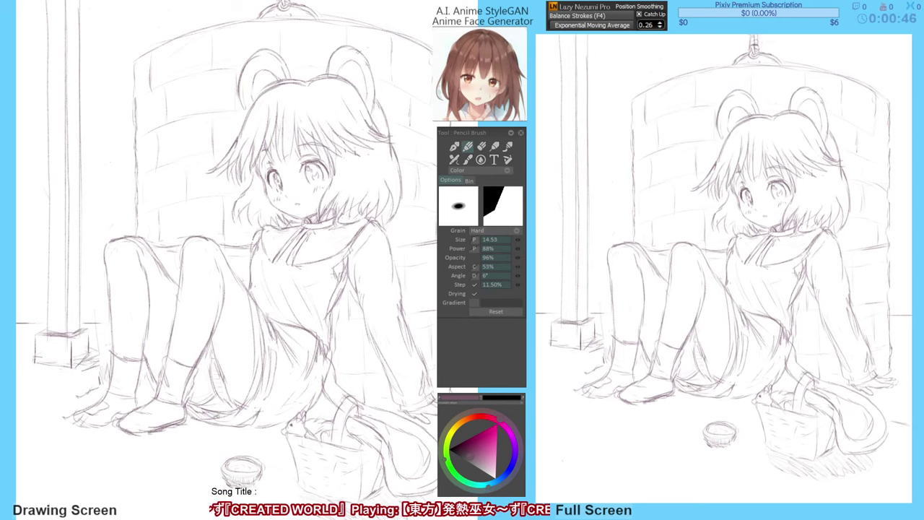
# Mirror the canvas to check the seated girl's proportions and restore the normal orientation.
pyautogui.moveTo(224, 260); pyautogui.dragTo(224, 254)
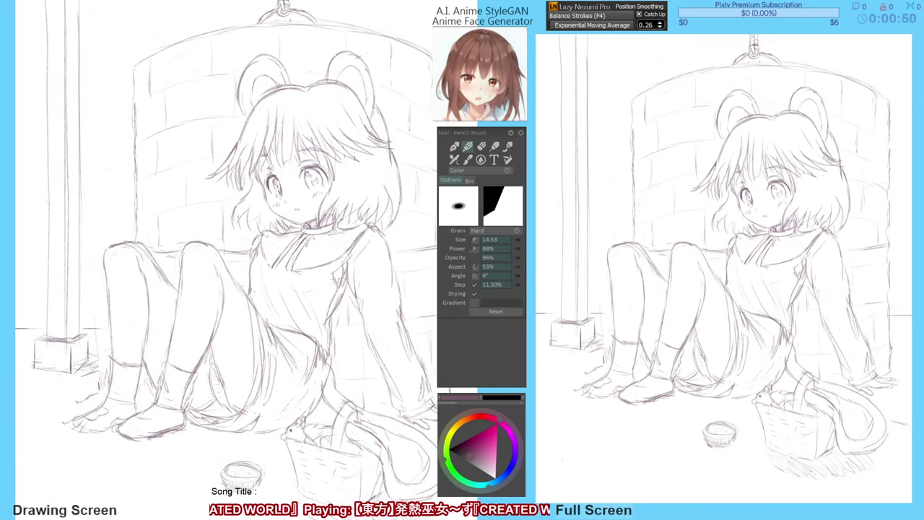
pyautogui.press('e')
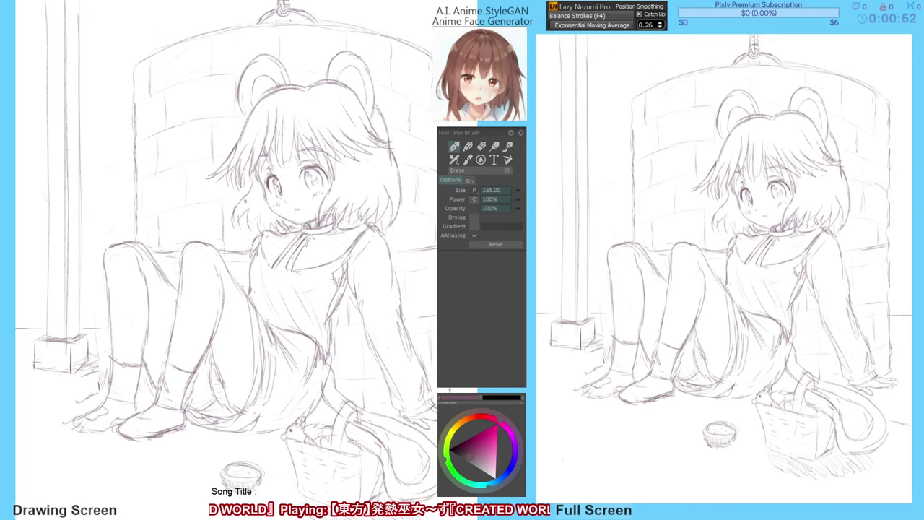
pyautogui.press('h')
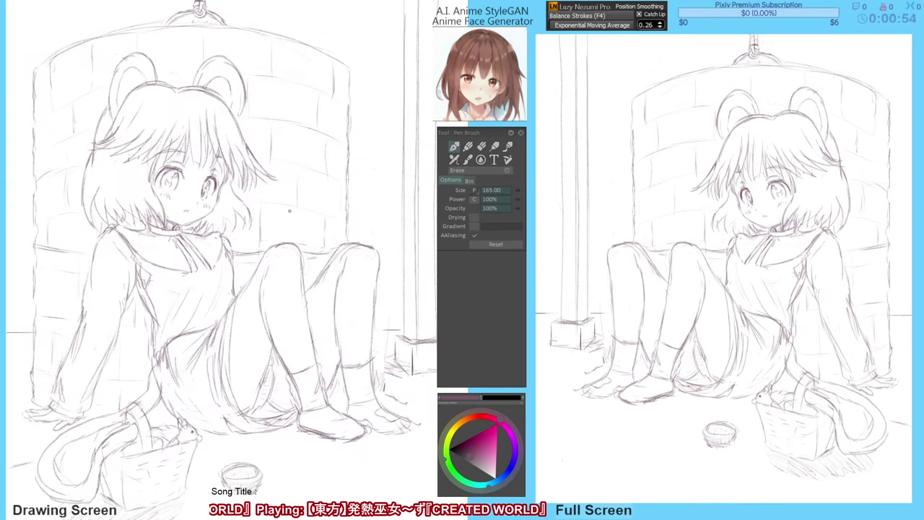
pyautogui.moveTo(244, 239); pyautogui.dragTo(256, 267)
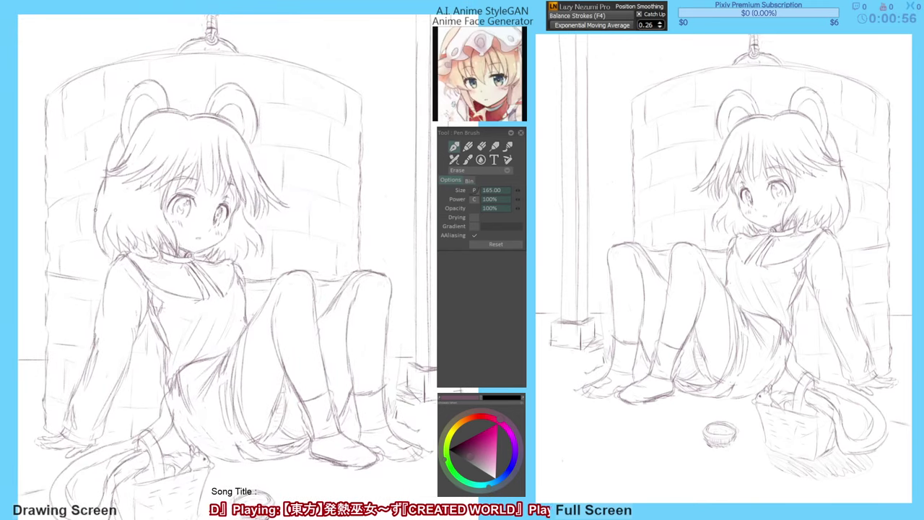
pyautogui.press('h')
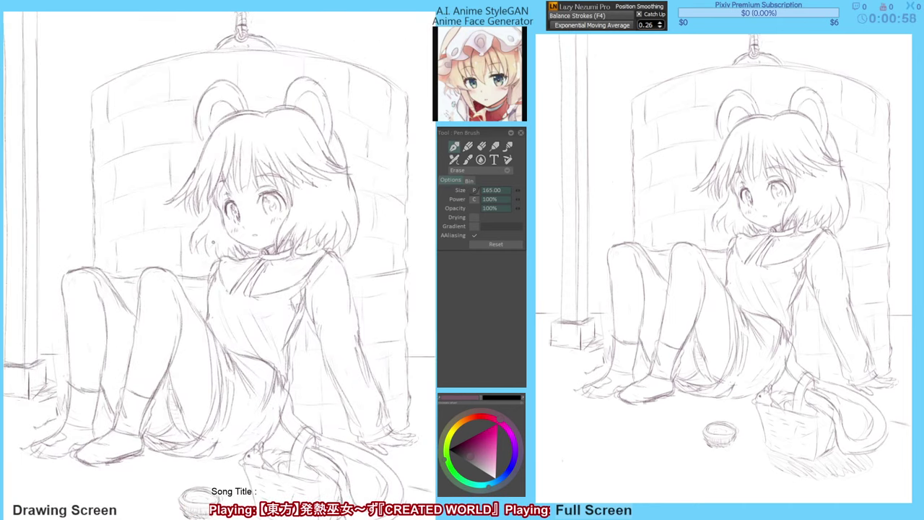
pyautogui.press('e')
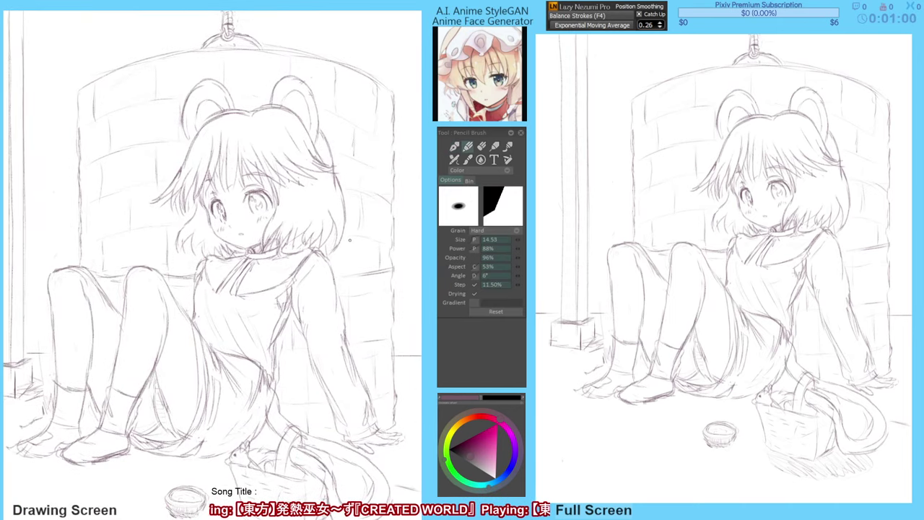
# Touch up the ground line beside the well's right edge with the Pencil Brush and eraser.
pyautogui.moveTo(343, 246); pyautogui.dragTo(324, 237)
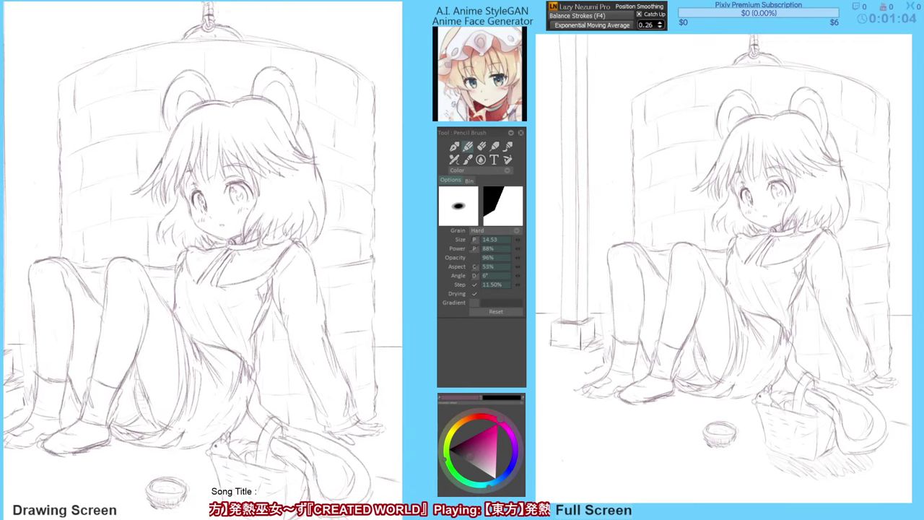
pyautogui.moveTo(342, 292); pyautogui.dragTo(351, 285)
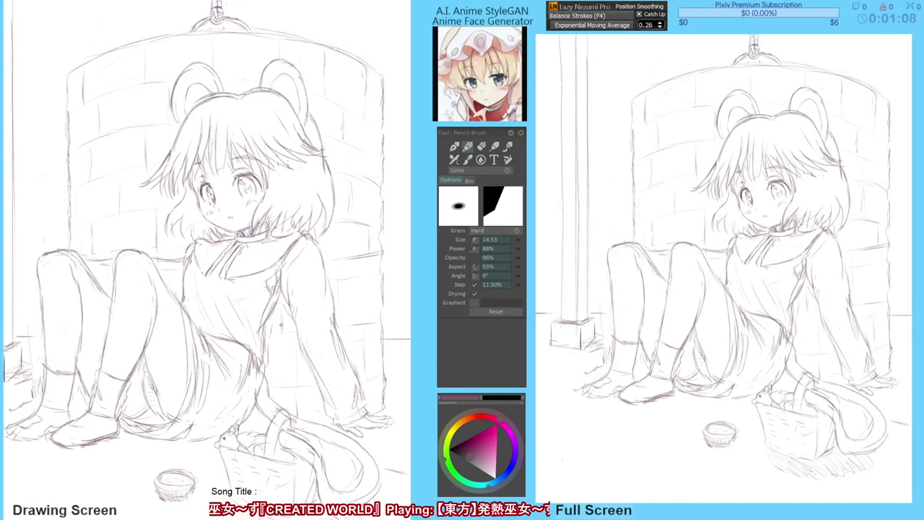
pyautogui.press('e')
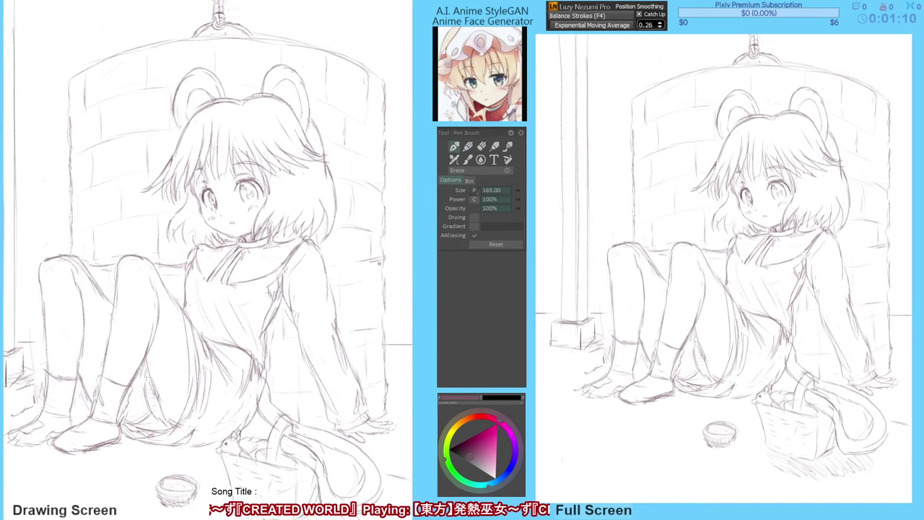
pyautogui.press('e')
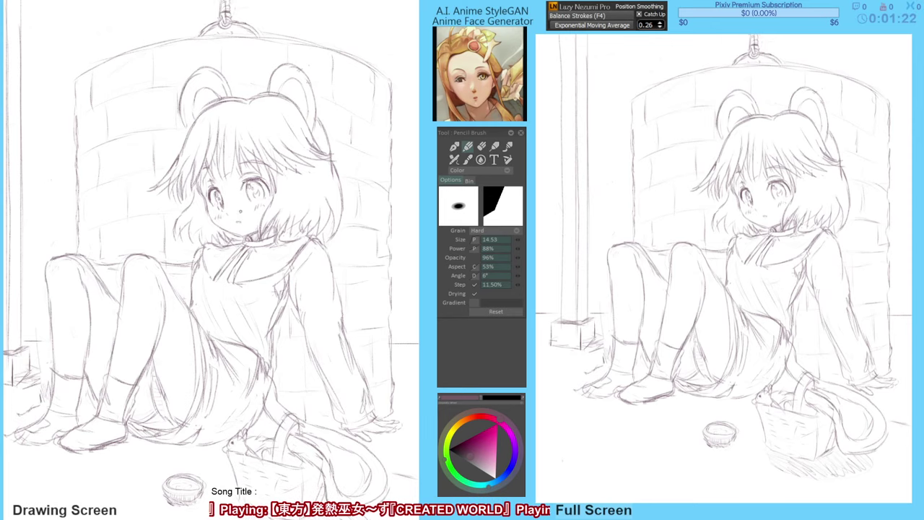
pyautogui.moveTo(253, 281)
pyautogui.mouseDown()
pyautogui.moveTo(293, 283)
pyautogui.moveTo(310, 297)
pyautogui.mouseUp()
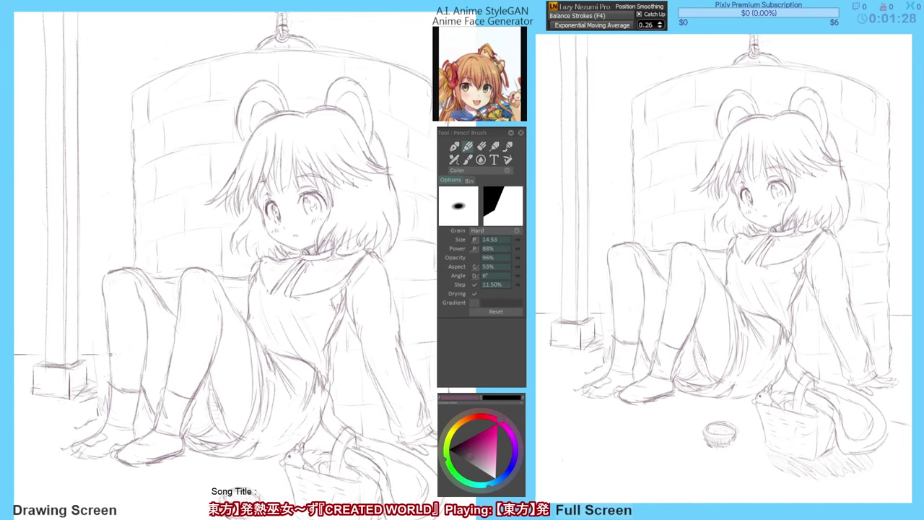
pyautogui.moveTo(178, 340); pyautogui.dragTo(145, 342)
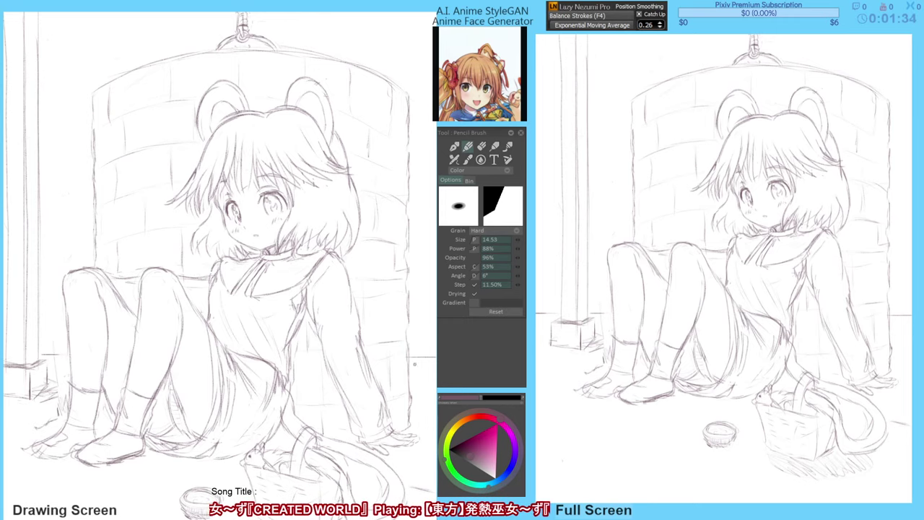
pyautogui.moveTo(411, 355); pyautogui.dragTo(436, 356)
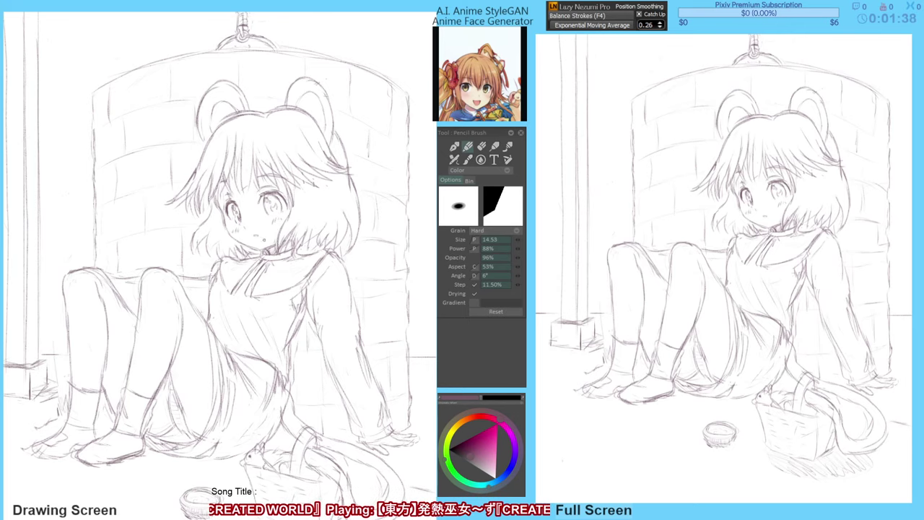
pyautogui.moveTo(282, 262); pyautogui.dragTo(292, 252)
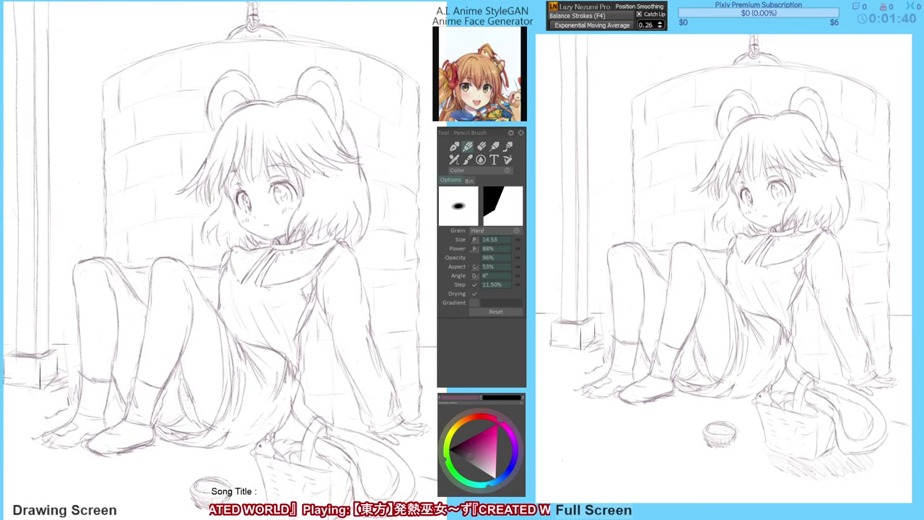
pyautogui.press('e')
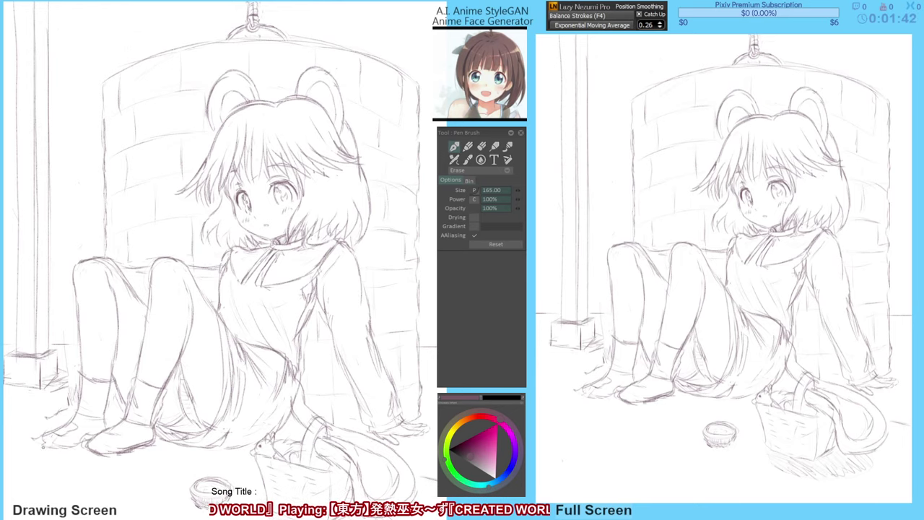
pyautogui.press('e')
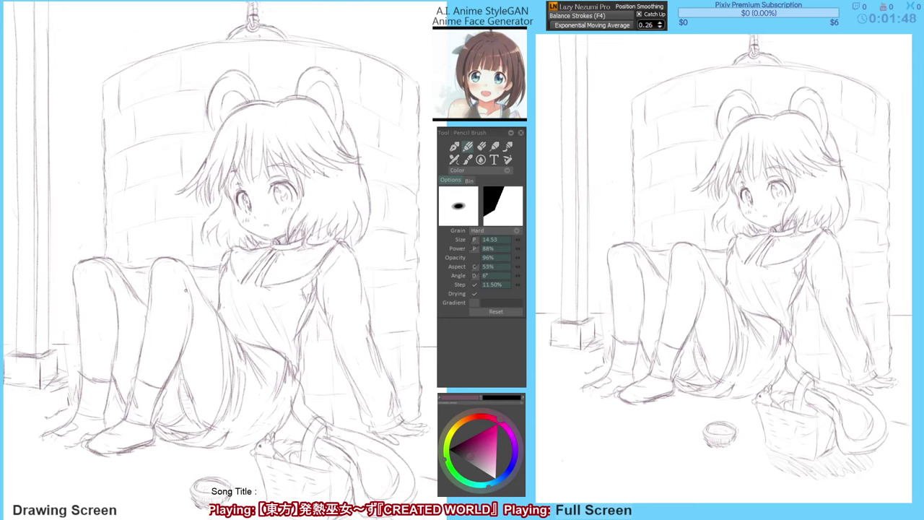
# Erase the rough toes of the girl's far foot and sketch a simpler rounded foot outline.
pyautogui.moveTo(69, 432)
pyautogui.mouseDown()
pyautogui.moveTo(88, 424)
pyautogui.moveTo(80, 428)
pyautogui.mouseUp()
pyautogui.press('e')
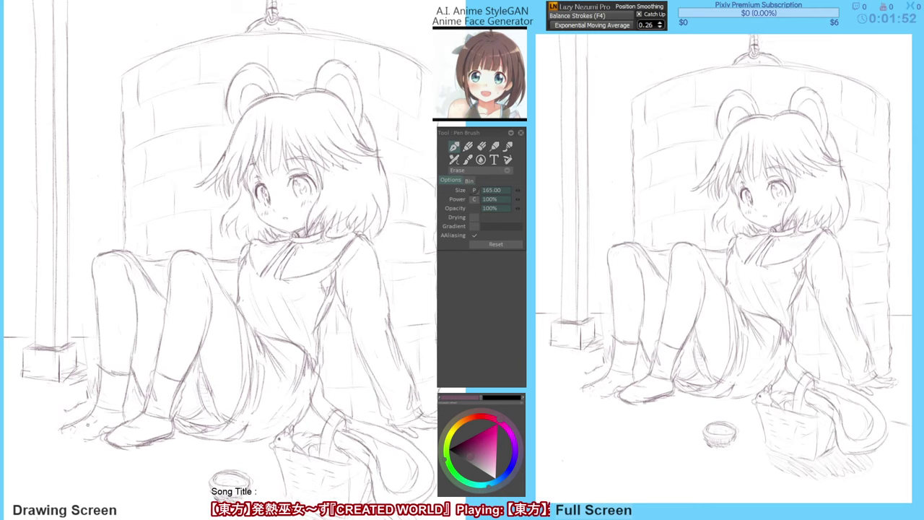
pyautogui.press('b')
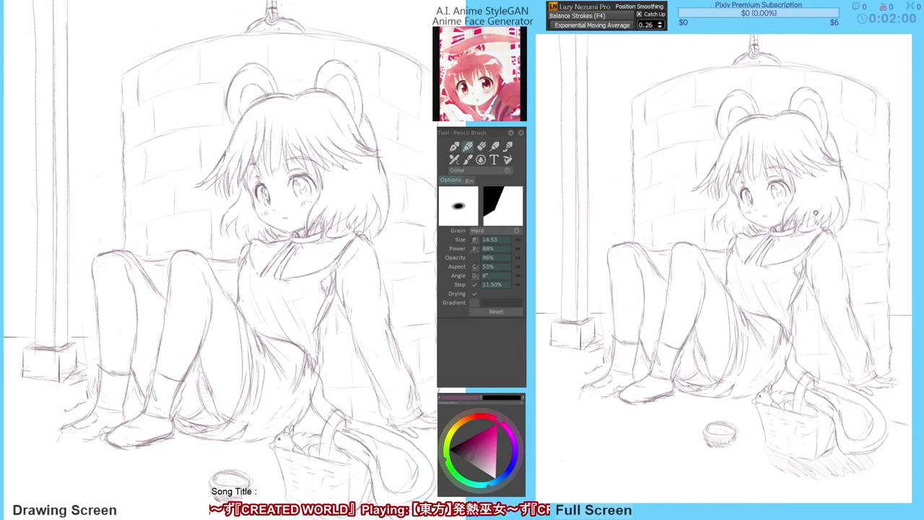
pyautogui.moveTo(121, 365); pyautogui.dragTo(129, 361)
pyautogui.moveTo(71, 422); pyautogui.dragTo(67, 431)
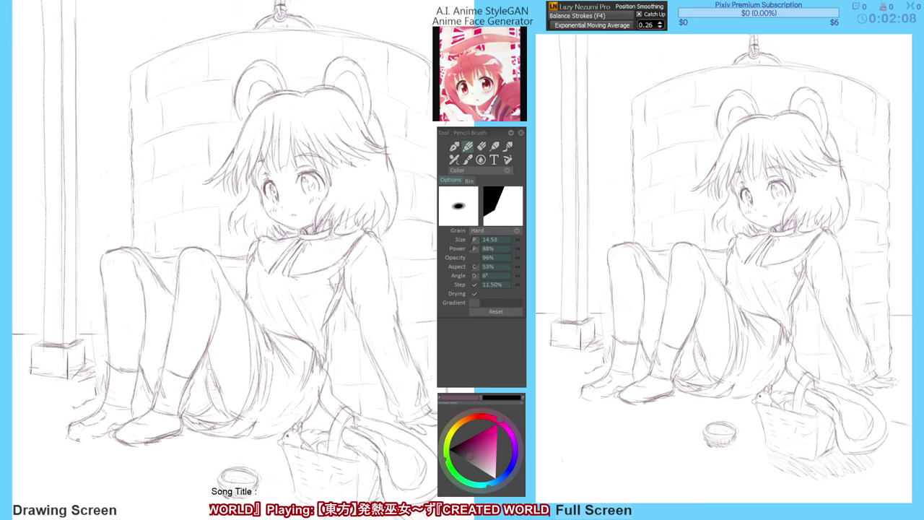
pyautogui.press('e')
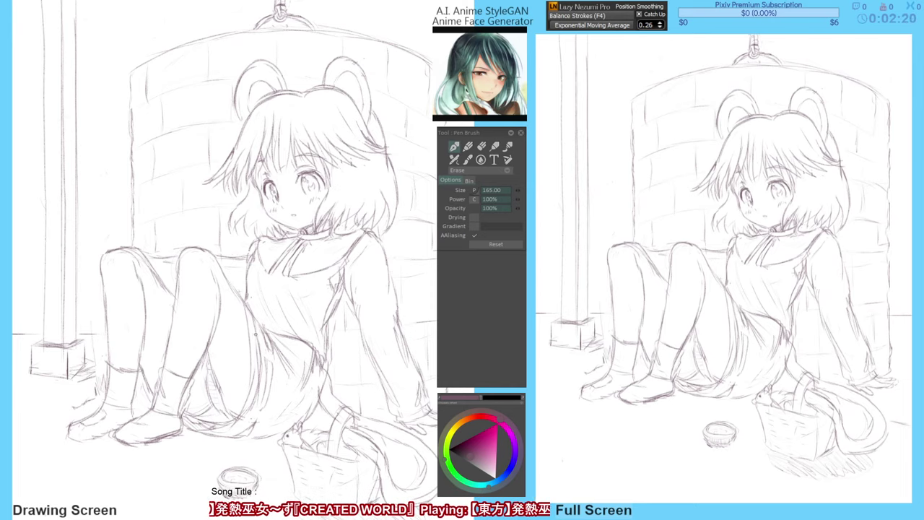
pyautogui.moveTo(264, 320); pyautogui.dragTo(278, 307)
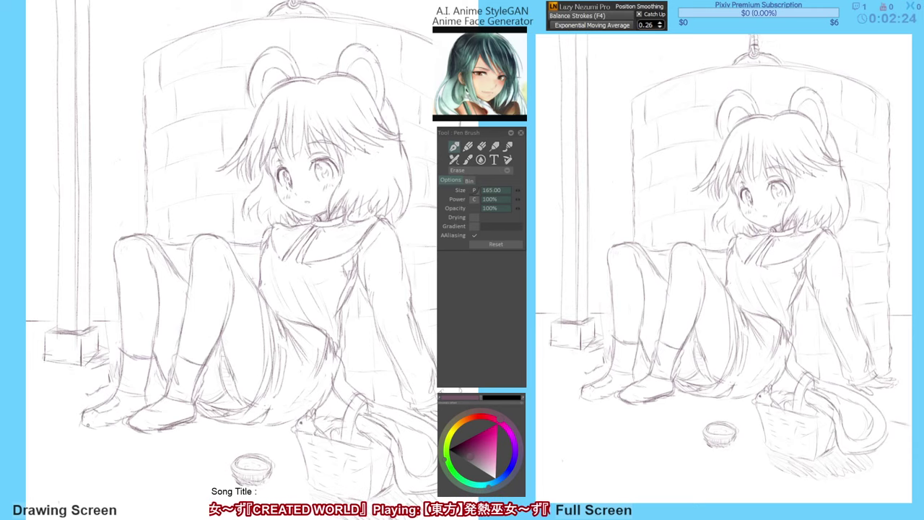
pyautogui.press('b')
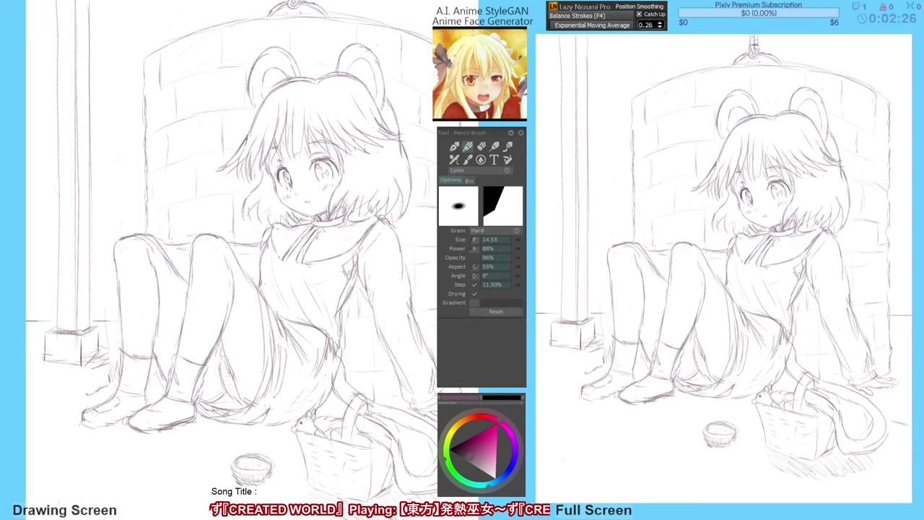
# Refine the upper contour of the far foot with pencil strokes and erase the excess lines along it.
pyautogui.moveTo(117, 386); pyautogui.dragTo(84, 407)
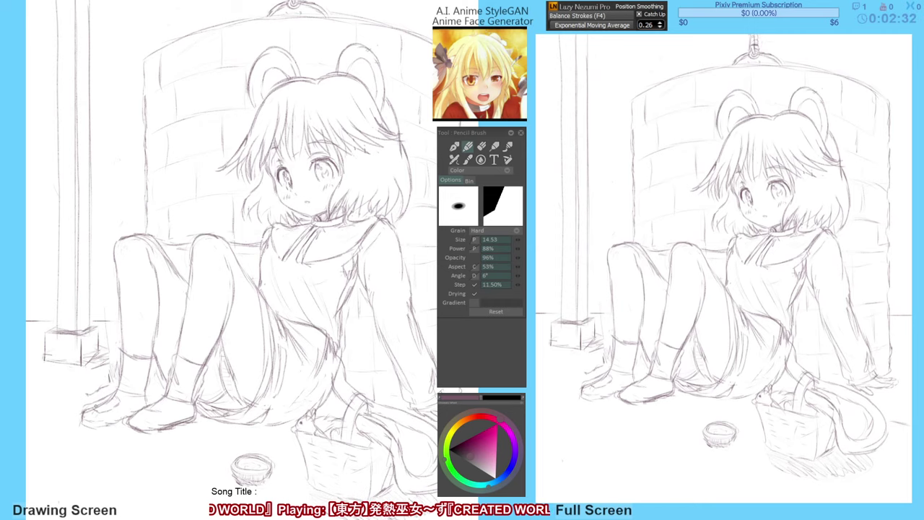
pyautogui.press('e')
pyautogui.moveTo(90, 408)
pyautogui.mouseDown()
pyautogui.moveTo(106, 403)
pyautogui.moveTo(88, 411)
pyautogui.moveTo(97, 400)
pyautogui.moveTo(114, 409)
pyautogui.moveTo(125, 393)
pyautogui.mouseUp()
pyautogui.press('b')
pyautogui.press('e')
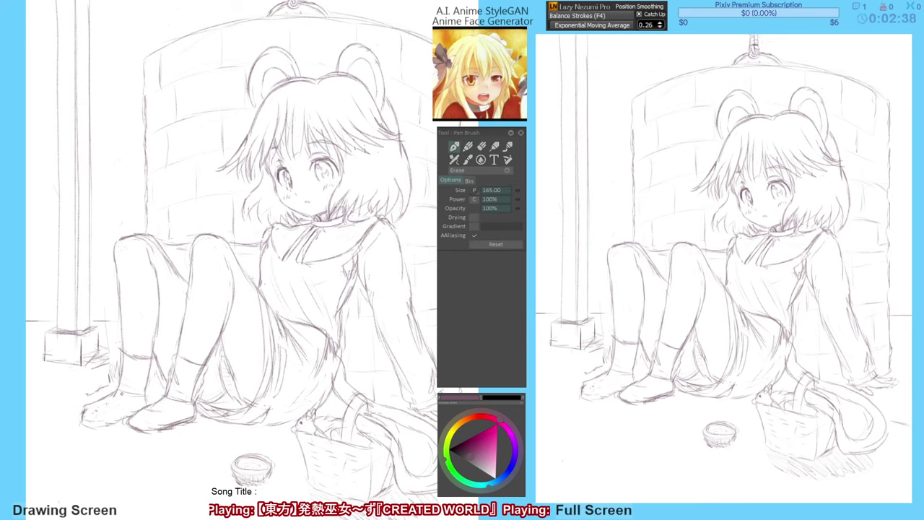
pyautogui.press('e')
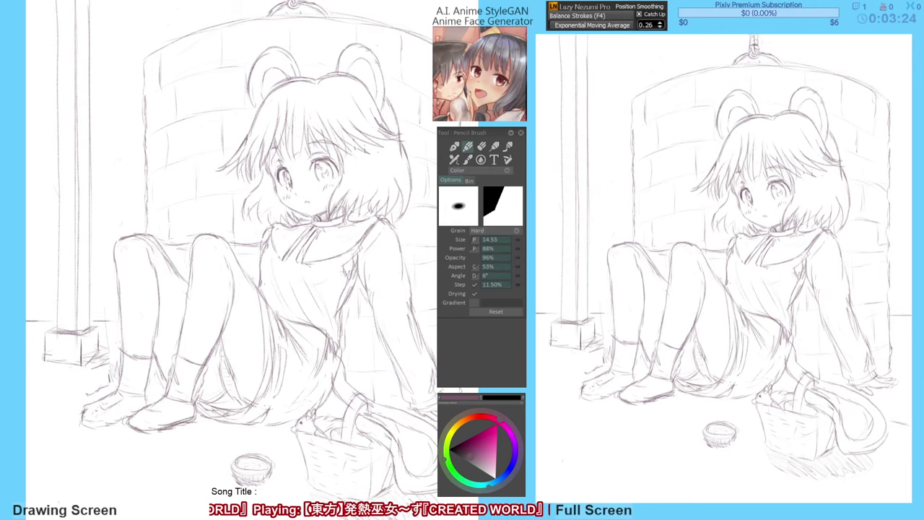
# With the canvas mirrored, erase and redraw the outer hair contour at the back of the girl's head, and restore the orientation.
pyautogui.moveTo(108, 304); pyautogui.dragTo(109, 303)
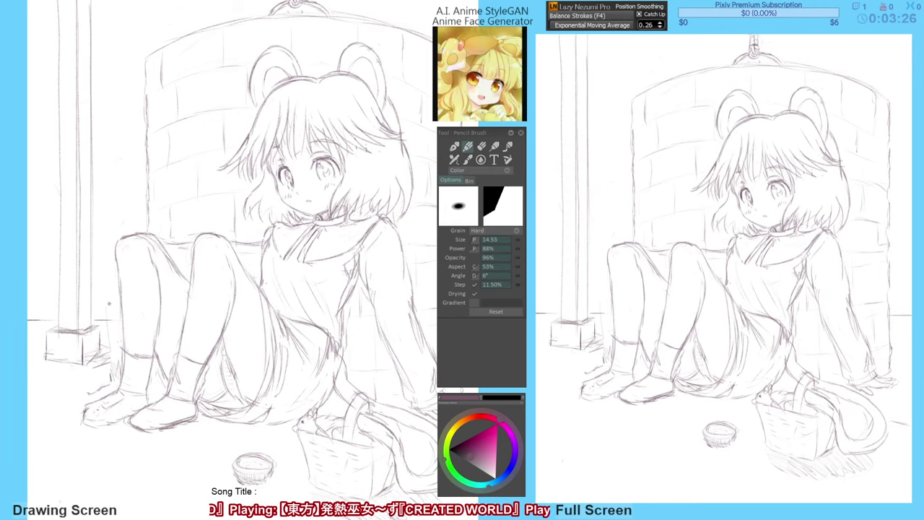
pyautogui.press('e')
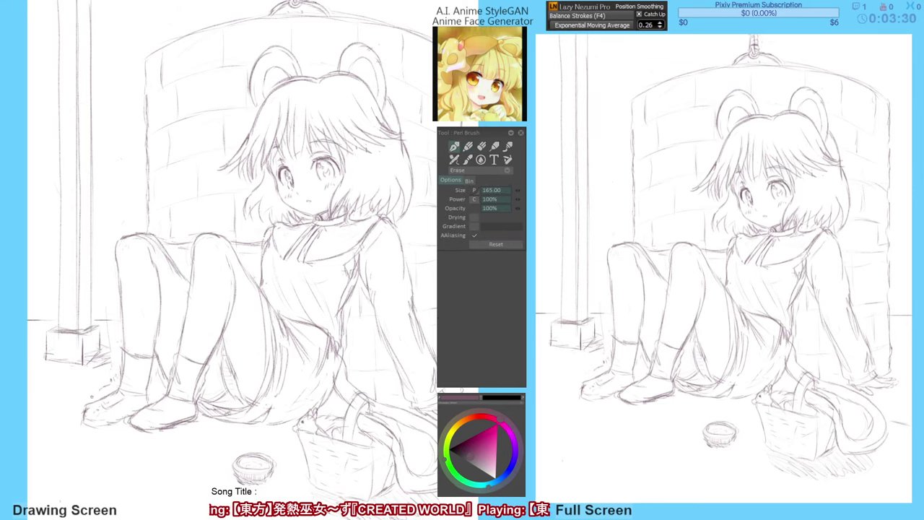
pyautogui.press('h')
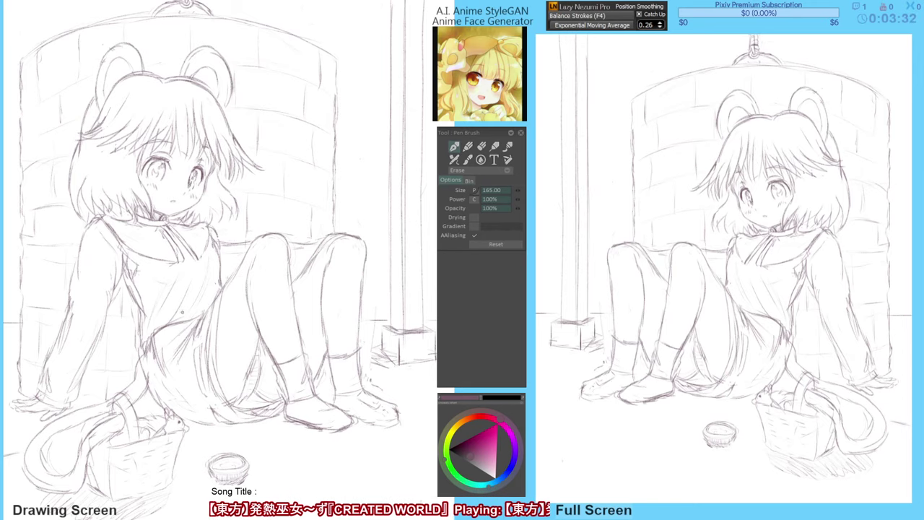
pyautogui.moveTo(174, 295); pyautogui.dragTo(181, 345)
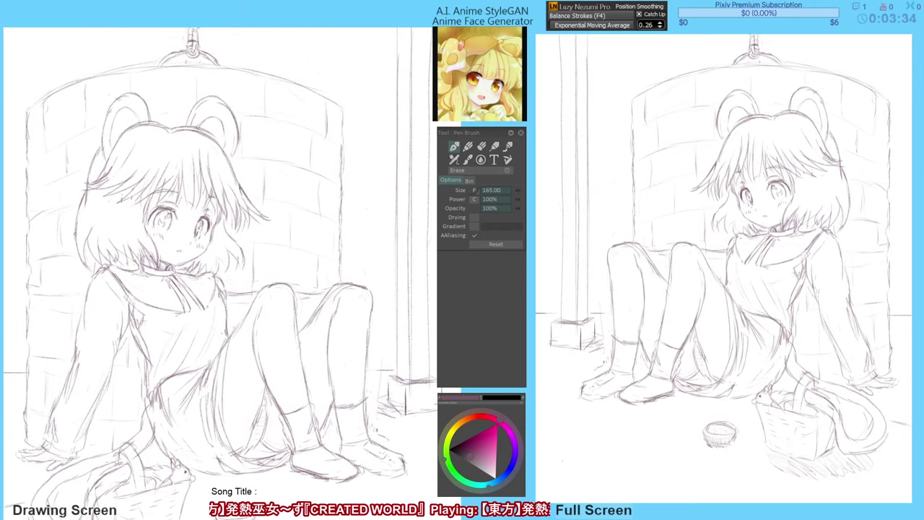
pyautogui.moveTo(76, 220); pyautogui.dragTo(84, 263)
pyautogui.press('b')
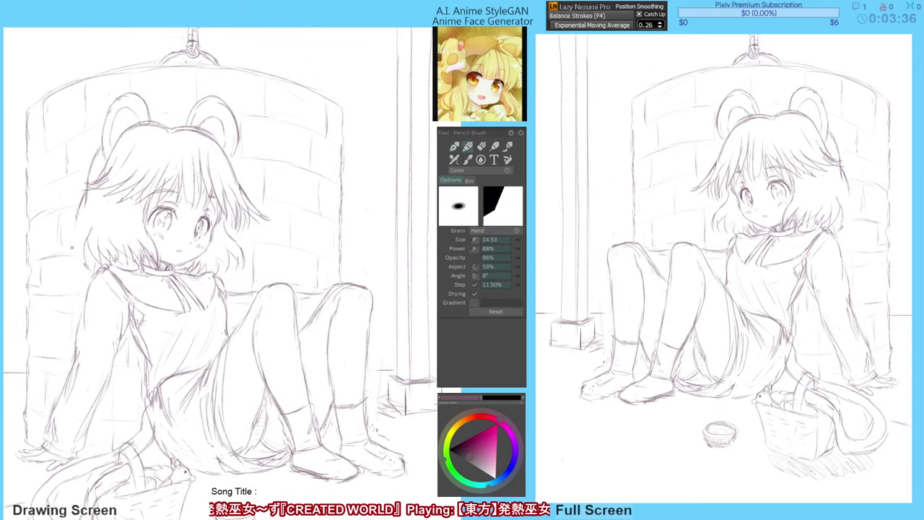
pyautogui.moveTo(72, 218); pyautogui.dragTo(81, 261)
pyautogui.press('h')
pyautogui.scroll(2, 217, 275)
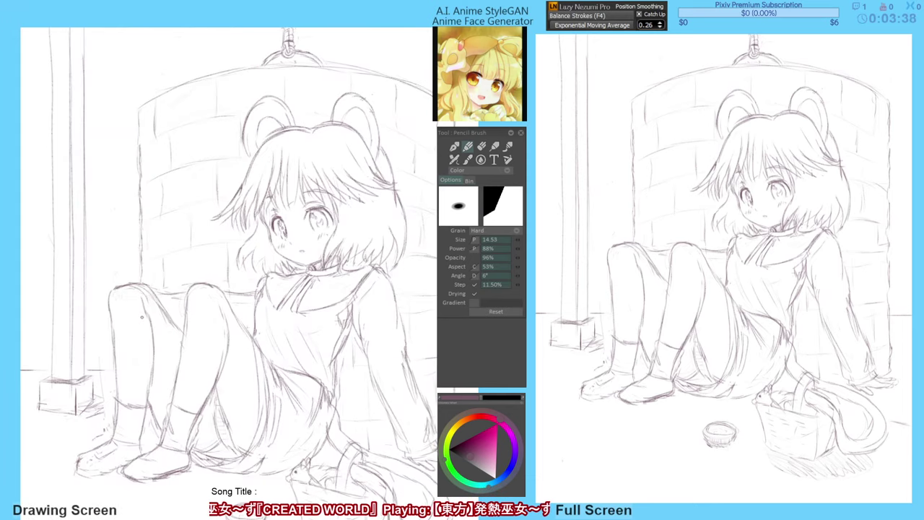
# Erase stray sketch marks around the girl's feet.
pyautogui.moveTo(144, 316); pyautogui.dragTo(129, 302)
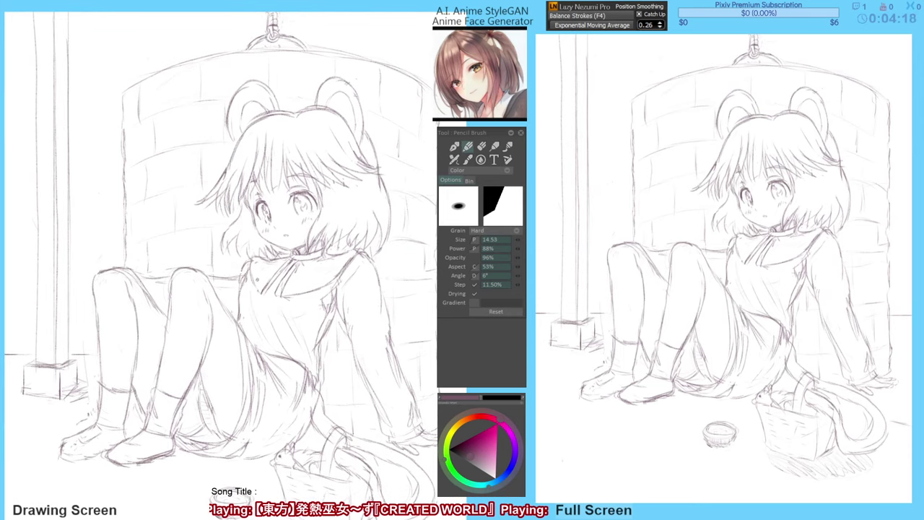
pyautogui.moveTo(258, 289); pyautogui.dragTo(265, 267)
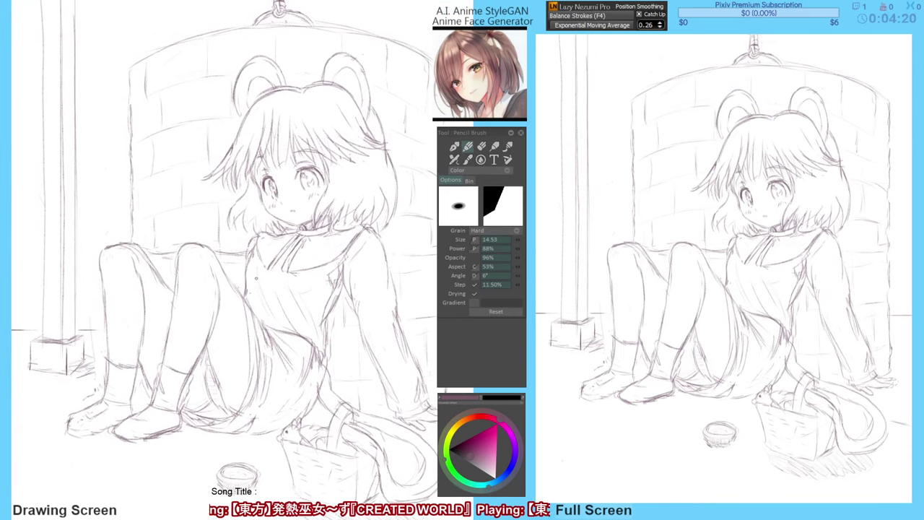
pyautogui.press('e')
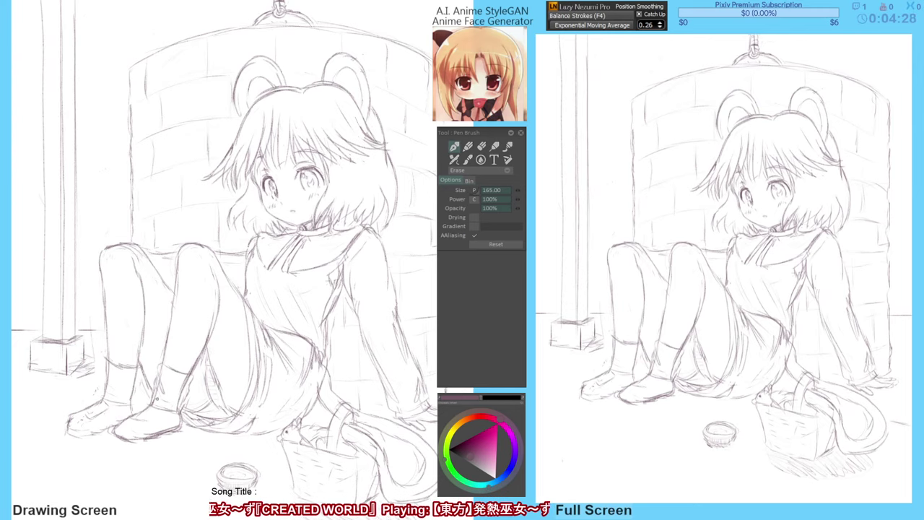
pyautogui.moveTo(138, 408); pyautogui.dragTo(132, 404)
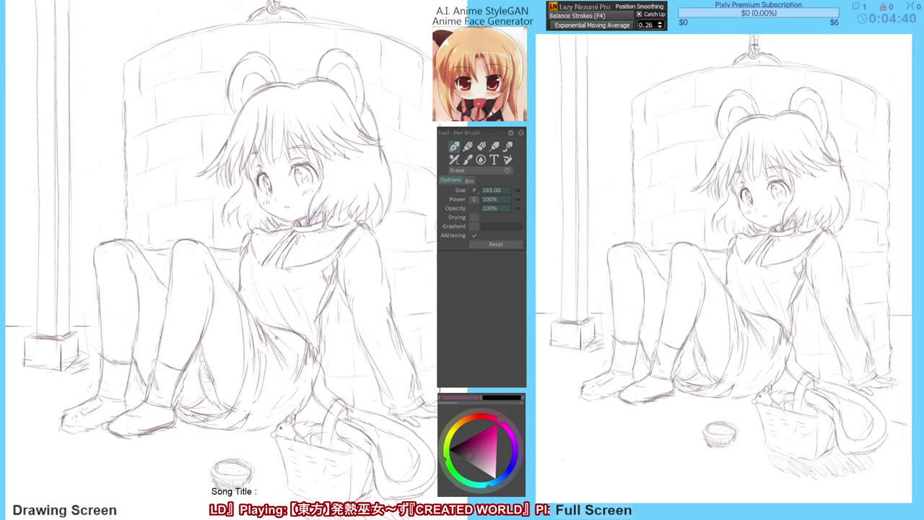
# Refine the sleeve cuff above the girl's supporting hand with pencil strokes and erase the excess lines around it.
pyautogui.moveTo(272, 337); pyautogui.dragTo(265, 337)
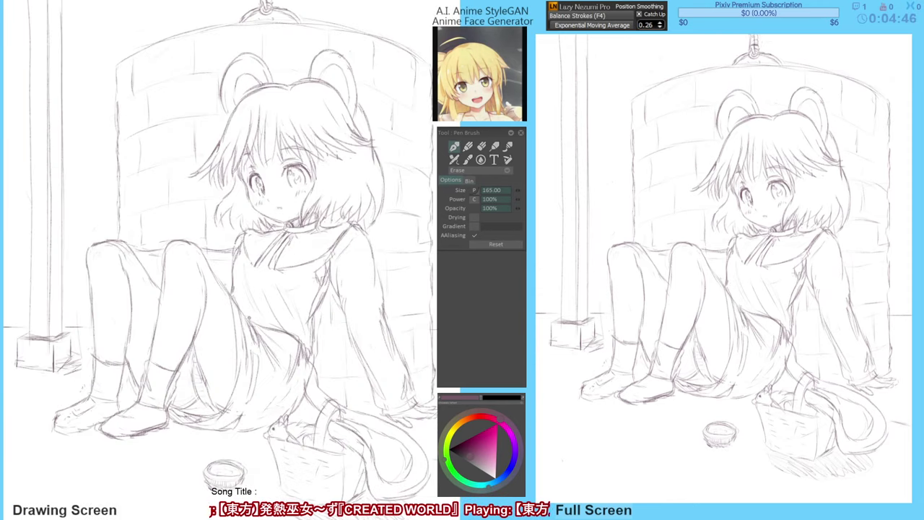
pyautogui.moveTo(249, 317); pyautogui.dragTo(229, 305)
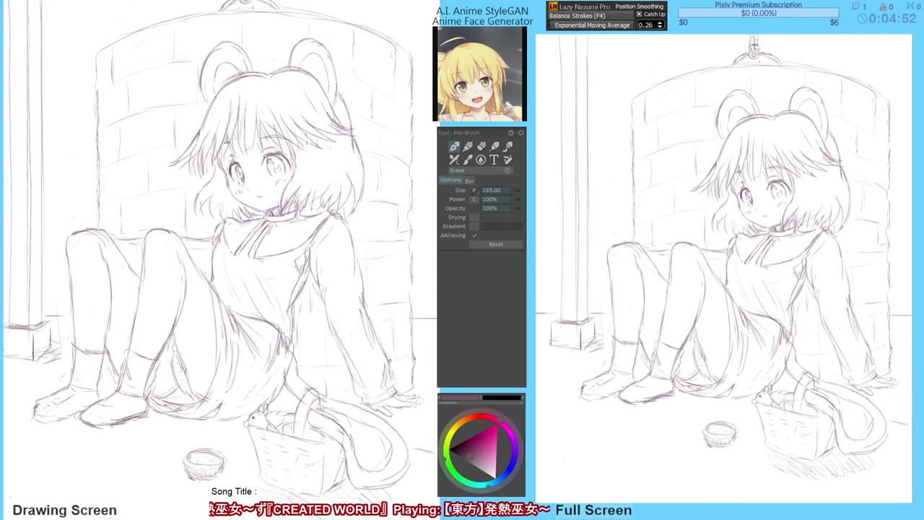
pyautogui.press('b')
pyautogui.moveTo(389, 359); pyautogui.dragTo(397, 382)
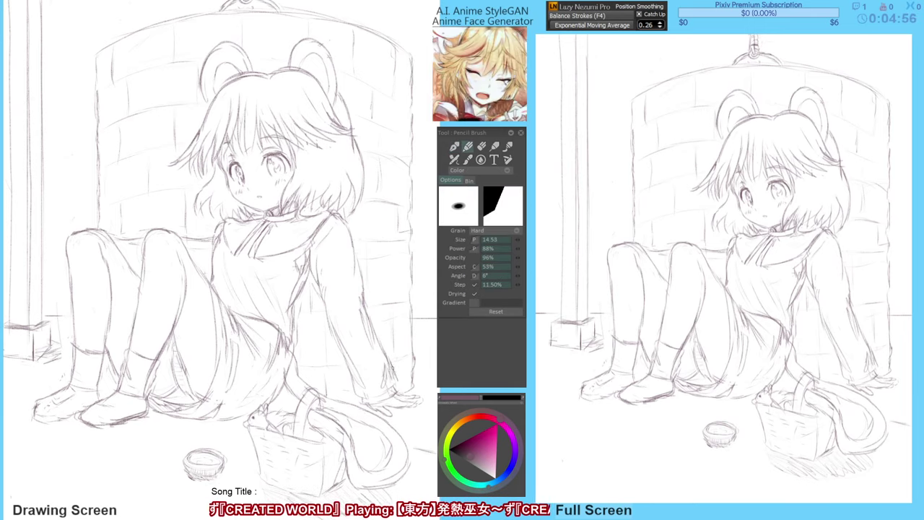
pyautogui.press('e')
pyautogui.moveTo(384, 363); pyautogui.dragTo(386, 382)
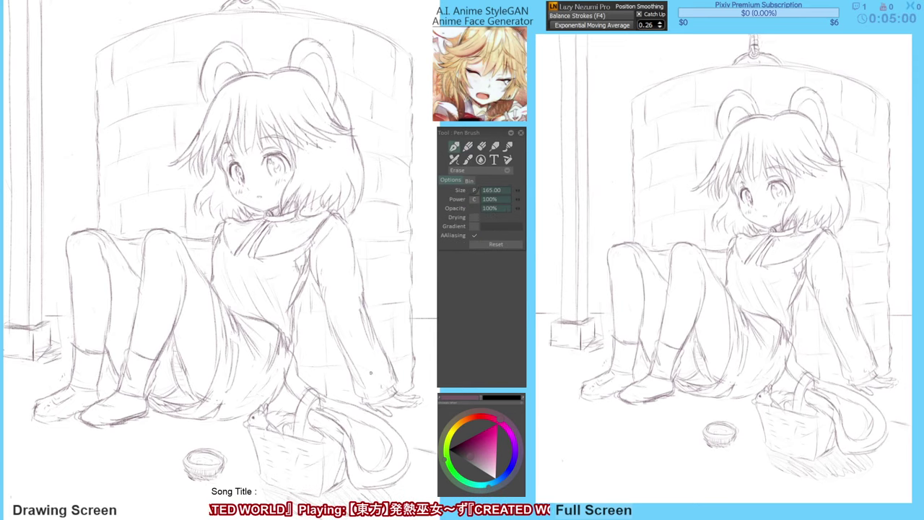
pyautogui.press('b')
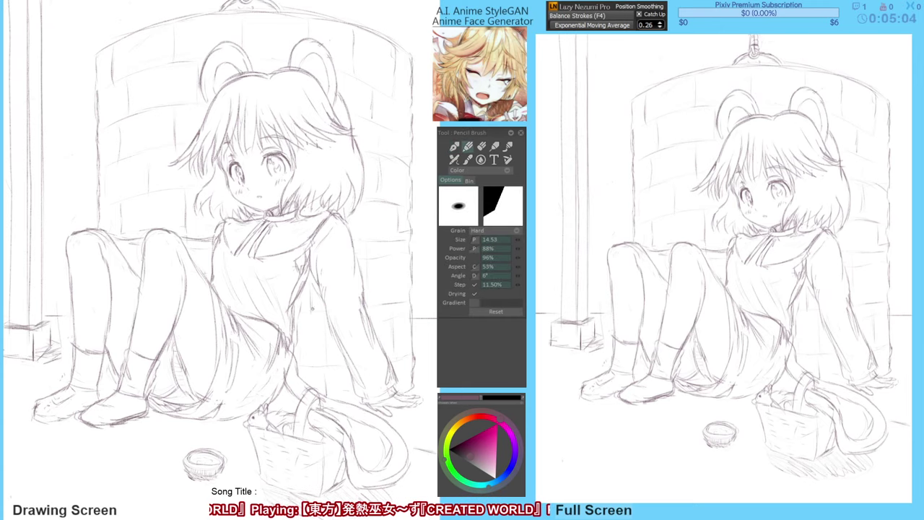
# Check the girl's overall pose and proportions, including with the canvas mirrored, and restore the orientation.
pyautogui.moveTo(292, 284); pyautogui.dragTo(291, 287)
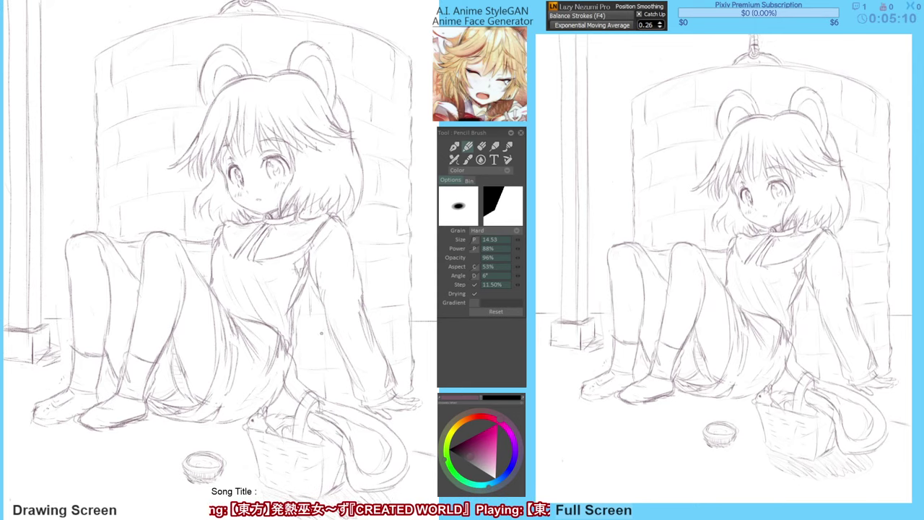
pyautogui.moveTo(270, 305); pyautogui.dragTo(267, 305)
pyautogui.moveTo(350, 353); pyautogui.dragTo(350, 352)
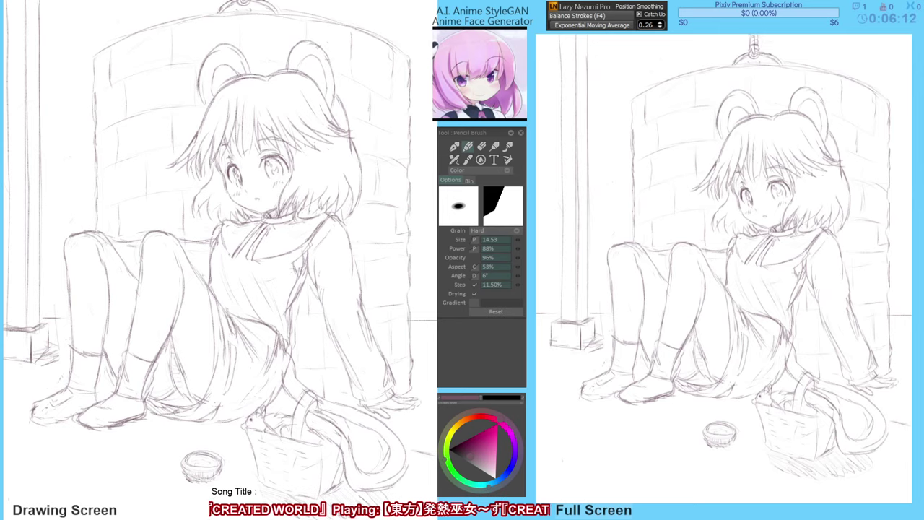
pyautogui.moveTo(282, 274); pyautogui.dragTo(277, 274)
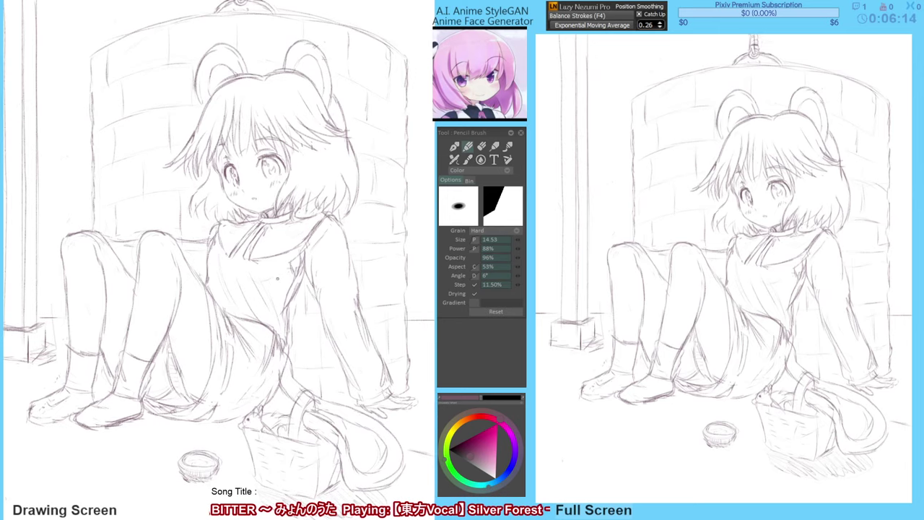
pyautogui.press('h')
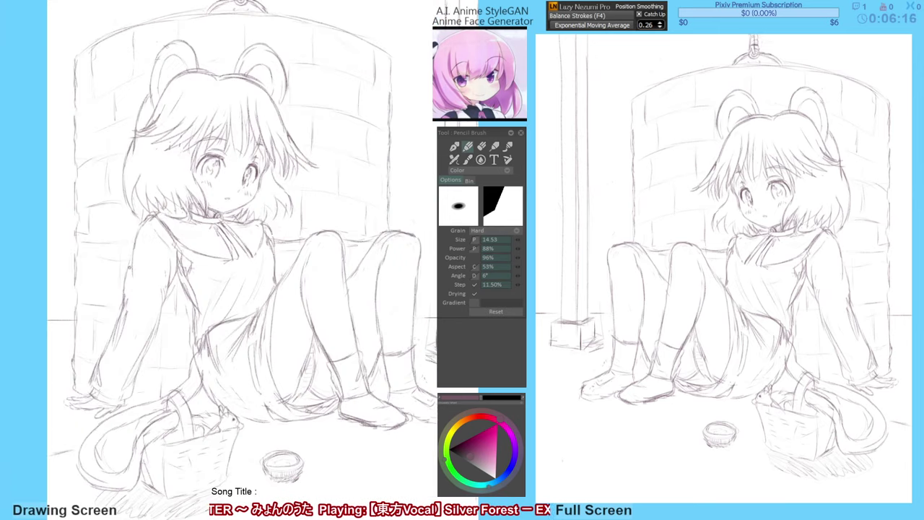
pyautogui.press('h')
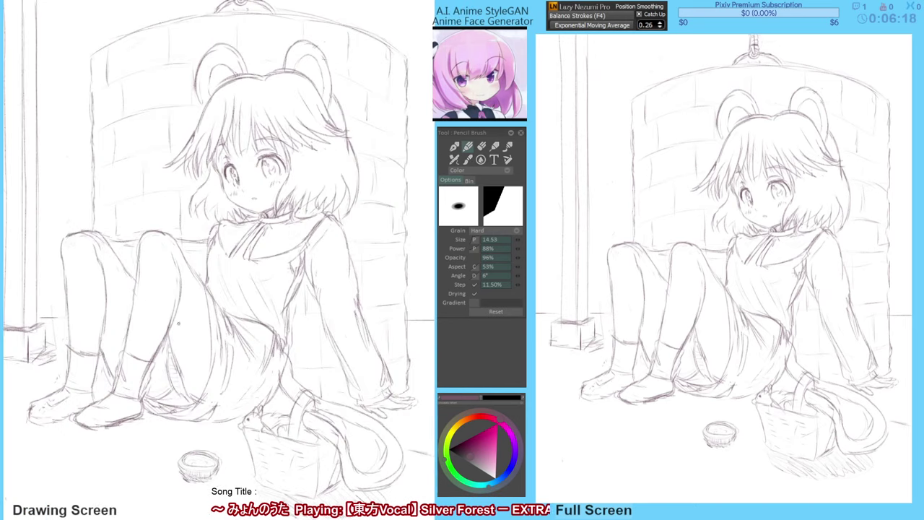
pyautogui.moveTo(176, 332)
pyautogui.mouseDown()
pyautogui.moveTo(178, 342)
pyautogui.moveTo(165, 337)
pyautogui.mouseUp()
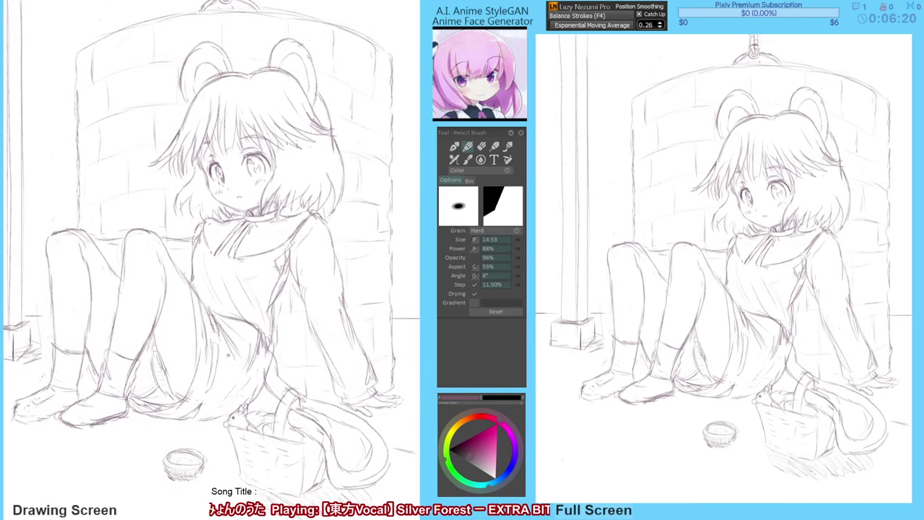
pyautogui.moveTo(279, 371); pyautogui.dragTo(292, 336)
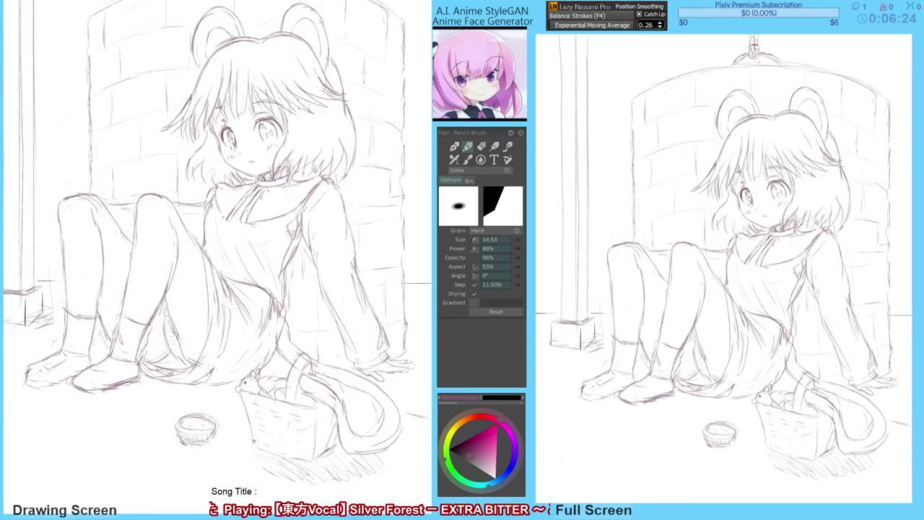
# View the other sketch of the winged girl with outstretched arms and return to the well drawing.
pyautogui.press('Right')
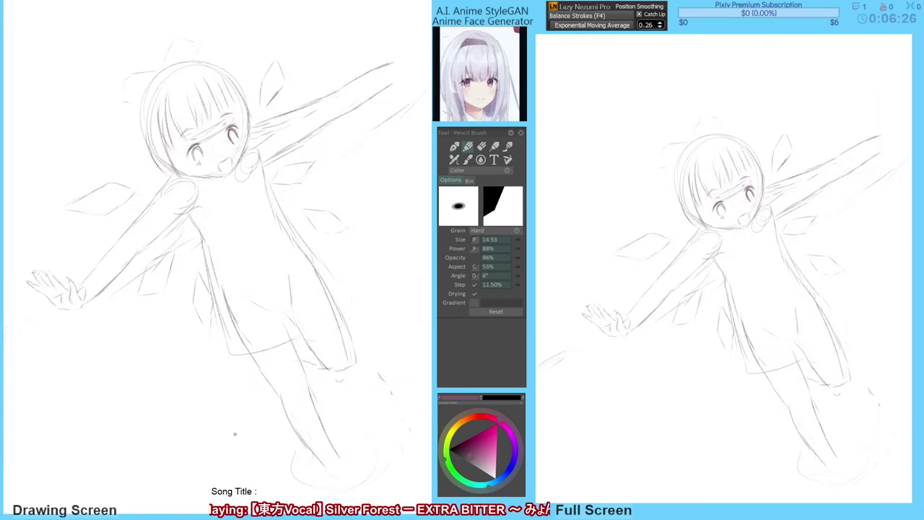
pyautogui.hotkey('ctrl', 'Tab')
pyautogui.hotkey('ctrl', 'Tab')
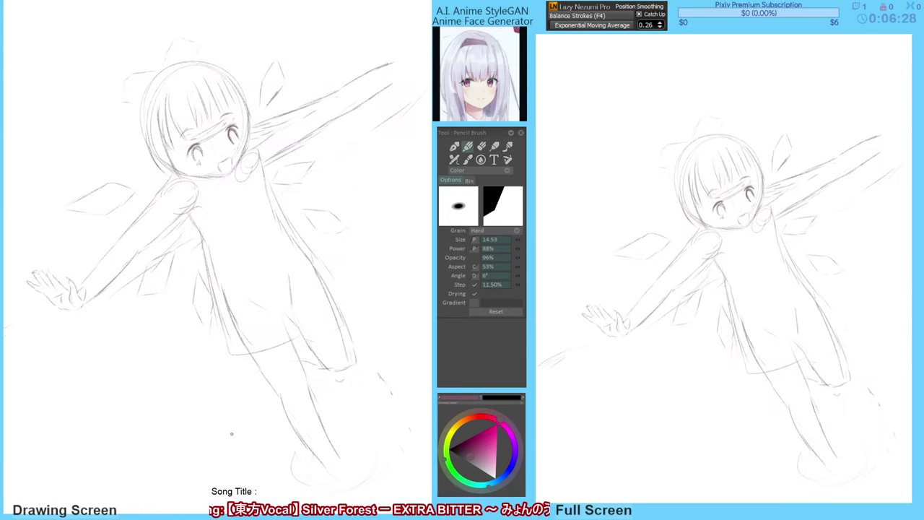
pyautogui.hotkey('ctrl', 'Tab')
pyautogui.hotkey('ctrl', 'Tab')
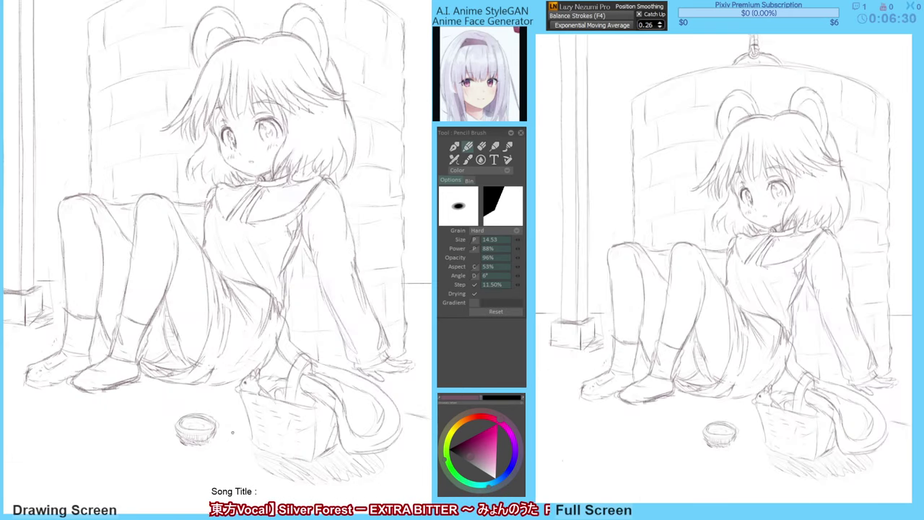
# Examine the girl's face, torso and legs for remaining flaws, briefly mirroring the canvas for comparison.
pyautogui.moveTo(248, 278); pyautogui.dragTo(251, 296)
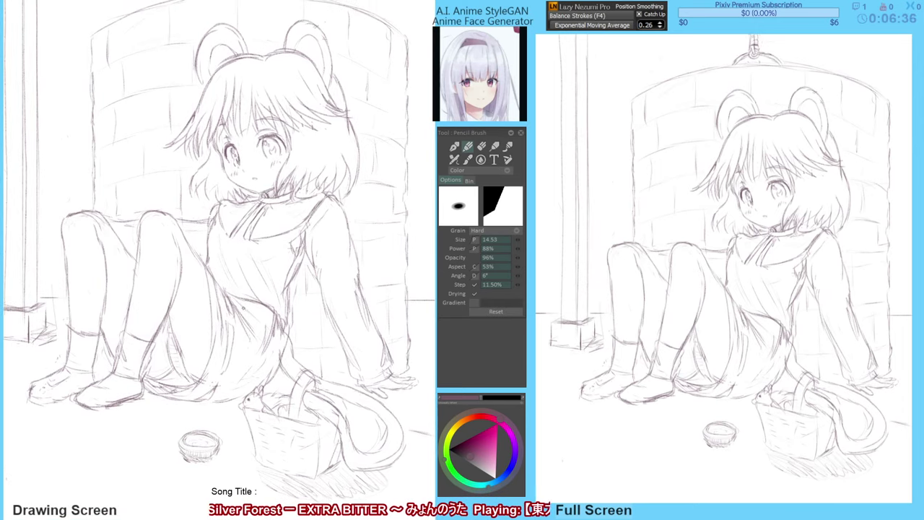
pyautogui.moveTo(243, 308); pyautogui.dragTo(254, 320)
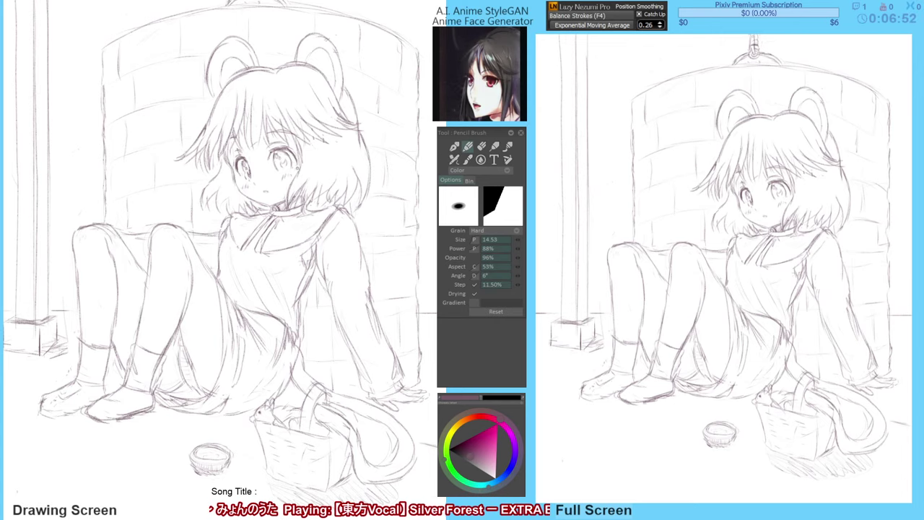
pyautogui.moveTo(240, 176); pyautogui.dragTo(243, 181)
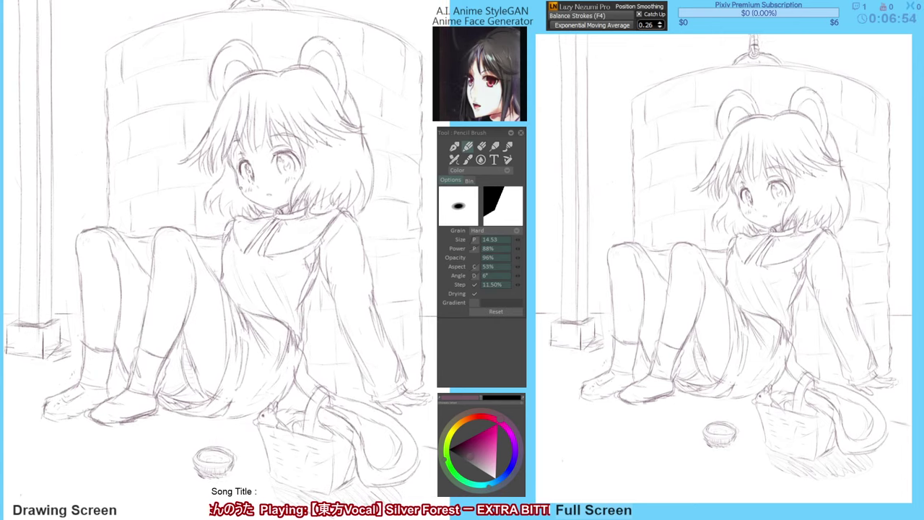
pyautogui.press('e')
pyautogui.press('b')
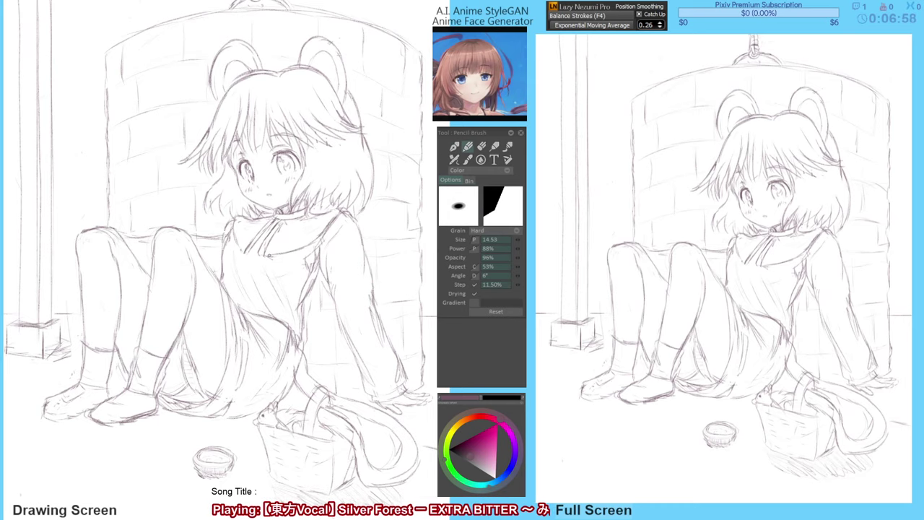
pyautogui.press('h')
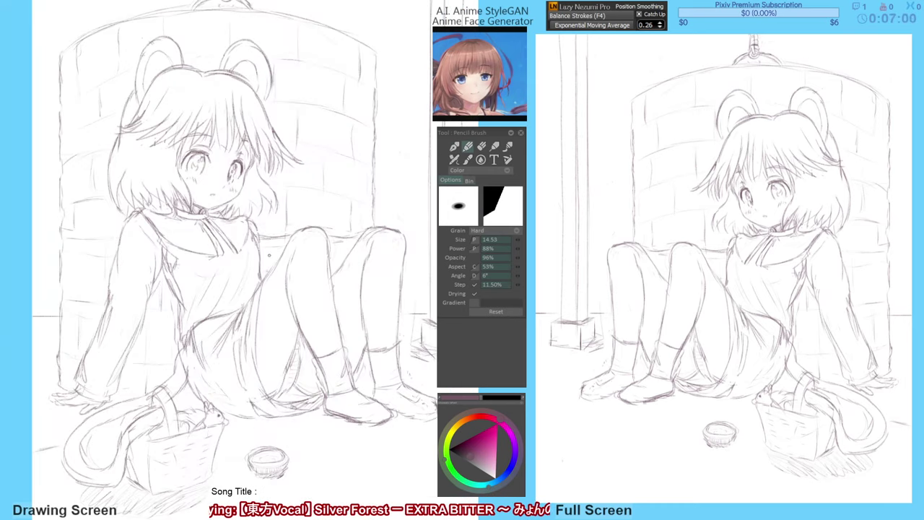
pyautogui.press('h')
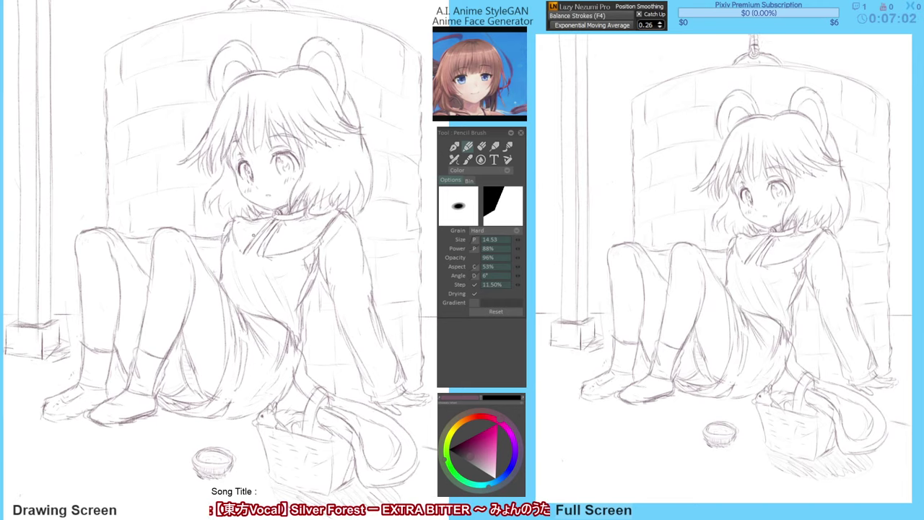
pyautogui.moveTo(226, 235); pyautogui.dragTo(220, 235)
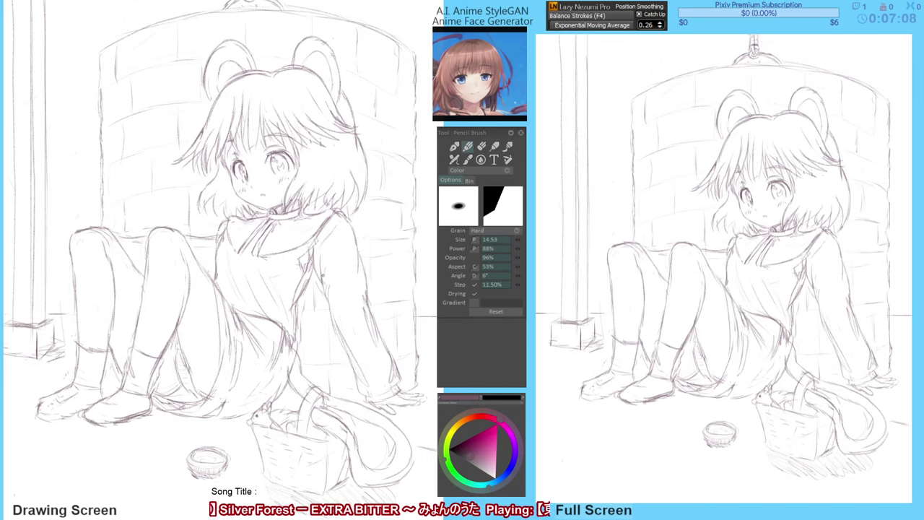
pyautogui.moveTo(306, 285); pyautogui.dragTo(312, 282)
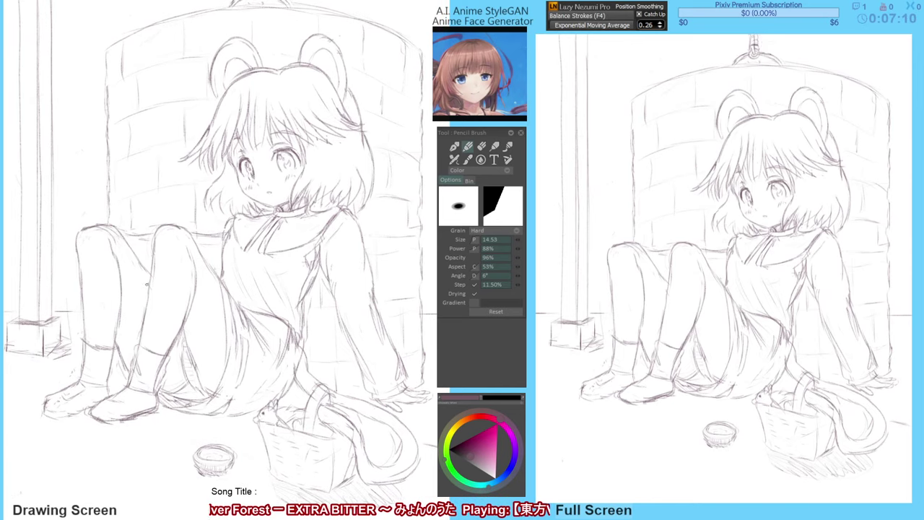
pyautogui.press('e')
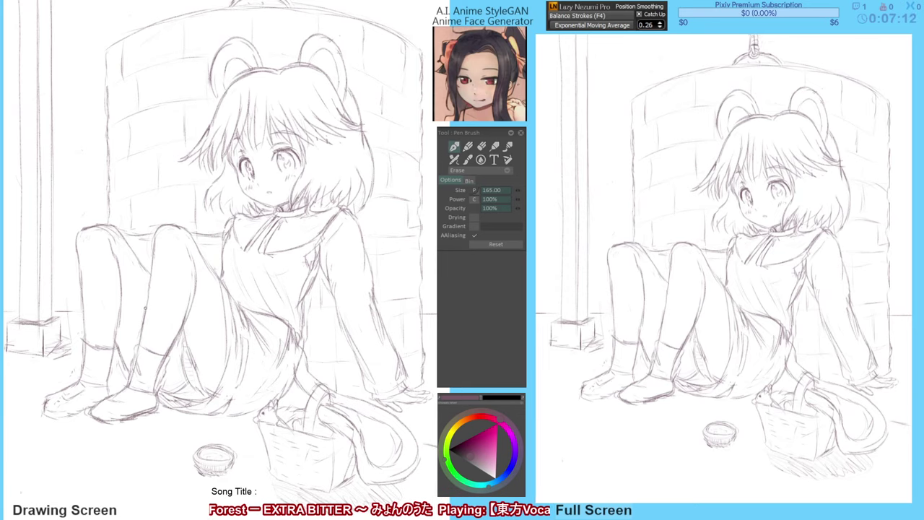
pyautogui.moveTo(165, 375); pyautogui.dragTo(169, 379)
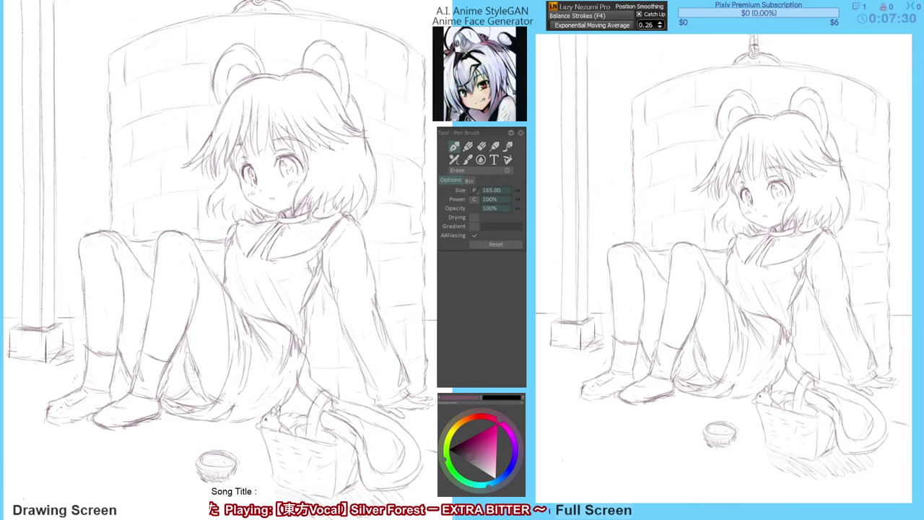
pyautogui.moveTo(268, 283); pyautogui.dragTo(251, 275)
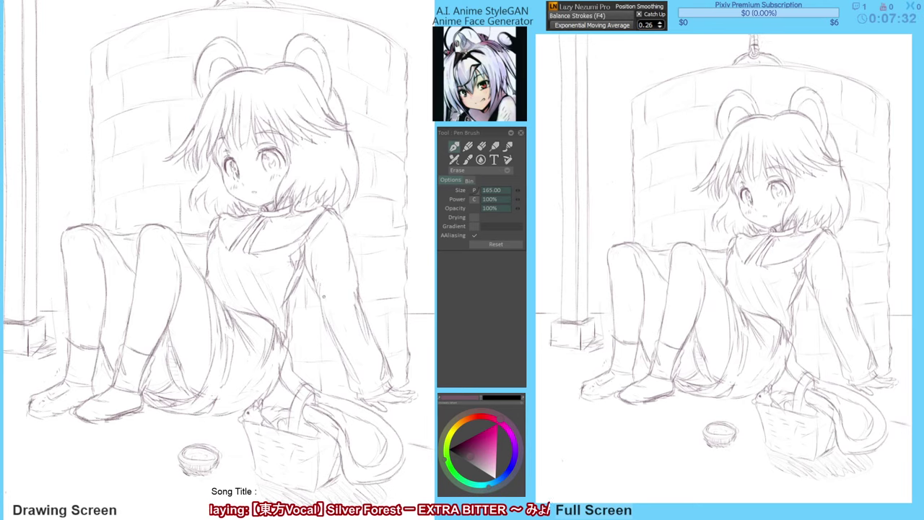
# Sketch a strap with two small buttons across the far foot's instep, alternating pencil and eraser.
pyautogui.press('b')
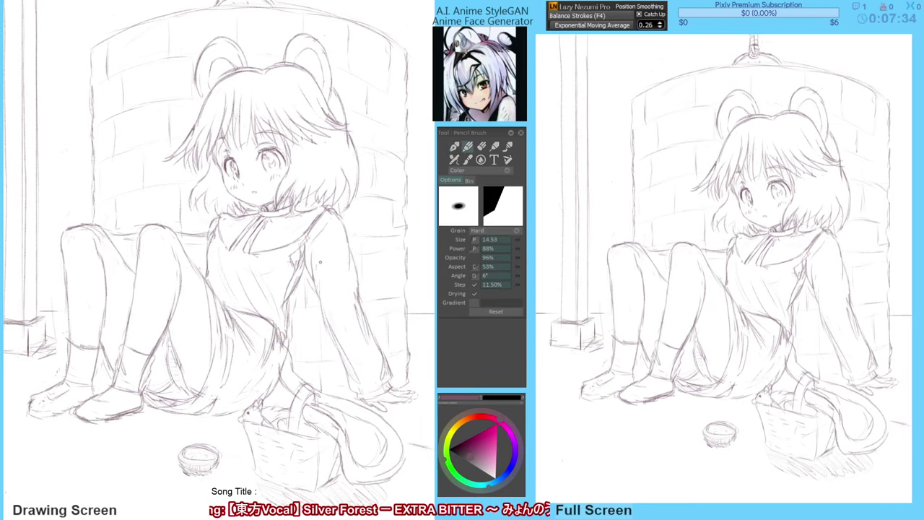
pyautogui.moveTo(259, 351); pyautogui.dragTo(288, 322)
pyautogui.press('e')
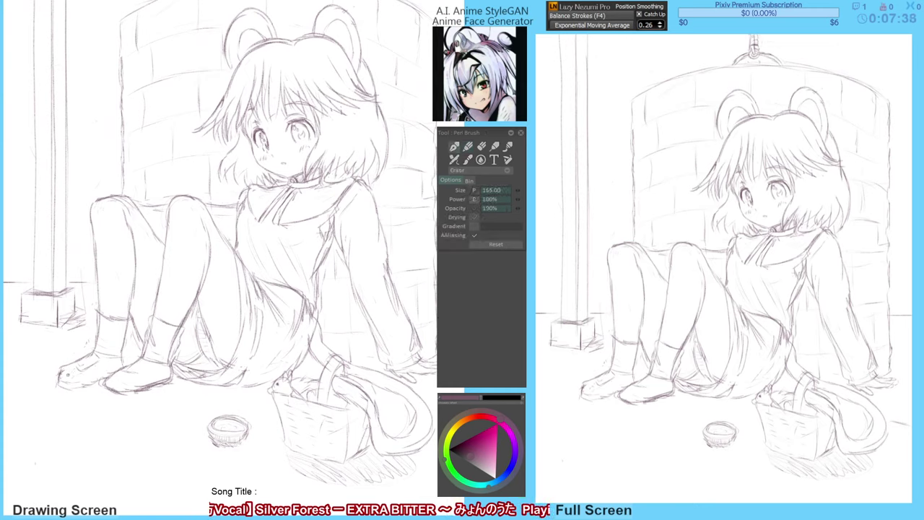
pyautogui.press('n')
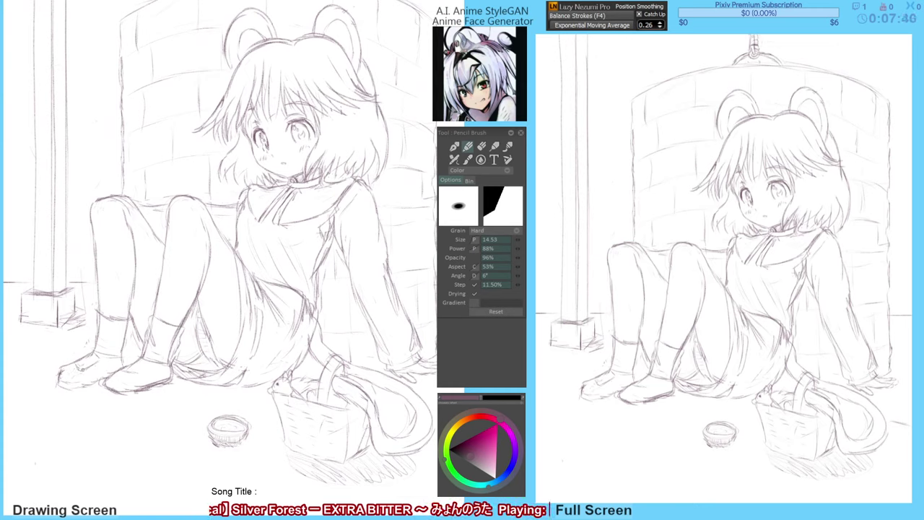
pyautogui.press('e')
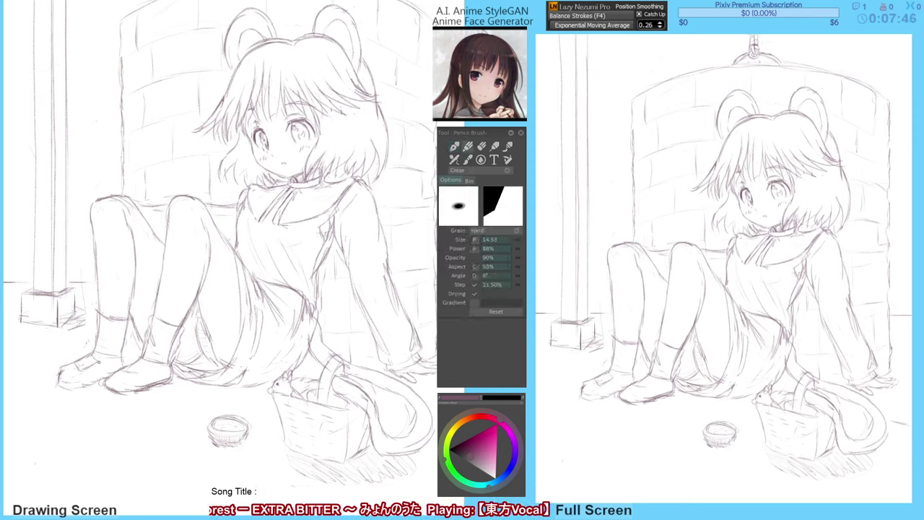
pyautogui.press('p')
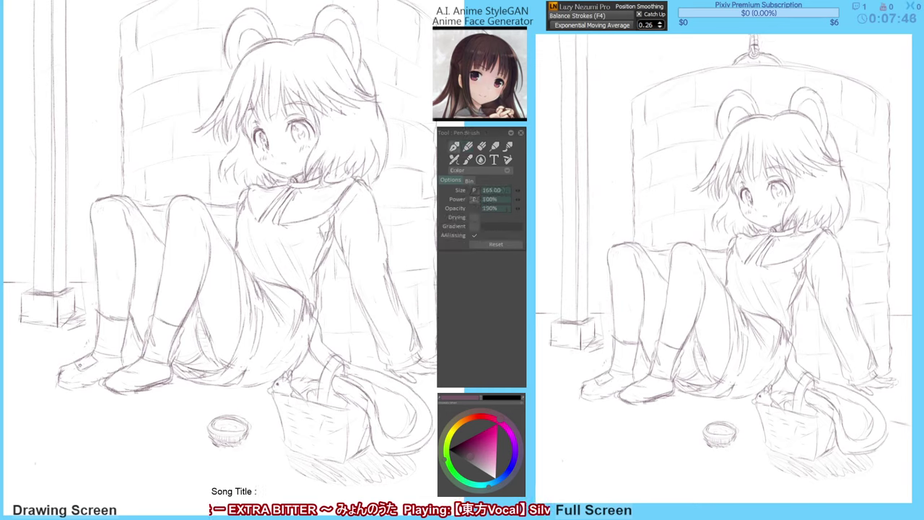
pyautogui.press('p')
pyautogui.moveTo(91, 361); pyautogui.dragTo(84, 367)
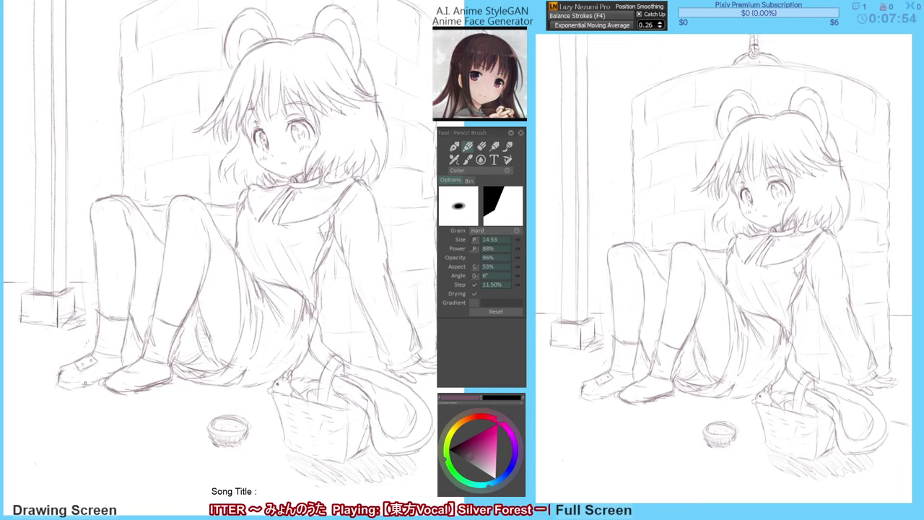
# Sketch a strap across the near shoe's instep, alternating pencil and eraser to clean its edges.
pyautogui.press('e')
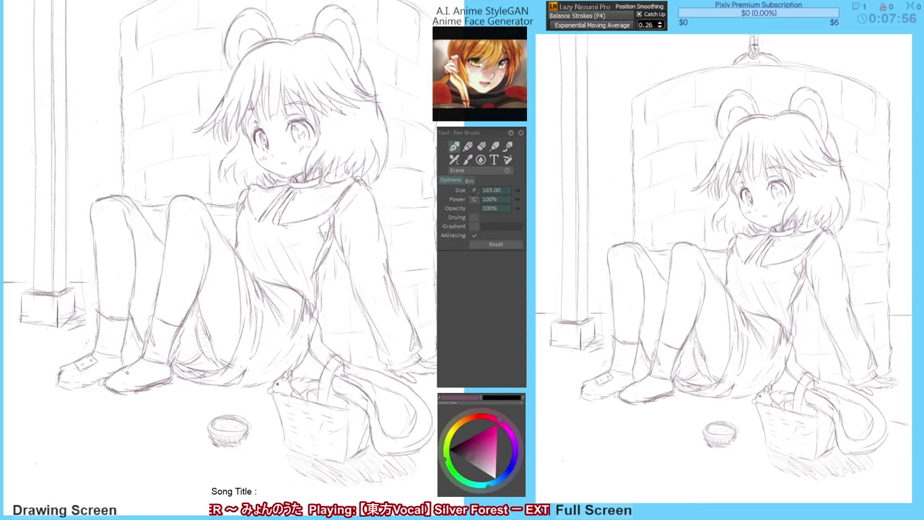
pyautogui.press('e')
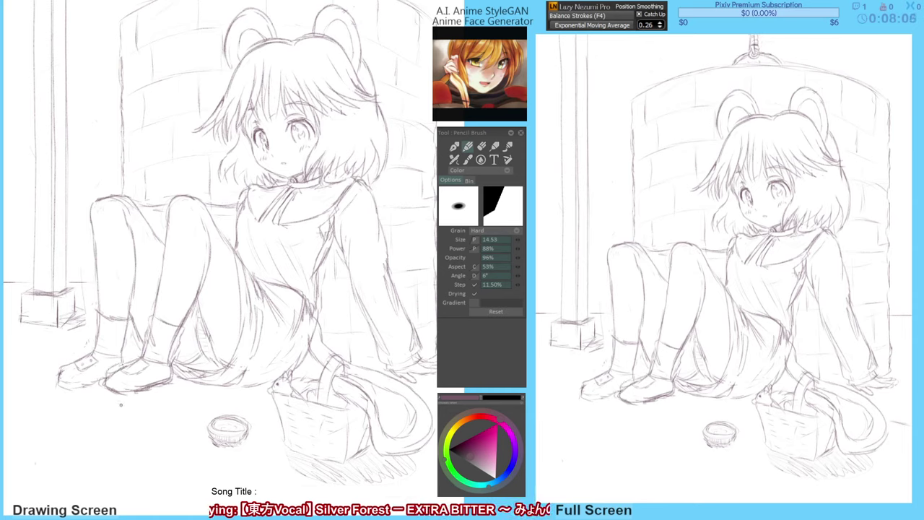
pyautogui.press('e')
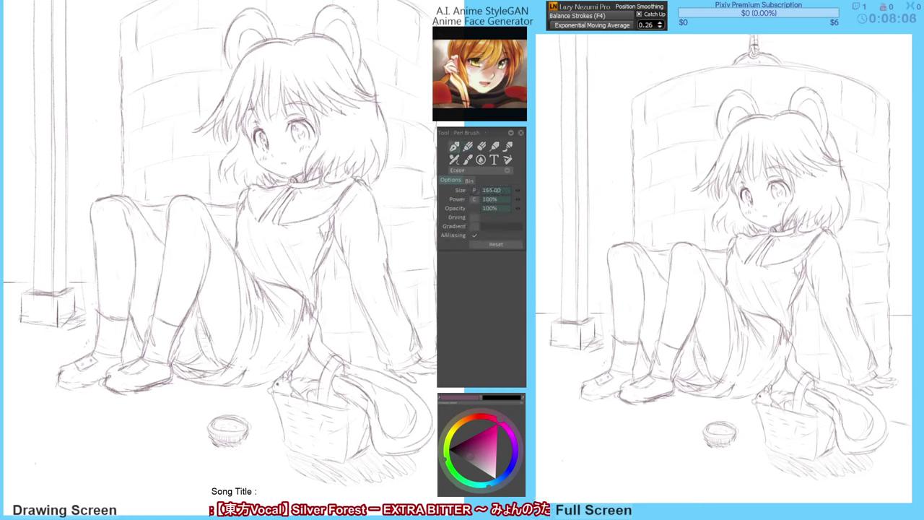
pyautogui.moveTo(121, 370); pyautogui.dragTo(138, 359)
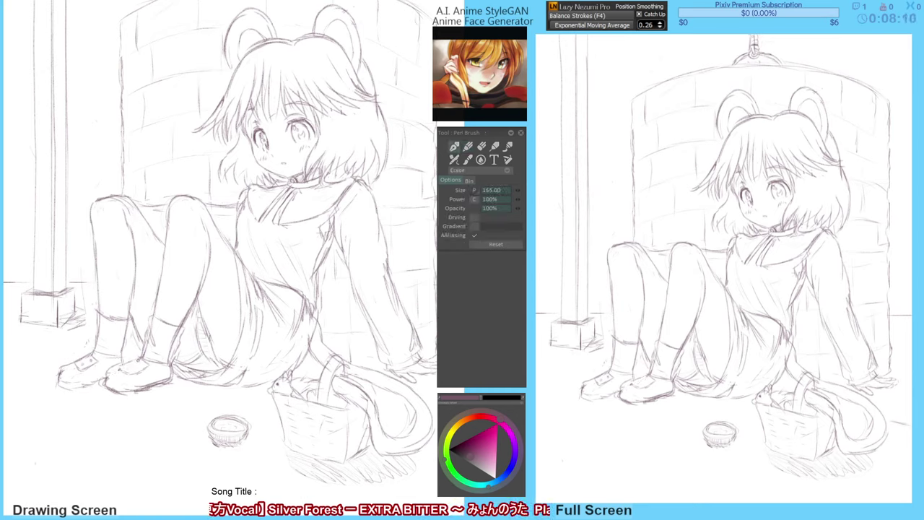
pyautogui.press('p')
pyautogui.press('e')
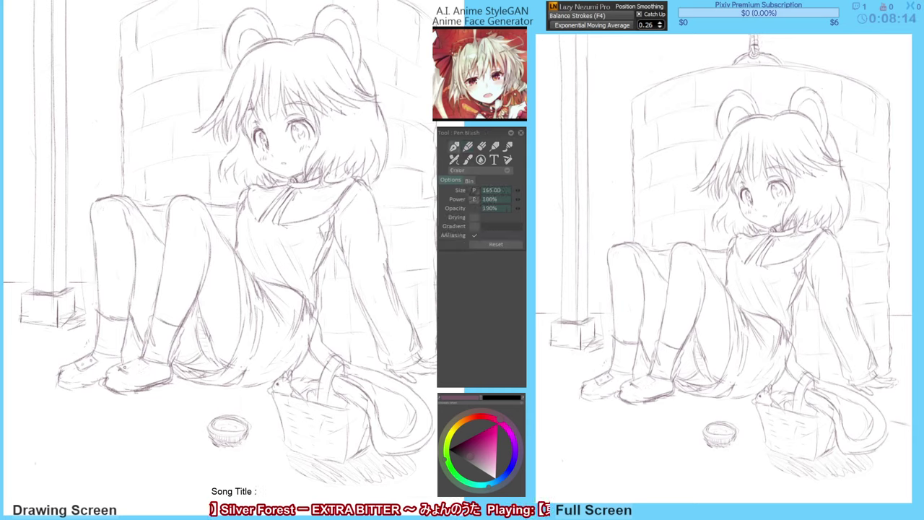
pyautogui.press('e')
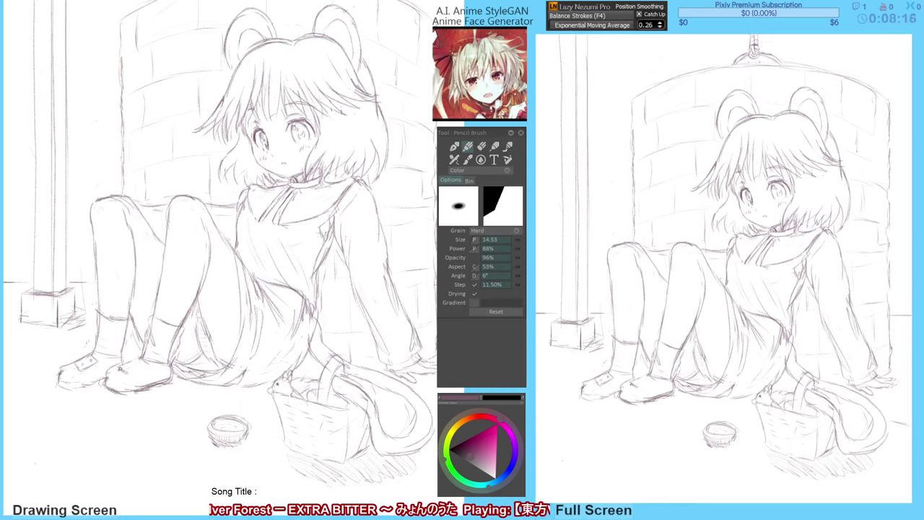
pyautogui.moveTo(120, 369); pyautogui.dragTo(148, 361)
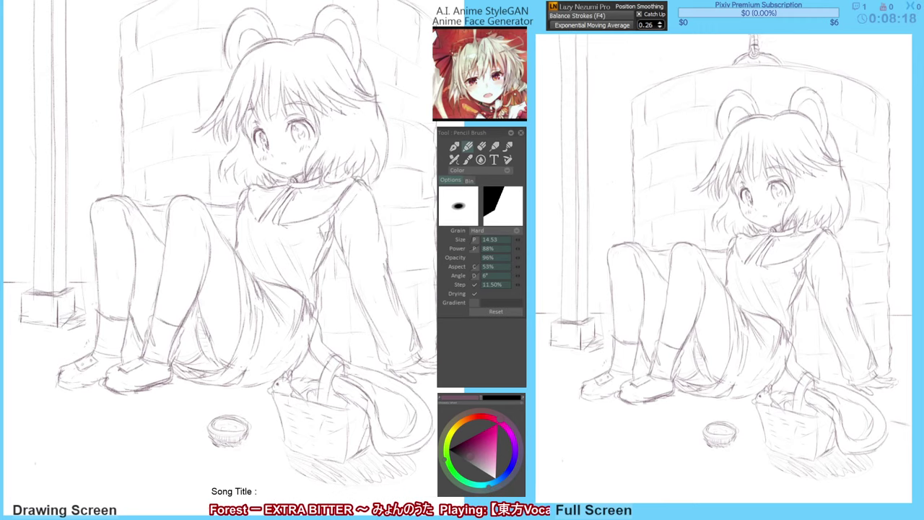
pyautogui.moveTo(144, 413); pyautogui.dragTo(138, 422)
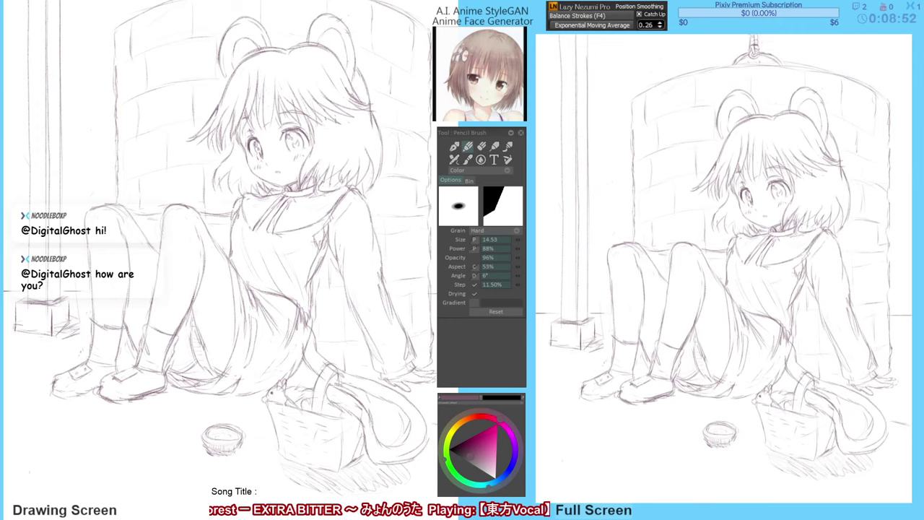
pyautogui.moveTo(127, 304); pyautogui.dragTo(132, 304)
pyautogui.press('e')
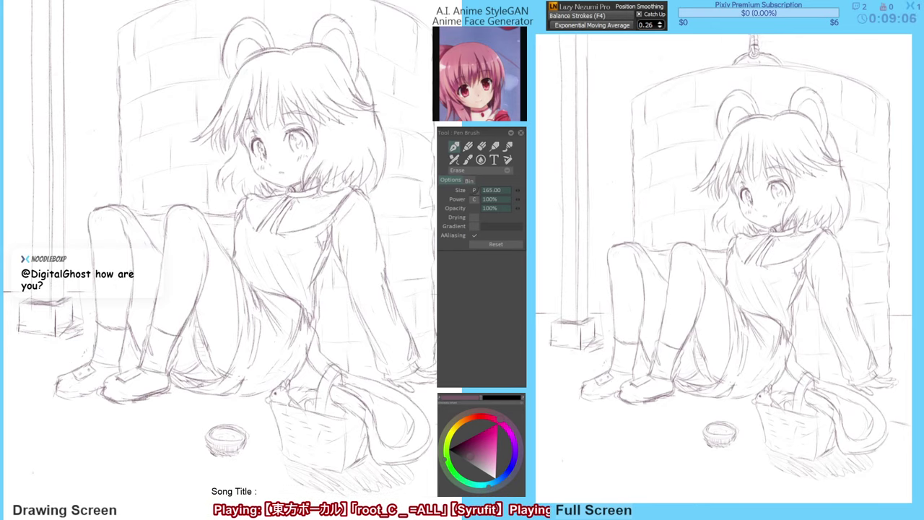
pyautogui.moveTo(95, 332); pyautogui.dragTo(100, 329)
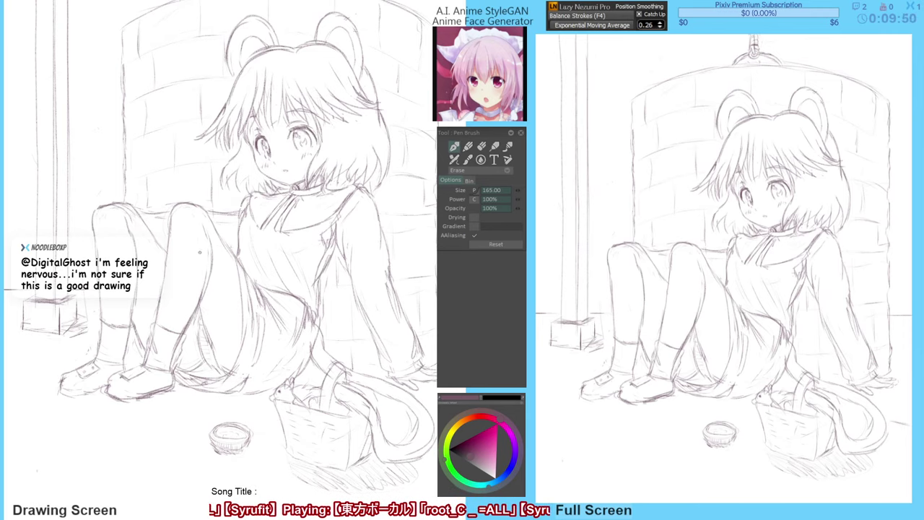
pyautogui.moveTo(219, 304); pyautogui.dragTo(214, 322)
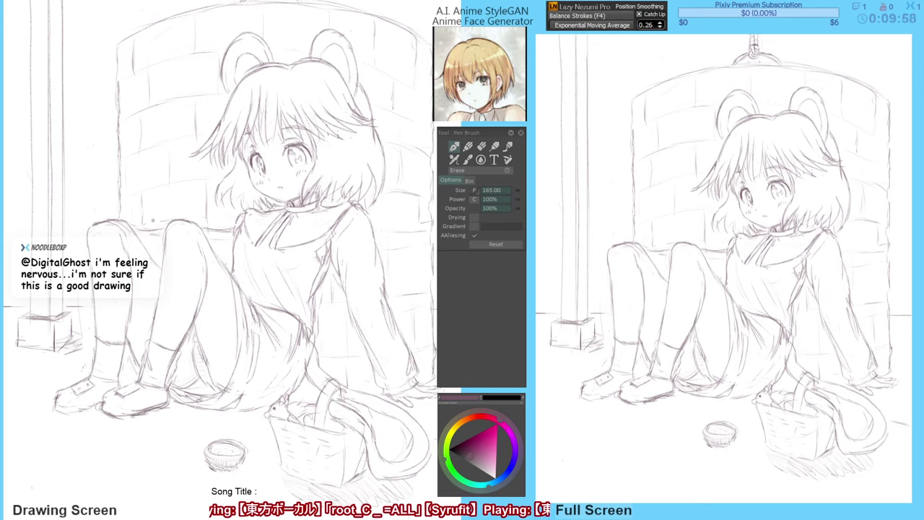
pyautogui.moveTo(116, 229); pyautogui.dragTo(120, 231)
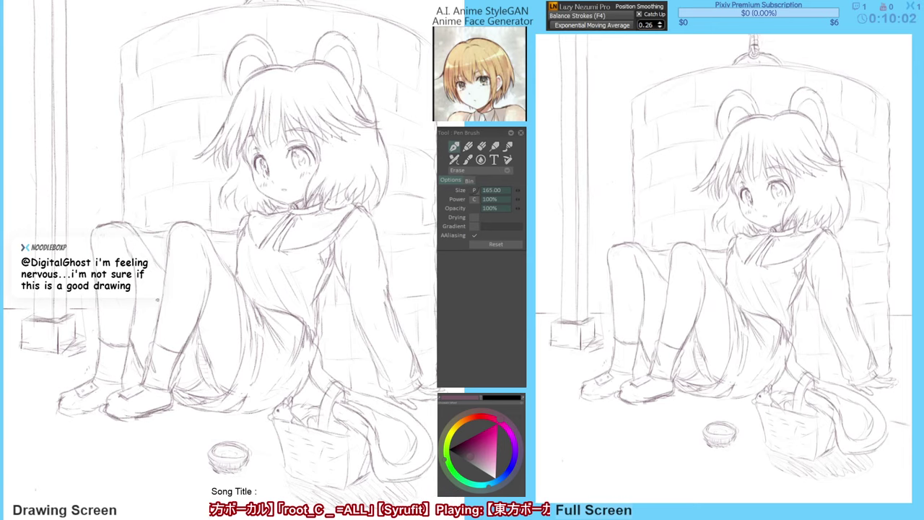
pyautogui.moveTo(158, 301); pyautogui.dragTo(159, 316)
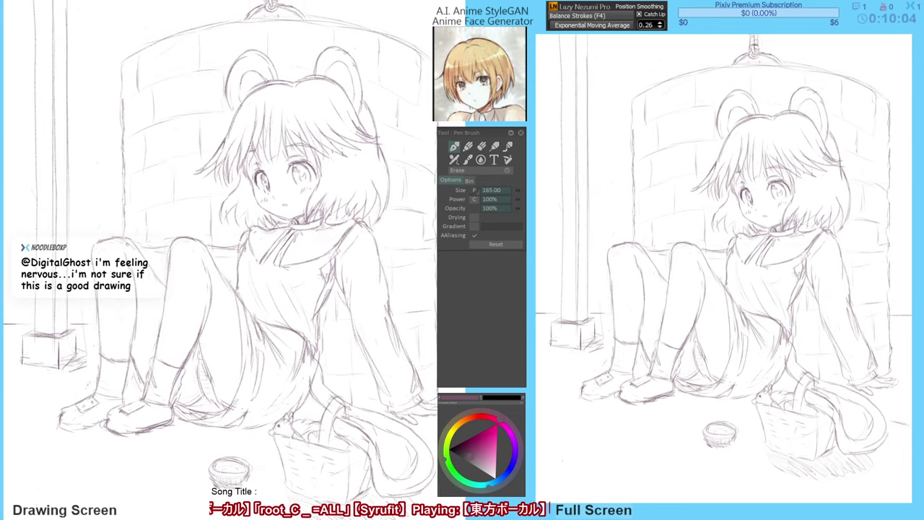
# Refine the sock cuff and ankle lines of the near leg with pencil and eraser.
pyautogui.press('b')
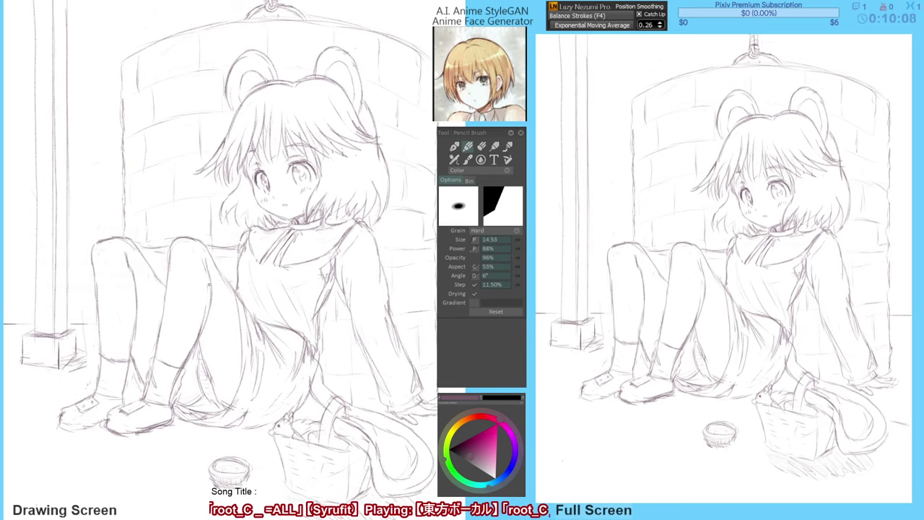
pyautogui.press('e')
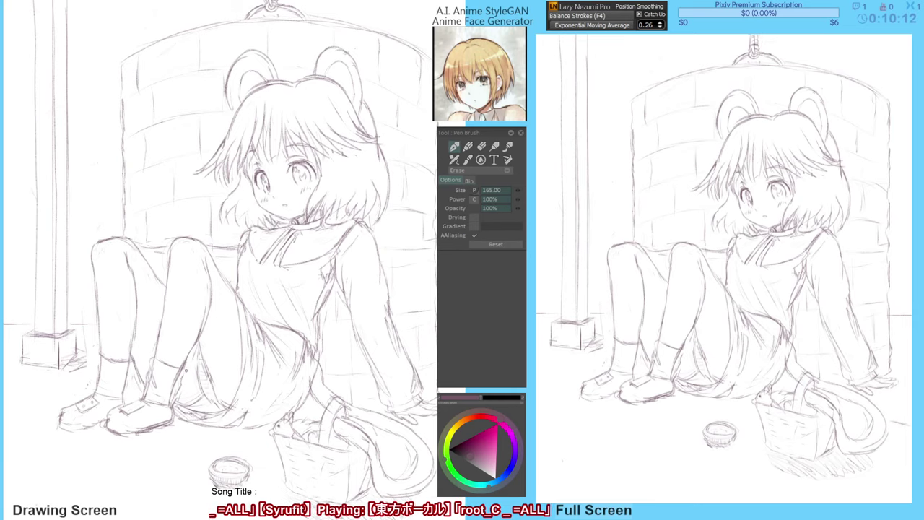
pyautogui.moveTo(186, 369); pyautogui.dragTo(173, 388)
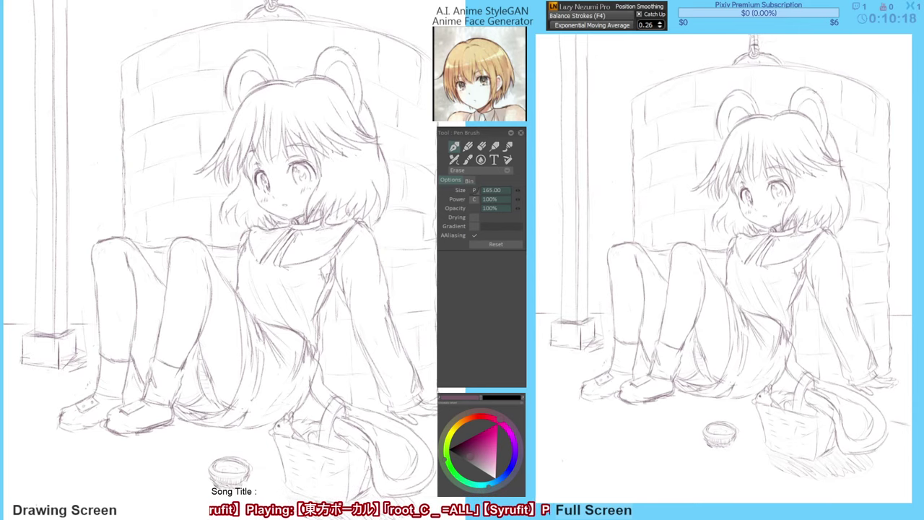
pyautogui.moveTo(150, 375); pyautogui.dragTo(147, 389)
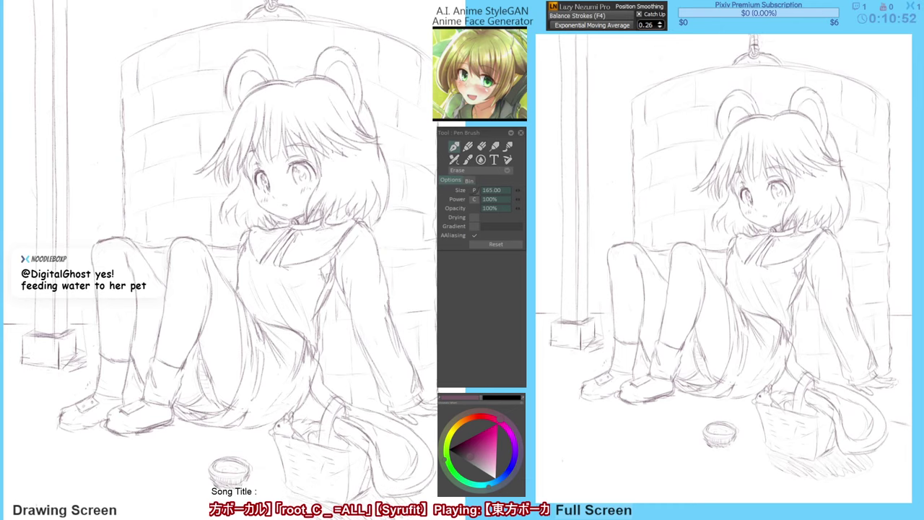
# Check the whole figure with the canvas mirrored, and restore its orientation.
pyautogui.moveTo(203, 370); pyautogui.dragTo(211, 367)
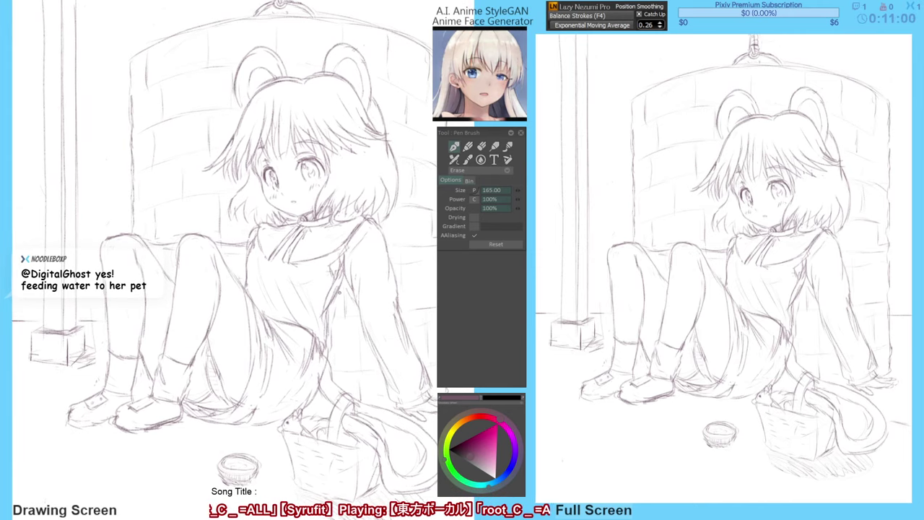
pyautogui.press('h')
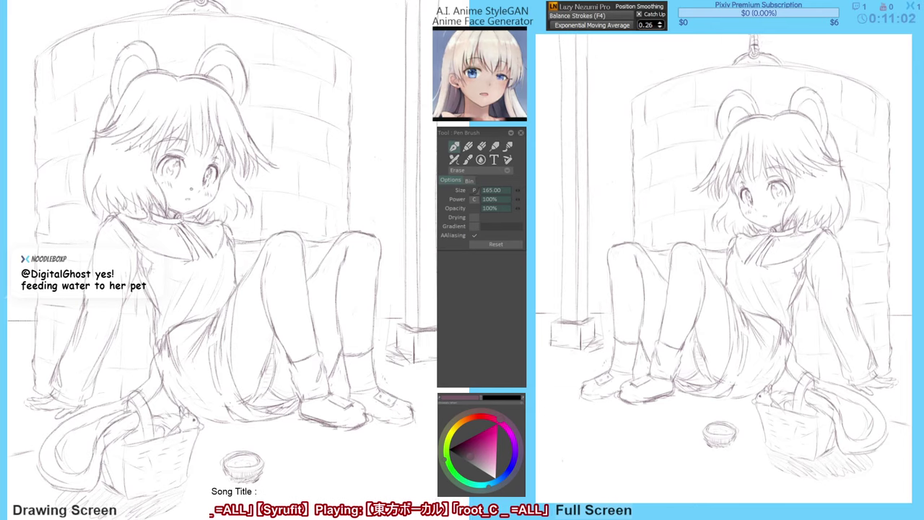
pyautogui.press('h')
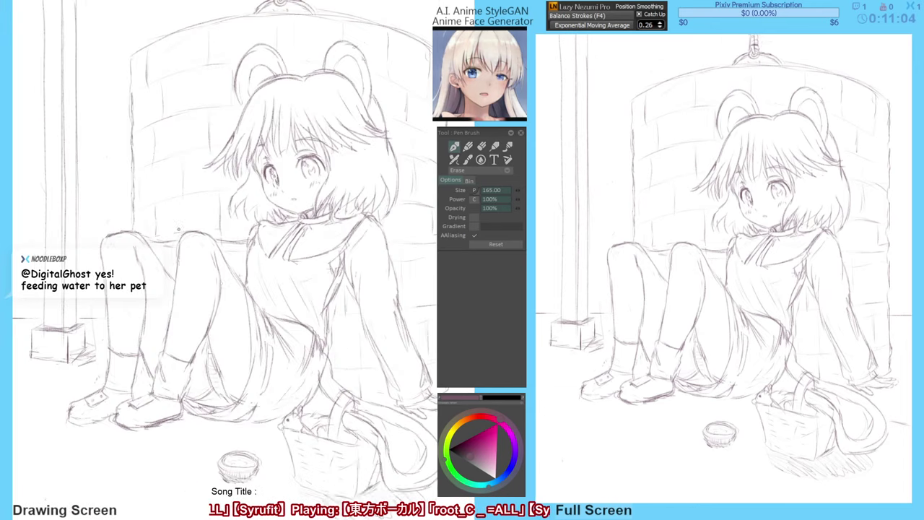
pyautogui.moveTo(224, 332); pyautogui.dragTo(217, 330)
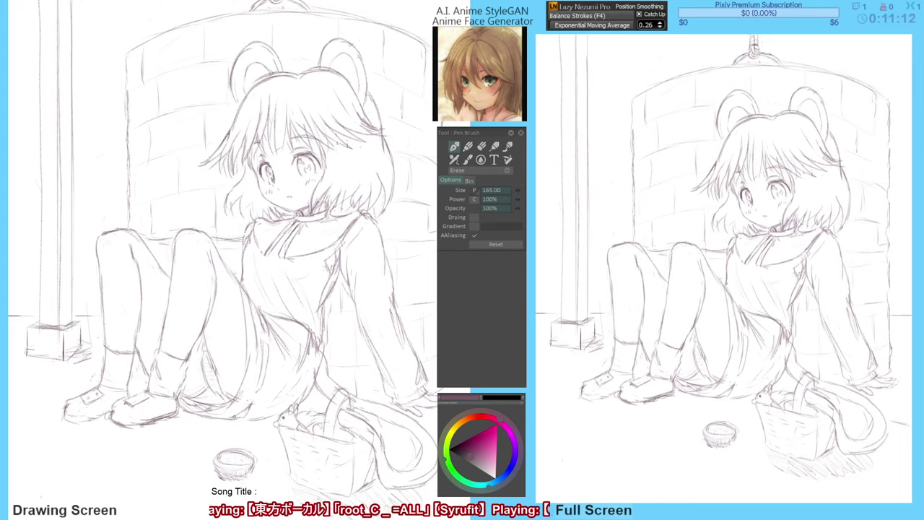
# Fade the sketch and prepare a hard pencil brush of size 6.37 with the Slow C Line - Strokes smoothing preset.
pyautogui.moveTo(328, 392); pyautogui.dragTo(310, 395)
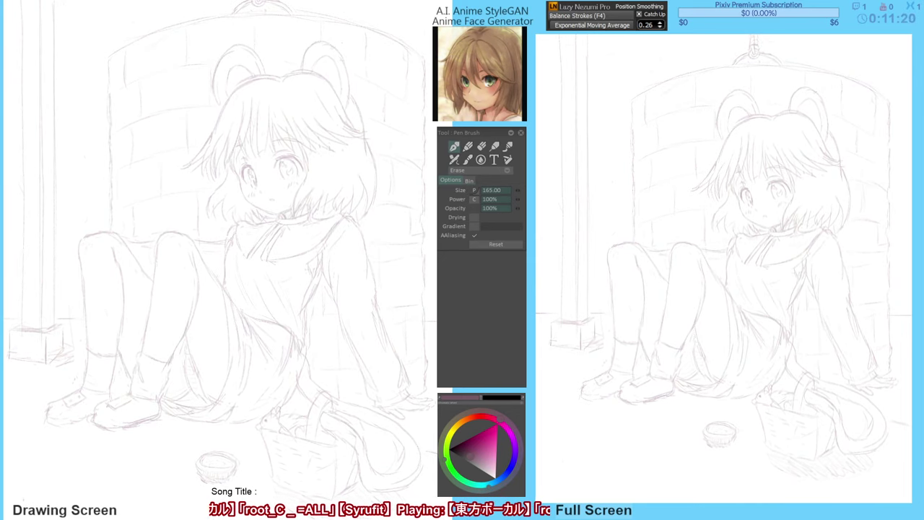
pyautogui.press('p')
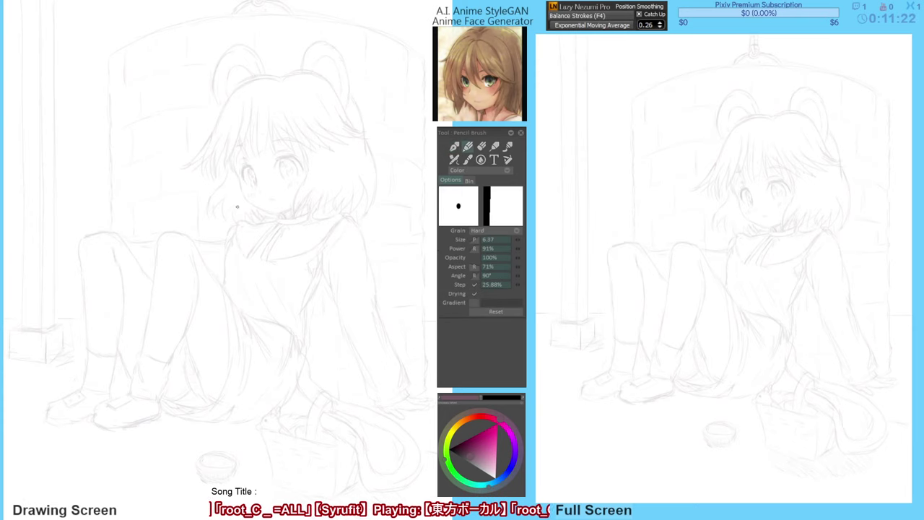
pyautogui.press('F6')
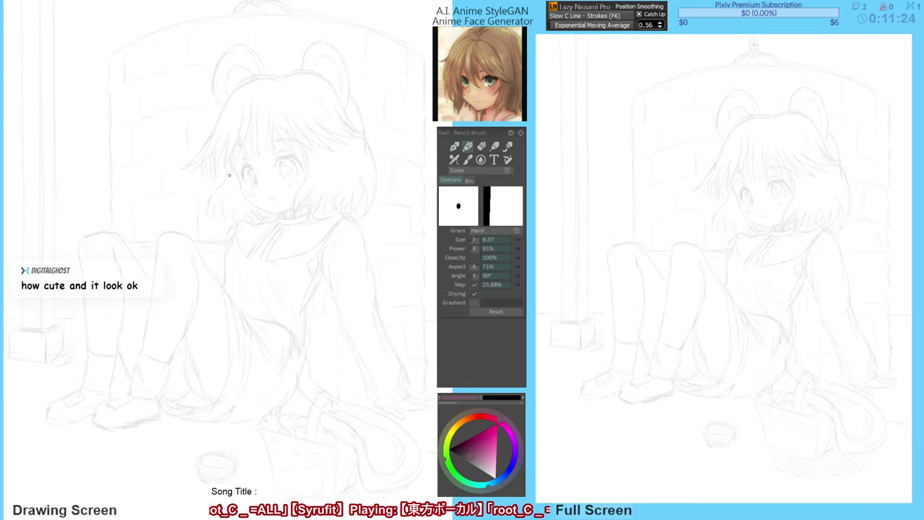
# Ink the girl's face contour from cheek to chin and the first hair strands beside her far temple.
pyautogui.moveTo(233, 168)
pyautogui.mouseDown()
pyautogui.moveTo(242, 200)
pyautogui.moveTo(280, 215)
pyautogui.mouseUp()
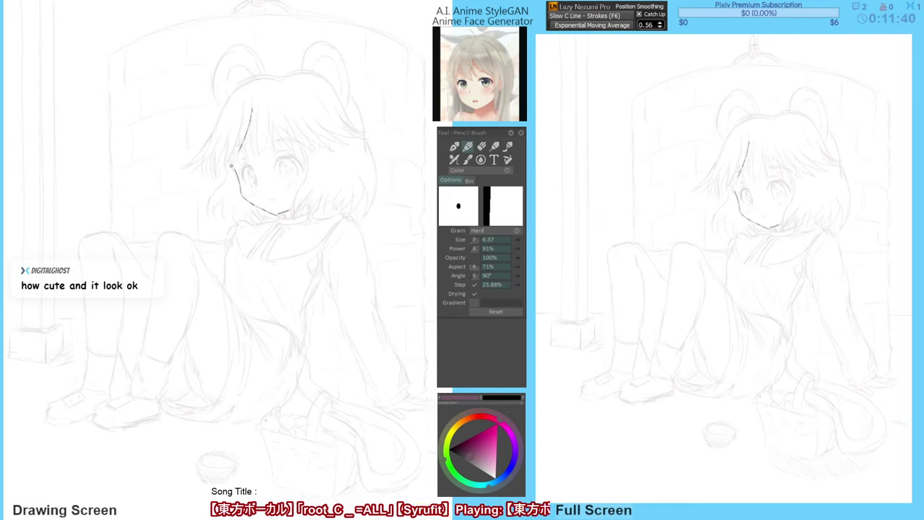
pyautogui.moveTo(232, 171); pyautogui.dragTo(232, 157)
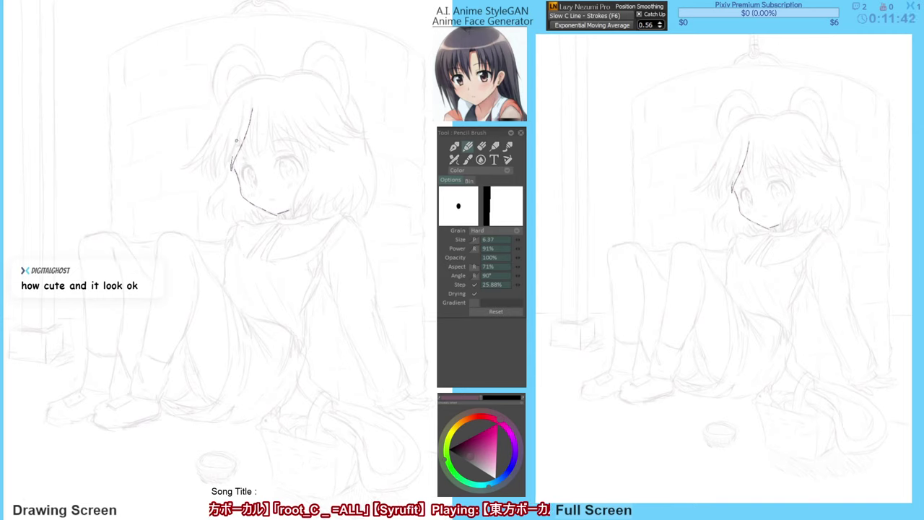
pyautogui.moveTo(244, 111); pyautogui.dragTo(223, 169)
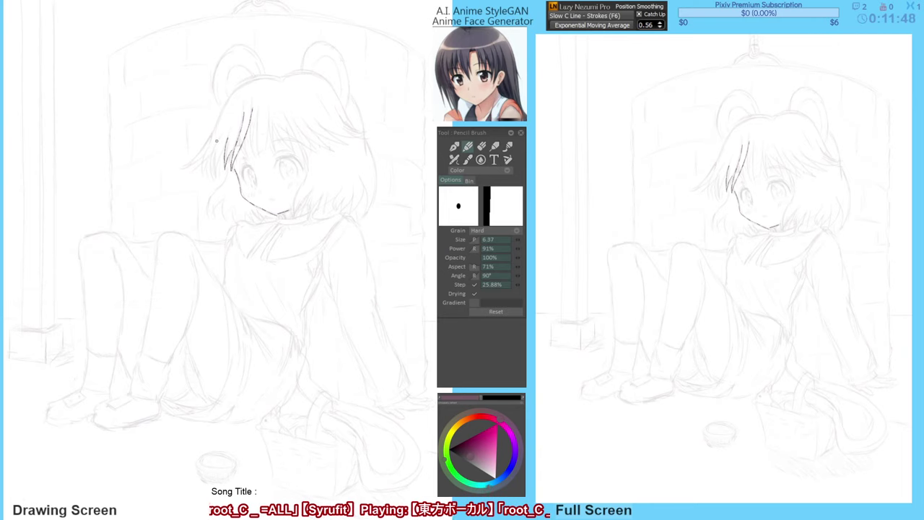
# Ink the pointed side locks and the crown outline down to the outswept hair tips, redoing one lock.
pyautogui.moveTo(217, 161); pyautogui.dragTo(216, 170)
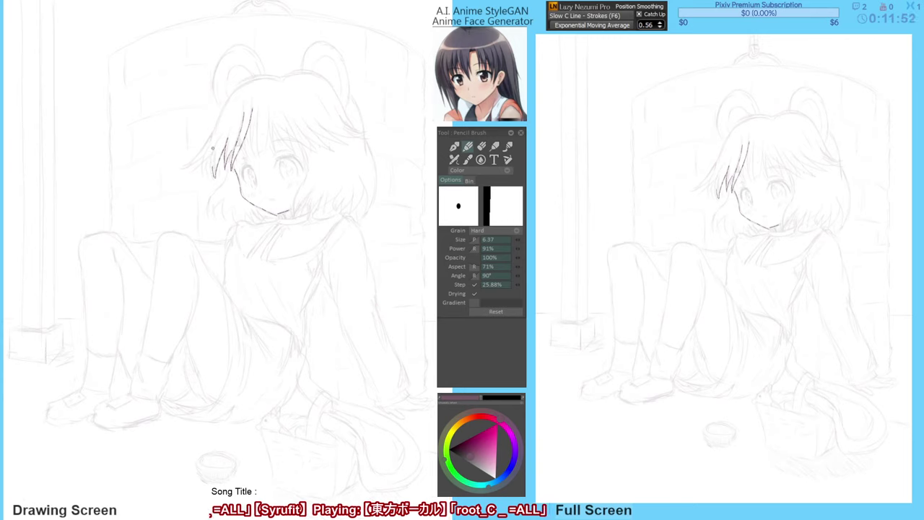
pyautogui.hotkey('ctrl', 'z')
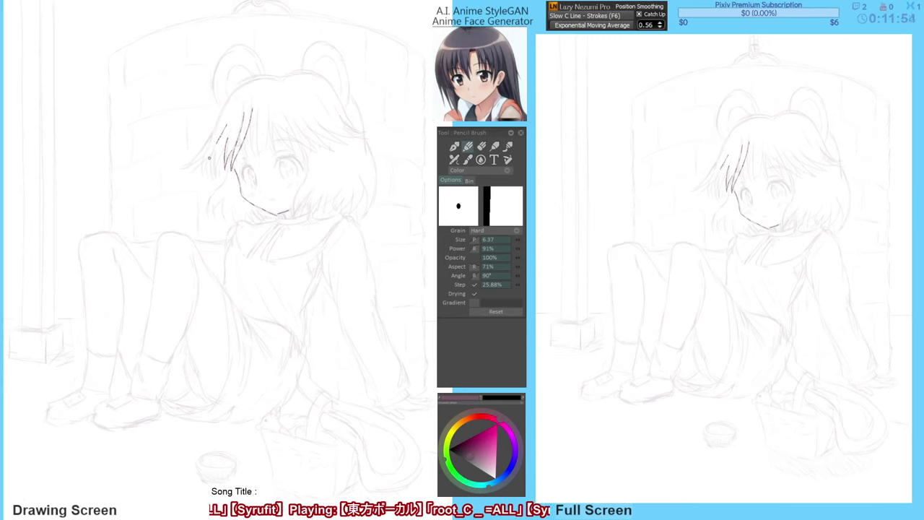
pyautogui.moveTo(226, 125); pyautogui.dragTo(211, 178)
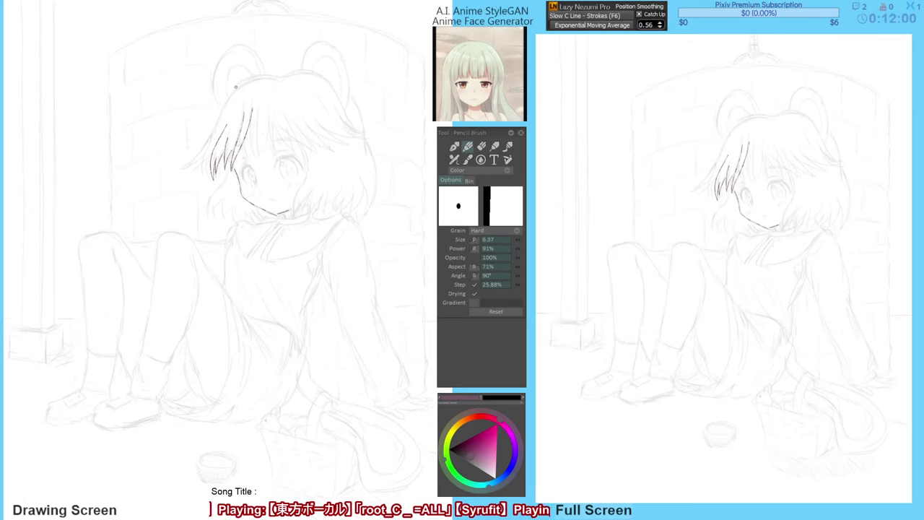
pyautogui.moveTo(250, 75); pyautogui.dragTo(210, 103)
pyautogui.moveTo(205, 142); pyautogui.dragTo(182, 169)
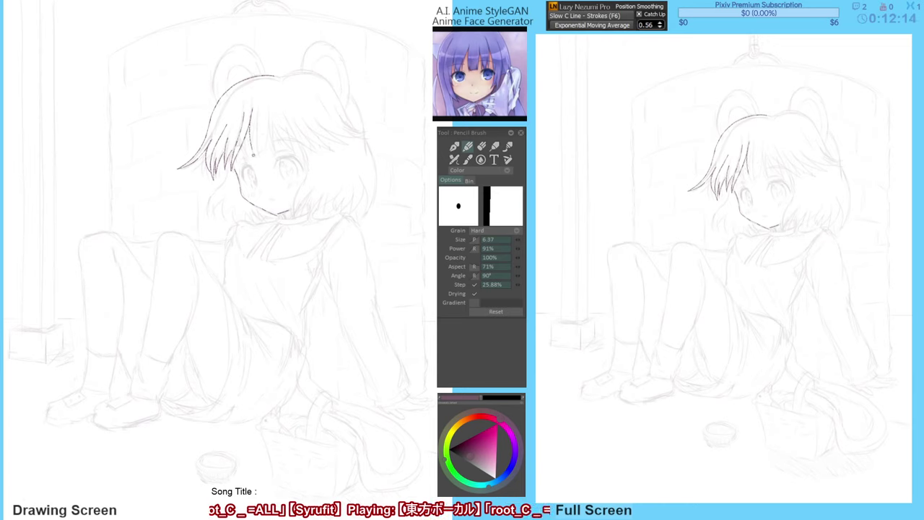
# Ink the pointed bang strands over the middle of the girl's forehead, redoing the strokes that miss the sketch.
pyautogui.hotkey('ctrl', 'z')
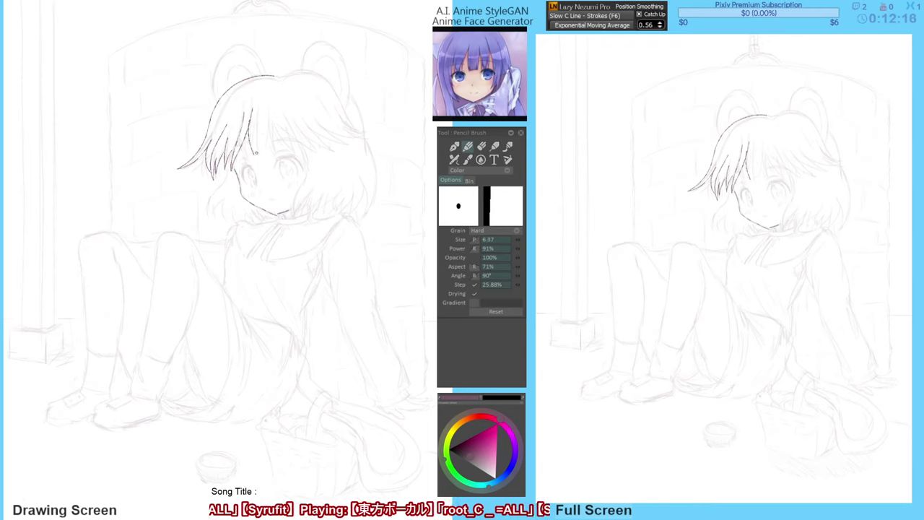
pyautogui.moveTo(269, 114); pyautogui.dragTo(270, 123)
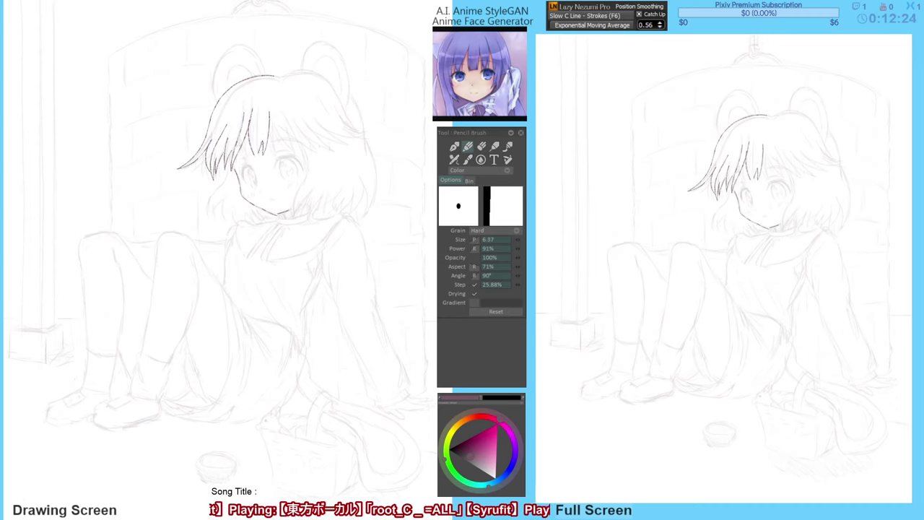
pyautogui.press('e')
pyautogui.press('e')
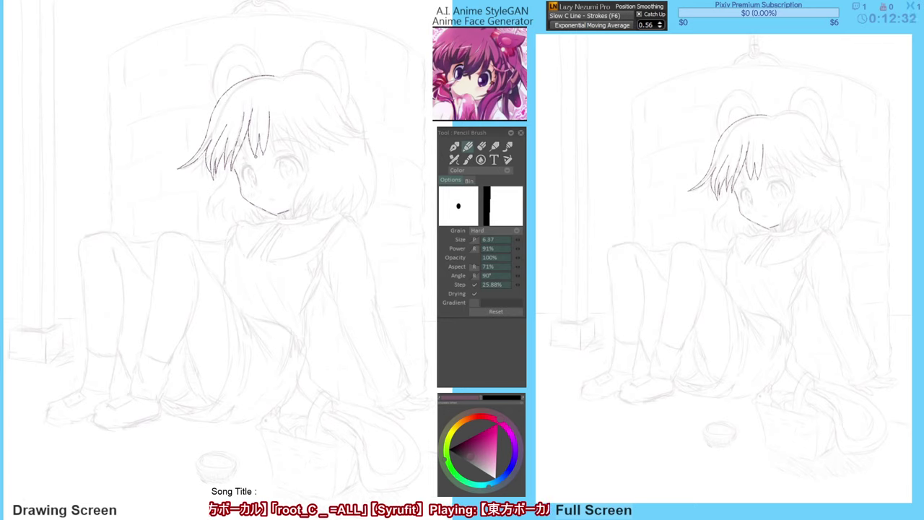
pyautogui.moveTo(269, 126)
pyautogui.mouseDown()
pyautogui.moveTo(266, 153)
pyautogui.moveTo(272, 144)
pyautogui.moveTo(275, 152)
pyautogui.mouseUp()
pyautogui.hotkey('ctrl', 'z')
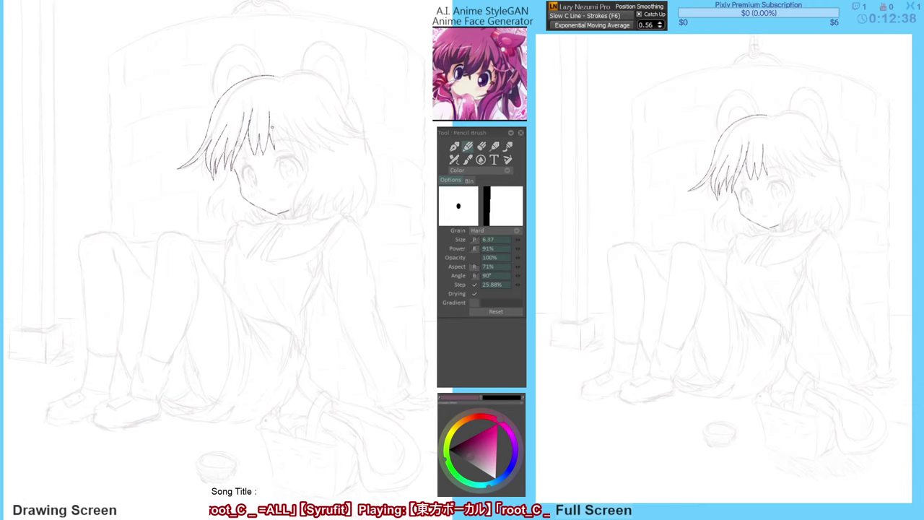
pyautogui.moveTo(277, 138); pyautogui.dragTo(298, 156)
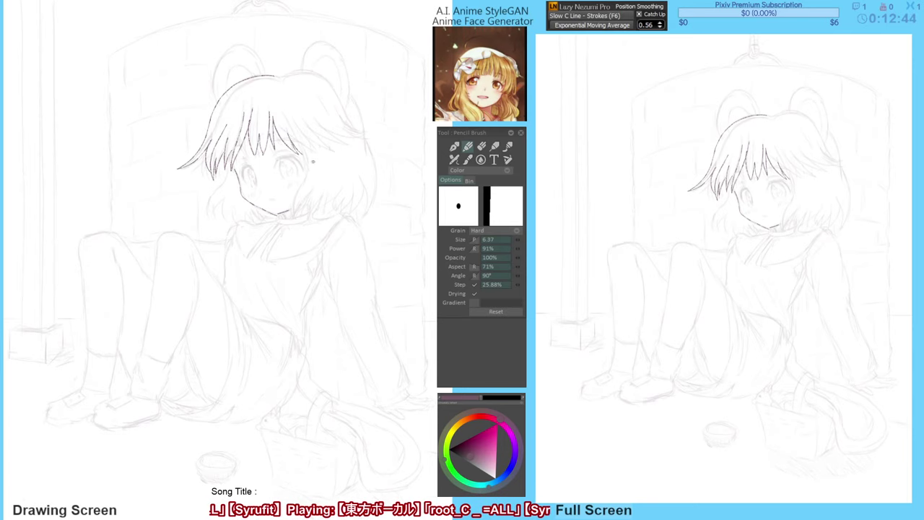
# Ink the bangs sweeping from the forehead toward the near side of the head, mirroring the canvas for the outermost strands.
pyautogui.press('h')
pyautogui.press('h')
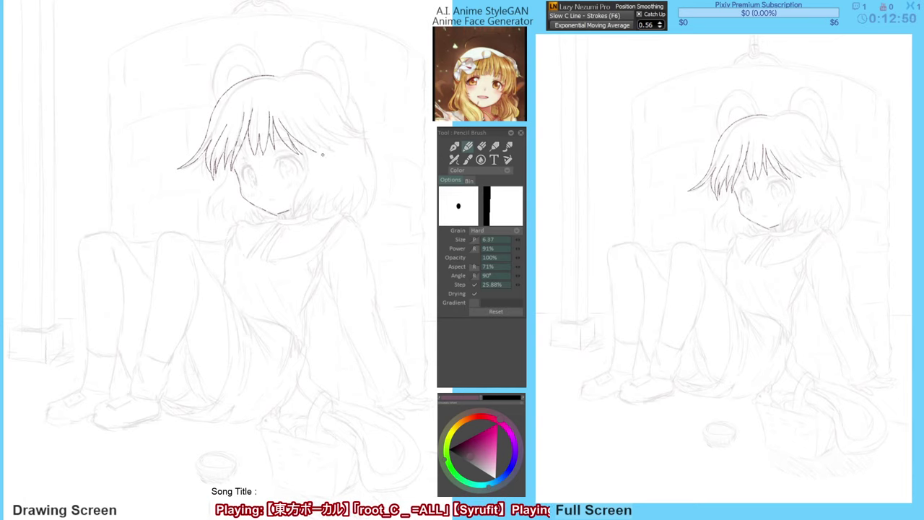
pyautogui.moveTo(297, 136); pyautogui.dragTo(318, 152)
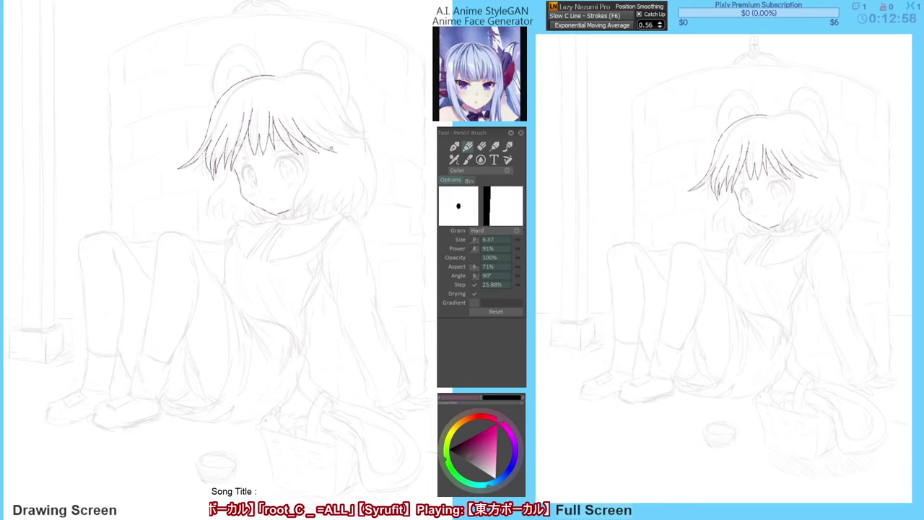
pyautogui.moveTo(323, 142); pyautogui.dragTo(336, 153)
pyautogui.press('h')
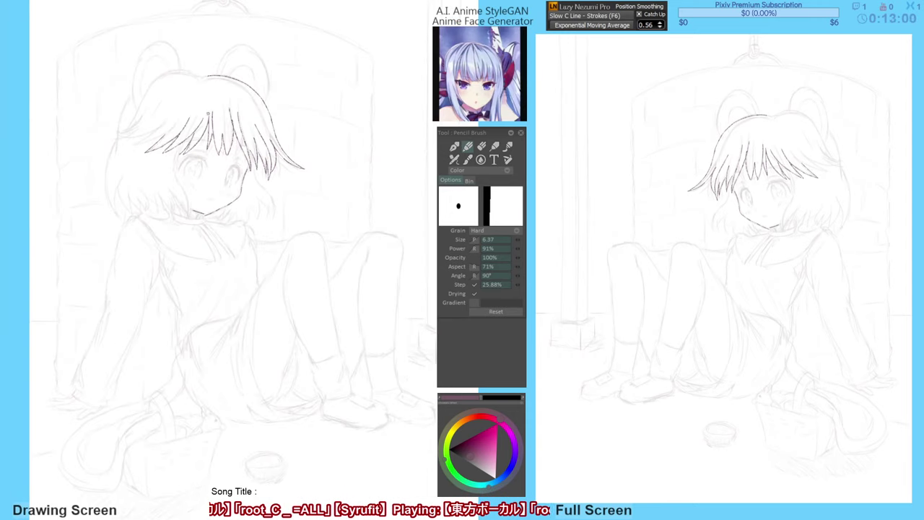
pyautogui.moveTo(152, 133); pyautogui.dragTo(128, 150)
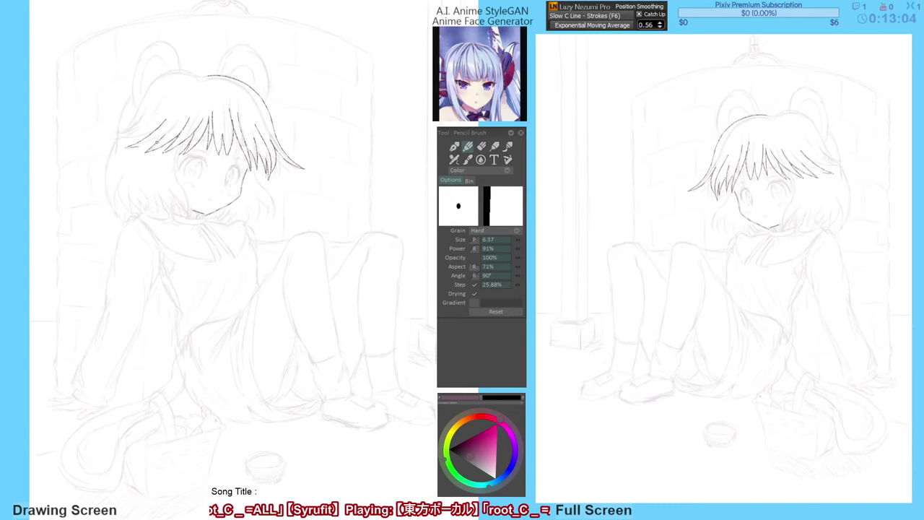
pyautogui.press('h')
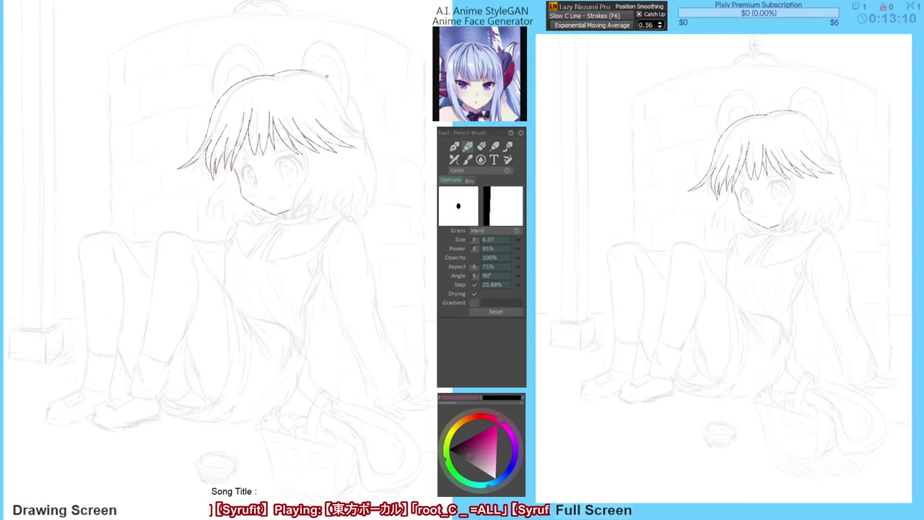
# Ink the near side of the crown down to its outswept hair tip, and check it on the mirrored canvas.
pyautogui.moveTo(337, 91); pyautogui.dragTo(362, 137)
pyautogui.press('h')
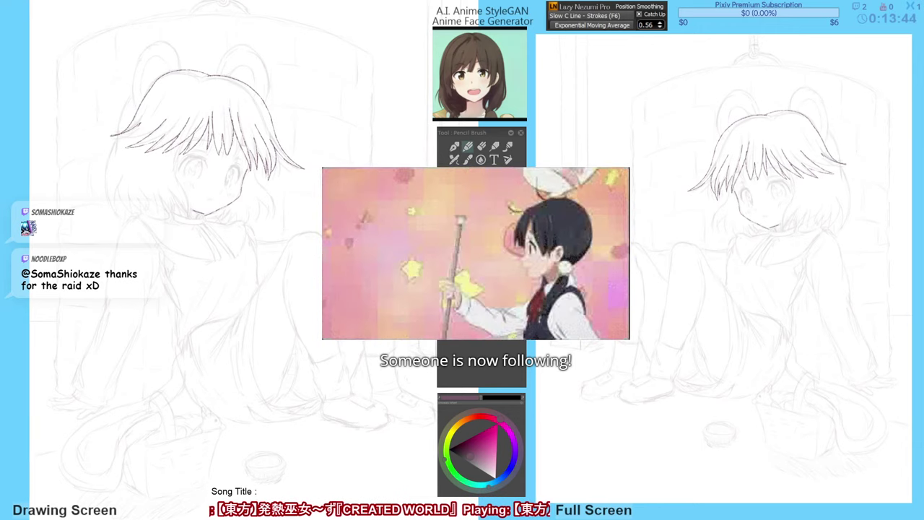
pyautogui.press('h')
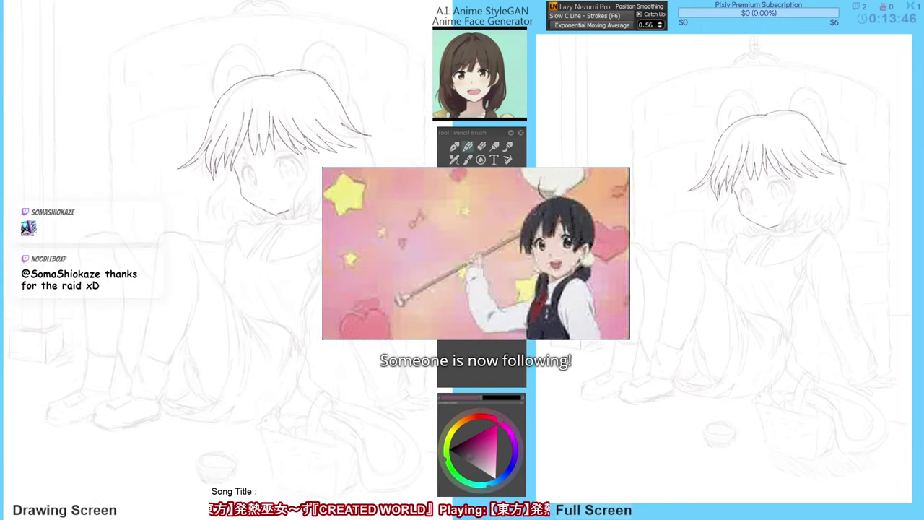
# Ink the hair lock framing the near cheek and the rounded outline of the bob with its jagged lower tips.
pyautogui.moveTo(307, 175); pyautogui.dragTo(290, 218)
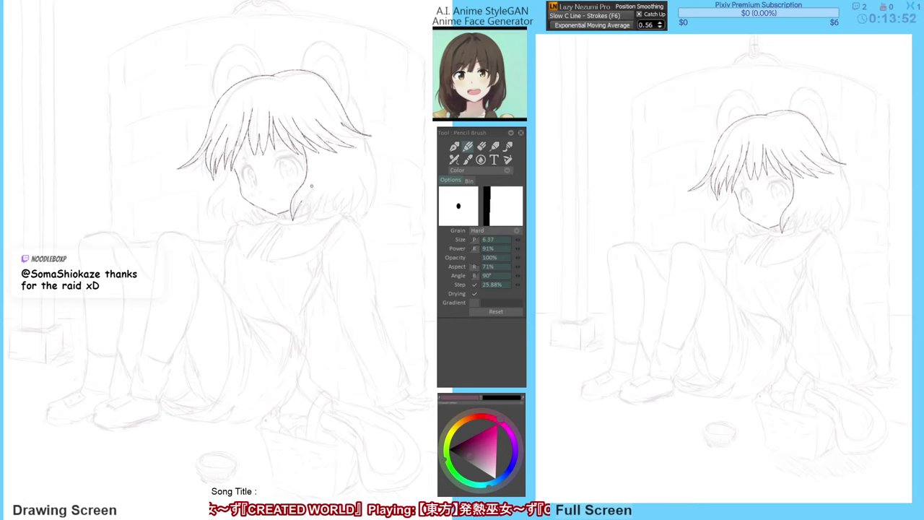
pyautogui.moveTo(295, 212); pyautogui.dragTo(311, 189)
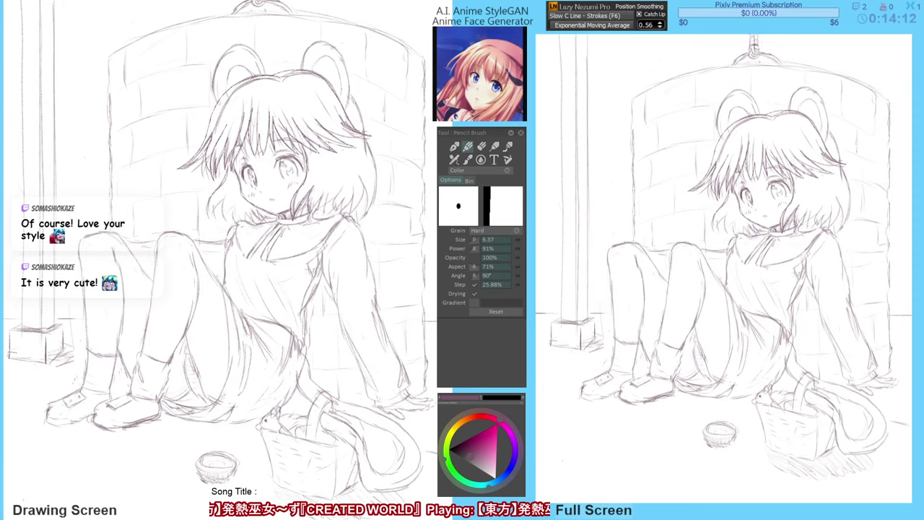
pyautogui.hotkey('ctrl', 'z')
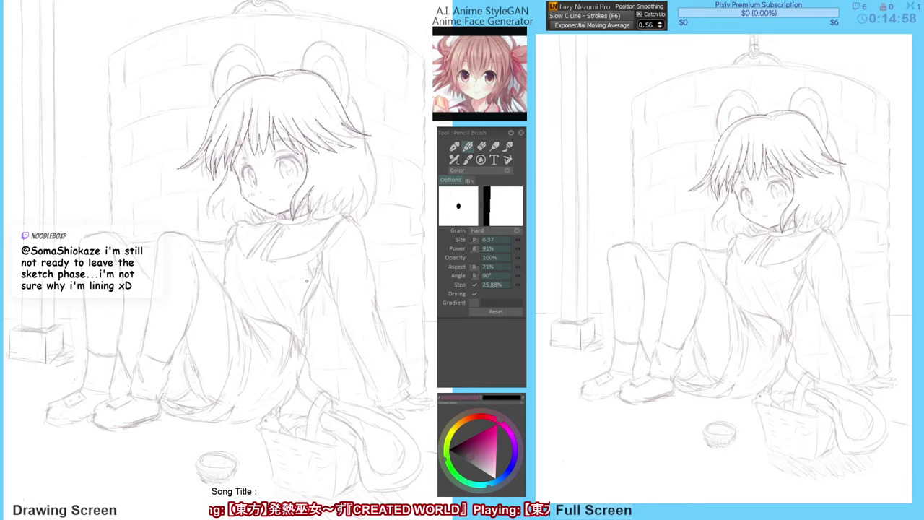
pyautogui.press('h')
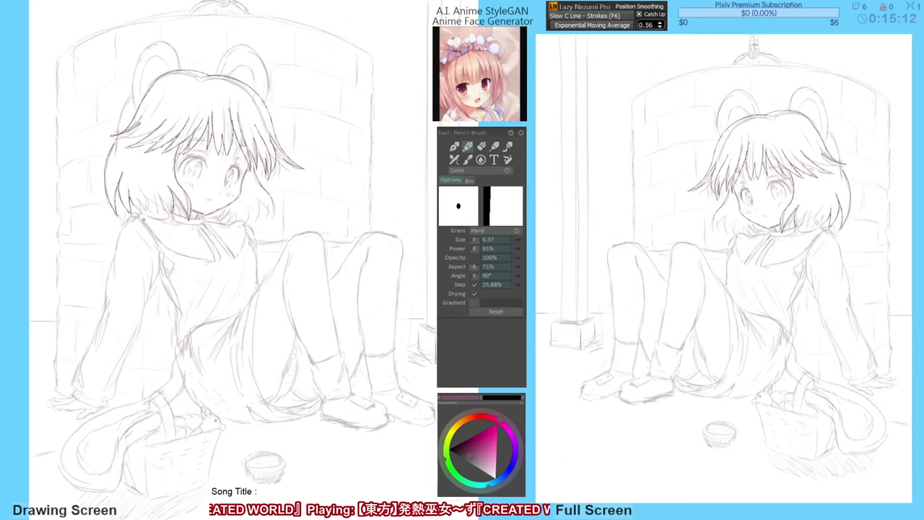
pyautogui.press('h')
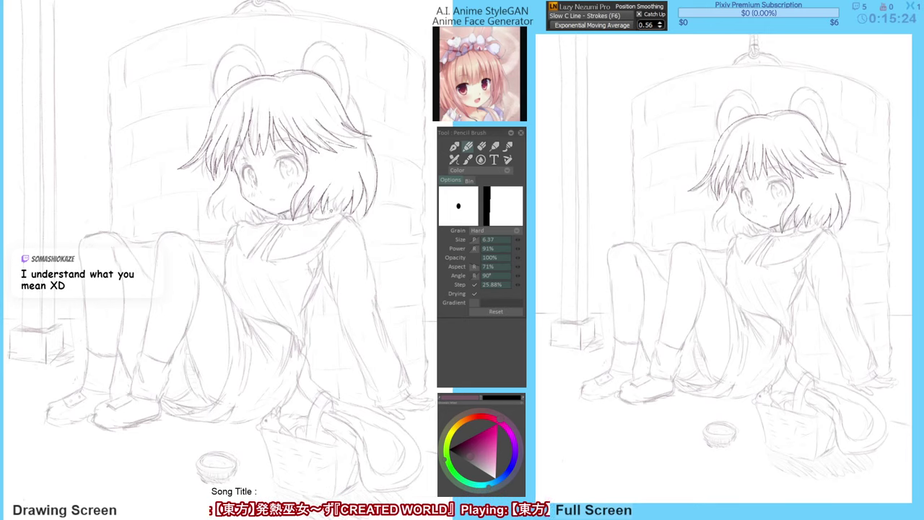
# Ink the hair hanging behind the far cheek, ending in pointed tips above the shoulder.
pyautogui.press('e')
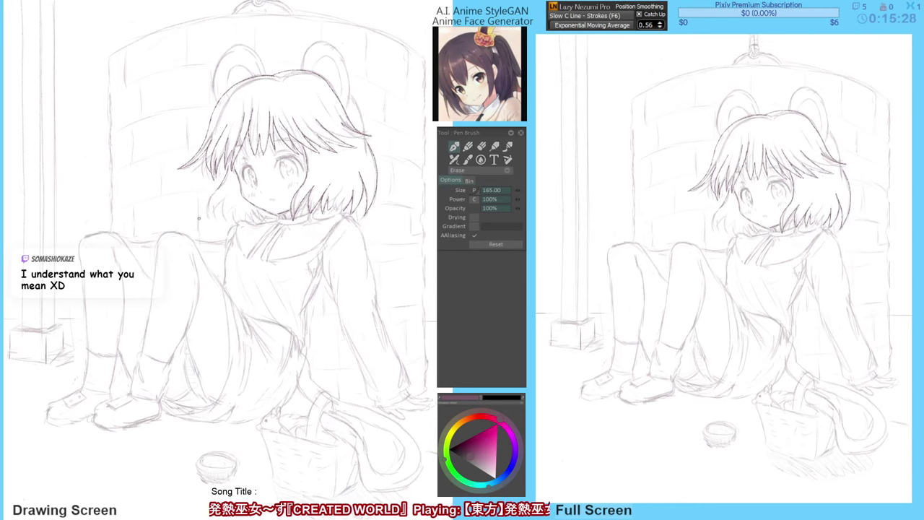
pyautogui.press('e')
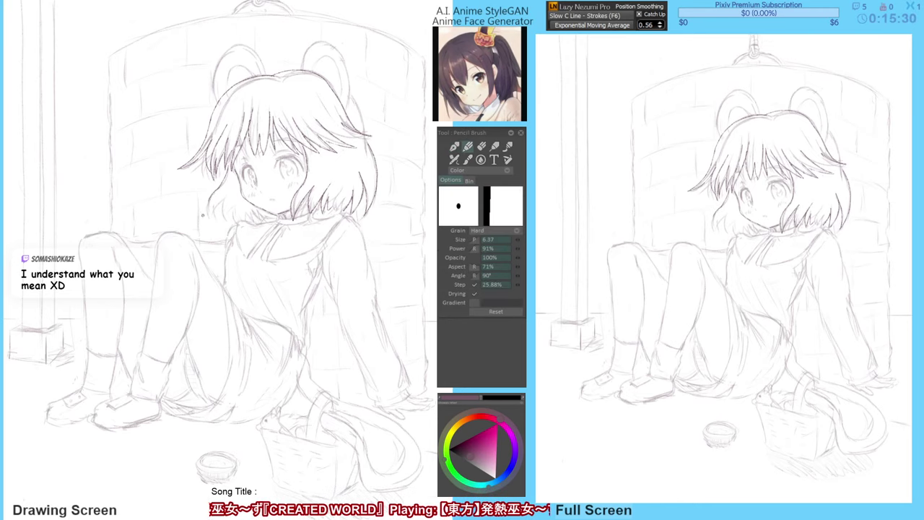
pyautogui.moveTo(217, 190); pyautogui.dragTo(207, 218)
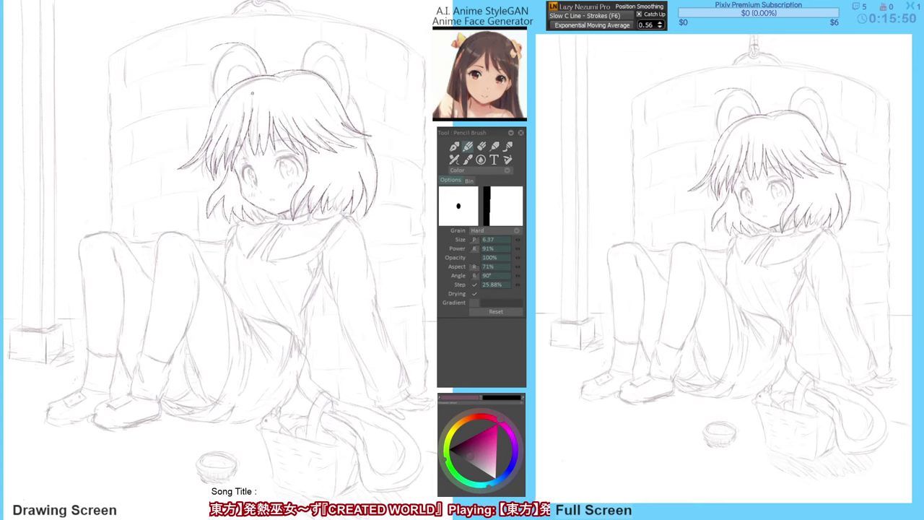
# Ink the outer and inner contours of both mouse ears, redoing the far ear's outer curve.
pyautogui.hotkey('ctrl', 'z')
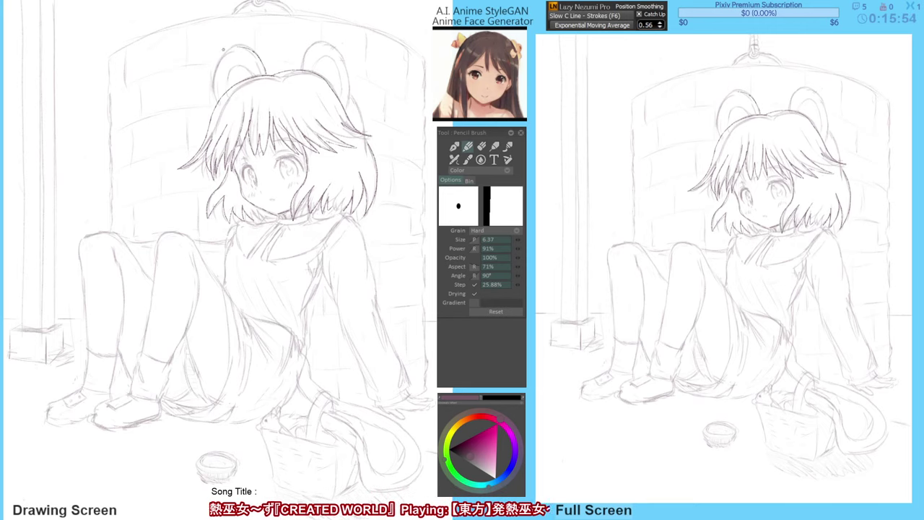
pyautogui.moveTo(228, 49); pyautogui.dragTo(214, 97)
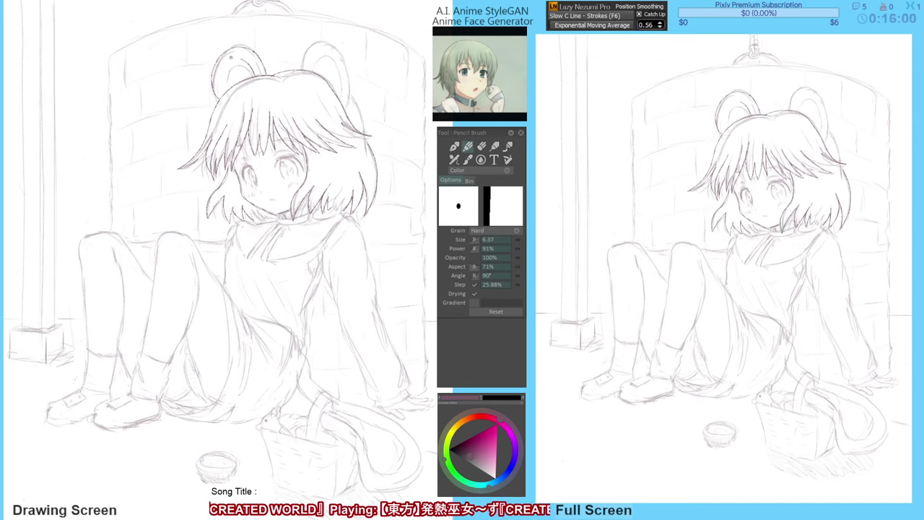
pyautogui.moveTo(222, 66); pyautogui.dragTo(227, 97)
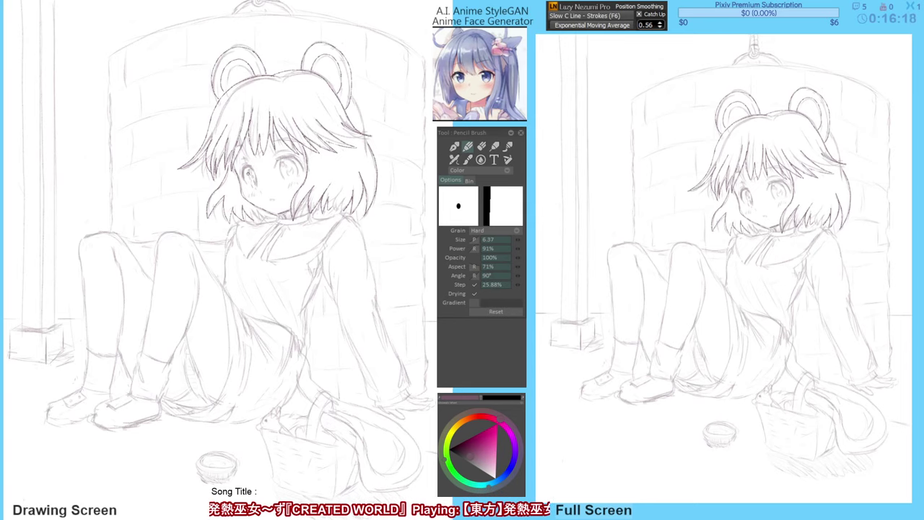
# Ink the near eye's upper lash line on the mirrored canvas with the Balance Strokes smoothing preset, and return to Slow C Line - Strokes.
pyautogui.press('F4')
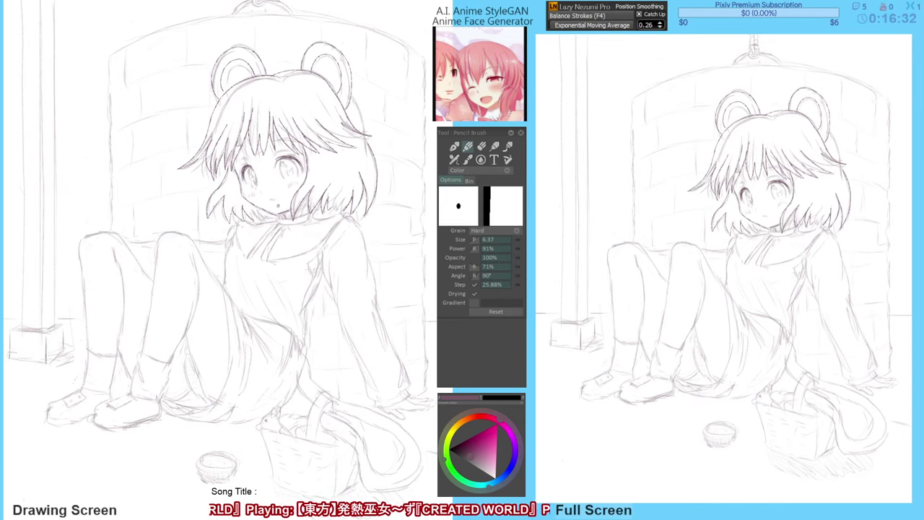
pyautogui.press('h')
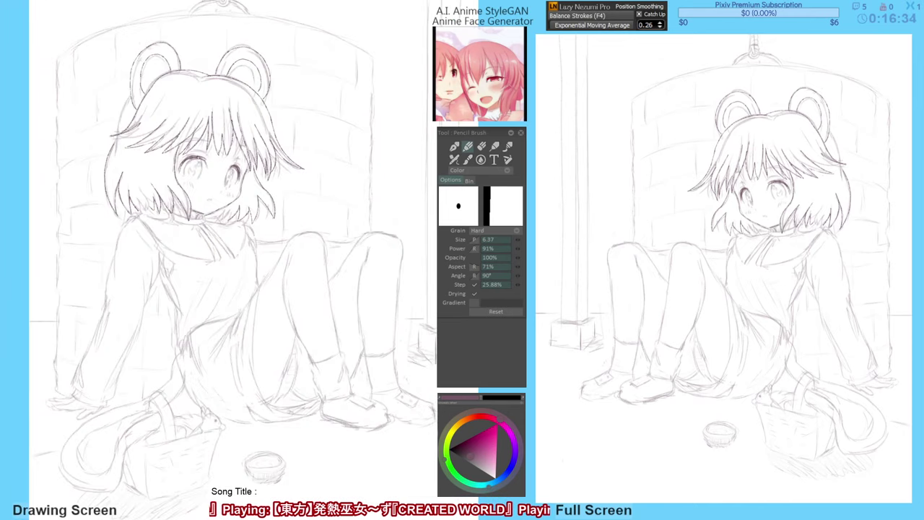
pyautogui.moveTo(181, 166); pyautogui.dragTo(204, 160)
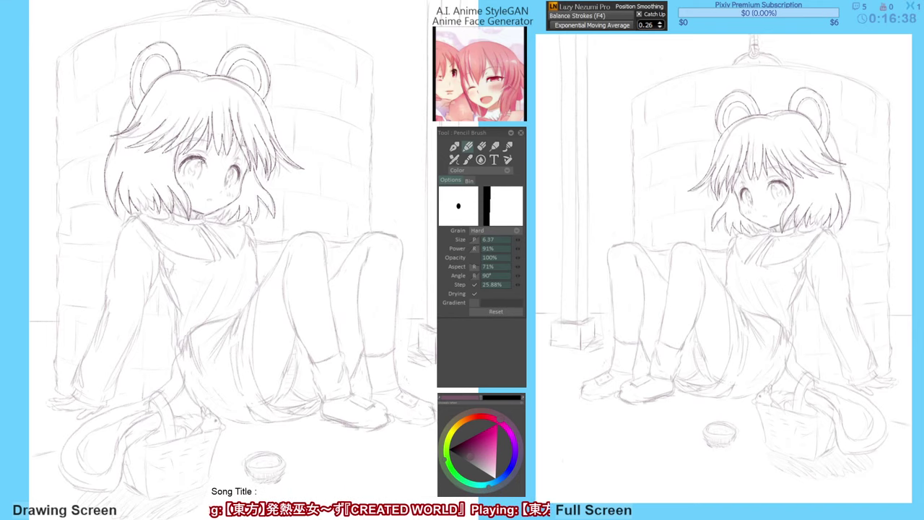
pyautogui.press('h')
pyautogui.press('F6')
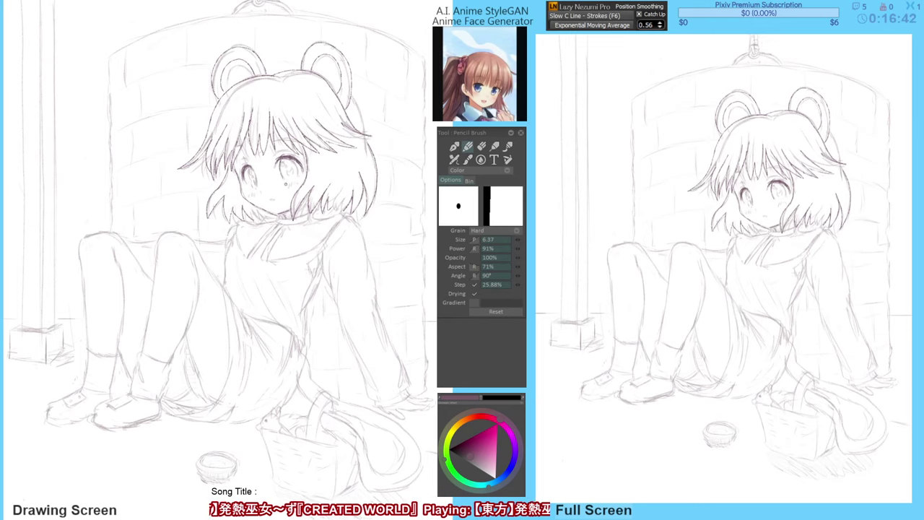
# Ink further eye lines and the short blush strokes on the far cheek, alternating the Slow C Line and Balance Strokes smoothing presets.
pyautogui.moveTo(294, 162)
pyautogui.mouseDown()
pyautogui.moveTo(299, 180)
pyautogui.moveTo(251, 181)
pyautogui.mouseUp()
pyautogui.hotkey('ctrl', 'z')
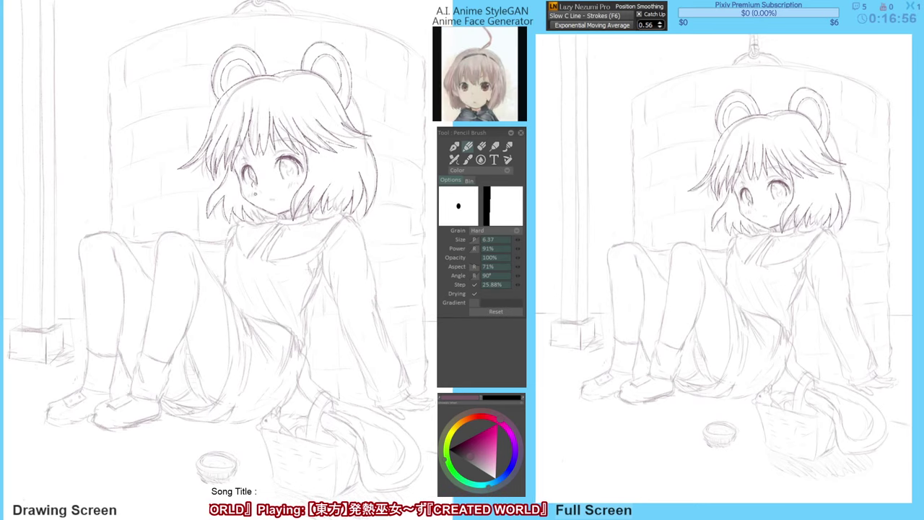
pyautogui.press('F4')
pyautogui.press('F6')
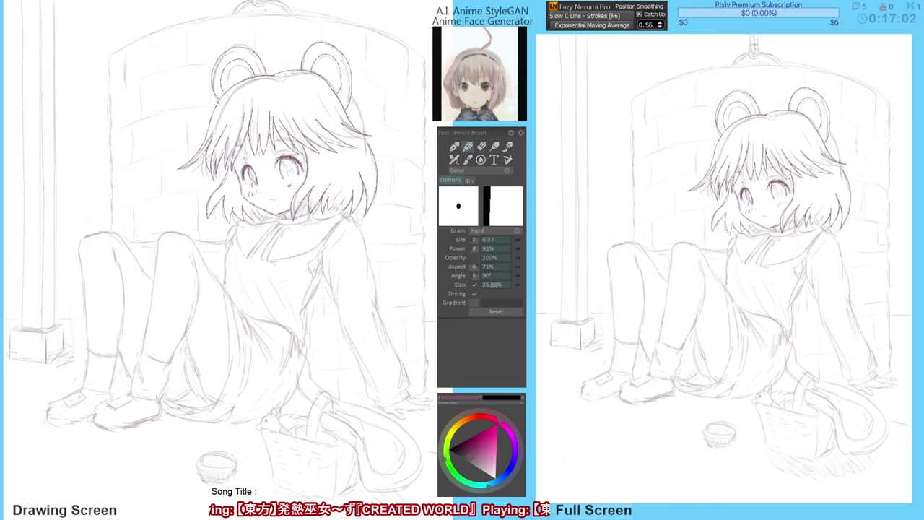
pyautogui.press('F4')
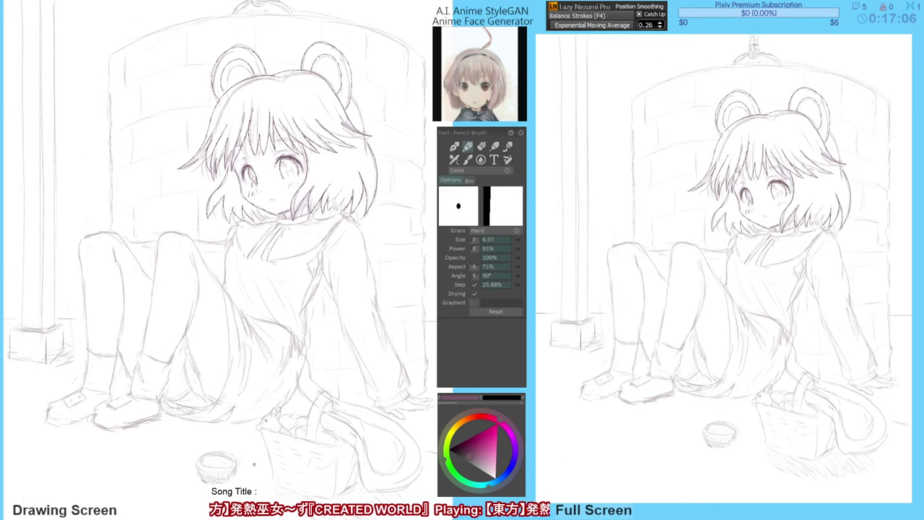
# Ink the near leg's knee, shin, calf and upper thigh edge with the Slow C Line - Strokes smoothing preset, and undo the trial far-knee outline.
pyautogui.press('F6')
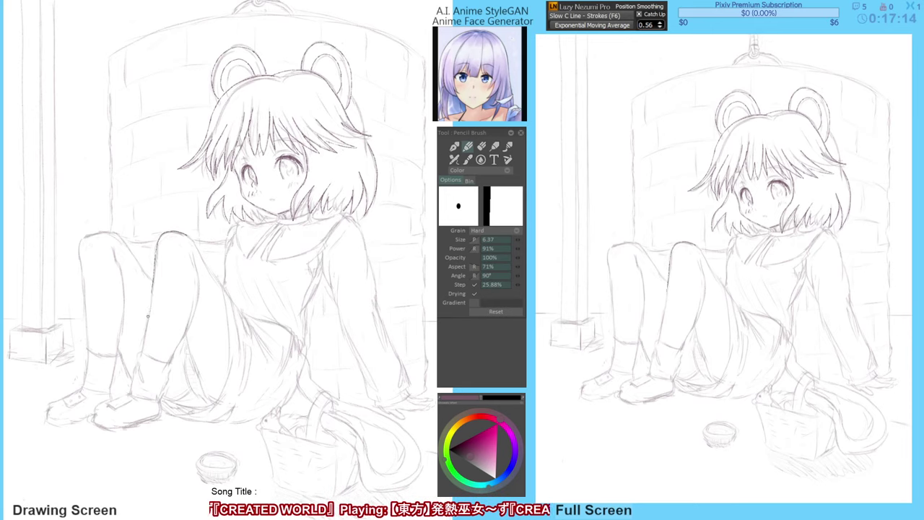
pyautogui.moveTo(152, 292); pyautogui.dragTo(133, 391)
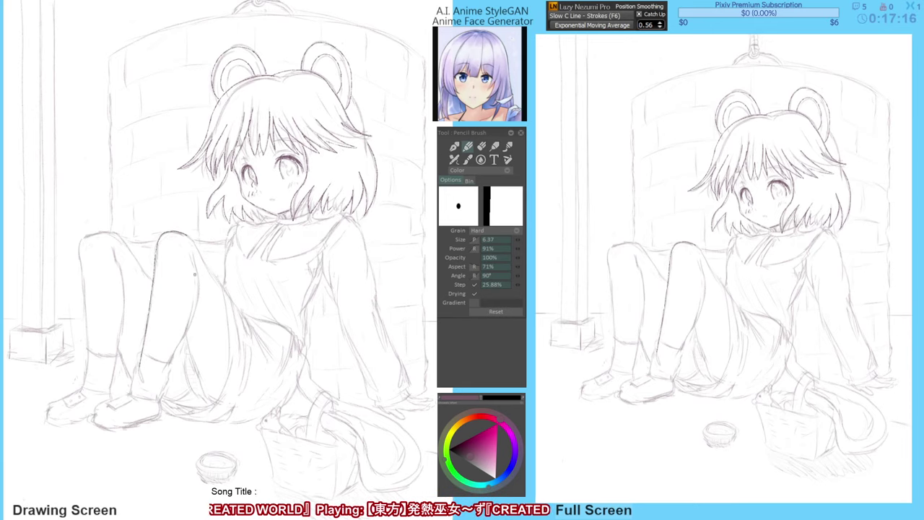
pyautogui.moveTo(193, 251); pyautogui.dragTo(197, 280)
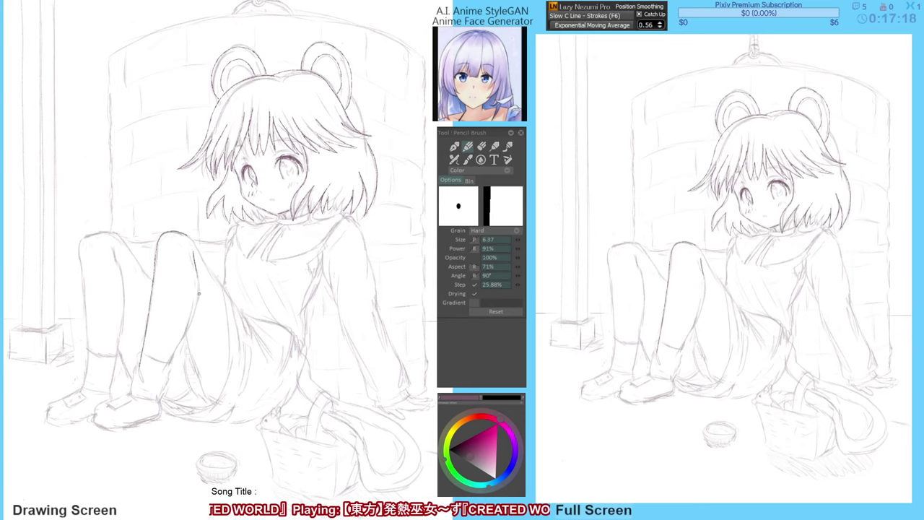
pyautogui.moveTo(186, 332); pyautogui.dragTo(158, 380)
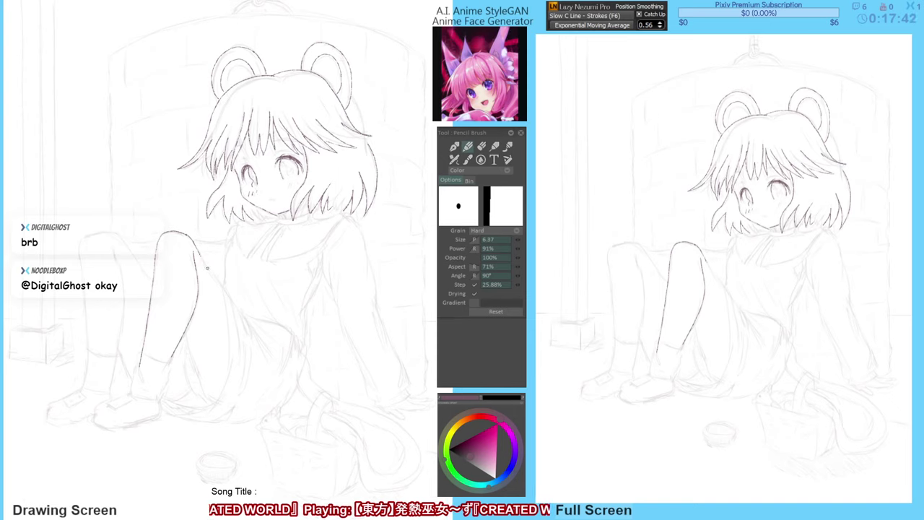
pyautogui.moveTo(215, 281); pyautogui.dragTo(222, 292)
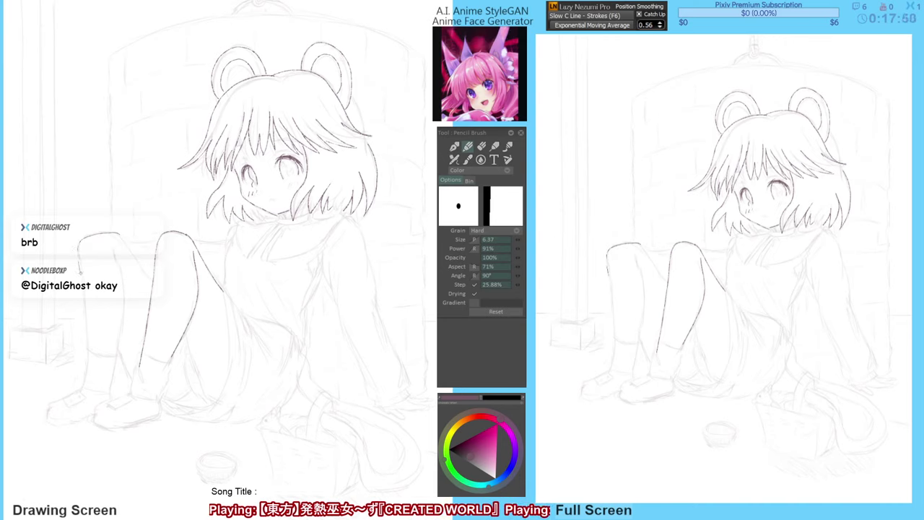
pyautogui.hotkey('ctrl', 'z')
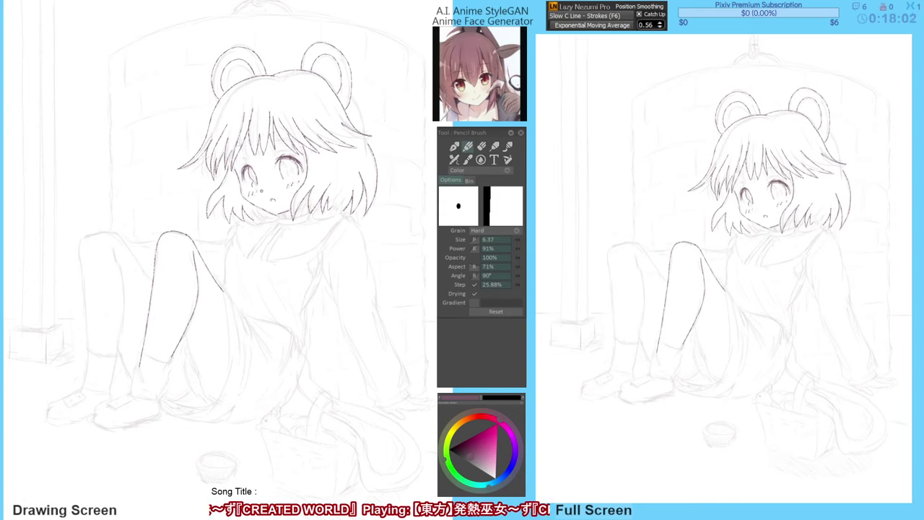
# Ink the eyebrows and the iris details with the Balance Strokes smoothing preset, and return to Slow C Line - Strokes.
pyautogui.press('F4')
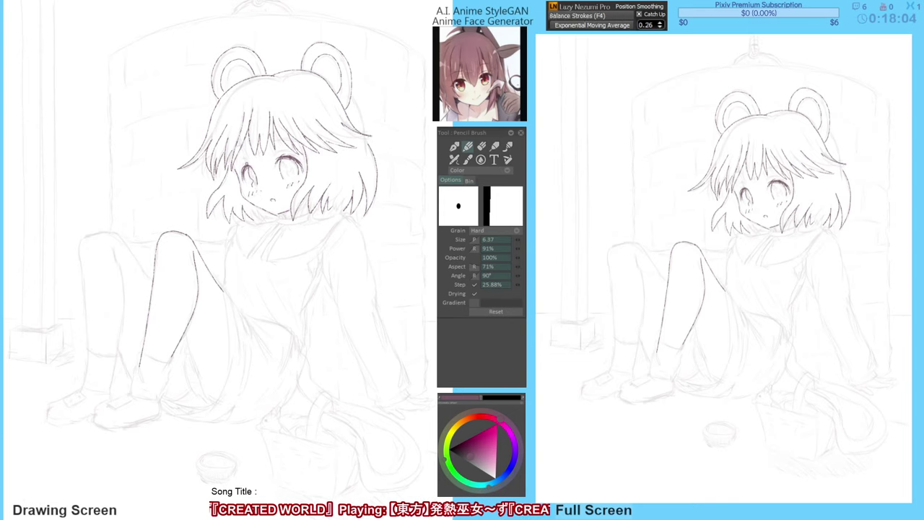
pyautogui.press('F6')
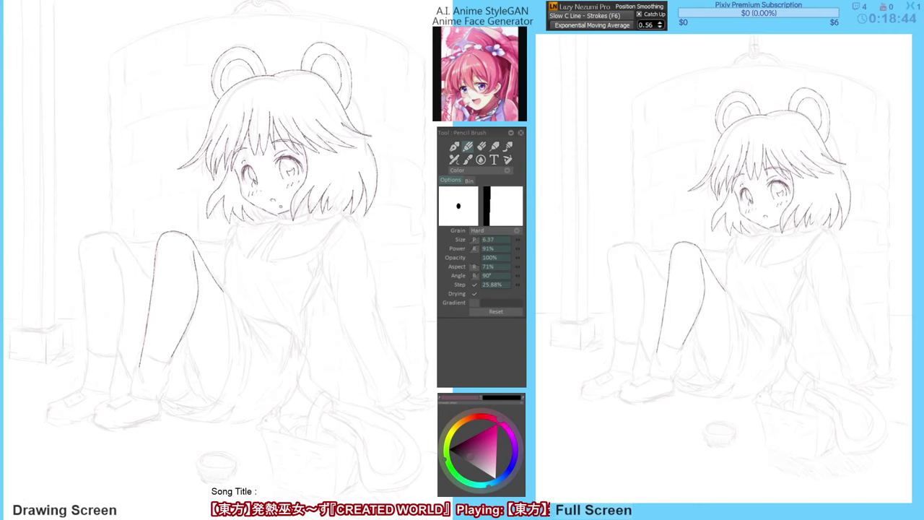
# Ink the dress collar below the chin and the slanted line at its front, redoing the first attempt.
pyautogui.press('e')
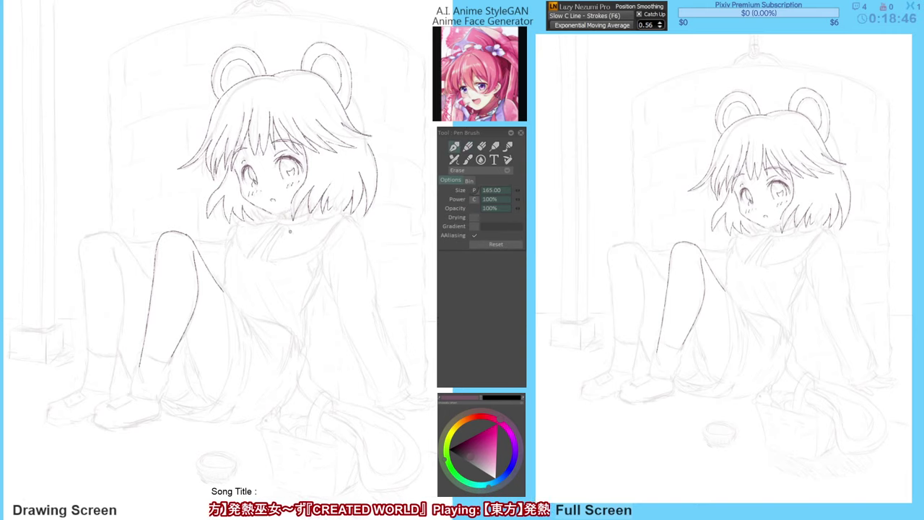
pyautogui.press('b')
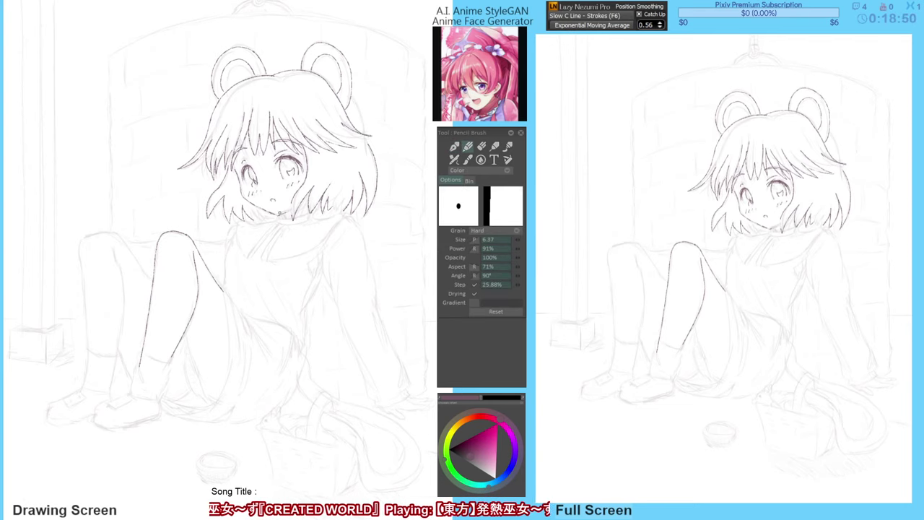
pyautogui.hotkey('ctrl', 'z')
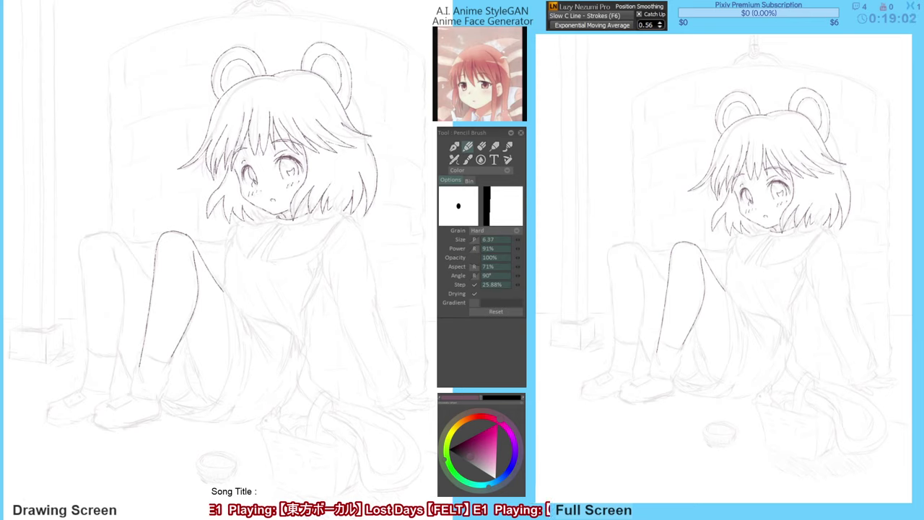
pyautogui.moveTo(282, 226); pyautogui.dragTo(316, 215)
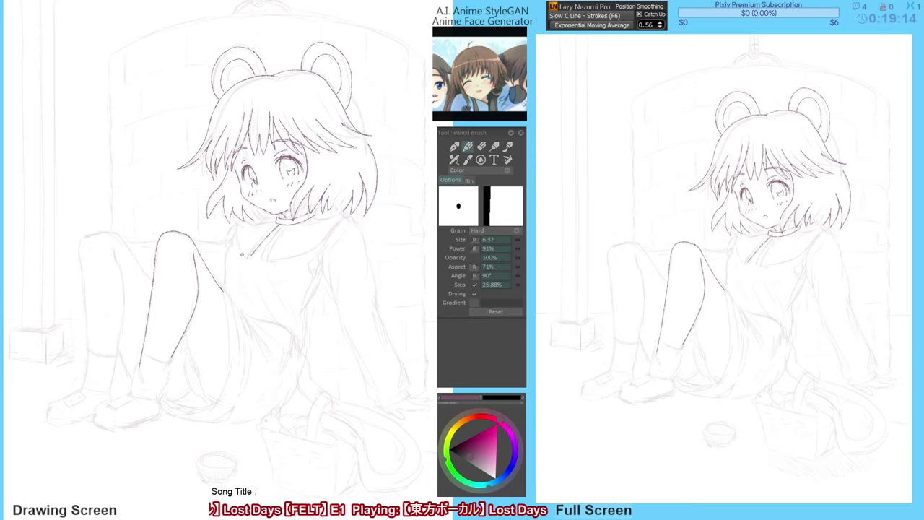
# Check the drawing on the mirrored canvas, restore the view, and ink the dress's front and back torso contours with the waist fold.
pyautogui.press('h')
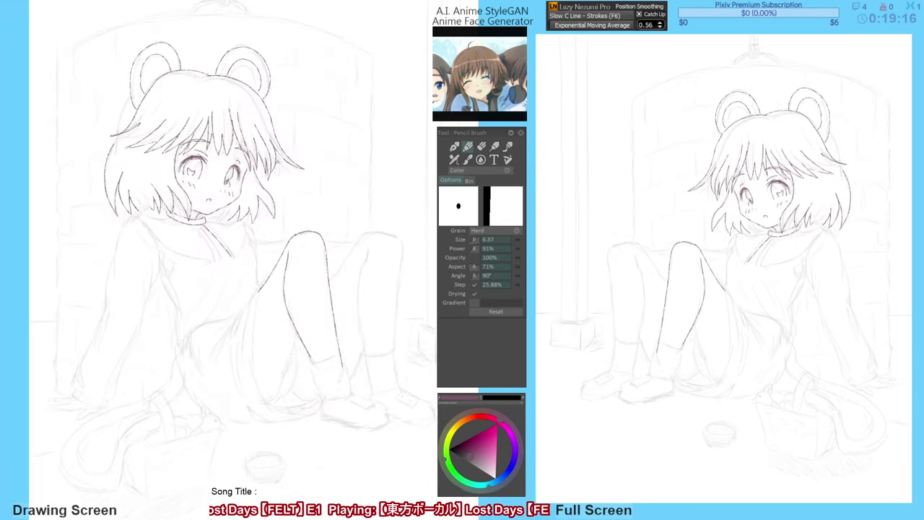
pyautogui.press('n')
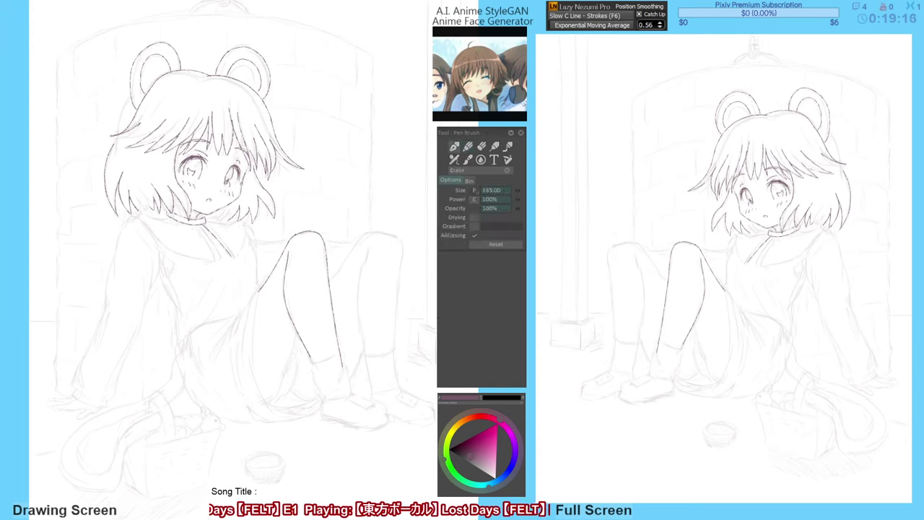
pyautogui.press('b')
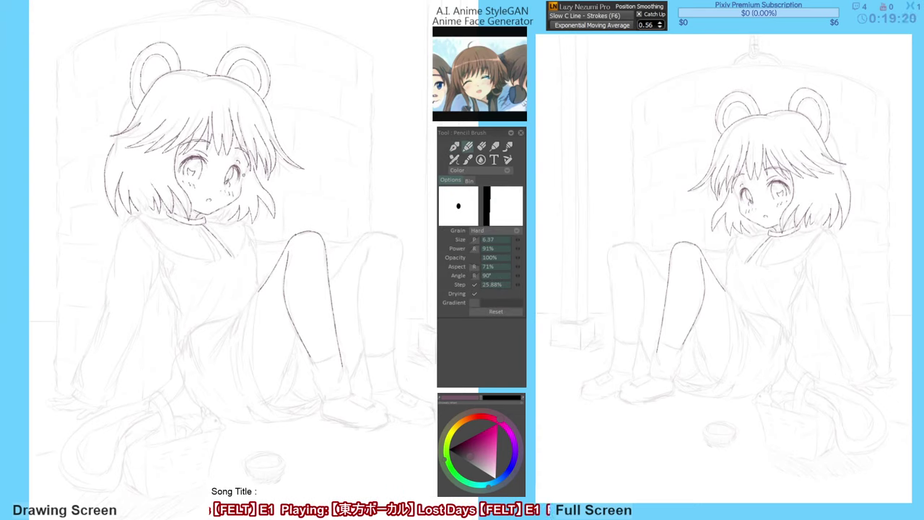
pyautogui.press('h')
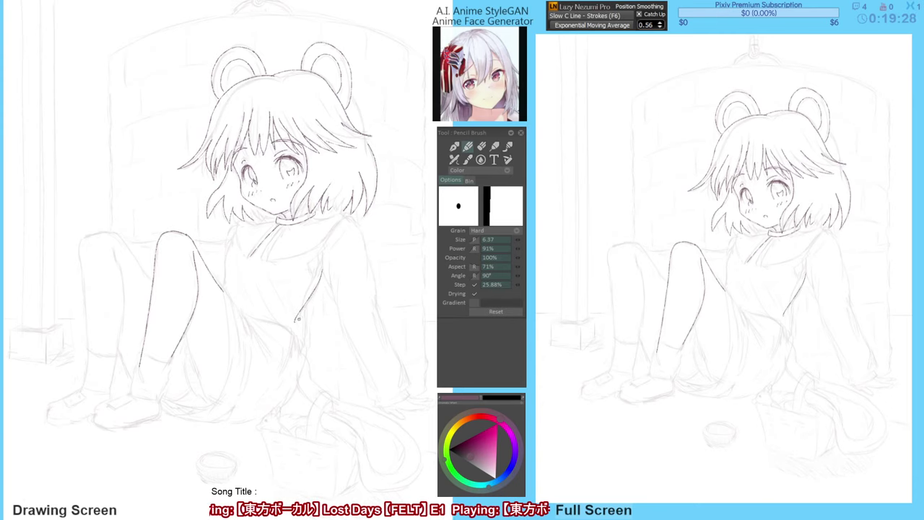
pyautogui.moveTo(294, 322); pyautogui.dragTo(305, 310)
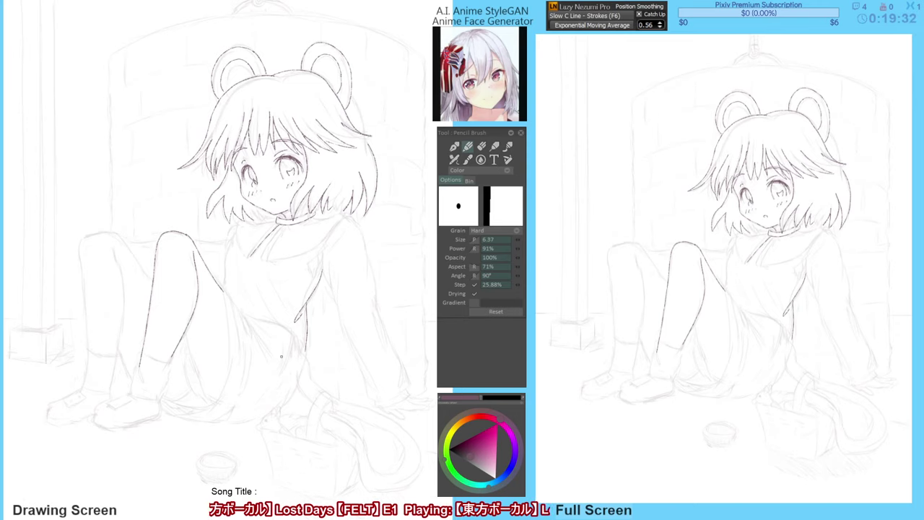
pyautogui.moveTo(226, 248); pyautogui.dragTo(226, 288)
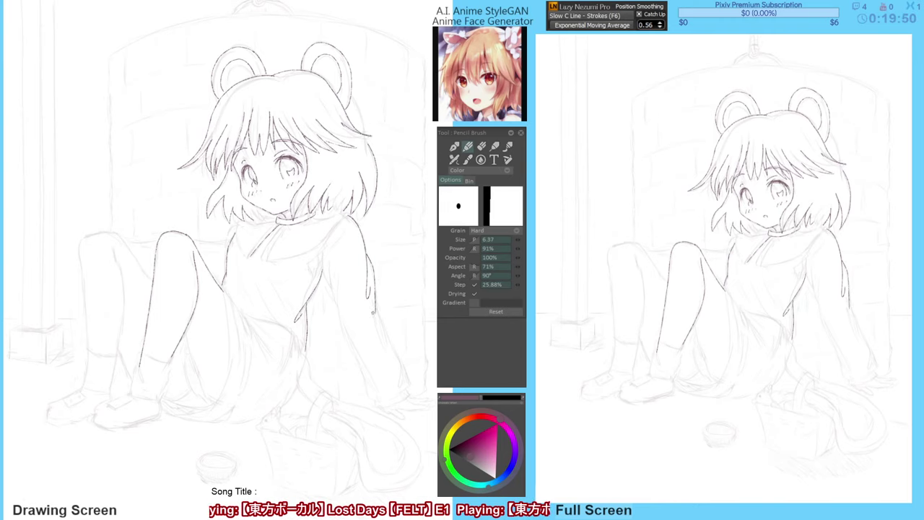
# Ink the long sleeve's outer and inner edges, the fold near the elbow, and the rounded cuff around the wrist.
pyautogui.moveTo(374, 306); pyautogui.dragTo(384, 319)
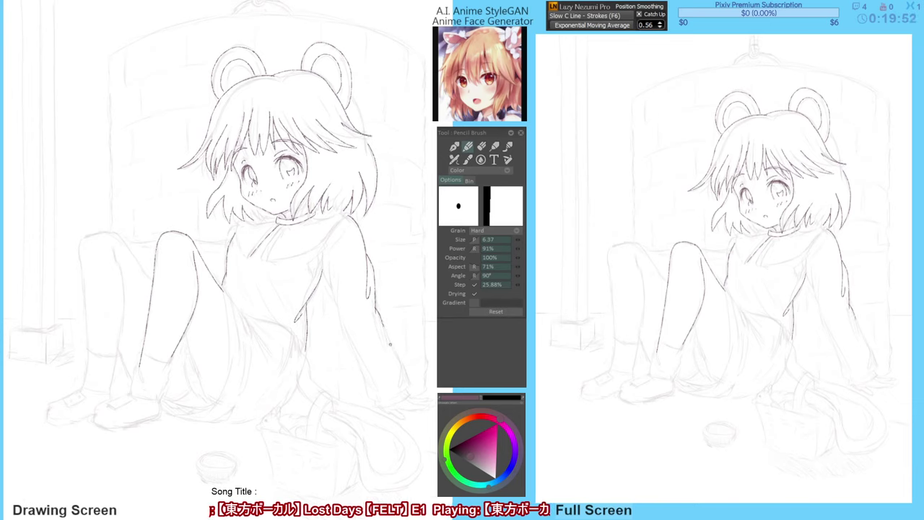
pyautogui.moveTo(397, 360); pyautogui.dragTo(402, 370)
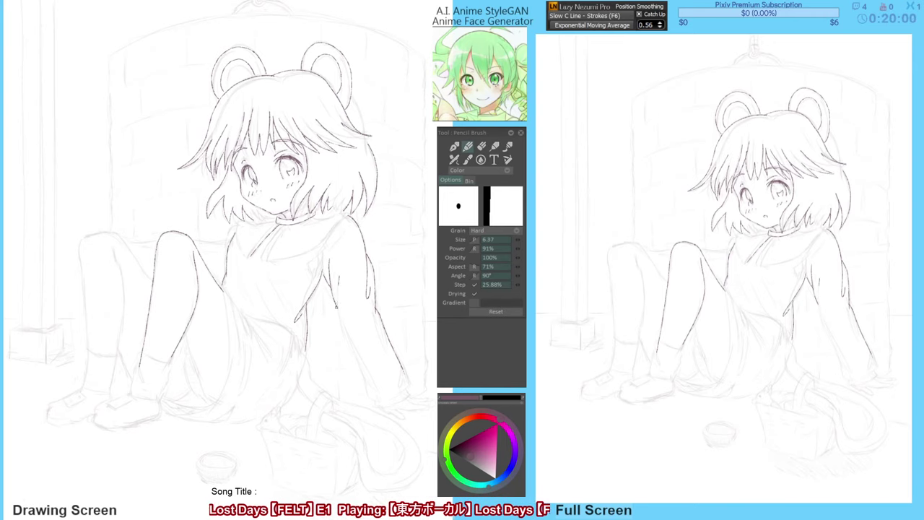
pyautogui.moveTo(338, 276); pyautogui.dragTo(337, 296)
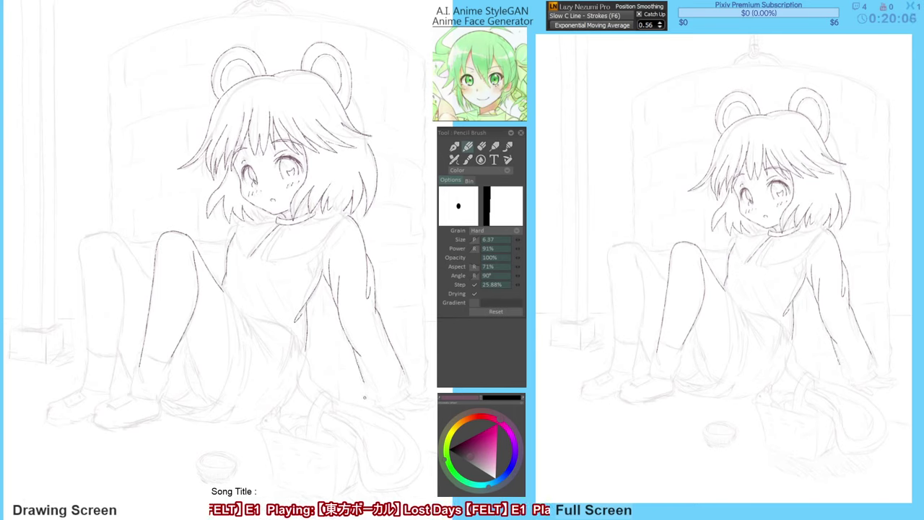
pyautogui.moveTo(366, 404)
pyautogui.mouseDown()
pyautogui.moveTo(405, 399)
pyautogui.moveTo(413, 386)
pyautogui.moveTo(404, 368)
pyautogui.mouseUp()
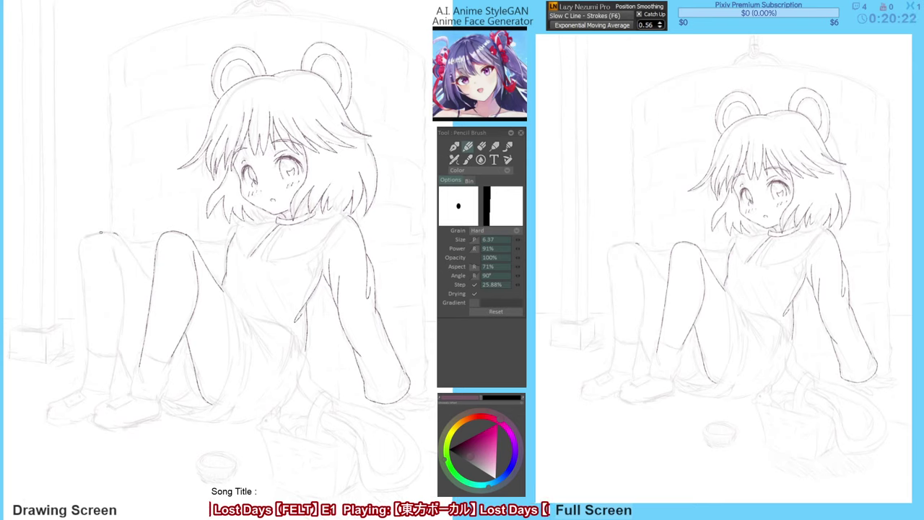
# Ink the far leg's shin, rounded knee, thigh edge and calf, redoing the front of the knee.
pyautogui.moveTo(88, 234); pyautogui.dragTo(75, 252)
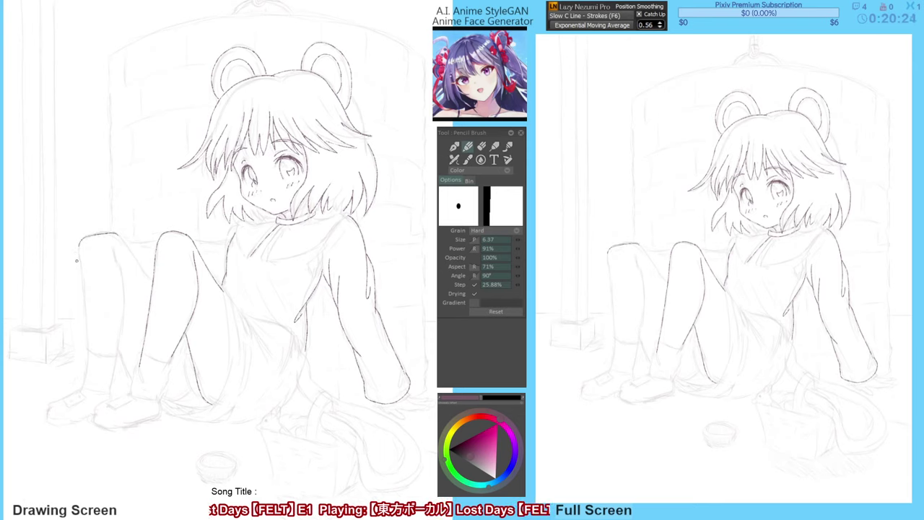
pyautogui.moveTo(87, 311); pyautogui.dragTo(85, 355)
pyautogui.press('e')
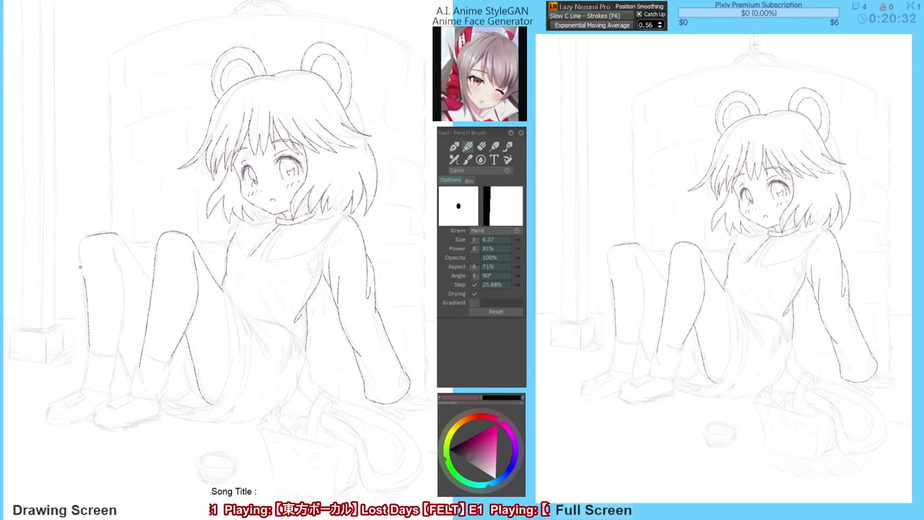
pyautogui.moveTo(78, 252)
pyautogui.mouseDown()
pyautogui.moveTo(85, 234)
pyautogui.moveTo(98, 231)
pyautogui.mouseUp()
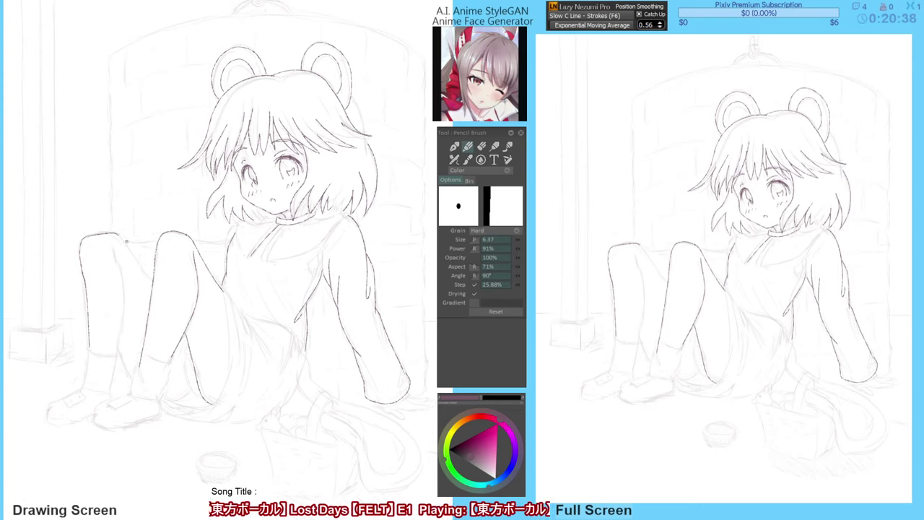
pyautogui.moveTo(123, 238); pyautogui.dragTo(145, 274)
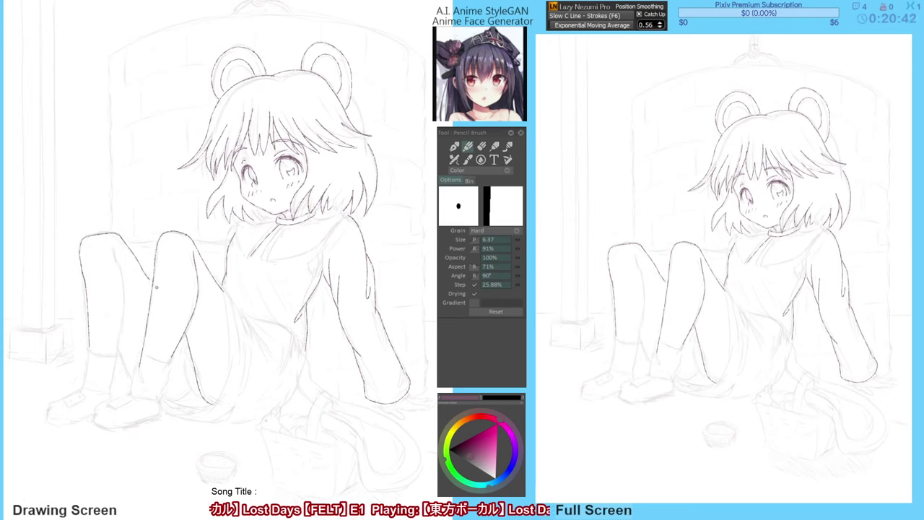
pyautogui.moveTo(112, 245); pyautogui.dragTo(115, 257)
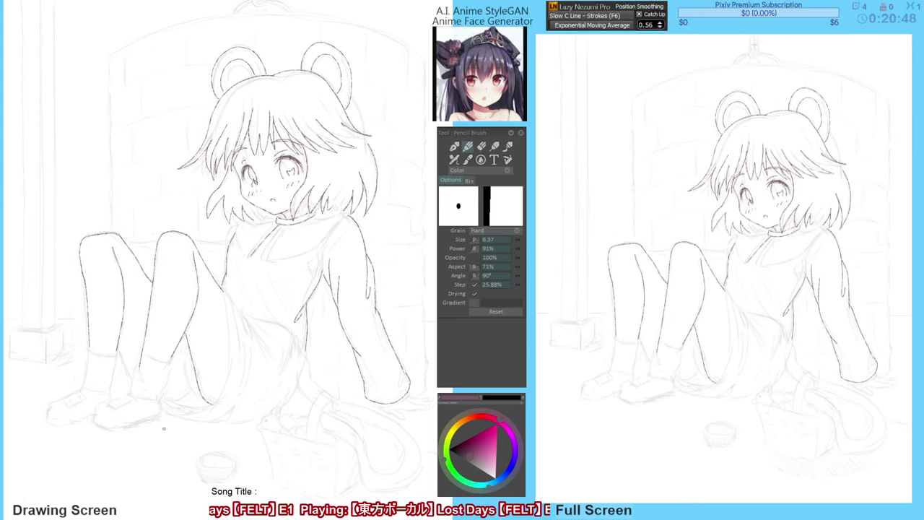
# Erase the inked mouth and redraw it as a smaller stroke with the Pencil Brush.
pyautogui.press('e')
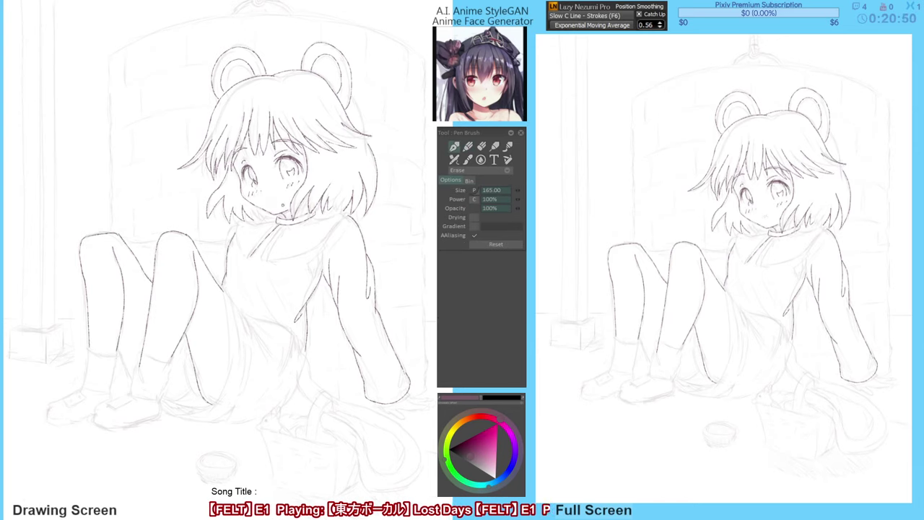
pyautogui.press('e')
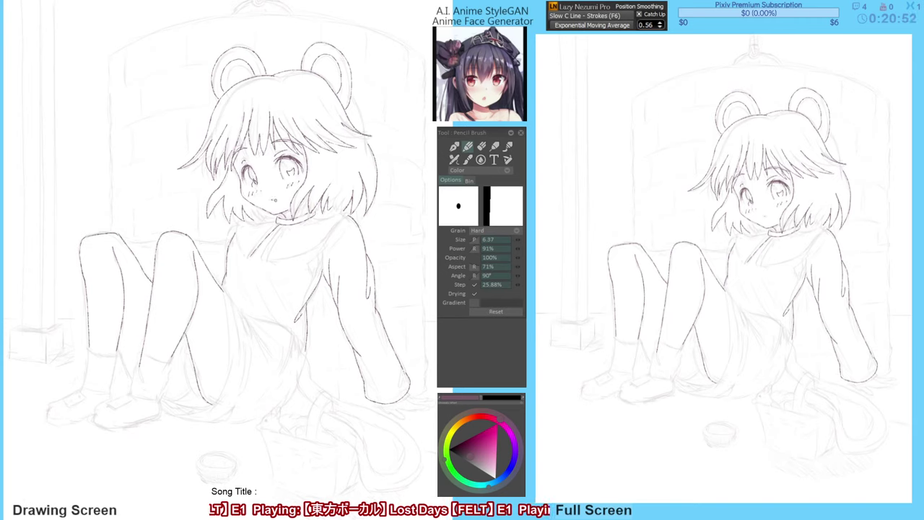
pyautogui.moveTo(270, 198); pyautogui.dragTo(274, 201)
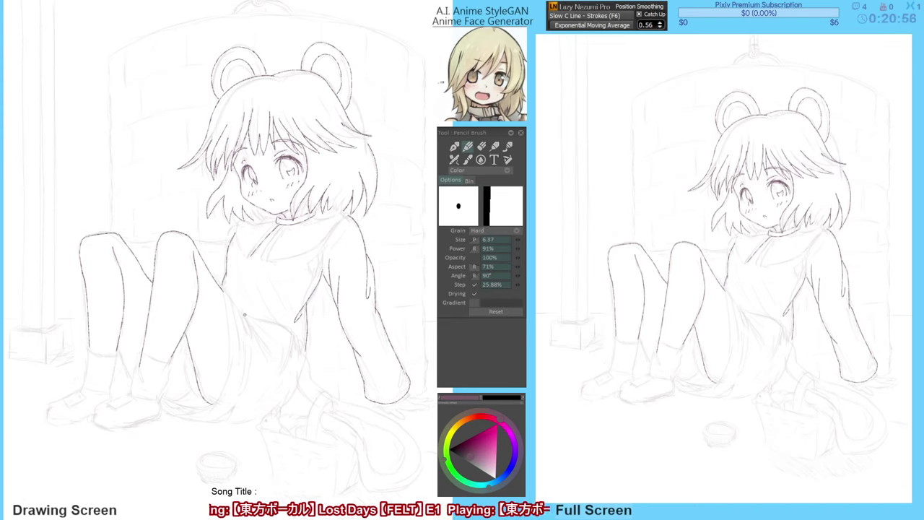
# Ink the loose sock cuffs around both ankles with their folds, cleaning up stray lines with the eraser.
pyautogui.moveTo(91, 351); pyautogui.dragTo(124, 347)
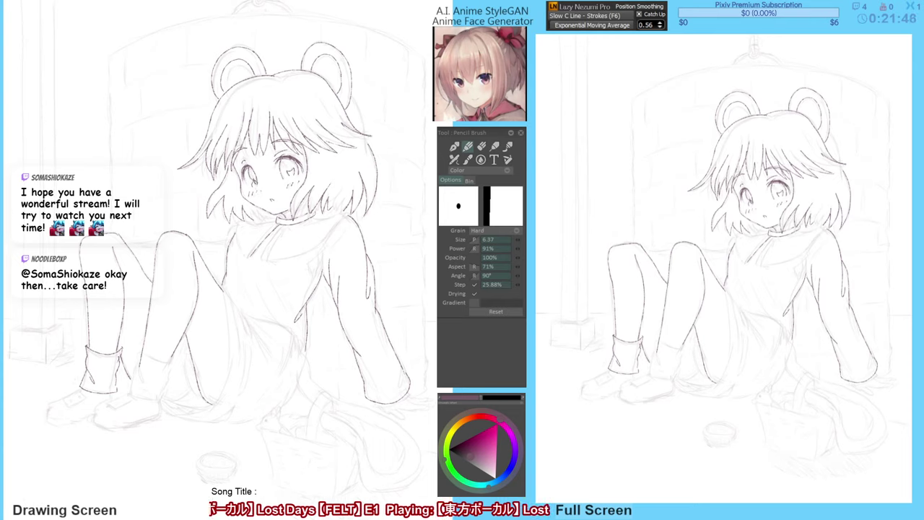
pyautogui.press('e')
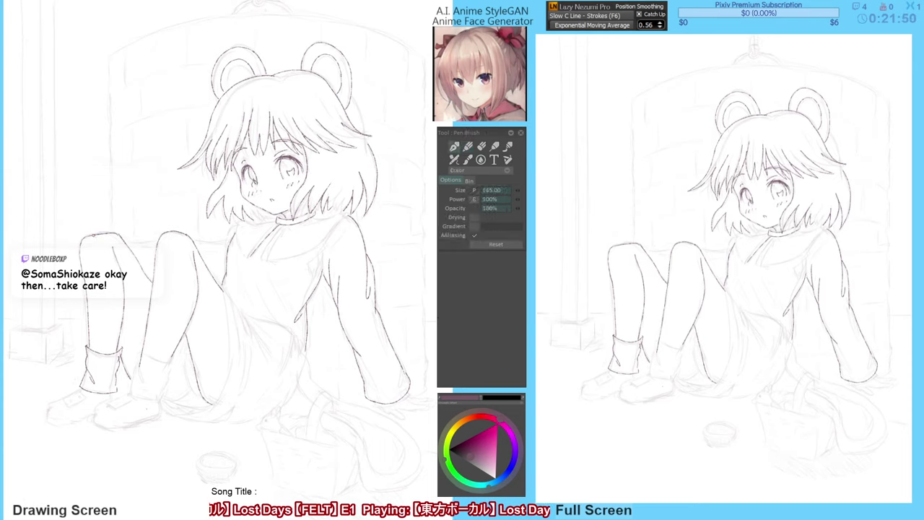
pyautogui.press('b')
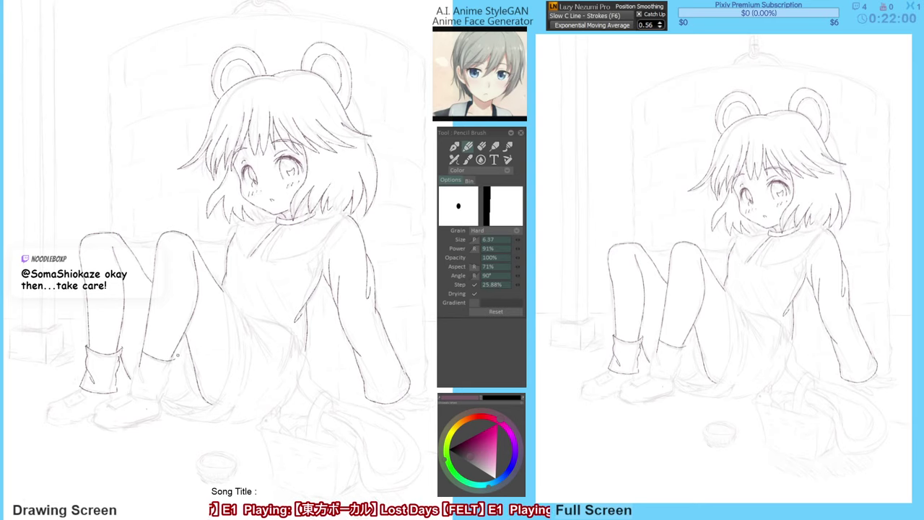
pyautogui.press('e')
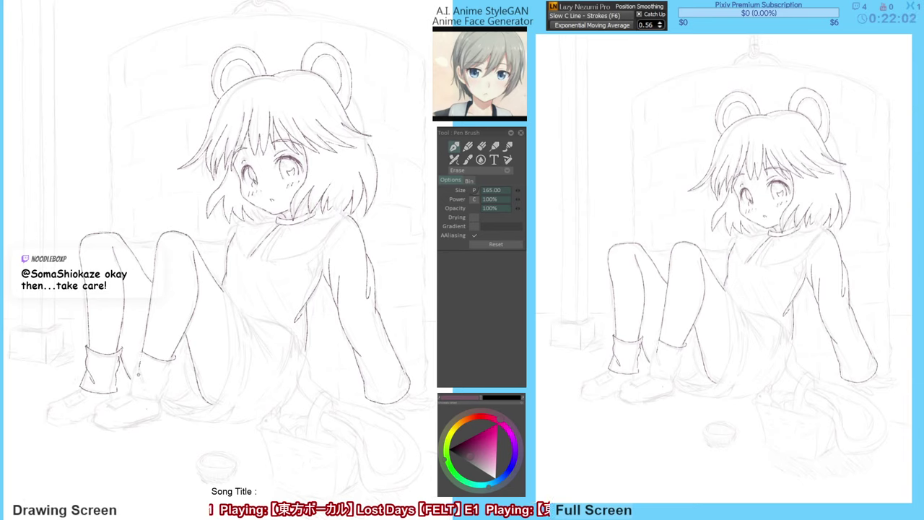
pyautogui.press('e')
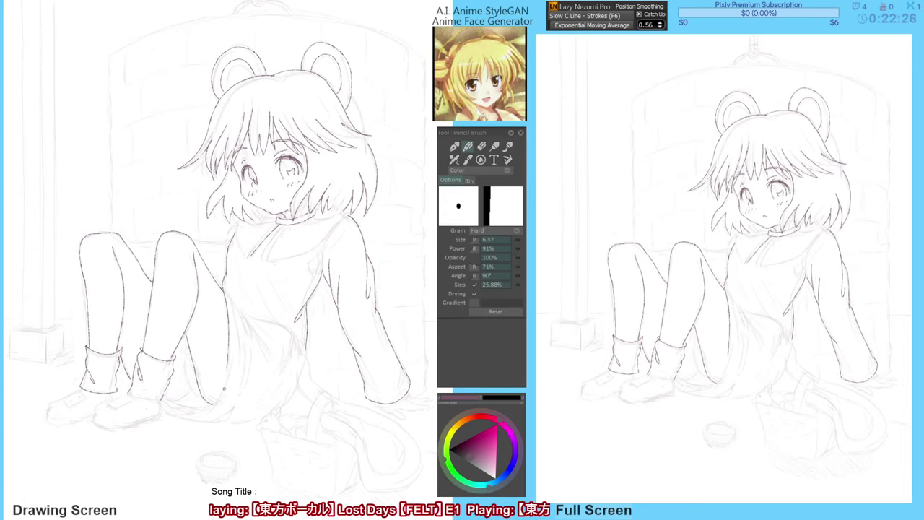
# Ink the underside of the near thigh and the skirt edge curving beneath it, redoing the first stroke.
pyautogui.moveTo(230, 364)
pyautogui.mouseDown()
pyautogui.moveTo(218, 403)
pyautogui.moveTo(198, 414)
pyautogui.moveTo(205, 406)
pyautogui.moveTo(163, 399)
pyautogui.mouseUp()
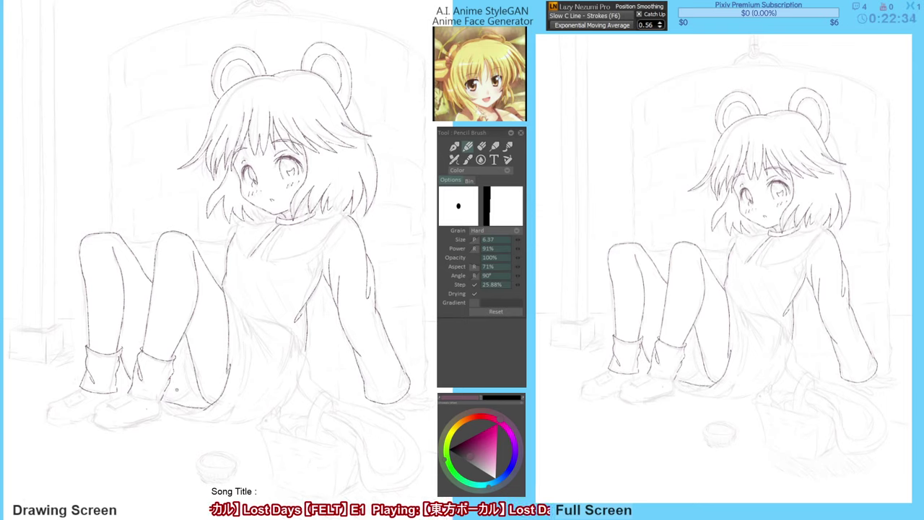
pyautogui.hotkey('ctrl', 'z')
pyautogui.moveTo(176, 406); pyautogui.dragTo(212, 409)
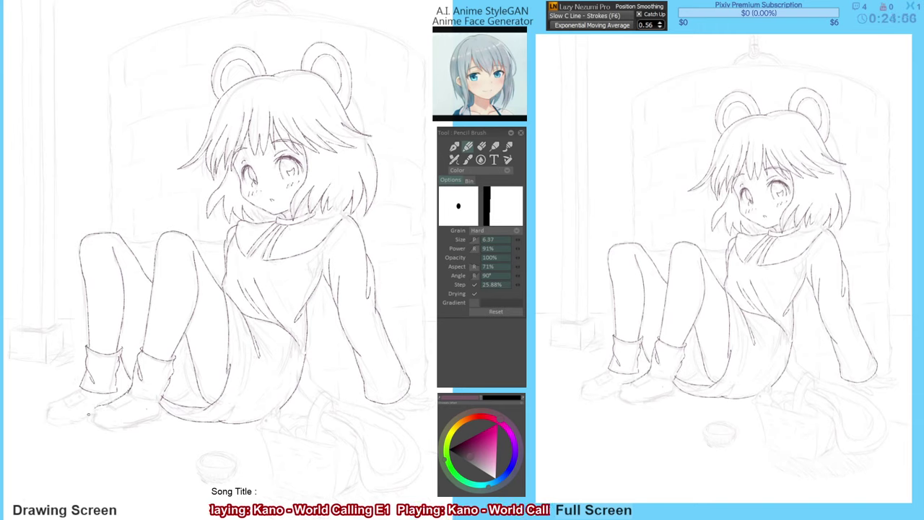
# Ink the near shoe's outline, sole and heel, redoing failed strokes and erasing the stray line behind the heel.
pyautogui.moveTo(93, 414); pyautogui.dragTo(93, 422)
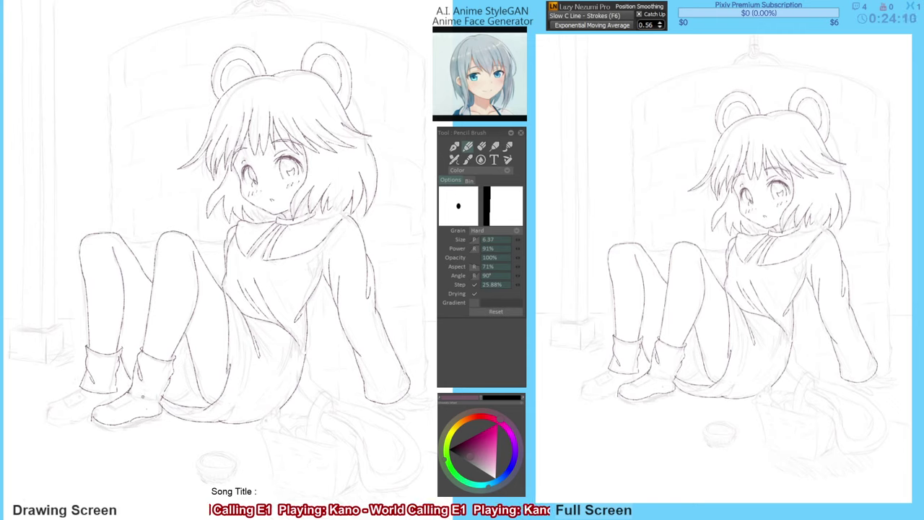
pyautogui.hotkey('ctrl', 'z')
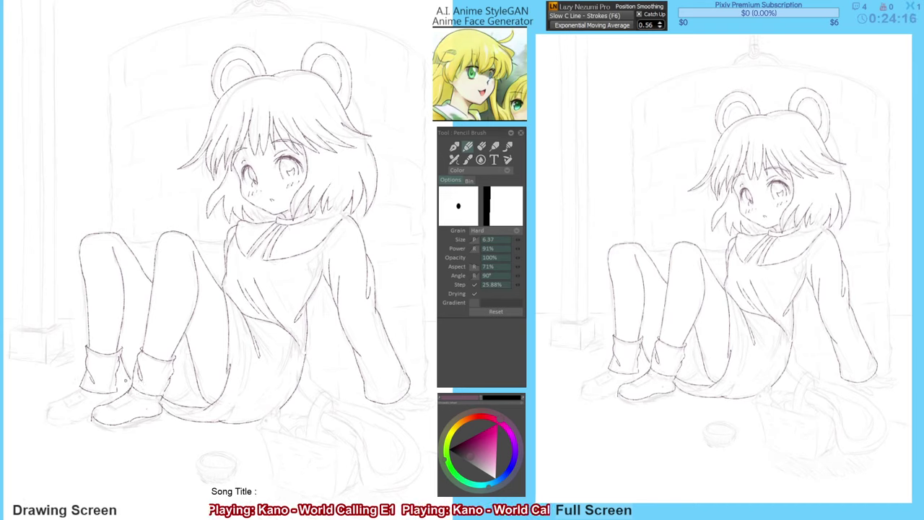
pyautogui.hotkey('ctrl', 'z')
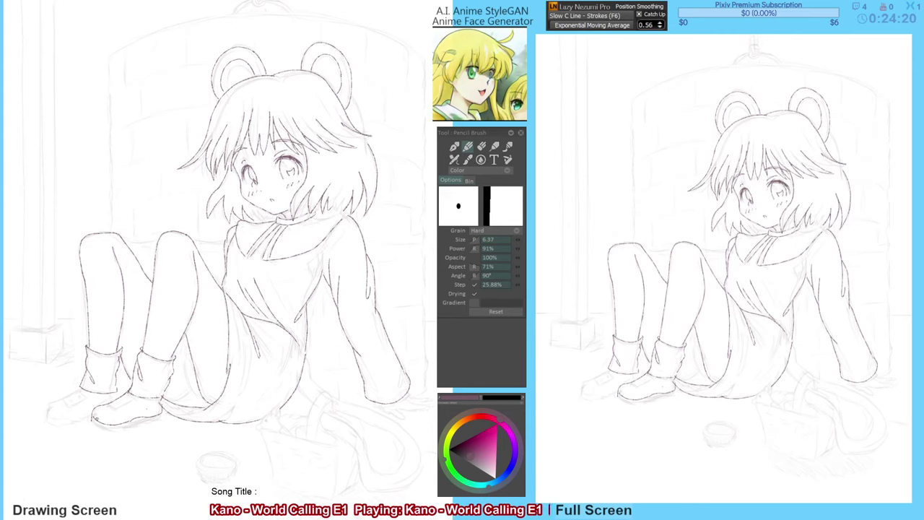
pyautogui.press('e')
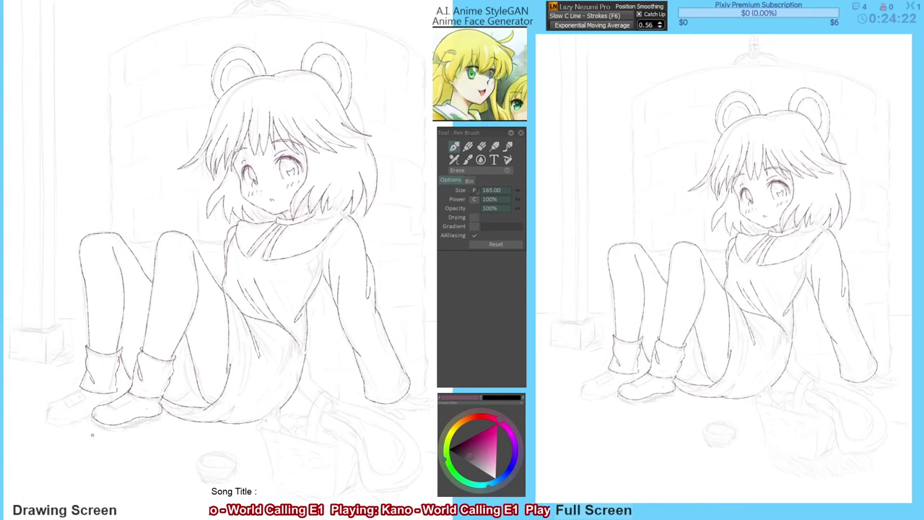
pyautogui.press('e')
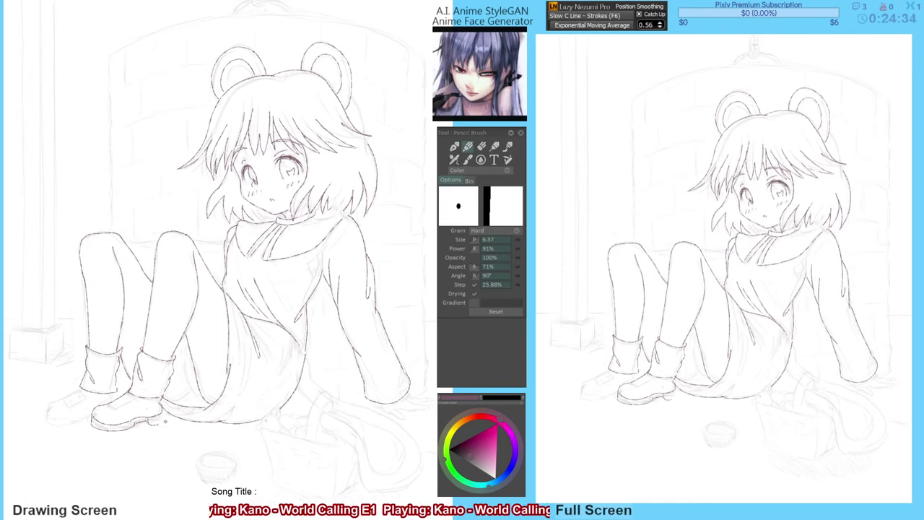
pyautogui.press('e')
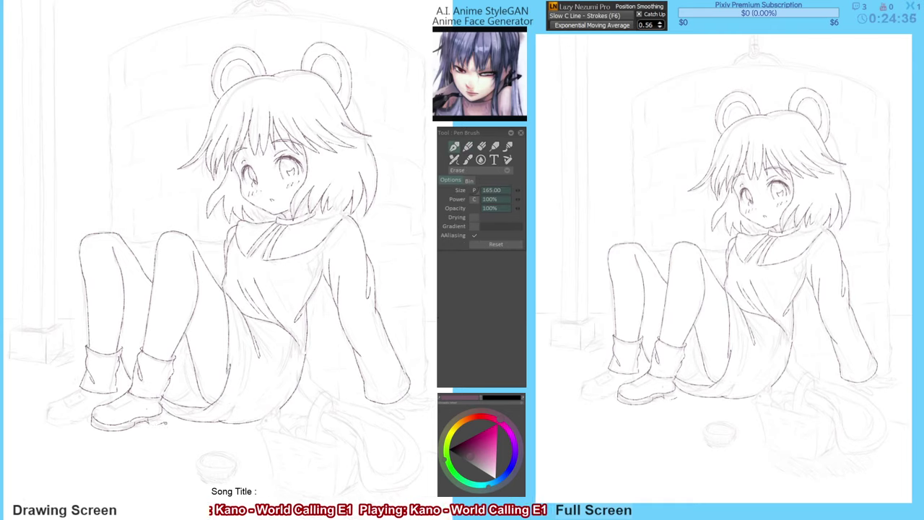
pyautogui.press('n')
pyautogui.moveTo(148, 422); pyautogui.dragTo(163, 420)
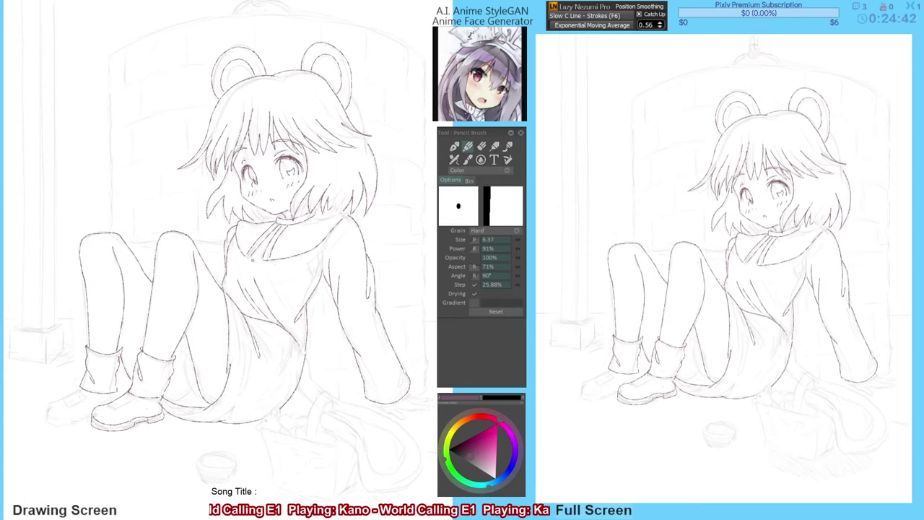
# Ink the pupil detail inside the girl's larger eye using the Slow C Line smoothing preset, and check the drawing mirrored.
pyautogui.press('F4')
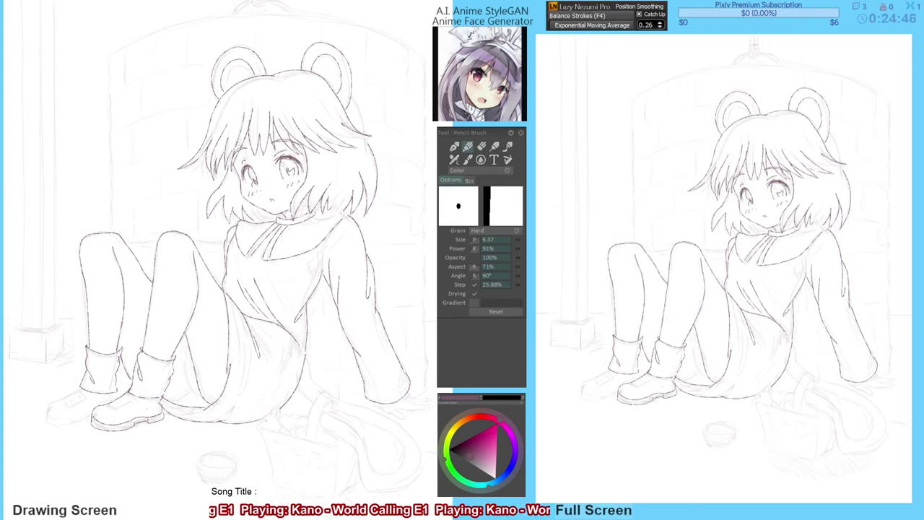
pyautogui.press('F6')
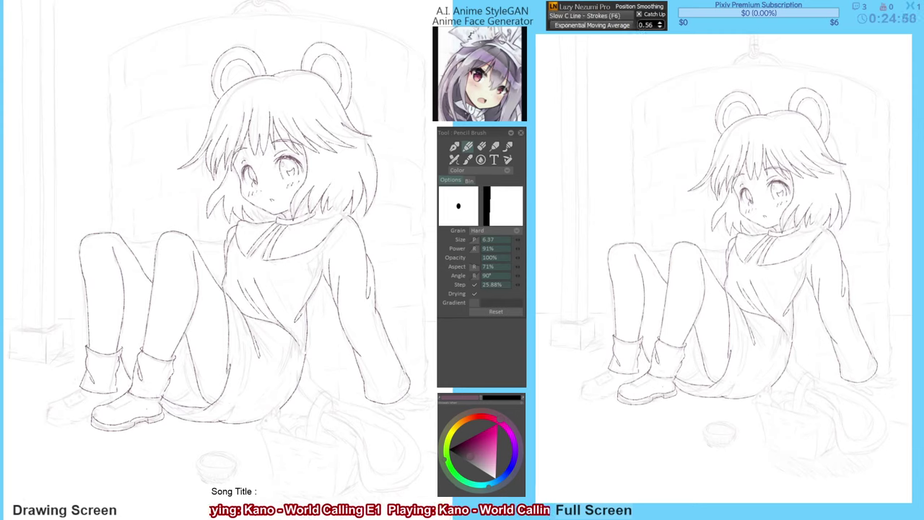
pyautogui.moveTo(284, 159); pyautogui.dragTo(287, 173)
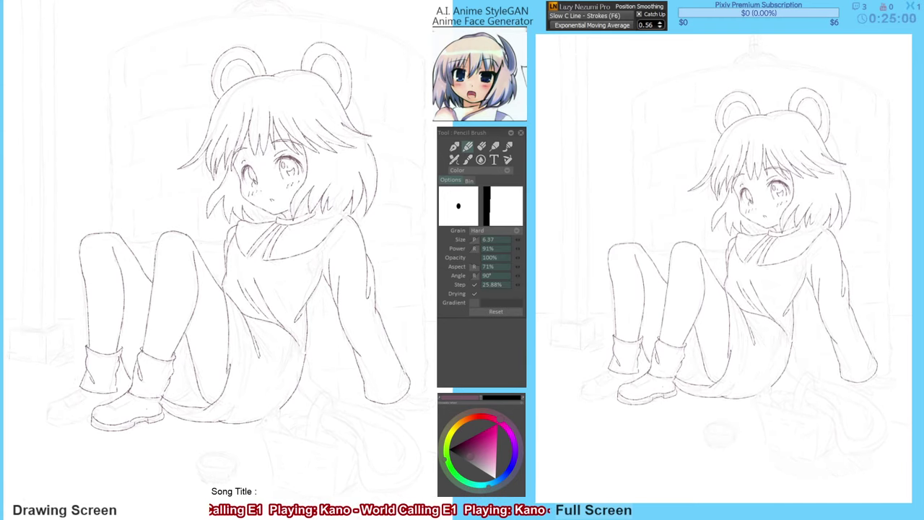
pyautogui.press('h')
pyautogui.press('h')
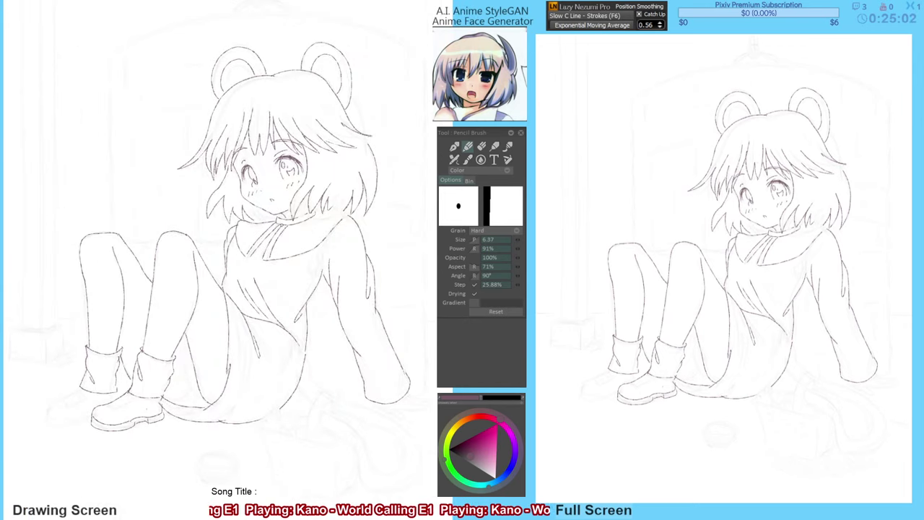
# Clean up the jaw line between the cheek and chin with the eraser, and check the face mirrored.
pyautogui.press('e')
pyautogui.moveTo(243, 194); pyautogui.dragTo(276, 215)
pyautogui.press('e')
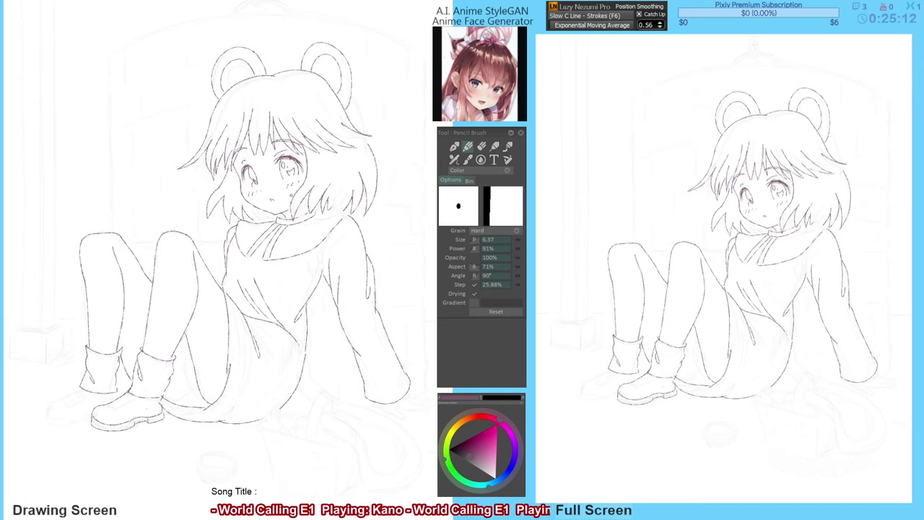
pyautogui.press('h')
pyautogui.press('h')
# Erase the small mouth and redraw it as a wider open smile with the Pencil Brush.
pyautogui.press('F4')
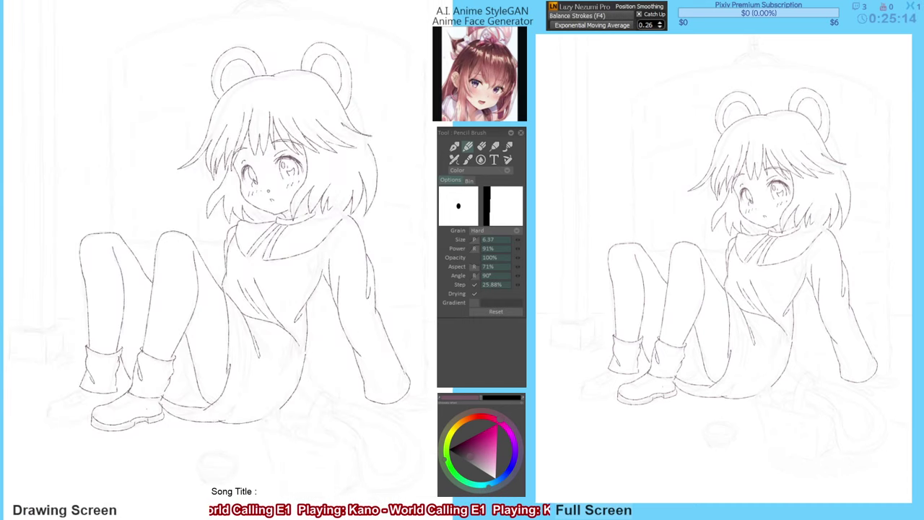
pyautogui.press('e')
pyautogui.press('b')
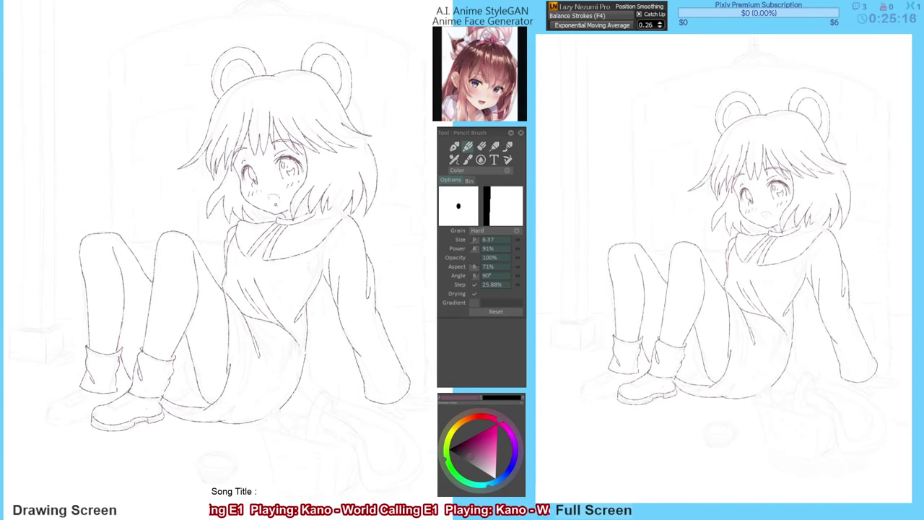
pyautogui.press('F6')
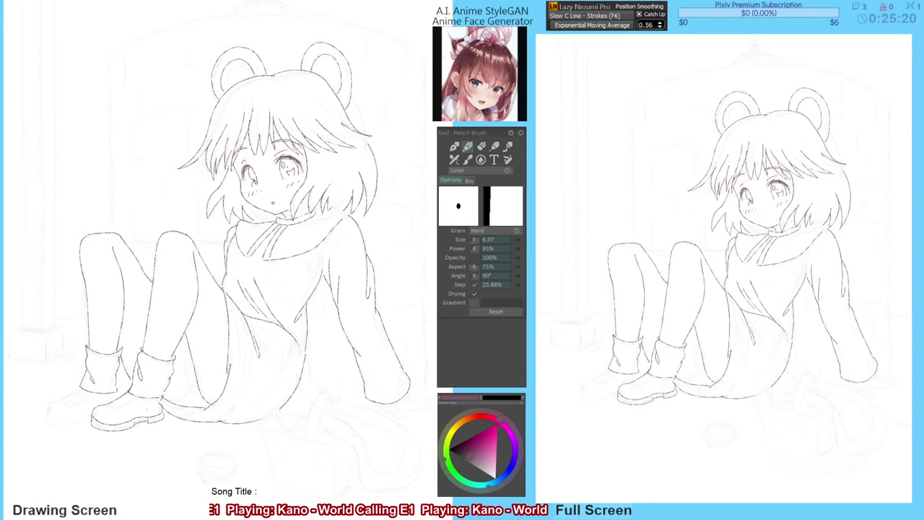
pyautogui.moveTo(272, 196)
pyautogui.mouseDown()
pyautogui.moveTo(283, 193)
pyautogui.moveTo(272, 202)
pyautogui.mouseUp()
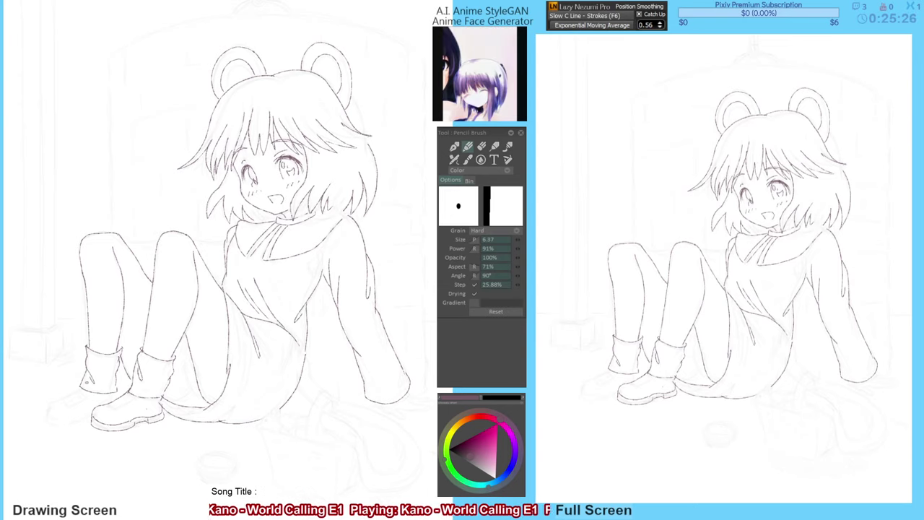
# Ink the far shoe's upper, toe and sole edge, tidying the toe with the eraser.
pyautogui.moveTo(77, 388)
pyautogui.mouseDown()
pyautogui.moveTo(41, 410)
pyautogui.moveTo(45, 420)
pyautogui.mouseUp()
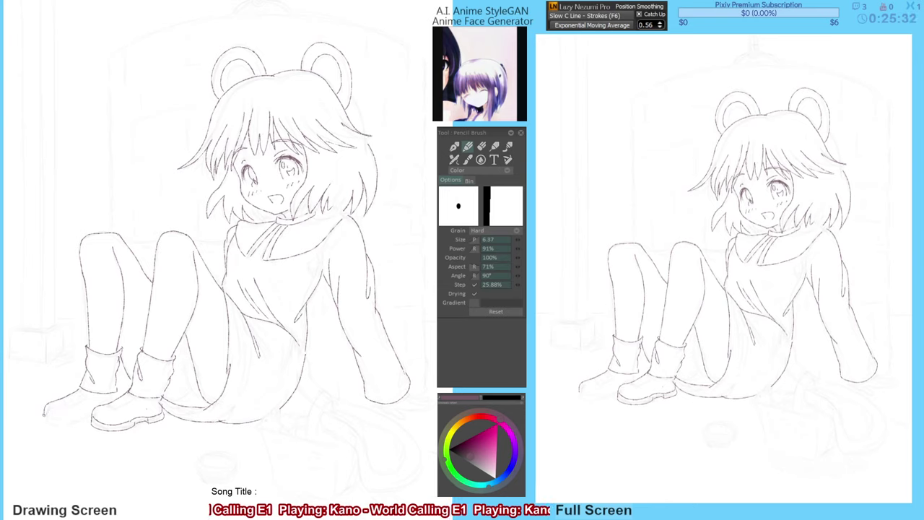
pyautogui.moveTo(51, 417)
pyautogui.mouseDown()
pyautogui.moveTo(76, 419)
pyautogui.moveTo(95, 403)
pyautogui.mouseUp()
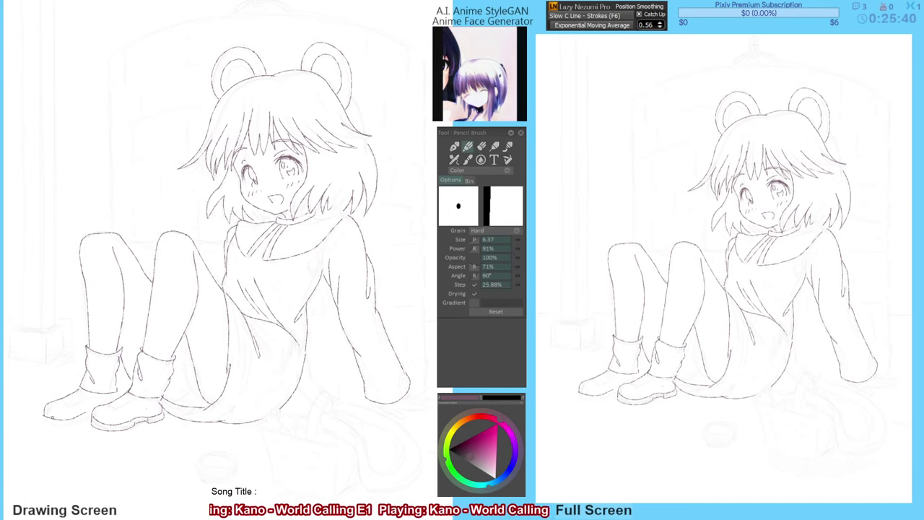
pyautogui.press('e')
pyautogui.press('b')
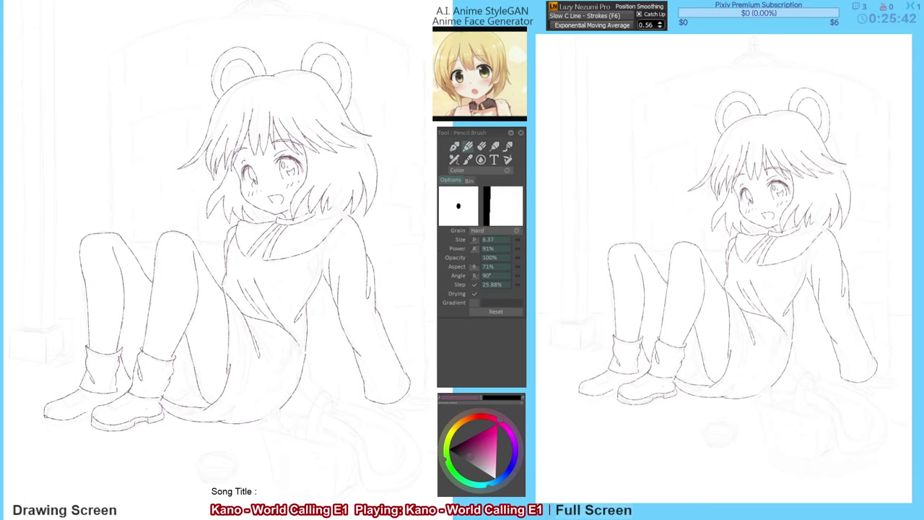
pyautogui.moveTo(44, 423); pyautogui.dragTo(91, 417)
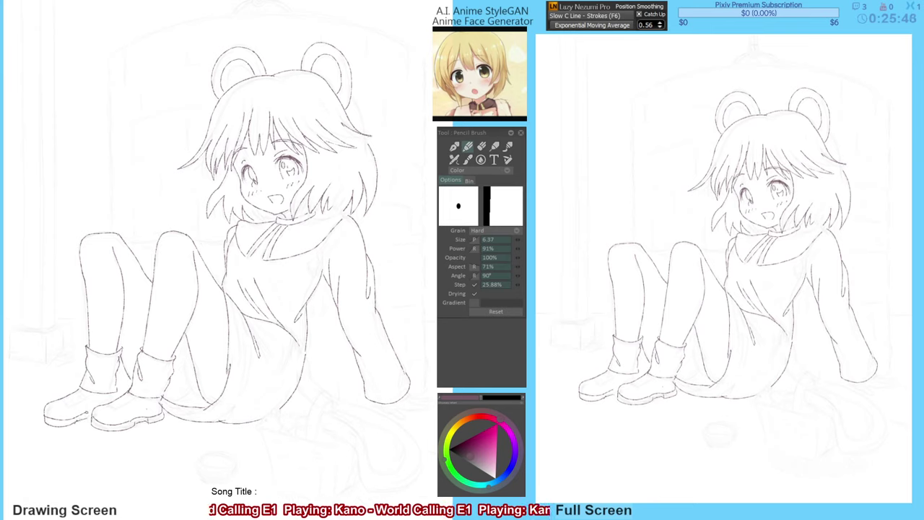
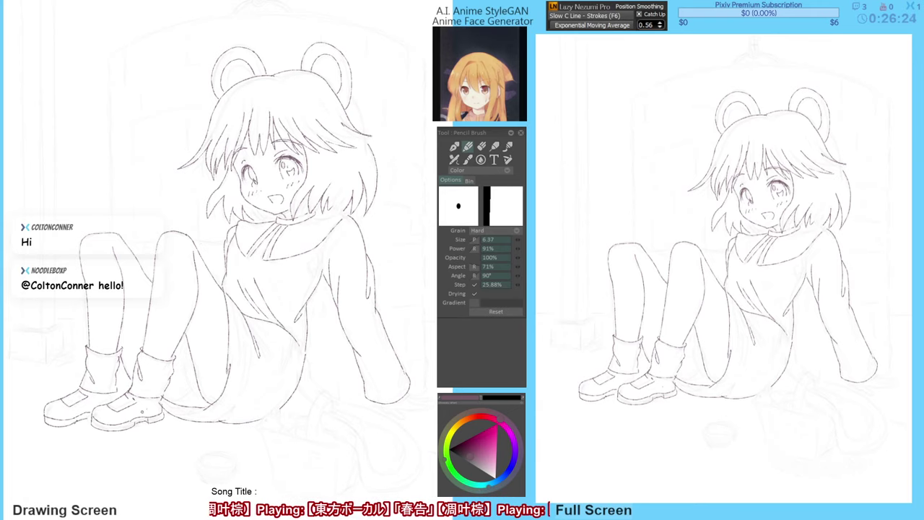
# Finish the trim line across the near shoe's instep and clean up its stray ends.
pyautogui.moveTo(135, 402); pyautogui.dragTo(139, 400)
pyautogui.press('e')
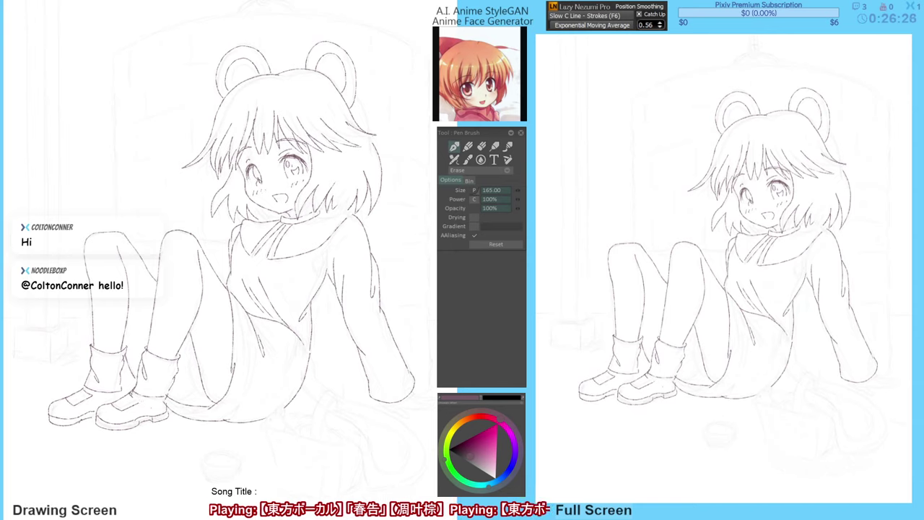
pyautogui.press('b')
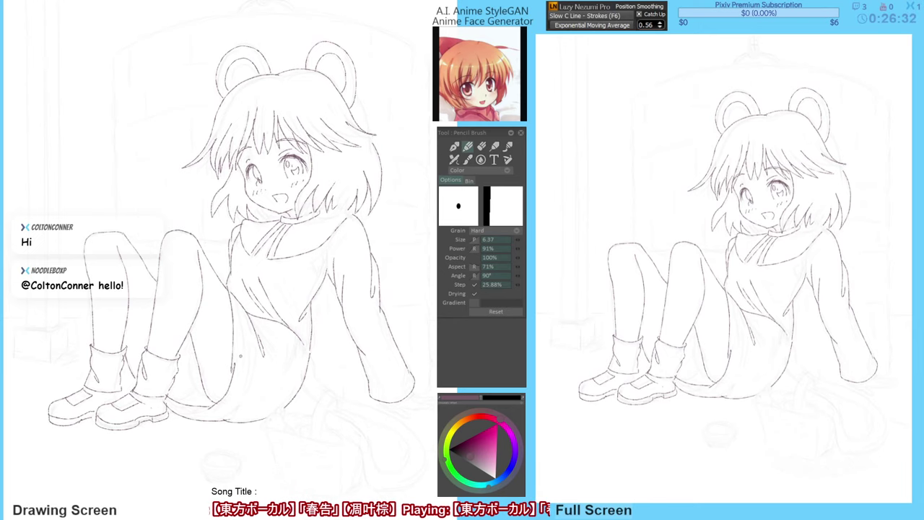
# Ink the skirt's folds and inner edge beneath the near thigh, checking the figure mirrored and undoing a failed stroke.
pyautogui.moveTo(293, 319); pyautogui.dragTo(280, 345)
pyautogui.press('F4')
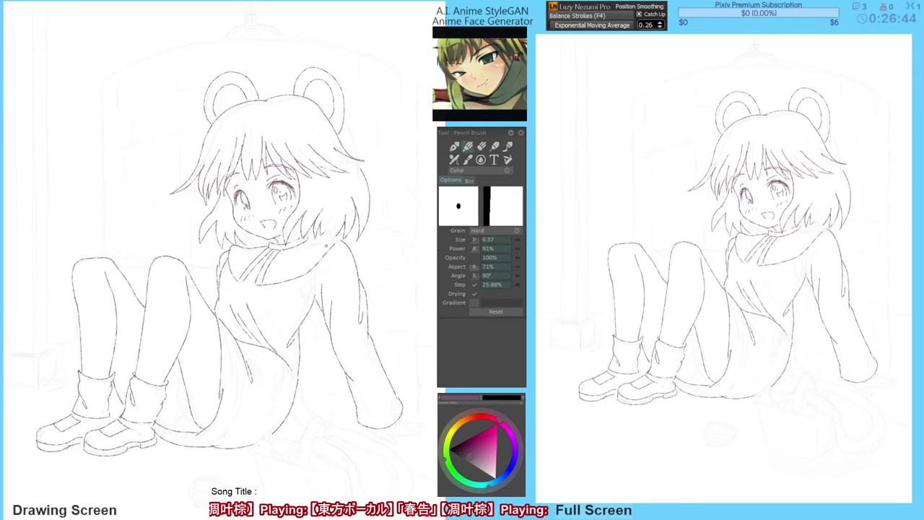
pyautogui.press('h')
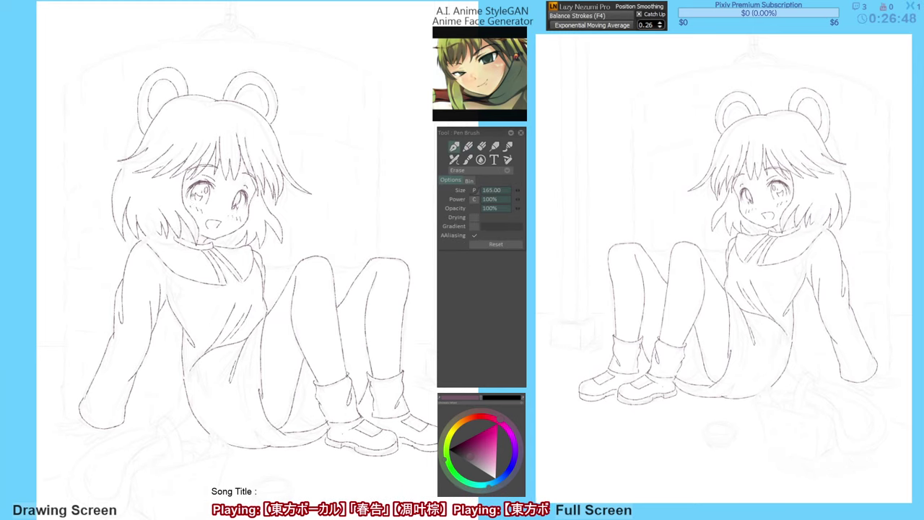
pyautogui.press('h')
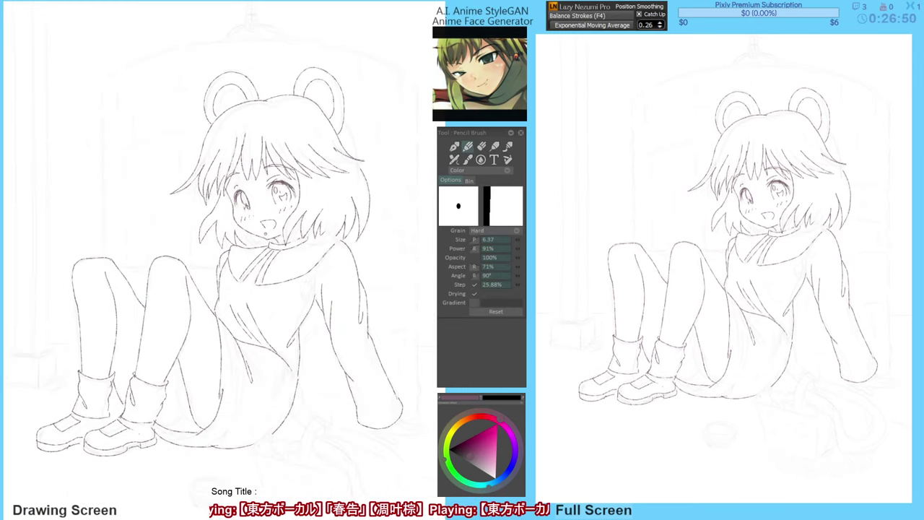
pyautogui.moveTo(308, 299); pyautogui.dragTo(303, 299)
pyautogui.moveTo(295, 333); pyautogui.dragTo(294, 319)
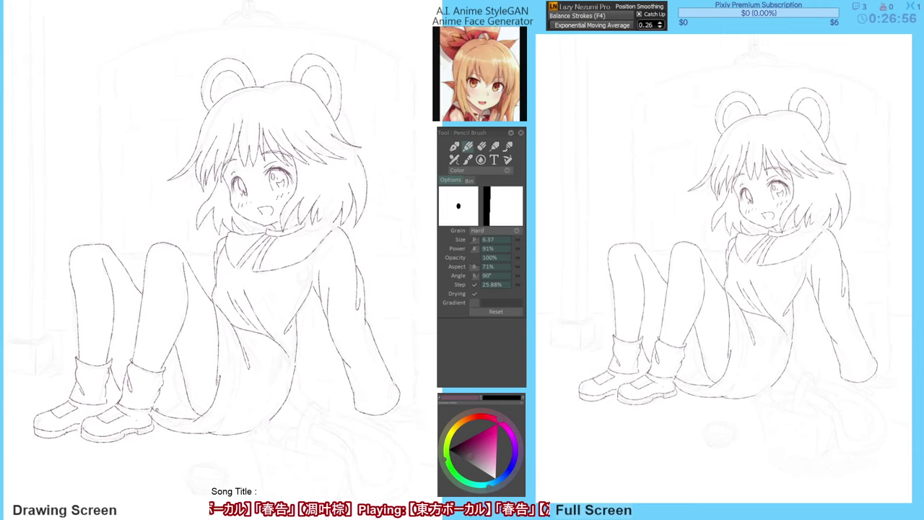
pyautogui.press('F6')
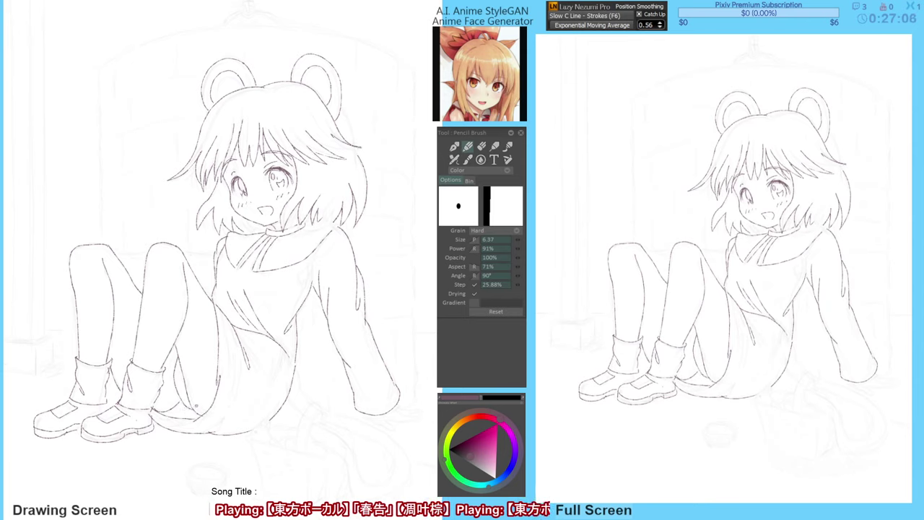
pyautogui.hotkey('ctrl', 'z')
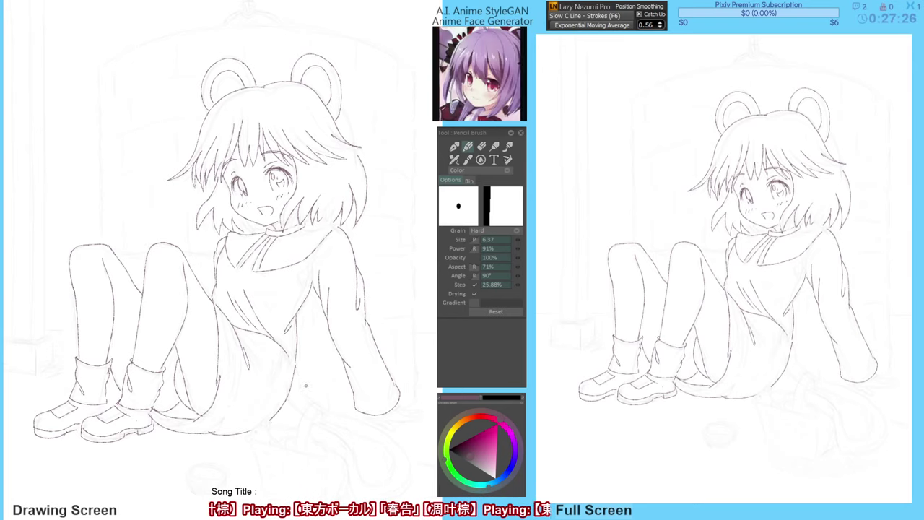
# Ink the long tail sweeping out from behind the skirt and curling around on the ground beside the basket.
pyautogui.moveTo(307, 374); pyautogui.dragTo(275, 345)
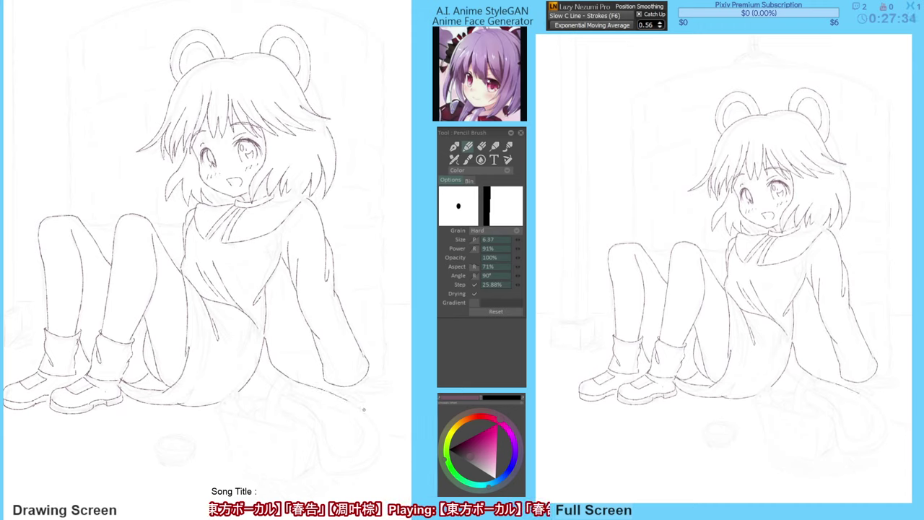
pyautogui.moveTo(372, 417)
pyautogui.mouseDown()
pyautogui.moveTo(382, 441)
pyautogui.moveTo(372, 467)
pyautogui.mouseUp()
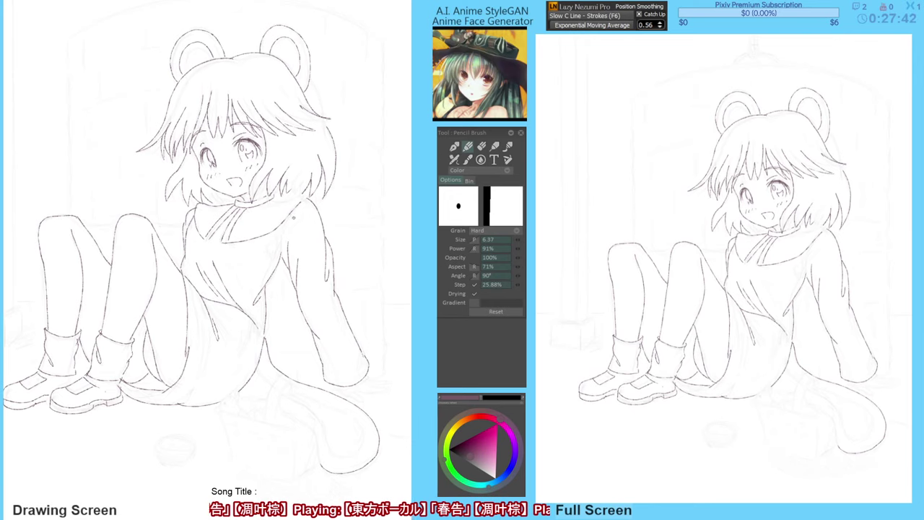
pyautogui.moveTo(331, 247); pyautogui.dragTo(329, 251)
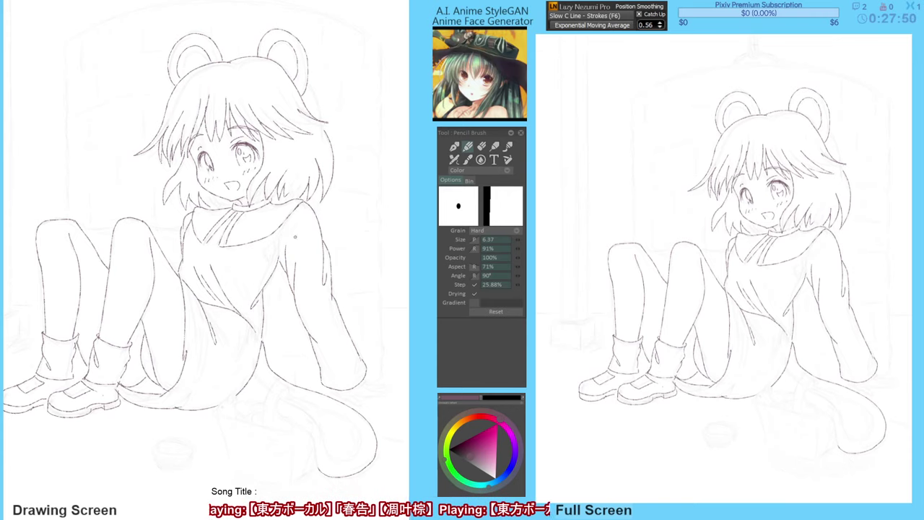
pyautogui.moveTo(254, 316); pyautogui.dragTo(255, 317)
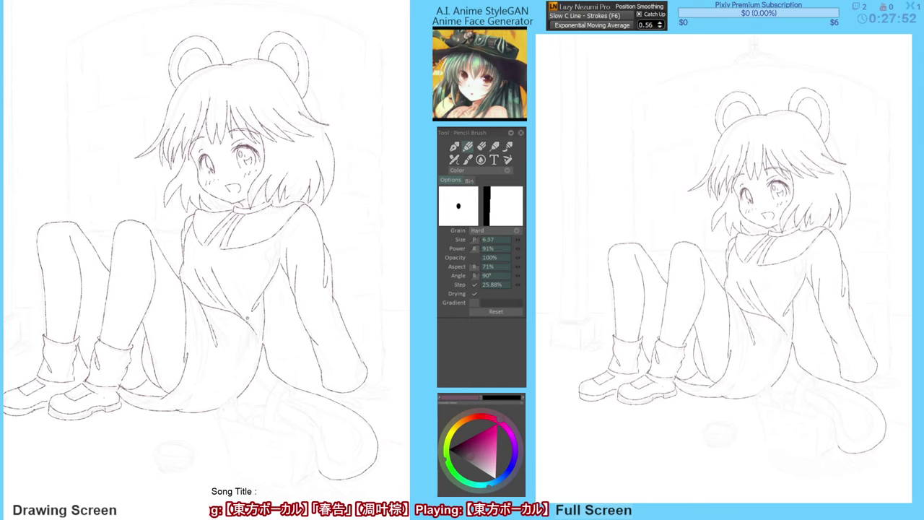
# Erase the blush marks on the cheek beneath the larger eye and redraw them as short strokes with the Balance Strokes smoothing preset.
pyautogui.press('F4')
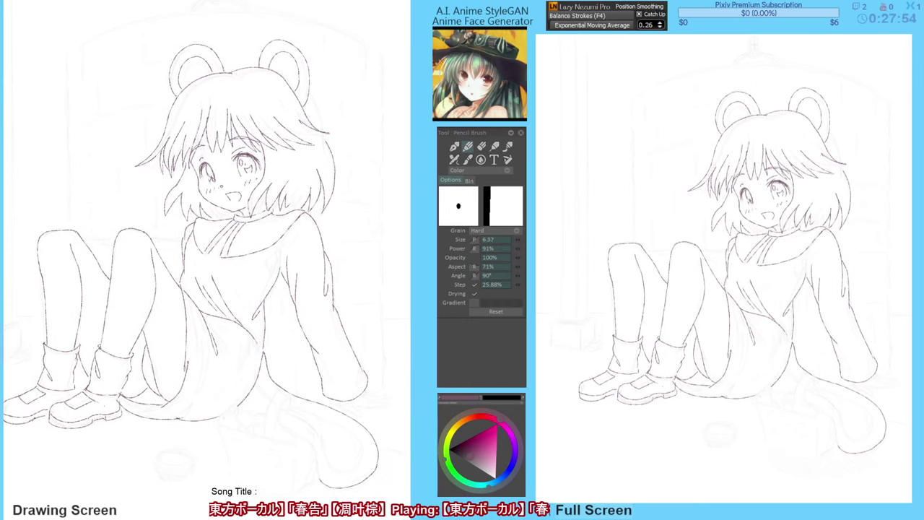
pyautogui.press('e')
pyautogui.press('b')
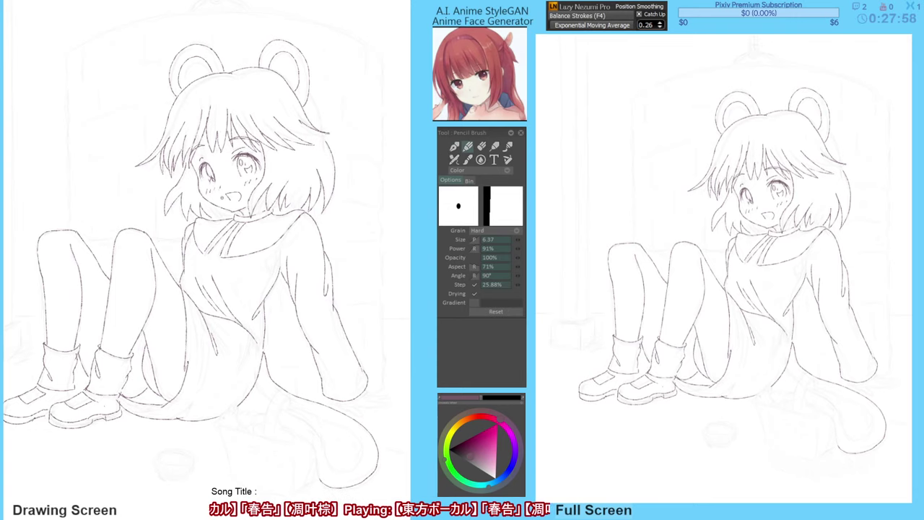
pyautogui.press('e')
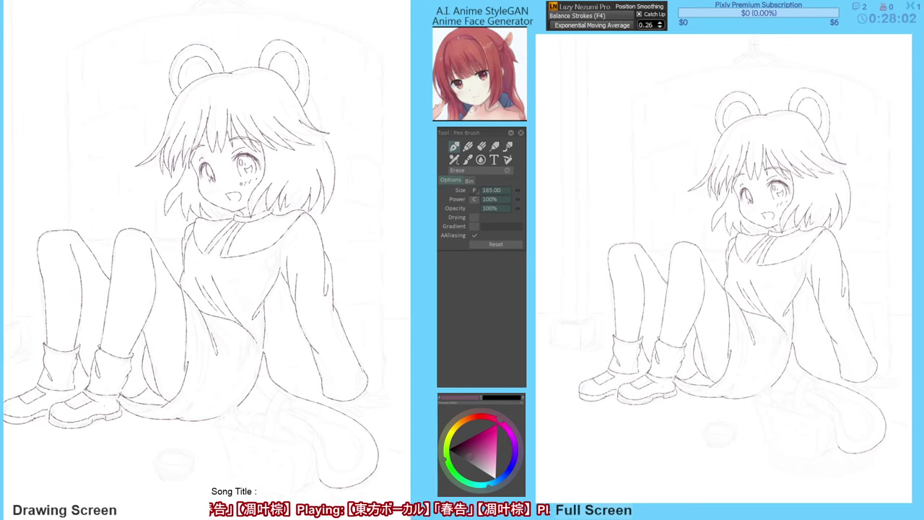
pyautogui.moveTo(257, 178); pyautogui.dragTo(258, 185)
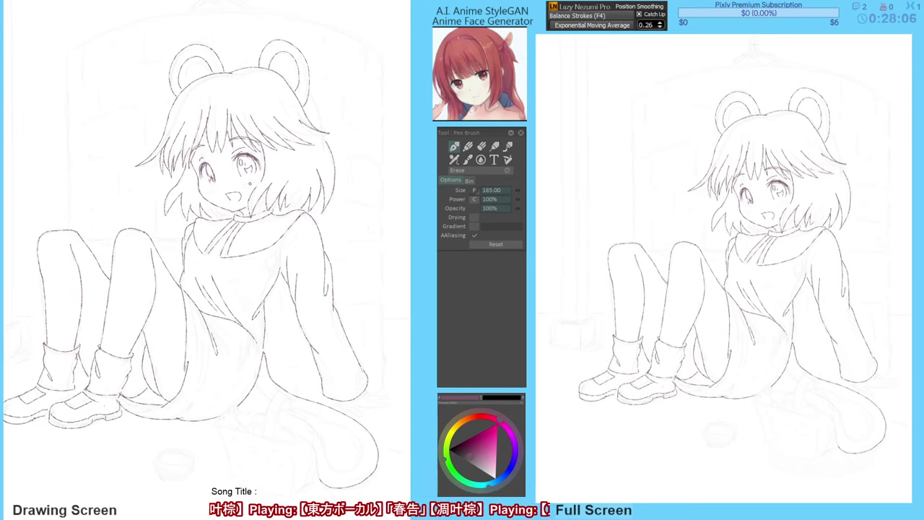
pyautogui.press('b')
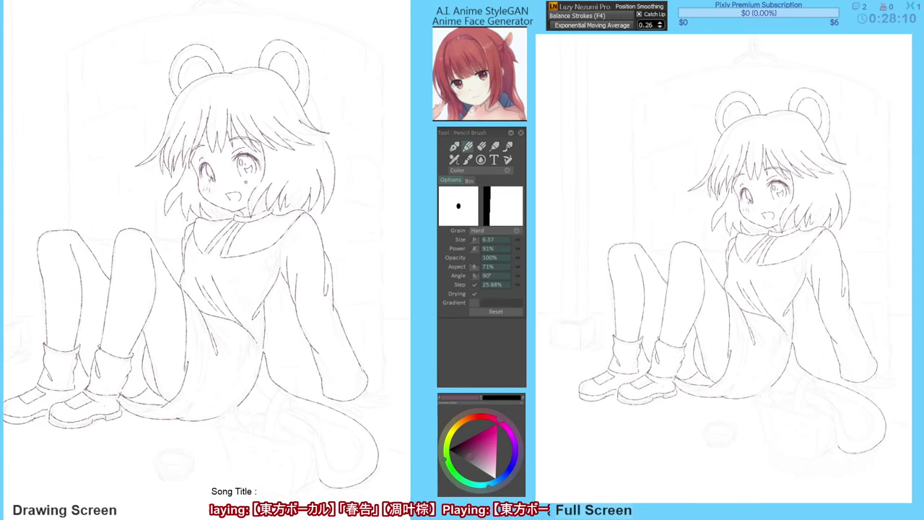
pyautogui.moveTo(248, 179); pyautogui.dragTo(250, 184)
pyautogui.moveTo(257, 177); pyautogui.dragTo(255, 183)
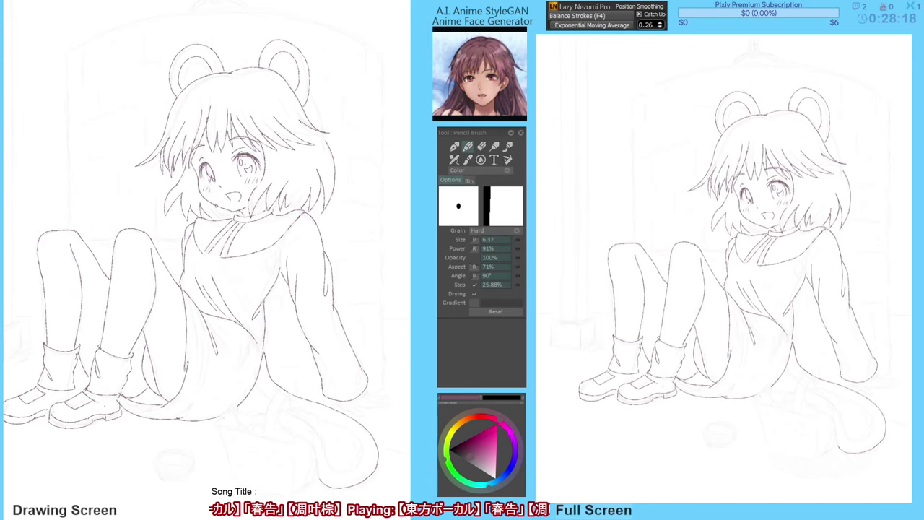
# Touch up the jaw line around the chin with the Slow C Line smoothing preset, undoing the last stroke.
pyautogui.press('e')
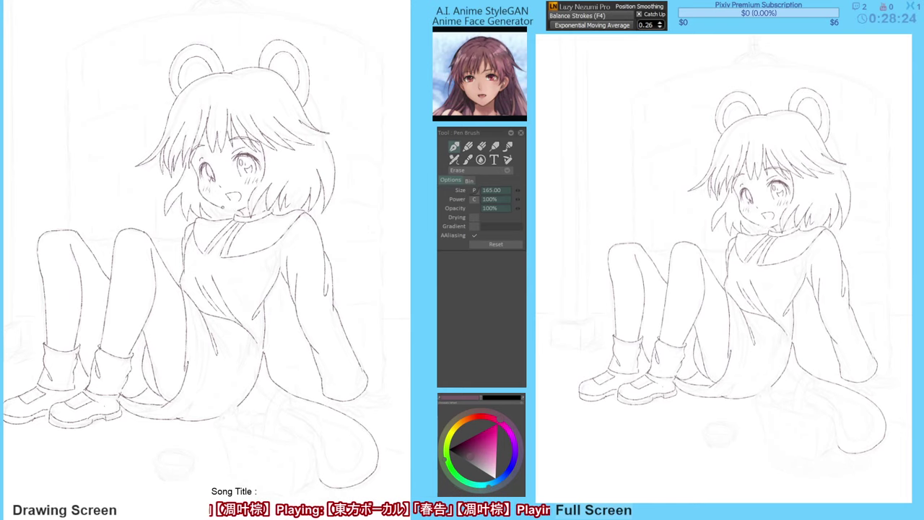
pyautogui.press('e')
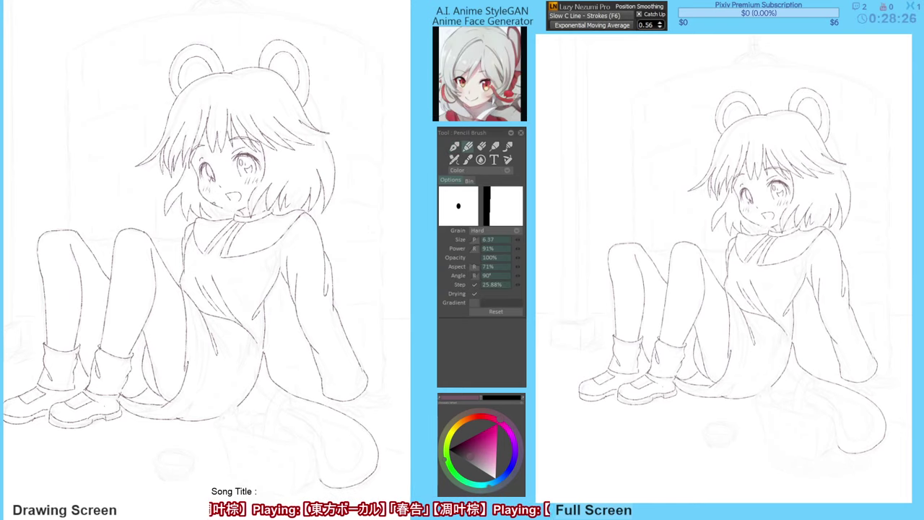
pyautogui.press('e')
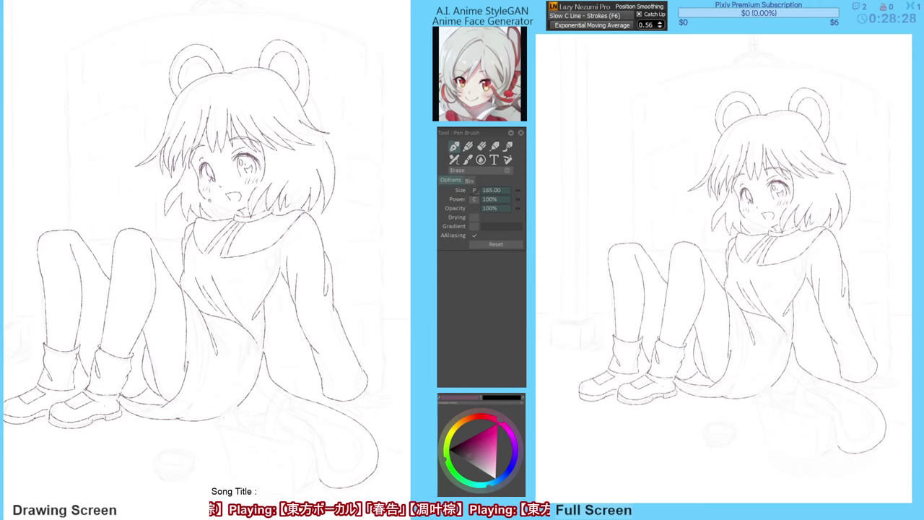
pyautogui.press('e')
pyautogui.hotkey('ctrl', 'z')
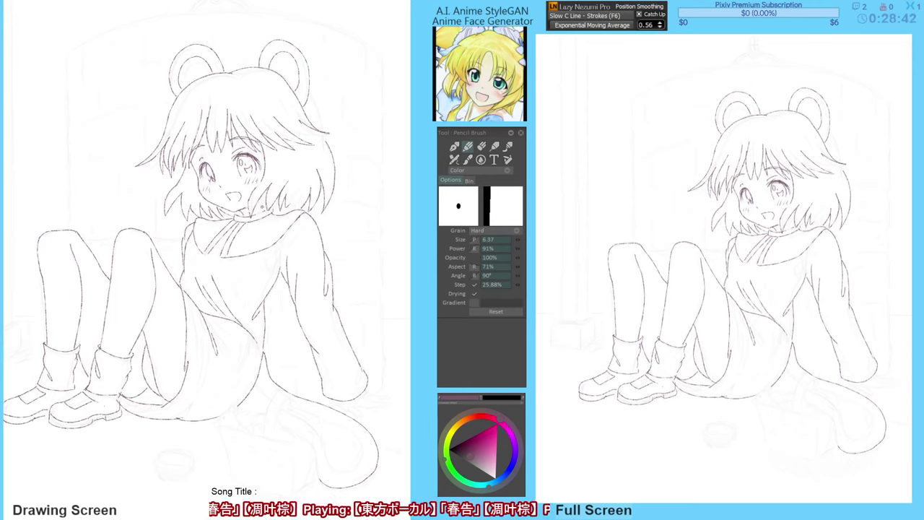
# Erase the outer hair strand beside the far cheek and redraw its pointed tip more cleanly.
pyautogui.press('e')
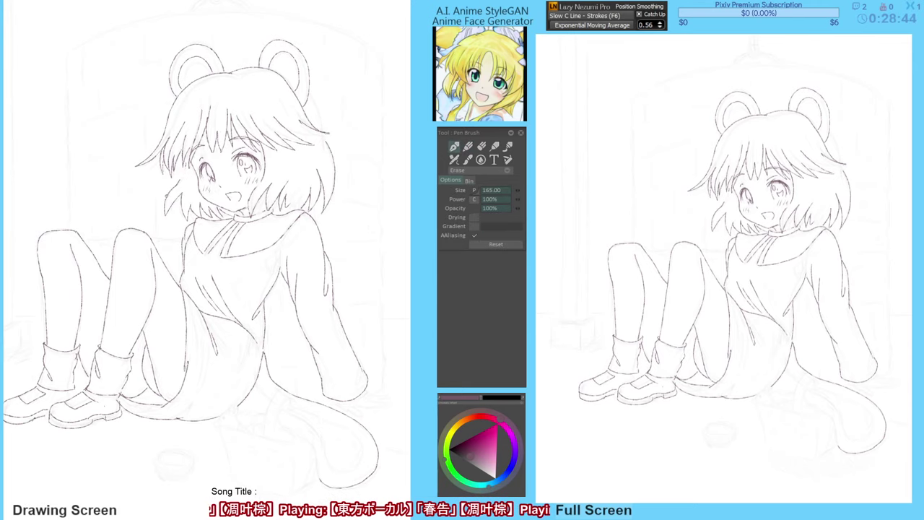
pyautogui.moveTo(177, 185); pyautogui.dragTo(169, 196)
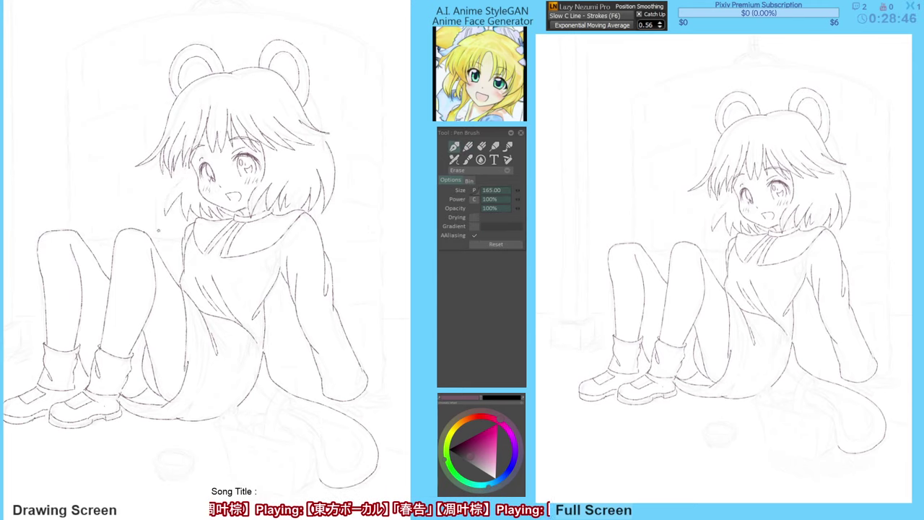
pyautogui.press('e')
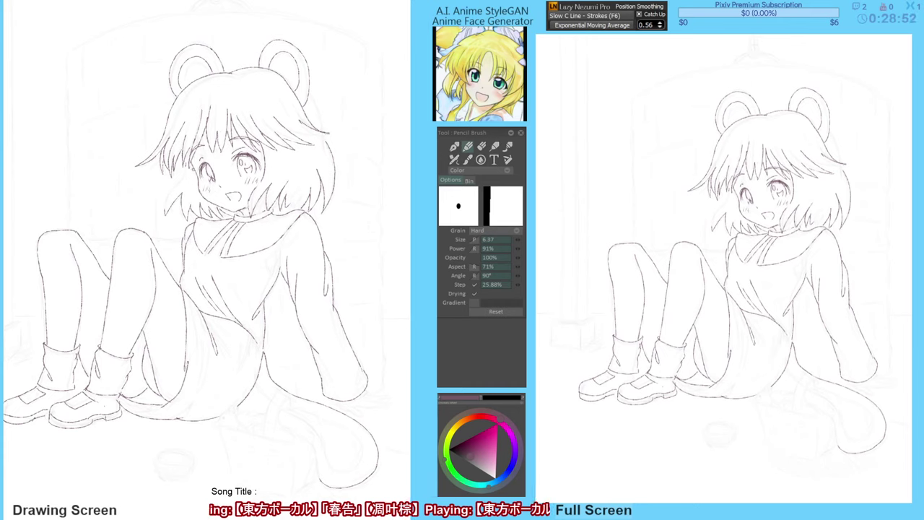
pyautogui.press('e')
pyautogui.press('e')
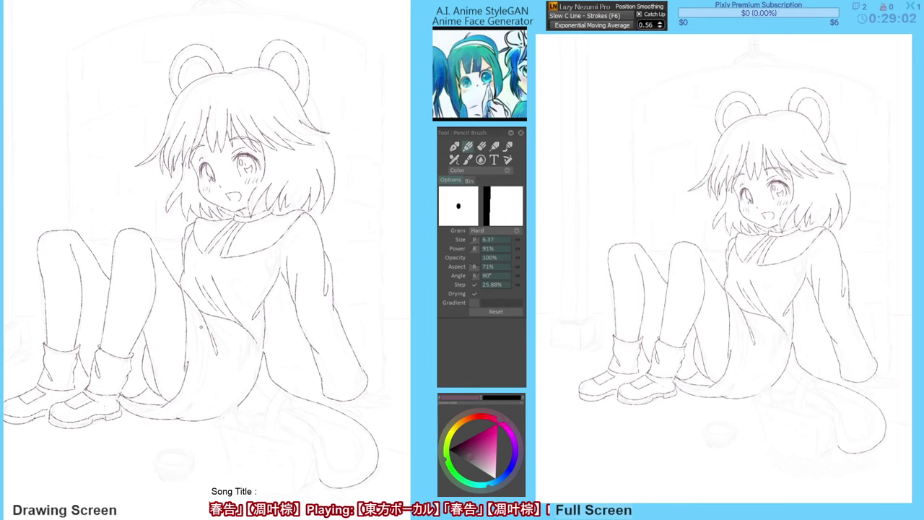
# Mirror the canvas, erase and re-ink the outer outline of the ear above the back hair, and restore the normal view.
pyautogui.press('h')
pyautogui.press('e')
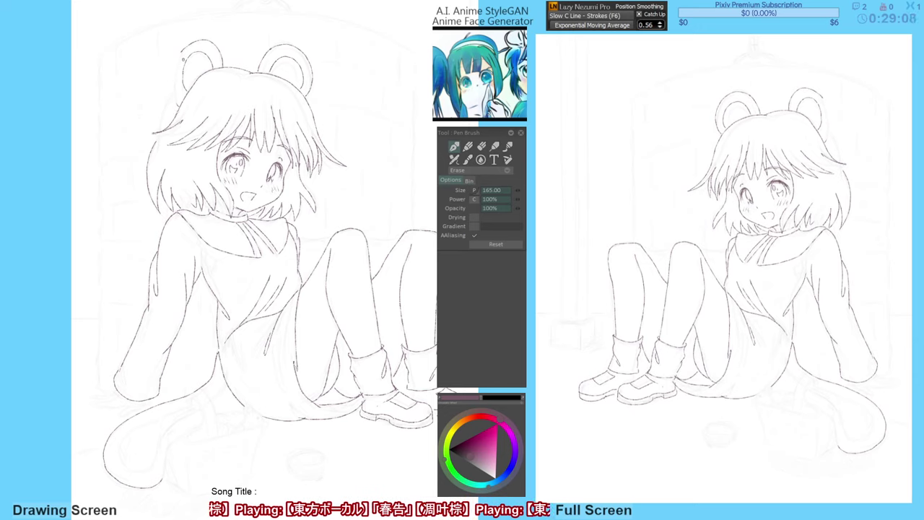
pyautogui.press('b')
pyautogui.moveTo(186, 52); pyautogui.dragTo(193, 42)
pyautogui.press('e')
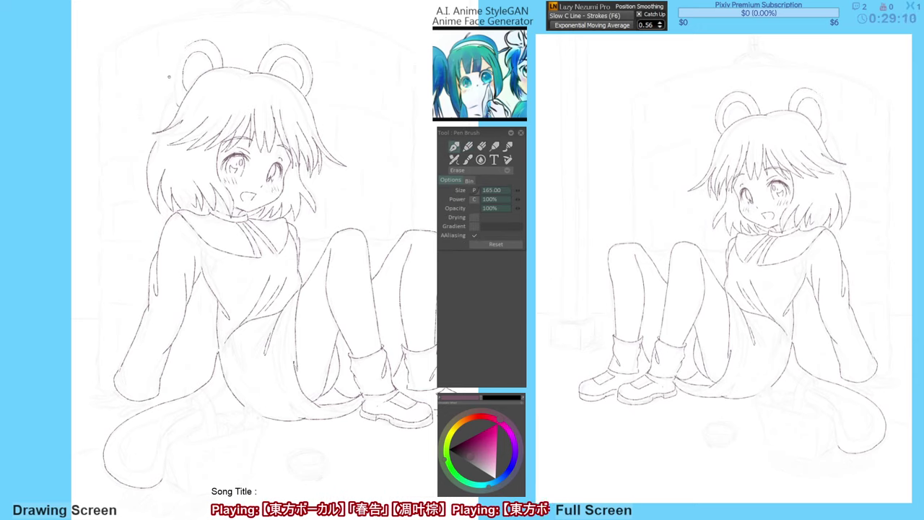
pyautogui.press('e')
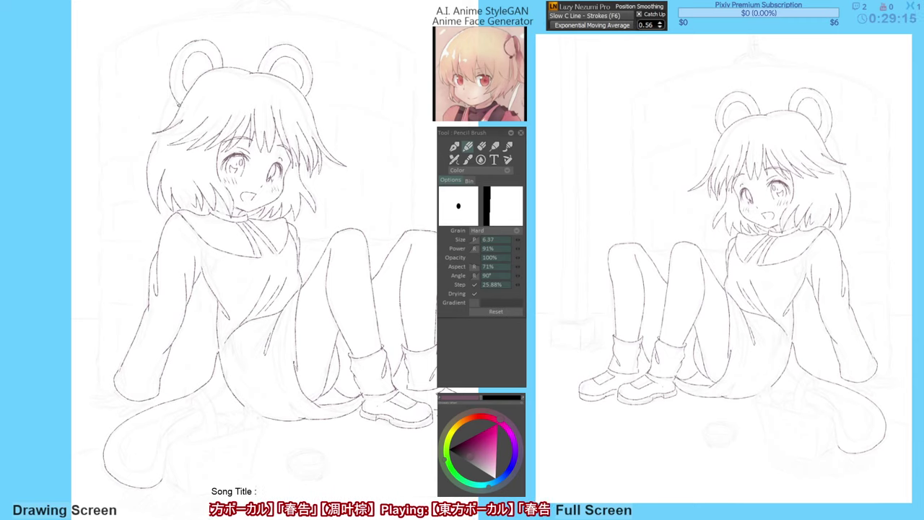
pyautogui.press('e')
pyautogui.press('h')
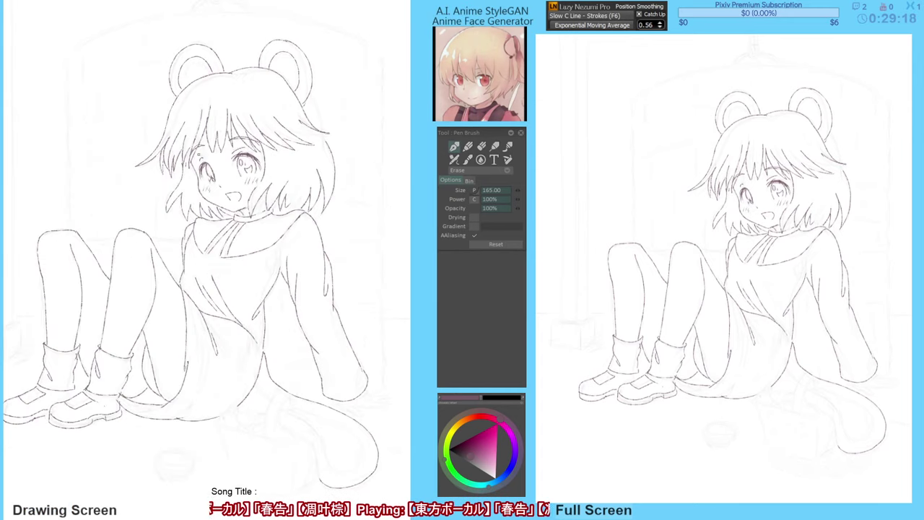
# Ink the fold lines on the skirt below the waist and near its hem, tidying their ends with the eraser.
pyautogui.moveTo(206, 238); pyautogui.dragTo(204, 244)
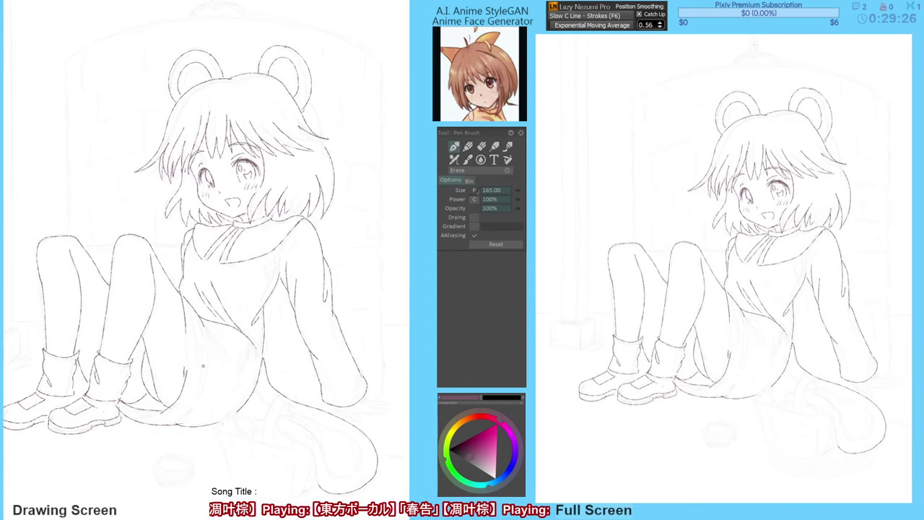
pyautogui.hotkey('ctrl', 'z')
pyautogui.press('b')
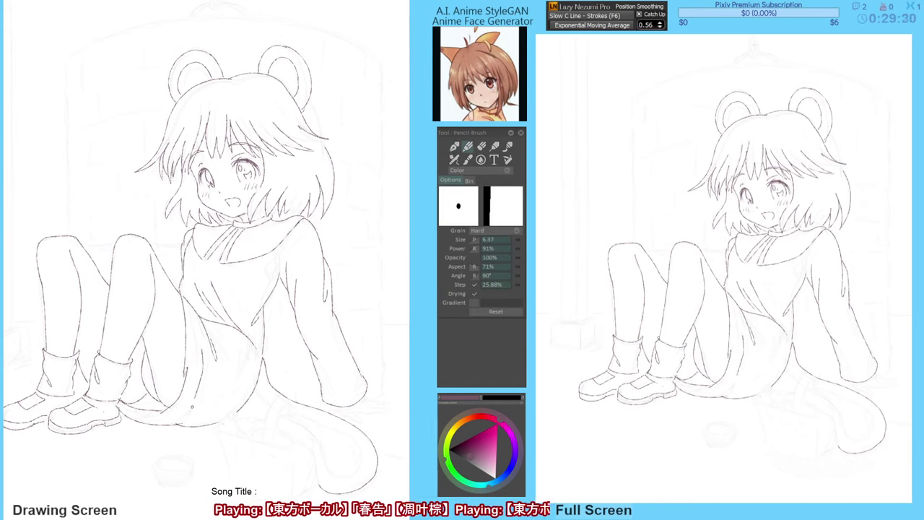
pyautogui.press('n')
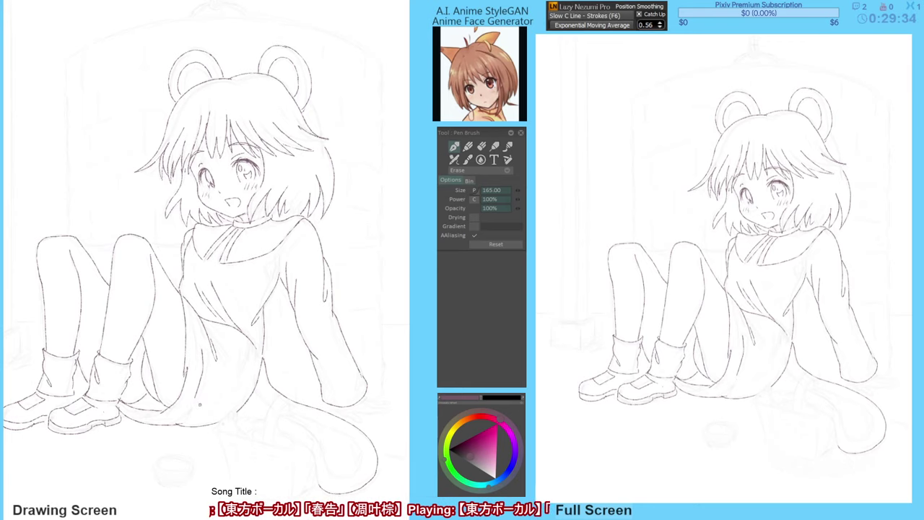
pyautogui.press('n')
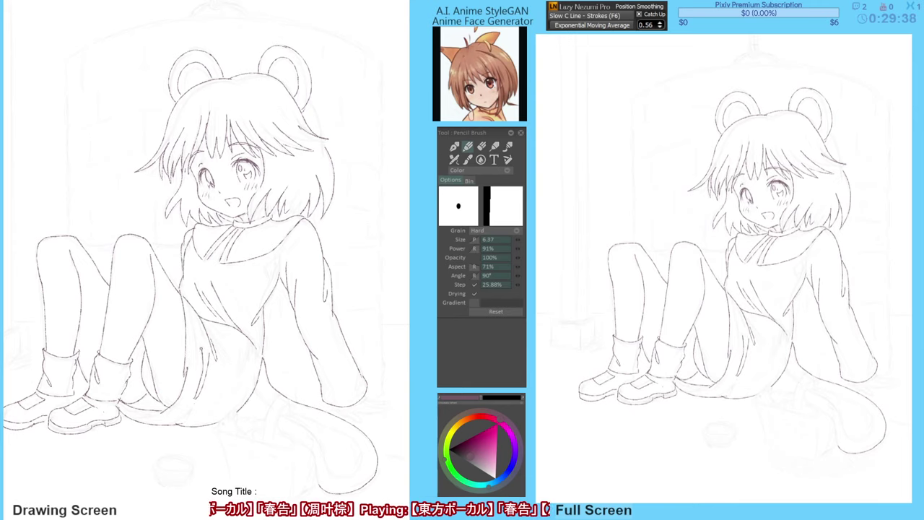
pyautogui.moveTo(208, 352); pyautogui.dragTo(215, 358)
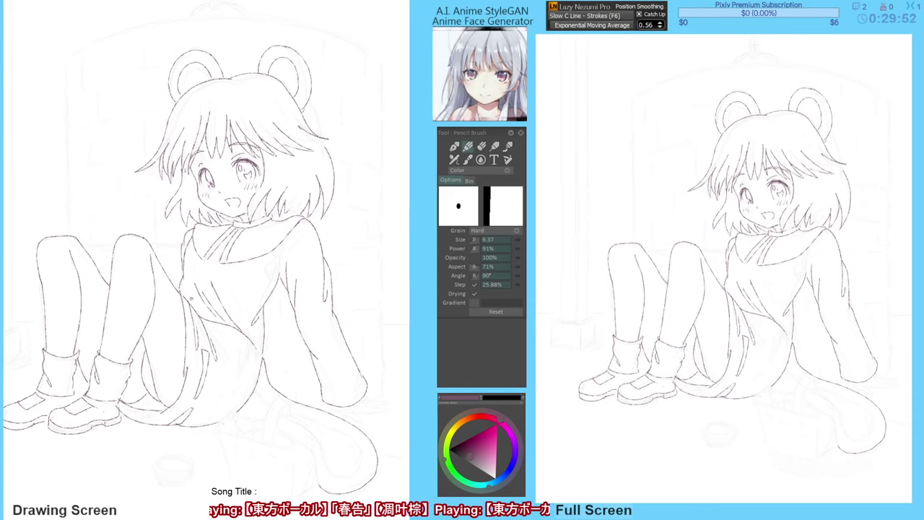
pyautogui.press('e')
pyautogui.press('b')
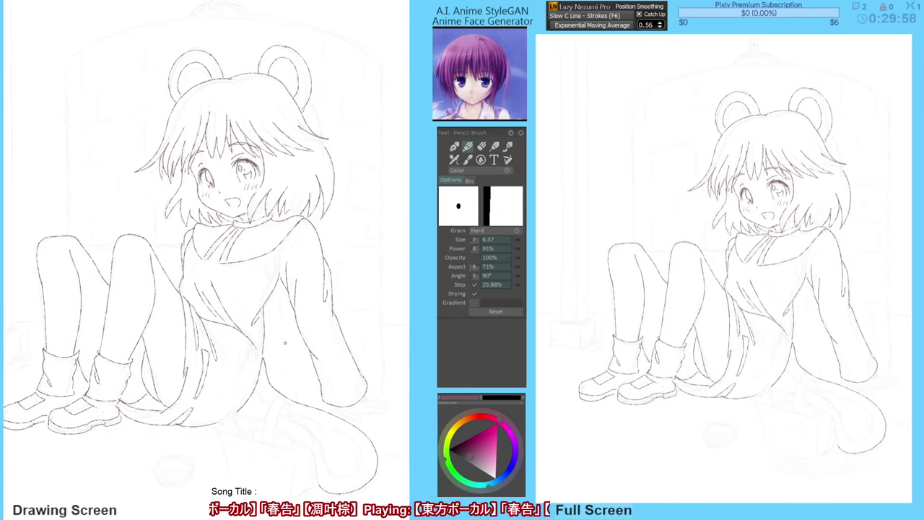
# Ink the basket handle as two curved lines beside the base of the tail, undoing and redrawing its first stroke.
pyautogui.moveTo(299, 330); pyautogui.dragTo(294, 330)
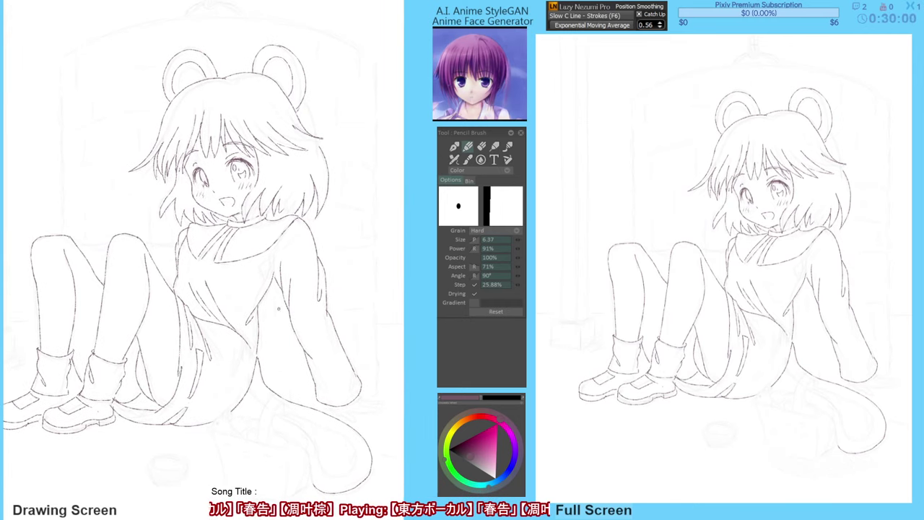
pyautogui.moveTo(255, 385); pyautogui.dragTo(252, 374)
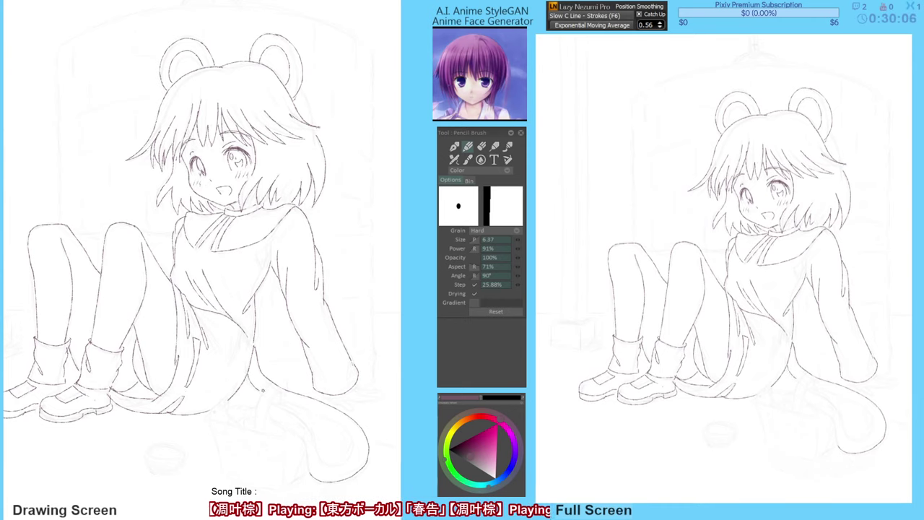
pyautogui.moveTo(298, 394)
pyautogui.mouseDown()
pyautogui.moveTo(296, 345)
pyautogui.moveTo(281, 332)
pyautogui.mouseUp()
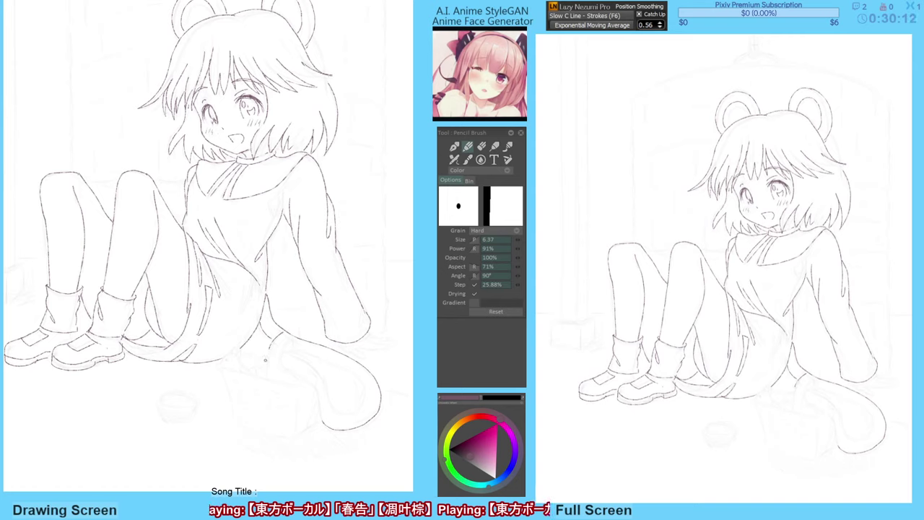
pyautogui.moveTo(265, 368); pyautogui.dragTo(268, 380)
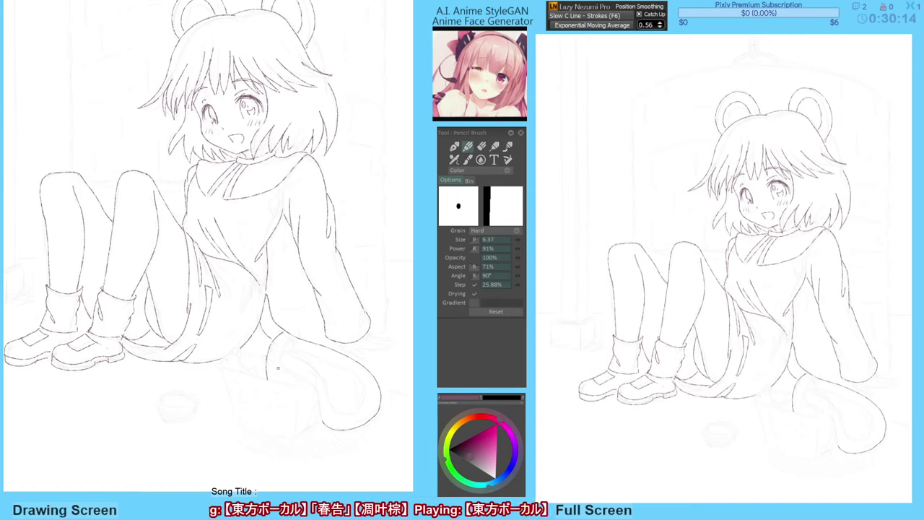
pyautogui.hotkey('ctrl', 'z')
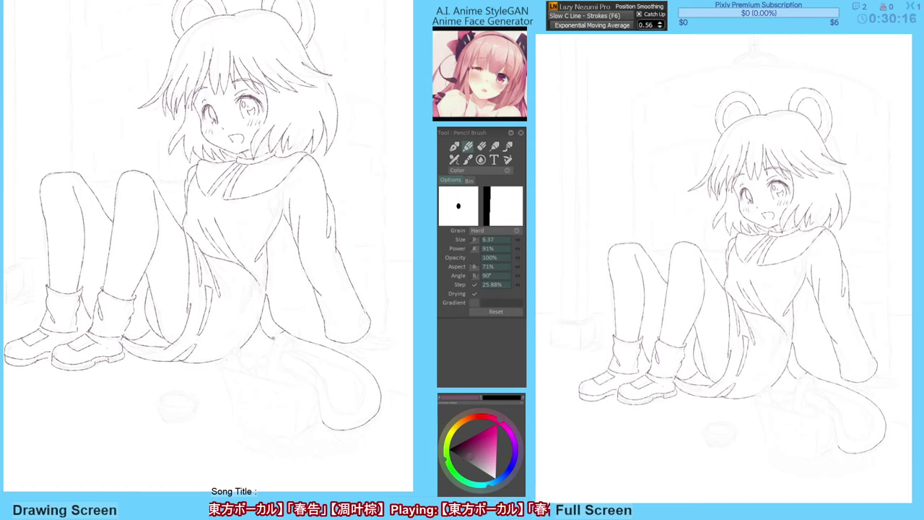
pyautogui.moveTo(266, 352); pyautogui.dragTo(266, 378)
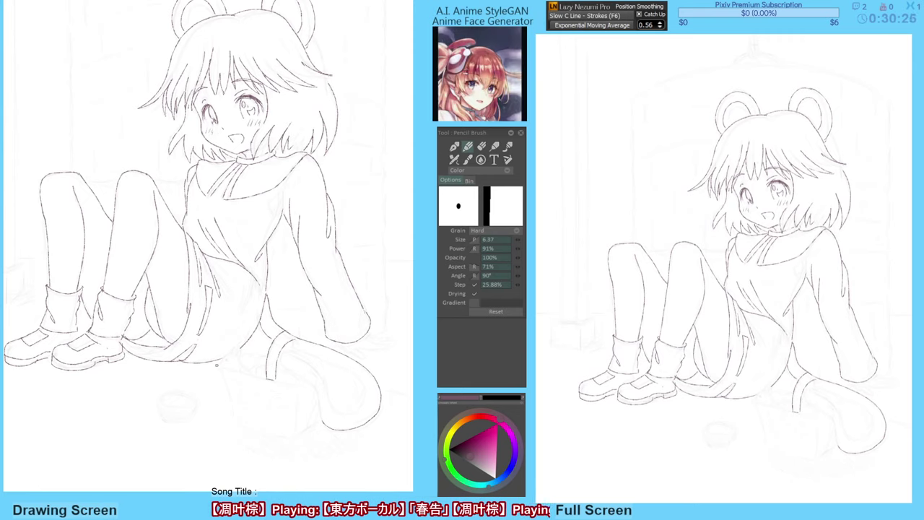
# Ink the basket's front rim and its near side edge, erasing and redrawing the lower part of the side edge.
pyautogui.moveTo(224, 368); pyautogui.dragTo(258, 379)
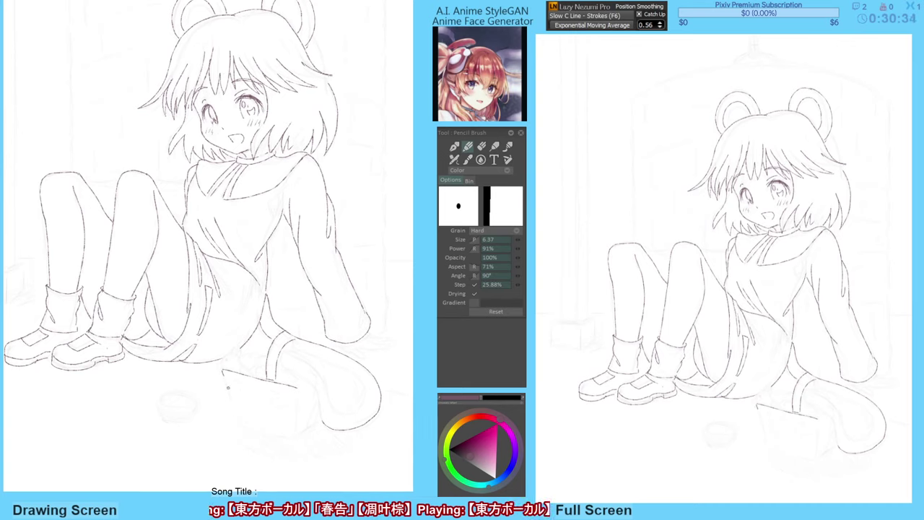
pyautogui.moveTo(221, 370); pyautogui.dragTo(234, 408)
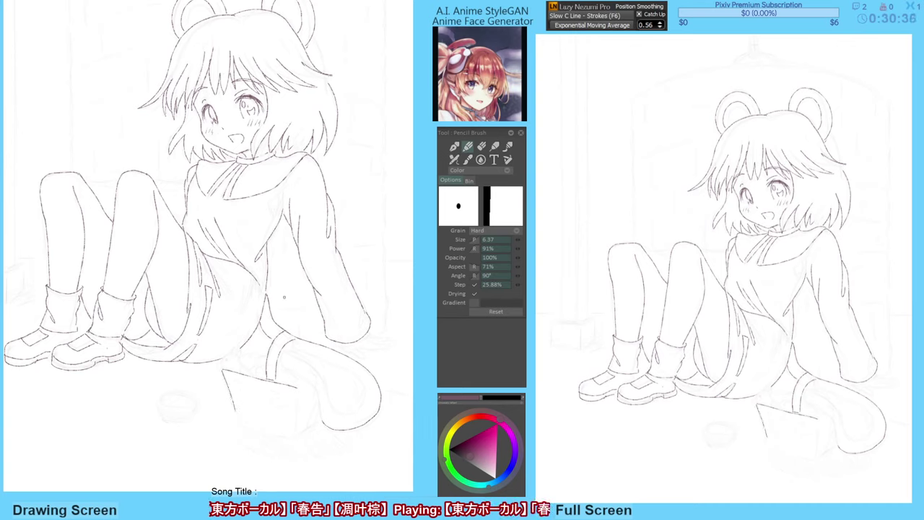
pyautogui.press('>')
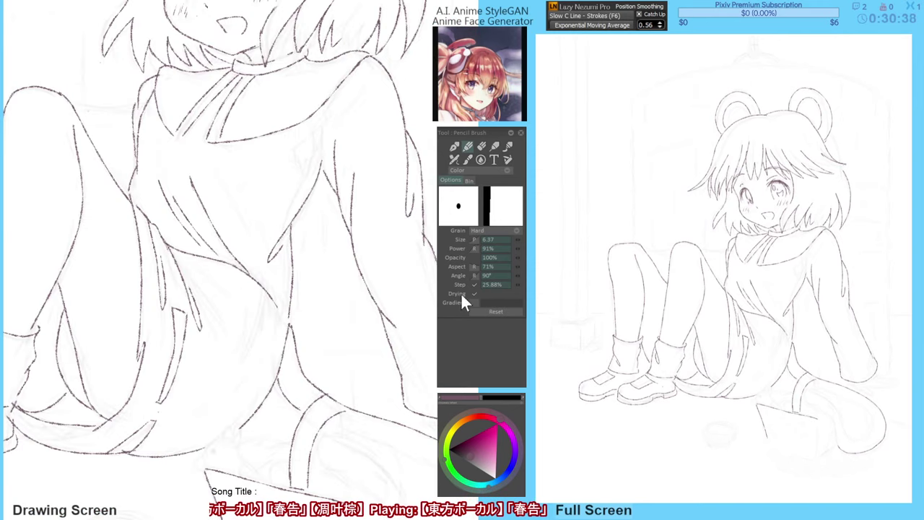
pyautogui.moveTo(294, 263)
pyautogui.mouseDown()
pyautogui.moveTo(289, 308)
pyautogui.moveTo(276, 164)
pyautogui.mouseUp()
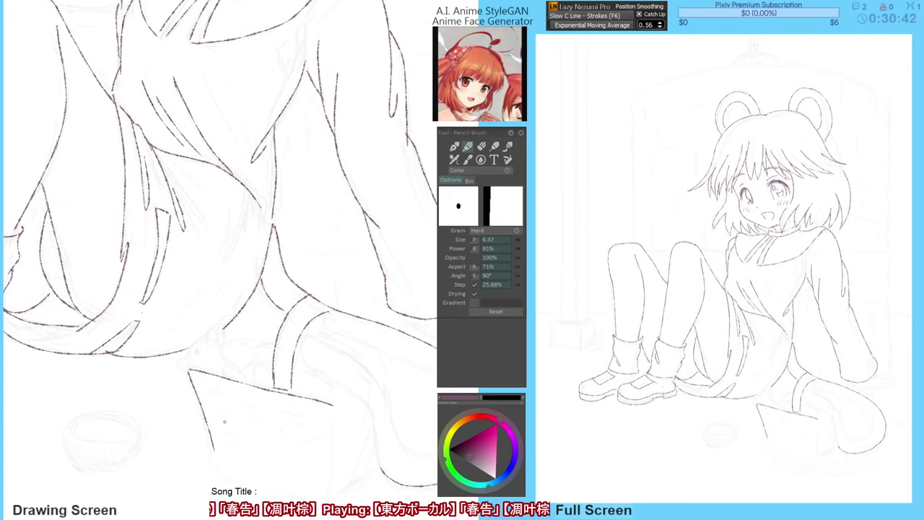
pyautogui.press('e')
pyautogui.moveTo(203, 409); pyautogui.dragTo(215, 461)
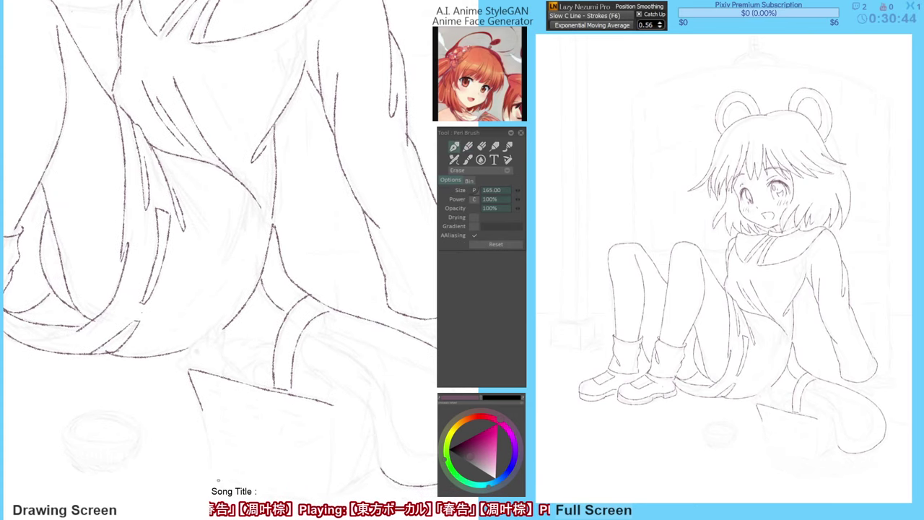
pyautogui.press('e')
pyautogui.moveTo(201, 407); pyautogui.dragTo(211, 473)
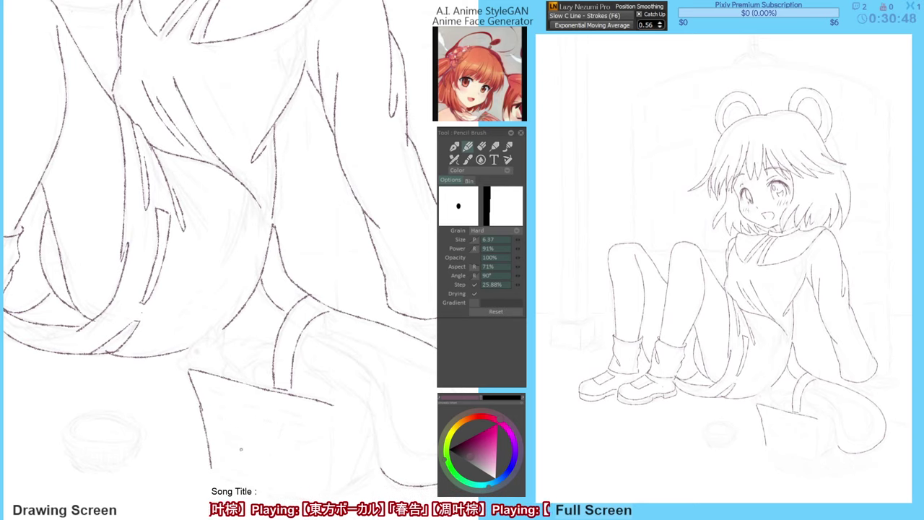
# Ink the basket's bottom front edge, its front corner edge and the short receding edges of its far side.
pyautogui.moveTo(246, 448)
pyautogui.mouseDown()
pyautogui.moveTo(237, 421)
pyautogui.moveTo(207, 388)
pyautogui.moveTo(211, 409)
pyautogui.moveTo(308, 430)
pyautogui.mouseUp()
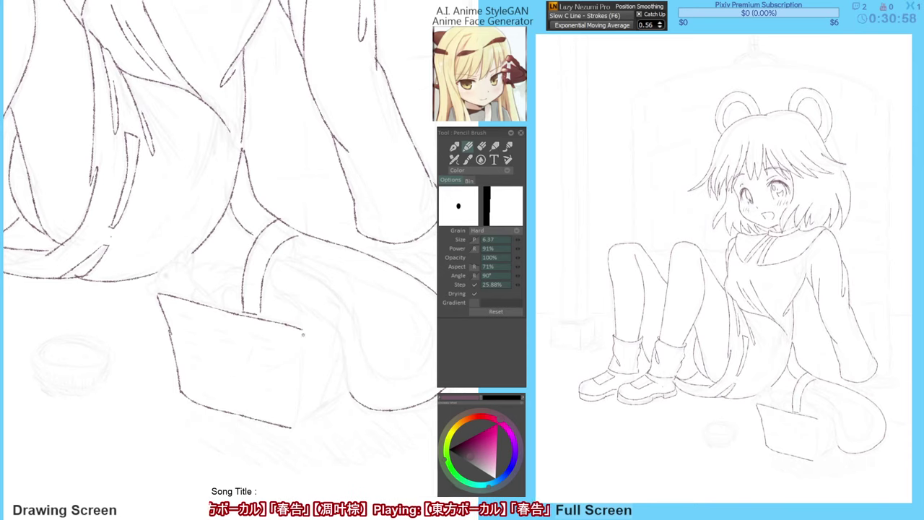
pyautogui.moveTo(300, 329)
pyautogui.mouseDown()
pyautogui.moveTo(302, 415)
pyautogui.moveTo(288, 437)
pyautogui.moveTo(359, 393)
pyautogui.mouseUp()
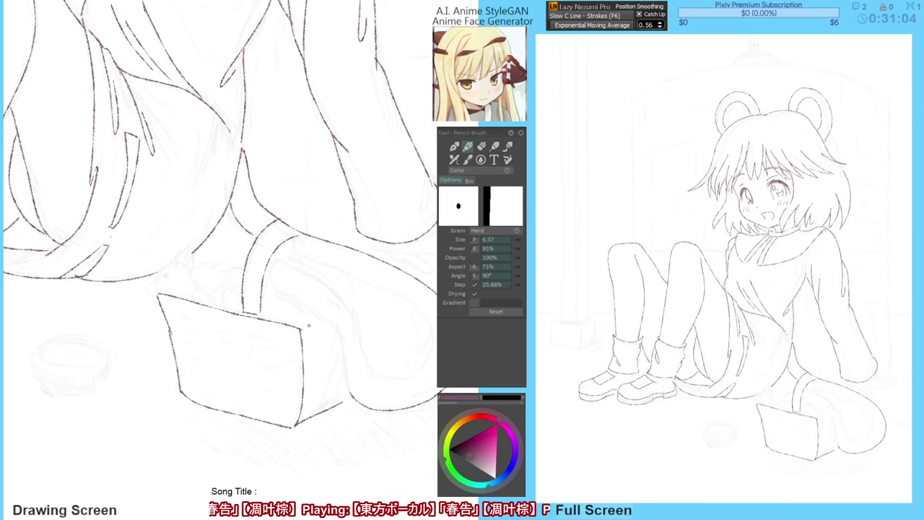
pyautogui.moveTo(302, 328); pyautogui.dragTo(343, 311)
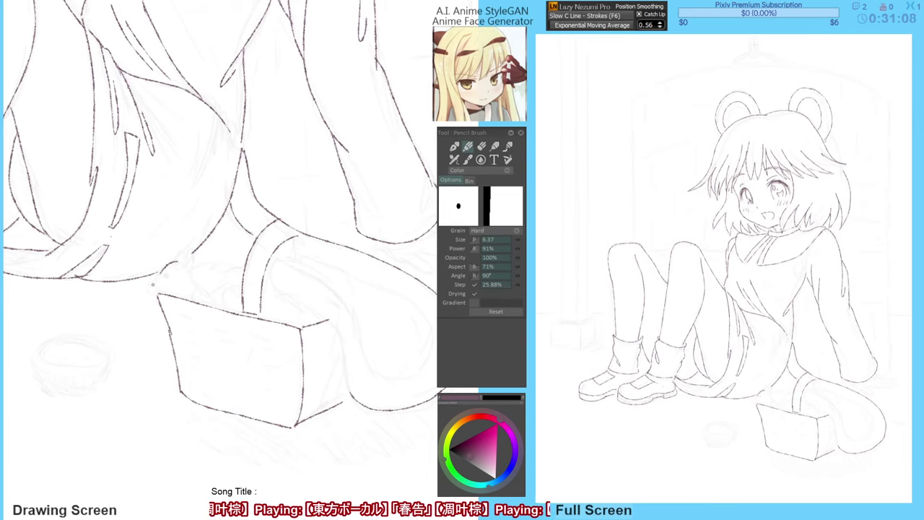
# Ink the small mouse peeking out of the basket, with its snout, eye, ears and back, and tidy its lines with the eraser.
pyautogui.moveTo(144, 287); pyautogui.dragTo(157, 296)
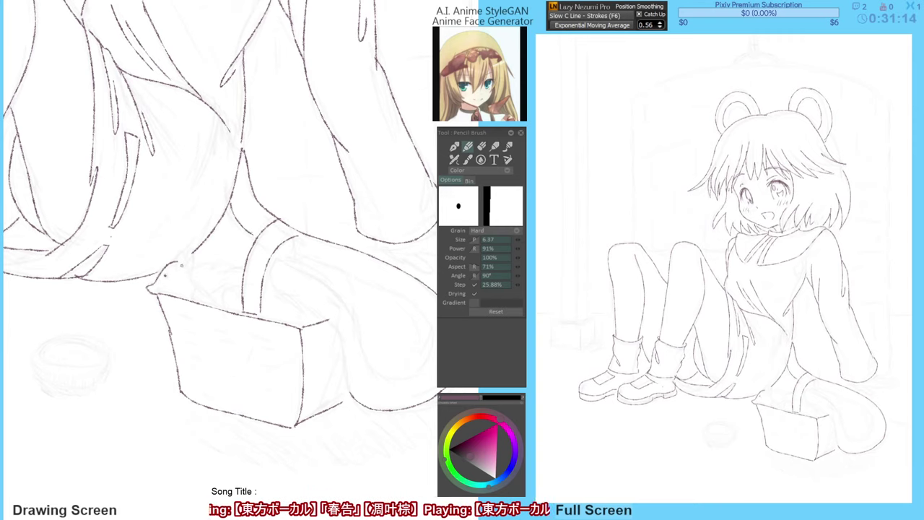
pyautogui.moveTo(183, 264); pyautogui.dragTo(193, 250)
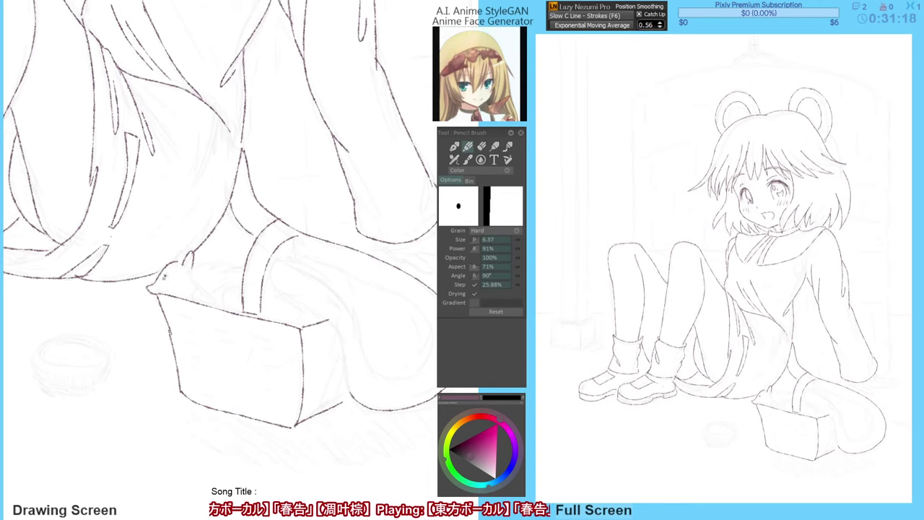
pyautogui.moveTo(174, 263)
pyautogui.mouseDown()
pyautogui.moveTo(183, 246)
pyautogui.moveTo(193, 278)
pyautogui.moveTo(220, 307)
pyautogui.mouseUp()
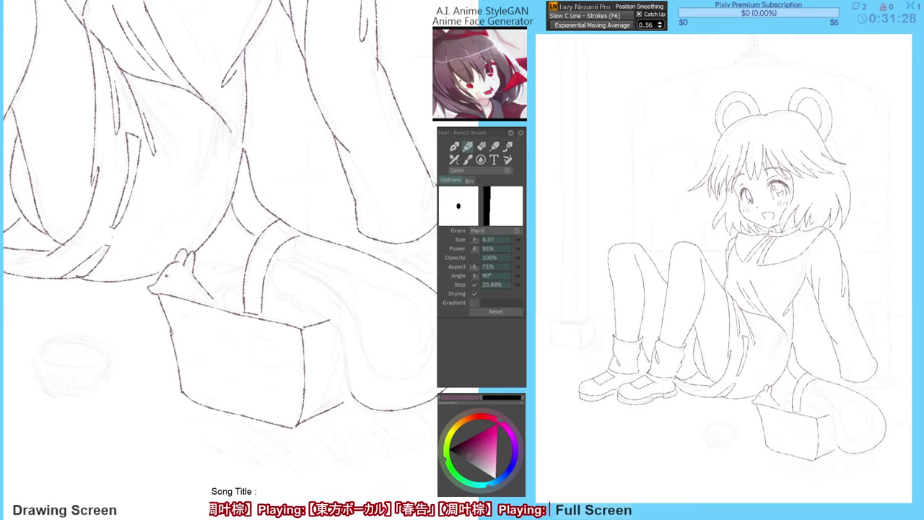
pyautogui.hotkey('ctrl', '-')
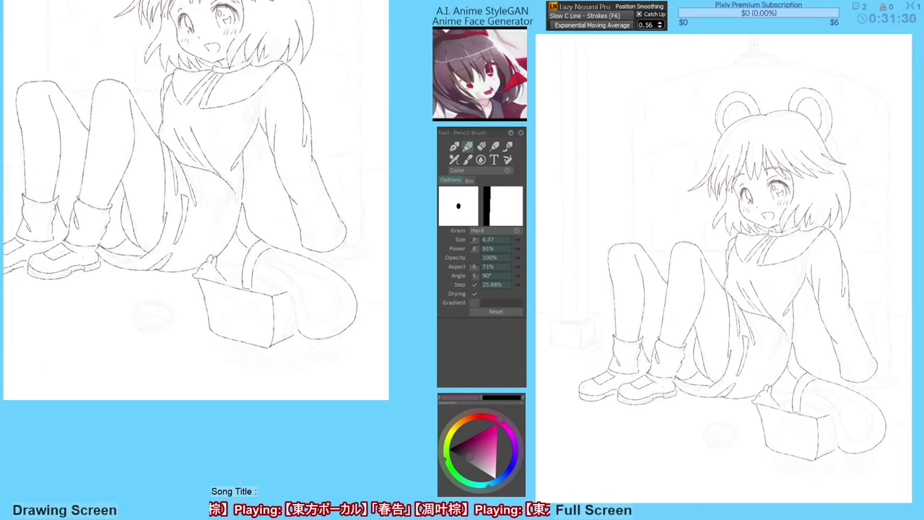
pyautogui.moveTo(317, 303); pyautogui.dragTo(331, 386)
pyautogui.press('e')
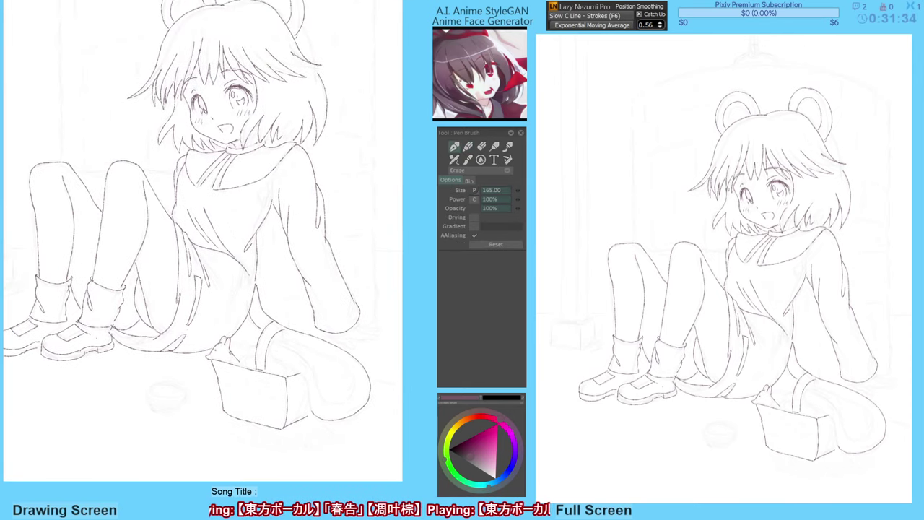
pyautogui.moveTo(231, 352); pyautogui.dragTo(240, 360)
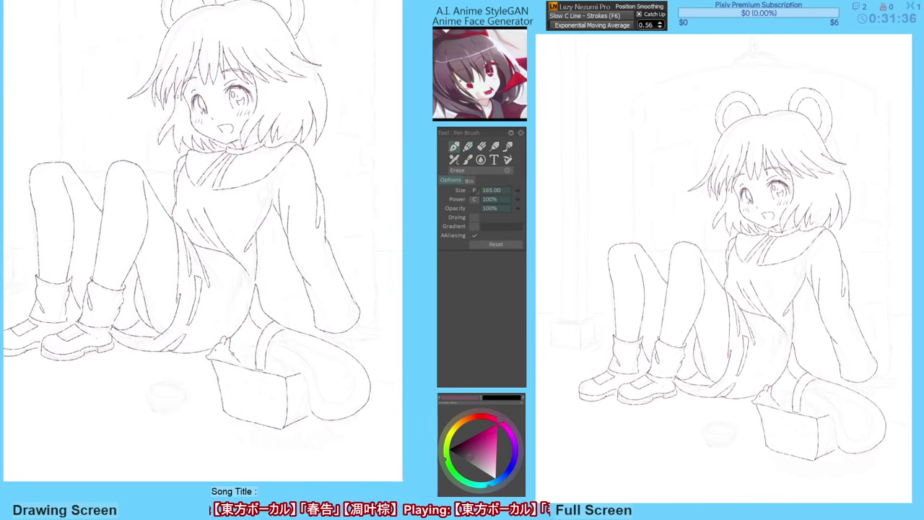
# Ink additional fold lines on the skirt just below the waist, between the raised thigh and the hip.
pyautogui.press('b')
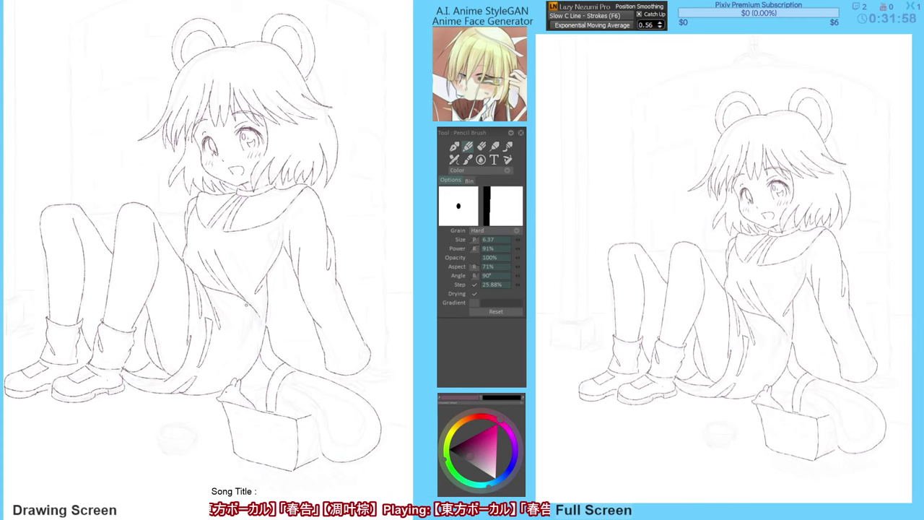
pyautogui.moveTo(285, 264); pyautogui.dragTo(286, 263)
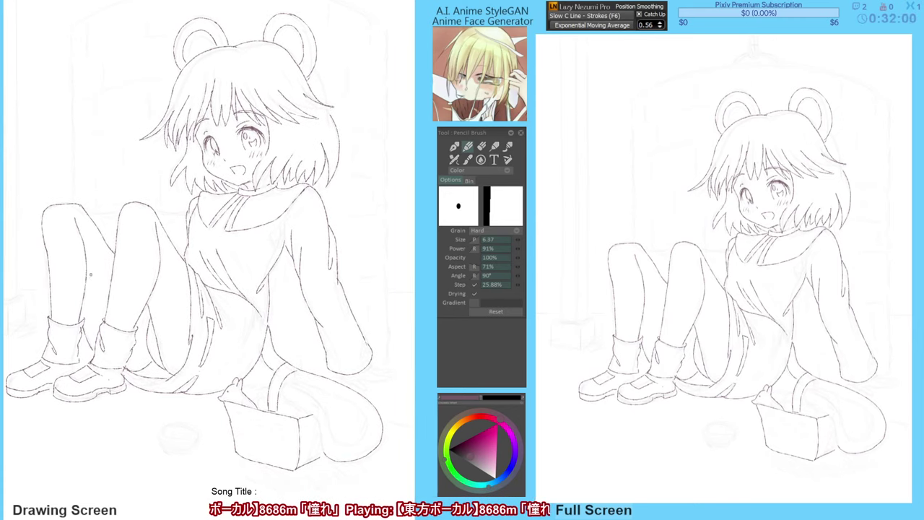
pyautogui.moveTo(159, 360); pyautogui.dragTo(190, 372)
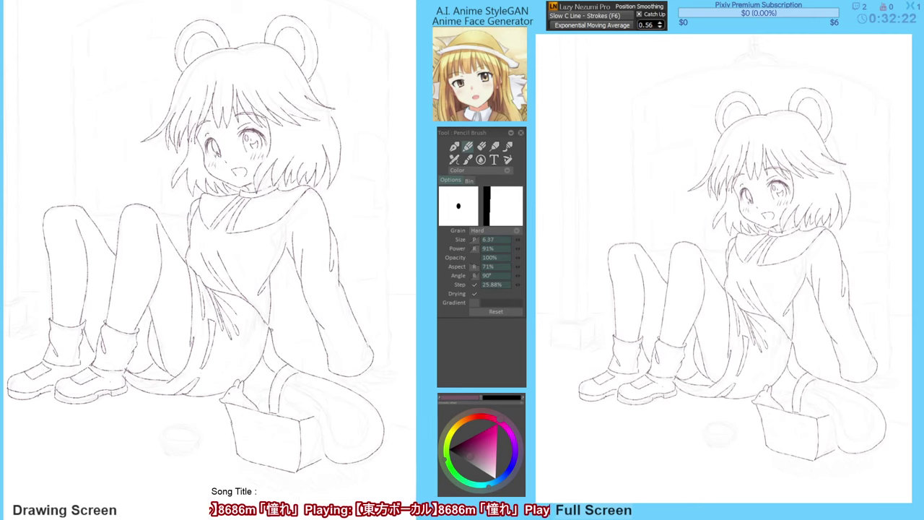
pyautogui.press('e')
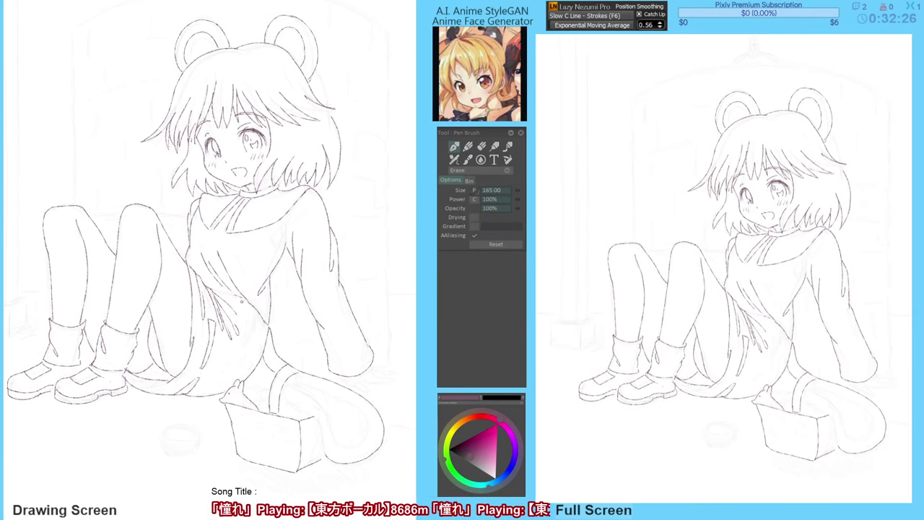
pyautogui.press('e')
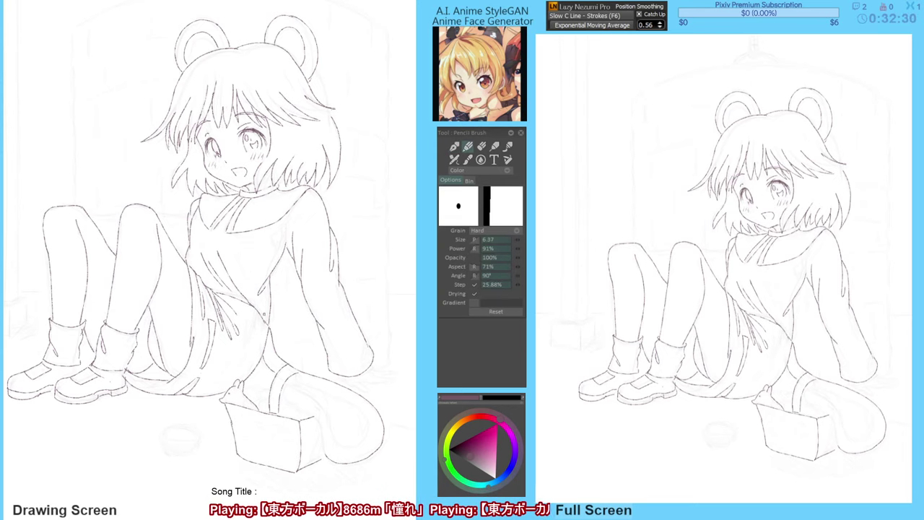
pyautogui.moveTo(260, 114); pyautogui.dragTo(259, 120)
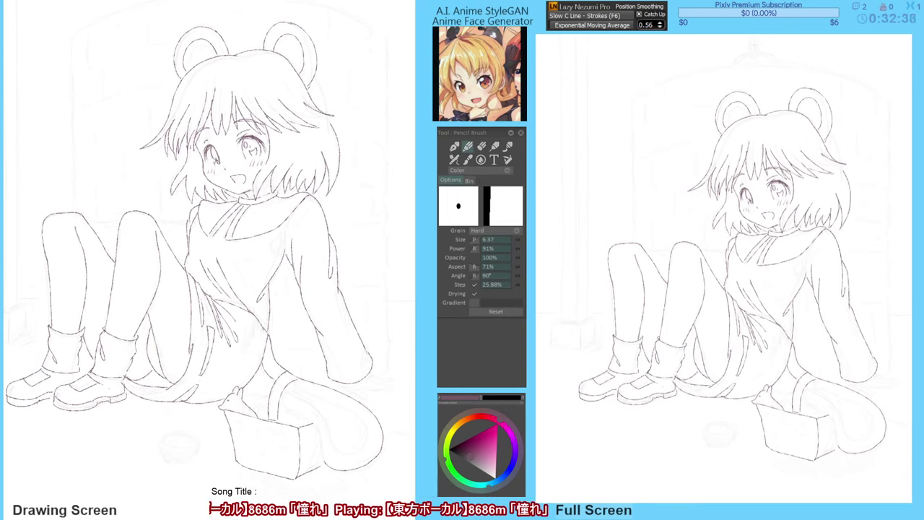
pyautogui.press('l')
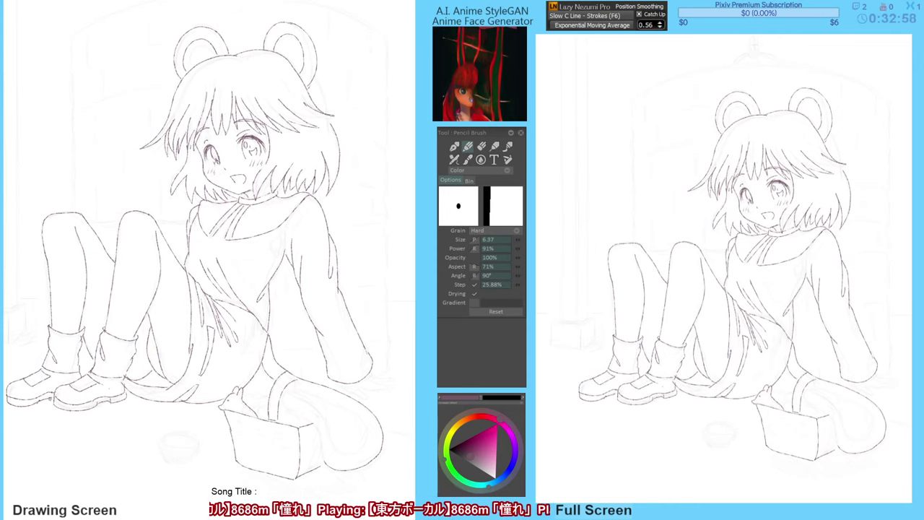
pyautogui.press('e')
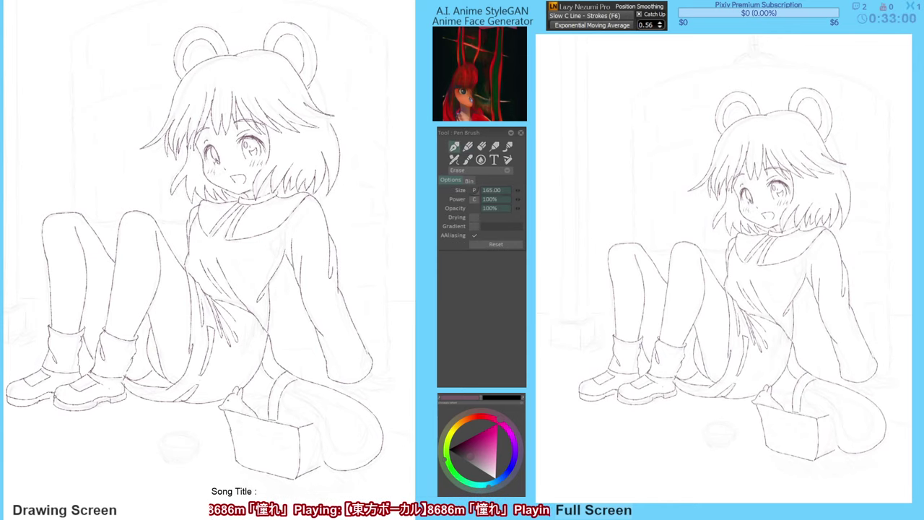
pyautogui.moveTo(49, 401); pyautogui.dragTo(61, 403)
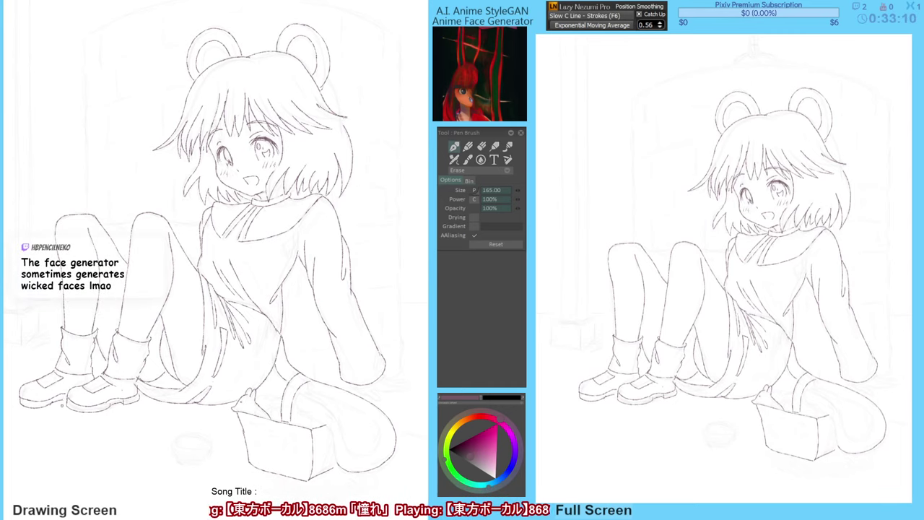
pyautogui.press('b')
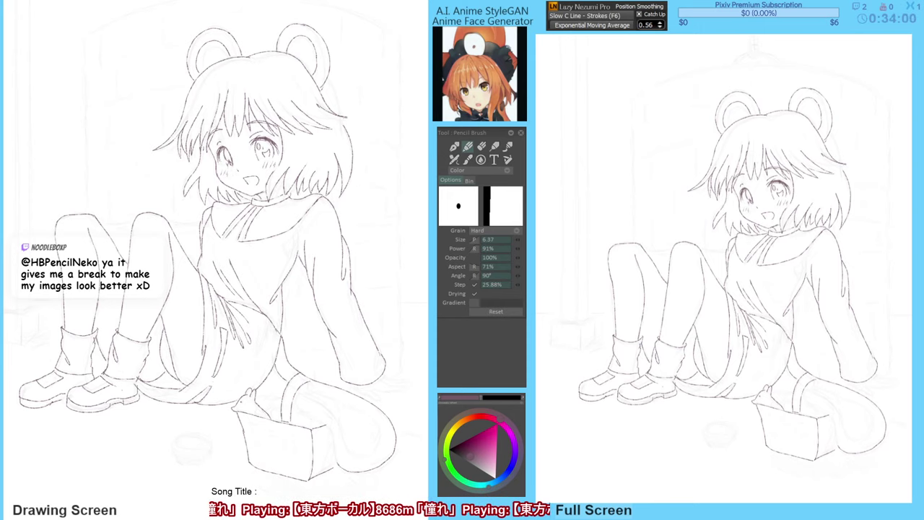
pyautogui.moveTo(101, 225); pyautogui.dragTo(113, 235)
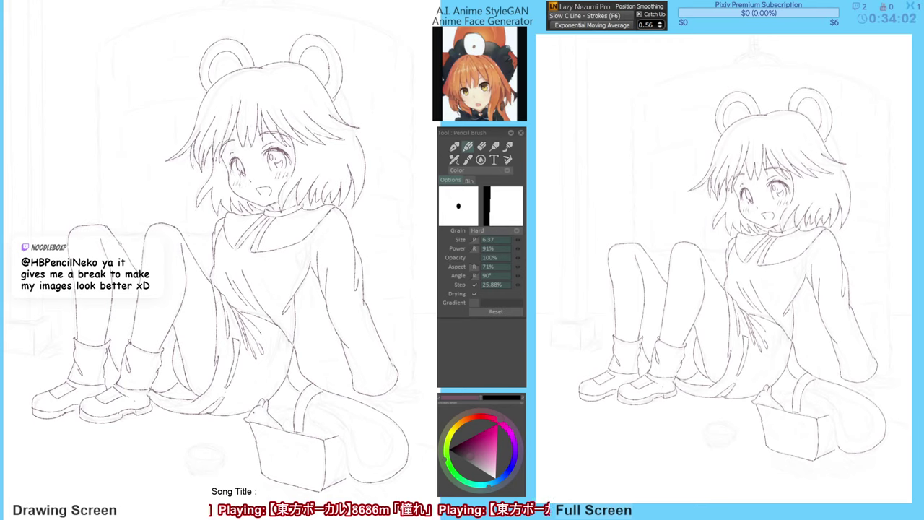
pyautogui.press('e')
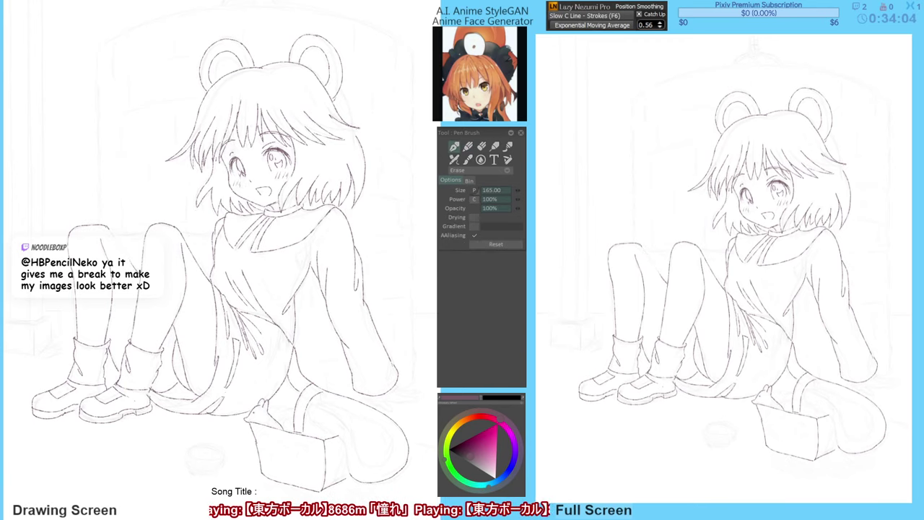
pyautogui.press('n')
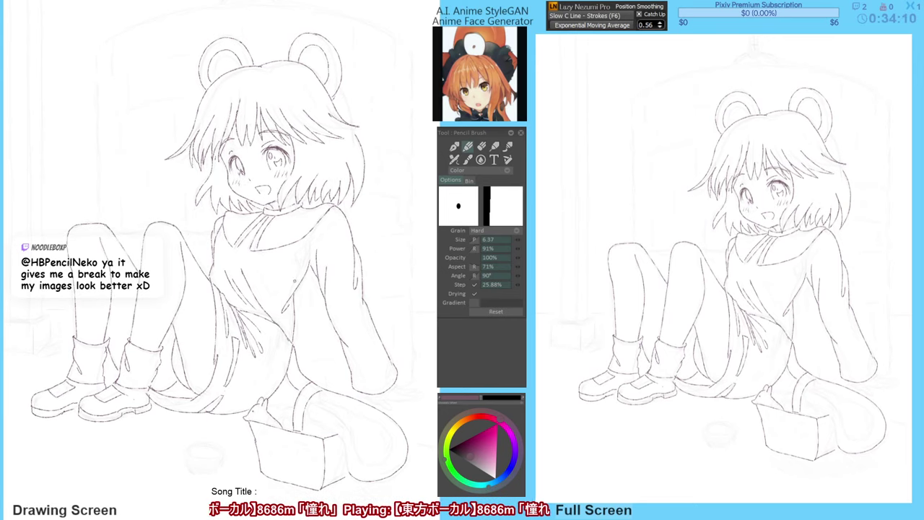
pyautogui.moveTo(296, 282); pyautogui.dragTo(294, 283)
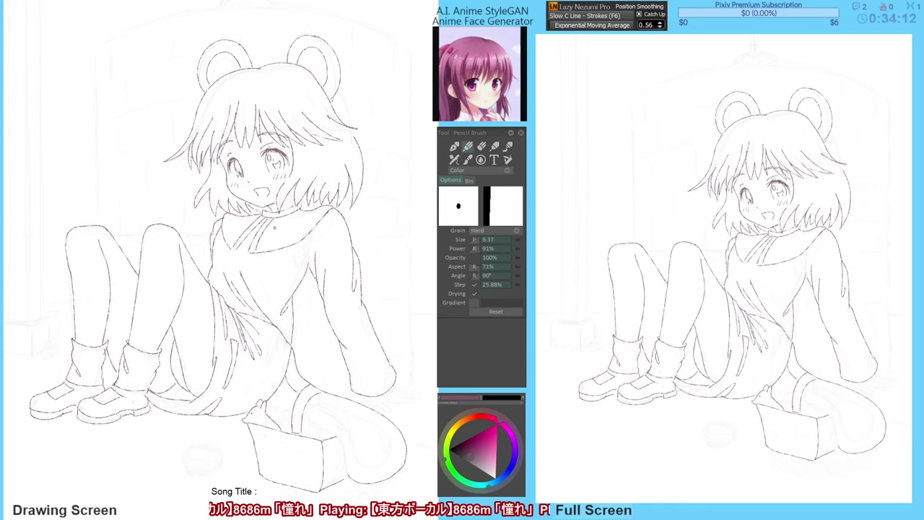
# Hide the faded sketch beneath the inked line art and get the paint bucket ready.
pyautogui.press('g')
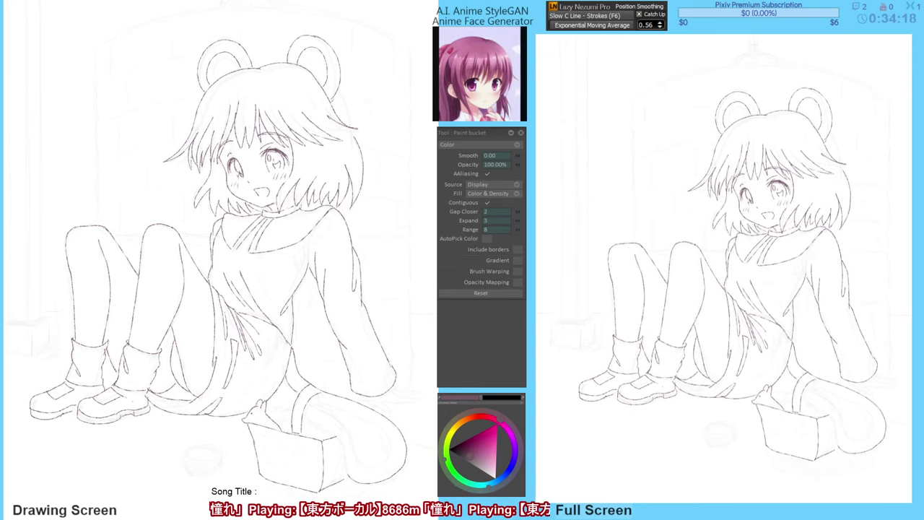
pyautogui.press('l')
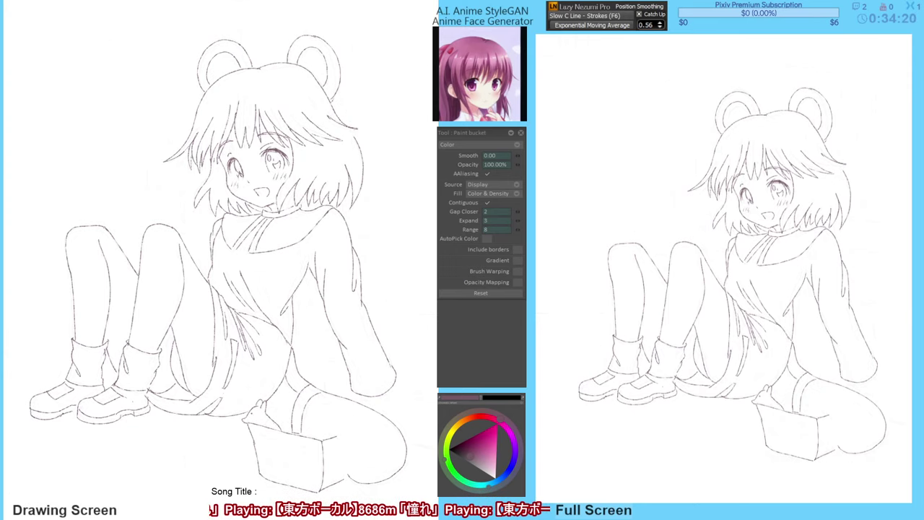
pyautogui.moveTo(224, 239); pyautogui.dragTo(215, 237)
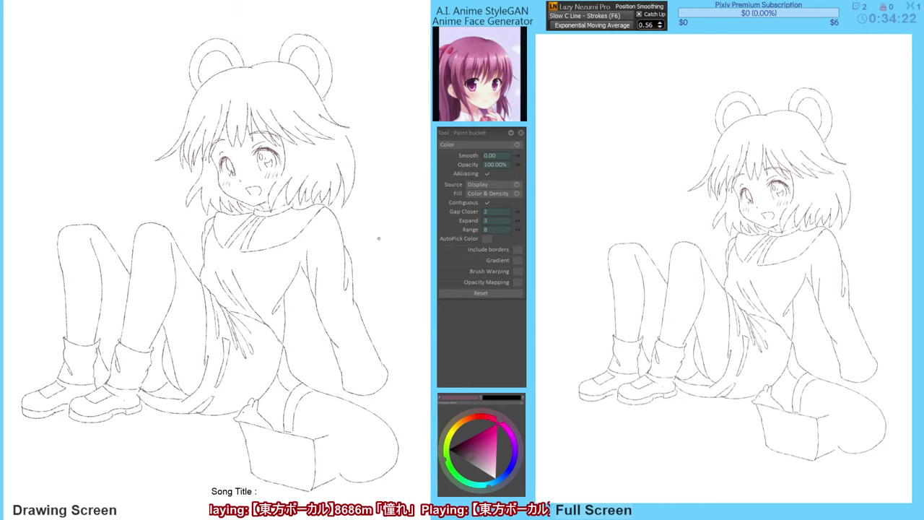
# Switch the stroke smoothing to the Paint-Strokes preset and fill the open areas around and inside the figure with pale cream.
pyautogui.press('F5')
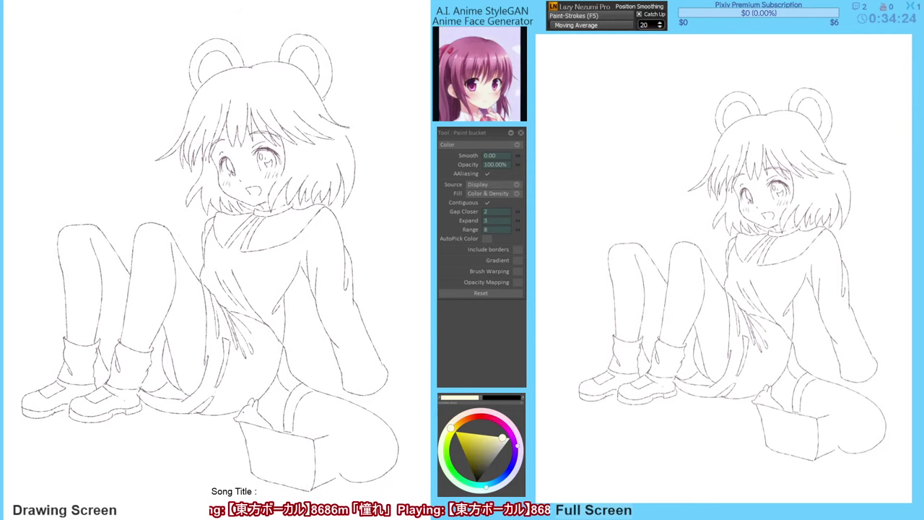
pyautogui.press('b')
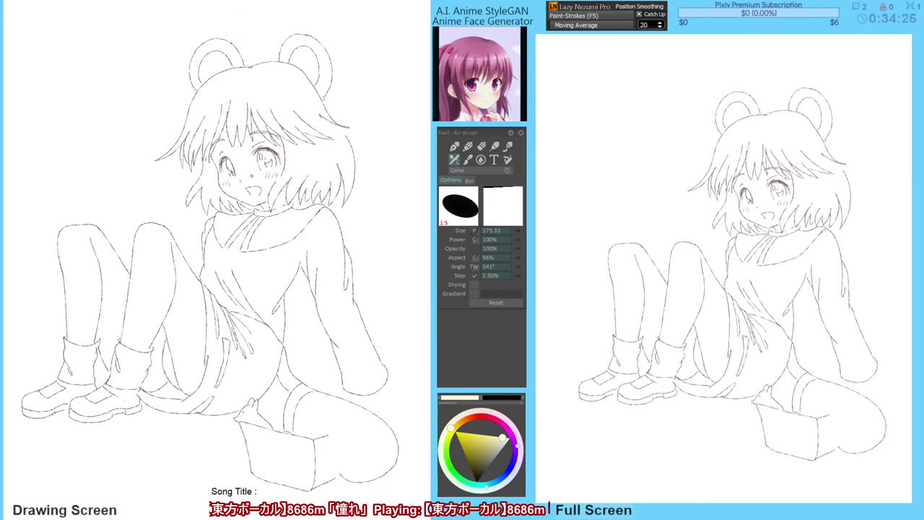
pyautogui.press('g')
pyautogui.click(249, 174)
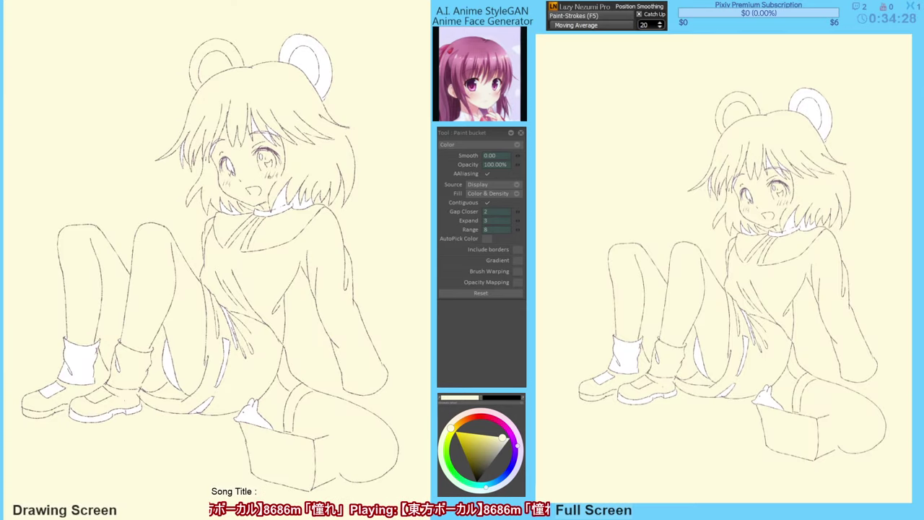
pyautogui.press('b')
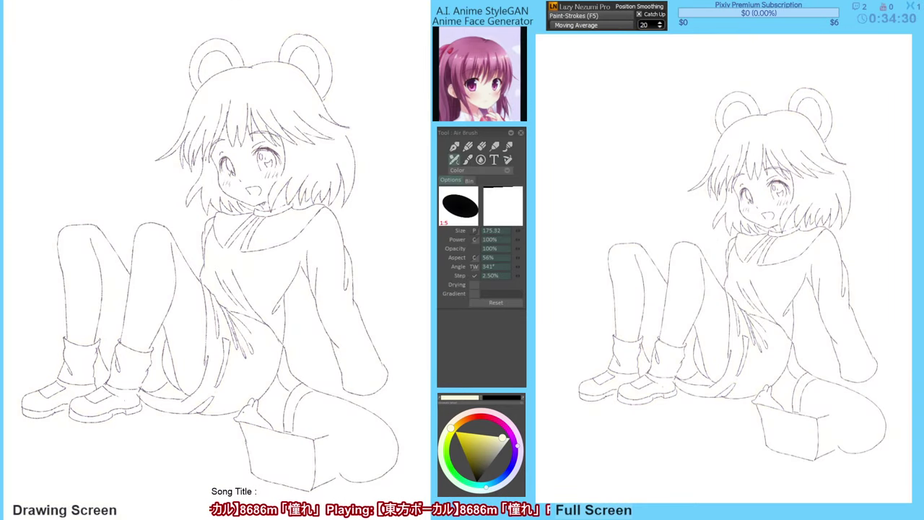
pyautogui.press('g')
pyautogui.click(265, 192)
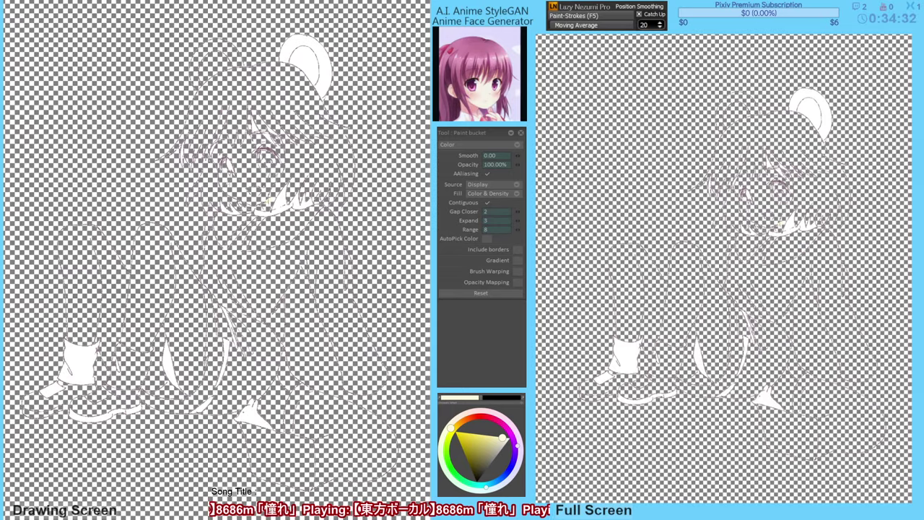
pyautogui.press('b')
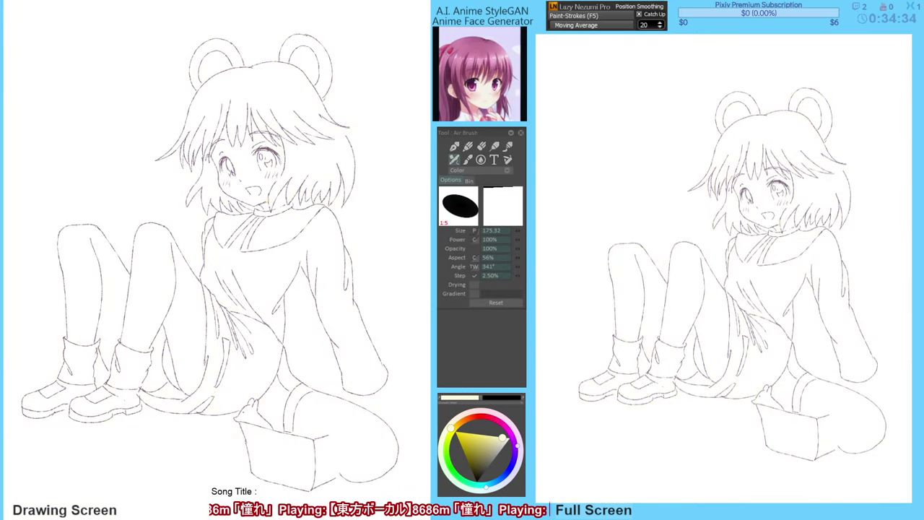
# Fill the girl's face with pale cream, from the forehead below the fringe down to the chin.
pyautogui.press('g')
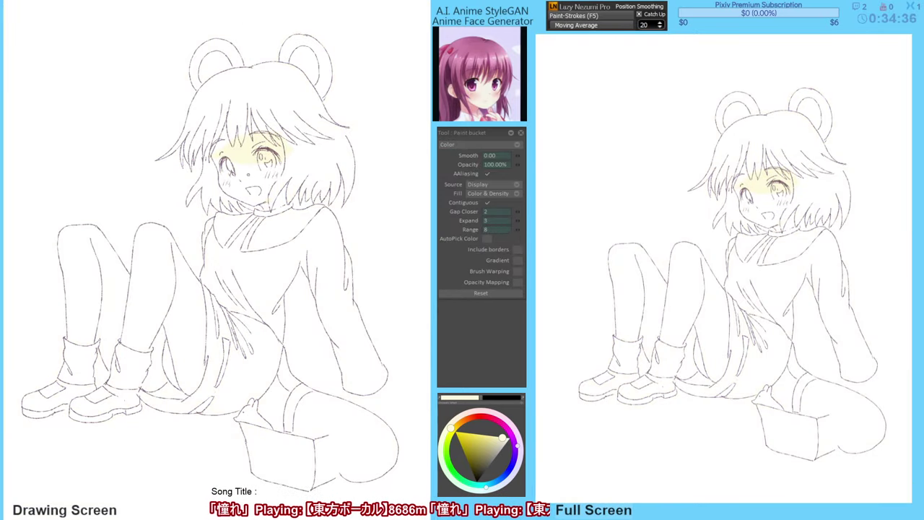
pyautogui.click(244, 178)
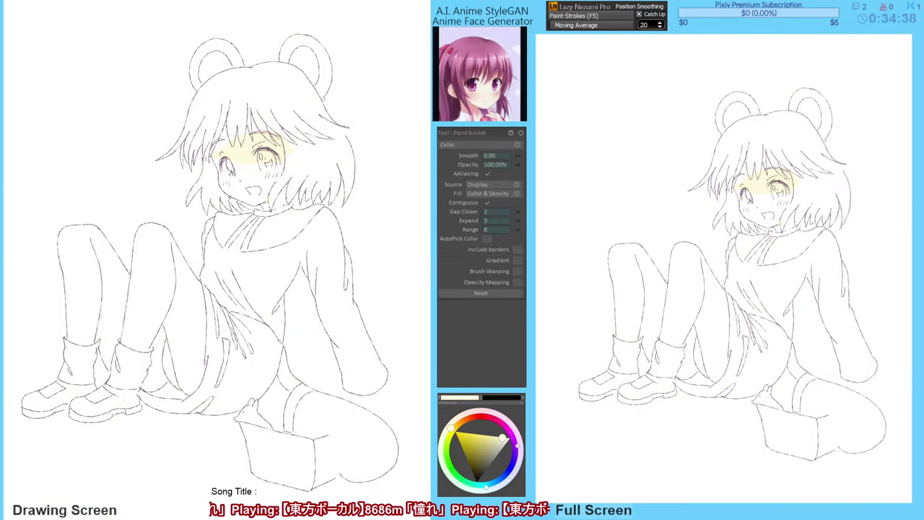
pyautogui.press('b')
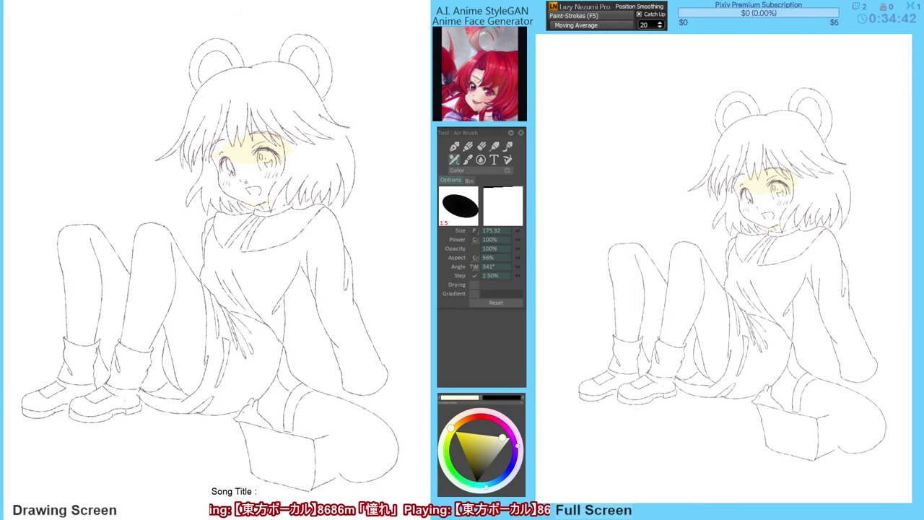
pyautogui.press('f')
pyautogui.click(252, 177)
pyautogui.hotkey('ctrl', 'z')
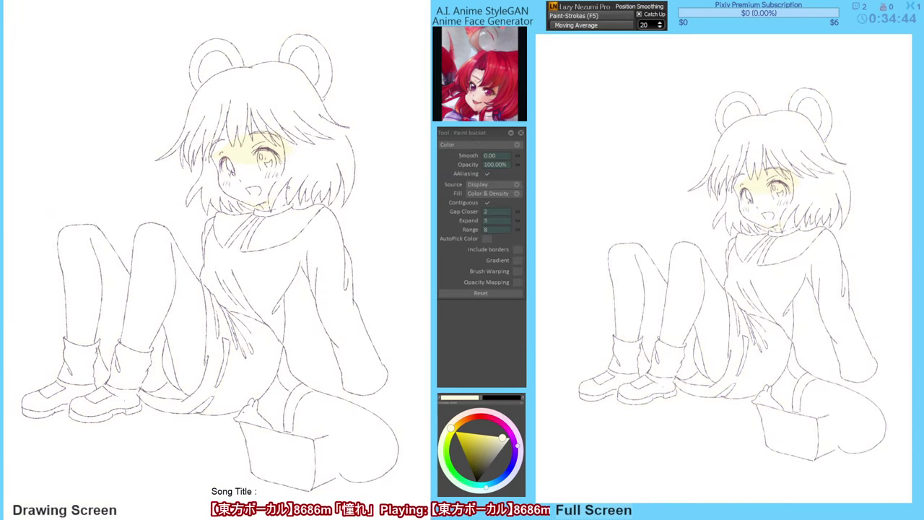
pyautogui.press('b')
pyautogui.press('f')
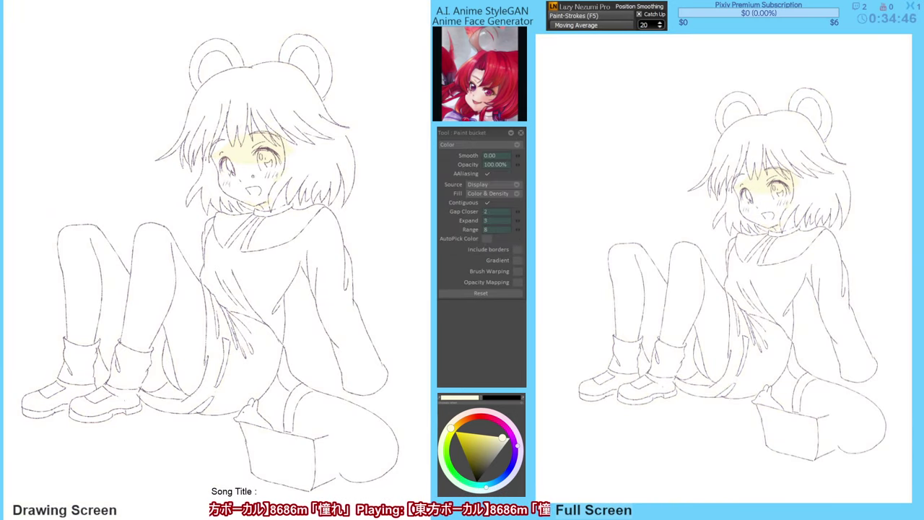
pyautogui.click(254, 202)
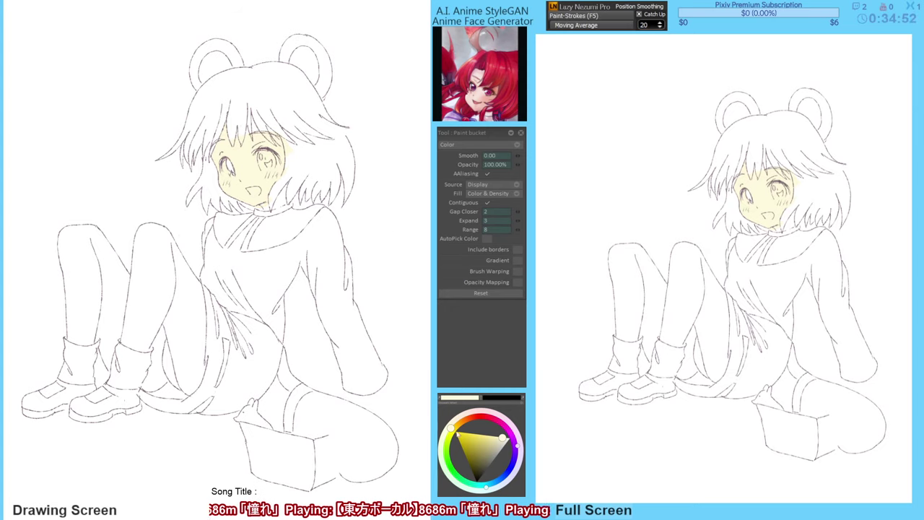
# Choose a muted blue-grey and brush a short stroke along the outer edge of the hair on the side away from the face.
pyautogui.click(491, 451)
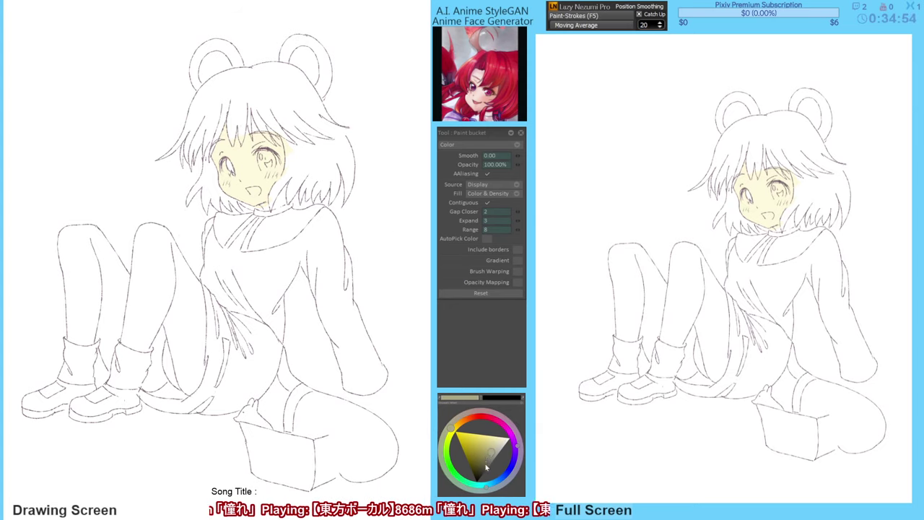
pyautogui.click(510, 471)
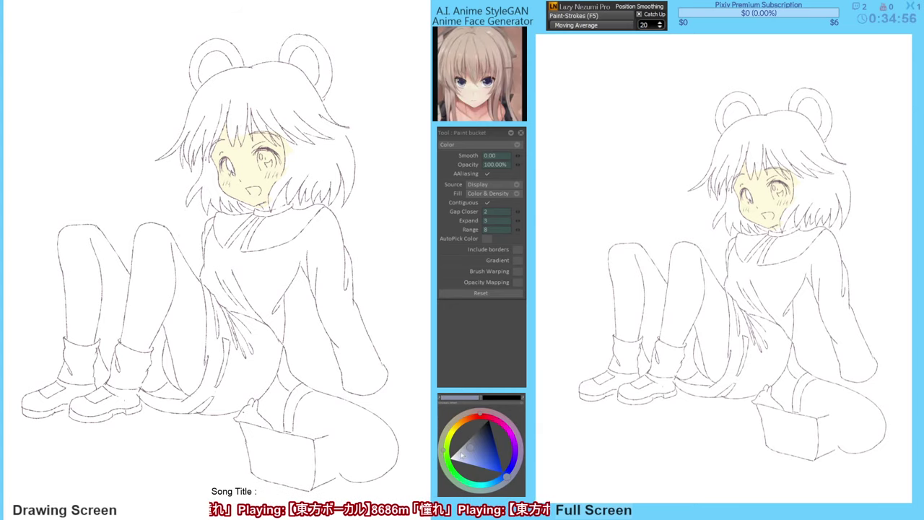
pyautogui.click(464, 454)
pyautogui.press('b')
pyautogui.moveTo(339, 126); pyautogui.dragTo(354, 152)
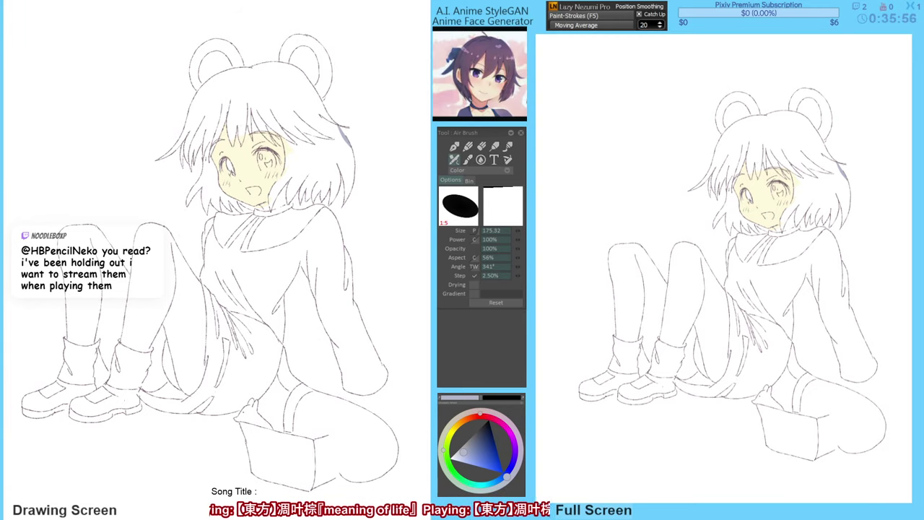
# Sample the pale cream from the face and fill the nearer leg's knee, upper shin and thigh with it.
pyautogui.keyDown('alt'); pyautogui.click(255, 179); pyautogui.keyUp('alt')
pyautogui.press('g')
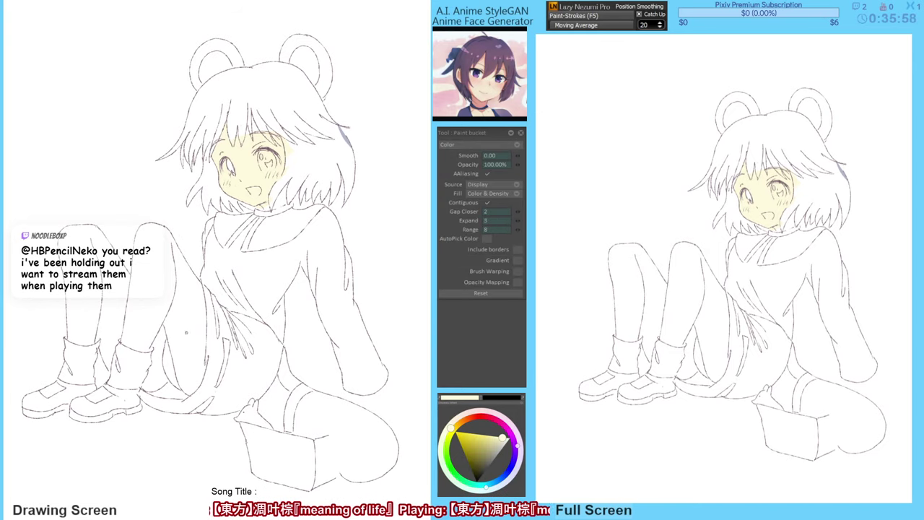
pyautogui.click(180, 342)
pyautogui.hotkey('ctrl', 'z')
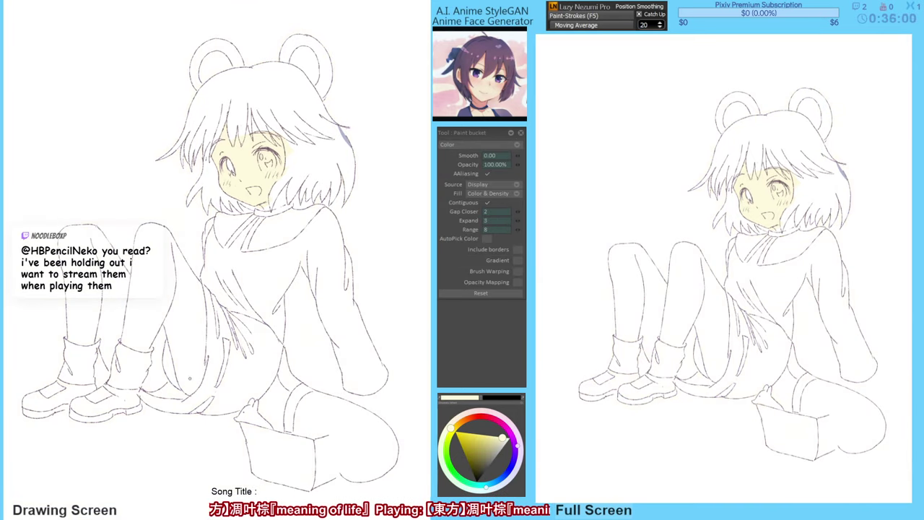
pyautogui.press('b')
pyautogui.press('g')
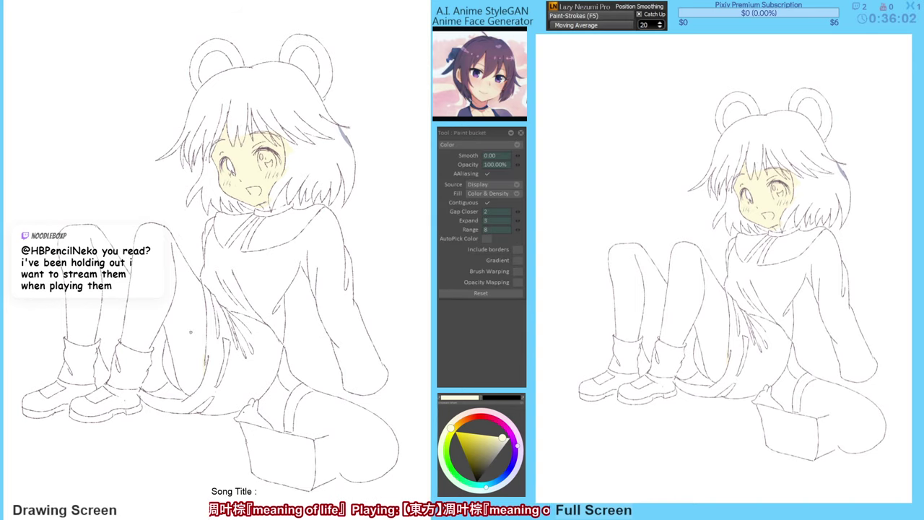
pyautogui.click(131, 335)
pyautogui.hotkey('ctrl', 'z')
pyautogui.press('b')
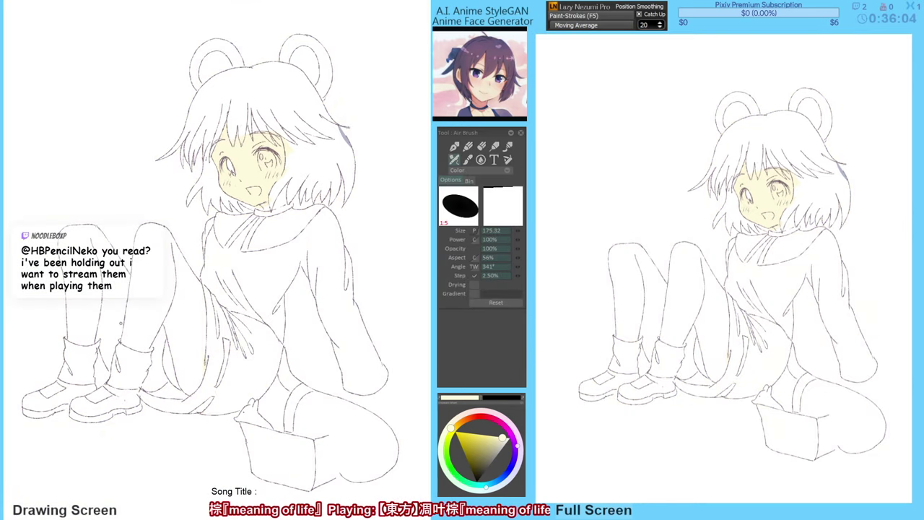
pyautogui.press('g')
pyautogui.click(148, 303)
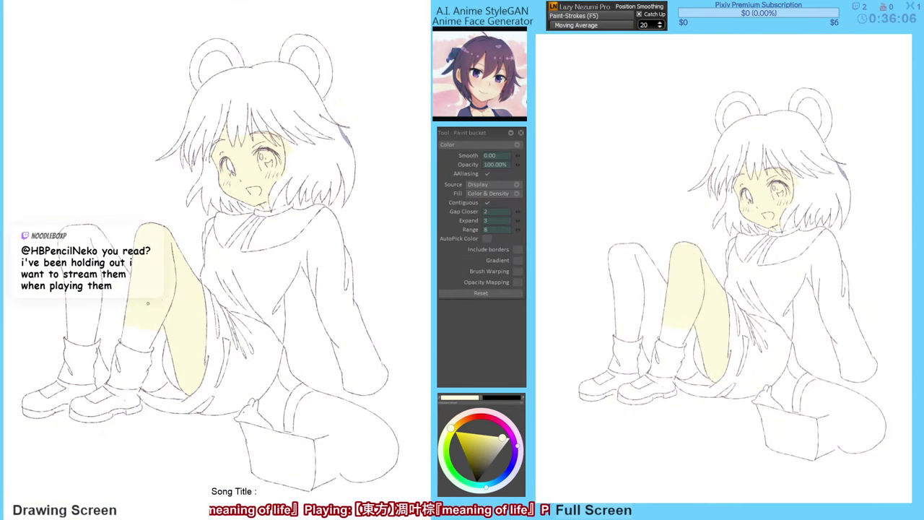
# Fill the farther leg with the same pale cream down to its sock.
pyautogui.press('b')
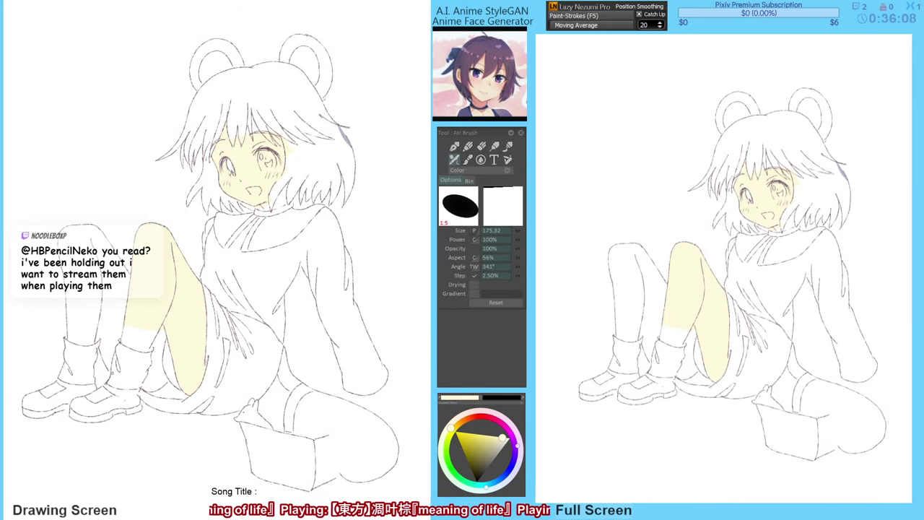
pyautogui.press('g')
pyautogui.click(91, 318)
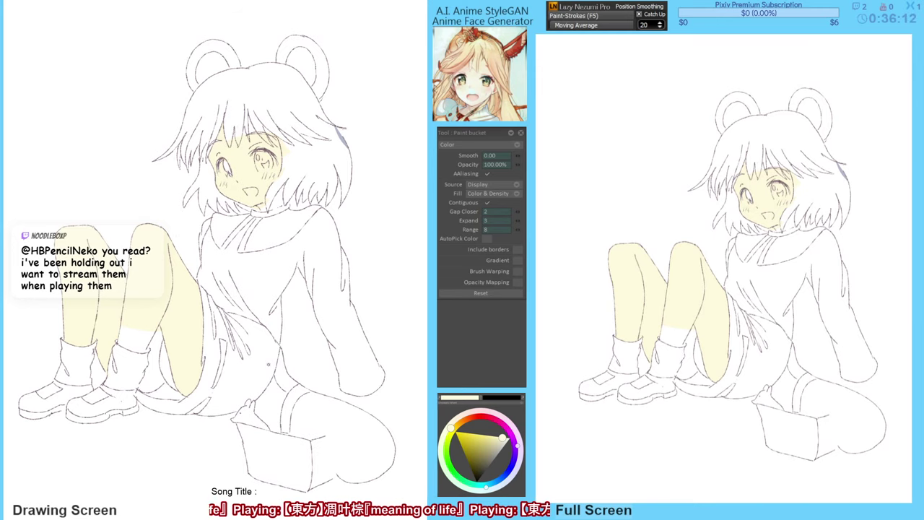
# Choose a neutral grey and fill the hair with it, including the fringe strands over the forehead.
pyautogui.moveTo(268, 361); pyautogui.dragTo(273, 332)
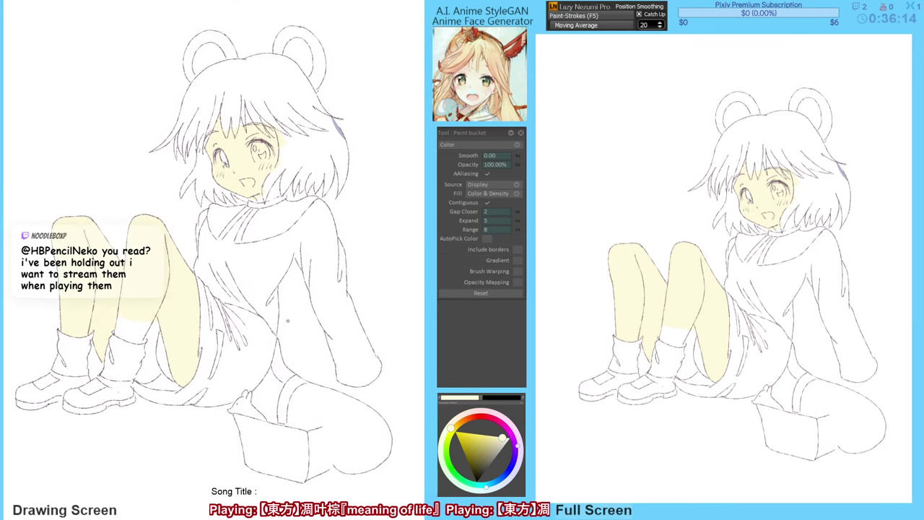
pyautogui.moveTo(274, 218); pyautogui.dragTo(278, 231)
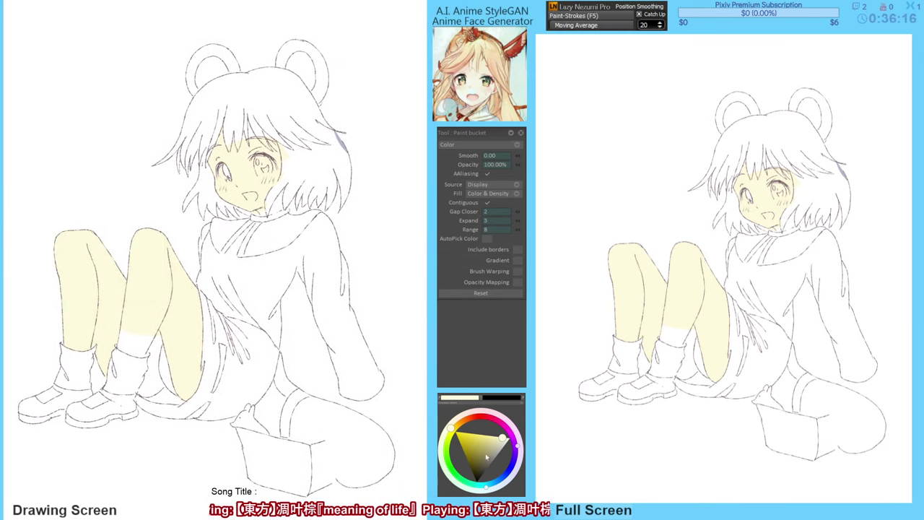
pyautogui.moveTo(486, 457); pyautogui.dragTo(498, 449)
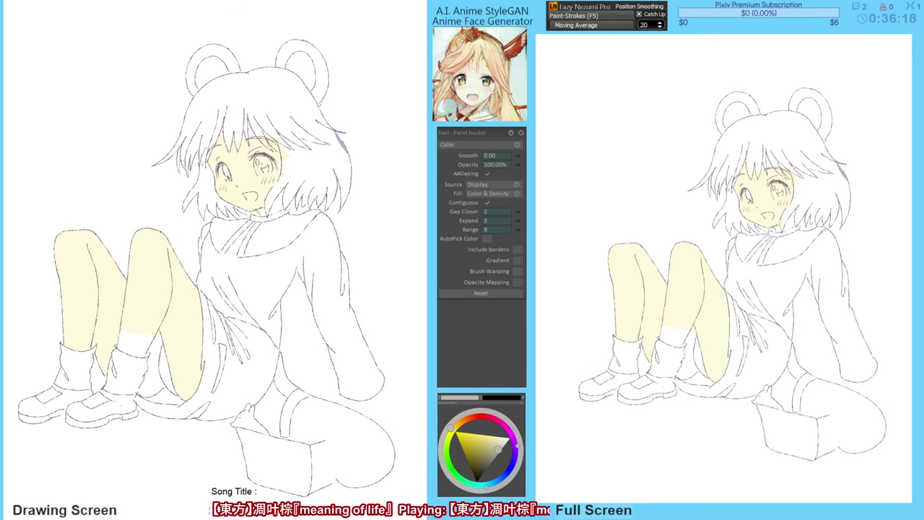
pyautogui.click(287, 99)
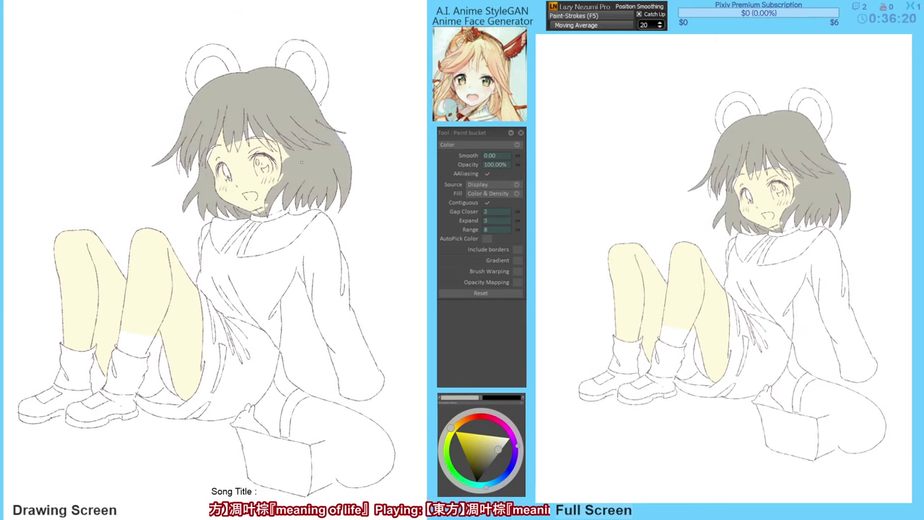
pyautogui.click(256, 128)
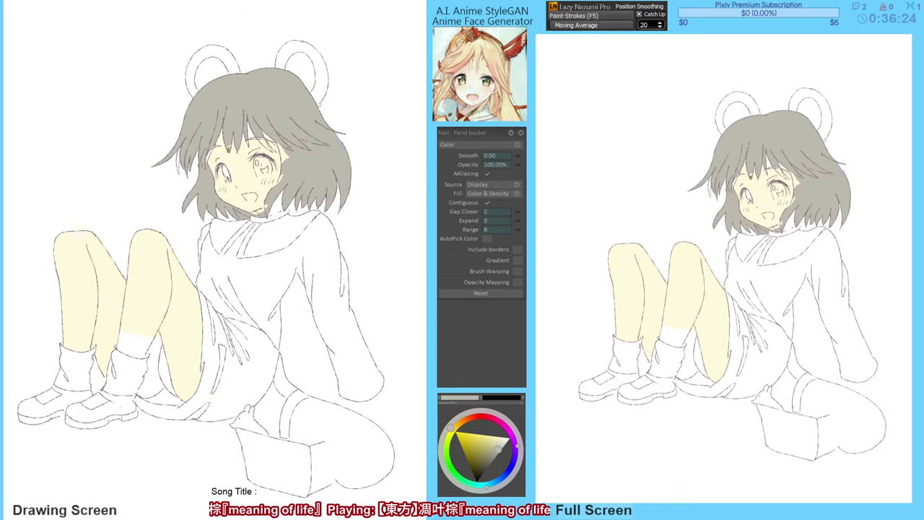
# Touch up the fringe and forehead with the sampled skin cream and hair grey.
pyautogui.press('v')
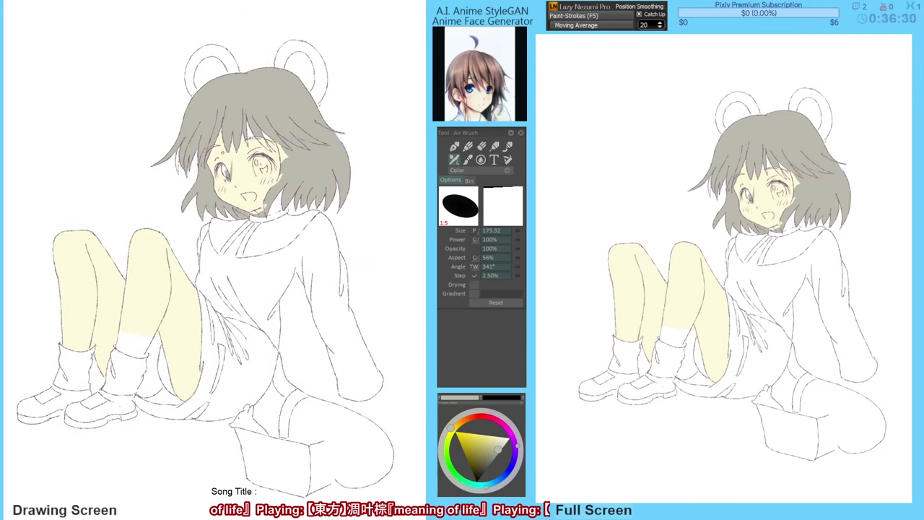
pyautogui.keyDown('alt'); pyautogui.click(233, 162); pyautogui.keyUp('alt')
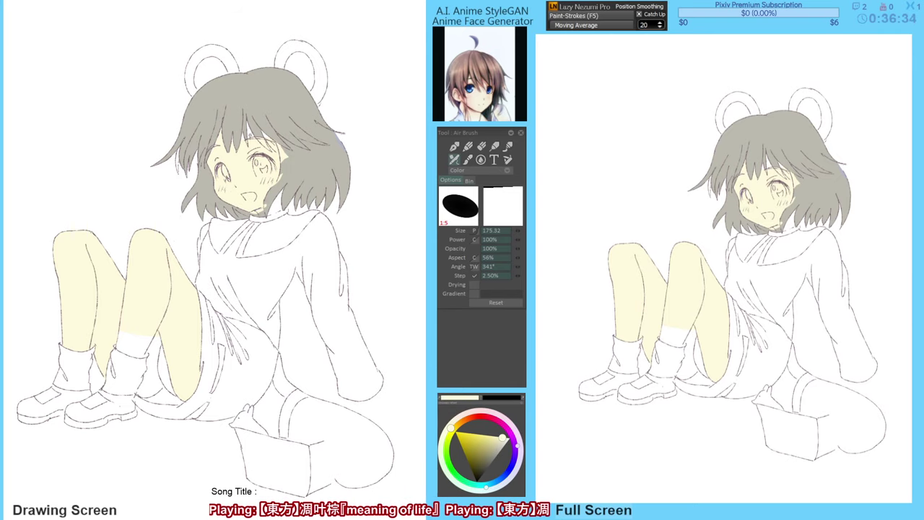
pyautogui.press('g')
pyautogui.press('b')
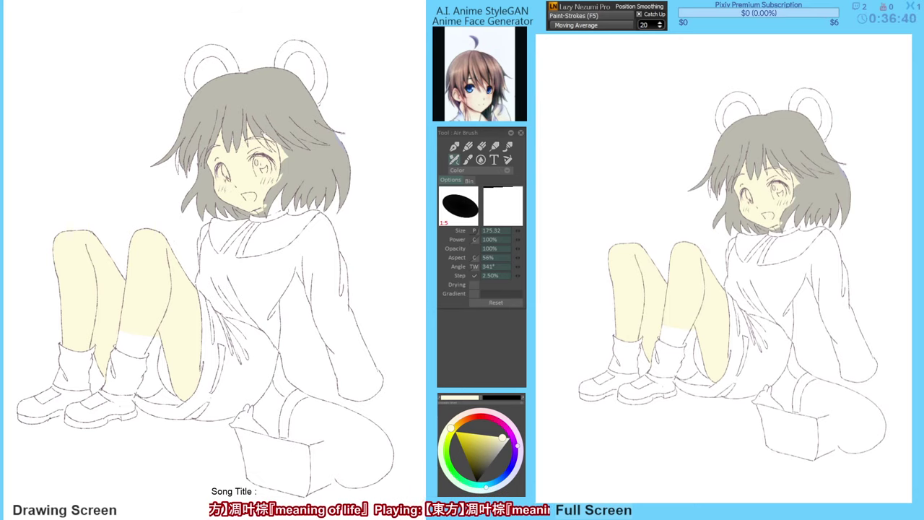
pyautogui.keyDown('alt'); pyautogui.click(264, 134); pyautogui.keyUp('alt')
pyautogui.press('f')
pyautogui.click(264, 144)
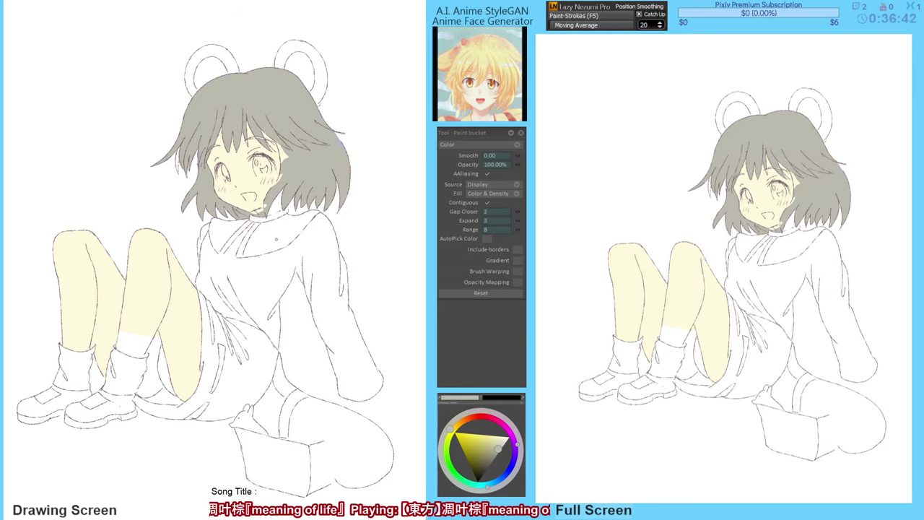
# Choose a slightly darker grey and brush a short stroke across the top of the sleeve near the armpit.
pyautogui.moveTo(286, 277); pyautogui.dragTo(285, 270)
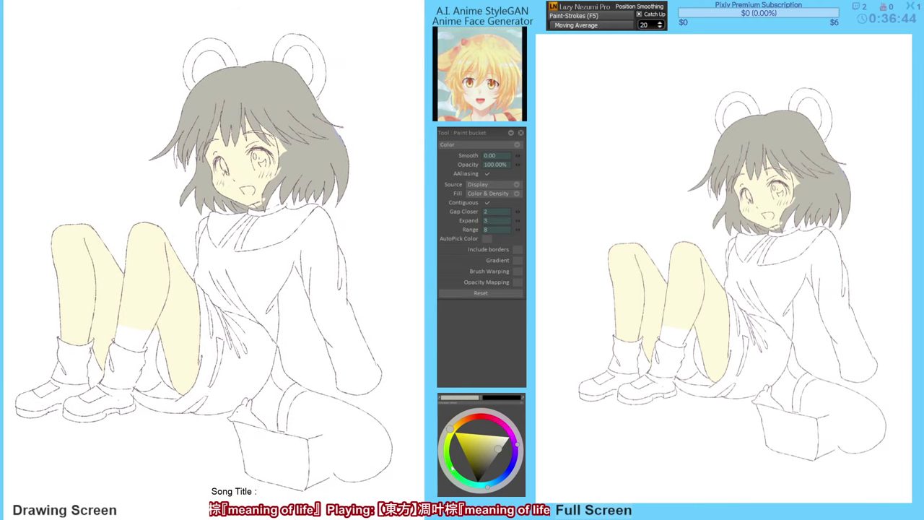
pyautogui.moveTo(493, 456)
pyautogui.mouseDown()
pyautogui.moveTo(500, 448)
pyautogui.moveTo(495, 456)
pyautogui.mouseUp()
pyautogui.press('b')
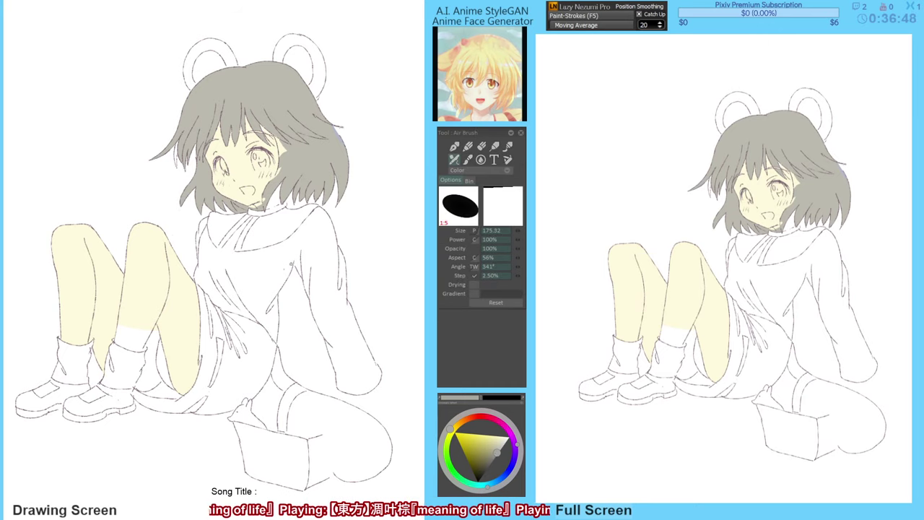
pyautogui.moveTo(285, 268); pyautogui.dragTo(318, 257)
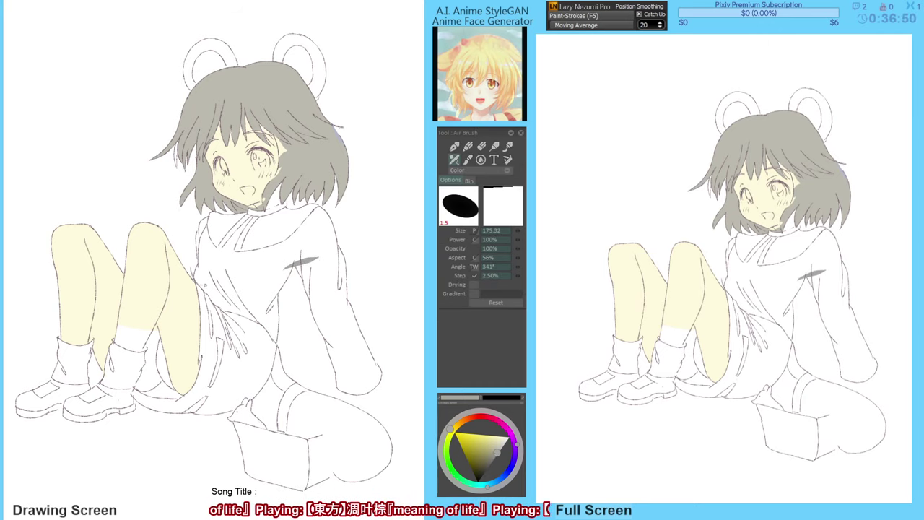
pyautogui.press('g')
pyautogui.click(257, 276)
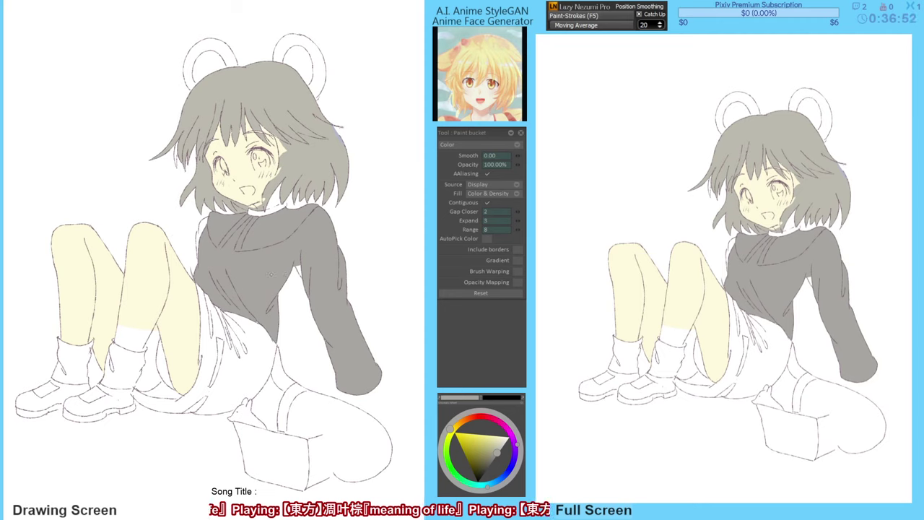
pyautogui.hotkey('ctrl', 'z')
pyautogui.press('b')
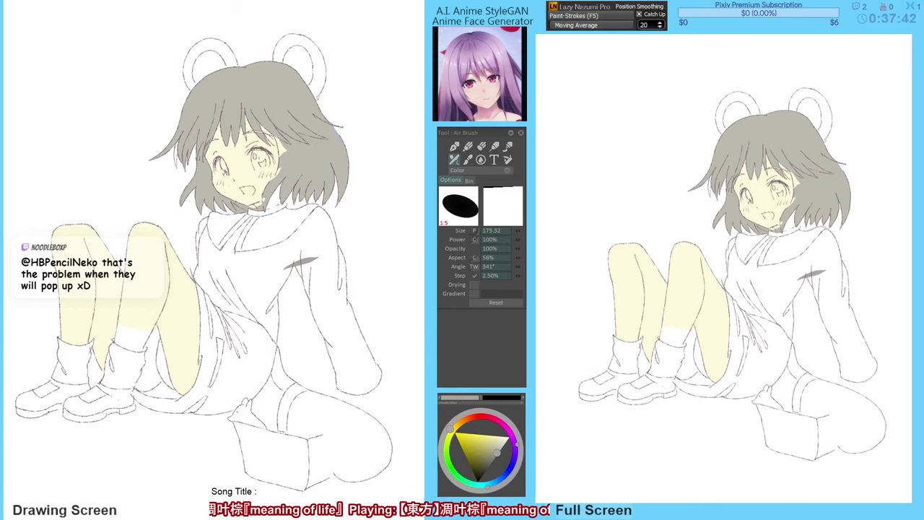
# Fill the bodice and the long sleeve with the darker grey, leaving the area inside the neckline unfilled.
pyautogui.click(250, 265)
pyautogui.hotkey('ctrl', 'z')
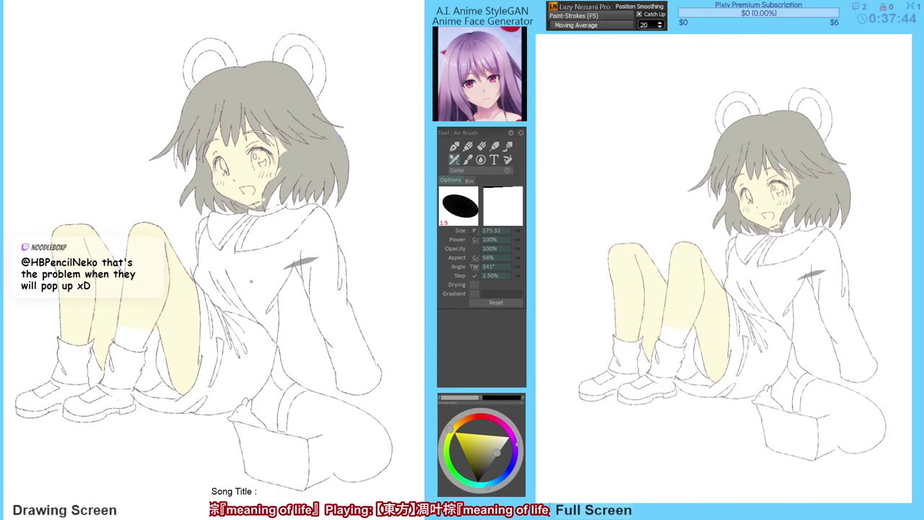
pyautogui.press('g')
pyautogui.click(251, 280)
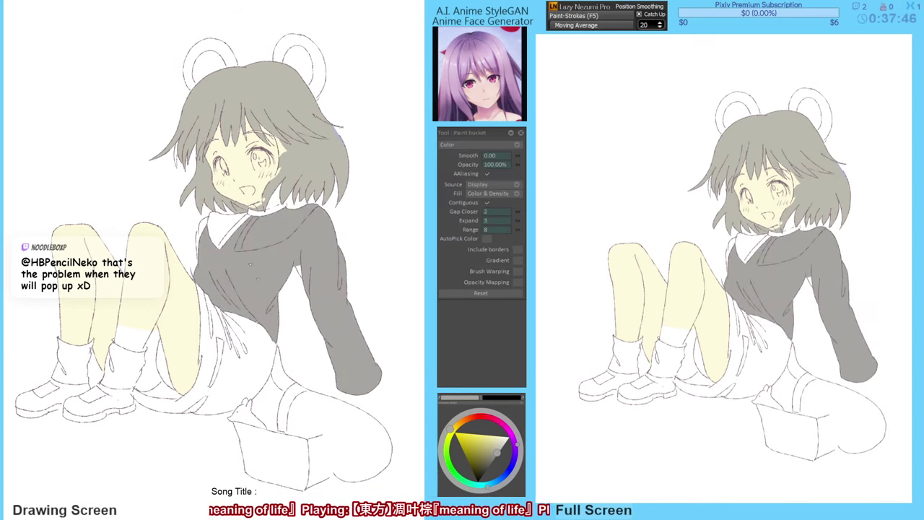
# Undo the last grey fill and refill the bodice and long sleeve, leaving the wide collar white.
pyautogui.hotkey('ctrl', 'z')
pyautogui.press('b')
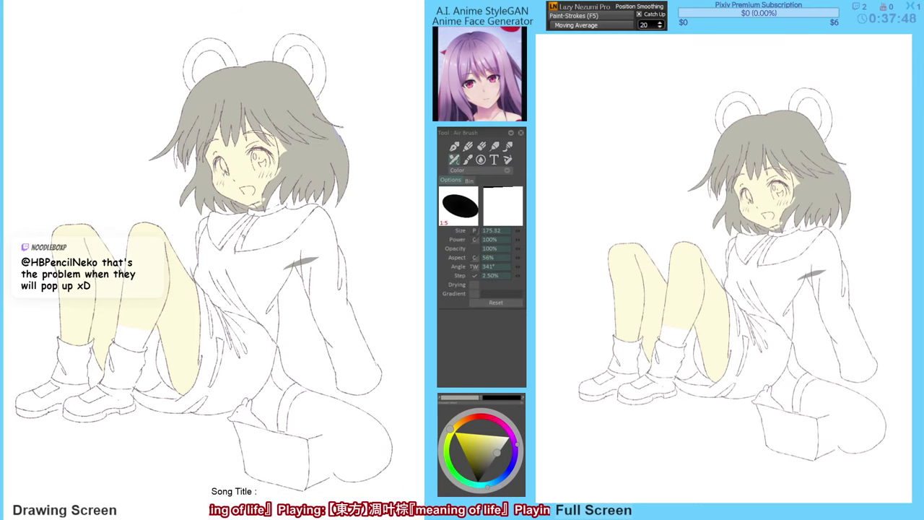
pyautogui.press('g')
pyautogui.click(247, 286)
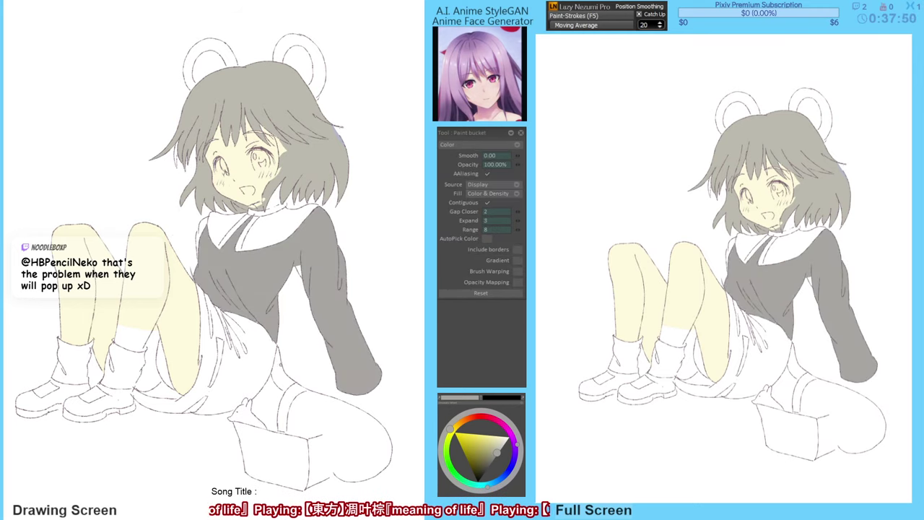
# Choose a lighter neutral grey and refill the bodice and the long sleeve with it.
pyautogui.click(501, 448)
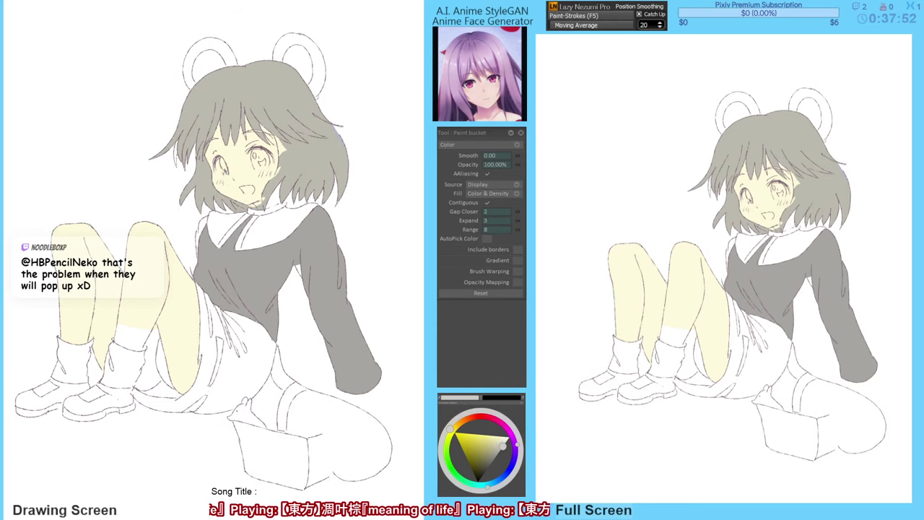
pyautogui.click(332, 296)
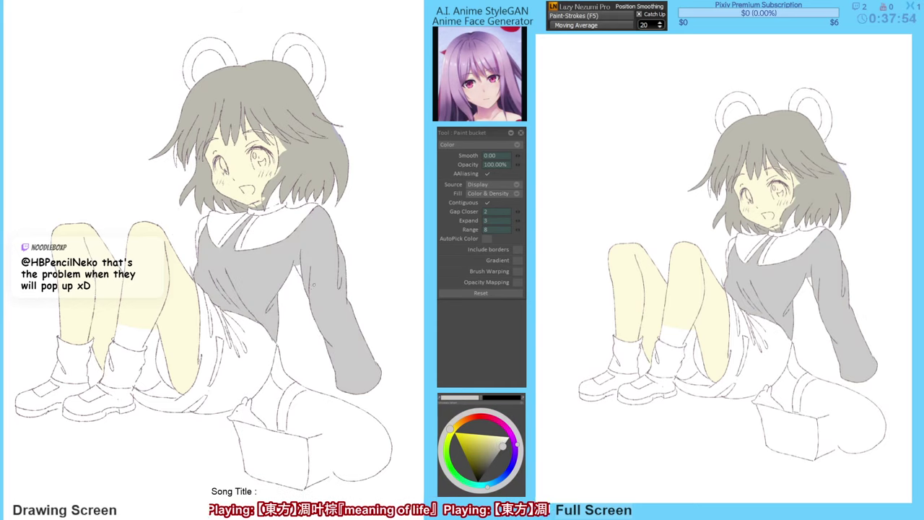
pyautogui.press('b')
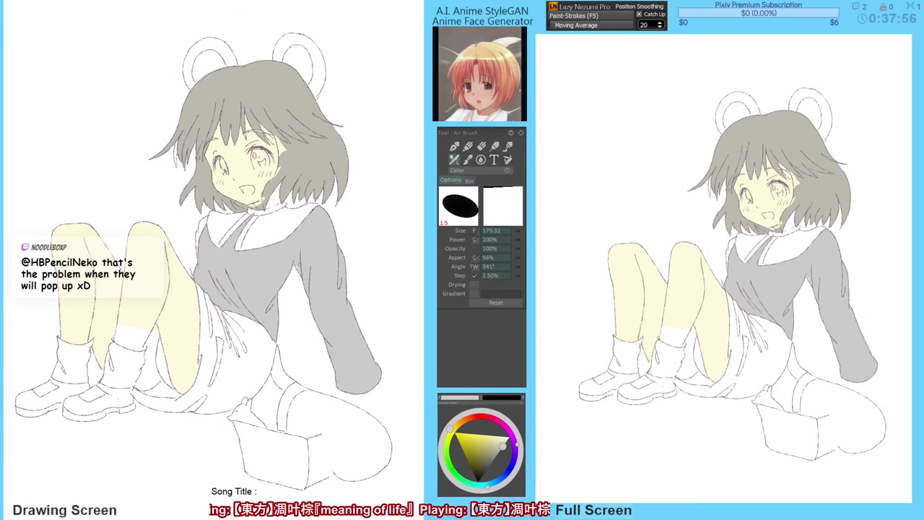
pyautogui.moveTo(324, 321); pyautogui.dragTo(326, 320)
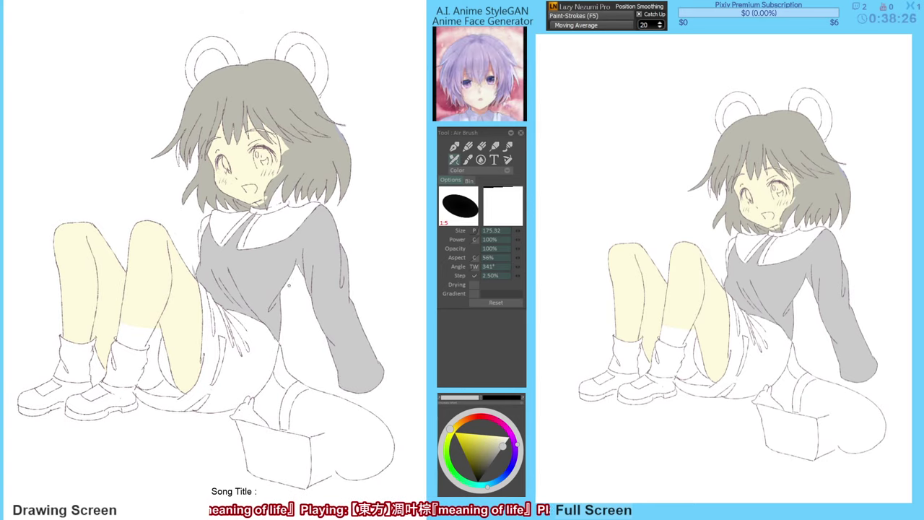
# Shift the sampled grey to a muted reddish brown and fill the bodice and long sleeve with it.
pyautogui.keyDown('alt'); pyautogui.click(270, 274); pyautogui.keyUp('alt')
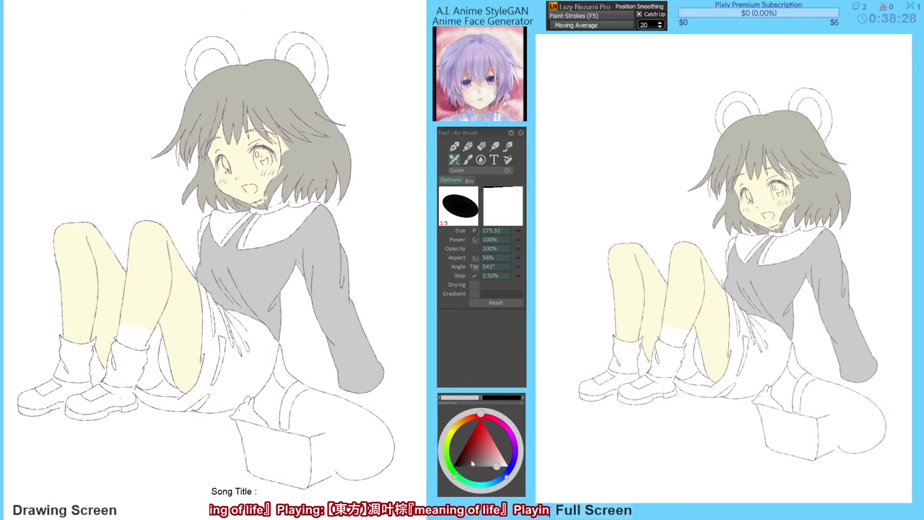
pyautogui.moveTo(481, 414); pyautogui.dragTo(470, 415)
pyautogui.click(486, 456)
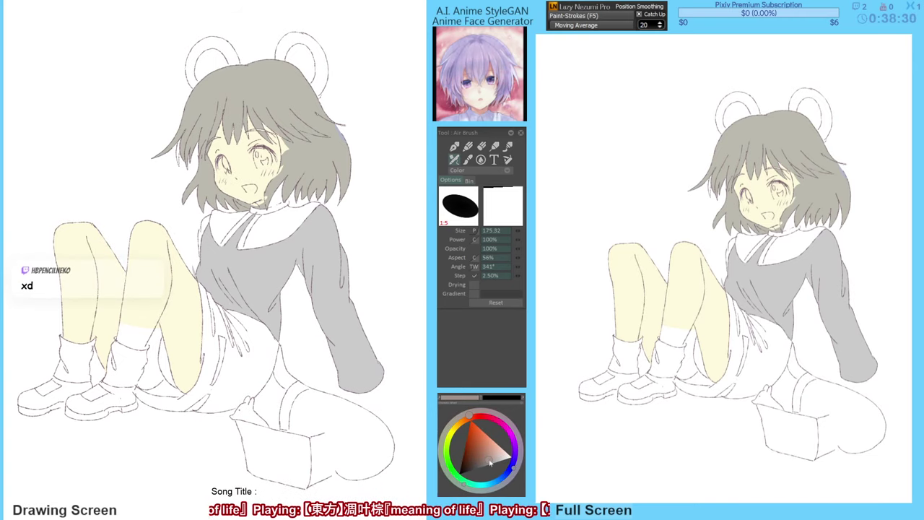
pyautogui.press('g')
pyautogui.click(276, 264)
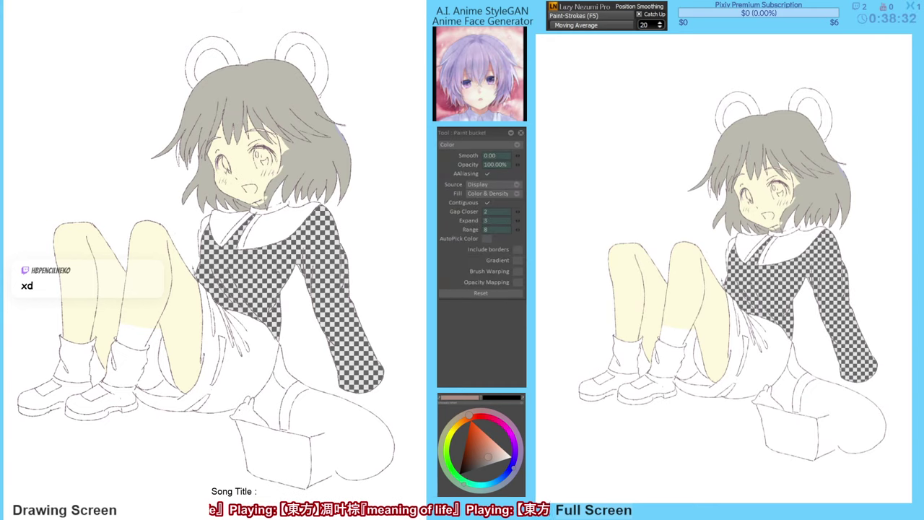
pyautogui.hotkey('ctrl', 'z')
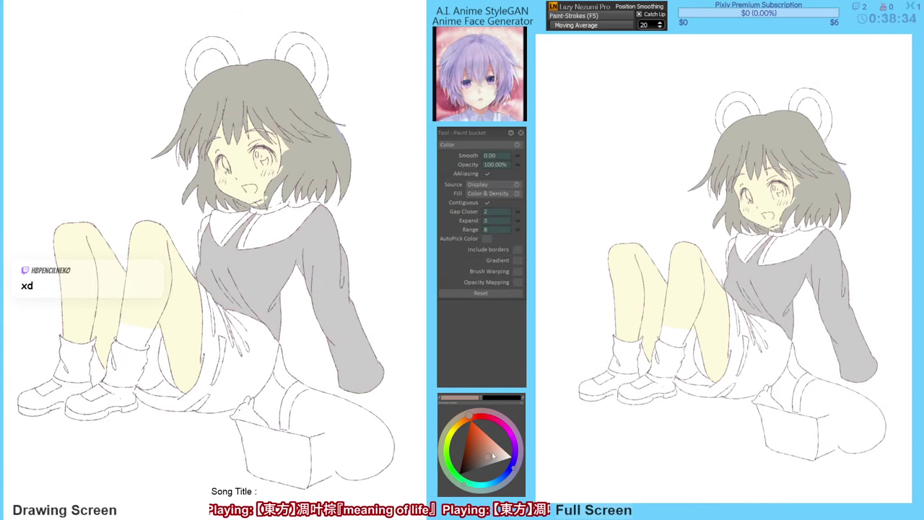
pyautogui.click(486, 460)
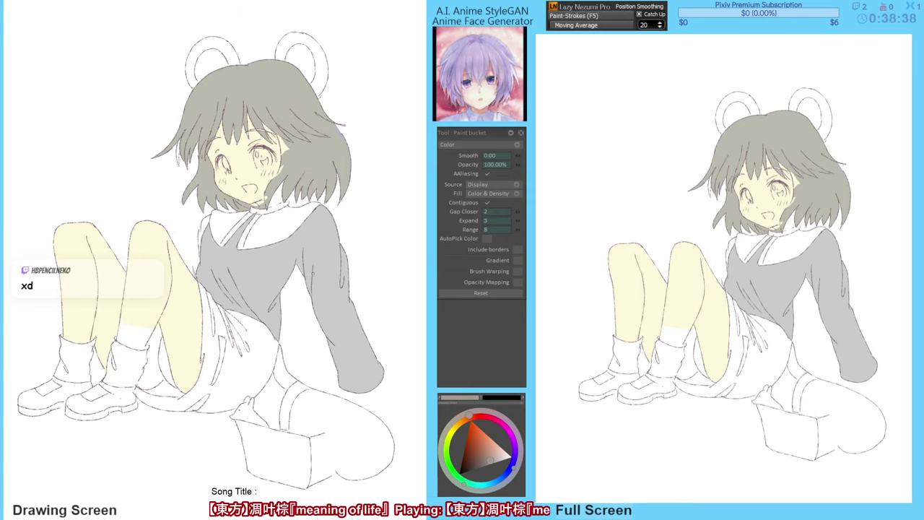
pyautogui.click(265, 329)
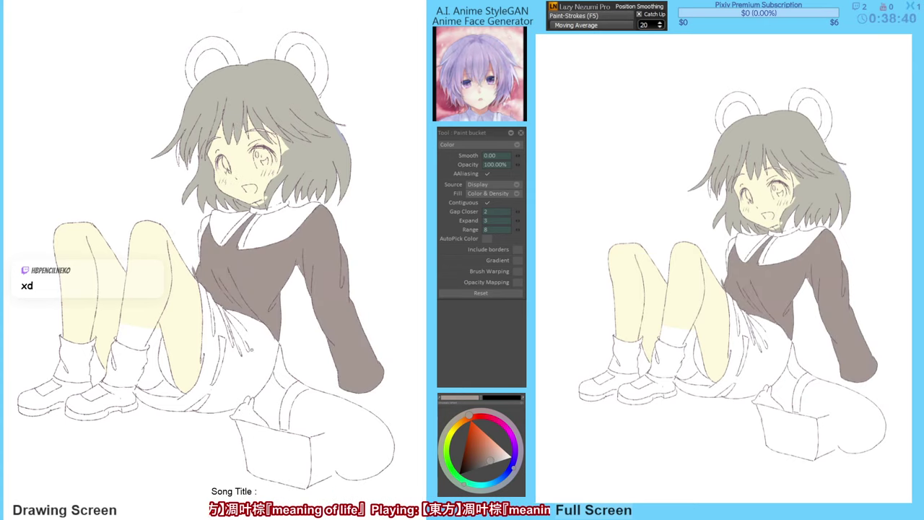
# Brush a brown line down the skirt's front edge to close its gap, and fill the skirt with the same brown.
pyautogui.click(229, 395)
pyautogui.hotkey('ctrl', 'z')
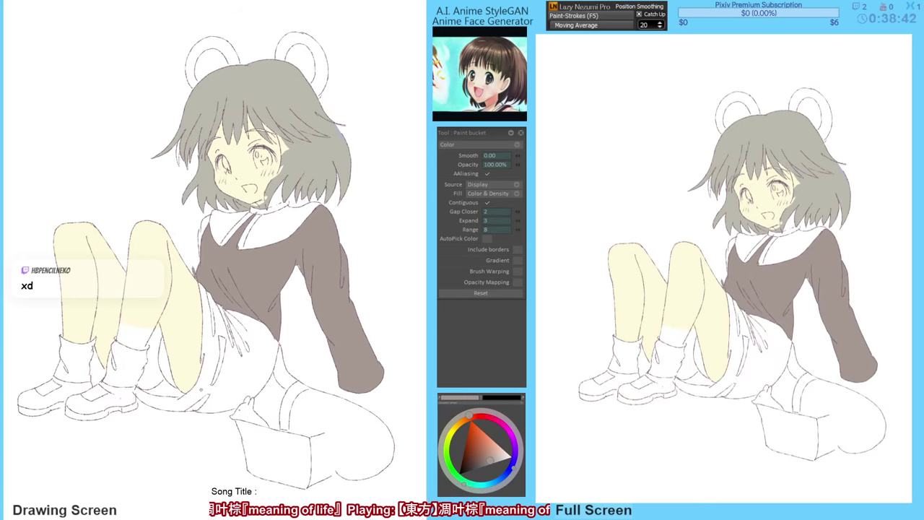
pyautogui.press('b')
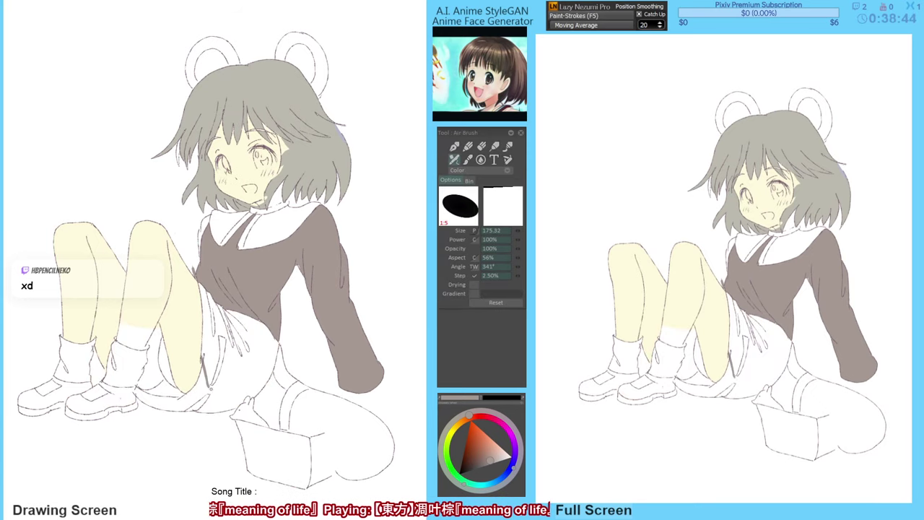
pyautogui.moveTo(206, 357); pyautogui.dragTo(212, 412)
pyautogui.press('g')
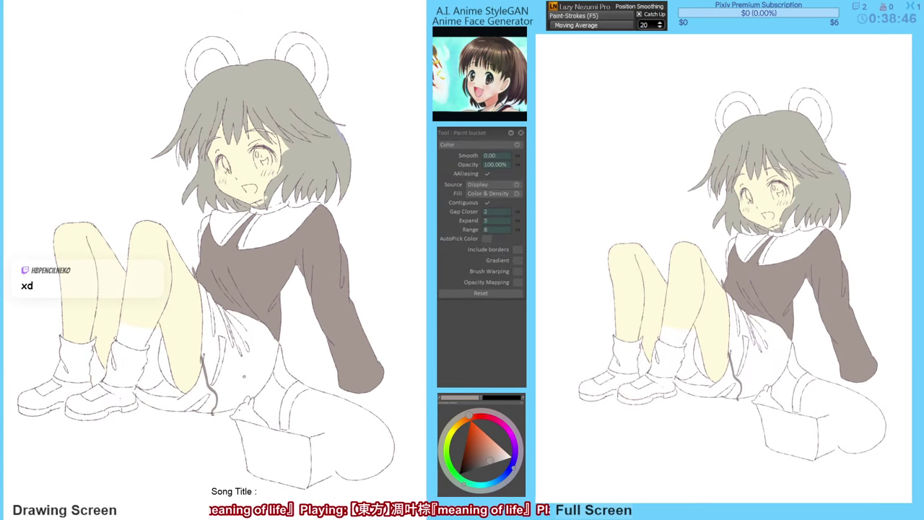
pyautogui.click(252, 369)
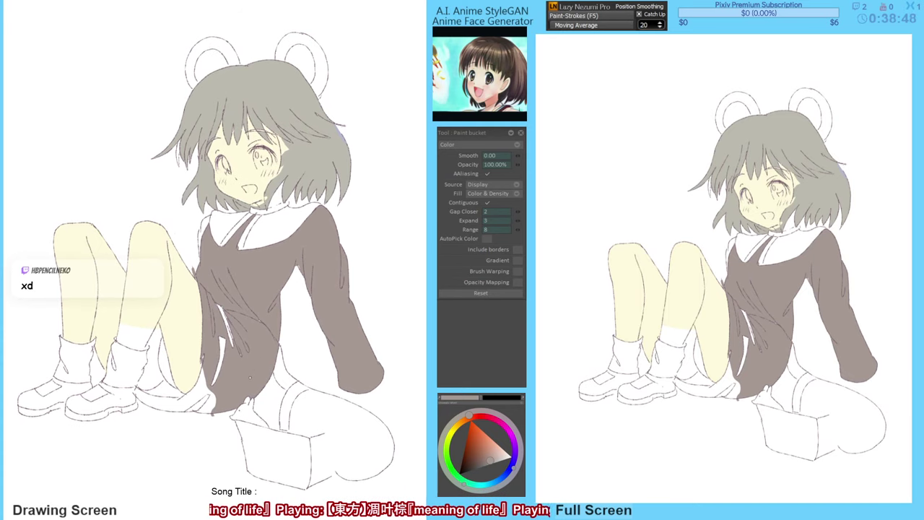
pyautogui.moveTo(249, 379); pyautogui.dragTo(244, 402)
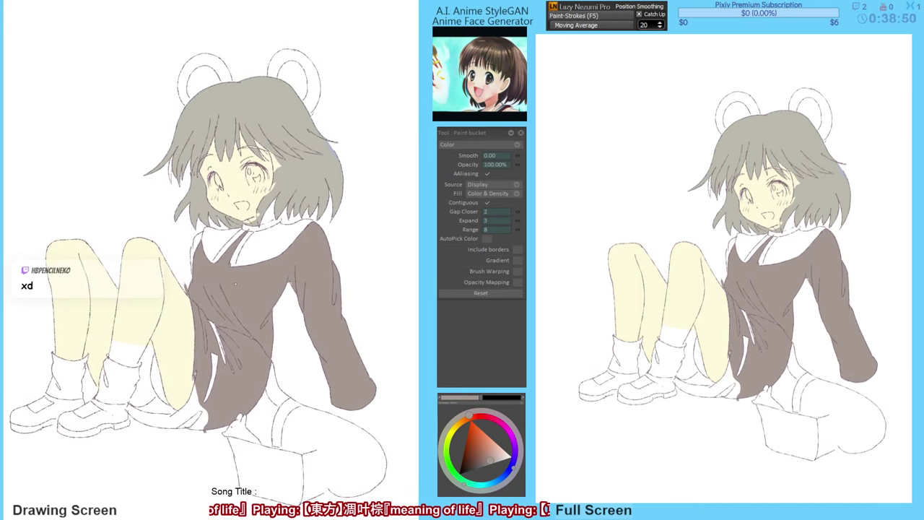
# Choose a pinkish red, brush along the lower edge of the larger eye's iris and fill that iris.
pyautogui.click(481, 414)
pyautogui.moveTo(471, 437); pyautogui.dragTo(494, 448)
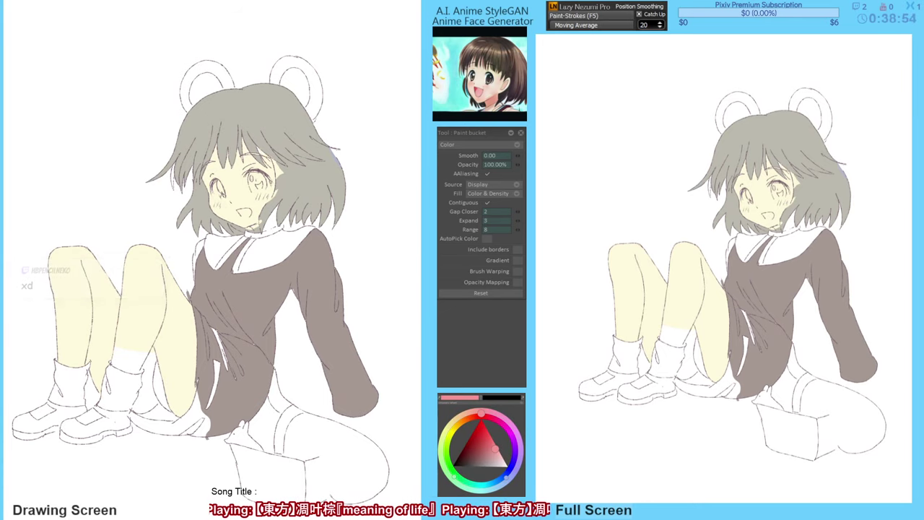
pyautogui.press('b')
pyautogui.moveTo(252, 192); pyautogui.dragTo(265, 190)
pyautogui.hotkey('ctrl', 'z')
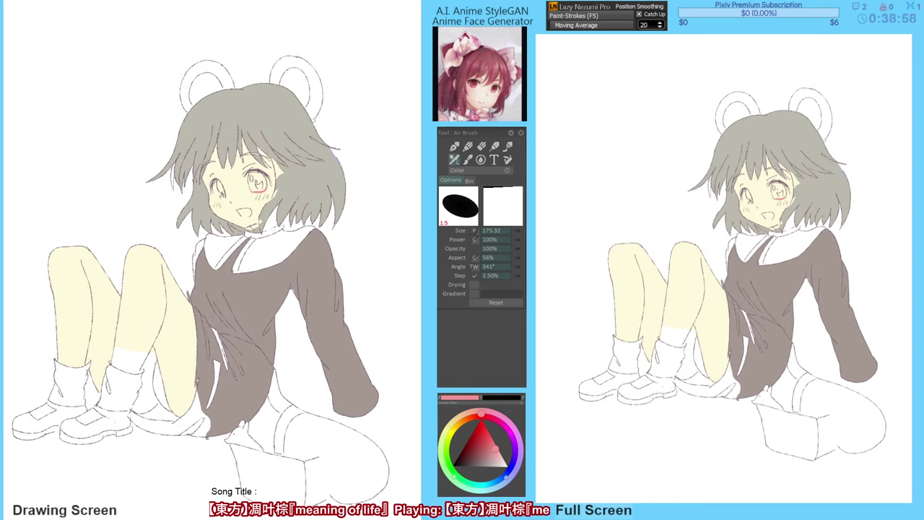
pyautogui.press('g')
pyautogui.click(254, 180)
pyautogui.click(260, 184)
# Brush the lower edge of the smaller eye's iris in the same pinkish red and fill that iris.
pyautogui.press('b')
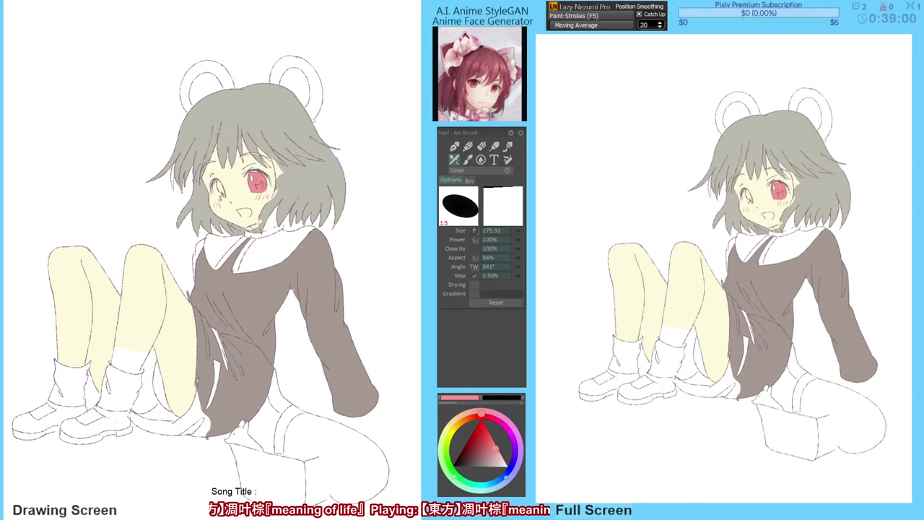
pyautogui.moveTo(219, 198); pyautogui.dragTo(225, 198)
pyautogui.press('g')
pyautogui.click(221, 190)
pyautogui.click(221, 186)
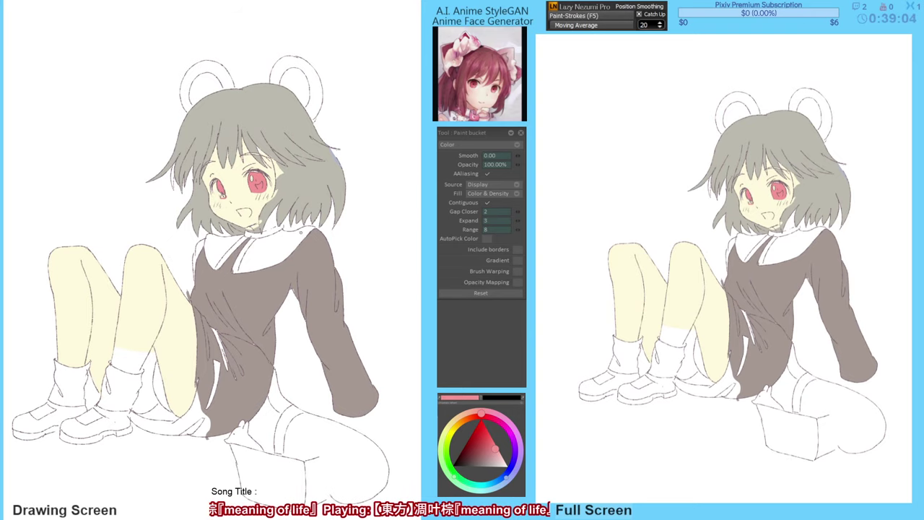
# Choose a darker, duller red and refill both irises with it.
pyautogui.click(488, 453)
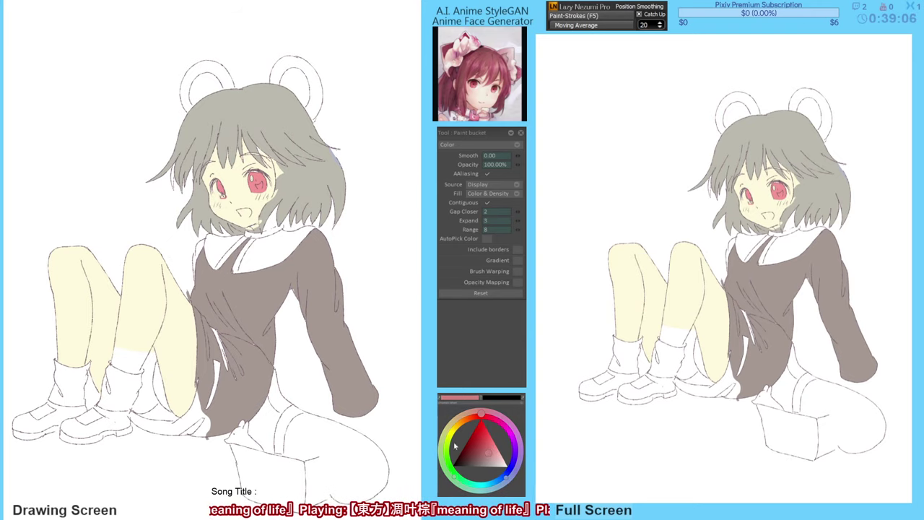
pyautogui.click(257, 185)
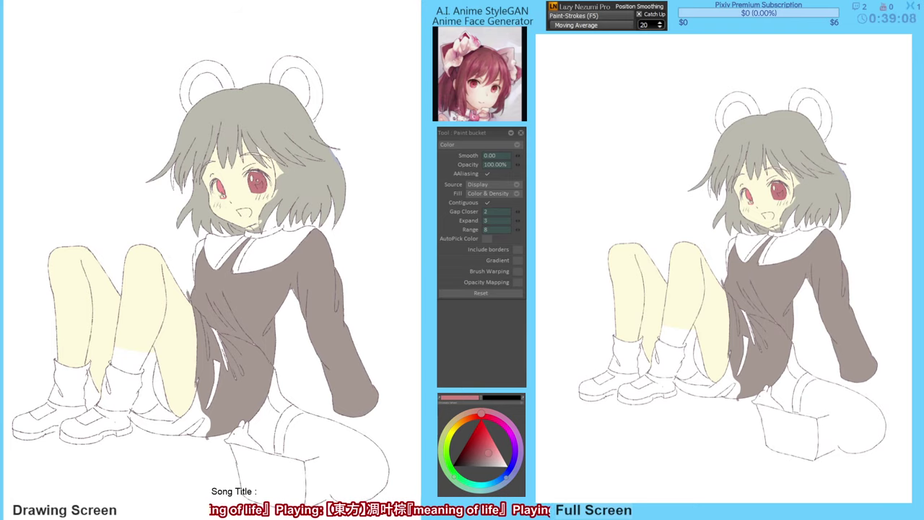
pyautogui.click(220, 189)
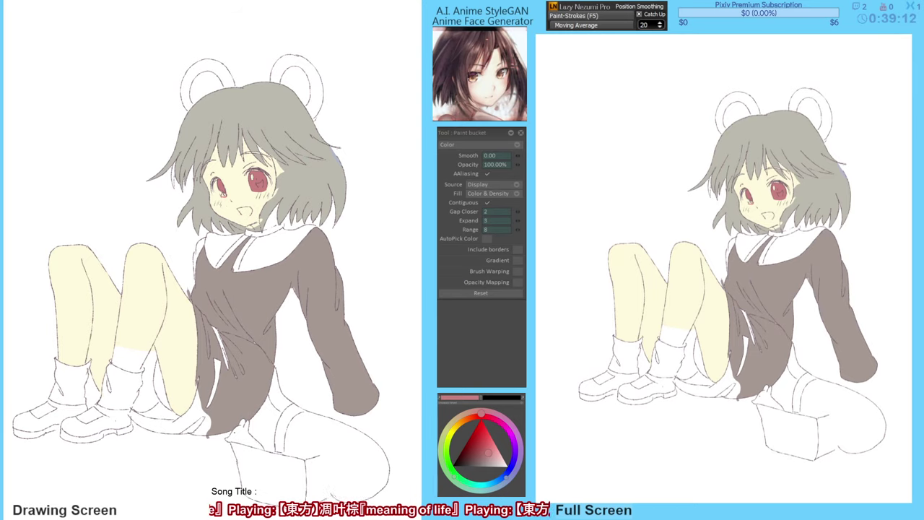
# Choose a light salmon pink and fill the inside of the open mouth with it.
pyautogui.press('b')
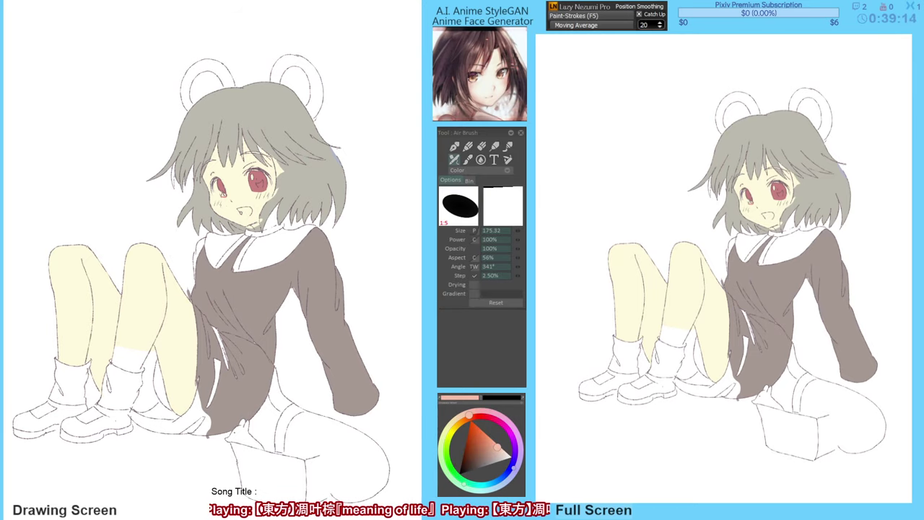
pyautogui.moveTo(241, 213); pyautogui.dragTo(250, 212)
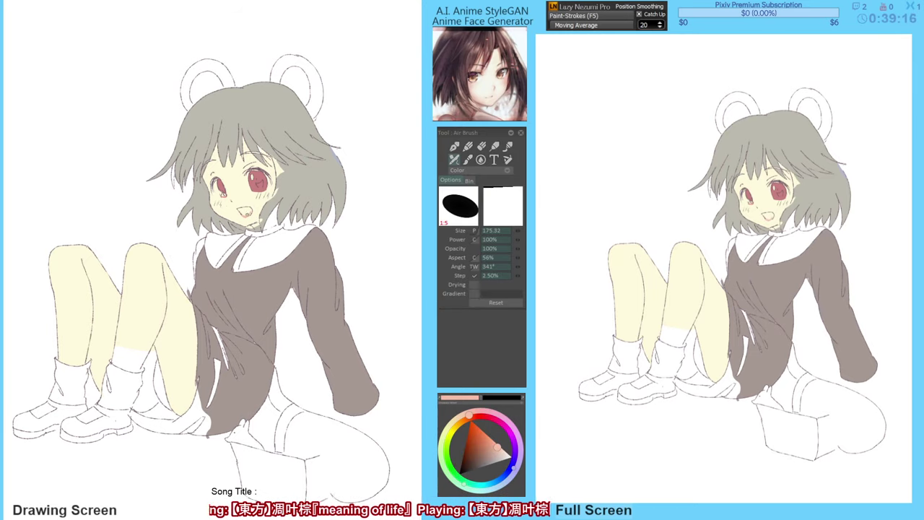
pyautogui.hotkey('ctrl', 'z')
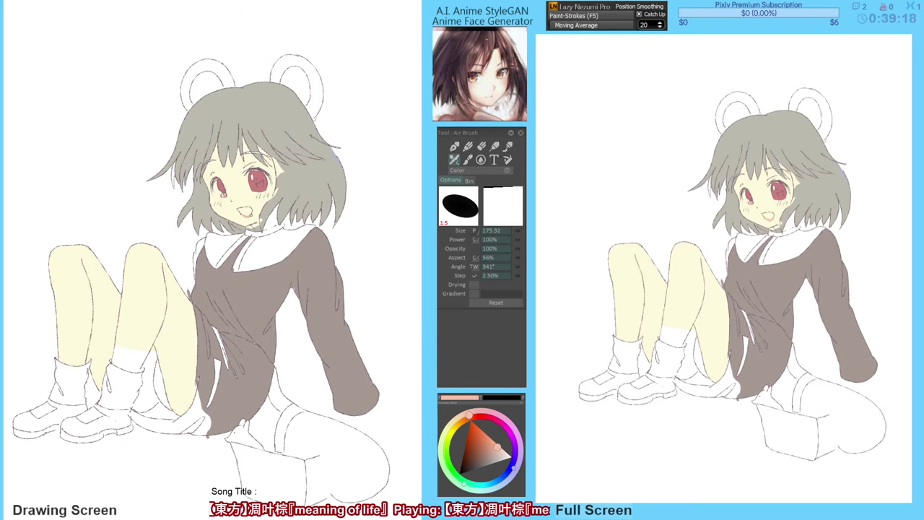
pyautogui.press('g')
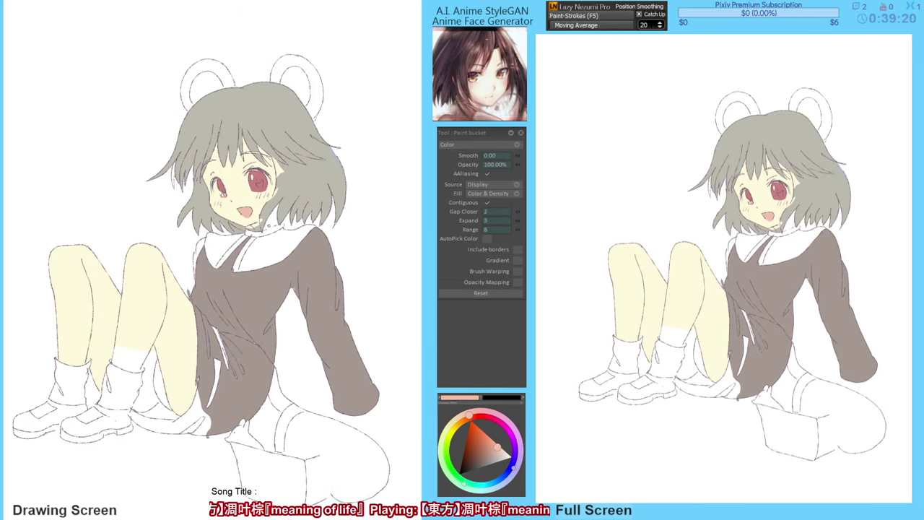
pyautogui.press('h')
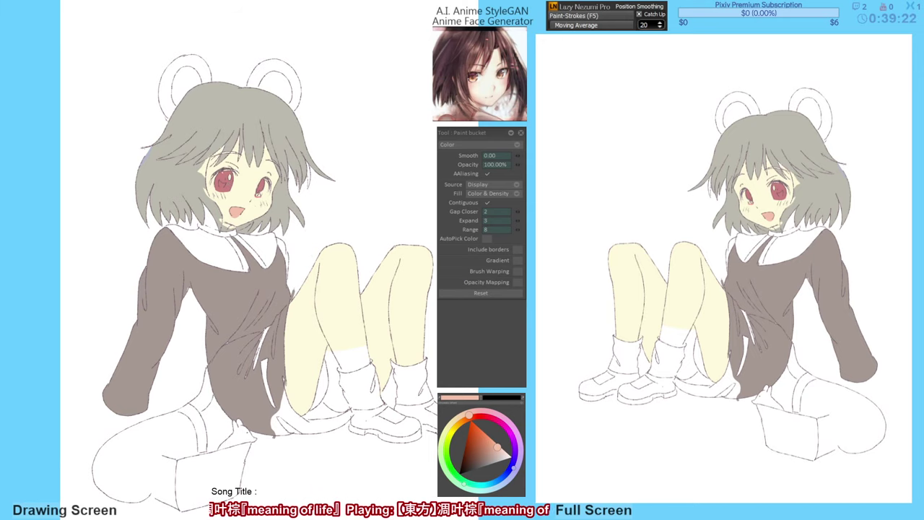
pyautogui.press('h')
# Touch up the eyes using the sampled skin cream and iris red, filling out the smaller eye's iris.
pyautogui.press('b')
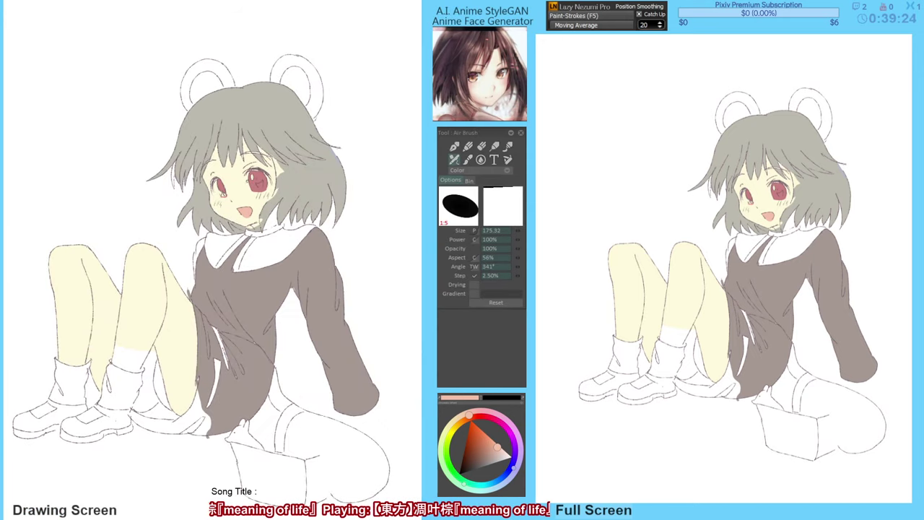
pyautogui.keyDown('alt'); pyautogui.click(252, 197); pyautogui.keyUp('alt')
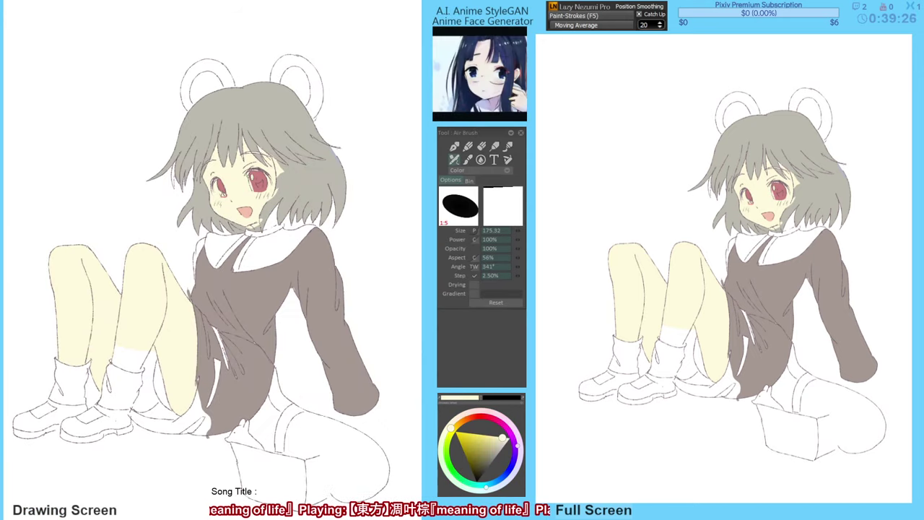
pyautogui.keyDown('alt'); pyautogui.click(224, 192); pyautogui.keyUp('alt')
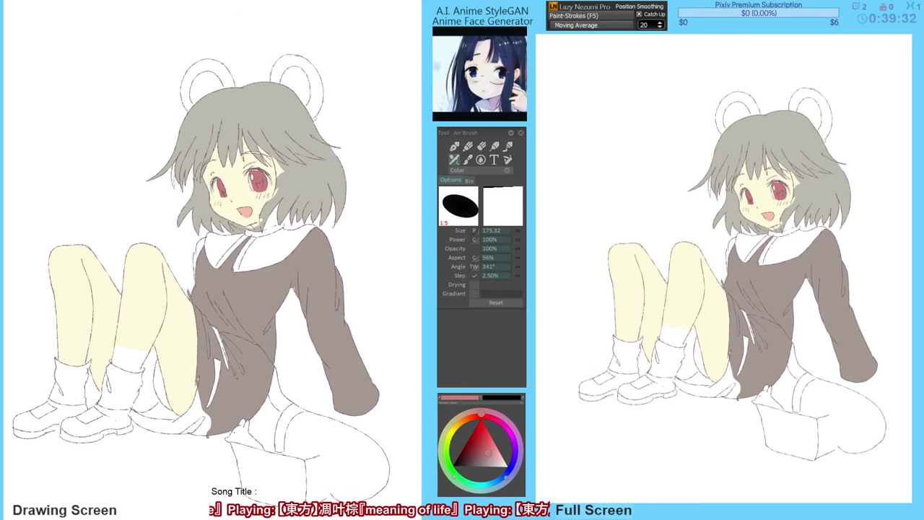
pyautogui.press('h')
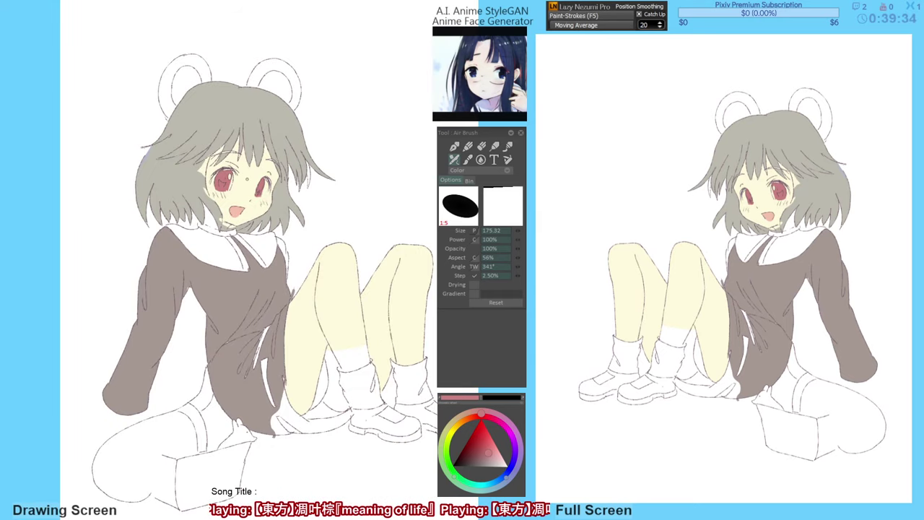
pyautogui.press('h')
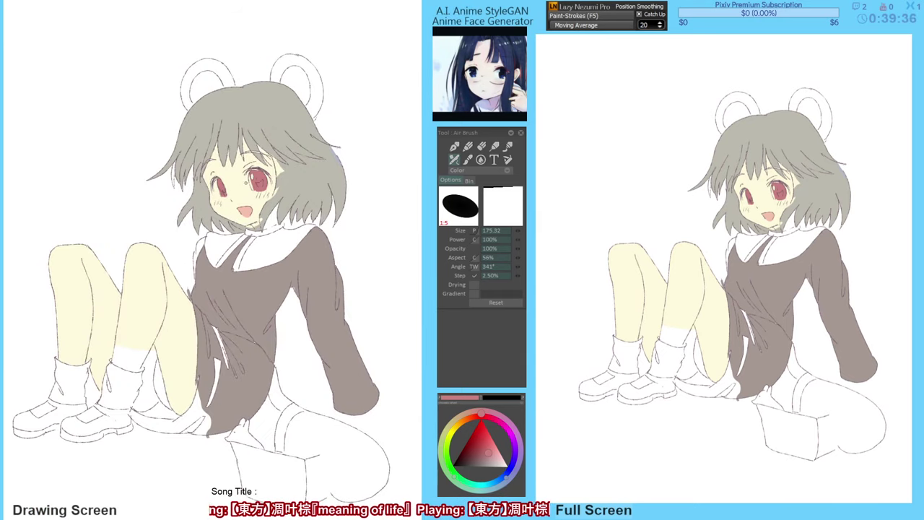
pyautogui.press('n')
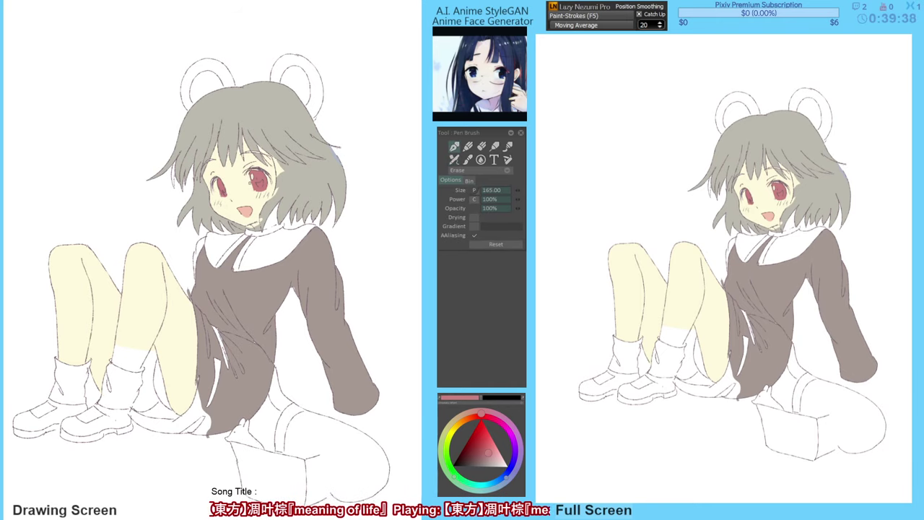
# Sample the skin cream and fill the blank area of the rear thigh beside the front sock with it.
pyautogui.press('p')
pyautogui.press('F6')
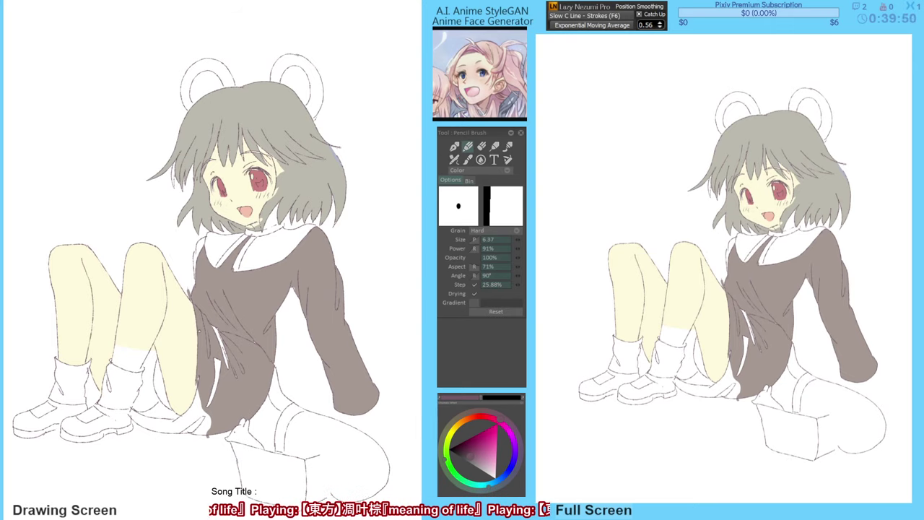
pyautogui.keyDown('alt'); pyautogui.click(175, 351); pyautogui.keyUp('alt')
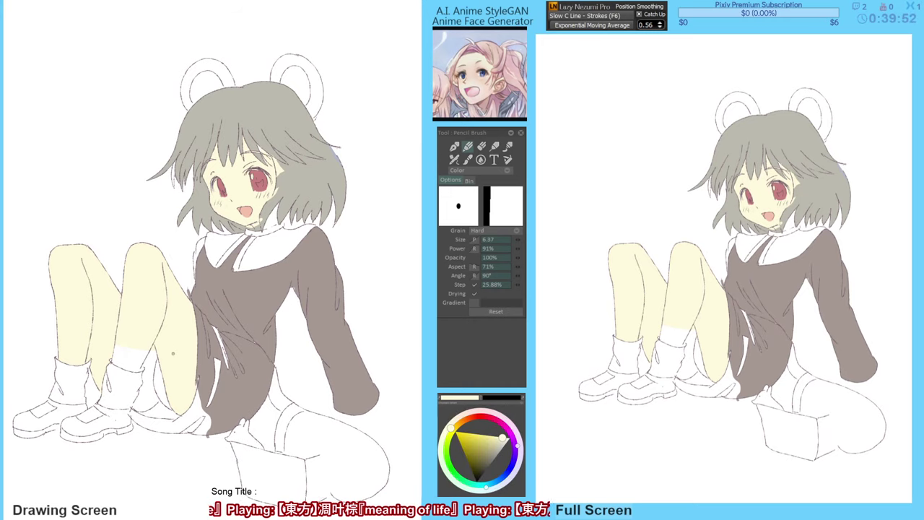
pyautogui.press('f')
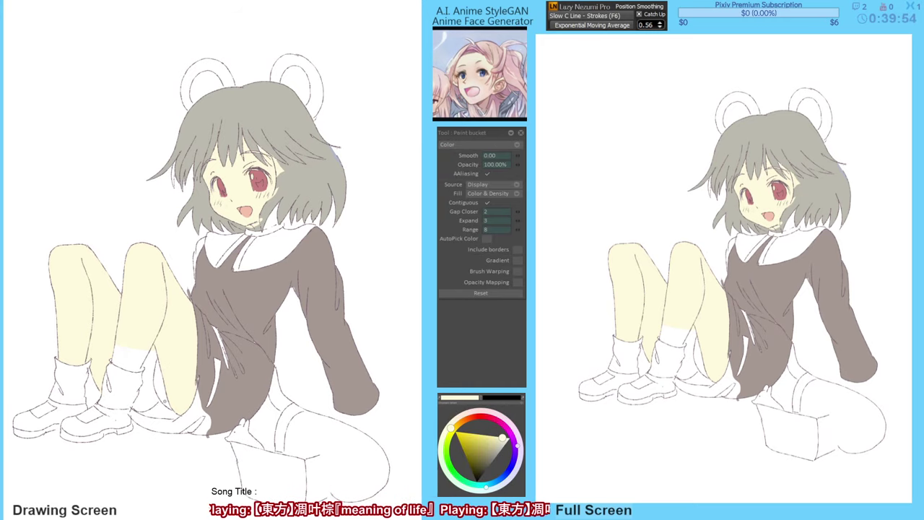
pyautogui.press('v')
pyautogui.press('g')
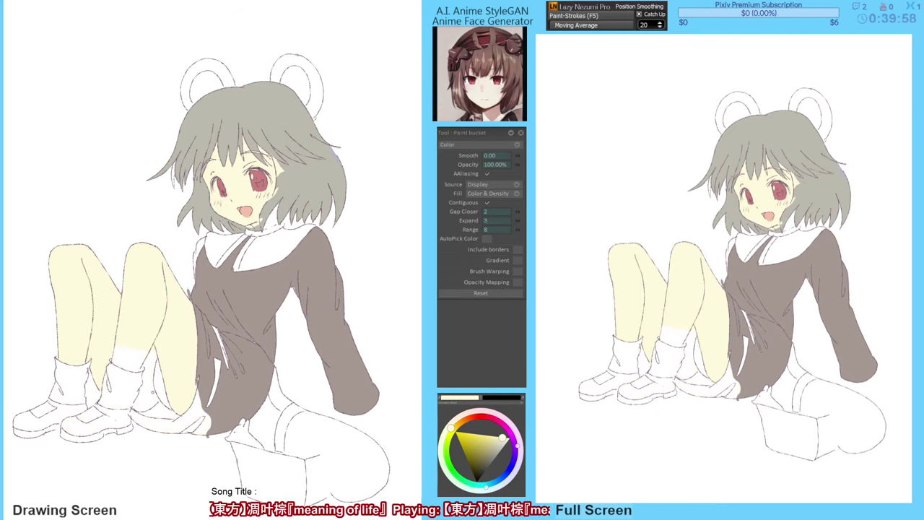
pyautogui.press('v')
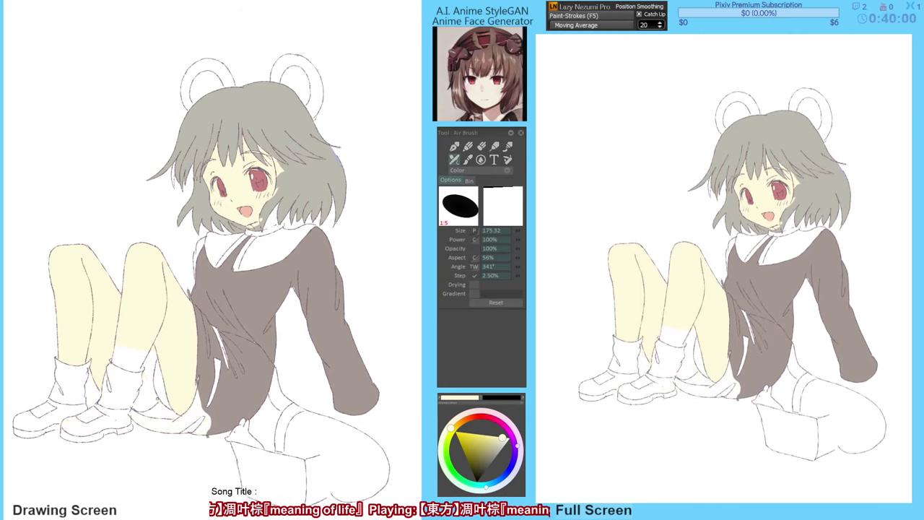
pyautogui.press('g')
pyautogui.click(150, 398)
pyautogui.hotkey('ctrl', 'z')
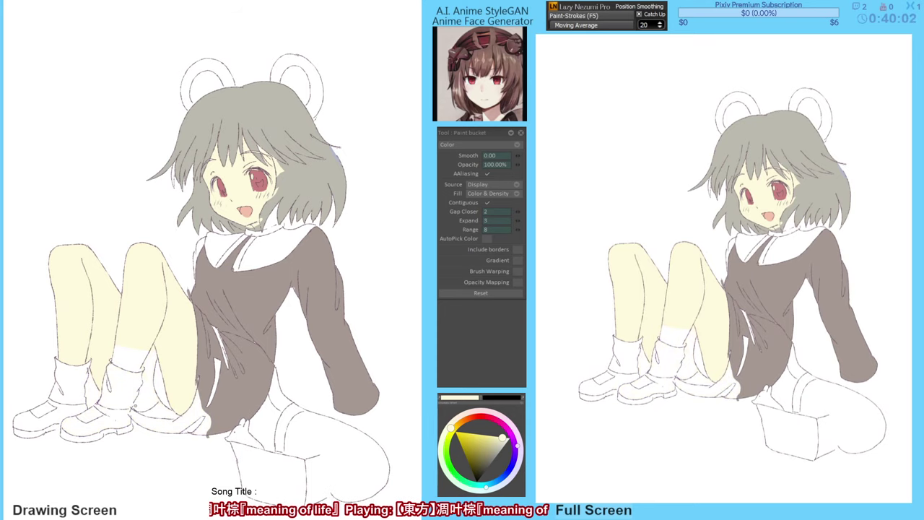
pyautogui.press('b')
pyautogui.press('g')
pyautogui.click(143, 400)
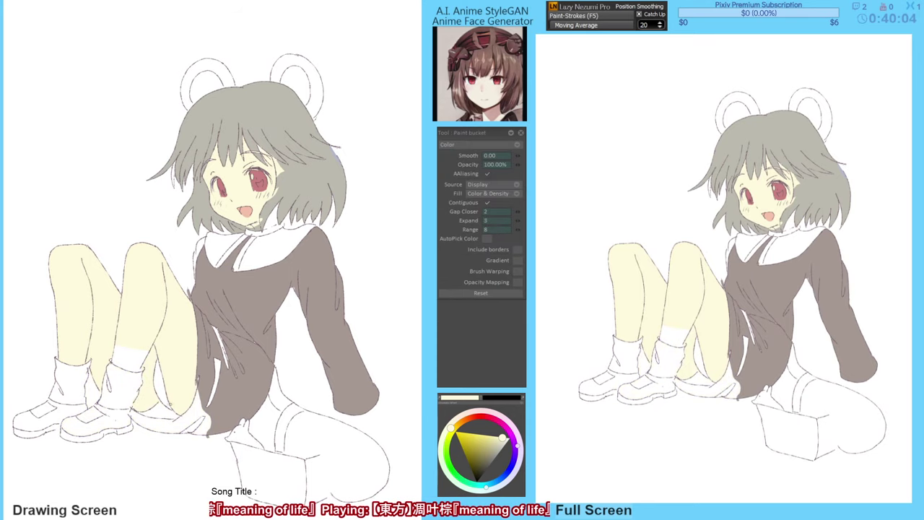
# Sample the dress's greyish brown and fill the strip of skirt beneath the thighs, keeping the fill out of the sock and shoe.
pyautogui.moveTo(191, 402); pyautogui.dragTo(197, 400)
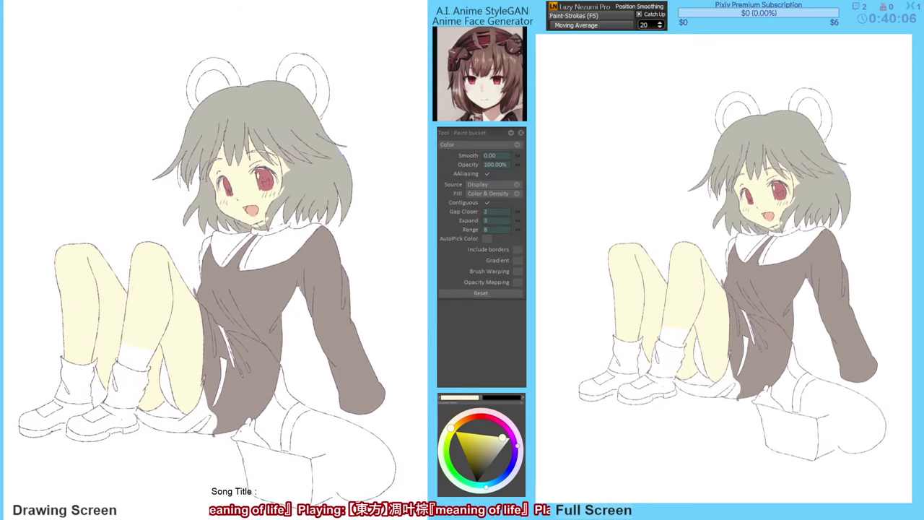
pyautogui.moveTo(223, 355); pyautogui.dragTo(222, 352)
pyautogui.keyDown('alt'); pyautogui.click(231, 420); pyautogui.keyUp('alt')
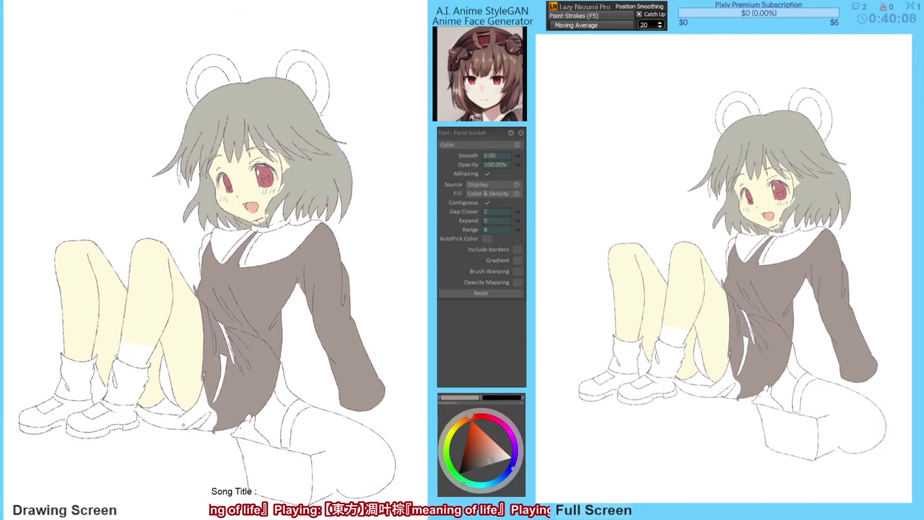
pyautogui.press('b')
pyautogui.press('g')
pyautogui.click(194, 414)
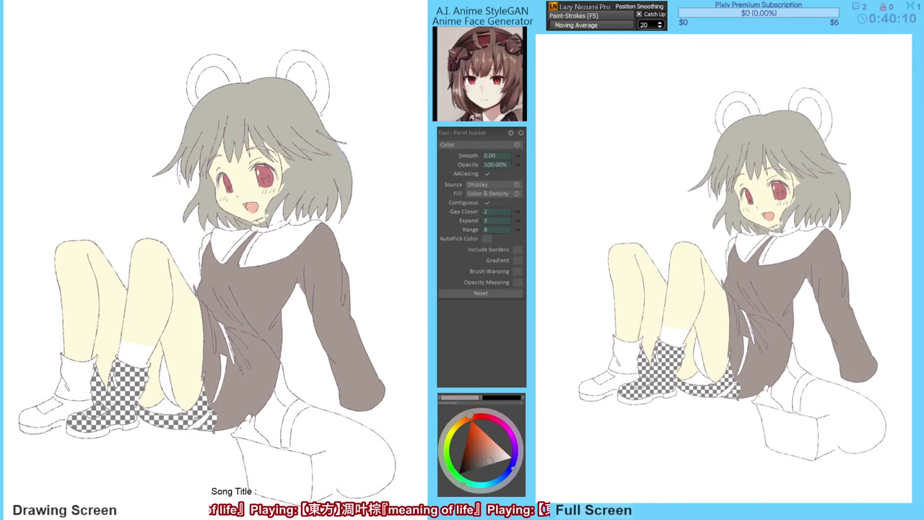
pyautogui.hotkey('ctrl', 'z')
pyautogui.press('b')
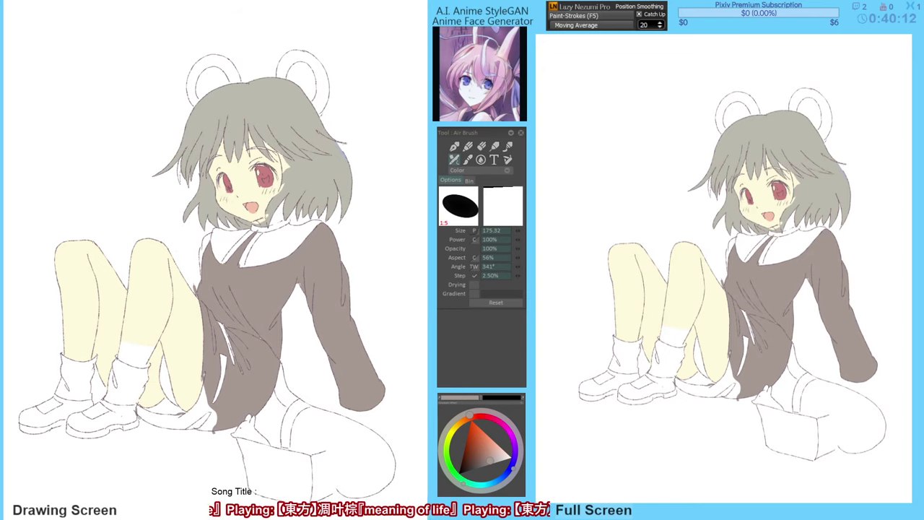
pyautogui.press('g')
pyautogui.click(162, 421)
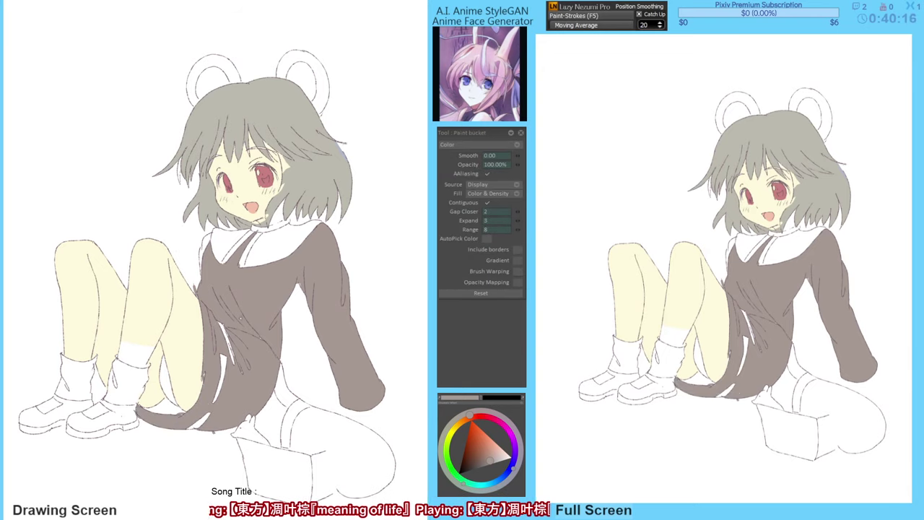
# Fill both ear rims with a darker olive grey derived from the hair colour, and the right-hand ear's inside with a lighter shade.
pyautogui.moveTo(186, 271); pyautogui.dragTo(187, 271)
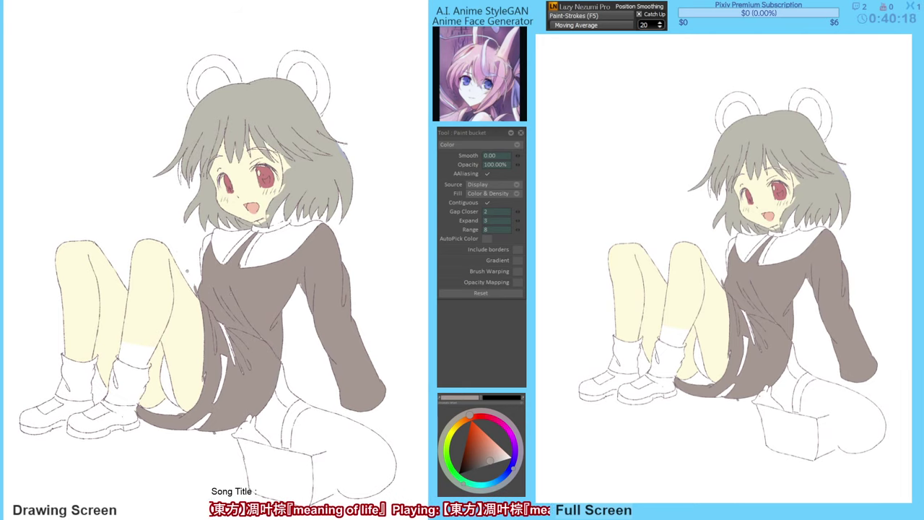
pyautogui.moveTo(252, 249); pyautogui.dragTo(250, 253)
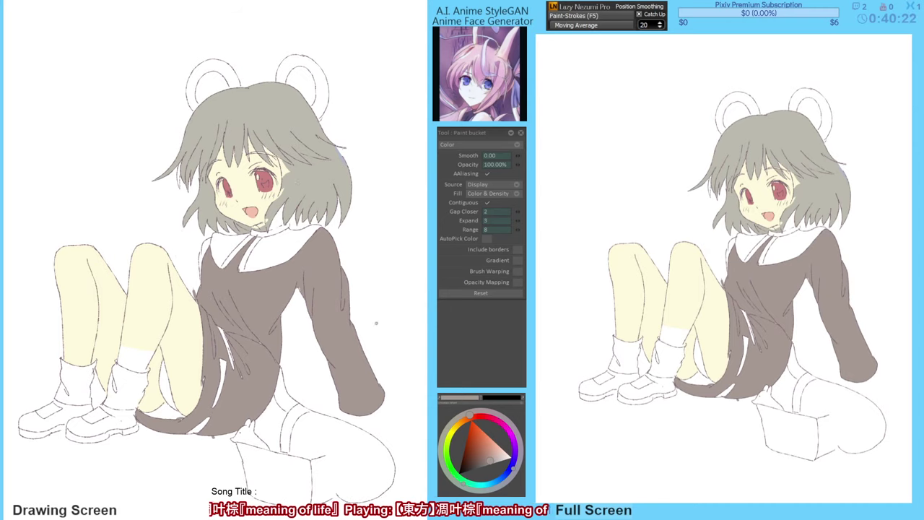
pyautogui.keyDown('alt'); pyautogui.click(297, 133); pyautogui.keyUp('alt')
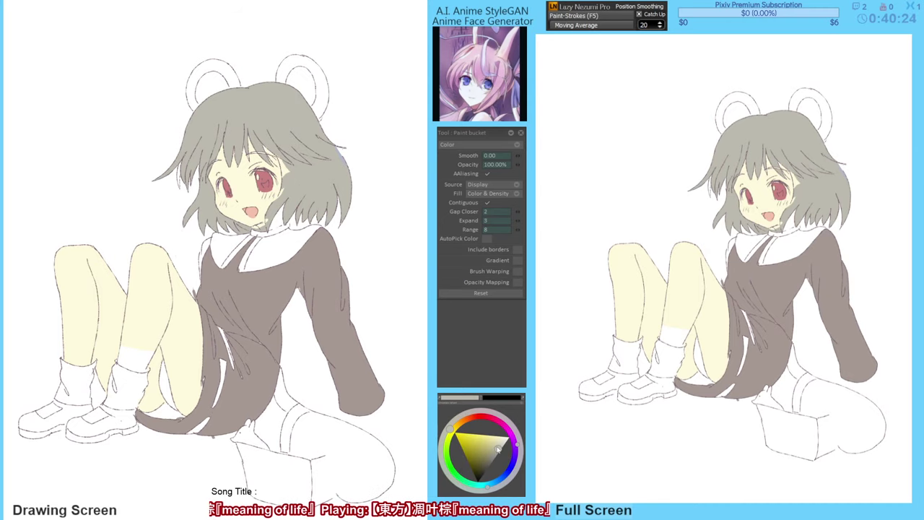
pyautogui.moveTo(482, 445); pyautogui.dragTo(478, 445)
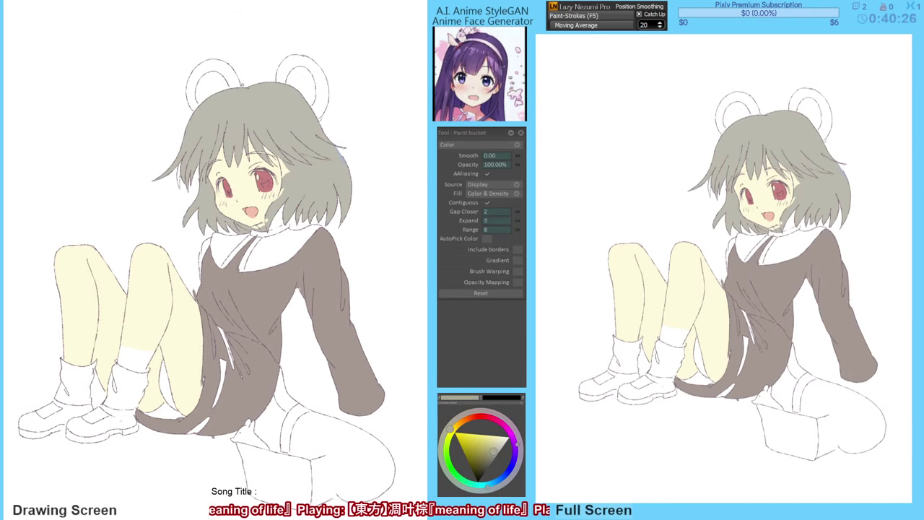
pyautogui.press('b')
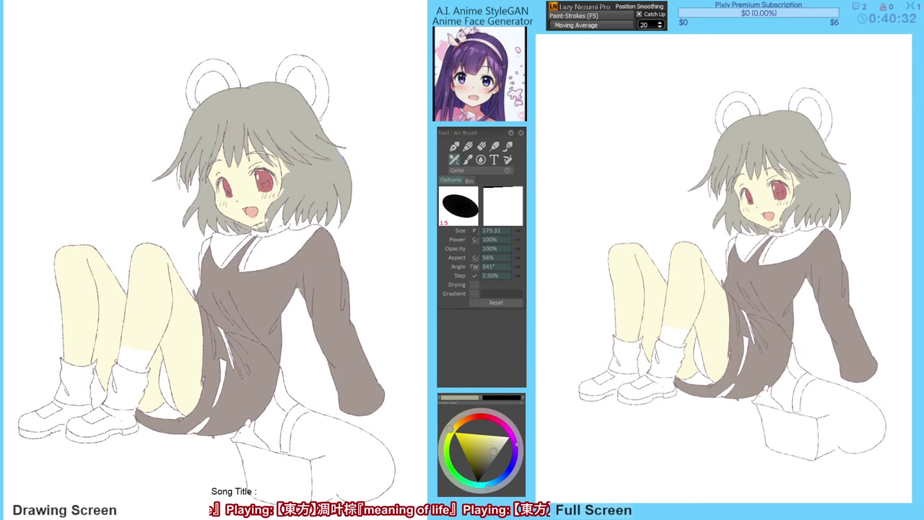
pyautogui.press('g')
pyautogui.click(192, 107)
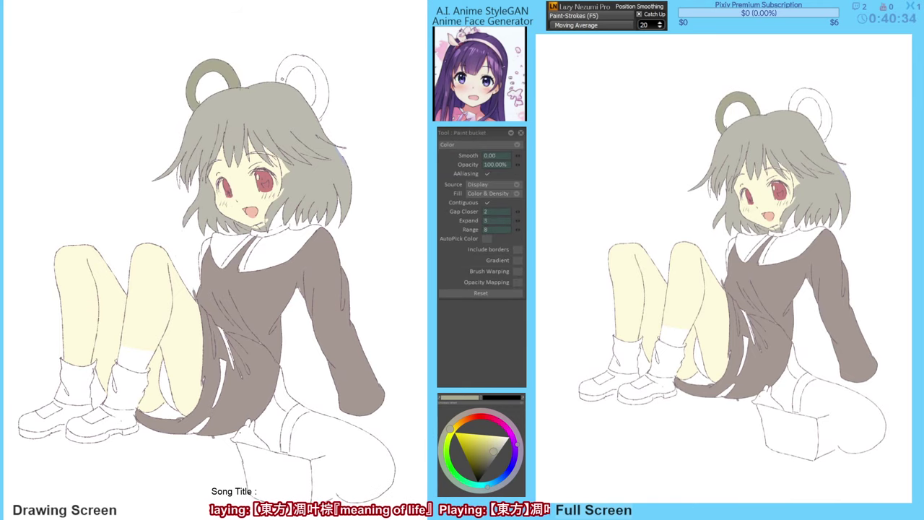
pyautogui.click(282, 78)
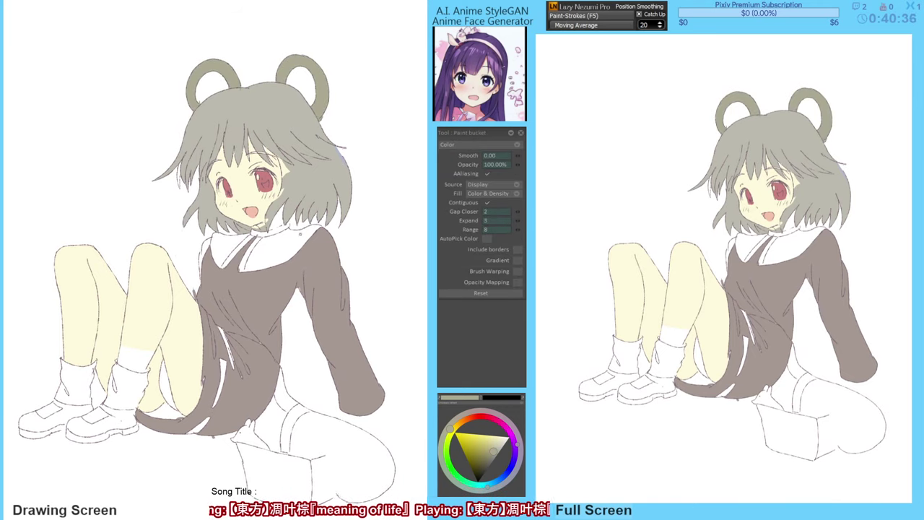
pyautogui.moveTo(300, 234); pyautogui.dragTo(302, 232)
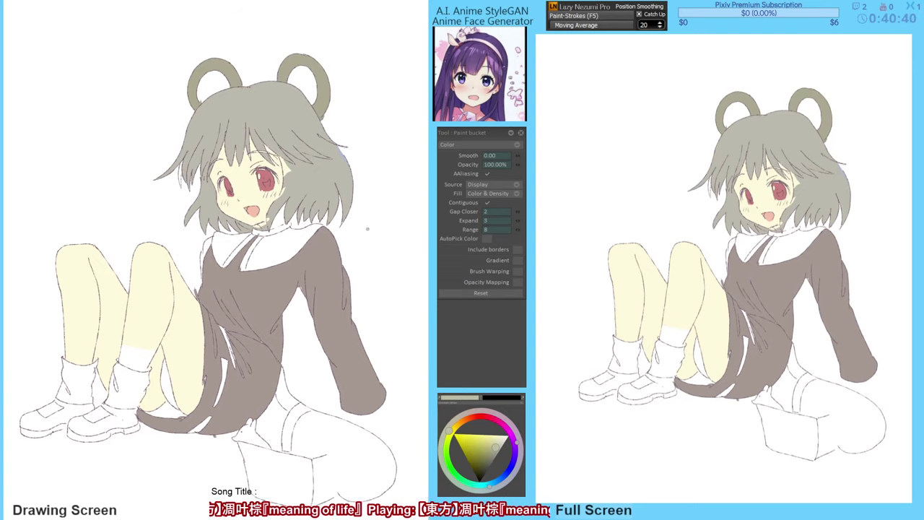
pyautogui.click(303, 85)
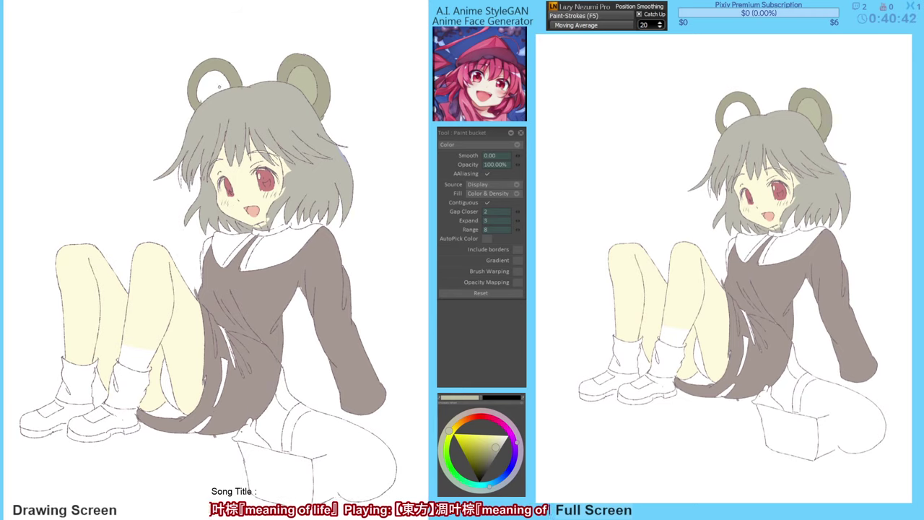
# Recolour the right-hand ear's rim, trying a lighter grey before replacing it with a darker brownish grey.
pyautogui.keyDown('alt'); pyautogui.click(325, 102); pyautogui.keyUp('alt')
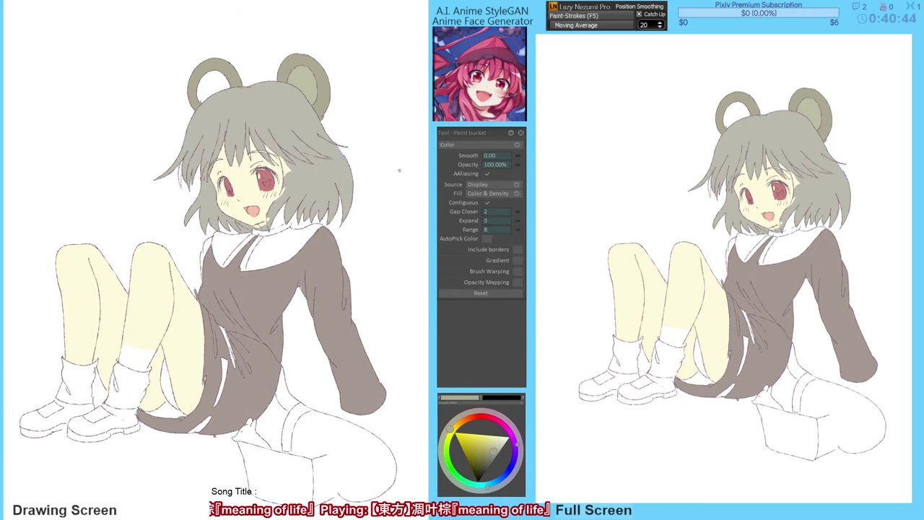
pyautogui.click(500, 448)
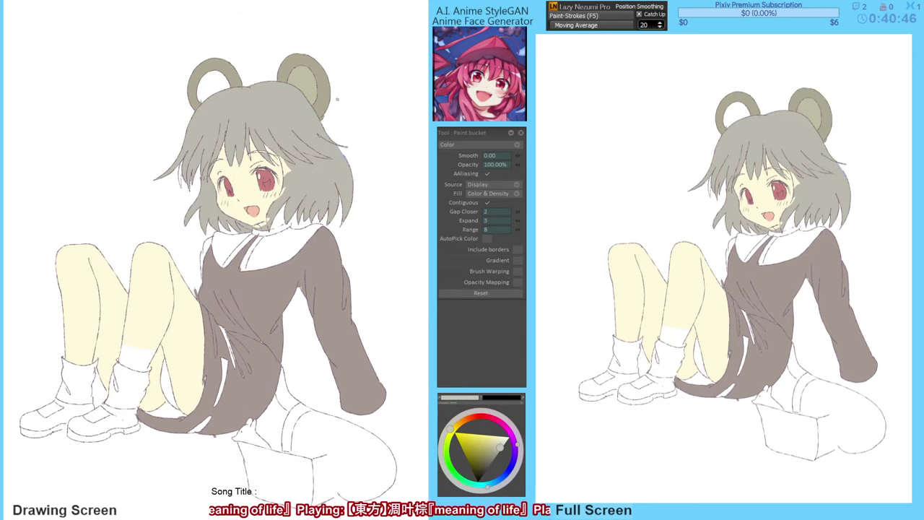
pyautogui.click(289, 88)
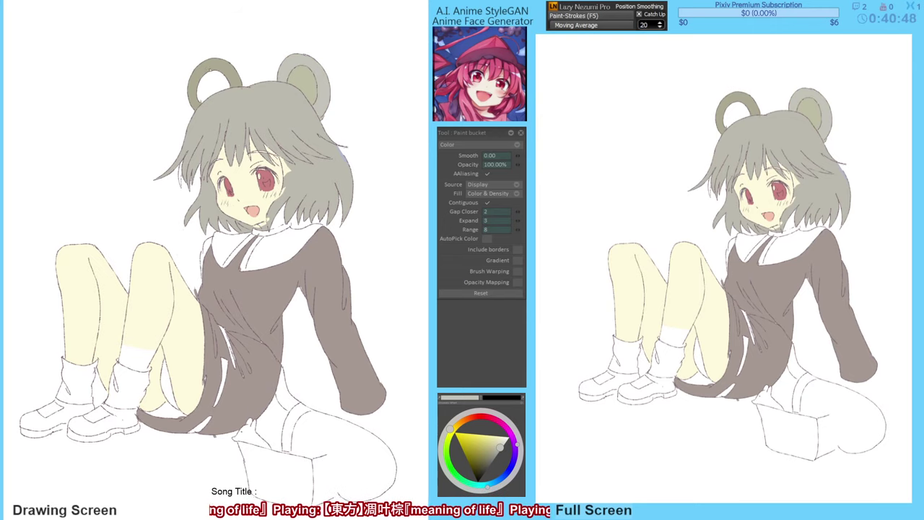
pyautogui.keyDown('alt'); pyautogui.click(323, 95); pyautogui.keyUp('alt')
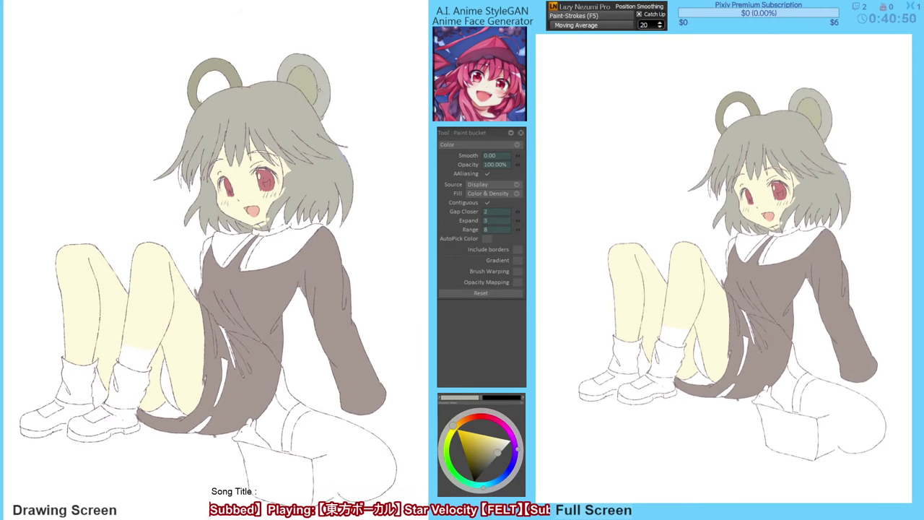
pyautogui.keyDown('alt'); pyautogui.click(306, 112); pyautogui.keyUp('alt')
pyautogui.click(322, 89)
pyautogui.hotkey('ctrl', 'z')
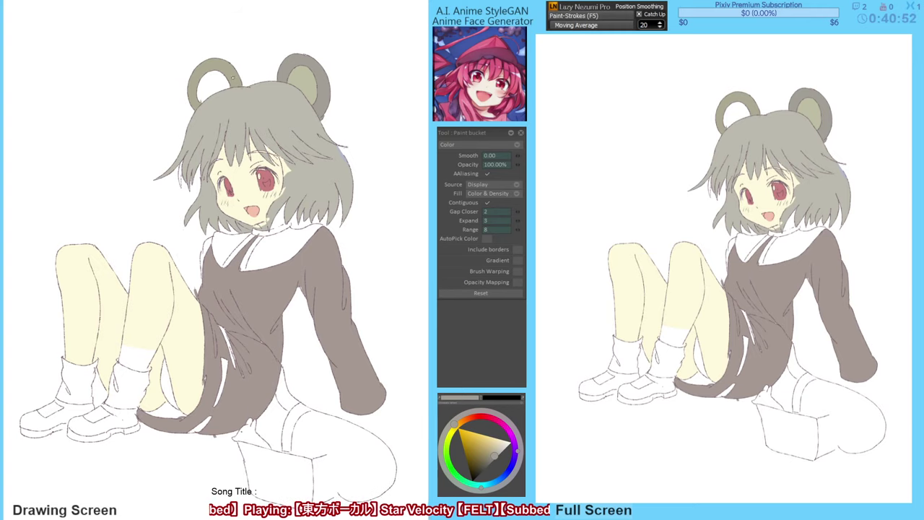
# Fill the unpainted inner area of the character's left-hand ear with the colour sampled from the other ear's inside.
pyautogui.keyDown('alt'); pyautogui.click(300, 83); pyautogui.keyUp('alt')
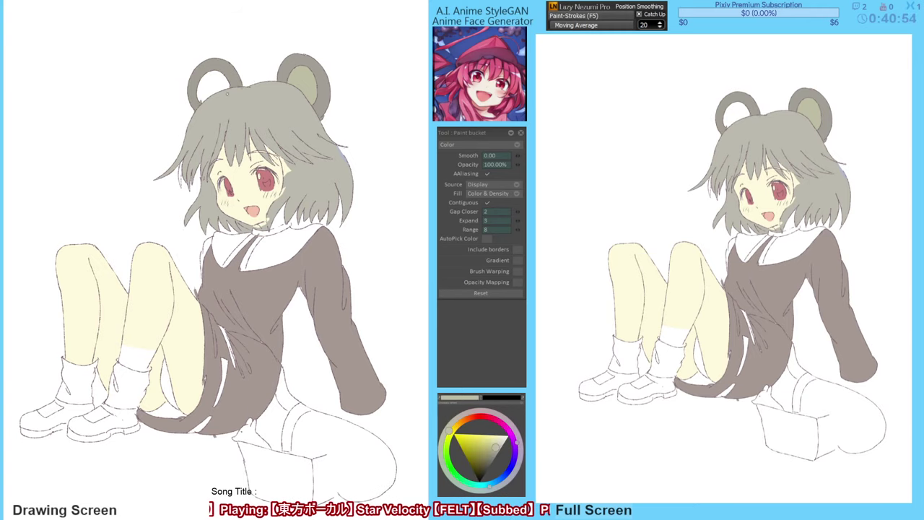
pyautogui.click(214, 88)
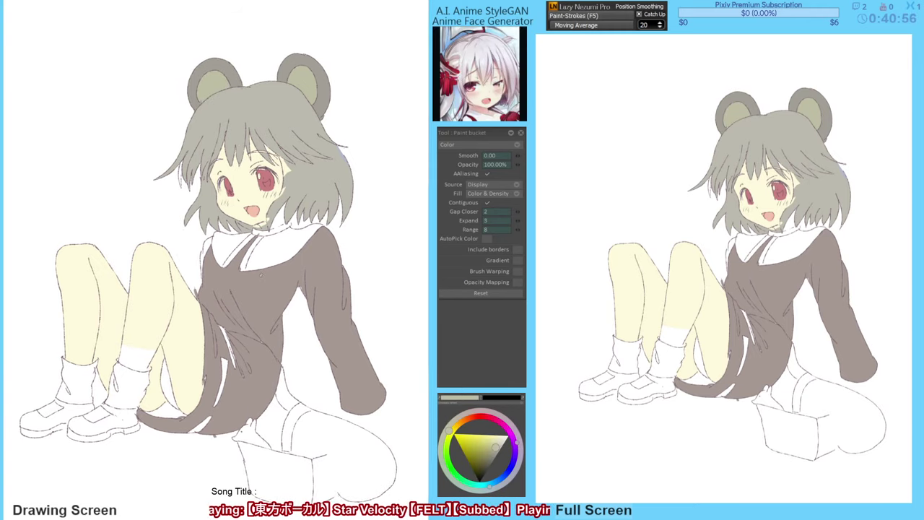
# Choose a light grey based on the collar's white and fill both halves of the dress collar with it.
pyautogui.moveTo(254, 265); pyautogui.dragTo(261, 249)
pyautogui.keyDown('alt'); pyautogui.click(269, 244); pyautogui.keyUp('alt')
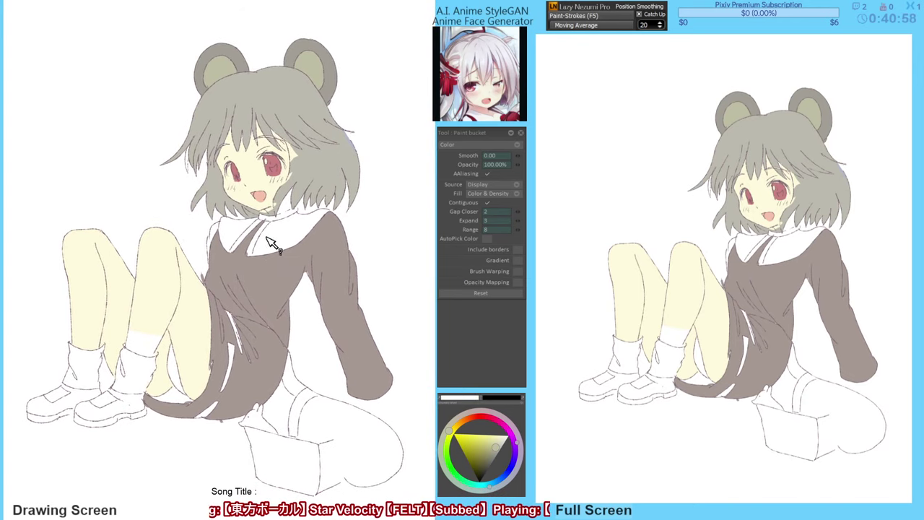
pyautogui.moveTo(489, 465); pyautogui.dragTo(498, 470)
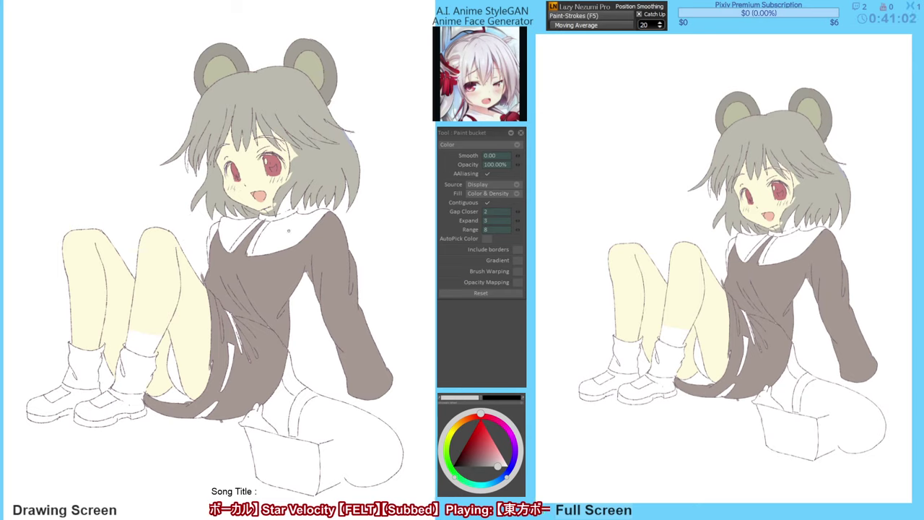
pyautogui.press('b')
pyautogui.moveTo(324, 210); pyautogui.dragTo(328, 212)
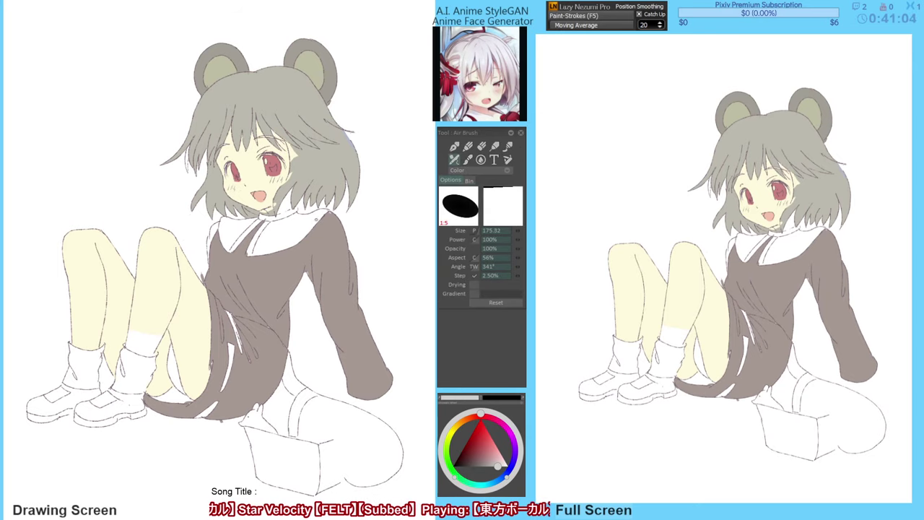
pyautogui.press('g')
pyautogui.click(294, 230)
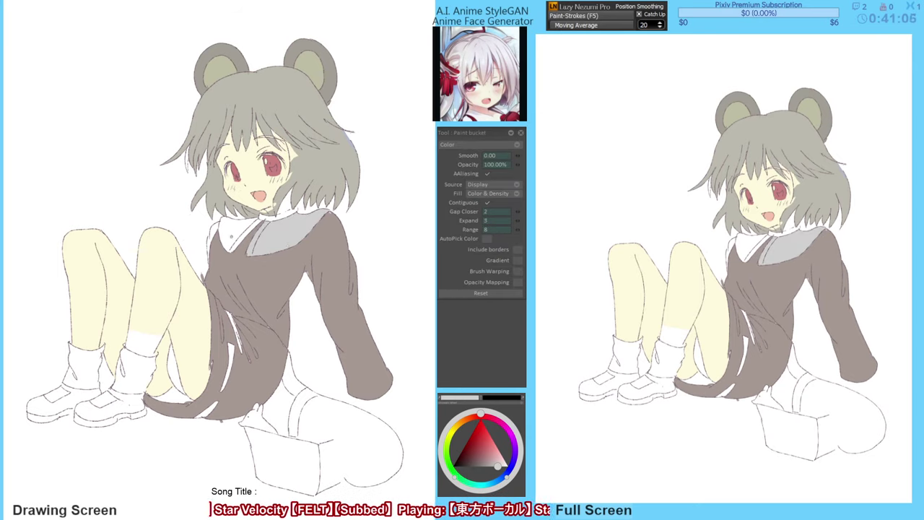
pyautogui.press('v')
pyautogui.press('g')
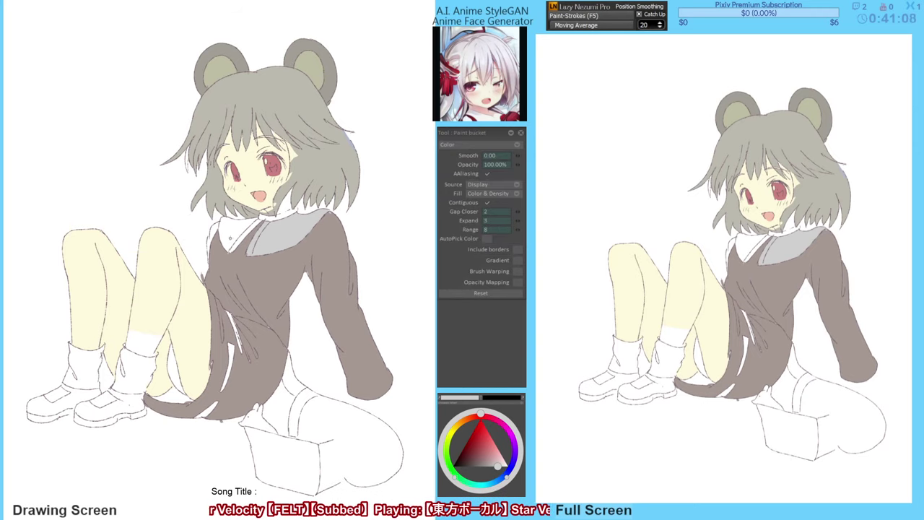
pyautogui.click(232, 235)
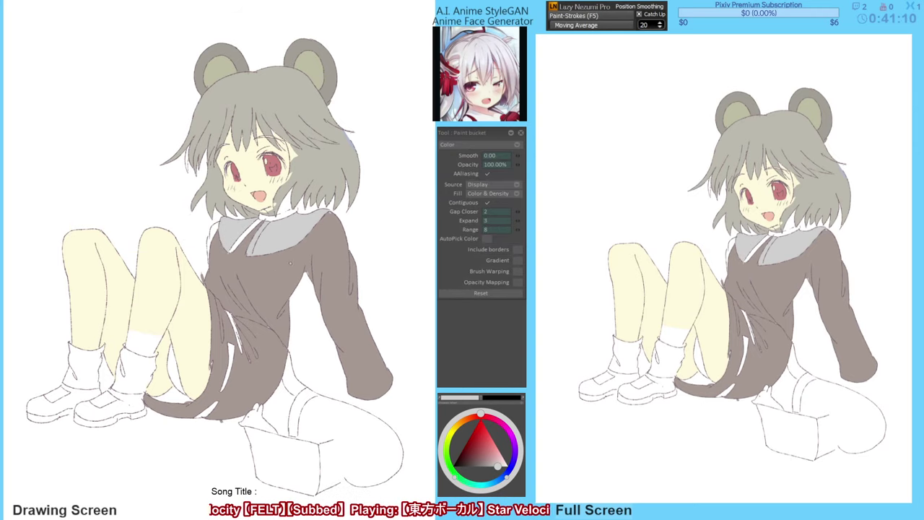
# Touch up small unfilled gaps around the hair ends, eyes and neck with hair, eye and skin colours sampled from the drawing.
pyautogui.moveTo(280, 126); pyautogui.dragTo(281, 134)
pyautogui.press('b')
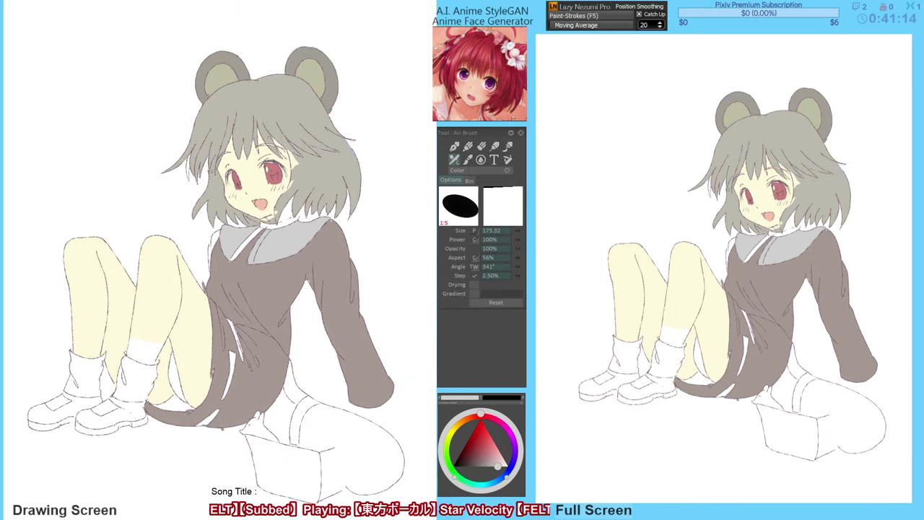
pyautogui.keyDown('alt'); pyautogui.click(268, 137); pyautogui.keyUp('alt')
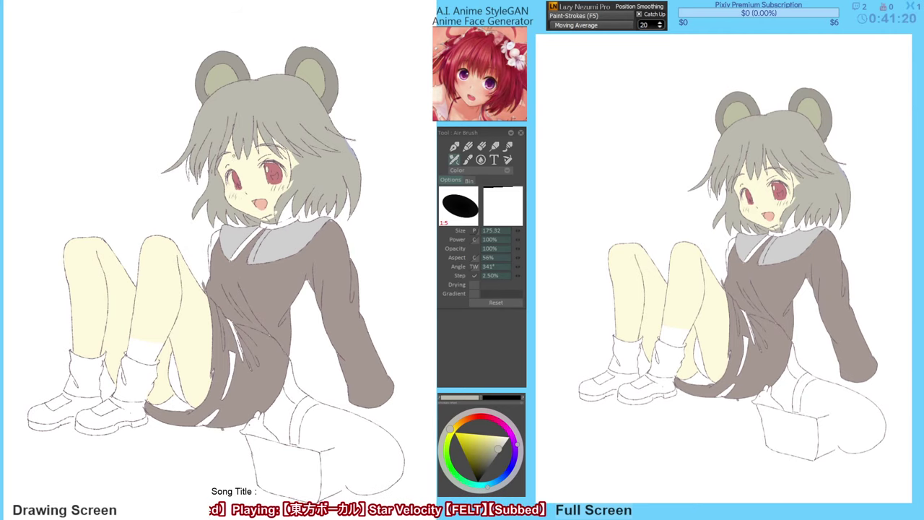
pyautogui.keyDown('alt'); pyautogui.click(278, 178); pyautogui.keyUp('alt')
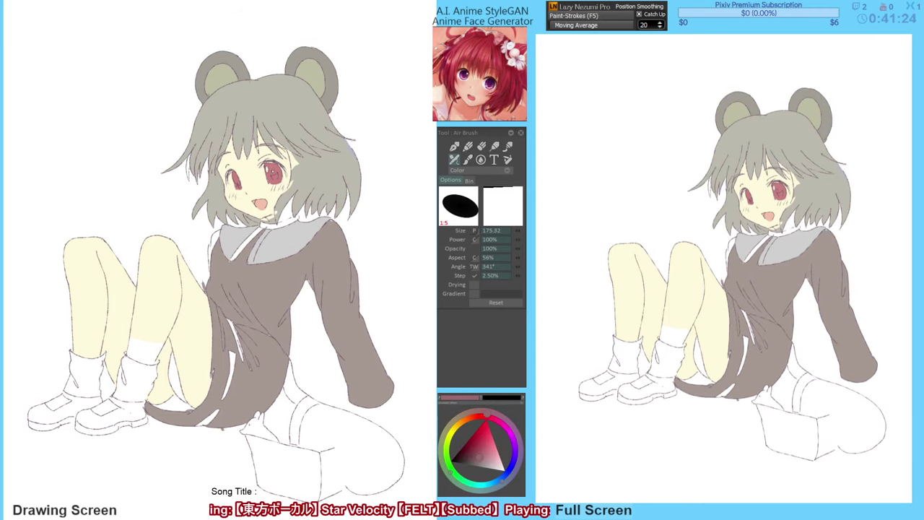
pyautogui.keyDown('alt'); pyautogui.click(279, 180); pyautogui.keyUp('alt')
pyautogui.keyDown('alt'); pyautogui.click(280, 208); pyautogui.keyUp('alt')
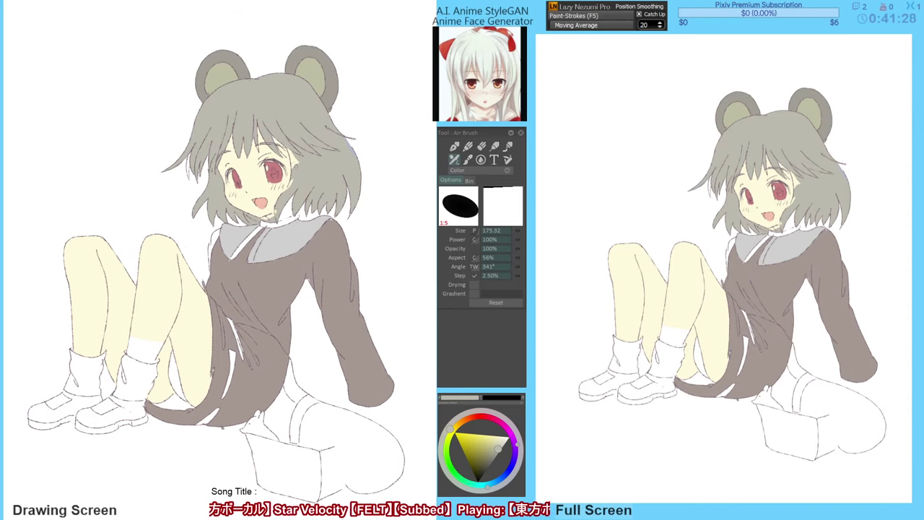
pyautogui.press('g')
pyautogui.press('b')
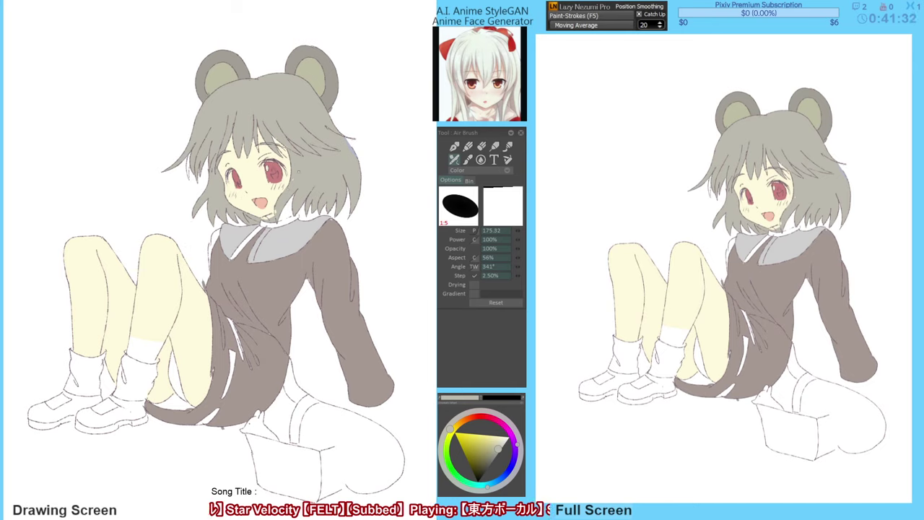
pyautogui.keyDown('alt'); pyautogui.click(262, 186); pyautogui.keyUp('alt')
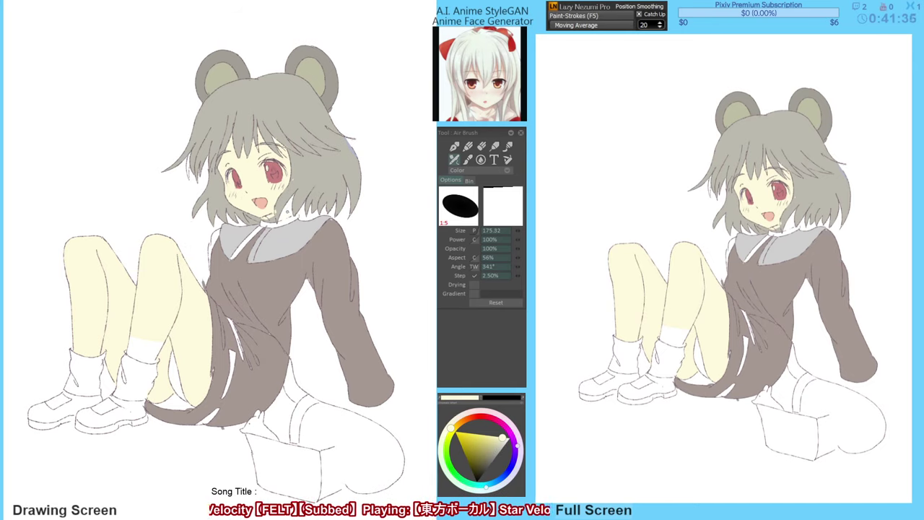
pyautogui.press('g')
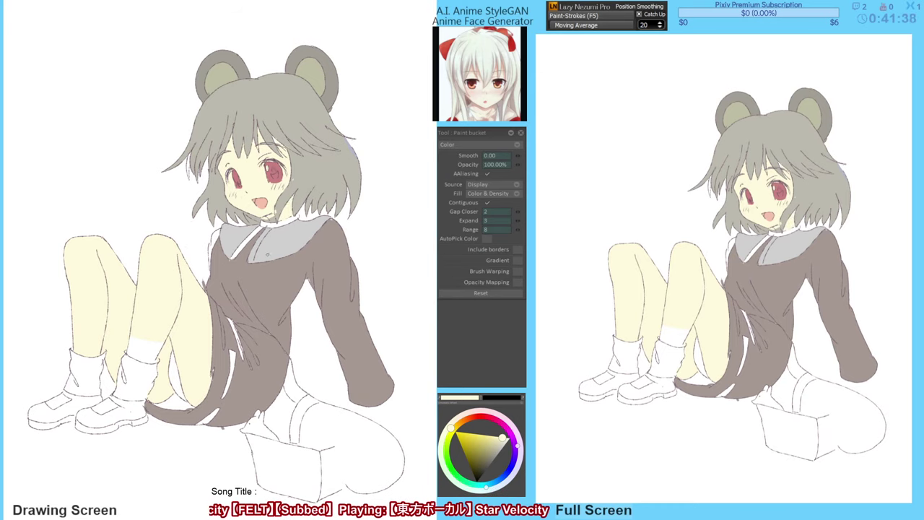
# Examine the coloured character in a horizontally mirrored view, then restore the normal orientation.
pyautogui.moveTo(267, 254); pyautogui.dragTo(268, 259)
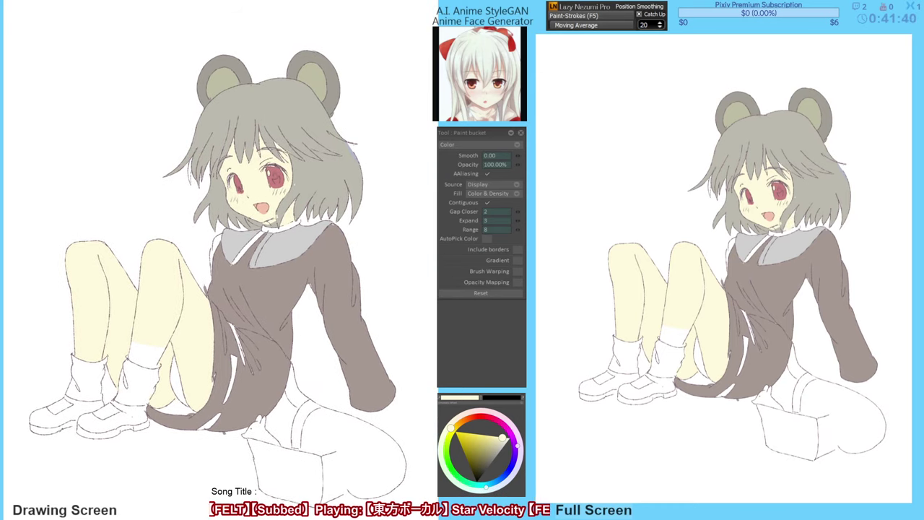
pyautogui.press('b')
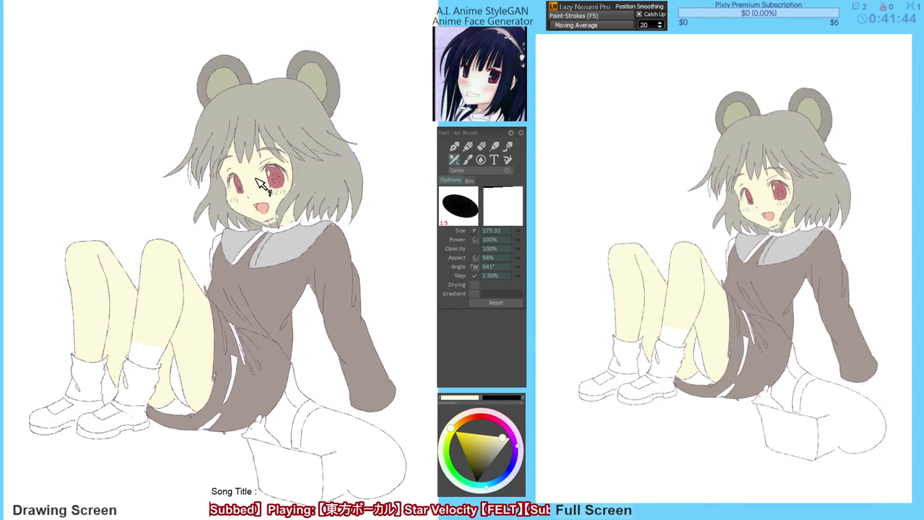
pyautogui.press('g')
pyautogui.press('b')
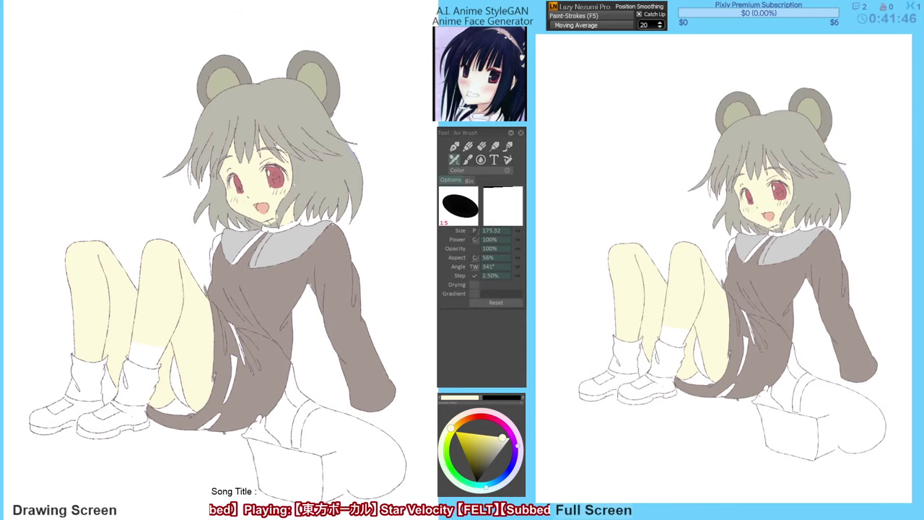
pyautogui.moveTo(259, 272); pyautogui.dragTo(261, 268)
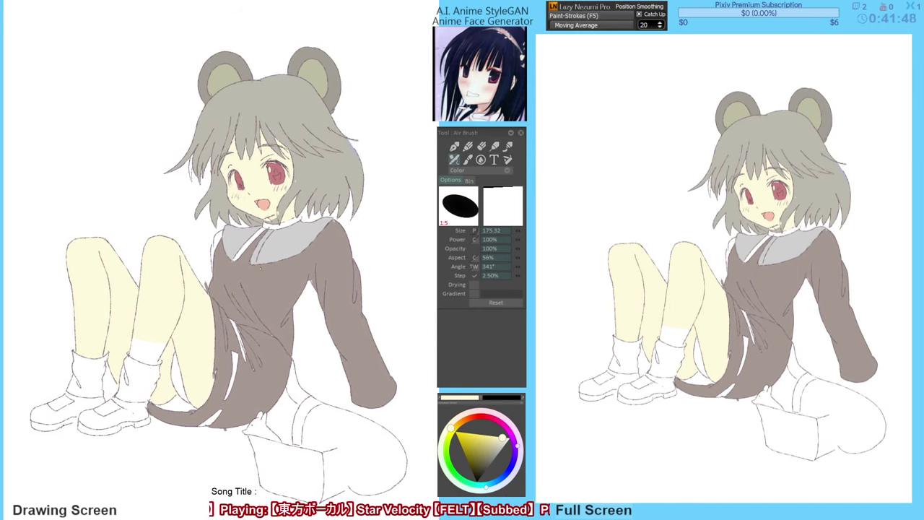
pyautogui.press('h')
pyautogui.press('h')
pyautogui.press('h')
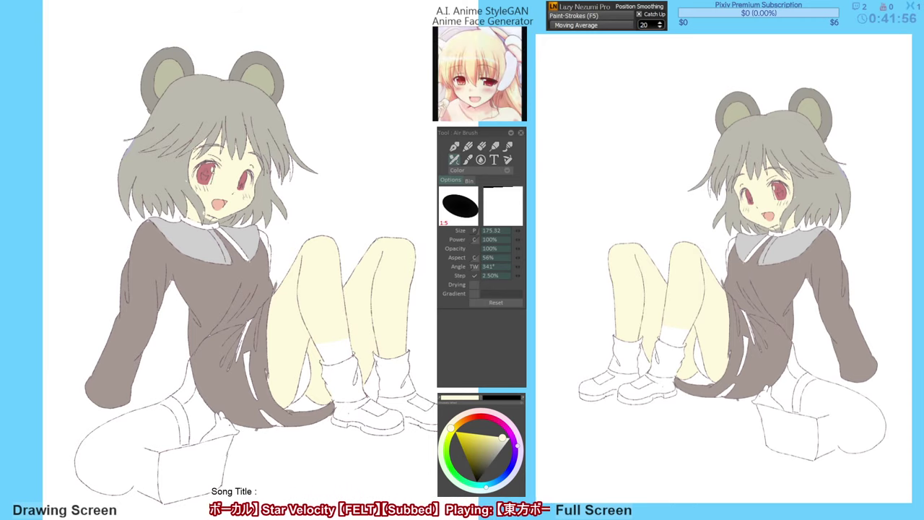
pyautogui.press('m')
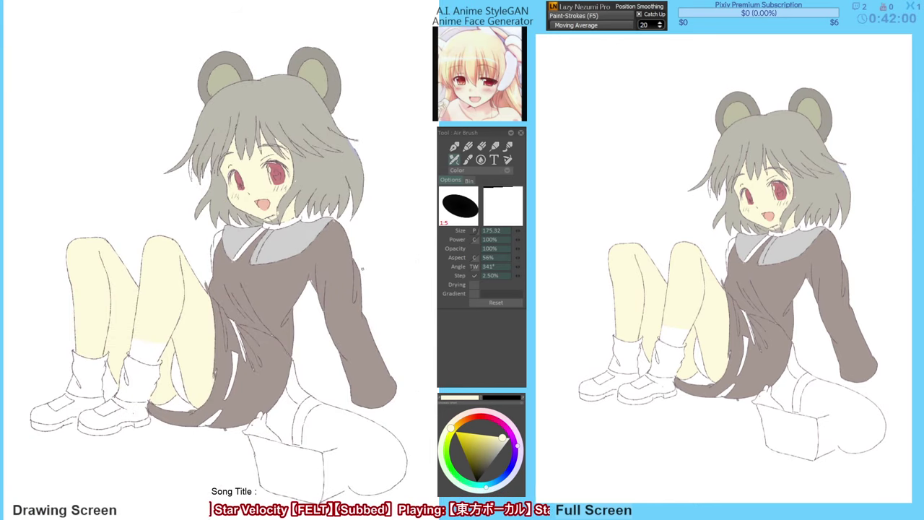
# Choose a near-white colour and paint a small airbrush stroke inside the character's open mouth.
pyautogui.moveTo(479, 448); pyautogui.dragTo(509, 438)
pyautogui.moveTo(258, 200); pyautogui.dragTo(264, 204)
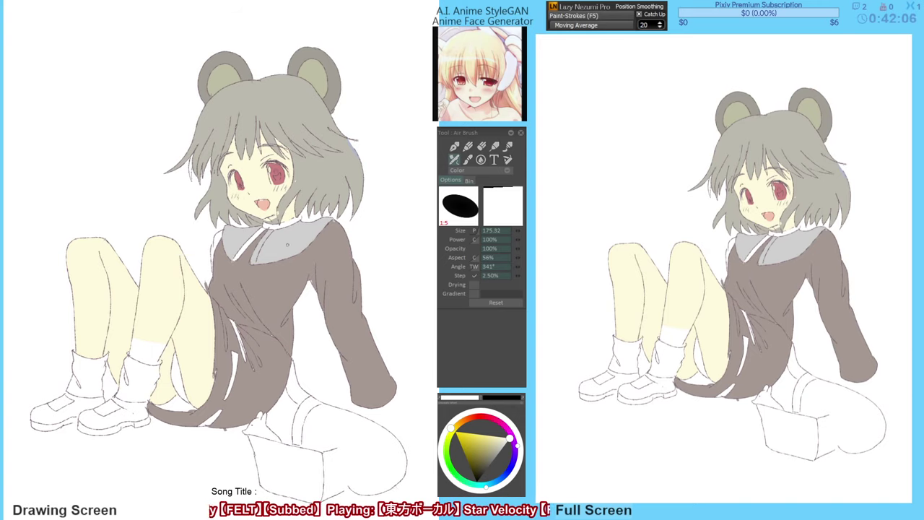
pyautogui.moveTo(286, 243); pyautogui.dragTo(288, 241)
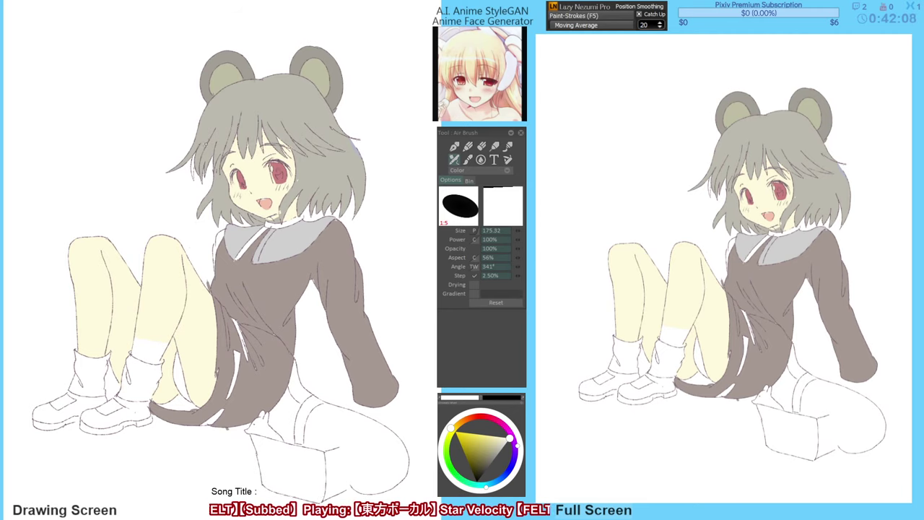
# Airbrush a thin extra hair strand curving outward beside the left-hand cheek in the sampled grey hair colour, redoing it until the curve fits.
pyautogui.keyDown('alt'); pyautogui.click(217, 139); pyautogui.keyUp('alt')
pyautogui.press('g')
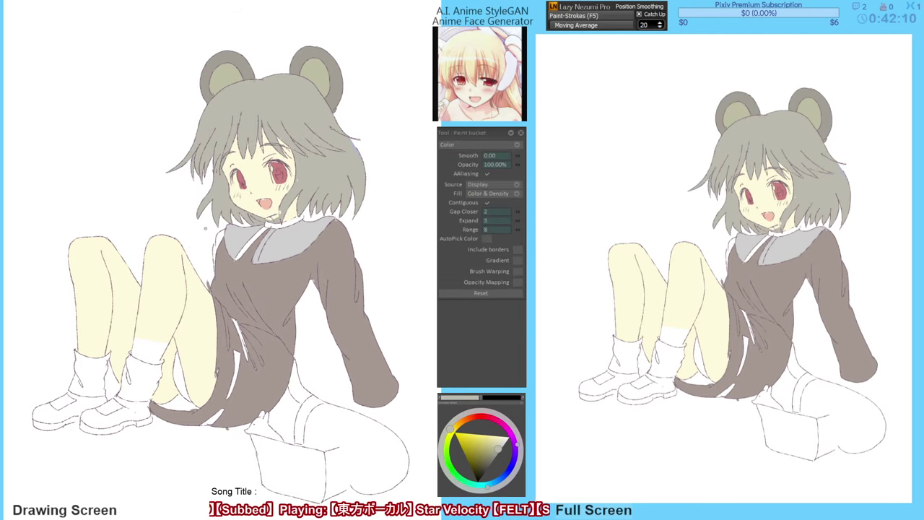
pyautogui.moveTo(244, 61); pyautogui.dragTo(243, 58)
pyautogui.press('b')
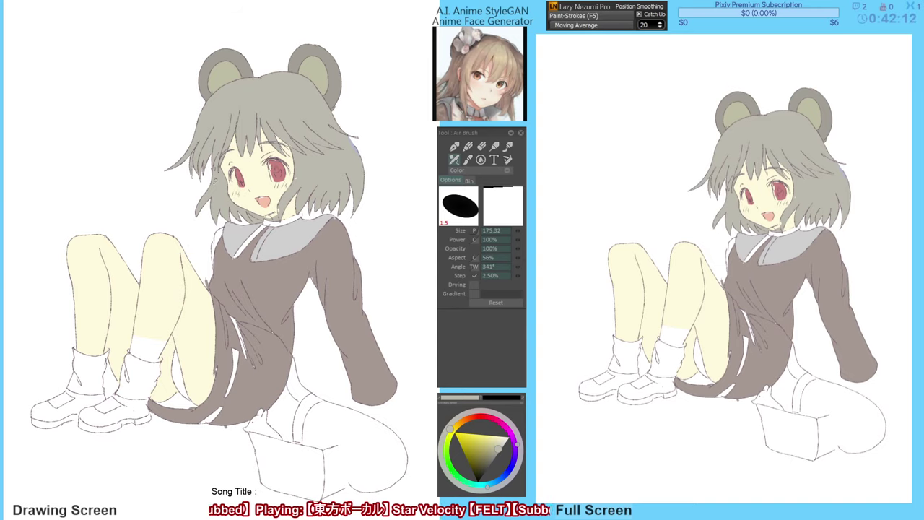
pyautogui.moveTo(210, 187); pyautogui.dragTo(186, 221)
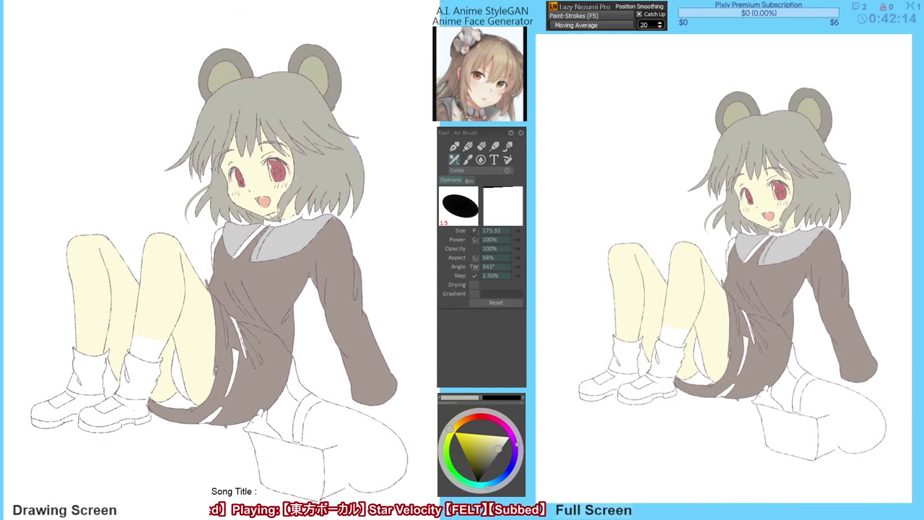
pyautogui.hotkey('ctrl', 'z')
pyautogui.moveTo(209, 184); pyautogui.dragTo(186, 215)
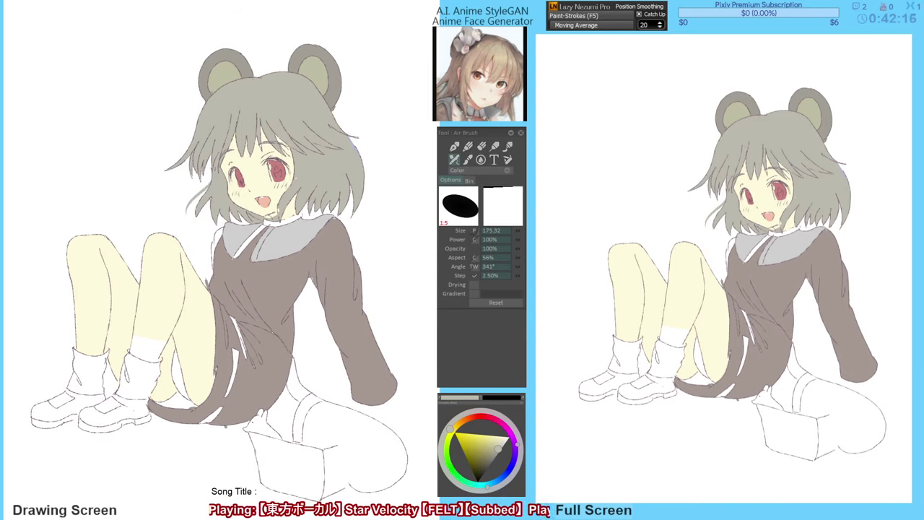
pyautogui.hotkey('ctrl', 'z')
pyautogui.moveTo(210, 179); pyautogui.dragTo(189, 212)
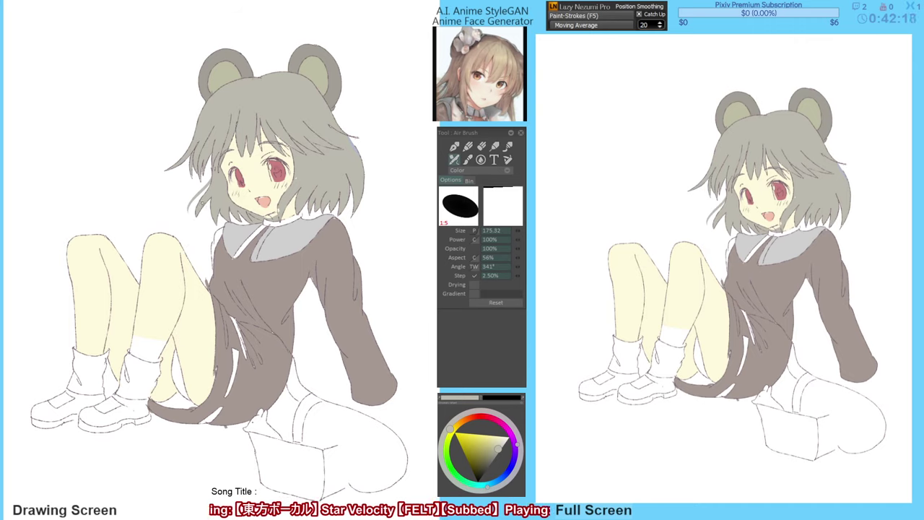
# Try outlining the new hair strand with the pencil brush, using the Slow C Line stroke smoothing preset.
pyautogui.press('F6')
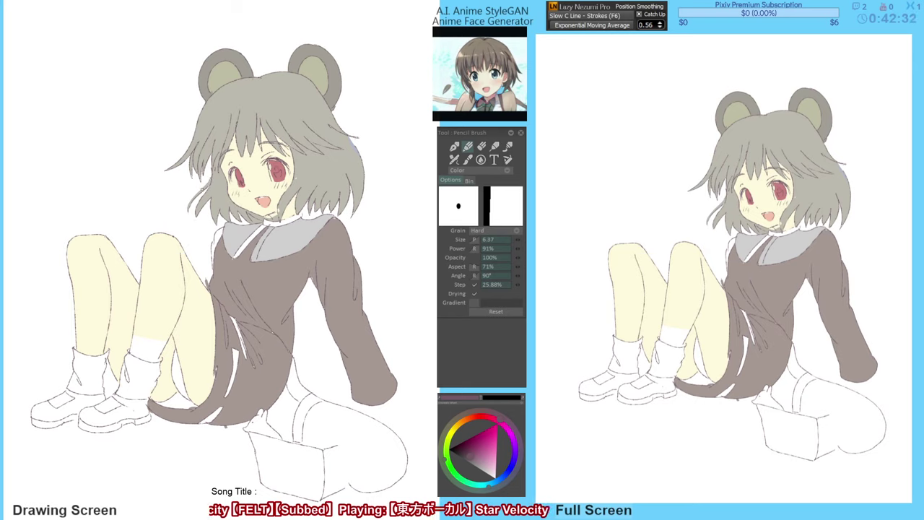
pyautogui.moveTo(194, 196); pyautogui.dragTo(187, 213)
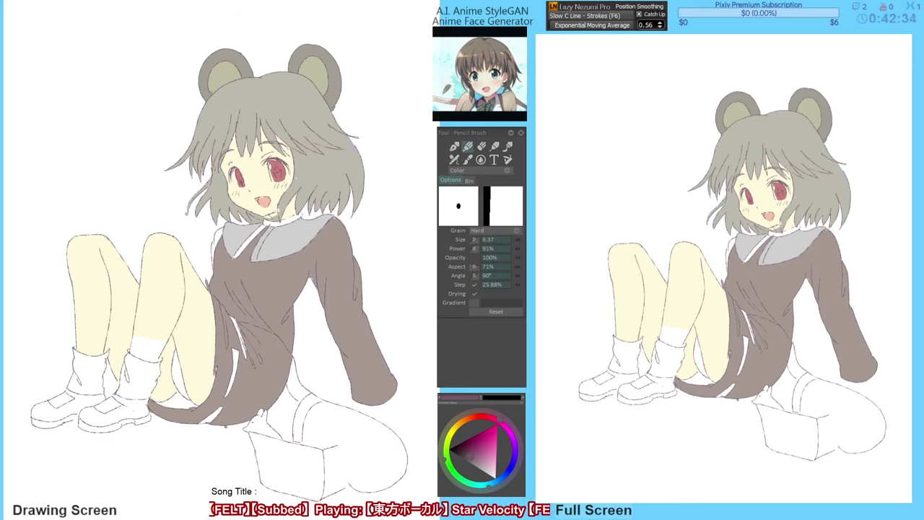
pyautogui.press('e')
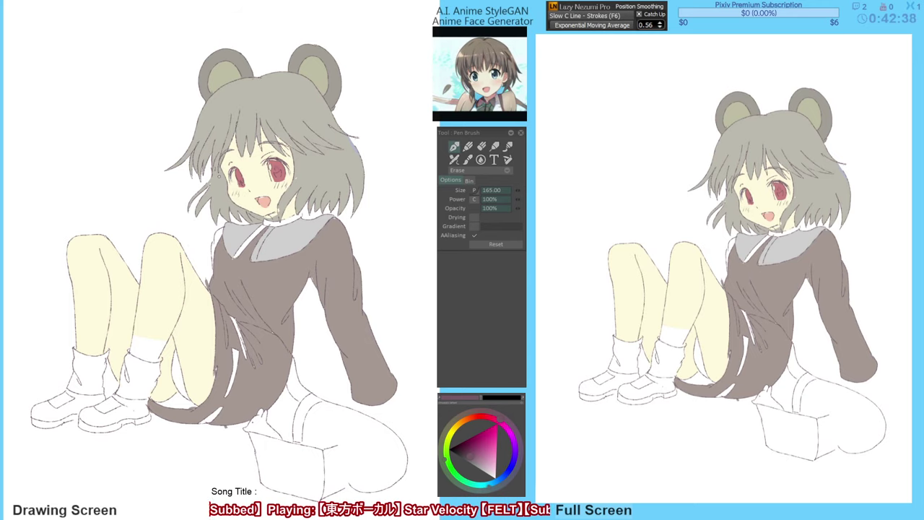
pyautogui.hotkey('ctrl', 'z')
pyautogui.hotkey('ctrl', 'z')
pyautogui.hotkey('ctrl', 'z')
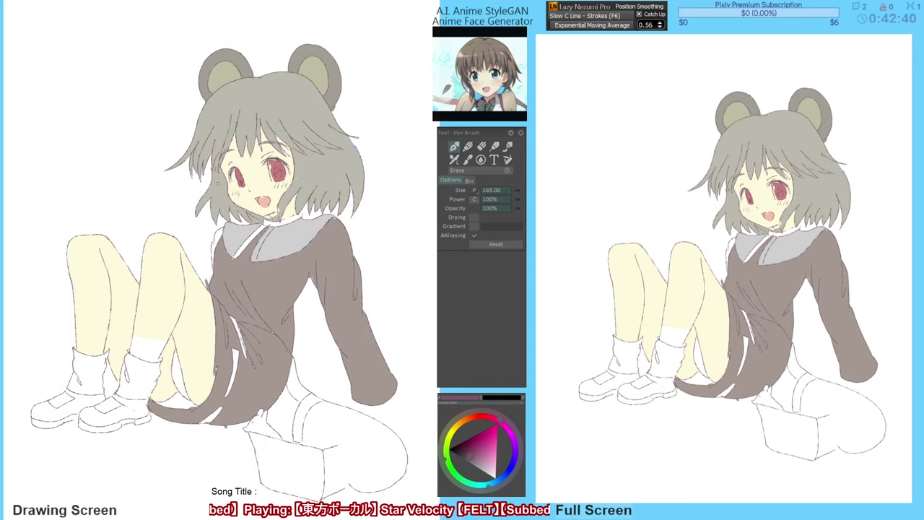
# Check the drawing in mirrored view and try a short eraser stroke at the lower edge of the right-hand eye.
pyautogui.press('h')
pyautogui.press('h')
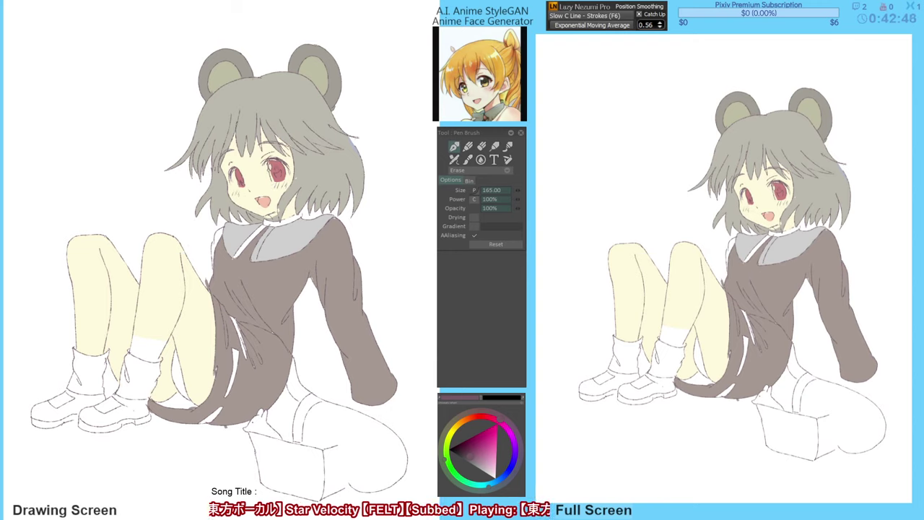
pyautogui.moveTo(270, 181); pyautogui.dragTo(273, 188)
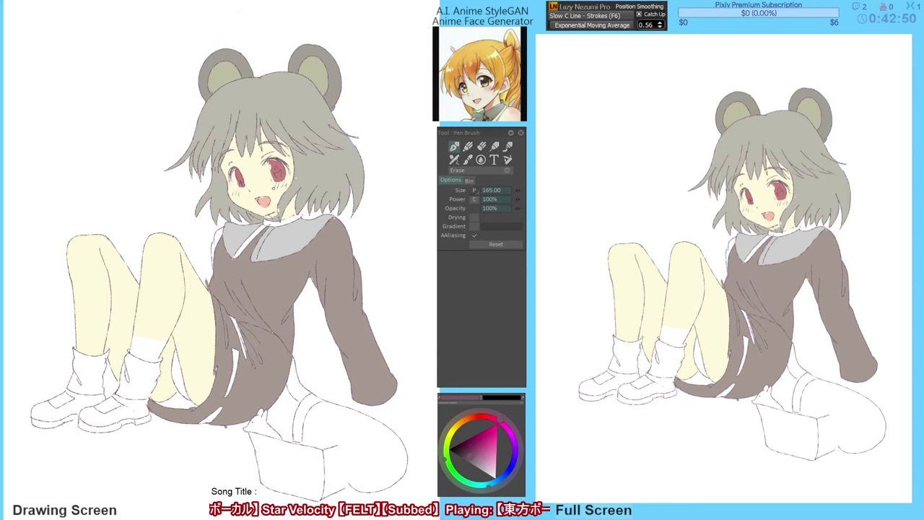
pyautogui.hotkey('ctrl', 'z')
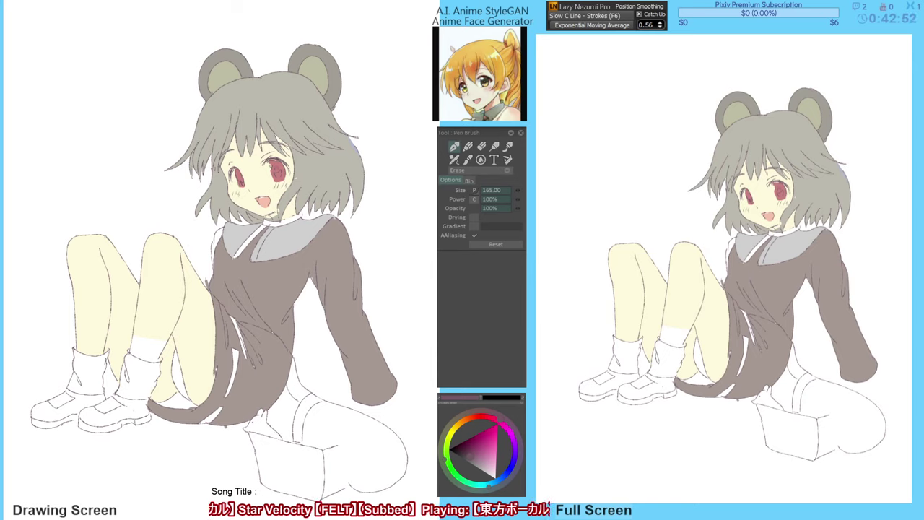
# Pick a light orange-yellow and bucket-fill the two slanted ribbon strips on the grey collar.
pyautogui.press('b')
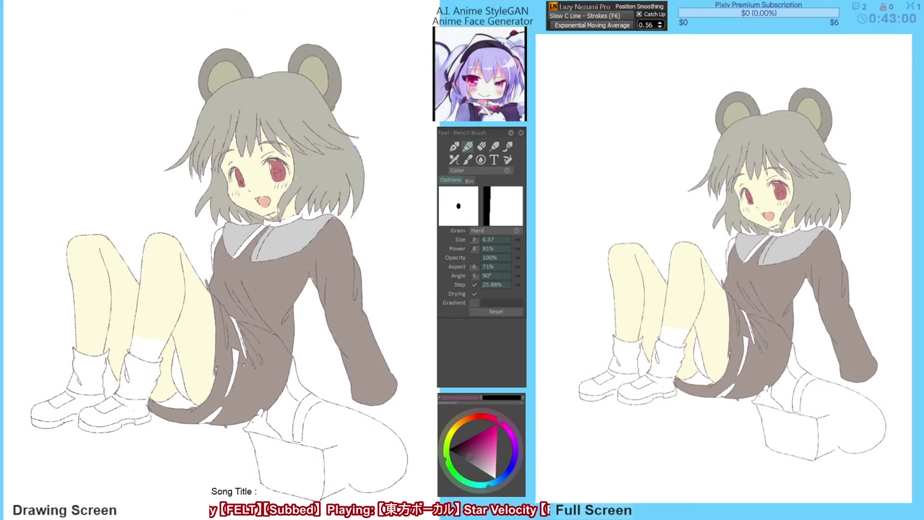
pyautogui.press('v')
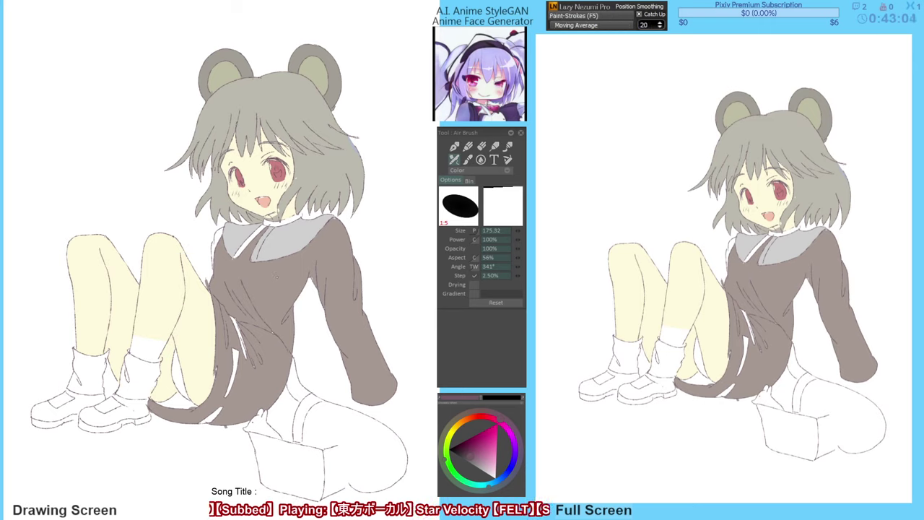
pyautogui.click(456, 423)
pyautogui.moveTo(492, 442)
pyautogui.mouseDown()
pyautogui.moveTo(501, 442)
pyautogui.moveTo(492, 437)
pyautogui.mouseUp()
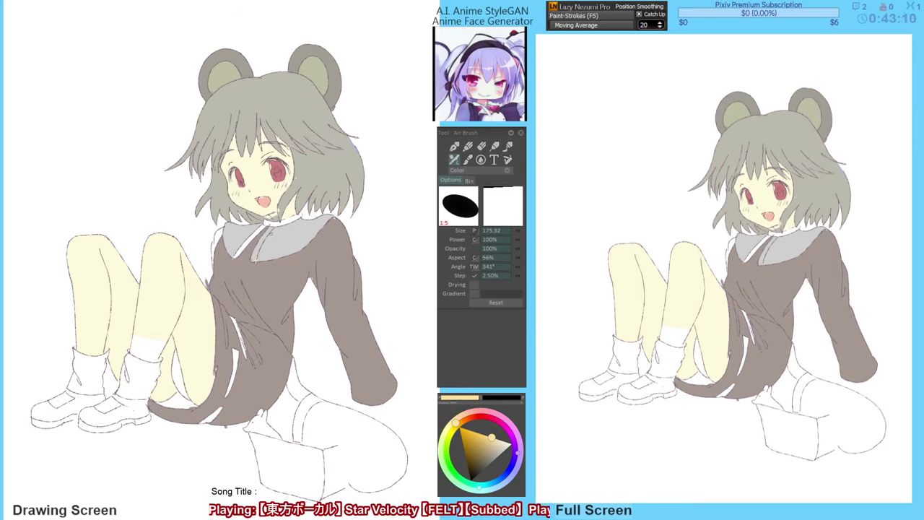
pyautogui.press('f')
pyautogui.click(259, 248)
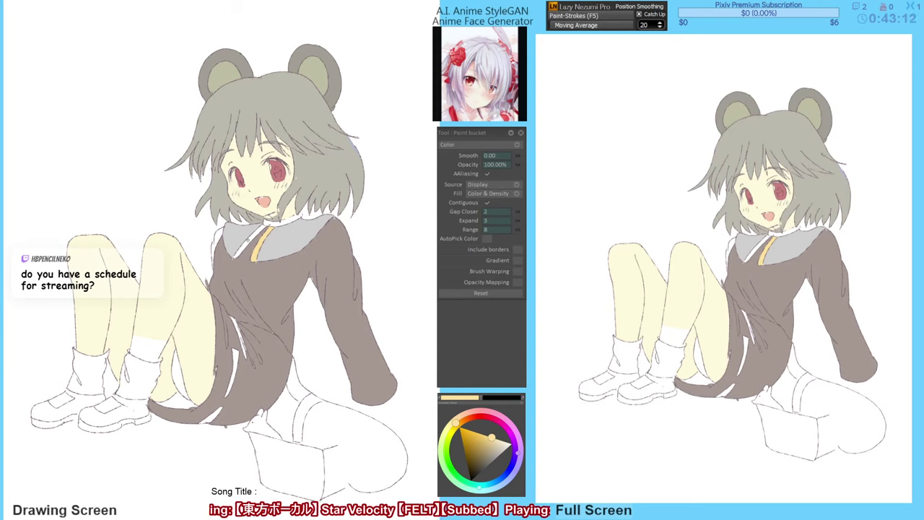
pyautogui.click(246, 243)
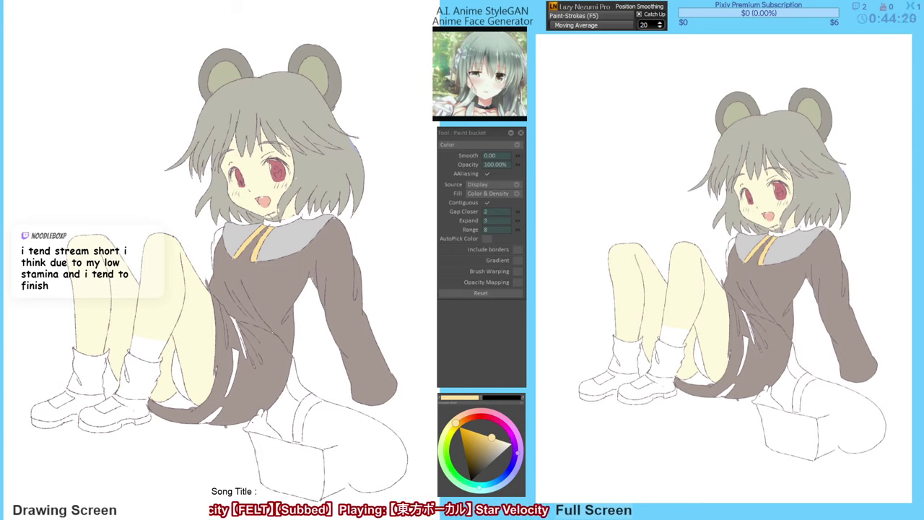
# Try to bucket-fill the neck area under the chin with the sampled pale skin colour.
pyautogui.press('b')
pyautogui.keyDown('alt'); pyautogui.click(307, 182); pyautogui.keyUp('alt')
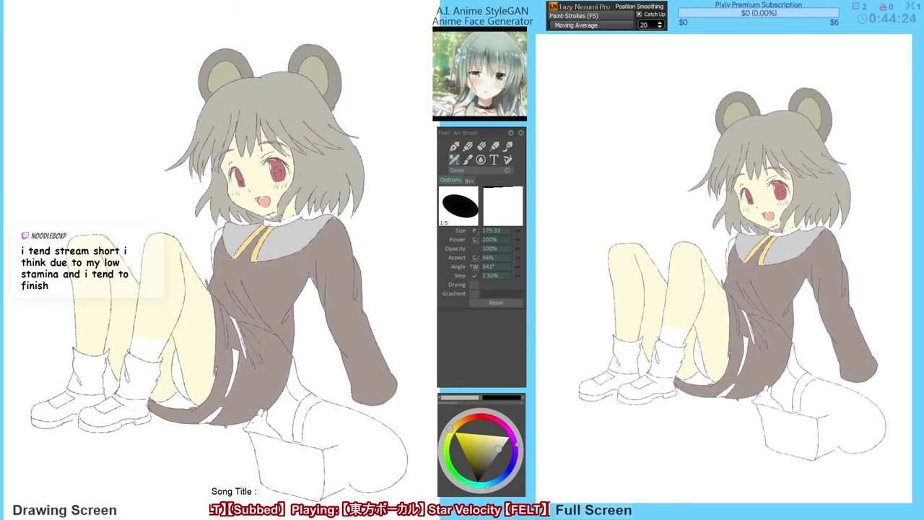
pyautogui.keyDown('alt'); pyautogui.click(273, 197); pyautogui.keyUp('alt')
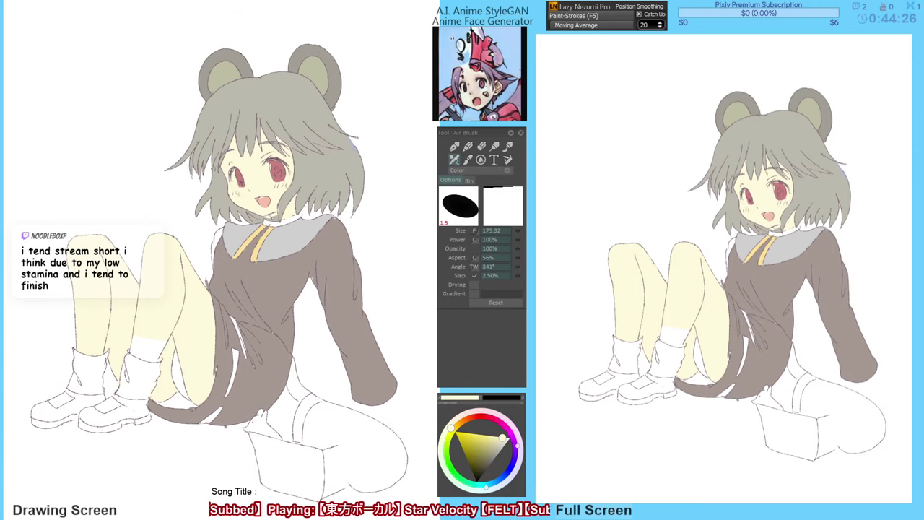
pyautogui.press('g')
pyautogui.click(278, 219)
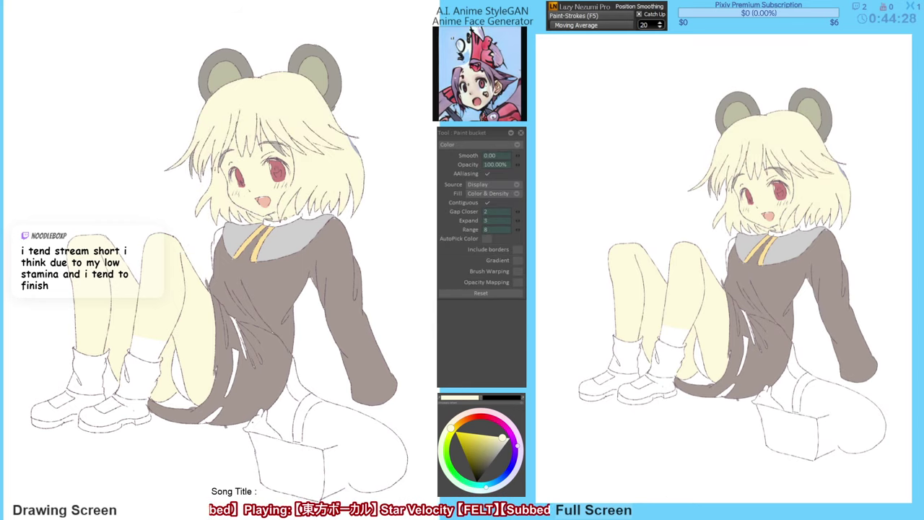
pyautogui.hotkey('ctrl', 'z')
pyautogui.press('b')
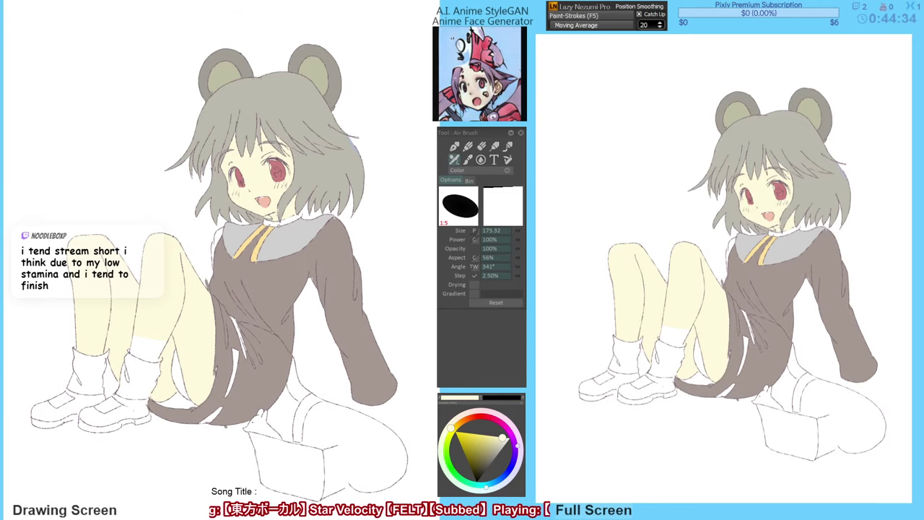
# Choose a near-white colour and try a small eraser touch-up on the line at the character's mouth.
pyautogui.moveTo(281, 292); pyautogui.dragTo(288, 292)
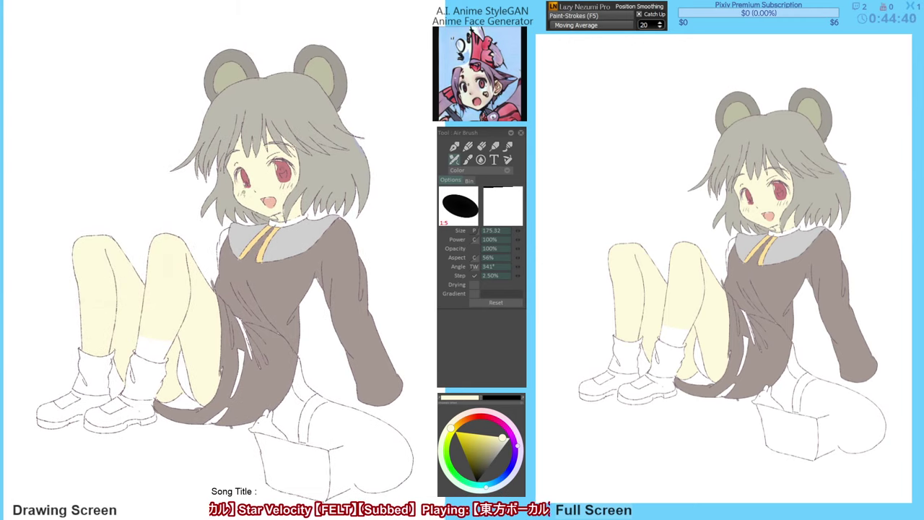
pyautogui.moveTo(283, 282); pyautogui.dragTo(281, 281)
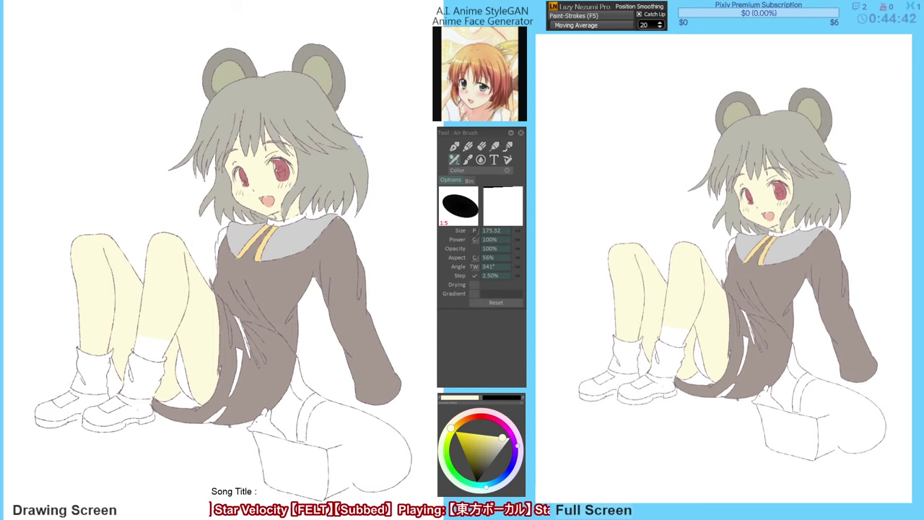
pyautogui.press('n')
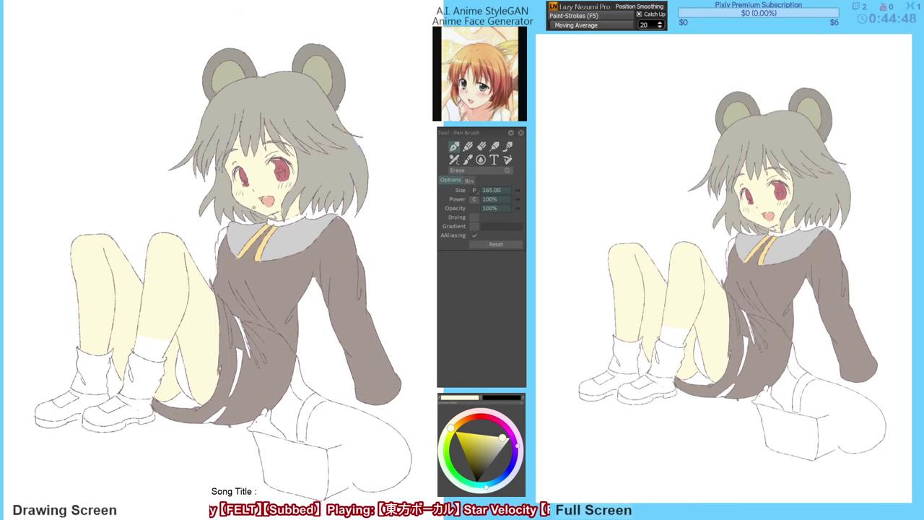
pyautogui.moveTo(482, 443); pyautogui.dragTo(510, 439)
pyautogui.press('b')
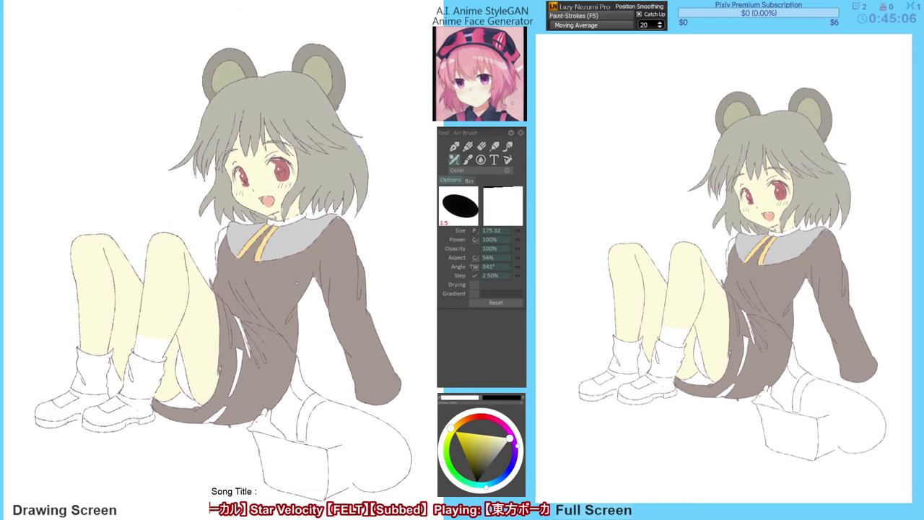
pyautogui.press('e')
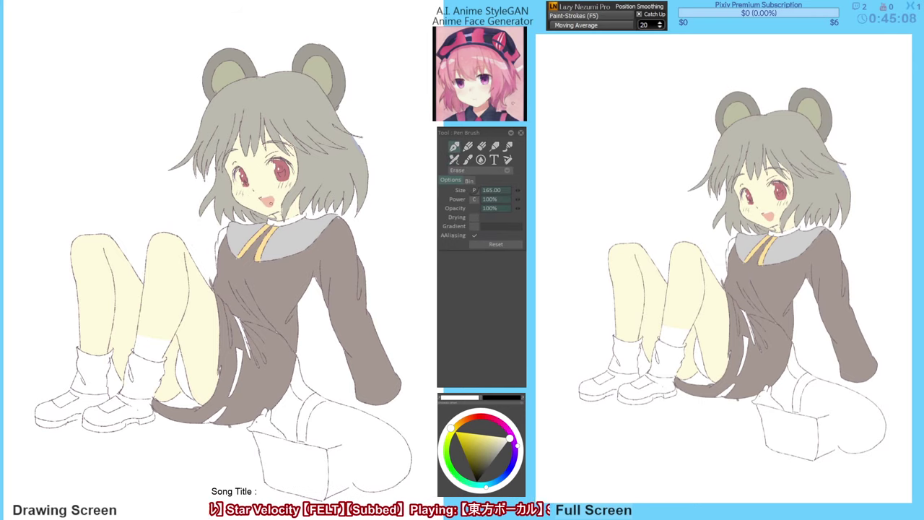
pyautogui.hotkey('ctrl', 'z')
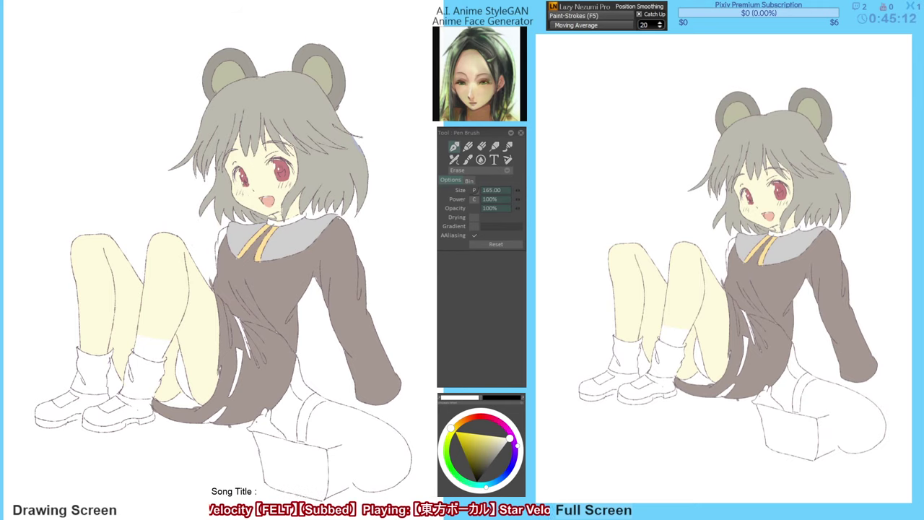
# Sample the dress brown and bucket-fill the unpainted shoulder strip beside the collar and the small gap below the thighs.
pyautogui.moveTo(304, 298); pyautogui.dragTo(311, 296)
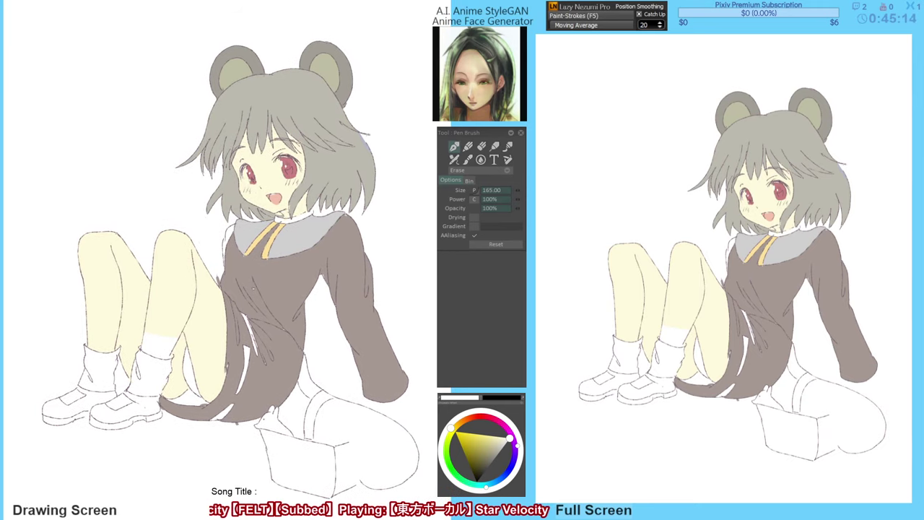
pyautogui.keyDown('alt'); pyautogui.click(279, 280); pyautogui.keyUp('alt')
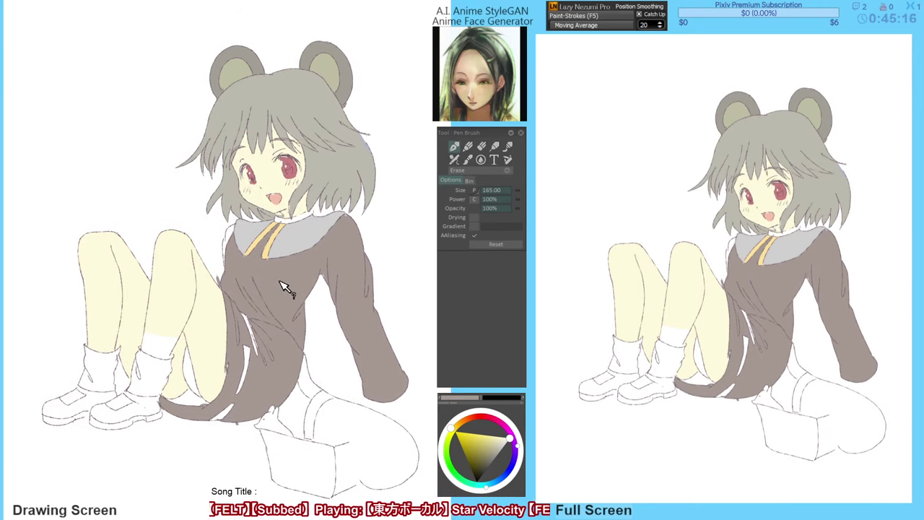
pyautogui.press('a')
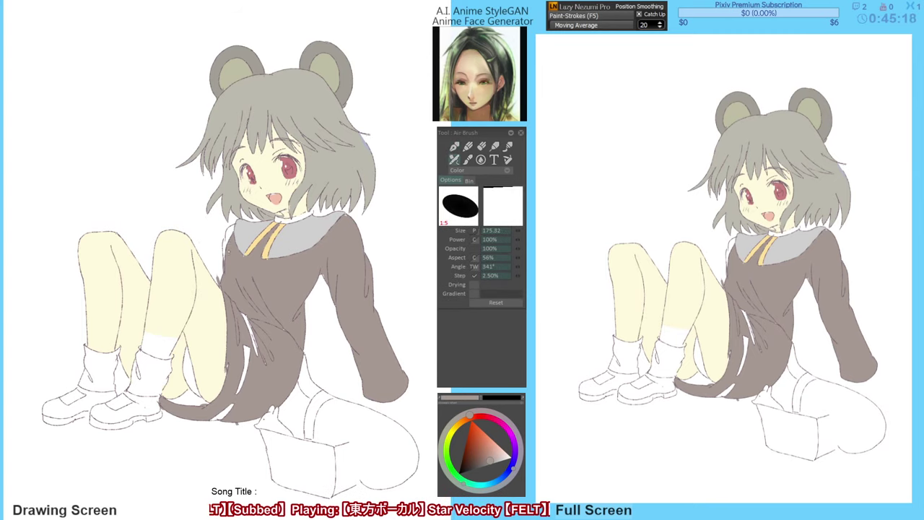
pyautogui.press('g')
pyautogui.click(230, 233)
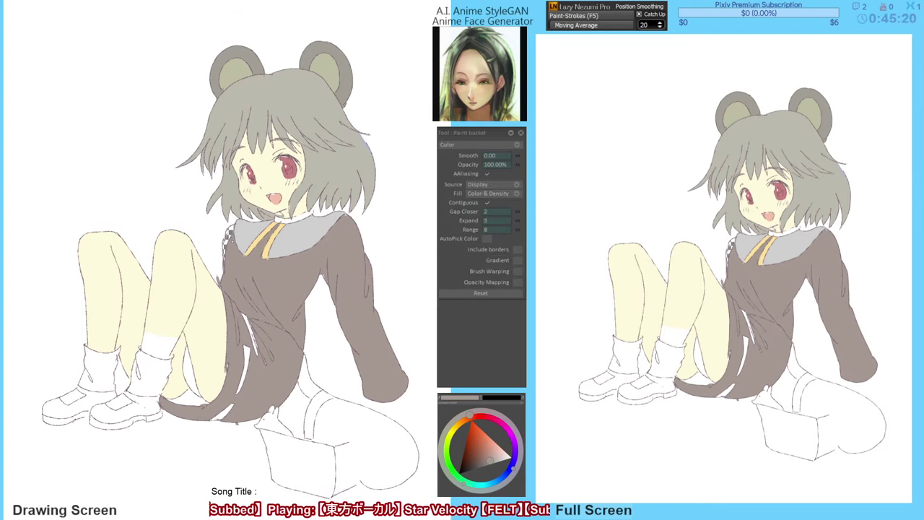
pyautogui.click(225, 247)
pyautogui.moveTo(246, 309); pyautogui.dragTo(249, 298)
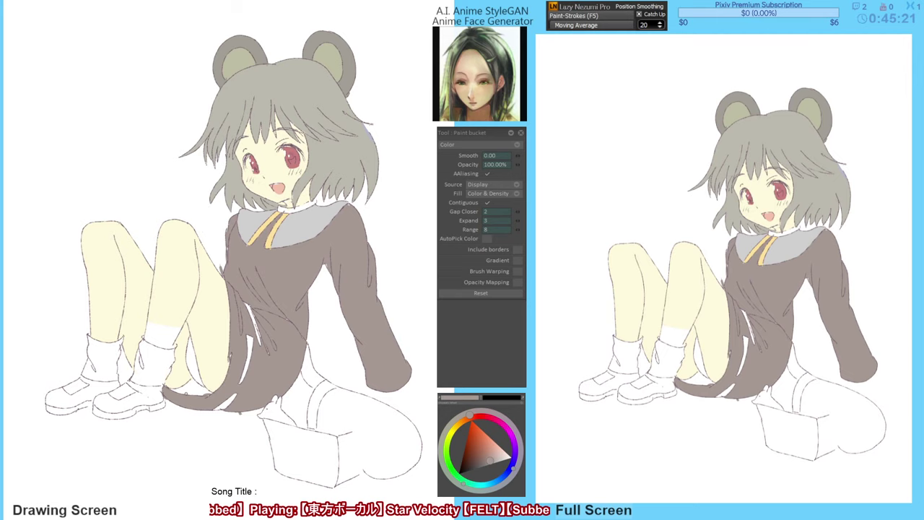
pyautogui.click(192, 388)
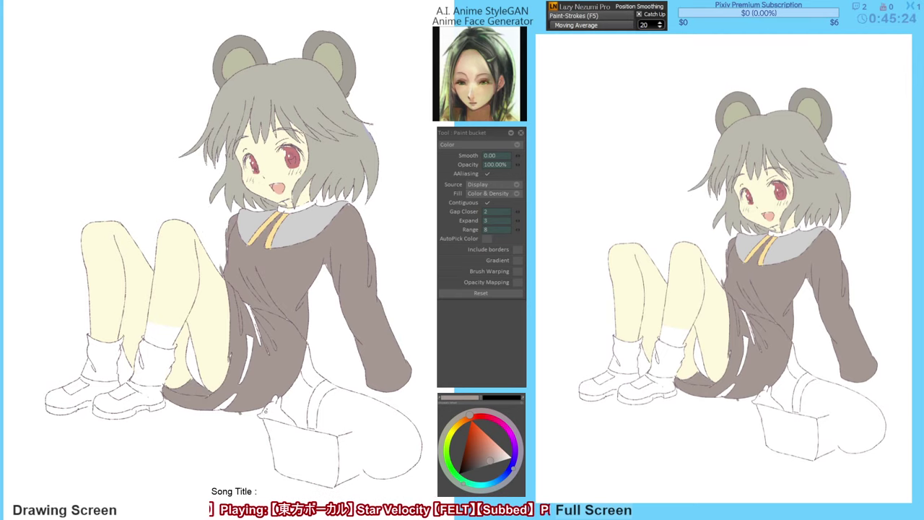
pyautogui.moveTo(279, 401); pyautogui.dragTo(280, 400)
pyautogui.moveTo(260, 347); pyautogui.dragTo(253, 347)
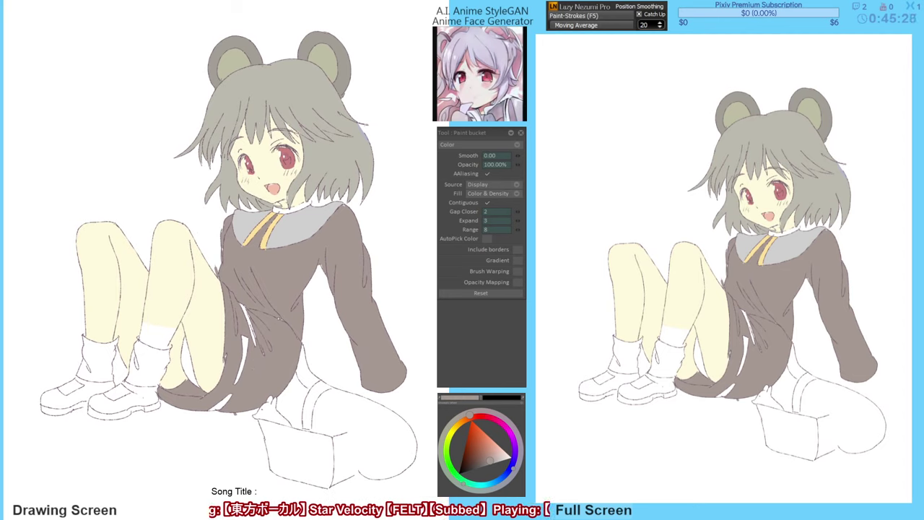
# Airbrush darker brown fold shading diagonally across the dress torso and down the upper sleeve, redoing the sleeve stroke.
pyautogui.press('v')
pyautogui.moveTo(248, 279)
pyautogui.mouseDown()
pyautogui.moveTo(259, 307)
pyautogui.moveTo(252, 280)
pyautogui.mouseUp()
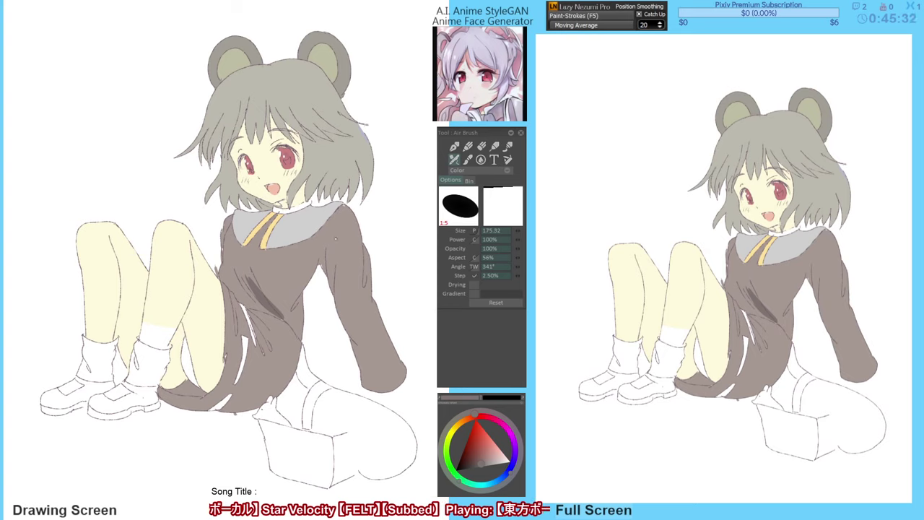
pyautogui.moveTo(321, 263)
pyautogui.mouseDown()
pyautogui.moveTo(329, 227)
pyautogui.moveTo(333, 291)
pyautogui.mouseUp()
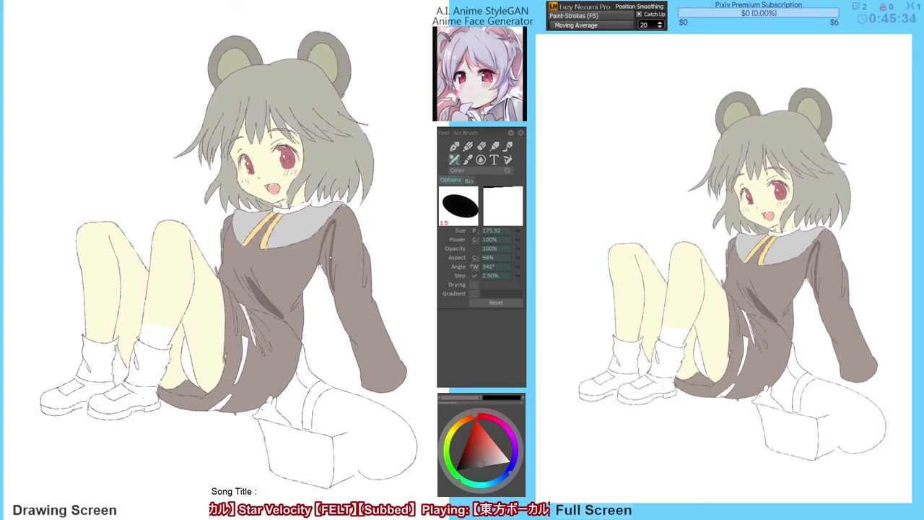
pyautogui.hotkey('ctrl', 'z')
pyautogui.moveTo(336, 220)
pyautogui.mouseDown()
pyautogui.moveTo(329, 294)
pyautogui.moveTo(326, 243)
pyautogui.moveTo(332, 290)
pyautogui.moveTo(329, 277)
pyautogui.mouseUp()
pyautogui.hotkey('ctrl', 'z')
pyautogui.press('f')
pyautogui.press('b')
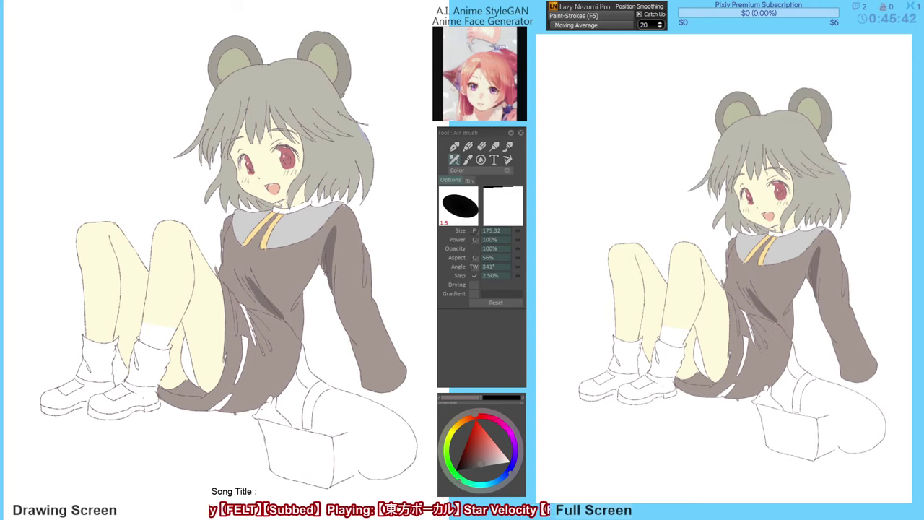
# Refine the upper sleeve shading and airbrush a dark fold down the sleeve's middle, trimming it with the sampled dress brown.
pyautogui.keyDown('alt'); pyautogui.click(341, 234); pyautogui.keyUp('alt')
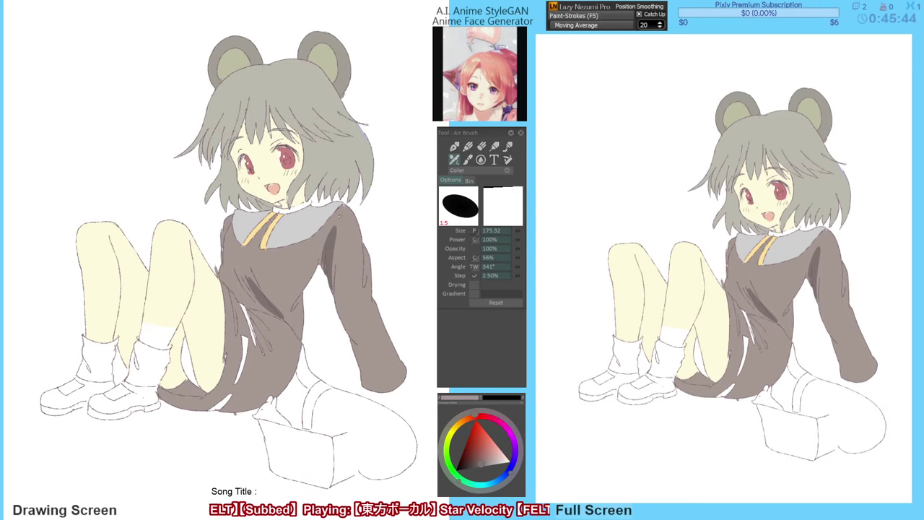
pyautogui.moveTo(333, 229); pyautogui.dragTo(327, 279)
pyautogui.keyDown('alt'); pyautogui.click(336, 297); pyautogui.keyUp('alt')
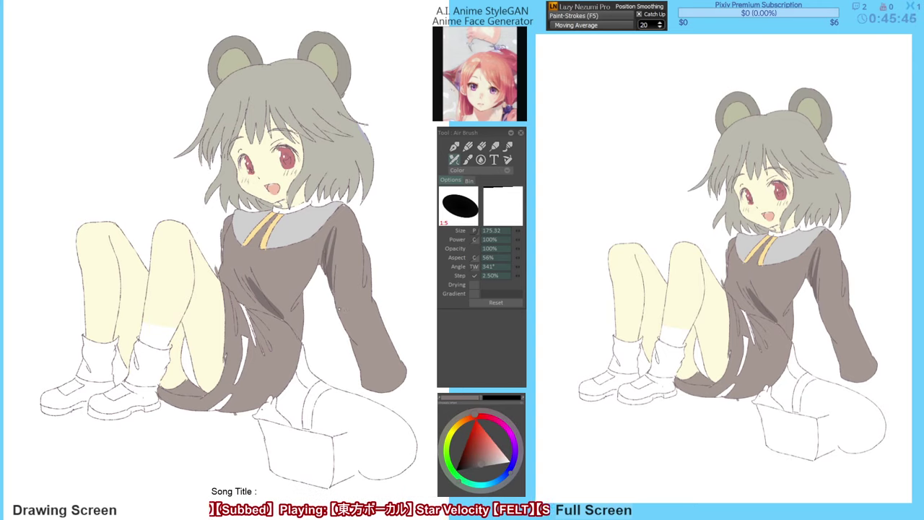
pyautogui.moveTo(341, 309)
pyautogui.mouseDown()
pyautogui.moveTo(345, 293)
pyautogui.moveTo(353, 335)
pyautogui.mouseUp()
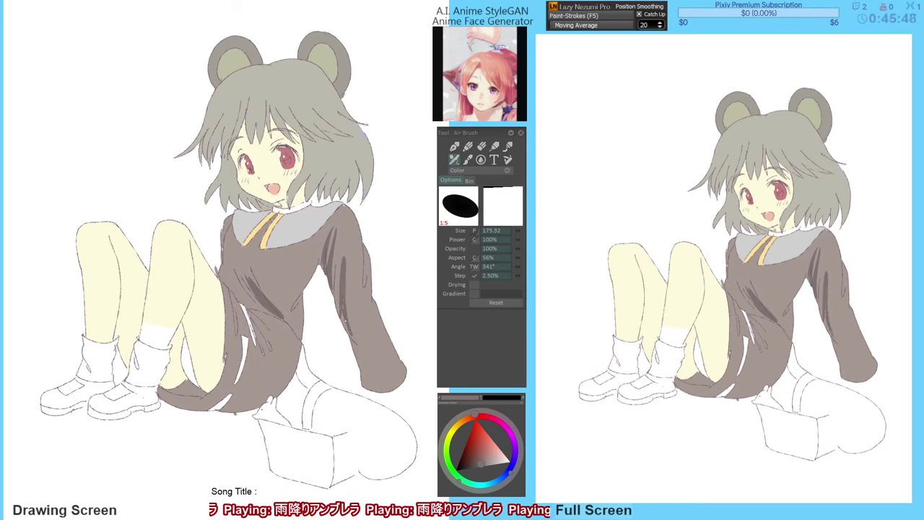
pyautogui.hotkey('ctrl', 'z')
pyautogui.moveTo(344, 269)
pyautogui.mouseDown()
pyautogui.moveTo(348, 332)
pyautogui.moveTo(338, 315)
pyautogui.mouseUp()
pyautogui.keyDown('alt'); pyautogui.click(352, 277); pyautogui.keyUp('alt')
pyautogui.moveTo(345, 265); pyautogui.dragTo(351, 332)
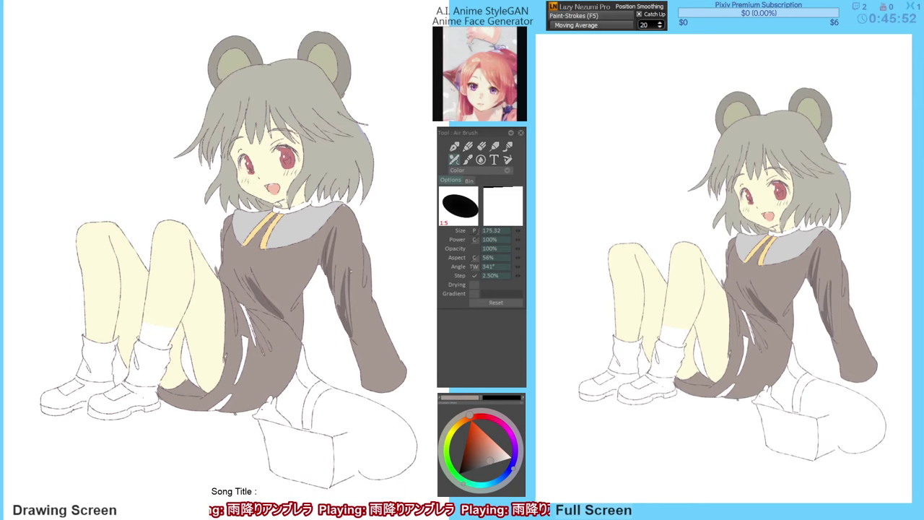
# Sample the dark brown from the torso fold and airbrush the area between the two collar ribbon strips.
pyautogui.moveTo(284, 267); pyautogui.dragTo(290, 284)
pyautogui.keyDown('alt'); pyautogui.click(269, 320); pyautogui.keyUp('alt')
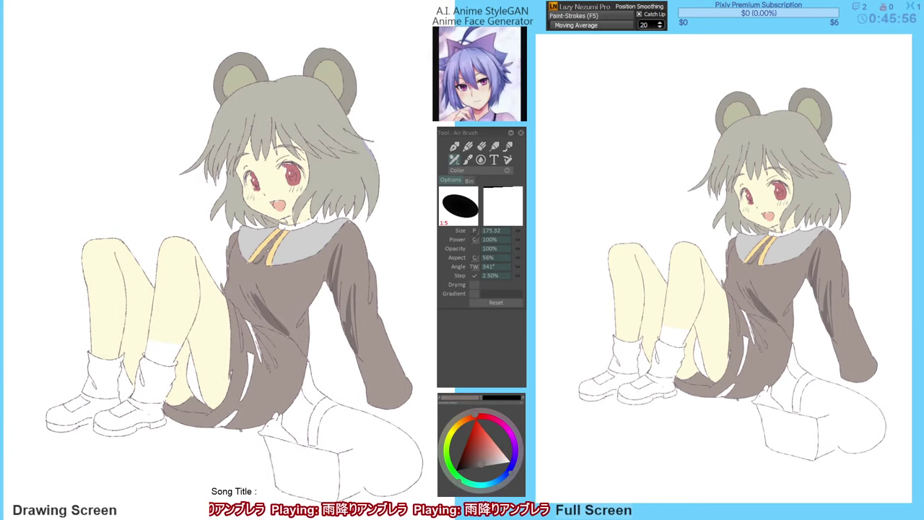
pyautogui.moveTo(253, 263)
pyautogui.mouseDown()
pyautogui.moveTo(283, 231)
pyautogui.moveTo(268, 246)
pyautogui.mouseUp()
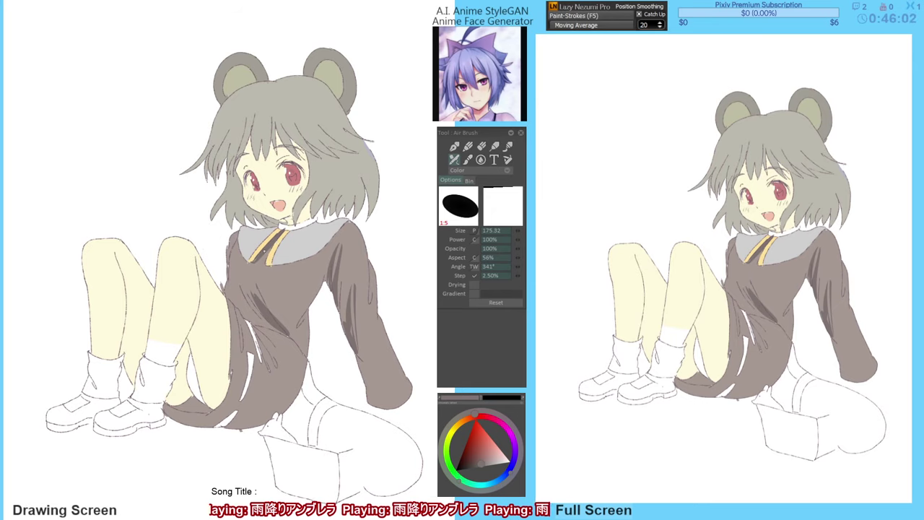
# Sample the ribbon's orange-yellow and bucket-fill the neckband above the grey collar.
pyautogui.keyDown('alt'); pyautogui.click(271, 257); pyautogui.keyUp('alt')
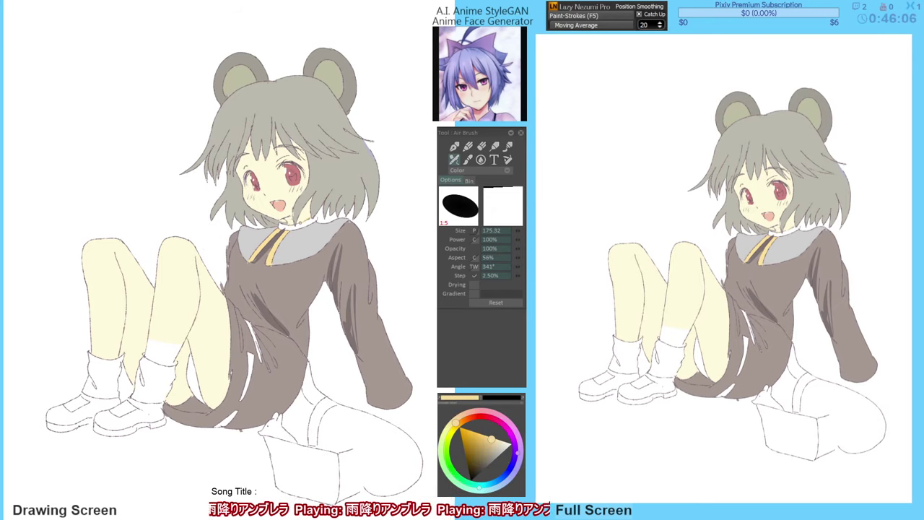
pyautogui.press('f')
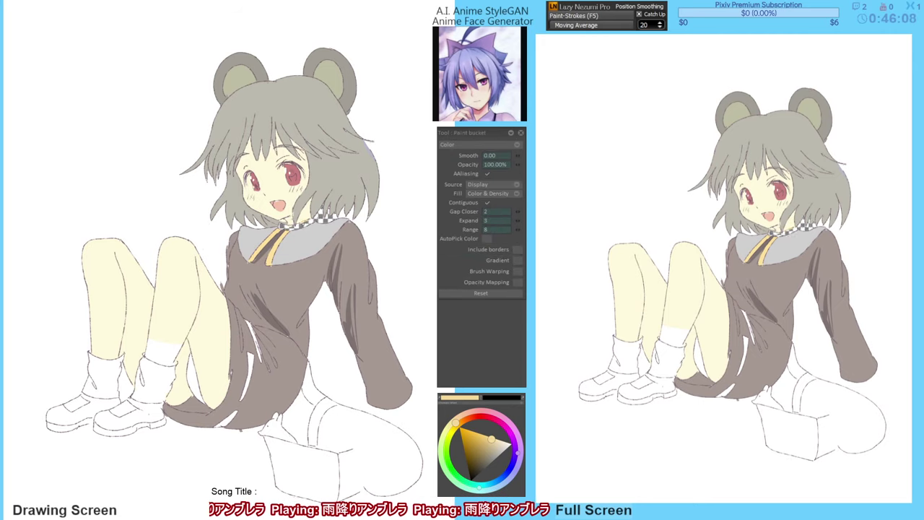
pyautogui.click(306, 220)
pyautogui.click(306, 220)
pyautogui.press('d')
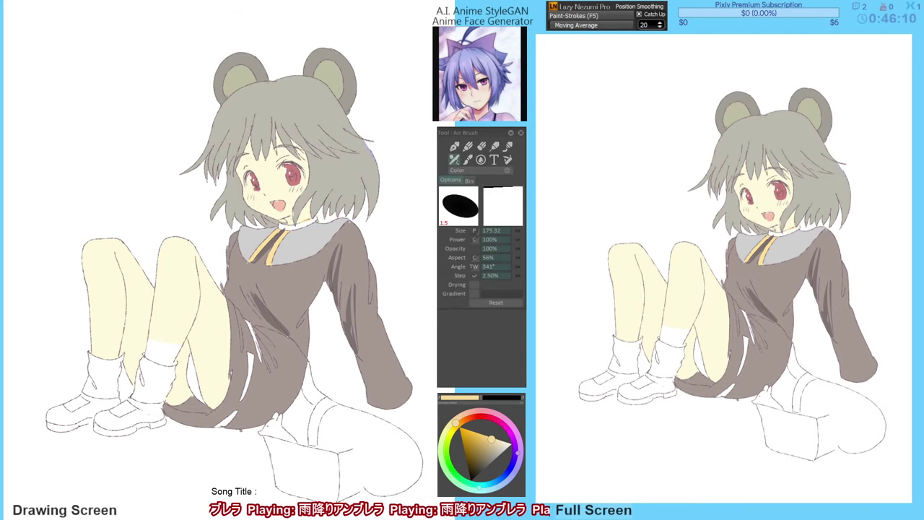
pyautogui.press('g')
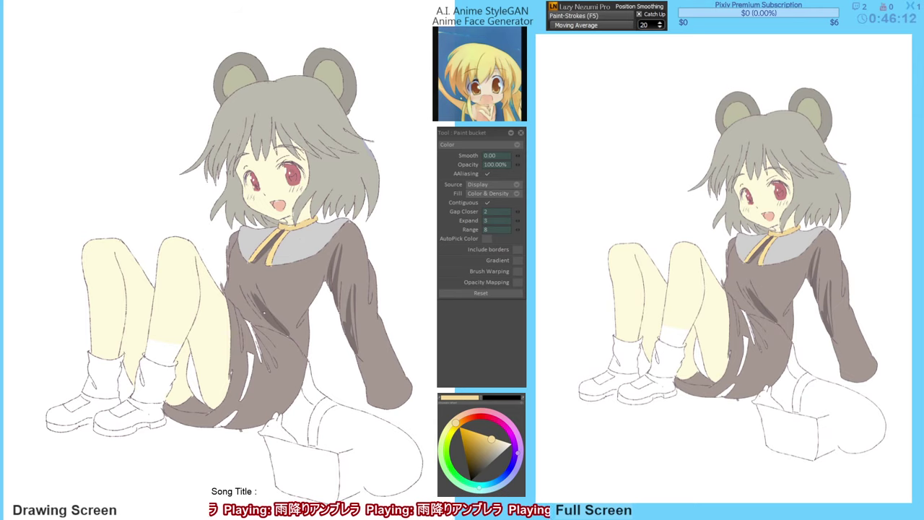
# Sample the hair's grey and airbrush touch-ups on the hair fill, erasing stray colour along its outer edge.
pyautogui.moveTo(254, 332); pyautogui.dragTo(254, 328)
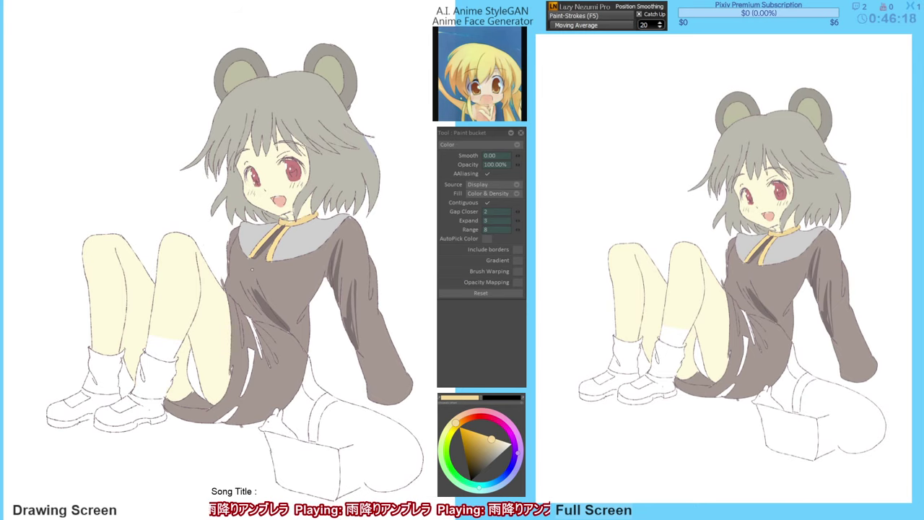
pyautogui.moveTo(299, 240); pyautogui.dragTo(301, 245)
pyautogui.press('b')
pyautogui.keyDown('alt'); pyautogui.click(235, 181); pyautogui.keyUp('alt')
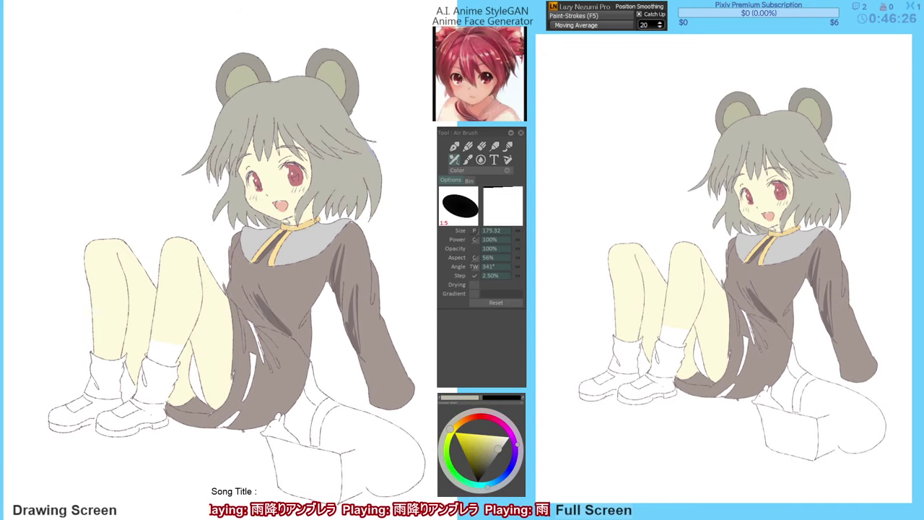
pyautogui.press('e')
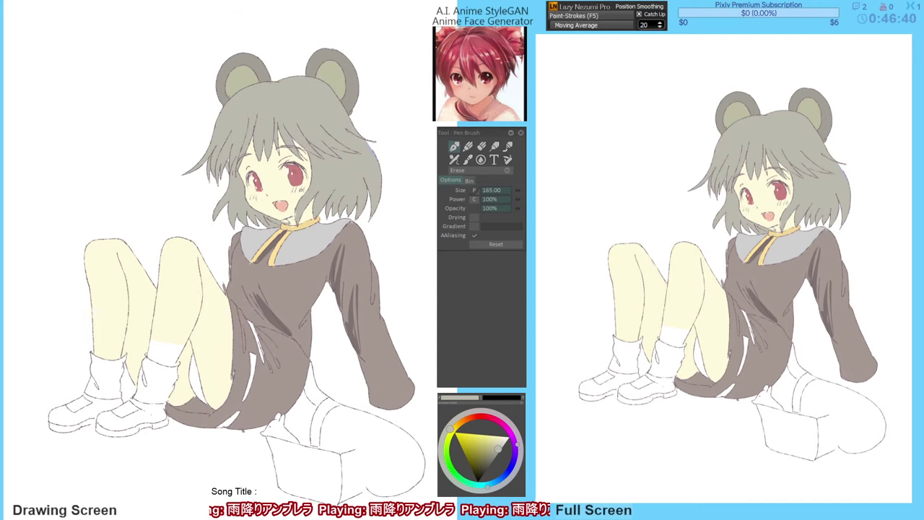
# Sample pinks from the larger eye and mouth, airbrush lighter pink into that eye's iris and bucket-fill its lower part.
pyautogui.keyDown('alt'); pyautogui.click(297, 178); pyautogui.keyUp('alt')
pyautogui.press('a')
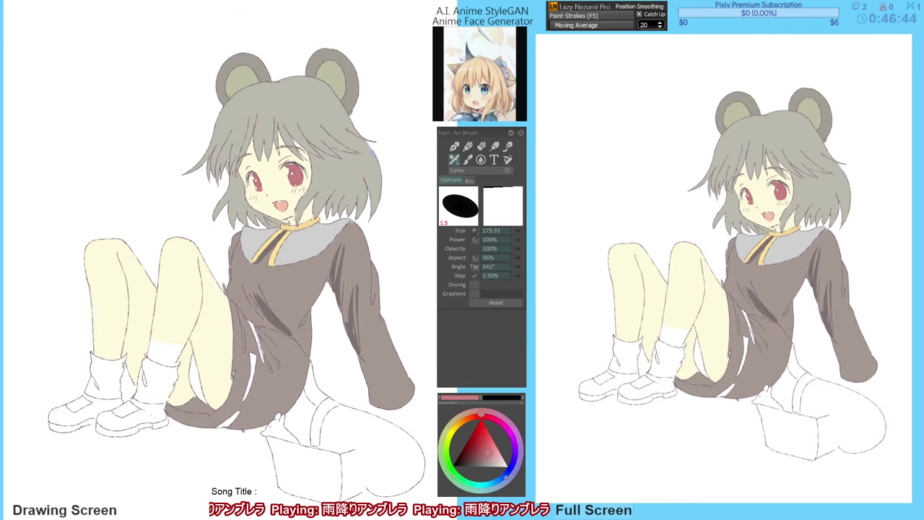
pyautogui.keyDown('alt'); pyautogui.click(295, 179); pyautogui.keyUp('alt')
pyautogui.keyDown('alt'); pyautogui.click(282, 206); pyautogui.keyUp('alt')
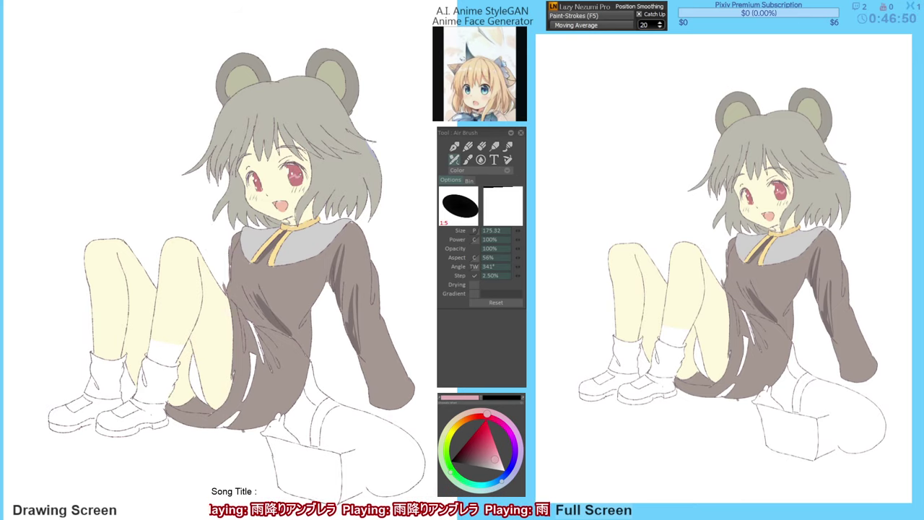
pyautogui.press('g')
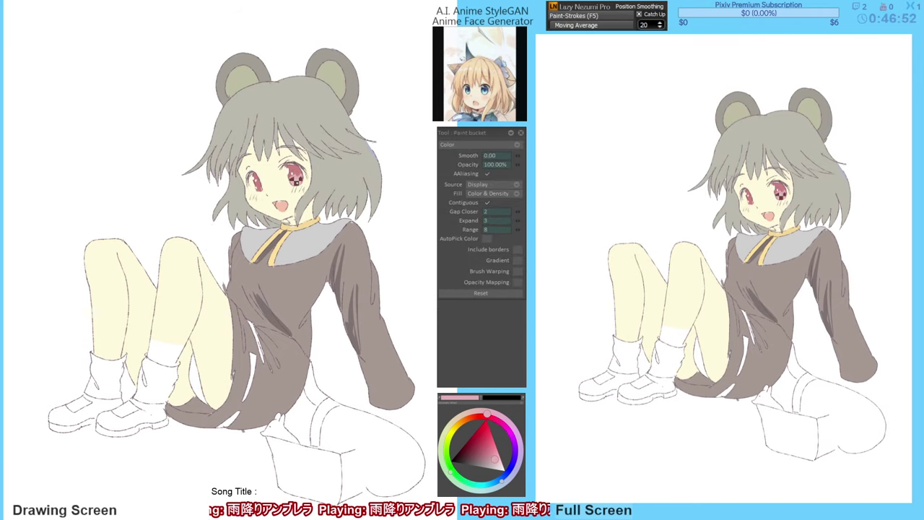
pyautogui.click(297, 181)
pyautogui.moveTo(278, 235); pyautogui.dragTo(280, 233)
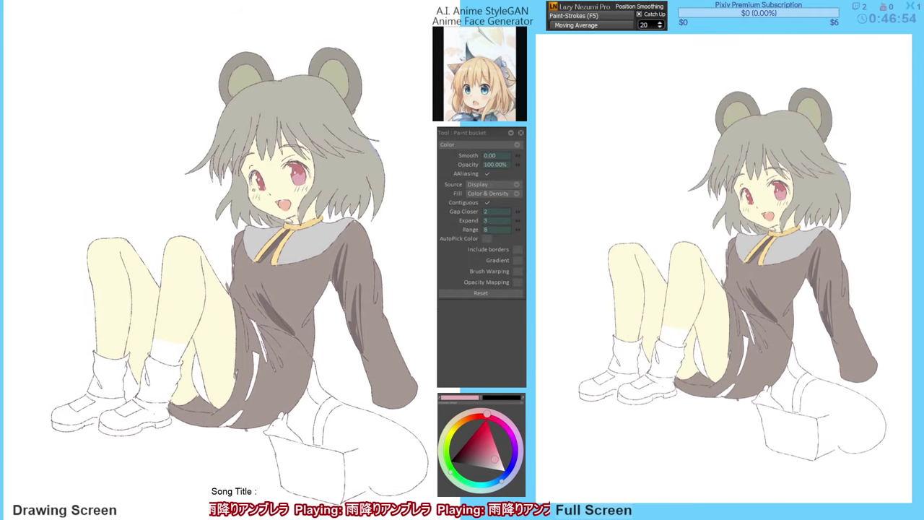
# Apply the same light pink to the iris of the smaller eye with airbrush and bucket fill.
pyautogui.press('b')
pyautogui.press('g')
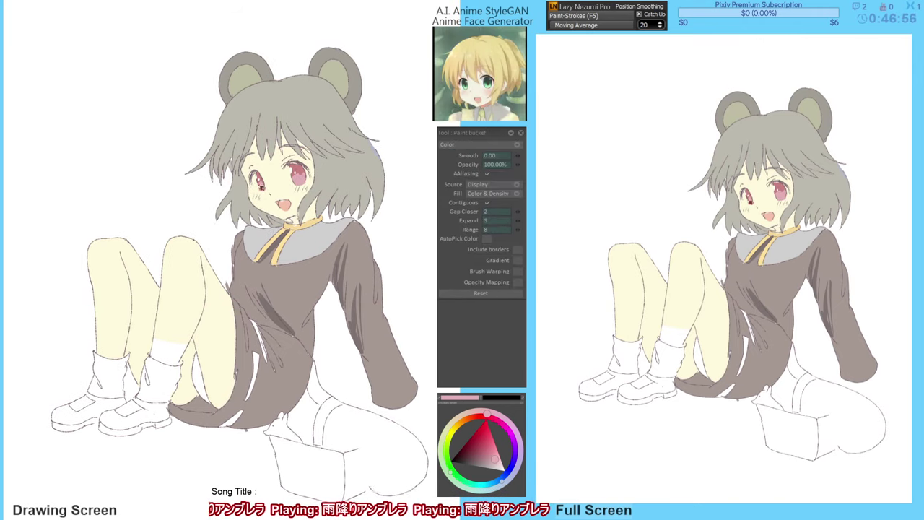
pyautogui.moveTo(302, 204); pyautogui.dragTo(303, 204)
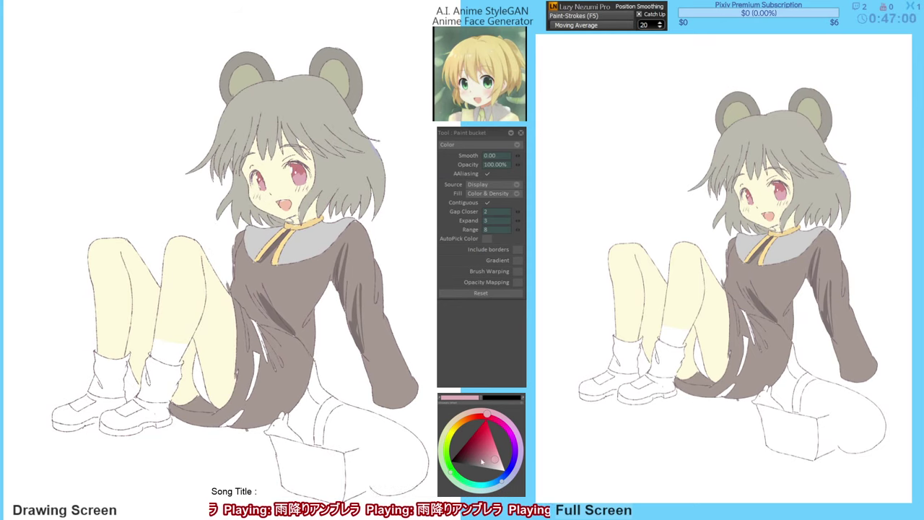
# Set the colour to white and fill the whites of both eyes with airbrush and paint bucket.
pyautogui.press('v')
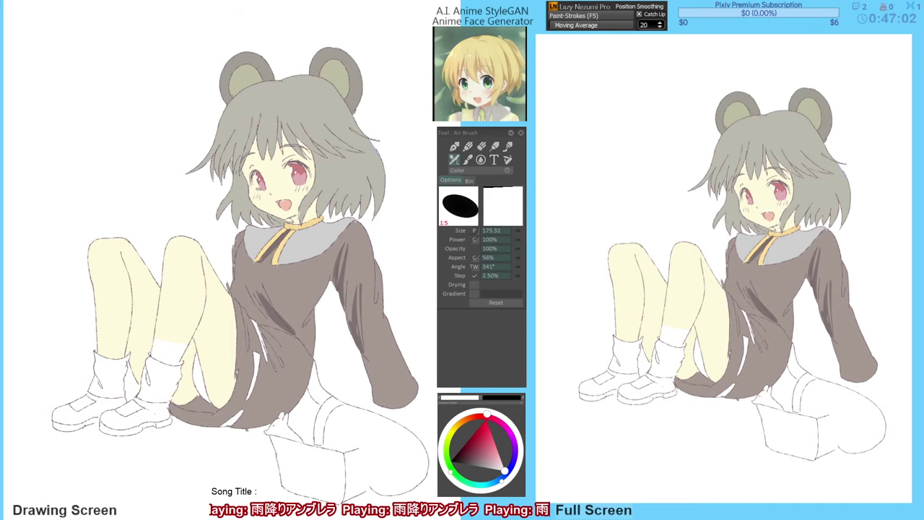
pyautogui.press('g')
pyautogui.press('v')
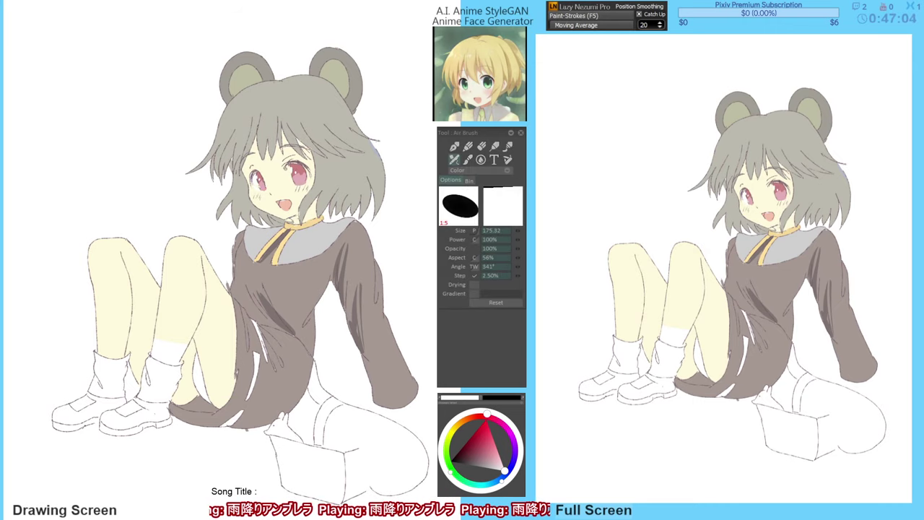
pyautogui.press('g')
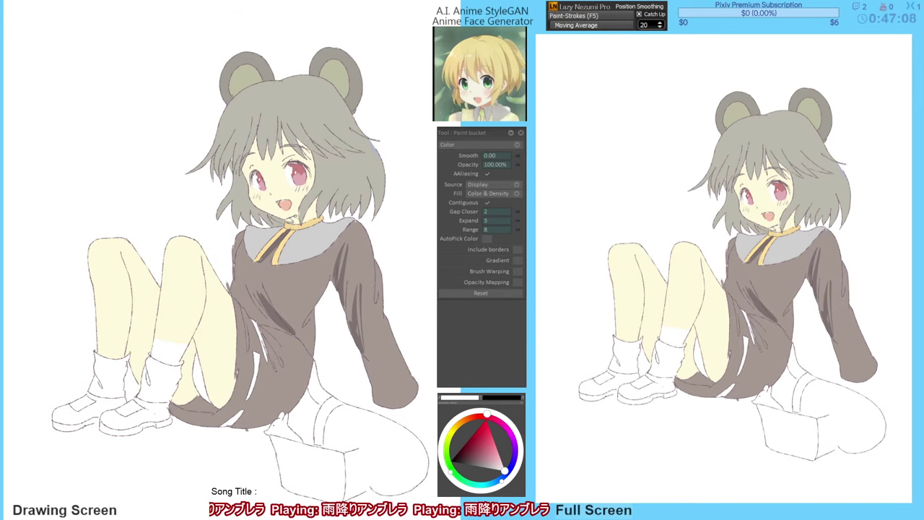
# Check the face in a mirrored view and sample the cream tone beside the larger eye to touch up that area.
pyautogui.press('h')
pyautogui.press('b')
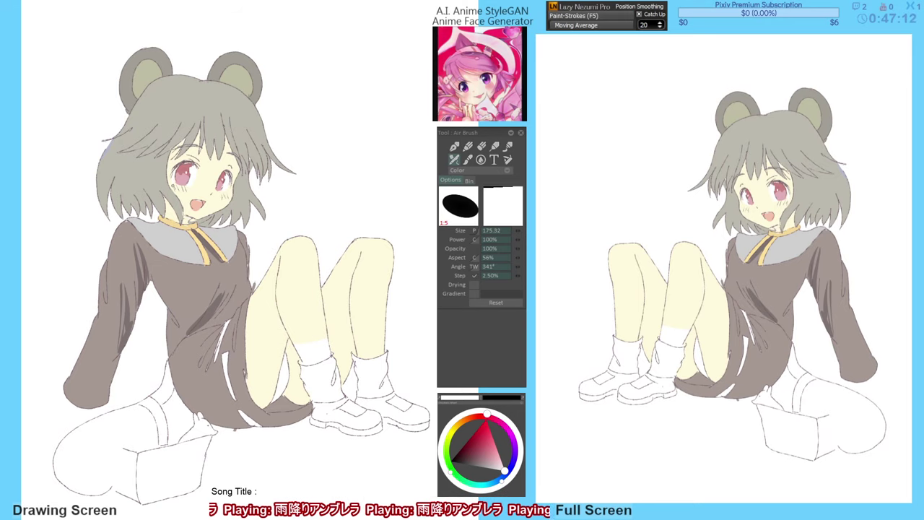
pyautogui.keyDown('alt'); pyautogui.click(172, 185); pyautogui.keyUp('alt')
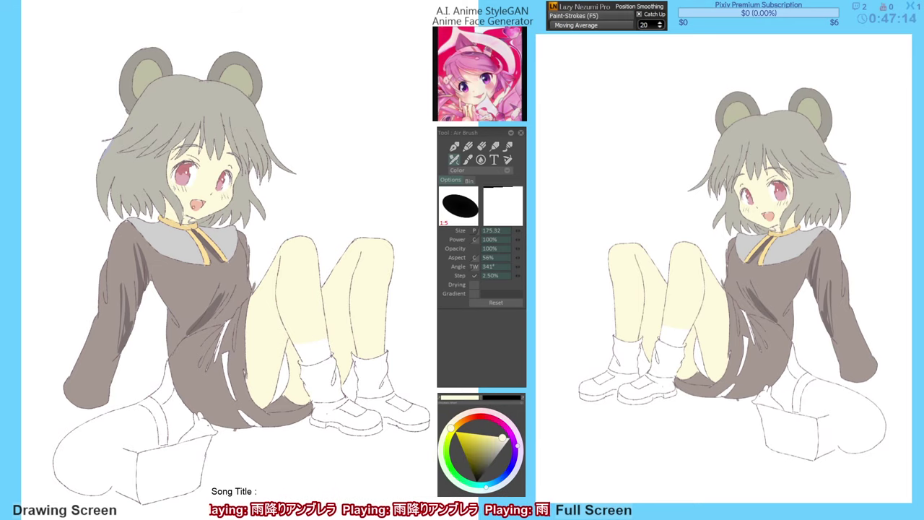
pyautogui.press('h')
pyautogui.moveTo(291, 241); pyautogui.dragTo(284, 239)
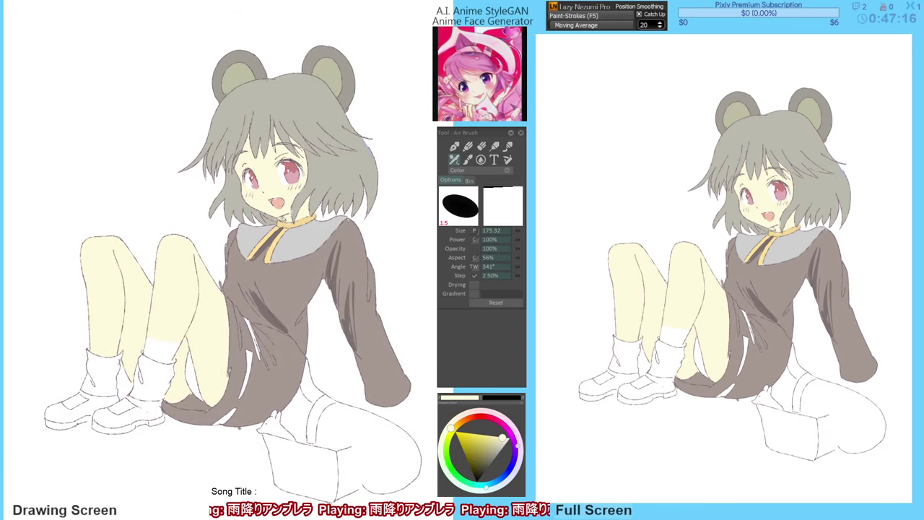
# Sample the mouth's pink to touch up its fill, and refine the mouth outline and small fang with the dark purple pencil and eraser.
pyautogui.keyDown('alt'); pyautogui.click(278, 208); pyautogui.keyUp('alt')
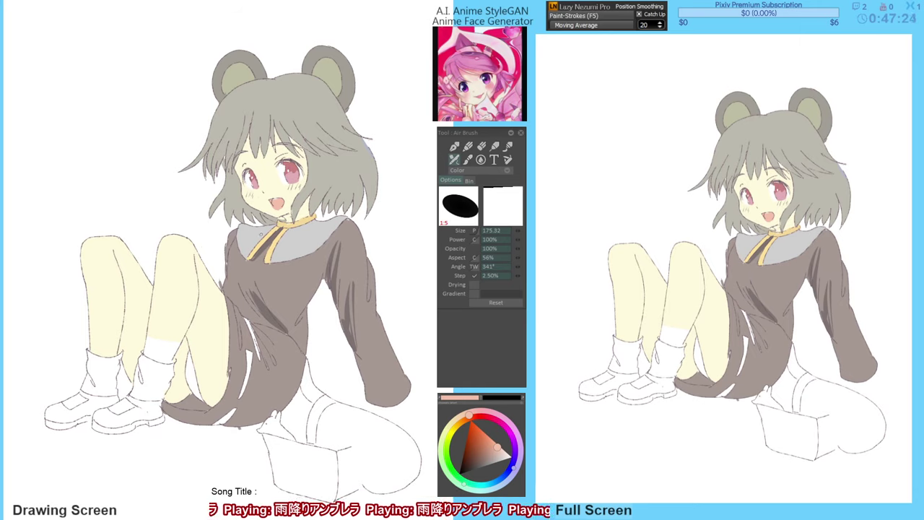
pyautogui.press('n')
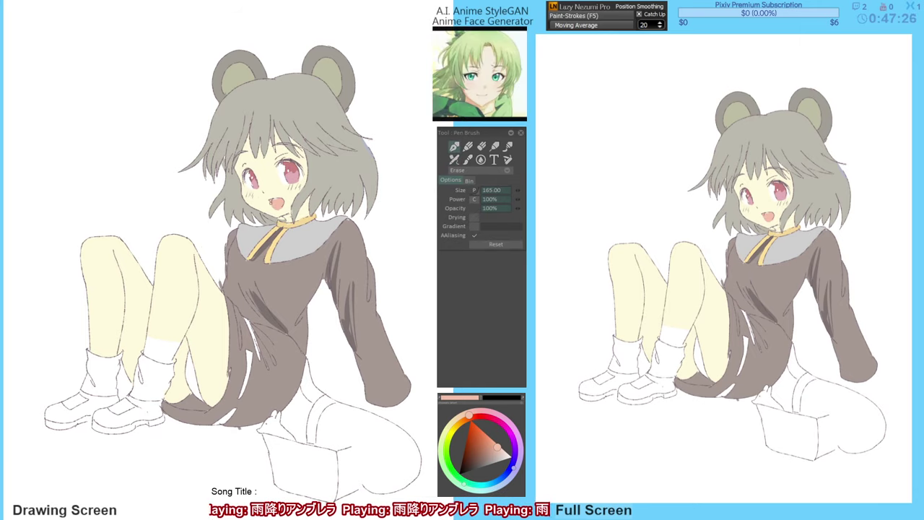
pyautogui.press('F6')
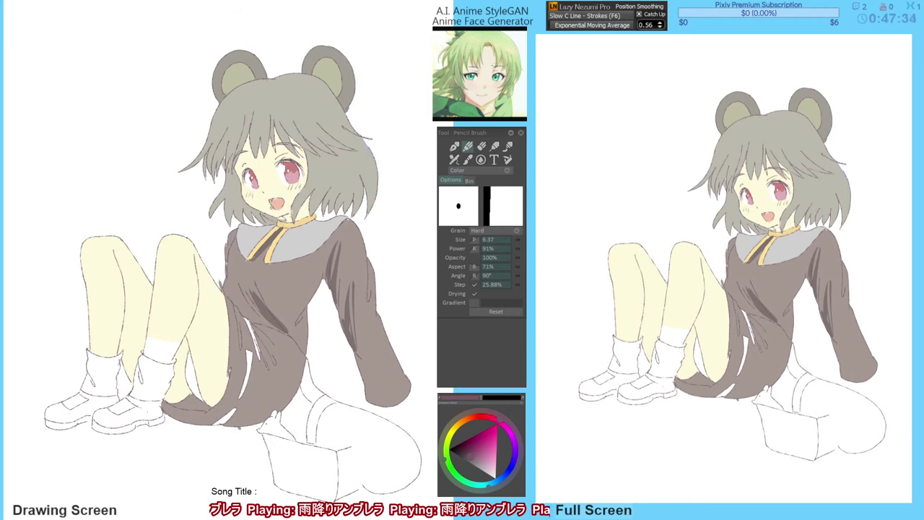
pyautogui.press('e')
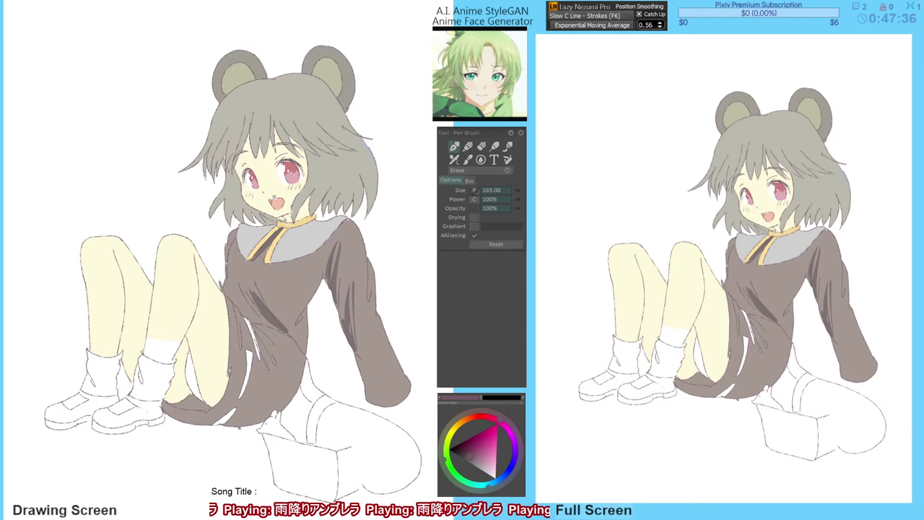
pyautogui.press('e')
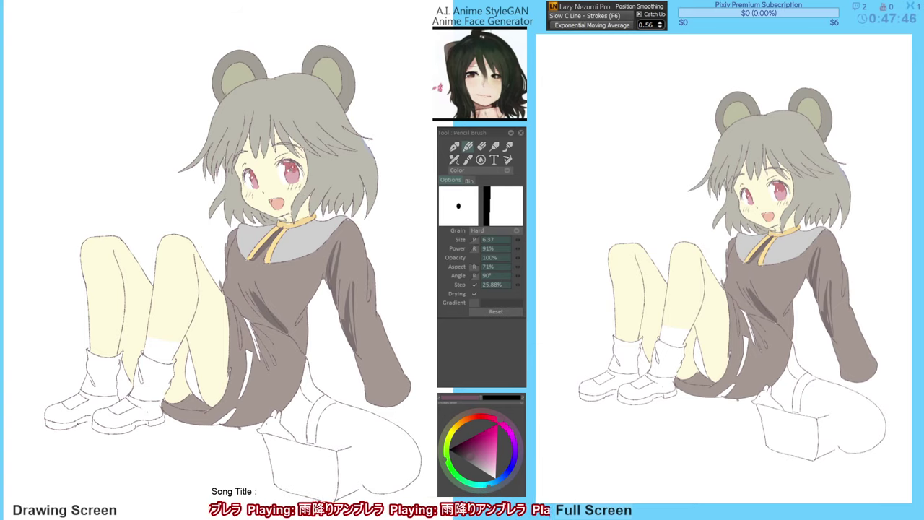
pyautogui.press('e')
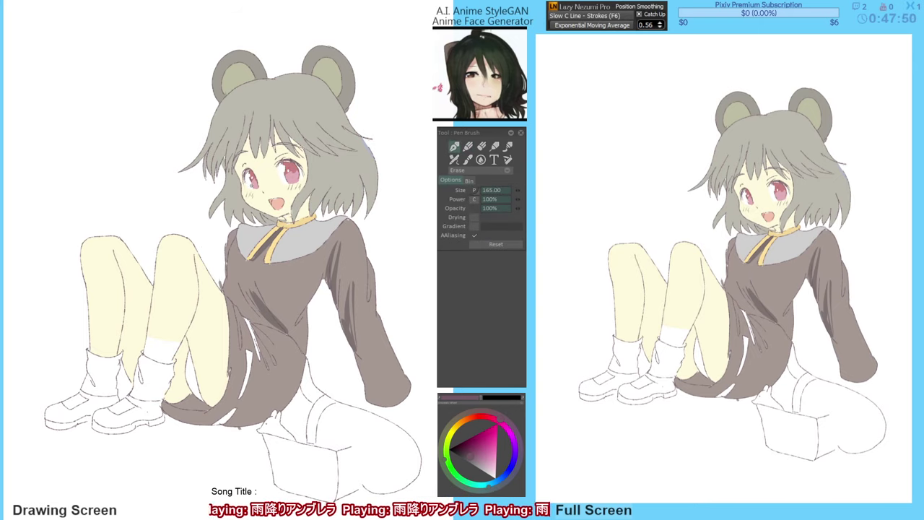
pyautogui.press('e')
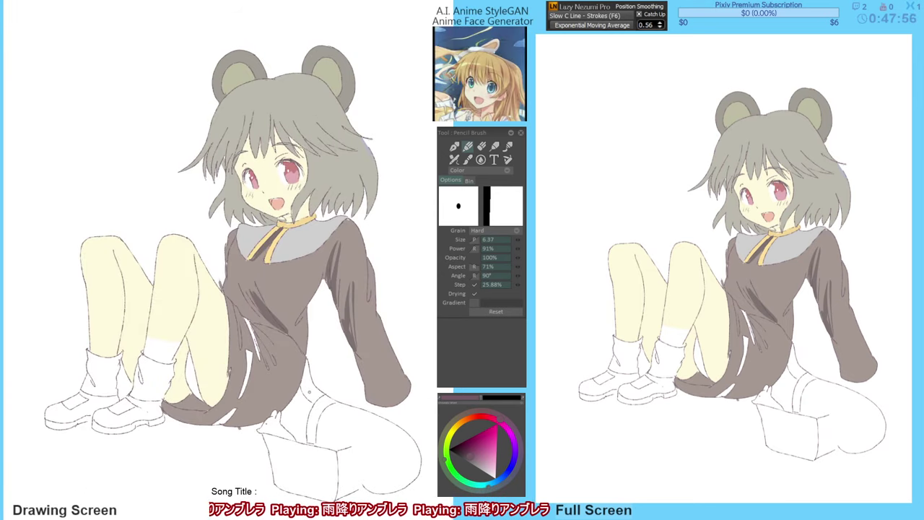
# Refine the line art around the larger eye with Balance Strokes smoothing, alternating pencil and eraser and checking the face mirrored.
pyautogui.press('F4')
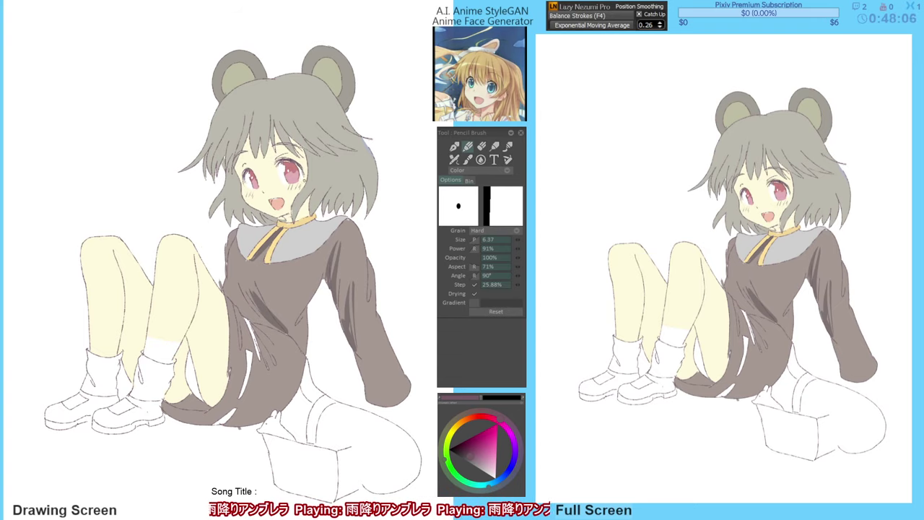
pyautogui.press('h')
pyautogui.press('e')
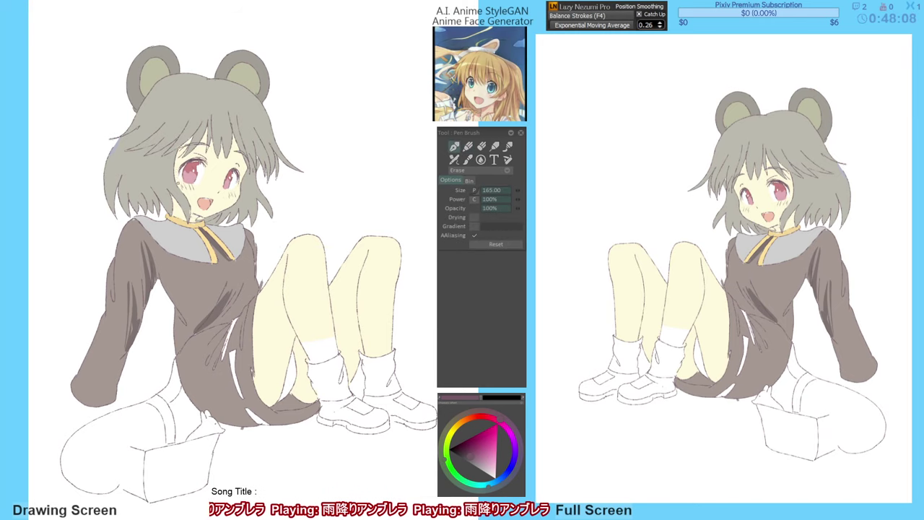
pyautogui.press('n')
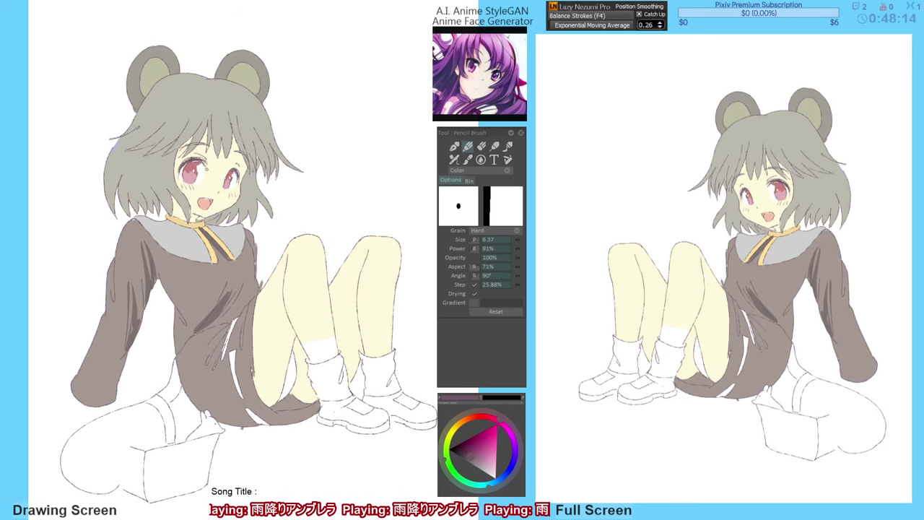
pyautogui.press('h')
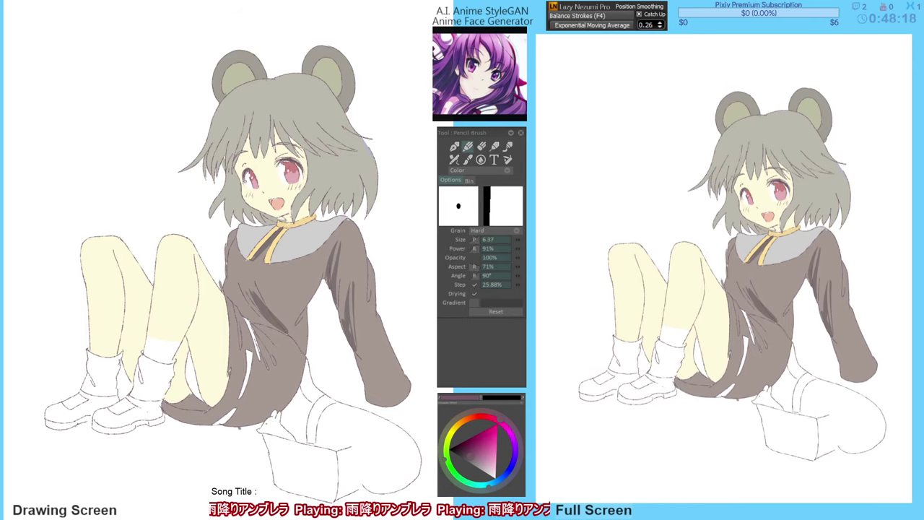
pyautogui.press('e')
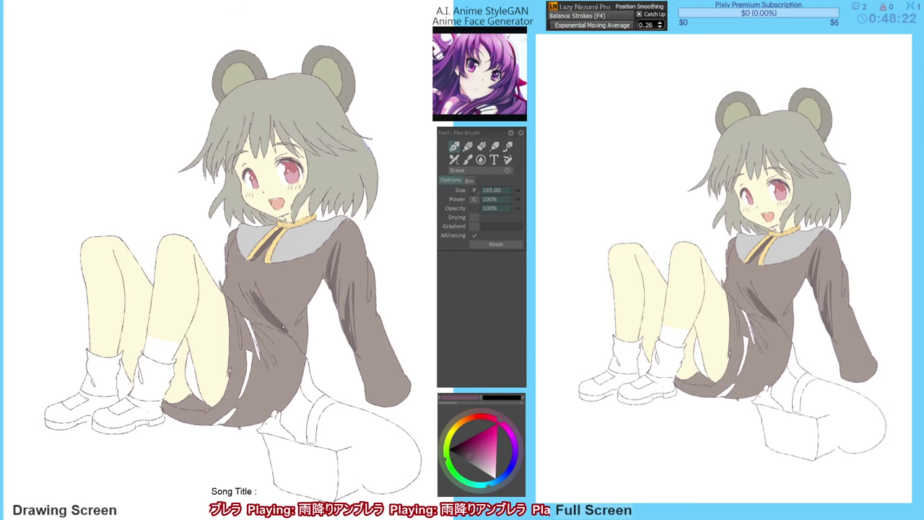
pyautogui.moveTo(287, 326); pyautogui.dragTo(284, 319)
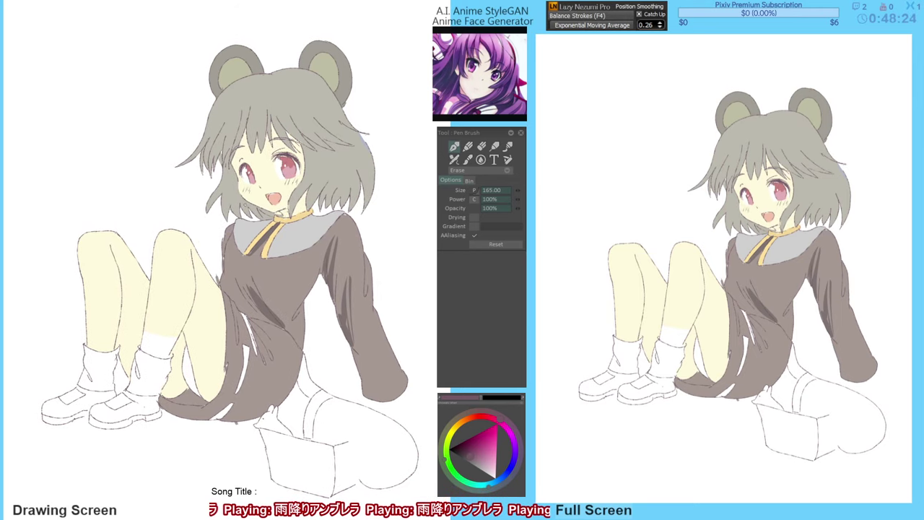
# Redraw the cheek and chin contour with the pencil and Slow C Line smoothing, undoing one stroke and cleaning up in the mirrored view.
pyautogui.press('n')
pyautogui.press('F6')
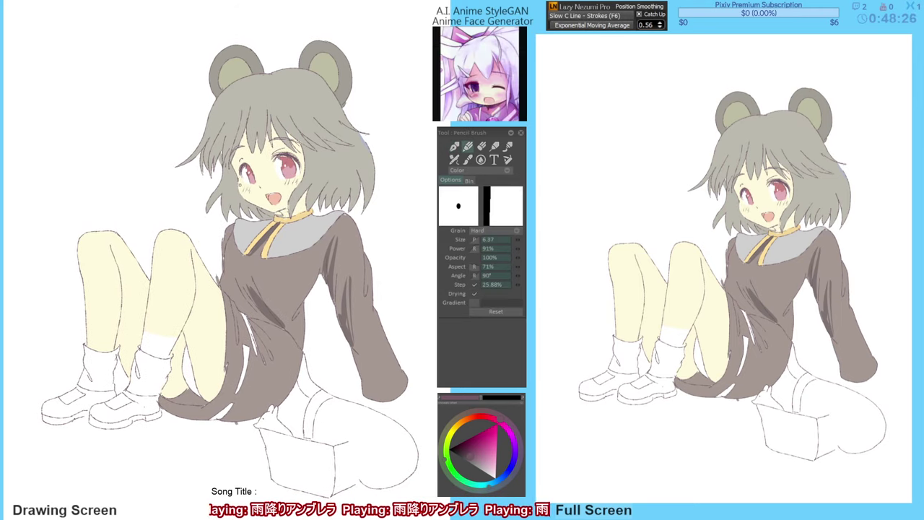
pyautogui.moveTo(240, 192); pyautogui.dragTo(275, 211)
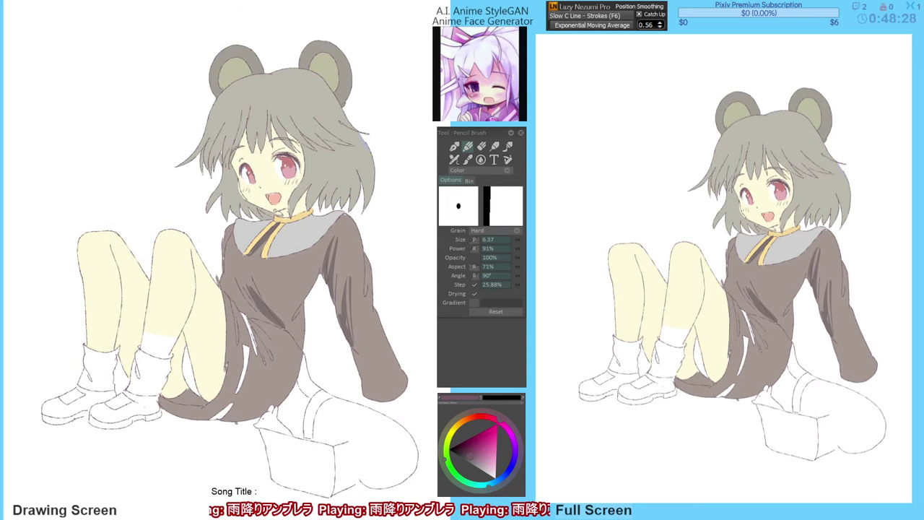
pyautogui.hotkey('ctrl', 'z')
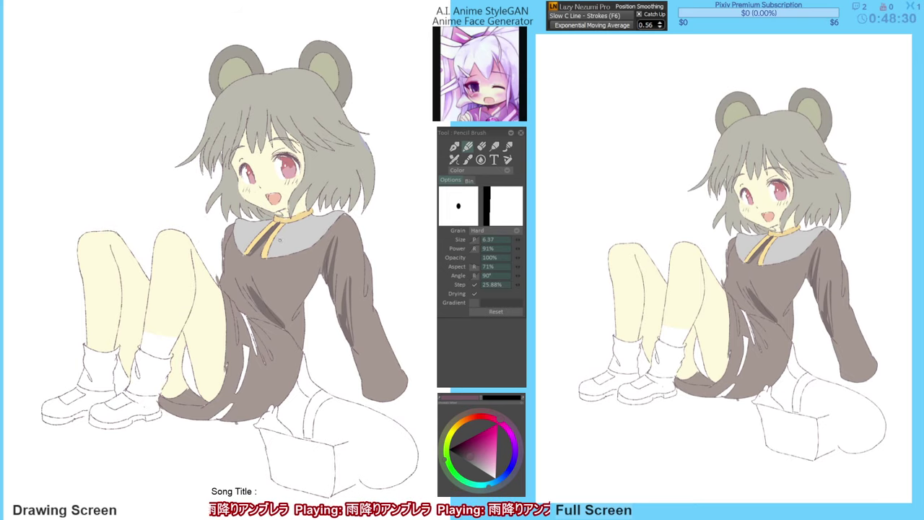
pyautogui.moveTo(238, 186); pyautogui.dragTo(244, 200)
pyautogui.press('h')
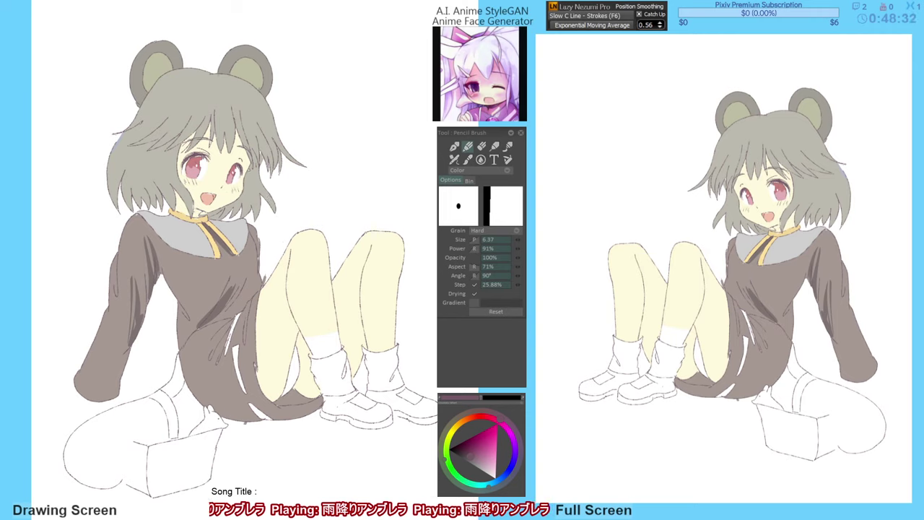
pyautogui.press('e')
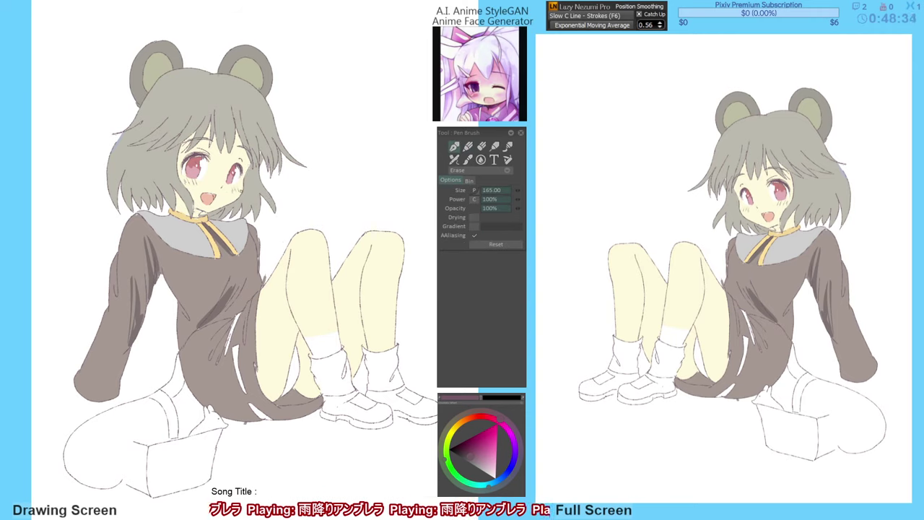
pyautogui.press('e')
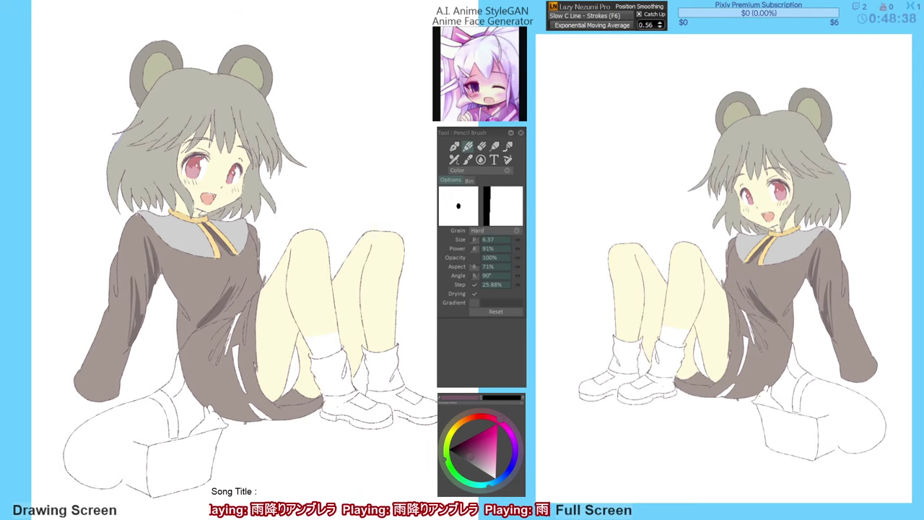
pyautogui.press('h')
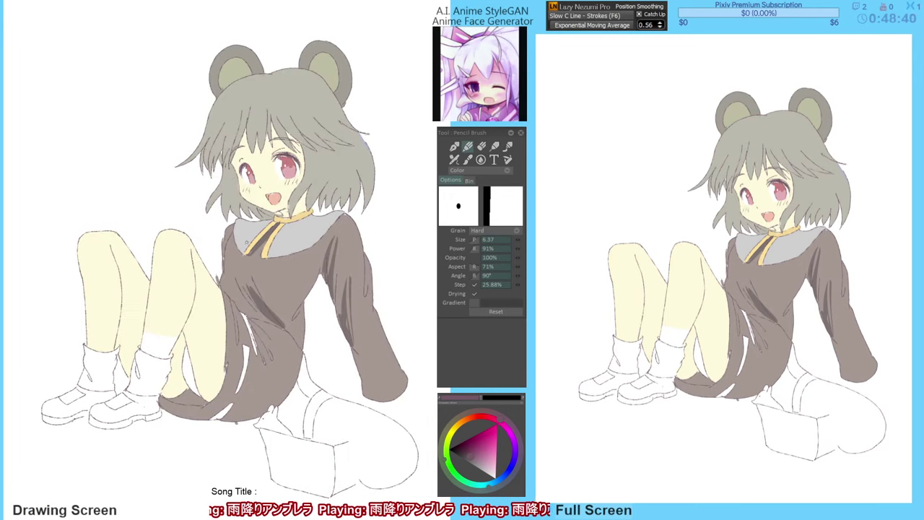
# Undo the last pencil stroke and touch up the cheek and adjacent hair with sampled cream and grey, using Paint-Strokes smoothing, airbrush and paint bucket.
pyautogui.hotkey('ctrl', 'z')
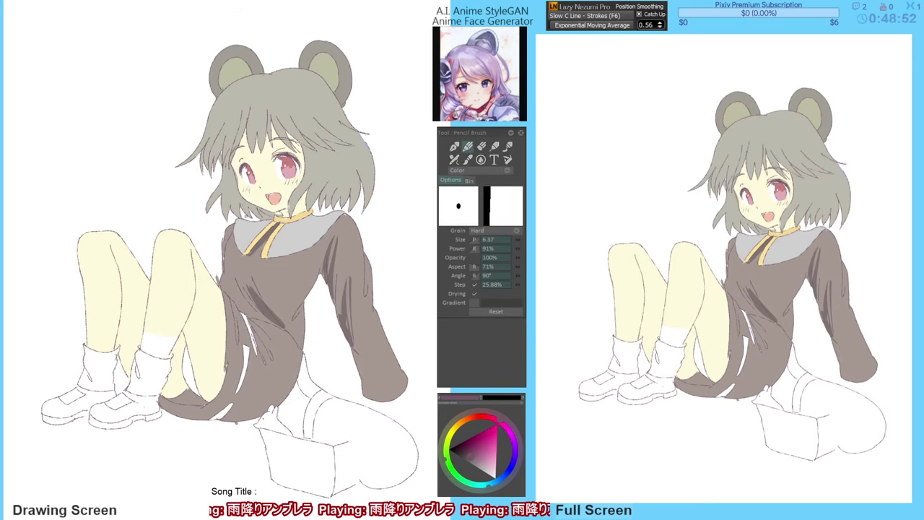
pyautogui.press('F5')
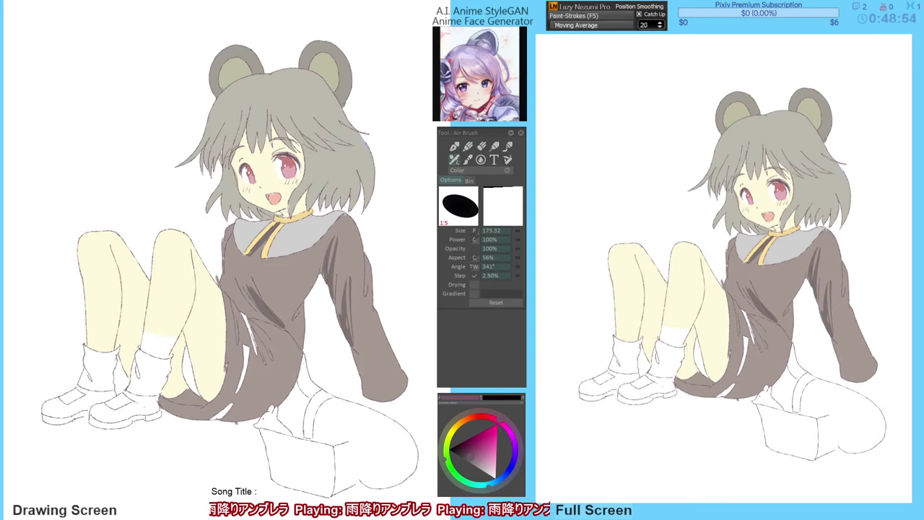
pyautogui.keyDown('alt'); pyautogui.click(242, 183); pyautogui.keyUp('alt')
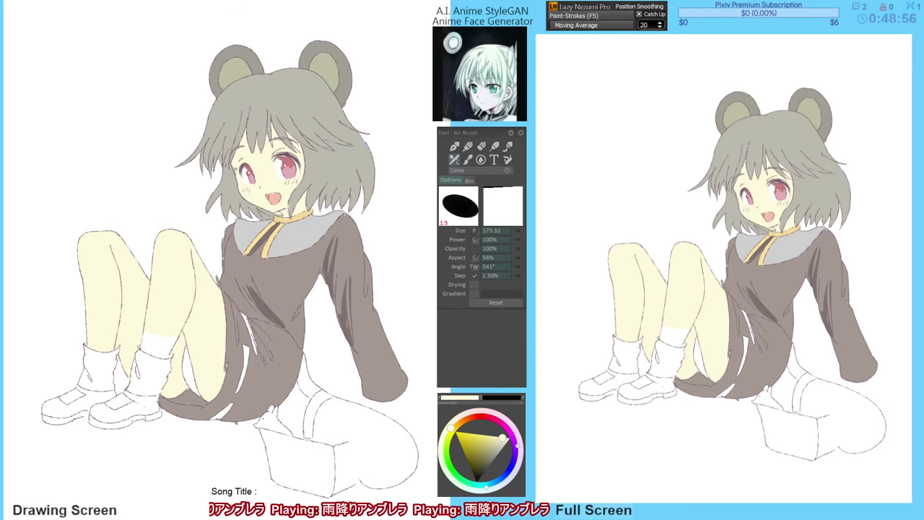
pyautogui.moveTo(235, 171); pyautogui.dragTo(230, 194)
pyautogui.keyDown('alt'); pyautogui.click(227, 208); pyautogui.keyUp('alt')
pyautogui.press('g')
pyautogui.click(233, 190)
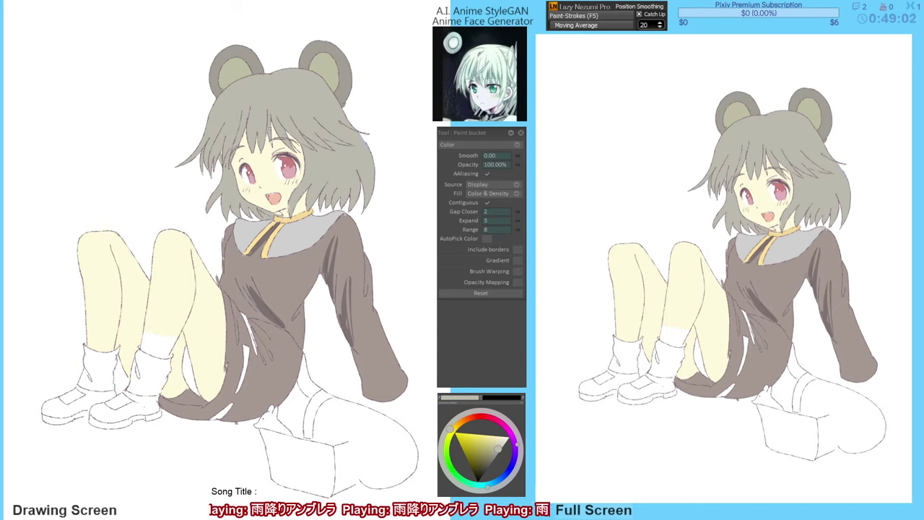
# Sample the face's cream skin tone for airbrush touch-ups and check the drawing in a mirrored view.
pyautogui.press('b')
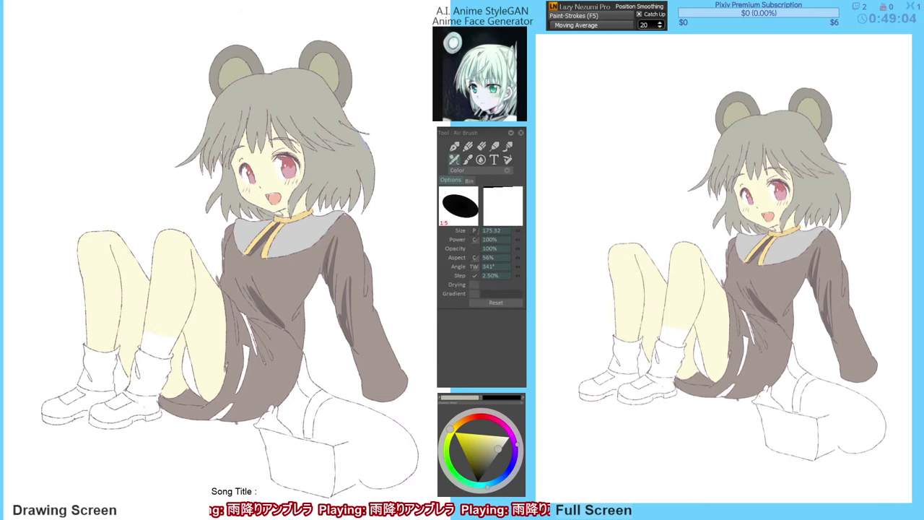
pyautogui.keyDown('alt'); pyautogui.click(269, 177); pyautogui.keyUp('alt')
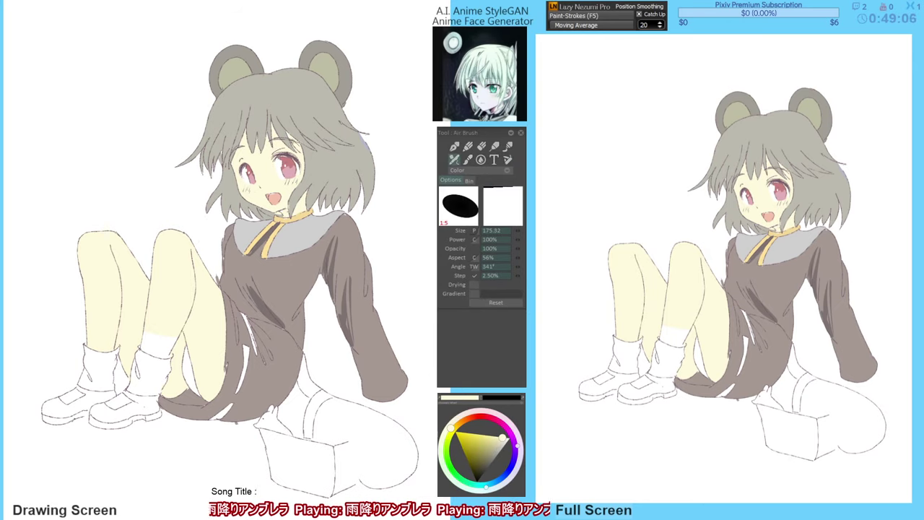
pyautogui.press('g')
pyautogui.press('b')
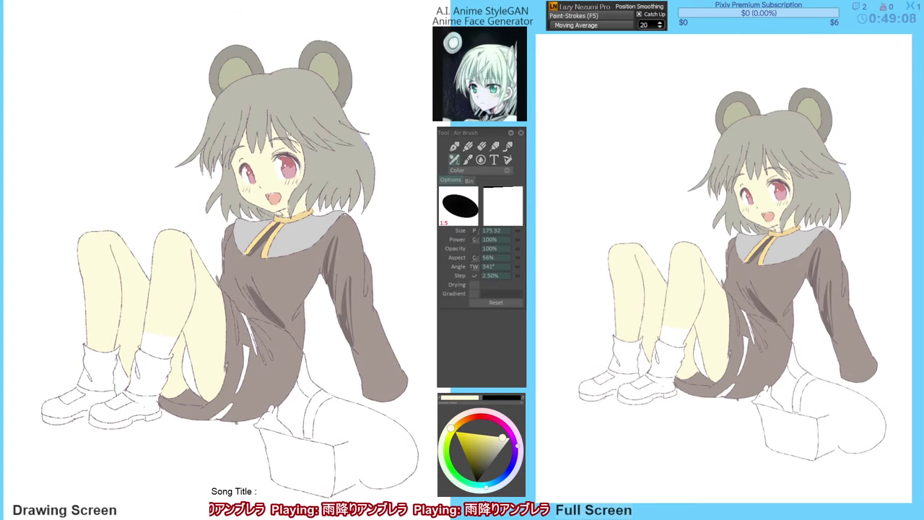
pyautogui.moveTo(275, 249); pyautogui.dragTo(273, 247)
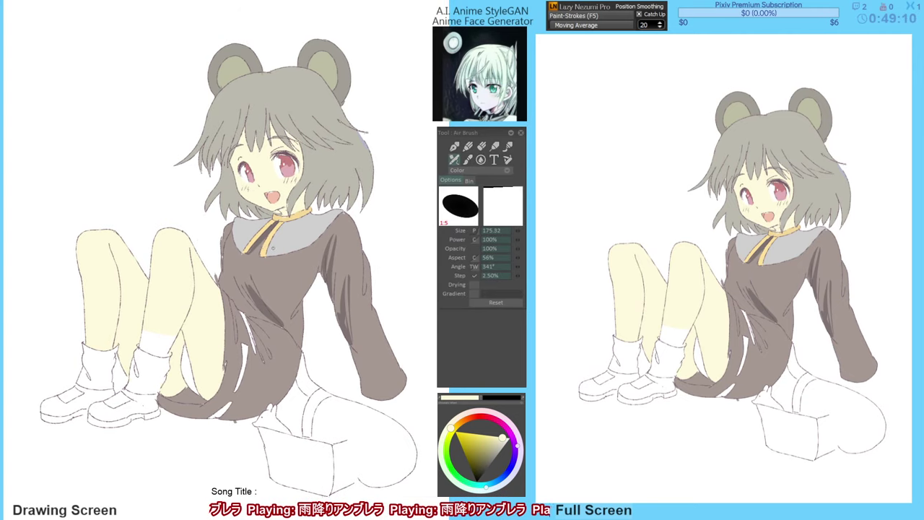
pyautogui.moveTo(265, 287); pyautogui.dragTo(274, 257)
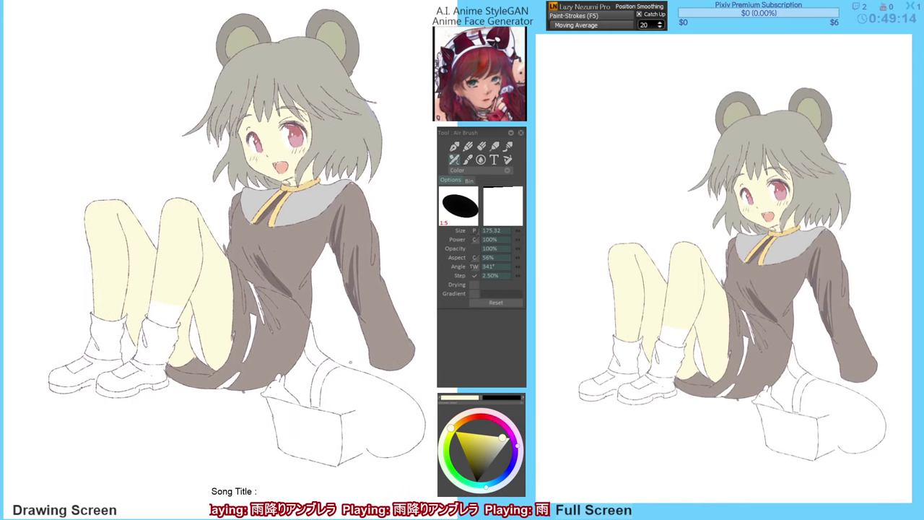
pyautogui.moveTo(226, 345); pyautogui.dragTo(225, 352)
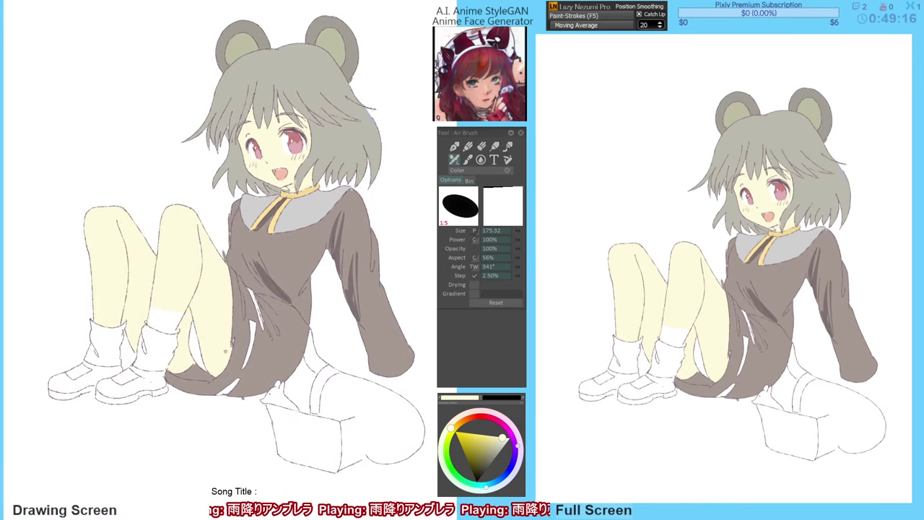
pyautogui.moveTo(272, 301); pyautogui.dragTo(264, 319)
pyautogui.press('h')
pyautogui.press('h')
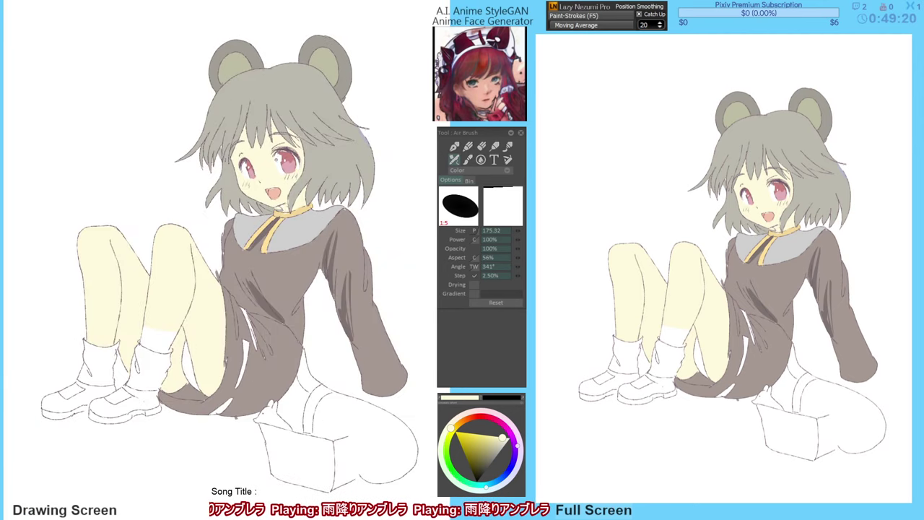
# Retouch both eyes with the airbrush, sampling the white and the light and medium pinks of the irises.
pyautogui.keyDown('alt'); pyautogui.click(251, 174); pyautogui.keyUp('alt')
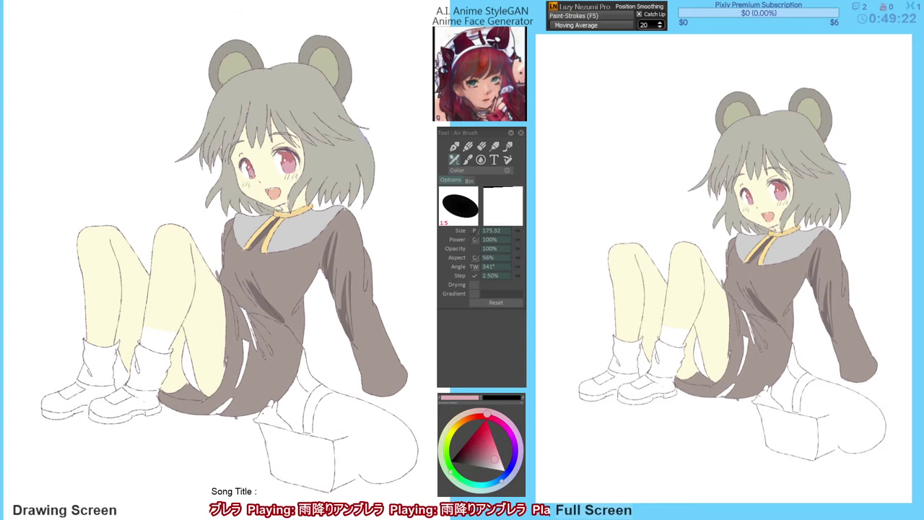
pyautogui.keyDown('alt'); pyautogui.click(247, 175); pyautogui.keyUp('alt')
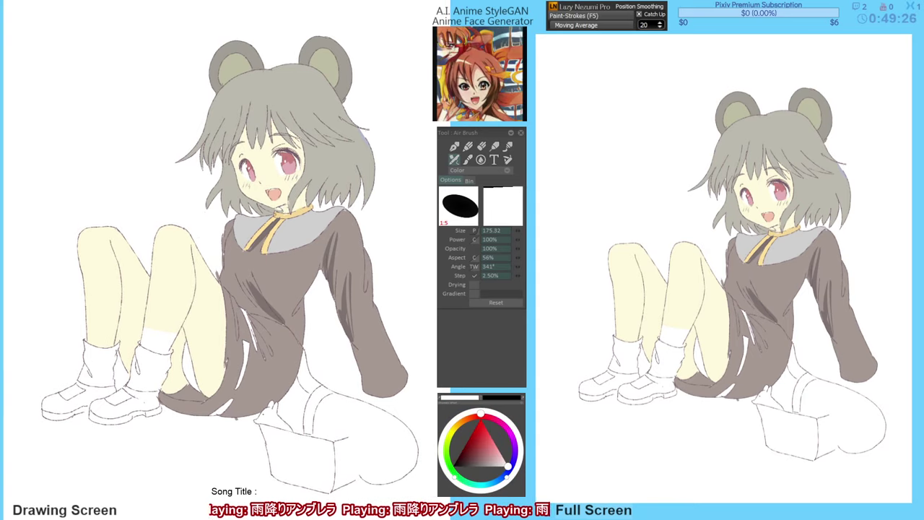
pyautogui.moveTo(287, 169); pyautogui.dragTo(290, 175)
pyautogui.keyDown('alt'); pyautogui.click(253, 184); pyautogui.keyUp('alt')
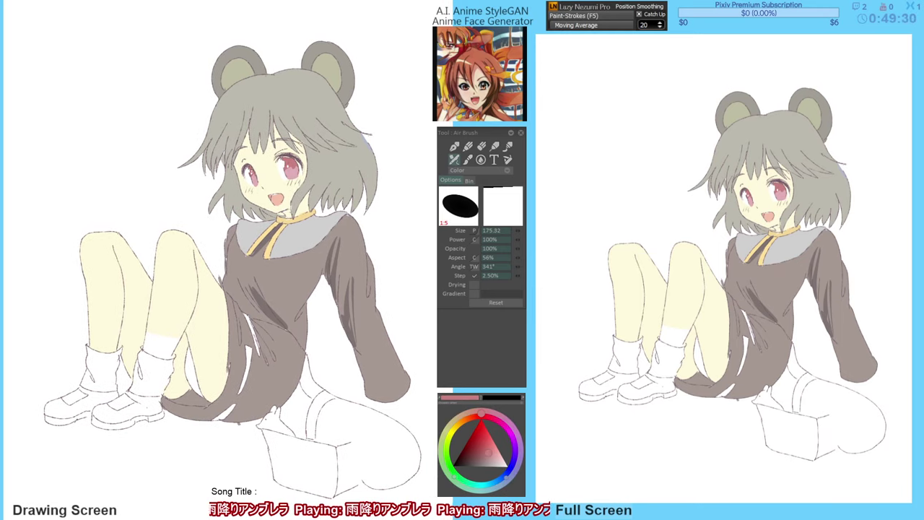
pyautogui.keyDown('alt'); pyautogui.click(284, 170); pyautogui.keyUp('alt')
pyautogui.keyDown('alt'); pyautogui.click(292, 170); pyautogui.keyUp('alt')
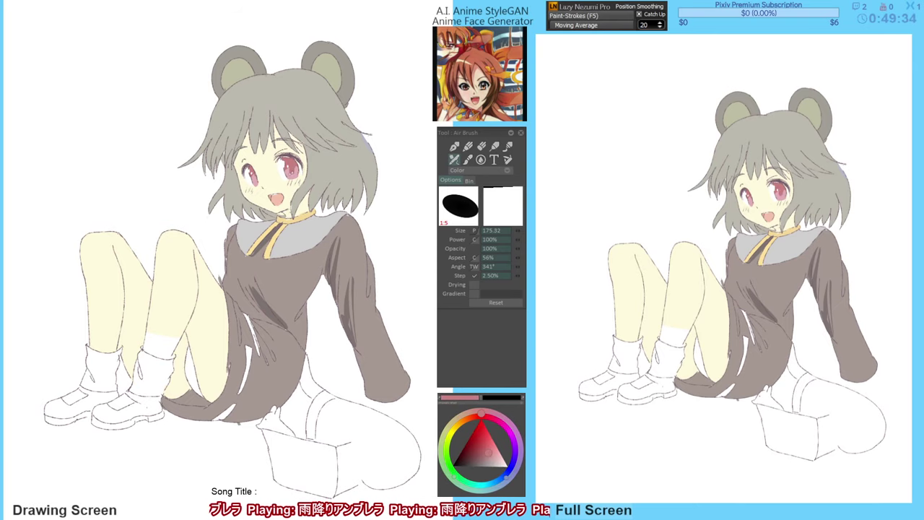
pyautogui.keyDown('alt'); pyautogui.click(290, 178); pyautogui.keyUp('alt')
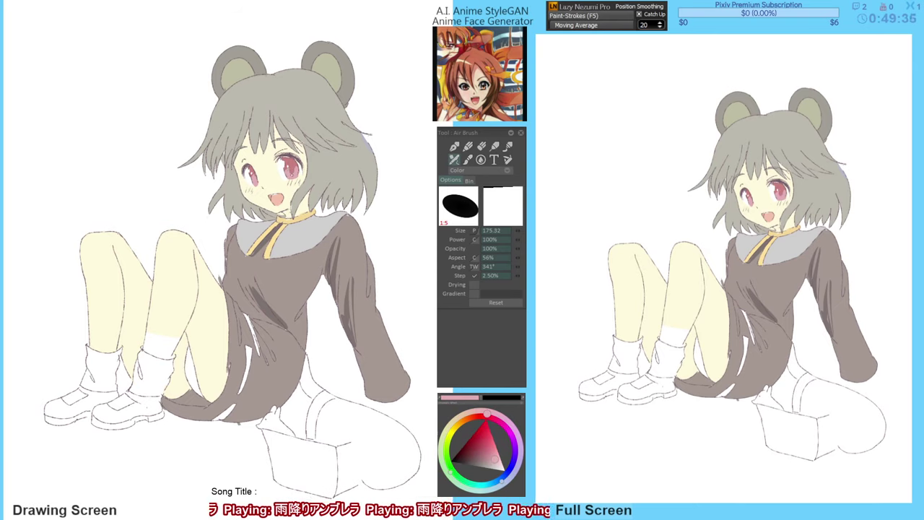
pyautogui.moveTo(293, 170); pyautogui.dragTo(297, 176)
pyautogui.keyDown('alt'); pyautogui.click(253, 184); pyautogui.keyUp('alt')
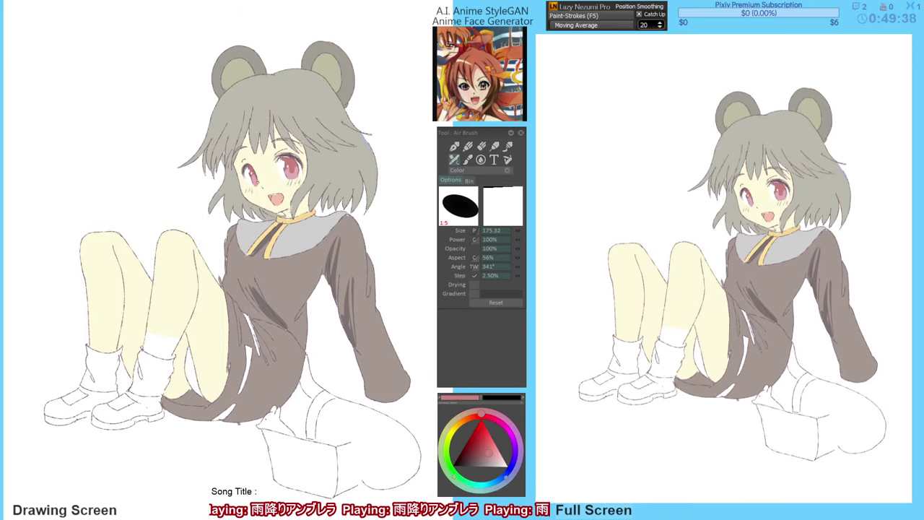
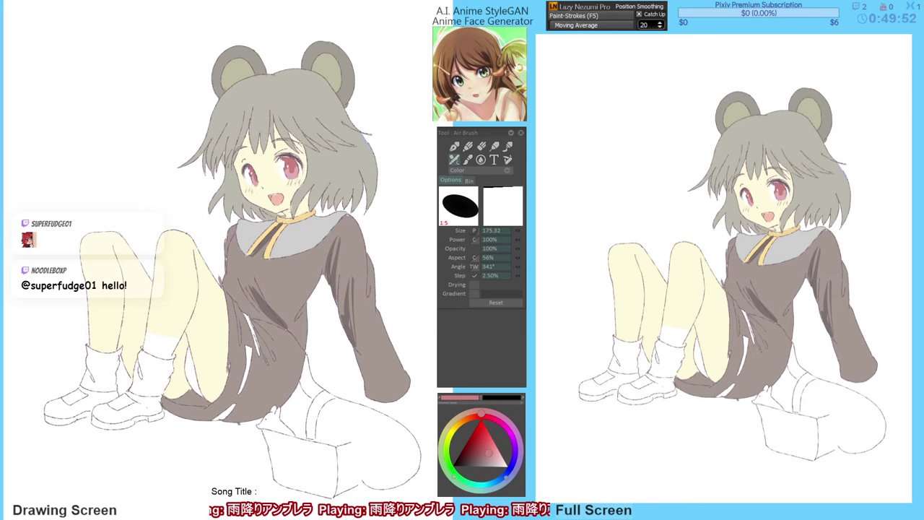
# Check the eyes in a mirrored view and sample the larger iris's darker red for further airbrush retouching.
pyautogui.press('h')
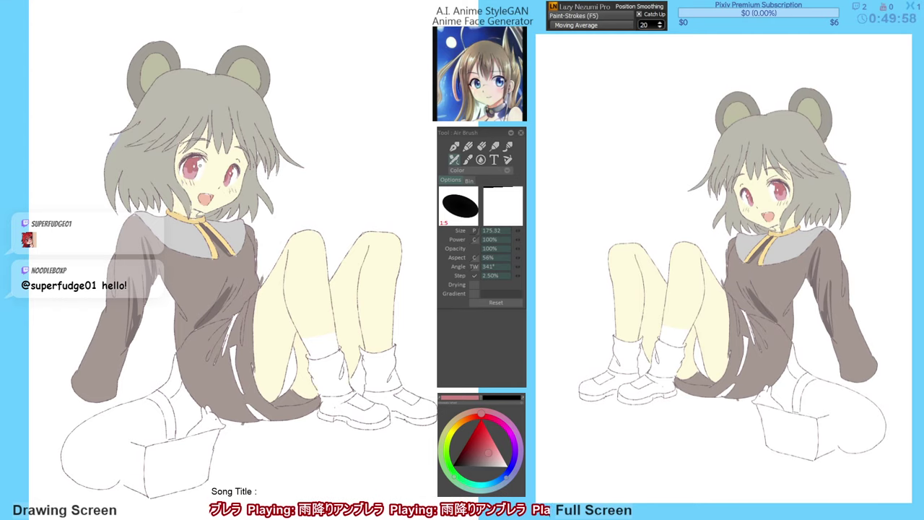
pyautogui.press('h')
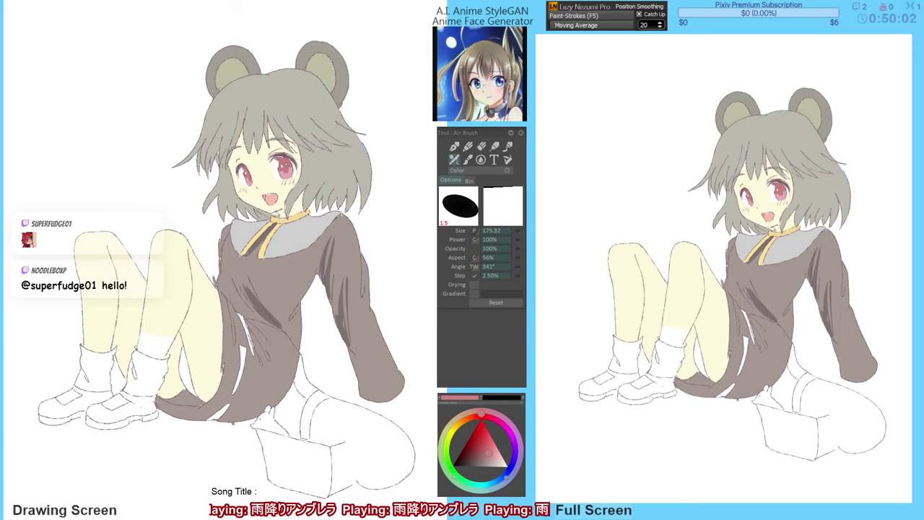
pyautogui.keyDown('alt'); pyautogui.click(287, 170); pyautogui.keyUp('alt')
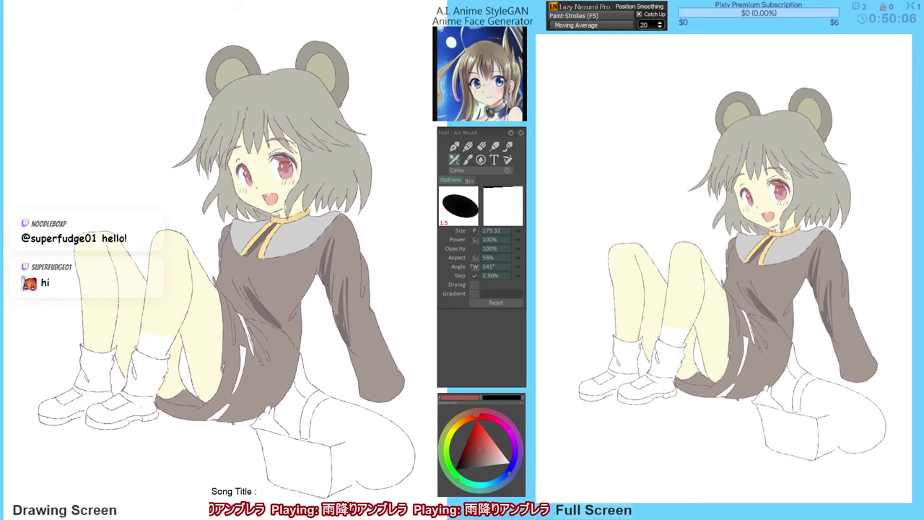
pyautogui.press('g')
pyautogui.press('v')
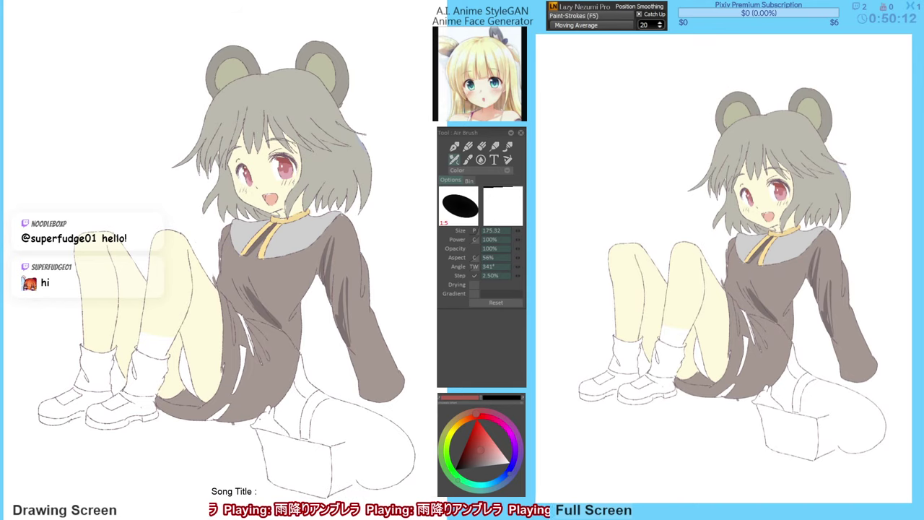
pyautogui.moveTo(278, 342); pyautogui.dragTo(276, 340)
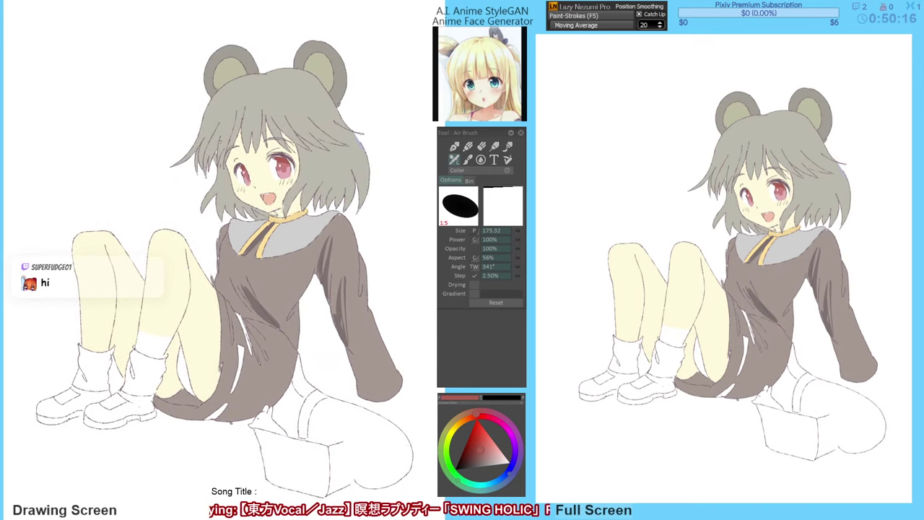
# Clean up the hair and face fills with sampled grey and cream, alternating airbrush and eraser, and undo a stray grey dab.
pyautogui.keyDown('alt'); pyautogui.click(226, 135); pyautogui.keyUp('alt')
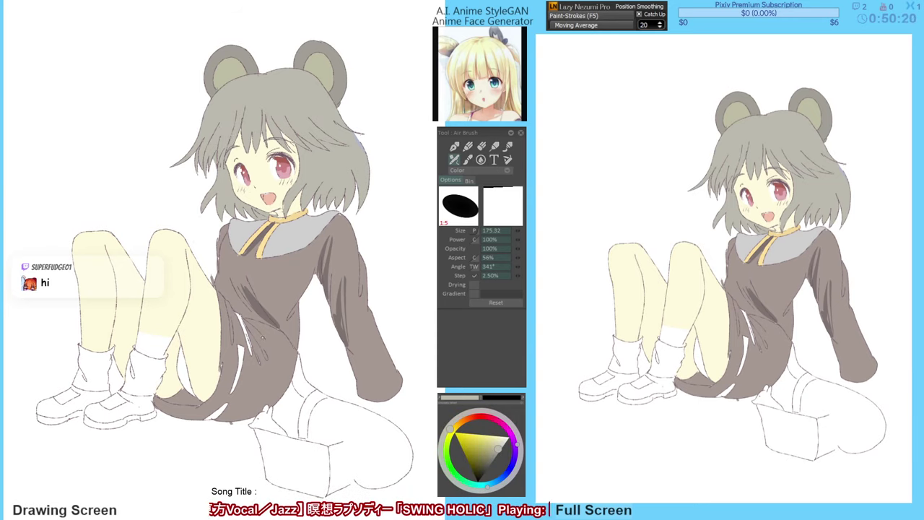
pyautogui.keyDown('alt'); pyautogui.click(256, 186); pyautogui.keyUp('alt')
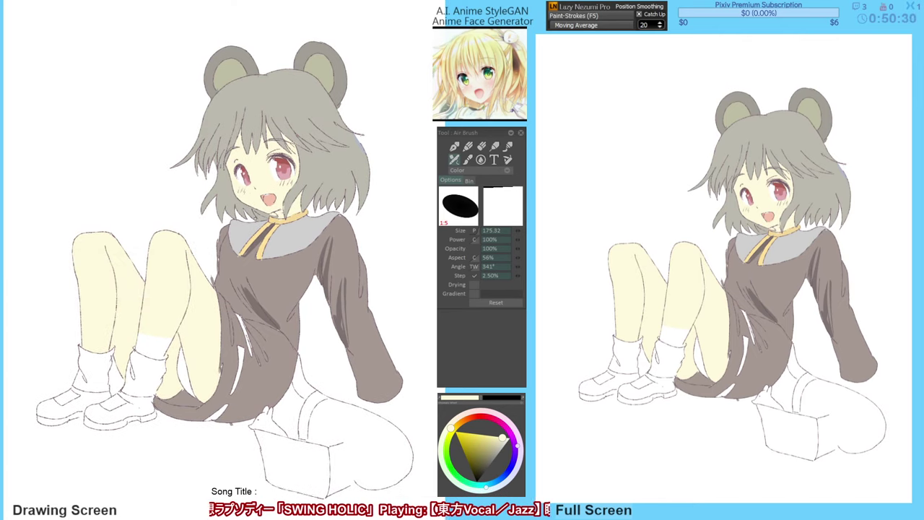
pyautogui.press('e')
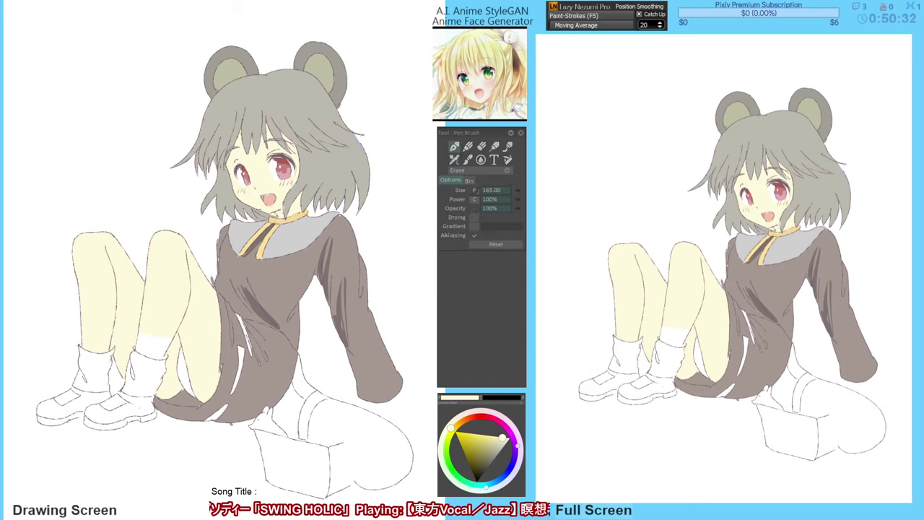
pyautogui.press('v')
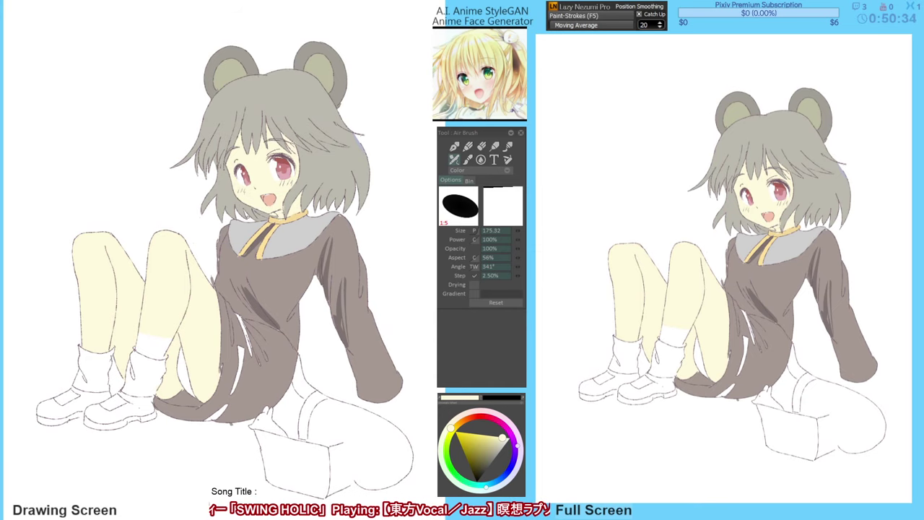
pyautogui.keyDown('alt'); pyautogui.click(235, 209); pyautogui.keyUp('alt')
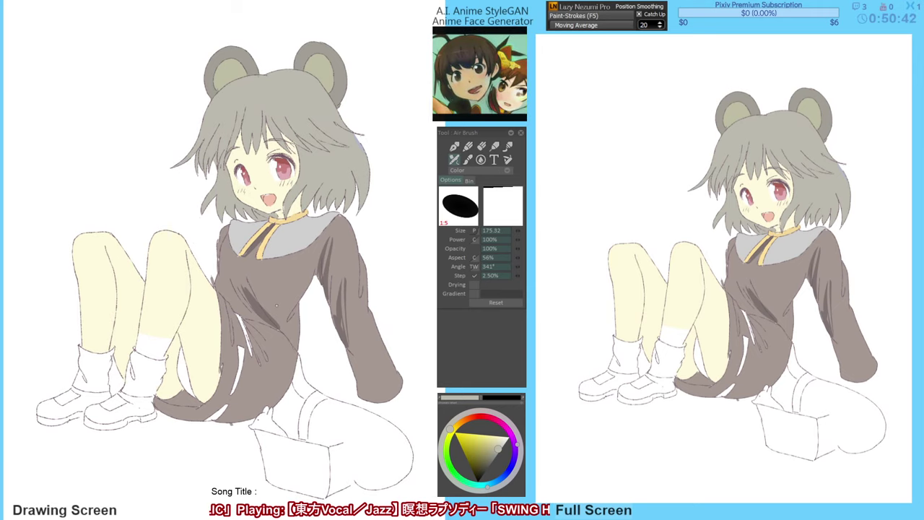
pyautogui.moveTo(286, 237); pyautogui.dragTo(288, 241)
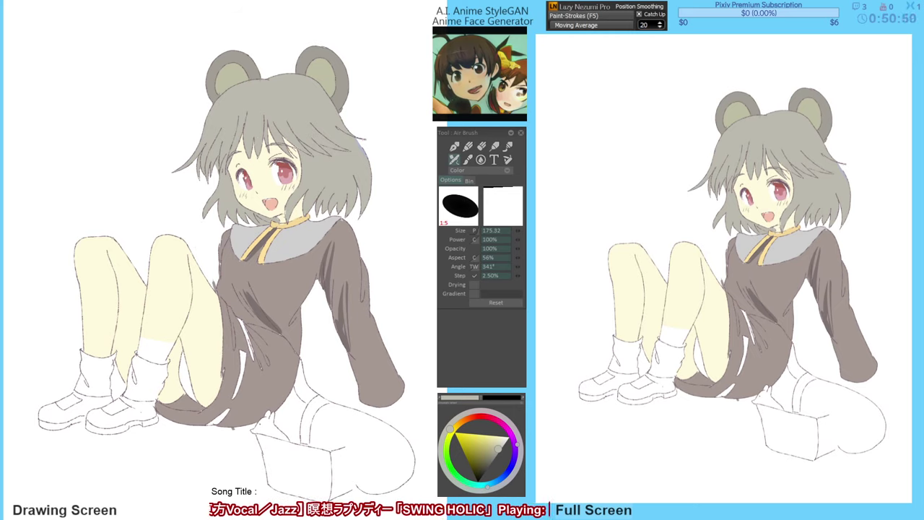
pyautogui.click(619, 488)
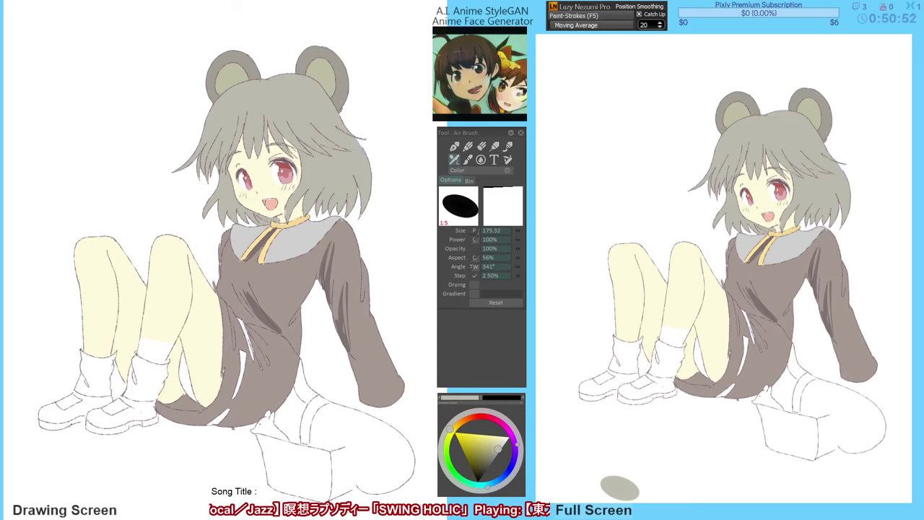
pyautogui.hotkey('ctrl', 'z')
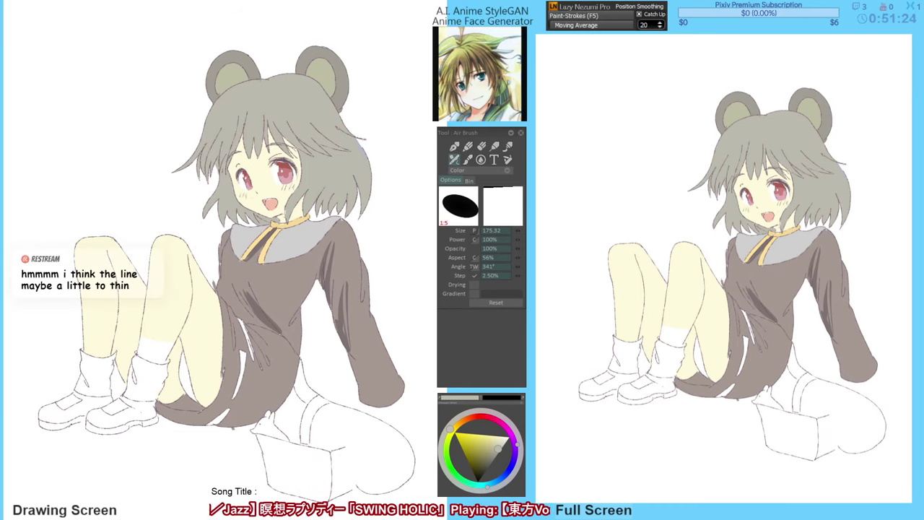
# Refine the mouth line with the pencil in its sampled dark purple and the eraser, checking the face mirrored.
pyautogui.moveTo(266, 203); pyautogui.dragTo(269, 211)
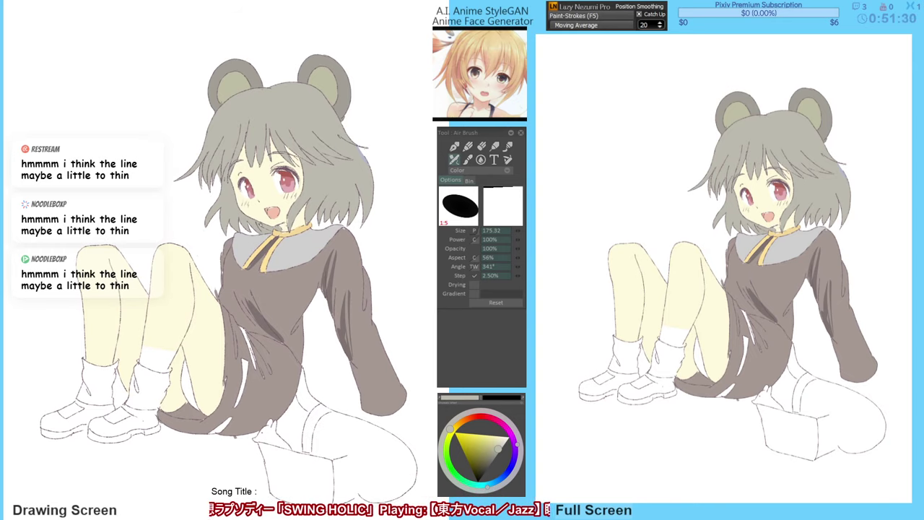
pyautogui.press('p')
pyautogui.keyDown('alt'); pyautogui.click(263, 204); pyautogui.keyUp('alt')
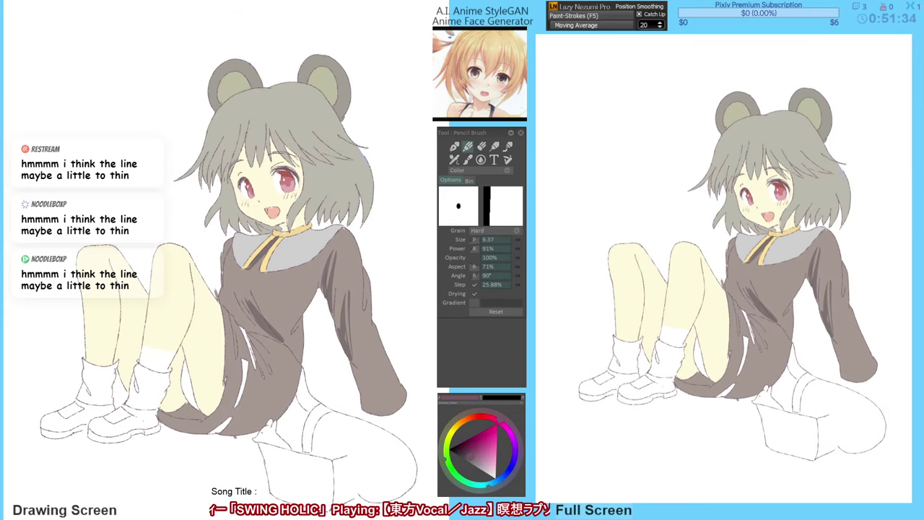
pyautogui.press('h')
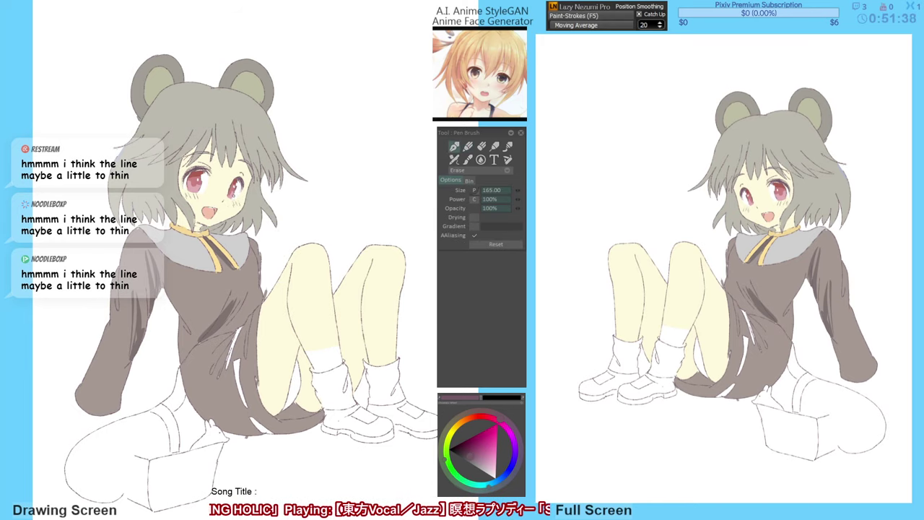
pyautogui.press('h')
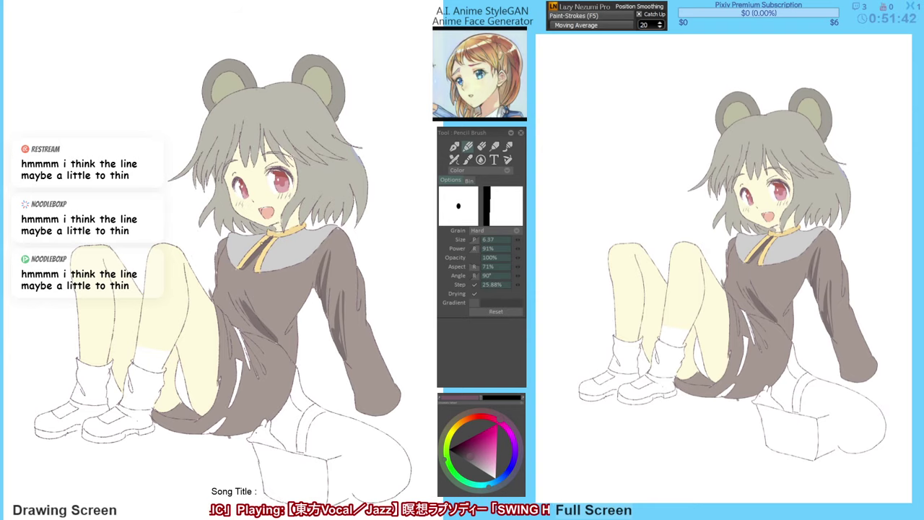
# Touch up the lines above the smaller eye, alternating eraser and pencil, and switch the stroke smoothing to Slow C Line.
pyautogui.press('n')
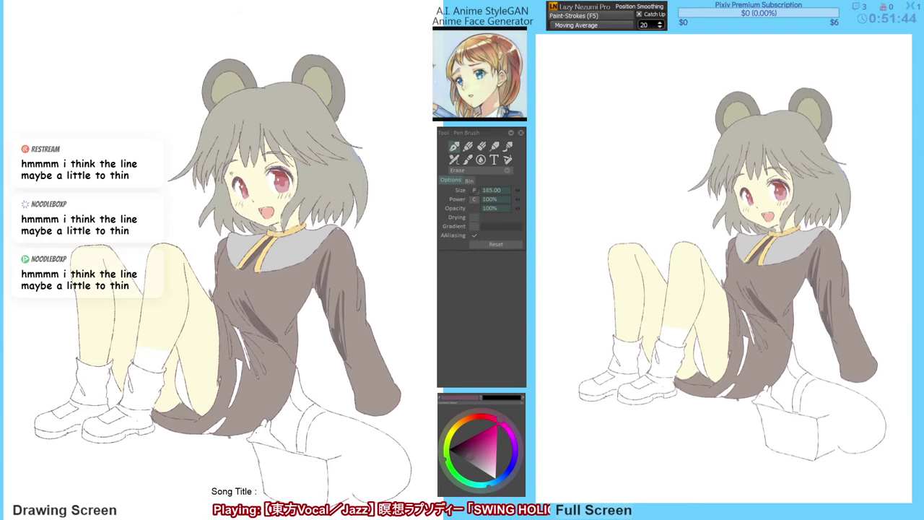
pyautogui.press('n')
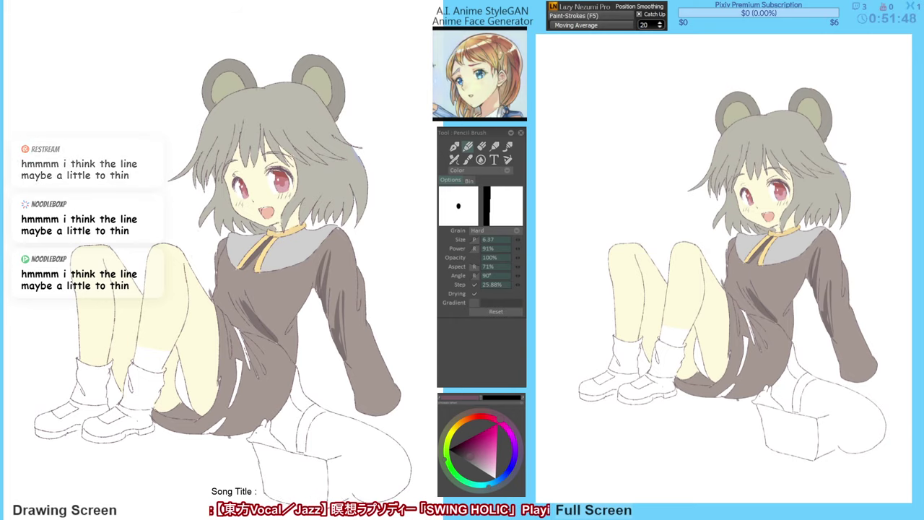
pyautogui.press('e')
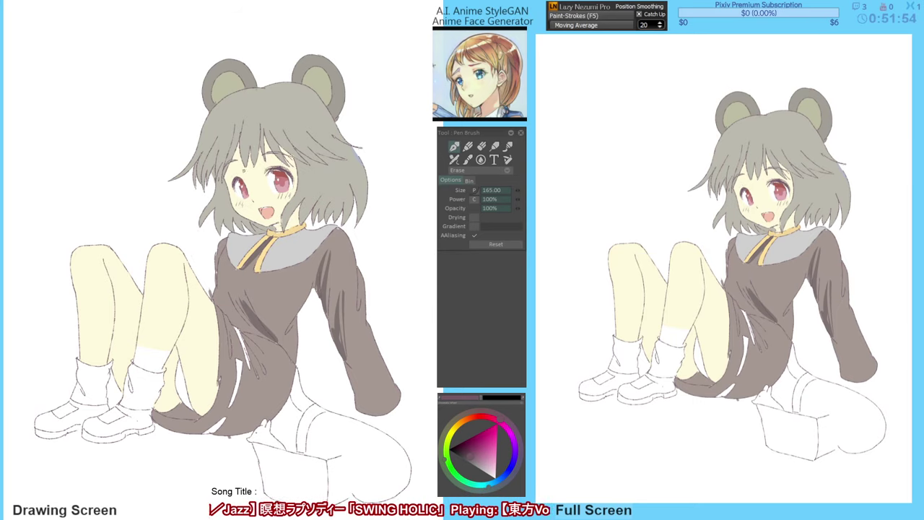
pyautogui.press('F6')
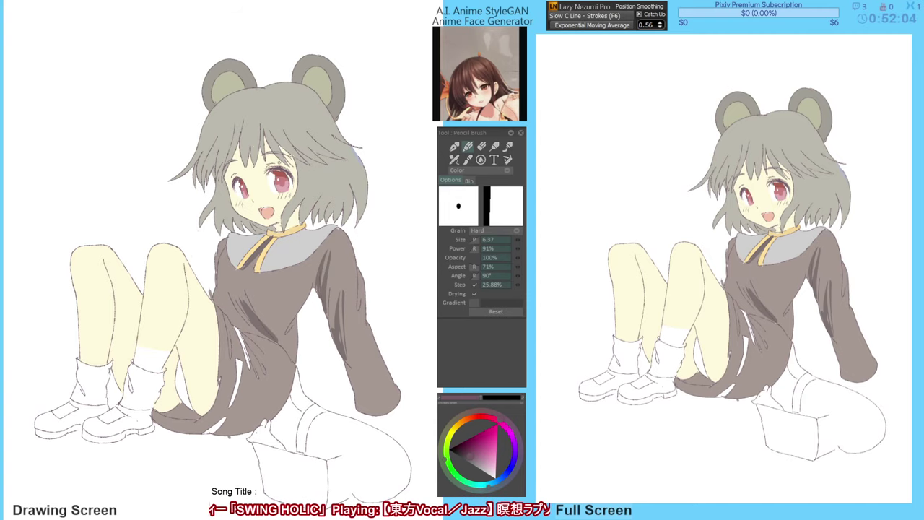
# Refine the face's outer cheek line with pencil and eraser, checking it mirrored and comparing the last stroke through undo and redo.
pyautogui.press('h')
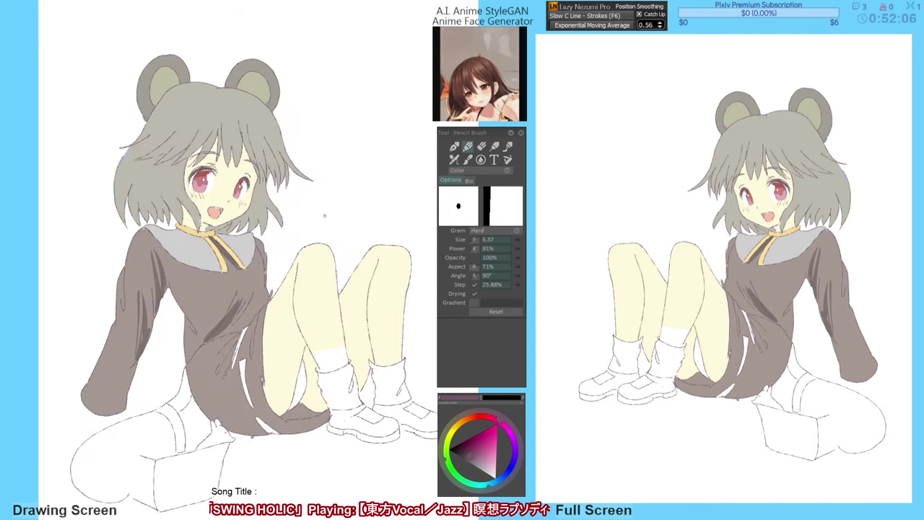
pyautogui.press('p')
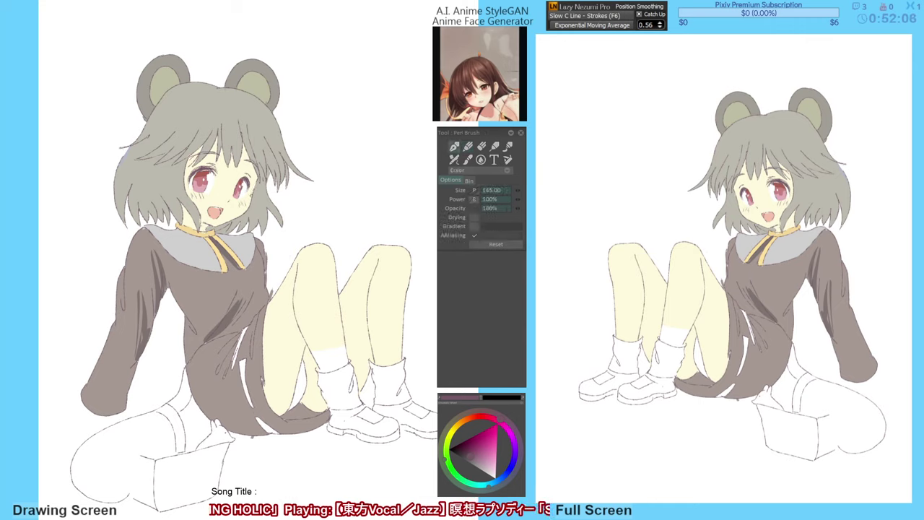
pyautogui.press('b')
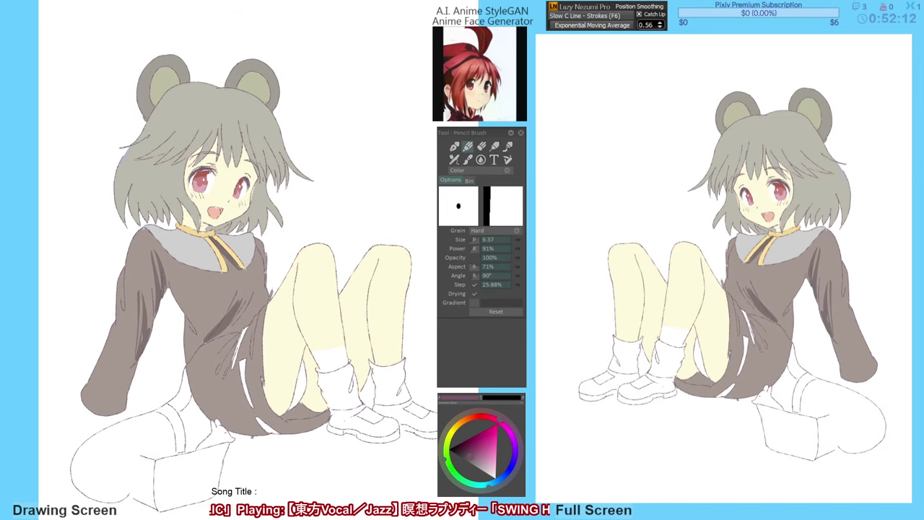
pyautogui.press('h')
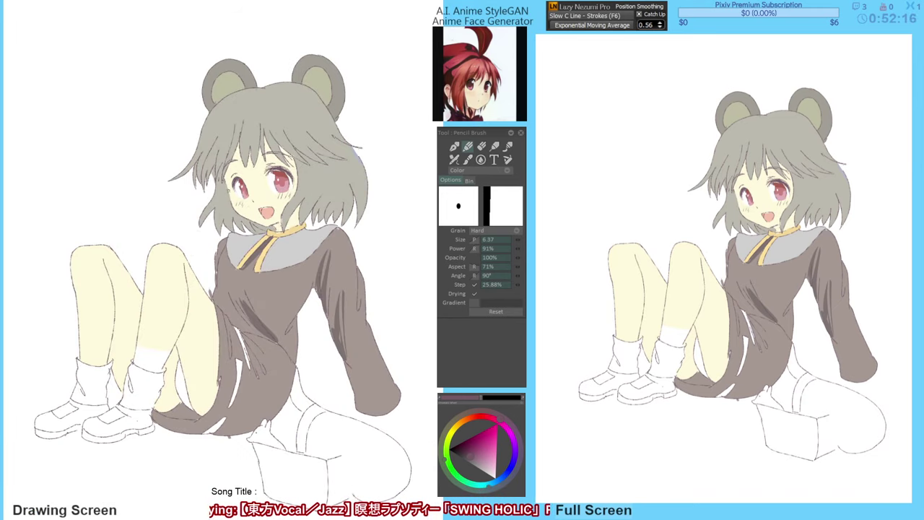
pyautogui.hotkey('ctrl', 'z')
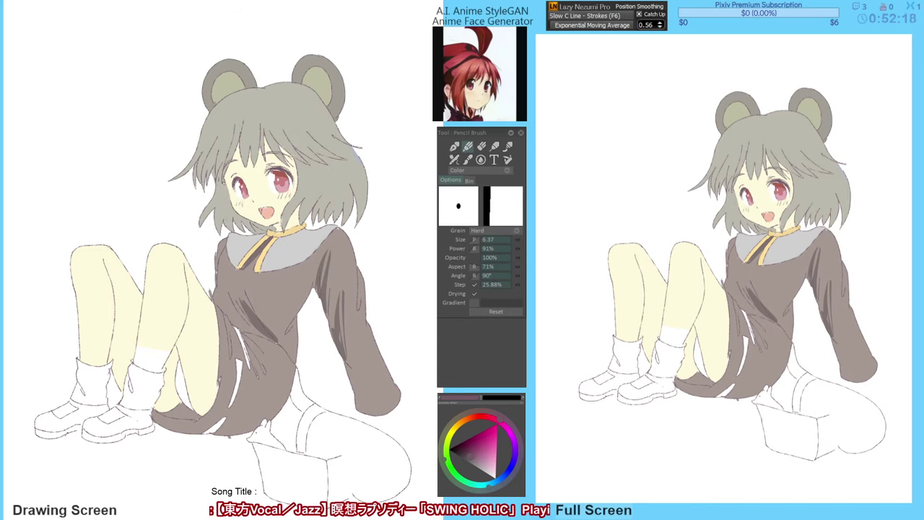
pyautogui.hotkey('ctrl', 'y')
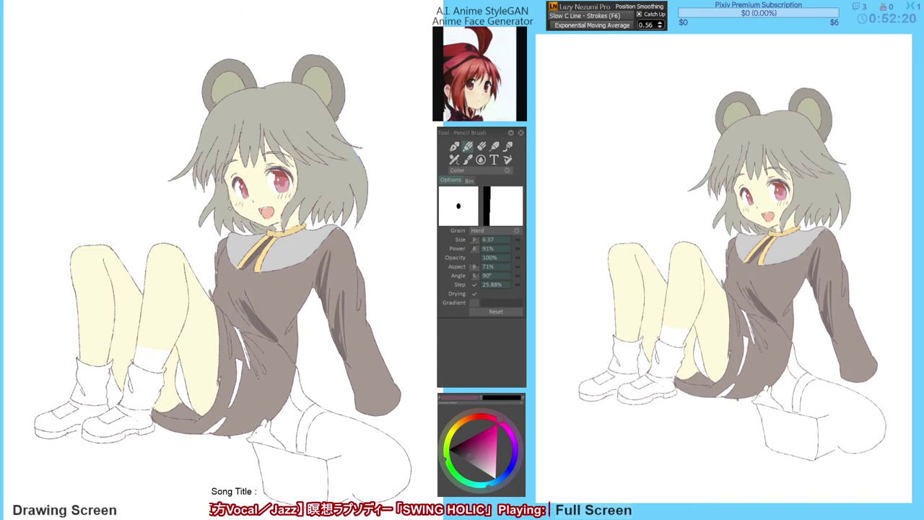
pyautogui.press('e')
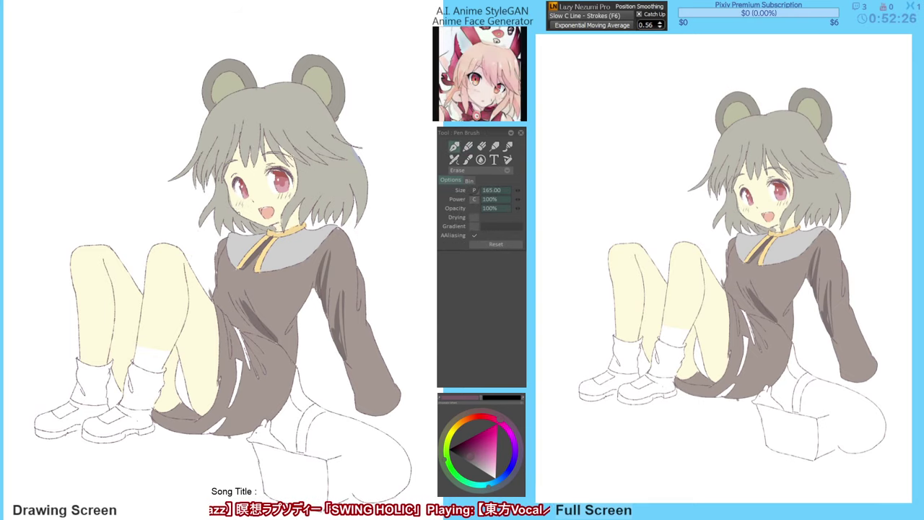
pyautogui.press('b')
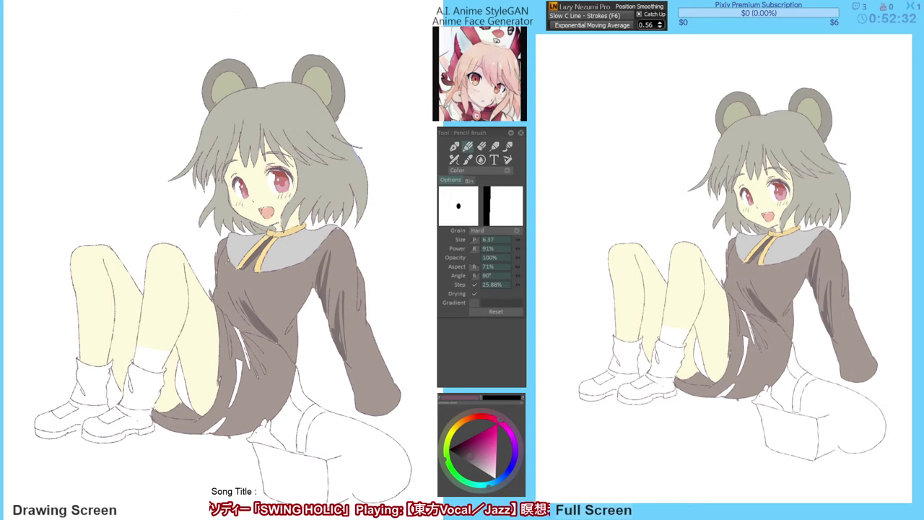
# Airbrush the cheek edge in sampled cream with Paint-Strokes smoothing and bucket-fill the adjoining side hair in sampled grey.
pyautogui.press('F5')
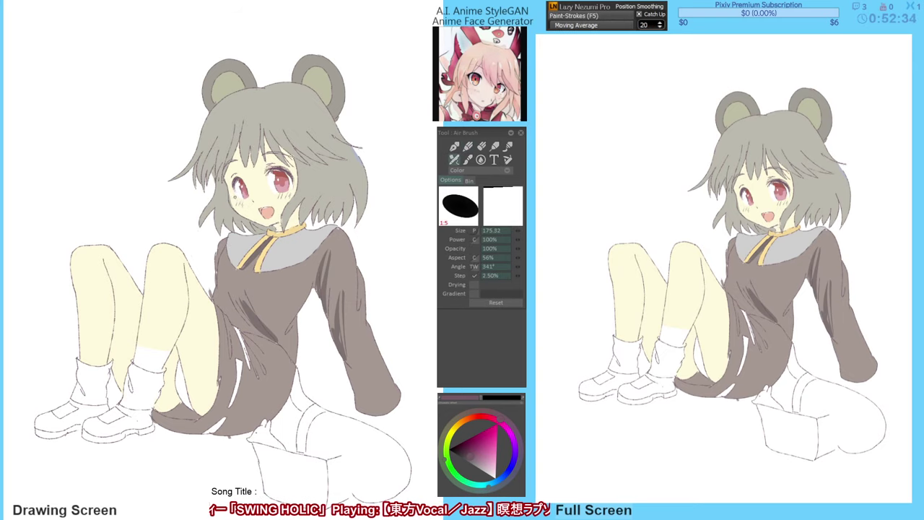
pyautogui.keyDown('alt'); pyautogui.click(232, 201); pyautogui.keyUp('alt')
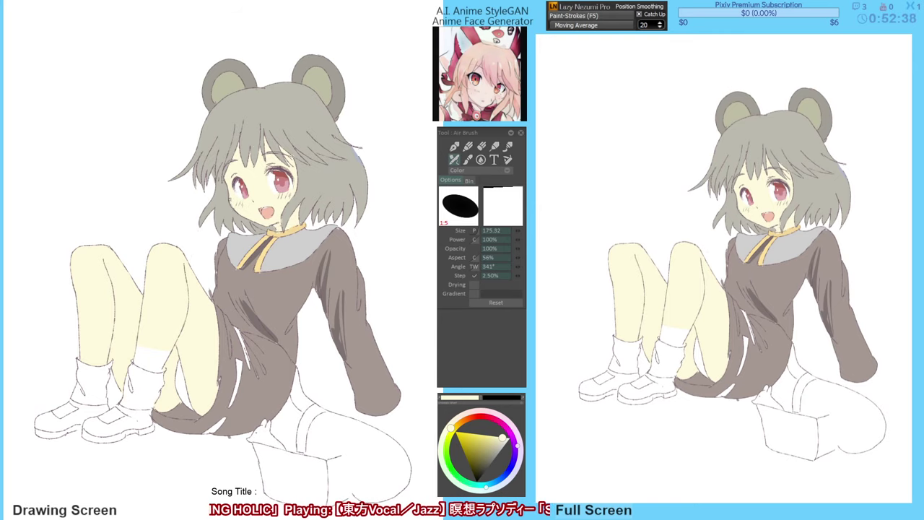
pyautogui.moveTo(236, 216); pyautogui.dragTo(225, 196)
pyautogui.keyDown('alt'); pyautogui.click(225, 223); pyautogui.keyUp('alt')
pyautogui.press('g')
pyautogui.click(228, 206)
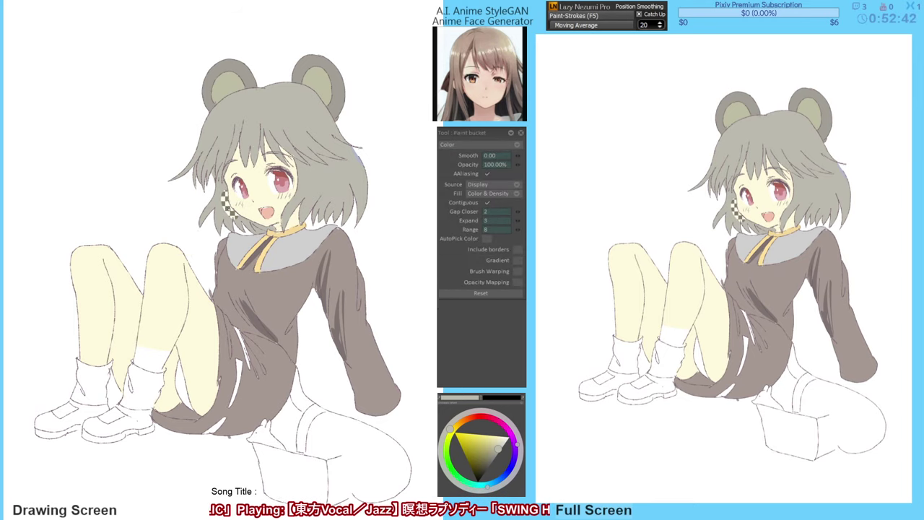
pyautogui.press('b')
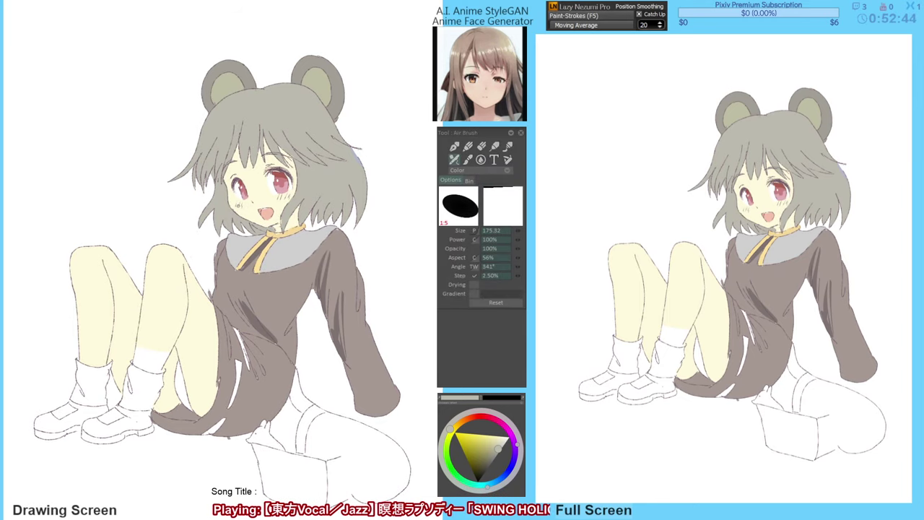
pyautogui.keyDown('alt'); pyautogui.click(239, 222); pyautogui.keyUp('alt')
pyautogui.moveTo(264, 223); pyautogui.dragTo(261, 219)
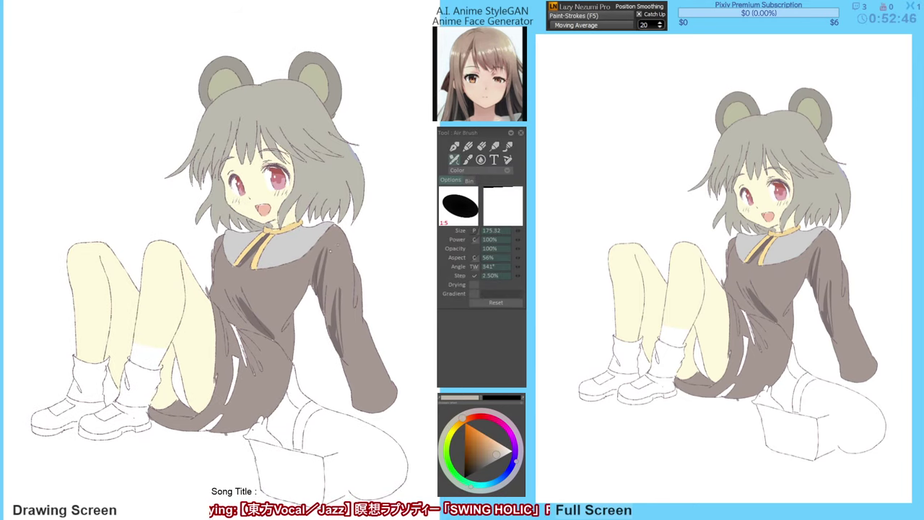
pyautogui.moveTo(320, 280)
pyautogui.mouseDown()
pyautogui.moveTo(323, 269)
pyautogui.moveTo(270, 348)
pyautogui.mouseUp()
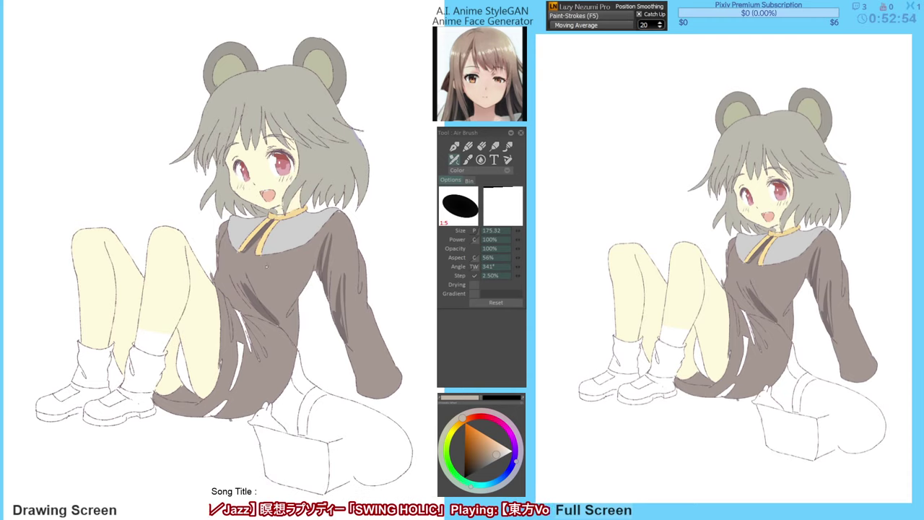
# Rework the side hair lock's outline with pencil and eraser, and bucket-fill it with the sampled hair grey.
pyautogui.press('n')
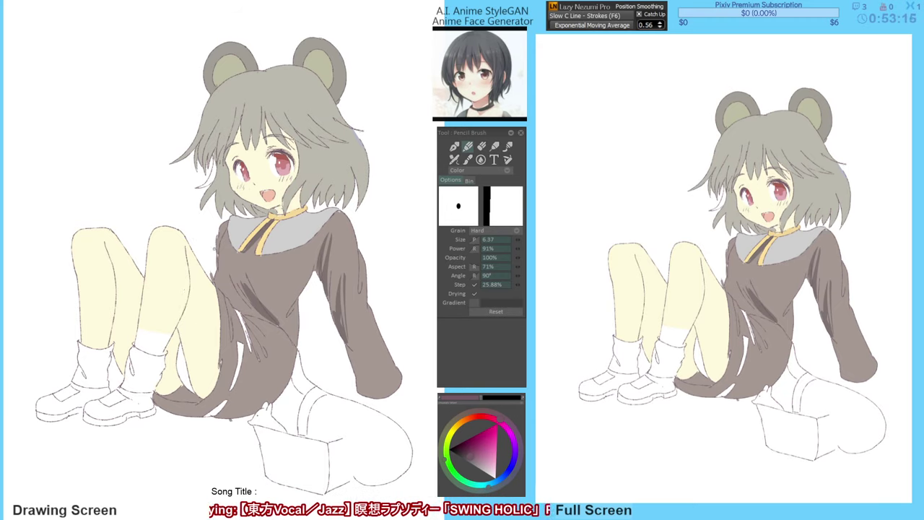
pyautogui.press('e')
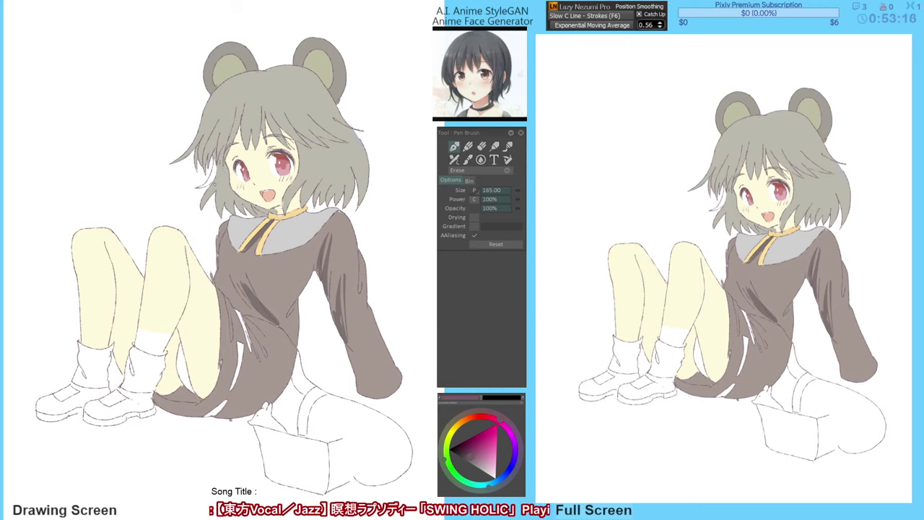
pyautogui.keyDown('alt'); pyautogui.click(225, 193); pyautogui.keyUp('alt')
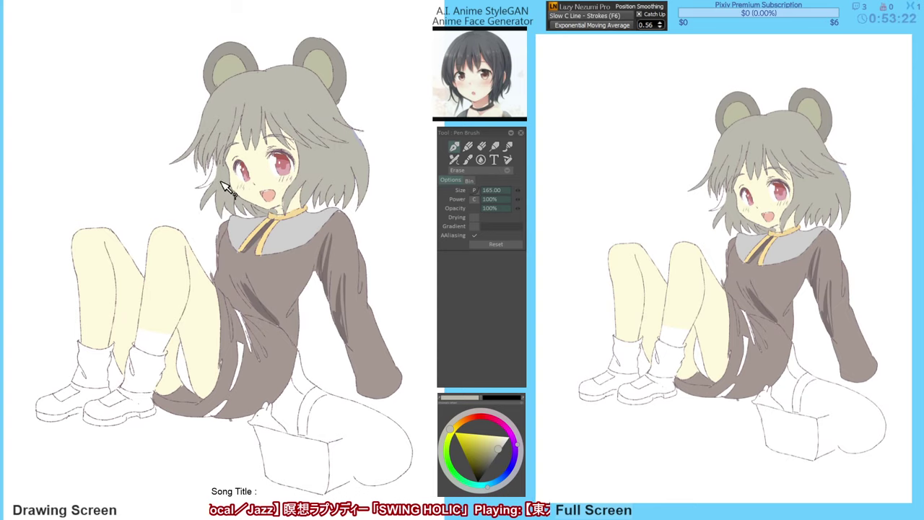
pyautogui.press('g')
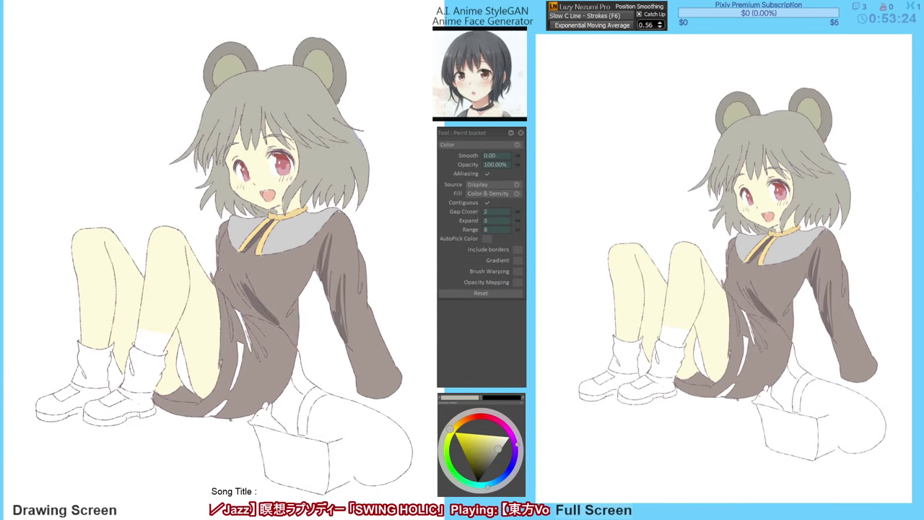
pyautogui.click(209, 282)
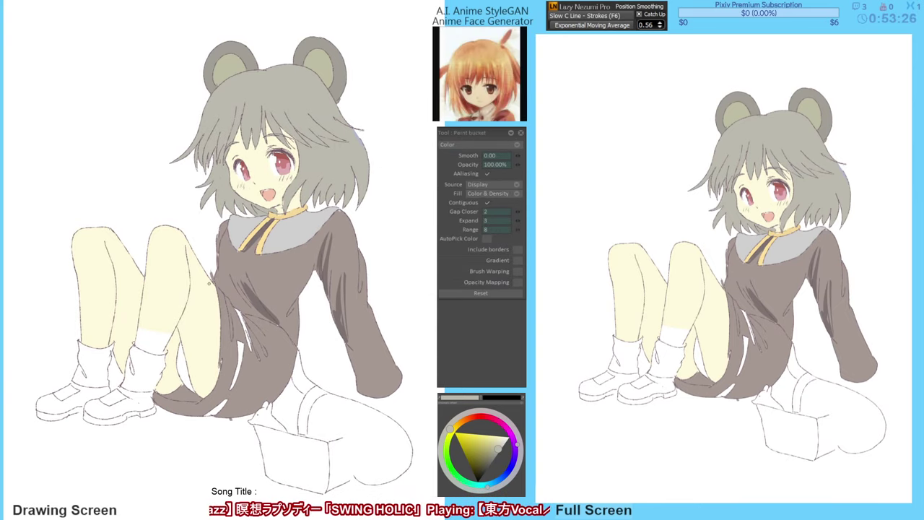
# Redraw the outer outline at the back of the hair with pencil and eraser, checking it in mirrored and normal views.
pyautogui.press('h')
pyautogui.press('n')
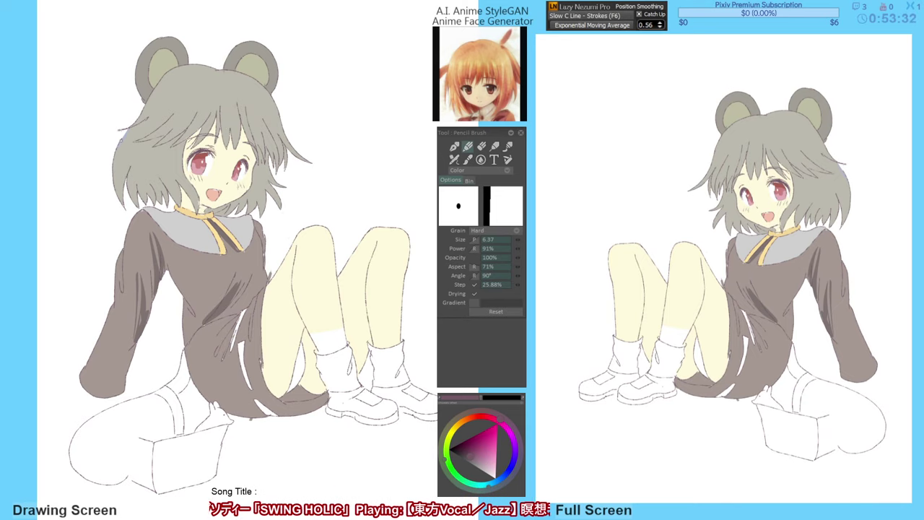
pyautogui.press('h')
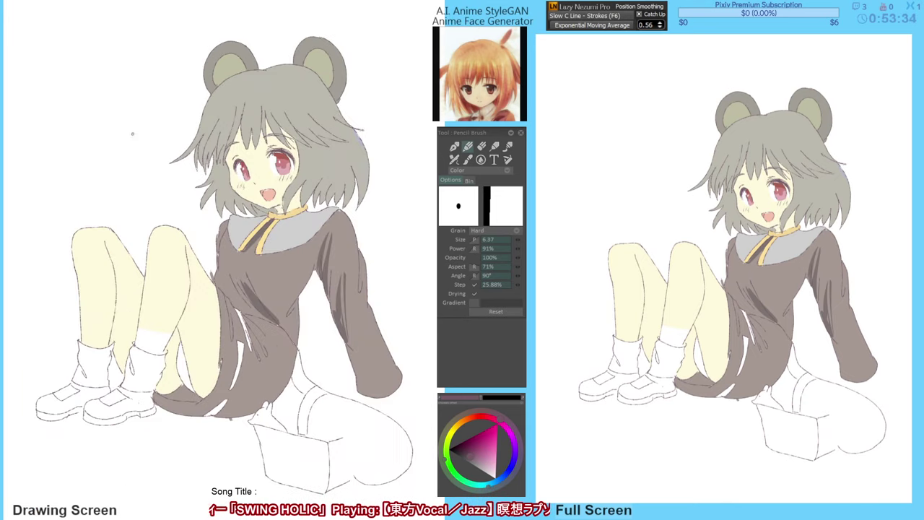
pyautogui.press('h')
pyautogui.press('e')
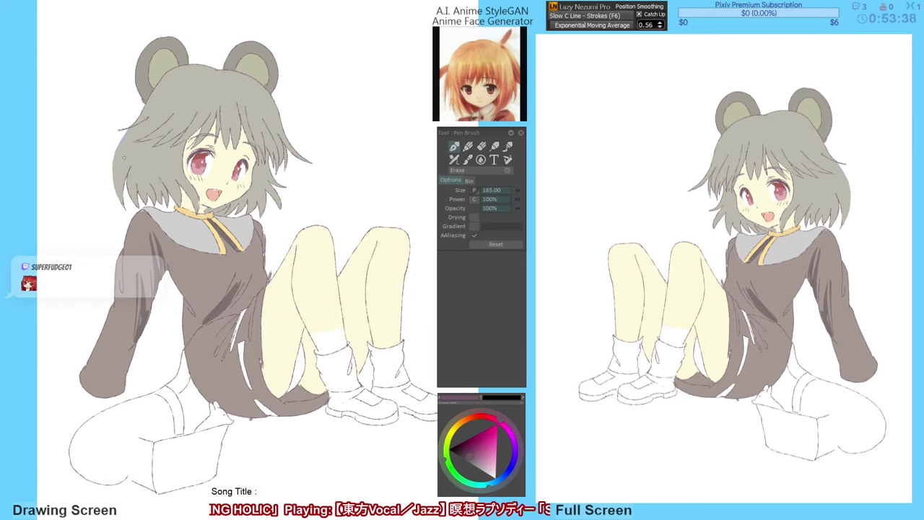
pyautogui.press('b')
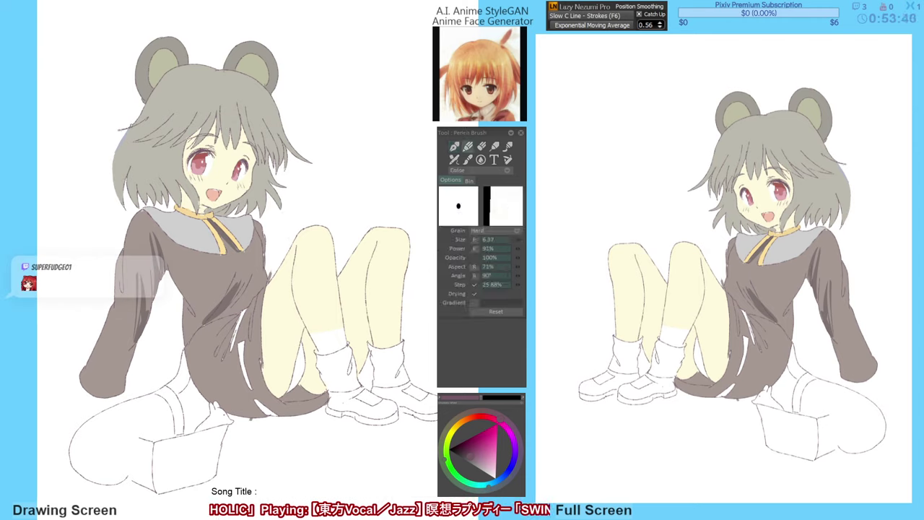
pyautogui.moveTo(120, 151); pyautogui.dragTo(112, 181)
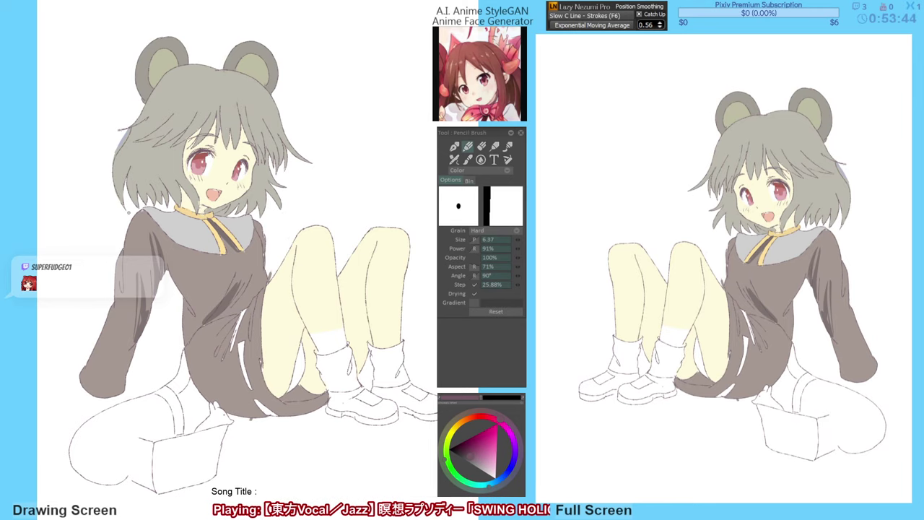
pyautogui.press('h')
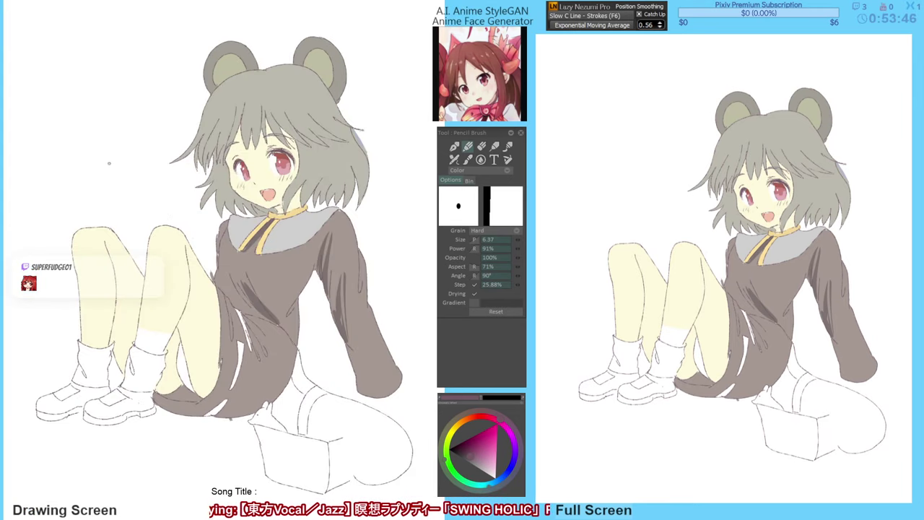
# Airbrush the back hair's edge in sampled grey with Paint-Strokes smoothing and clear the area outside the outline with an erasing bucket fill.
pyautogui.press('F5')
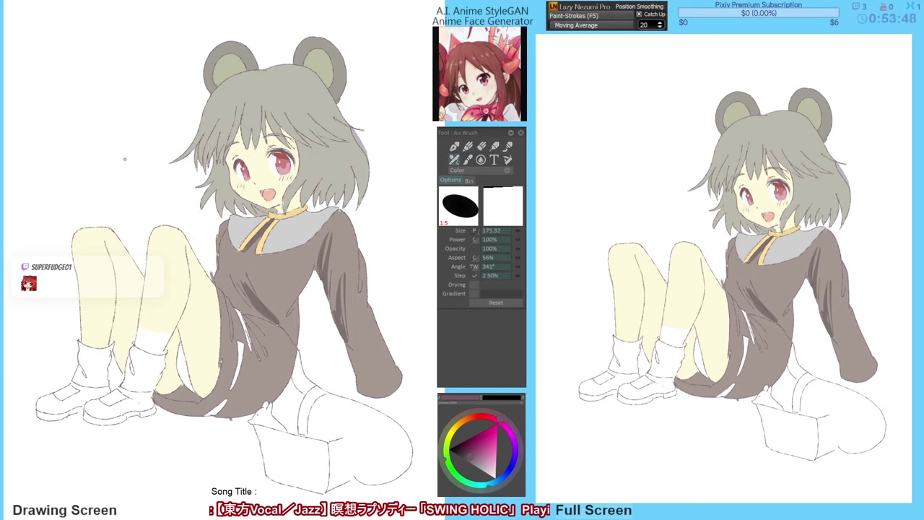
pyautogui.press('h')
pyautogui.keyDown('alt'); pyautogui.click(147, 163); pyautogui.keyUp('alt')
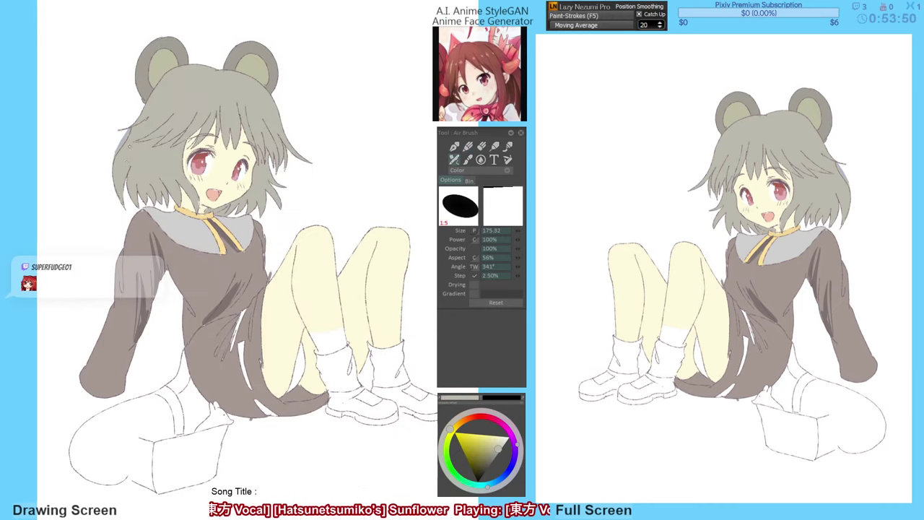
pyautogui.moveTo(126, 156)
pyautogui.mouseDown()
pyautogui.moveTo(115, 174)
pyautogui.moveTo(128, 123)
pyautogui.mouseUp()
pyautogui.moveTo(98, 174)
pyautogui.mouseDown()
pyautogui.moveTo(117, 209)
pyautogui.moveTo(109, 132)
pyautogui.moveTo(129, 155)
pyautogui.moveTo(127, 167)
pyautogui.moveTo(108, 140)
pyautogui.mouseUp()
pyautogui.press('f')
pyautogui.click(110, 138)
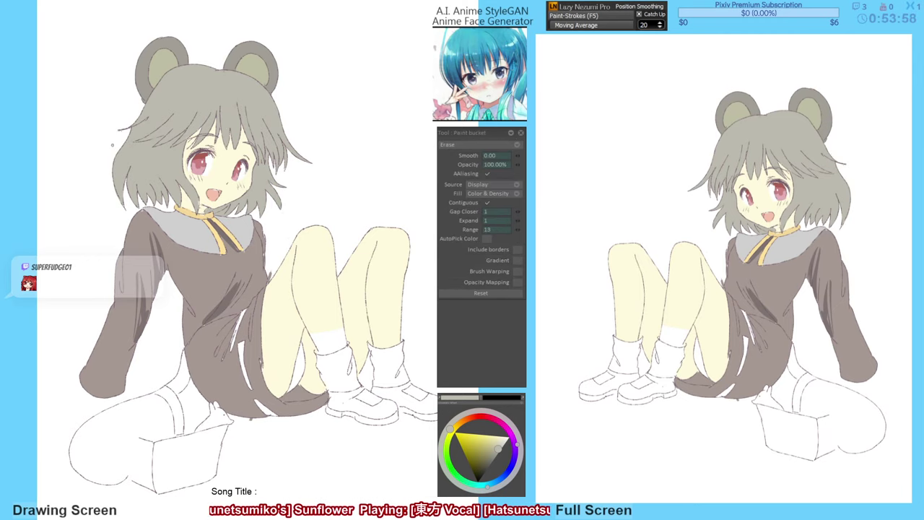
# Touch up the back hair's outer outline with the erasing pen and the pencil, using Slow C Line smoothing and checking the mirrored view.
pyautogui.press('h')
pyautogui.press('h')
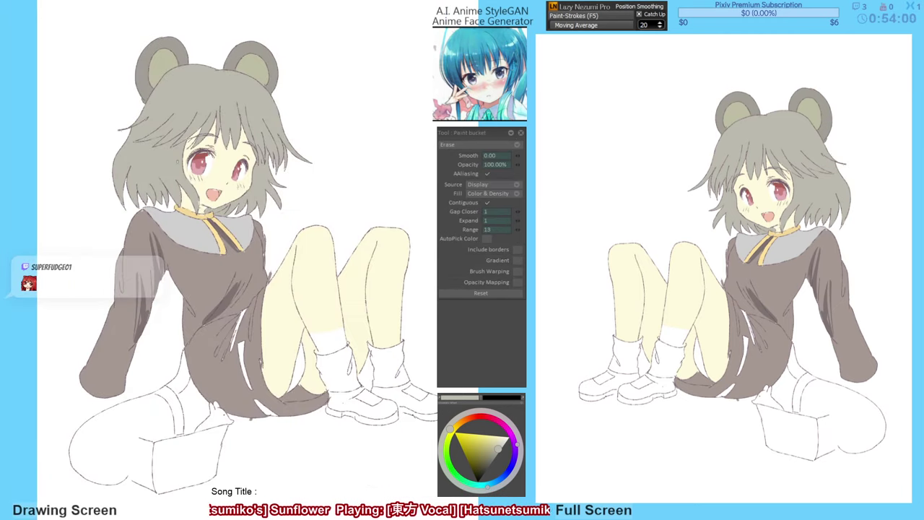
pyautogui.press('n')
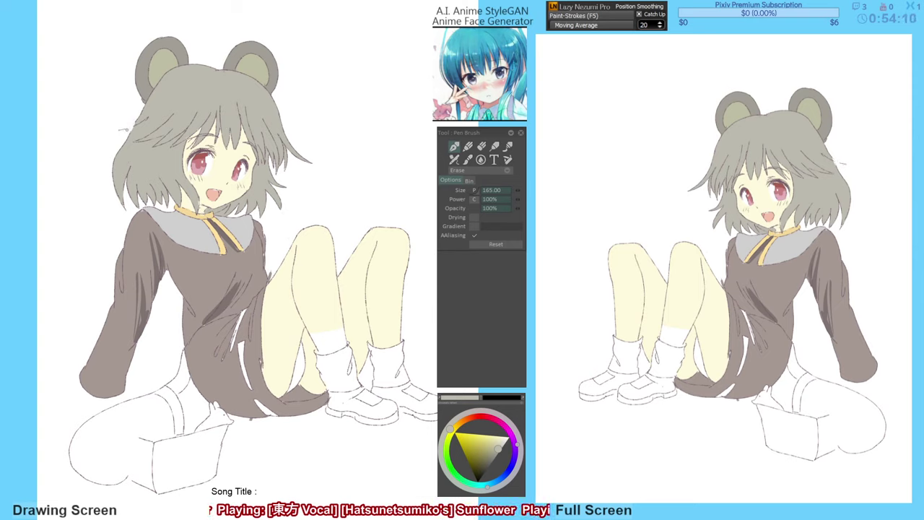
pyautogui.press('b')
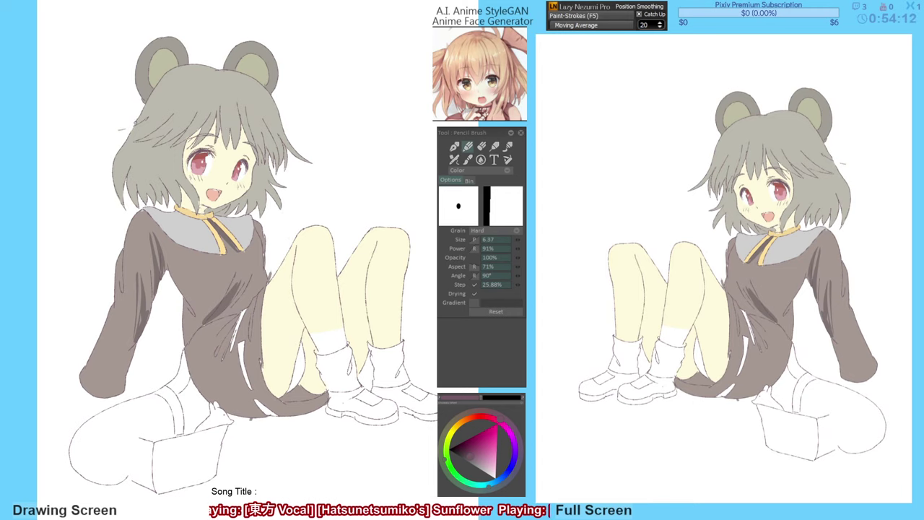
pyautogui.press('e')
pyautogui.press('n')
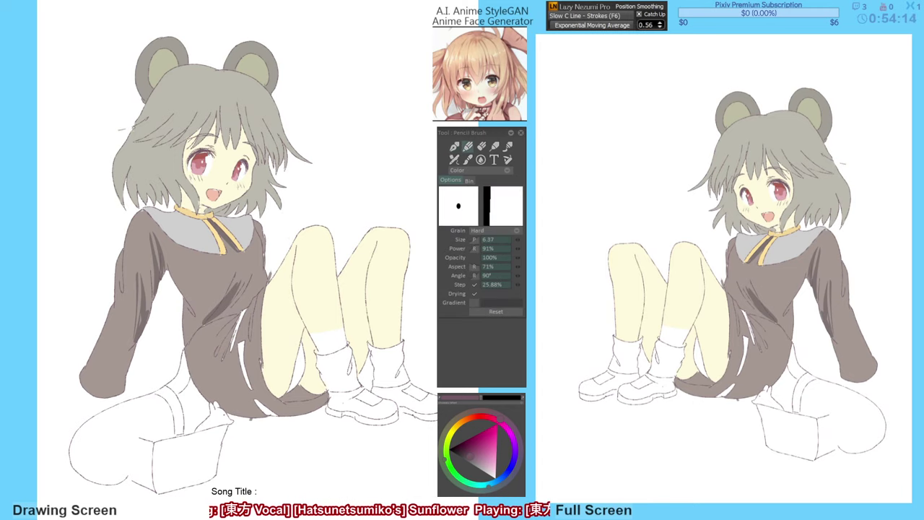
pyautogui.press('F6')
pyautogui.press('h')
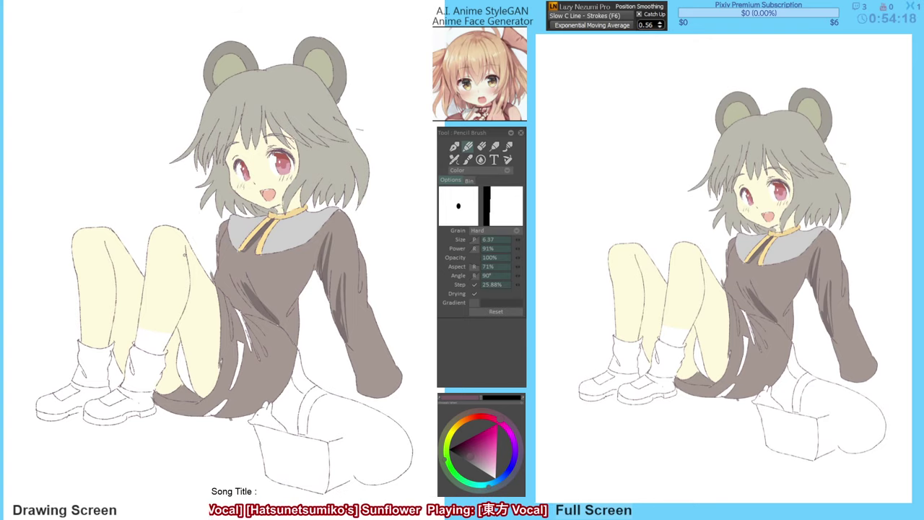
# Fill the white strip of leg above the sock with cream sampled from the skin, with Paint-Strokes smoothing set.
pyautogui.moveTo(208, 288); pyautogui.dragTo(211, 286)
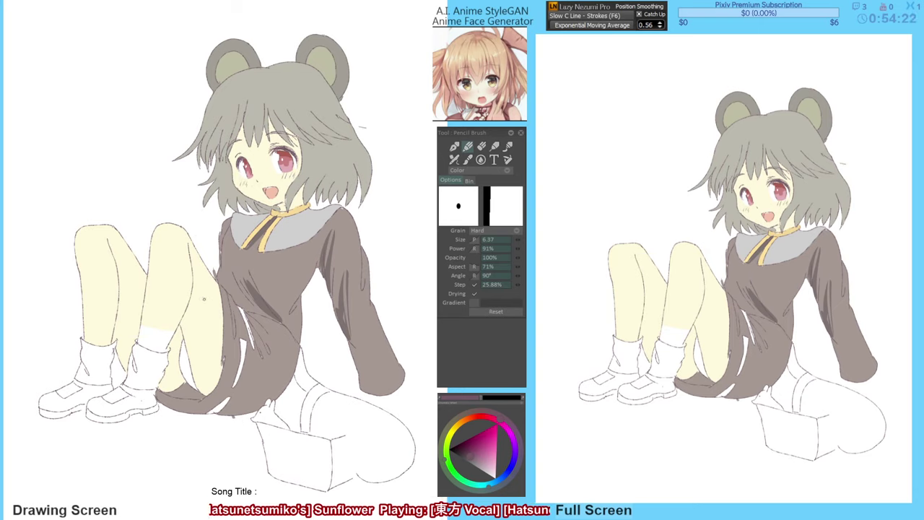
pyautogui.keyDown('alt'); pyautogui.click(194, 340); pyautogui.keyUp('alt')
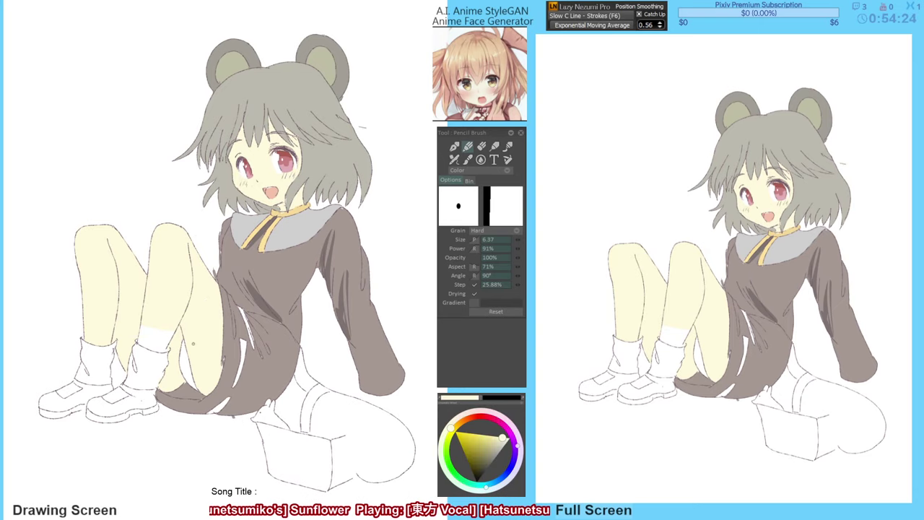
pyautogui.press('a')
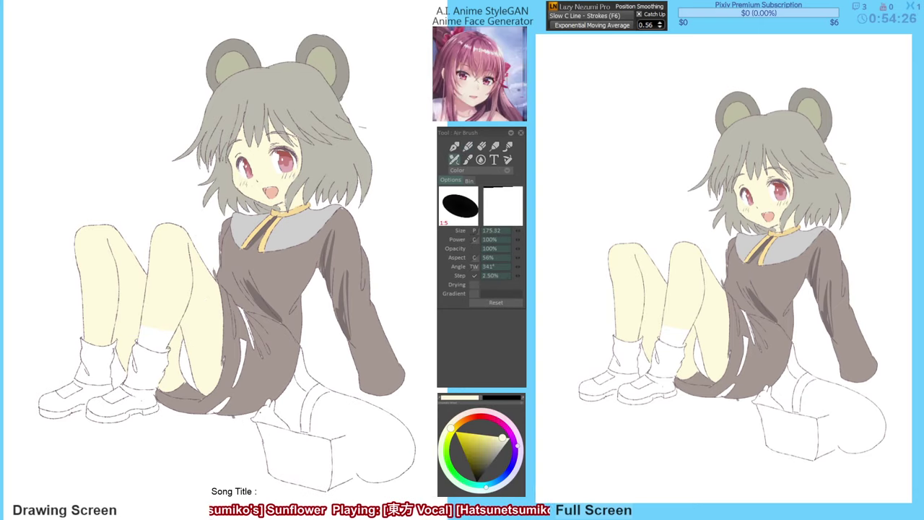
pyautogui.press('F5')
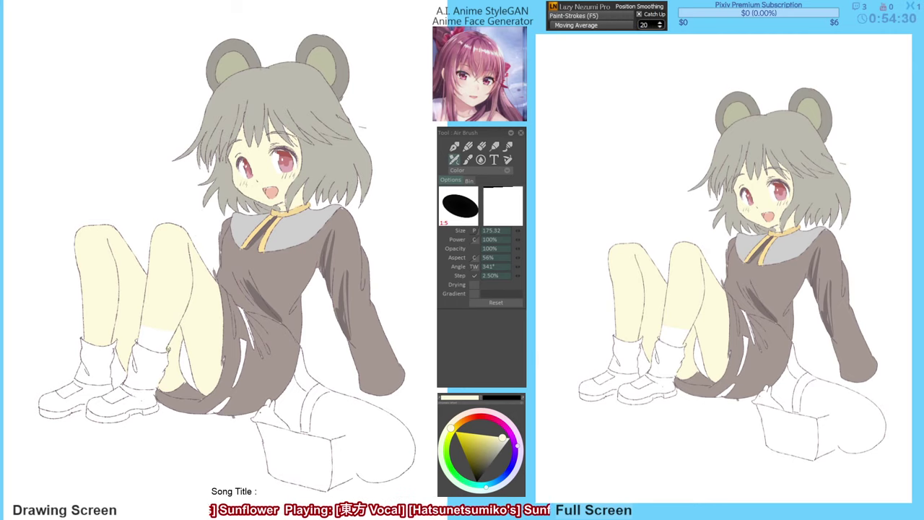
pyautogui.press('g')
pyautogui.click(166, 346)
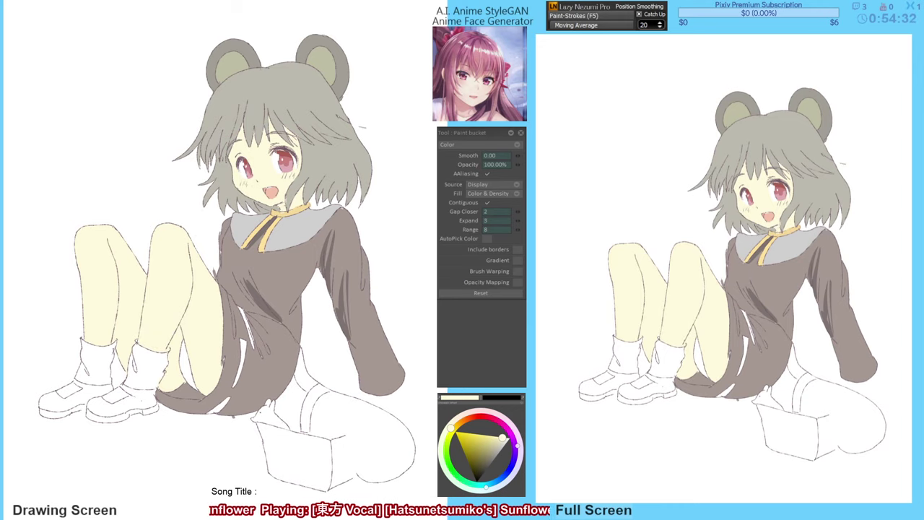
pyautogui.moveTo(166, 380); pyautogui.dragTo(170, 379)
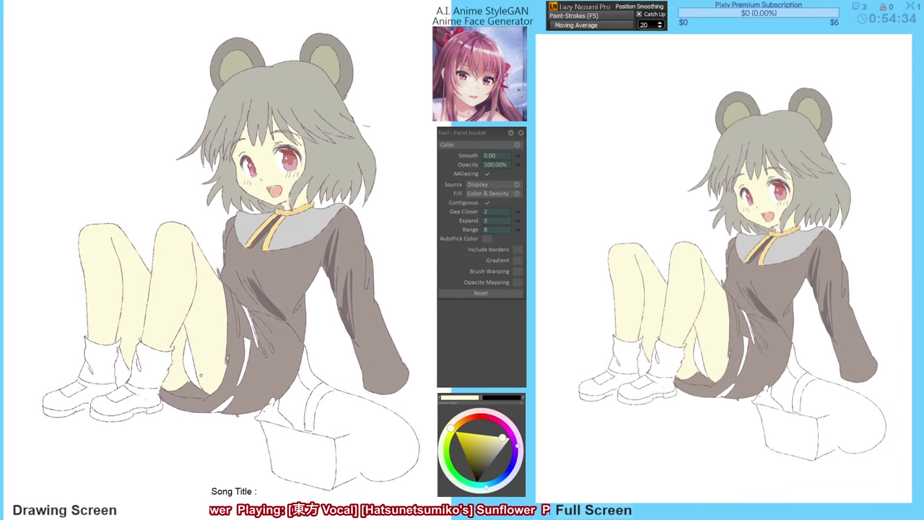
pyautogui.moveTo(216, 342); pyautogui.dragTo(219, 341)
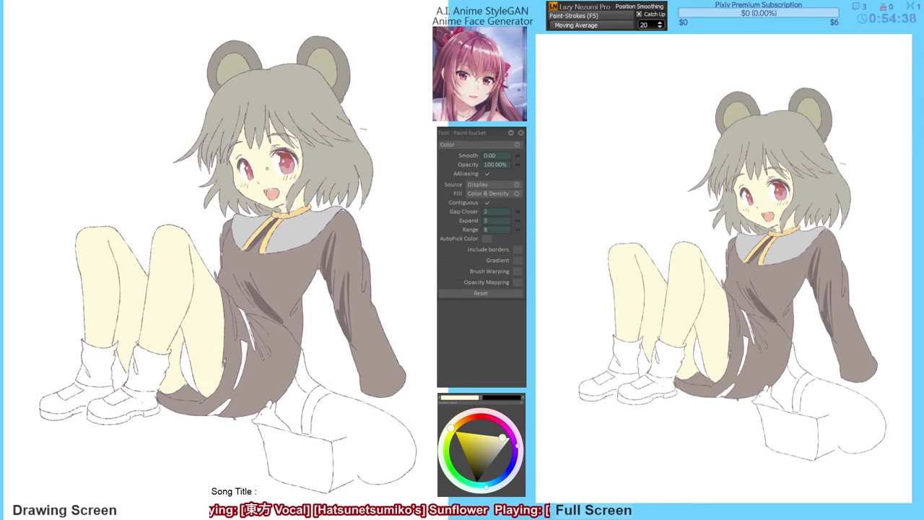
# Airbrush shadow strands over the side fringe beside the smaller eye in a sampled darker hair grey.
pyautogui.press('m')
pyautogui.press('m')
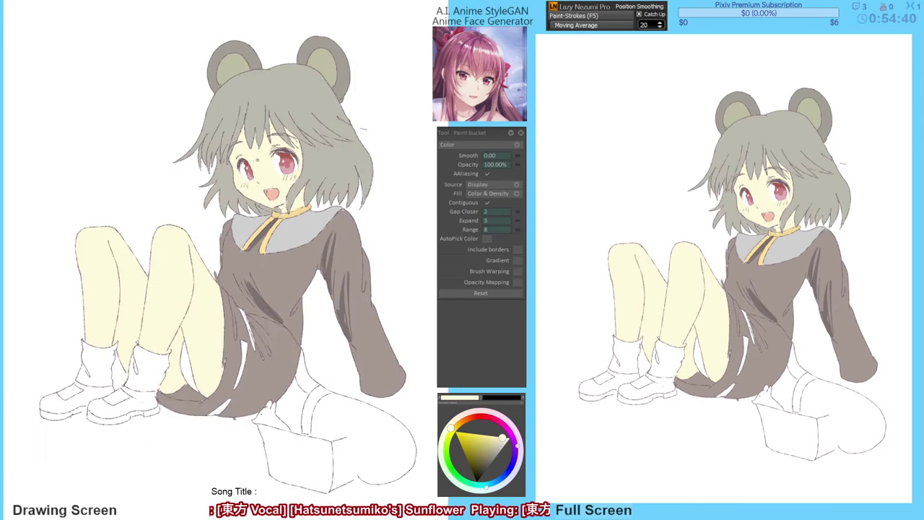
pyautogui.press('b')
pyautogui.keyDown('alt'); pyautogui.click(277, 164); pyautogui.keyUp('alt')
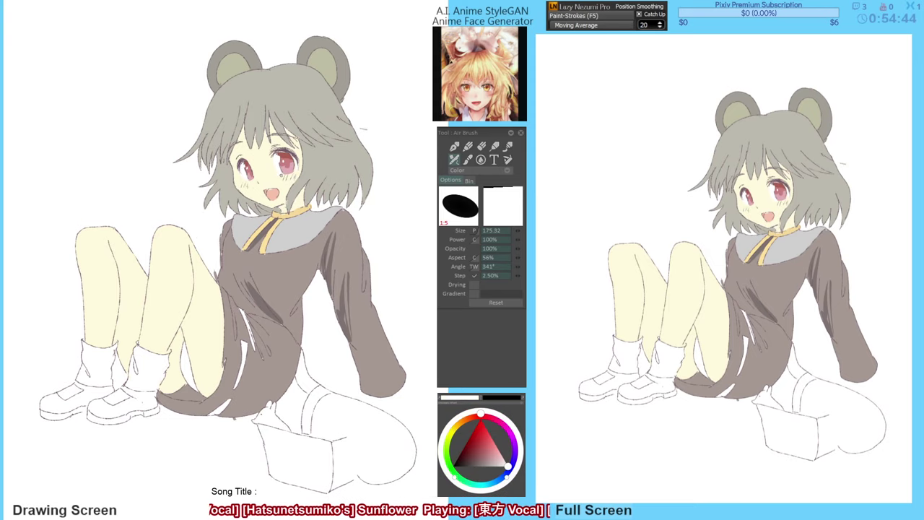
pyautogui.keyDown('alt'); pyautogui.click(277, 110); pyautogui.keyUp('alt')
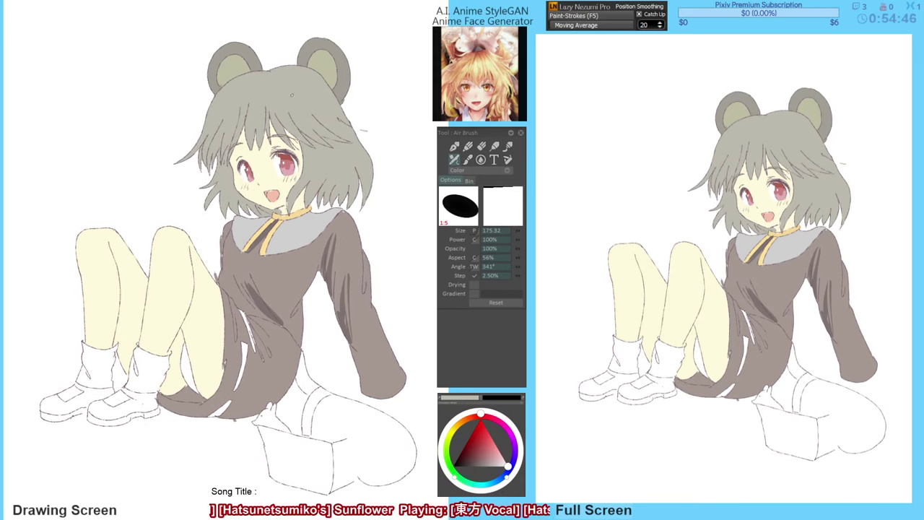
pyautogui.keyDown('alt'); pyautogui.click(219, 123); pyautogui.keyUp('alt')
pyautogui.moveTo(240, 109)
pyautogui.mouseDown()
pyautogui.moveTo(228, 144)
pyautogui.moveTo(213, 146)
pyautogui.moveTo(216, 114)
pyautogui.moveTo(203, 139)
pyautogui.mouseUp()
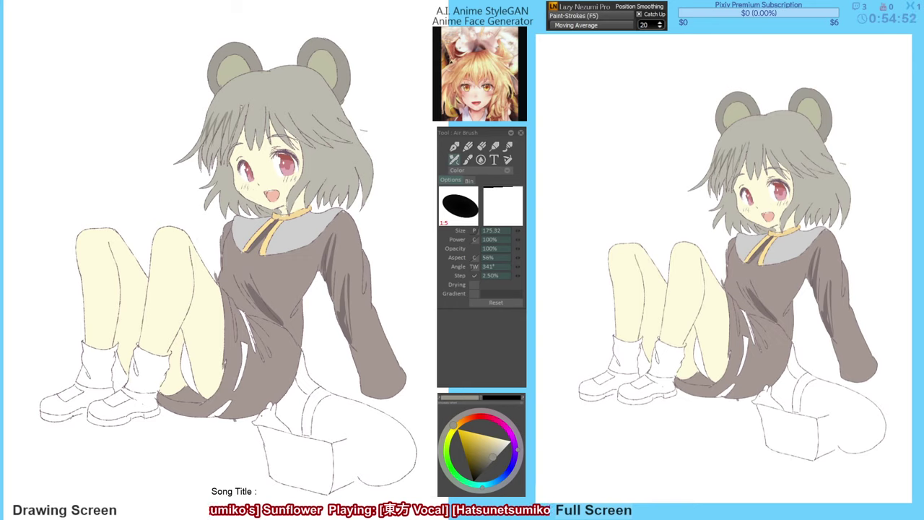
pyautogui.moveTo(243, 113); pyautogui.dragTo(226, 162)
# Bucket-fill the outlined shadow shapes in the side fringe locks with the darker hair grey.
pyautogui.press('f')
pyautogui.click(226, 144)
pyautogui.press('d')
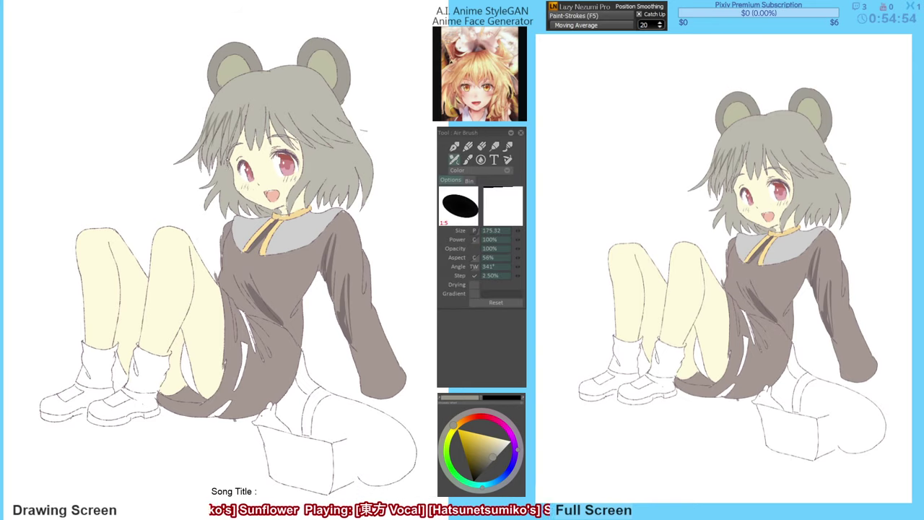
pyautogui.press('f')
pyautogui.click(224, 142)
pyautogui.click(225, 148)
pyautogui.click(212, 148)
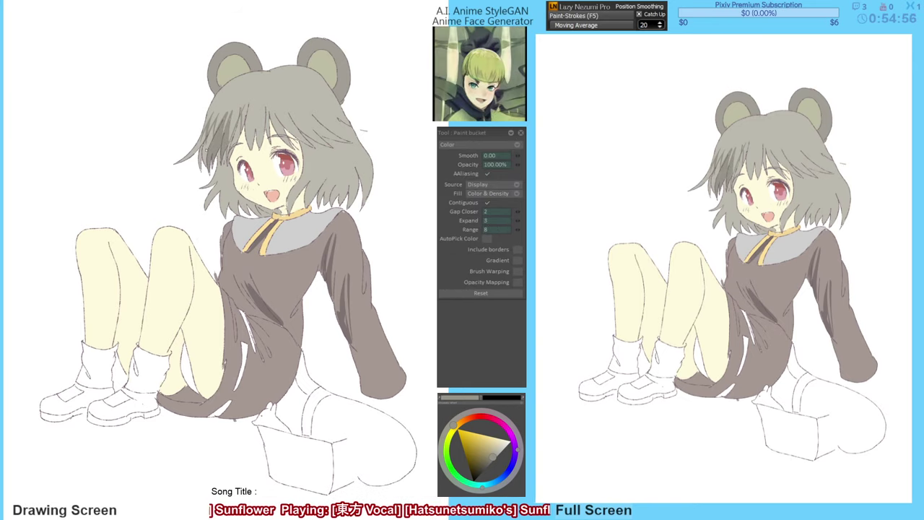
pyautogui.click(209, 146)
pyautogui.click(205, 148)
pyautogui.click(196, 149)
pyautogui.press('d')
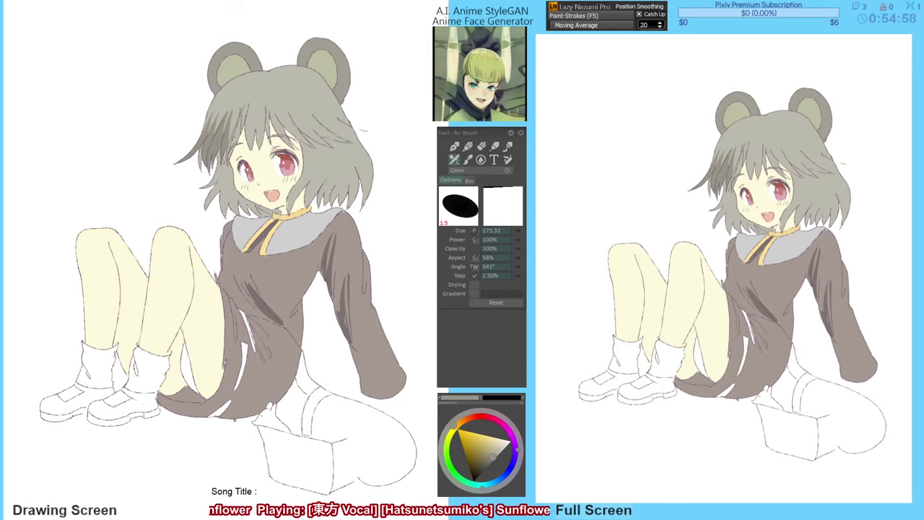
# Fill the small shadow areas on the inner lock of the side fringe and airbrush another strand beside them.
pyautogui.press('f')
pyautogui.click(235, 133)
pyautogui.click(232, 137)
pyautogui.press('d')
pyautogui.moveTo(235, 129); pyautogui.dragTo(230, 143)
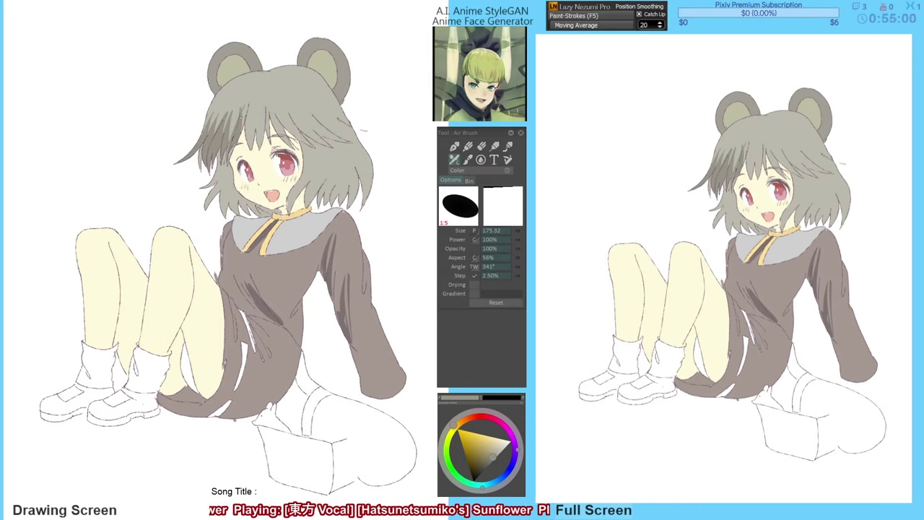
# Airbrush shadow strands in the centre fringe and bucket-fill their tips, undoing the misplaced fill.
pyautogui.moveTo(251, 101)
pyautogui.mouseDown()
pyautogui.moveTo(252, 135)
pyautogui.moveTo(264, 140)
pyautogui.mouseUp()
pyautogui.press('f')
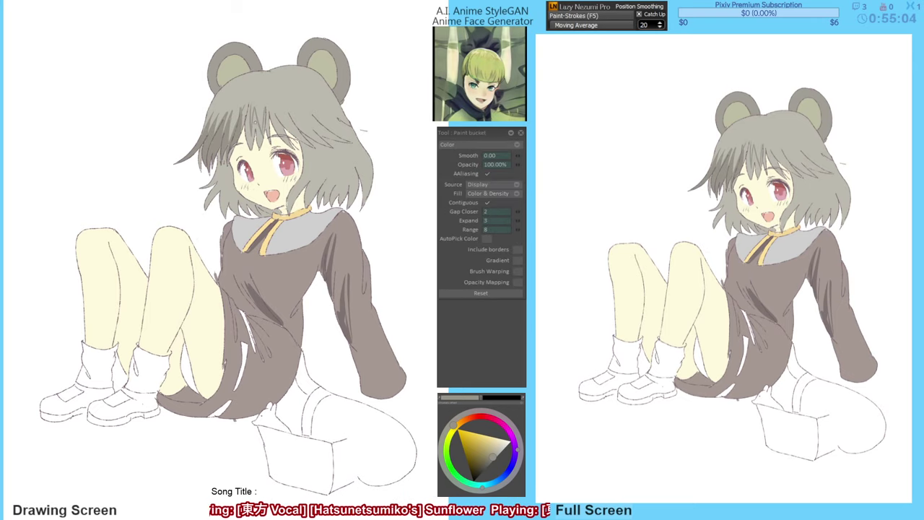
pyautogui.click(252, 112)
pyautogui.hotkey('ctrl', 'z')
pyautogui.press('b')
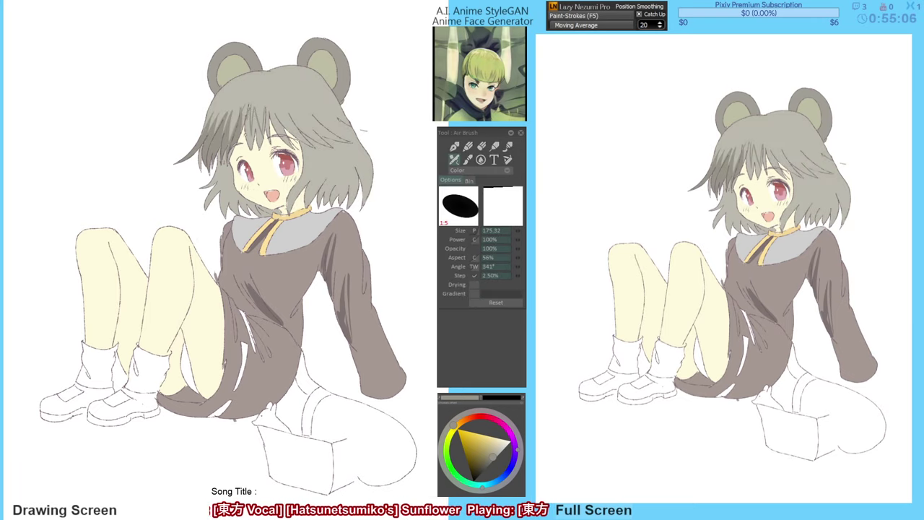
pyautogui.moveTo(243, 135); pyautogui.dragTo(250, 137)
pyautogui.press('f')
pyautogui.click(252, 128)
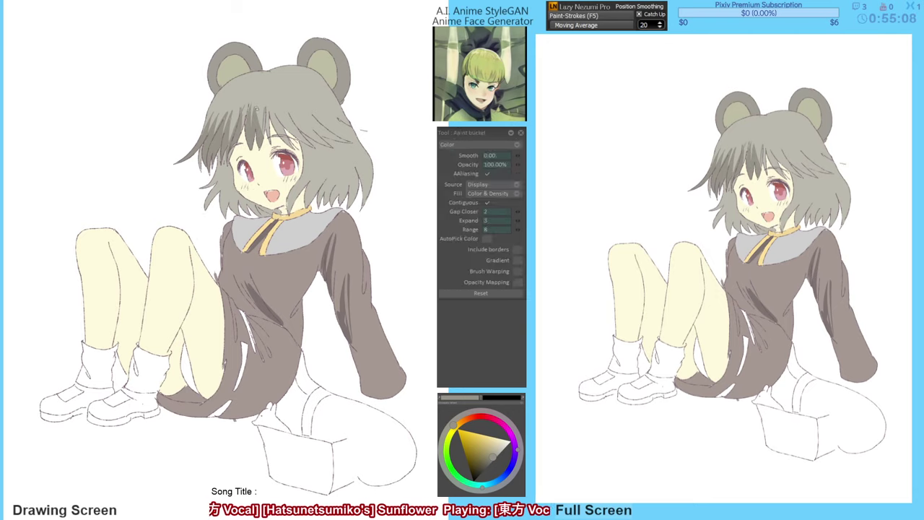
# Refine the fringe shadows with the airbrush in base hair grey, resample the shadow grey and check the mirrored view.
pyautogui.press('a')
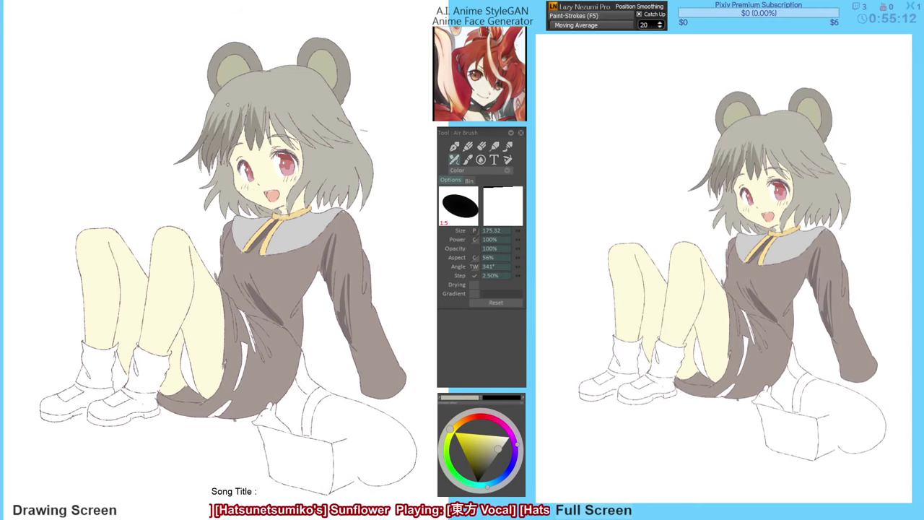
pyautogui.keyDown('alt'); pyautogui.click(221, 145); pyautogui.keyUp('alt')
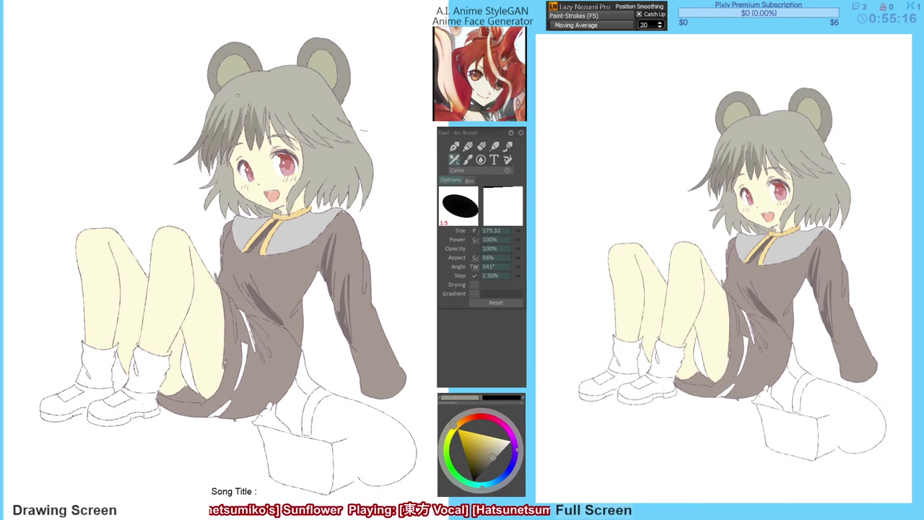
pyautogui.press('h')
pyautogui.press('h')
pyautogui.moveTo(260, 137); pyautogui.dragTo(257, 141)
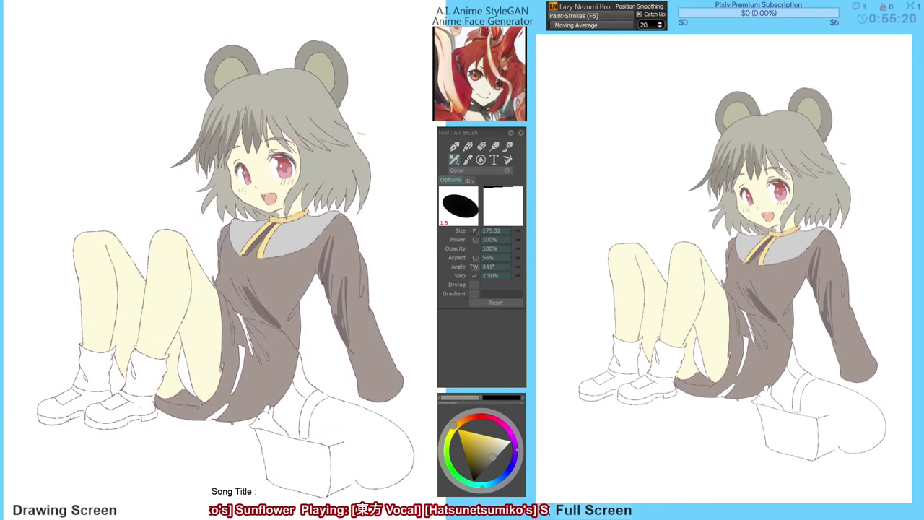
# Airbrush and fill shadow strands in the fringe above the larger eye, undoing a stray centre stroke and checking the mirrored view.
pyautogui.moveTo(258, 133)
pyautogui.mouseDown()
pyautogui.moveTo(261, 98)
pyautogui.moveTo(267, 109)
pyautogui.moveTo(270, 100)
pyautogui.mouseUp()
pyautogui.hotkey('ctrl', 'z')
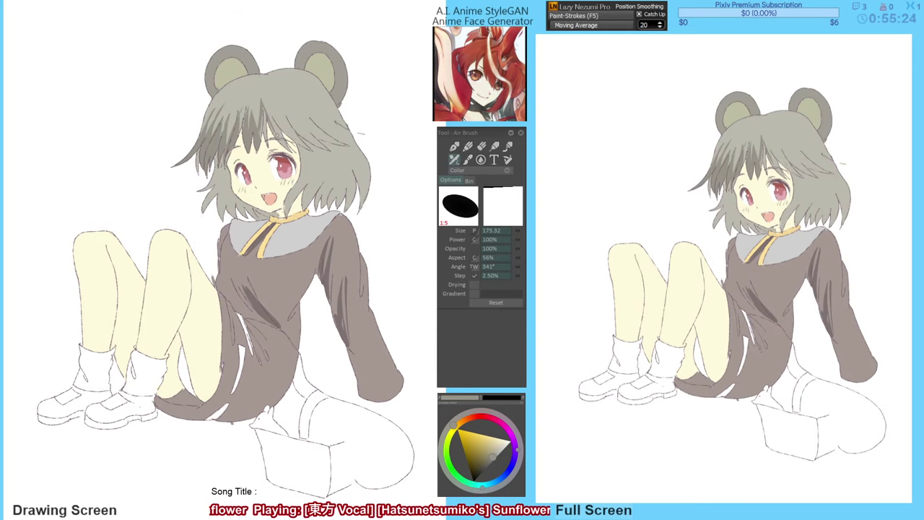
pyautogui.moveTo(279, 103); pyautogui.dragTo(309, 127)
pyautogui.moveTo(296, 90)
pyautogui.mouseDown()
pyautogui.moveTo(326, 129)
pyautogui.moveTo(345, 130)
pyautogui.moveTo(272, 147)
pyautogui.moveTo(270, 125)
pyautogui.moveTo(330, 147)
pyautogui.mouseUp()
pyautogui.press('f')
pyautogui.press('b')
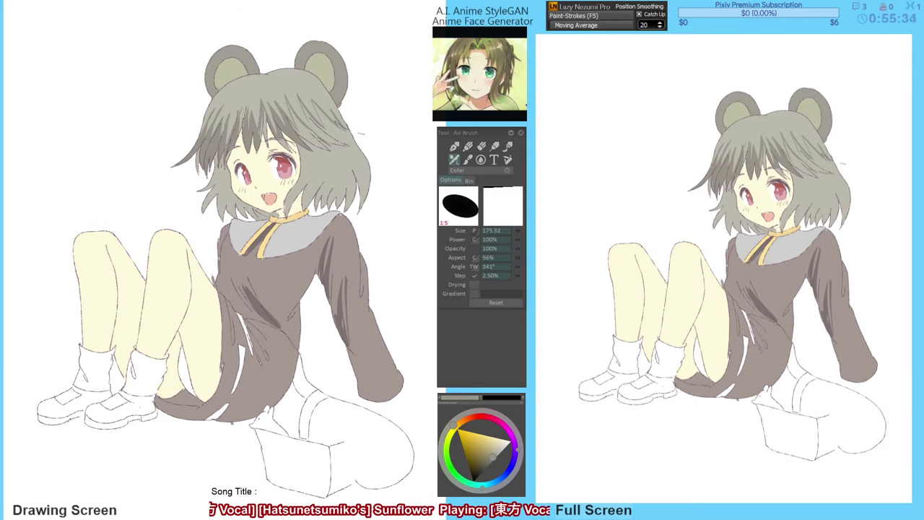
pyautogui.press('f')
pyautogui.moveTo(323, 108); pyautogui.dragTo(291, 145)
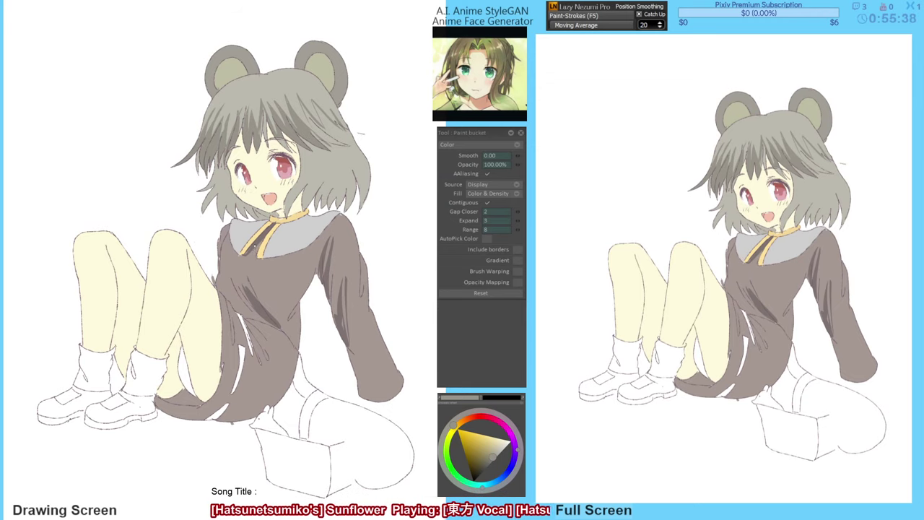
pyautogui.press('h')
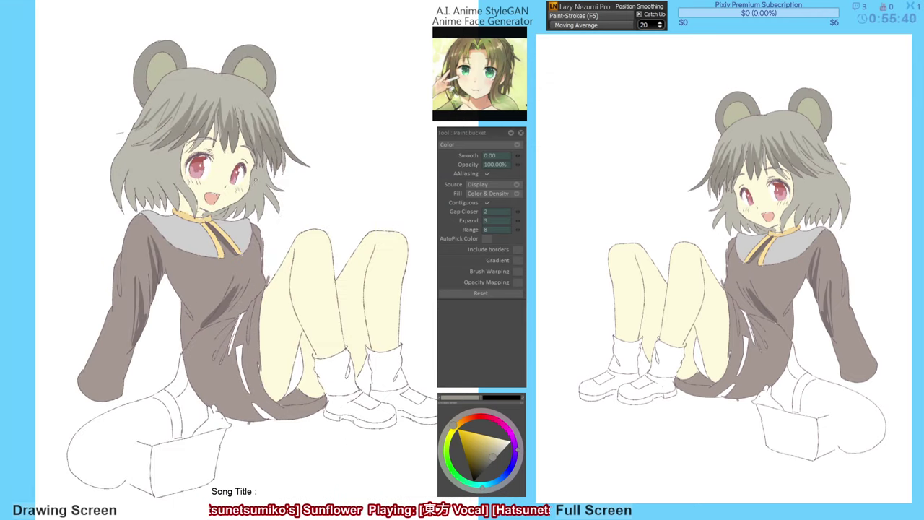
pyautogui.press('h')
pyautogui.press('b')
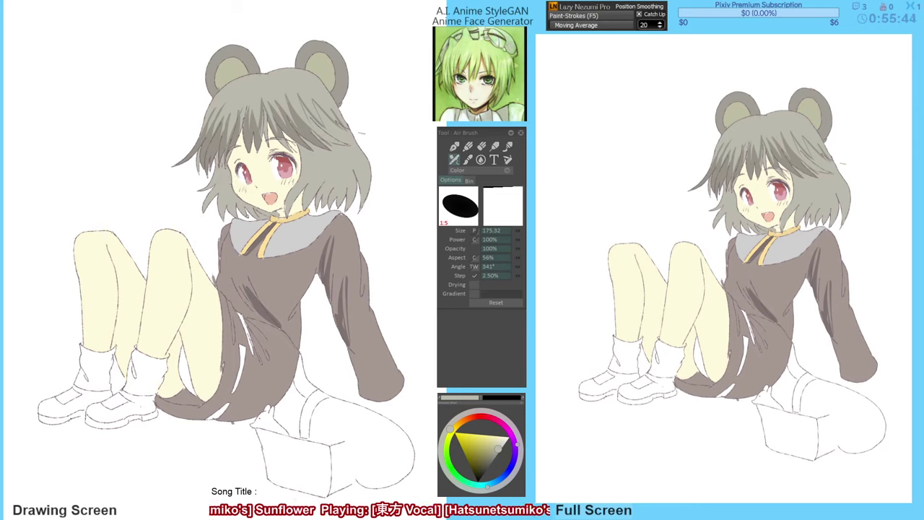
# Select the smaller eye with its surrounding lines and shift it slightly outward, away from the nose.
pyautogui.press('s')
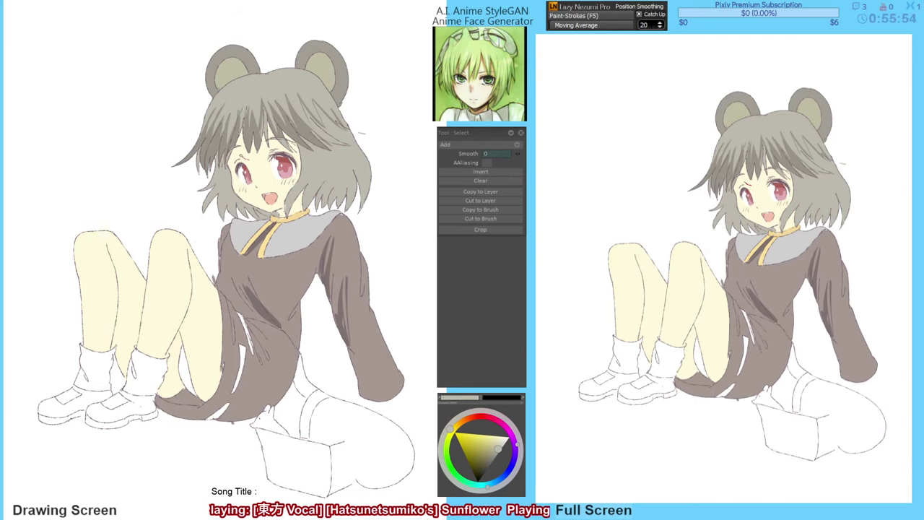
pyautogui.moveTo(231, 158)
pyautogui.mouseDown()
pyautogui.moveTo(231, 181)
pyautogui.moveTo(254, 194)
pyautogui.moveTo(244, 153)
pyautogui.mouseUp()
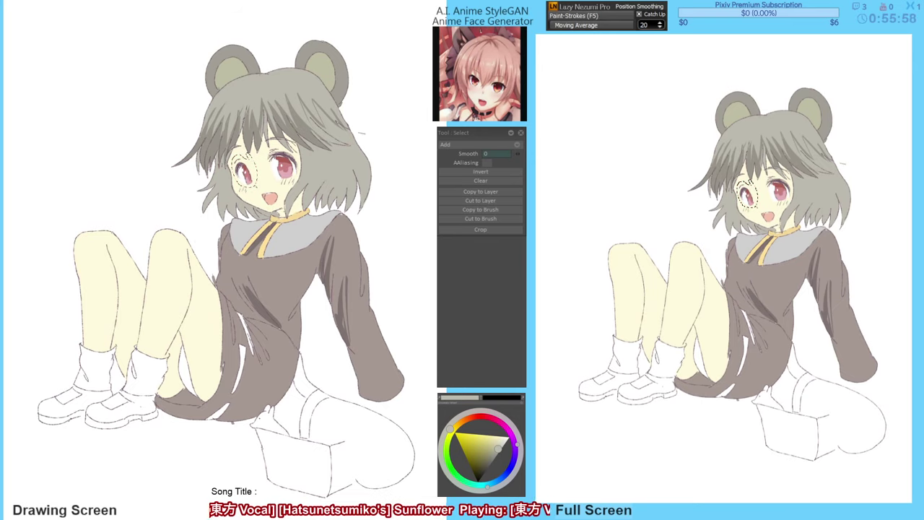
pyautogui.hotkey('ctrl', 't')
pyautogui.moveTo(245, 170); pyautogui.dragTo(243, 169)
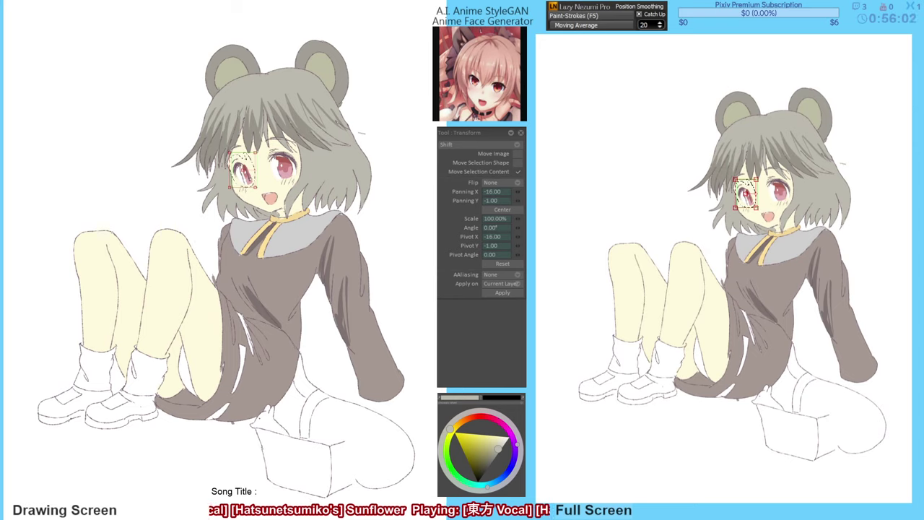
pyautogui.press('Return')
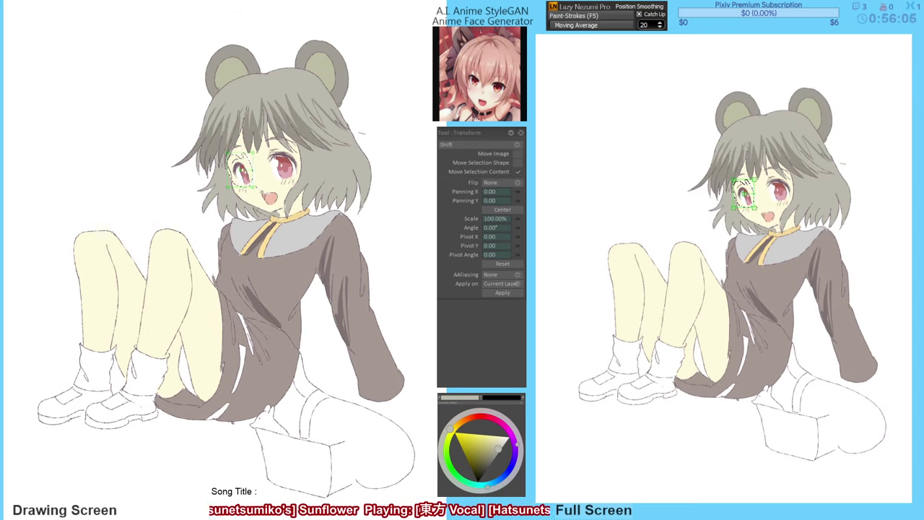
# Deselect the shifted smaller eye, sample the skin colour and airbrush over the gap left between the eye and nose.
pyautogui.hotkey('ctrl', 'd')
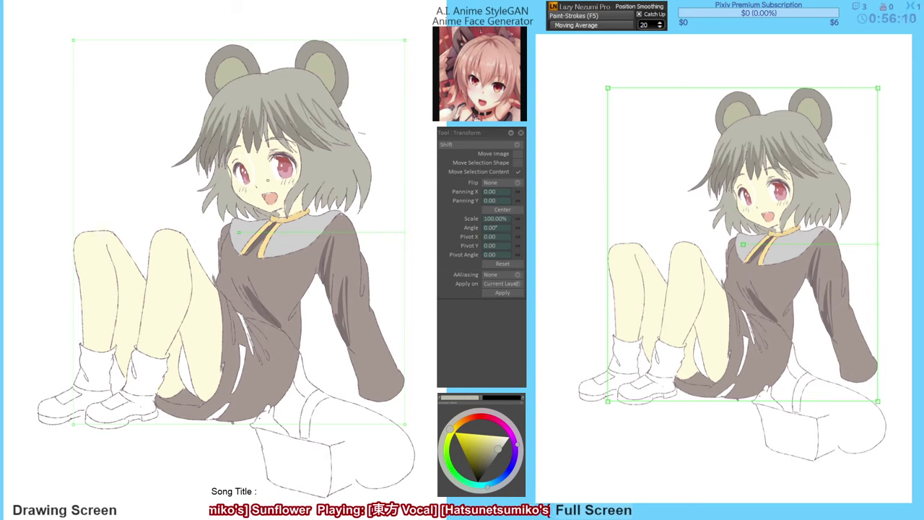
pyautogui.click(267, 183)
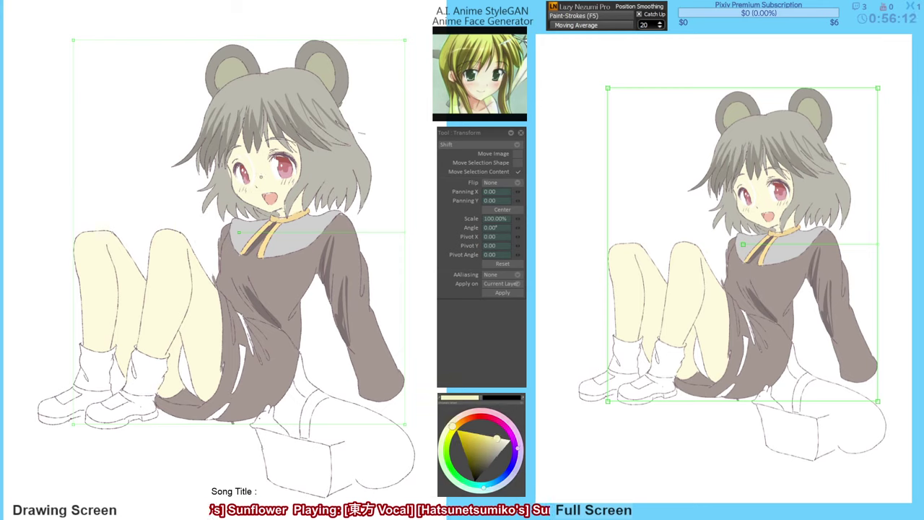
pyautogui.press('b')
pyautogui.click(469, 170)
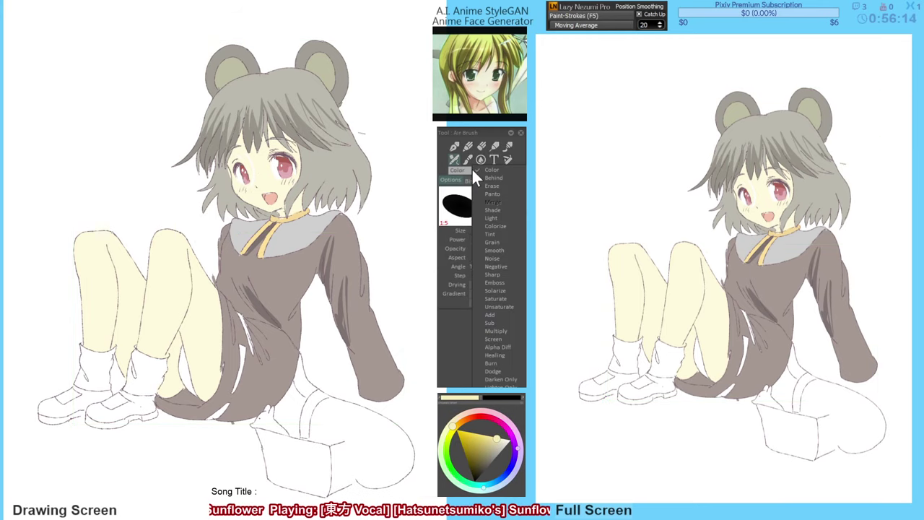
pyautogui.click(485, 179)
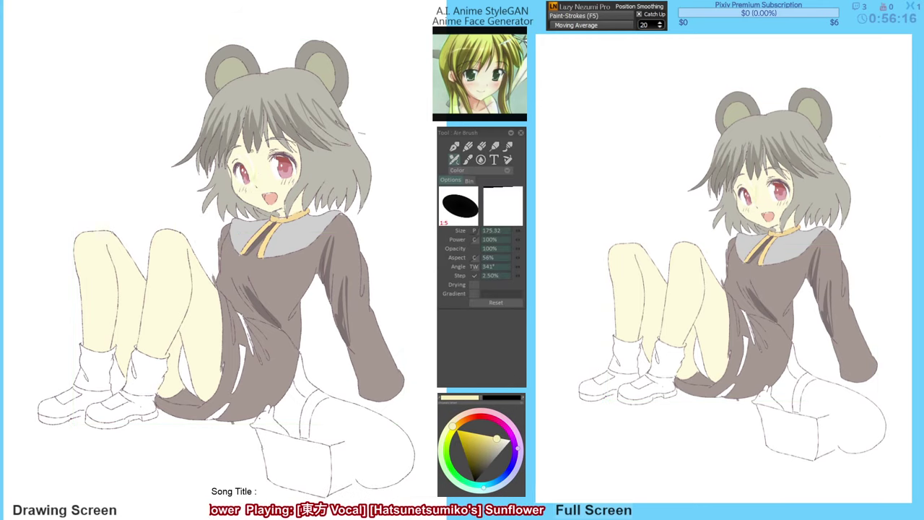
pyautogui.moveTo(253, 156); pyautogui.dragTo(252, 182)
pyautogui.keyDown('alt'); pyautogui.click(260, 171); pyautogui.keyUp('alt')
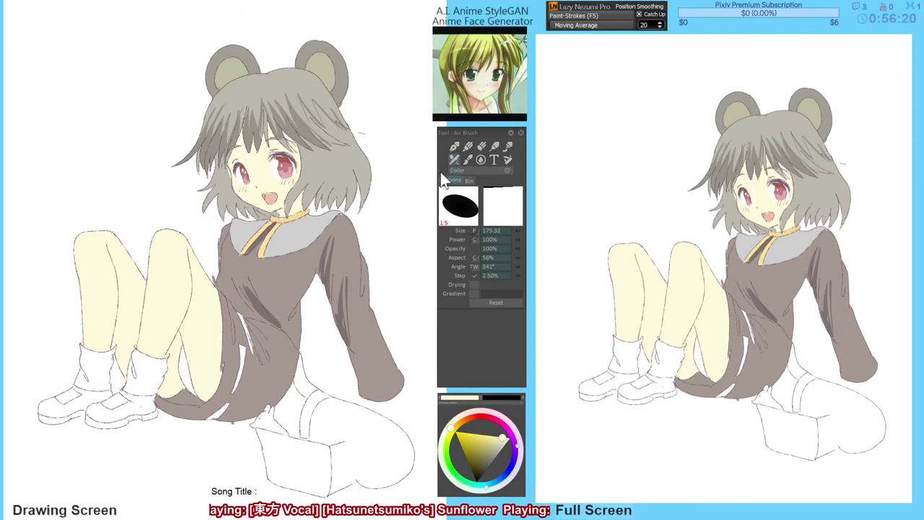
# Touch up the colour around the smaller eye with the airbrush in Behind mode and check the mirrored view.
pyautogui.click(459, 169)
pyautogui.click(479, 178)
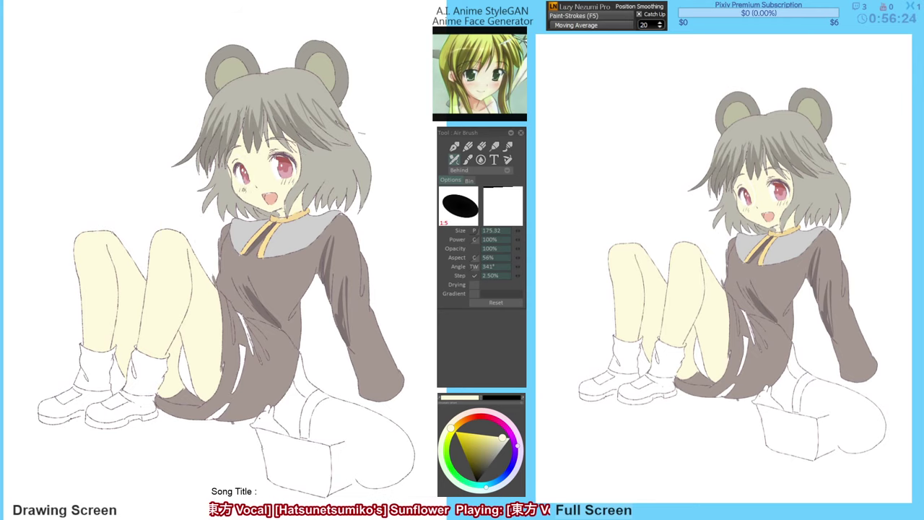
pyautogui.press('h')
pyautogui.click(257, 180)
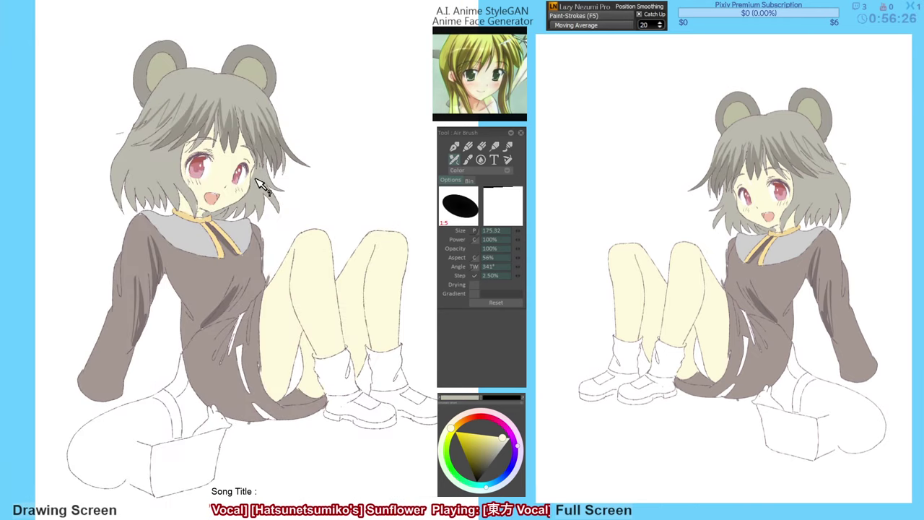
pyautogui.press('h')
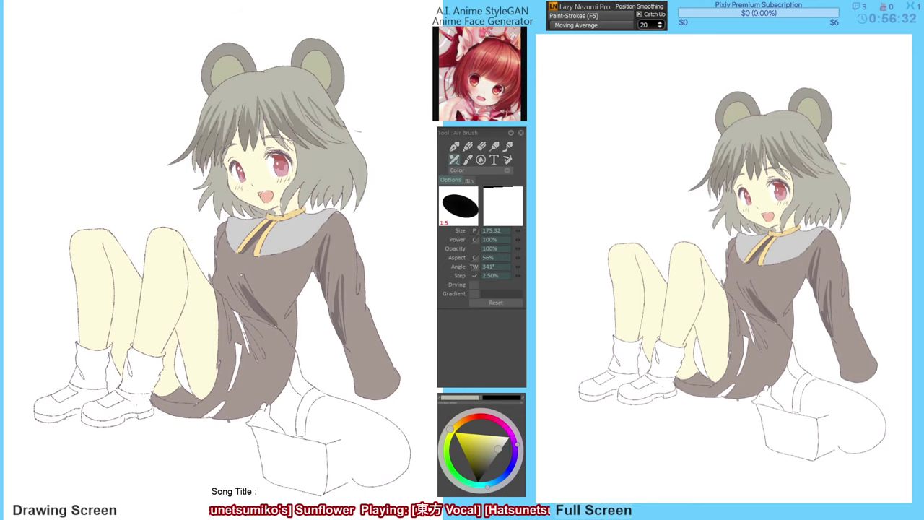
# Paint over the open mouth's red fill with sampled skin colour and erase its outline.
pyautogui.moveTo(242, 275); pyautogui.dragTo(243, 278)
pyautogui.keyDown('alt'); pyautogui.click(274, 196); pyautogui.keyUp('alt')
pyautogui.moveTo(268, 195); pyautogui.dragTo(264, 205)
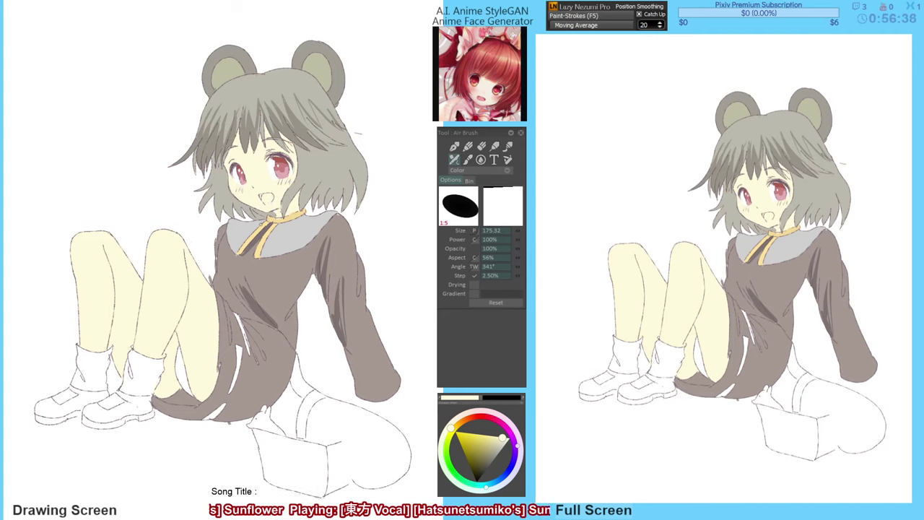
pyautogui.press('e')
pyautogui.moveTo(261, 194)
pyautogui.mouseDown()
pyautogui.moveTo(271, 195)
pyautogui.moveTo(264, 201)
pyautogui.mouseUp()
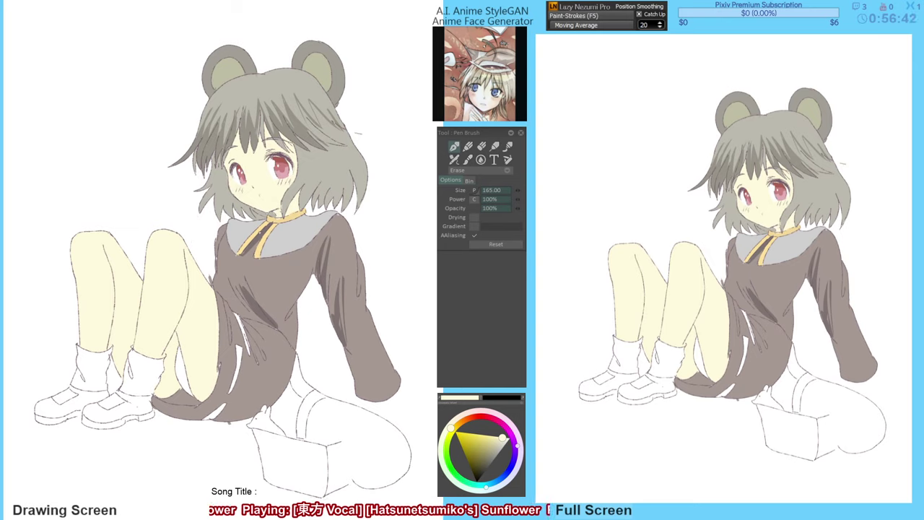
# Draw a tiny open mouth with the Pencil Brush, touch it up in skin colour and check the mirrored view.
pyautogui.press('p')
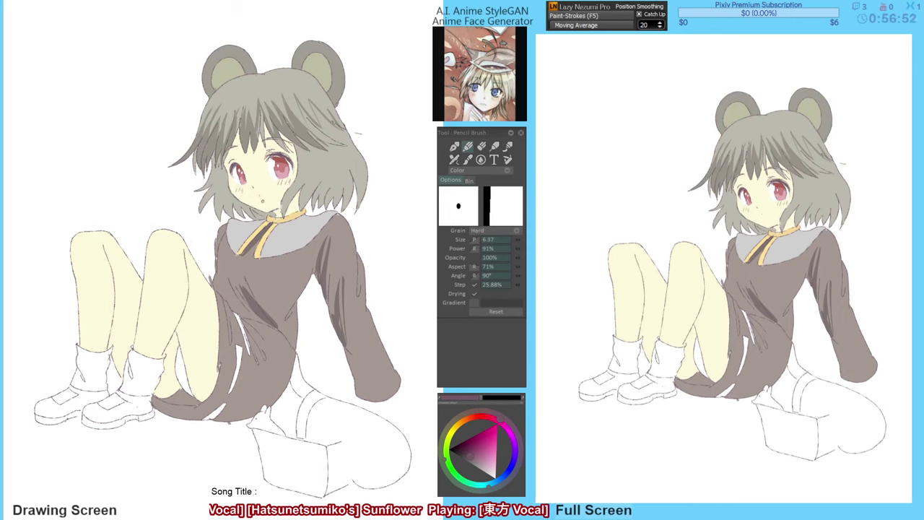
pyautogui.press('F6')
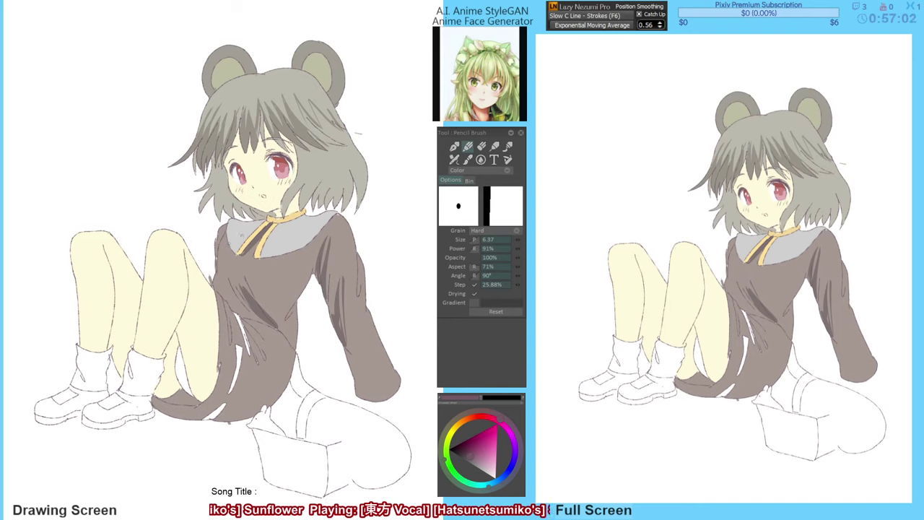
pyautogui.press('v')
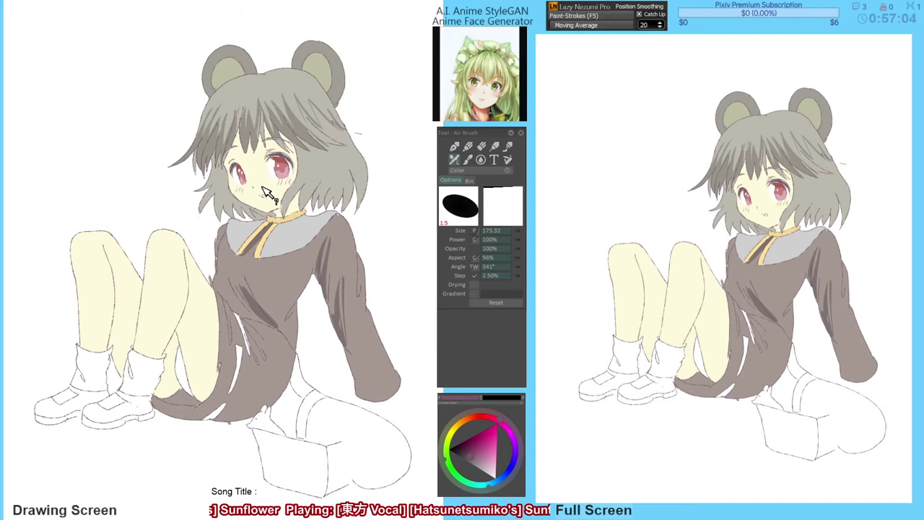
pyautogui.keyDown('alt'); pyautogui.click(259, 195); pyautogui.keyUp('alt')
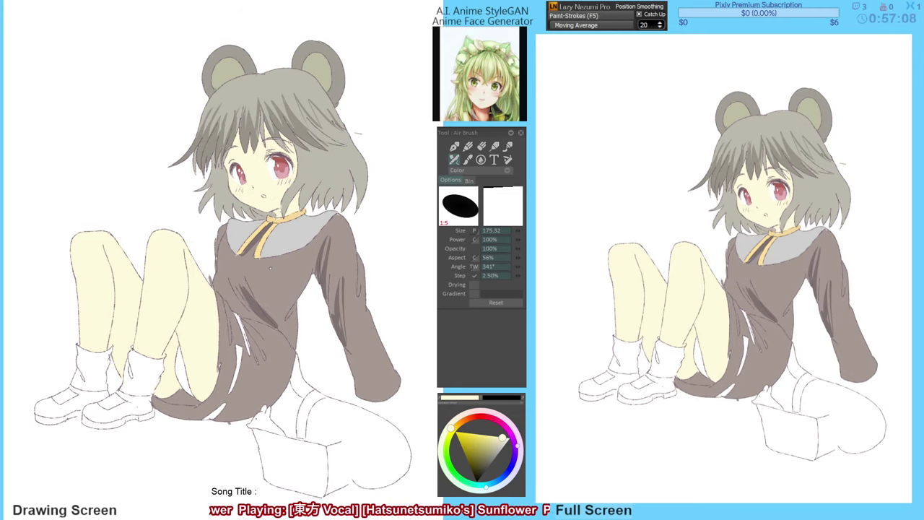
pyautogui.press('h')
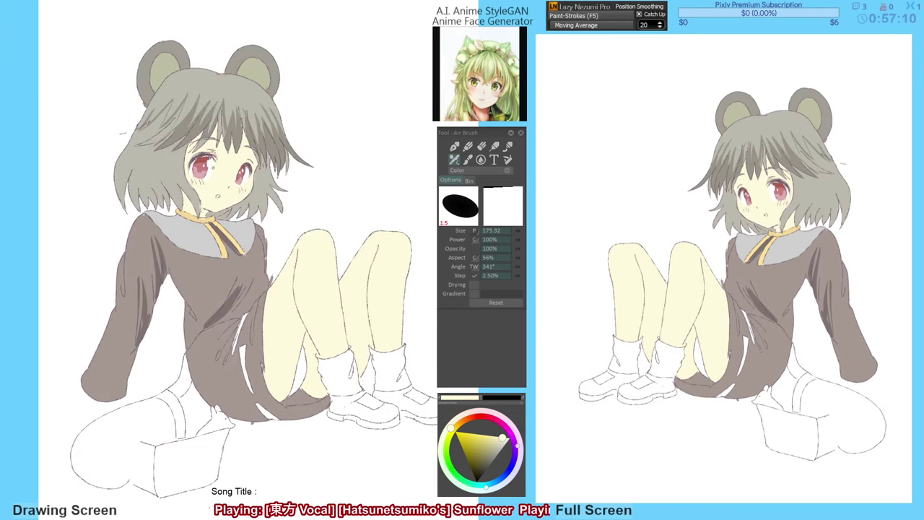
pyautogui.press('h')
# Sample the white of the larger eye for the airbrush and check the face in the mirrored view.
pyautogui.keyDown('alt'); pyautogui.click(273, 167); pyautogui.keyUp('alt')
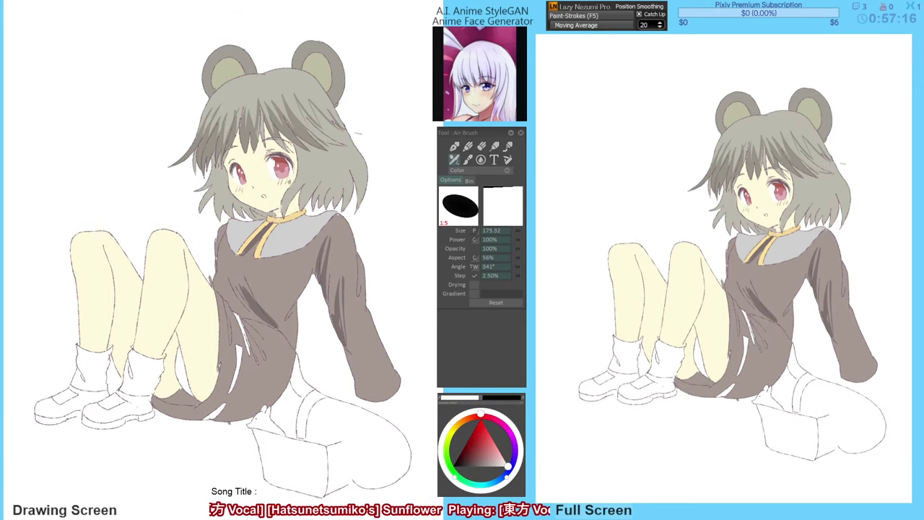
pyautogui.press('h')
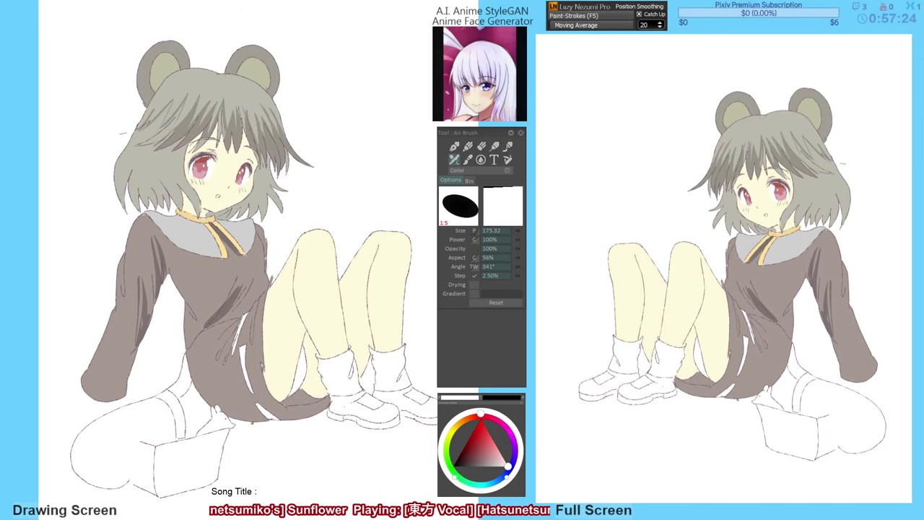
pyautogui.press('h')
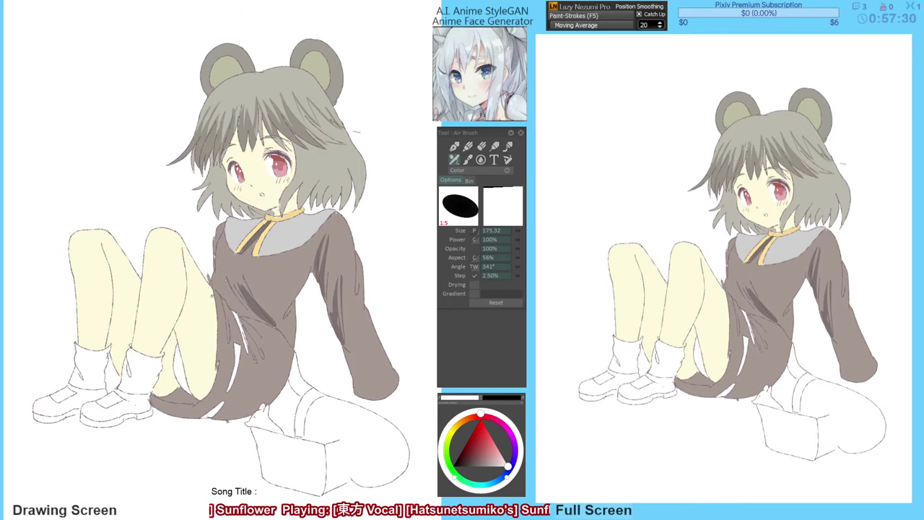
# Erase the tiny open mouth, redraw it as a short downturned line and check the mirrored view.
pyautogui.moveTo(302, 265); pyautogui.dragTo(298, 265)
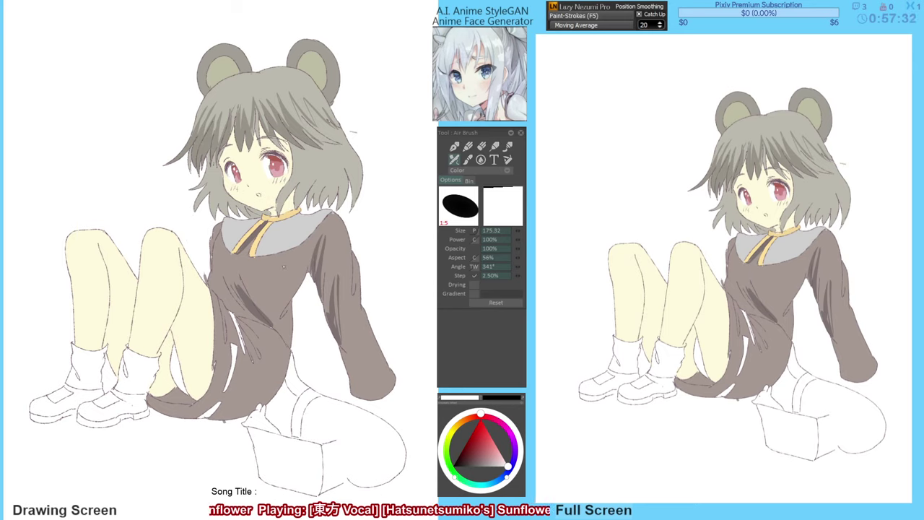
pyautogui.press('n')
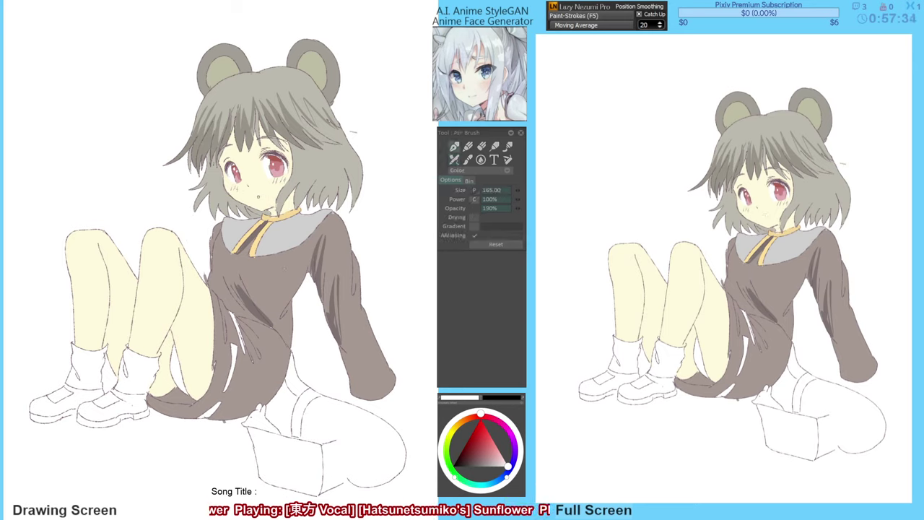
pyautogui.moveTo(257, 195); pyautogui.dragTo(262, 196)
pyautogui.hotkey('ctrl', 'z')
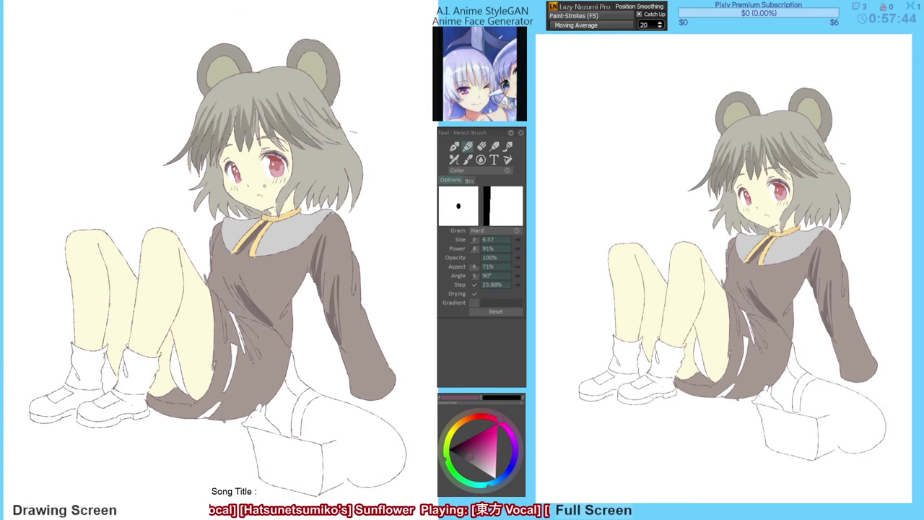
pyautogui.press('h')
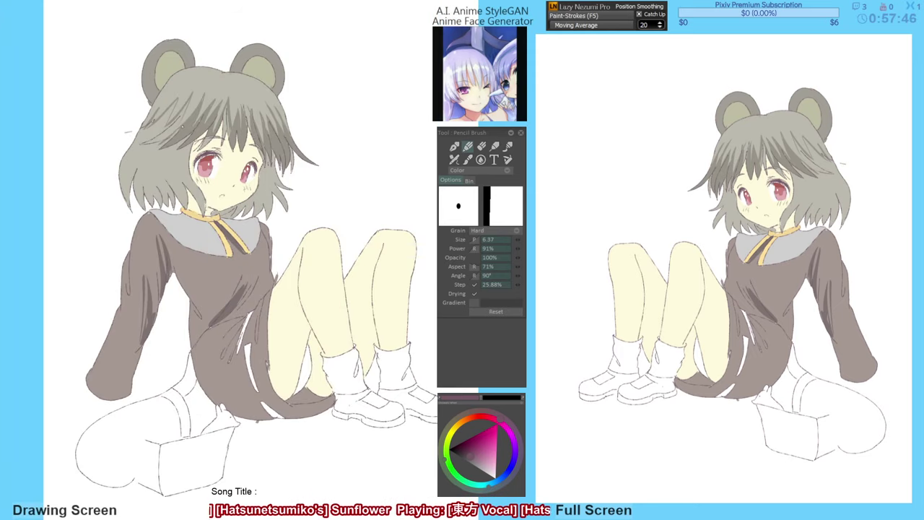
pyautogui.press('h')
# Airbrush and bucket-fill shadow strands on the side hair beyond the larger eye in sampled shadow grey, undoing a stray stroke.
pyautogui.press('a')
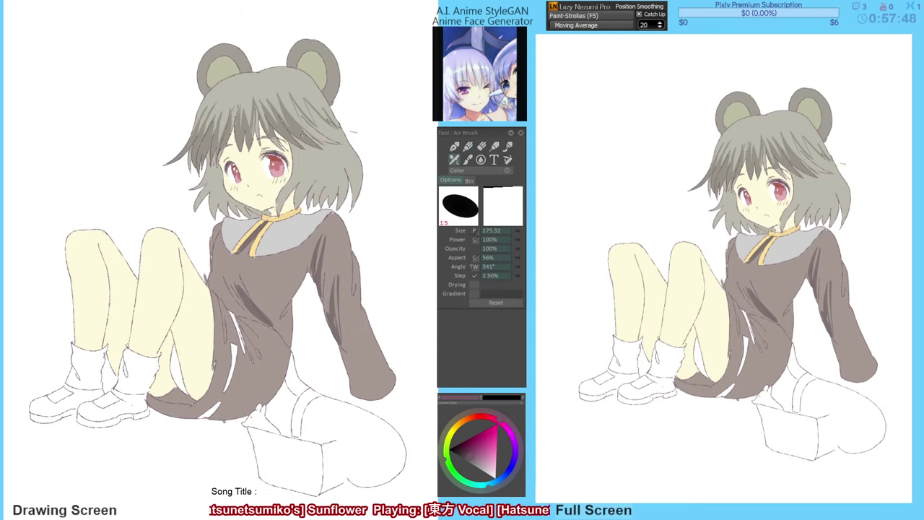
pyautogui.keyDown('alt'); pyautogui.click(304, 136); pyautogui.keyUp('alt')
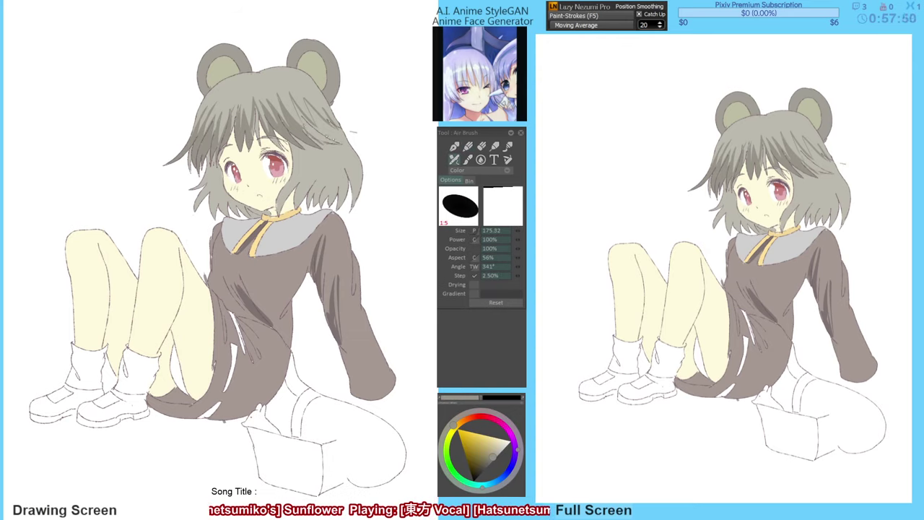
pyautogui.press('g')
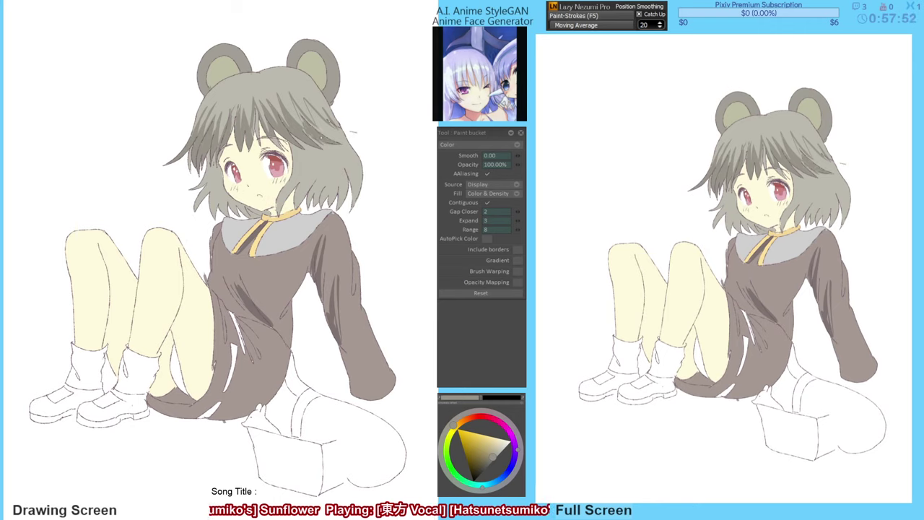
pyautogui.press('a')
pyautogui.moveTo(322, 130)
pyautogui.mouseDown()
pyautogui.moveTo(349, 143)
pyautogui.moveTo(347, 133)
pyautogui.mouseUp()
pyautogui.press('g')
pyautogui.click(325, 126)
pyautogui.press('a')
pyautogui.hotkey('ctrl', 'z')
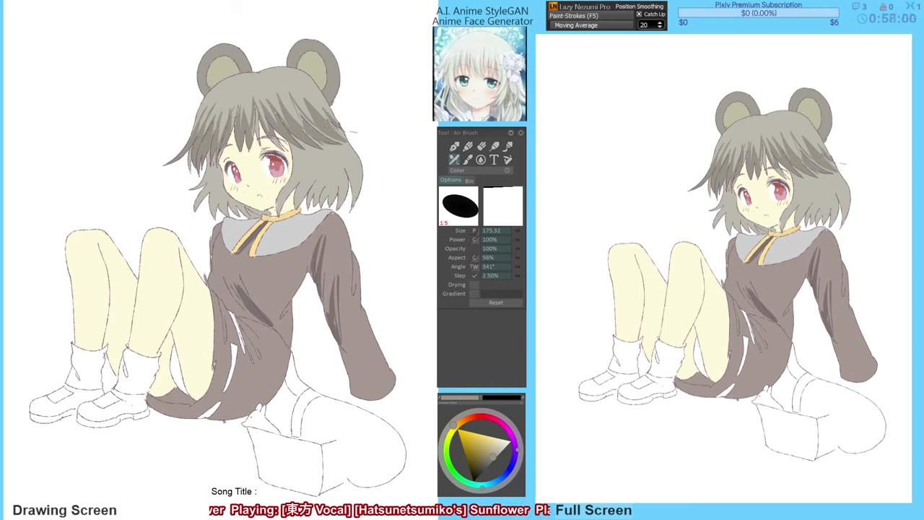
# Refine the shadow strands above the larger eye with the airbrush, alternating between sampled base hair grey and shadow grey.
pyautogui.keyDown('alt'); pyautogui.click(271, 104); pyautogui.keyUp('alt')
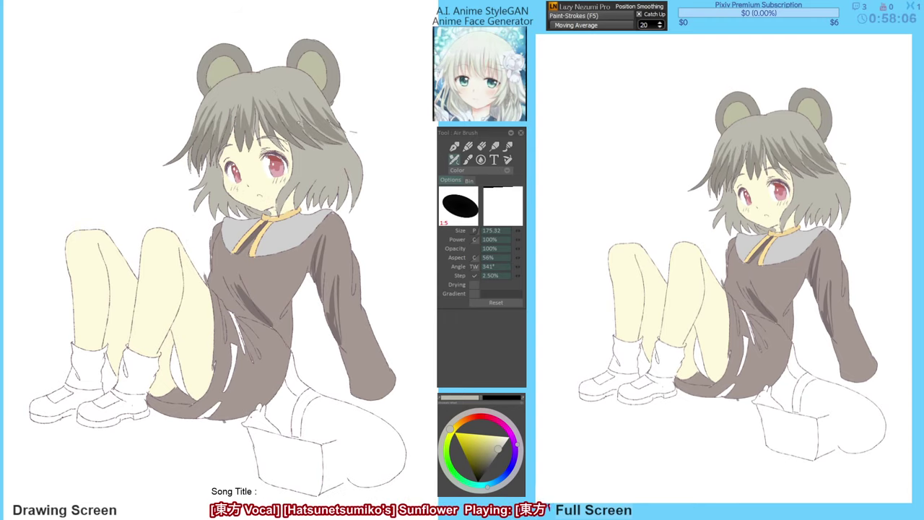
pyautogui.keyDown('alt'); pyautogui.click(301, 134); pyautogui.keyUp('alt')
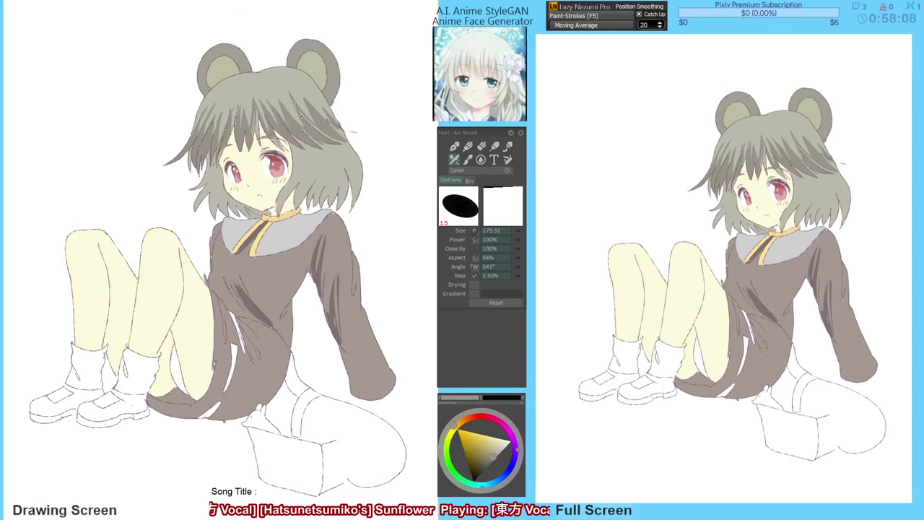
pyautogui.moveTo(293, 100); pyautogui.dragTo(313, 128)
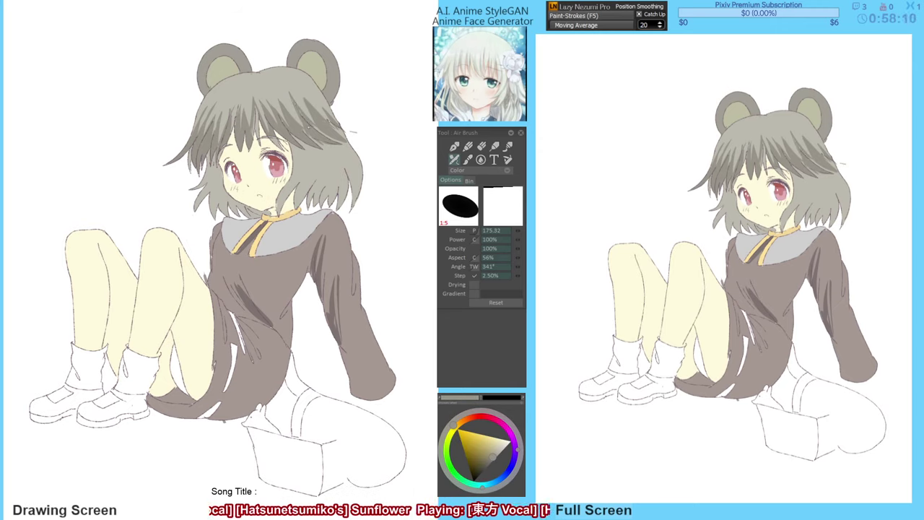
pyautogui.keyDown('alt'); pyautogui.click(287, 88); pyautogui.keyUp('alt')
pyautogui.keyDown('alt'); pyautogui.click(293, 94); pyautogui.keyUp('alt')
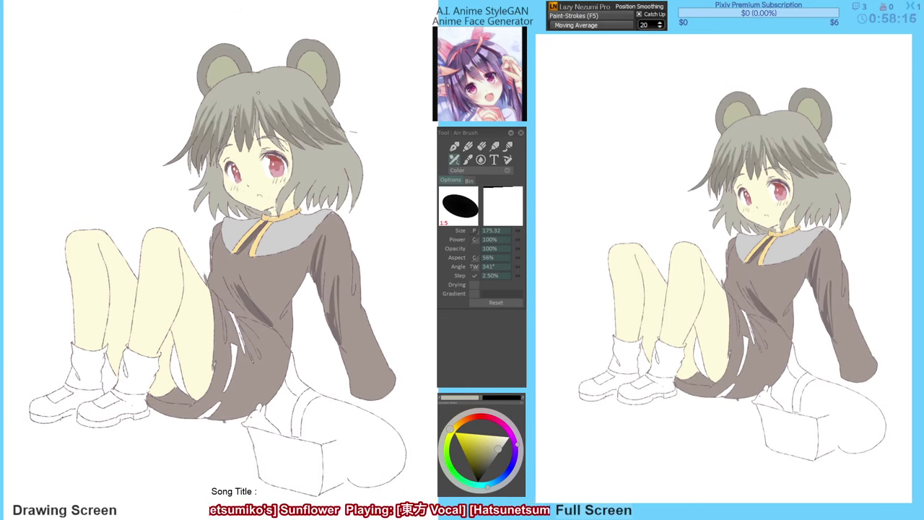
# Bucket-fill and airbrush a shadow strand in the centre fringe, trim its top with base hair grey and resample the shadow grey.
pyautogui.keyDown('alt'); pyautogui.click(256, 140); pyautogui.keyUp('alt')
pyautogui.press('g')
pyautogui.click(257, 125)
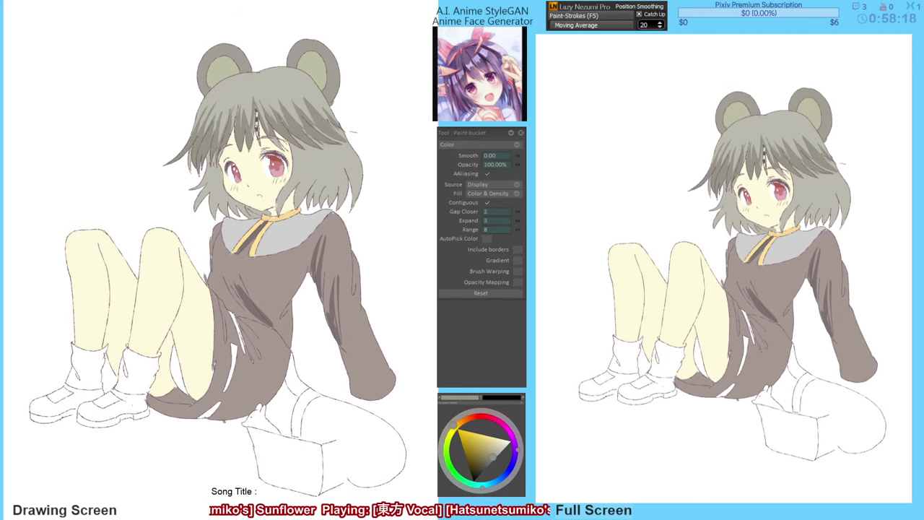
pyautogui.press('b')
pyautogui.moveTo(253, 115); pyautogui.dragTo(254, 134)
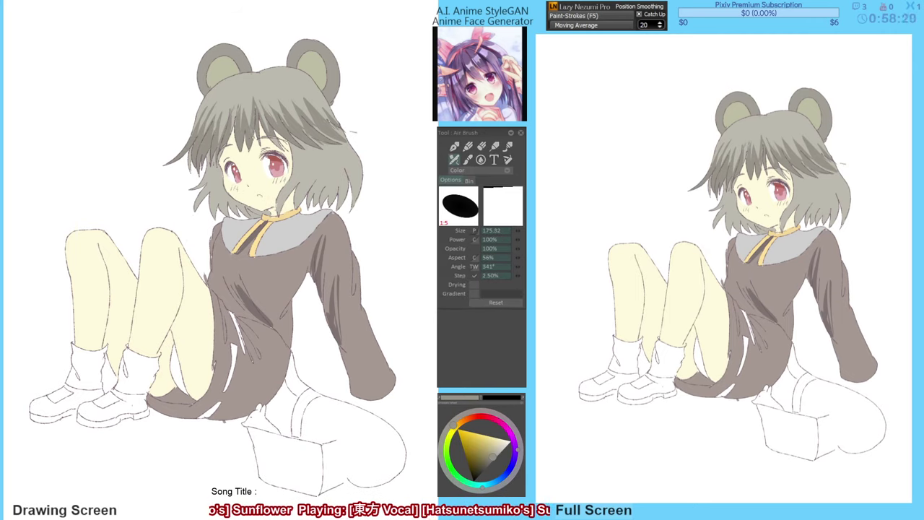
pyautogui.keyDown('alt'); pyautogui.click(254, 106); pyautogui.keyUp('alt')
pyautogui.moveTo(255, 98); pyautogui.dragTo(254, 114)
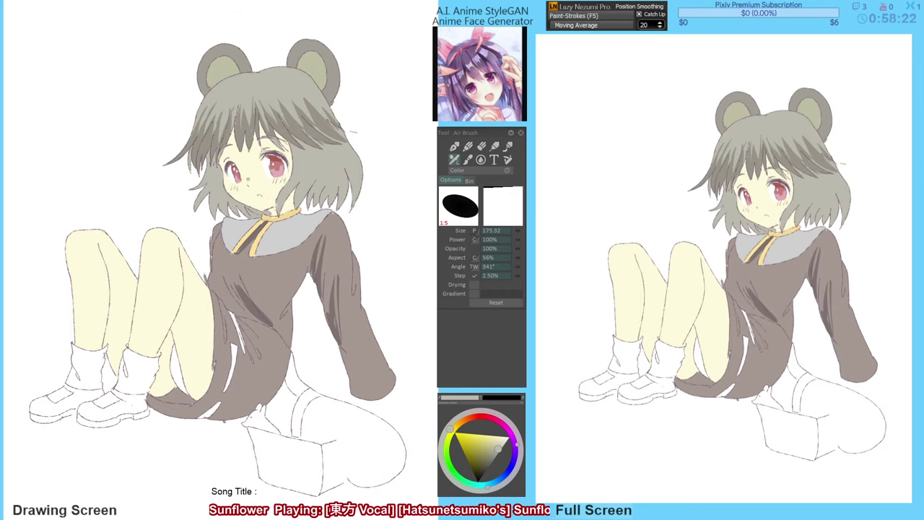
pyautogui.keyDown('alt'); pyautogui.click(300, 134); pyautogui.keyUp('alt')
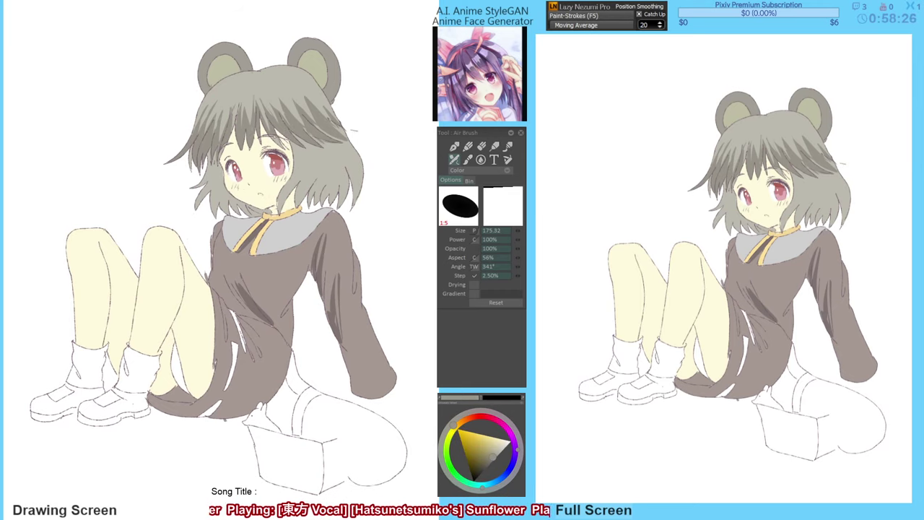
pyautogui.press('g')
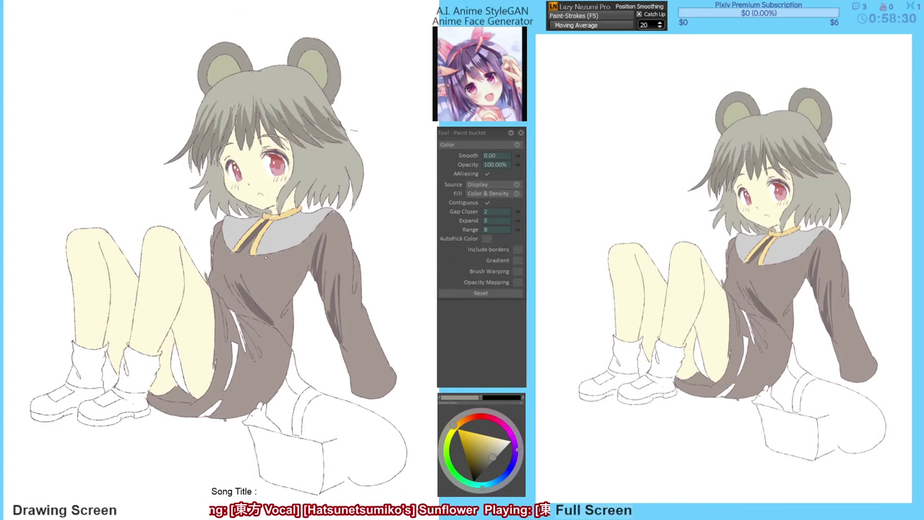
# Check the mirrored view, sample white from the larger eye and add thin lines to the small white area beside the dress hem.
pyautogui.moveTo(248, 243); pyautogui.dragTo(251, 242)
pyautogui.press('h')
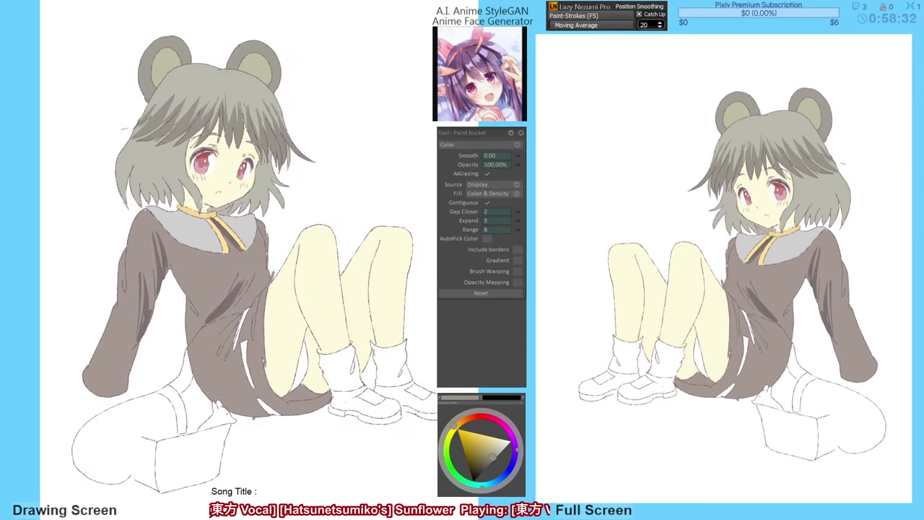
pyautogui.press('h')
pyautogui.press('b')
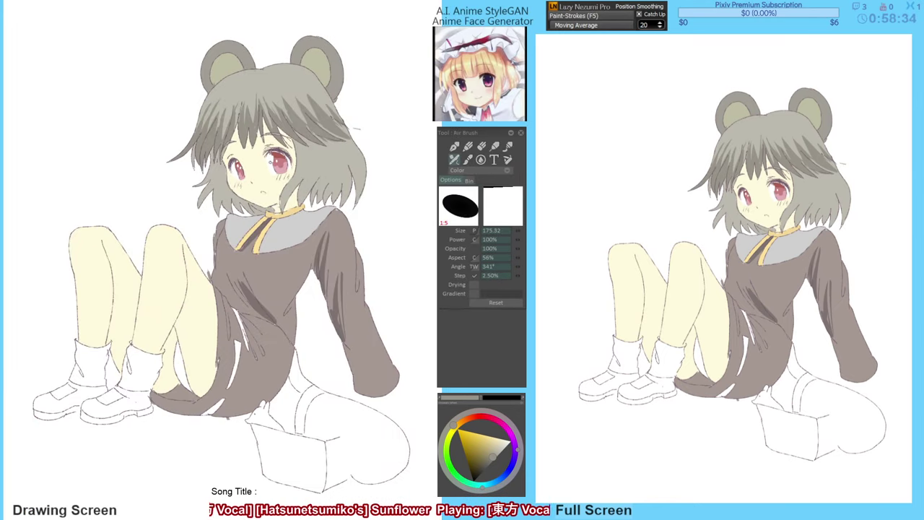
pyautogui.keyDown('alt'); pyautogui.click(272, 158); pyautogui.keyUp('alt')
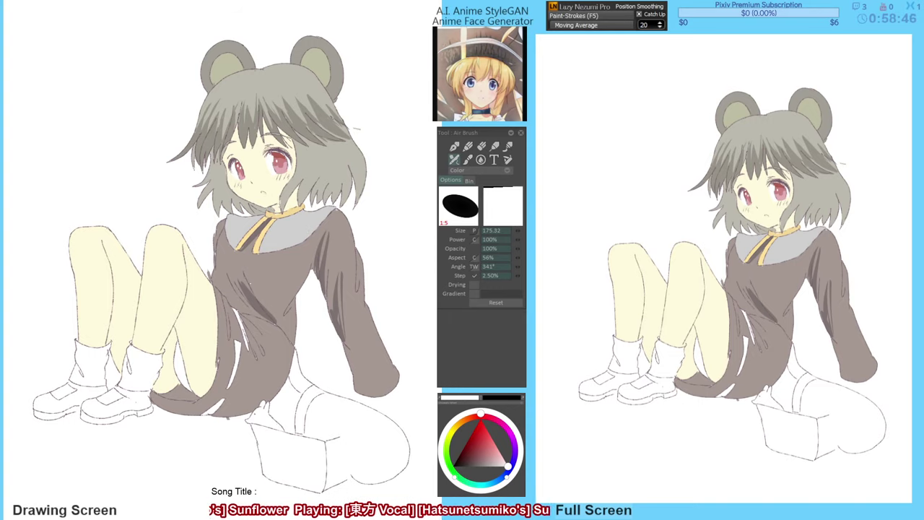
pyautogui.moveTo(250, 284); pyautogui.dragTo(251, 281)
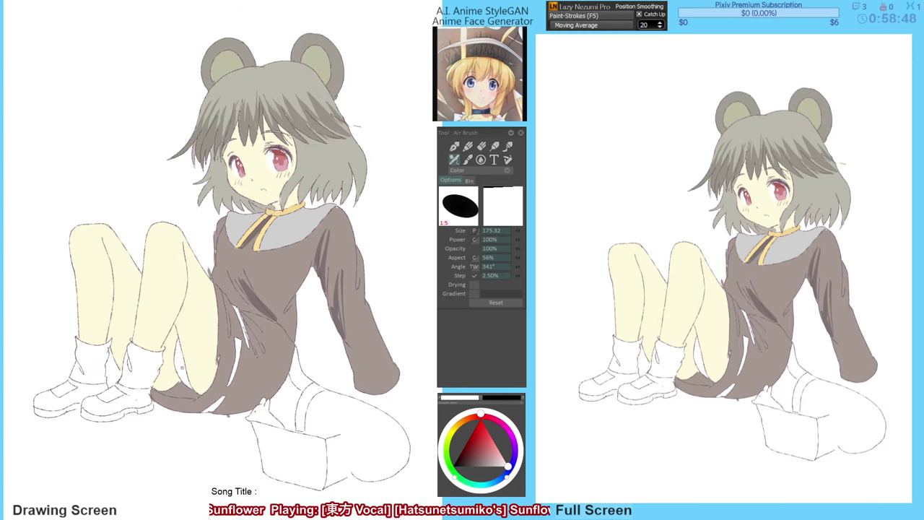
pyautogui.press('F6')
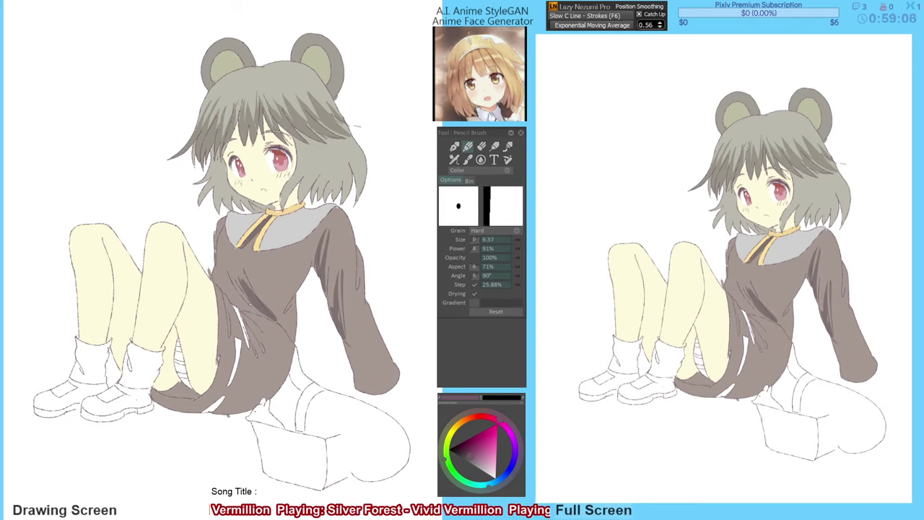
# Sample the hair greys, check the mirrored view and airbrush a shadow edge on the side hair beside the smaller eye.
pyautogui.press('a')
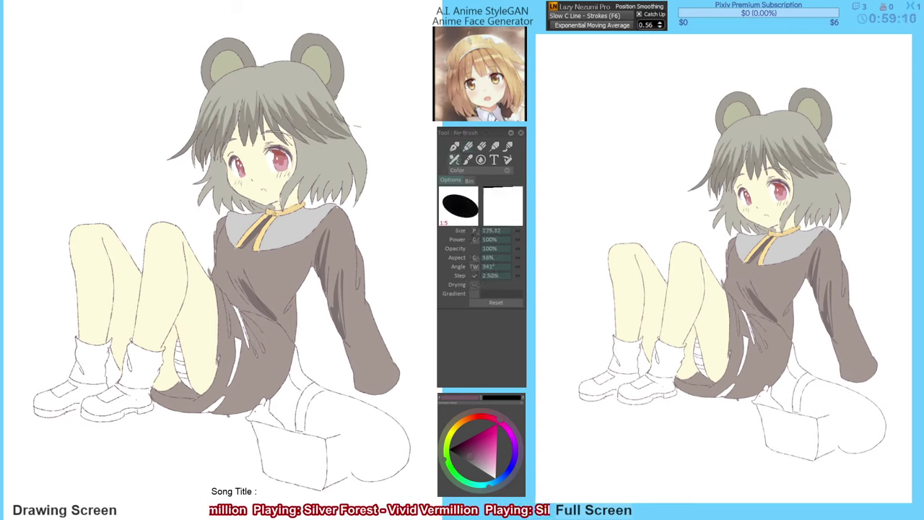
pyautogui.keyDown('alt'); pyautogui.click(321, 164); pyautogui.keyUp('alt')
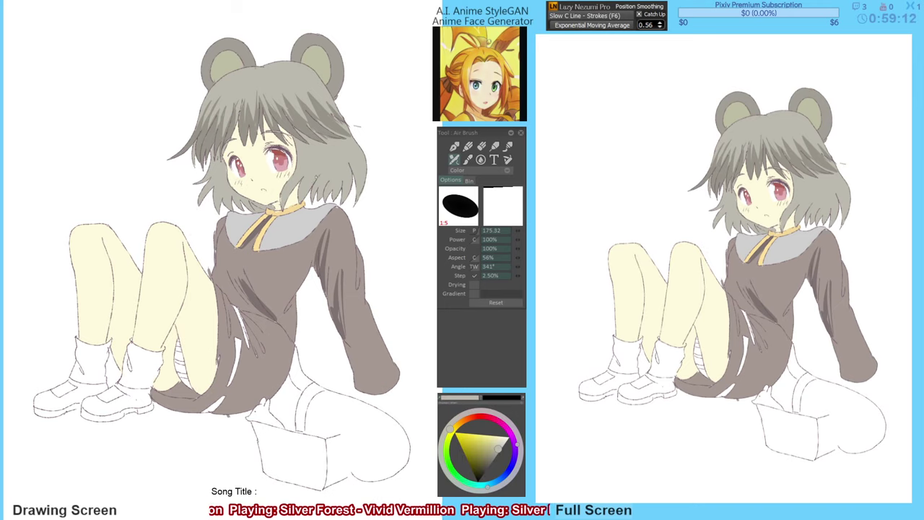
pyautogui.press('F5')
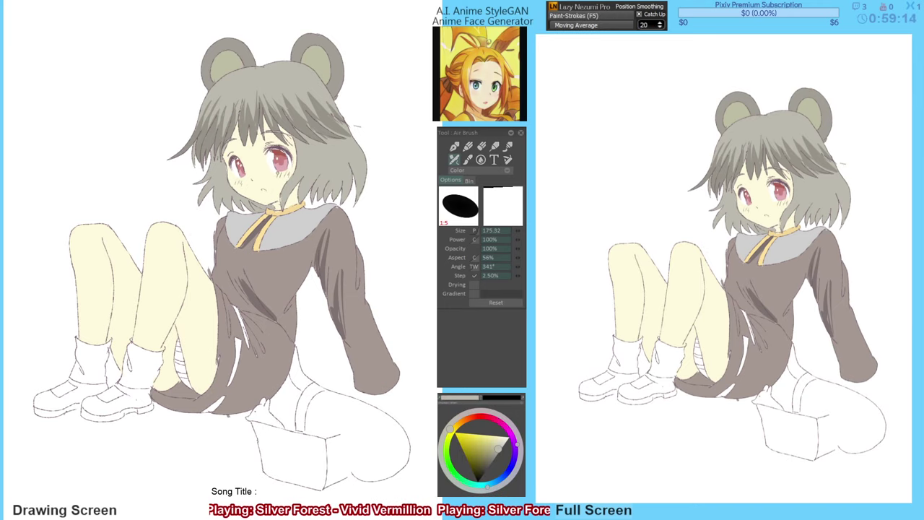
pyautogui.press('h')
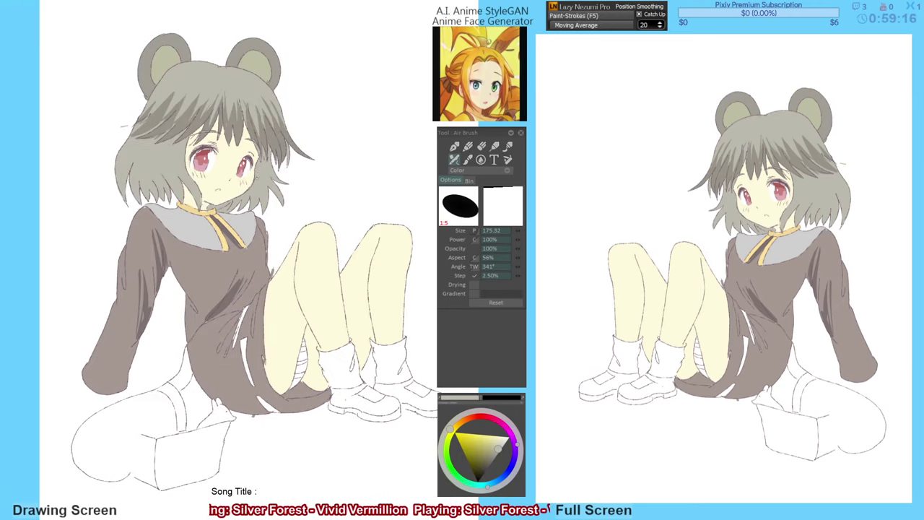
pyautogui.press('h')
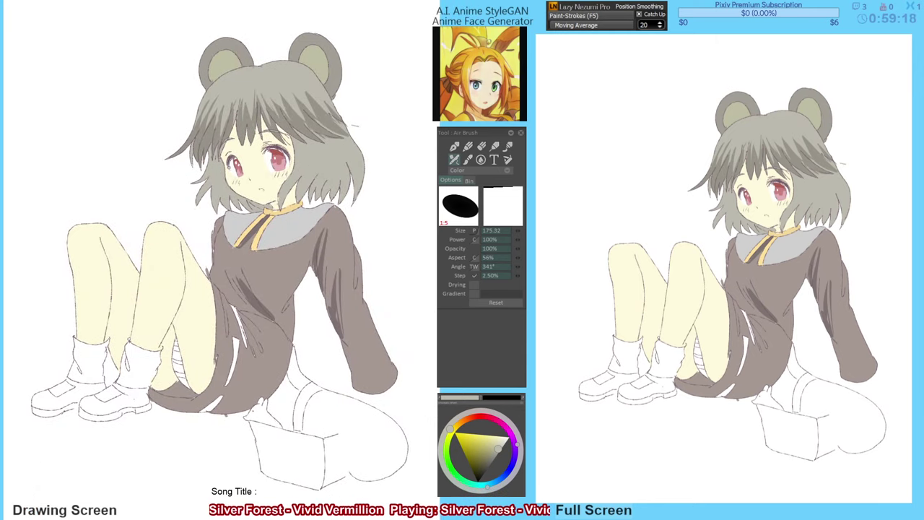
pyautogui.keyDown('alt'); pyautogui.click(218, 155); pyautogui.keyUp('alt')
pyautogui.moveTo(214, 177)
pyautogui.mouseDown()
pyautogui.moveTo(213, 168)
pyautogui.moveTo(237, 198)
pyautogui.mouseUp()
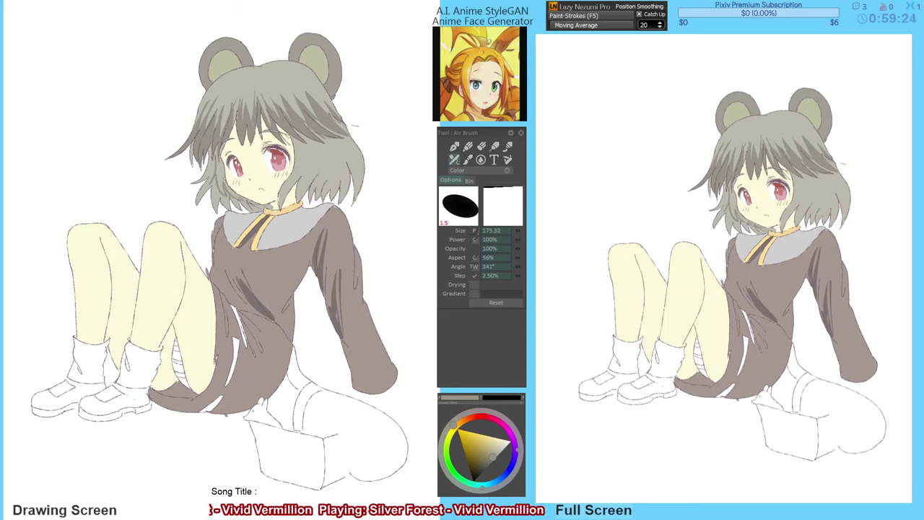
# Bucket-fill the side hair beside the smaller eye in shadow grey, undoing two changes before refilling, and sample the filled area.
pyautogui.press('f')
pyautogui.click(222, 177)
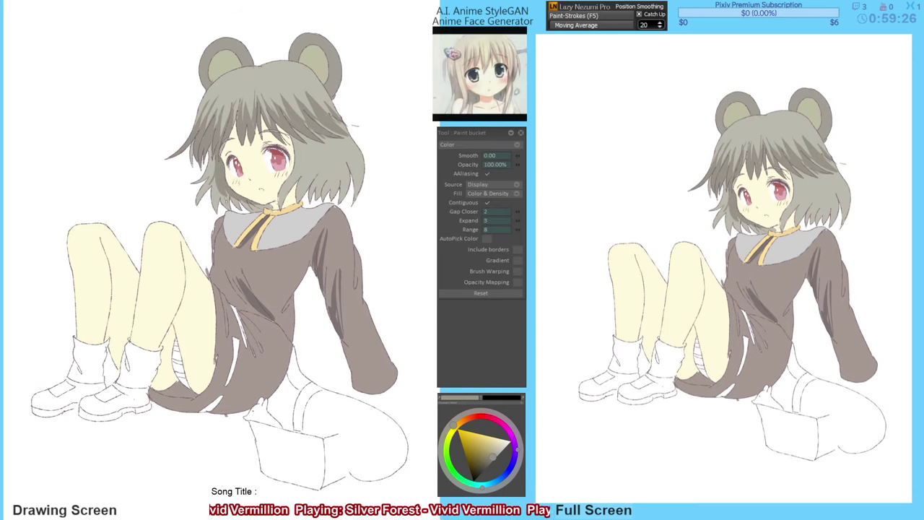
pyautogui.hotkey('ctrl', 'z')
pyautogui.hotkey('ctrl', 'z')
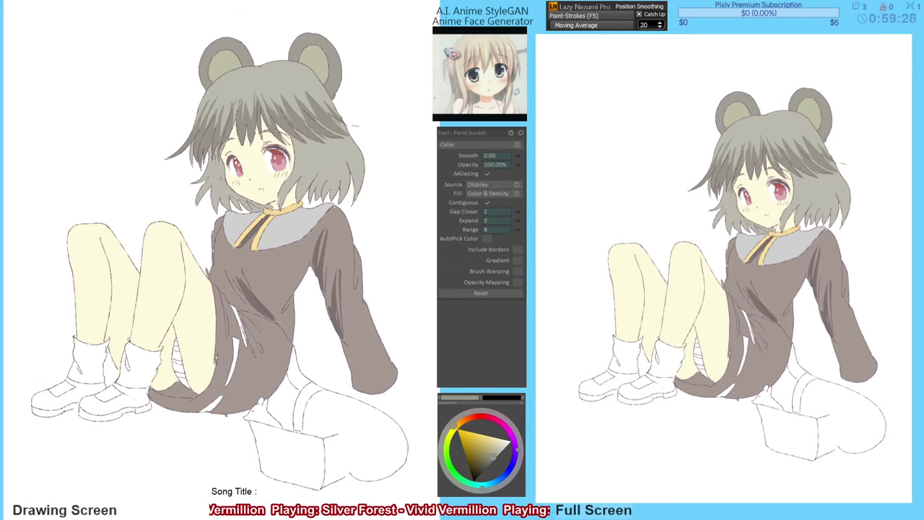
pyautogui.click(219, 179)
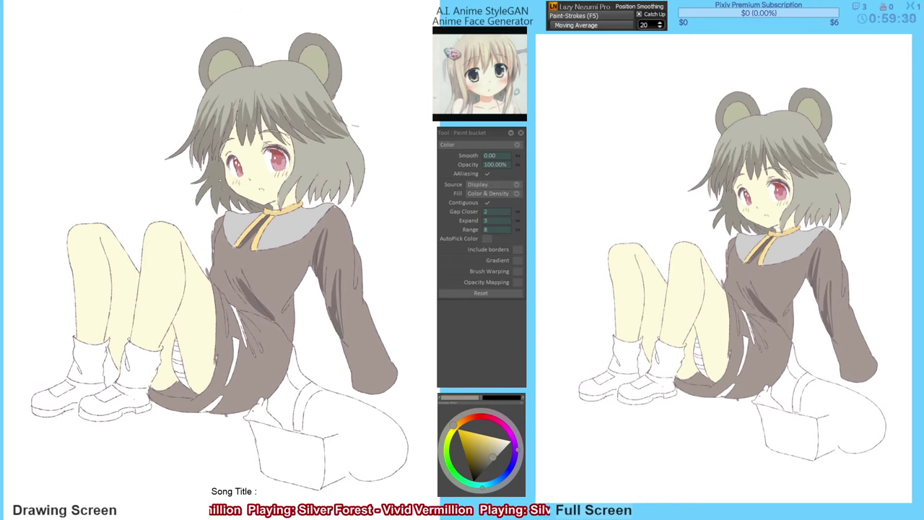
pyautogui.keyDown('alt'); pyautogui.click(219, 179); pyautogui.keyUp('alt')
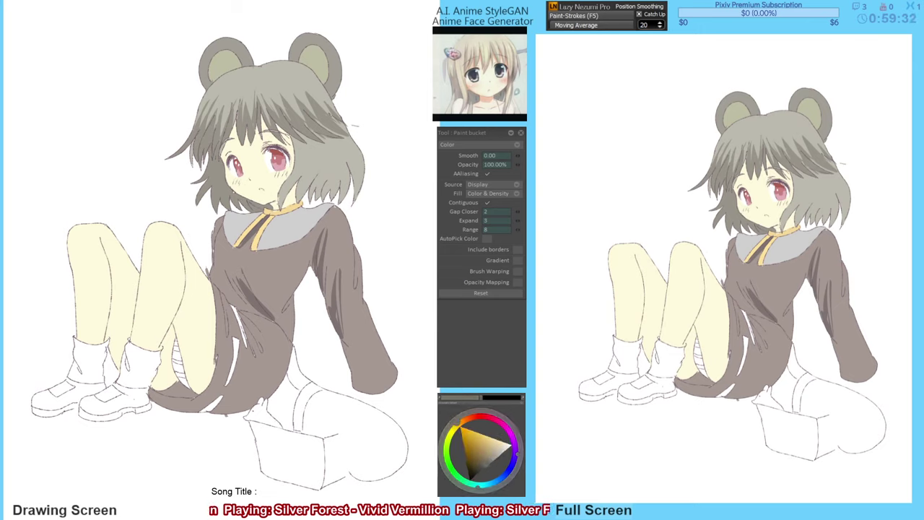
# Airbrush a darker shadow boundary along the side hair beside the smaller eye, undo a stray stroke and try a bucket fill.
pyautogui.press('b')
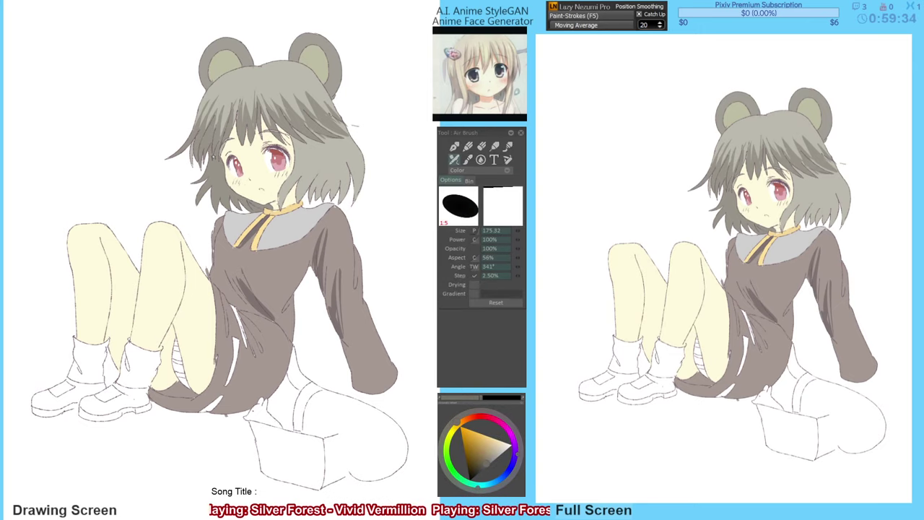
pyautogui.moveTo(212, 175)
pyautogui.mouseDown()
pyautogui.moveTo(217, 189)
pyautogui.moveTo(220, 180)
pyautogui.moveTo(252, 204)
pyautogui.mouseUp()
pyautogui.hotkey('ctrl', 'z')
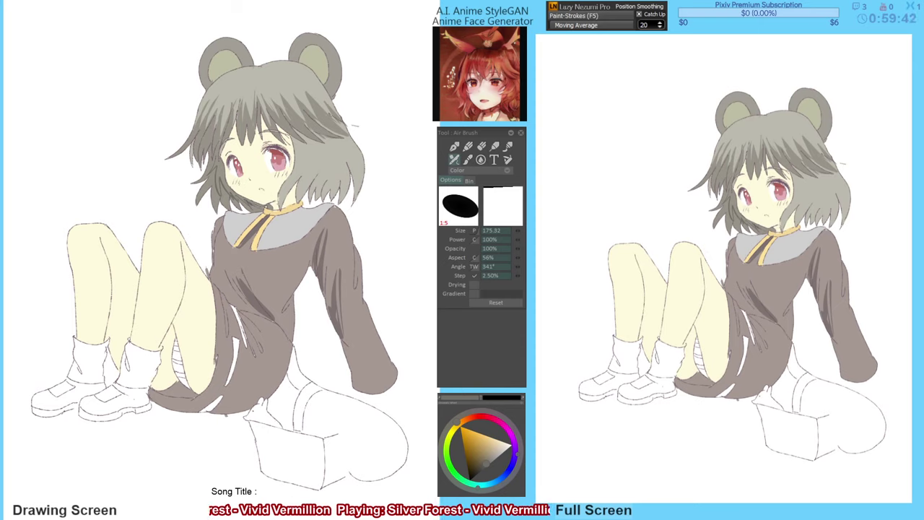
pyautogui.press('f')
pyautogui.click(221, 175)
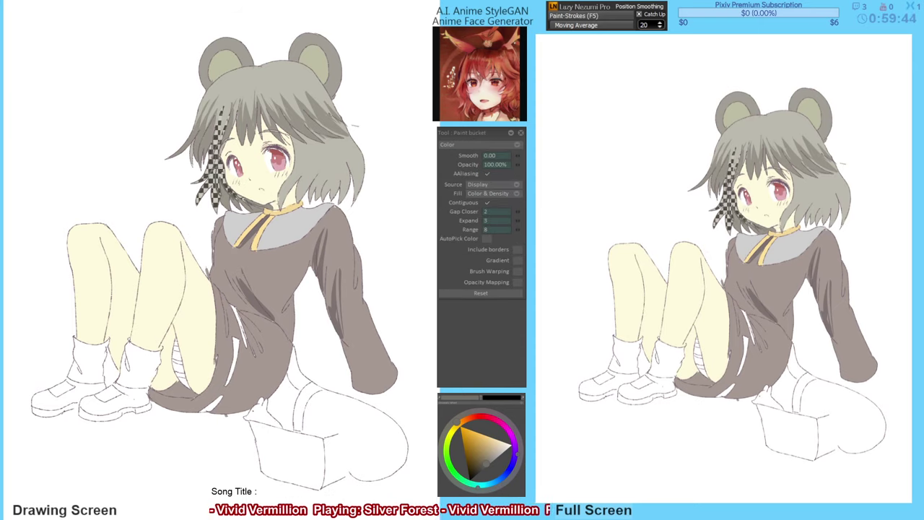
pyautogui.hotkey('ctrl', 'z')
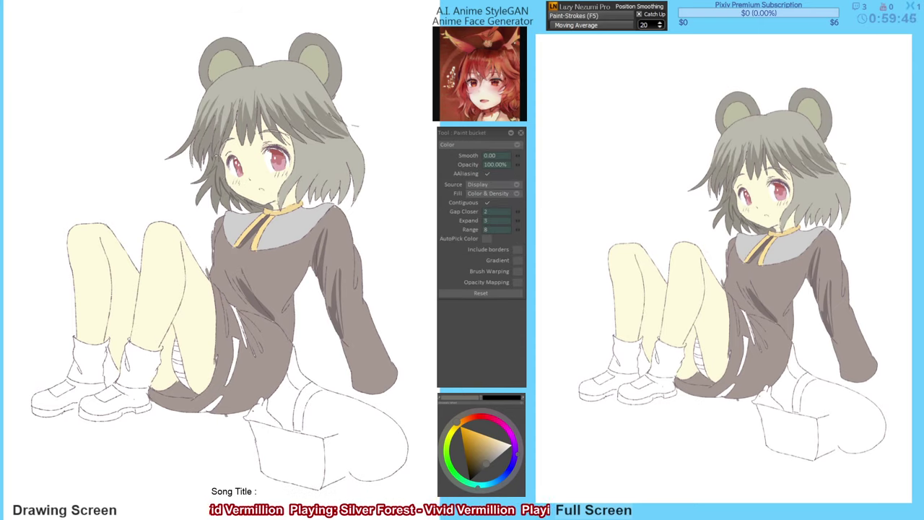
# Fill and airbrush the darker shadow in the side hair along the cheek beside the smaller eye, alternating the sampled shadow greys.
pyautogui.press('b')
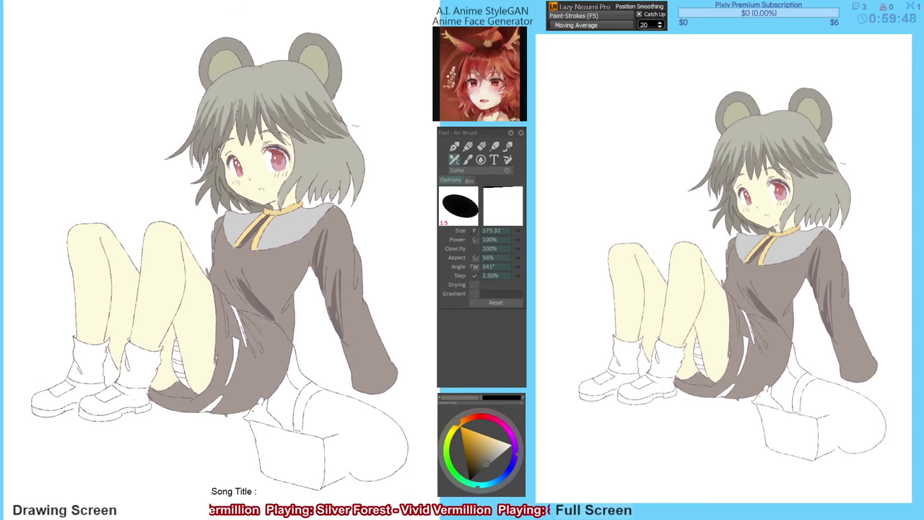
pyautogui.press('g')
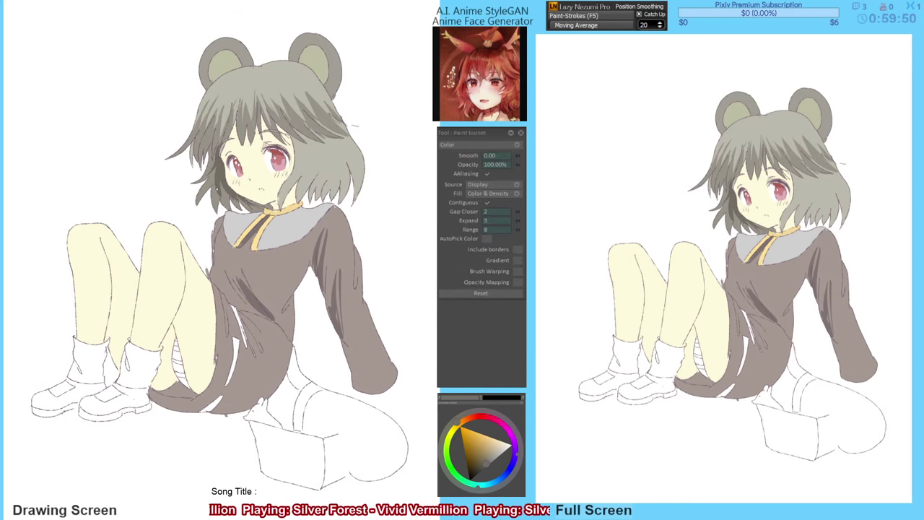
pyautogui.press('b')
pyautogui.keyDown('alt'); pyautogui.click(220, 190); pyautogui.keyUp('alt')
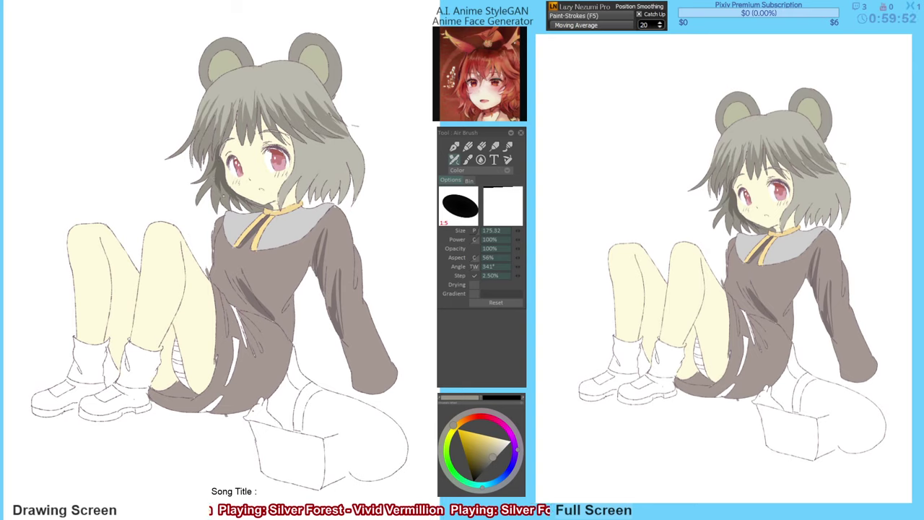
pyautogui.keyDown('alt'); pyautogui.click(221, 177); pyautogui.keyUp('alt')
pyautogui.keyDown('alt'); pyautogui.click(231, 197); pyautogui.keyUp('alt')
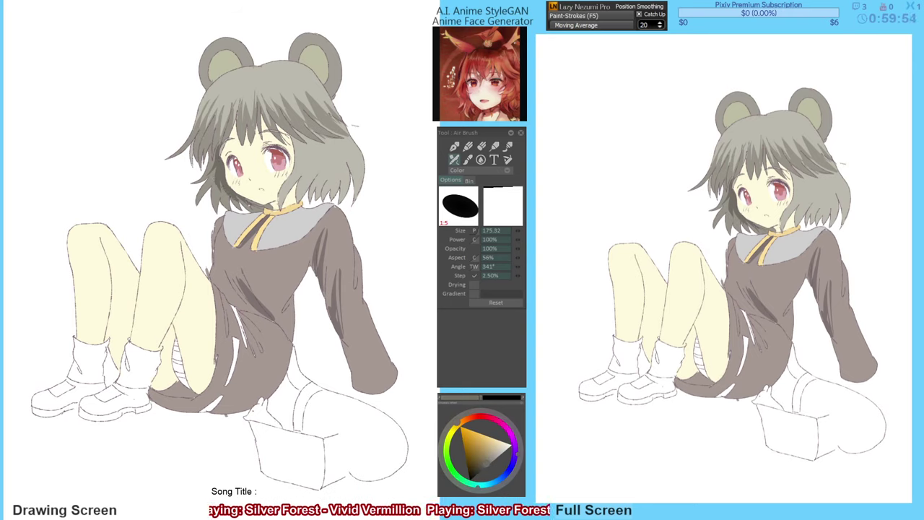
pyautogui.moveTo(244, 201); pyautogui.dragTo(266, 209)
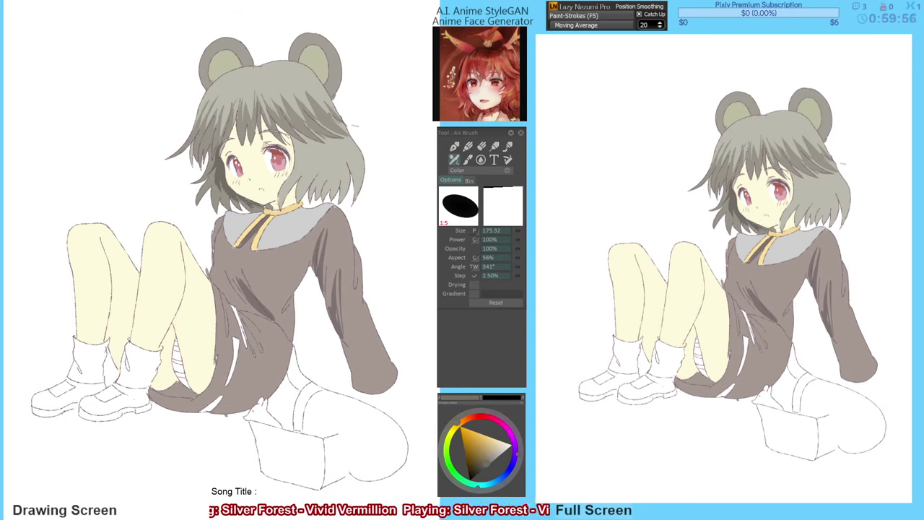
# Check the mirrored view, touch up the hair beside the neck in base grey and extend the darker shadow above the smaller-eye side hair.
pyautogui.press('h')
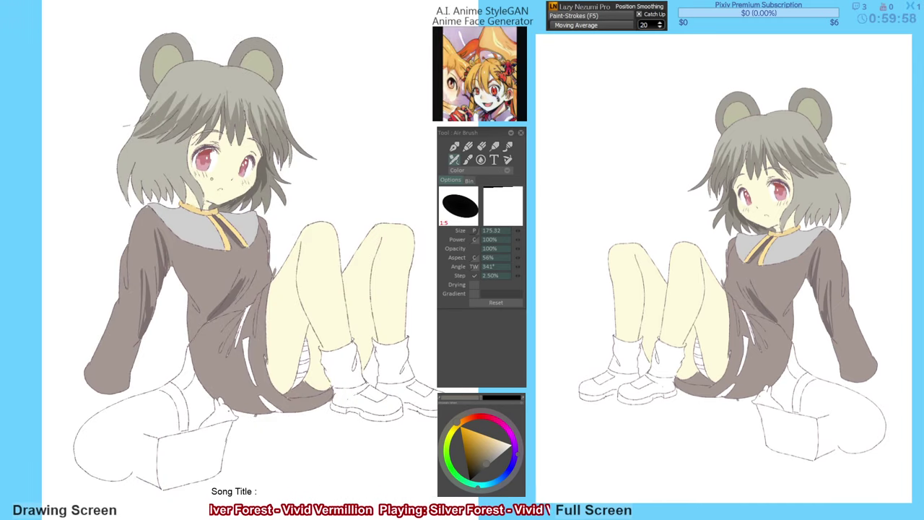
pyautogui.press('h')
pyautogui.keyDown('alt'); pyautogui.click(292, 198); pyautogui.keyUp('alt')
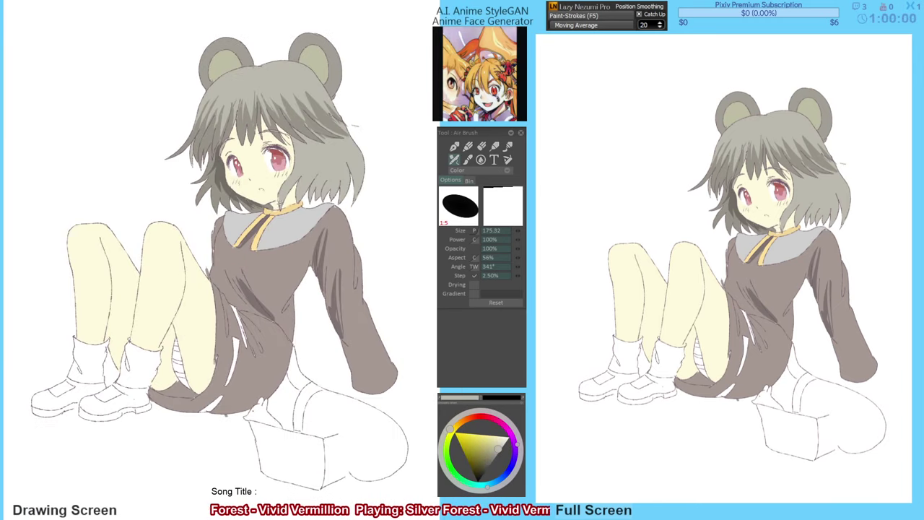
pyautogui.click(281, 199)
pyautogui.keyDown('alt'); pyautogui.click(222, 167); pyautogui.keyUp('alt')
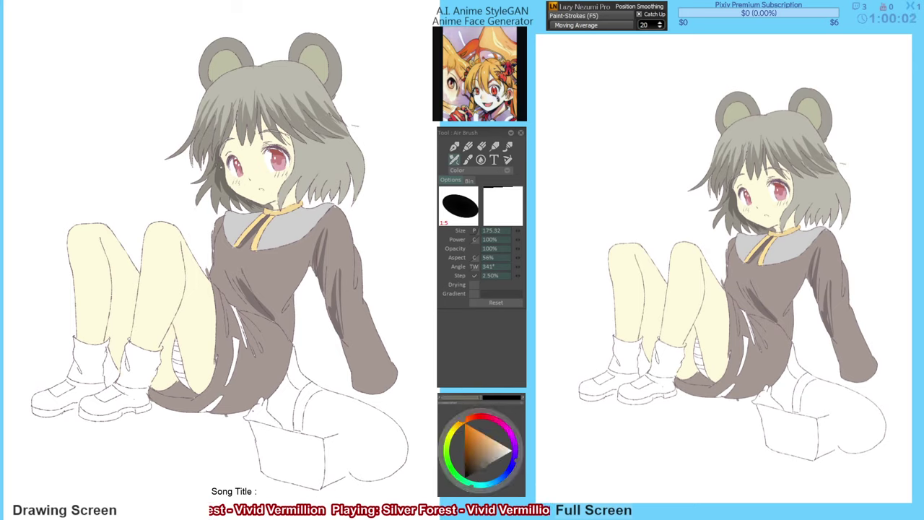
pyautogui.moveTo(212, 146); pyautogui.dragTo(210, 169)
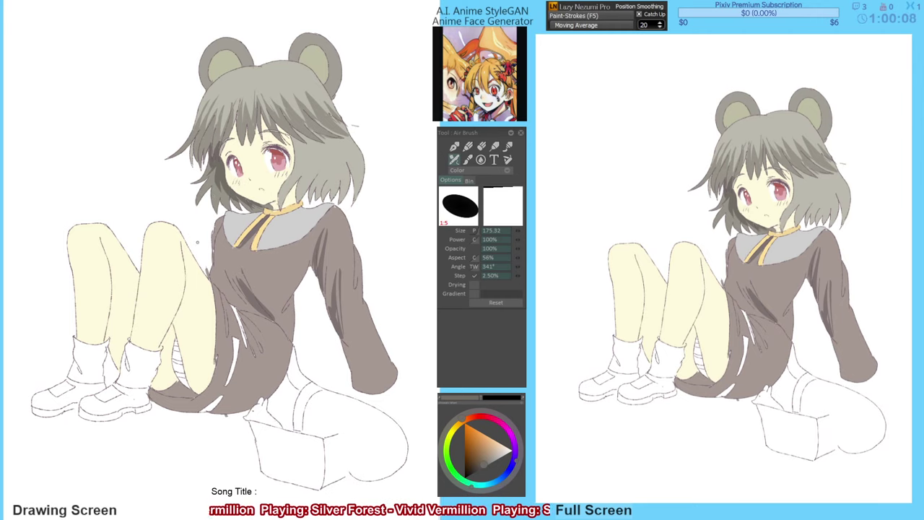
# Try an airbrushed shadow stroke on the hair beside the larger eye after a mirrored check, undoing the last two changes.
pyautogui.scroll(1, 320, 256)
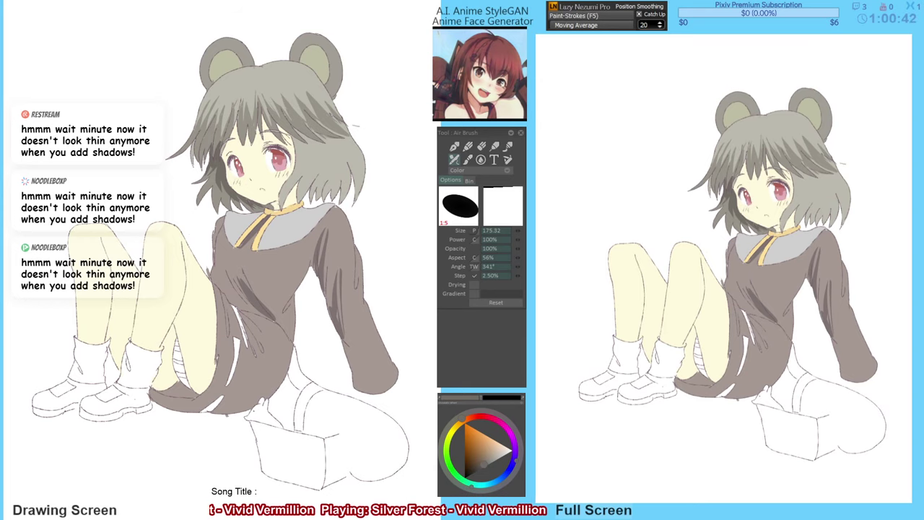
pyautogui.press('h')
pyautogui.press('h')
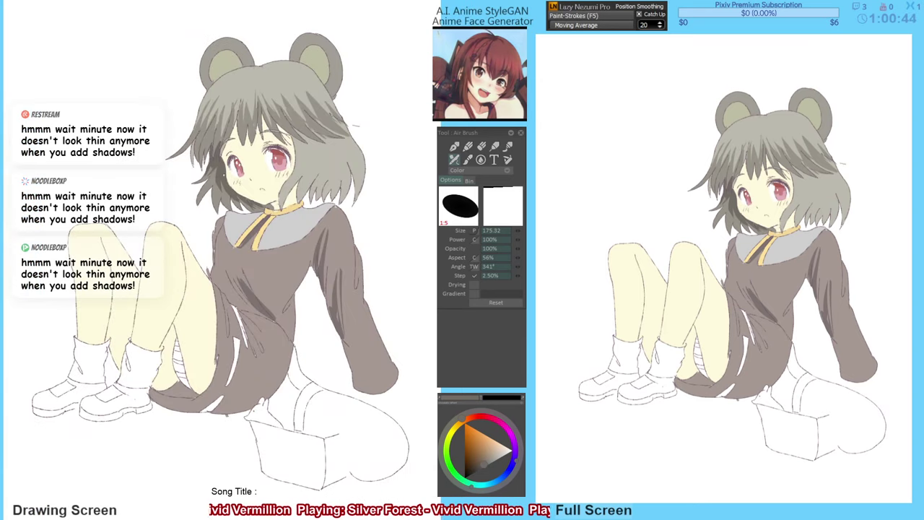
pyautogui.moveTo(296, 146)
pyautogui.mouseDown()
pyautogui.moveTo(301, 173)
pyautogui.moveTo(311, 147)
pyautogui.moveTo(293, 178)
pyautogui.mouseUp()
pyautogui.hotkey('ctrl', 'z')
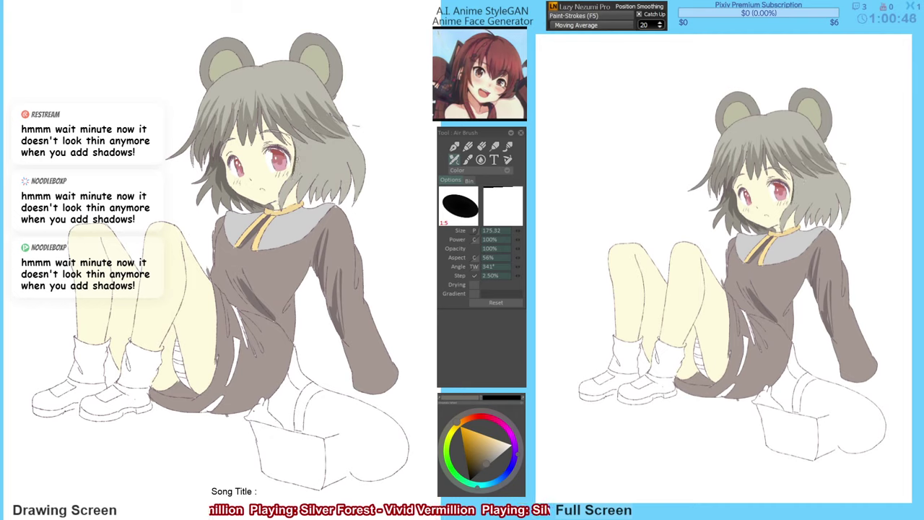
pyautogui.hotkey('ctrl', 'z')
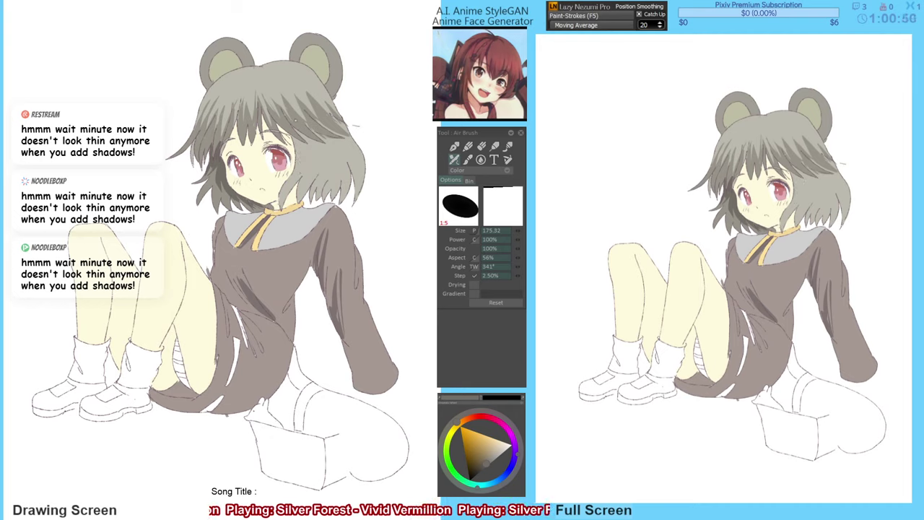
# Bucket-fill the side hair beyond the larger eye with shadow grey sampled from the fringe, and check the mirrored view.
pyautogui.keyDown('alt'); pyautogui.click(298, 130); pyautogui.keyUp('alt')
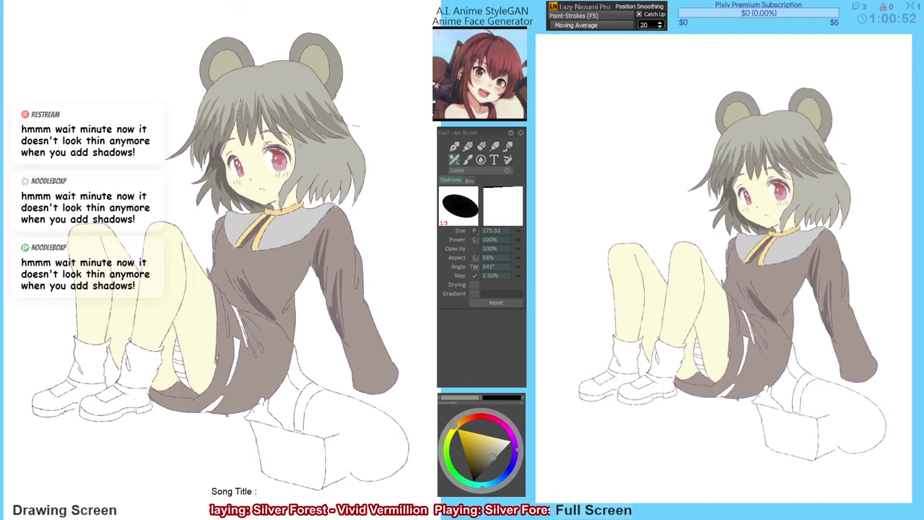
pyautogui.press('f')
pyautogui.click(314, 153)
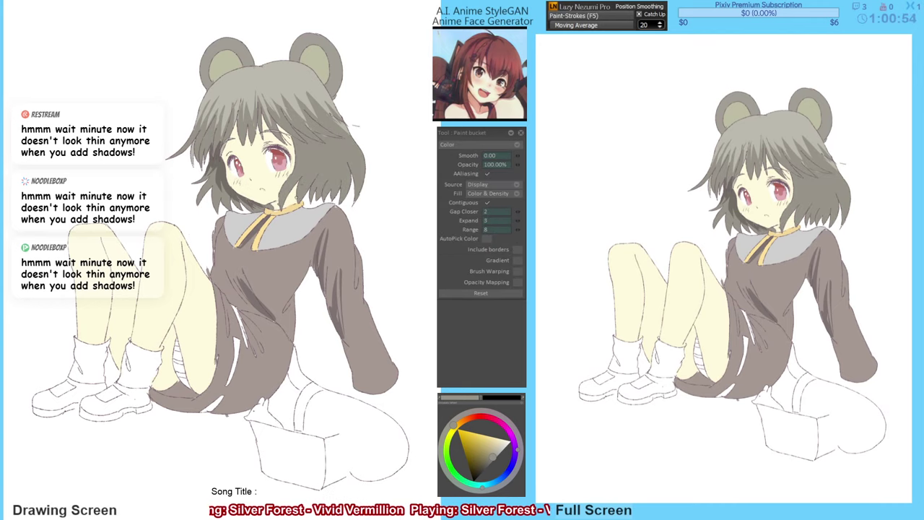
pyautogui.click(288, 205)
pyautogui.press('h')
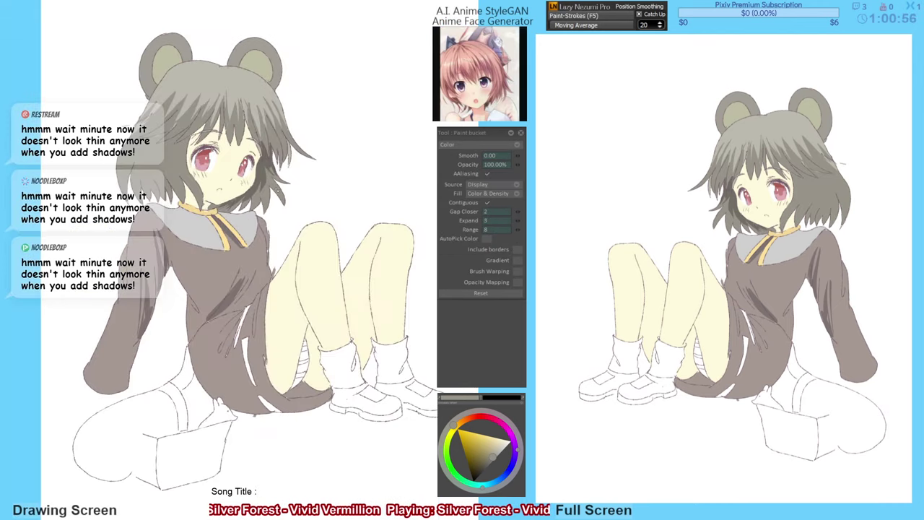
# Compare the mirrored and normal views and airbrush the darker shadow in the side hair beside the smaller eye.
pyautogui.press('m')
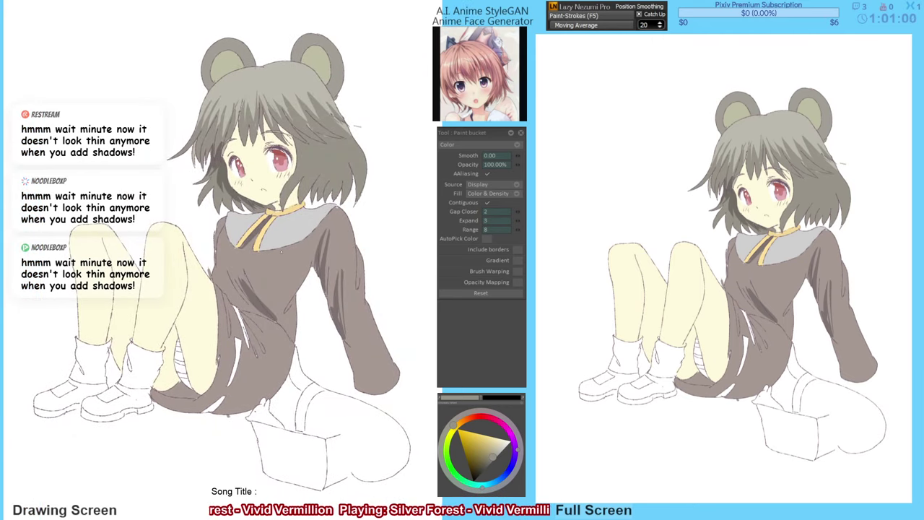
pyautogui.press('m')
pyautogui.press('v')
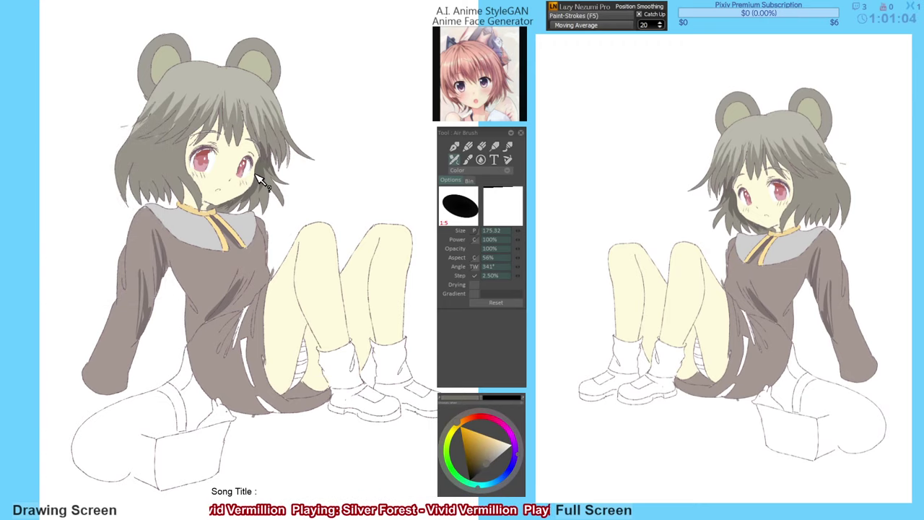
pyautogui.press('m')
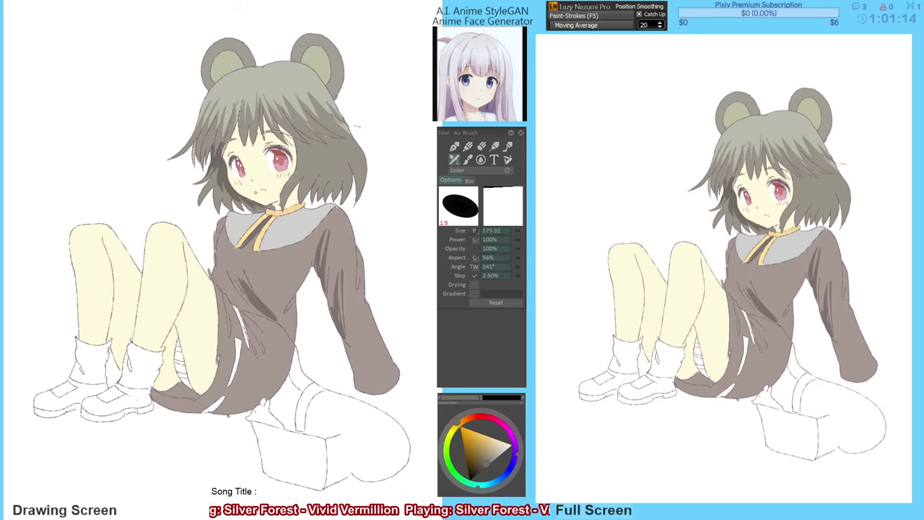
# Refine the line art on the dress front with the eraser and a fine dark purple pencil using Slow C Line smoothing.
pyautogui.press('e')
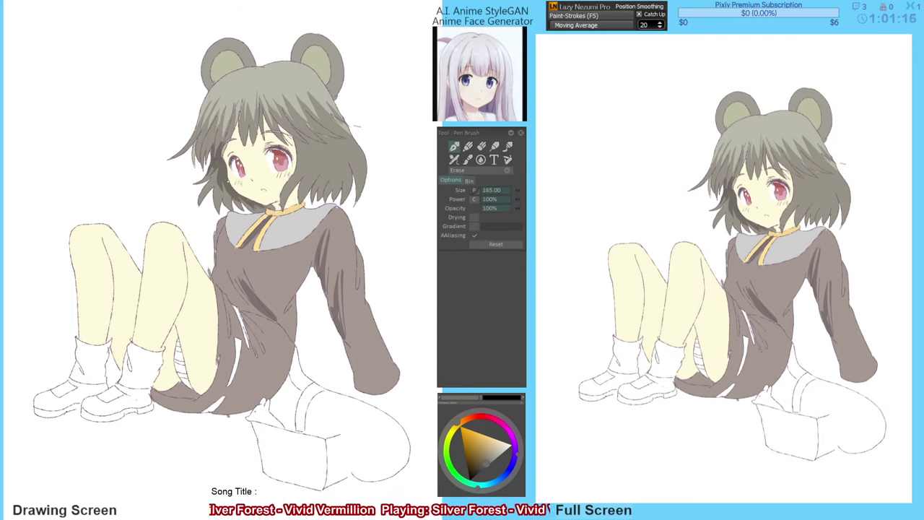
pyautogui.press('F6')
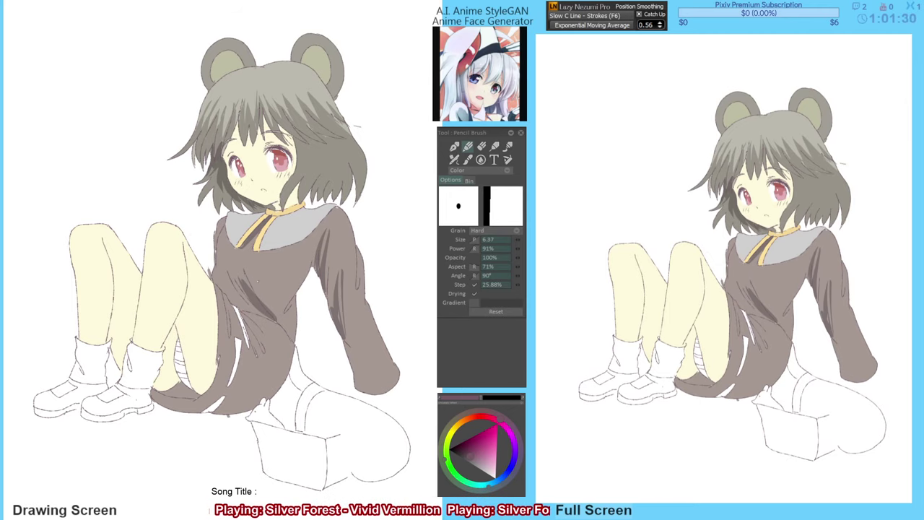
pyautogui.moveTo(261, 288); pyautogui.dragTo(260, 287)
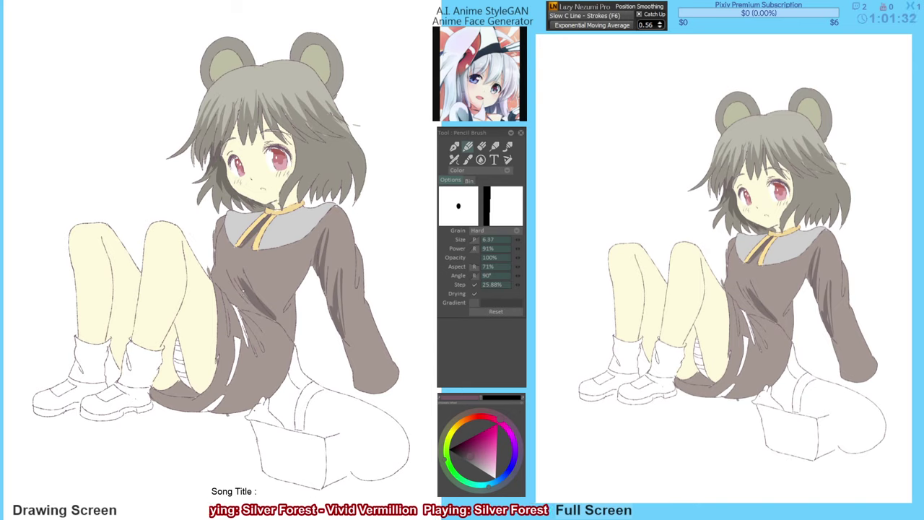
# Airbrush sampled dress brown along the dress edge beside the raised knee and clear the spill outside the line art with an erasing bucket fill.
pyautogui.press('w')
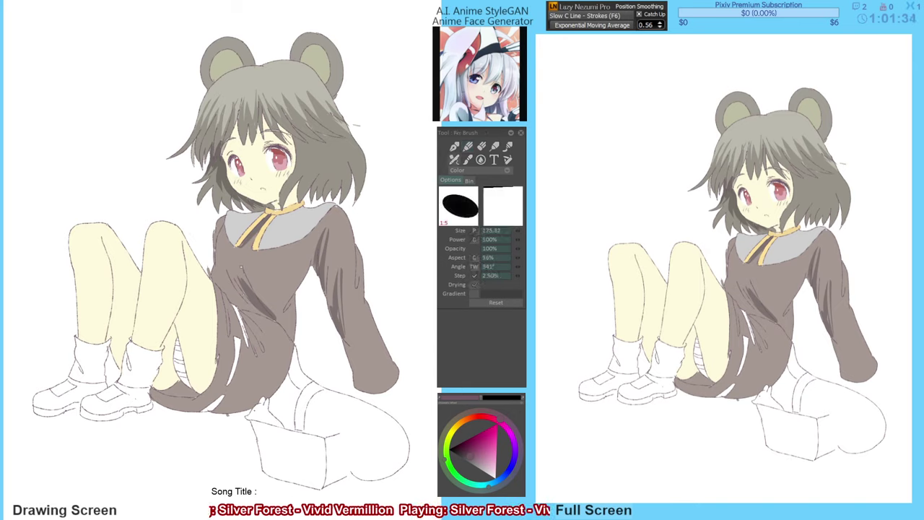
pyautogui.press('F5')
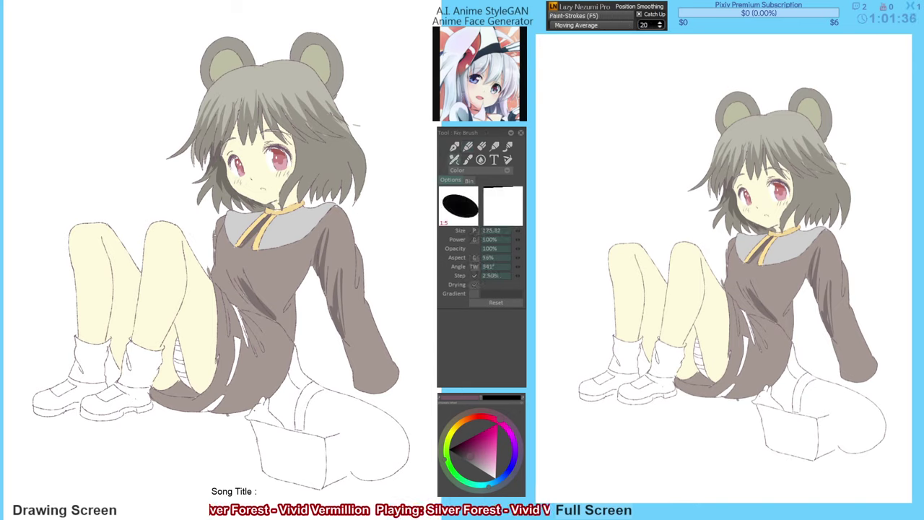
pyautogui.keyDown('alt'); pyautogui.click(224, 261); pyautogui.keyUp('alt')
pyautogui.moveTo(214, 252); pyautogui.dragTo(207, 244)
pyautogui.press('g')
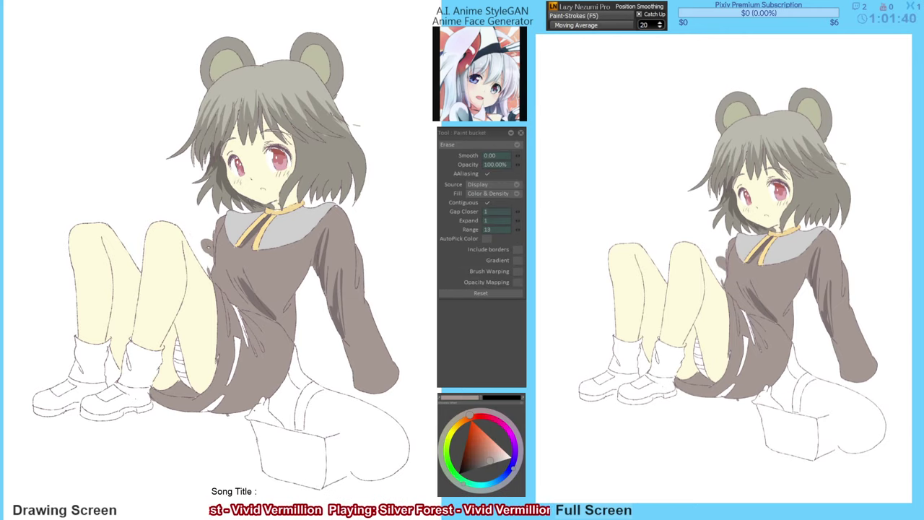
pyautogui.press('b')
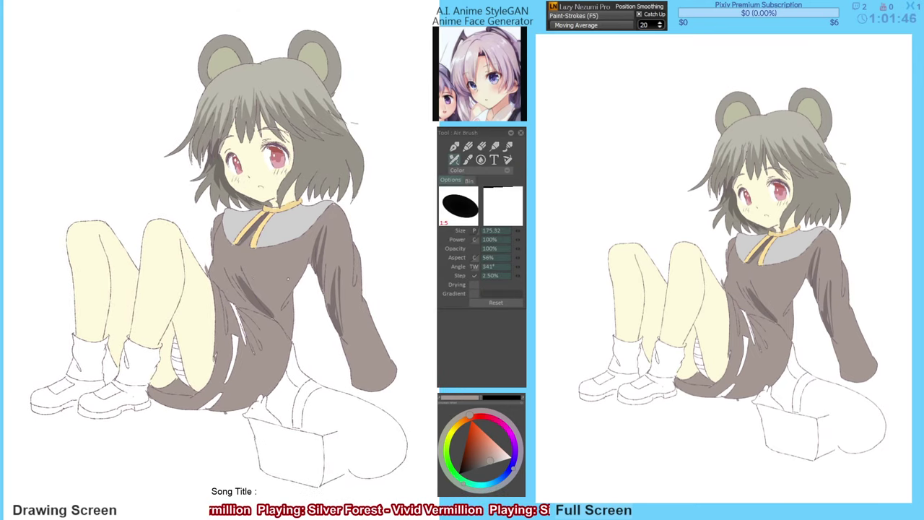
# Try bucket-filling the dress base in a lighter brown, a pinkish tone and a greyer tone, undoing each fill.
pyautogui.moveTo(293, 275); pyautogui.dragTo(286, 274)
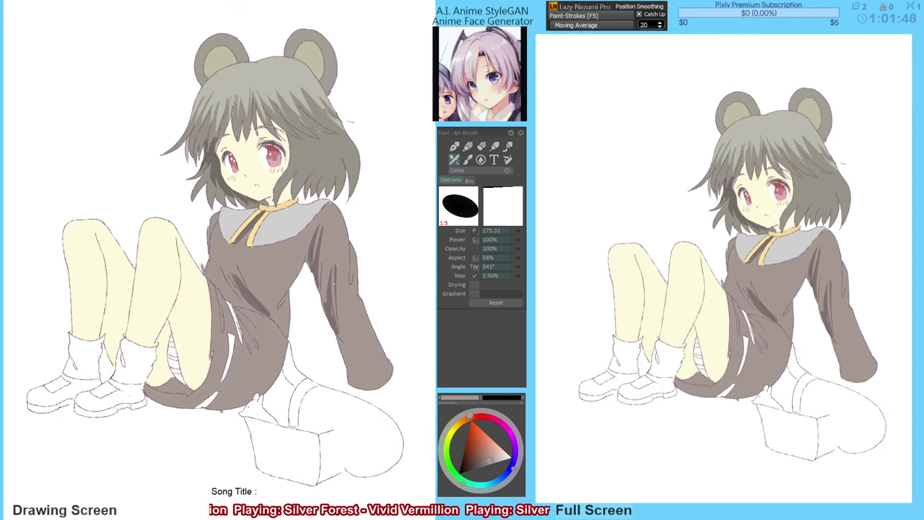
pyautogui.press('g')
pyautogui.keyDown('alt'); pyautogui.click(283, 277); pyautogui.keyUp('alt')
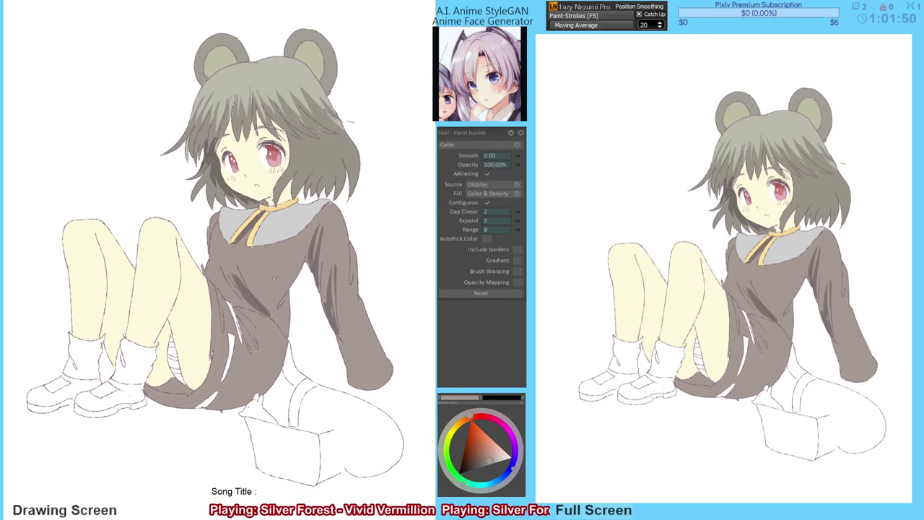
pyautogui.click(272, 273)
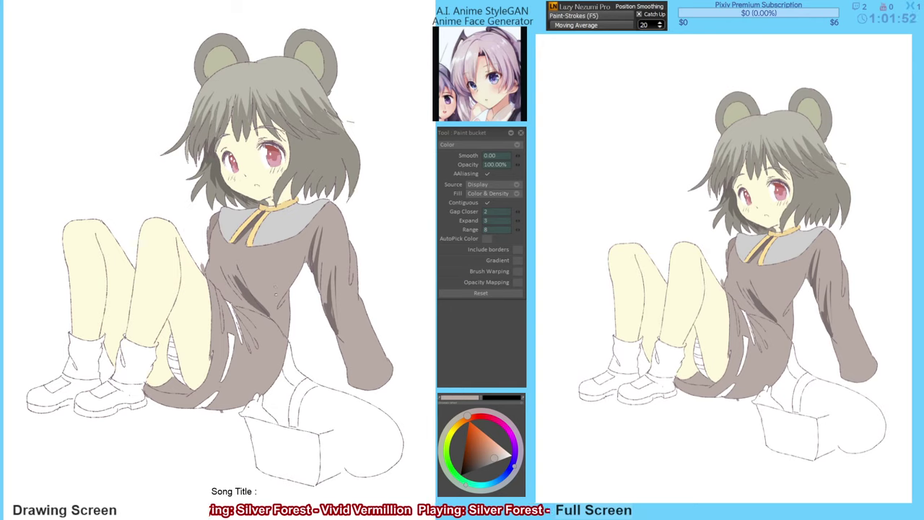
pyautogui.hotkey('ctrl', 'z')
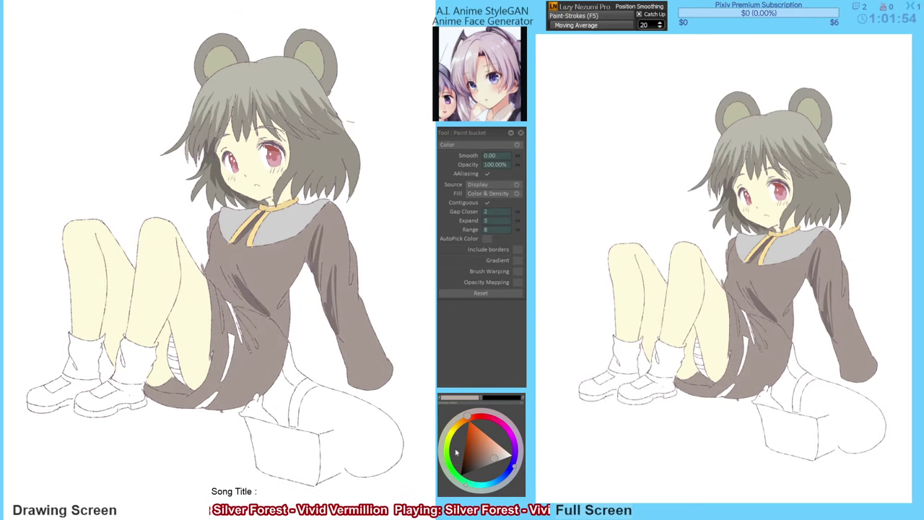
pyautogui.moveTo(496, 456); pyautogui.dragTo(498, 454)
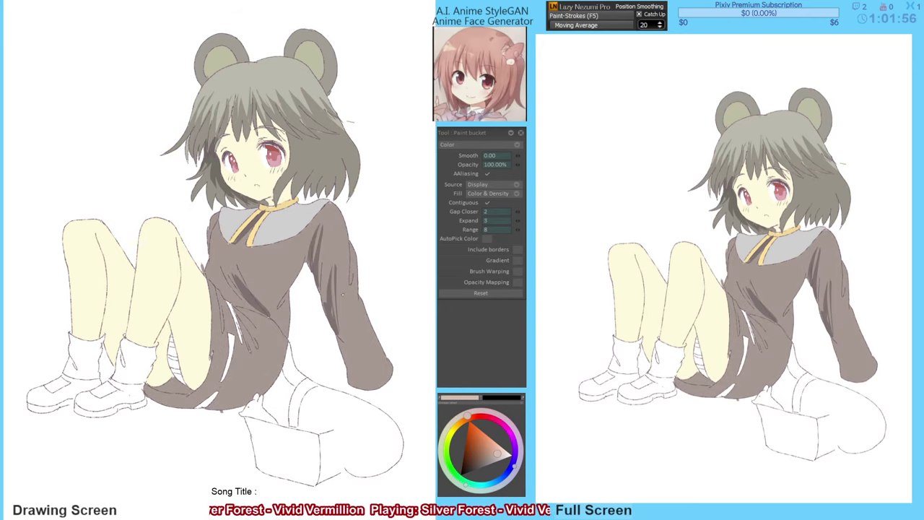
pyautogui.click(265, 268)
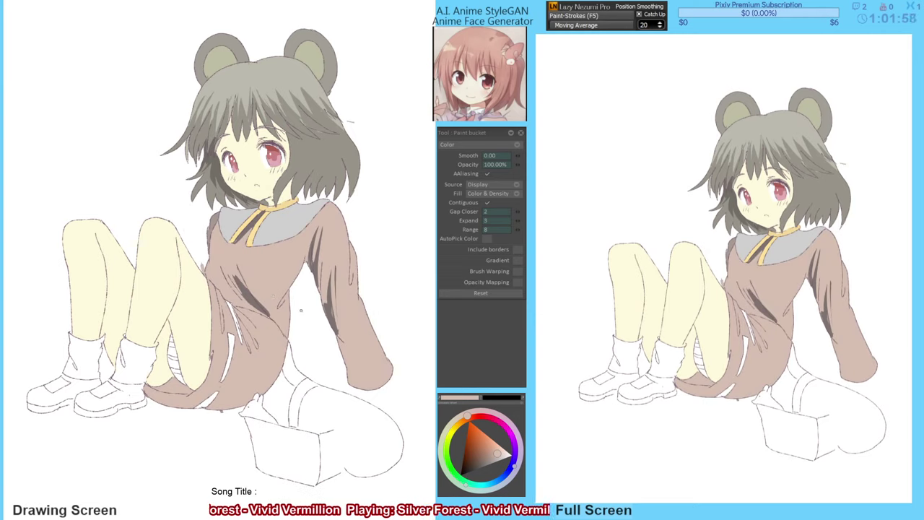
pyautogui.hotkey('ctrl', 'z')
pyautogui.click(496, 459)
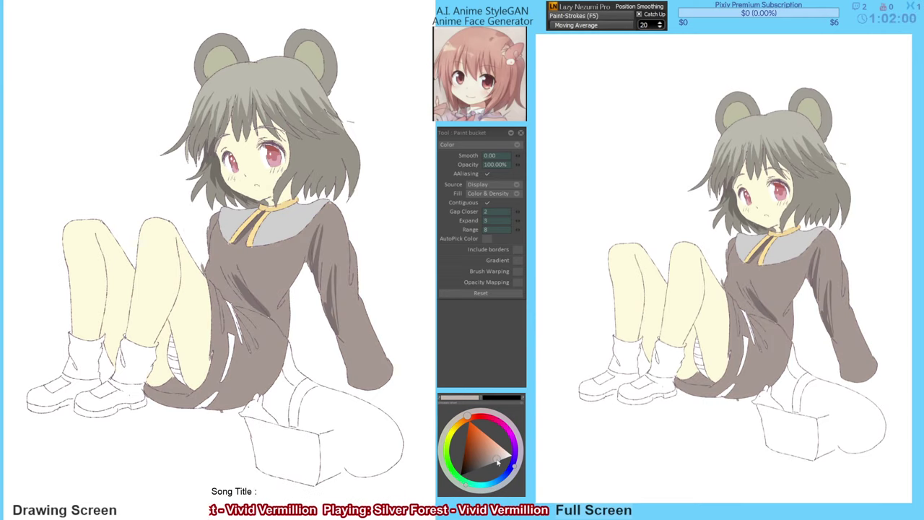
pyautogui.click(270, 286)
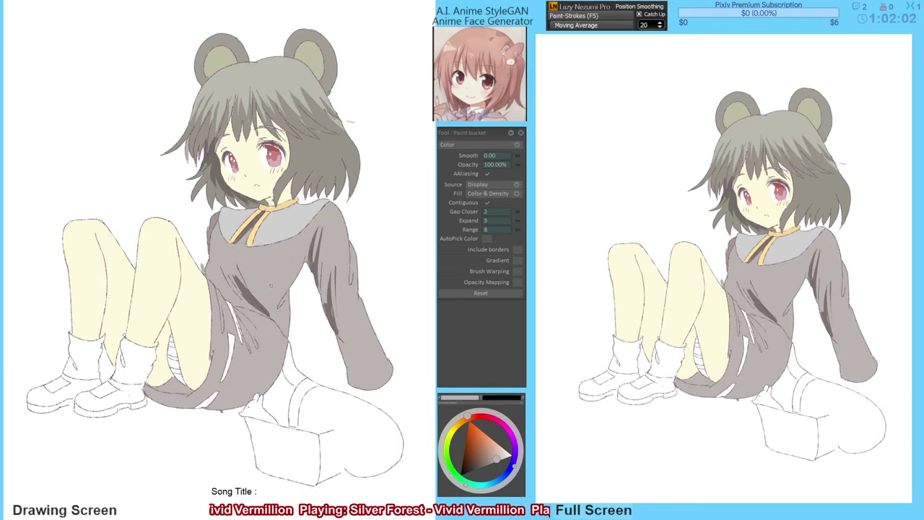
pyautogui.hotkey('ctrl', 'z')
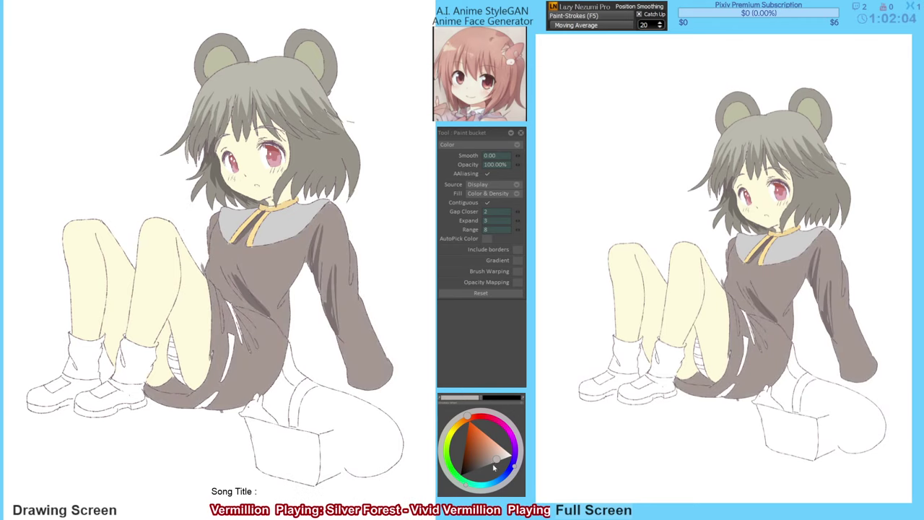
# Pick a slightly darker muted brown and bucket-fill the dress base with it.
pyautogui.click(492, 459)
pyautogui.click(275, 274)
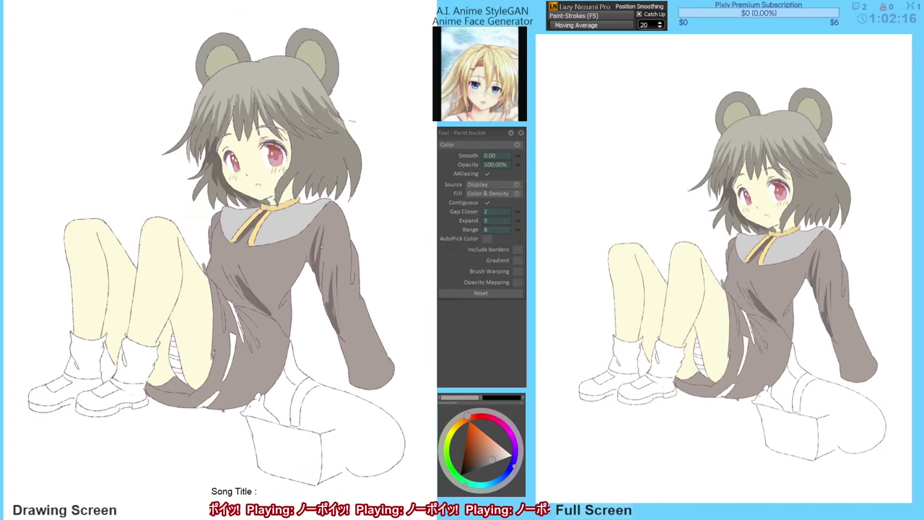
pyautogui.scroll(1, 317, 232)
pyautogui.scroll(-1, 310, 243)
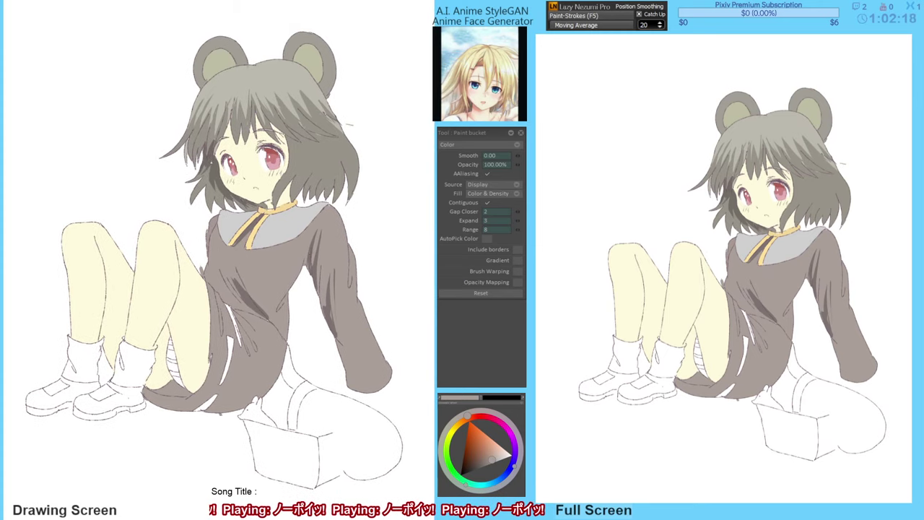
# Touch up the side hair beside the smaller eye with the airbrush, sampling greys from the surrounding hair.
pyautogui.press('b')
pyautogui.click(211, 172)
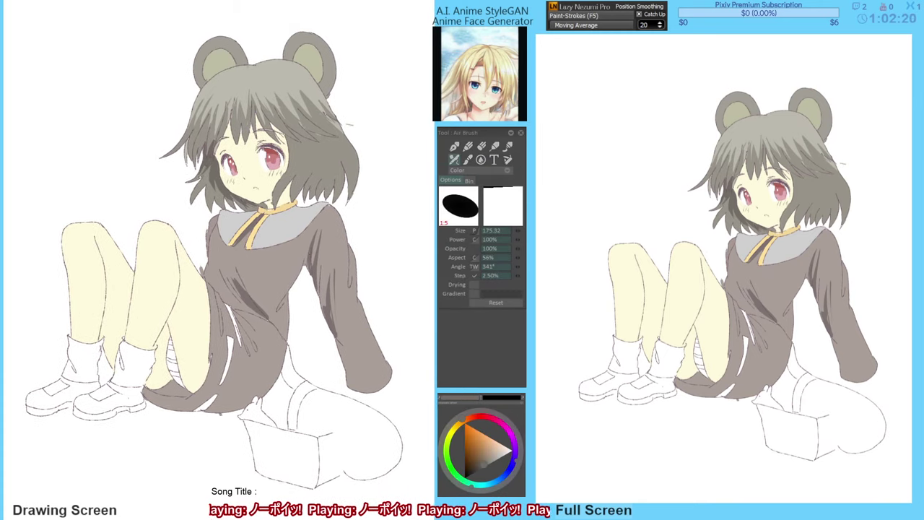
pyautogui.keyDown('alt'); pyautogui.click(207, 187); pyautogui.keyUp('alt')
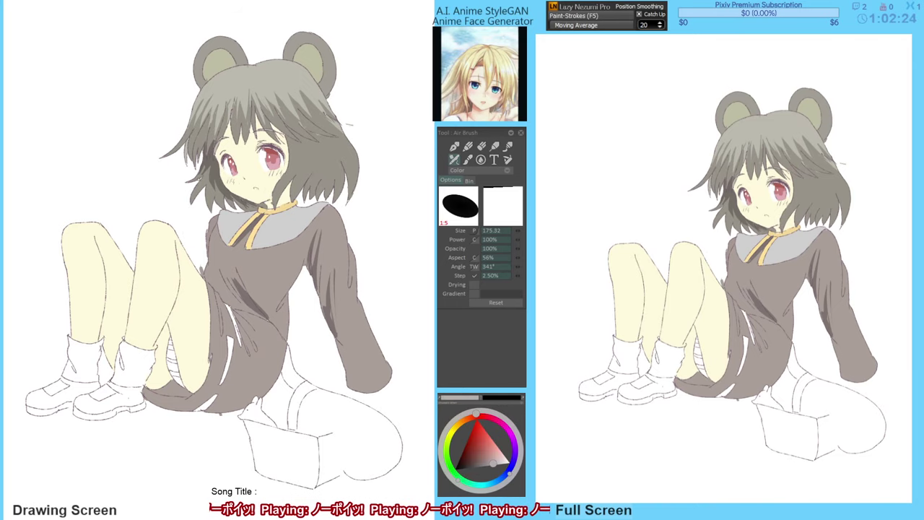
pyautogui.keyDown('alt'); pyautogui.click(210, 180); pyautogui.keyUp('alt')
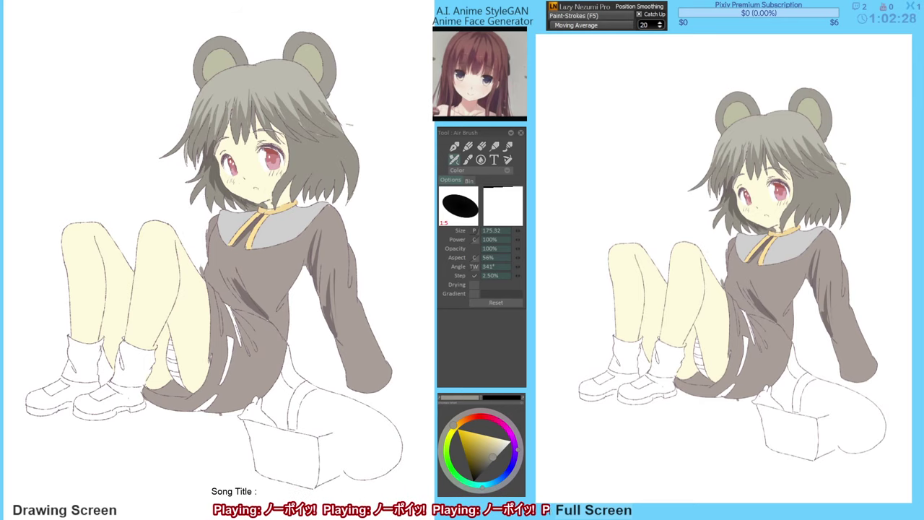
pyautogui.moveTo(313, 277); pyautogui.dragTo(305, 281)
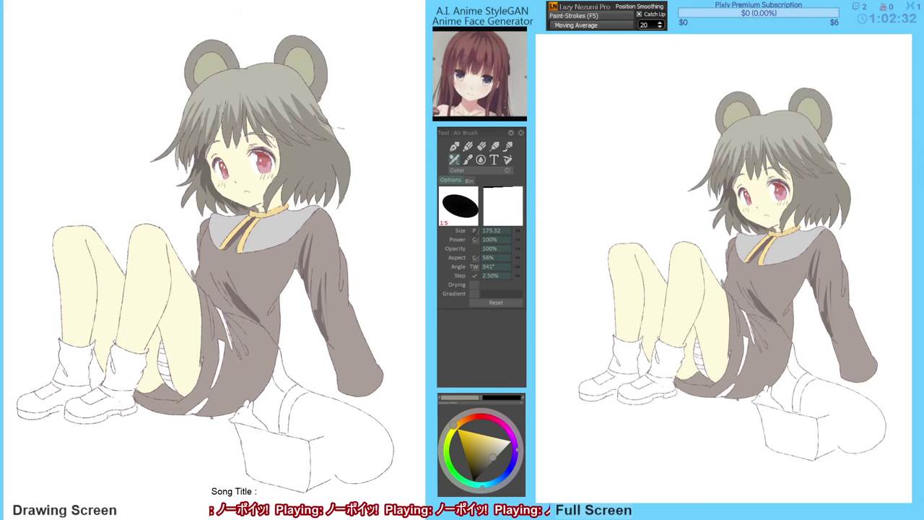
# Airbrush a peach outline for the skin shadow under the fringe above the smaller eye, undoing the trial bucket fills.
pyautogui.moveTo(221, 128)
pyautogui.mouseDown()
pyautogui.moveTo(209, 160)
pyautogui.moveTo(220, 131)
pyautogui.mouseUp()
pyautogui.hotkey('ctrl', 'z')
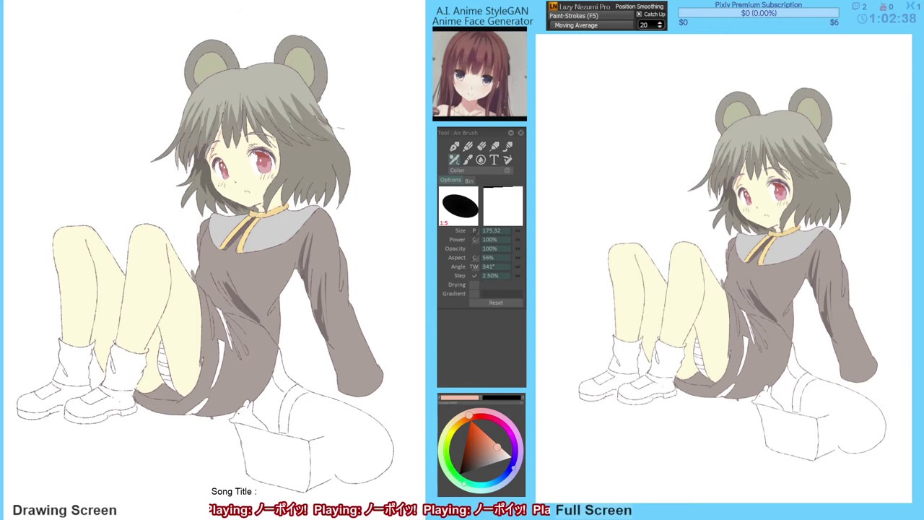
pyautogui.press('f')
pyautogui.click(215, 143)
pyautogui.hotkey('ctrl', 'z')
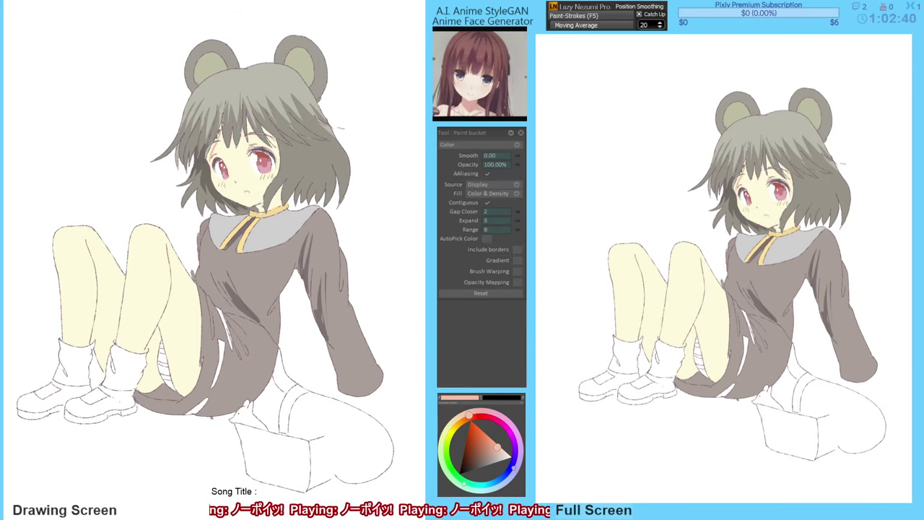
pyautogui.click(218, 136)
pyautogui.hotkey('ctrl', 'z')
pyautogui.press('b')
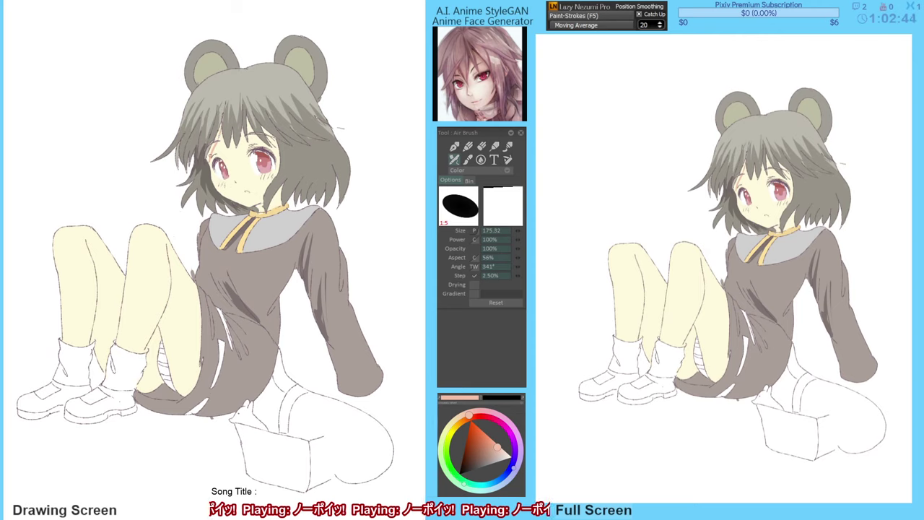
# Bucket-fill the peach skin shadow under the fringe with Gap Closer 0, Expand 2 and Range 1.
pyautogui.press('g')
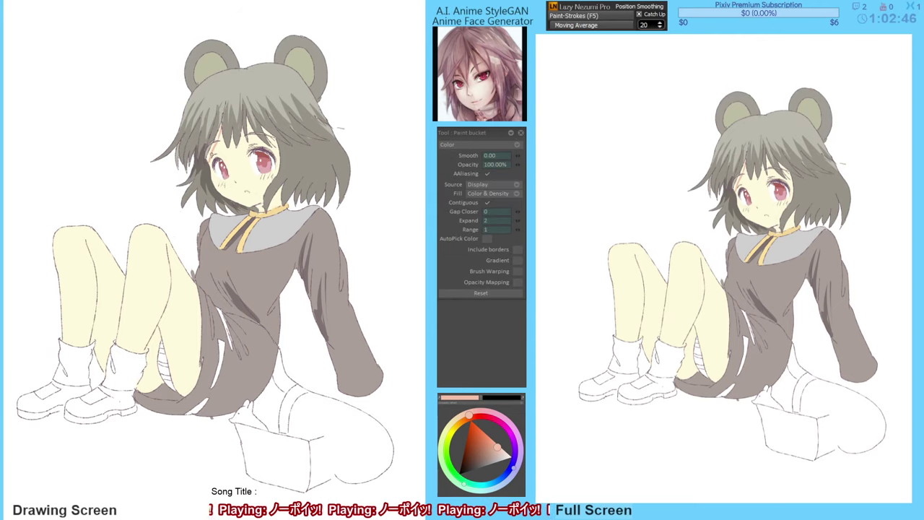
pyautogui.click(211, 151)
pyautogui.click(217, 137)
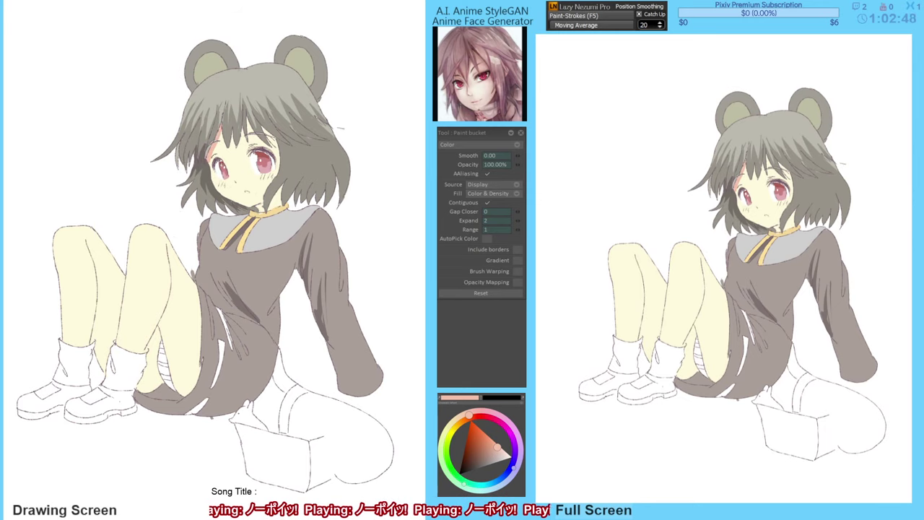
pyautogui.scroll(-1, 220, 222)
# Airbrush and bucket-fill a peach skin shadow on the neck between the hair and the collar ribbon.
pyautogui.press('b')
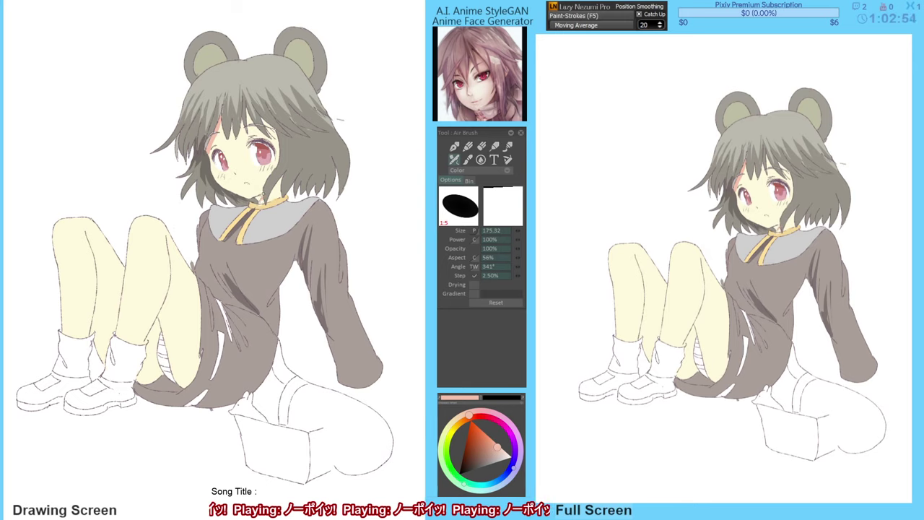
pyautogui.press('g')
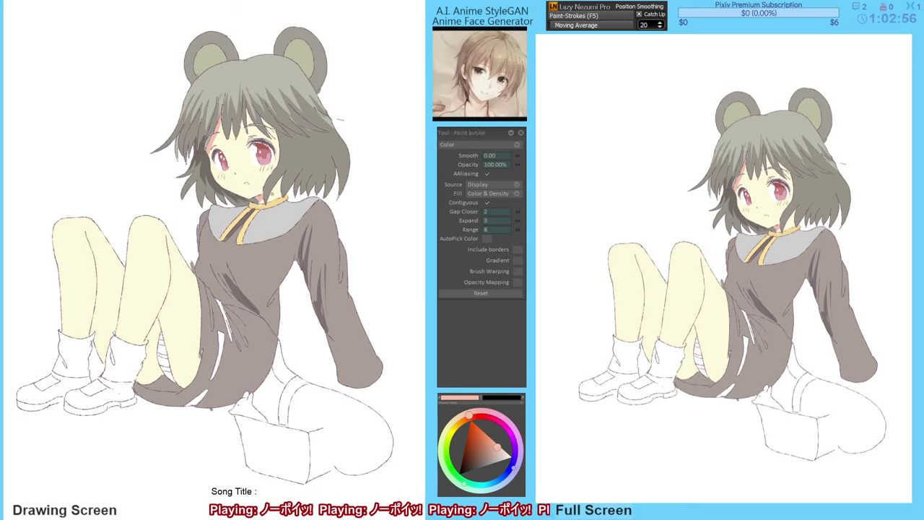
pyautogui.press('v')
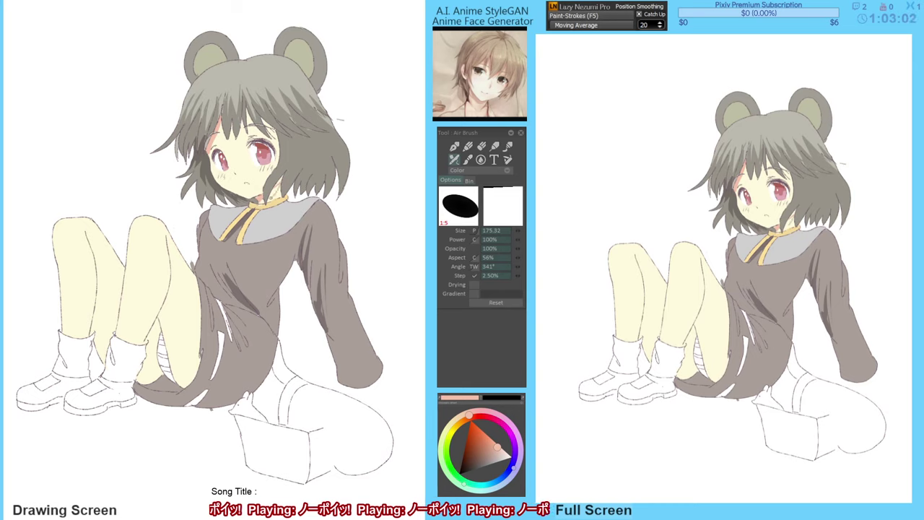
pyautogui.press('g')
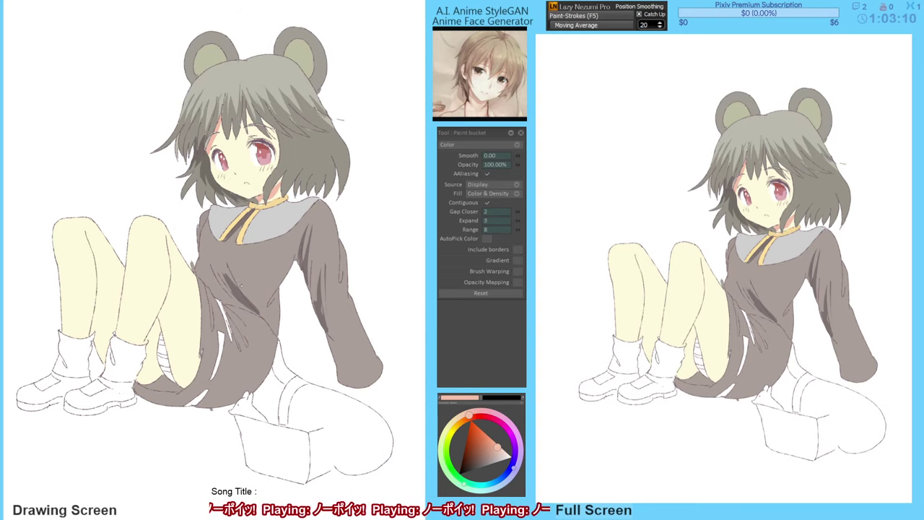
pyautogui.moveTo(179, 342); pyautogui.dragTo(192, 333)
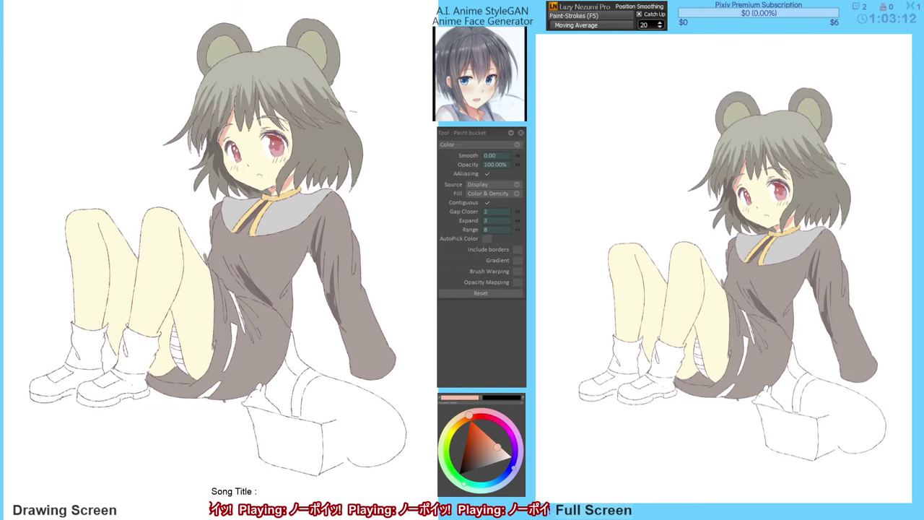
# Touch up the peach skin shadow on the neck under the chin with the airbrush, sampling cream and peach from the skin.
pyautogui.press('b')
pyautogui.keyDown('alt'); pyautogui.click(290, 187); pyautogui.keyUp('alt')
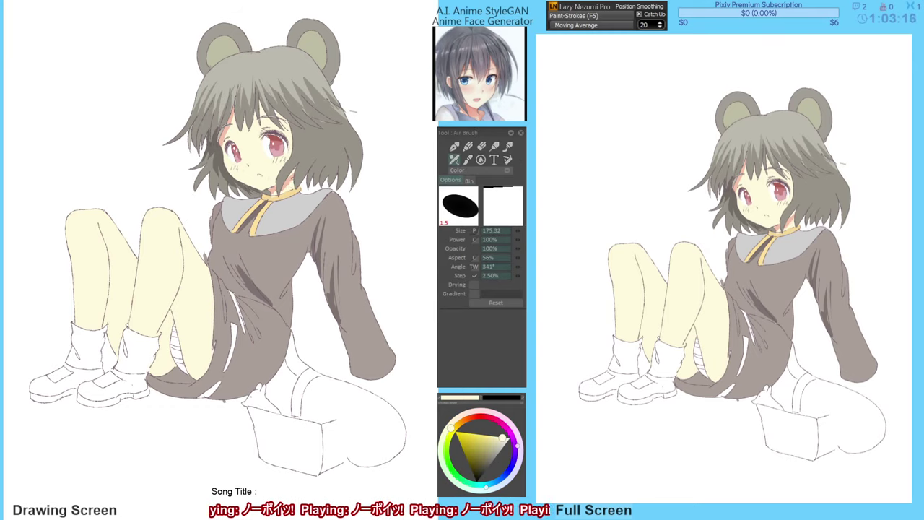
pyautogui.moveTo(270, 224); pyautogui.dragTo(270, 228)
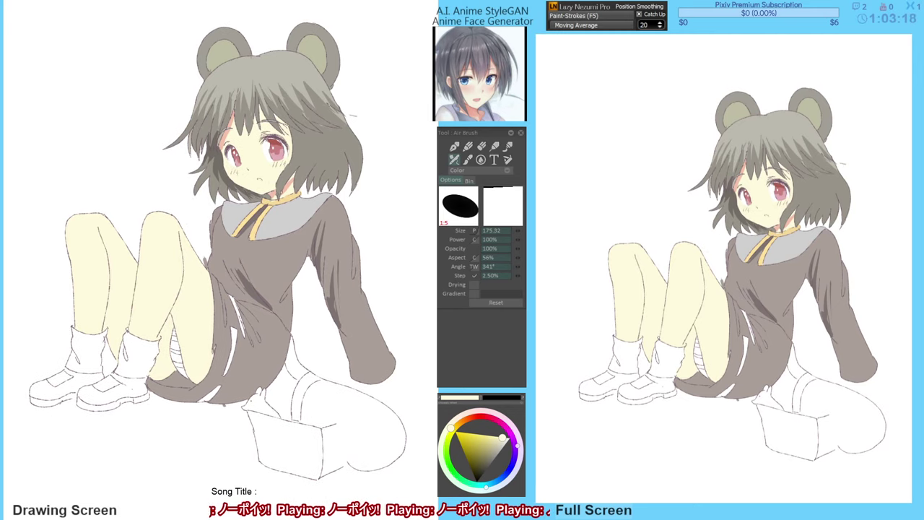
pyautogui.keyDown('alt'); pyautogui.click(272, 193); pyautogui.keyUp('alt')
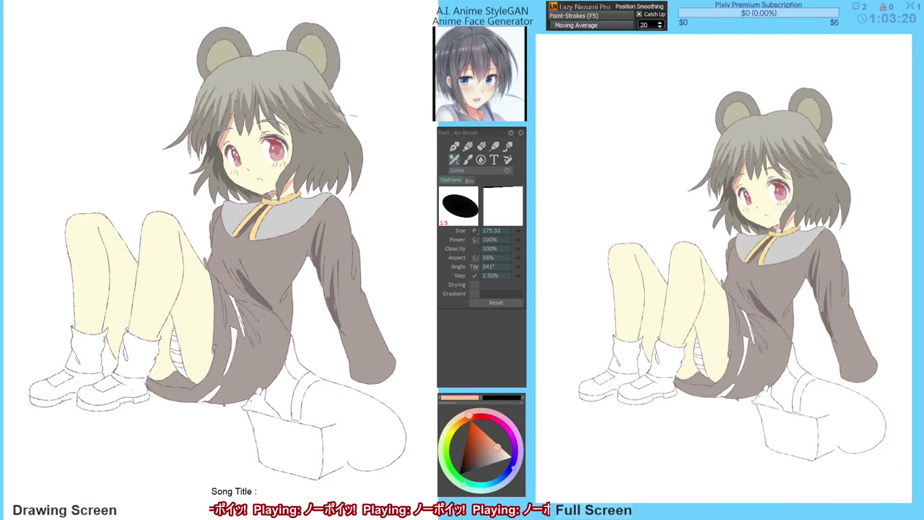
pyautogui.moveTo(272, 194); pyautogui.dragTo(270, 200)
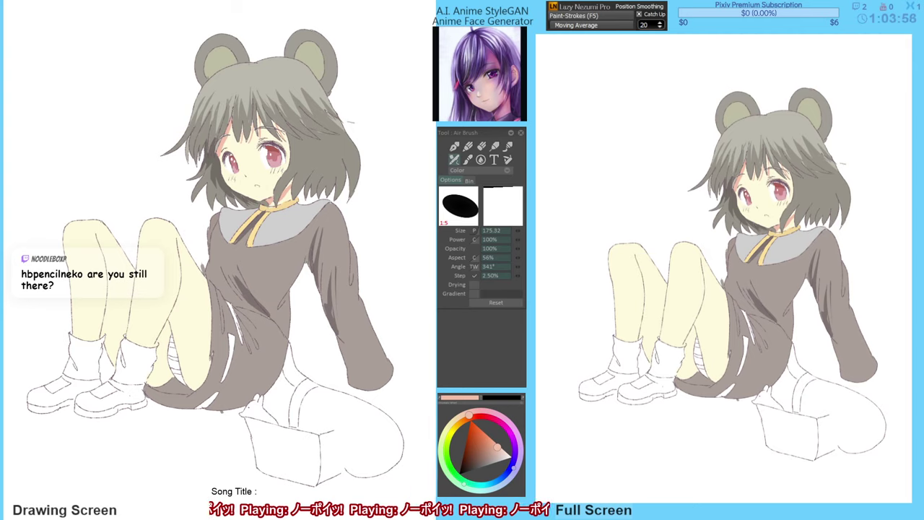
pyautogui.keyDown('alt'); pyautogui.click(288, 196); pyautogui.keyUp('alt')
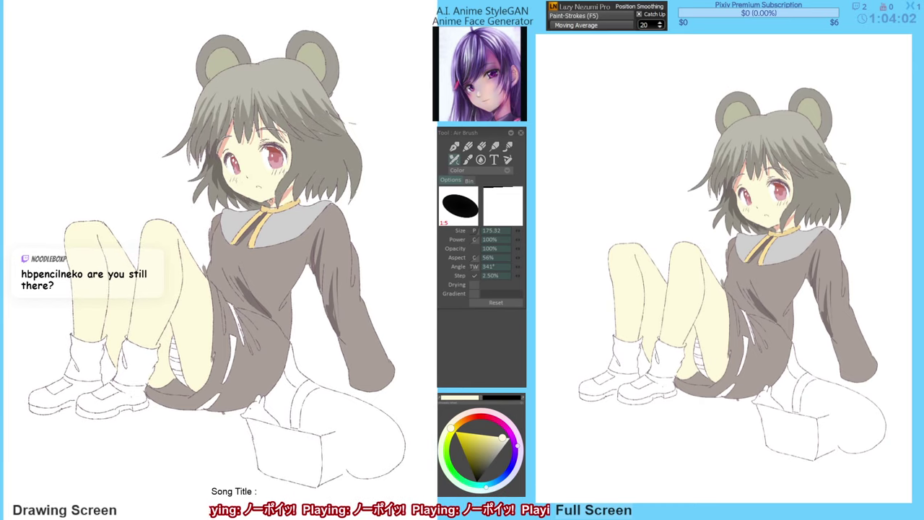
pyautogui.keyDown('alt'); pyautogui.click(271, 203); pyautogui.keyUp('alt')
pyautogui.press('g')
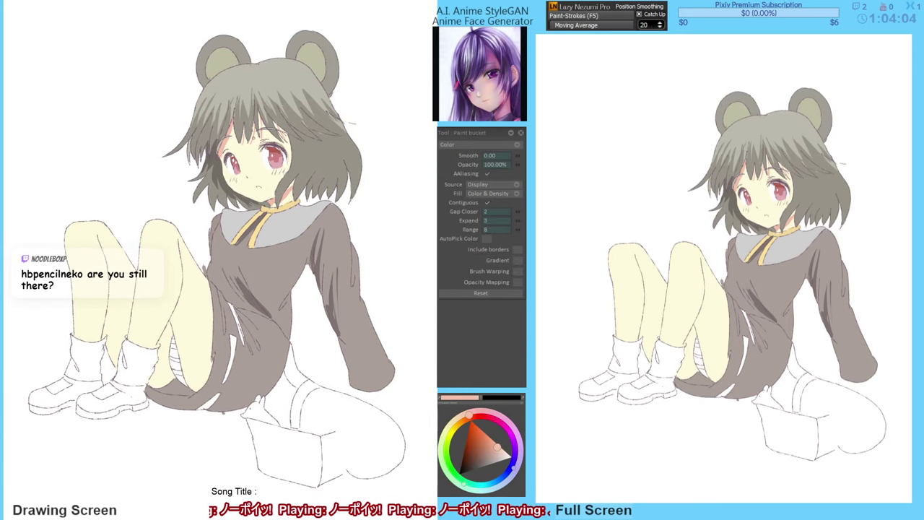
pyautogui.click(256, 143)
pyautogui.hotkey('ctrl', 'z')
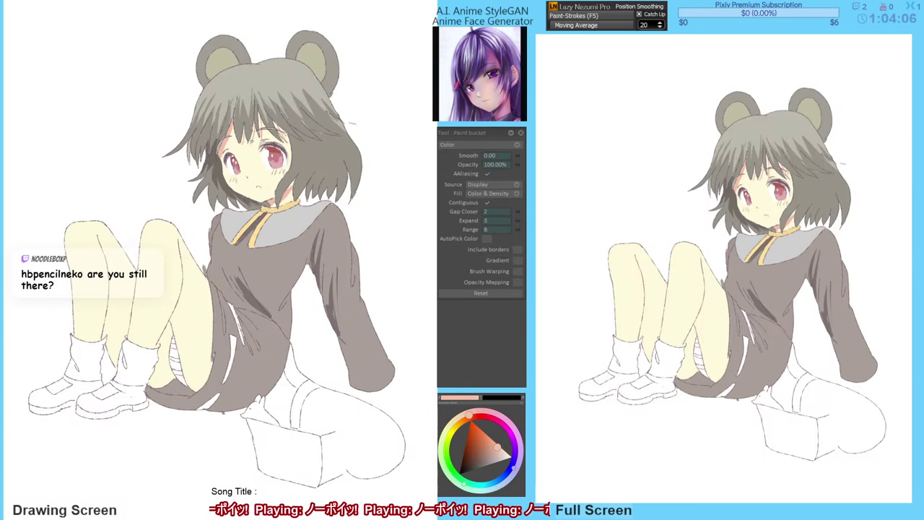
# Touch up the peach skin shadow and grey hair around the face with the airbrush and bucket, using Gap Closer 0, Expand 2 and Range 1.
pyautogui.press('b')
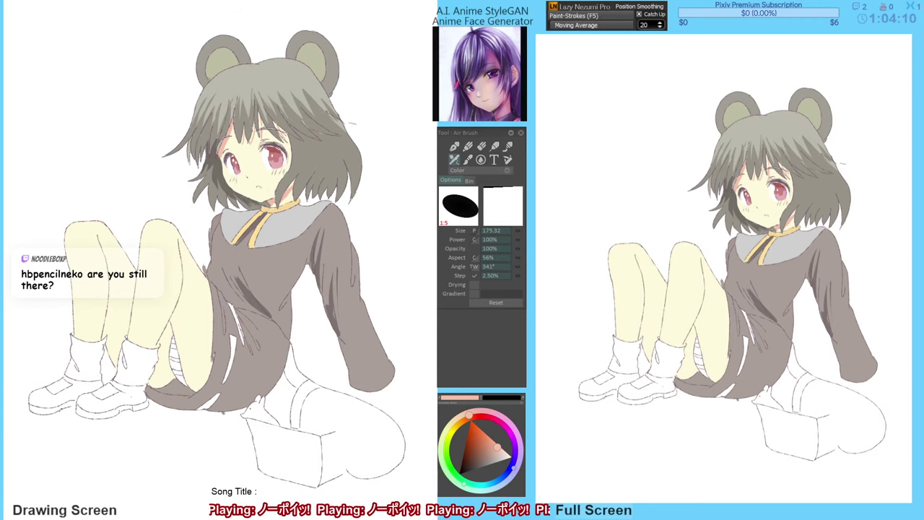
pyautogui.press('g')
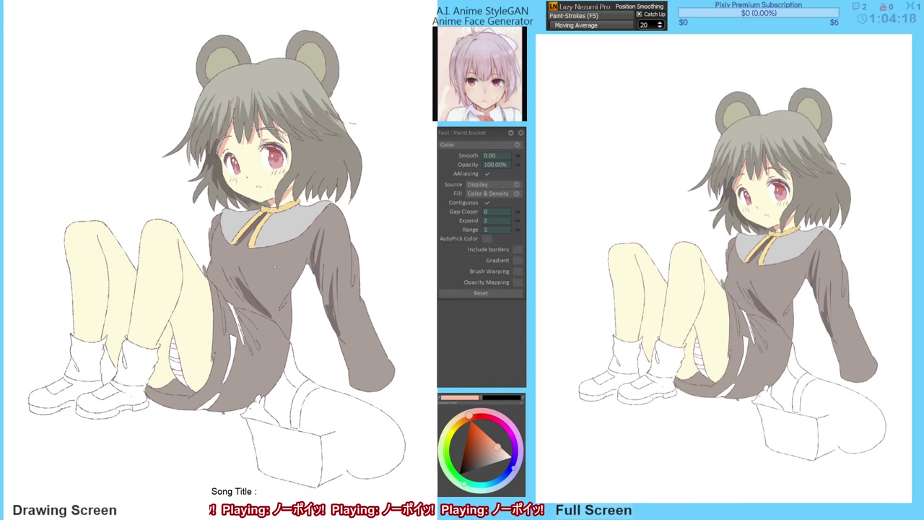
pyautogui.moveTo(284, 254); pyautogui.dragTo(285, 251)
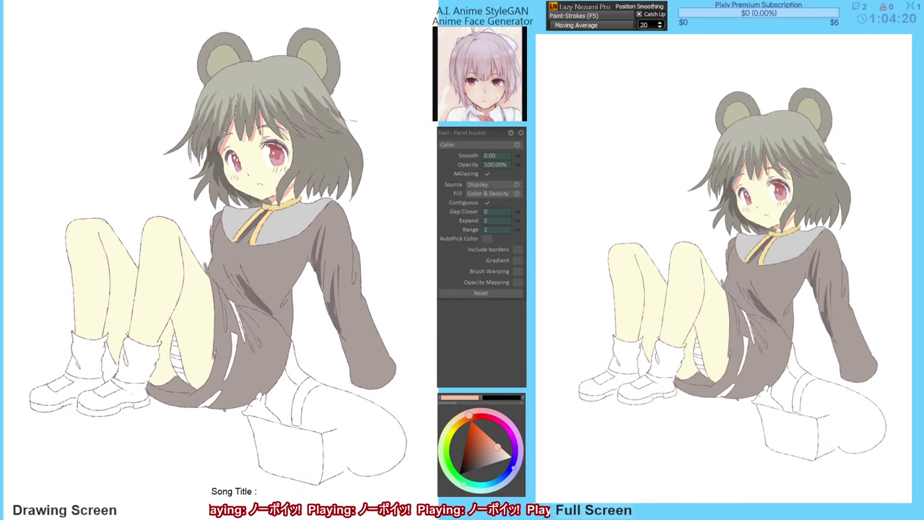
pyautogui.press('b')
pyautogui.press('alt')
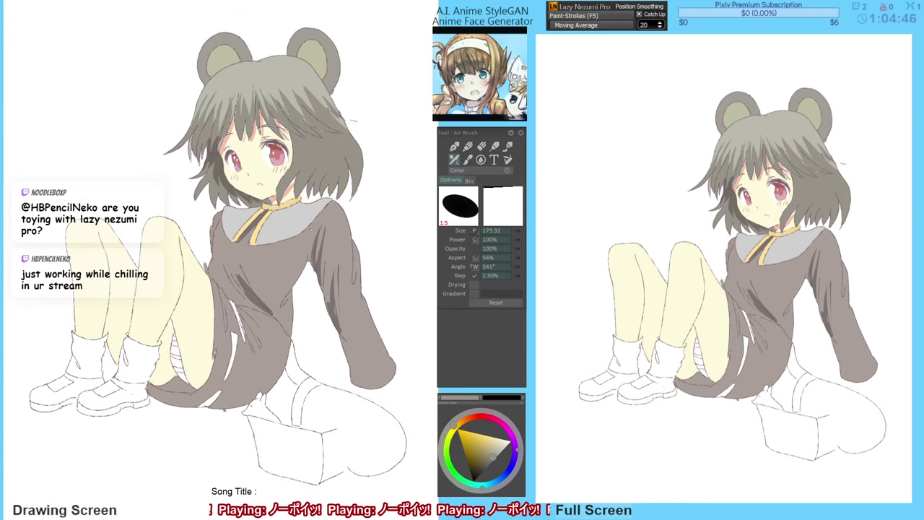
pyautogui.moveTo(311, 229); pyautogui.dragTo(313, 227)
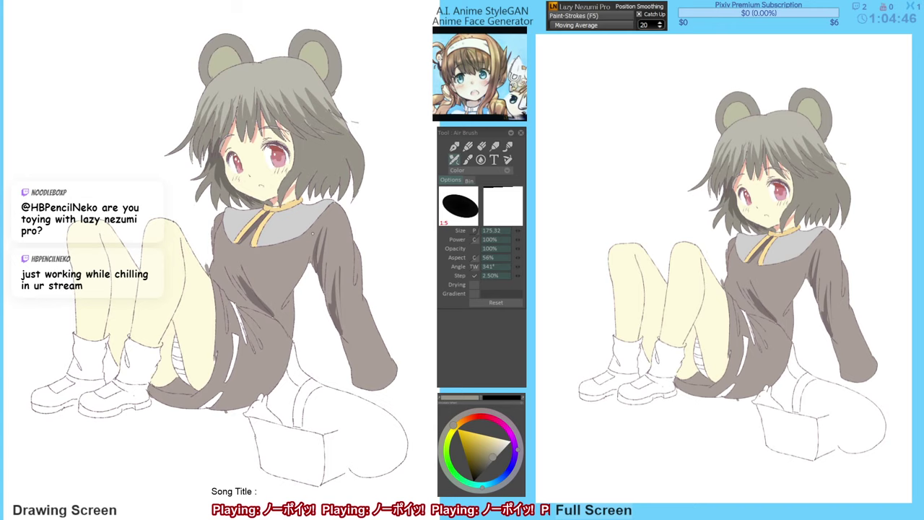
# Sample the dark dress shade and bucket-fill the remaining white fold gaps in the lower skirt with it.
pyautogui.keyDown('alt'); pyautogui.click(262, 301); pyautogui.keyUp('alt')
pyautogui.press('g')
pyautogui.click(233, 355)
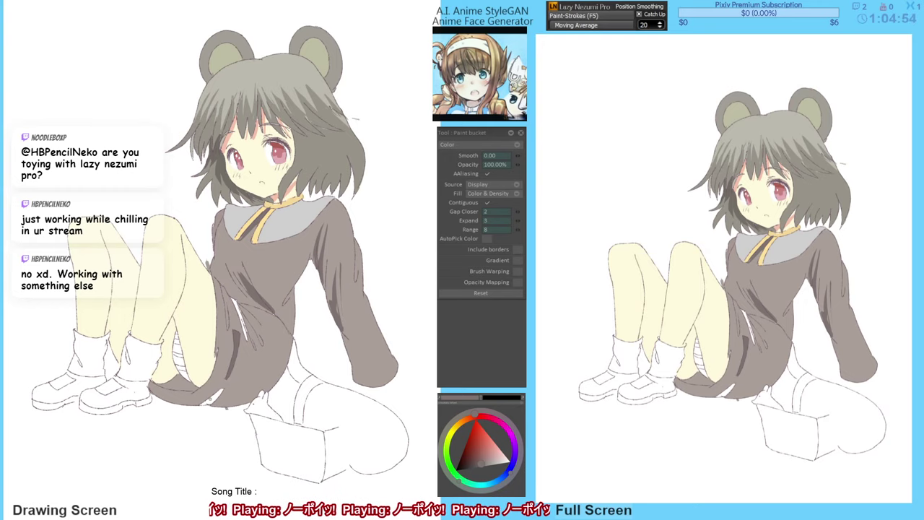
pyautogui.click(213, 397)
pyautogui.moveTo(215, 399); pyautogui.dragTo(222, 399)
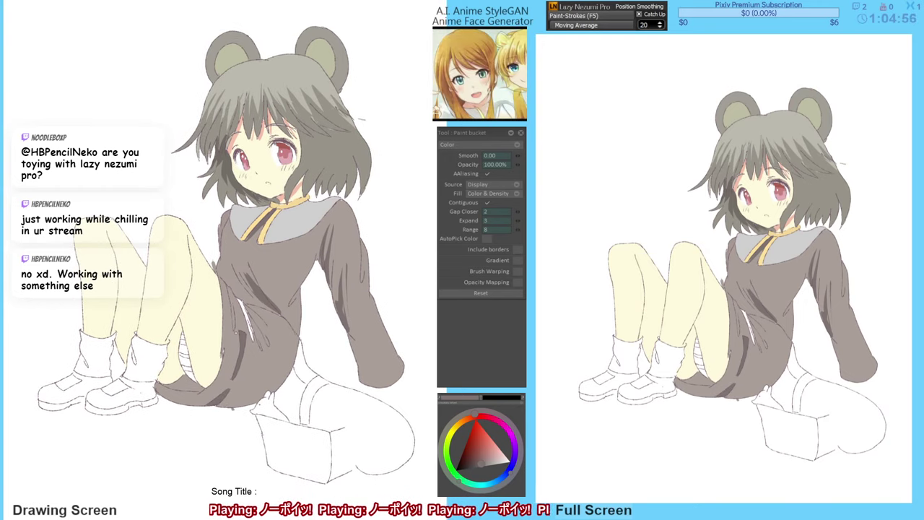
pyautogui.moveTo(491, 487); pyautogui.dragTo(490, 475)
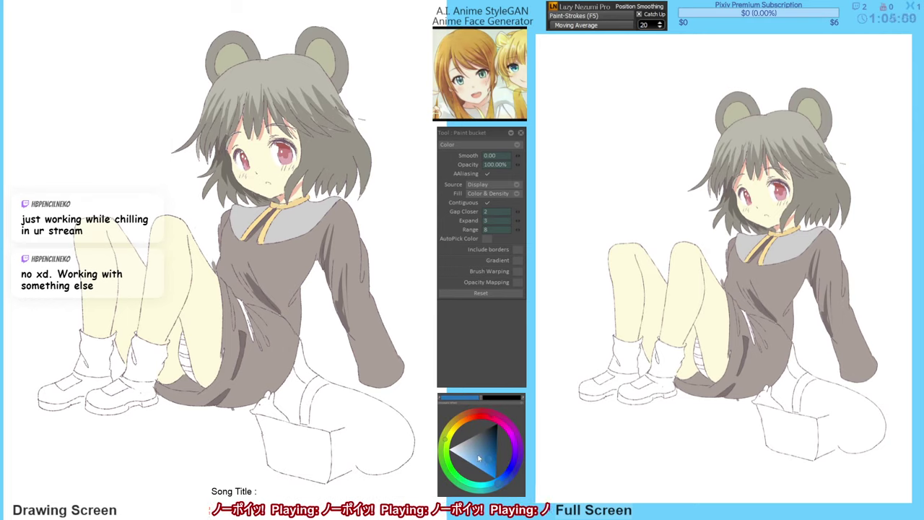
pyautogui.click(476, 464)
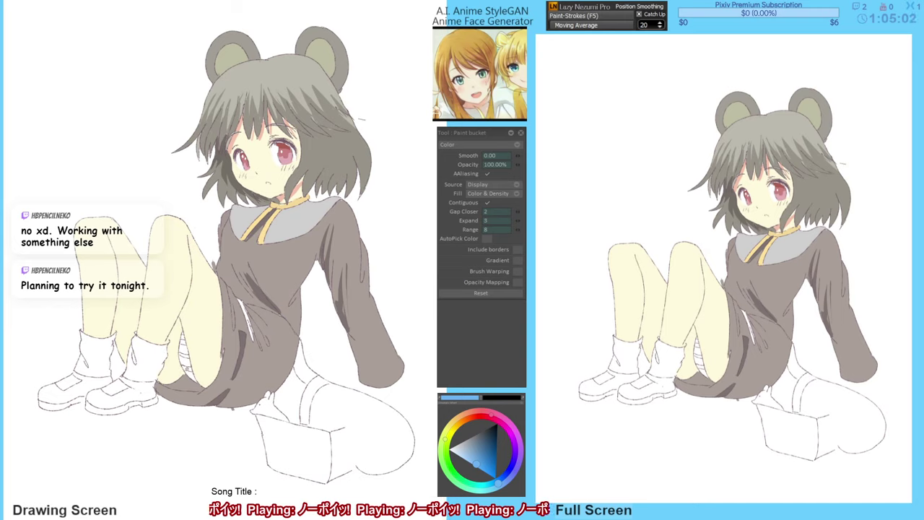
pyautogui.click(187, 368)
pyautogui.click(191, 372)
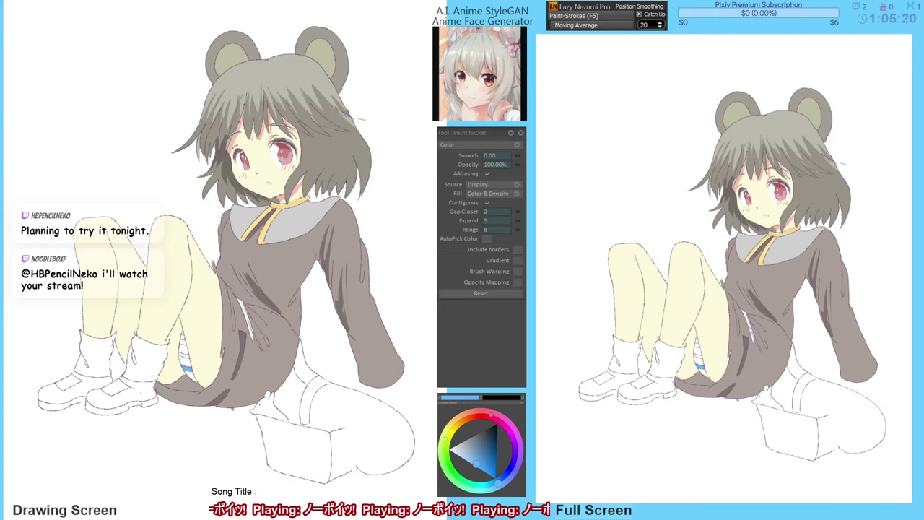
pyautogui.click(186, 354)
pyautogui.click(184, 356)
pyautogui.click(184, 356)
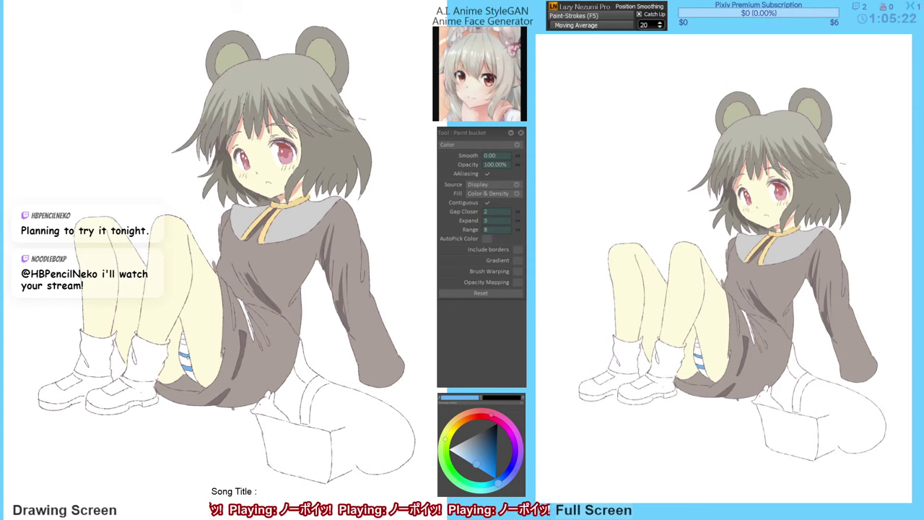
pyautogui.click(184, 345)
pyautogui.hotkey('ctrl', 'z')
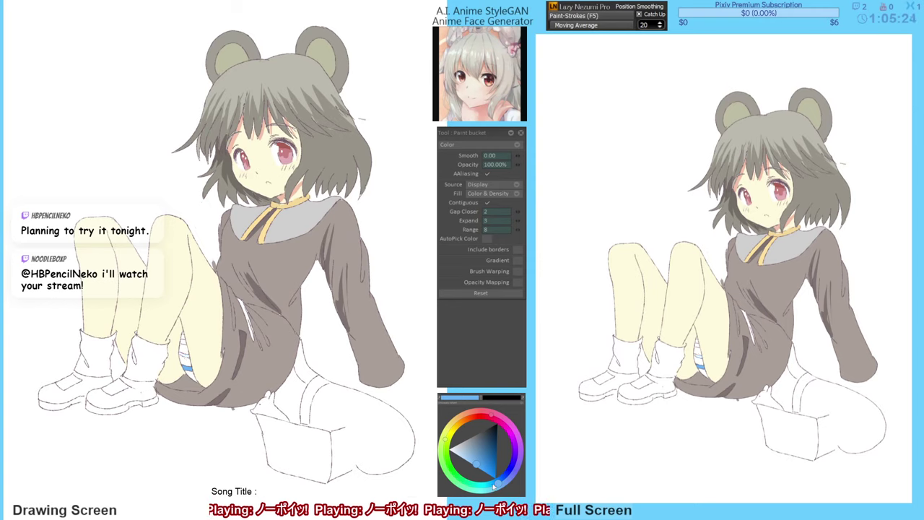
pyautogui.moveTo(498, 483); pyautogui.dragTo(488, 487)
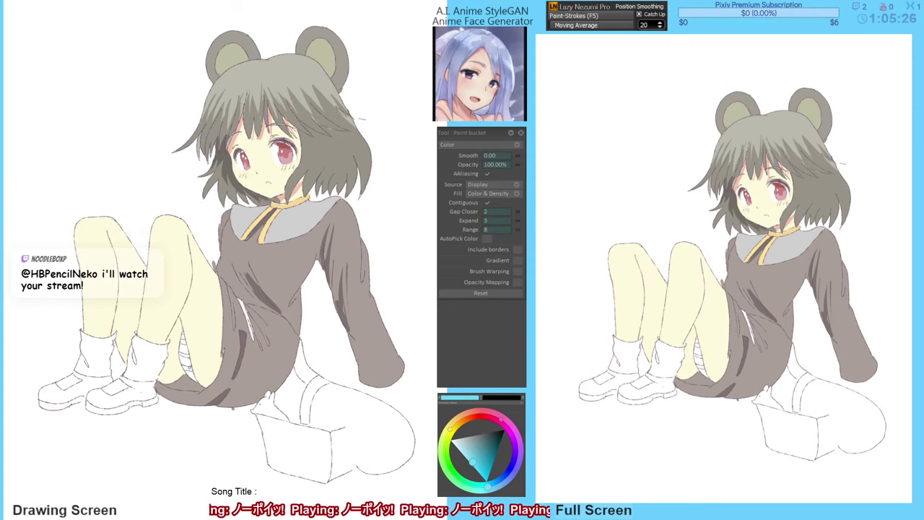
pyautogui.click(189, 368)
pyautogui.hotkey('ctrl', 'z')
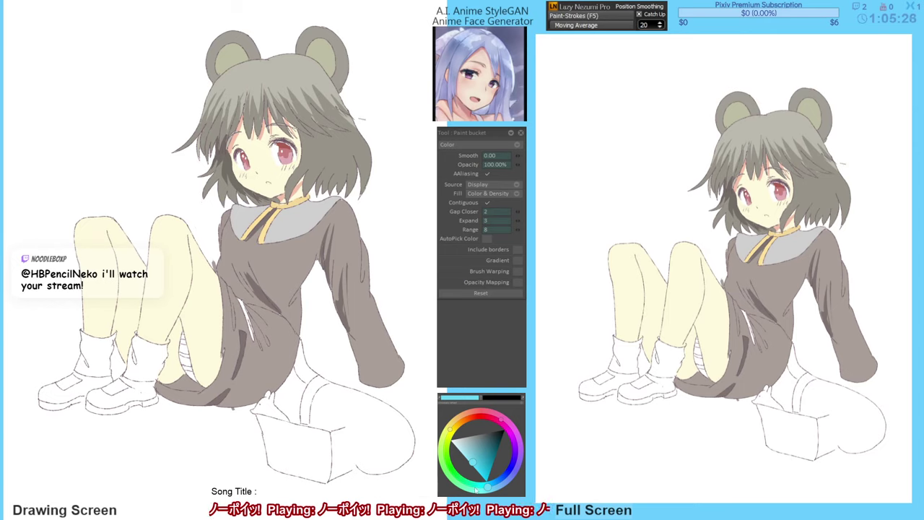
# Bucket-fill the narrow stripes beneath the dress hem in light blue, undoing the stray fill across the canvas.
pyautogui.moveTo(490, 487)
pyautogui.mouseDown()
pyautogui.moveTo(456, 449)
pyautogui.moveTo(469, 461)
pyautogui.mouseUp()
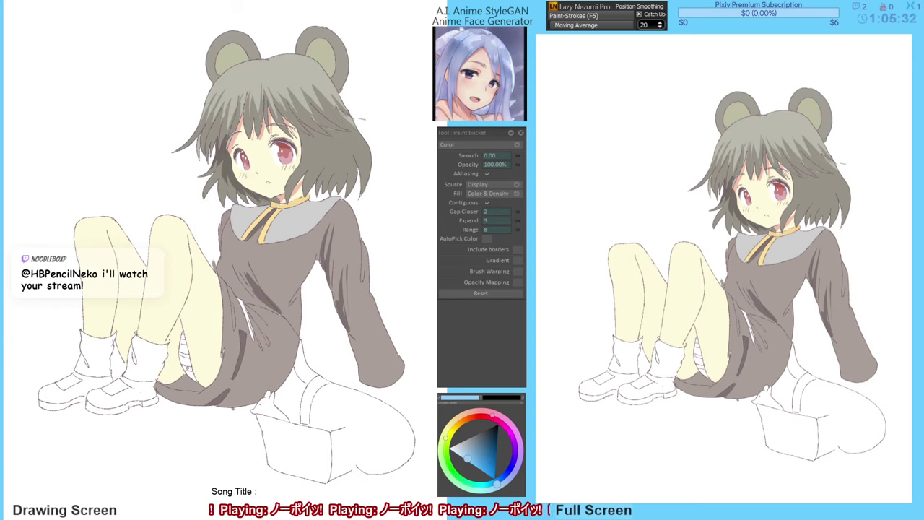
pyautogui.click(187, 368)
pyautogui.click(185, 355)
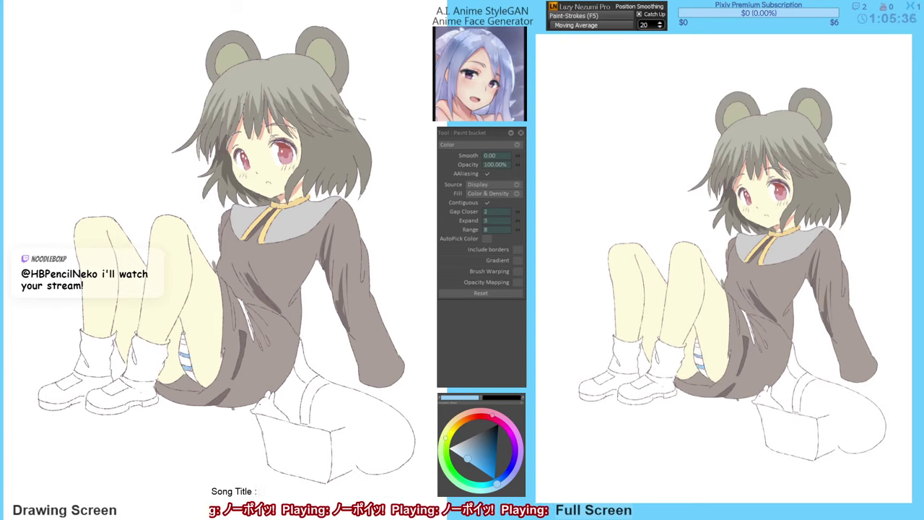
pyautogui.click(461, 458)
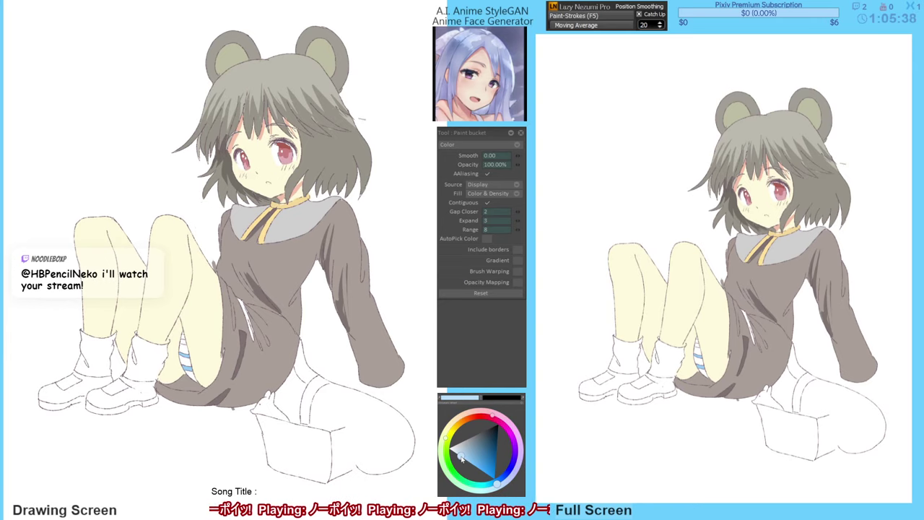
pyautogui.click(189, 369)
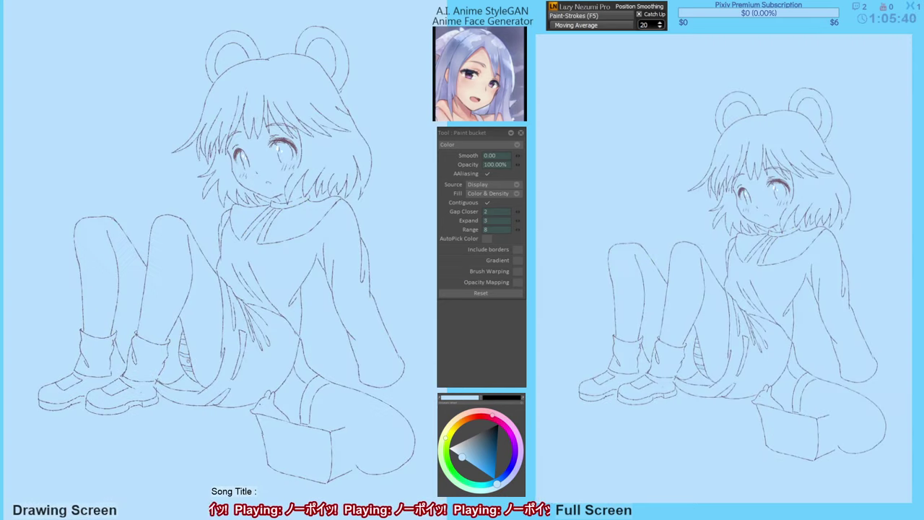
pyautogui.hotkey('ctrl', 'z')
pyautogui.click(188, 367)
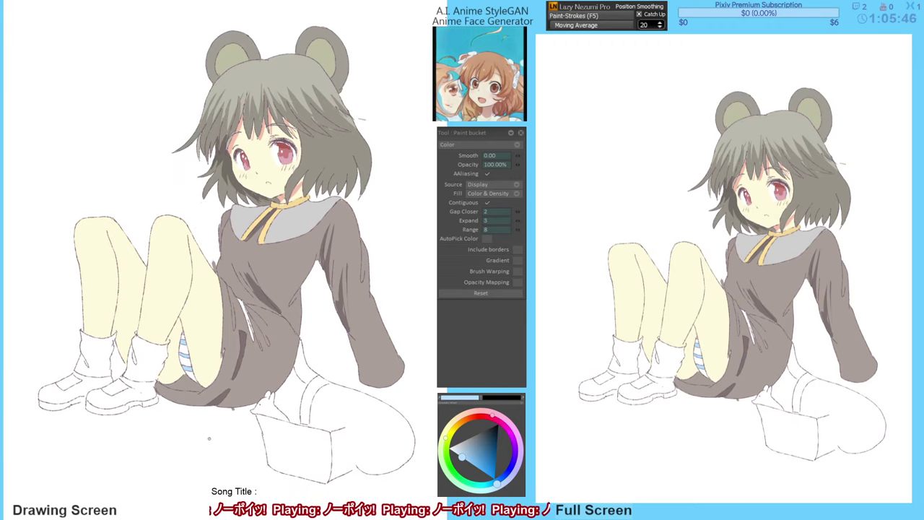
pyautogui.moveTo(202, 431)
pyautogui.mouseDown()
pyautogui.moveTo(194, 449)
pyautogui.moveTo(235, 441)
pyautogui.mouseUp()
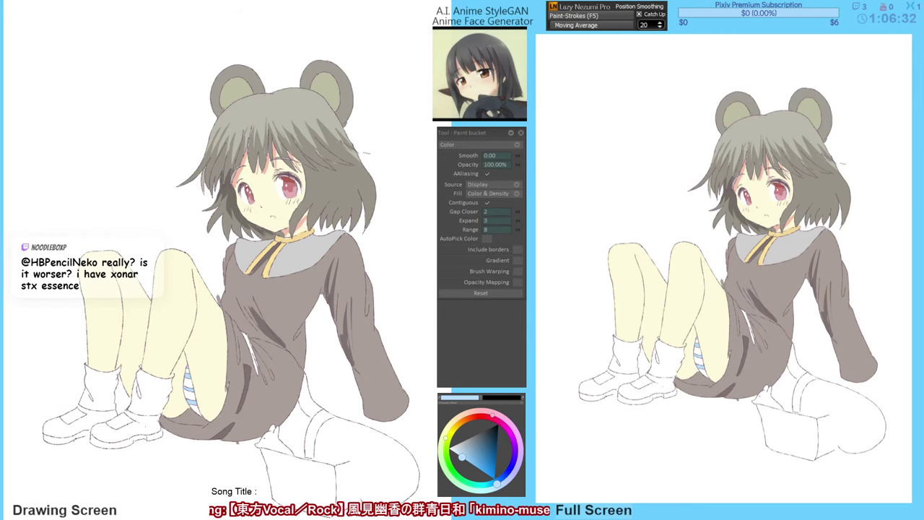
pyautogui.moveTo(203, 392); pyautogui.dragTo(205, 392)
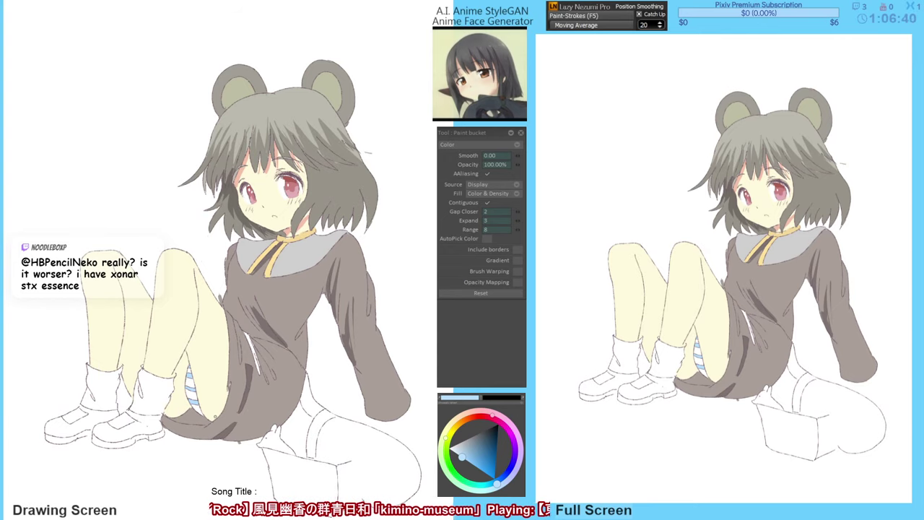
pyautogui.moveTo(272, 193); pyautogui.dragTo(273, 199)
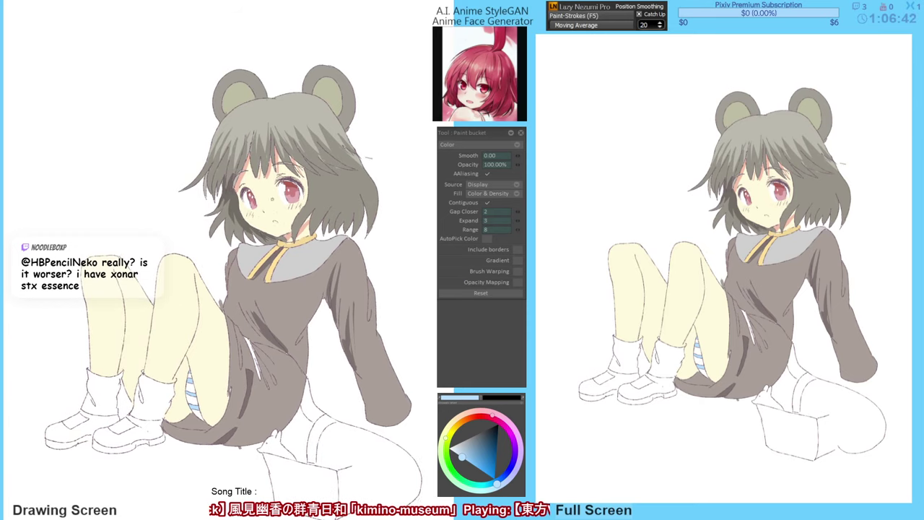
# Sample the dark dress shade, outline a fold shadow along the outer edge of the sleeve's middle, and bucket-fill it.
pyautogui.press('b')
pyautogui.keyDown('alt'); pyautogui.click(248, 173); pyautogui.keyUp('alt')
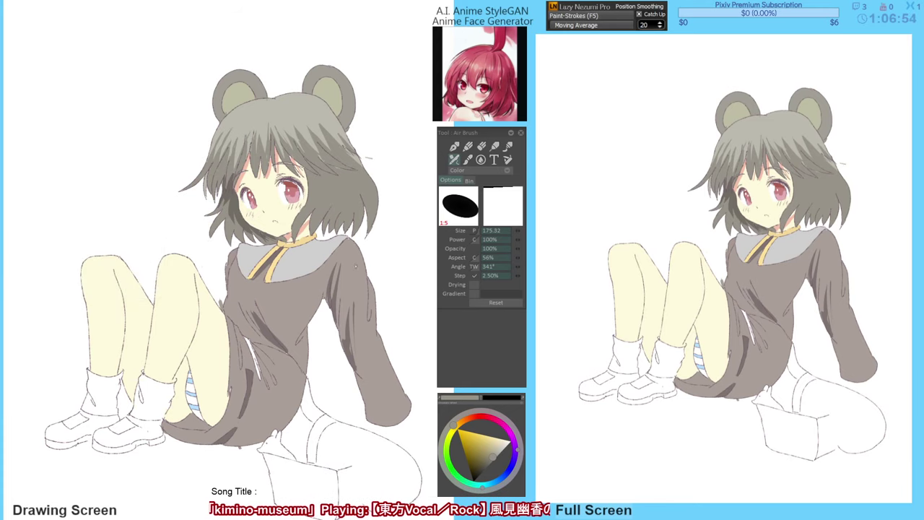
pyautogui.moveTo(349, 345); pyautogui.dragTo(348, 343)
pyautogui.keyDown('alt'); pyautogui.click(347, 341); pyautogui.keyUp('alt')
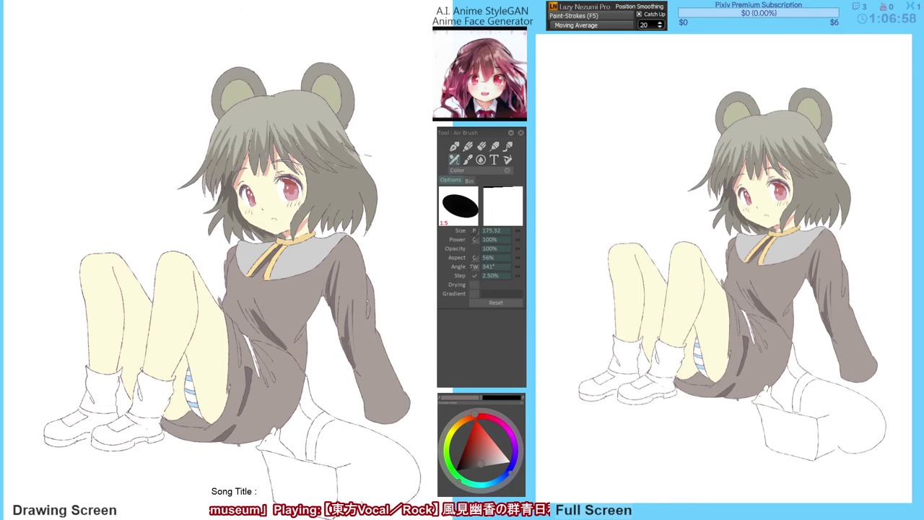
pyautogui.moveTo(368, 308)
pyautogui.mouseDown()
pyautogui.moveTo(374, 340)
pyautogui.moveTo(378, 322)
pyautogui.mouseUp()
pyautogui.press('f')
pyautogui.click(372, 310)
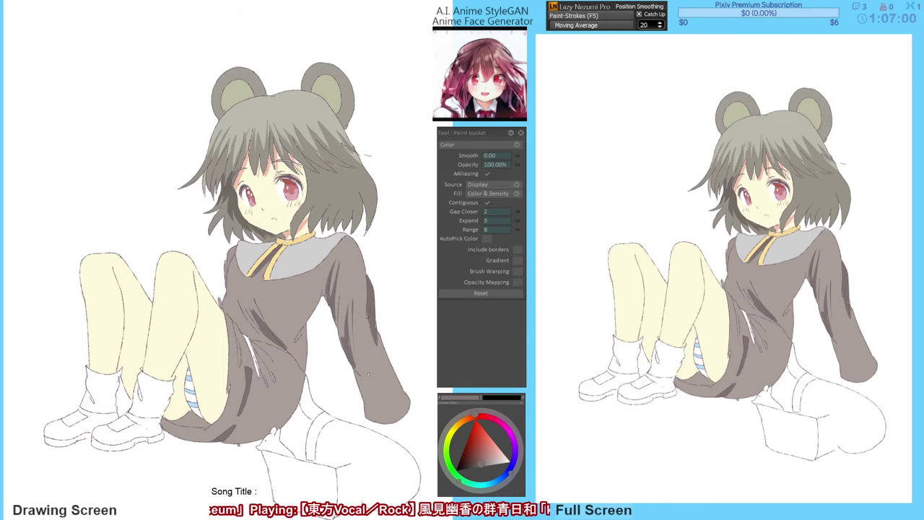
# Airbrush the outline of a fold shadow on the inner side of the lower sleeve and bucket-fill it with the dark shade.
pyautogui.press('b')
pyautogui.moveTo(364, 385)
pyautogui.mouseDown()
pyautogui.moveTo(376, 401)
pyautogui.moveTo(372, 423)
pyautogui.mouseUp()
pyautogui.press('f')
pyautogui.click(369, 405)
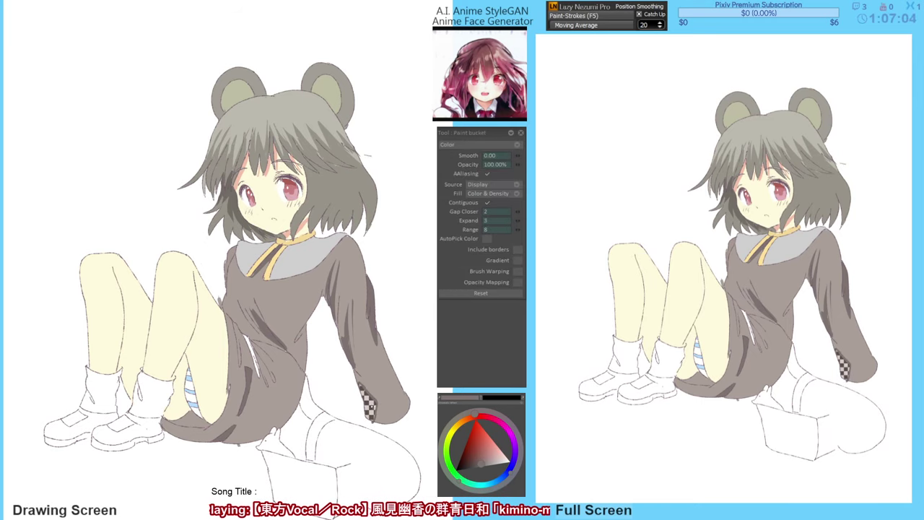
pyautogui.moveTo(372, 404); pyautogui.dragTo(369, 401)
# Outline a shadow along the outer edge of the sleeve's cuff and bucket-fill it with the dark dress shade.
pyautogui.press('v')
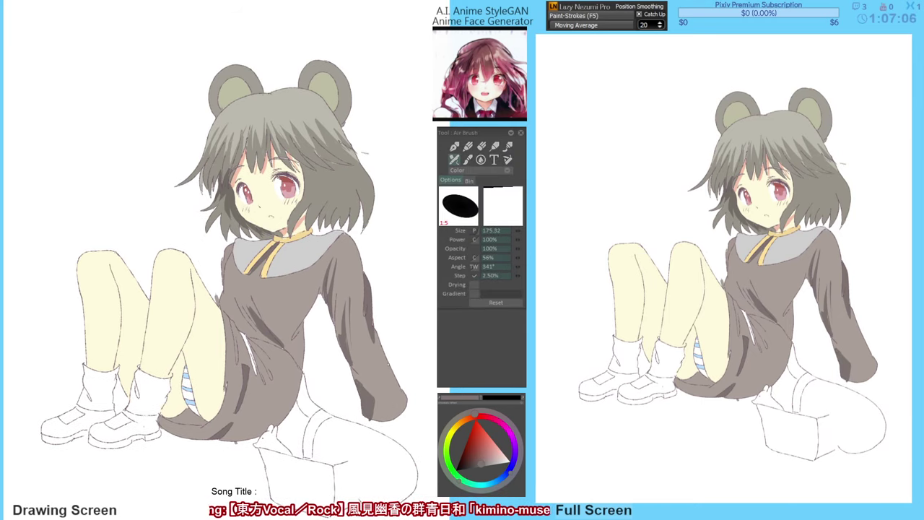
pyautogui.moveTo(388, 363); pyautogui.dragTo(401, 410)
pyautogui.press('g')
pyautogui.click(401, 399)
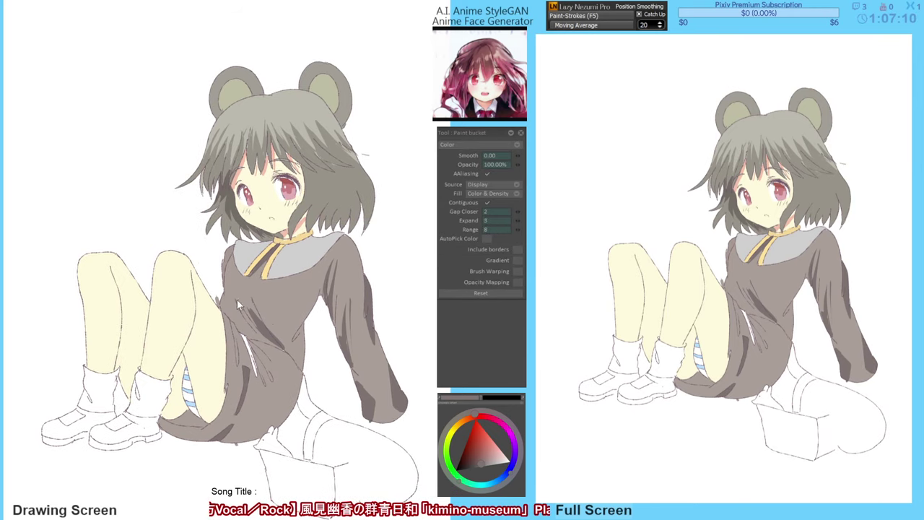
# Try to outline a fold shadow across the front of the dress's waist and bucket-fill it.
pyautogui.press('v')
pyautogui.moveTo(227, 310); pyautogui.dragTo(255, 338)
pyautogui.press('f')
pyautogui.click(242, 323)
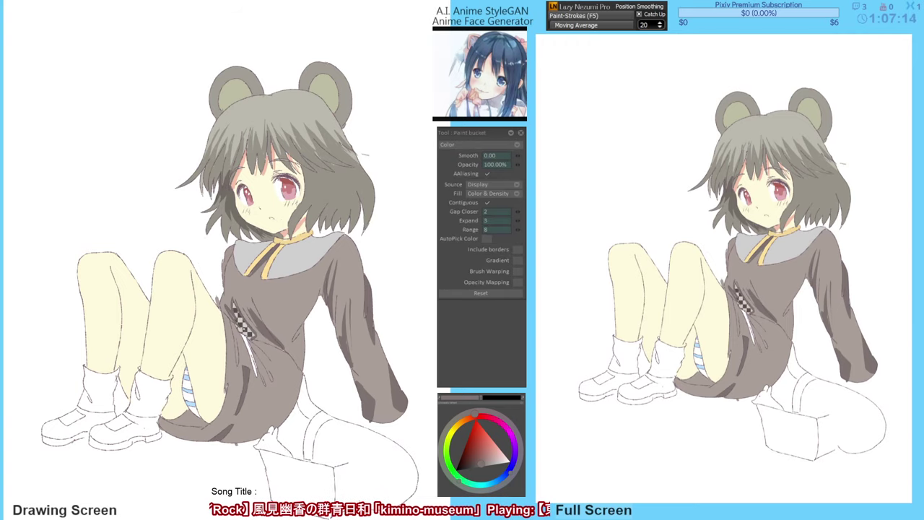
# Sample the dress colour beside the waist and airbrush over the fold area on the front of the waist.
pyautogui.press('d')
pyautogui.keyDown('alt'); pyautogui.click(234, 287); pyautogui.keyUp('alt')
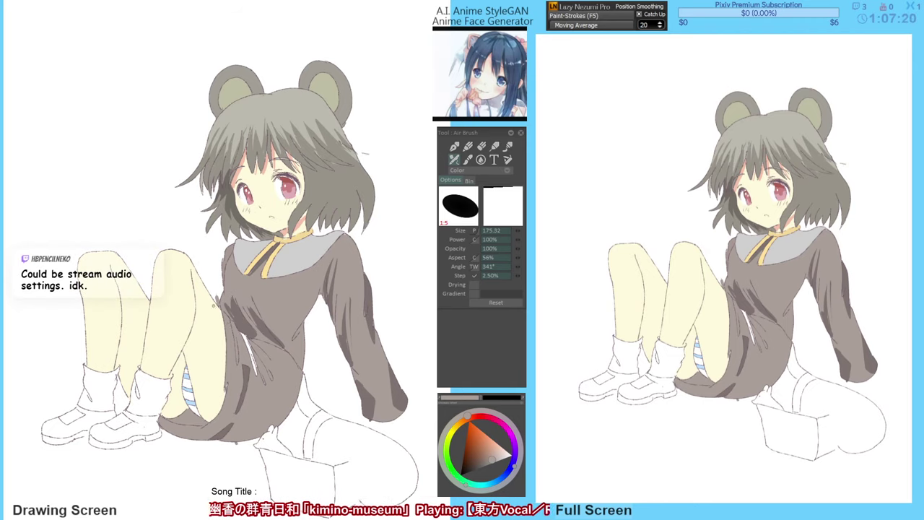
pyautogui.moveTo(232, 297); pyautogui.dragTo(248, 316)
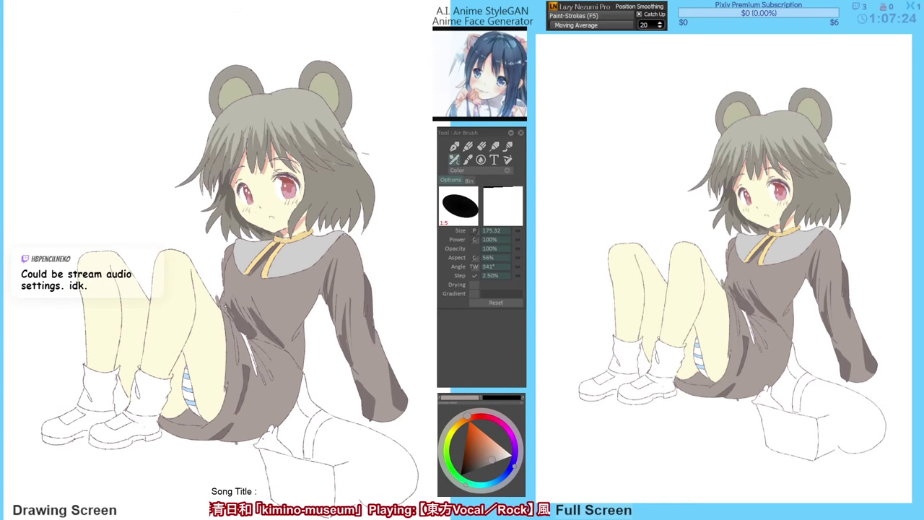
# Show the background sketch, set stroke smoothing to the Slow C Line preset, and pencil the inner contour of the tail looping into the basket.
pyautogui.press('p')
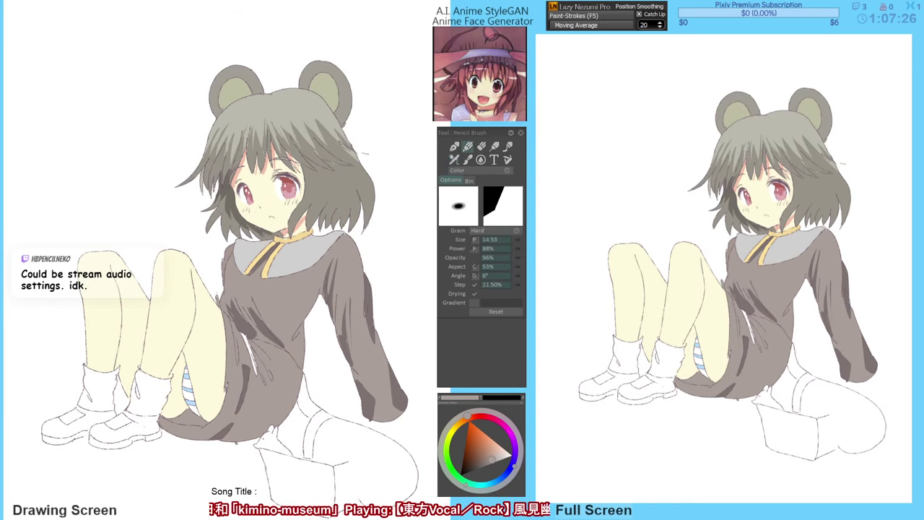
pyautogui.press('e')
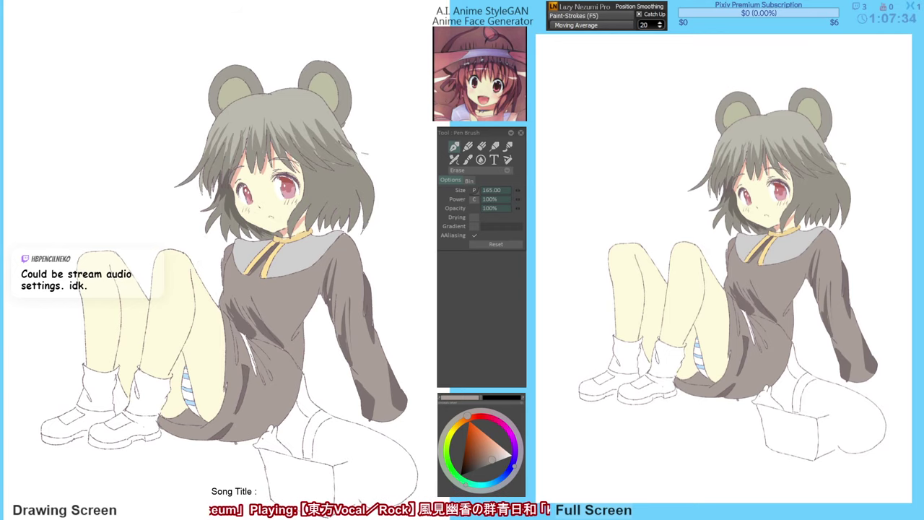
pyautogui.moveTo(343, 307); pyautogui.dragTo(346, 294)
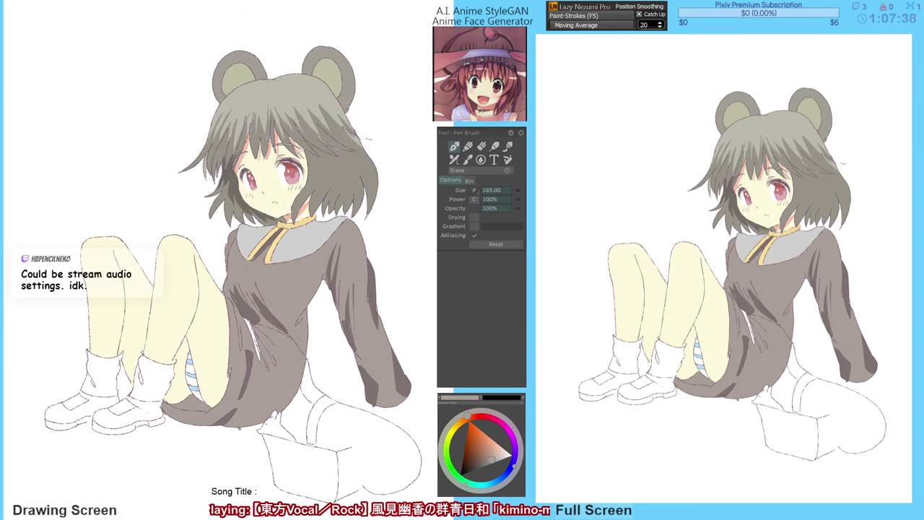
pyautogui.moveTo(317, 368); pyautogui.dragTo(305, 358)
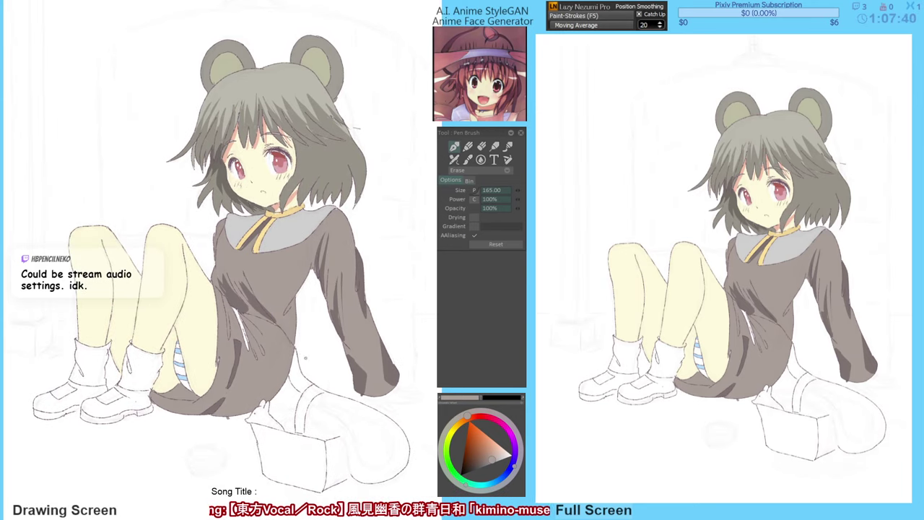
pyautogui.press('F6')
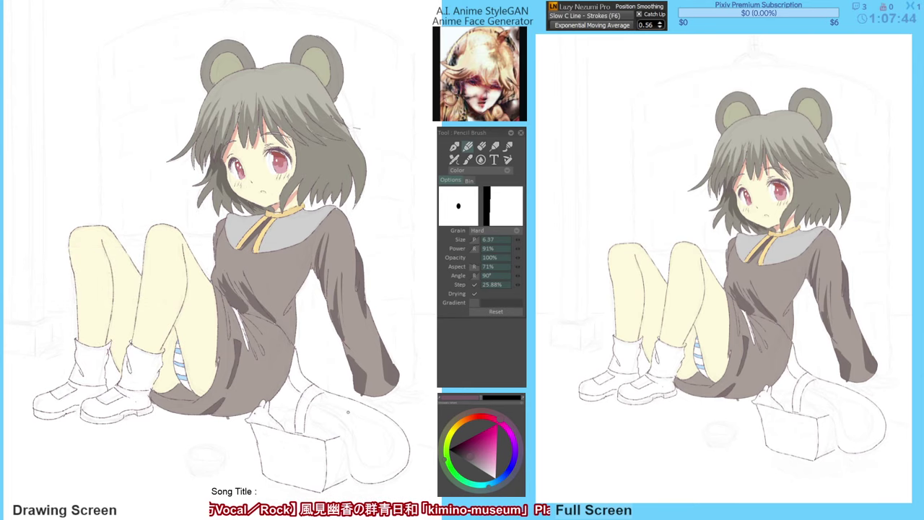
pyautogui.moveTo(325, 399)
pyautogui.mouseDown()
pyautogui.moveTo(315, 367)
pyautogui.moveTo(293, 370)
pyautogui.mouseUp()
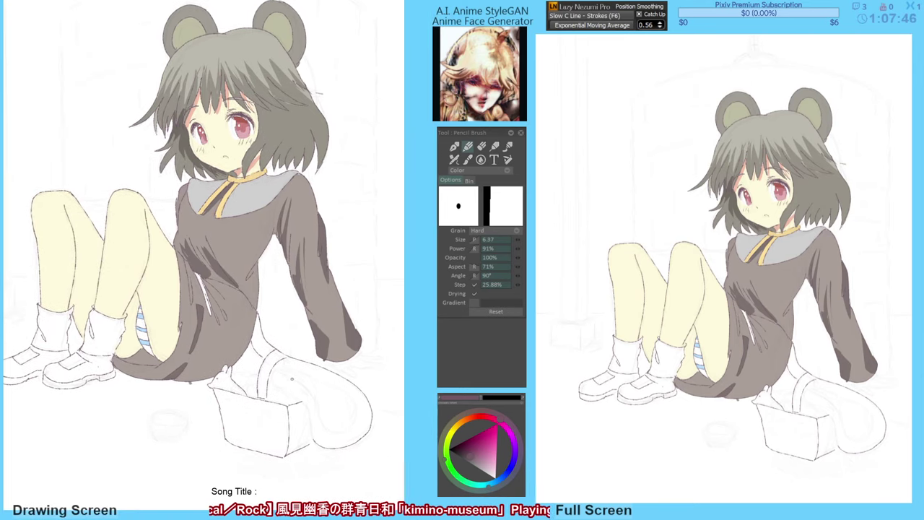
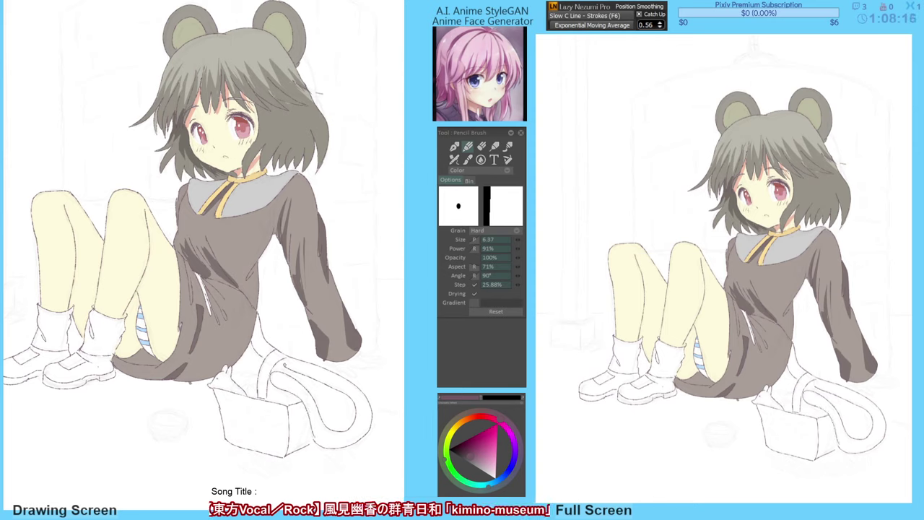
pyautogui.press('e')
pyautogui.press('e')
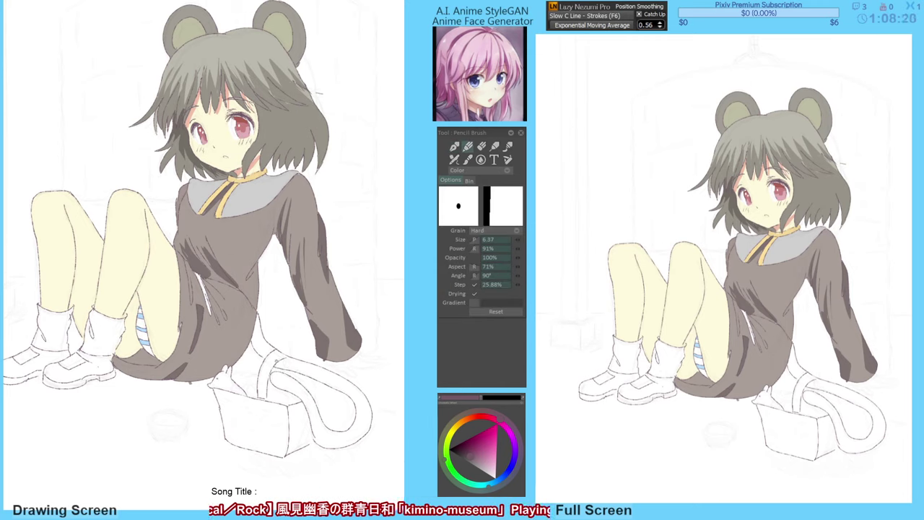
pyautogui.press('e')
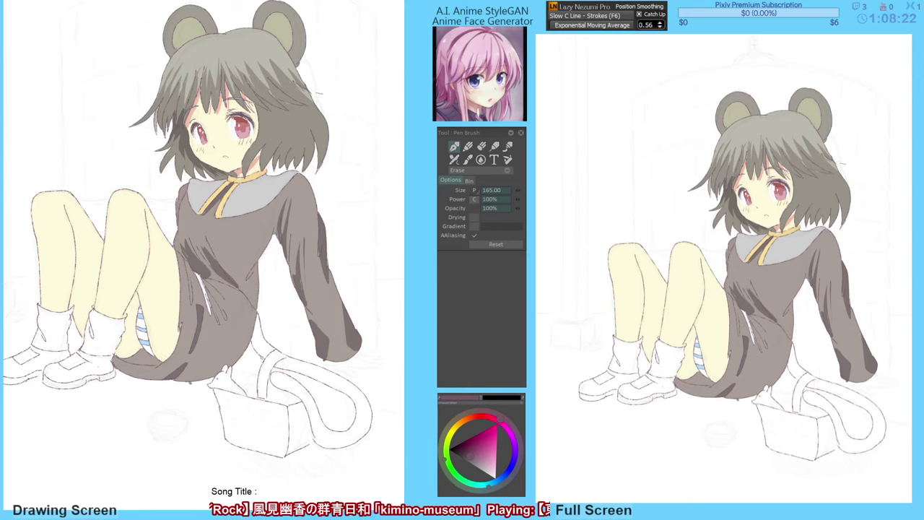
# Touch up the pencil line of the tail where it curves around beside the skirt.
pyautogui.press('e')
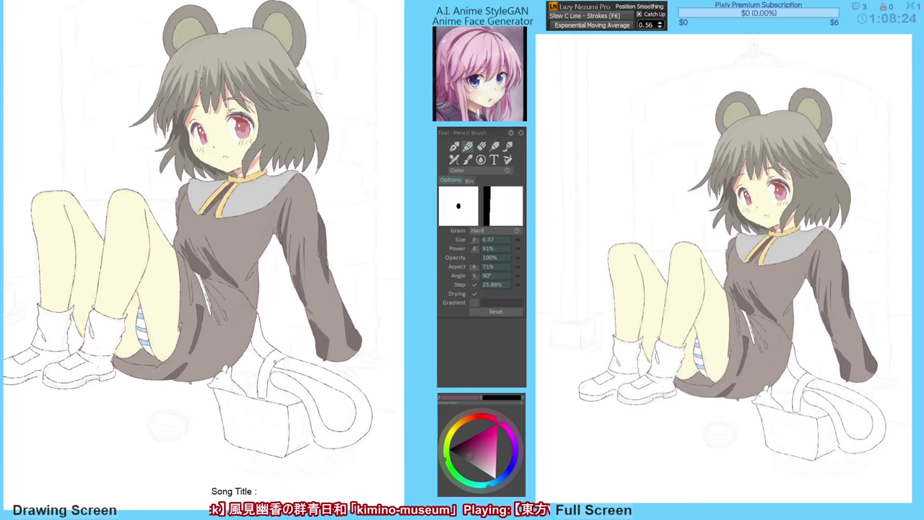
pyautogui.moveTo(270, 363); pyautogui.dragTo(274, 370)
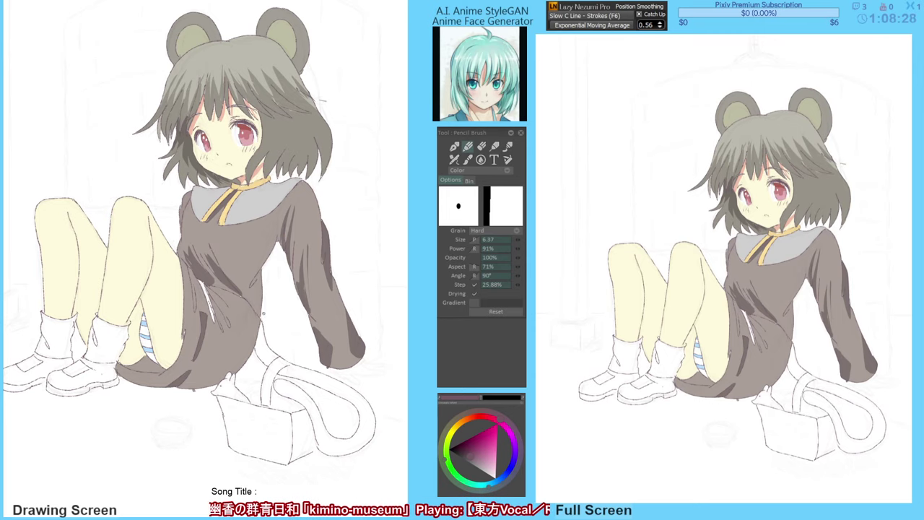
pyautogui.moveTo(262, 311); pyautogui.dragTo(268, 313)
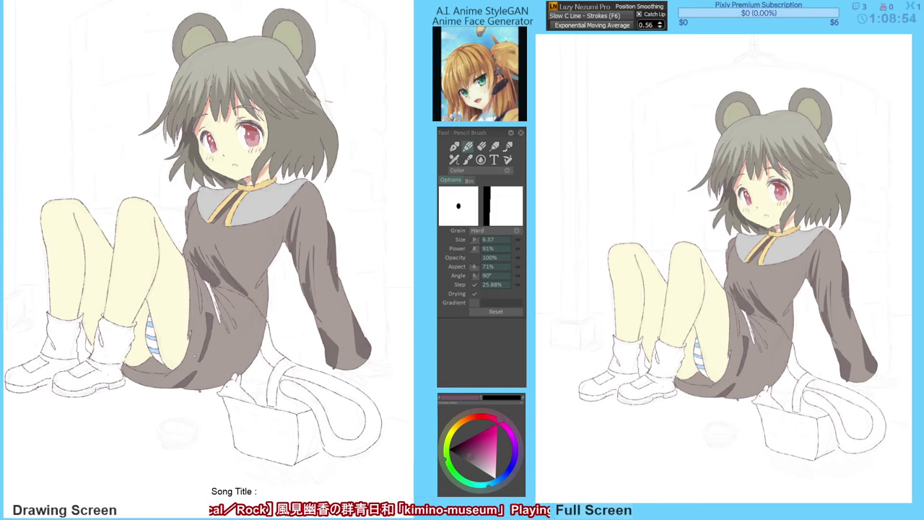
pyautogui.keyDown('alt'); pyautogui.click(203, 351); pyautogui.keyUp('alt')
pyautogui.press('g')
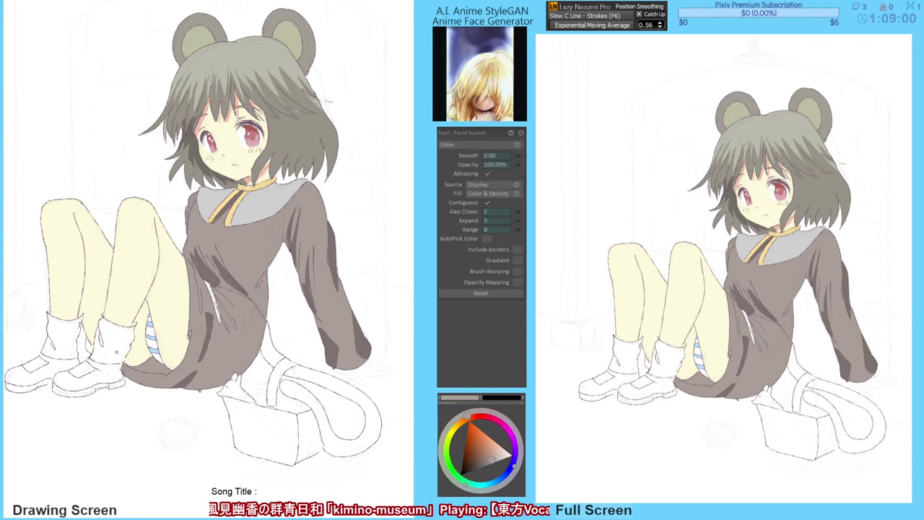
pyautogui.press('F5')
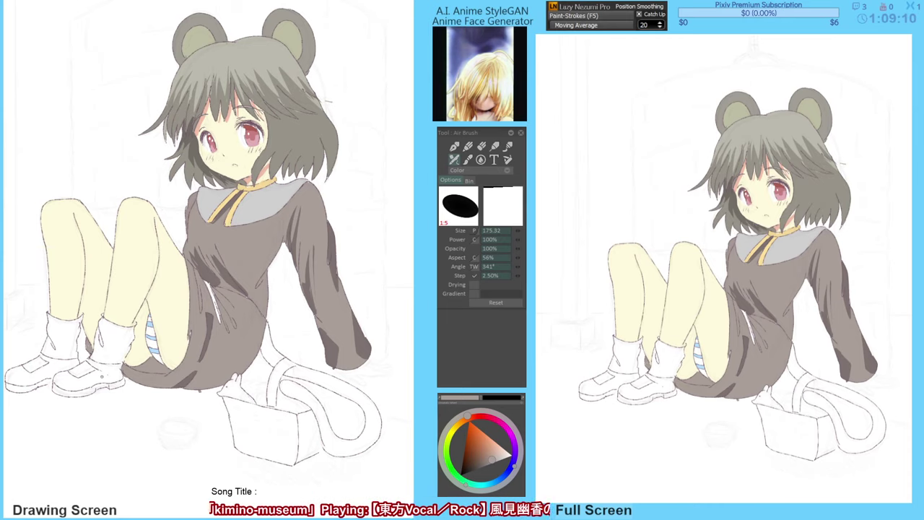
pyautogui.moveTo(290, 266); pyautogui.dragTo(289, 272)
pyautogui.keyDown('alt'); pyautogui.click(259, 213); pyautogui.keyUp('alt')
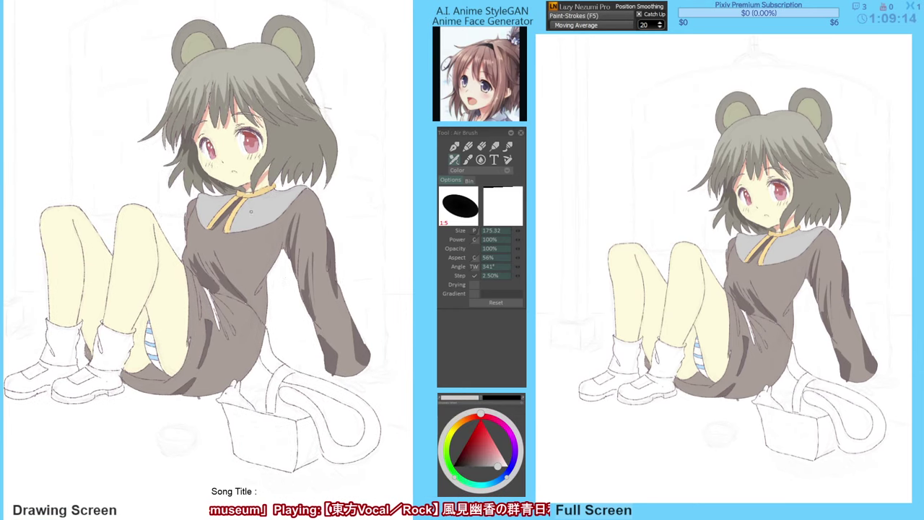
pyautogui.moveTo(272, 388); pyautogui.dragTo(271, 386)
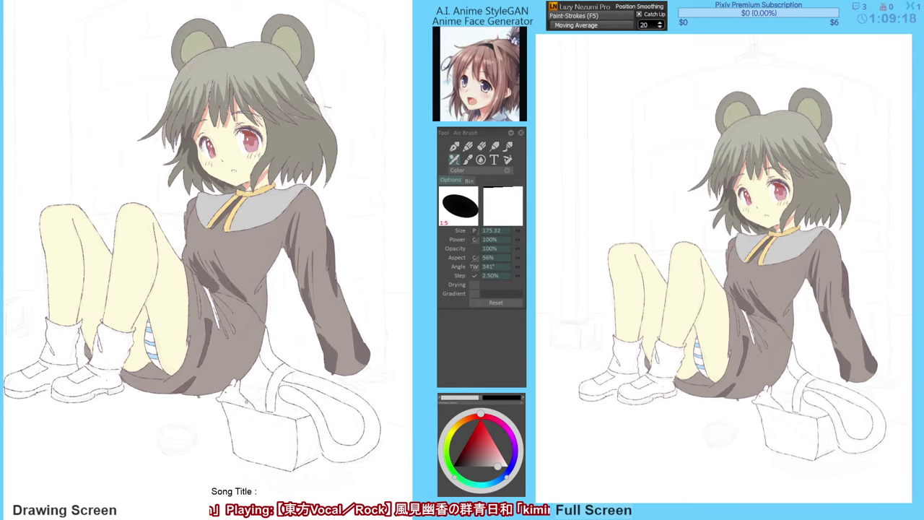
# Draw the small oval inner rim of the bowl on the floor with the Pencil Brush in the dark purple line colour.
pyautogui.press('F6')
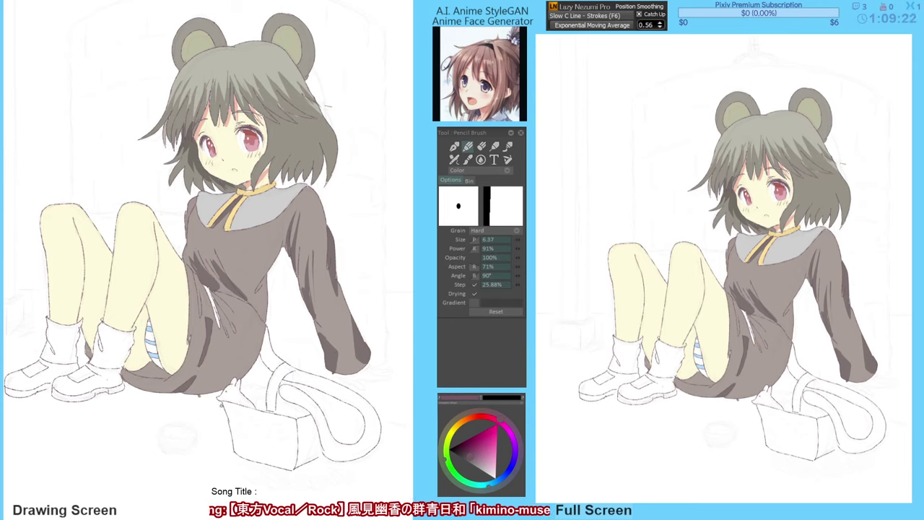
pyautogui.moveTo(163, 434)
pyautogui.mouseDown()
pyautogui.moveTo(199, 434)
pyautogui.moveTo(162, 429)
pyautogui.mouseUp()
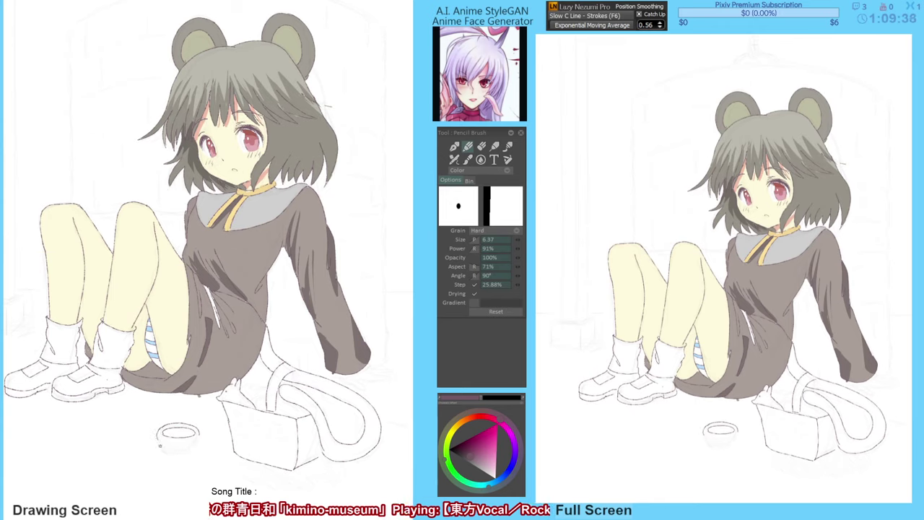
pyautogui.moveTo(164, 451)
pyautogui.mouseDown()
pyautogui.moveTo(194, 452)
pyautogui.moveTo(180, 454)
pyautogui.mouseUp()
pyautogui.hotkey('ctrl', 'z')
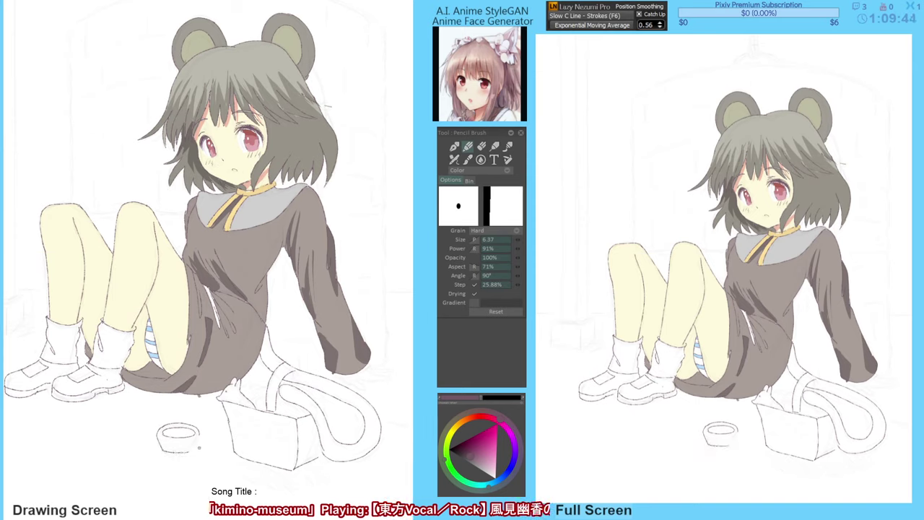
pyautogui.hotkey('ctrl', 'z')
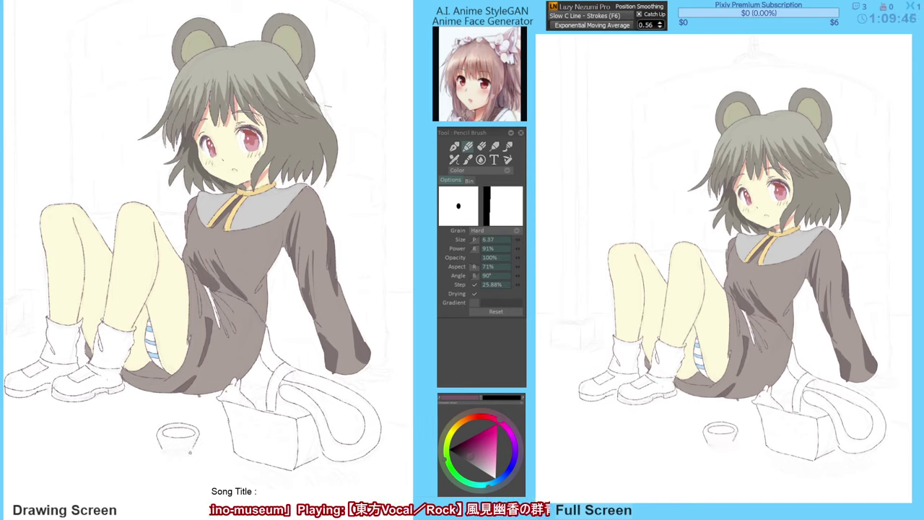
pyautogui.hotkey('ctrl', 'z')
pyautogui.hotkey('ctrl', 'z')
pyautogui.hotkey('ctrl', 'z')
pyautogui.hotkey('ctrl', 'z')
pyautogui.hotkey('ctrl', 'z')
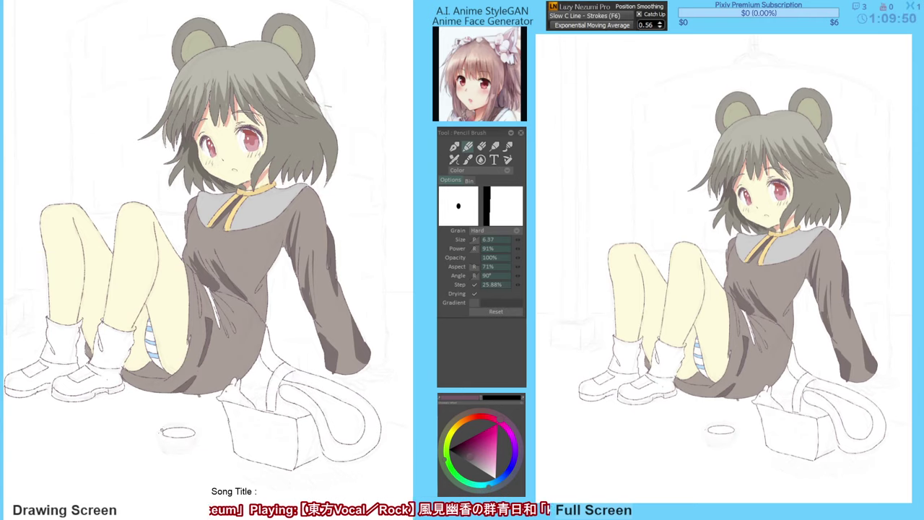
# Draw the bowl's outer rim, tapered sides and base around the inner oval.
pyautogui.moveTo(162, 431); pyautogui.dragTo(191, 426)
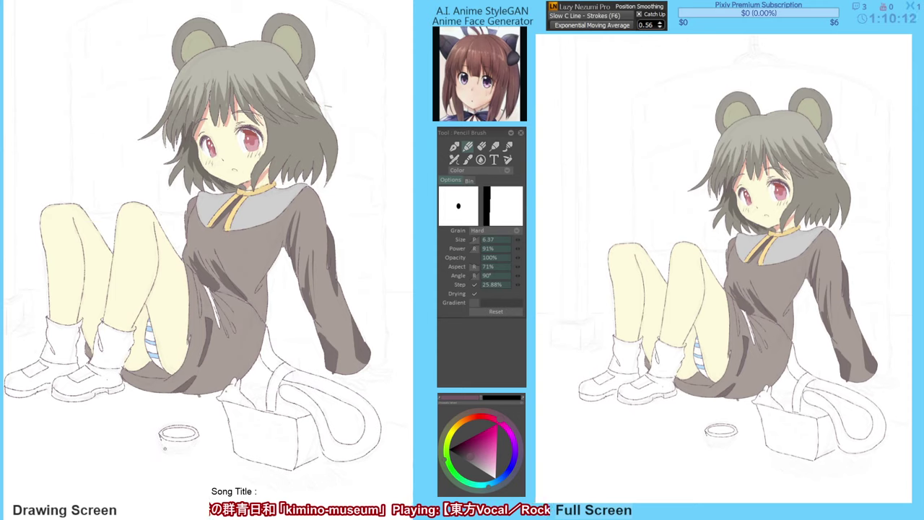
pyautogui.hotkey('ctrl', 'z')
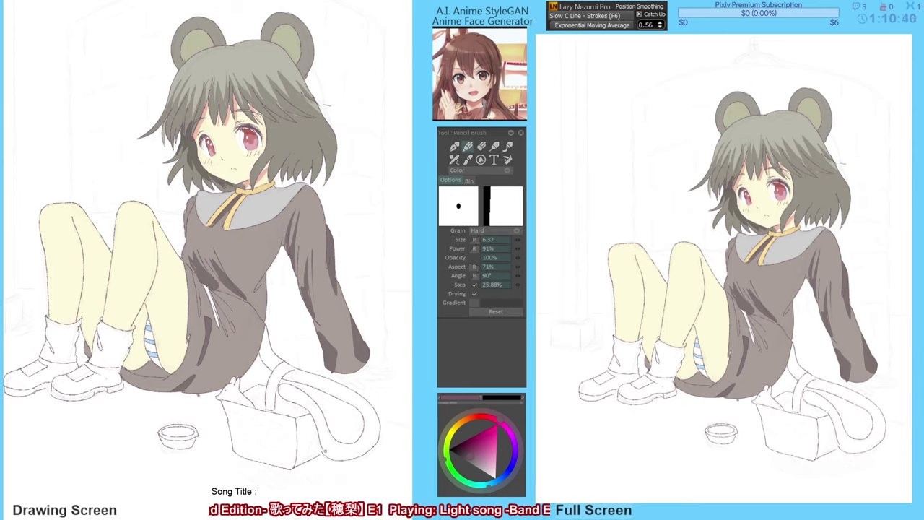
# Erase and redraw the lower curve of the tail loop beside the basket.
pyautogui.press('e')
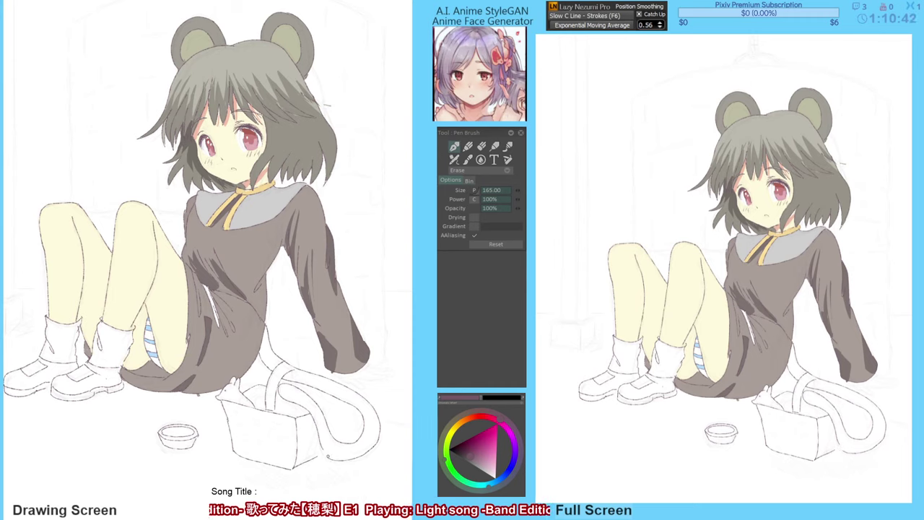
pyautogui.press('e')
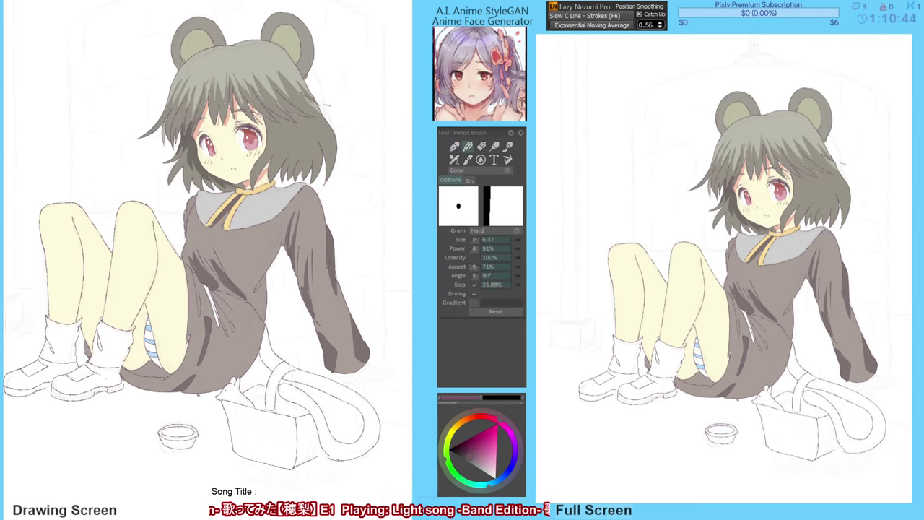
pyautogui.press('e')
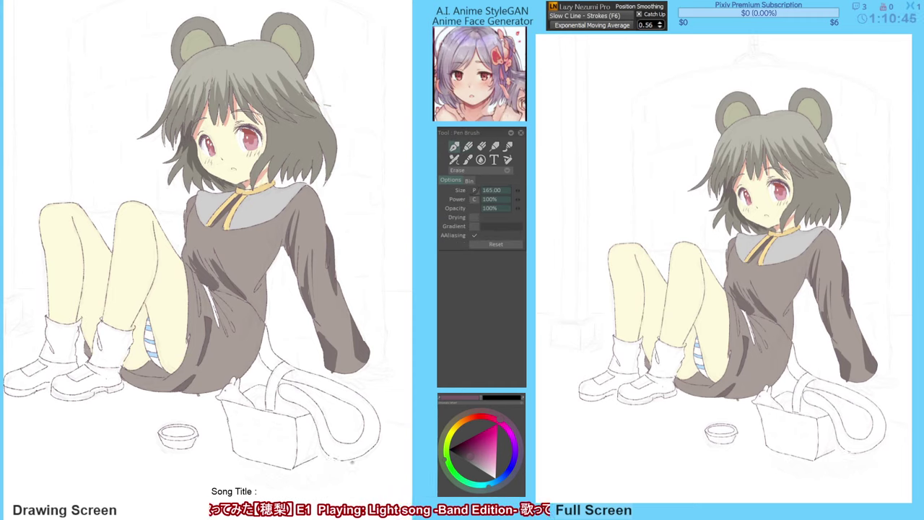
pyautogui.press('e')
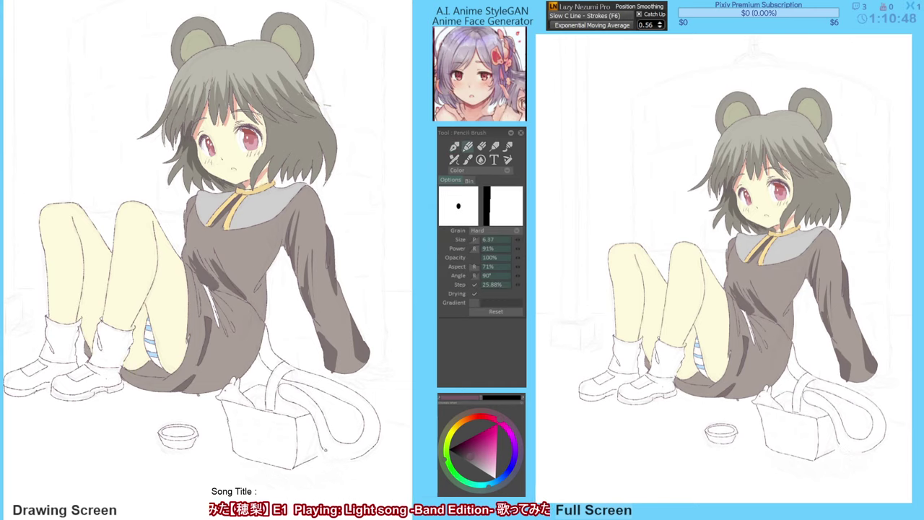
pyautogui.moveTo(332, 457); pyautogui.dragTo(346, 460)
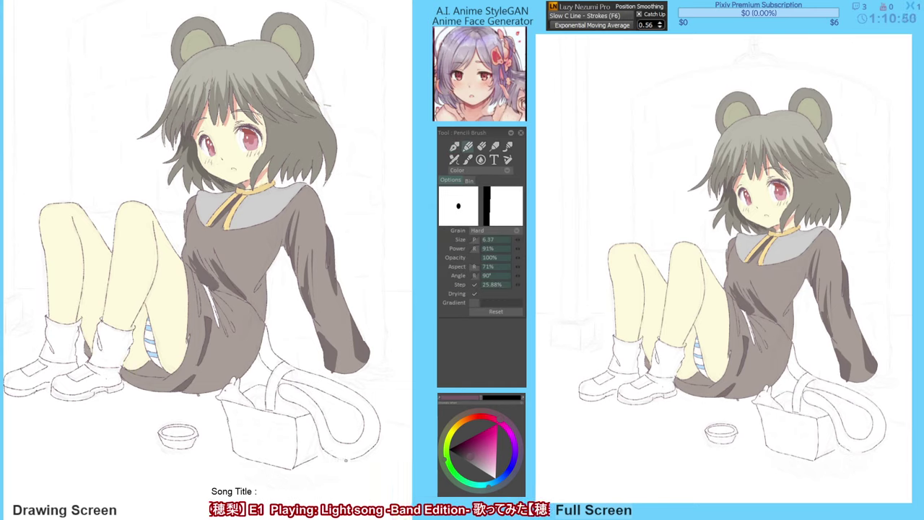
pyautogui.hotkey('ctrl', 'z')
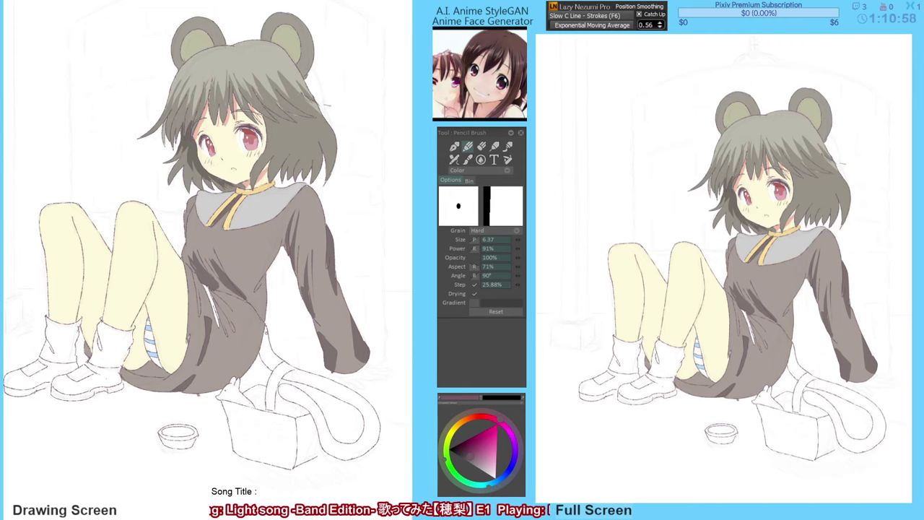
# Switch to the Air Brush with the Slow B Line stroke smoothing preset and hide the rough background sketch.
pyautogui.moveTo(256, 347); pyautogui.dragTo(257, 349)
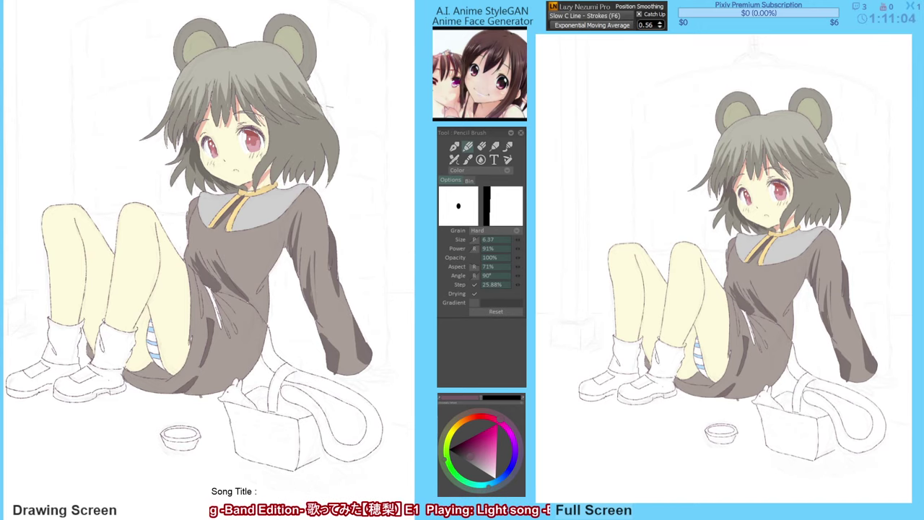
pyautogui.moveTo(288, 313); pyautogui.dragTo(292, 312)
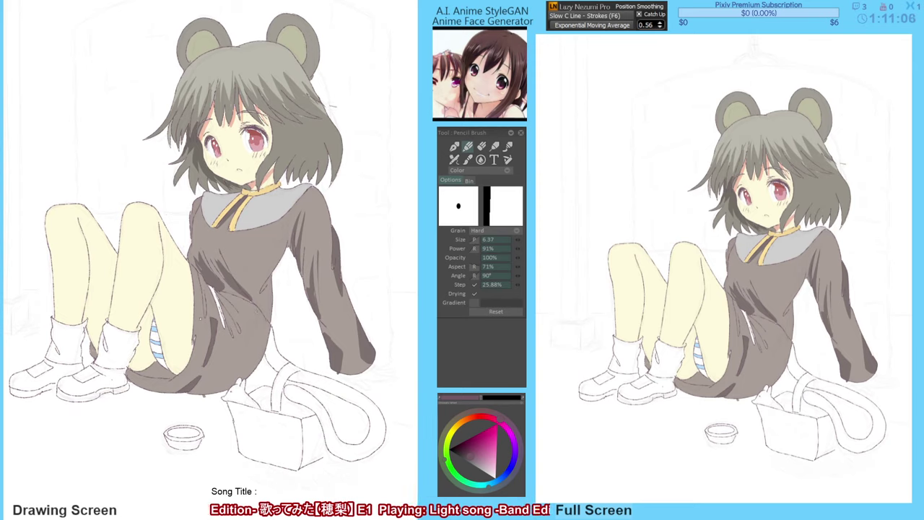
pyautogui.press('a')
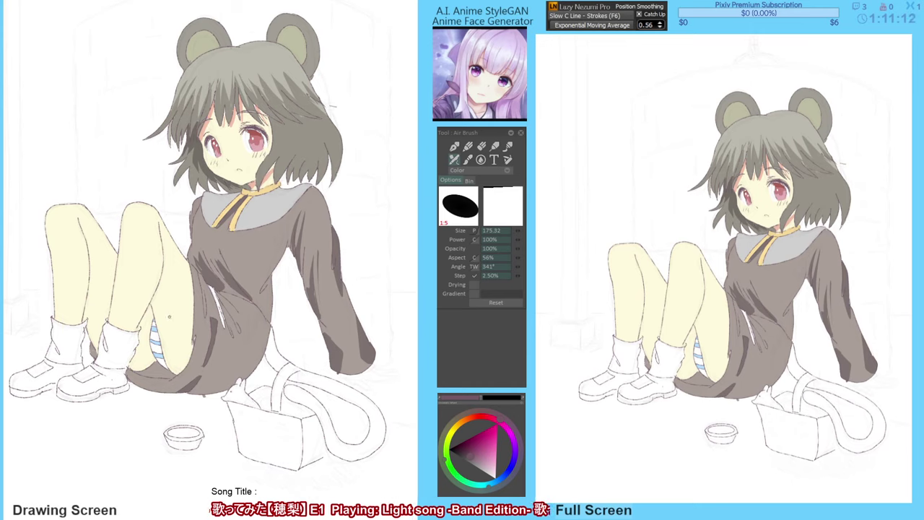
pyautogui.press('F7')
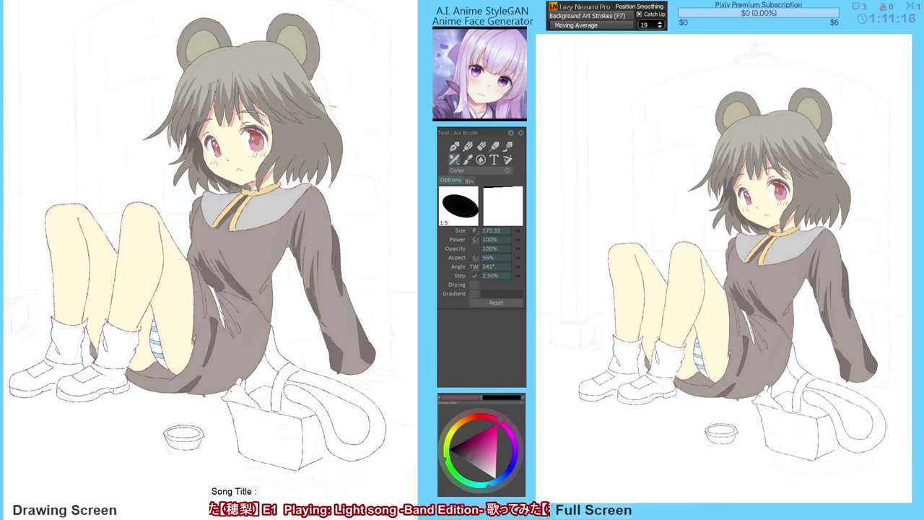
pyautogui.press('F8')
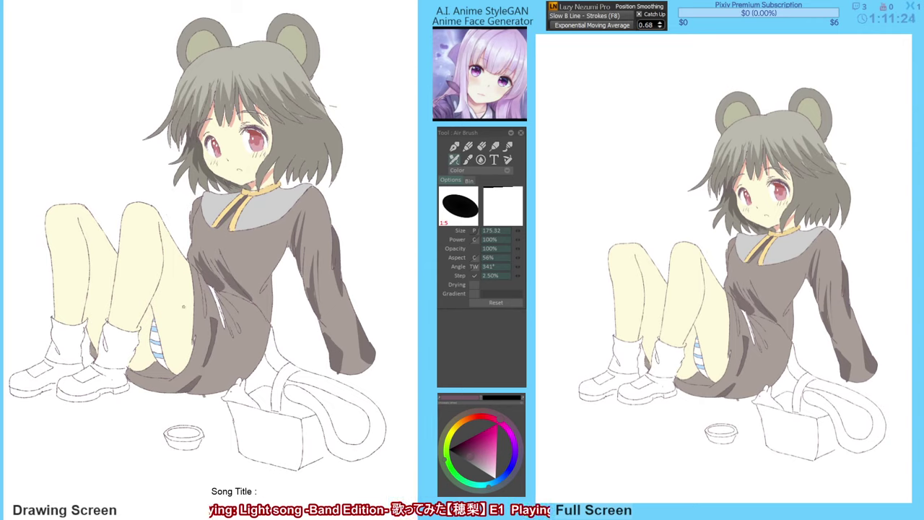
# Pick the salmon-pink skin shadow colour and draw the shadow edge line along the underside of the nearer leg.
pyautogui.press('i')
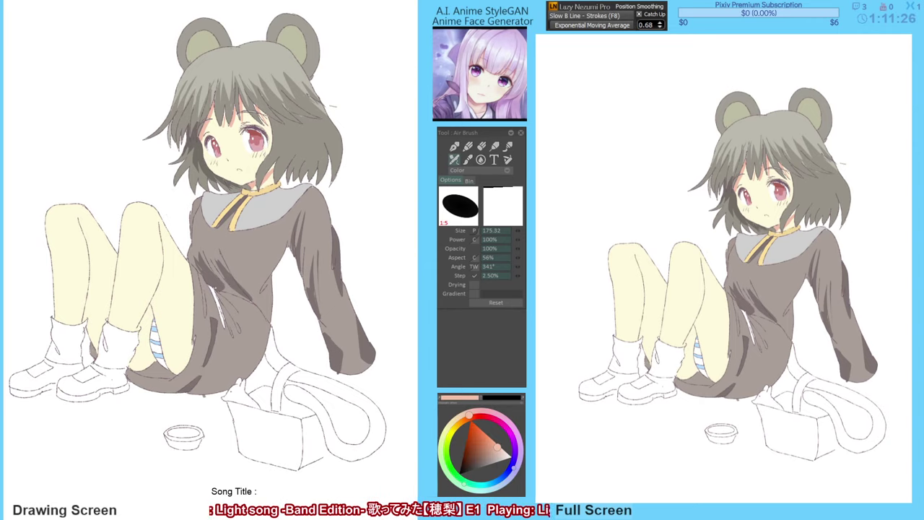
pyautogui.moveTo(161, 291); pyautogui.dragTo(168, 318)
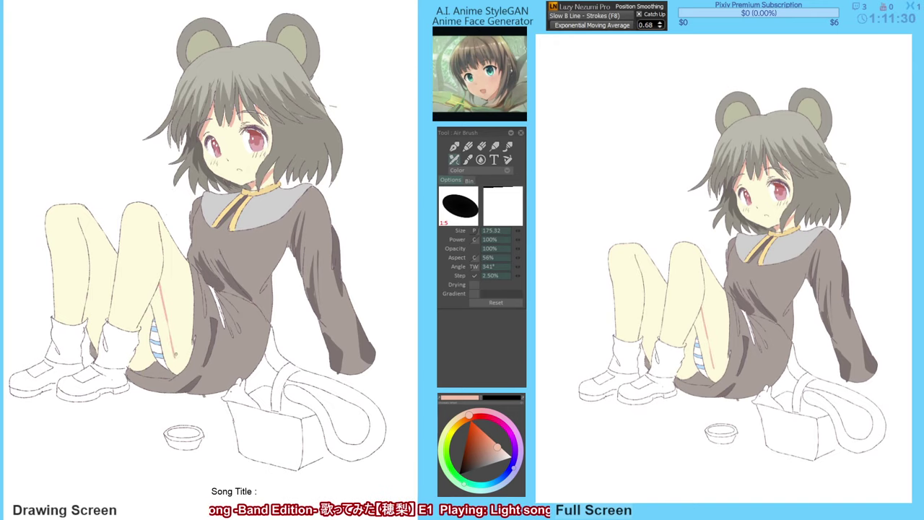
pyautogui.hotkey('ctrl', 'z')
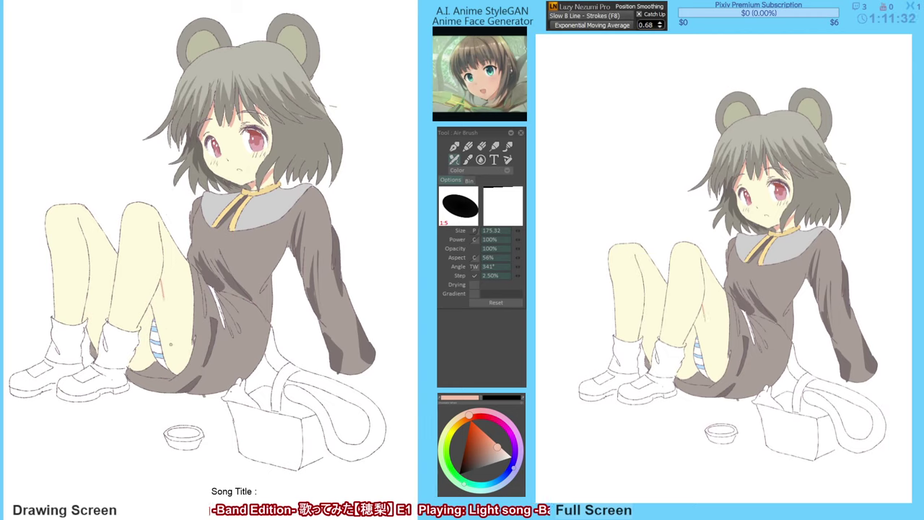
pyautogui.moveTo(163, 298); pyautogui.dragTo(180, 361)
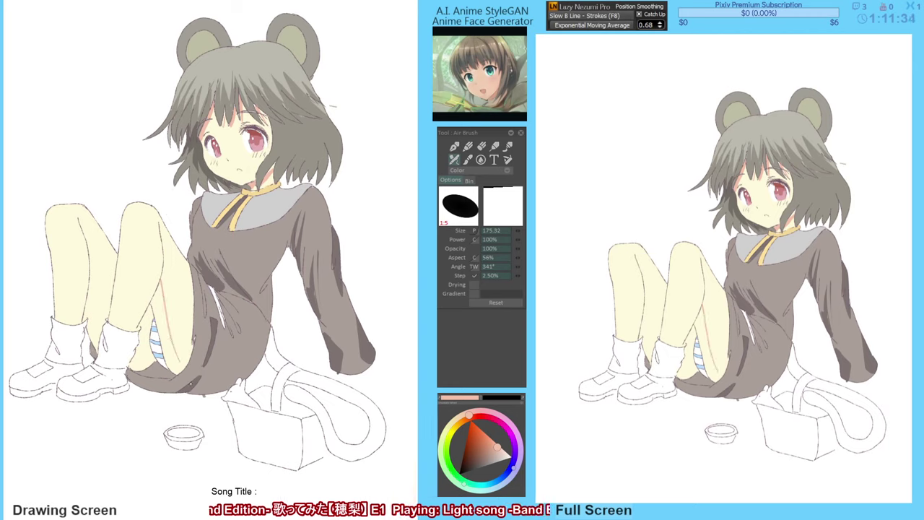
# Close the gap in the nearer leg's shadow edge and fill the shaded skin areas on both sides with salmon pink.
pyautogui.press('g')
pyautogui.click(173, 363)
pyautogui.hotkey('ctrl', 'z')
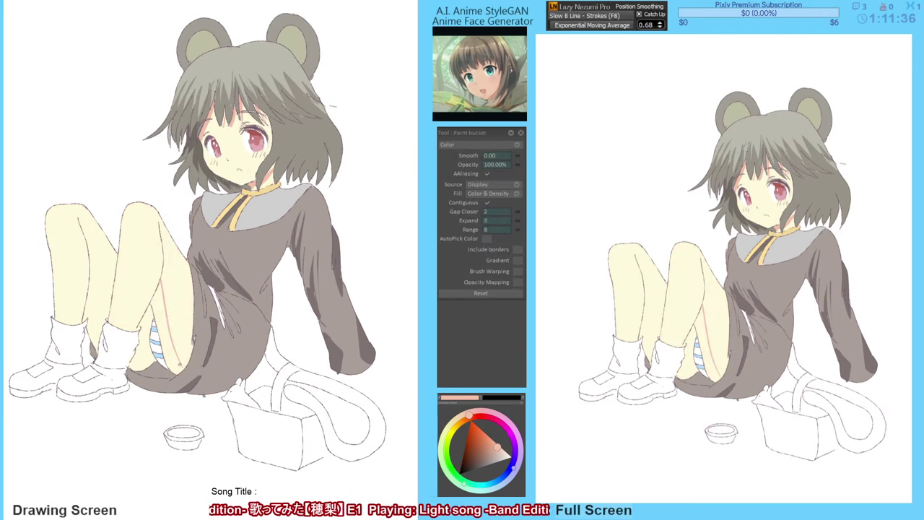
pyautogui.press('b')
pyautogui.press('g')
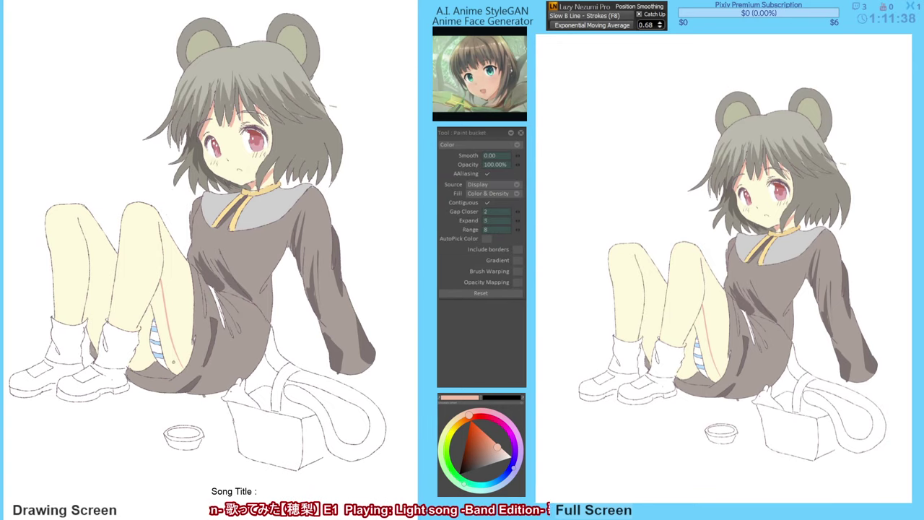
pyautogui.click(165, 335)
pyautogui.click(148, 329)
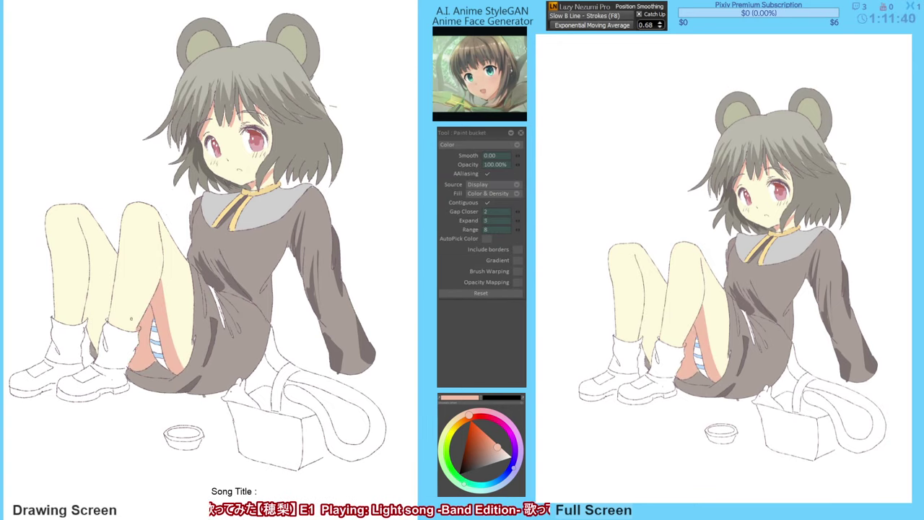
# Draw a shadow edge on the farther leg behind the knee and fill the calf's shaded area with salmon pink.
pyautogui.press('b')
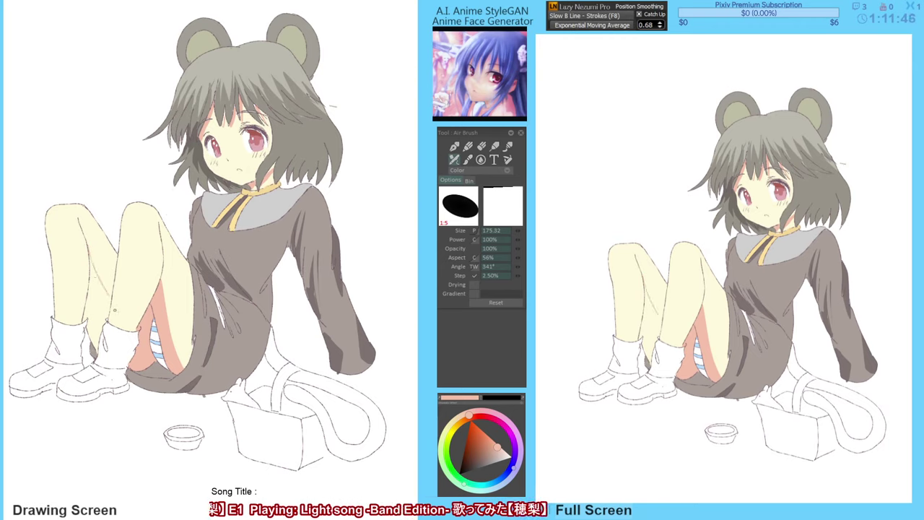
pyautogui.press('g')
pyautogui.click(108, 337)
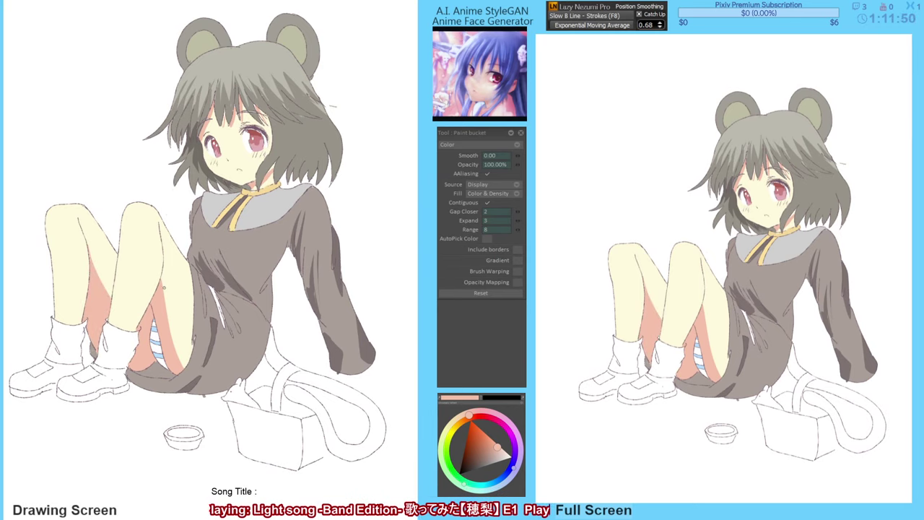
pyautogui.press('b')
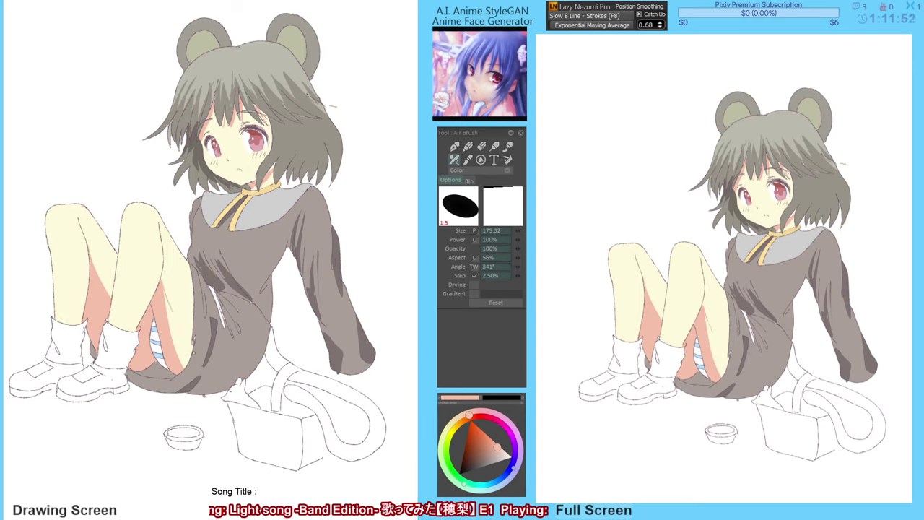
# Switch the stroke smoothing preset to Paint-Strokes and cover the white gap at the waist with the dress's sampled grey-brown base colour.
pyautogui.press('g')
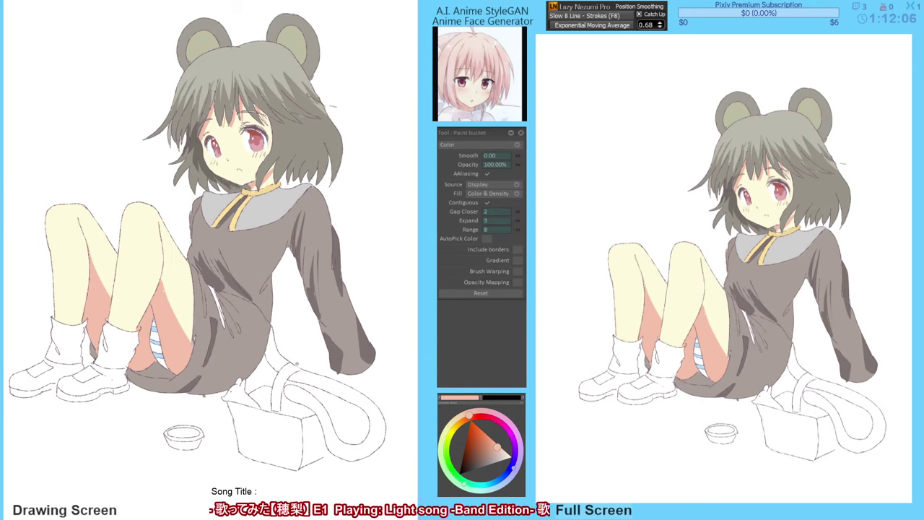
pyautogui.moveTo(275, 201); pyautogui.dragTo(278, 211)
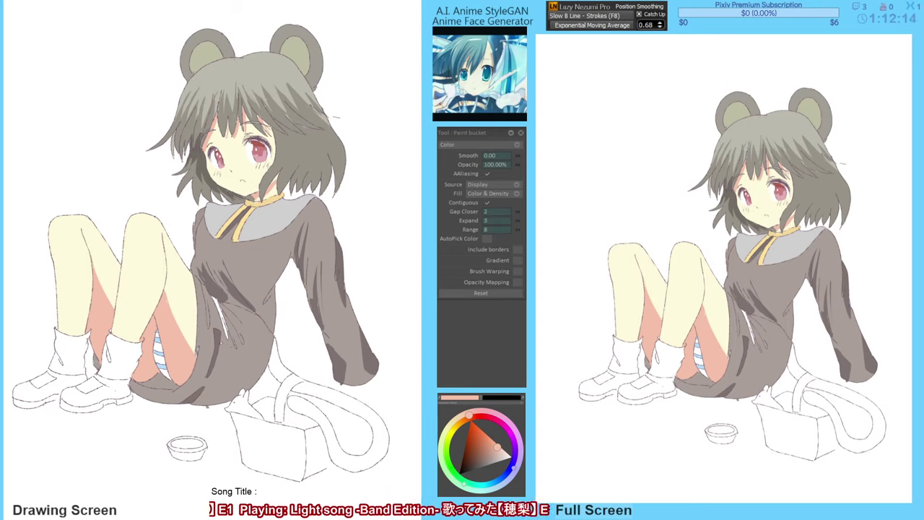
pyautogui.press('a')
pyautogui.press('F5')
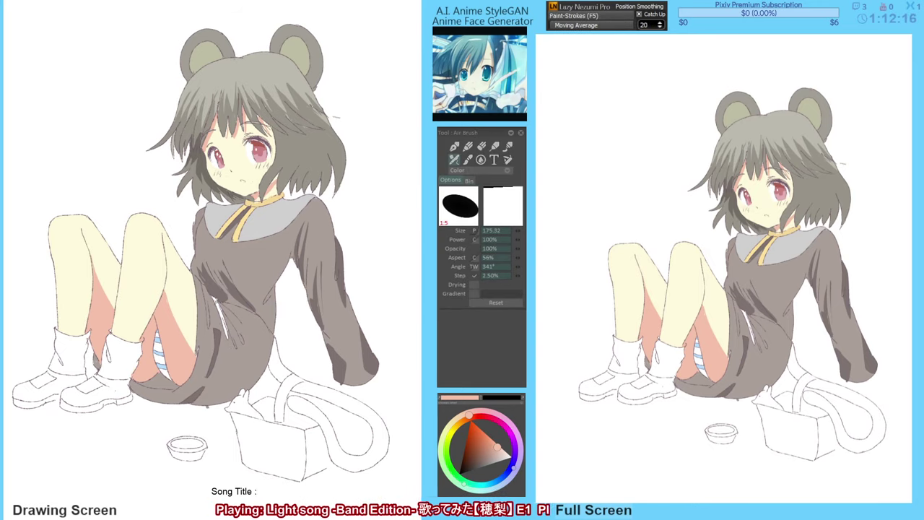
pyautogui.rightClick(215, 306)
pyautogui.moveTo(216, 306); pyautogui.dragTo(226, 331)
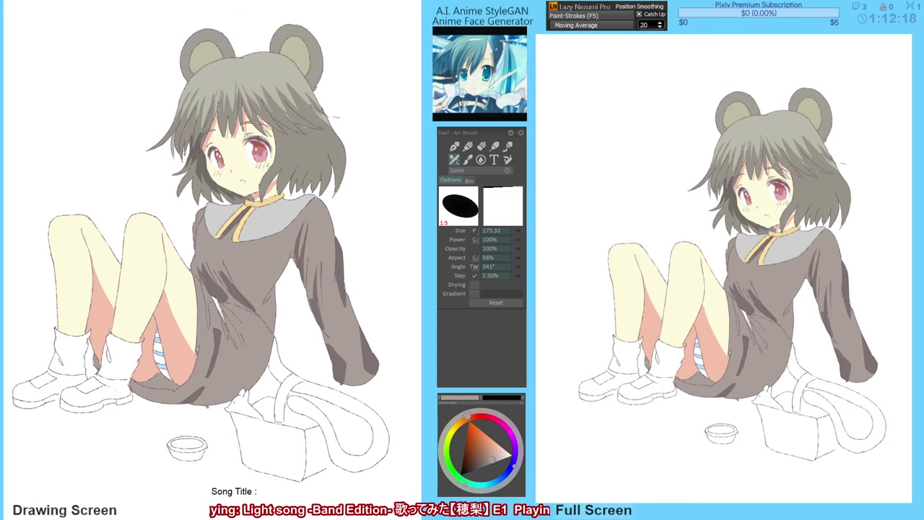
pyautogui.moveTo(213, 298); pyautogui.dragTo(225, 322)
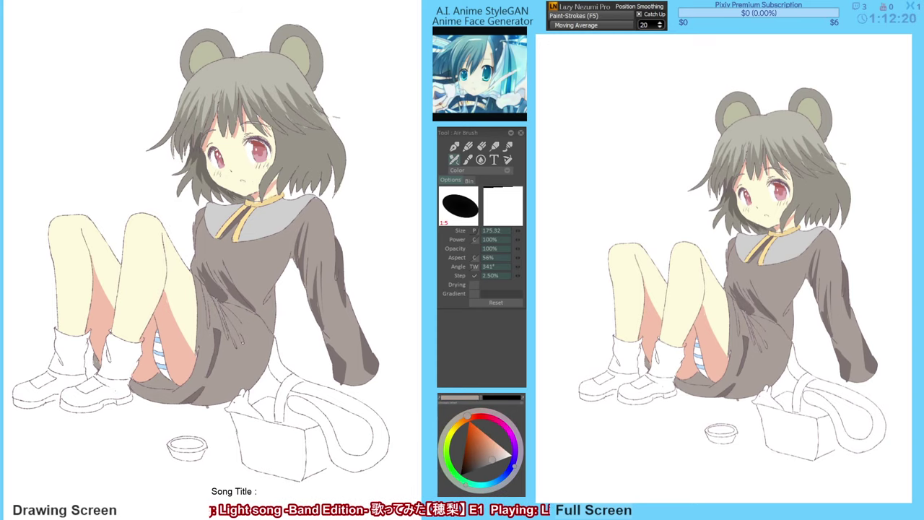
# Refine the fold shadows at the dress's waist with strokes in the sampled dark grey-brown shadow and lighter base colours.
pyautogui.rightClick(216, 304)
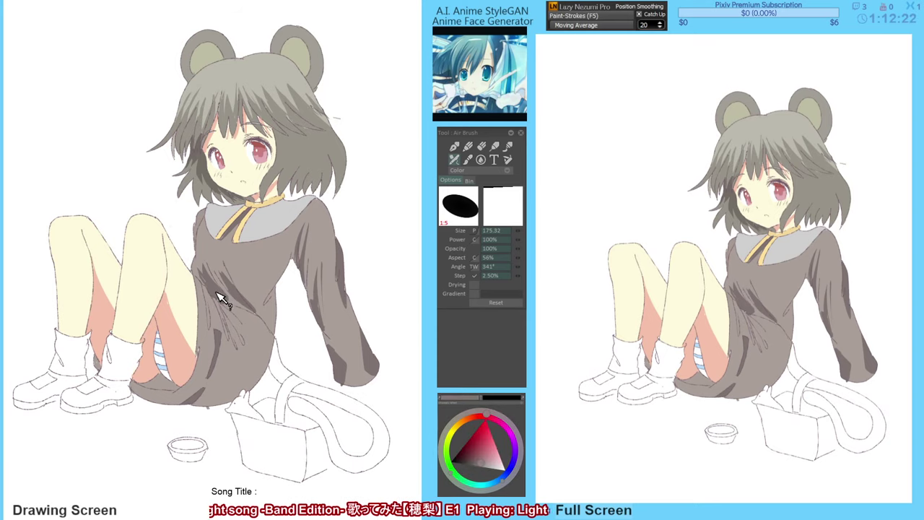
pyautogui.rightClick(221, 298)
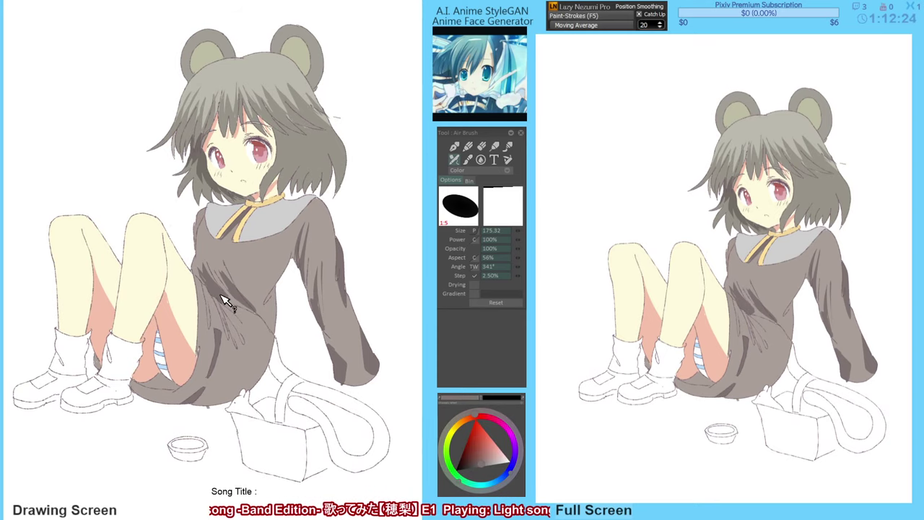
pyautogui.moveTo(229, 296); pyautogui.dragTo(240, 305)
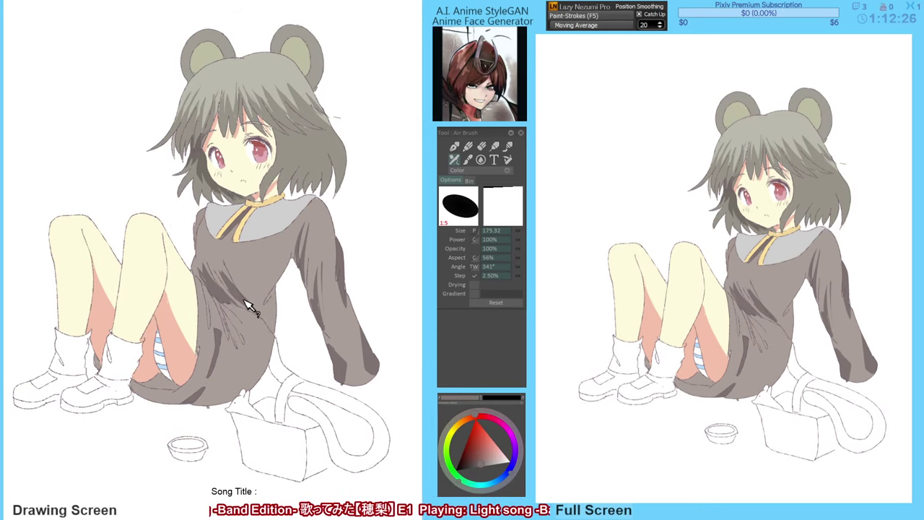
pyautogui.keyDown('alt'); pyautogui.click(244, 302); pyautogui.keyUp('alt')
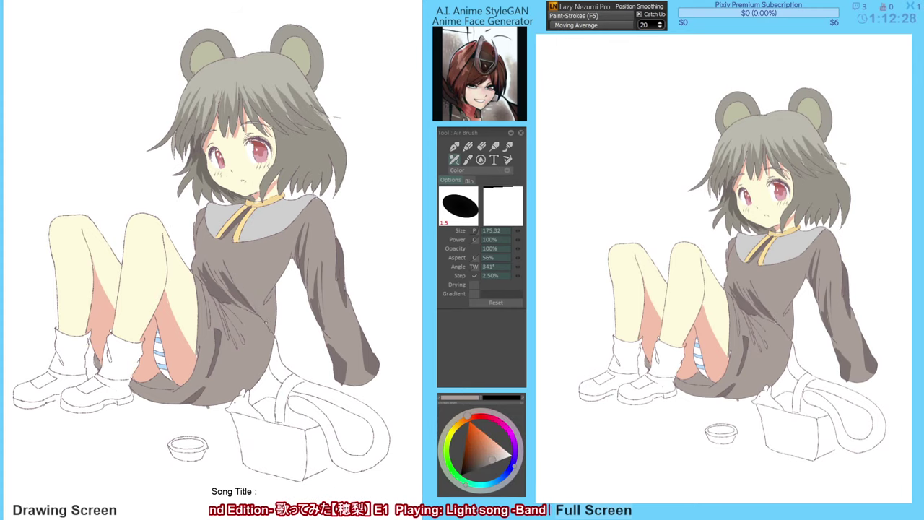
pyautogui.moveTo(255, 315)
pyautogui.mouseDown()
pyautogui.moveTo(265, 311)
pyautogui.moveTo(268, 331)
pyautogui.mouseUp()
# Sample the dark grey-brown shadow colour and fill the shaded strip along the back of the dress's waist.
pyautogui.keyDown('alt'); pyautogui.click(237, 295); pyautogui.keyUp('alt')
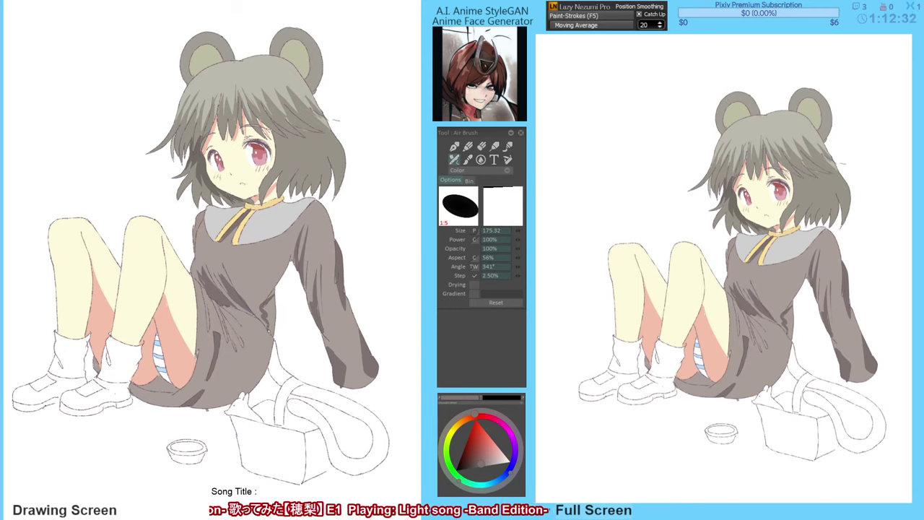
pyautogui.press('f')
pyautogui.click(272, 312)
pyautogui.press('b')
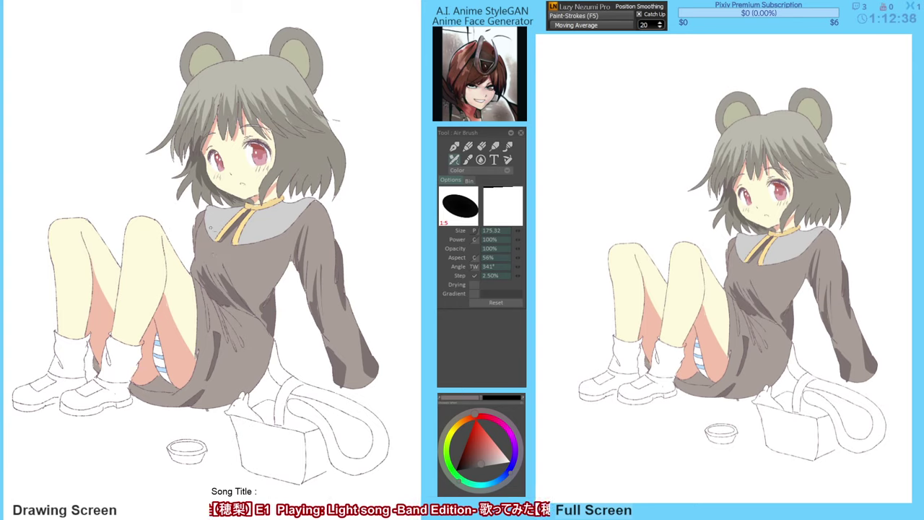
# Try a shadow stroke down the dress's farther shoulder, undo it and check the drawing in a mirrored view.
pyautogui.moveTo(200, 216); pyautogui.dragTo(195, 245)
pyautogui.hotkey('ctrl', 'z')
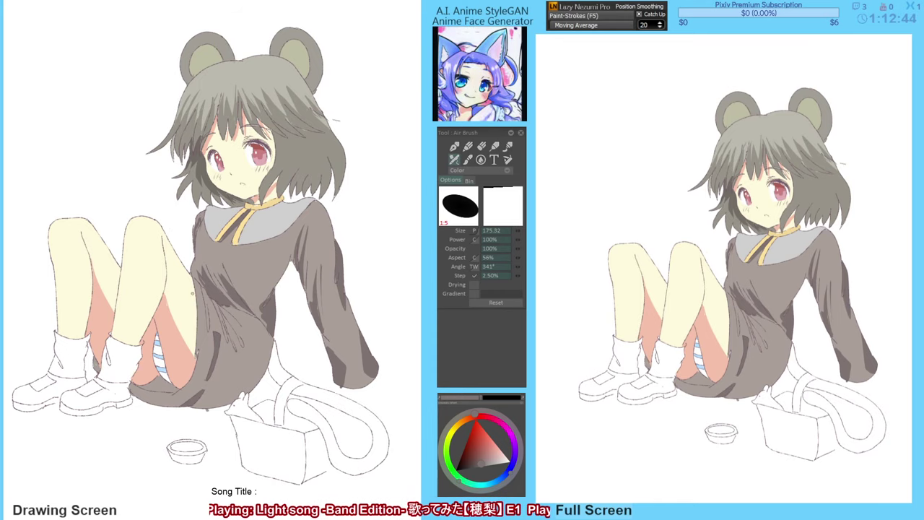
pyautogui.press('h')
pyautogui.press('h')
pyautogui.press('h')
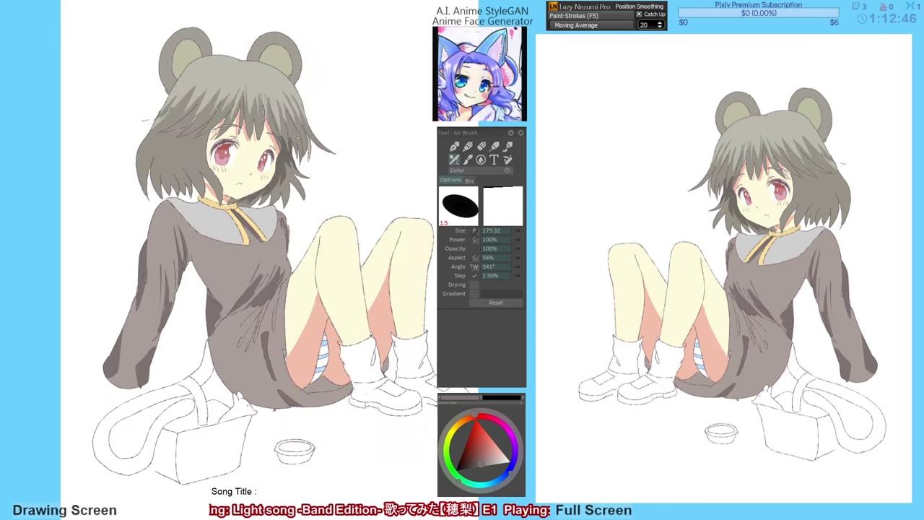
pyautogui.press('h')
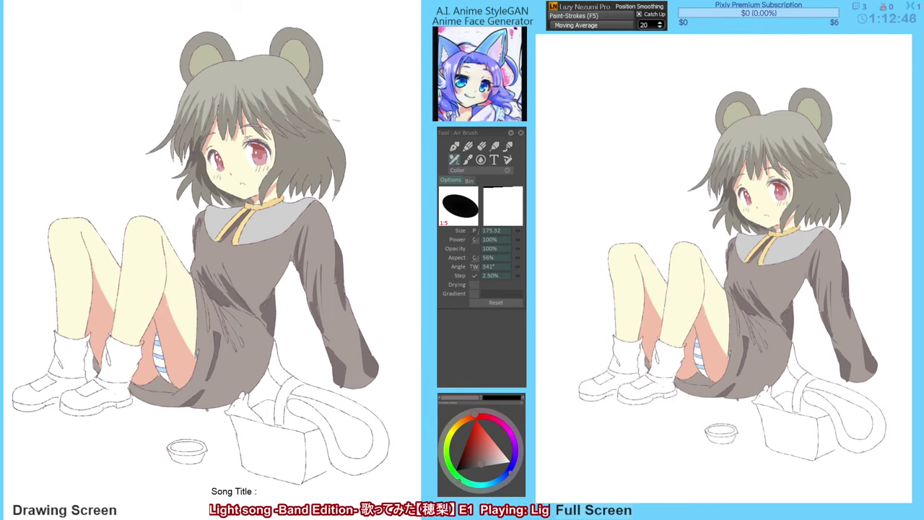
# Sample the dark hair shadow colour, brush a shadow strand across the side hair and try filling the hair below, undoing the fill.
pyautogui.keyDown('alt'); pyautogui.click(202, 180); pyautogui.keyUp('alt')
pyautogui.moveTo(277, 138); pyautogui.dragTo(298, 145)
pyautogui.hotkey('ctrl', 'z')
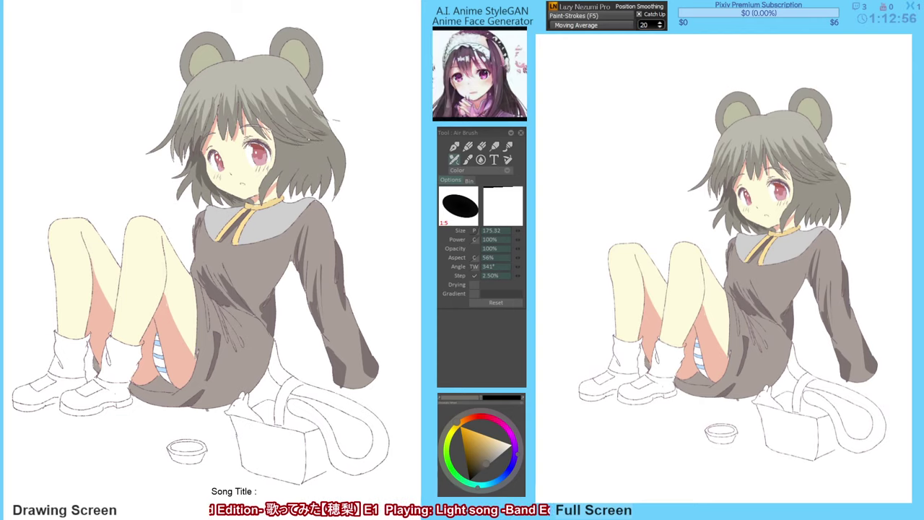
pyautogui.press('f')
pyautogui.click(287, 137)
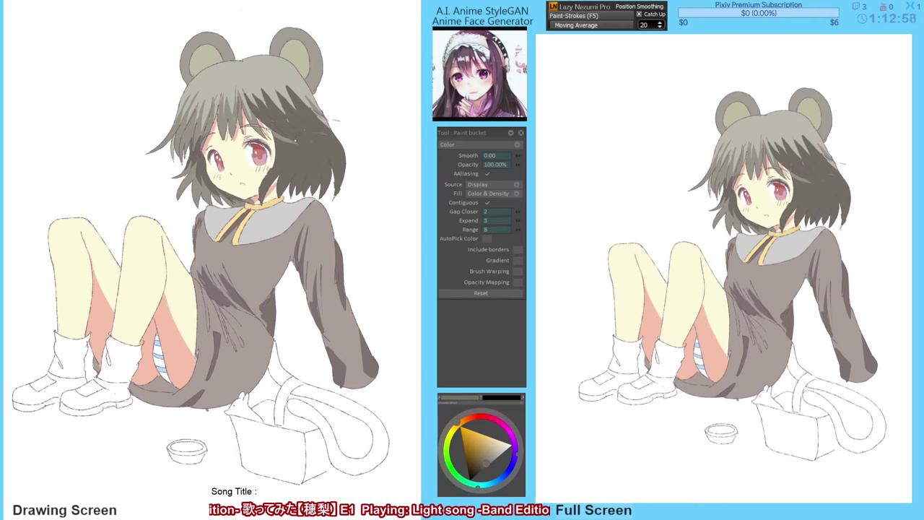
pyautogui.hotkey('ctrl', 'z')
# Try an erasing bucket fill on the side hair around the shadow strand and undo it.
pyautogui.press('v')
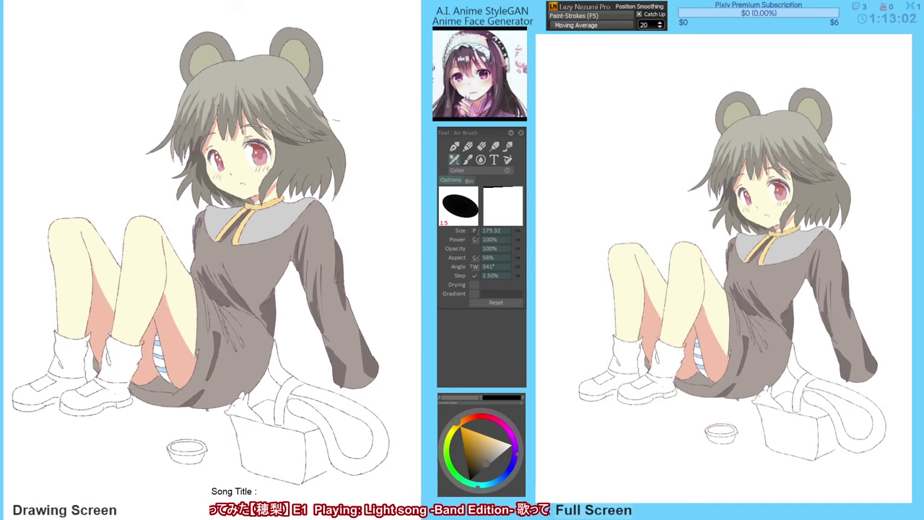
pyautogui.press('g')
pyautogui.click(287, 135)
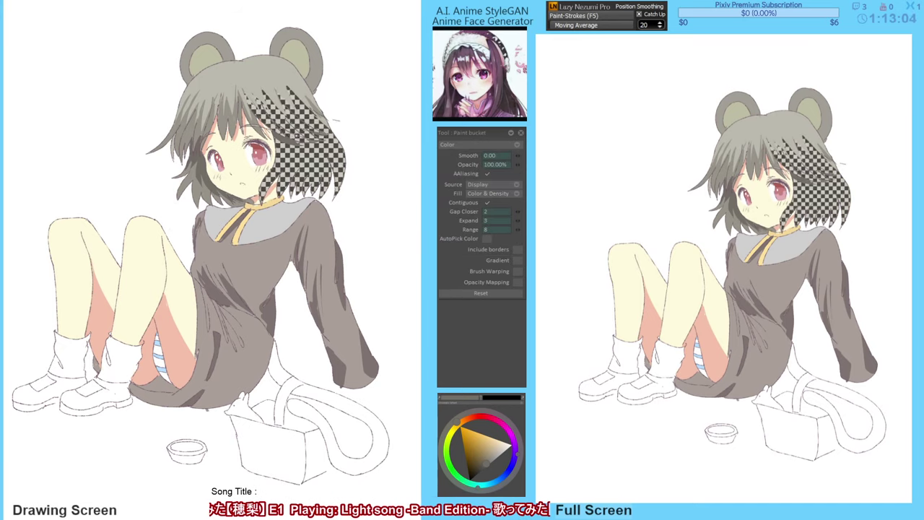
pyautogui.hotkey('ctrl', 'z')
pyautogui.press('b')
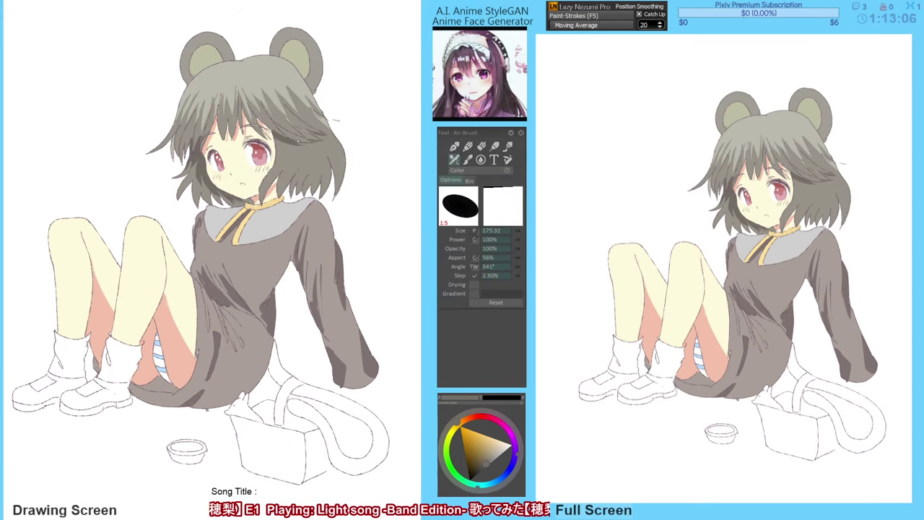
pyautogui.press('g')
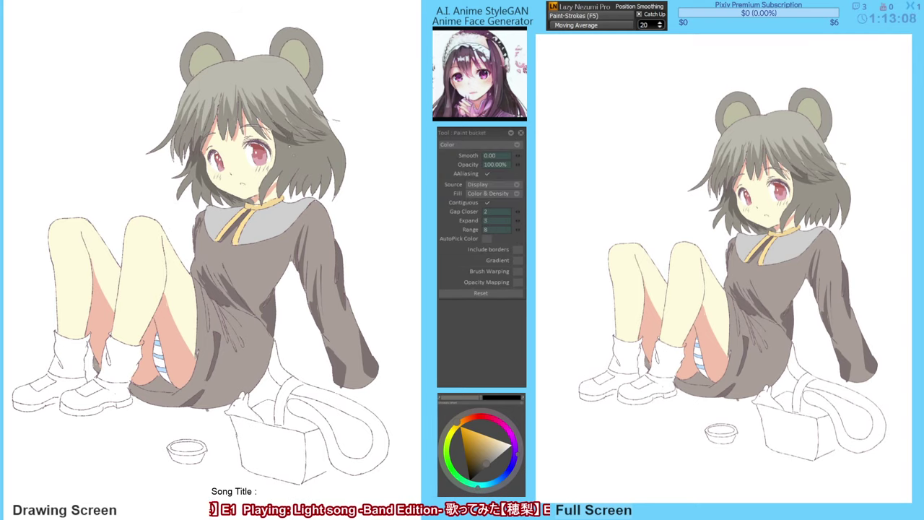
pyautogui.moveTo(327, 195); pyautogui.dragTo(324, 204)
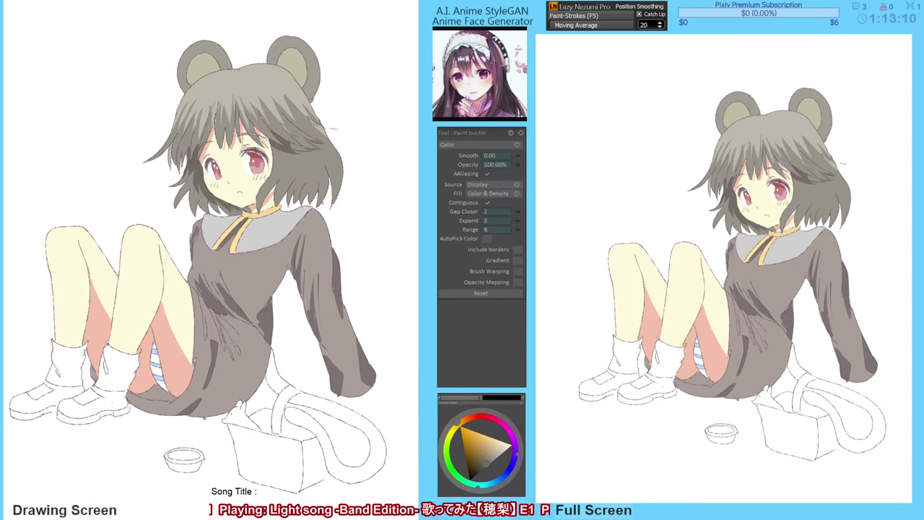
# Touch up the side hair's shadow strands with the sampled shadow colour and try another bucket fill there, undoing the fill.
pyautogui.press('b')
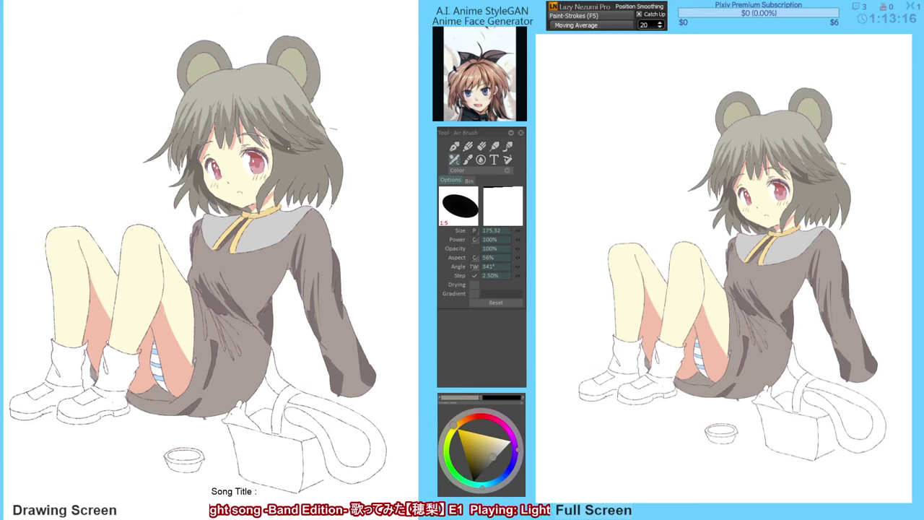
pyautogui.keyDown('alt'); pyautogui.click(295, 151); pyautogui.keyUp('alt')
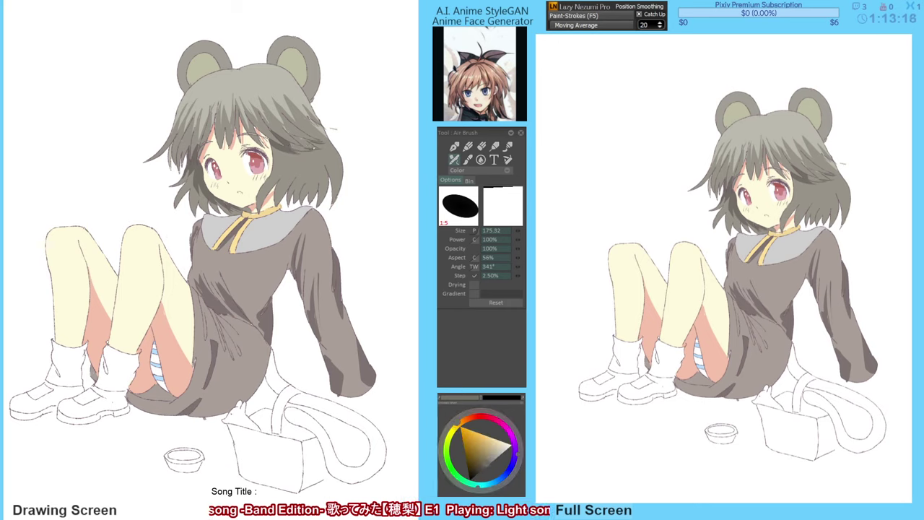
pyautogui.press('f')
pyautogui.click(303, 146)
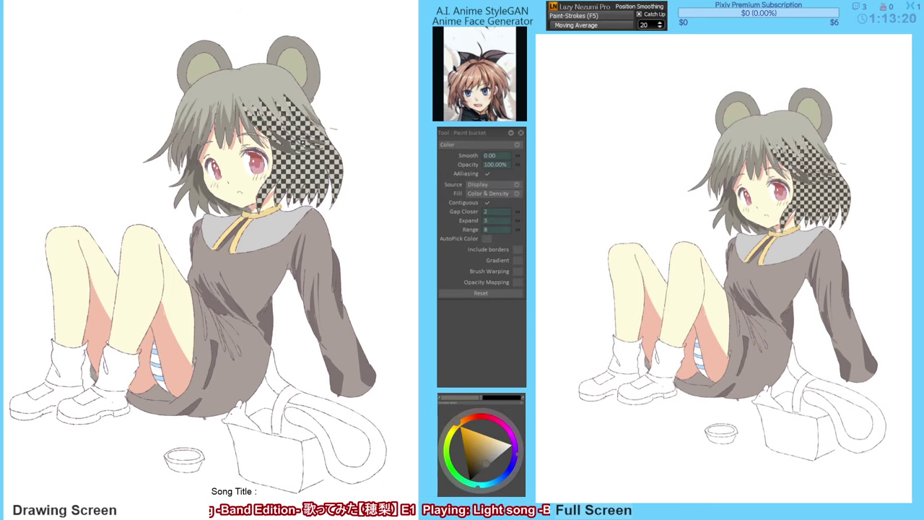
pyautogui.hotkey('ctrl', 'z')
pyautogui.press('b')
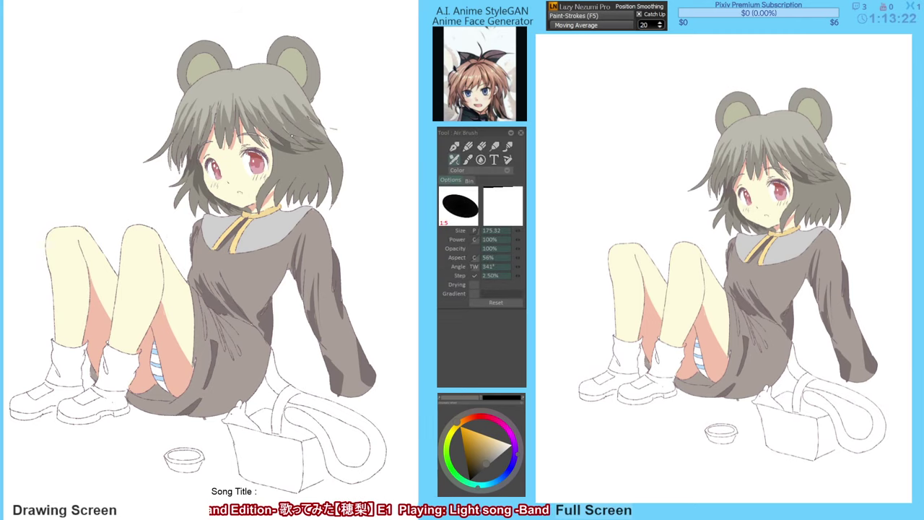
pyautogui.press('g')
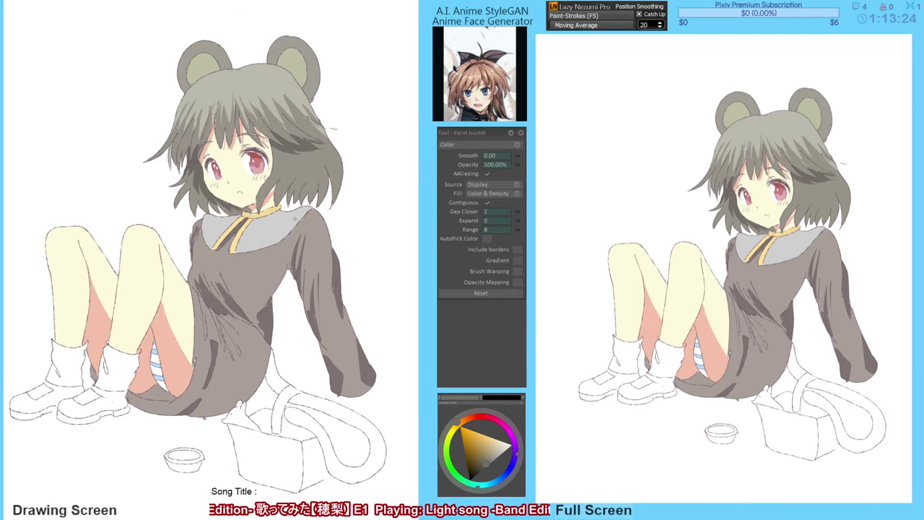
pyautogui.press('h')
pyautogui.press('h')
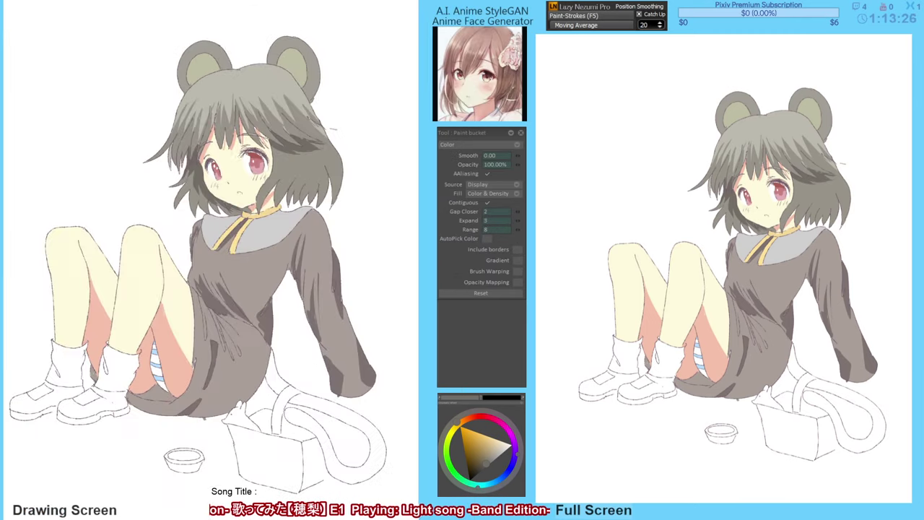
# Alternate between the sampled hair base and shadow colours to extend the shadow strands toward the back edge of the hair.
pyautogui.press('a')
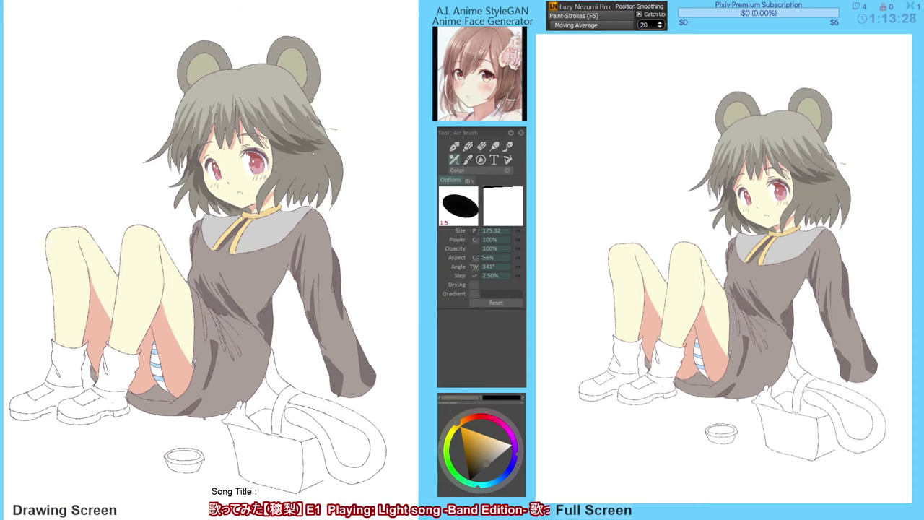
pyautogui.keyDown('alt'); pyautogui.click(323, 157); pyautogui.keyUp('alt')
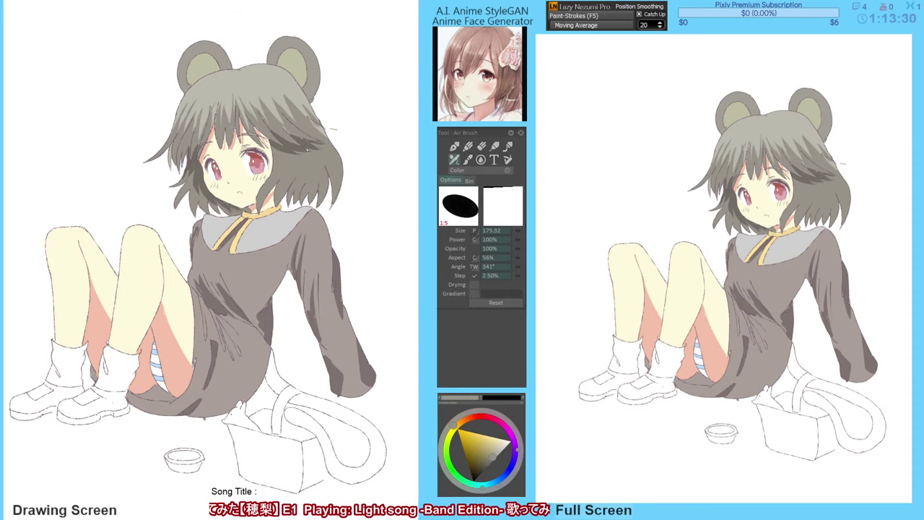
pyautogui.keyDown('alt'); pyautogui.click(310, 148); pyautogui.keyUp('alt')
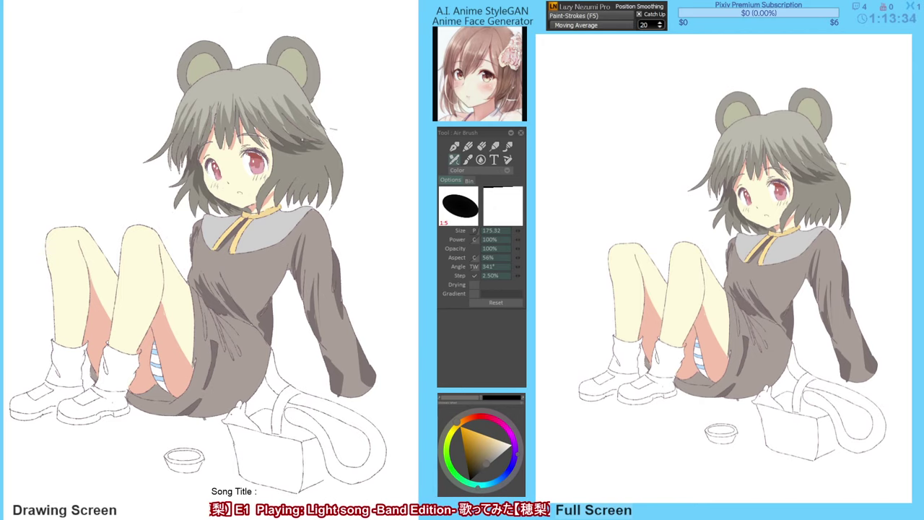
pyautogui.moveTo(315, 137); pyautogui.dragTo(333, 142)
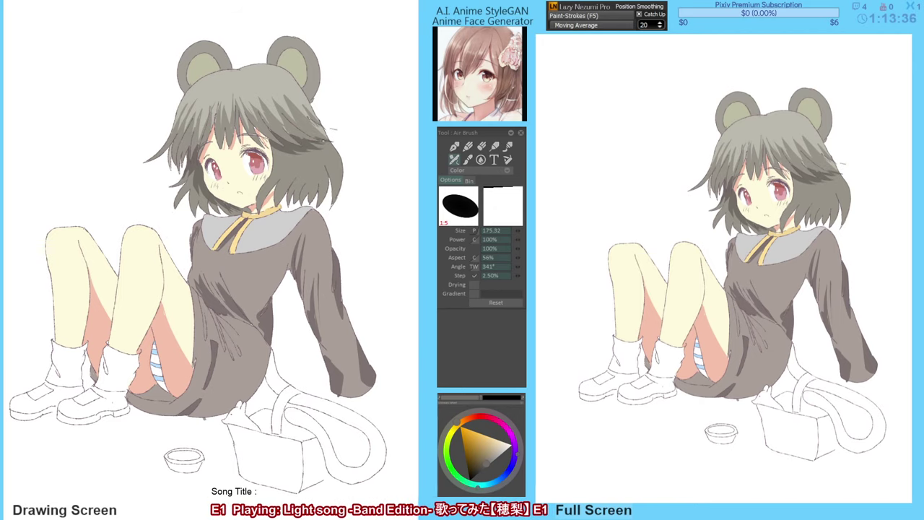
# Check the side hair's shading in a mirrored view and return to the normal orientation with the Air Brush active.
pyautogui.press('n')
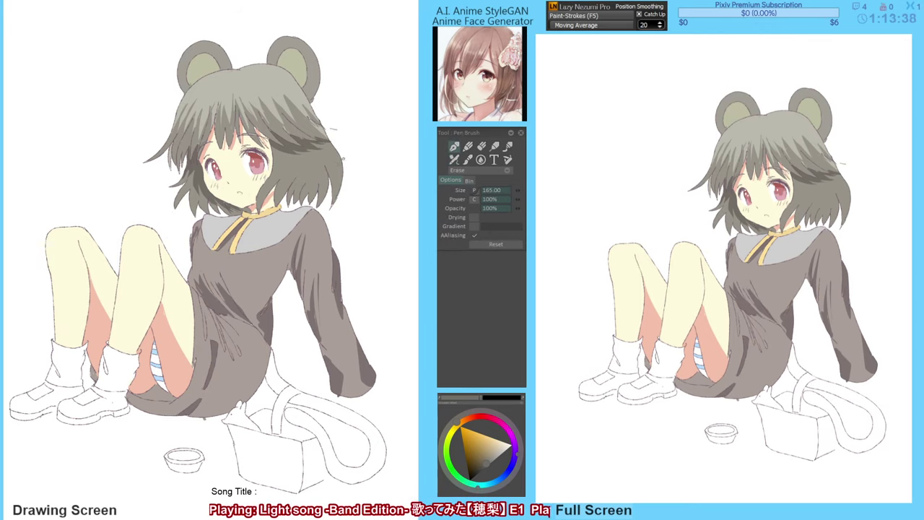
pyautogui.press('h')
pyautogui.press('h')
pyautogui.press('h')
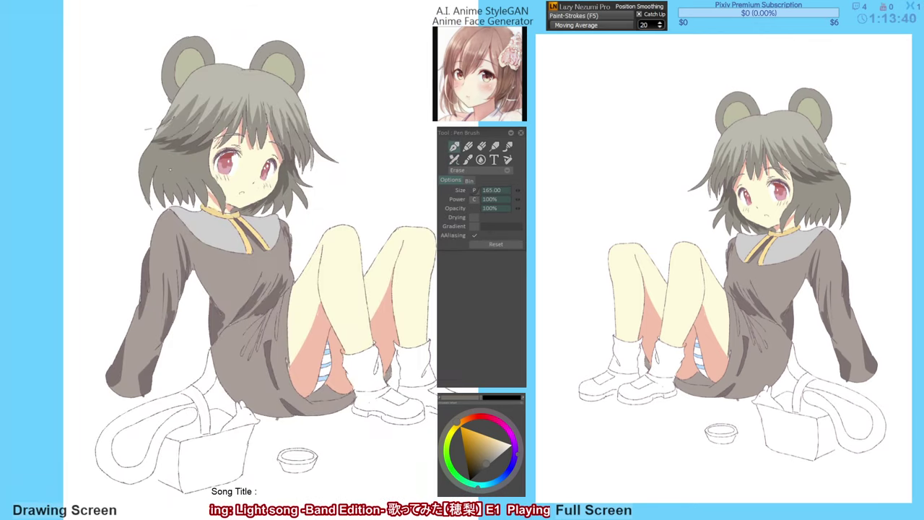
pyautogui.press('v')
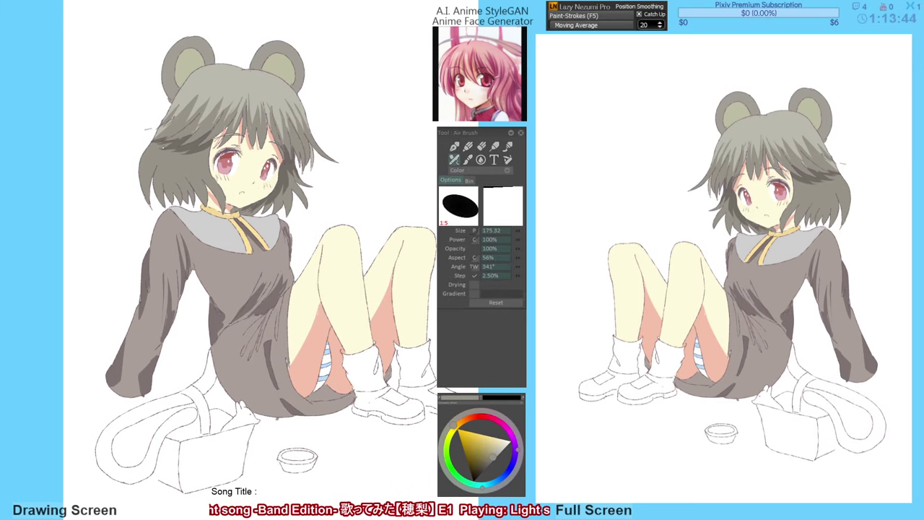
pyautogui.press('h')
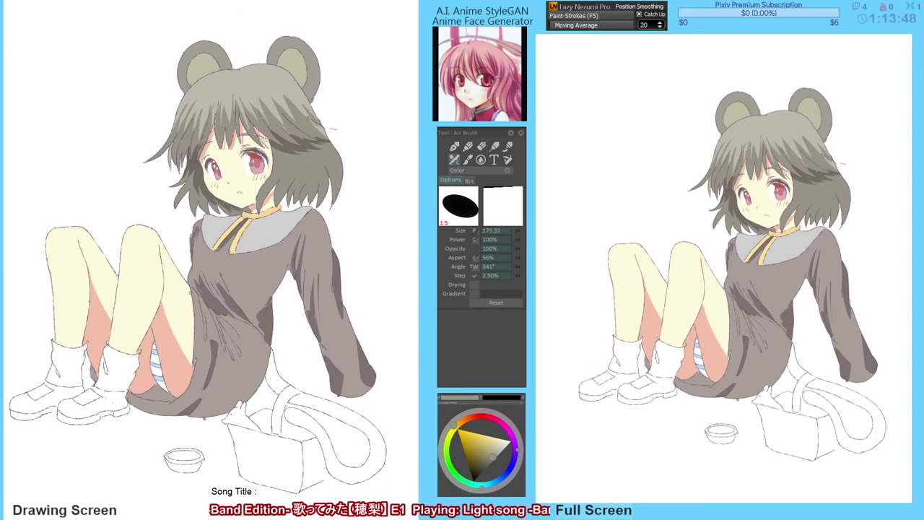
# Pencil soft blush marks on both cheeks with the sampled skin-shadow pink.
pyautogui.moveTo(281, 227); pyautogui.dragTo(278, 227)
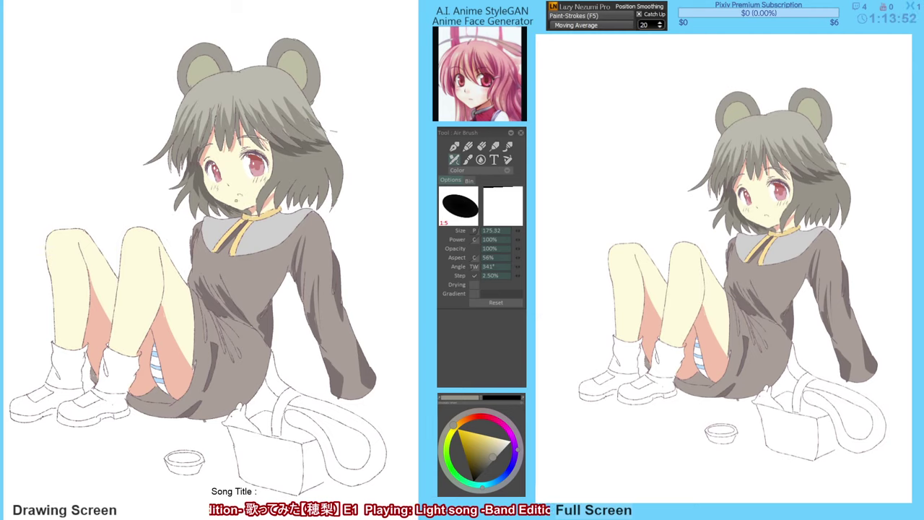
pyautogui.press('n')
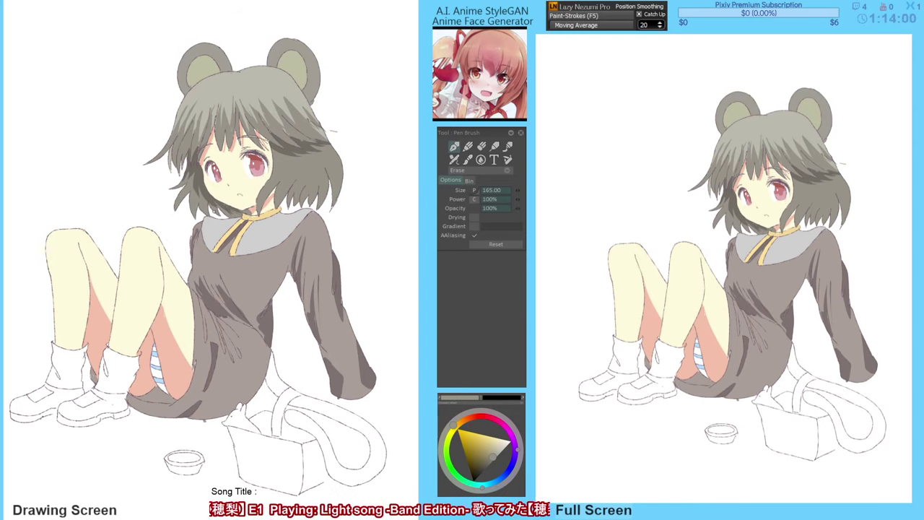
pyautogui.press('n')
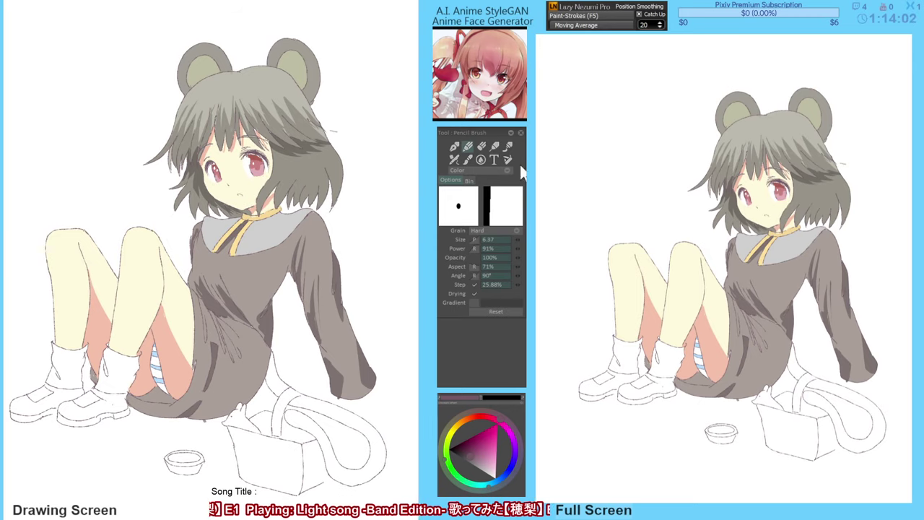
pyautogui.press('alt')
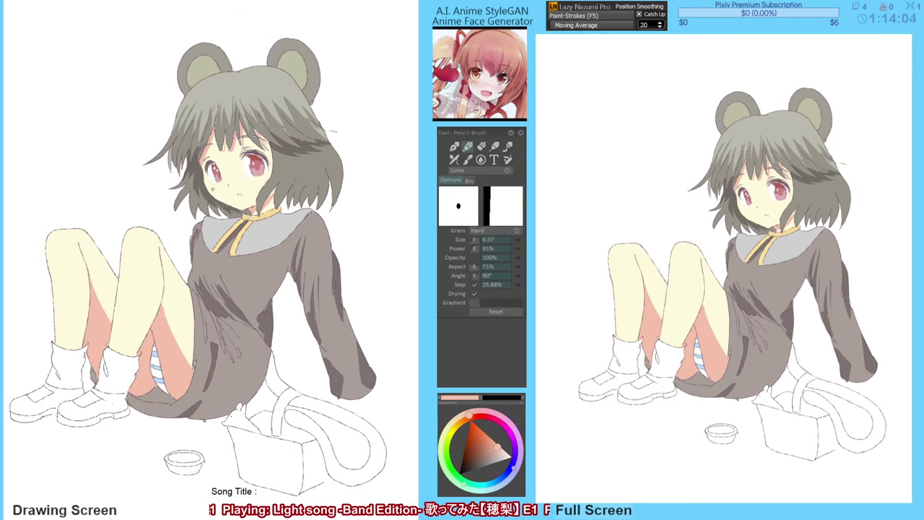
pyautogui.moveTo(214, 188); pyautogui.dragTo(211, 193)
pyautogui.moveTo(217, 187); pyautogui.dragTo(262, 184)
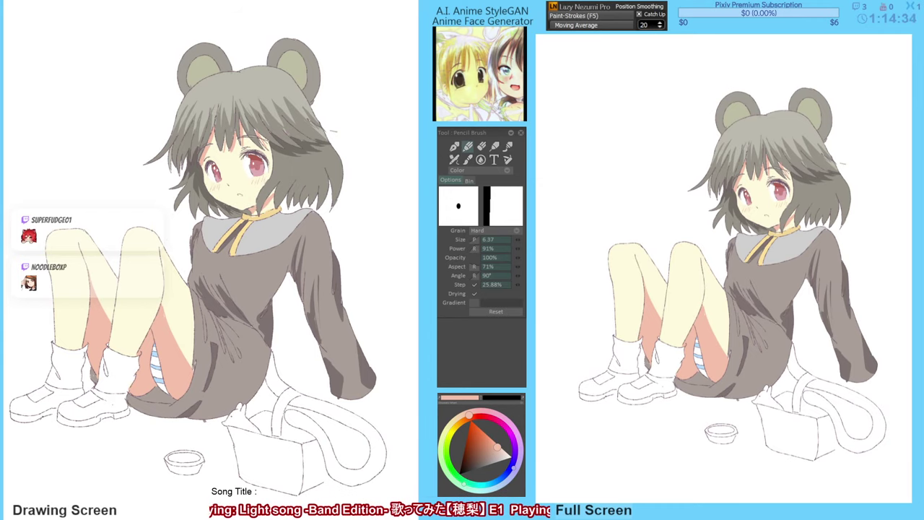
# Try an Air Brush shadow stroke on the collar beside the ribbon using the sampled collar grey, and undo it.
pyautogui.moveTo(314, 313); pyautogui.dragTo(321, 310)
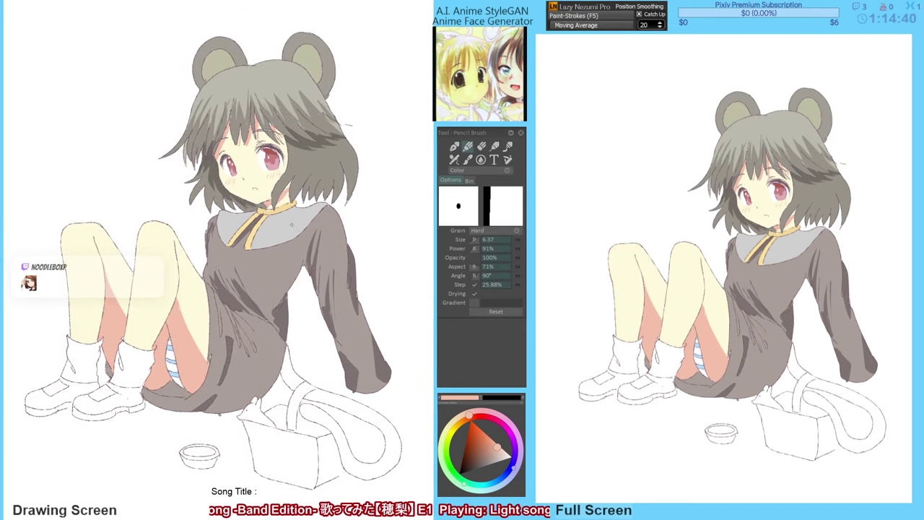
pyautogui.keyDown('alt'); pyautogui.click(286, 221); pyautogui.keyUp('alt')
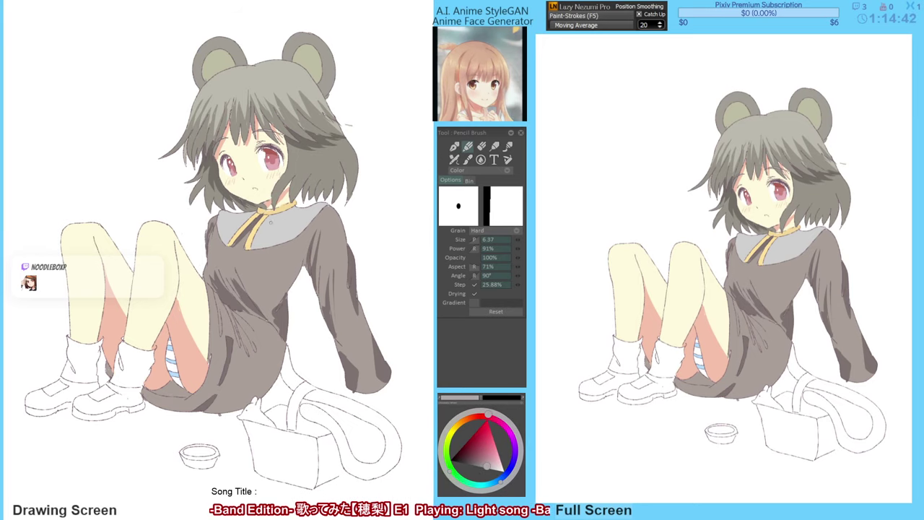
pyautogui.press('a')
pyautogui.moveTo(264, 226); pyautogui.dragTo(295, 210)
pyautogui.hotkey('ctrl', 'z')
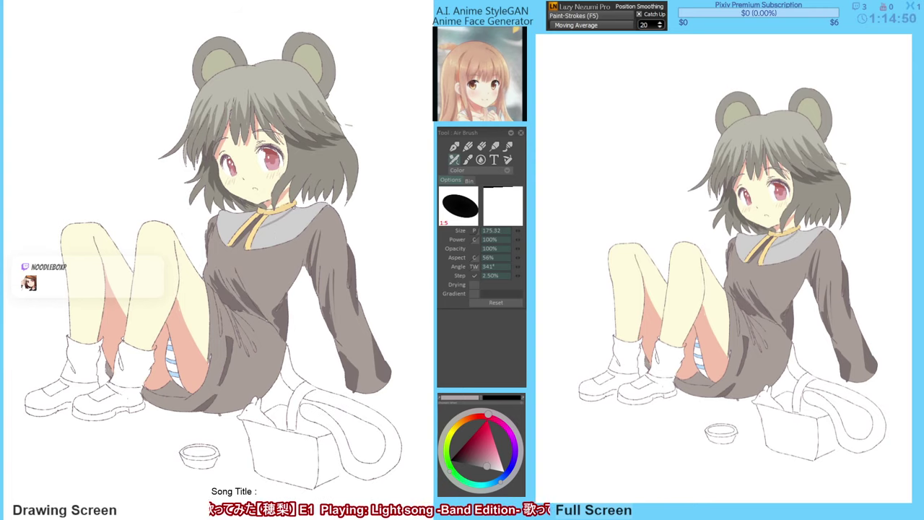
pyautogui.press('g')
pyautogui.press('b')
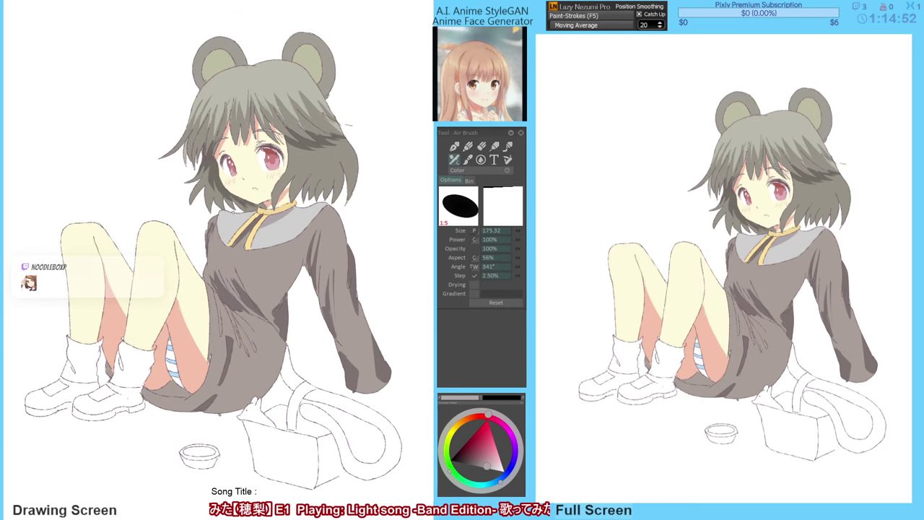
pyautogui.press('g')
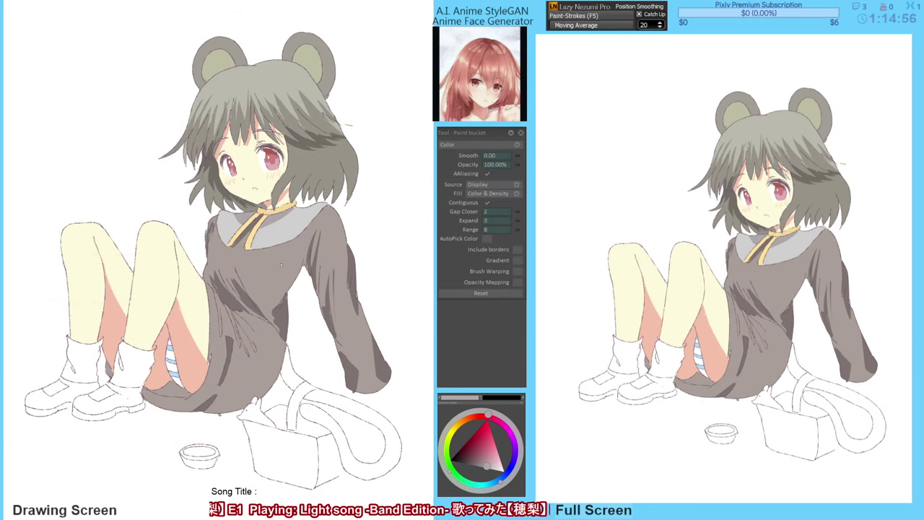
pyautogui.moveTo(337, 241); pyautogui.dragTo(339, 244)
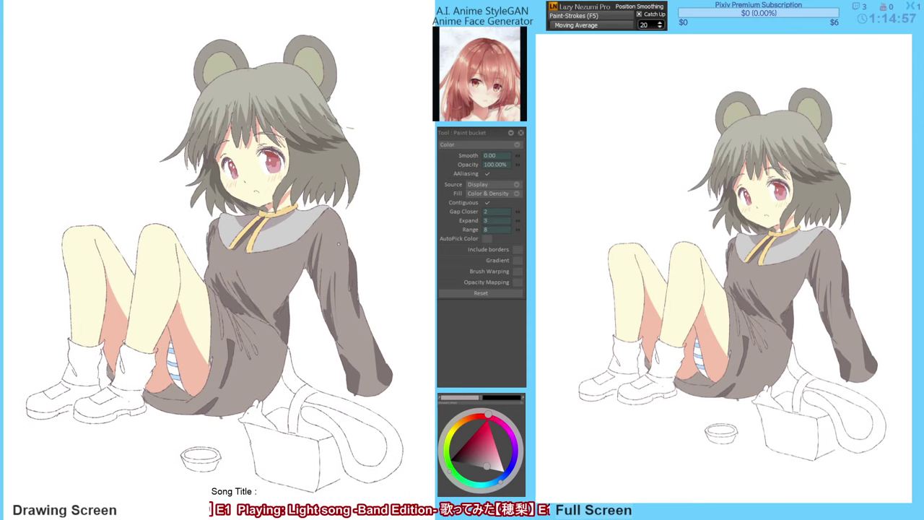
# Sample the ribbon's yellow, deepen it to a darker orange and bucket-fill the neck band with it.
pyautogui.keyDown('alt'); pyautogui.click(291, 214); pyautogui.keyUp('alt')
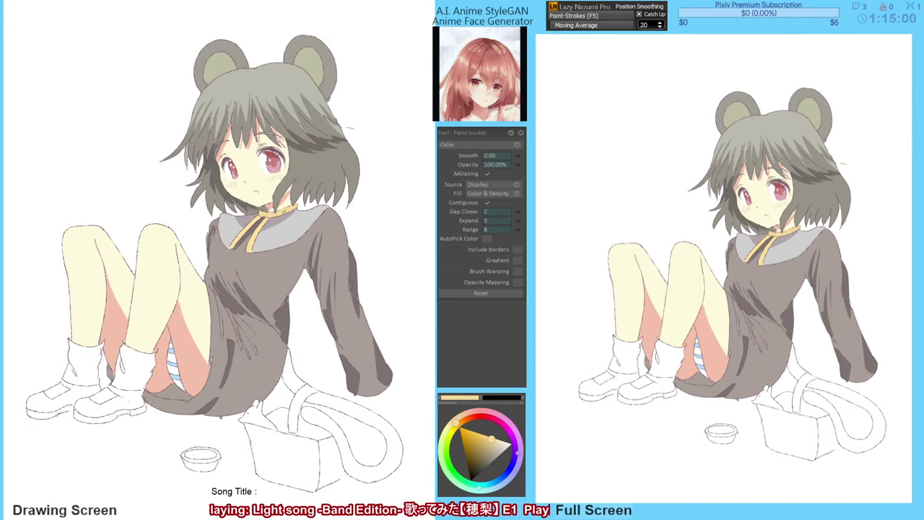
pyautogui.press('[')
pyautogui.press('[')
pyautogui.press('b')
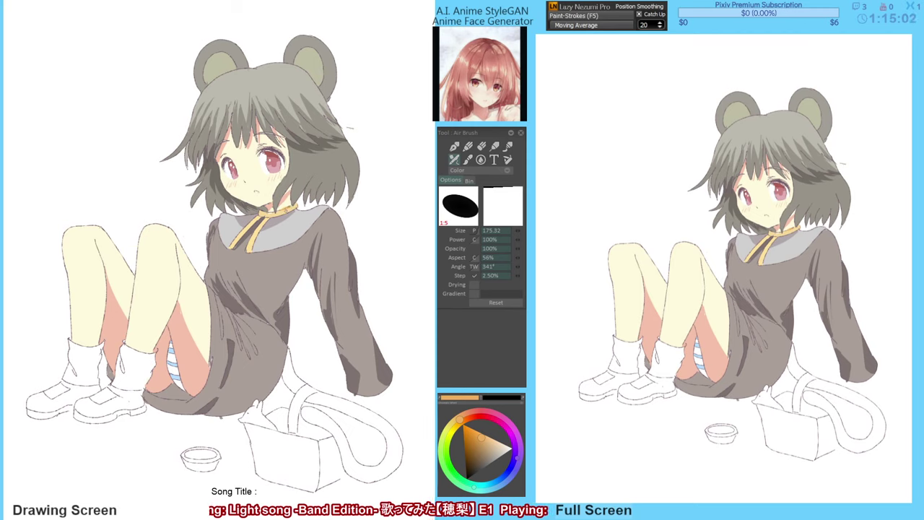
pyautogui.press('g')
pyautogui.click(285, 211)
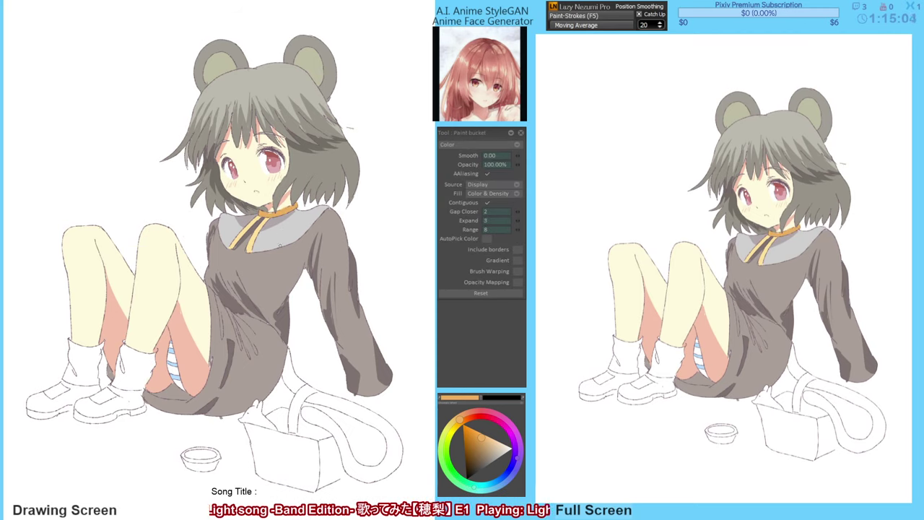
# Air-brush the ribbon's knot in the orange shade, then sample a deeper orange and try a bucket fill there, undoing the fill.
pyautogui.press('v')
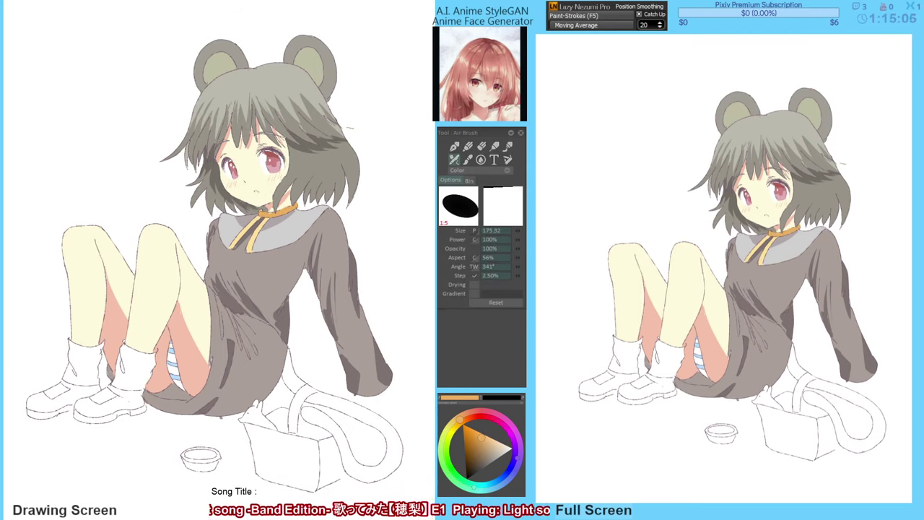
pyautogui.moveTo(261, 211)
pyautogui.mouseDown()
pyautogui.moveTo(268, 208)
pyautogui.moveTo(268, 218)
pyautogui.mouseUp()
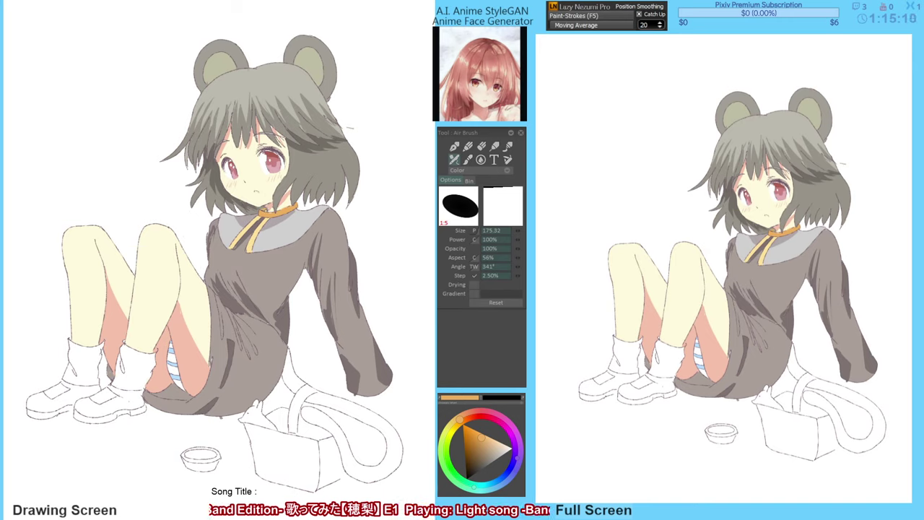
pyautogui.keyDown('alt'); pyautogui.click(269, 214); pyautogui.keyUp('alt')
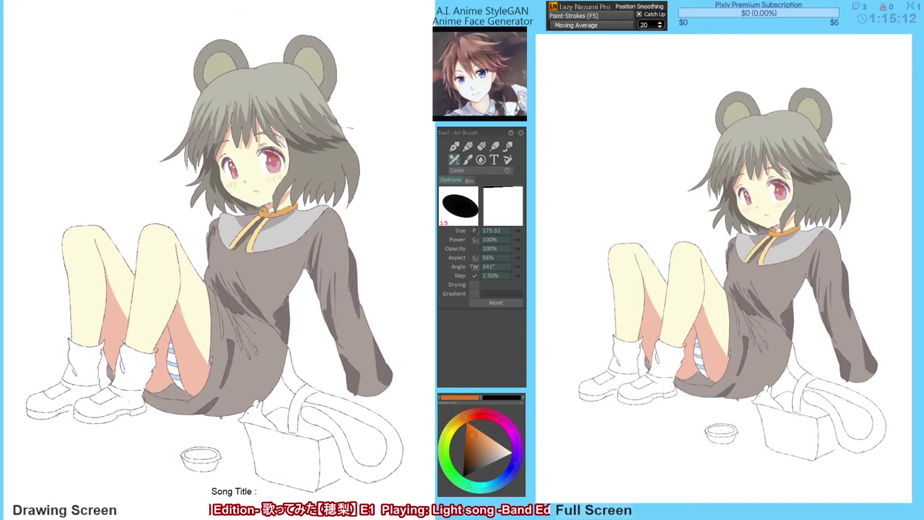
pyautogui.press('f')
pyautogui.click(266, 210)
pyautogui.hotkey('ctrl', 'z')
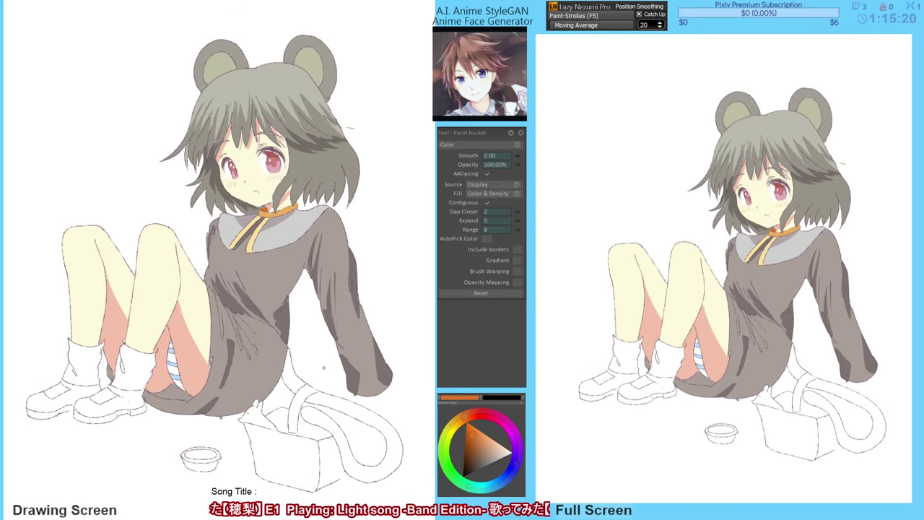
# Shade the ribbon's hanging ends by alternating between the sampled ribbon yellow and orange shadow colours.
pyautogui.press('b')
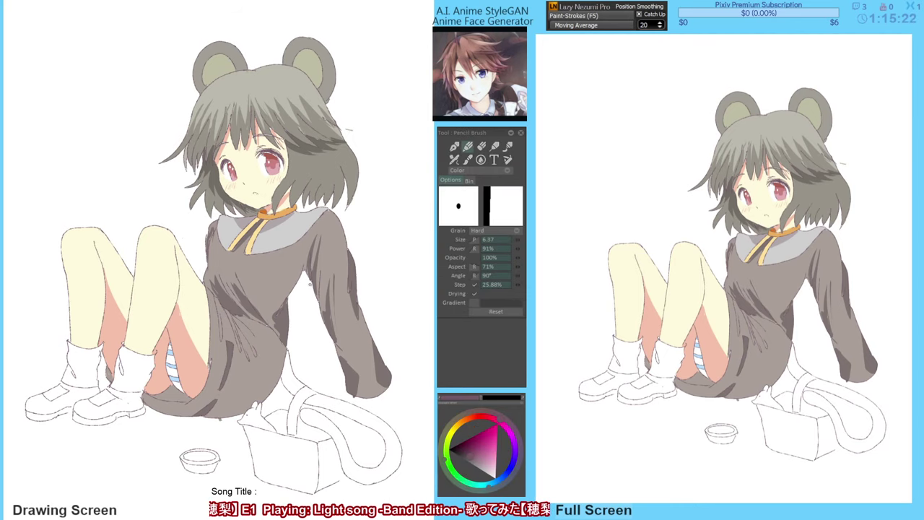
pyautogui.press('F6')
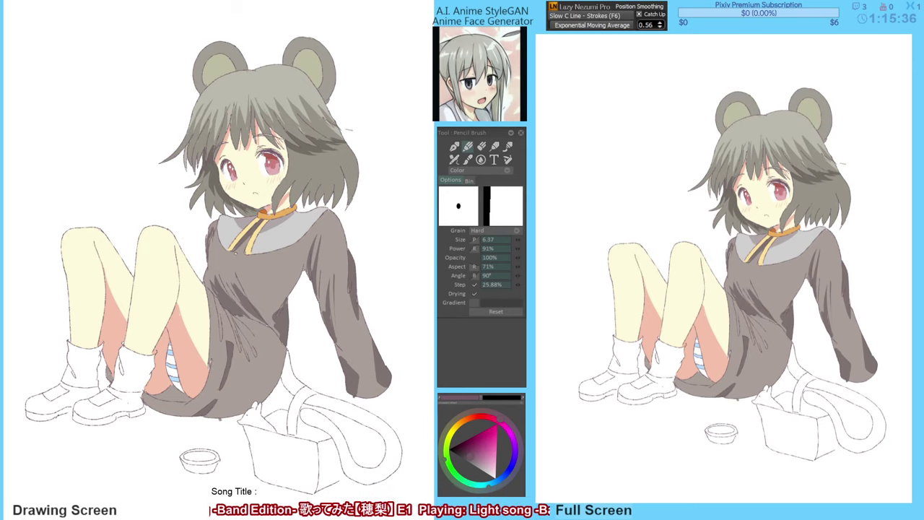
pyautogui.press('F5')
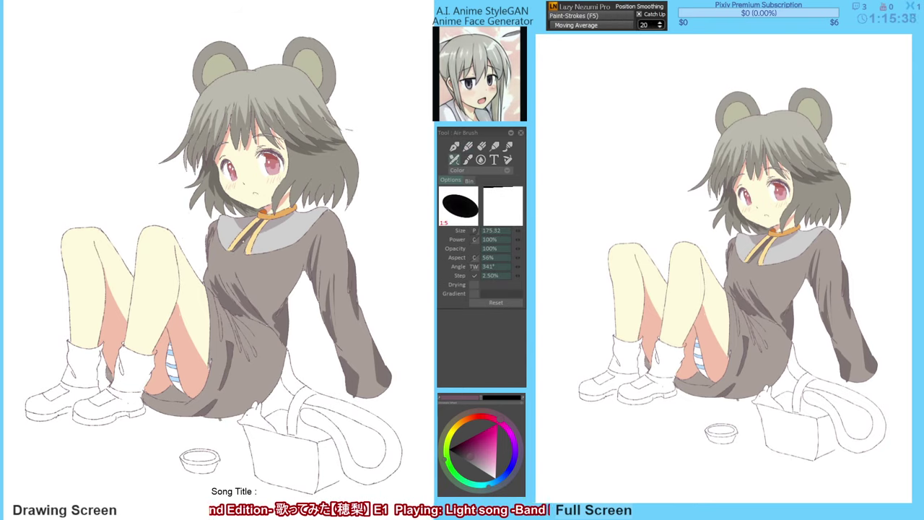
pyautogui.keyDown('alt'); pyautogui.click(242, 239); pyautogui.keyUp('alt')
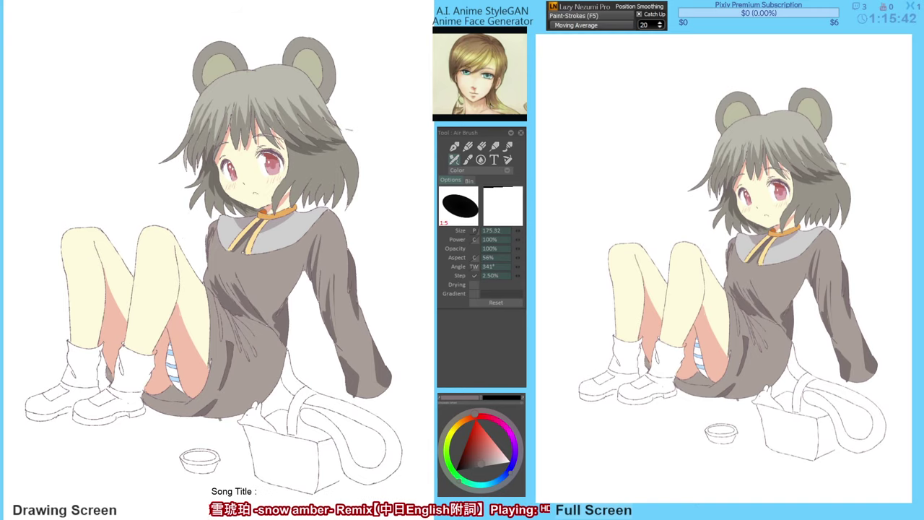
pyautogui.keyDown('alt'); pyautogui.click(248, 249); pyautogui.keyUp('alt')
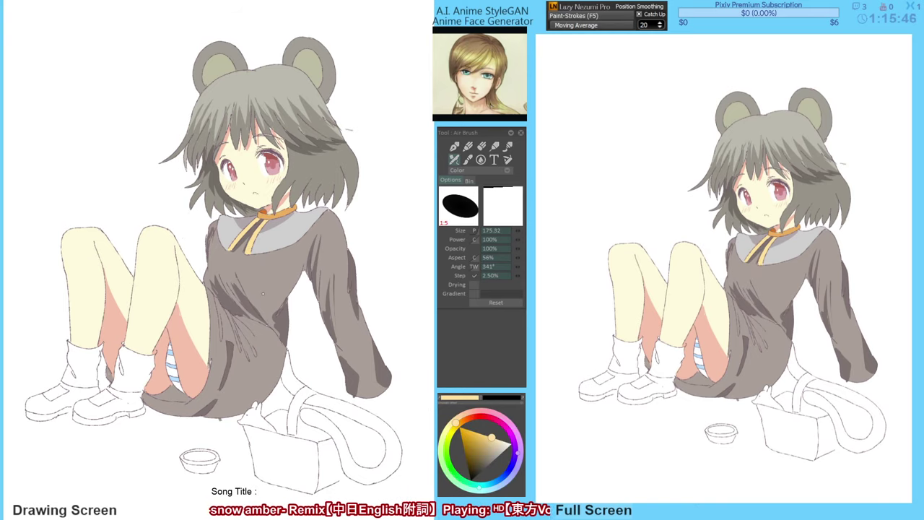
pyautogui.keyDown('alt'); pyautogui.click(271, 214); pyautogui.keyUp('alt')
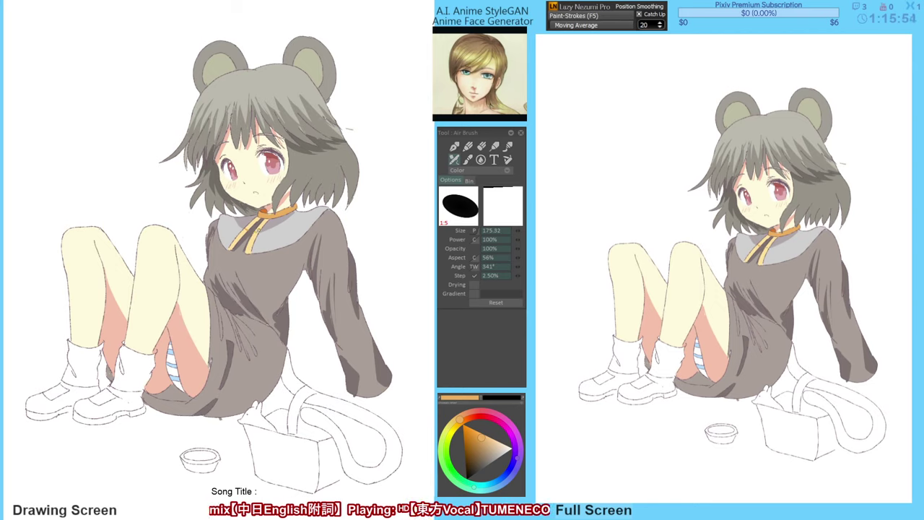
pyautogui.press('g')
pyautogui.press('v')
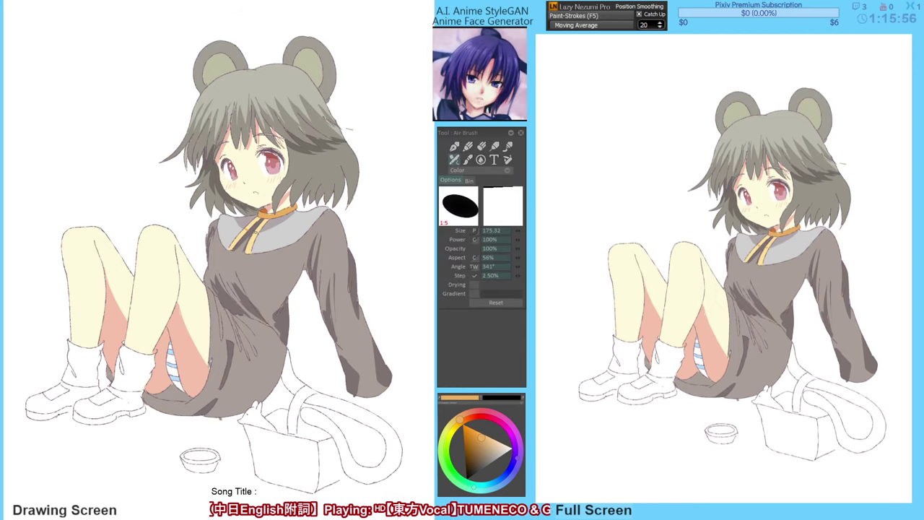
pyautogui.press('g')
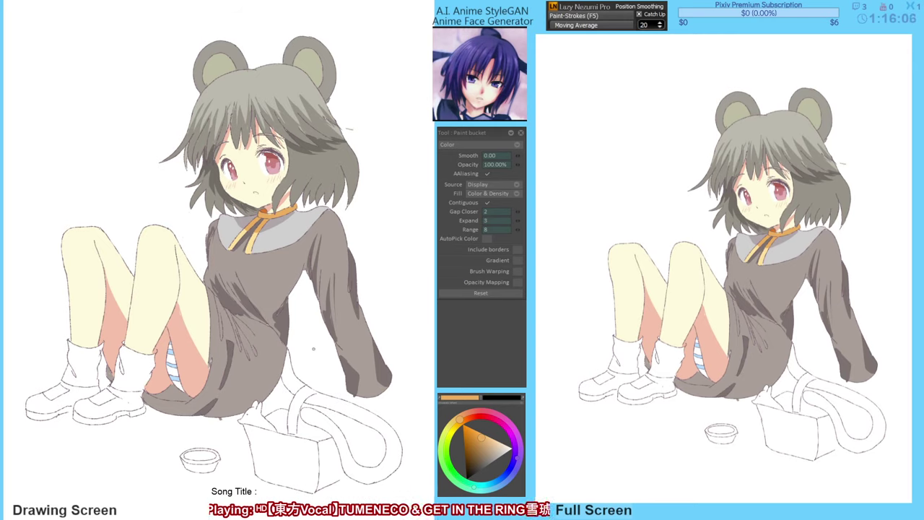
# Check the ribbon and collar shading in a mirrored view and return to the normal orientation.
pyautogui.press('h')
pyautogui.press('b')
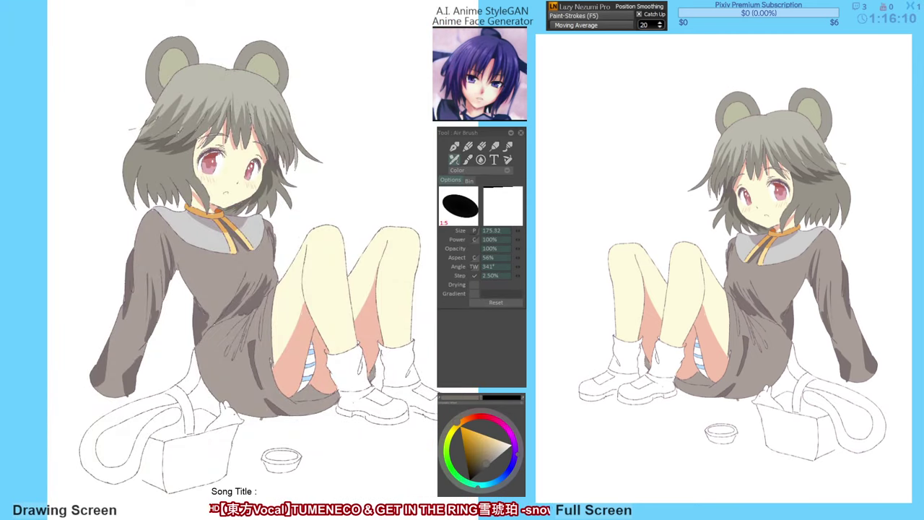
pyautogui.press('h')
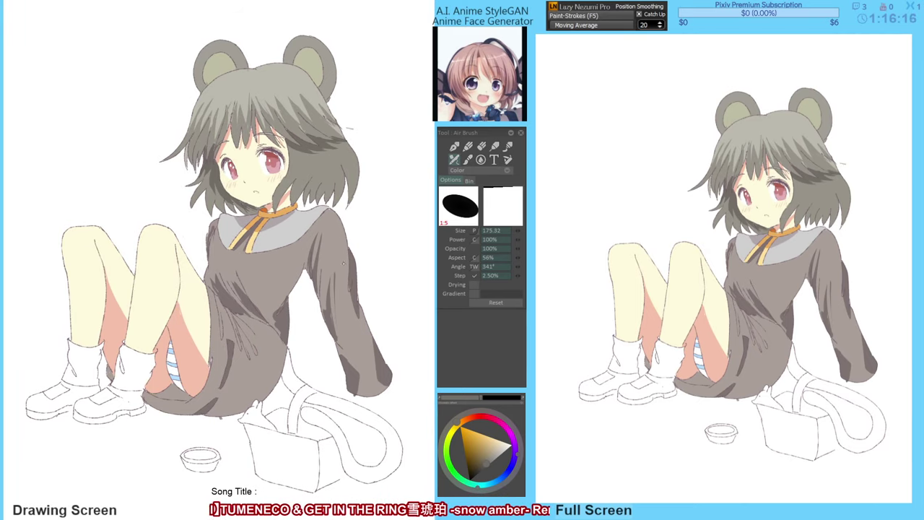
# Choose a muted khaki colour for the basket and set up the Air Brush with the Slow B Line smoothing preset.
pyautogui.press('n')
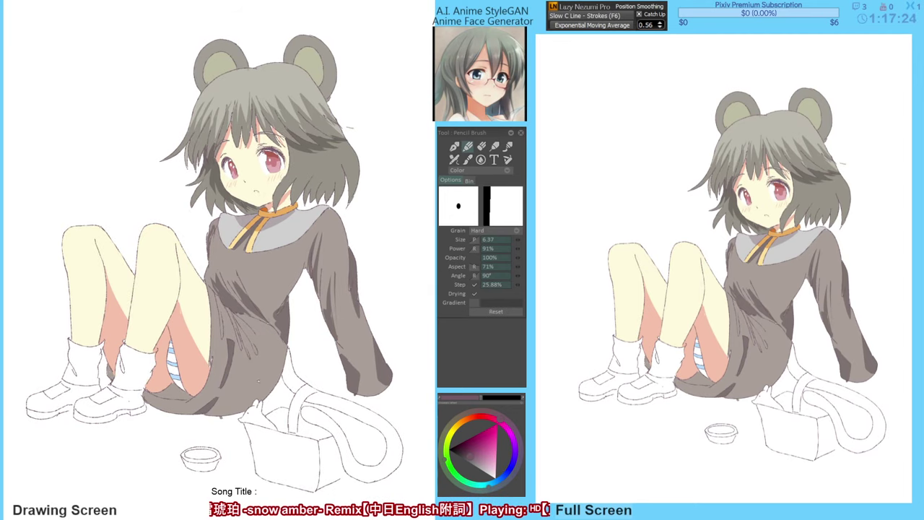
pyautogui.keyDown('alt'); pyautogui.click(289, 459); pyautogui.keyUp('alt')
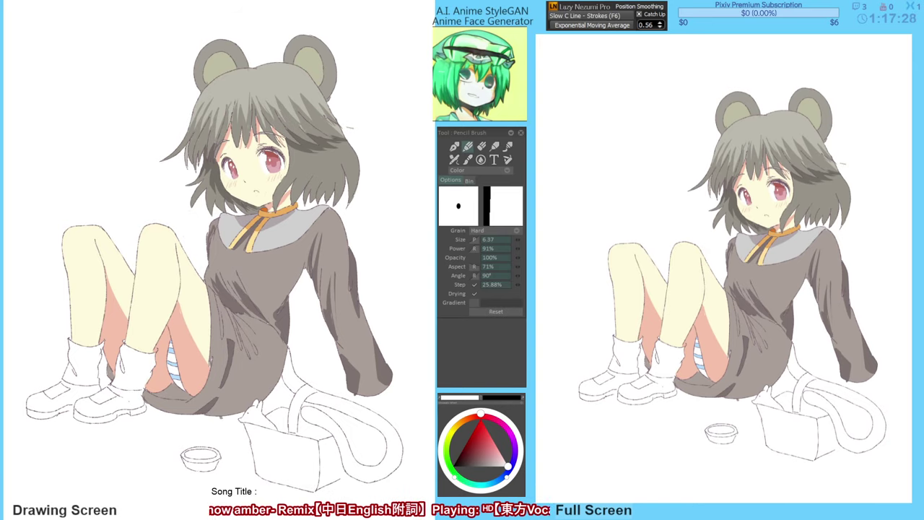
pyautogui.click(453, 430)
pyautogui.click(493, 452)
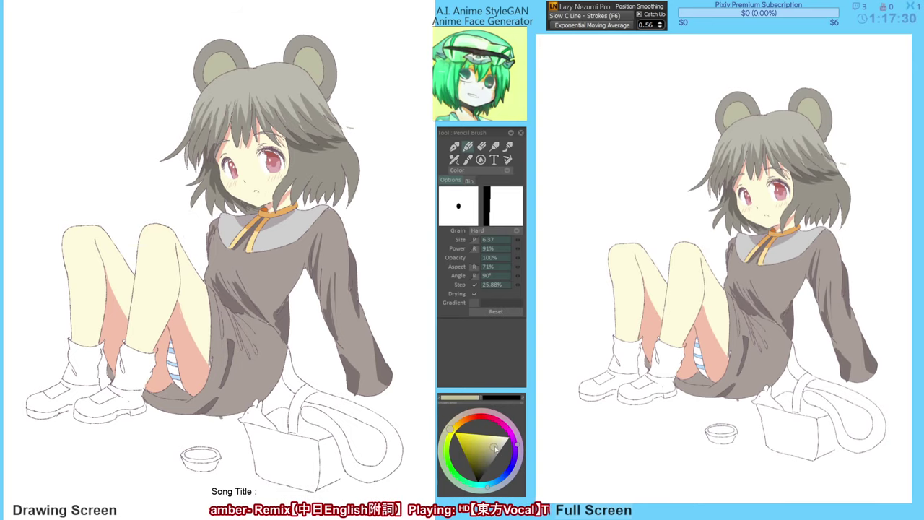
pyautogui.press('a')
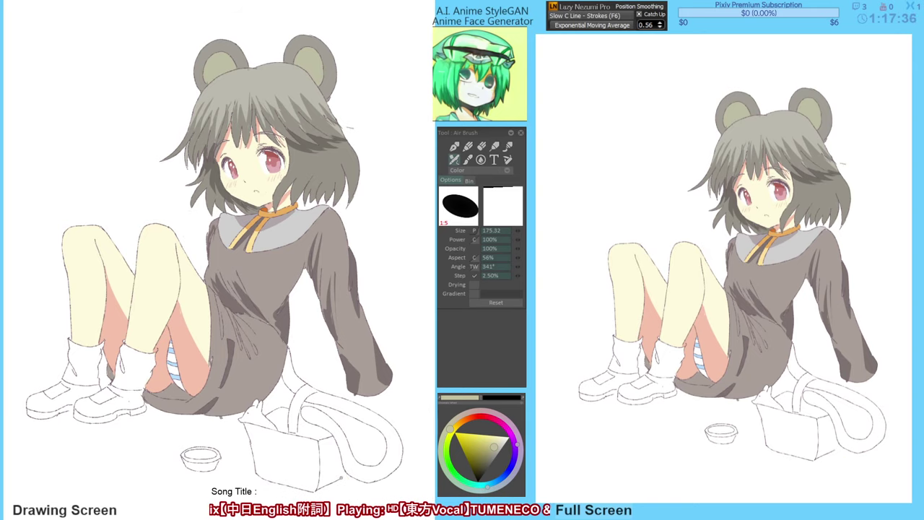
pyautogui.press('F8')
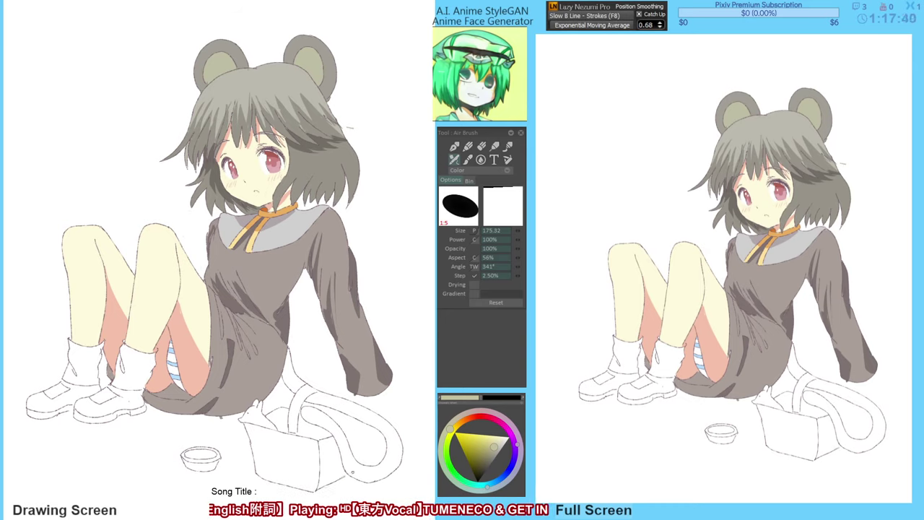
# Bucket-fill the basket's front and side faces with the muted khaki, undoing the stray fill that spreads across the background.
pyautogui.press('g')
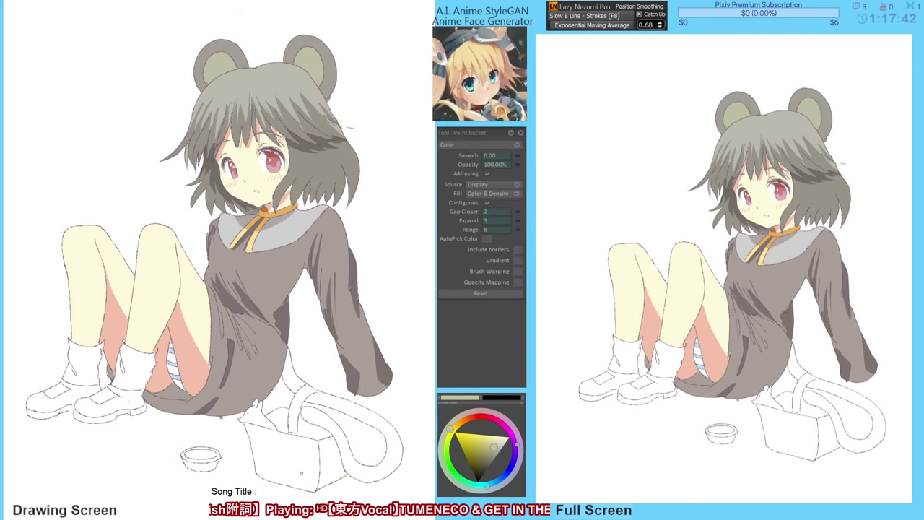
pyautogui.click(309, 466)
pyautogui.click(325, 461)
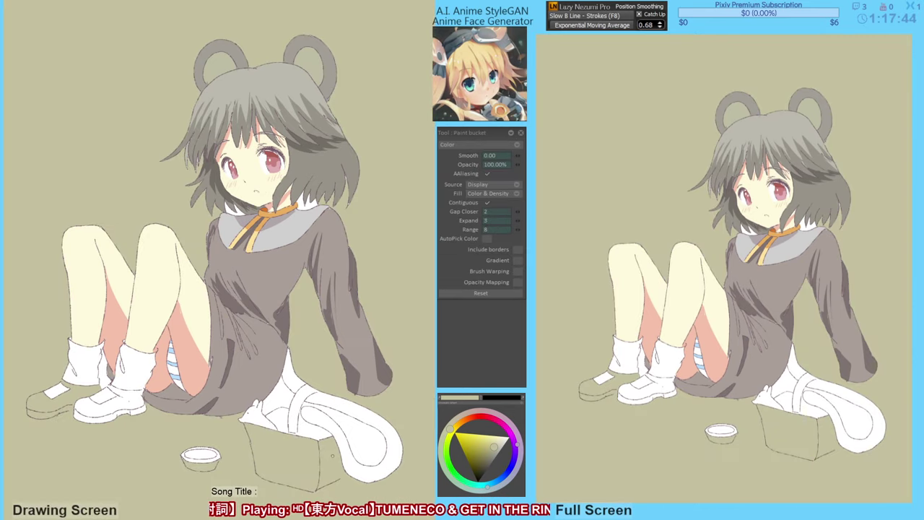
pyautogui.hotkey('ctrl', 'z')
pyautogui.press('b')
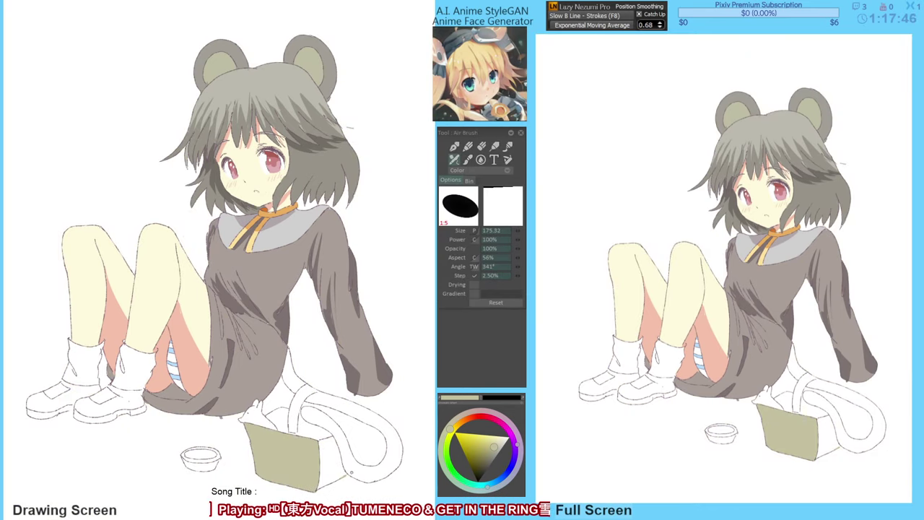
pyautogui.press('g')
pyautogui.click(330, 449)
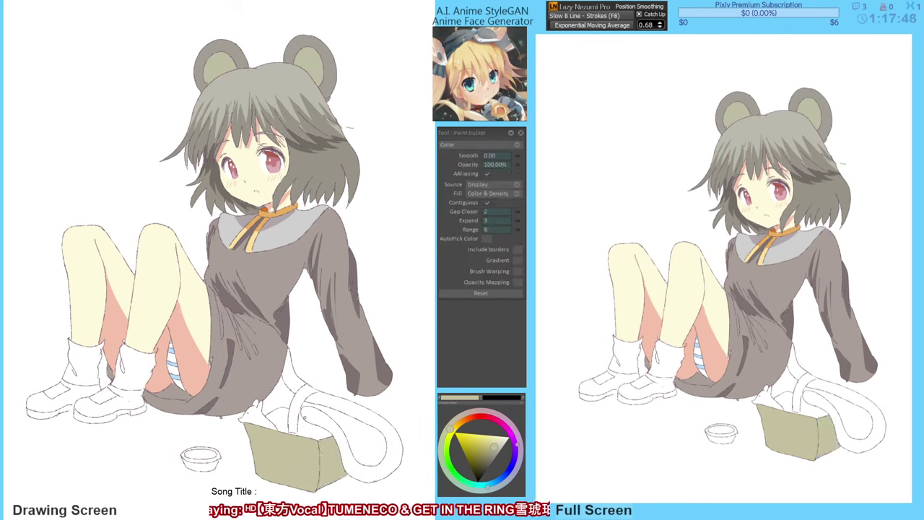
# Close the outline gaps around the basket's handle with the Air Brush and bucket-fill the basket's top face with khaki, undoing the spilled fills.
pyautogui.press('b')
pyautogui.press('g')
pyautogui.click(309, 431)
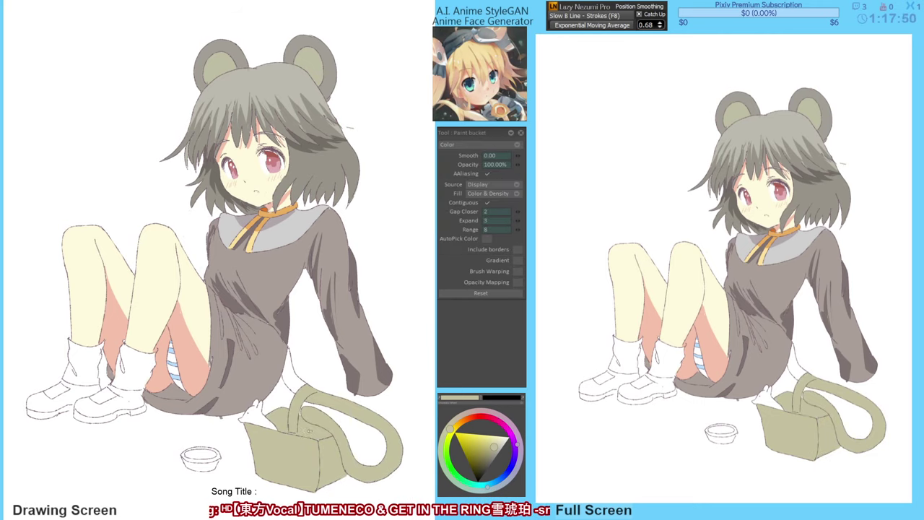
pyautogui.hotkey('ctrl', 'z')
pyautogui.press('b')
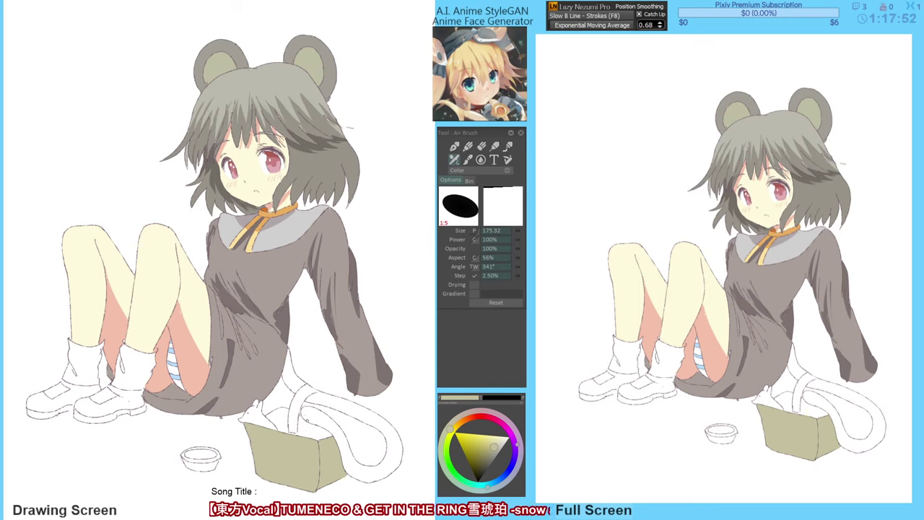
pyautogui.press('g')
pyautogui.click(318, 433)
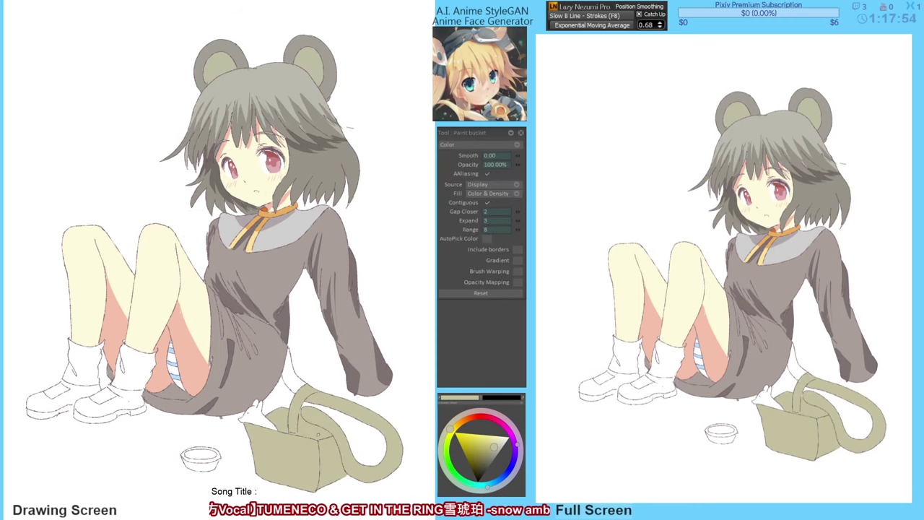
pyautogui.hotkey('ctrl', 'z')
pyautogui.press('b')
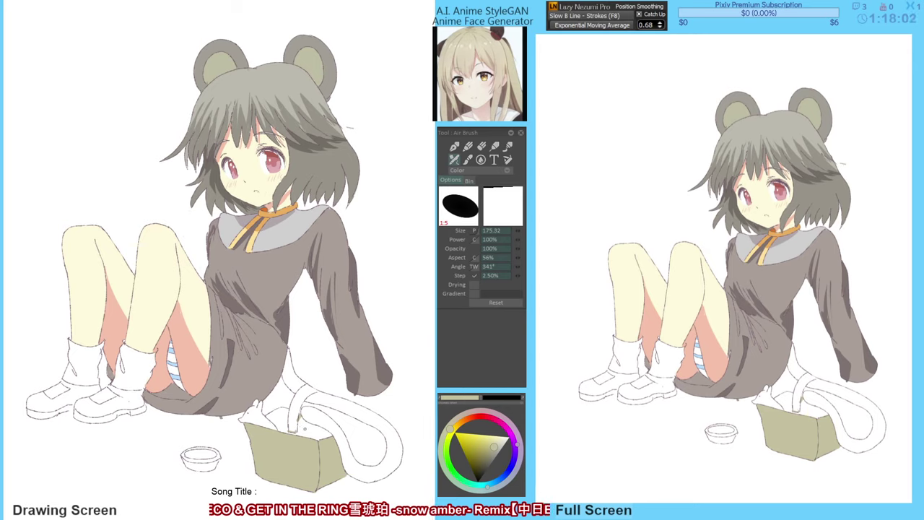
pyautogui.press('g')
pyautogui.click(310, 432)
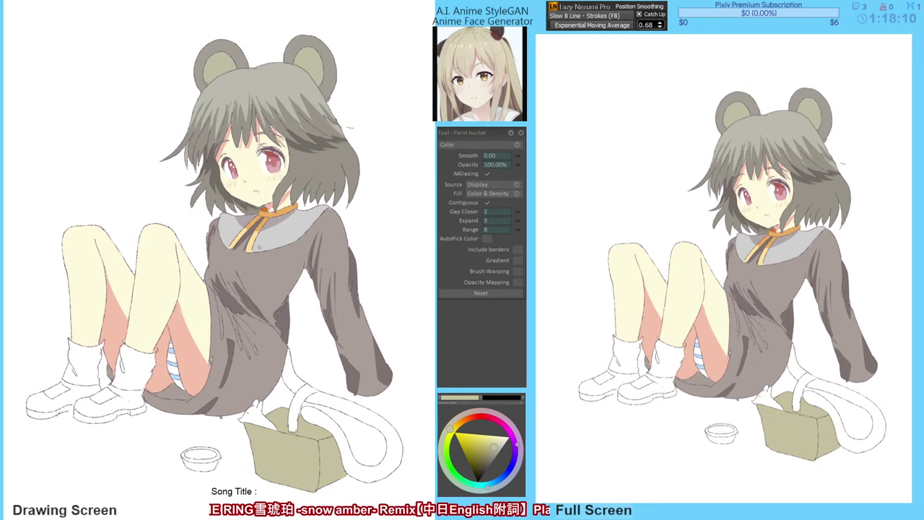
# Air-brush the outer hair lock beside the face in the sampled hair grey, bucket-fill it and trim the excess with an erasing fill.
pyautogui.moveTo(309, 277); pyautogui.dragTo(309, 282)
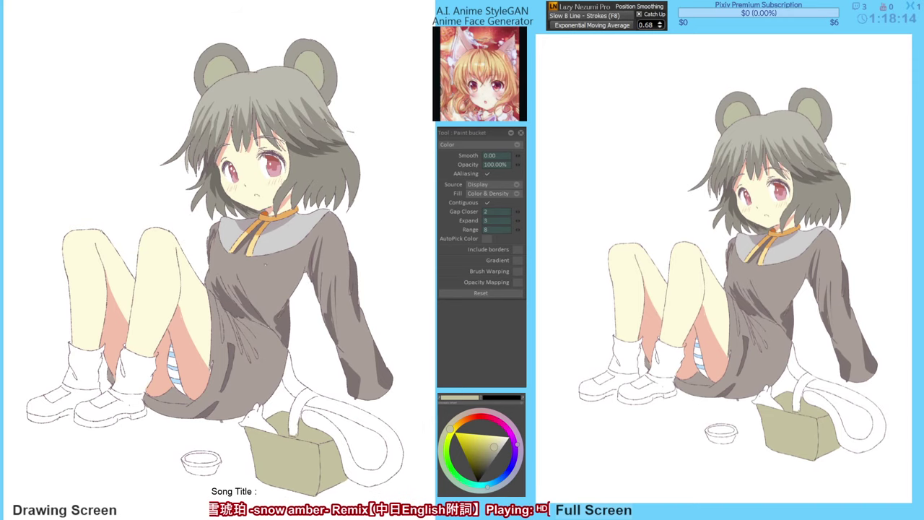
pyautogui.press('a')
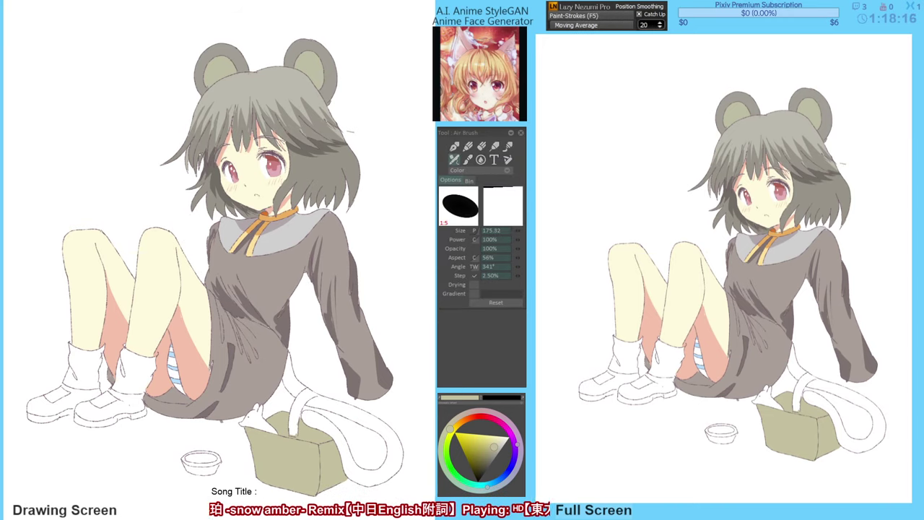
pyautogui.keyDown('alt'); pyautogui.click(203, 154); pyautogui.keyUp('alt')
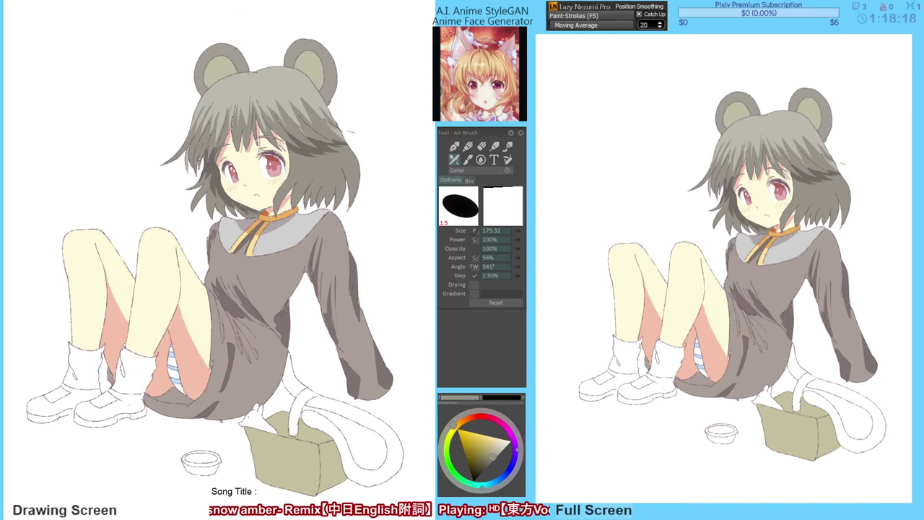
pyautogui.moveTo(201, 159)
pyautogui.mouseDown()
pyautogui.moveTo(194, 179)
pyautogui.moveTo(203, 157)
pyautogui.moveTo(191, 170)
pyautogui.moveTo(186, 156)
pyautogui.moveTo(187, 179)
pyautogui.mouseUp()
pyautogui.press('f')
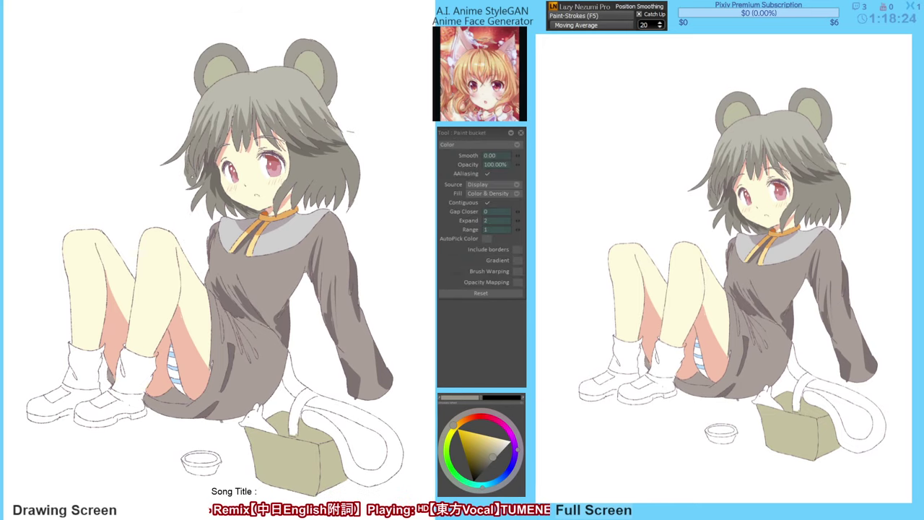
pyautogui.click(193, 176)
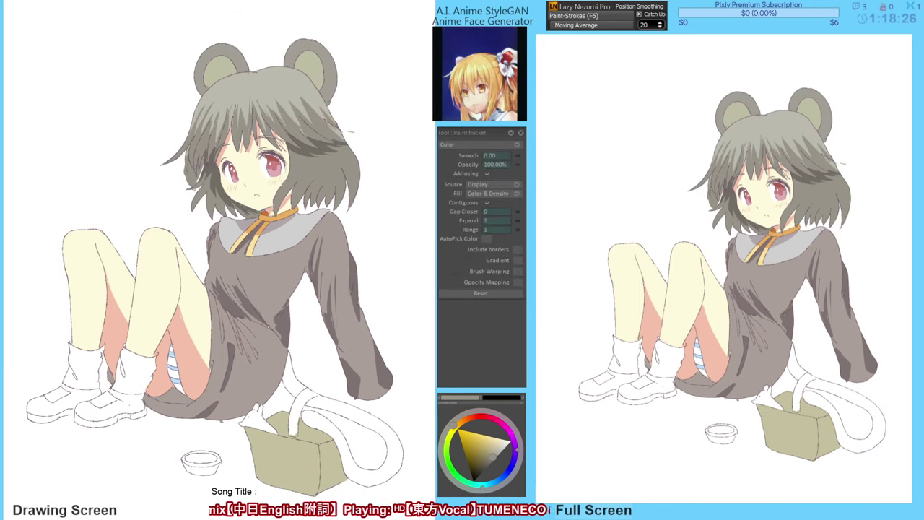
pyautogui.press('e')
pyautogui.click(194, 176)
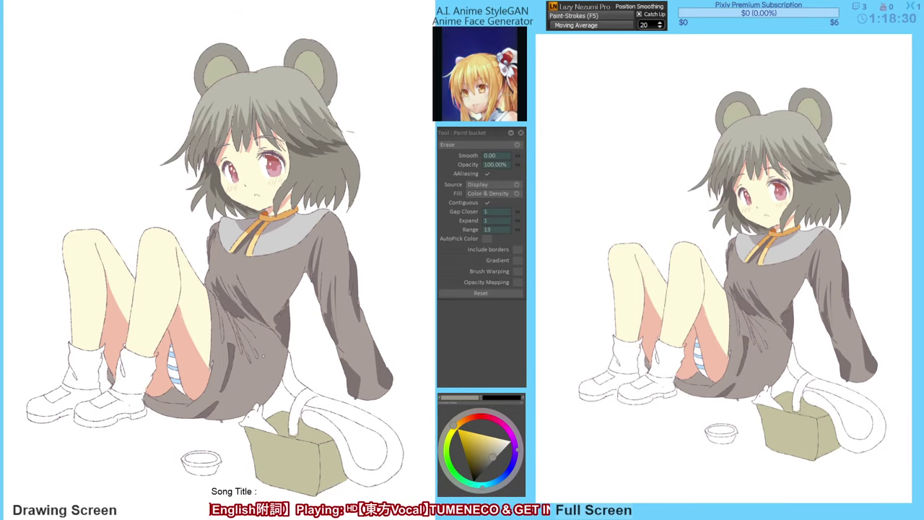
pyautogui.moveTo(311, 333); pyautogui.dragTo(313, 332)
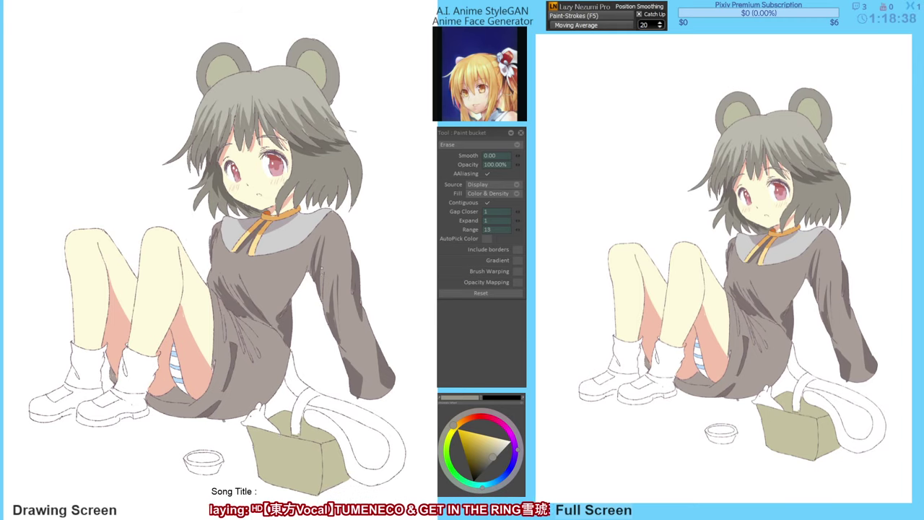
pyautogui.moveTo(322, 292); pyautogui.dragTo(325, 291)
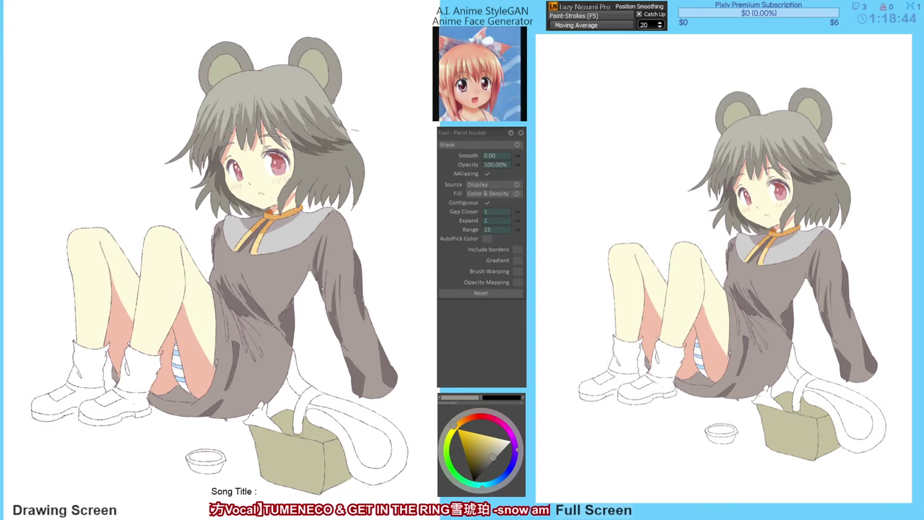
pyautogui.moveTo(269, 351); pyautogui.dragTo(272, 353)
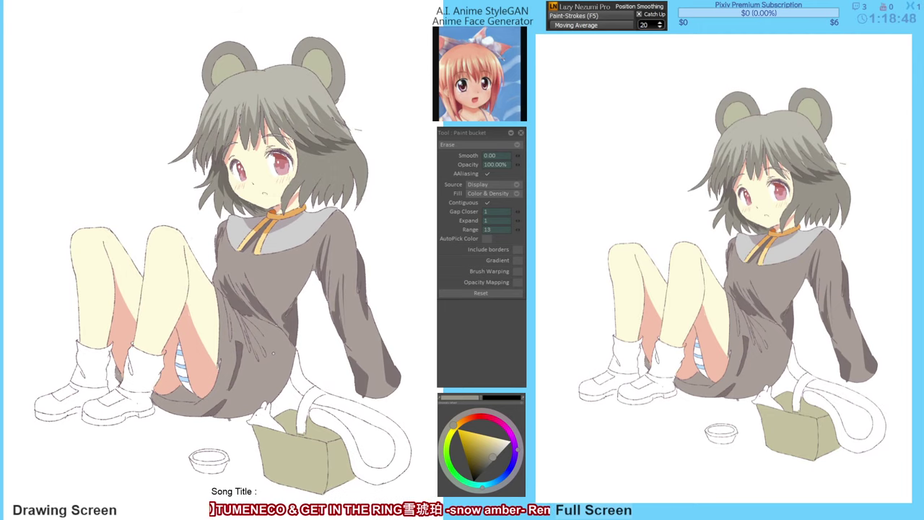
pyautogui.moveTo(273, 353); pyautogui.dragTo(275, 361)
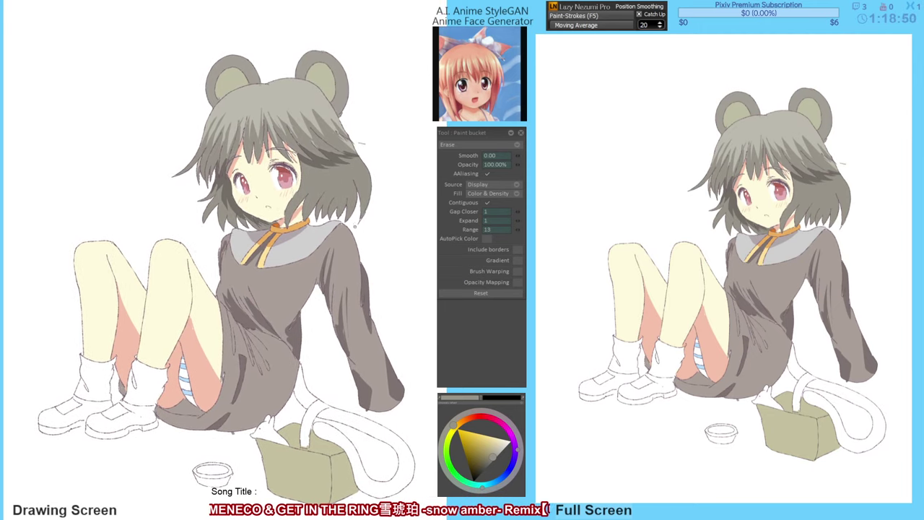
pyautogui.moveTo(351, 250); pyautogui.dragTo(350, 244)
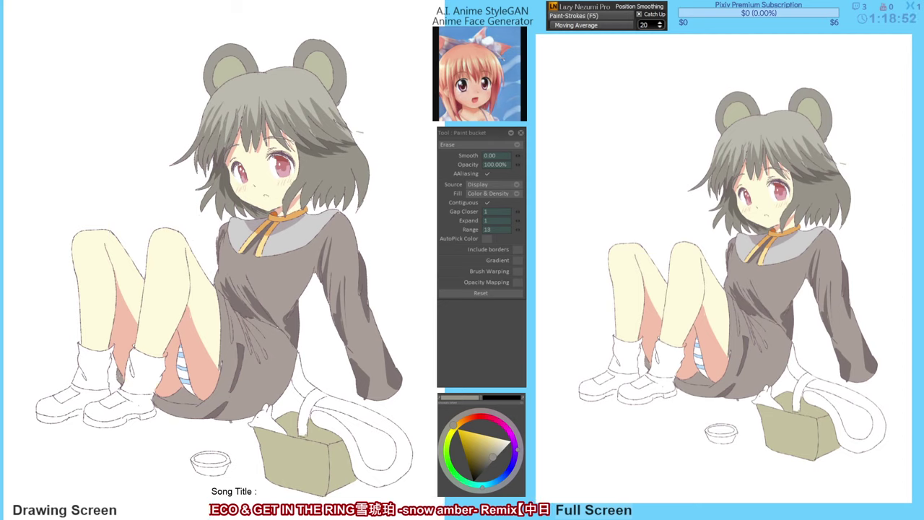
# Sample the light grey between the ears and bucket-fill the two large sections of the tail with it.
pyautogui.keyDown('alt'); pyautogui.click(301, 89); pyautogui.keyUp('alt')
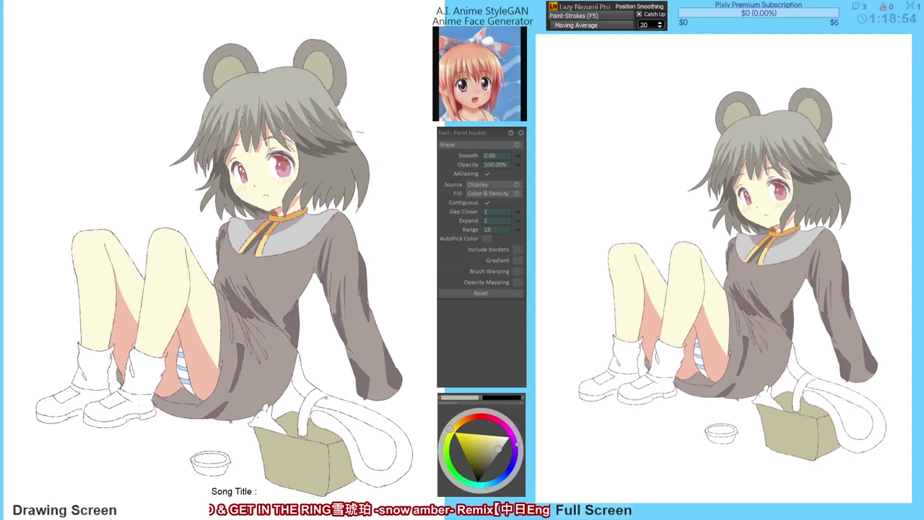
pyautogui.press('b')
pyautogui.press('f')
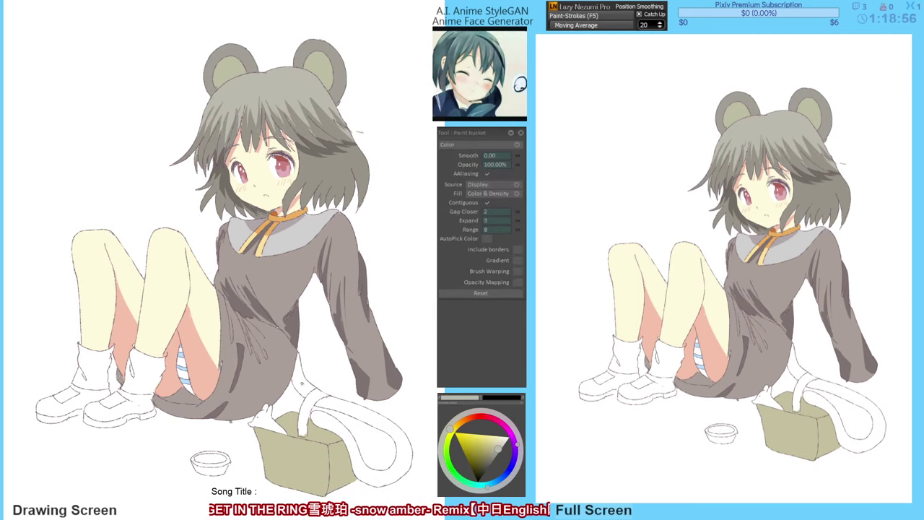
pyautogui.click(303, 380)
pyautogui.click(354, 409)
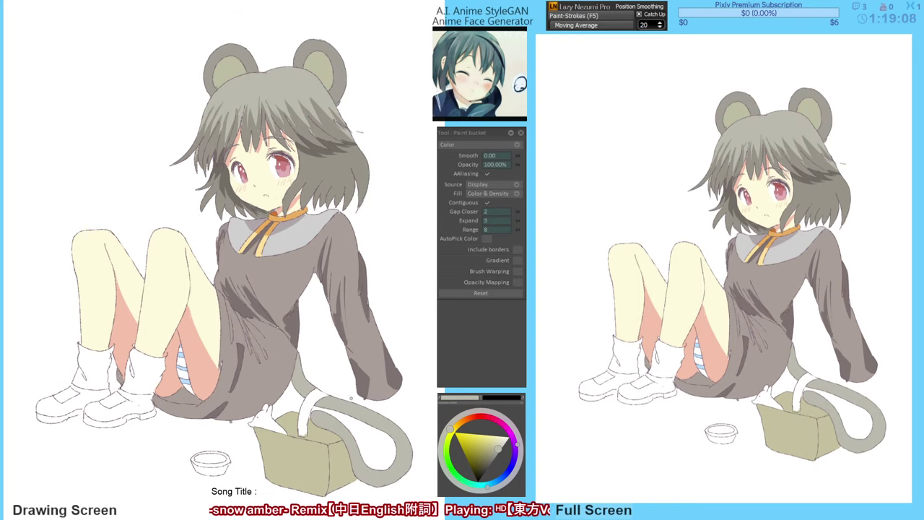
# Rework the line art where the tail meets the basket handle, alternating the Pencil Brush and the Pen eraser with Slow C Line smoothing.
pyautogui.press('F6')
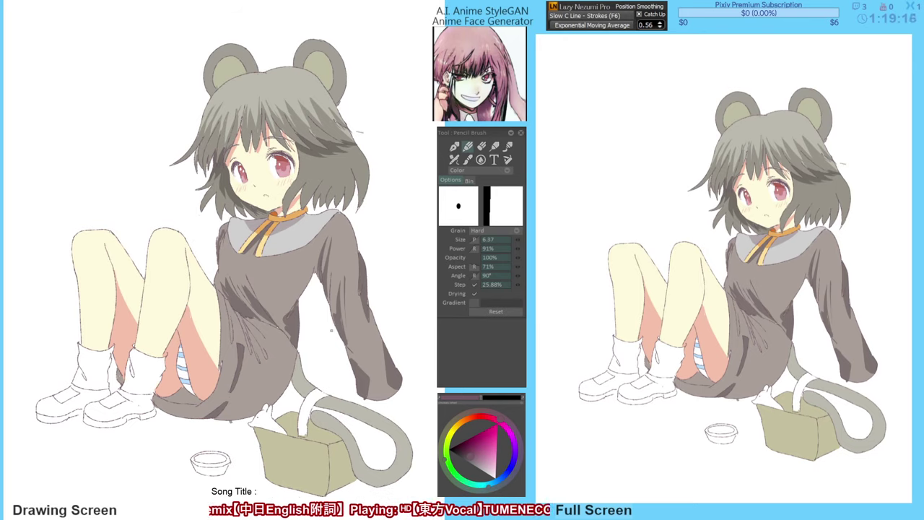
pyautogui.press('e')
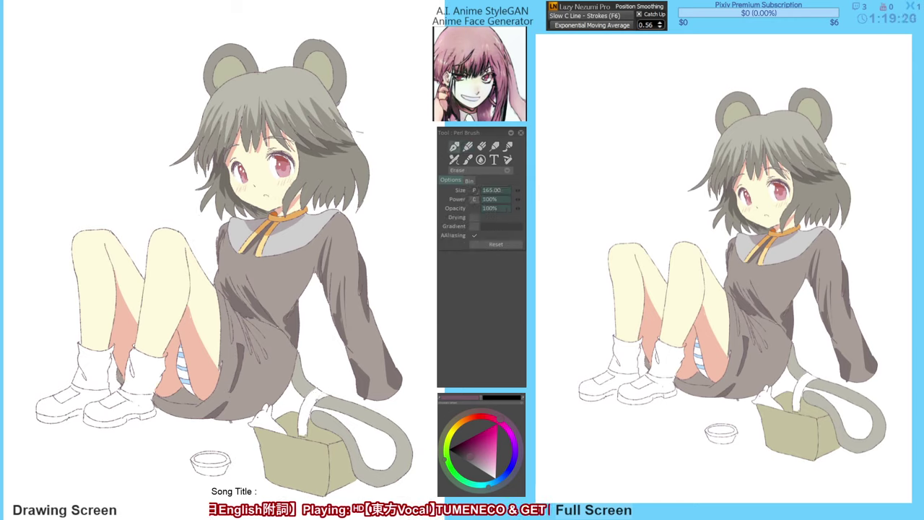
pyautogui.press('n')
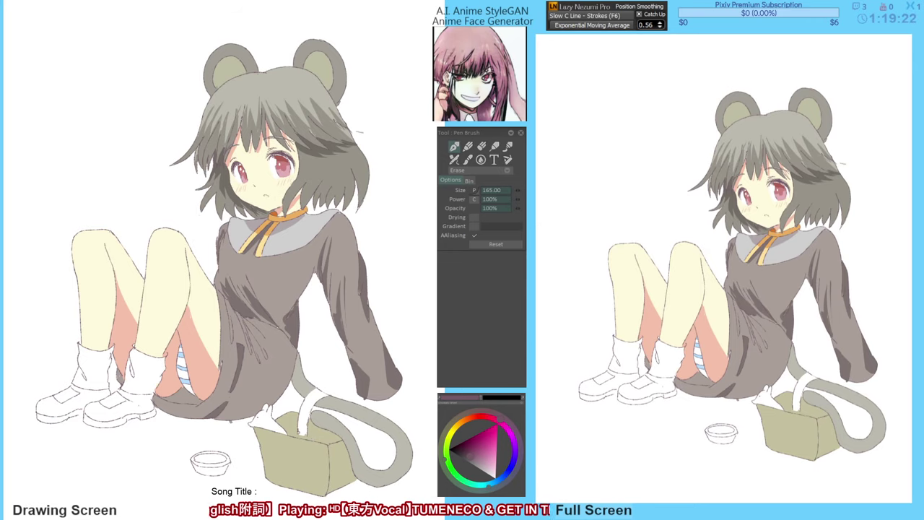
pyautogui.press('b')
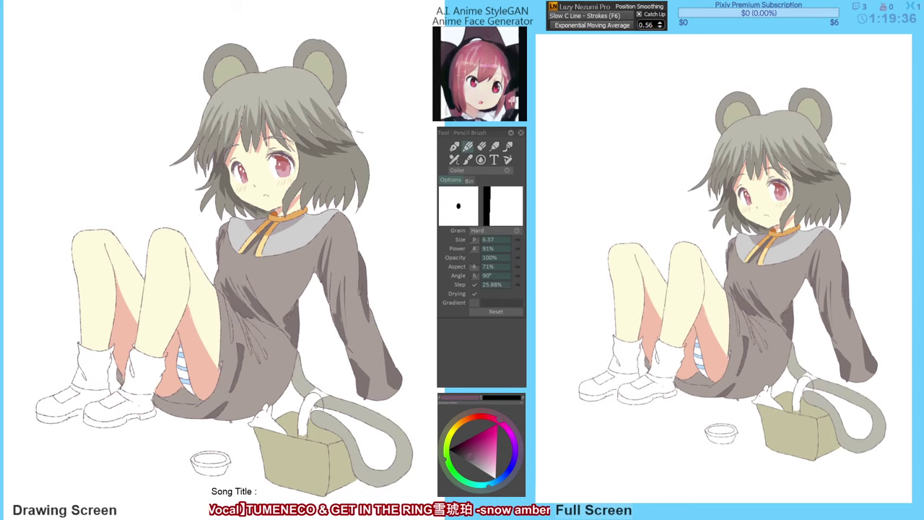
pyautogui.press('p')
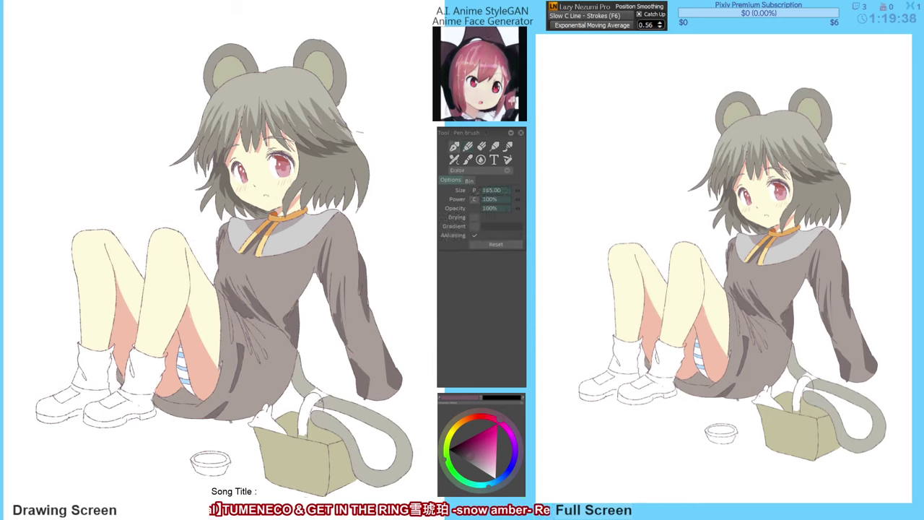
pyautogui.press('b')
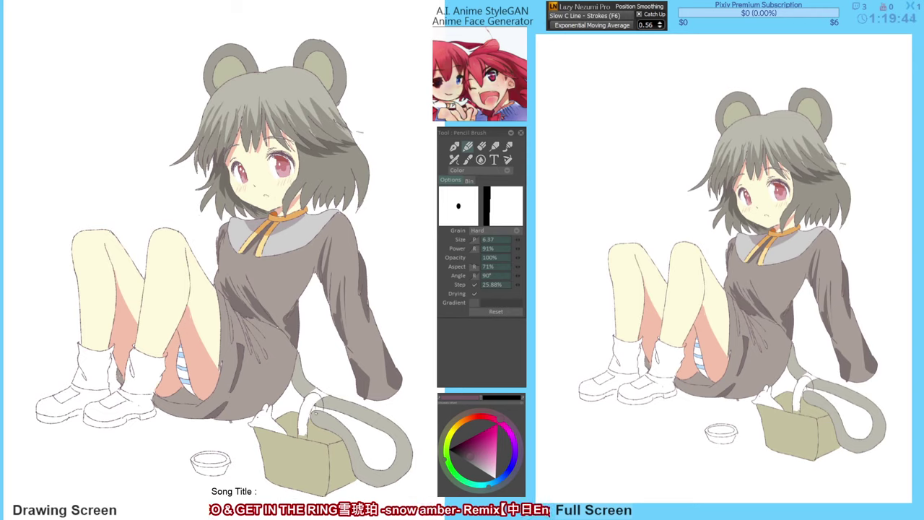
pyautogui.press('e')
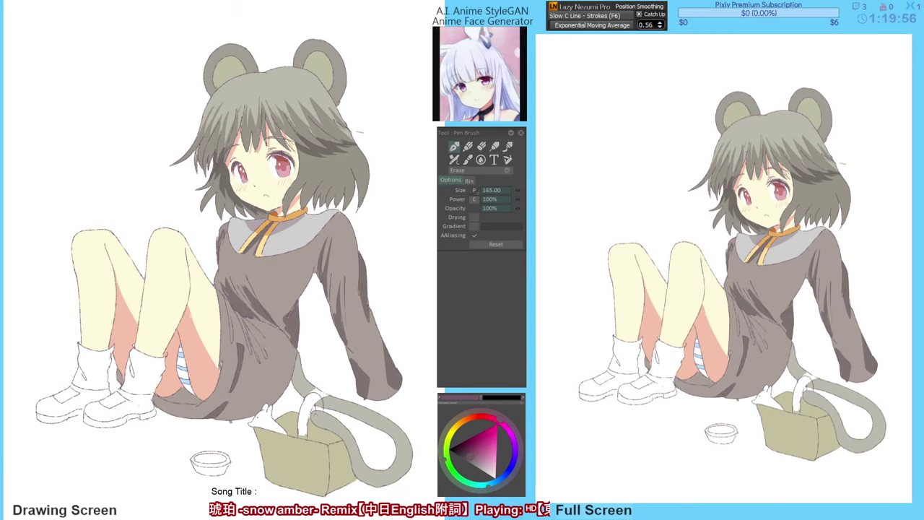
# Bucket-fill the basket's handle with the sampled khaki and the small remaining tail piece beside it with the sampled tail grey.
pyautogui.click(302, 467)
pyautogui.press('f')
pyautogui.click(306, 413)
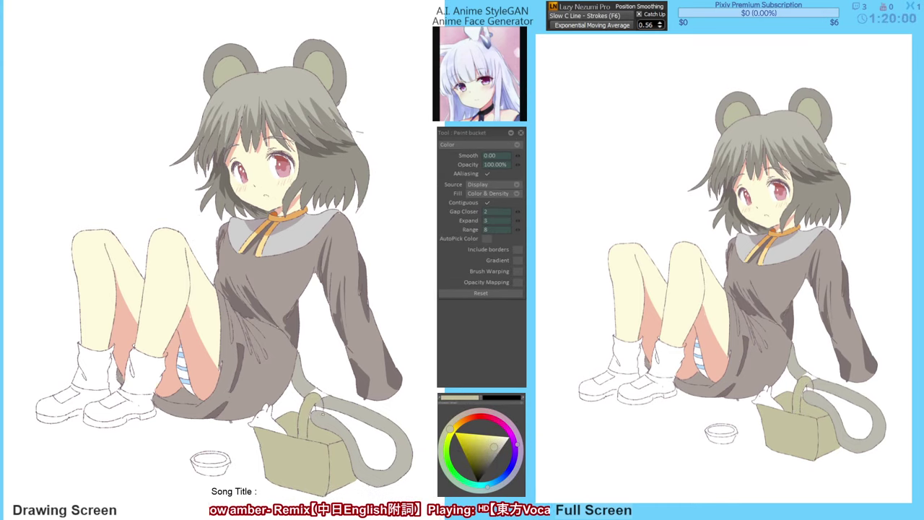
pyautogui.click(330, 402)
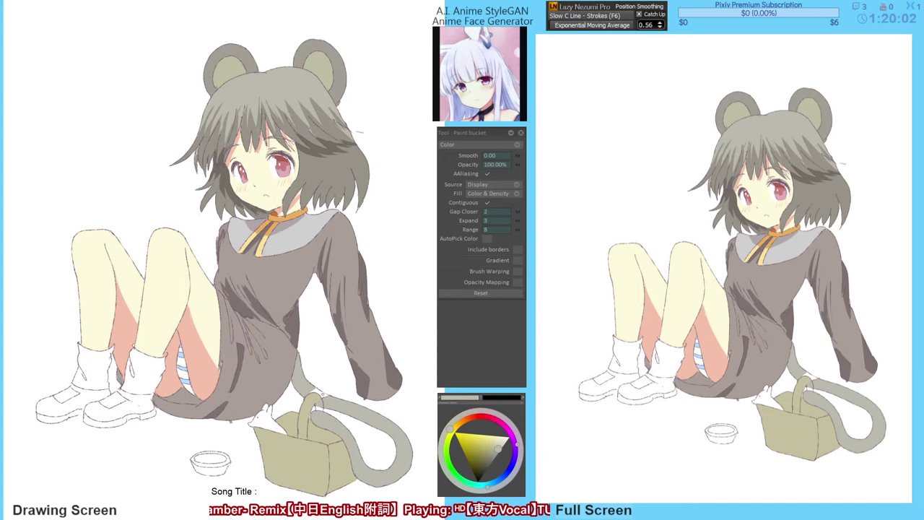
pyautogui.click(318, 393)
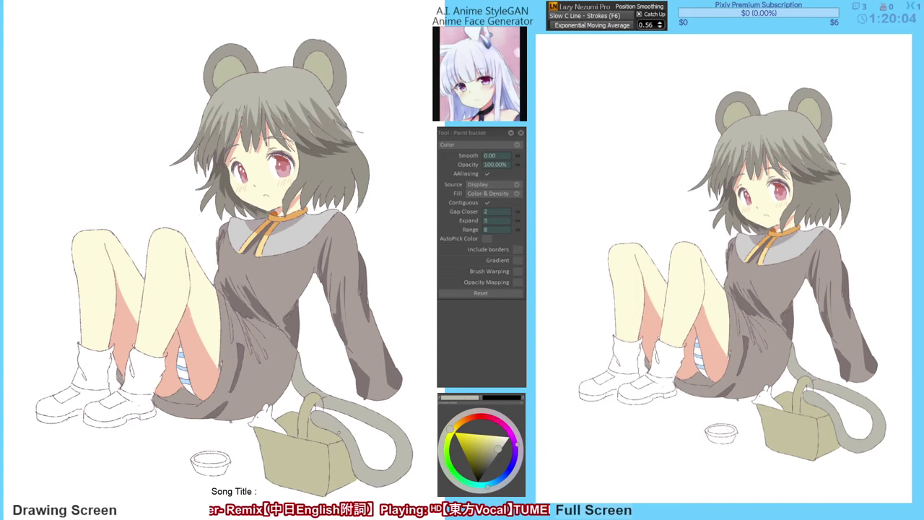
pyautogui.moveTo(323, 387); pyautogui.dragTo(321, 385)
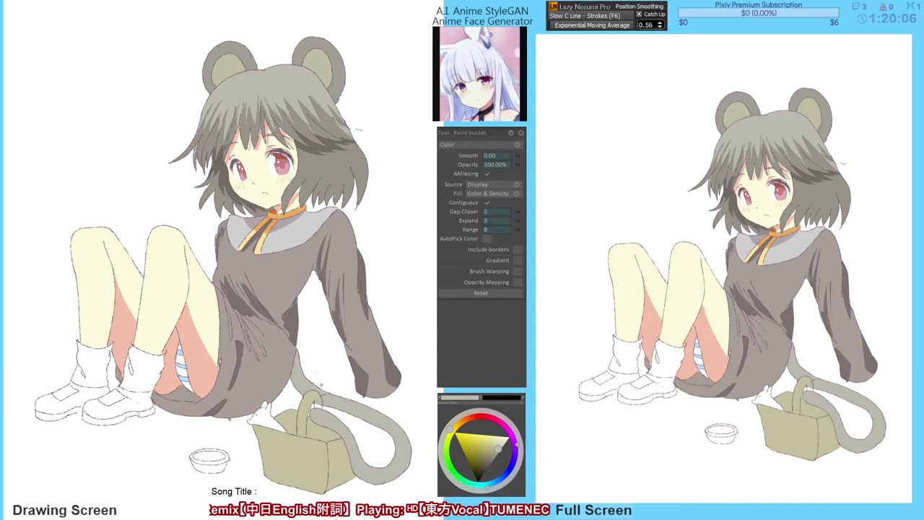
pyautogui.press('v')
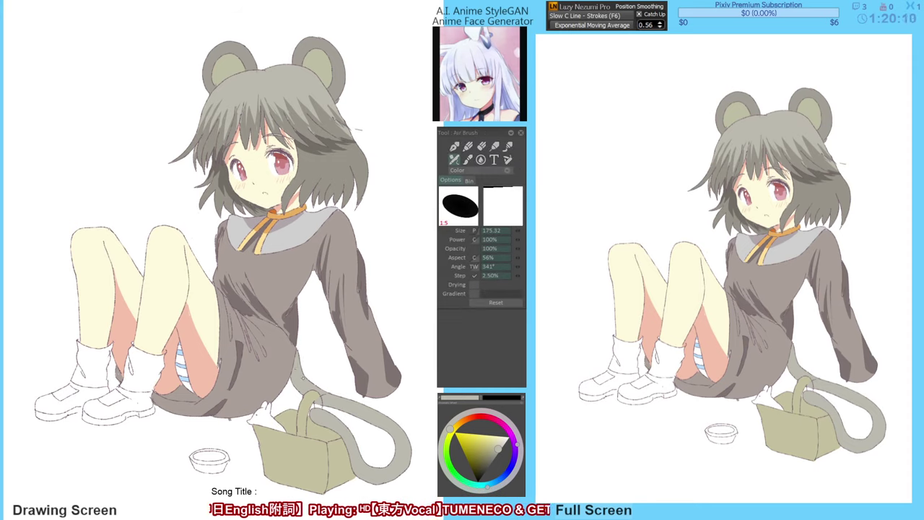
# Bucket-fill the small mouse peeking out of the basket with light grey, using a slightly adjusted shade.
pyautogui.press('F5')
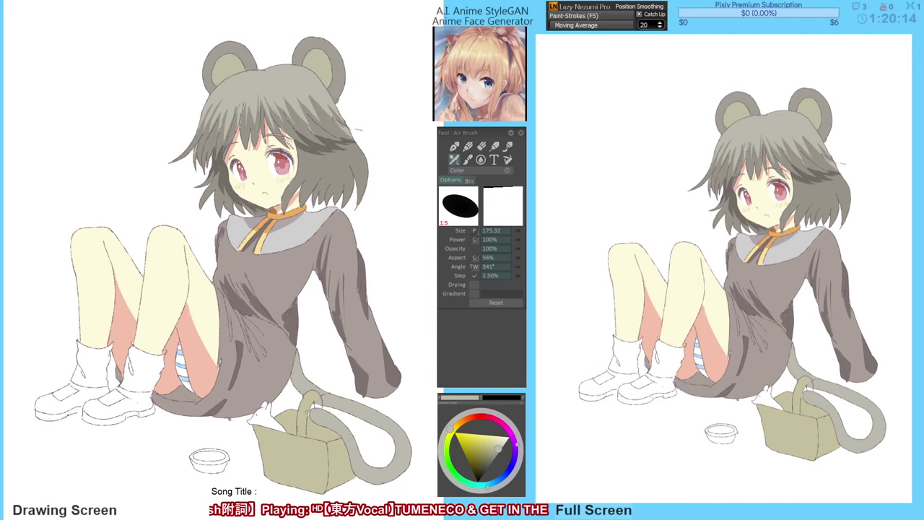
pyautogui.moveTo(306, 413); pyautogui.dragTo(308, 415)
pyautogui.press('h')
pyautogui.press('h')
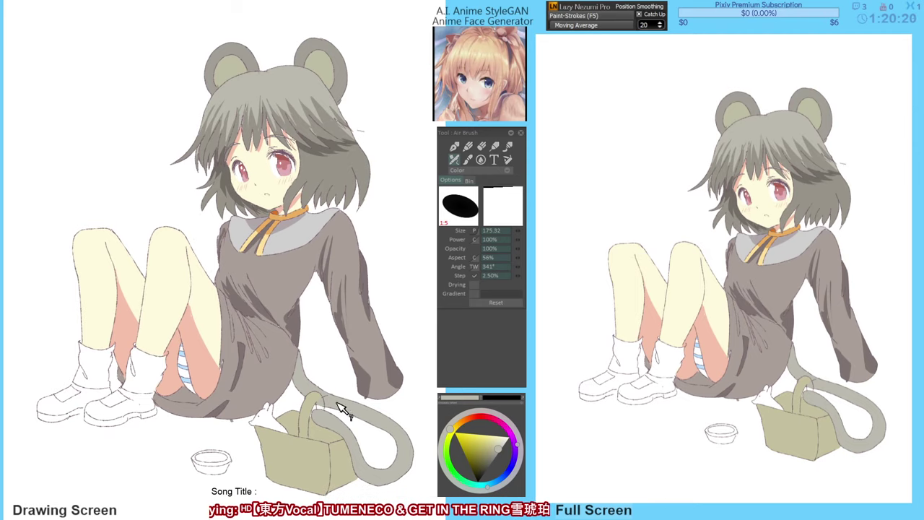
pyautogui.press('f')
pyautogui.click(276, 429)
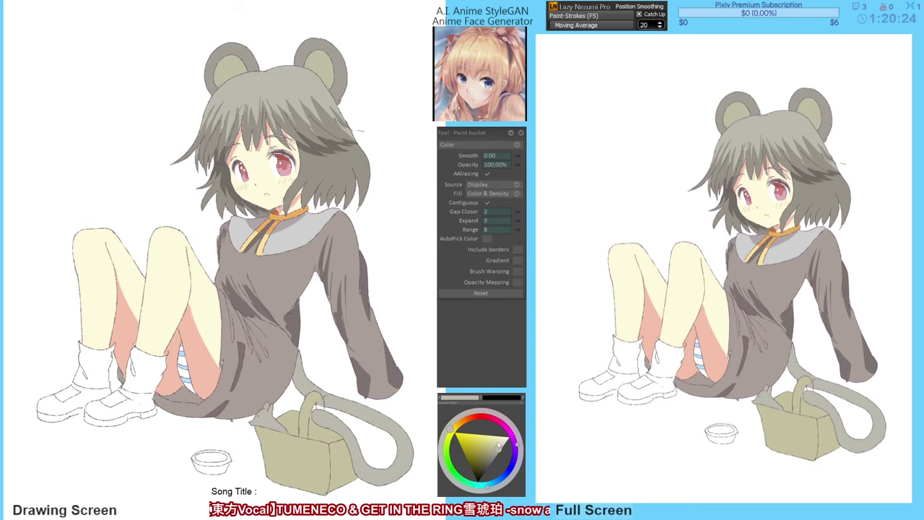
pyautogui.click(500, 445)
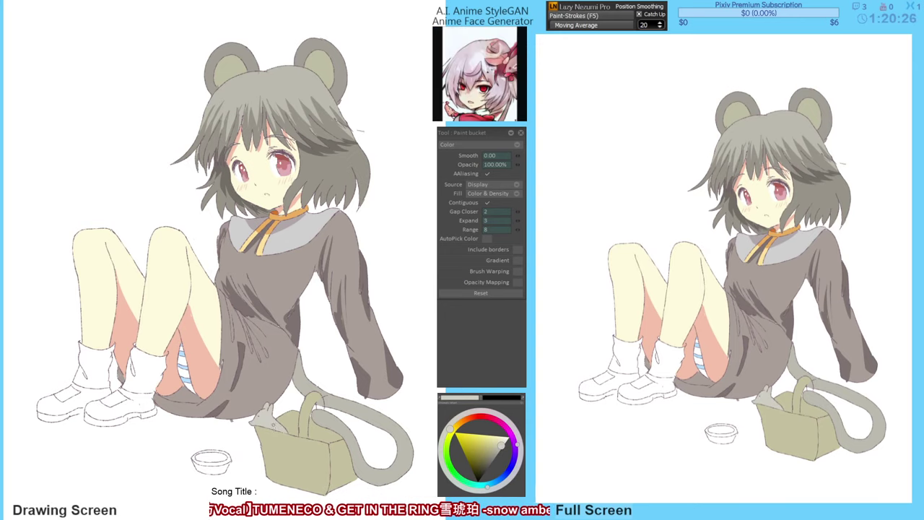
# Rework the small mouse's line art with the Pencil Brush and Pen eraser, using Slow C Line and then Balance Strokes smoothing.
pyautogui.press('e')
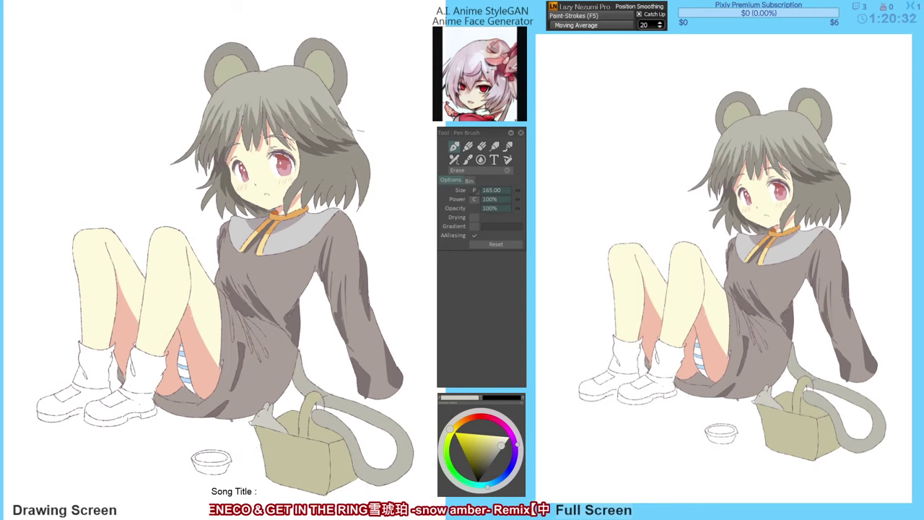
pyautogui.press('F6')
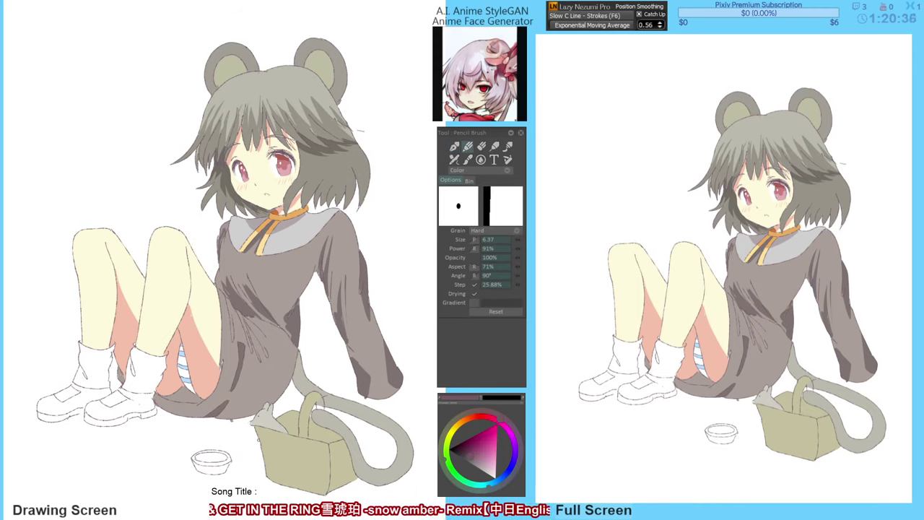
pyautogui.press('e')
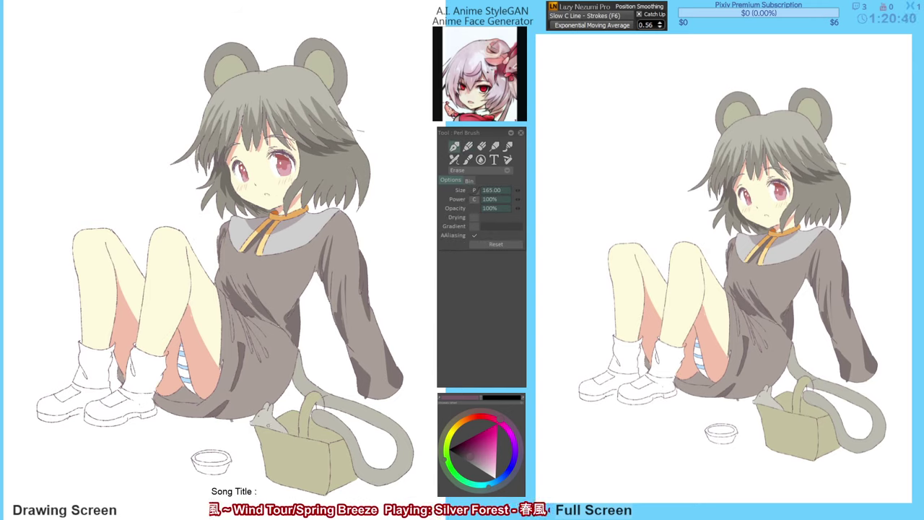
pyautogui.press('F4')
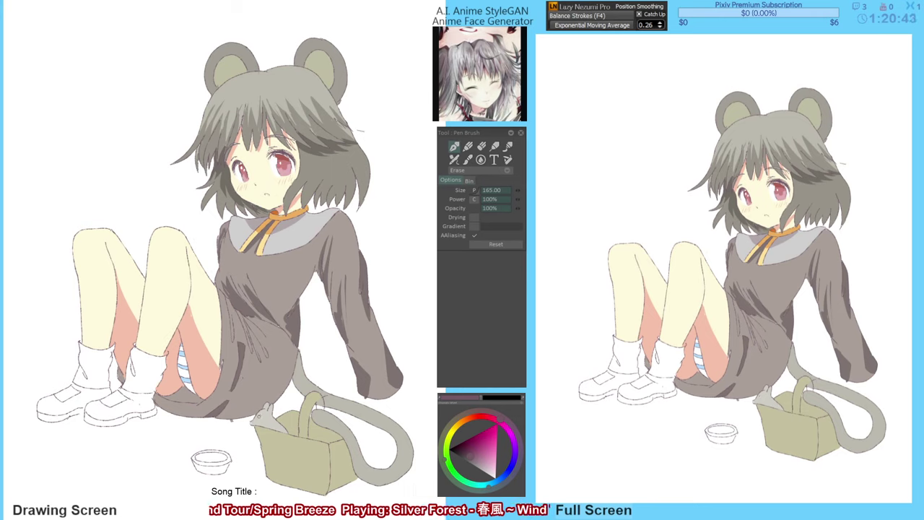
pyautogui.press('b')
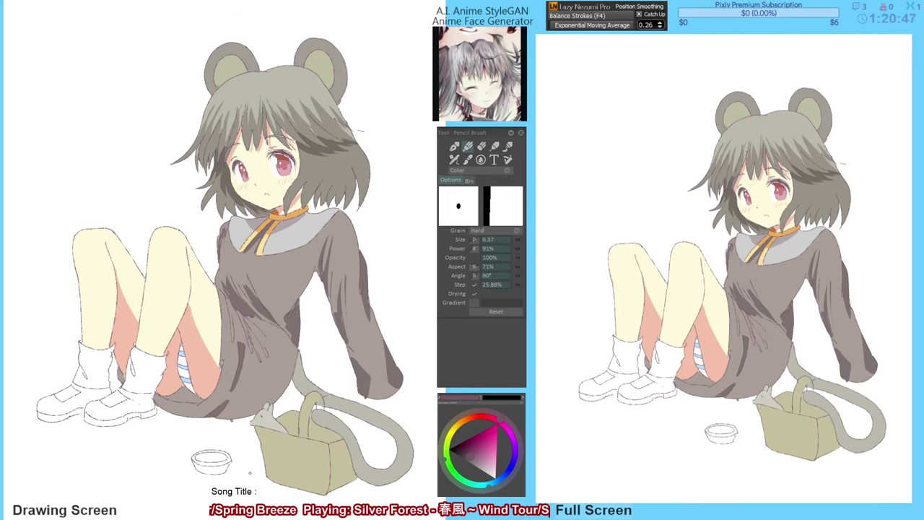
pyautogui.moveTo(251, 455); pyautogui.dragTo(250, 456)
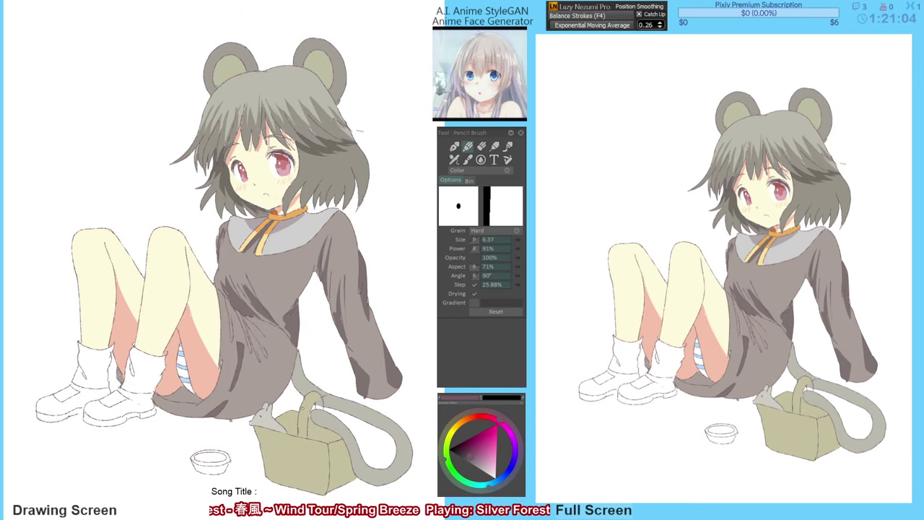
pyautogui.moveTo(304, 408); pyautogui.dragTo(312, 406)
pyautogui.moveTo(234, 418); pyautogui.dragTo(237, 417)
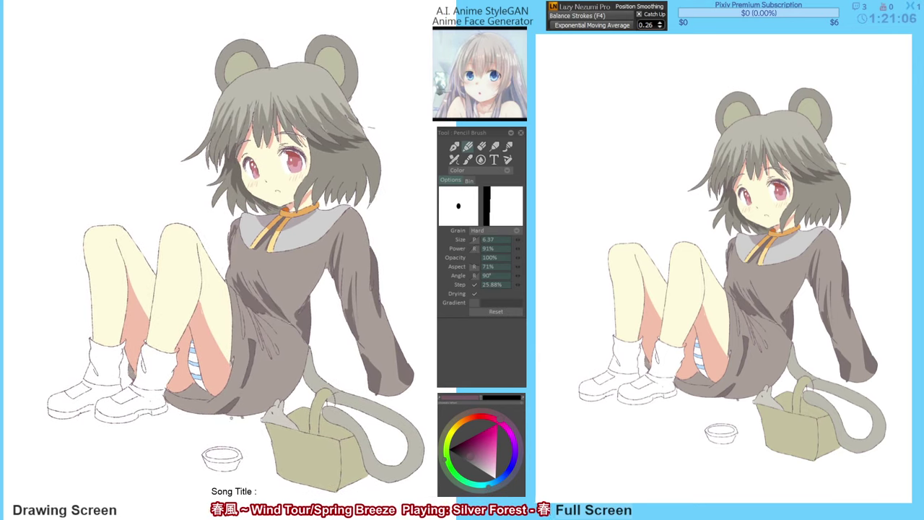
# Sample the dark brown shadow colour of the dress and bucket-fill the upper of the nearer shoe with it.
pyautogui.press('a')
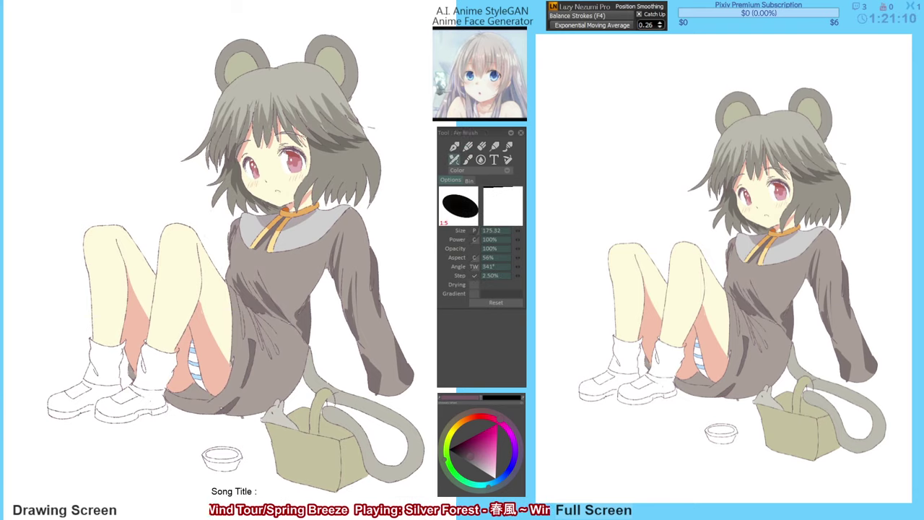
pyautogui.keyDown('alt'); pyautogui.click(233, 389); pyautogui.keyUp('alt')
pyautogui.keyDown('alt'); pyautogui.click(232, 390); pyautogui.keyUp('alt')
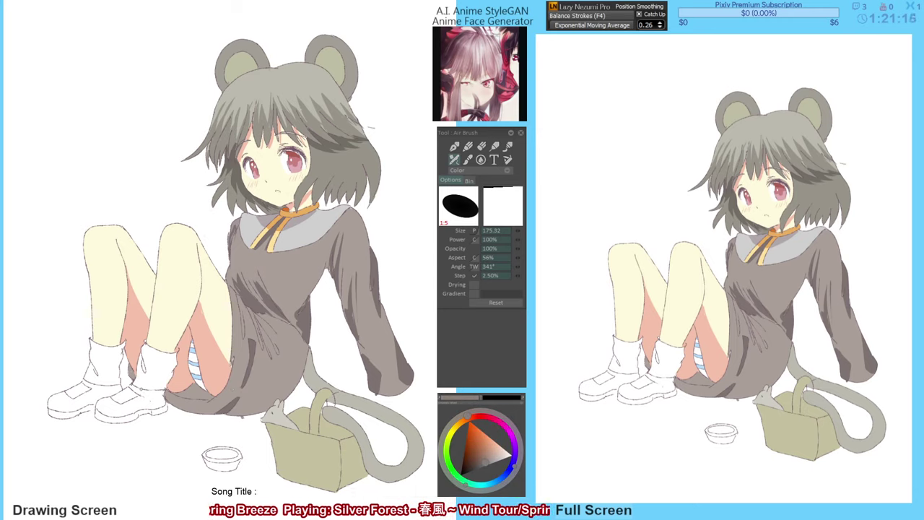
pyautogui.press('g')
pyautogui.click(132, 389)
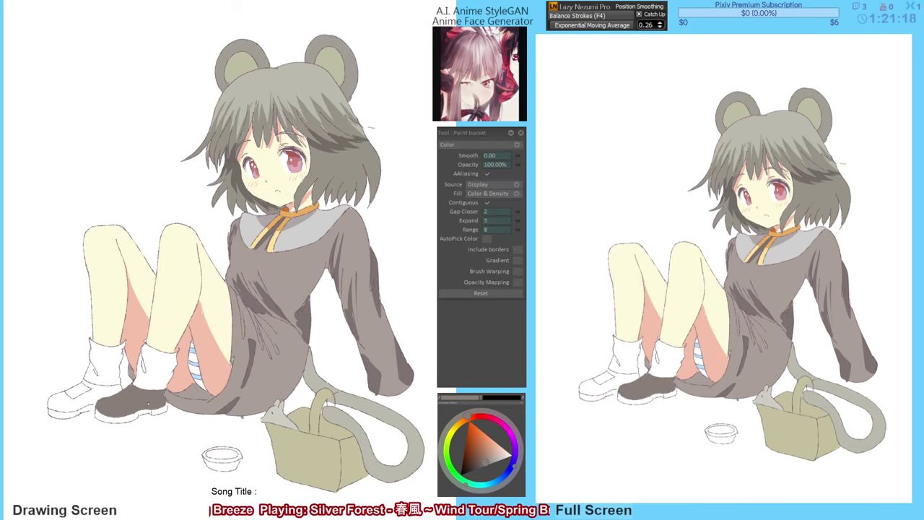
pyautogui.hotkey('ctrl', 'z')
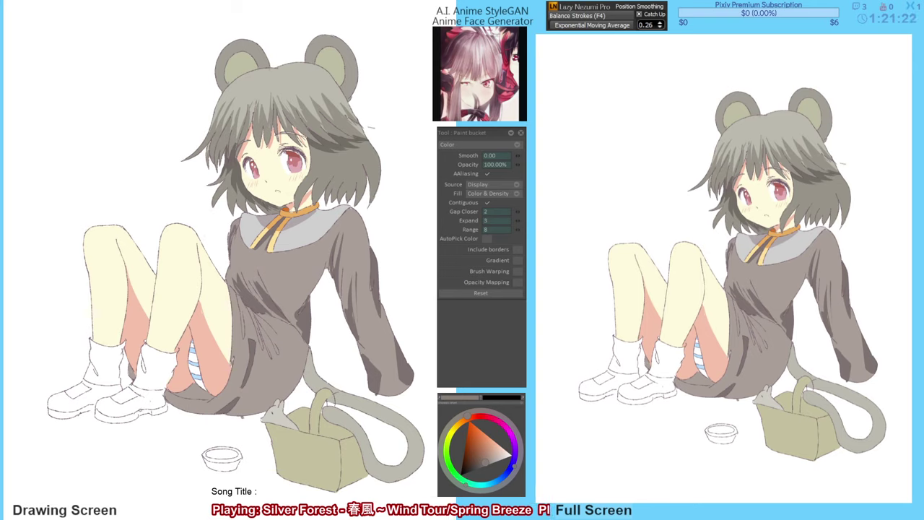
pyautogui.press('b')
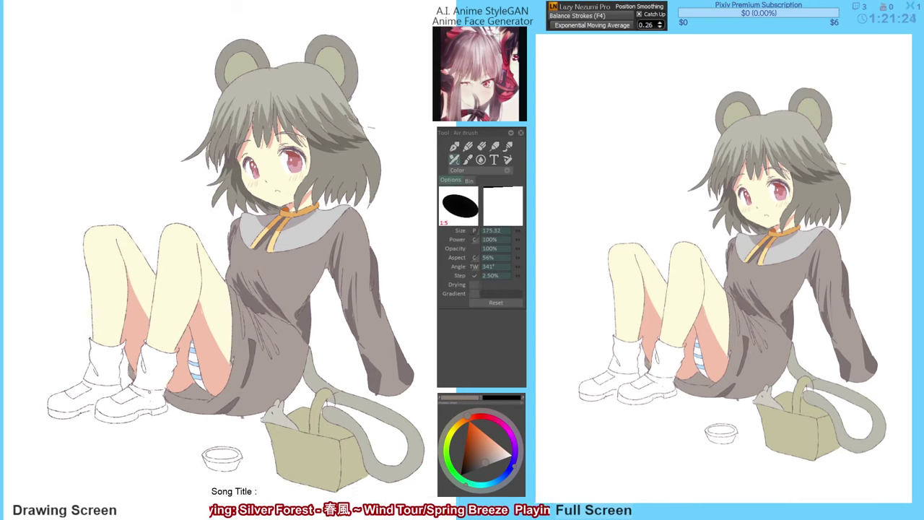
pyautogui.press('g')
pyautogui.click(163, 394)
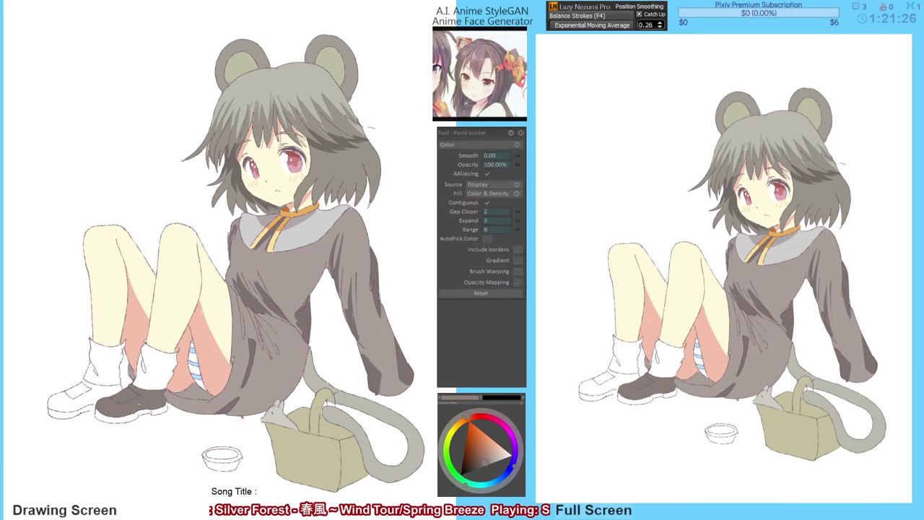
# Bucket-fill the upper and strap of the farther shoe with the same dark brown.
pyautogui.press('b')
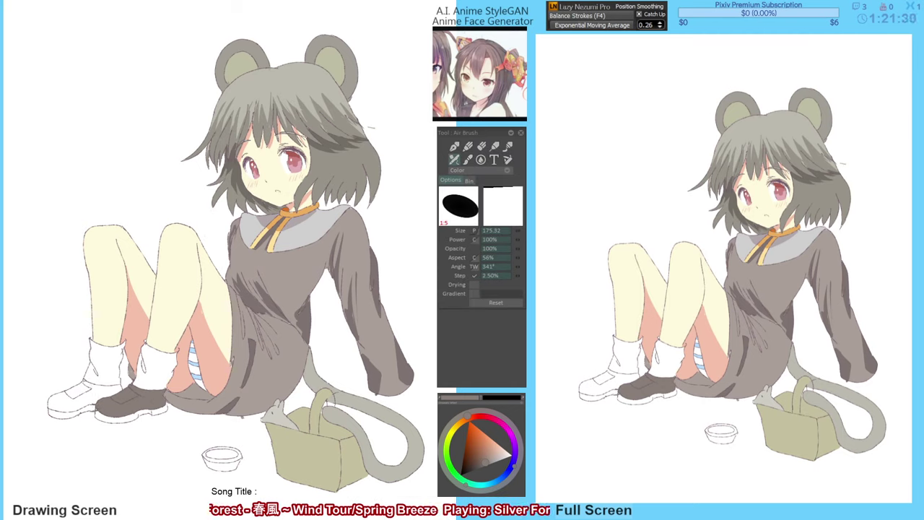
pyautogui.press('g')
pyautogui.click(82, 387)
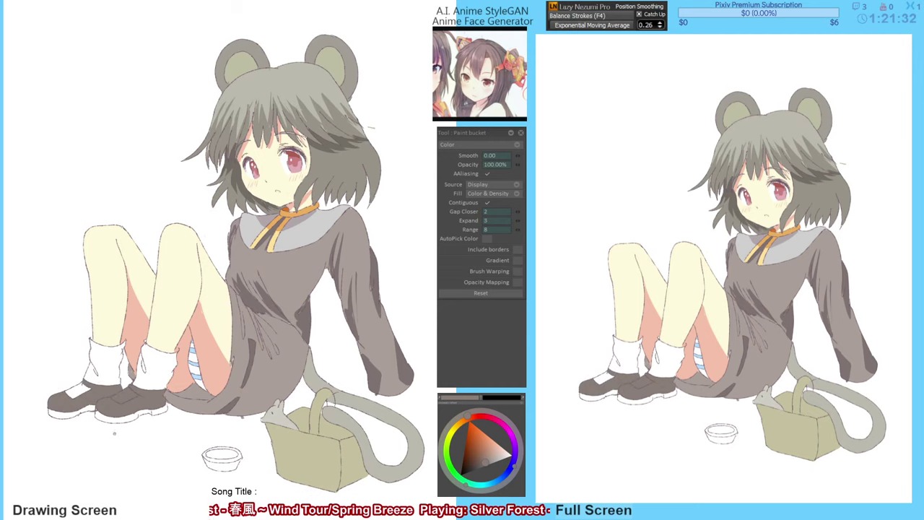
pyautogui.moveTo(159, 445)
pyautogui.mouseDown()
pyautogui.moveTo(133, 448)
pyautogui.moveTo(122, 470)
pyautogui.mouseUp()
pyautogui.click(82, 393)
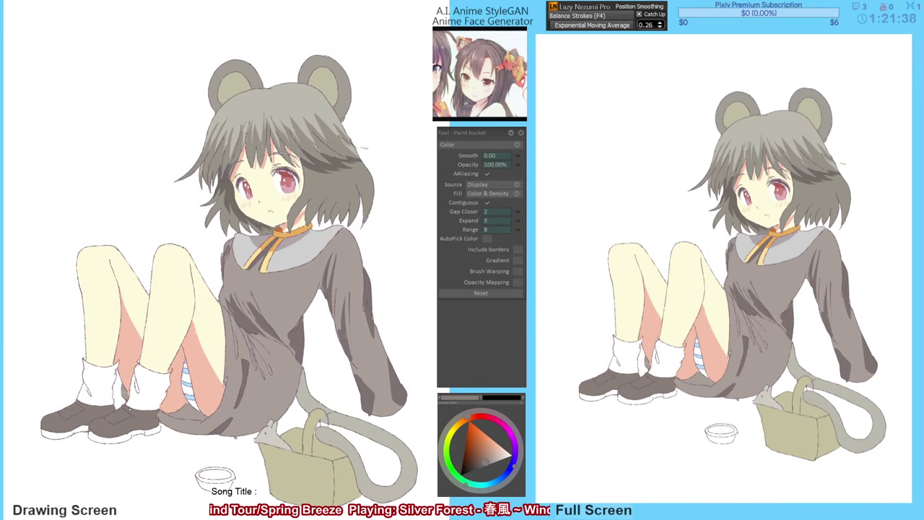
# Touch up the dark brown on the nearer shoe's upper with the Air Brush.
pyautogui.press('b')
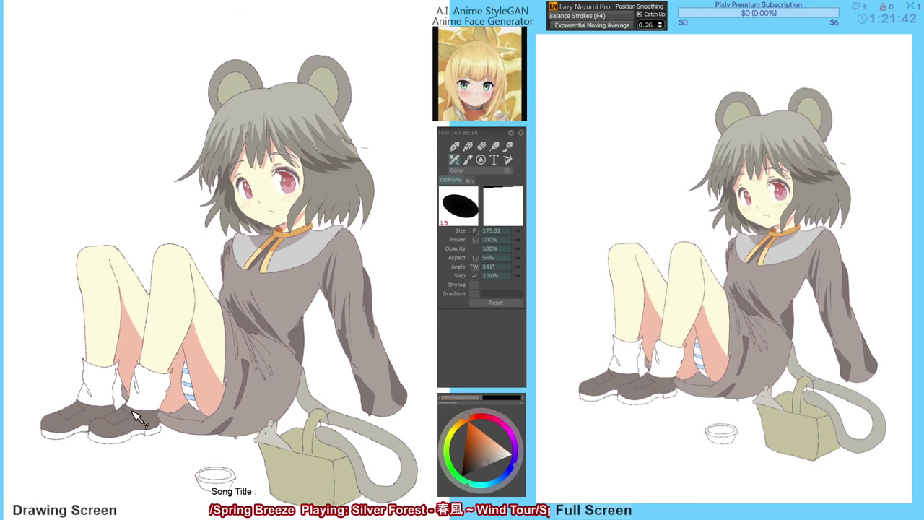
pyautogui.moveTo(125, 404); pyautogui.dragTo(160, 410)
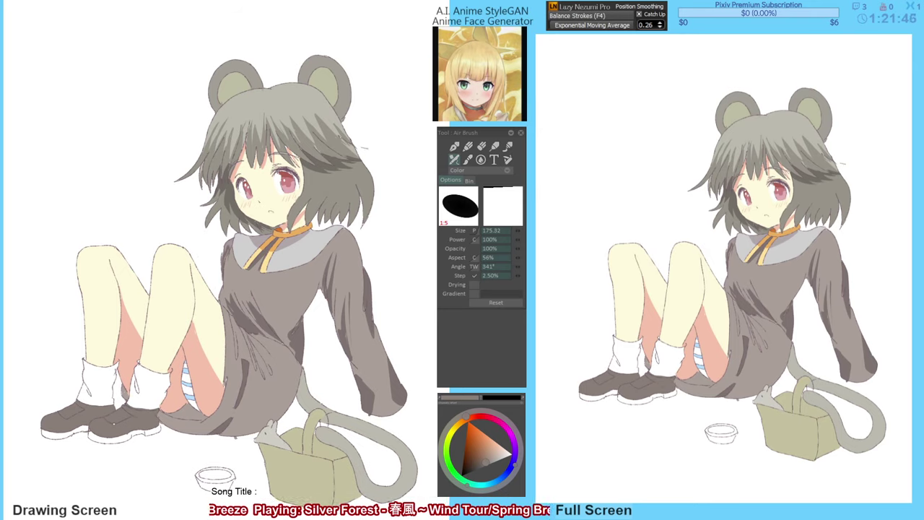
pyautogui.moveTo(114, 424); pyautogui.dragTo(118, 434)
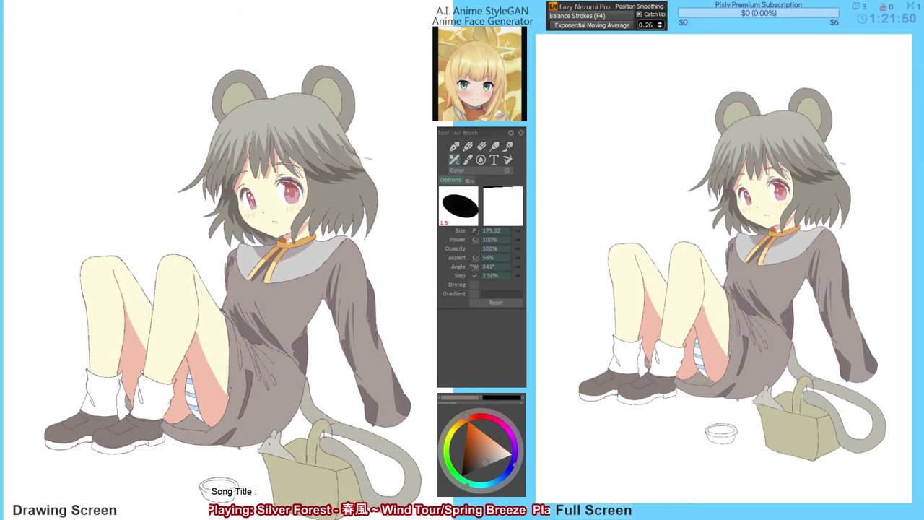
pyautogui.moveTo(230, 246); pyautogui.dragTo(230, 253)
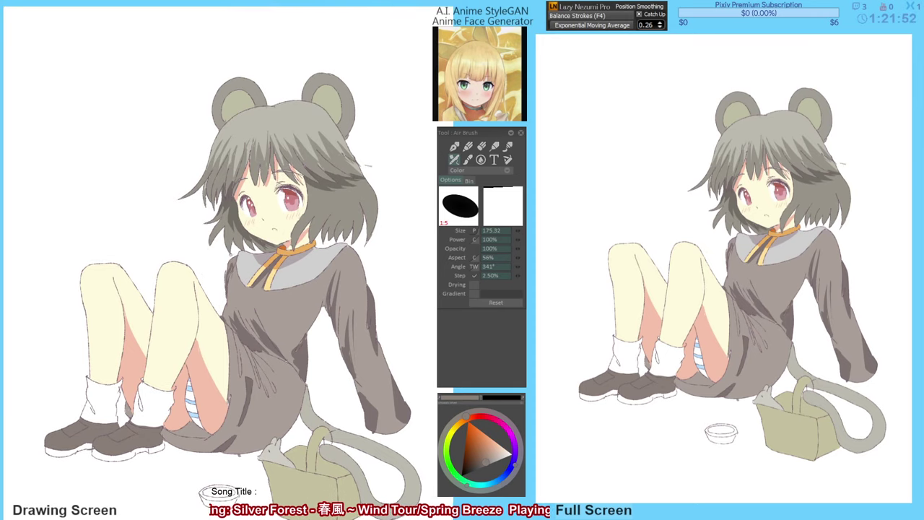
# Sample the shadow and base browns of the dress and touch up the folds around its waist with the Air Brush.
pyautogui.keyDown('alt'); pyautogui.click(243, 327); pyautogui.keyUp('alt')
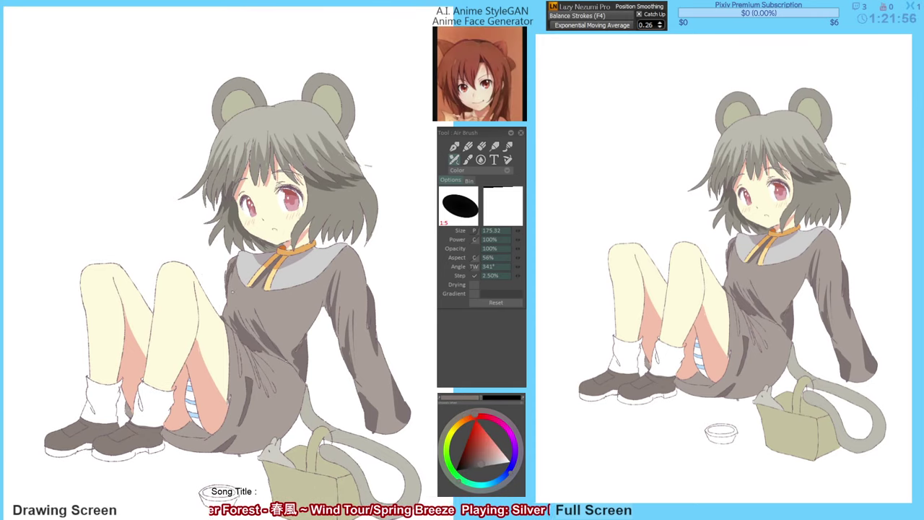
pyautogui.moveTo(301, 309); pyautogui.dragTo(293, 308)
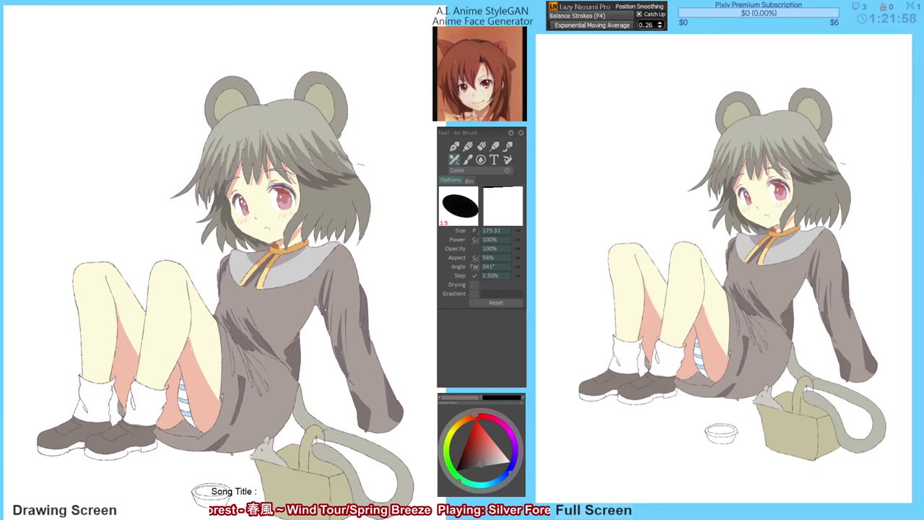
pyautogui.keyDown('alt'); pyautogui.click(249, 322); pyautogui.keyUp('alt')
pyautogui.keyDown('alt'); pyautogui.click(255, 333); pyautogui.keyUp('alt')
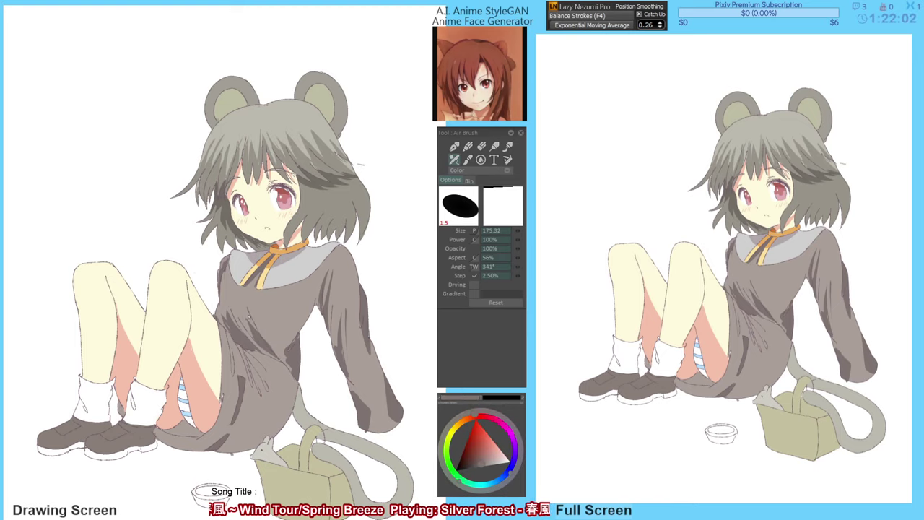
pyautogui.moveTo(252, 326); pyautogui.dragTo(240, 309)
pyautogui.keyDown('alt'); pyautogui.click(255, 312); pyautogui.keyUp('alt')
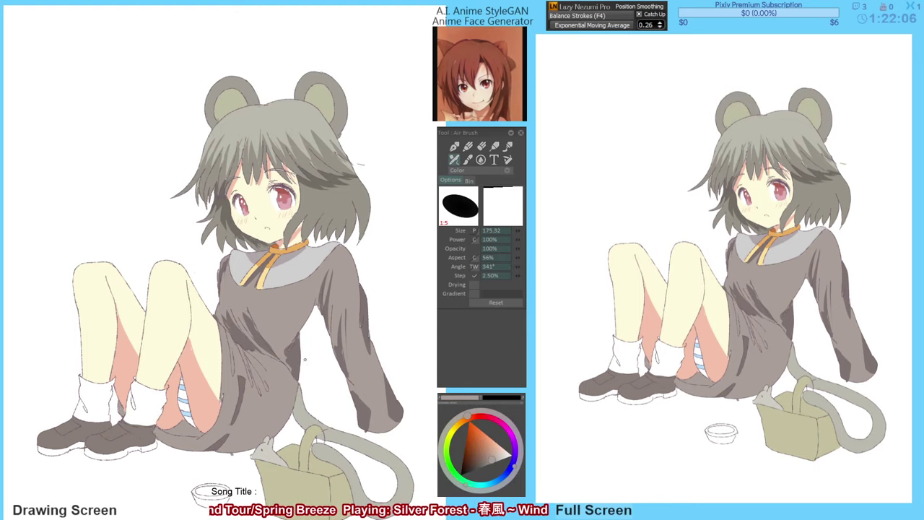
pyautogui.moveTo(304, 359); pyautogui.dragTo(300, 361)
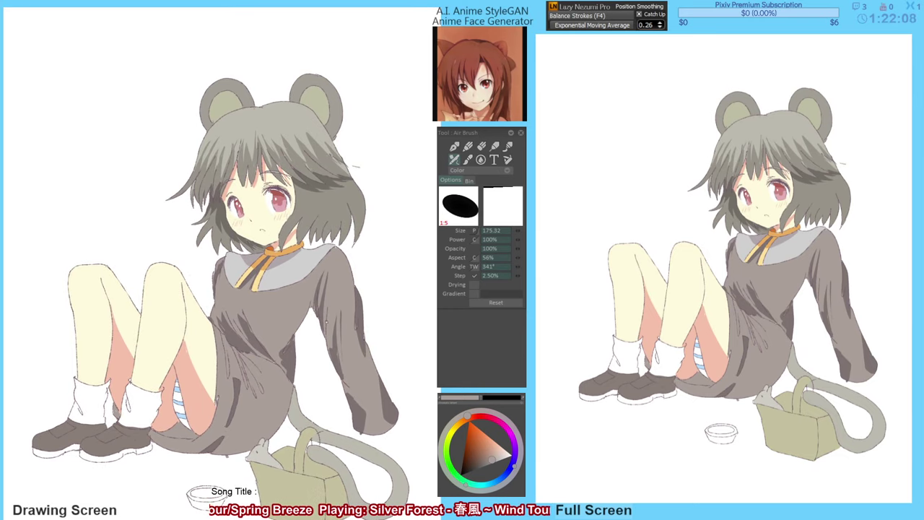
# Sample the sleeve's shadow and base browns and touch up the shading along the supporting arm with the Air Brush.
pyautogui.moveTo(327, 323)
pyautogui.mouseDown()
pyautogui.moveTo(316, 317)
pyautogui.moveTo(351, 341)
pyautogui.moveTo(361, 364)
pyautogui.mouseUp()
pyautogui.keyDown('alt'); pyautogui.click(348, 311); pyautogui.keyUp('alt')
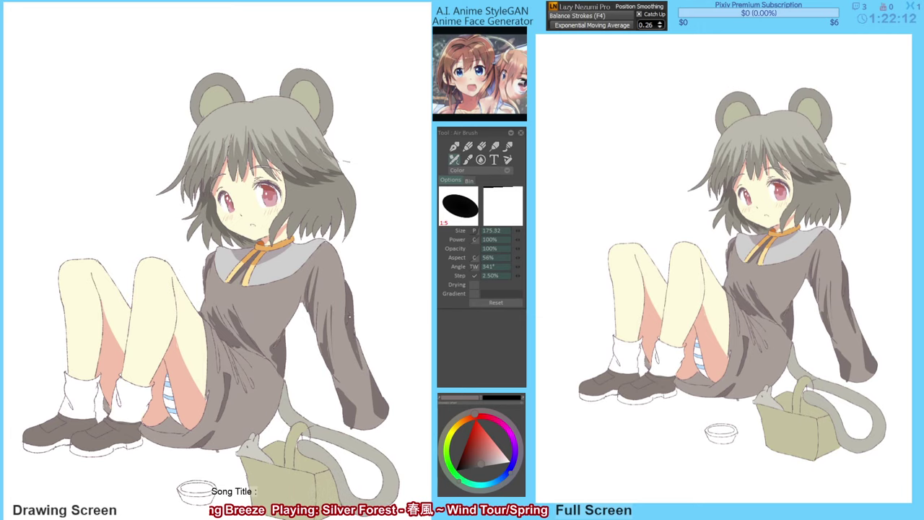
pyautogui.keyDown('alt'); pyautogui.click(363, 378); pyautogui.keyUp('alt')
pyautogui.press('x')
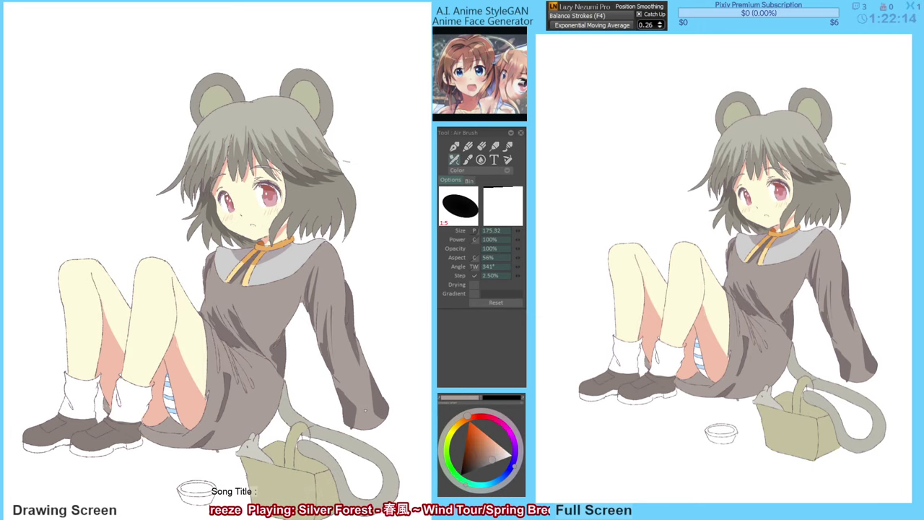
pyautogui.moveTo(318, 337); pyautogui.dragTo(316, 338)
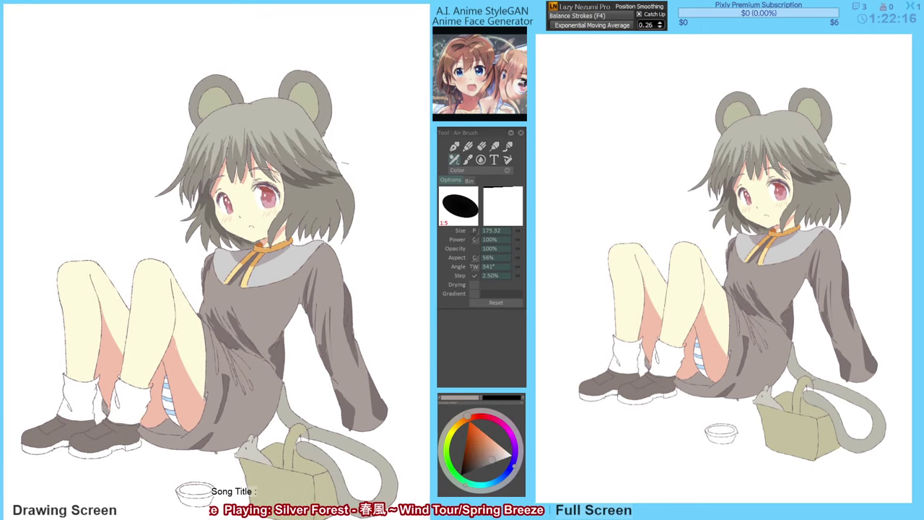
pyautogui.press('Delete')
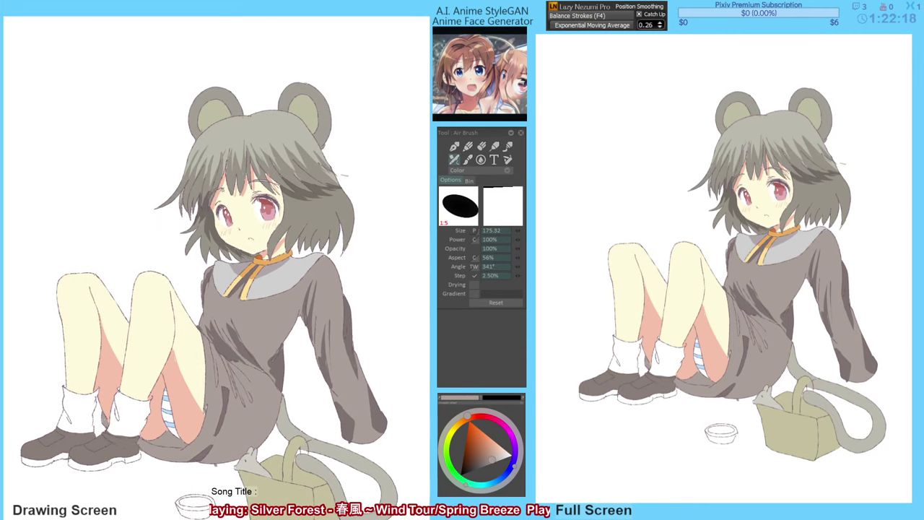
# Sample the pink skin shadow and touch up the shading around the face with the Air Brush set to Behind mode.
pyautogui.keyDown('alt'); pyautogui.click(223, 197); pyautogui.keyUp('alt')
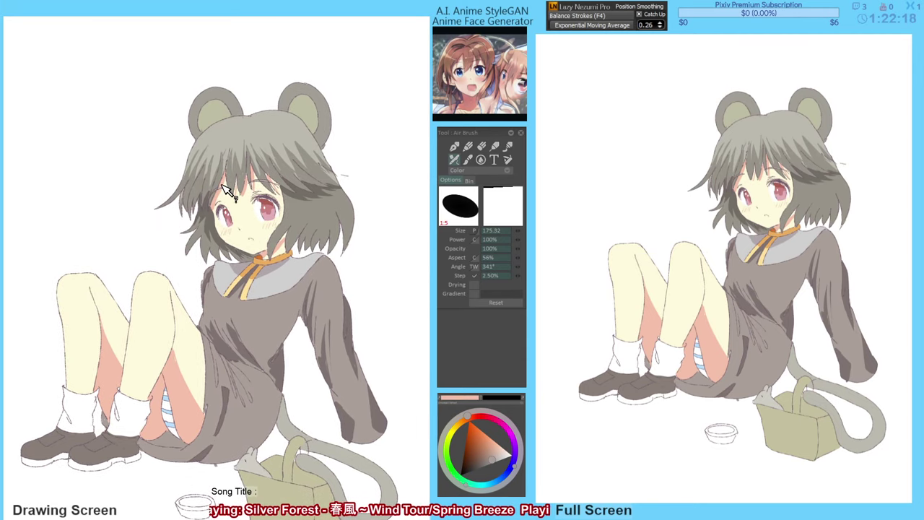
pyautogui.click(470, 172)
pyautogui.click(473, 178)
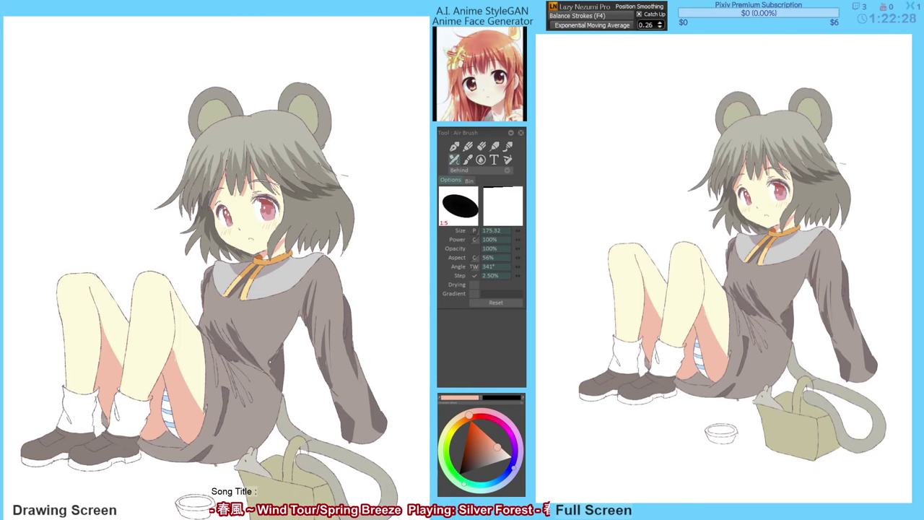
pyautogui.moveTo(314, 283); pyautogui.dragTo(311, 284)
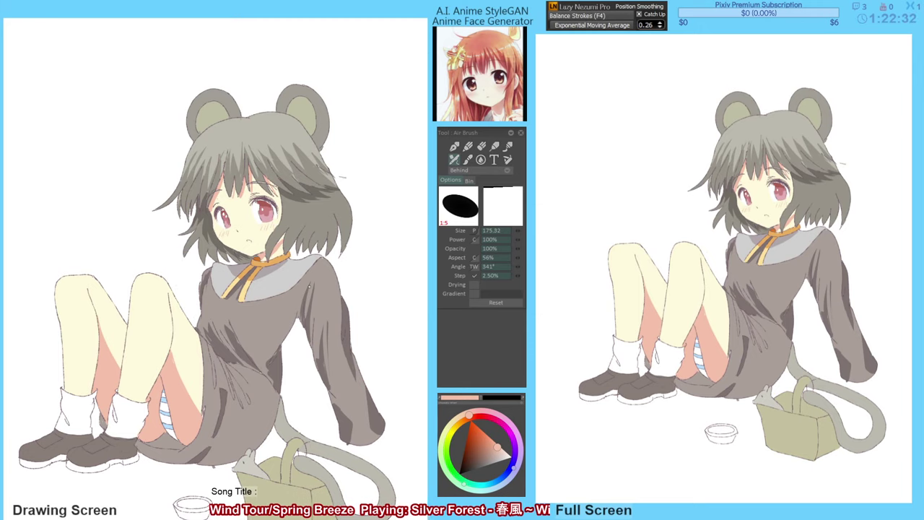
pyautogui.press('h')
pyautogui.press('F2')
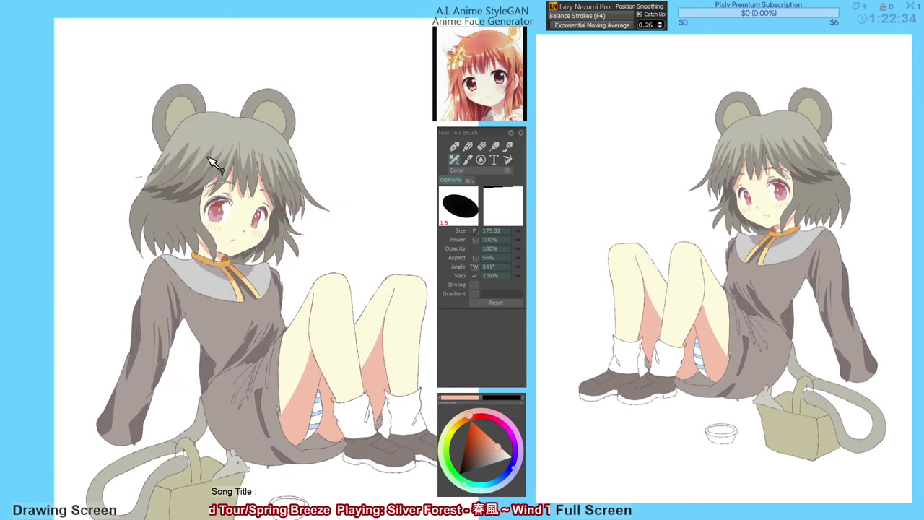
# Sample the hair's light and dark tones and the light skin colour, and touch up the hair and face with the Air Brush.
pyautogui.keyDown('alt'); pyautogui.click(209, 153); pyautogui.keyUp('alt')
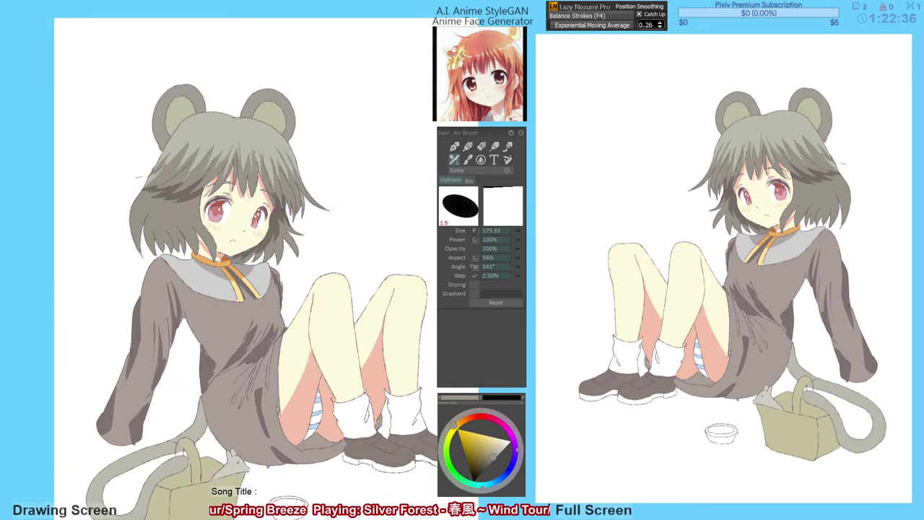
pyautogui.press('h')
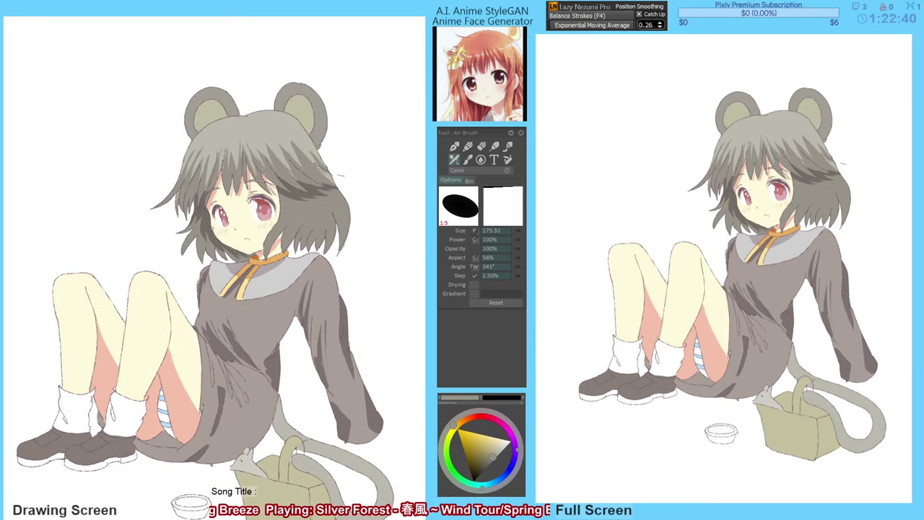
pyautogui.keyDown('alt'); pyautogui.click(212, 229); pyautogui.keyUp('alt')
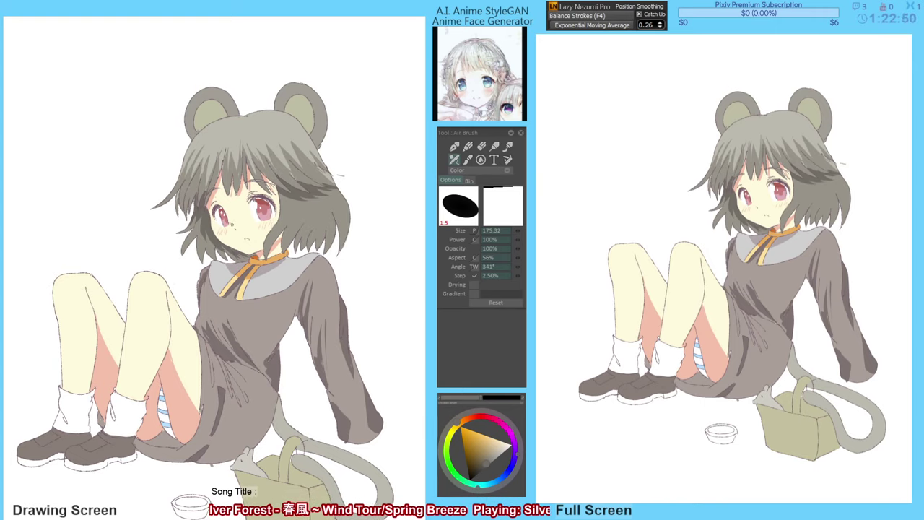
pyautogui.keyDown('alt'); pyautogui.click(230, 228); pyautogui.keyUp('alt')
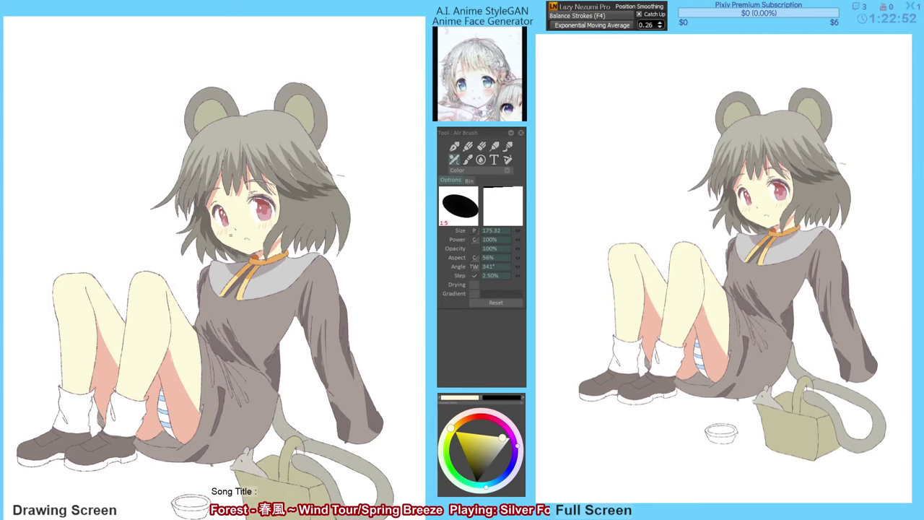
pyautogui.moveTo(237, 348); pyautogui.dragTo(238, 347)
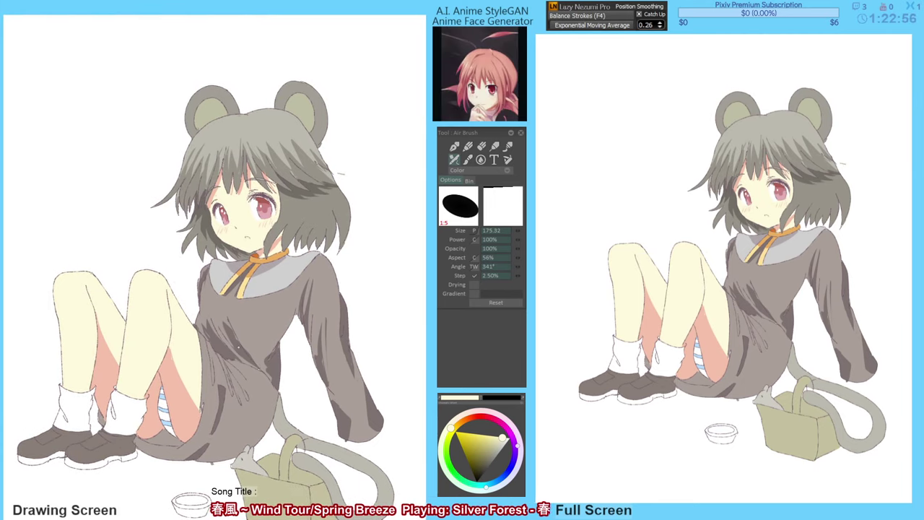
pyautogui.moveTo(261, 381); pyautogui.dragTo(262, 378)
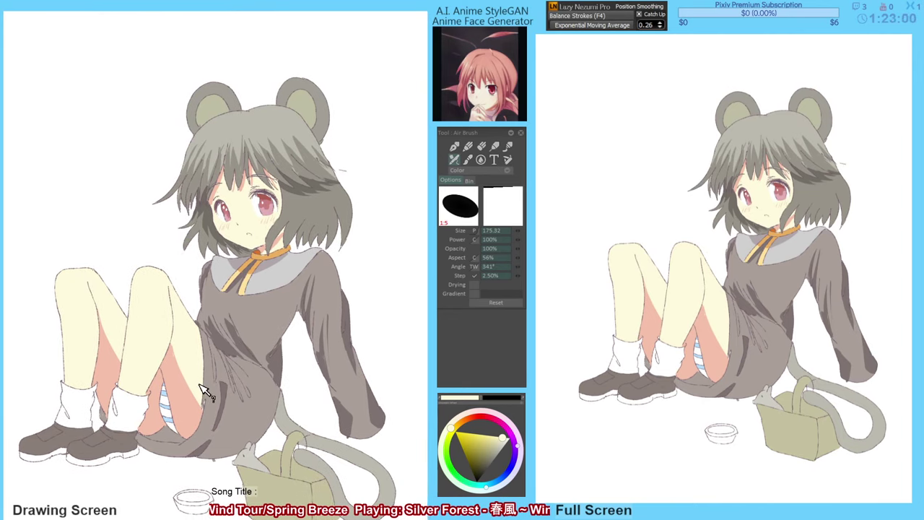
# Sample the pink skin shadow from the thigh and bucket-fill the long fold on the skirt's side as an opening showing skin.
pyautogui.press('g')
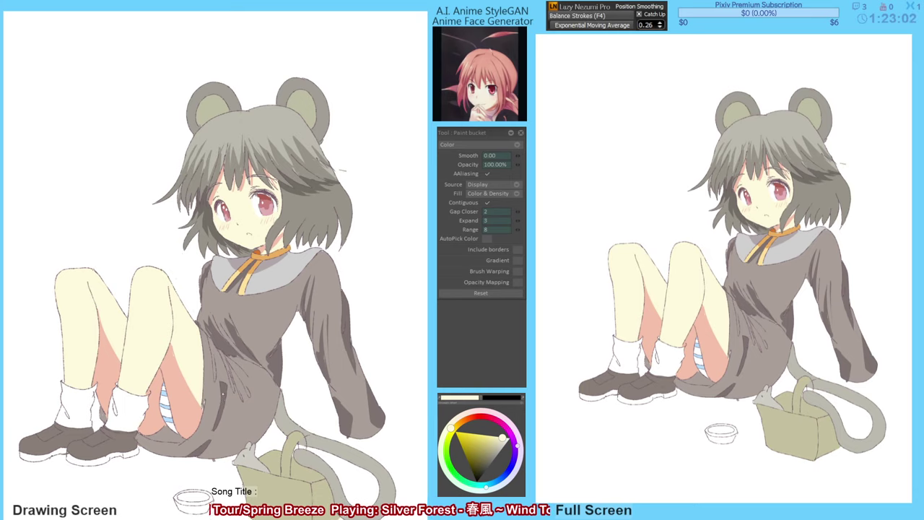
pyautogui.click(221, 400)
pyautogui.hotkey('ctrl', 'z')
pyautogui.keyDown('alt'); pyautogui.click(194, 417); pyautogui.keyUp('alt')
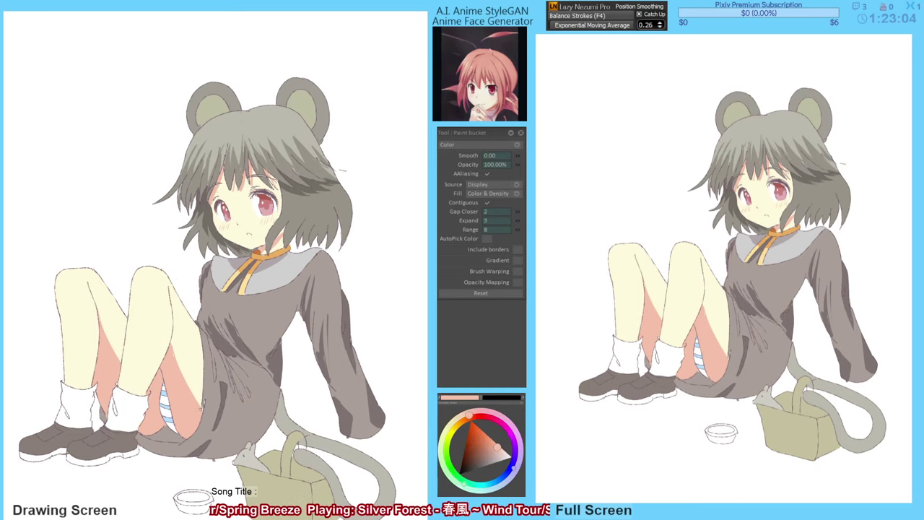
pyautogui.click(221, 404)
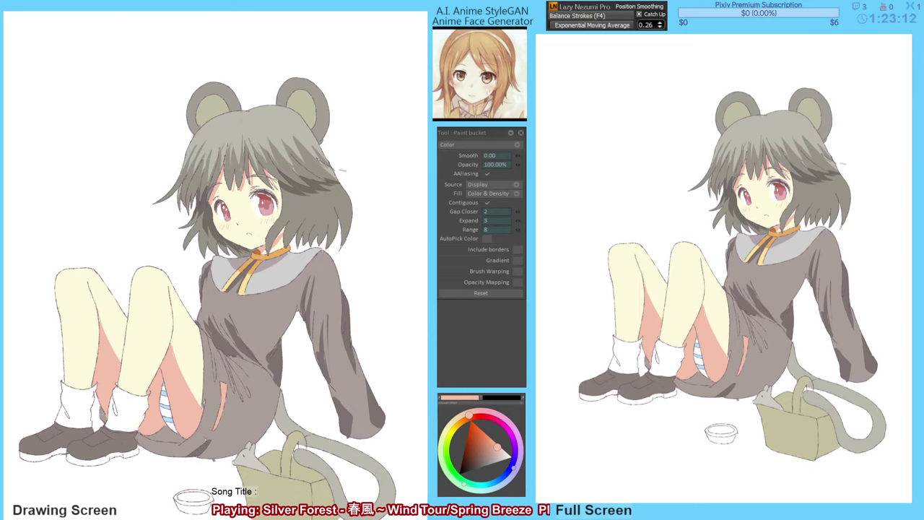
# Outline a smaller opening higher on the skirt's side with the Pencil Brush and bucket-fill it with the pink skin shadow.
pyautogui.moveTo(254, 350); pyautogui.dragTo(256, 347)
pyautogui.press('b')
pyautogui.press('v')
pyautogui.press('F5')
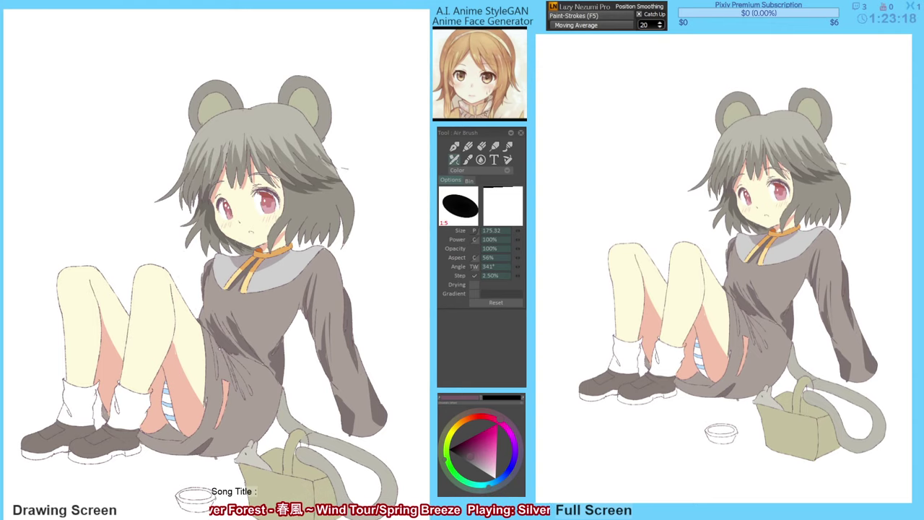
pyautogui.press('n')
pyautogui.press('F6')
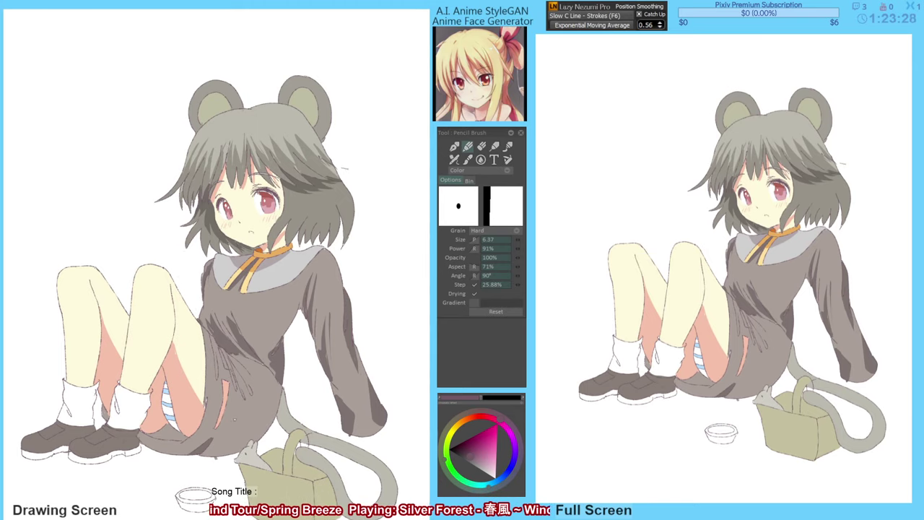
pyautogui.keyDown('alt'); pyautogui.click(224, 389); pyautogui.keyUp('alt')
pyautogui.press('f')
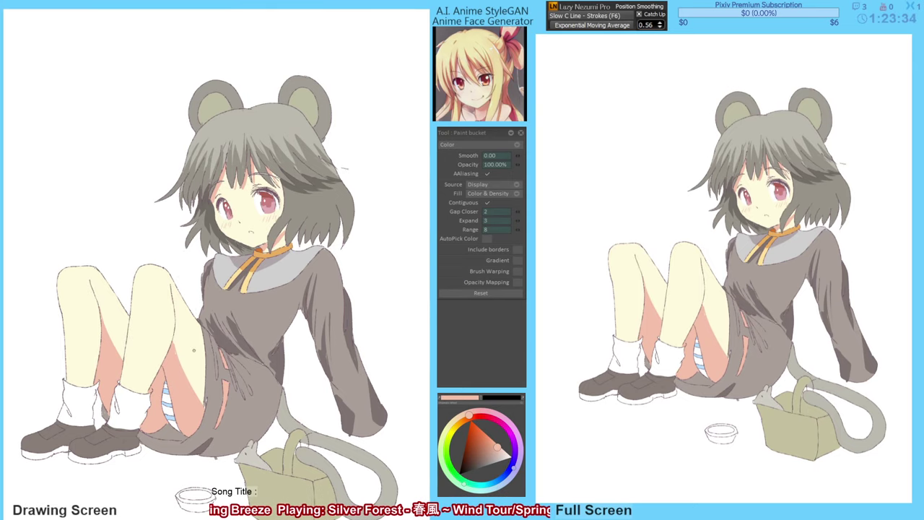
# Sample the light skin colour, paint lit skin in the lower skirt opening, and resample the pink shadow to refine its edge.
pyautogui.keyDown('alt'); pyautogui.click(200, 363); pyautogui.keyUp('alt')
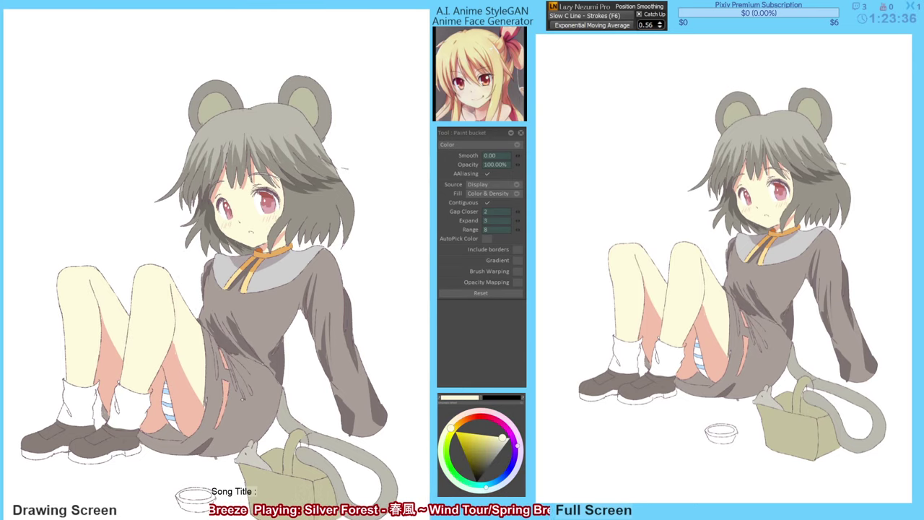
pyautogui.press('F5')
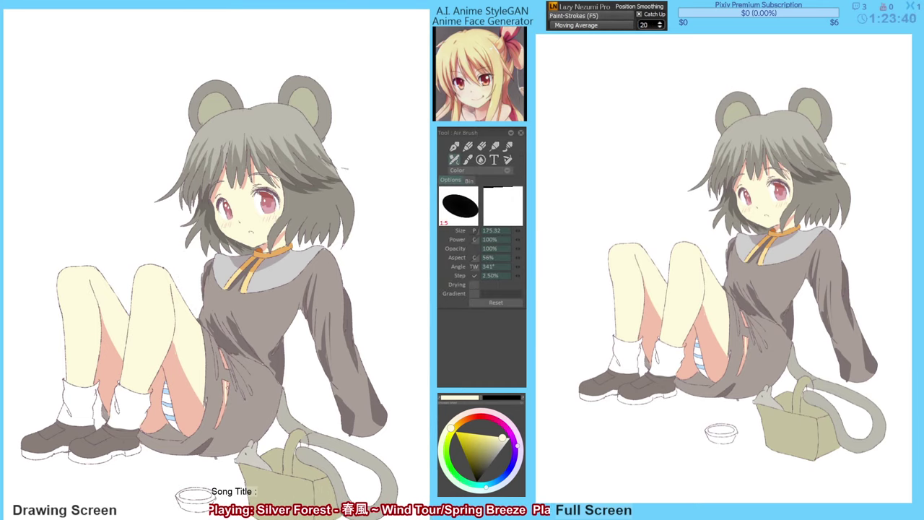
pyautogui.press('g')
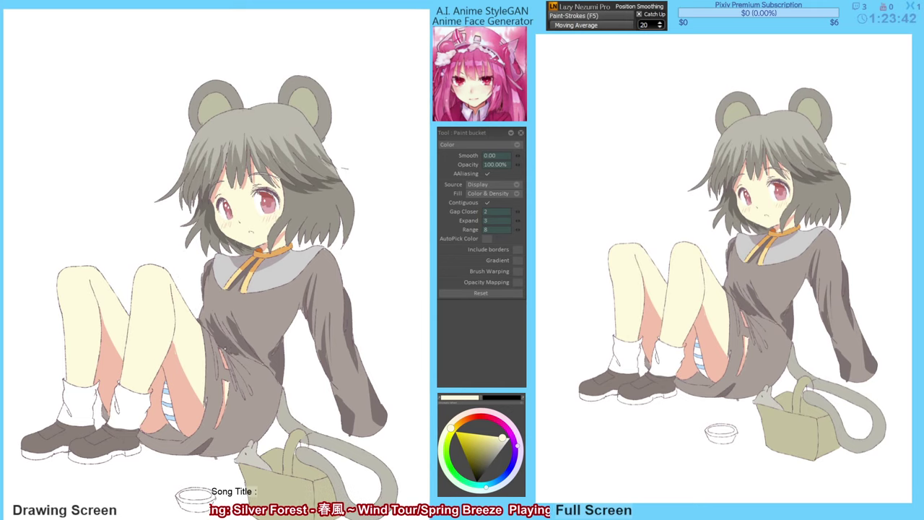
pyautogui.press('b')
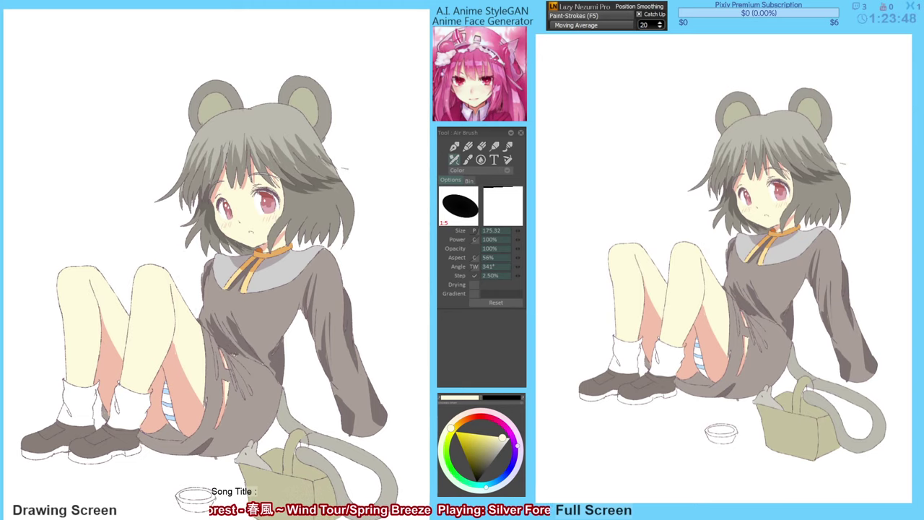
pyautogui.keyDown('alt'); pyautogui.click(223, 358); pyautogui.keyUp('alt')
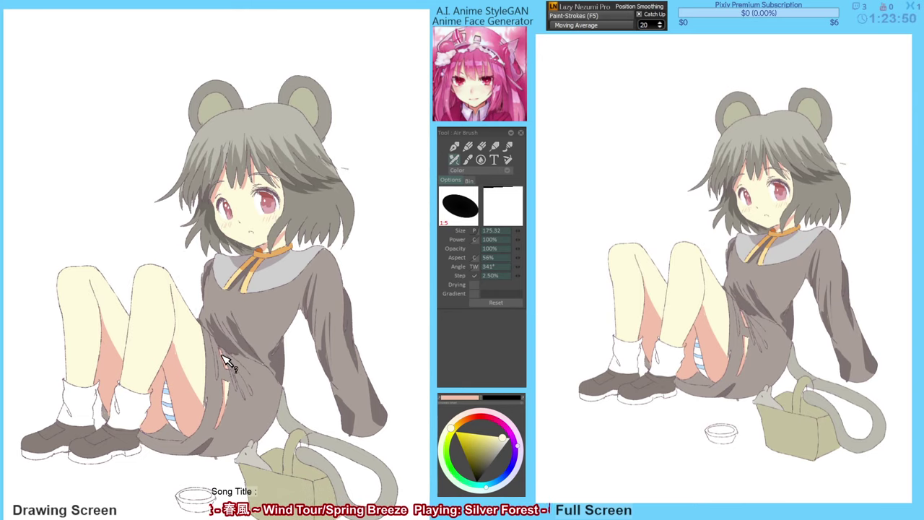
pyautogui.moveTo(232, 434); pyautogui.dragTo(233, 432)
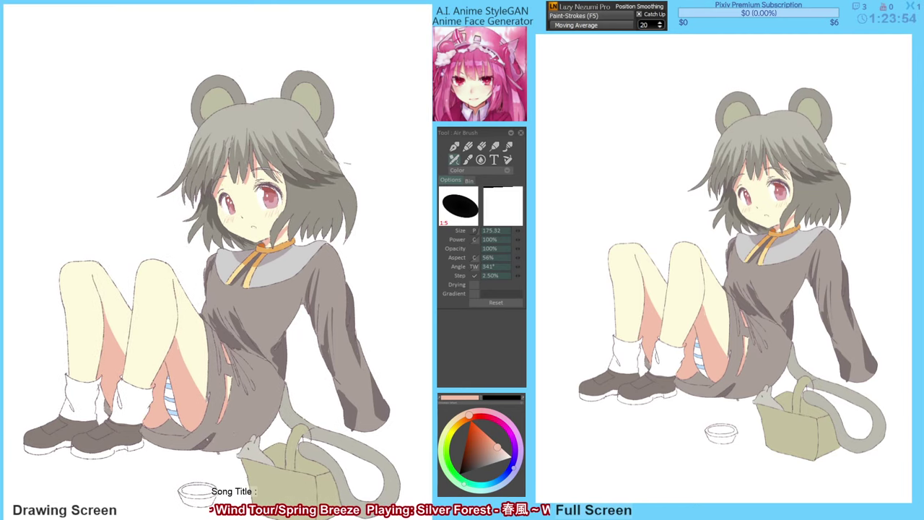
# Sample the dress's shadow brown and shade the skirt underside beneath the thighs with Paint bucket fills and Air Brush strokes.
pyautogui.keyDown('alt'); pyautogui.click(205, 447); pyautogui.keyUp('alt')
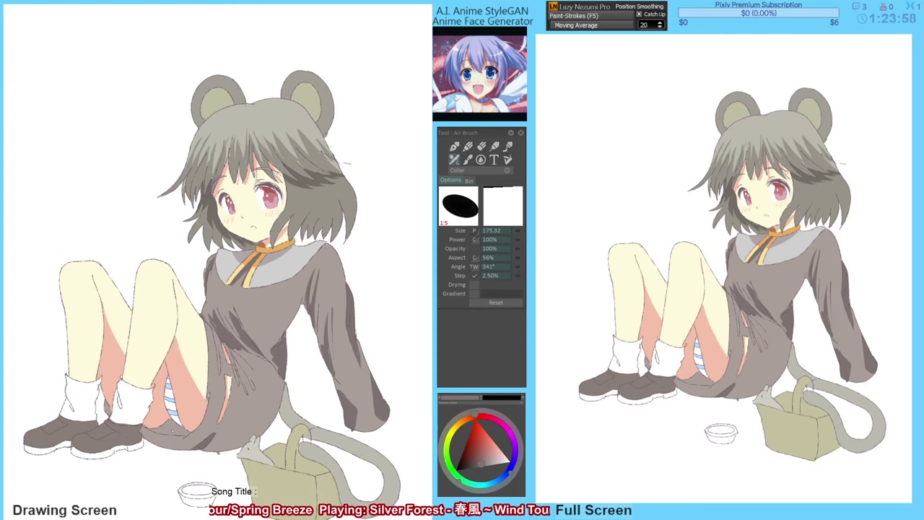
pyautogui.press('f')
pyautogui.click(181, 436)
pyautogui.press('b')
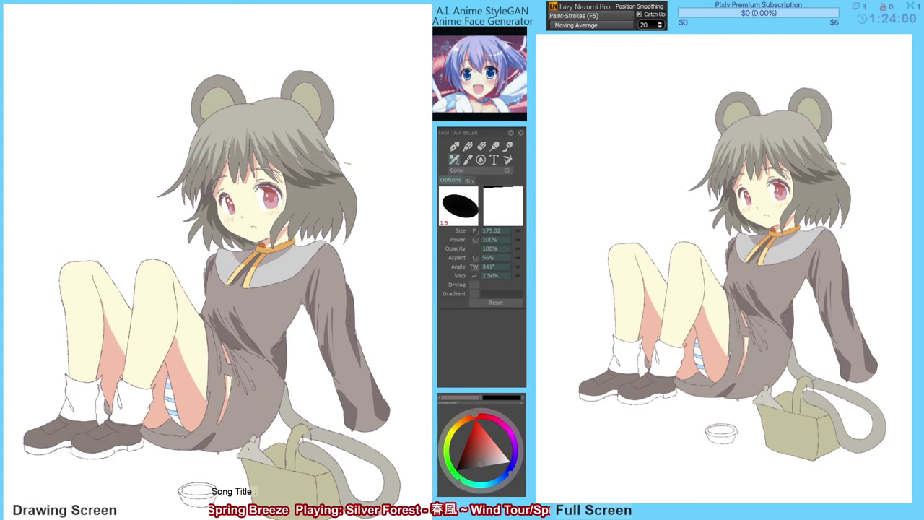
pyautogui.moveTo(180, 436); pyautogui.dragTo(193, 434)
pyautogui.press('f')
pyautogui.click(175, 430)
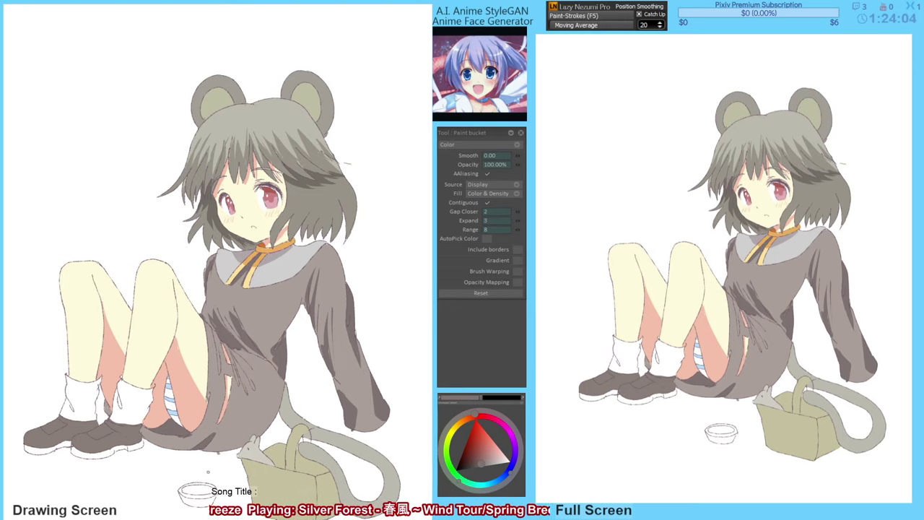
pyautogui.press('b')
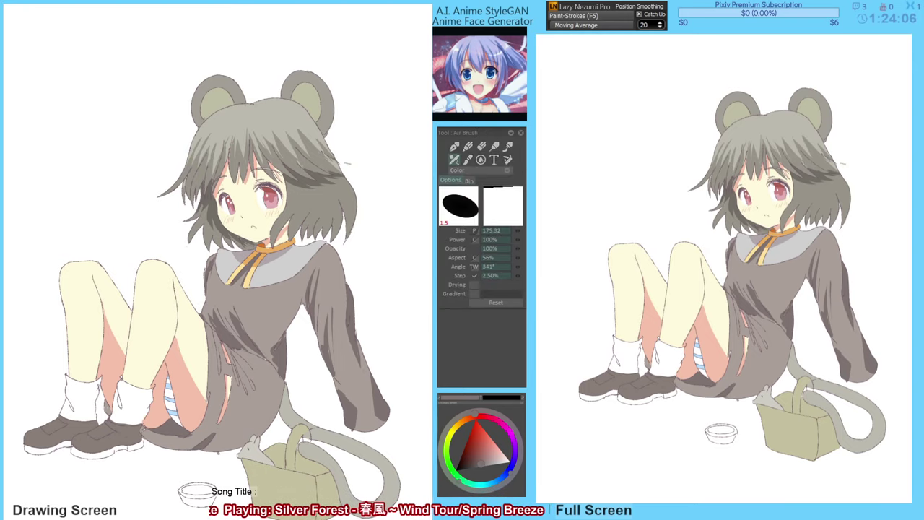
pyautogui.moveTo(142, 430)
pyautogui.mouseDown()
pyautogui.moveTo(193, 442)
pyautogui.moveTo(187, 450)
pyautogui.mouseUp()
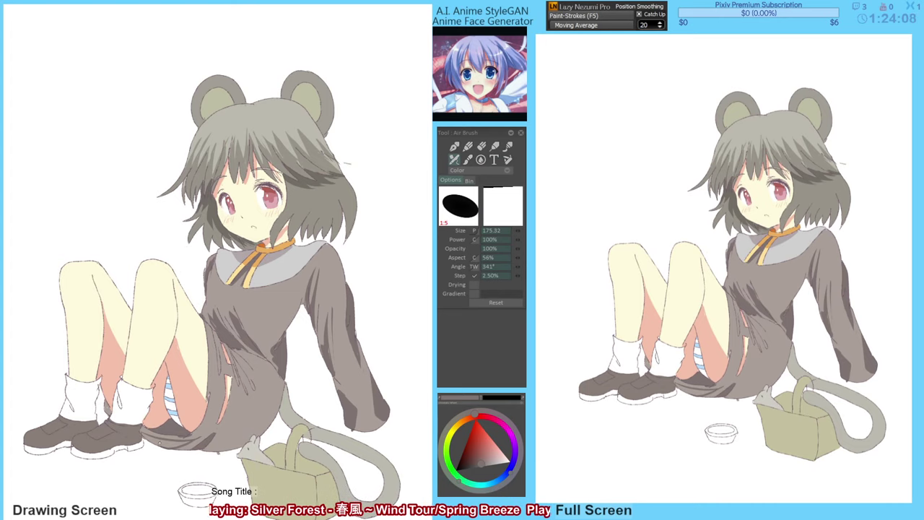
pyautogui.press('g')
pyautogui.press('a')
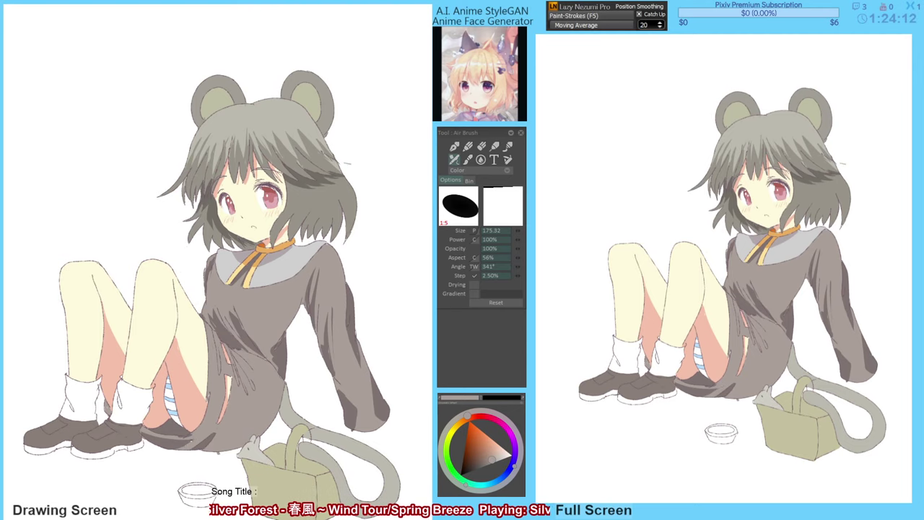
# Paint long shadow folds radiating from the waist across the skirt with the Air Brush, and trim them with the base brown.
pyautogui.moveTo(232, 366); pyautogui.dragTo(236, 368)
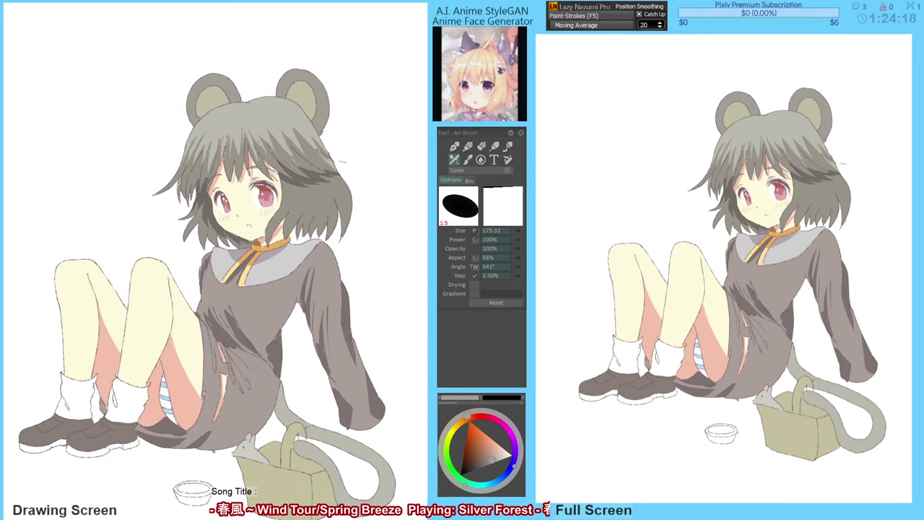
pyautogui.keyDown('alt'); pyautogui.click(225, 353); pyautogui.keyUp('alt')
pyautogui.moveTo(227, 352); pyautogui.dragTo(247, 423)
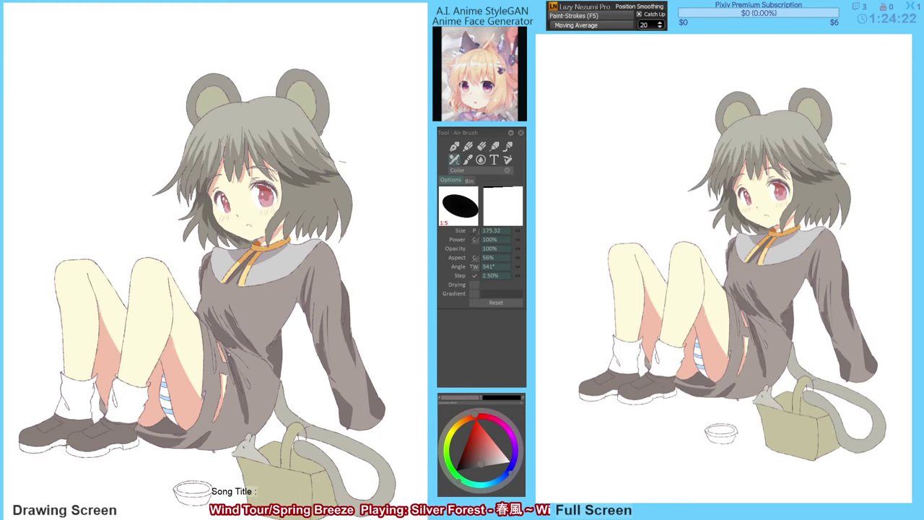
pyautogui.moveTo(228, 351)
pyautogui.mouseDown()
pyautogui.moveTo(254, 388)
pyautogui.moveTo(260, 418)
pyautogui.moveTo(242, 358)
pyautogui.moveTo(275, 391)
pyautogui.mouseUp()
pyautogui.moveTo(259, 370); pyautogui.dragTo(269, 381)
pyautogui.moveTo(232, 349); pyautogui.dragTo(270, 372)
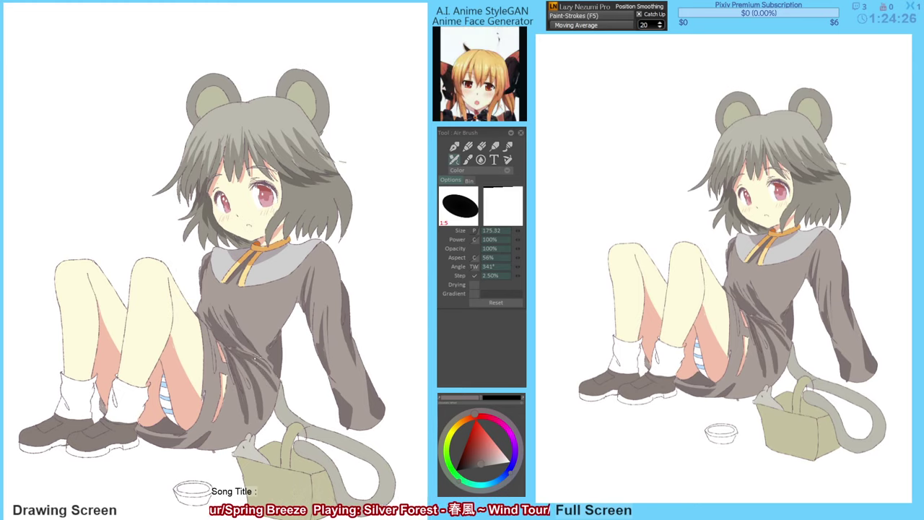
pyautogui.keyDown('alt'); pyautogui.click(262, 414); pyautogui.keyUp('alt')
pyautogui.moveTo(261, 420)
pyautogui.mouseDown()
pyautogui.moveTo(262, 396)
pyautogui.moveTo(251, 393)
pyautogui.mouseUp()
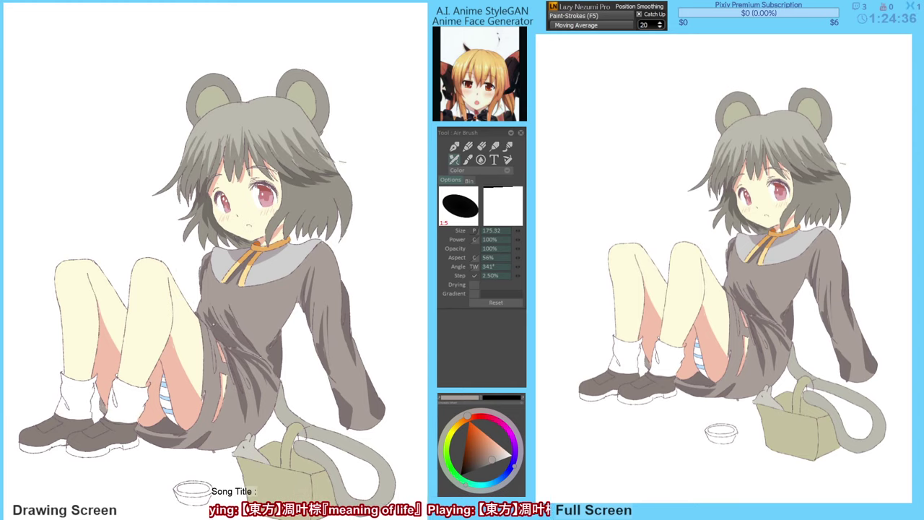
# Refine the shadow folds at the dress's waist using its sampled shadow and base browns, switching to the Pen Brush eraser for cleanup.
pyautogui.keyDown('alt'); pyautogui.click(217, 327); pyautogui.keyUp('alt')
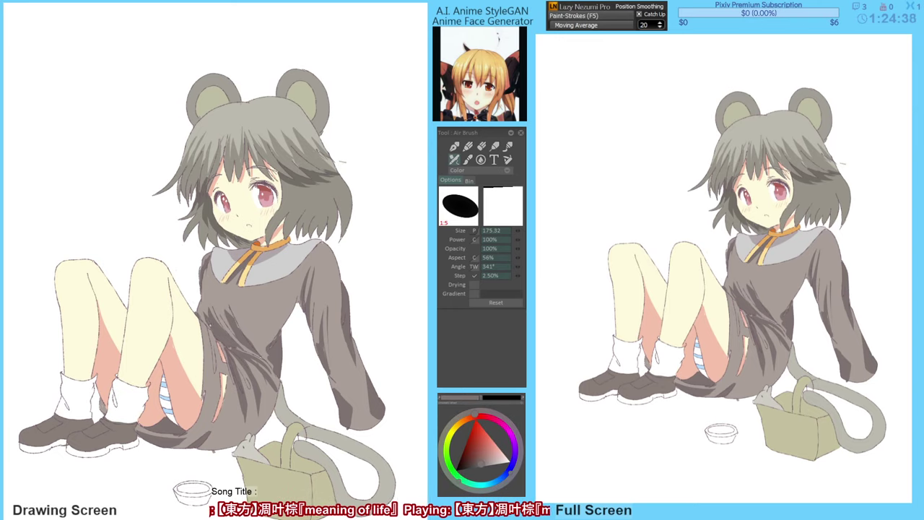
pyautogui.keyDown('alt'); pyautogui.click(204, 317); pyautogui.keyUp('alt')
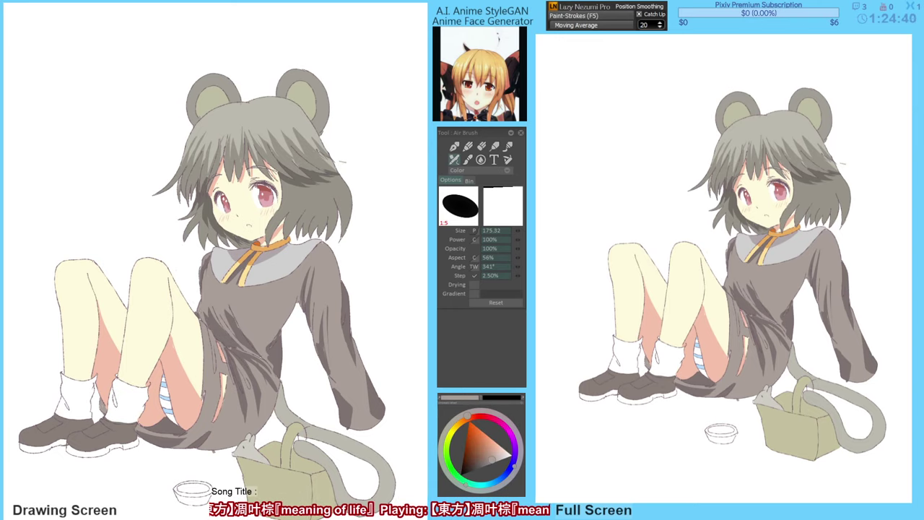
pyautogui.press('e')
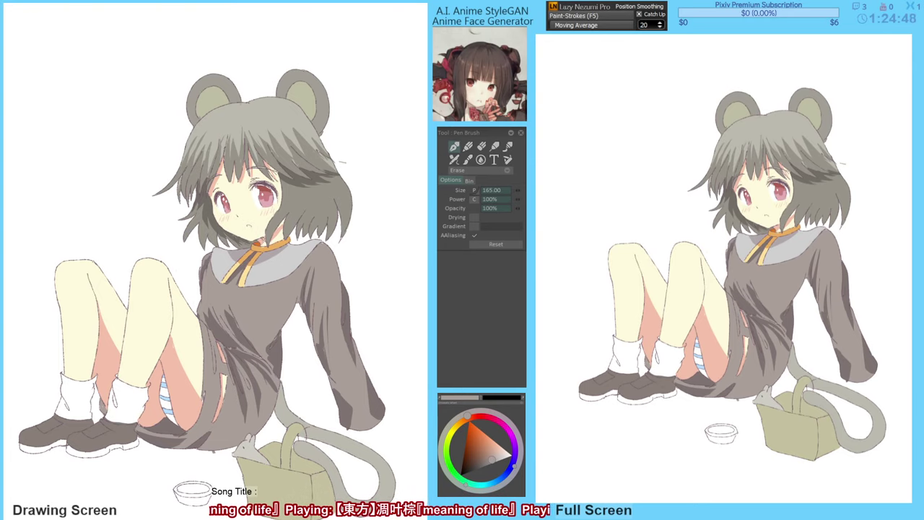
# Sample the pink skin shadow and light skin colour to retouch the skin at the neck and face with the Air Brush.
pyautogui.keyDown('alt'); pyautogui.click(265, 243); pyautogui.keyUp('alt')
pyautogui.press('b')
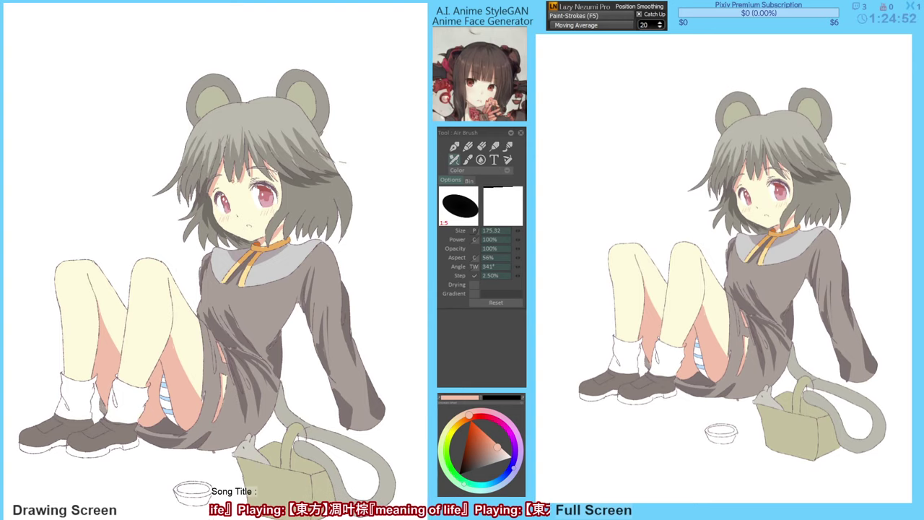
pyautogui.keyDown('alt'); pyautogui.click(232, 183); pyautogui.keyUp('alt')
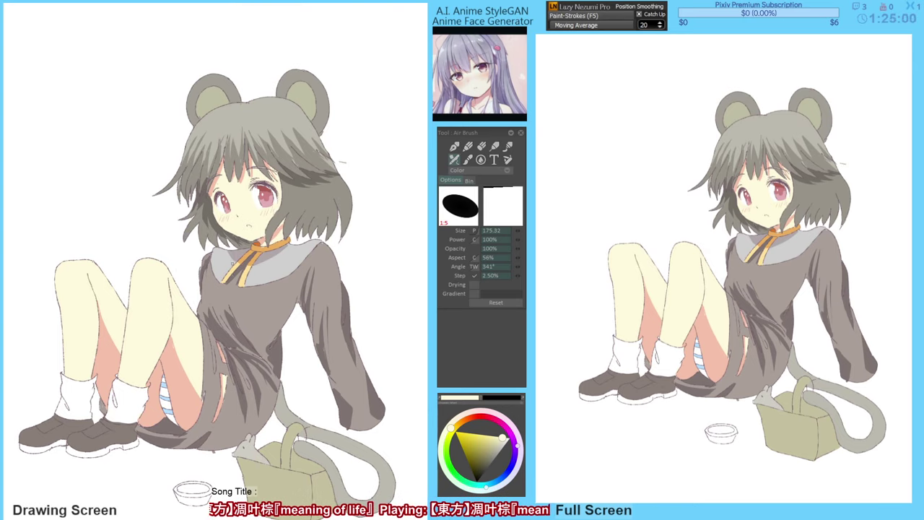
# Sample the dress's shadow brown and shade the dress beneath the collar with the Air Brush.
pyautogui.keyDown('alt'); pyautogui.click(241, 286); pyautogui.keyUp('alt')
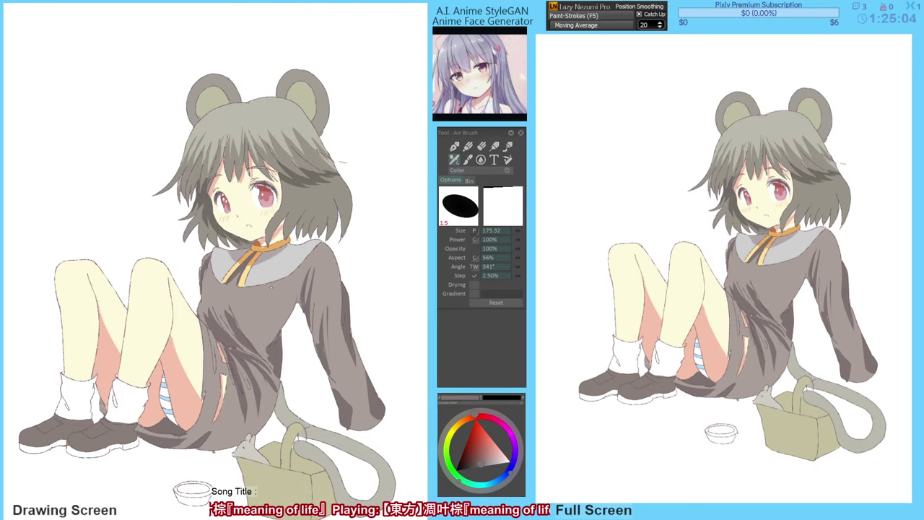
pyautogui.moveTo(310, 257); pyautogui.dragTo(265, 284)
pyautogui.press('g')
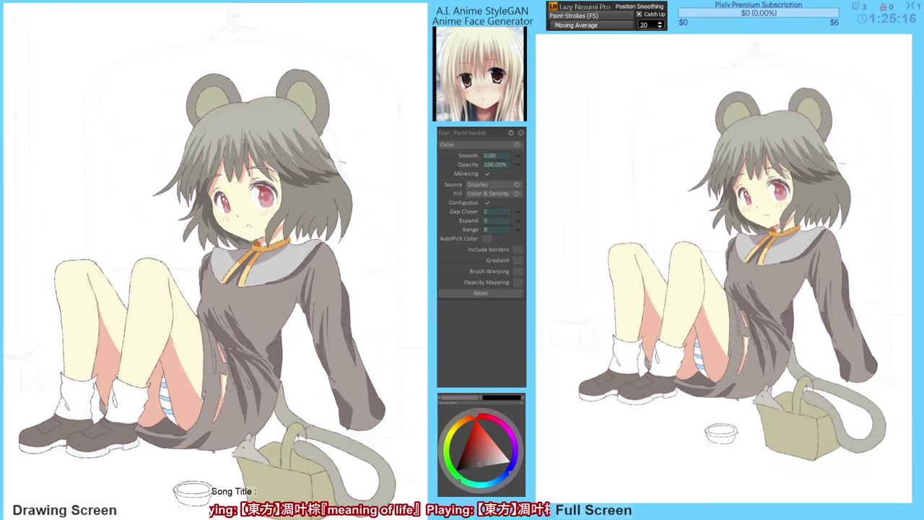
# Draw the outlines of the supporting hand's spread fingers beyond the sleeve cuff with the Pencil Brush and Slow C Line smoothing.
pyautogui.press('F6')
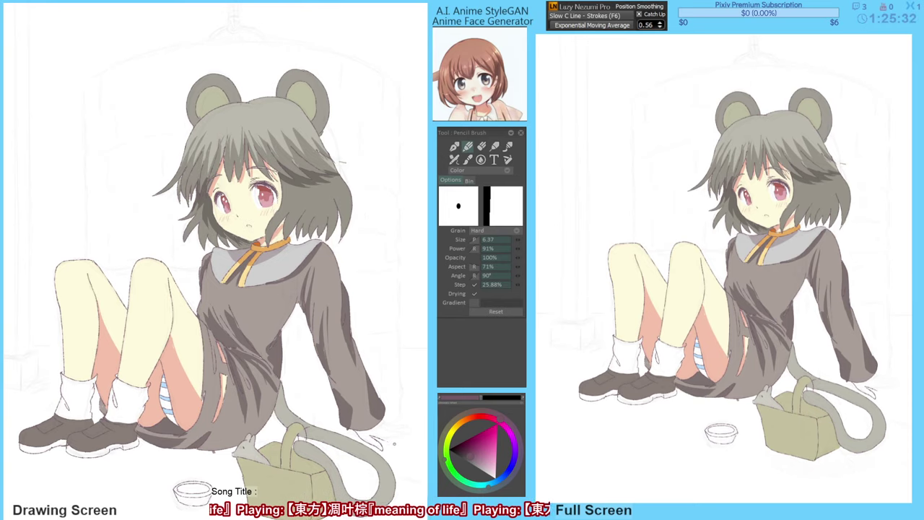
pyautogui.moveTo(384, 433); pyautogui.dragTo(397, 441)
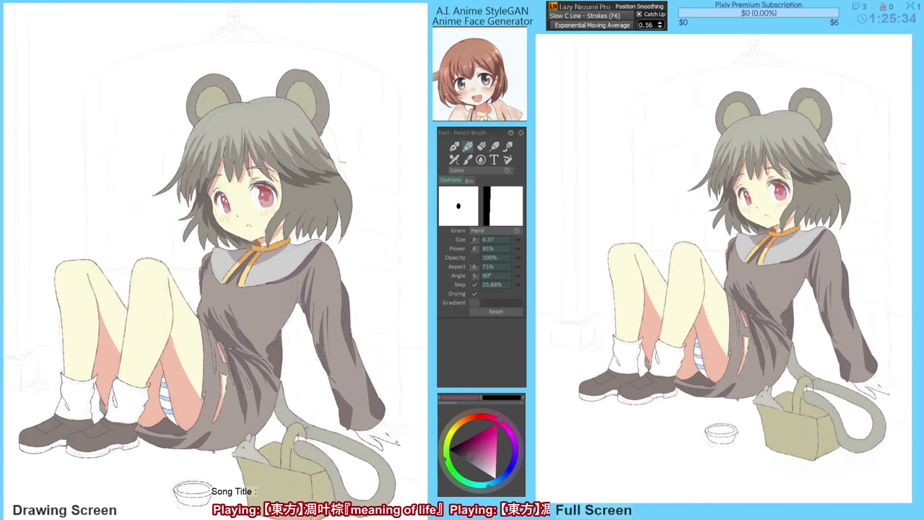
pyautogui.hotkey('ctrl', 'z')
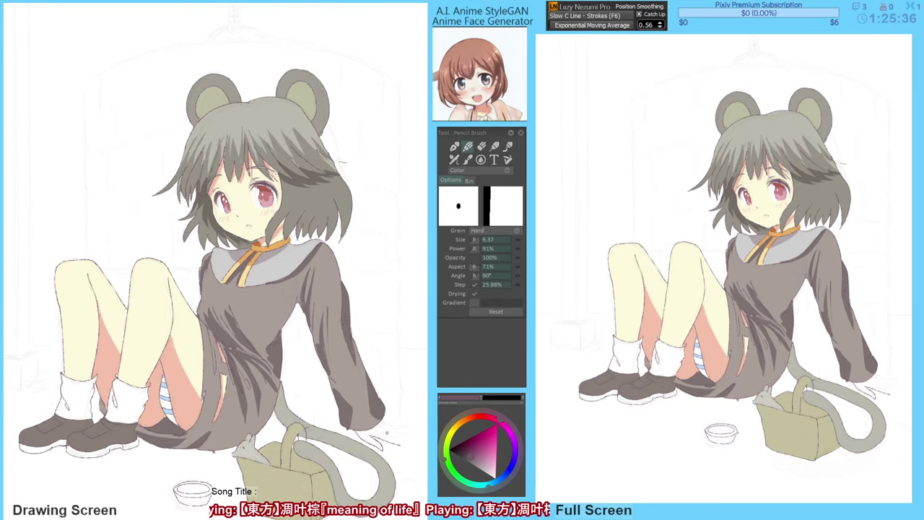
pyautogui.moveTo(393, 437); pyautogui.dragTo(400, 440)
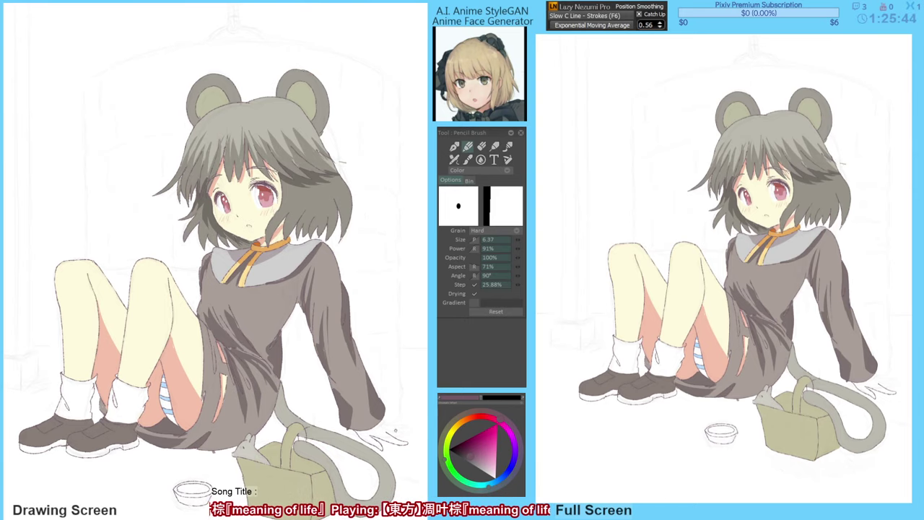
pyautogui.moveTo(389, 429); pyautogui.dragTo(399, 433)
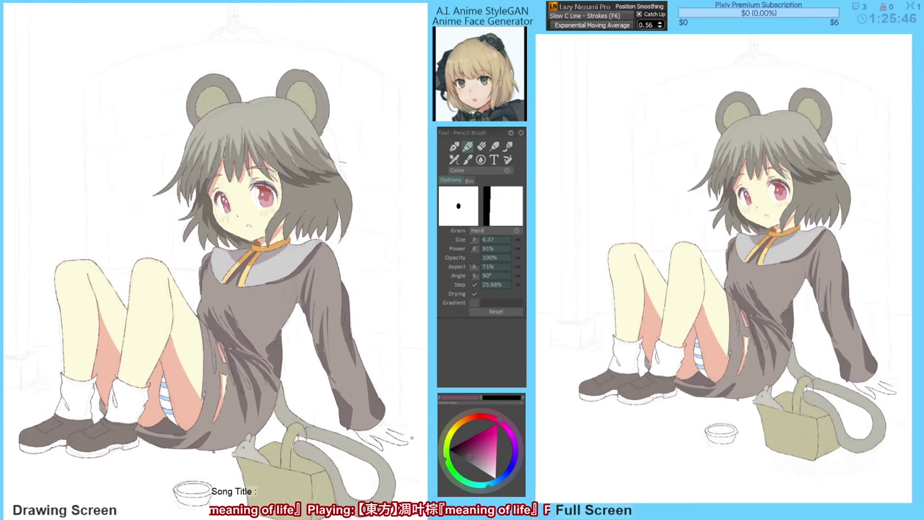
pyautogui.moveTo(411, 437); pyautogui.dragTo(395, 441)
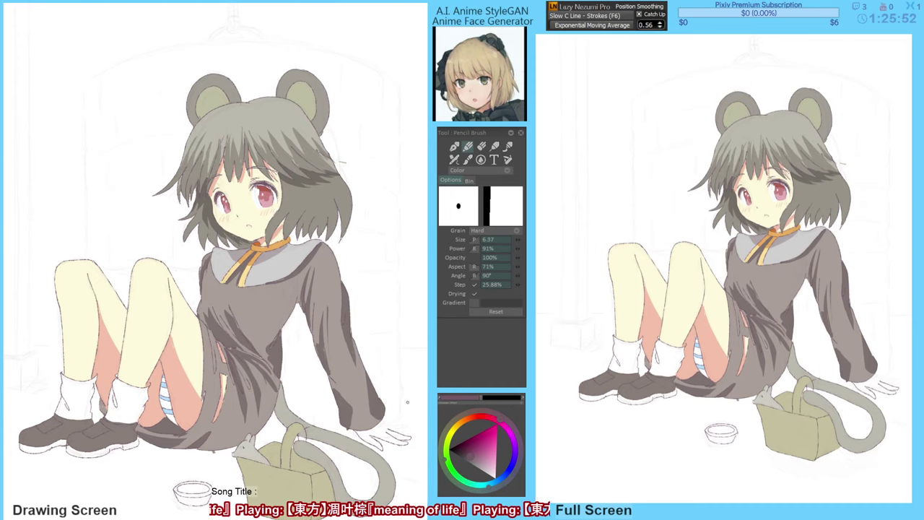
pyautogui.moveTo(390, 426); pyautogui.dragTo(398, 430)
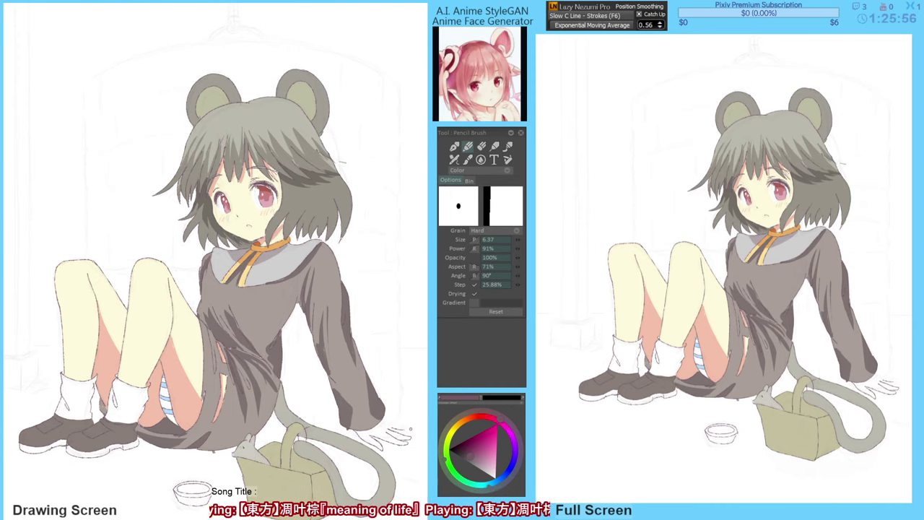
pyautogui.moveTo(404, 428)
pyautogui.mouseDown()
pyautogui.moveTo(406, 436)
pyautogui.moveTo(381, 419)
pyautogui.moveTo(389, 423)
pyautogui.mouseUp()
pyautogui.hotkey('ctrl', 'z')
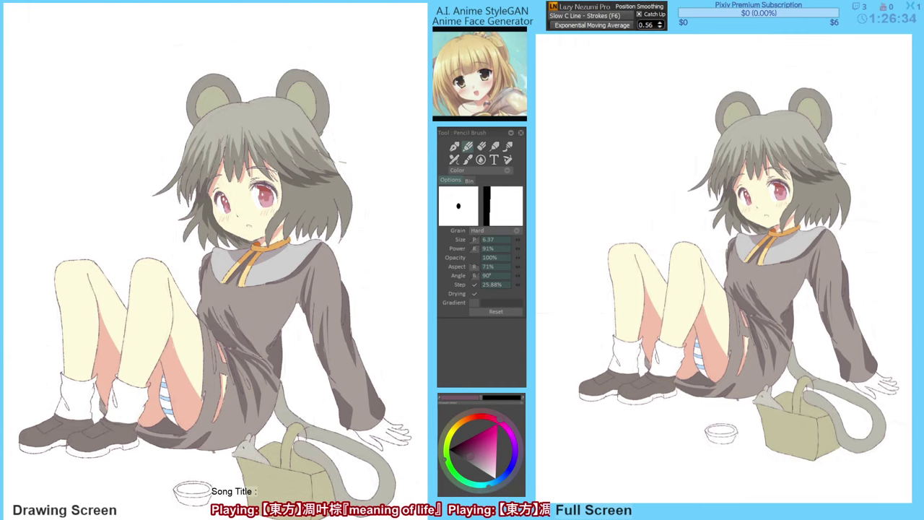
# Restore Paint-Strokes smoothing, bucket-fill the hand with the sampled light skin colour, and sample the pink skin shadow to shade it.
pyautogui.press('v')
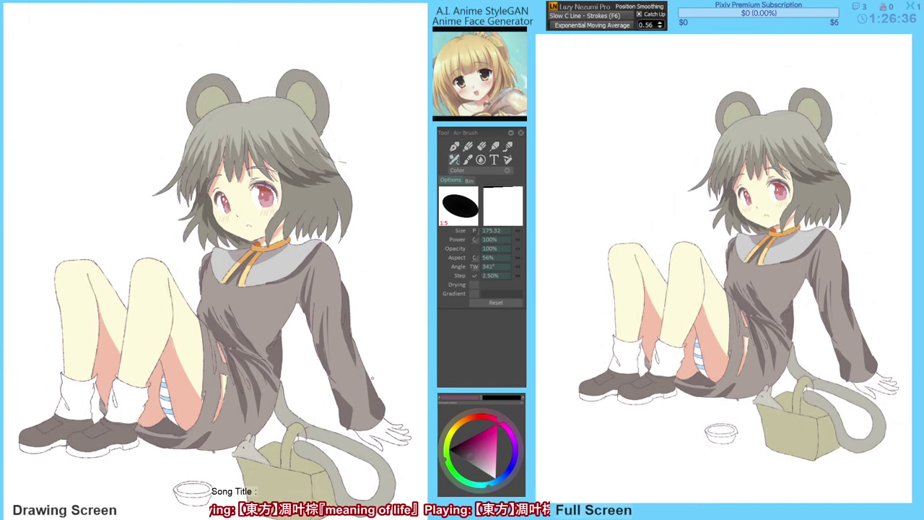
pyautogui.press('F5')
pyautogui.keyDown('alt'); pyautogui.click(254, 215); pyautogui.keyUp('alt')
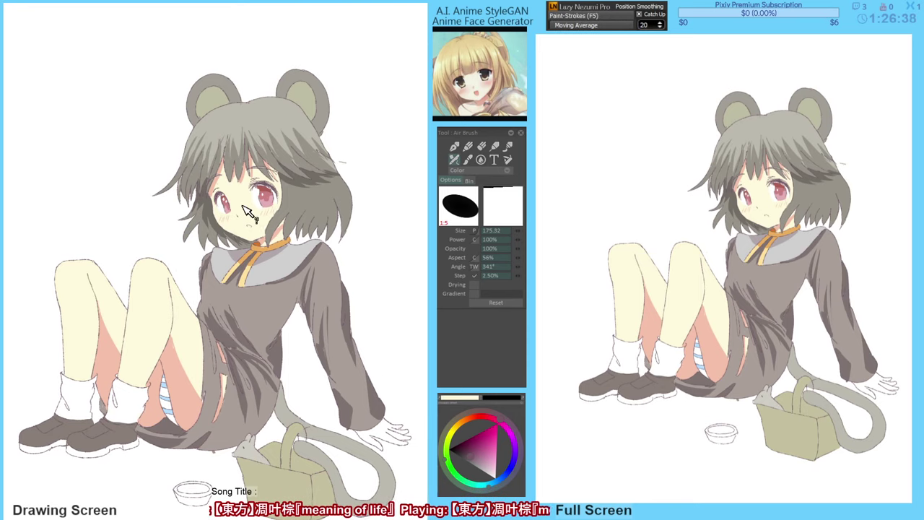
pyautogui.press('g')
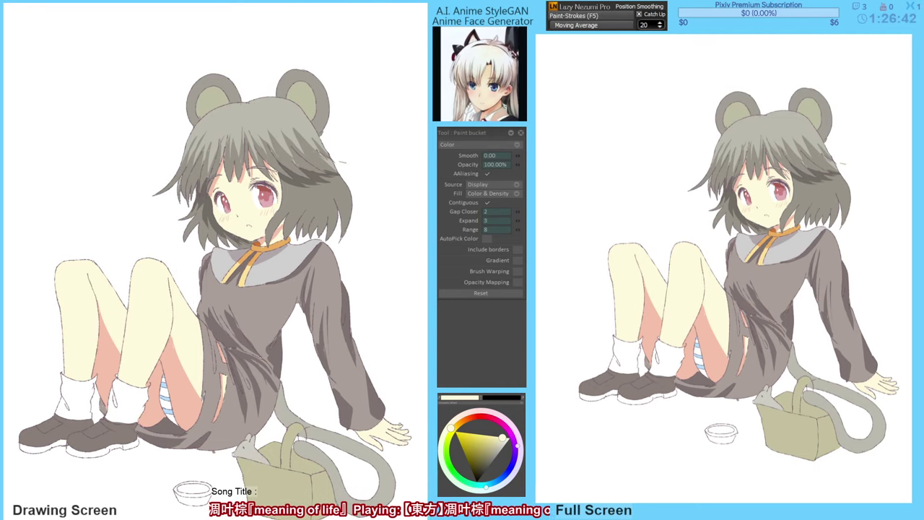
pyautogui.hotkey('ctrl', 'z')
pyautogui.keyDown('alt'); pyautogui.click(179, 378); pyautogui.keyUp('alt')
pyautogui.press('b')
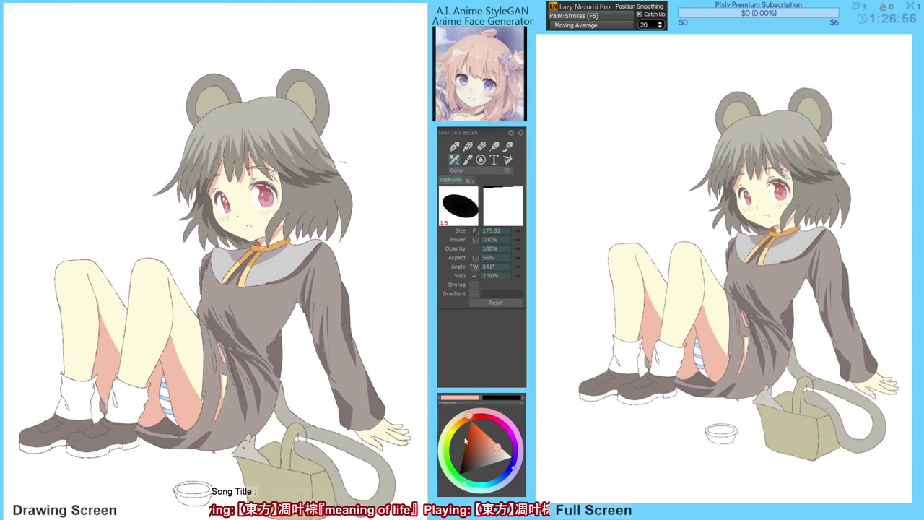
# Pick a near-white, paint a dividing line at the armhole, and bucket-fill the near sleeve's base with it.
pyautogui.moveTo(492, 453); pyautogui.dragTo(512, 457)
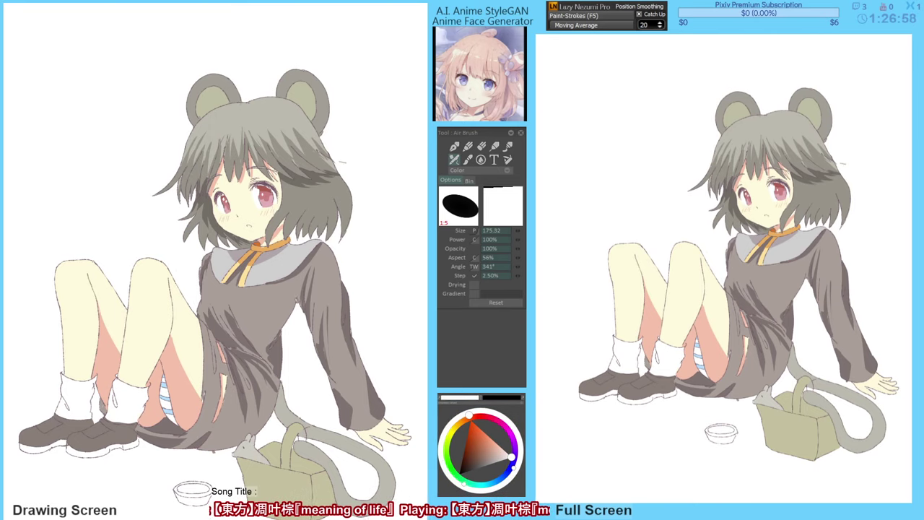
pyautogui.moveTo(295, 303); pyautogui.dragTo(291, 277)
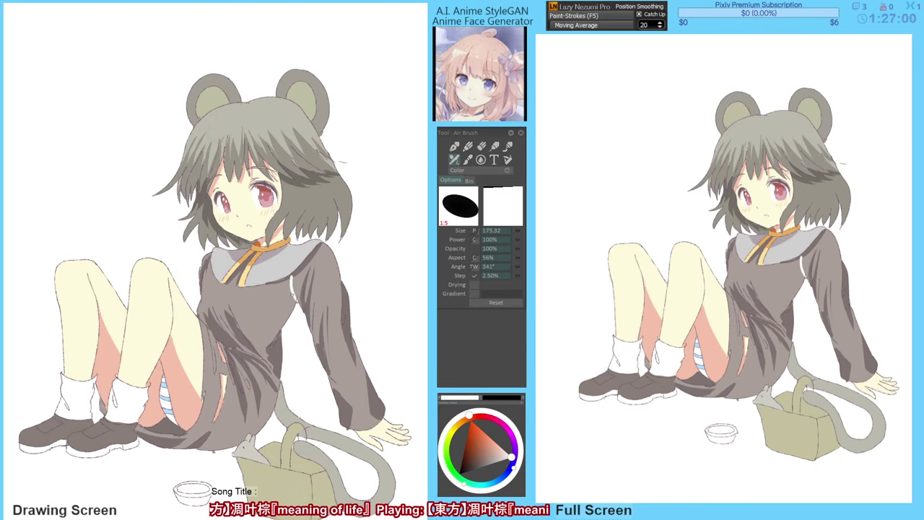
pyautogui.hotkey('ctrl', 'z')
pyautogui.moveTo(294, 310); pyautogui.dragTo(288, 283)
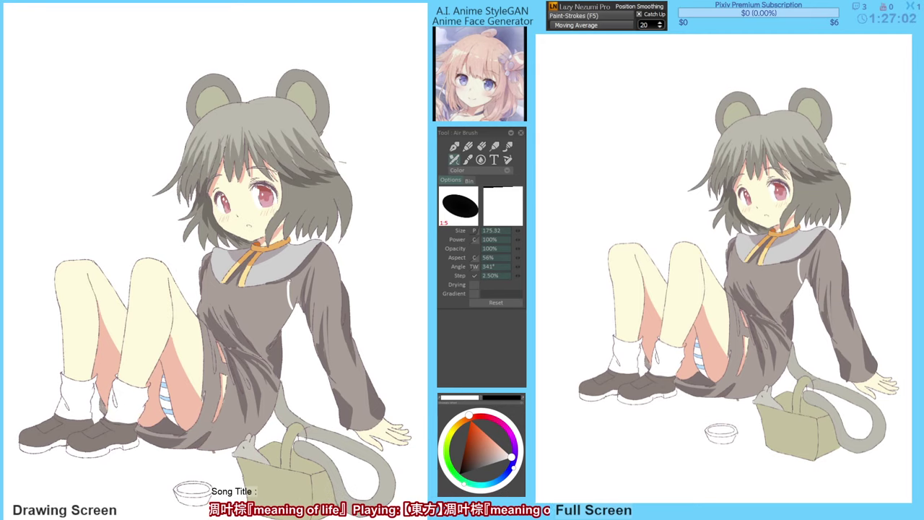
pyautogui.press('f')
pyautogui.click(325, 329)
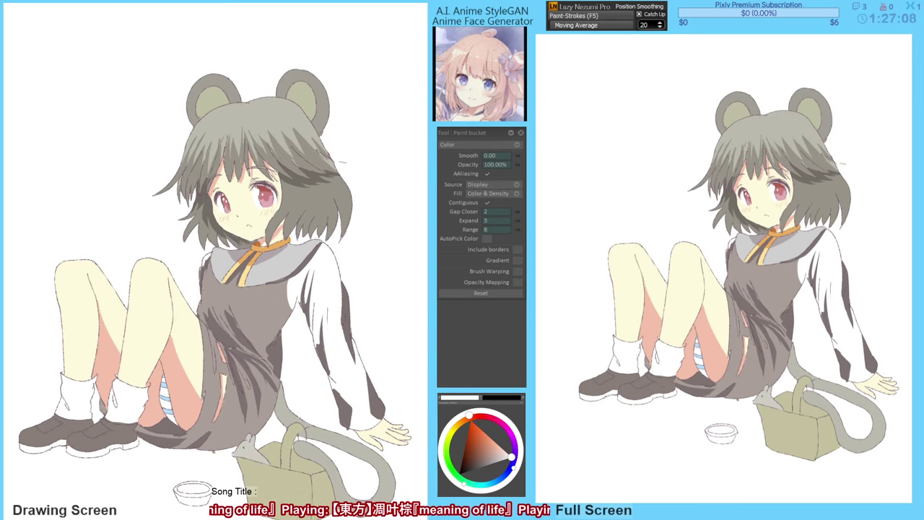
# Mix a light grey and bucket-fill each brown shadow fold on the near sleeve with it.
pyautogui.moveTo(336, 361); pyautogui.dragTo(334, 359)
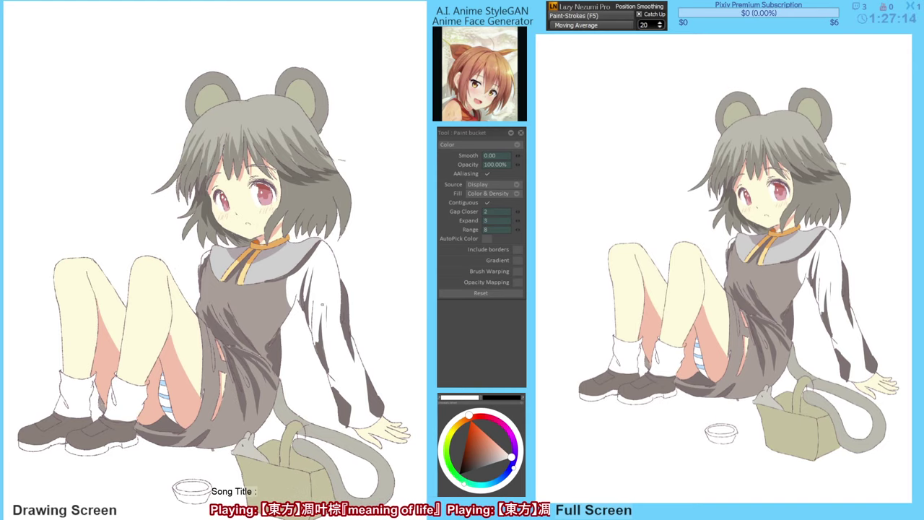
pyautogui.keyDown('alt'); pyautogui.click(347, 313); pyautogui.keyUp('alt')
pyautogui.moveTo(483, 451); pyautogui.dragTo(497, 464)
pyautogui.click(347, 328)
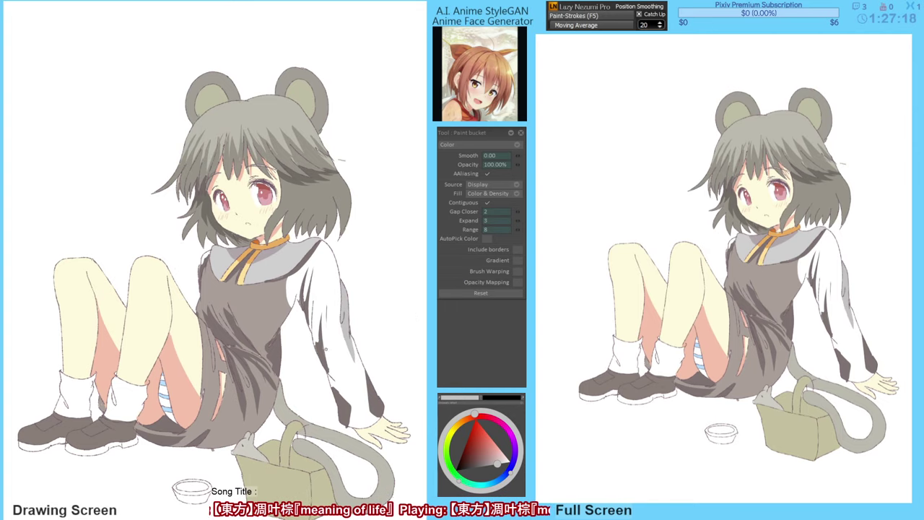
pyautogui.click(322, 353)
pyautogui.click(345, 409)
pyautogui.click(378, 401)
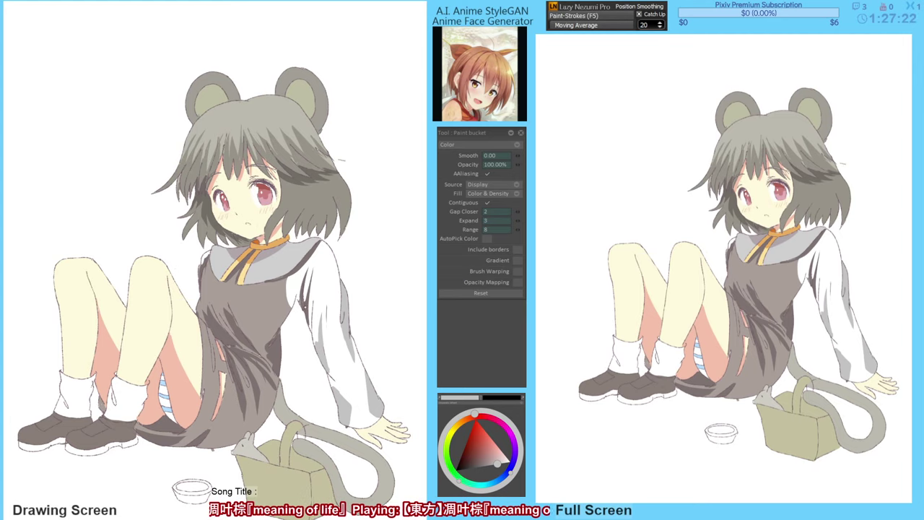
pyautogui.click(307, 295)
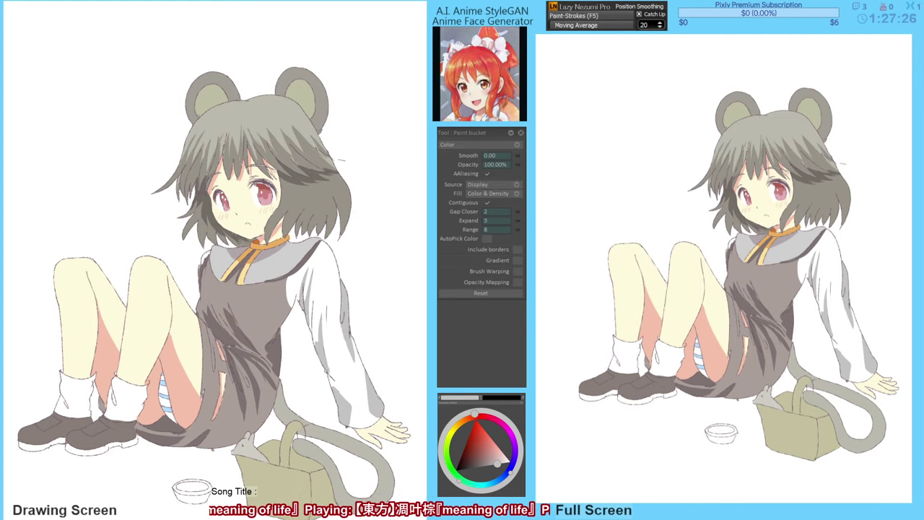
# Sample the sleeve's grey shadow and white, and recolour the sliver of far sleeve beside the collar with them.
pyautogui.moveTo(347, 370); pyautogui.dragTo(353, 366)
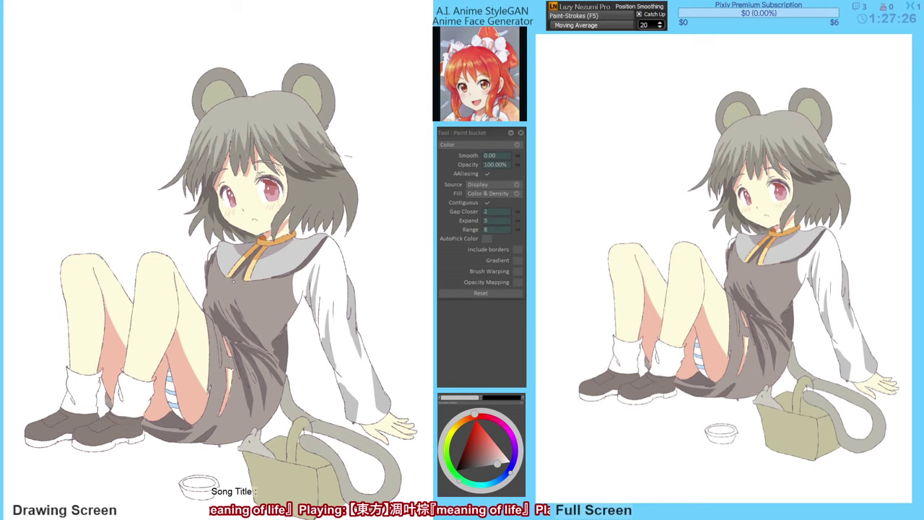
pyautogui.keyDown('alt'); pyautogui.click(352, 304); pyautogui.keyUp('alt')
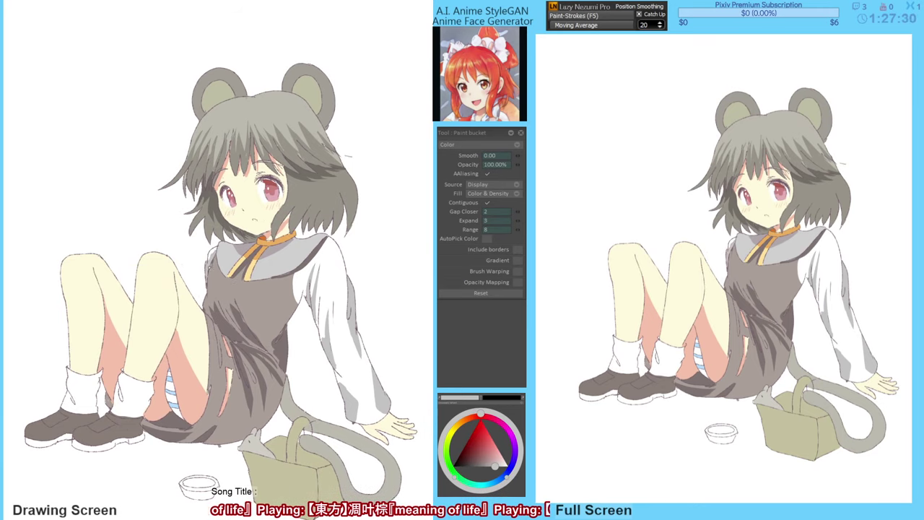
pyautogui.press('b')
pyautogui.keyDown('alt'); pyautogui.click(211, 270); pyautogui.keyUp('alt')
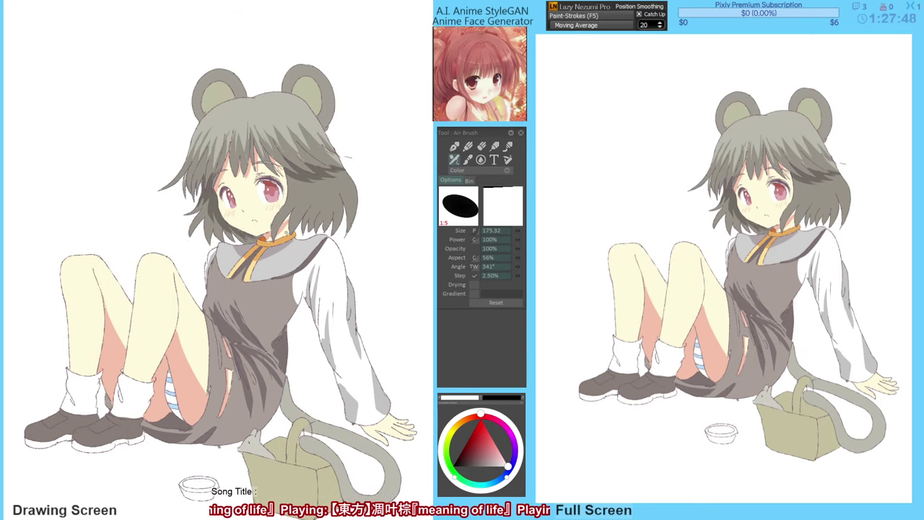
# Sample the pink skin shadow and the ribbon's orange to touch up the neck around the ribbon knot with the Air Brush.
pyautogui.moveTo(293, 240); pyautogui.dragTo(294, 242)
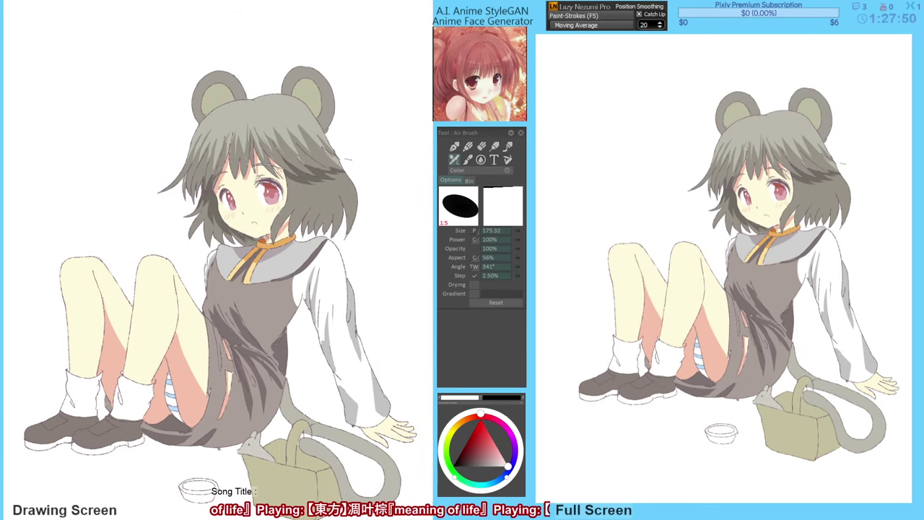
pyautogui.keyDown('alt'); pyautogui.click(267, 237); pyautogui.keyUp('alt')
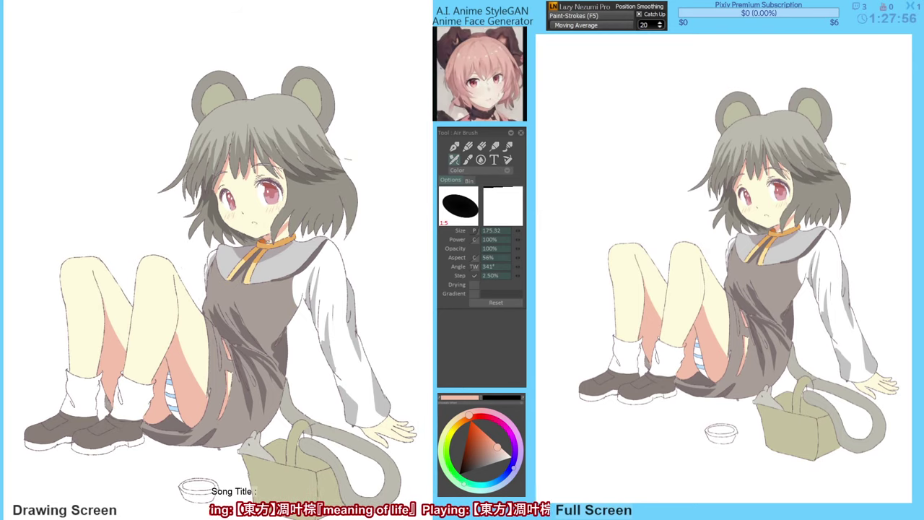
pyautogui.keyDown('alt'); pyautogui.click(266, 246); pyautogui.keyUp('alt')
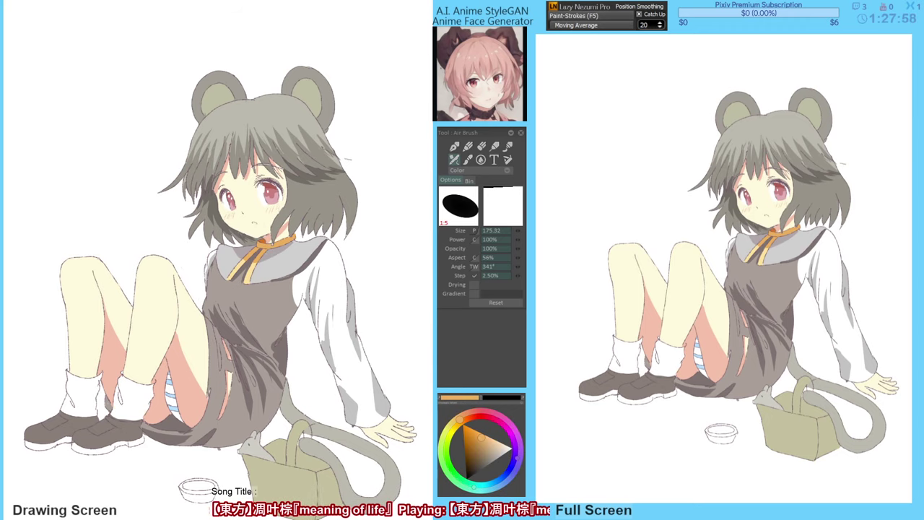
pyautogui.keyDown('alt'); pyautogui.click(267, 240); pyautogui.keyUp('alt')
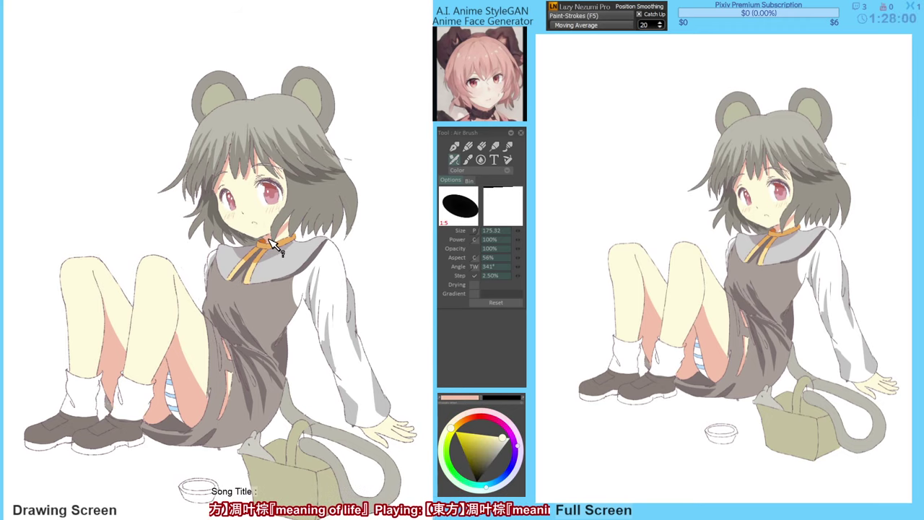
pyautogui.keyDown('alt'); pyautogui.click(267, 238); pyautogui.keyUp('alt')
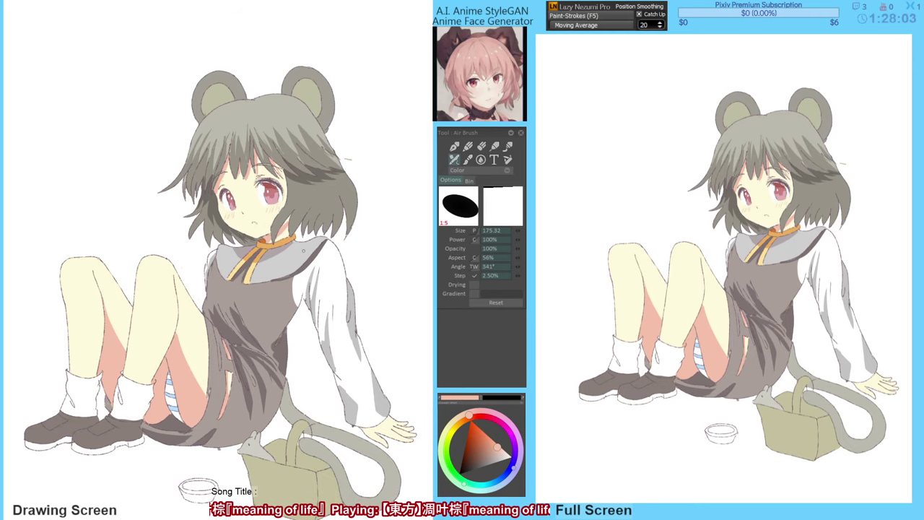
# Sample the hair shadow and the reds of the larger eye to touch up its iris with the Air Brush.
pyautogui.keyDown('alt'); pyautogui.click(210, 222); pyautogui.keyUp('alt')
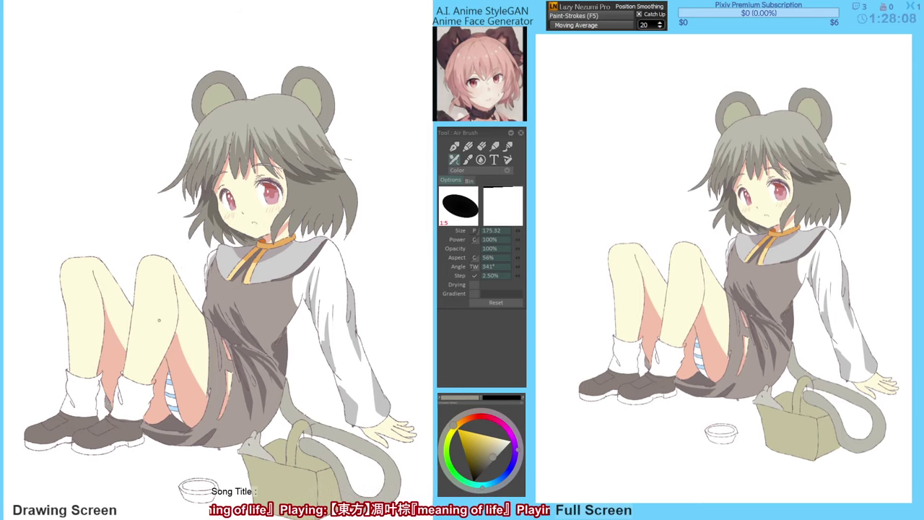
pyautogui.keyDown('alt'); pyautogui.click(274, 194); pyautogui.keyUp('alt')
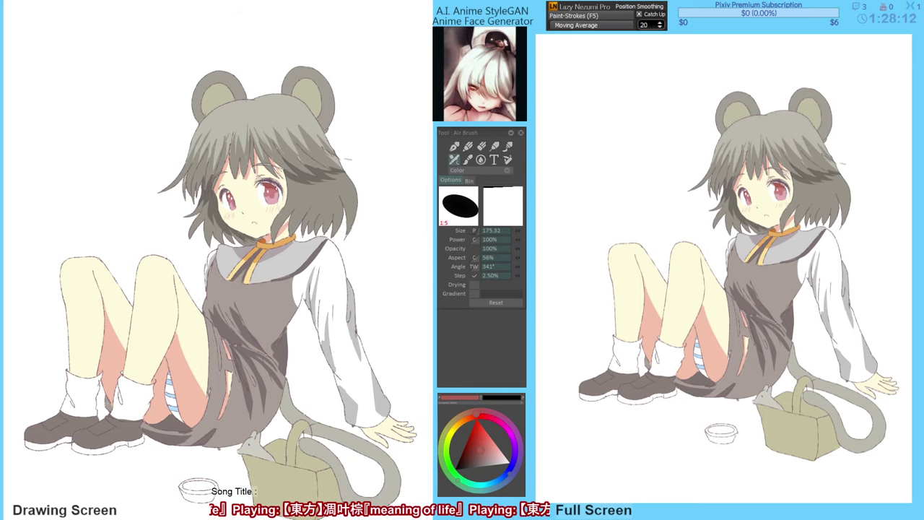
pyautogui.keyDown('alt'); pyautogui.click(278, 195); pyautogui.keyUp('alt')
pyautogui.keyDown('alt'); pyautogui.click(273, 193); pyautogui.keyUp('alt')
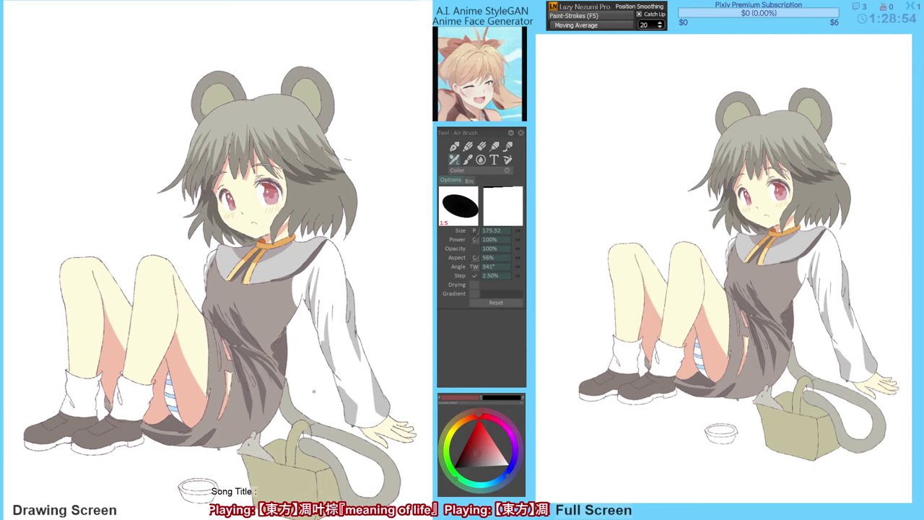
# Mirror the canvas to check the face, and sample the off-white tones beside the larger eye for touch-ups.
pyautogui.press('h')
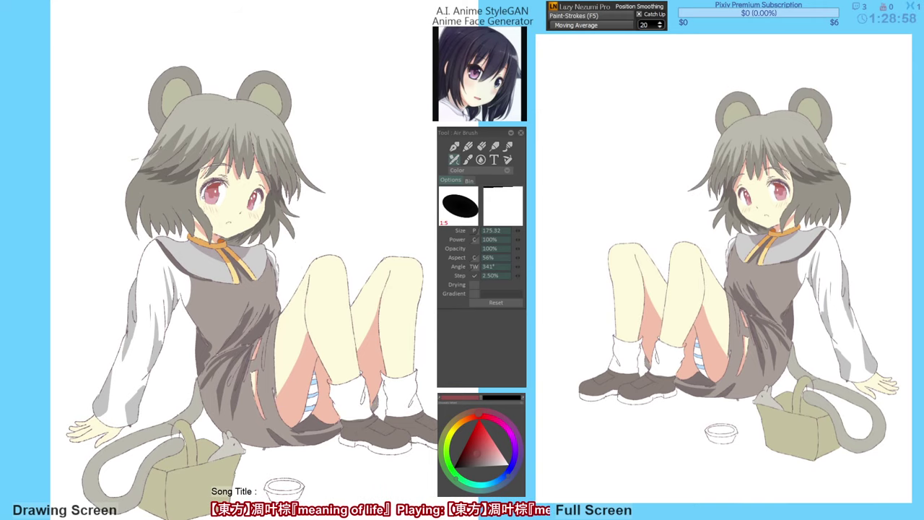
pyautogui.keyDown('alt'); pyautogui.click(205, 199); pyautogui.keyUp('alt')
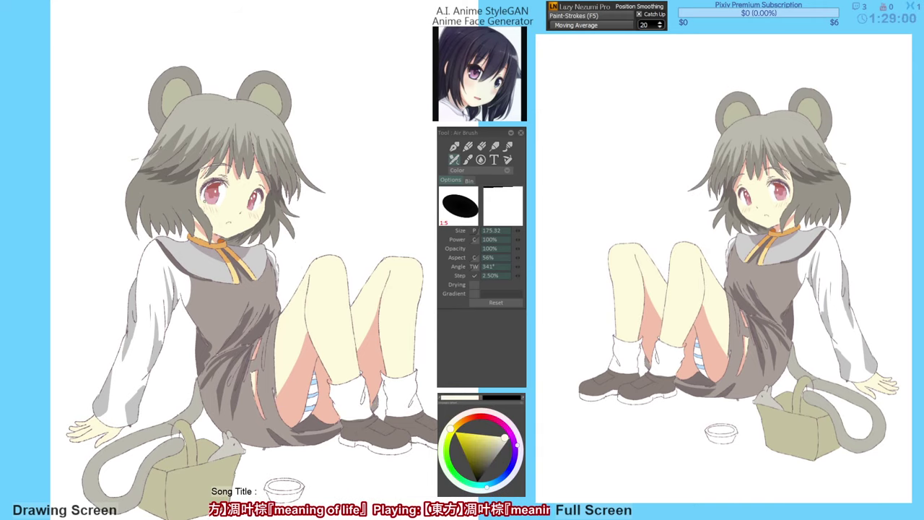
pyautogui.keyDown('alt'); pyautogui.click(205, 199); pyautogui.keyUp('alt')
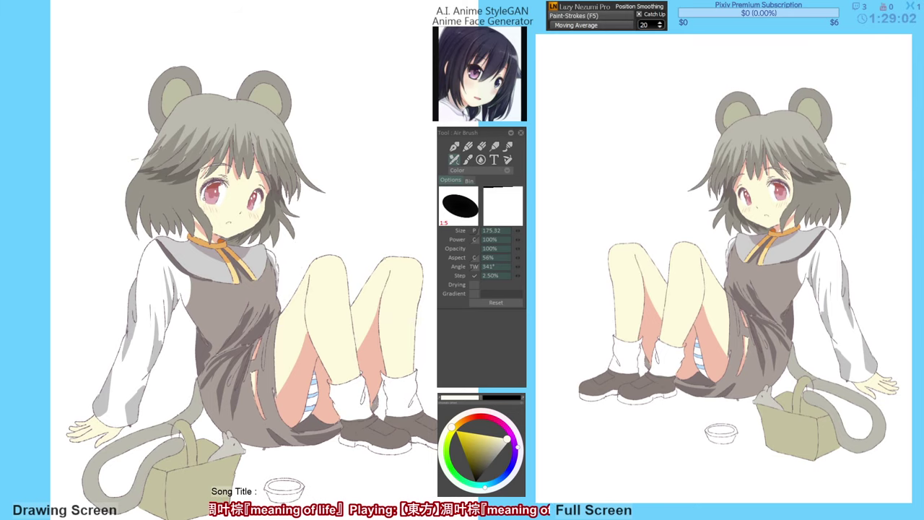
pyautogui.press('h')
pyautogui.press('h')
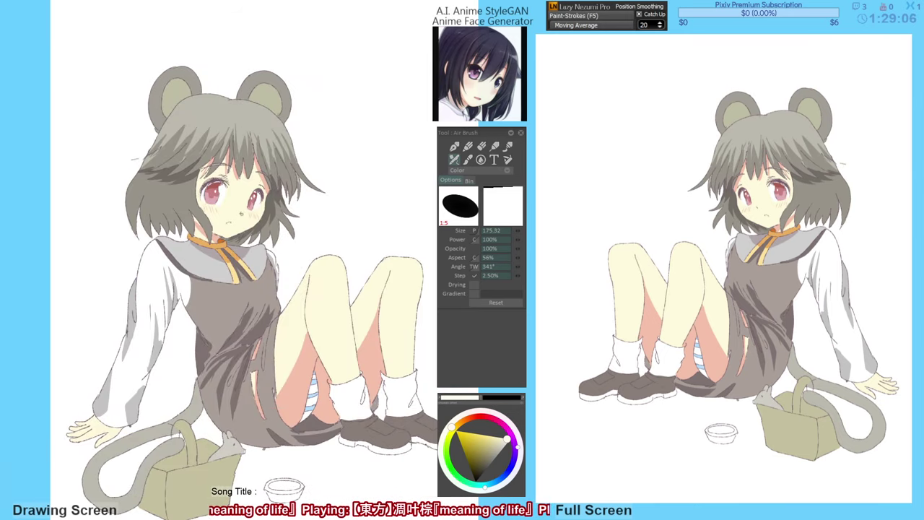
# Refine the line art with the Pencil Brush and eraser under the Slow C Line smoothing preset, flipping the canvas back to normal.
pyautogui.press('F6')
pyautogui.press('e')
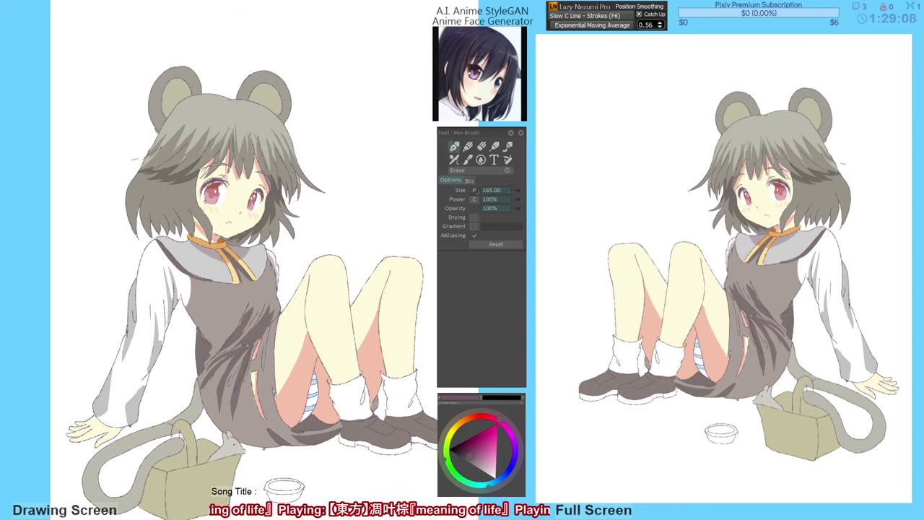
pyautogui.press('b')
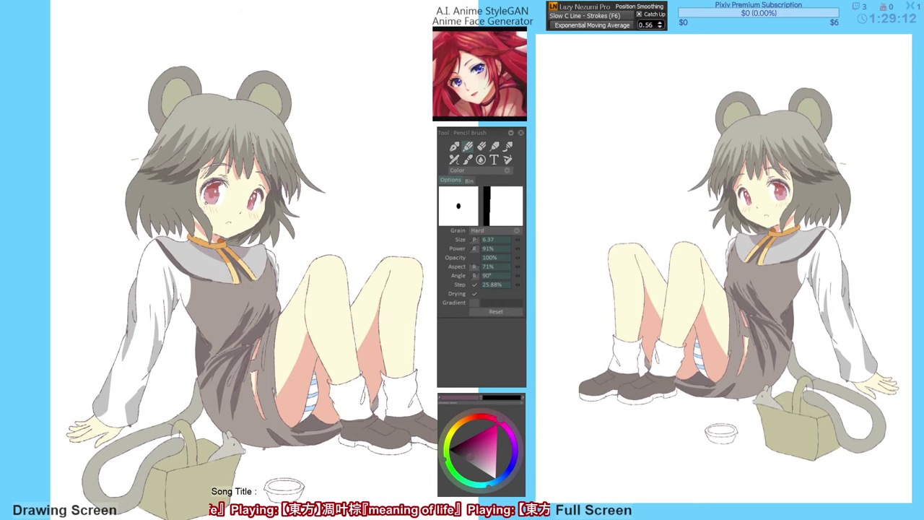
pyautogui.press('h')
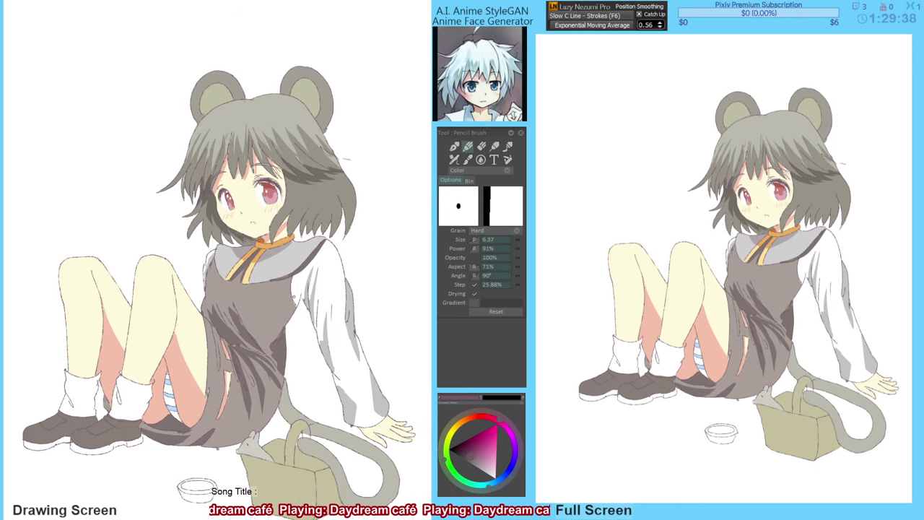
pyautogui.press('e')
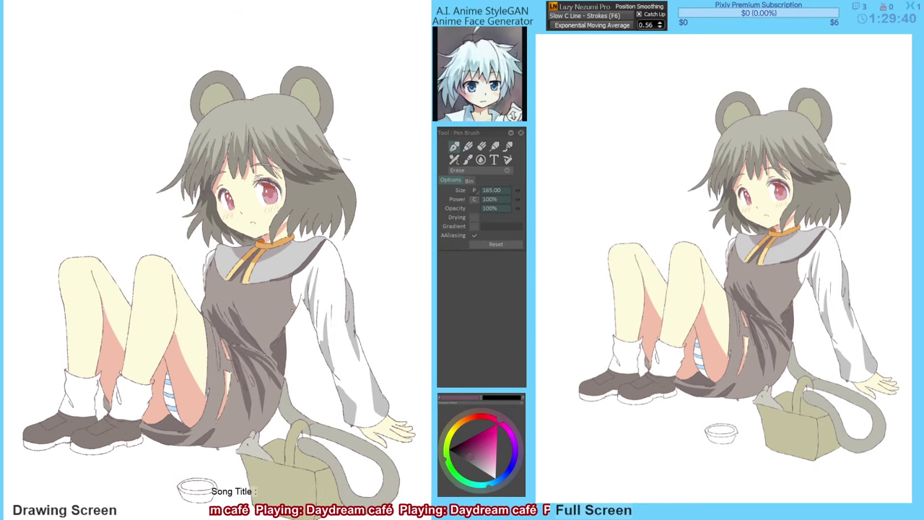
pyautogui.press('b')
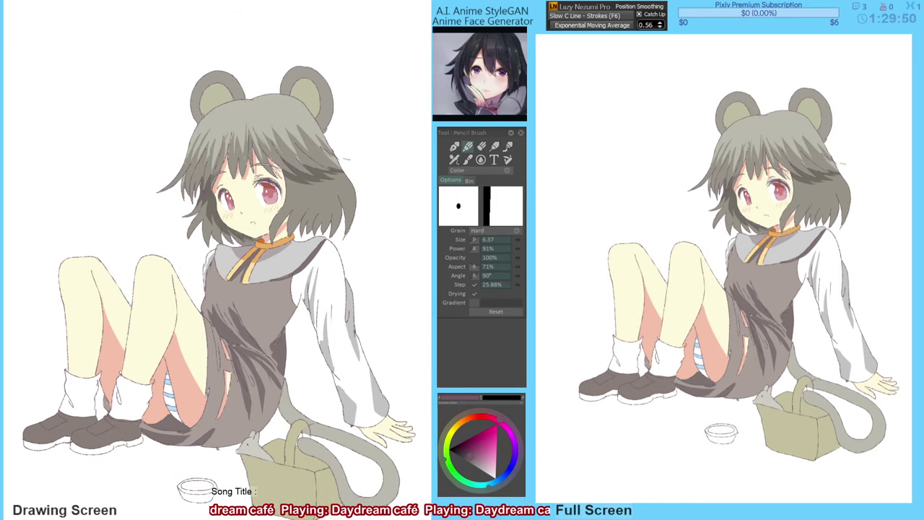
pyautogui.press('e')
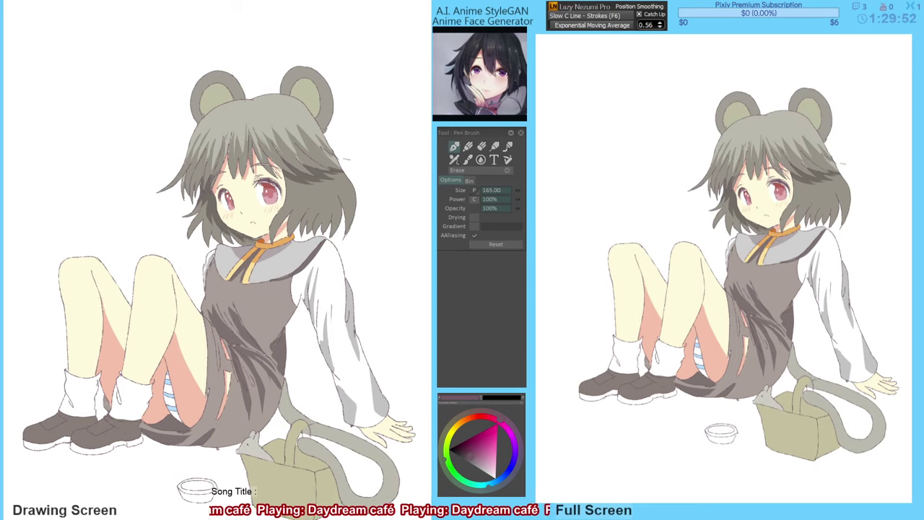
pyautogui.press('e')
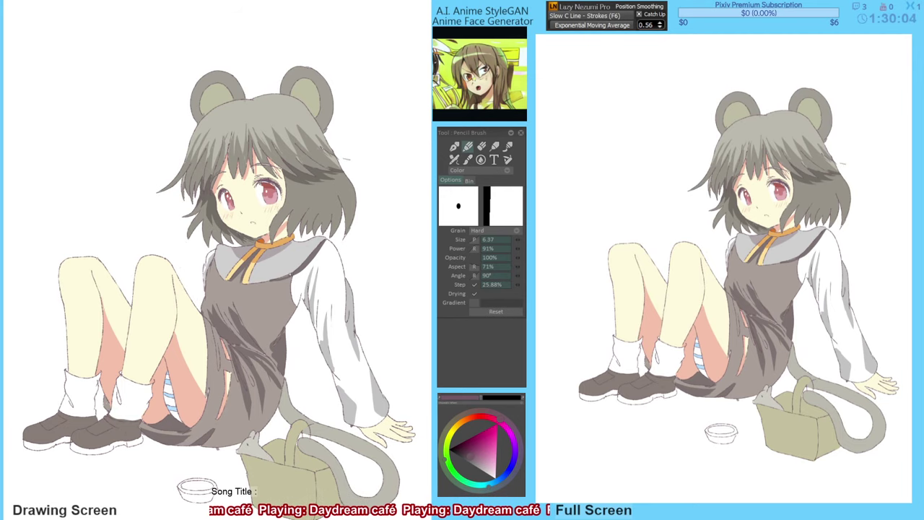
pyautogui.moveTo(319, 239); pyautogui.dragTo(321, 238)
pyautogui.press('b')
pyautogui.click(262, 326)
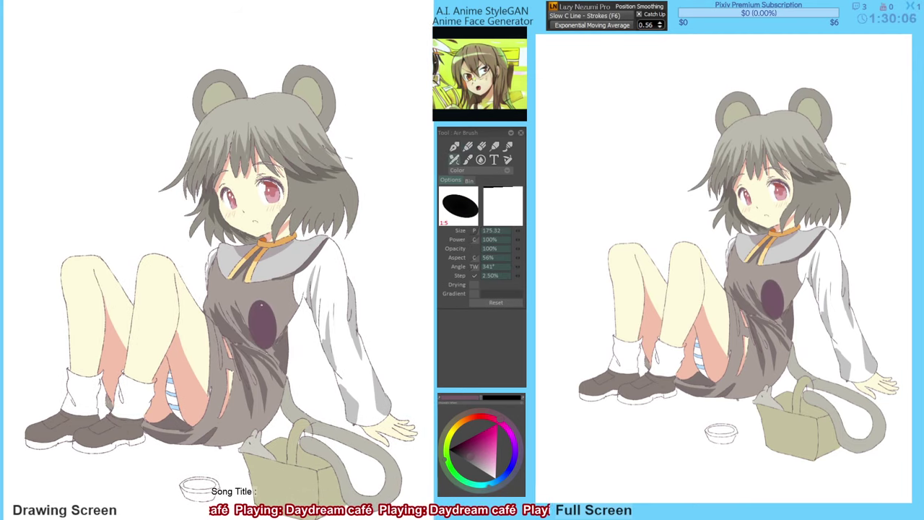
pyautogui.hotkey('ctrl', 'z')
pyautogui.press('n')
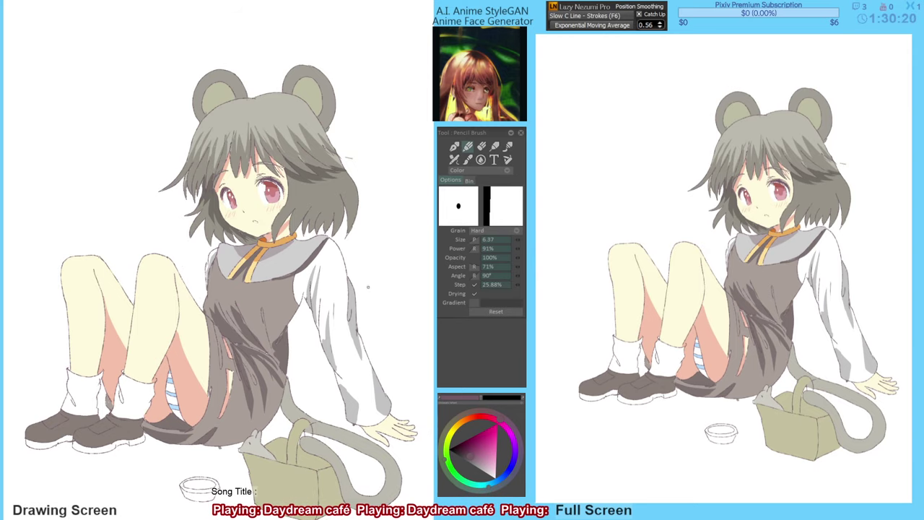
# Switch to the Paint-Strokes smoothing preset, paint a light-grey fold on the near sleeve with the Air Brush, and trim it with the sleeve's white.
pyautogui.moveTo(364, 302); pyautogui.dragTo(366, 297)
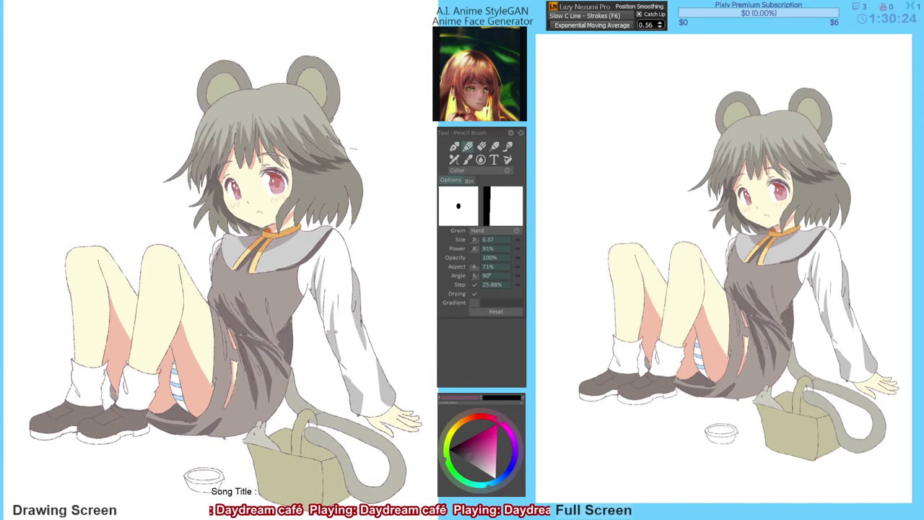
pyautogui.press('F5')
pyautogui.press('v')
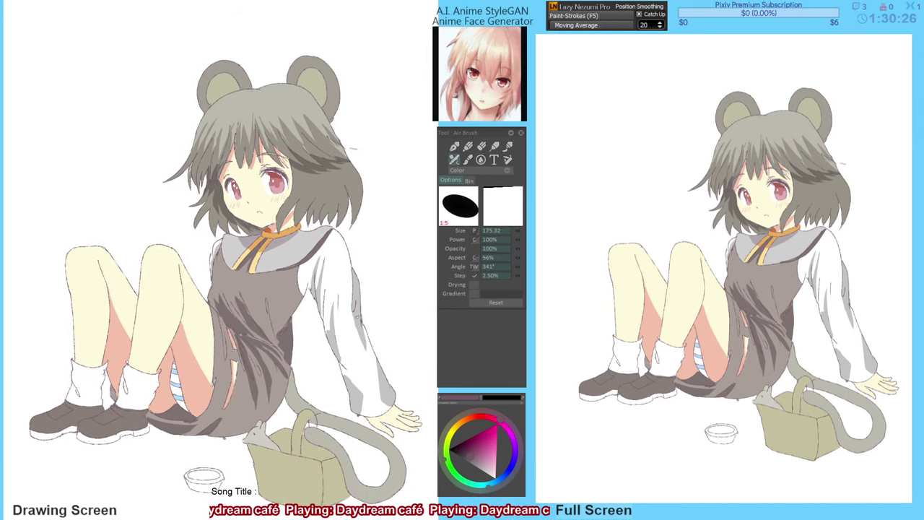
pyautogui.keyDown('alt'); pyautogui.click(355, 315); pyautogui.keyUp('alt')
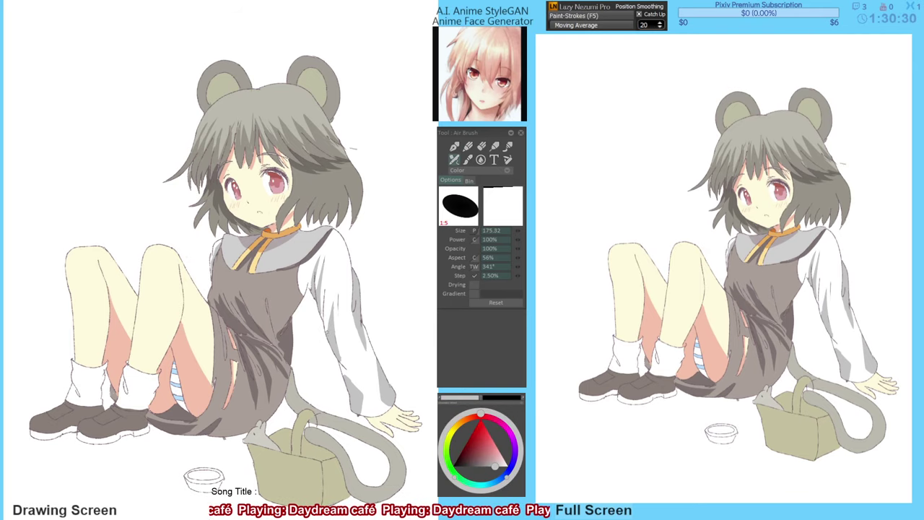
pyautogui.moveTo(328, 329); pyautogui.dragTo(337, 297)
pyautogui.keyDown('alt'); pyautogui.click(343, 301); pyautogui.keyUp('alt')
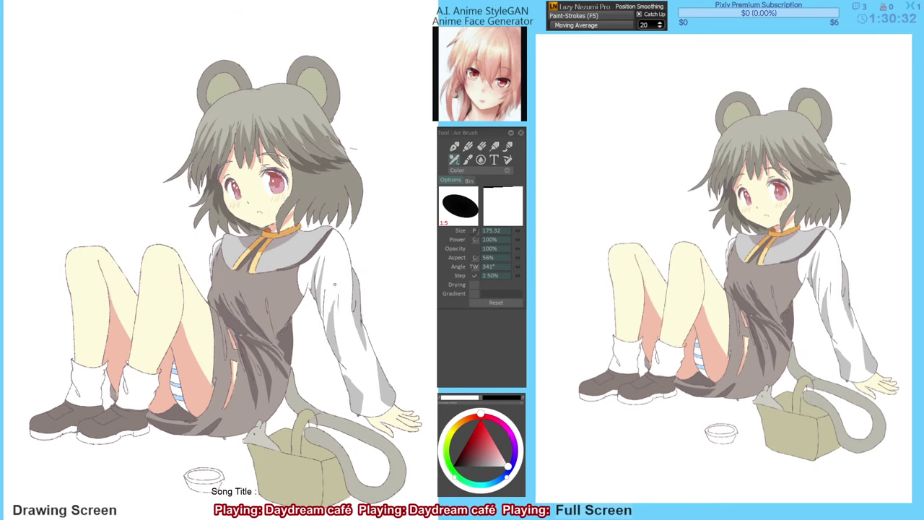
pyautogui.moveTo(335, 305); pyautogui.dragTo(346, 353)
pyautogui.keyDown('alt'); pyautogui.click(333, 342); pyautogui.keyUp('alt')
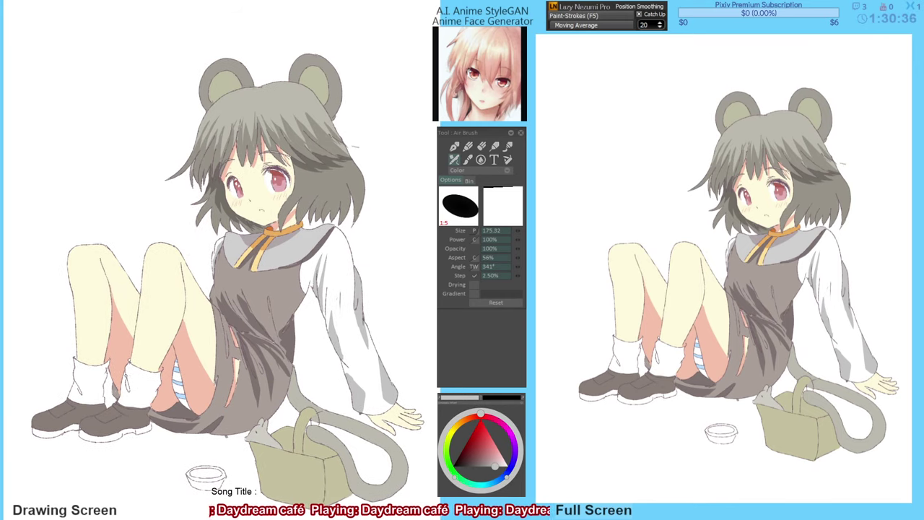
pyautogui.moveTo(128, 371); pyautogui.dragTo(128, 401)
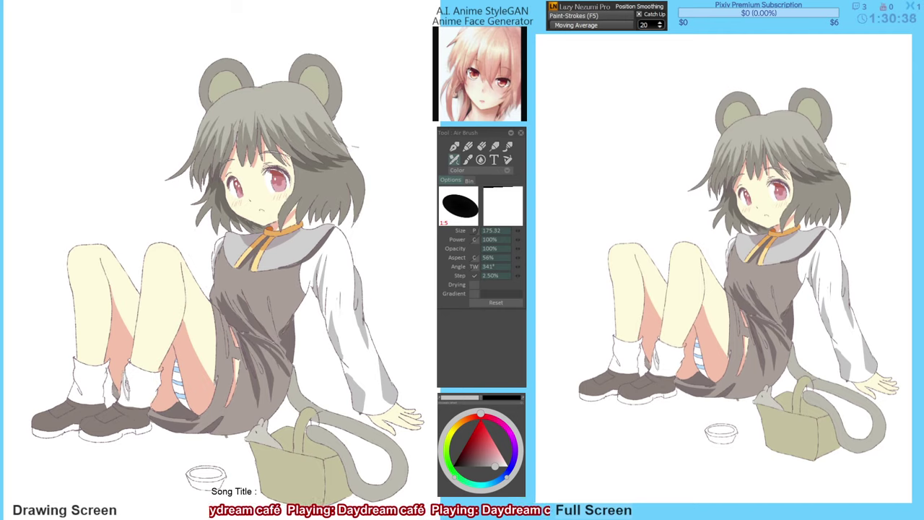
pyautogui.hotkey('ctrl', 'z')
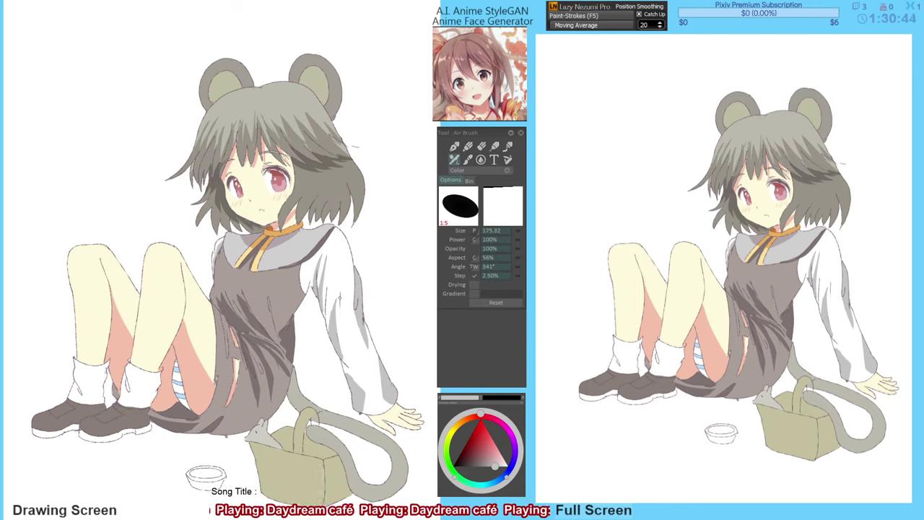
# Rework the fold shadow on the near sleeve's upper arm, erasing part of it and repainting with the sampled grey and white.
pyautogui.keyDown('alt'); pyautogui.click(337, 304); pyautogui.keyUp('alt')
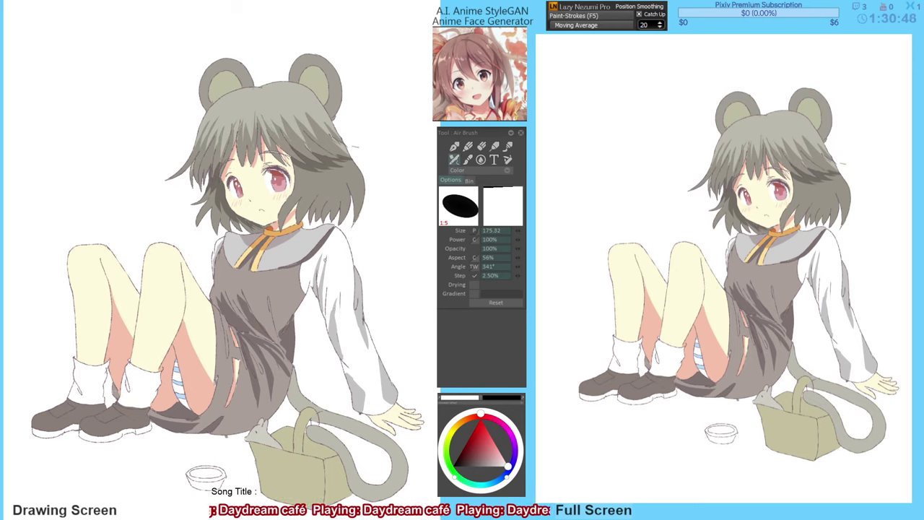
pyautogui.press('e')
pyautogui.moveTo(337, 297); pyautogui.dragTo(335, 314)
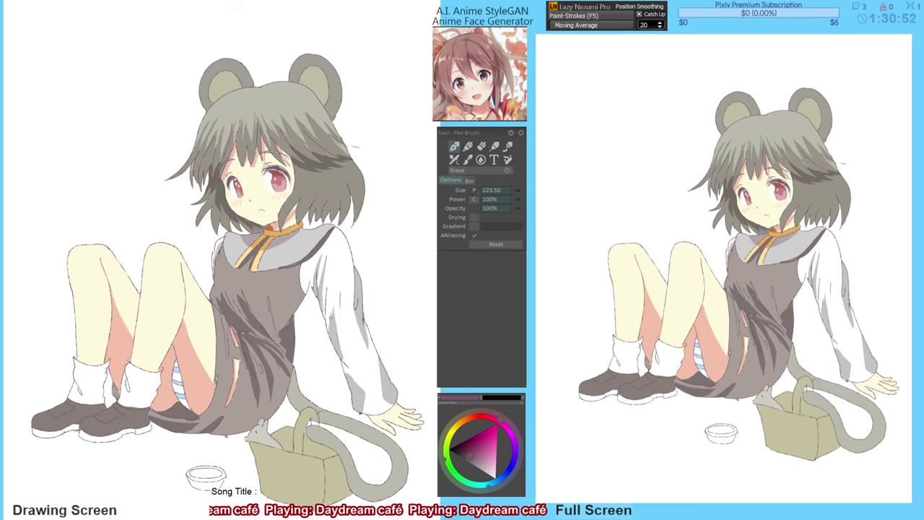
pyautogui.press('b')
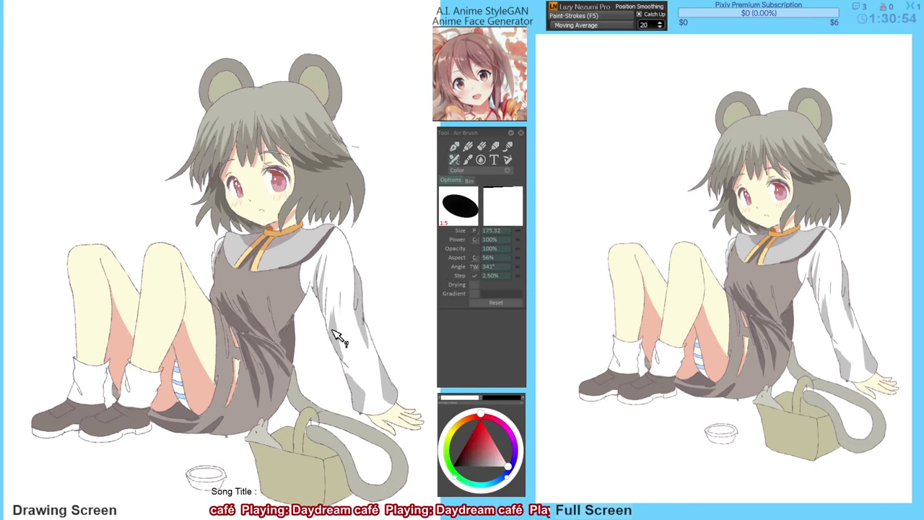
pyautogui.keyDown('alt'); pyautogui.click(333, 328); pyautogui.keyUp('alt')
pyautogui.moveTo(333, 300)
pyautogui.mouseDown()
pyautogui.moveTo(332, 319)
pyautogui.moveTo(335, 309)
pyautogui.moveTo(346, 327)
pyautogui.mouseUp()
pyautogui.keyDown('alt'); pyautogui.click(337, 299); pyautogui.keyUp('alt')
# Paint a grey shadow down the near sock's inner edge with the sleeve's shadow colour, and sample the pink skin shadow beside it.
pyautogui.keyDown('alt'); pyautogui.click(345, 337); pyautogui.keyUp('alt')
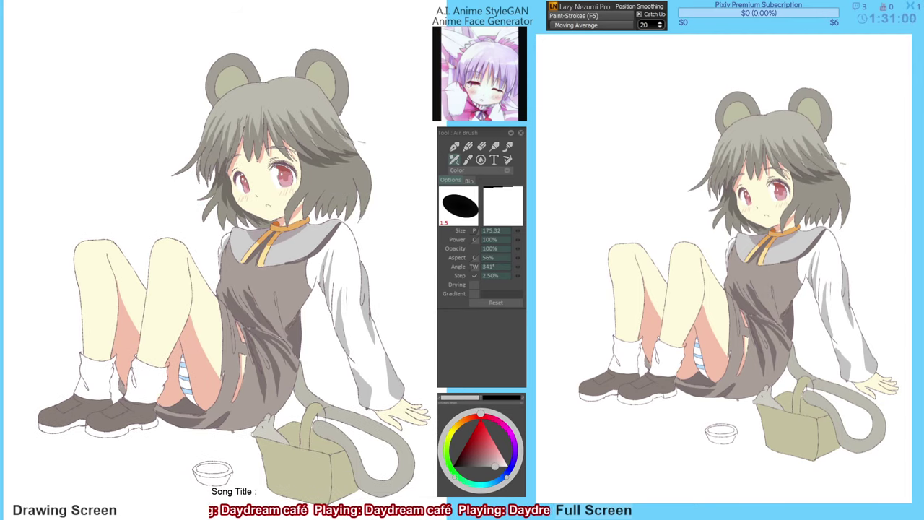
pyautogui.moveTo(135, 367); pyautogui.dragTo(132, 390)
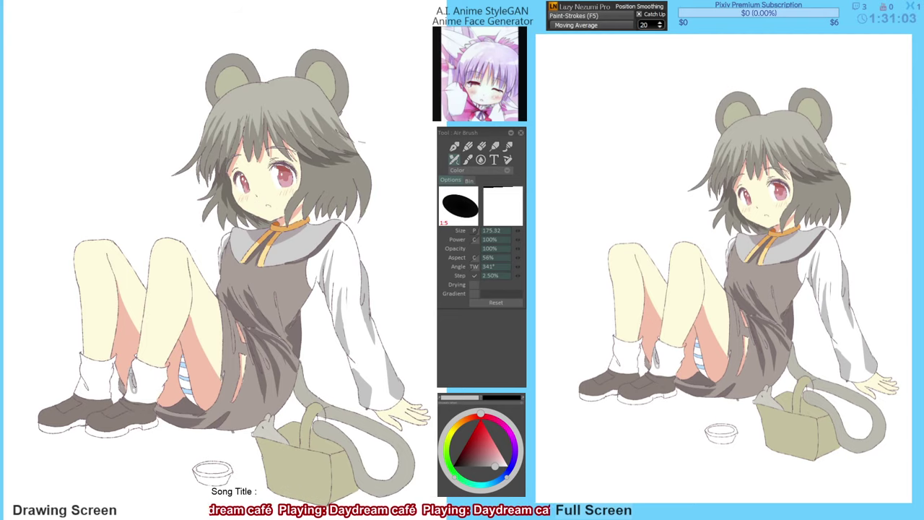
pyautogui.keyDown('alt'); pyautogui.click(126, 372); pyautogui.keyUp('alt')
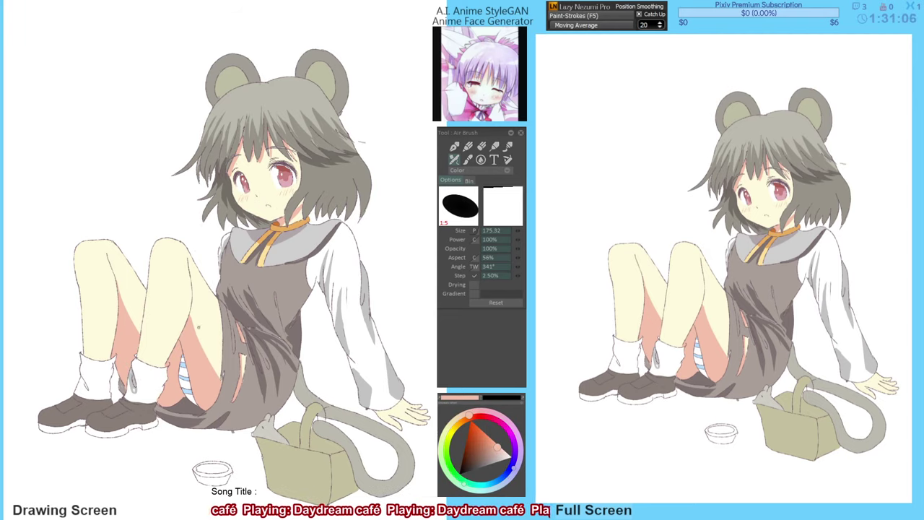
pyautogui.moveTo(199, 327); pyautogui.dragTo(202, 326)
# Sample the sleeve's grey shadow, outline a shadow area on the far sock, and bucket-fill its enclosed parts with that grey.
pyautogui.keyDown('alt'); pyautogui.click(369, 285); pyautogui.keyUp('alt')
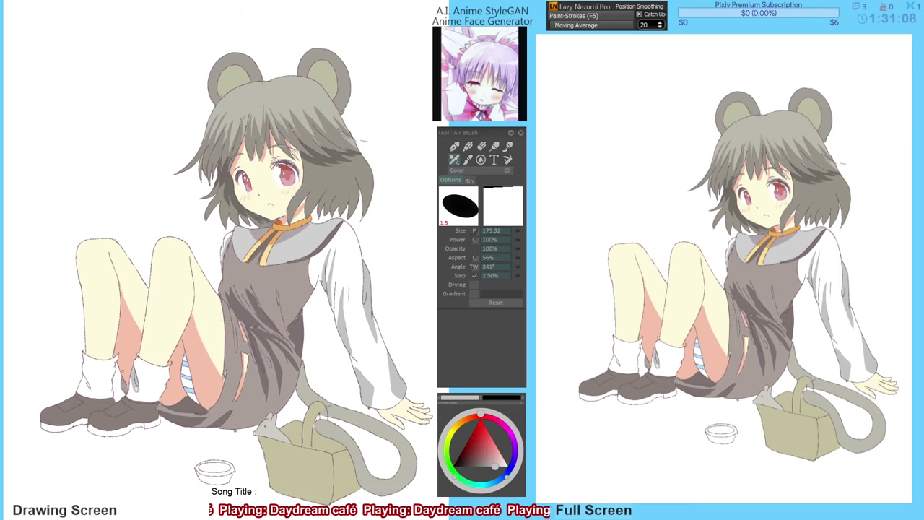
pyautogui.moveTo(83, 362)
pyautogui.mouseDown()
pyautogui.moveTo(91, 393)
pyautogui.moveTo(83, 374)
pyautogui.moveTo(112, 385)
pyautogui.mouseUp()
pyautogui.press('f')
pyautogui.click(86, 376)
pyautogui.press('d')
pyautogui.press('f')
pyautogui.click(110, 377)
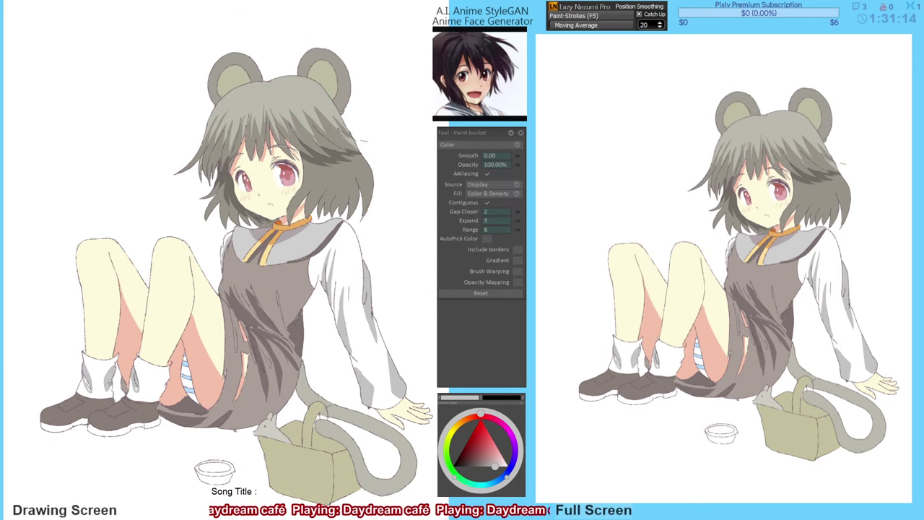
pyautogui.press('d')
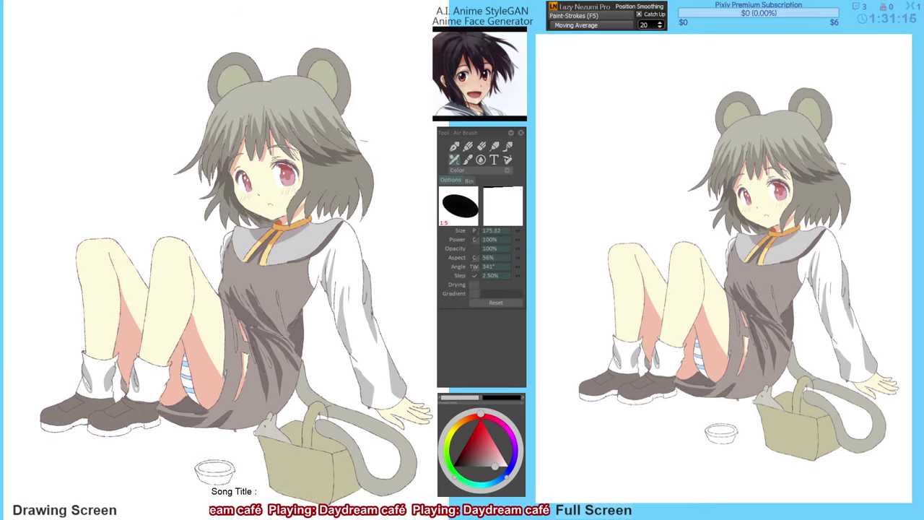
# Touch up the grey shadow on the far sock with the Air Brush, and sample the near sock's white.
pyautogui.moveTo(117, 350); pyautogui.dragTo(114, 358)
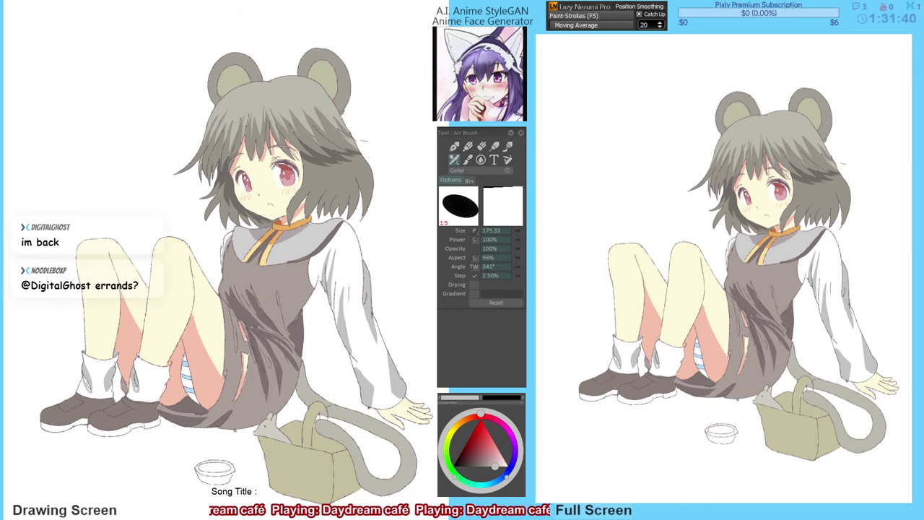
pyautogui.moveTo(193, 365); pyautogui.dragTo(157, 381)
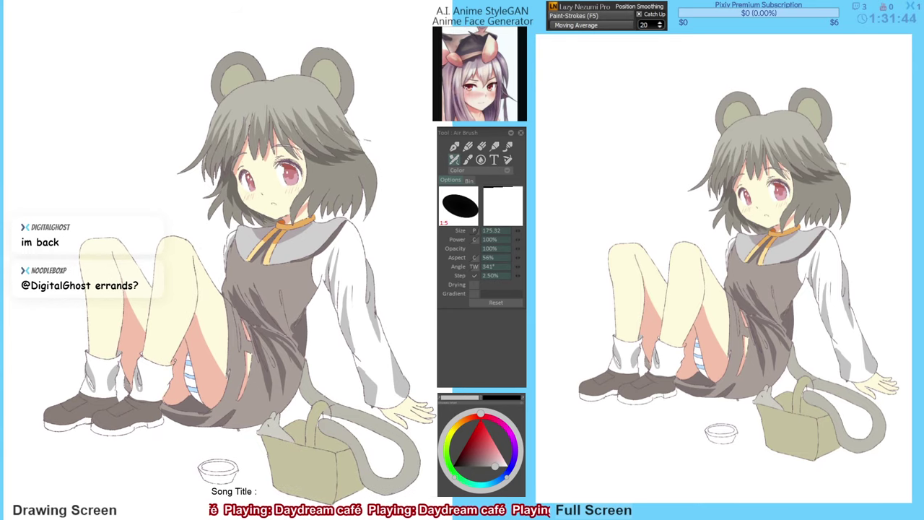
pyautogui.press('g')
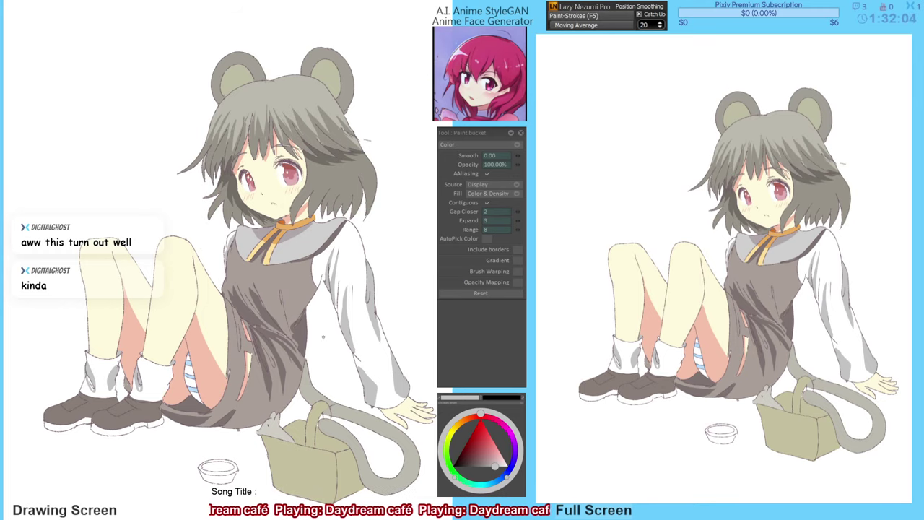
pyautogui.moveTo(316, 269); pyautogui.dragTo(319, 268)
pyautogui.press('b')
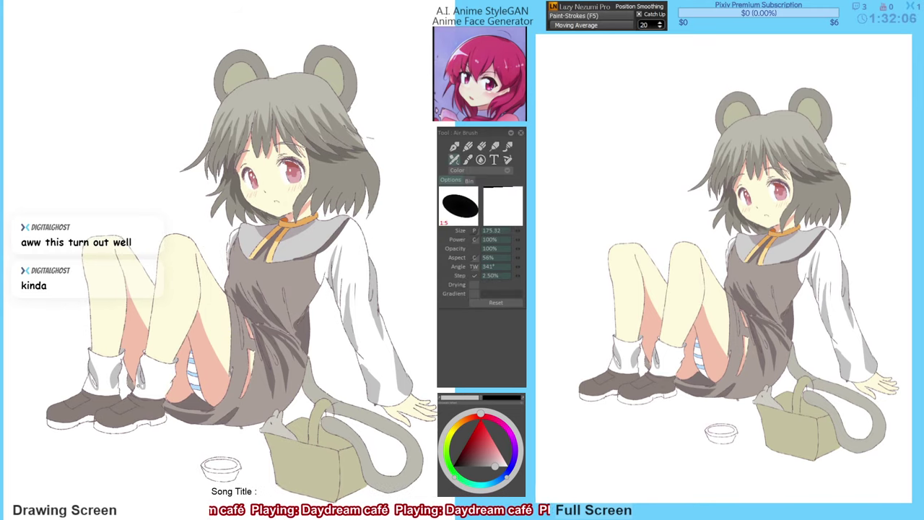
pyautogui.keyDown('alt'); pyautogui.click(144, 393); pyautogui.keyUp('alt')
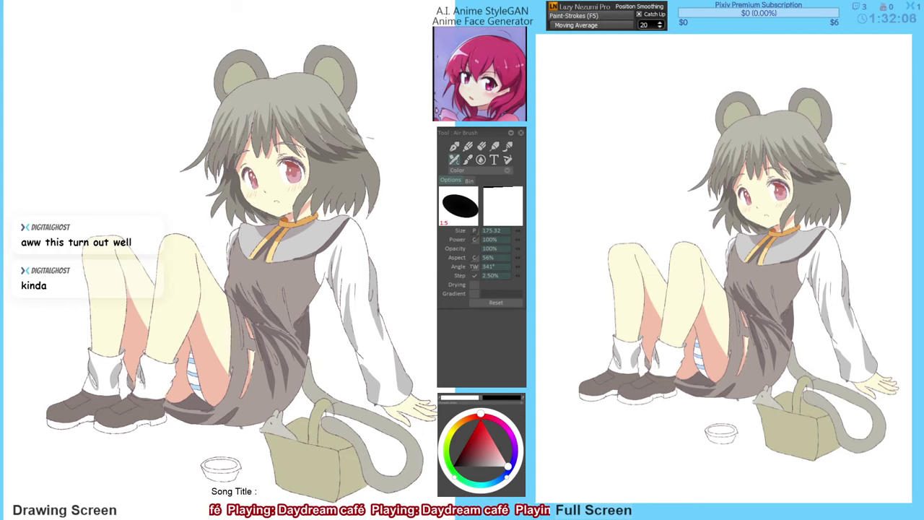
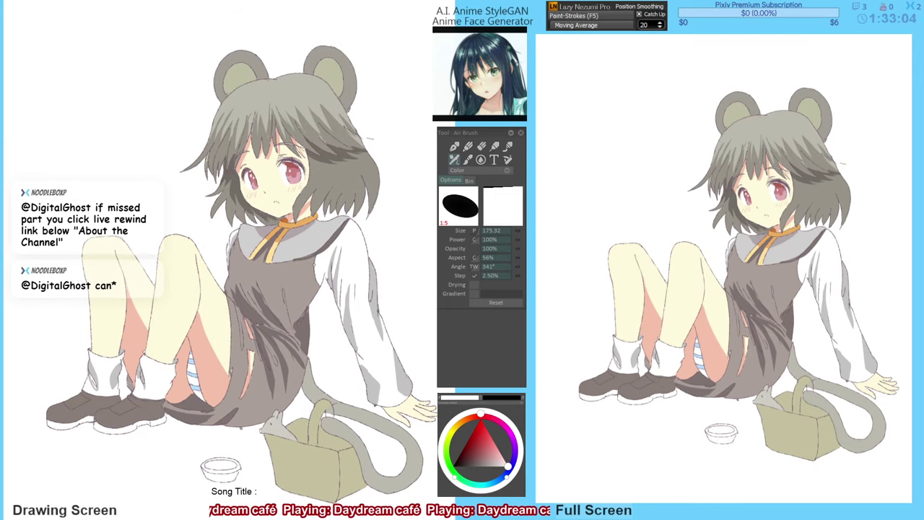
# Check the drawing mirrored, sample the grey shadow from the near sleeve, and restore the original orientation.
pyautogui.moveTo(304, 253); pyautogui.dragTo(302, 263)
pyautogui.press('h')
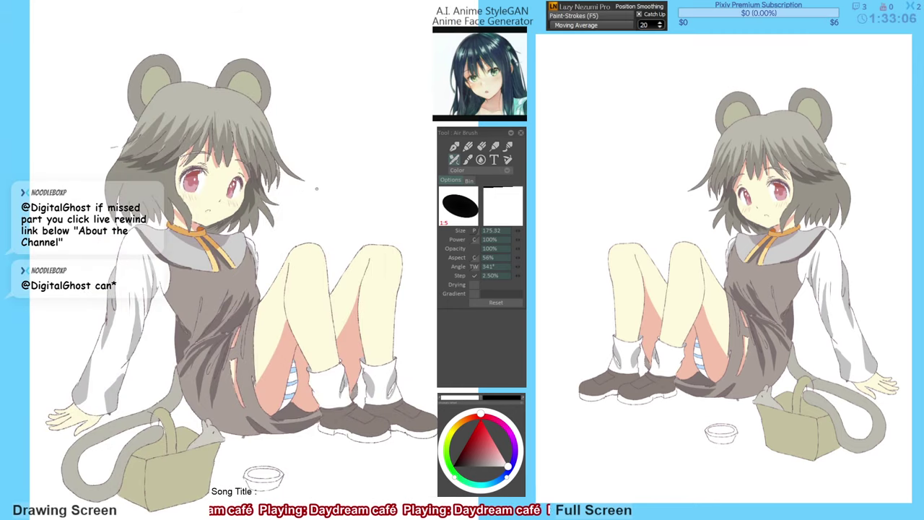
pyautogui.press('h')
pyautogui.press('h')
pyautogui.moveTo(217, 249); pyautogui.dragTo(219, 250)
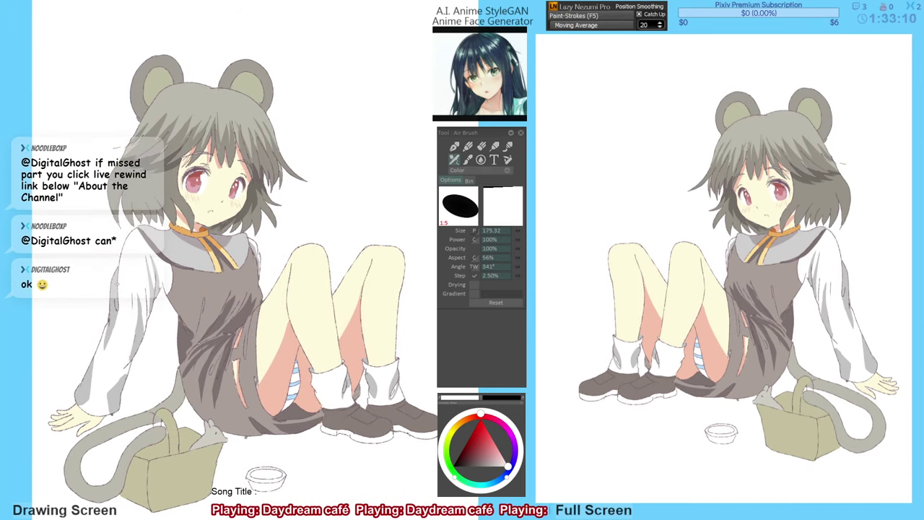
pyautogui.keyDown('alt'); pyautogui.click(115, 304); pyautogui.keyUp('alt')
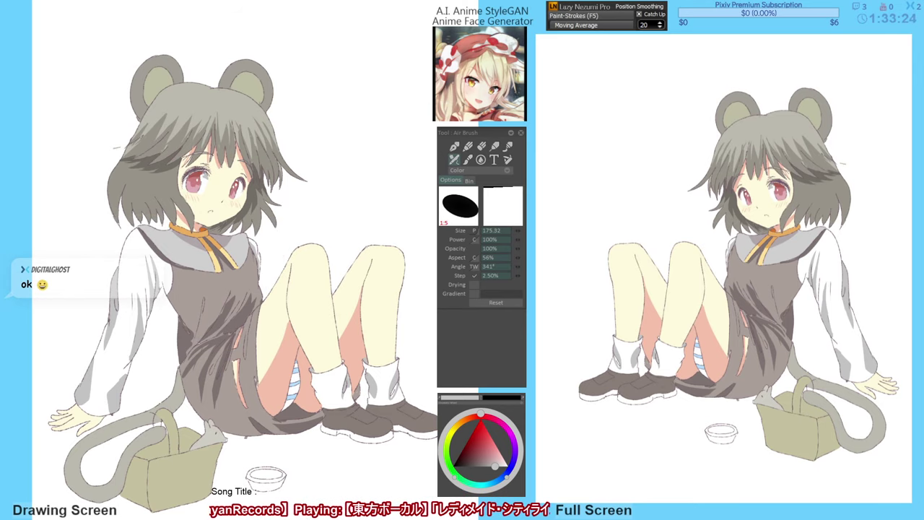
pyautogui.press('h')
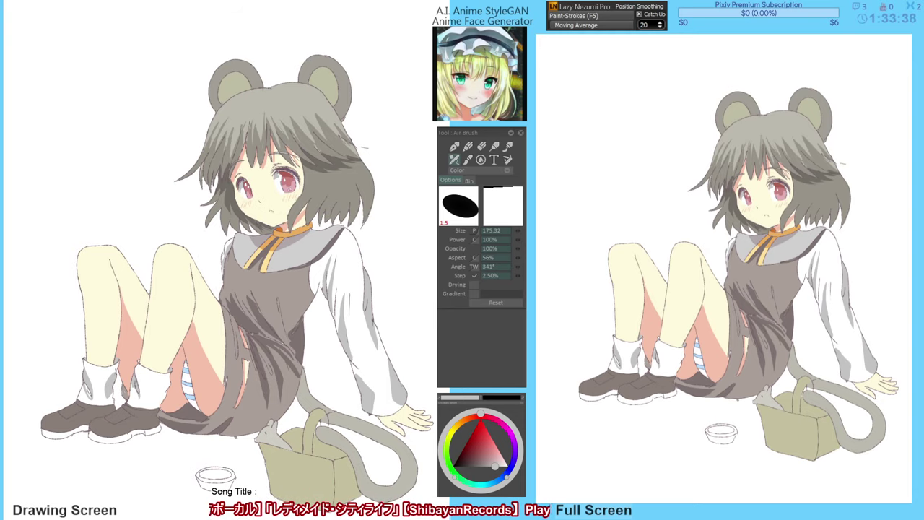
# Pick a lighter grey than the sleeve's shadow colour for shading the eye whites.
pyautogui.press('n')
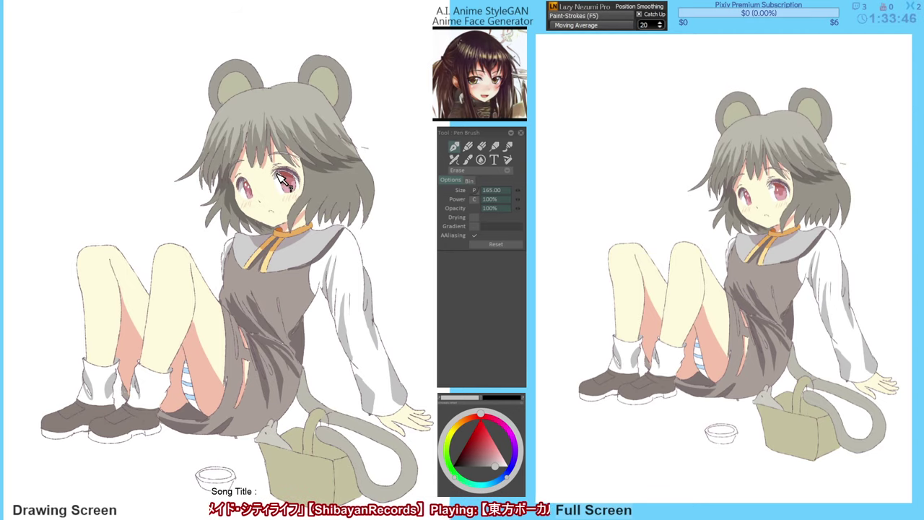
pyautogui.press('v')
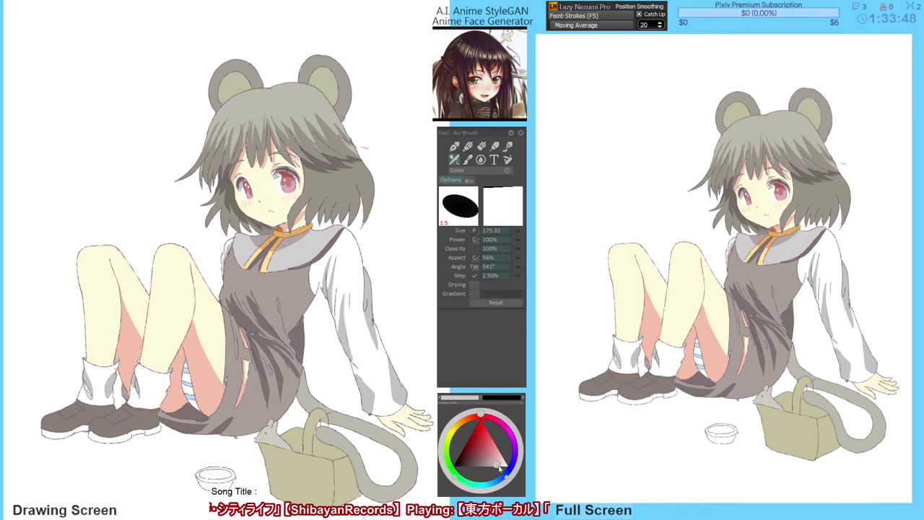
pyautogui.moveTo(495, 465); pyautogui.dragTo(503, 467)
pyautogui.press('f')
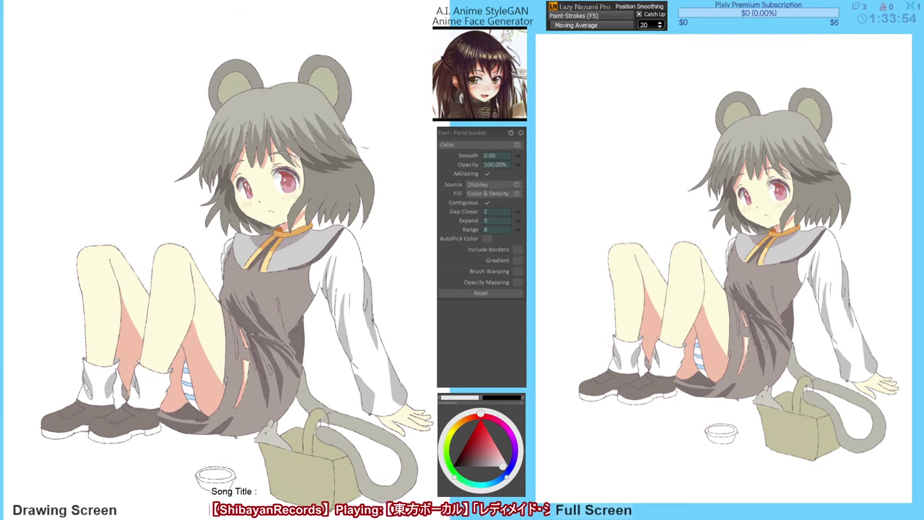
pyautogui.press('v')
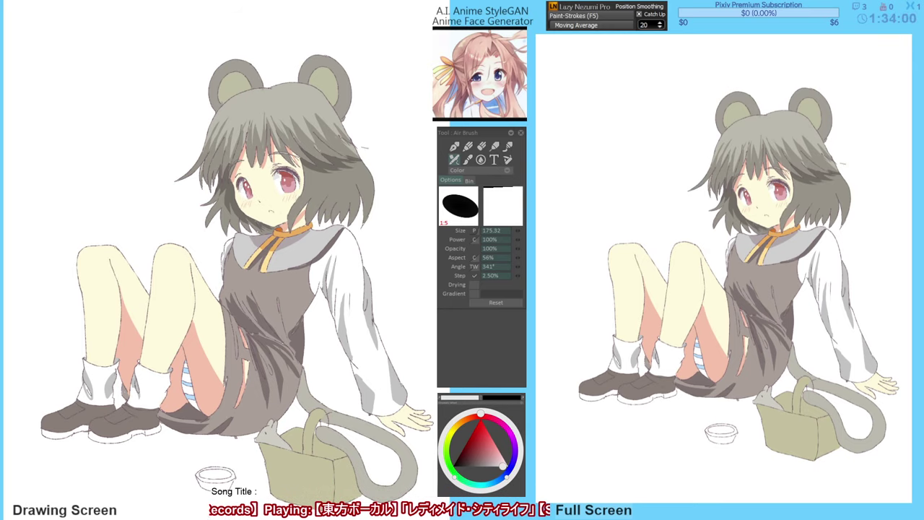
pyautogui.moveTo(256, 261); pyautogui.dragTo(255, 264)
# Sample the pinks of both irises, and retouch the near eye's lines with the Pencil Brush under Slow C Line smoothing, checking the drawing mirrored.
pyautogui.keyDown('alt'); pyautogui.click(247, 195); pyautogui.keyUp('alt')
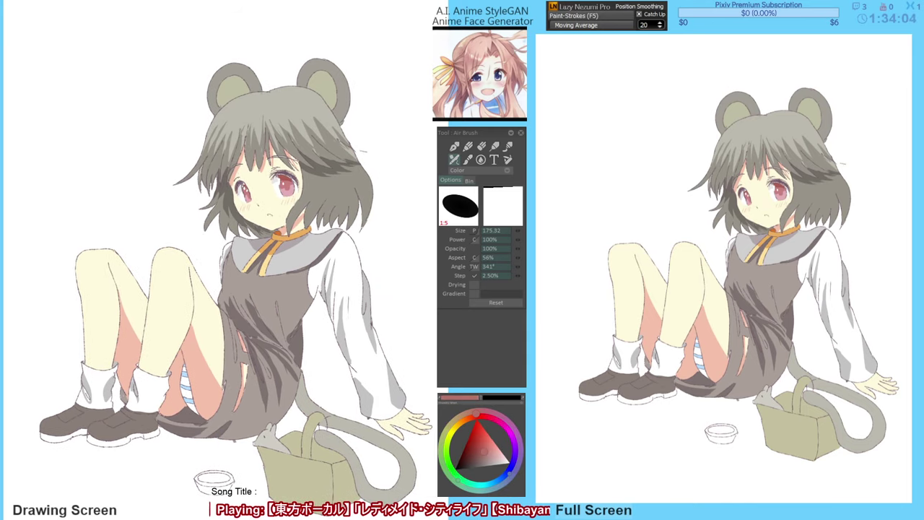
pyautogui.keyDown('alt'); pyautogui.click(286, 186); pyautogui.keyUp('alt')
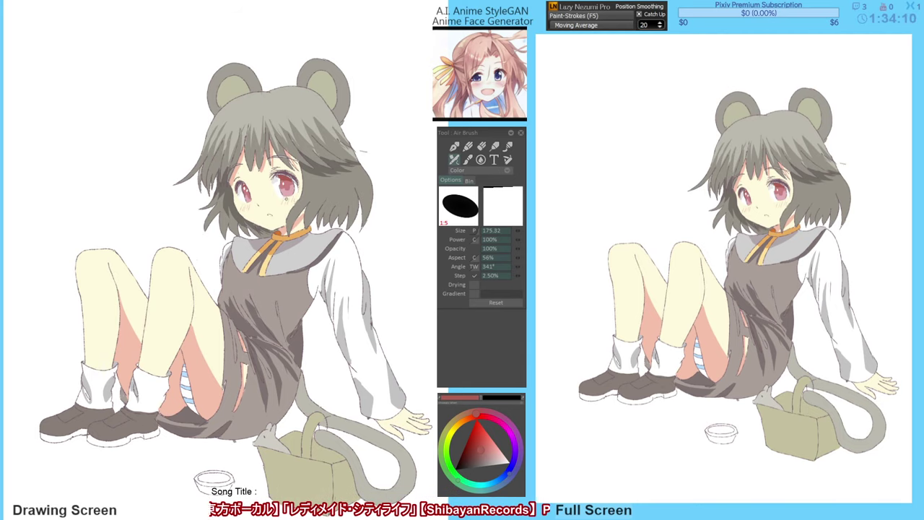
pyautogui.press('n')
pyautogui.press('F6')
pyautogui.press('h')
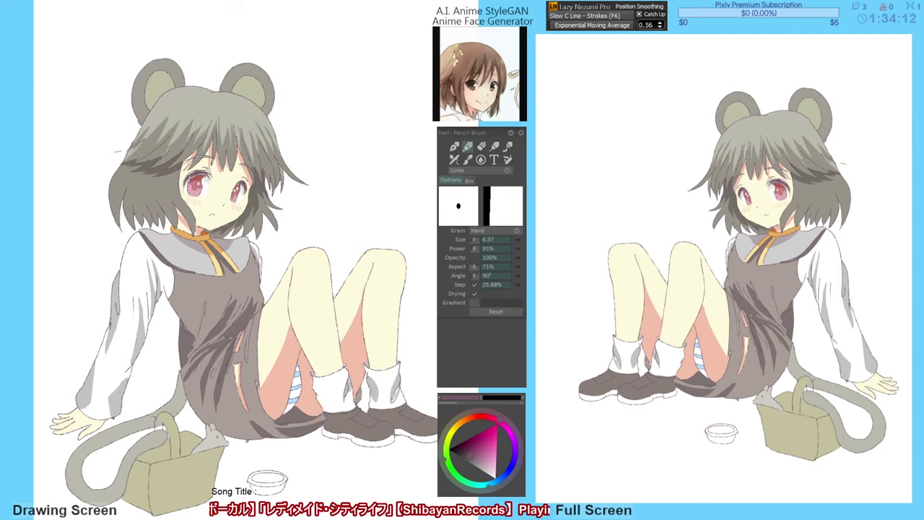
pyautogui.press('e')
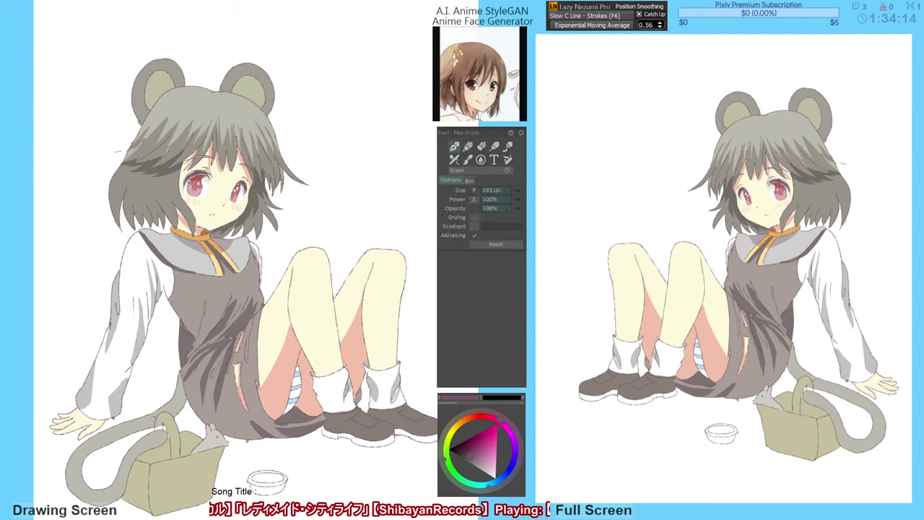
pyautogui.press('b')
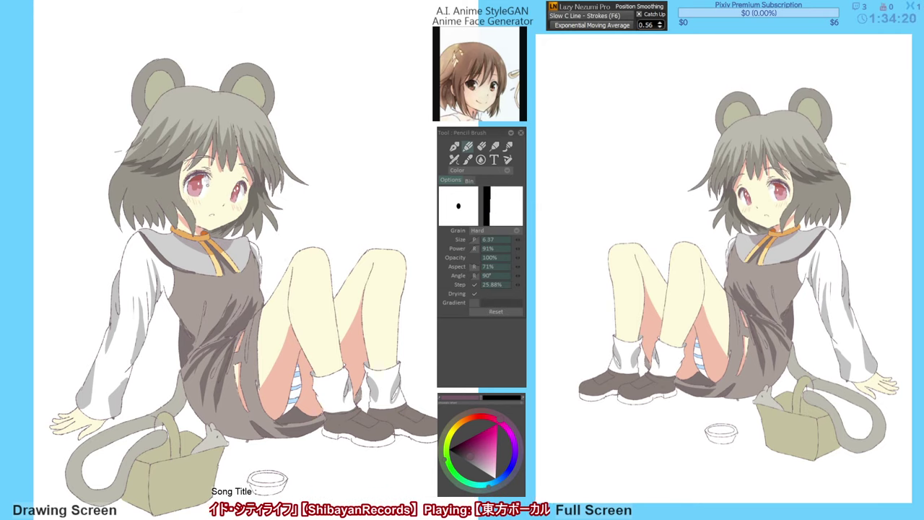
pyautogui.press('h')
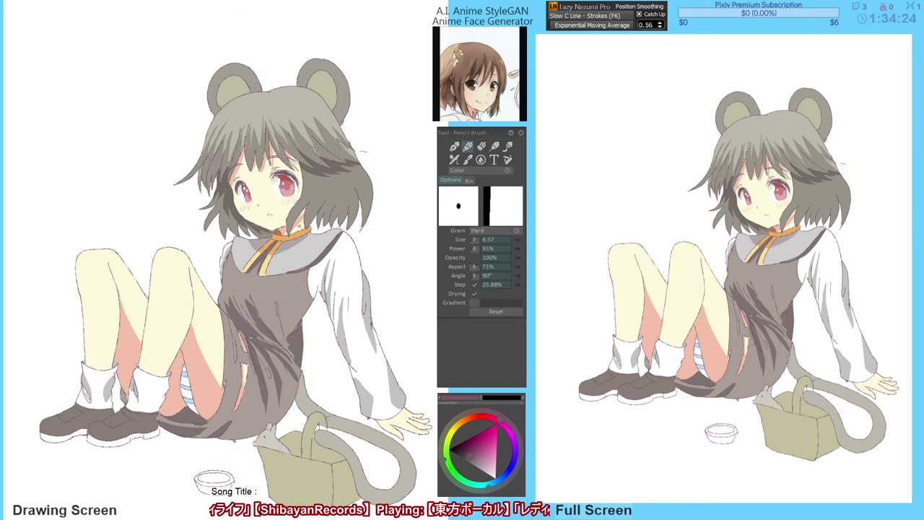
pyautogui.press('h')
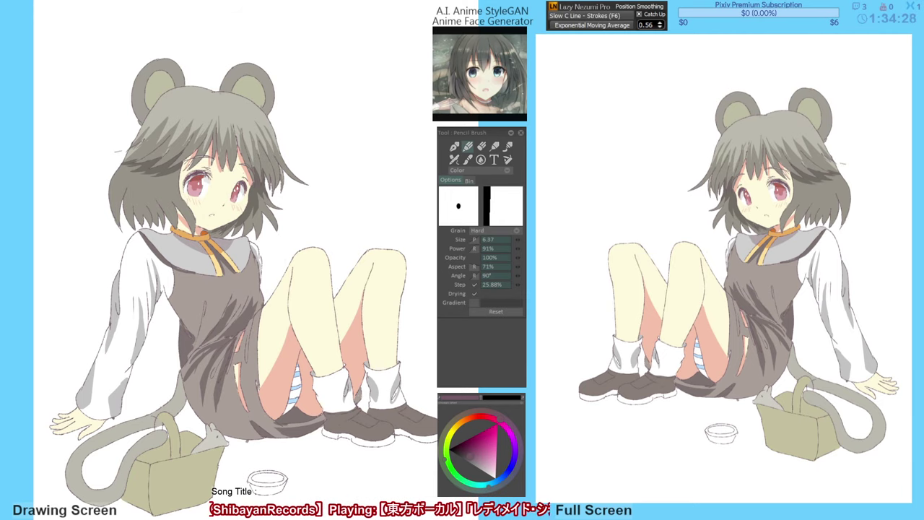
pyautogui.press('h')
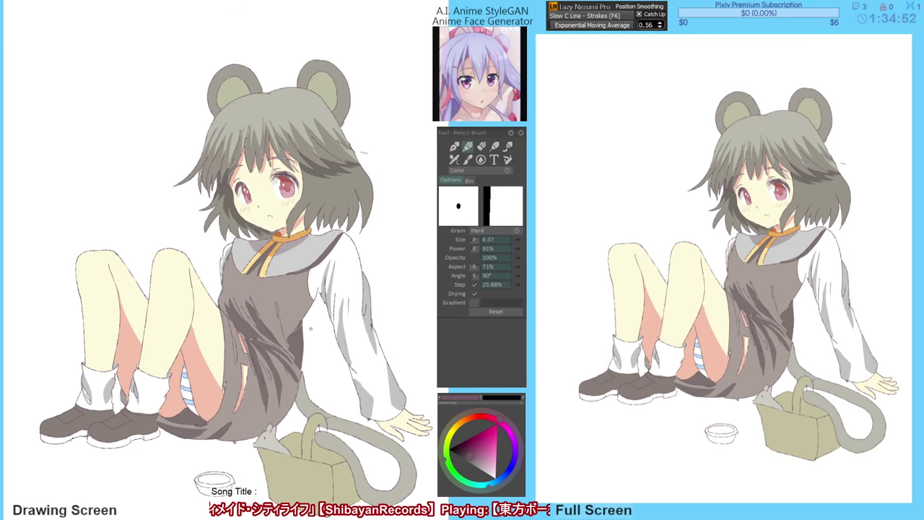
# Rework the sock shadows with the Air Brush using the sampled sleeve grey and white, extending the grey across the near sock.
pyautogui.moveTo(287, 367); pyautogui.dragTo(288, 365)
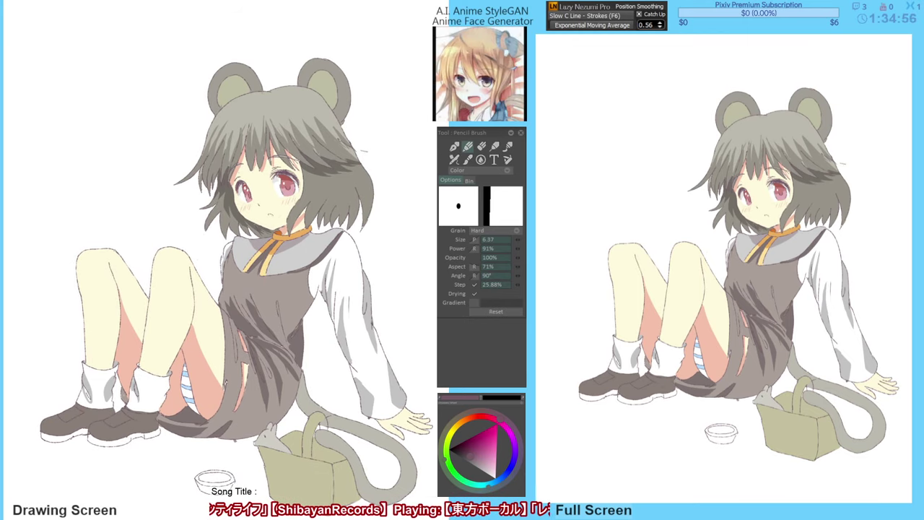
pyautogui.press('v')
pyautogui.keyDown('alt'); pyautogui.click(365, 301); pyautogui.keyUp('alt')
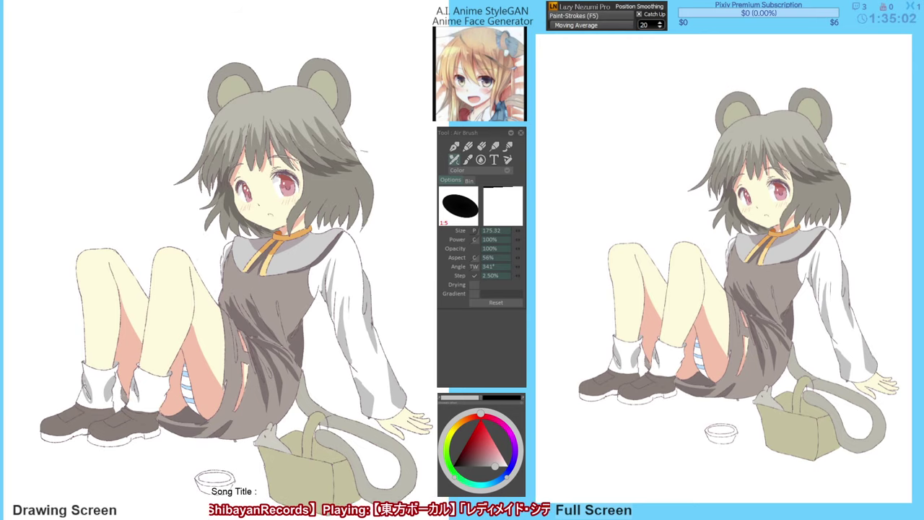
pyautogui.press('x')
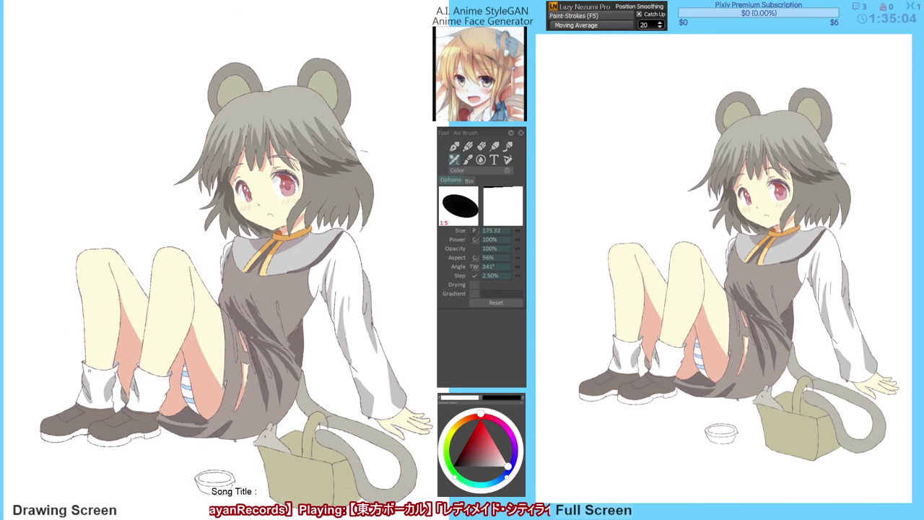
pyautogui.moveTo(88, 402)
pyautogui.mouseDown()
pyautogui.moveTo(83, 388)
pyautogui.moveTo(90, 402)
pyautogui.moveTo(110, 391)
pyautogui.mouseUp()
pyautogui.keyDown('alt'); pyautogui.click(137, 402); pyautogui.keyUp('alt')
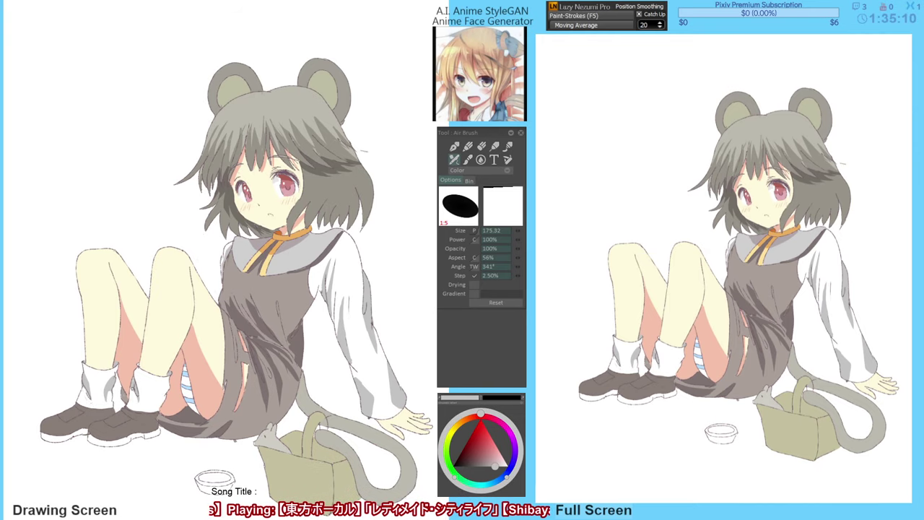
pyautogui.moveTo(133, 386)
pyautogui.mouseDown()
pyautogui.moveTo(137, 400)
pyautogui.moveTo(163, 401)
pyautogui.mouseUp()
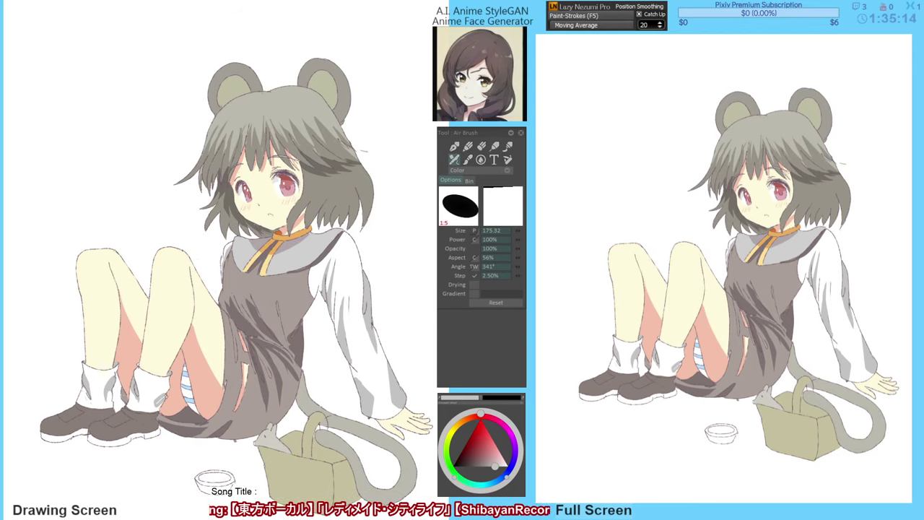
pyautogui.keyDown('alt'); pyautogui.click(159, 398); pyautogui.keyUp('alt')
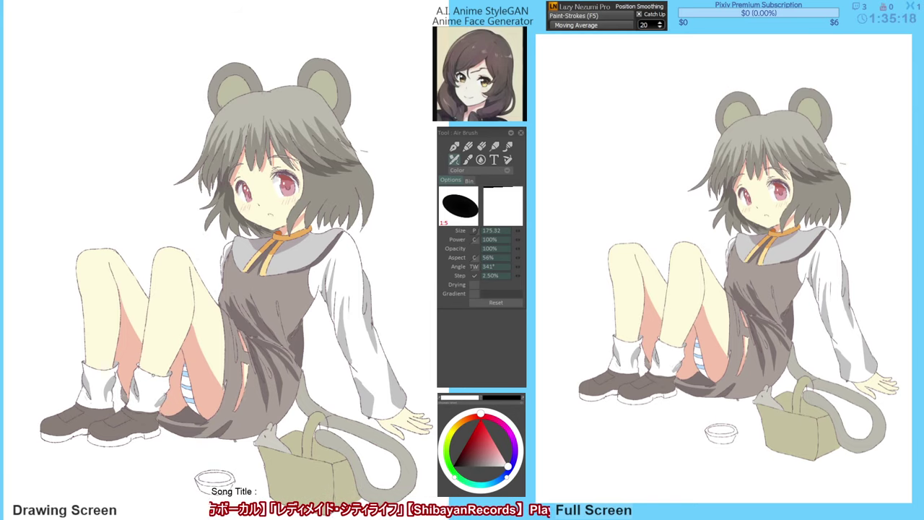
pyautogui.keyDown('alt'); pyautogui.click(140, 394); pyautogui.keyUp('alt')
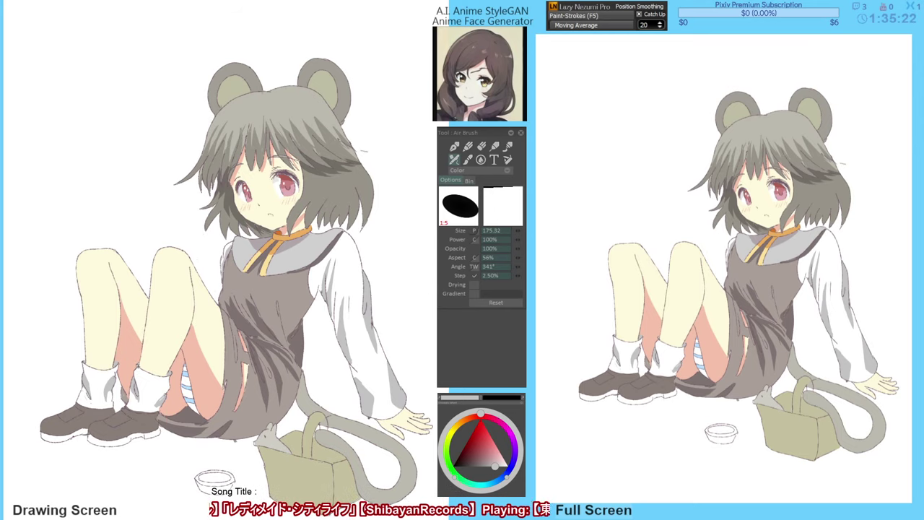
pyautogui.moveTo(163, 435); pyautogui.dragTo(156, 441)
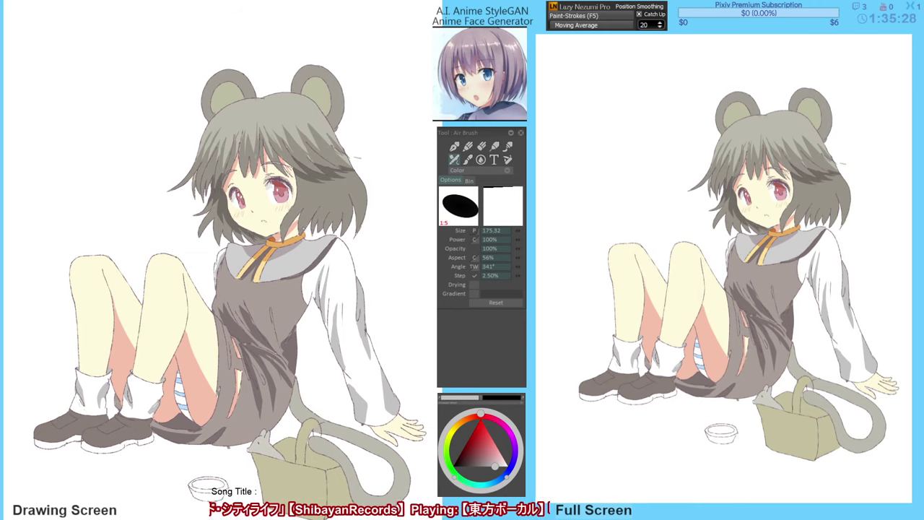
# Sample the light skin and hair-side colours beside the cheek for the Air Brush with Paint-Strokes smoothing, and check the drawing mirrored.
pyautogui.press('F6')
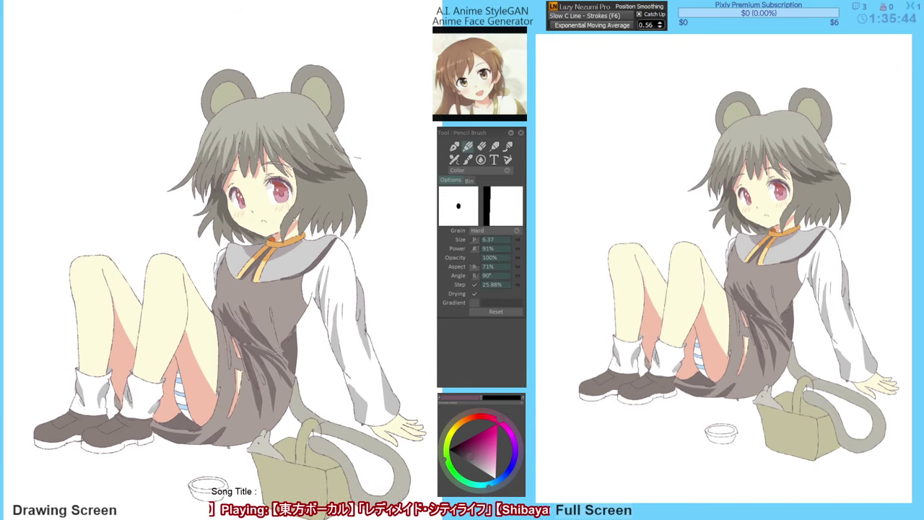
pyautogui.press('F5')
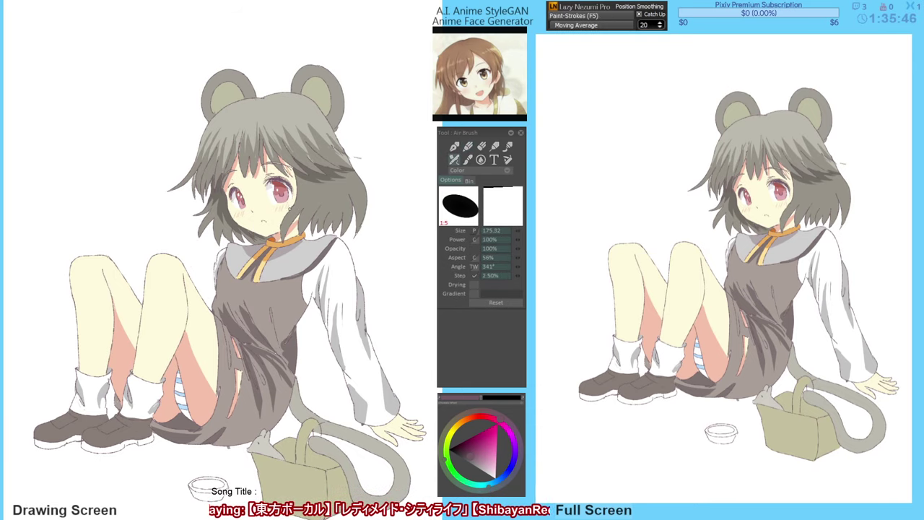
pyautogui.keyDown('alt'); pyautogui.click(289, 215); pyautogui.keyUp('alt')
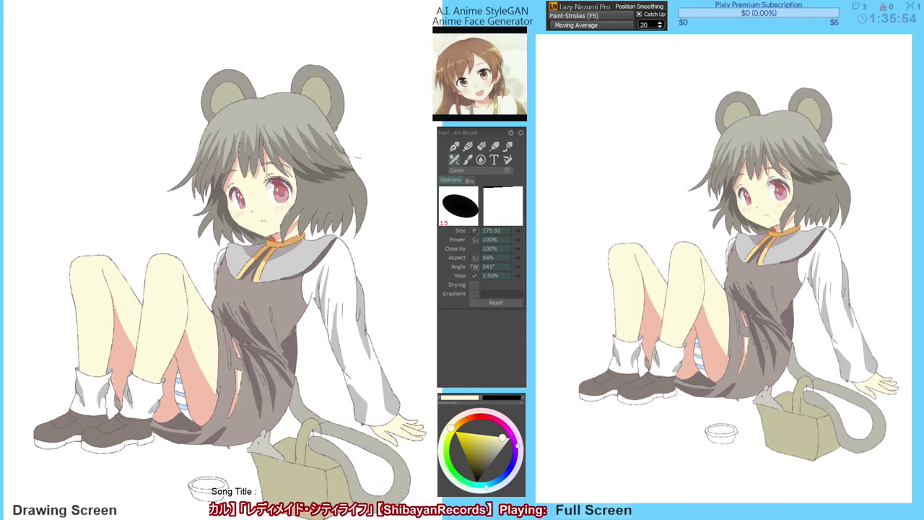
pyautogui.keyDown('alt'); pyautogui.click(291, 211); pyautogui.keyUp('alt')
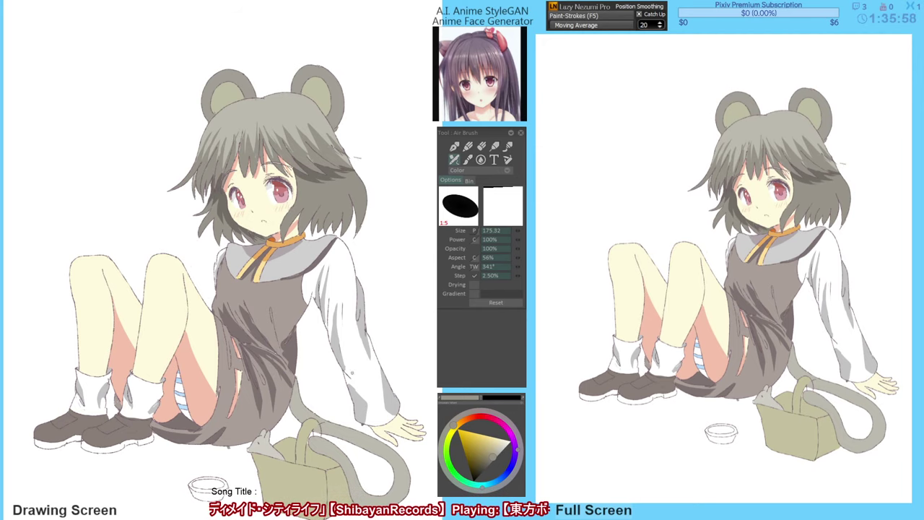
pyautogui.press('h')
pyautogui.press('h')
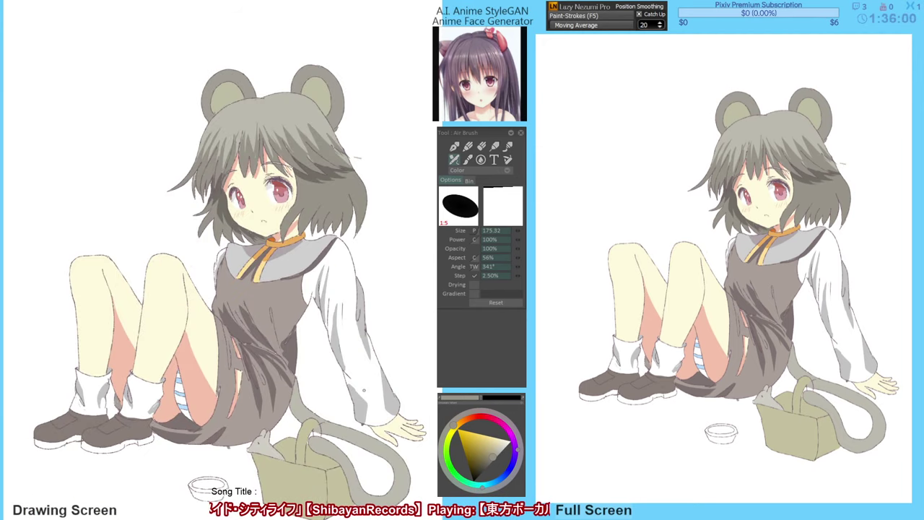
# Sample the hair's grey tones around the crown with the Air Brush, and check the drawing mirrored.
pyautogui.moveTo(318, 269)
pyautogui.mouseDown()
pyautogui.moveTo(334, 280)
pyautogui.moveTo(300, 298)
pyautogui.mouseUp()
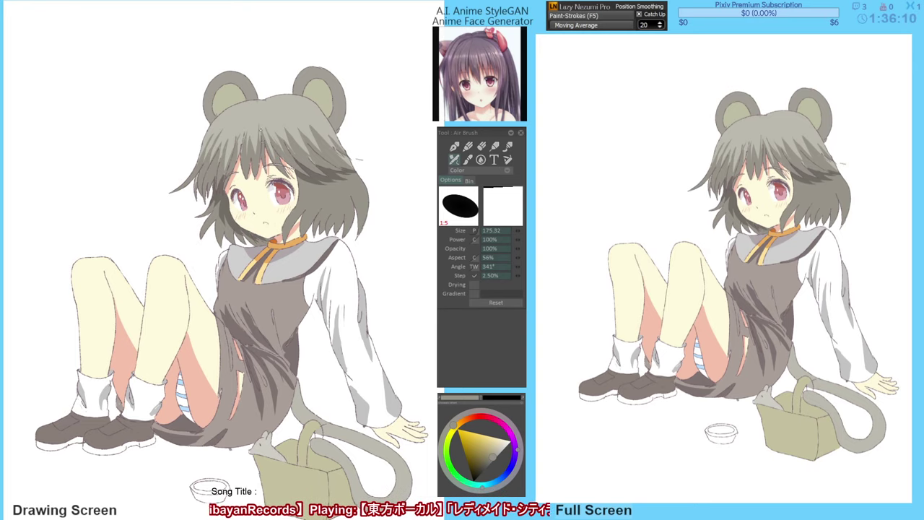
pyautogui.keyDown('alt'); pyautogui.click(221, 145); pyautogui.keyUp('alt')
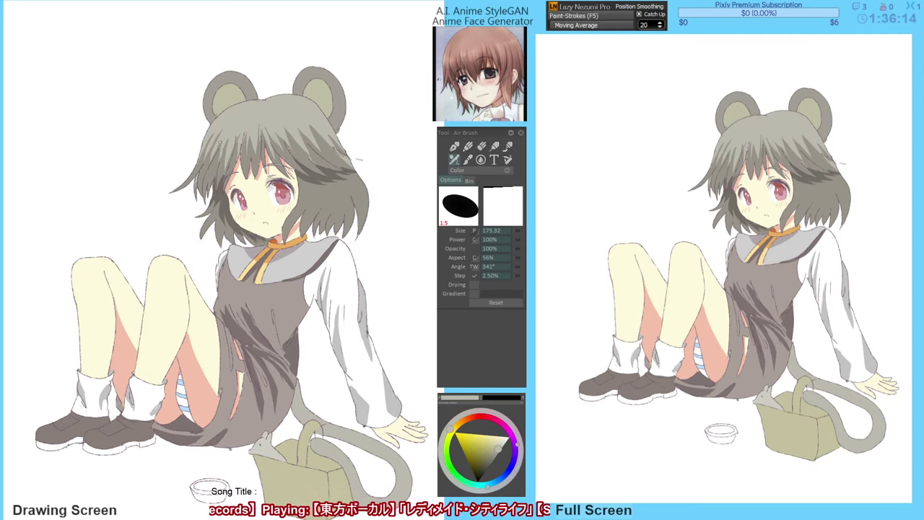
pyautogui.press('h')
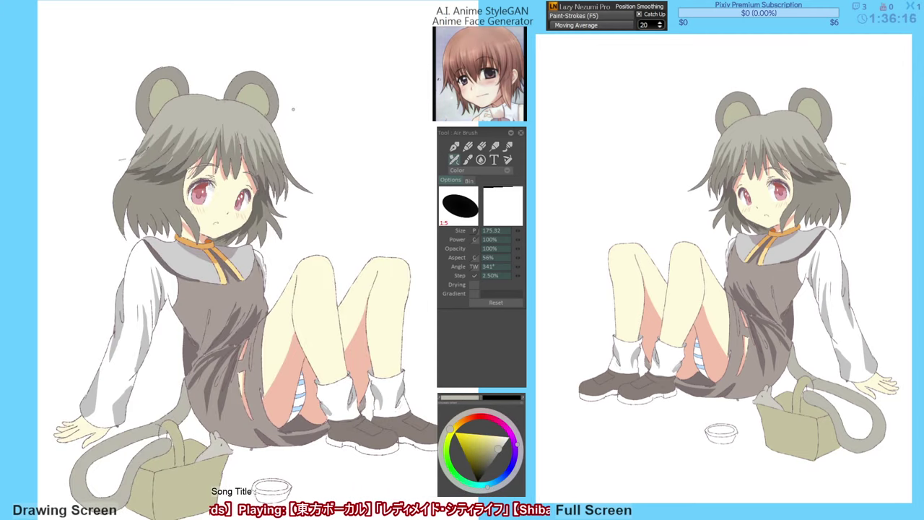
pyautogui.press('h')
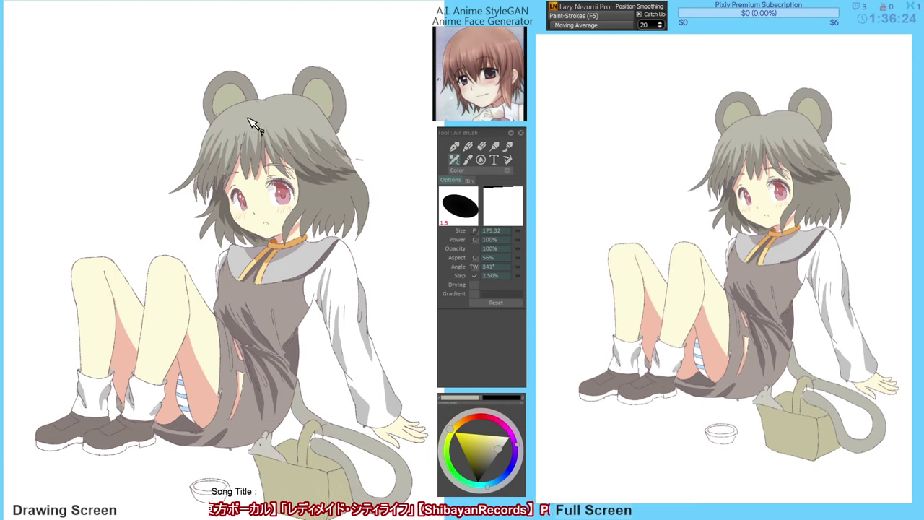
pyautogui.keyDown('alt'); pyautogui.click(235, 136); pyautogui.keyUp('alt')
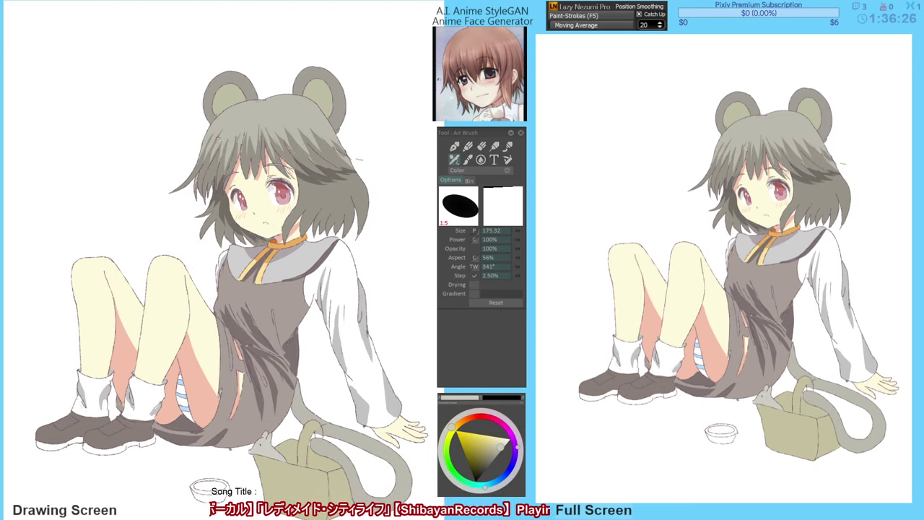
pyautogui.press('j')
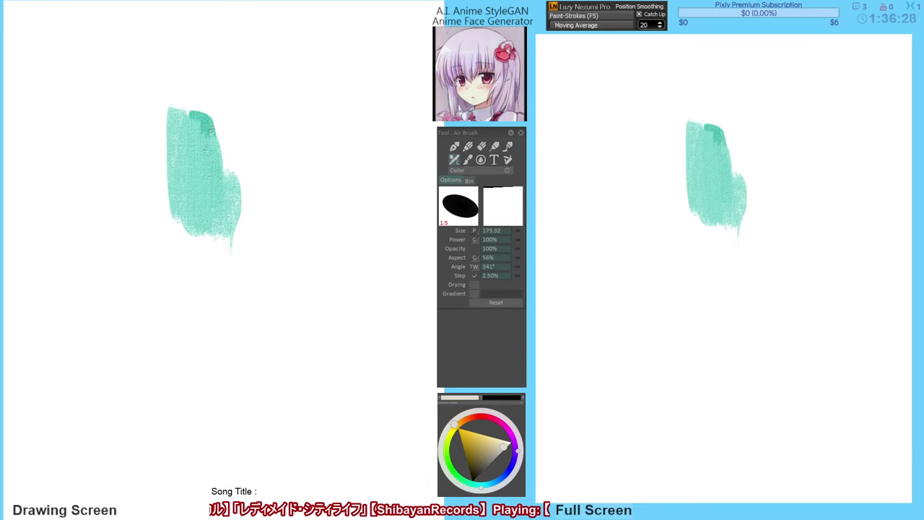
pyautogui.moveTo(215, 127); pyautogui.dragTo(208, 148)
pyautogui.hotkey('ctrl', 'z')
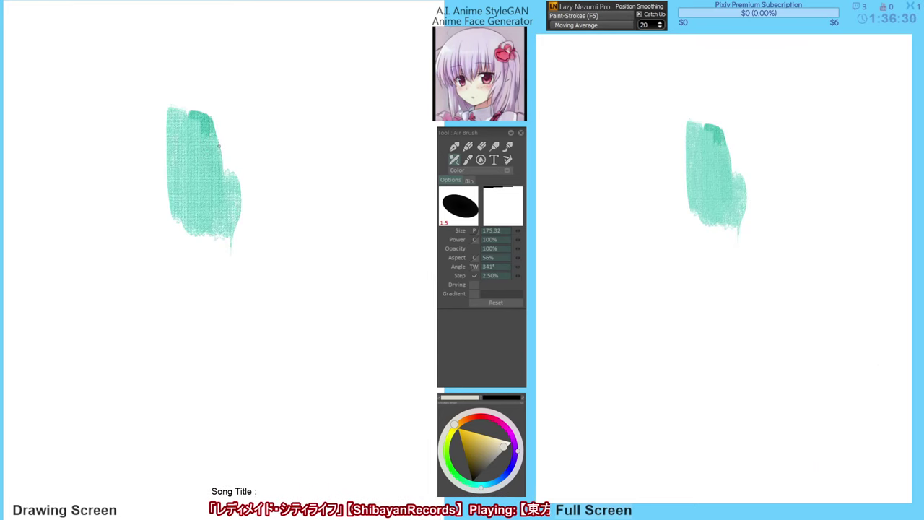
pyautogui.hotkey('ctrl', 'z')
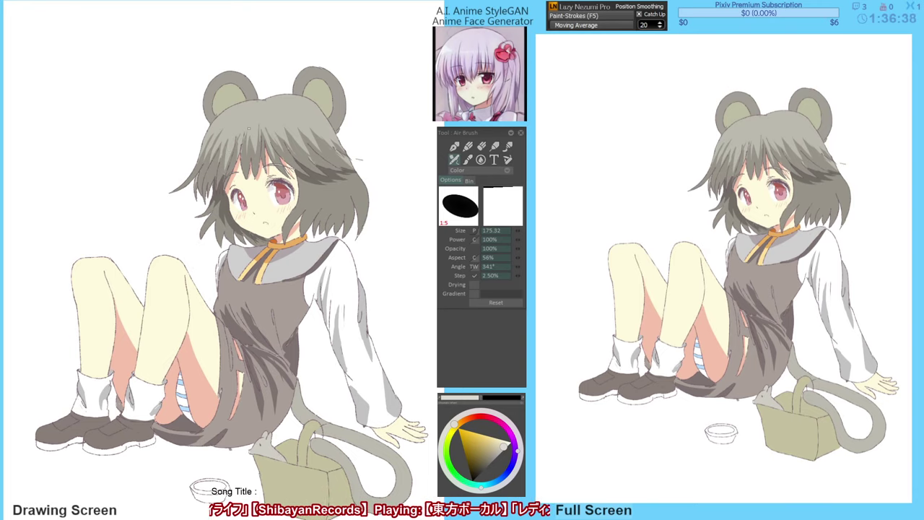
# Pick a lighter tone than the hair's base grey and paint a band of highlight streaks across the crown and fringe.
pyautogui.keyDown('alt'); pyautogui.click(252, 127); pyautogui.keyUp('alt')
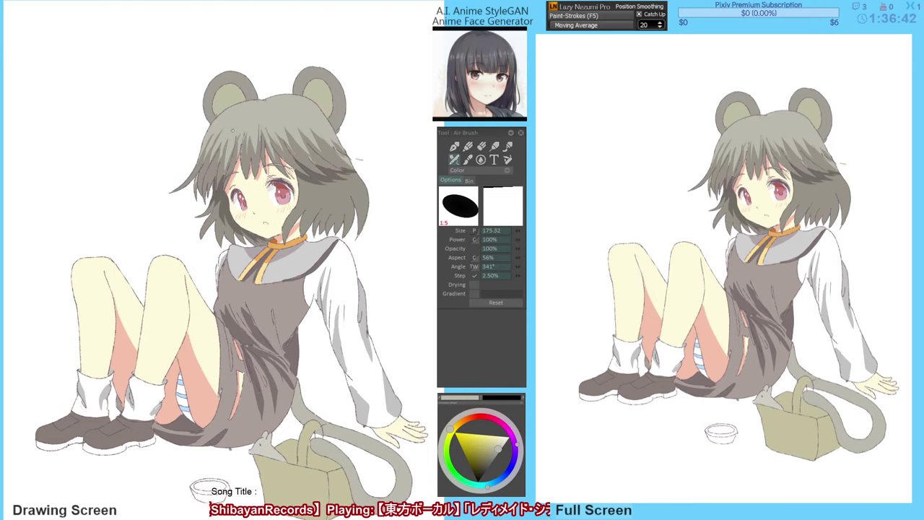
pyautogui.press('l')
pyautogui.press('l')
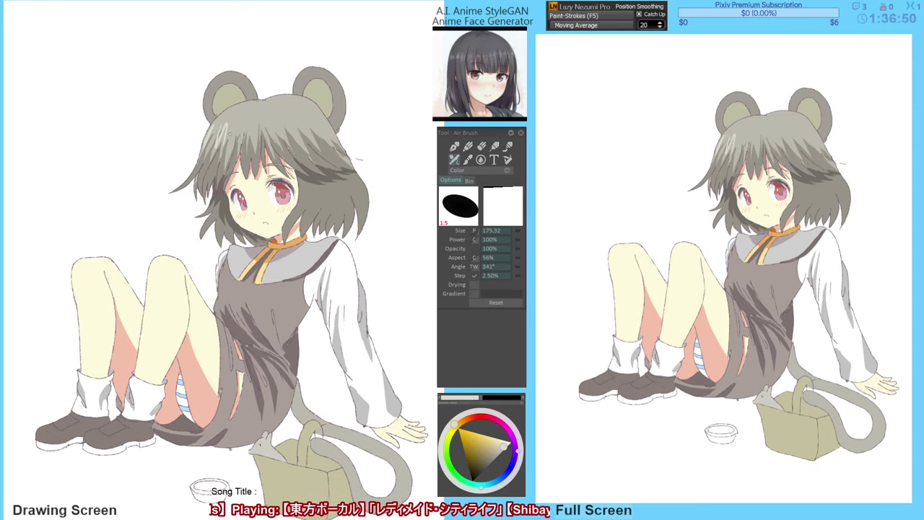
pyautogui.moveTo(230, 120)
pyautogui.mouseDown()
pyautogui.moveTo(251, 126)
pyautogui.moveTo(284, 134)
pyautogui.moveTo(327, 127)
pyautogui.mouseUp()
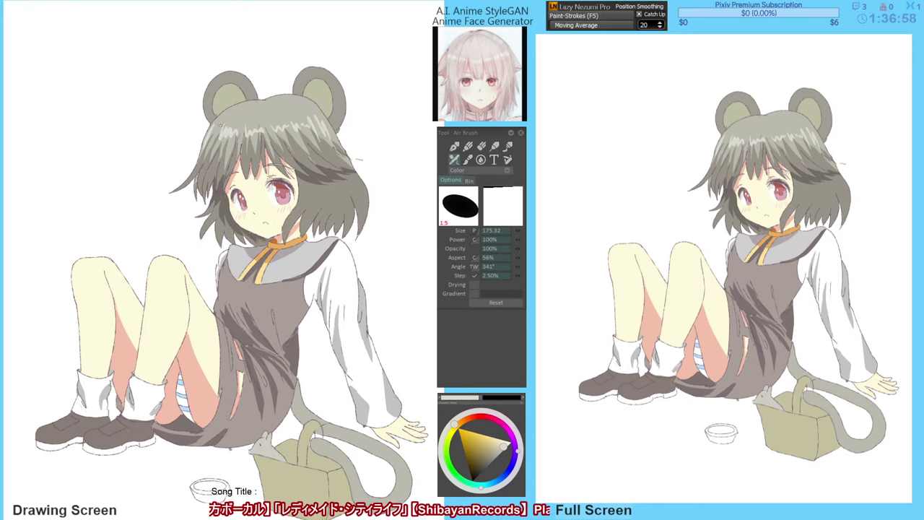
pyautogui.moveTo(224, 127); pyautogui.dragTo(215, 132)
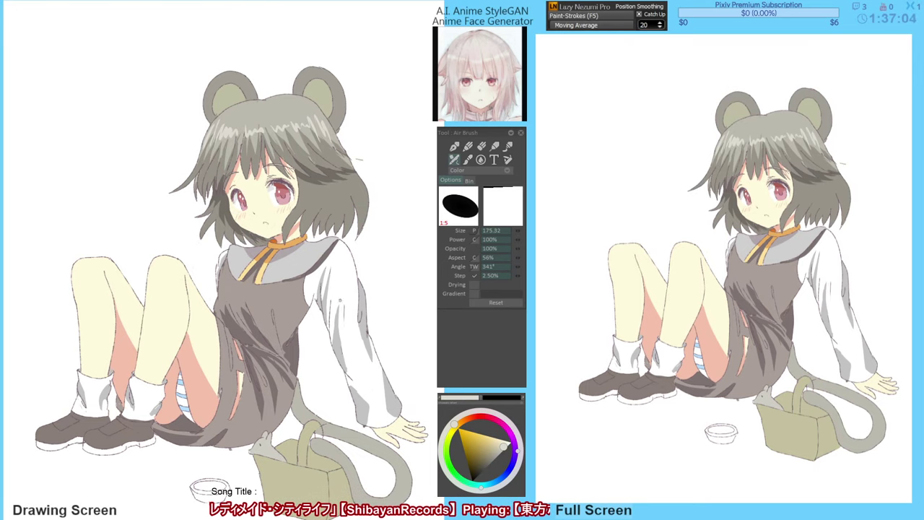
pyautogui.moveTo(261, 145); pyautogui.dragTo(263, 150)
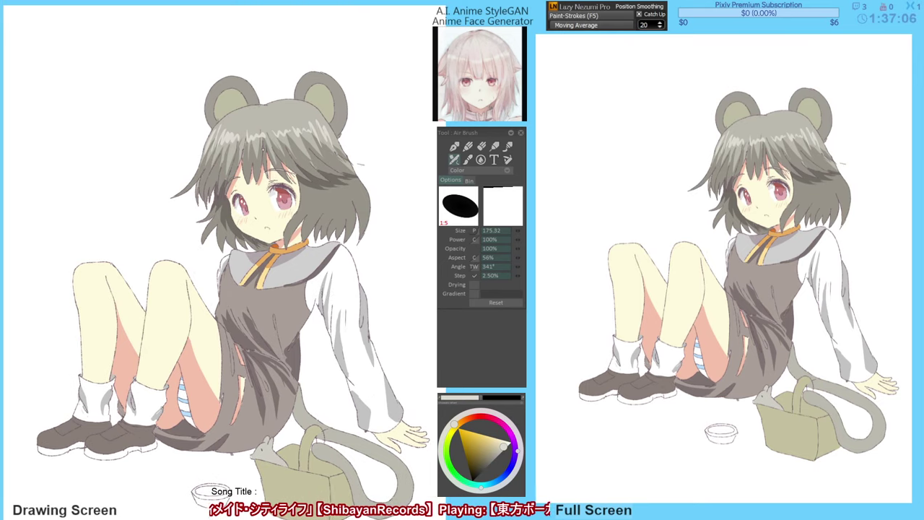
# Sample the inner-ear tones and touch up the shading of both mouse ears.
pyautogui.keyDown('alt'); pyautogui.click(251, 100); pyautogui.keyUp('alt')
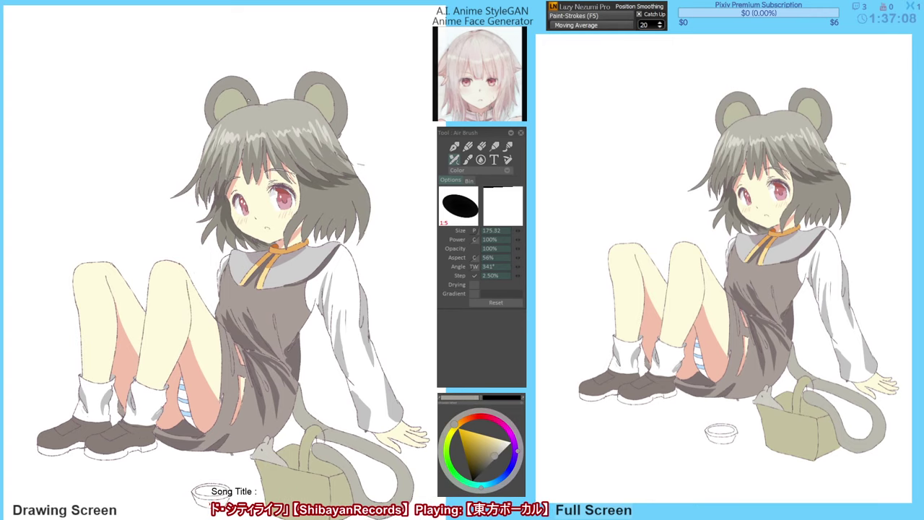
pyautogui.keyDown('alt'); pyautogui.click(246, 98); pyautogui.keyUp('alt')
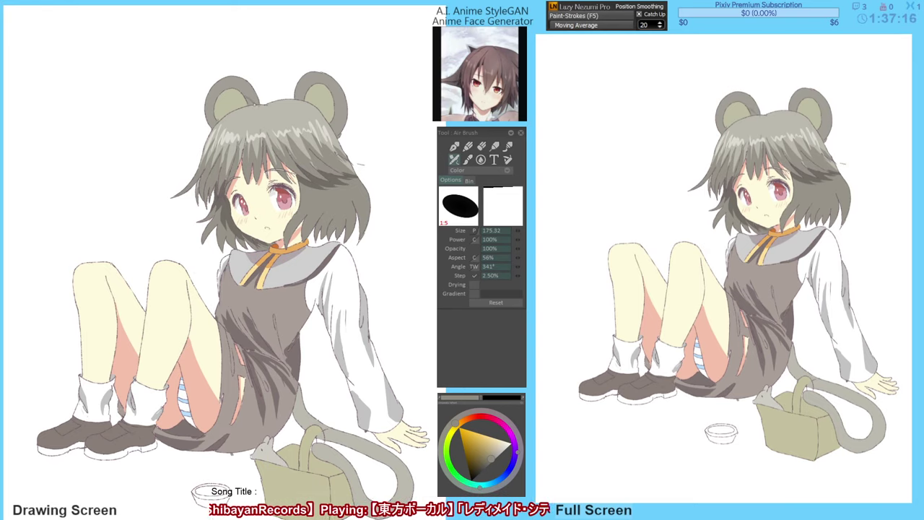
pyautogui.press('g')
pyautogui.press('b')
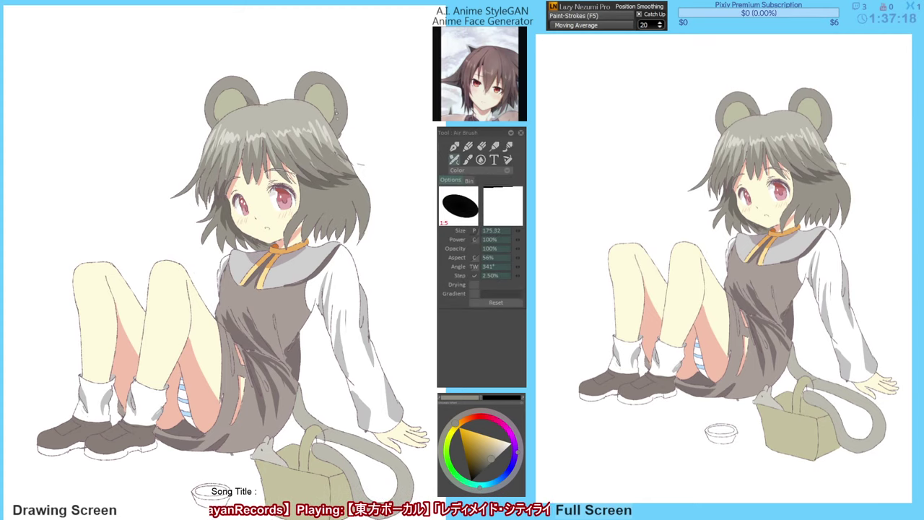
pyautogui.press('g')
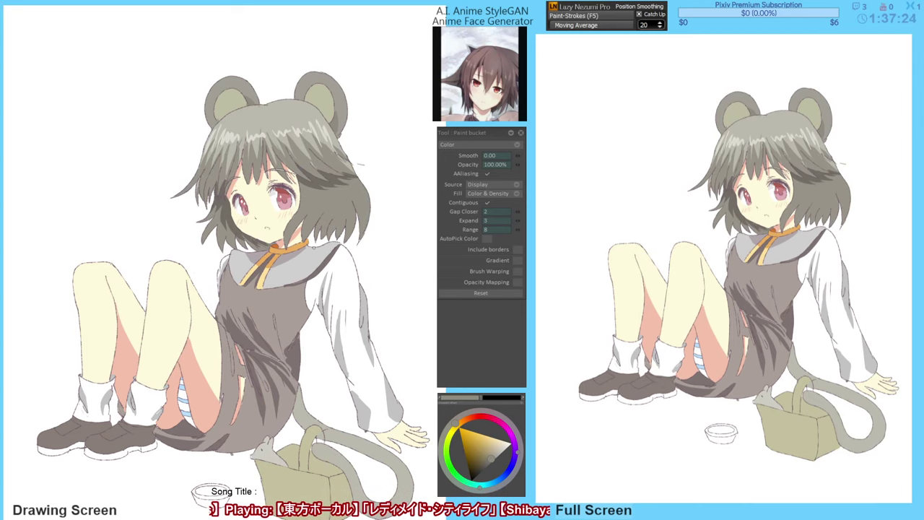
pyautogui.moveTo(255, 325); pyautogui.dragTo(256, 326)
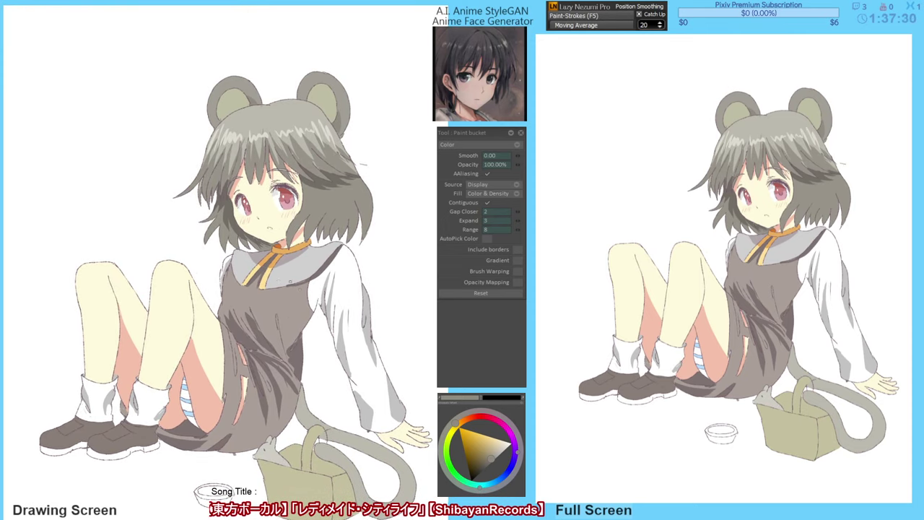
# Sample the dress and collar colours with the Air Brush and touch up the dress shading below the collar.
pyautogui.press('v')
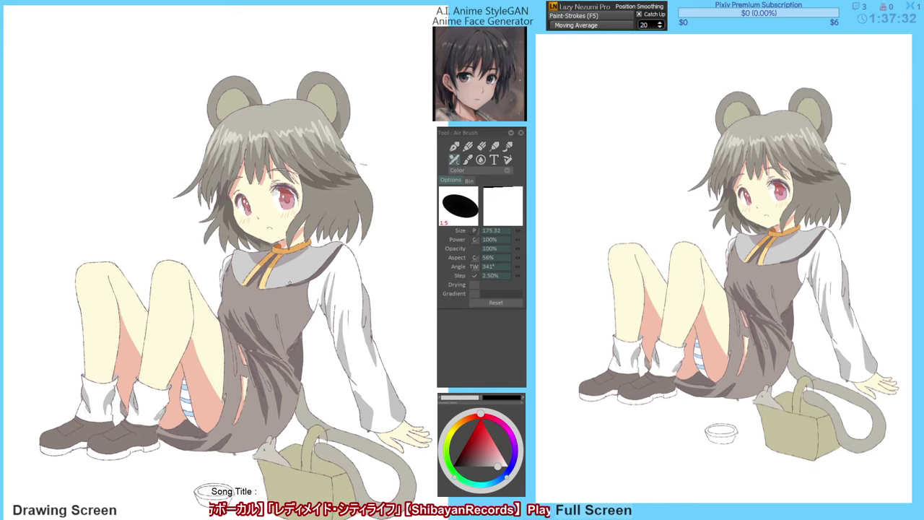
pyautogui.keyDown('alt'); pyautogui.click(264, 288); pyautogui.keyUp('alt')
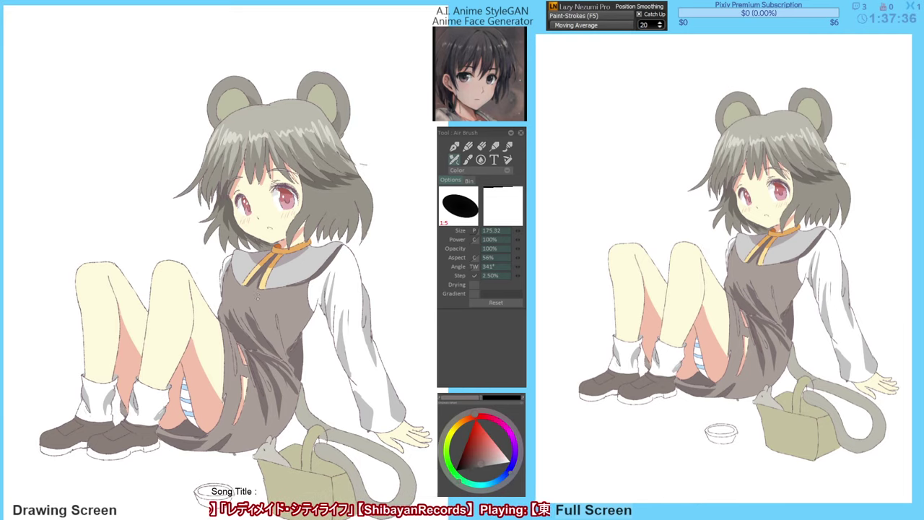
pyautogui.moveTo(296, 288); pyautogui.dragTo(296, 288)
pyautogui.keyDown('alt'); pyautogui.click(304, 264); pyautogui.keyUp('alt')
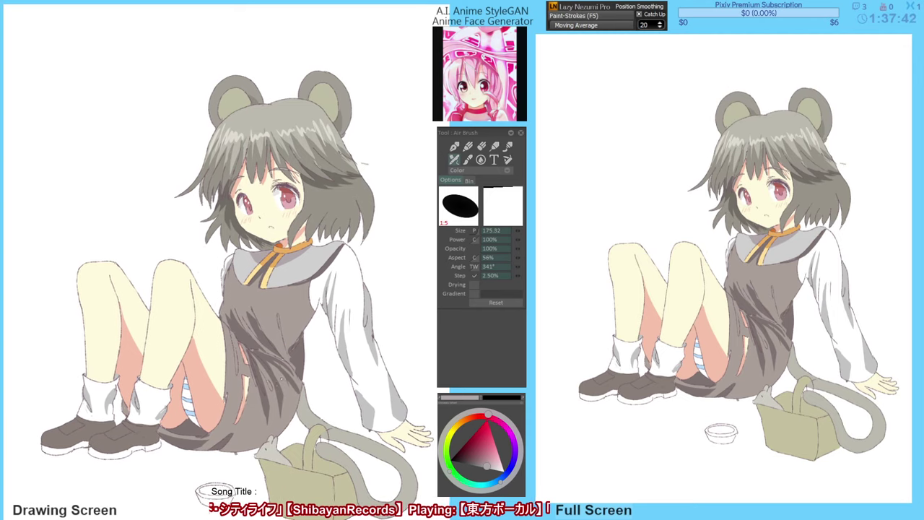
# Pick a light neutral grey and fill the small bowl beside the basket with the Paint bucket.
pyautogui.moveTo(247, 406); pyautogui.dragTo(251, 391)
pyautogui.click(502, 469)
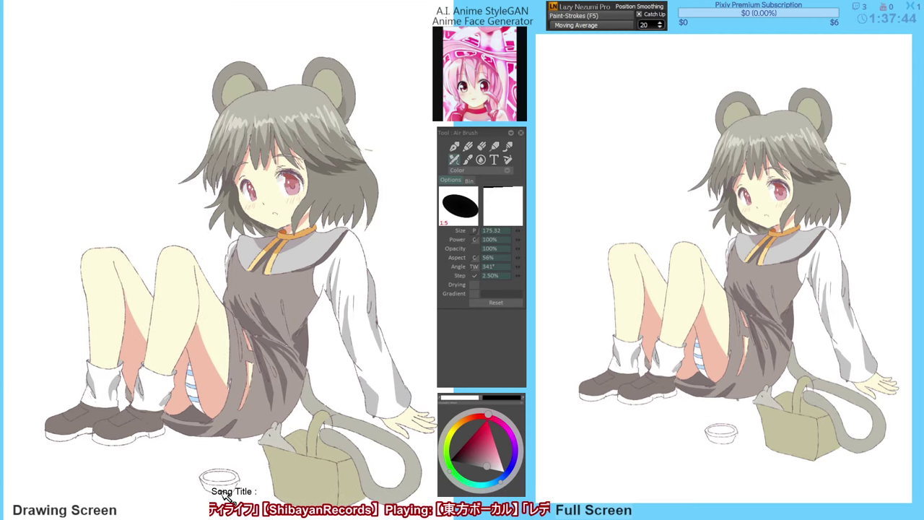
pyautogui.click(498, 467)
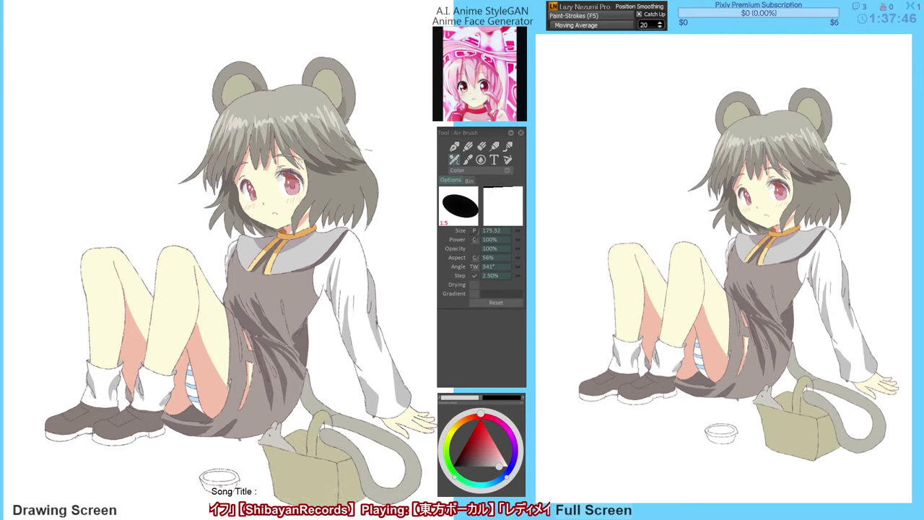
pyautogui.press('f')
pyautogui.click(220, 485)
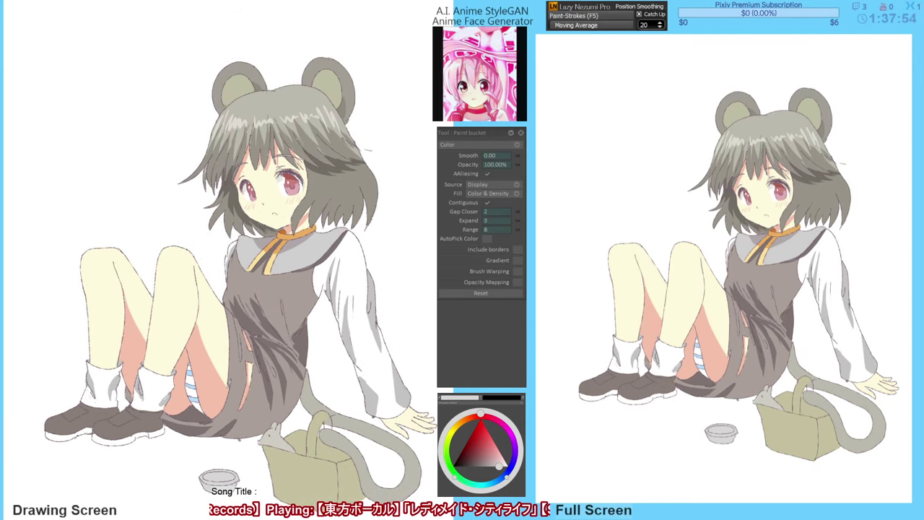
# Pick a pale cyan, fill the water inside the bowl, and return to the Air Brush.
pyautogui.click(485, 488)
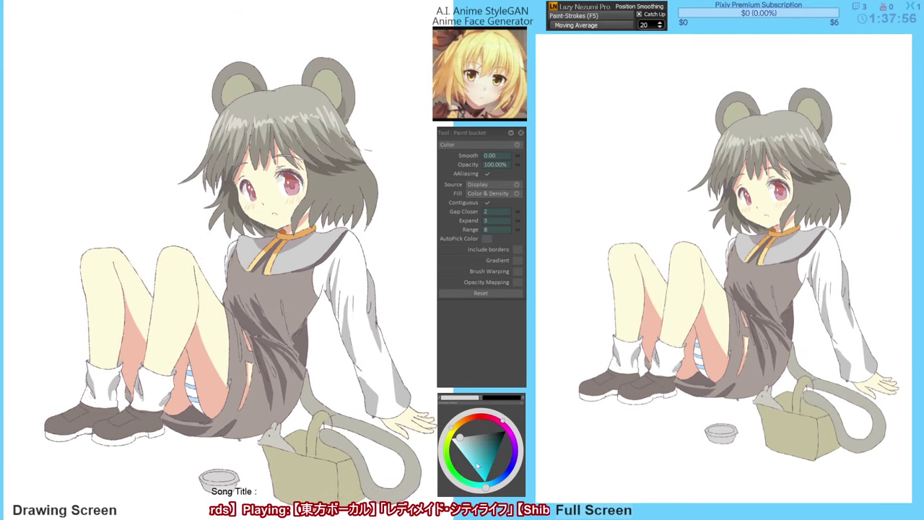
pyautogui.click(466, 451)
pyautogui.click(461, 442)
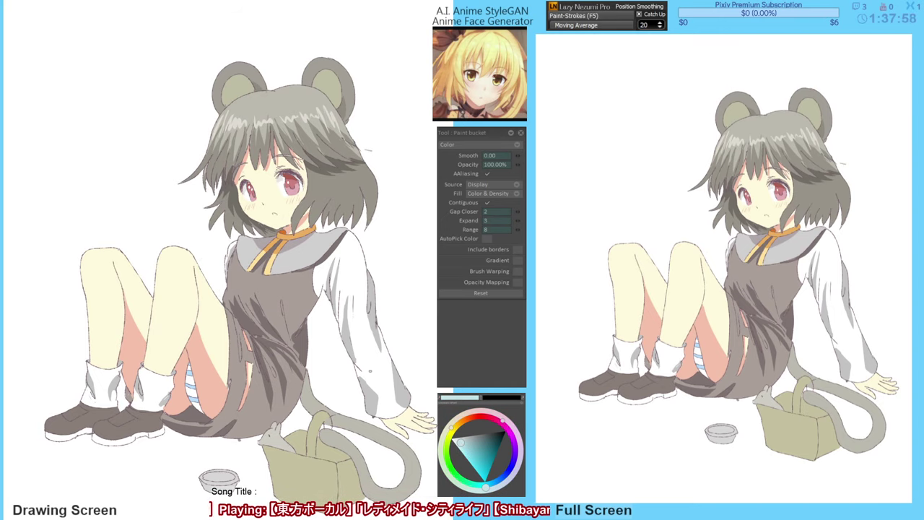
pyautogui.press('b')
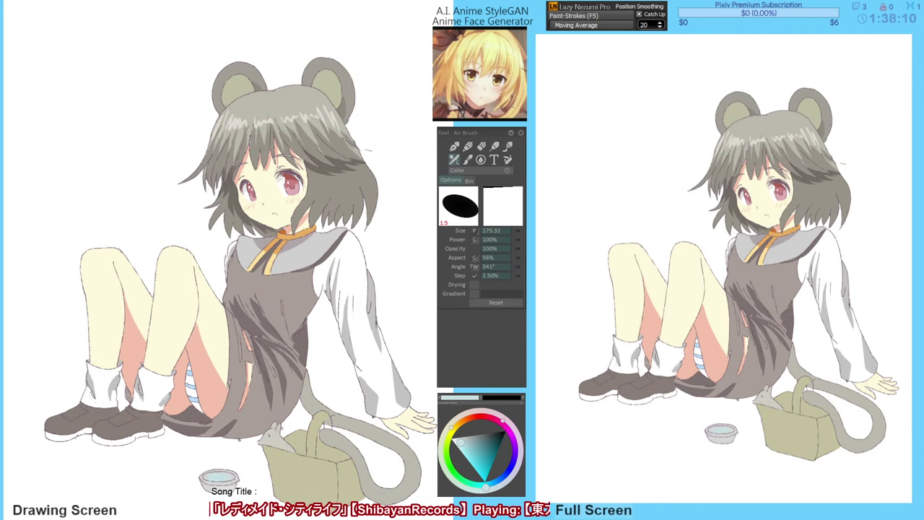
# Show the faint background sketch behind the character and choose a soft light blue for the sky.
pyautogui.moveTo(126, 211); pyautogui.dragTo(126, 213)
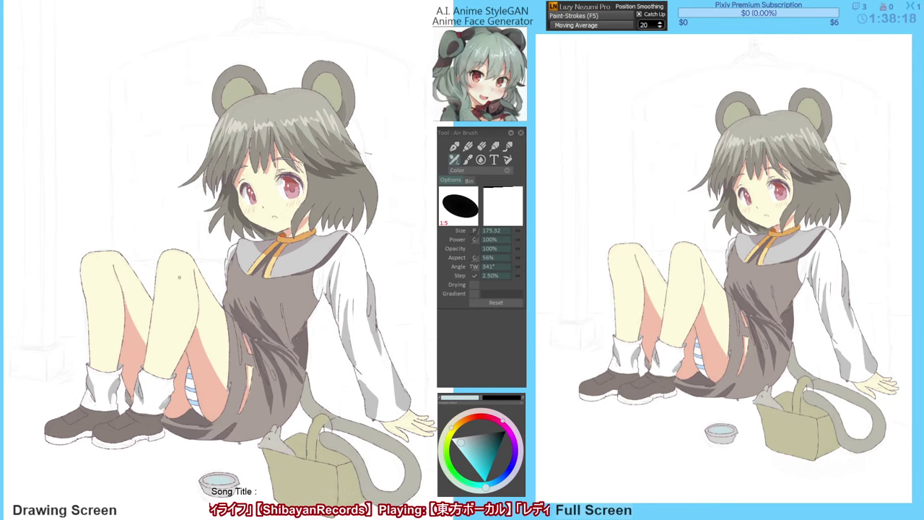
pyautogui.moveTo(252, 337); pyautogui.dragTo(259, 335)
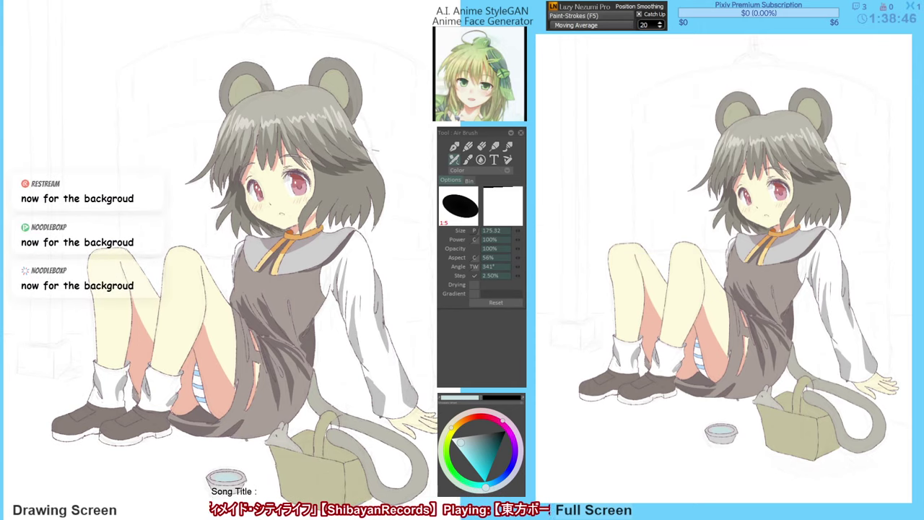
pyautogui.moveTo(404, 390); pyautogui.dragTo(406, 386)
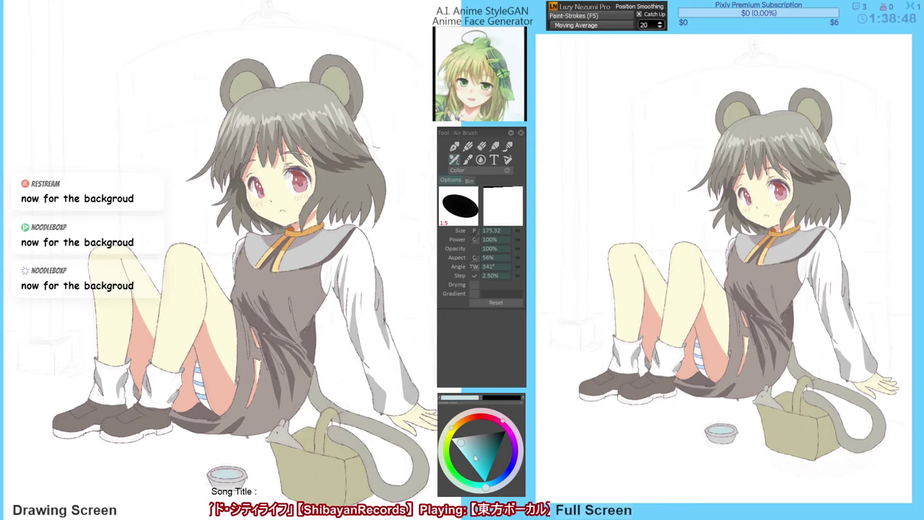
pyautogui.click(472, 454)
pyautogui.click(496, 484)
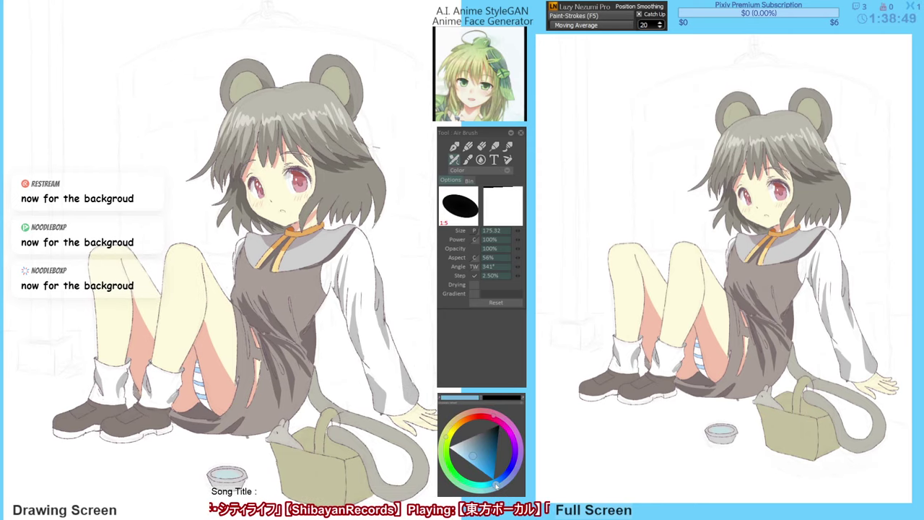
pyautogui.click(465, 450)
# Try light-blue sky strokes in the upper background with the Air Brush and a smearing Custom Brush, undoing each test.
pyautogui.moveTo(122, 11)
pyautogui.mouseDown()
pyautogui.moveTo(79, 39)
pyautogui.moveTo(68, 72)
pyautogui.mouseUp()
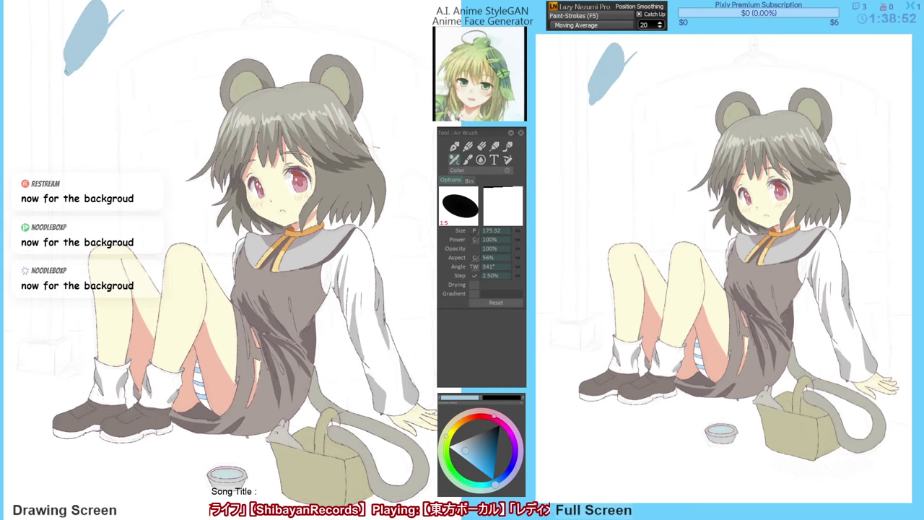
pyautogui.hotkey('ctrl', 'z')
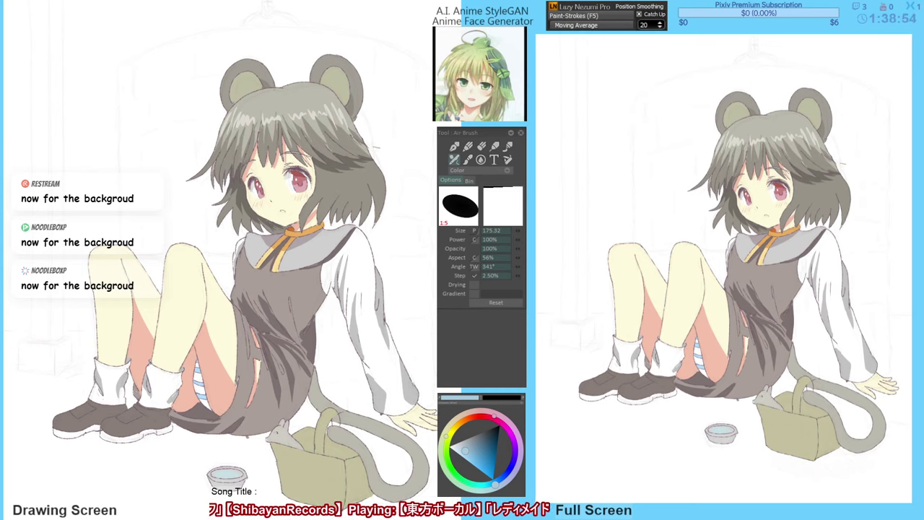
pyautogui.press('b')
pyautogui.moveTo(114, 33)
pyautogui.mouseDown()
pyautogui.moveTo(81, 94)
pyautogui.moveTo(63, 58)
pyautogui.mouseUp()
pyautogui.hotkey('ctrl', 'z')
pyautogui.moveTo(97, 5)
pyautogui.mouseDown()
pyautogui.moveTo(70, 40)
pyautogui.moveTo(86, 22)
pyautogui.moveTo(101, 65)
pyautogui.moveTo(130, 29)
pyautogui.moveTo(136, 44)
pyautogui.moveTo(190, 4)
pyautogui.mouseUp()
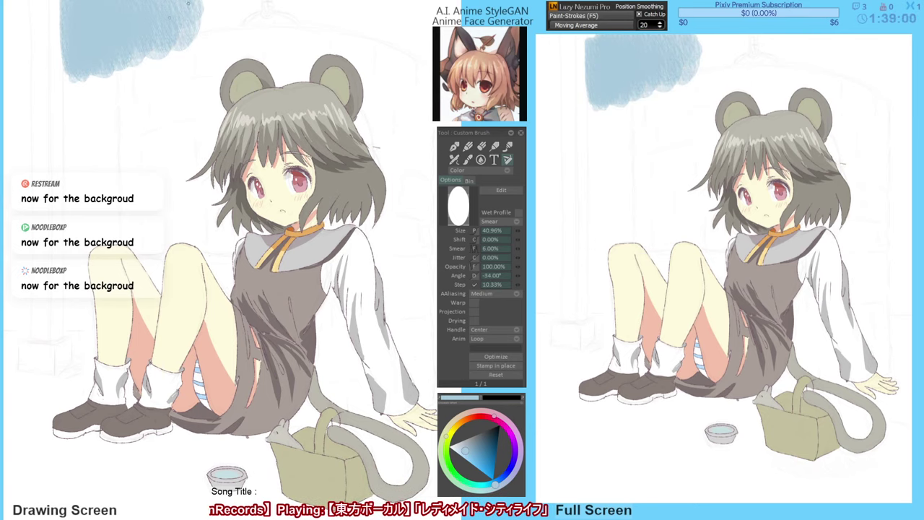
pyautogui.moveTo(84, 58)
pyautogui.mouseDown()
pyautogui.moveTo(80, 148)
pyautogui.moveTo(83, 104)
pyautogui.mouseUp()
pyautogui.hotkey('ctrl', 'z')
pyautogui.hotkey('ctrl', 'z')
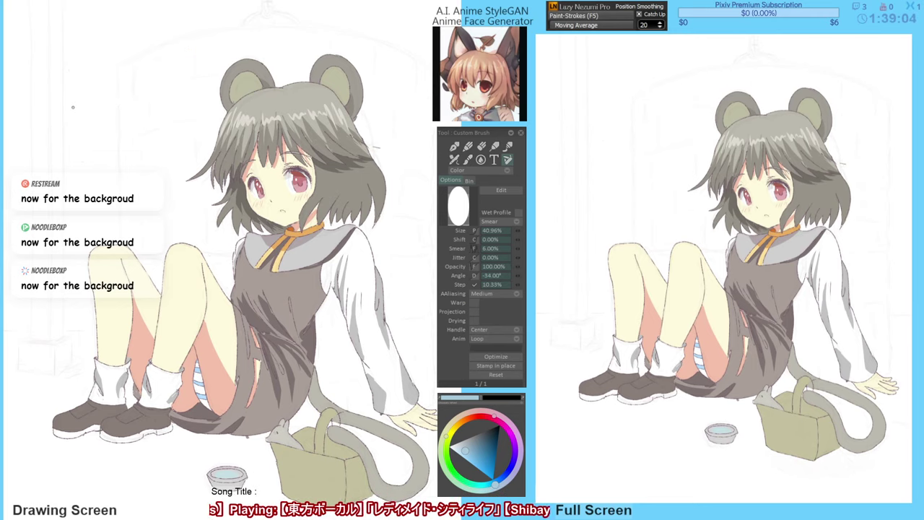
# Paint light-blue sky strokes down the upper background beside the pillar with the Custom Brush, adding a few in a more saturated blue.
pyautogui.moveTo(84, 4)
pyautogui.mouseDown()
pyautogui.moveTo(78, 79)
pyautogui.moveTo(74, 6)
pyautogui.moveTo(83, 102)
pyautogui.moveTo(81, 60)
pyautogui.moveTo(101, 22)
pyautogui.moveTo(122, 43)
pyautogui.moveTo(141, 14)
pyautogui.moveTo(177, 33)
pyautogui.moveTo(220, 10)
pyautogui.mouseUp()
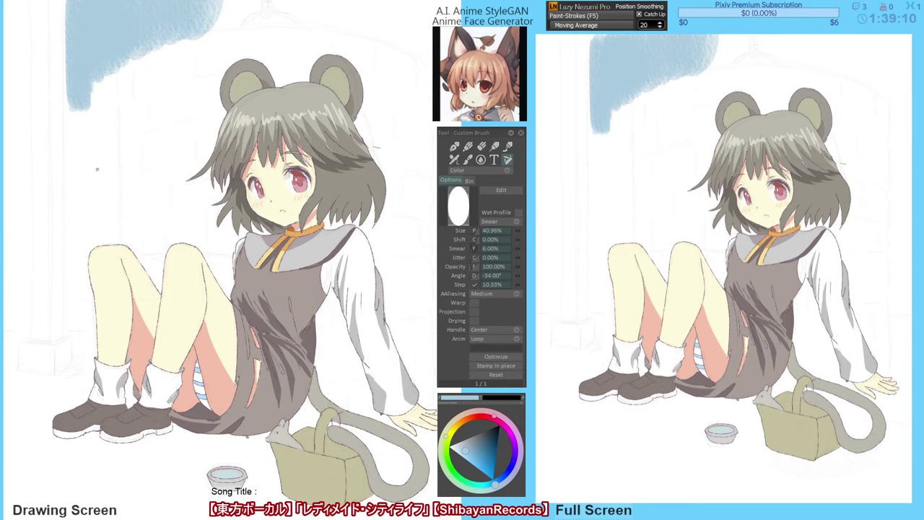
pyautogui.moveTo(98, 73)
pyautogui.mouseDown()
pyautogui.moveTo(93, 220)
pyautogui.moveTo(97, 181)
pyautogui.mouseUp()
pyautogui.moveTo(90, 109)
pyautogui.mouseDown()
pyautogui.moveTo(86, 224)
pyautogui.moveTo(69, 198)
pyautogui.moveTo(78, 148)
pyautogui.mouseUp()
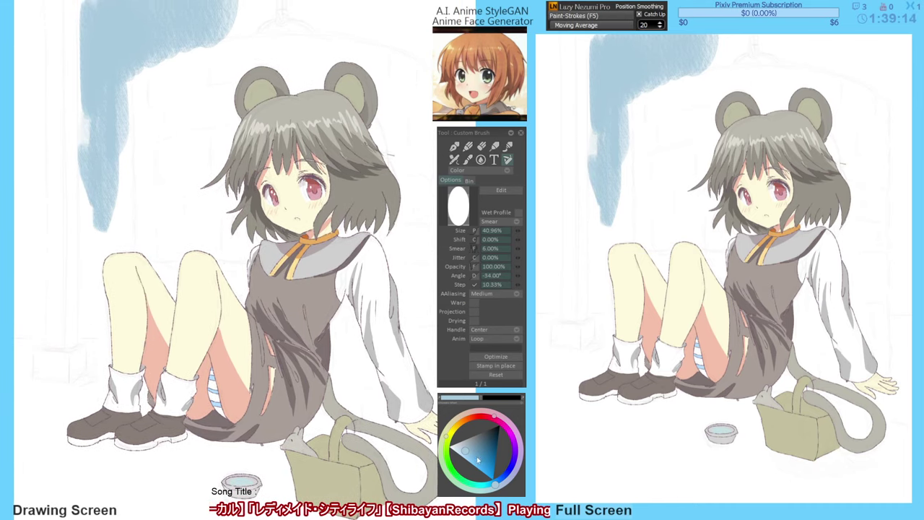
pyautogui.click(470, 463)
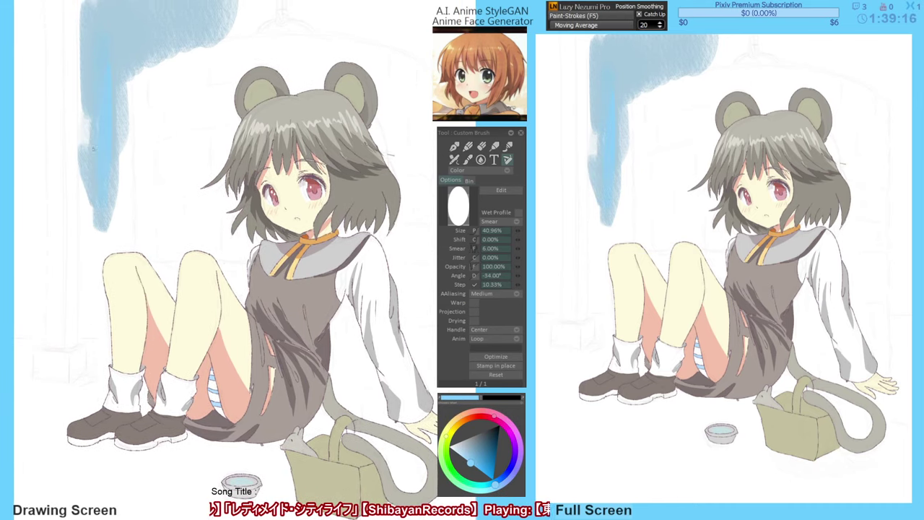
pyautogui.moveTo(93, 149); pyautogui.dragTo(88, 118)
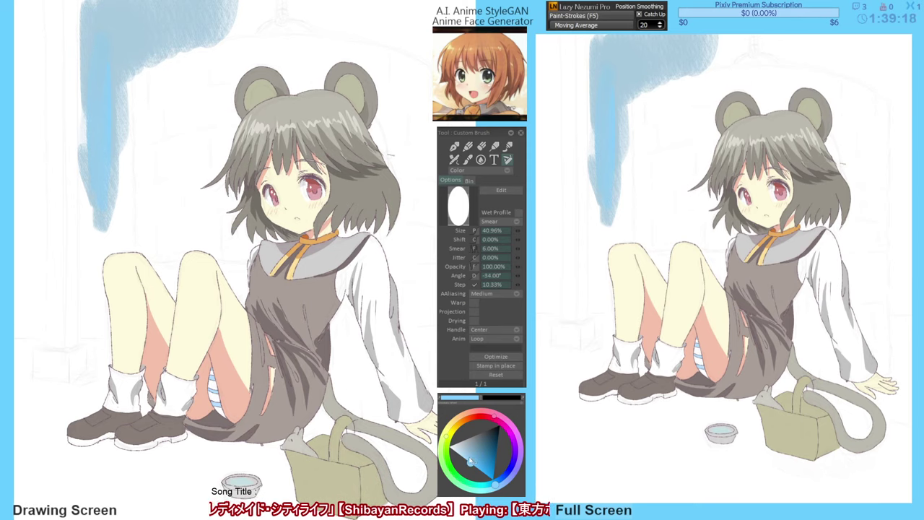
# Shift the hue to a soft cyan and paint it over the sky strokes, extending them along the arch and down to the knees.
pyautogui.moveTo(494, 490); pyautogui.dragTo(488, 488)
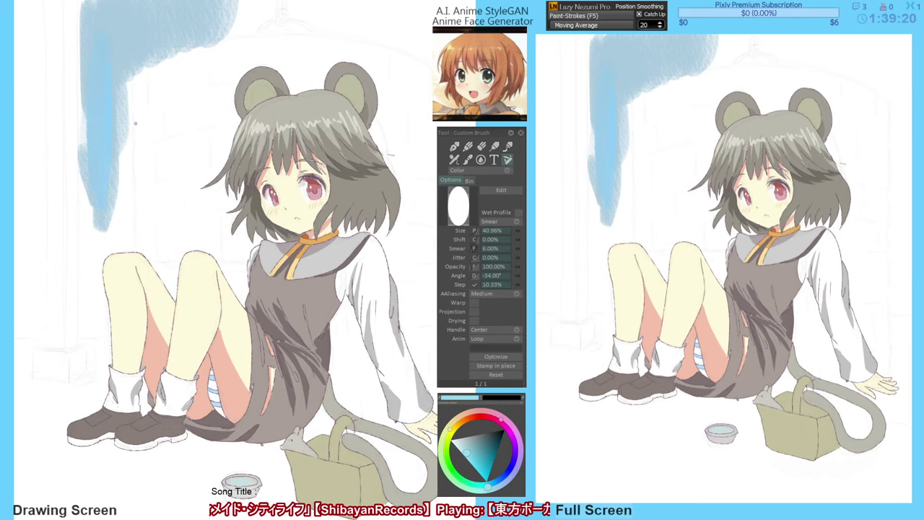
pyautogui.moveTo(124, 95)
pyautogui.mouseDown()
pyautogui.moveTo(121, 209)
pyautogui.moveTo(101, 72)
pyautogui.moveTo(89, 200)
pyautogui.moveTo(94, 15)
pyautogui.mouseUp()
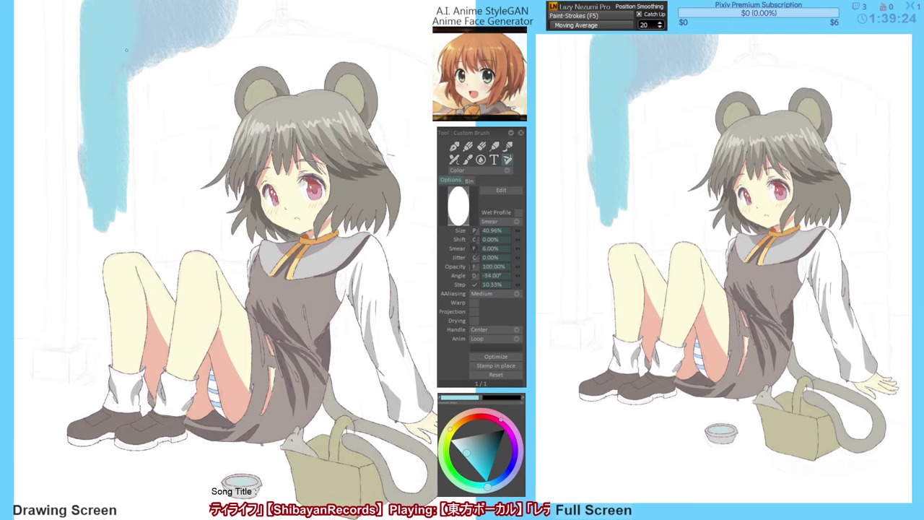
pyautogui.moveTo(203, 30)
pyautogui.mouseDown()
pyautogui.moveTo(239, 10)
pyautogui.moveTo(244, 24)
pyautogui.mouseUp()
pyautogui.moveTo(106, 209)
pyautogui.mouseDown()
pyautogui.moveTo(109, 258)
pyautogui.moveTo(122, 249)
pyautogui.mouseUp()
pyautogui.moveTo(107, 296)
pyautogui.mouseDown()
pyautogui.moveTo(108, 311)
pyautogui.moveTo(90, 209)
pyautogui.moveTo(85, 324)
pyautogui.mouseUp()
pyautogui.moveTo(76, 88); pyautogui.dragTo(83, 217)
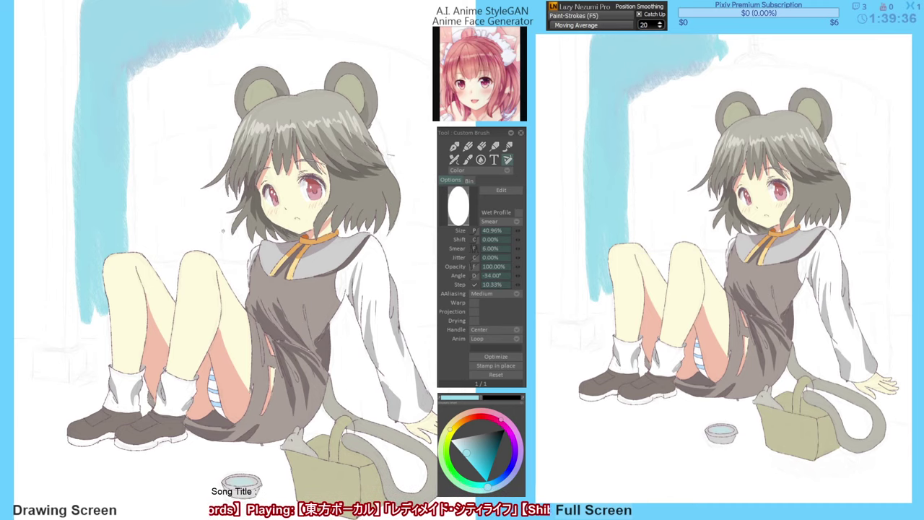
# Paint the narrow strip of sky on the outer side of the pillar in the same soft cyan.
pyautogui.moveTo(233, 273); pyautogui.dragTo(238, 277)
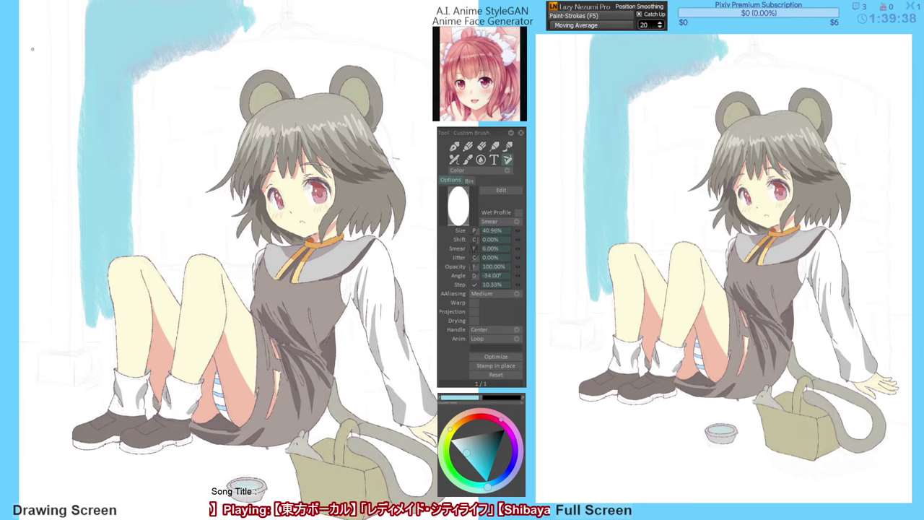
pyautogui.moveTo(36, 42); pyautogui.dragTo(33, 155)
pyautogui.moveTo(35, 9)
pyautogui.mouseDown()
pyautogui.moveTo(30, 147)
pyautogui.moveTo(39, 78)
pyautogui.mouseUp()
pyautogui.moveTo(41, 2)
pyautogui.mouseDown()
pyautogui.moveTo(39, 157)
pyautogui.moveTo(27, 9)
pyautogui.moveTo(25, 106)
pyautogui.moveTo(36, 181)
pyautogui.moveTo(38, 347)
pyautogui.moveTo(29, 318)
pyautogui.moveTo(26, 343)
pyautogui.moveTo(27, 281)
pyautogui.mouseUp()
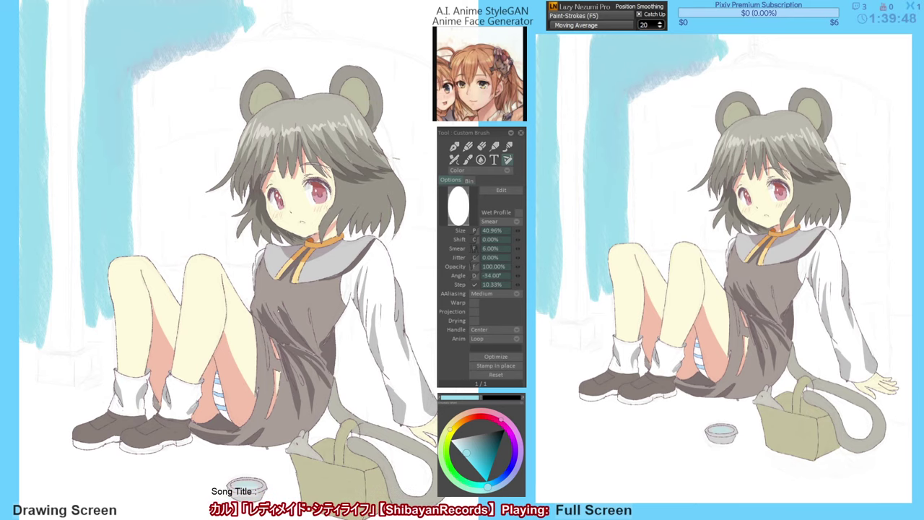
# Choose a muted reddish mauve for the pillar, undoing a darker test stroke and lightening the tone.
pyautogui.click(476, 456)
pyautogui.click(486, 418)
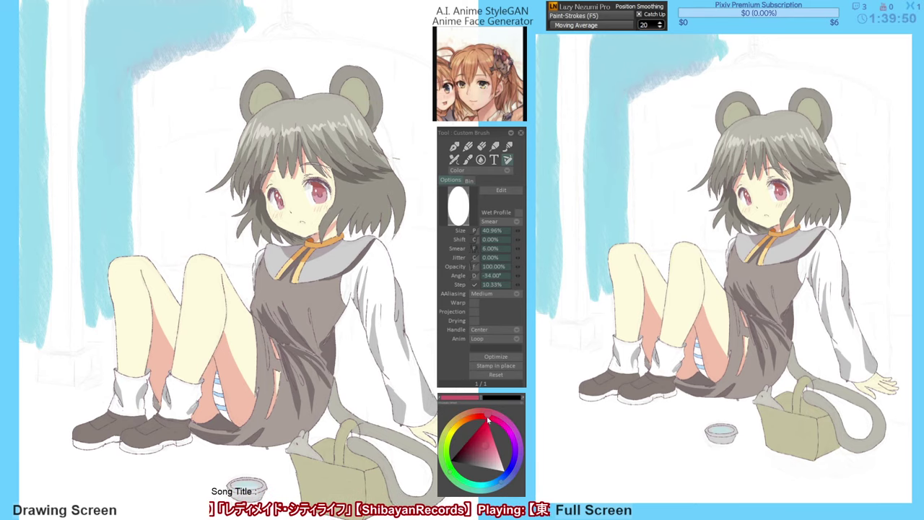
pyautogui.click(477, 457)
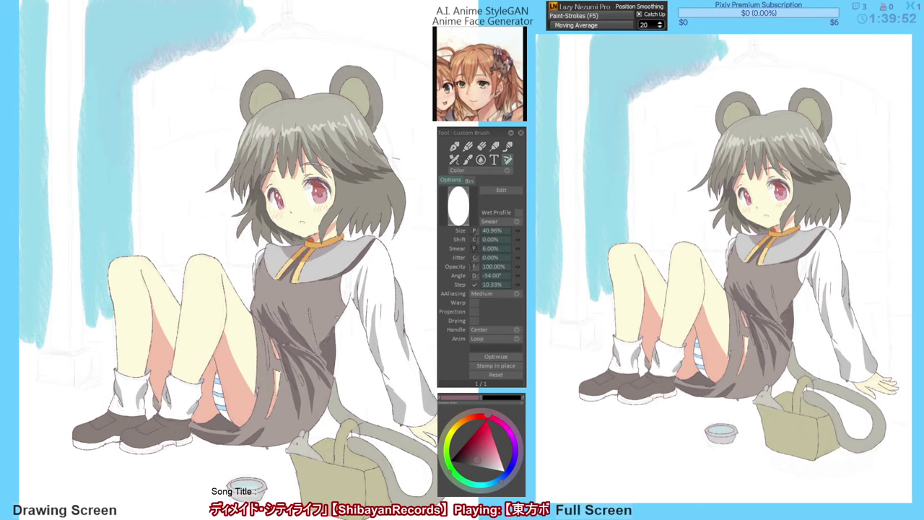
pyautogui.moveTo(69, 341)
pyautogui.mouseDown()
pyautogui.moveTo(66, 104)
pyautogui.moveTo(54, 17)
pyautogui.mouseUp()
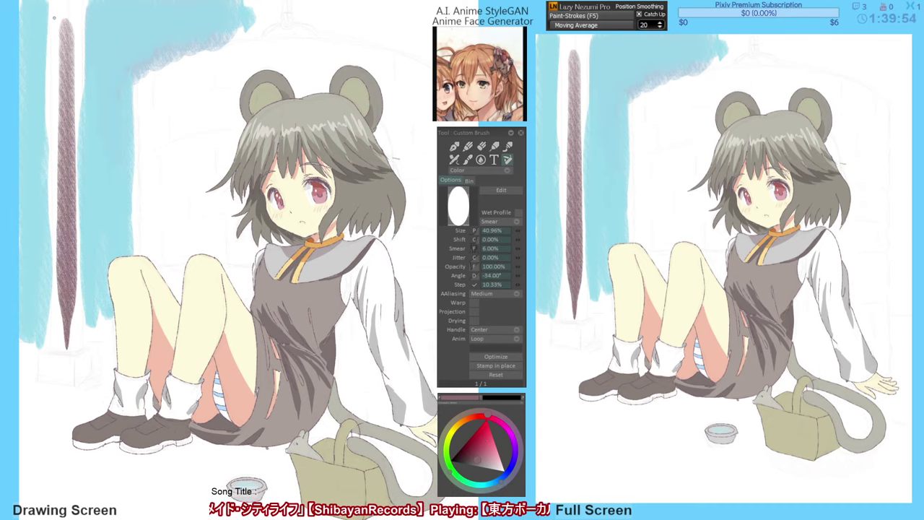
pyautogui.hotkey('ctrl', 'z')
pyautogui.moveTo(52, 64)
pyautogui.mouseDown()
pyautogui.moveTo(52, 14)
pyautogui.moveTo(57, 83)
pyautogui.mouseUp()
pyautogui.click(488, 466)
# Paint the background pillar mauve with long vertical strokes from the canvas top down to its base block.
pyautogui.moveTo(61, 4)
pyautogui.mouseDown()
pyautogui.moveTo(63, 88)
pyautogui.moveTo(52, 78)
pyautogui.moveTo(59, 215)
pyautogui.mouseUp()
pyautogui.moveTo(61, 91); pyautogui.dragTo(58, 350)
pyautogui.moveTo(62, 216); pyautogui.dragTo(53, 349)
pyautogui.moveTo(54, 312); pyautogui.dragTo(54, 343)
pyautogui.moveTo(50, 312); pyautogui.dragTo(49, 346)
pyautogui.moveTo(62, 322); pyautogui.dragTo(58, 349)
pyautogui.moveTo(62, 303)
pyautogui.mouseDown()
pyautogui.moveTo(65, 353)
pyautogui.moveTo(63, 206)
pyautogui.mouseUp()
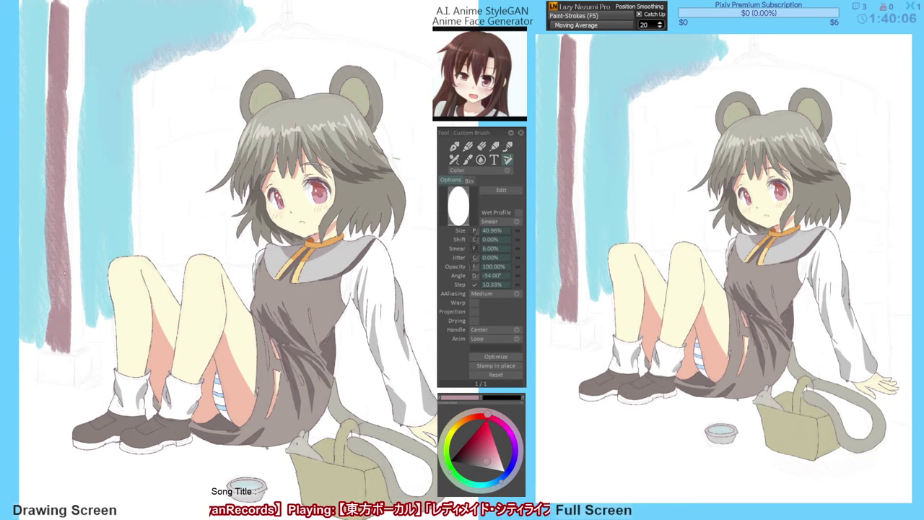
pyautogui.moveTo(64, 272); pyautogui.dragTo(67, 61)
pyautogui.moveTo(68, 225)
pyautogui.mouseDown()
pyautogui.moveTo(66, 2)
pyautogui.moveTo(68, 272)
pyautogui.mouseUp()
# Sample the mauve and cyan from the canvas and refine both edges of the pillar against the sky.
pyautogui.keyDown('alt'); pyautogui.click(70, 47); pyautogui.keyUp('alt')
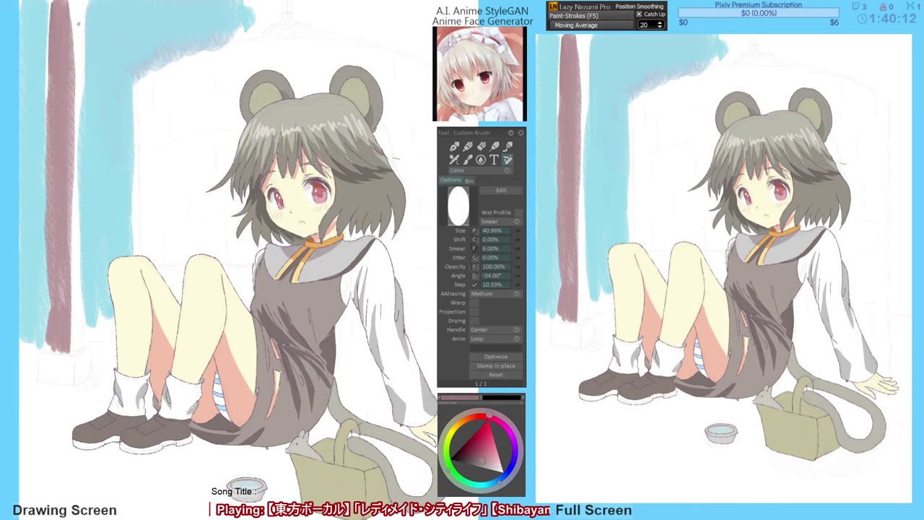
pyautogui.moveTo(75, 3)
pyautogui.mouseDown()
pyautogui.moveTo(74, 358)
pyautogui.moveTo(79, 2)
pyautogui.moveTo(71, 101)
pyautogui.mouseUp()
pyautogui.keyDown('alt'); pyautogui.click(43, 81); pyautogui.keyUp('alt')
pyautogui.moveTo(47, 65)
pyautogui.mouseDown()
pyautogui.moveTo(44, 290)
pyautogui.moveTo(46, 191)
pyautogui.moveTo(46, 276)
pyautogui.mouseUp()
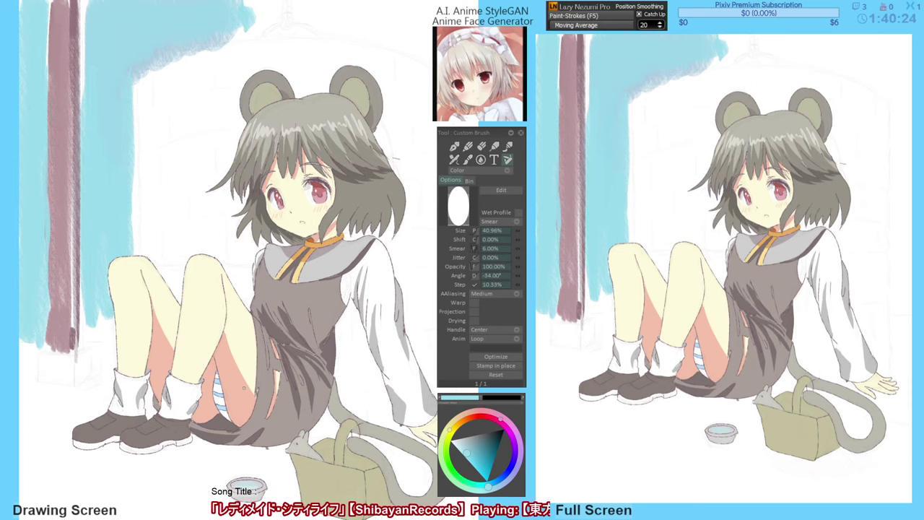
pyautogui.keyDown('alt'); pyautogui.click(44, 247); pyautogui.keyUp('alt')
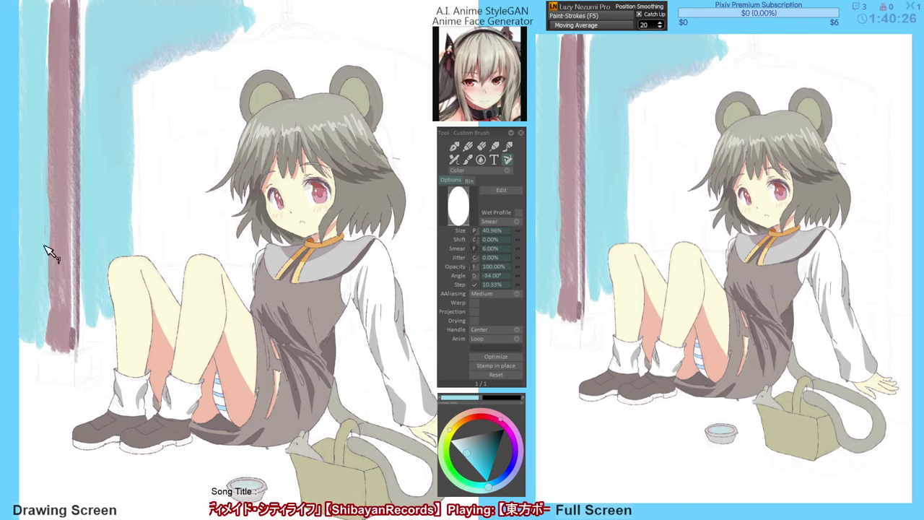
pyautogui.moveTo(51, 235); pyautogui.dragTo(50, 297)
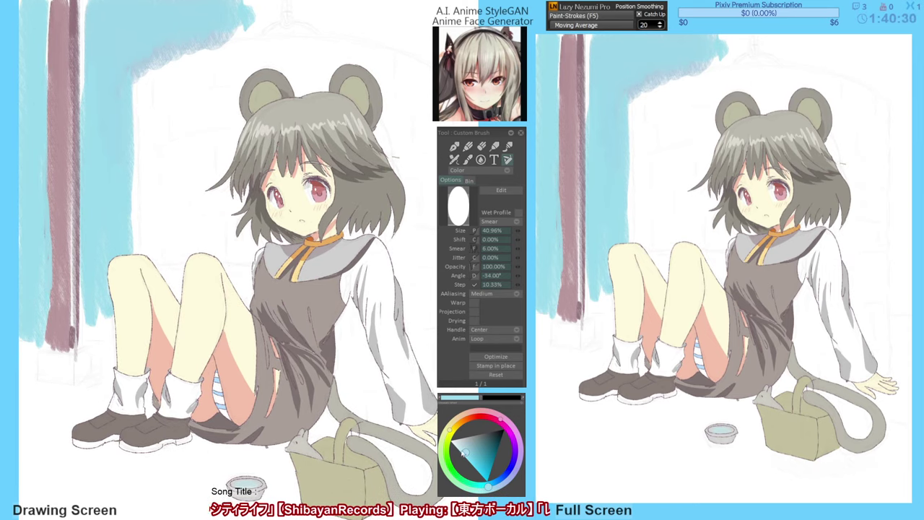
# Choose a mid green and try a ground stroke below the character's shoes, undoing it.
pyautogui.click(448, 452)
pyautogui.moveTo(482, 449); pyautogui.dragTo(484, 458)
pyautogui.click(444, 460)
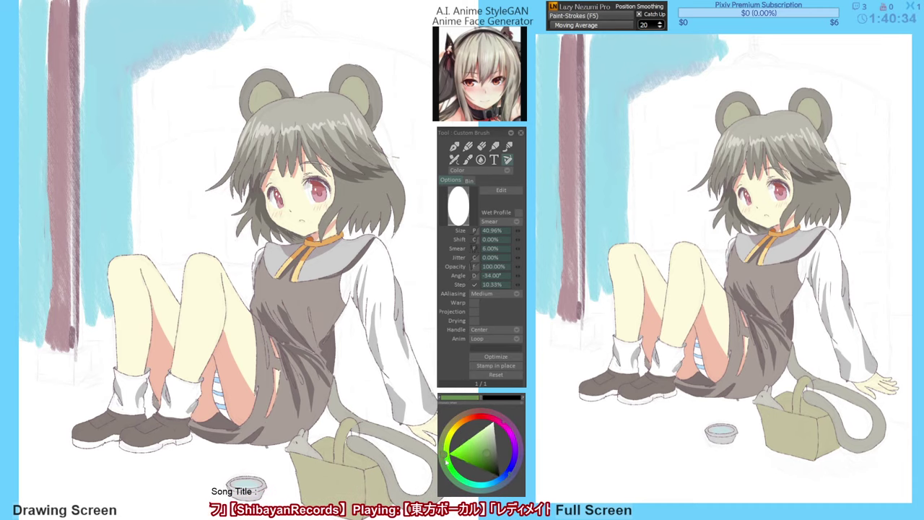
pyautogui.click(483, 459)
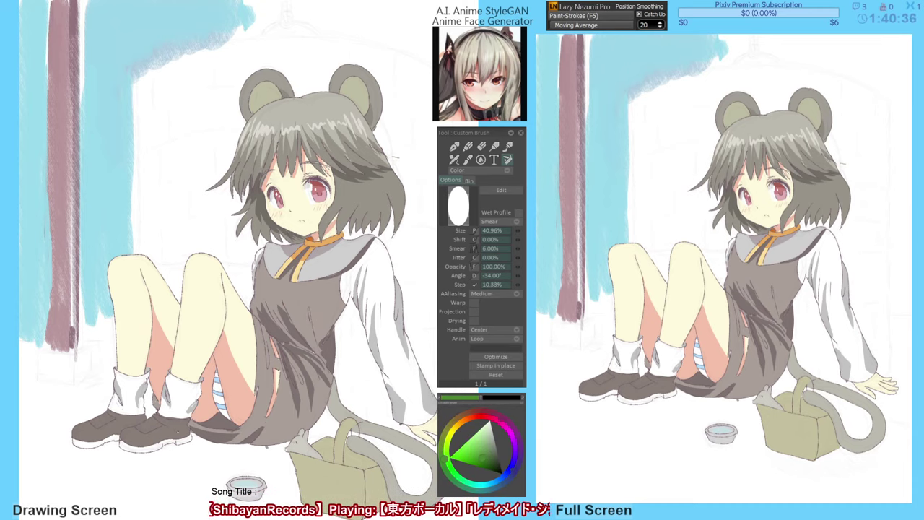
pyautogui.moveTo(50, 432); pyautogui.dragTo(130, 505)
pyautogui.hotkey('ctrl', 'z')
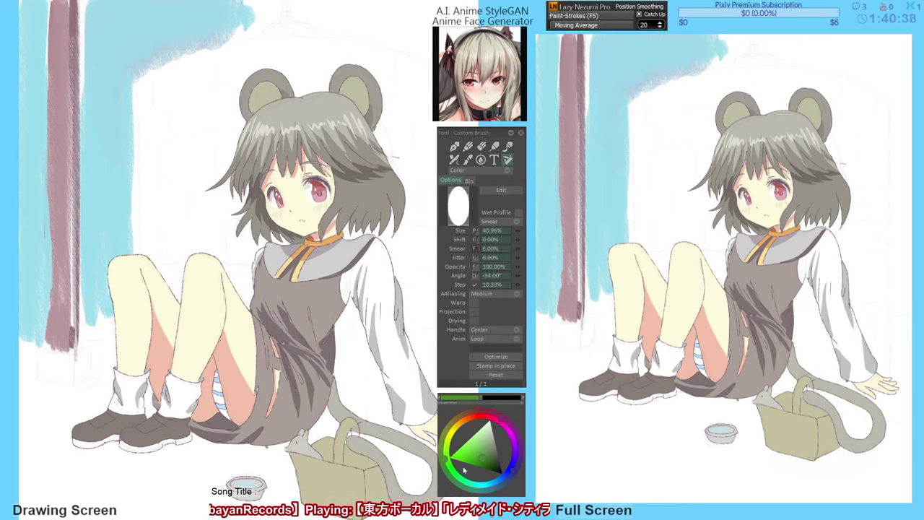
# Paint a patch of bright green grass below the shoes in the artwork's lower-left corner and layer a deeper green over it.
pyautogui.click(474, 449)
pyautogui.click(471, 449)
pyautogui.moveTo(87, 462)
pyautogui.mouseDown()
pyautogui.moveTo(65, 505)
pyautogui.moveTo(144, 462)
pyautogui.moveTo(128, 488)
pyautogui.mouseUp()
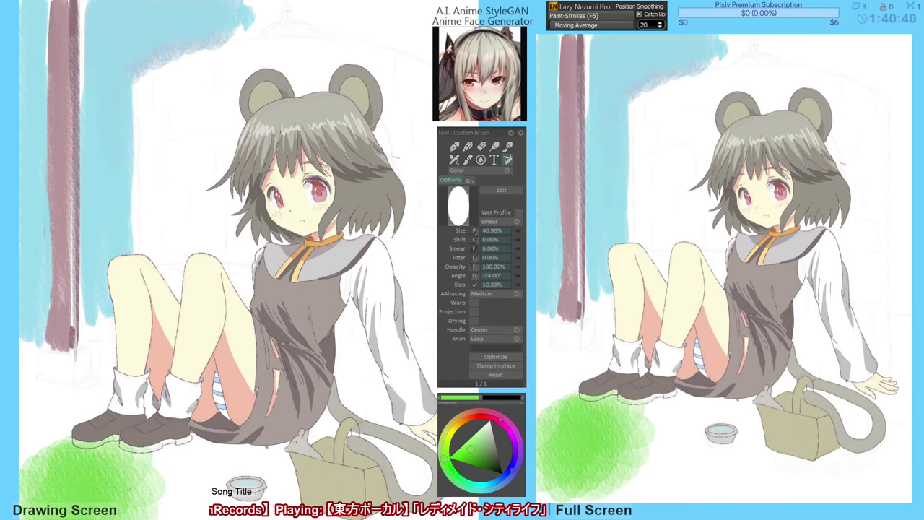
pyautogui.click(475, 454)
pyautogui.moveTo(102, 482)
pyautogui.mouseDown()
pyautogui.moveTo(43, 505)
pyautogui.moveTo(108, 444)
pyautogui.moveTo(152, 469)
pyautogui.moveTo(137, 509)
pyautogui.mouseUp()
pyautogui.moveTo(147, 477)
pyautogui.mouseDown()
pyautogui.moveTo(161, 510)
pyautogui.moveTo(107, 511)
pyautogui.mouseUp()
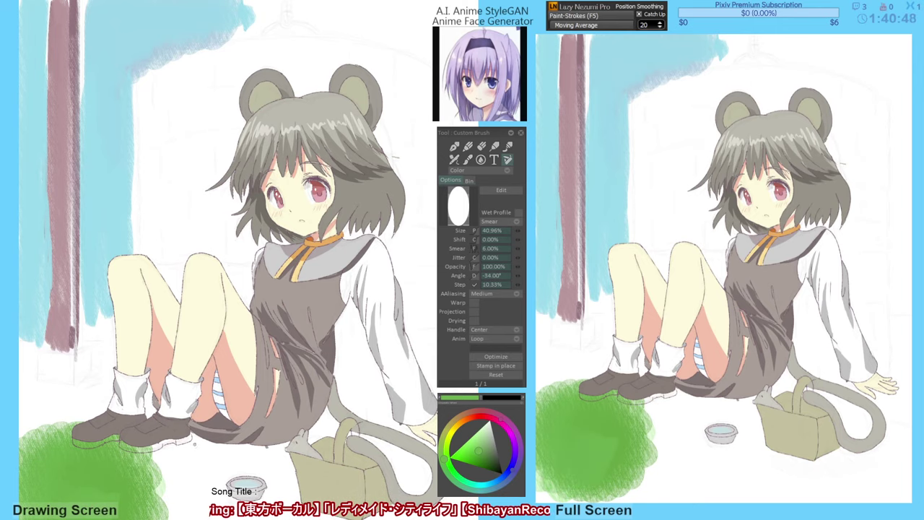
# Choose a darker, cooler green and extend the grass beneath the character as far as the basket.
pyautogui.moveTo(196, 445); pyautogui.dragTo(186, 441)
pyautogui.click(486, 455)
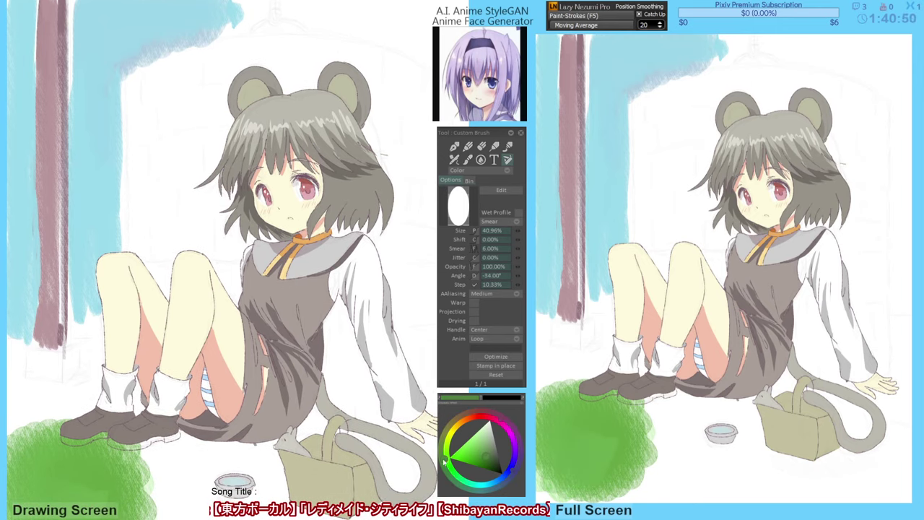
pyautogui.moveTo(446, 460); pyautogui.dragTo(450, 470)
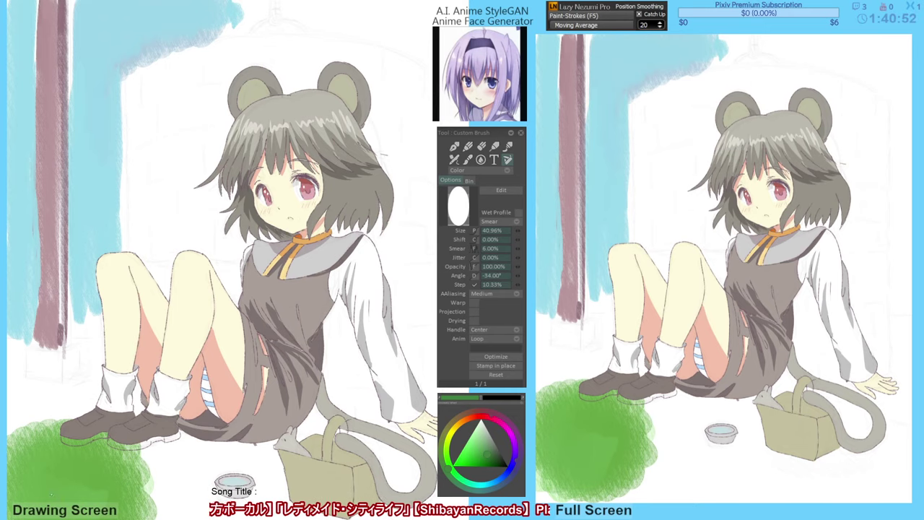
pyautogui.moveTo(70, 470)
pyautogui.mouseDown()
pyautogui.moveTo(35, 485)
pyautogui.moveTo(81, 453)
pyautogui.moveTo(137, 505)
pyautogui.moveTo(180, 477)
pyautogui.moveTo(159, 516)
pyautogui.moveTo(216, 454)
pyautogui.moveTo(277, 455)
pyautogui.moveTo(231, 447)
pyautogui.moveTo(318, 433)
pyautogui.mouseUp()
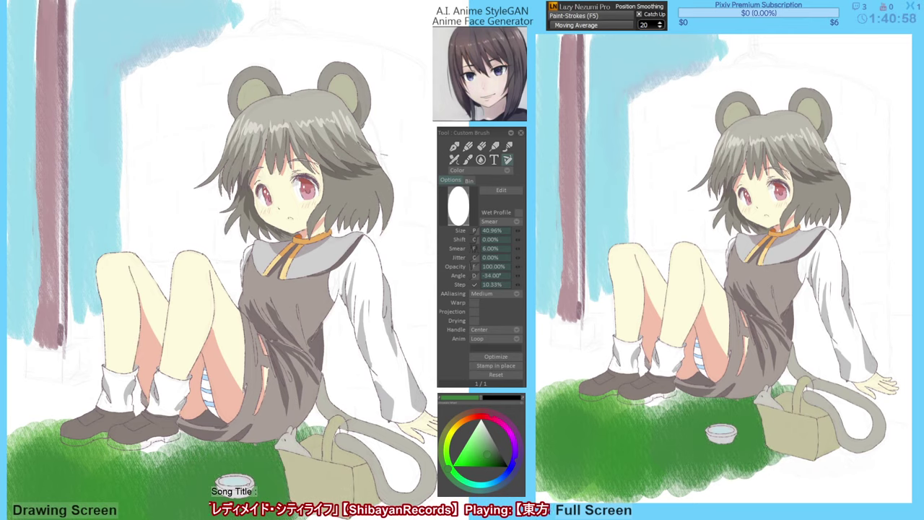
# Draw a short green horizon line at the tree's base and fill the grass between it and the shoes.
pyautogui.moveTo(14, 343); pyautogui.dragTo(469, 342)
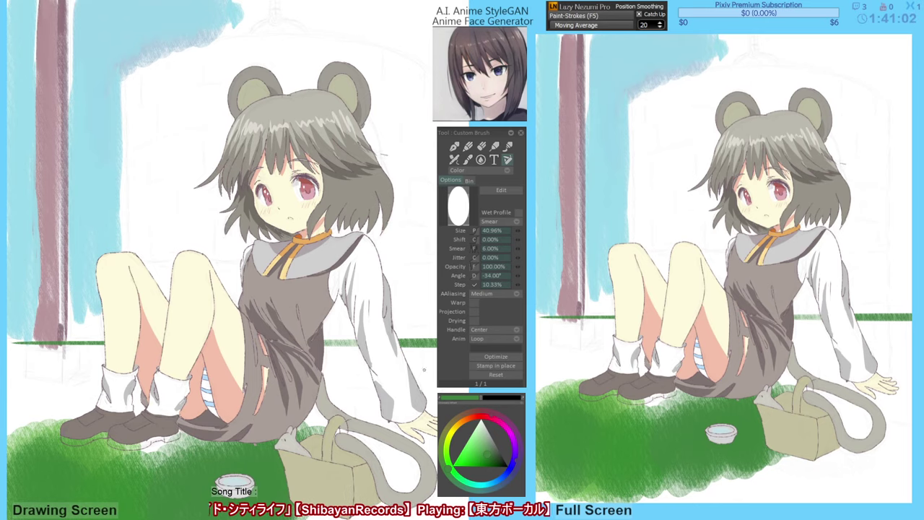
pyautogui.hotkey('ctrl', 'z')
pyautogui.moveTo(108, 343)
pyautogui.mouseDown()
pyautogui.moveTo(4, 375)
pyautogui.moveTo(91, 357)
pyautogui.moveTo(55, 414)
pyautogui.moveTo(113, 355)
pyautogui.moveTo(32, 413)
pyautogui.moveTo(100, 357)
pyautogui.moveTo(87, 385)
pyautogui.moveTo(48, 373)
pyautogui.moveTo(30, 398)
pyautogui.moveTo(58, 383)
pyautogui.moveTo(30, 371)
pyautogui.moveTo(92, 384)
pyautogui.moveTo(48, 380)
pyautogui.moveTo(98, 397)
pyautogui.mouseUp()
pyautogui.hotkey('ctrl', 'z')
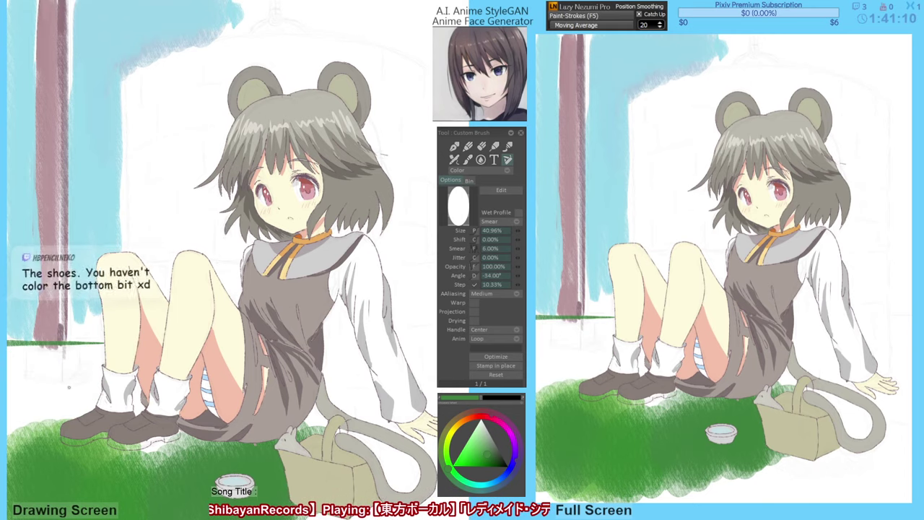
pyautogui.moveTo(101, 364)
pyautogui.mouseDown()
pyautogui.moveTo(50, 430)
pyautogui.moveTo(116, 371)
pyautogui.moveTo(29, 422)
pyautogui.mouseUp()
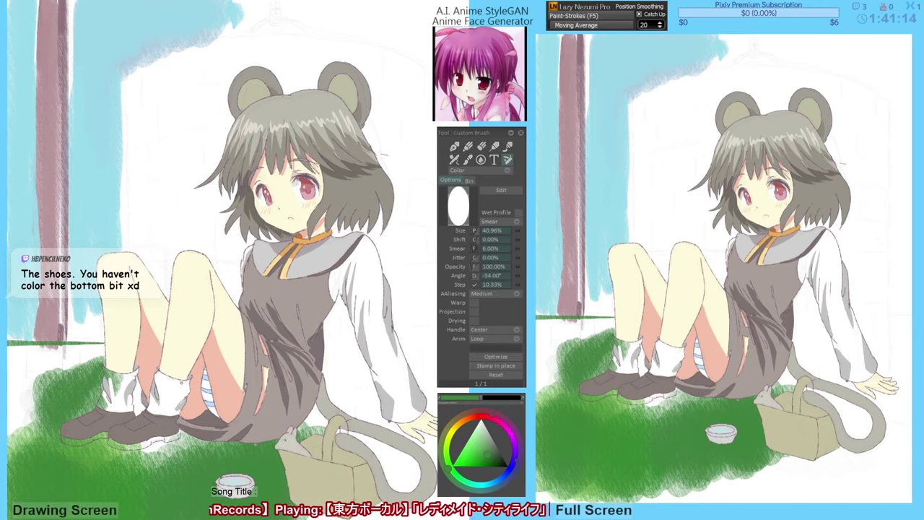
pyautogui.moveTo(72, 383)
pyautogui.mouseDown()
pyautogui.moveTo(54, 382)
pyautogui.moveTo(18, 433)
pyautogui.moveTo(12, 345)
pyautogui.moveTo(107, 347)
pyautogui.moveTo(64, 370)
pyautogui.moveTo(13, 365)
pyautogui.moveTo(14, 516)
pyautogui.mouseUp()
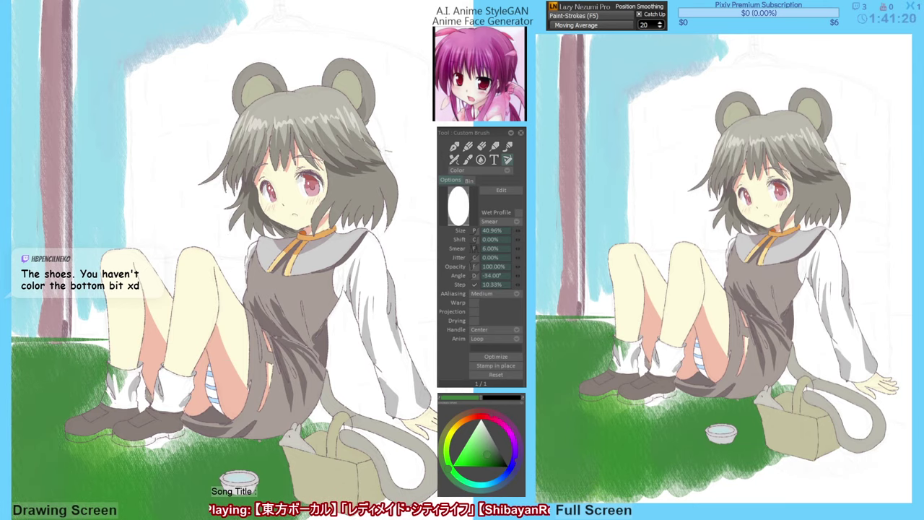
# Extend the grass across the foreground and around the basket, shading its lower edge with sampled dark green.
pyautogui.moveTo(128, 505)
pyautogui.mouseDown()
pyautogui.moveTo(137, 453)
pyautogui.moveTo(246, 491)
pyautogui.moveTo(440, 491)
pyautogui.mouseUp()
pyautogui.keyDown('alt'); pyautogui.click(165, 469); pyautogui.keyUp('alt')
pyautogui.moveTo(72, 454)
pyautogui.mouseDown()
pyautogui.moveTo(64, 467)
pyautogui.moveTo(25, 477)
pyautogui.moveTo(74, 505)
pyautogui.mouseUp()
pyautogui.moveTo(139, 498); pyautogui.dragTo(110, 514)
pyautogui.moveTo(152, 473)
pyautogui.mouseDown()
pyautogui.moveTo(140, 491)
pyautogui.moveTo(202, 500)
pyautogui.moveTo(436, 498)
pyautogui.moveTo(362, 467)
pyautogui.mouseUp()
pyautogui.moveTo(332, 426)
pyautogui.mouseDown()
pyautogui.moveTo(280, 470)
pyautogui.moveTo(288, 433)
pyautogui.moveTo(332, 447)
pyautogui.moveTo(277, 405)
pyautogui.moveTo(249, 455)
pyautogui.moveTo(404, 444)
pyautogui.moveTo(374, 442)
pyautogui.moveTo(384, 449)
pyautogui.mouseUp()
pyautogui.moveTo(55, 311); pyautogui.dragTo(70, 274)
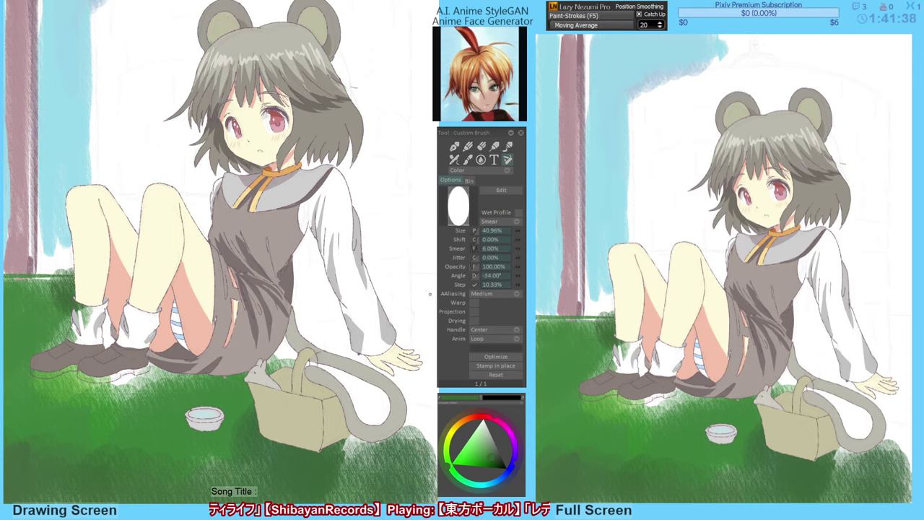
# Sample a lighter green from the grass near the shoes and paint a bright patch below the tree trunk.
pyautogui.keyDown('alt'); pyautogui.click(94, 381); pyautogui.keyUp('alt')
pyautogui.keyDown('alt'); pyautogui.click(87, 383); pyautogui.keyUp('alt')
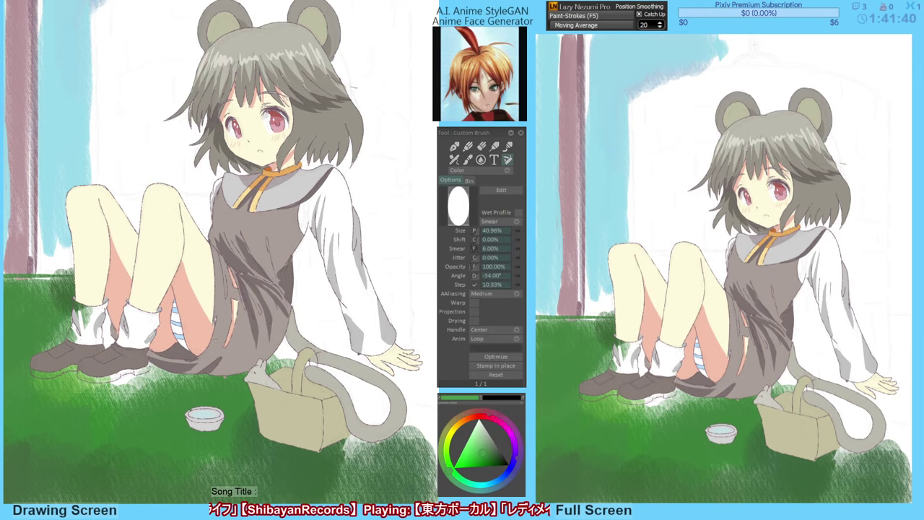
pyautogui.keyDown('alt'); pyautogui.click(80, 384); pyautogui.keyUp('alt')
pyautogui.moveTo(99, 352); pyautogui.dragTo(123, 357)
pyautogui.keyDown('alt'); pyautogui.click(38, 332); pyautogui.keyUp('alt')
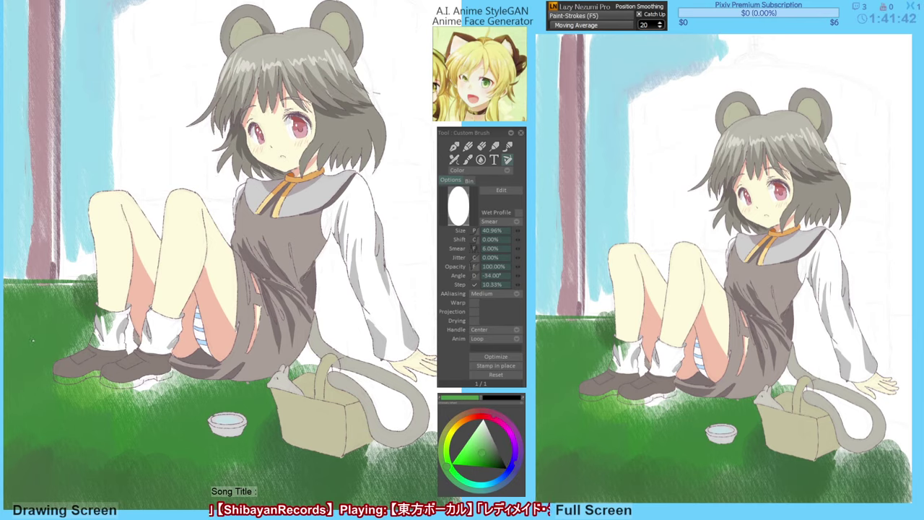
pyautogui.keyDown('alt'); pyautogui.click(43, 342); pyautogui.keyUp('alt')
pyautogui.keyDown('alt'); pyautogui.click(50, 352); pyautogui.keyUp('alt')
pyautogui.moveTo(49, 353); pyautogui.dragTo(84, 358)
pyautogui.moveTo(47, 289); pyautogui.dragTo(34, 316)
pyautogui.moveTo(53, 304); pyautogui.dragTo(32, 322)
pyautogui.moveTo(67, 288)
pyautogui.mouseDown()
pyautogui.moveTo(39, 317)
pyautogui.moveTo(123, 303)
pyautogui.moveTo(40, 311)
pyautogui.moveTo(116, 292)
pyautogui.moveTo(44, 319)
pyautogui.moveTo(22, 311)
pyautogui.mouseUp()
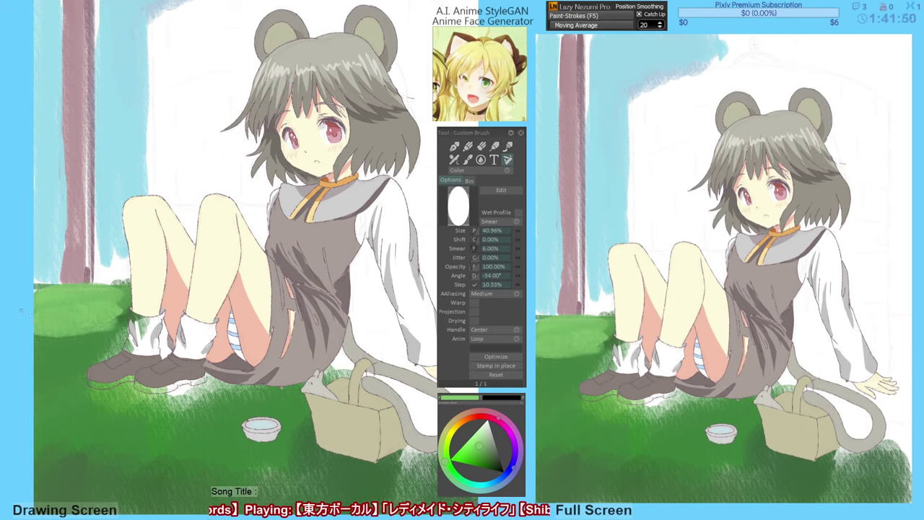
pyautogui.moveTo(109, 289)
pyautogui.mouseDown()
pyautogui.moveTo(54, 289)
pyautogui.moveTo(117, 297)
pyautogui.mouseUp()
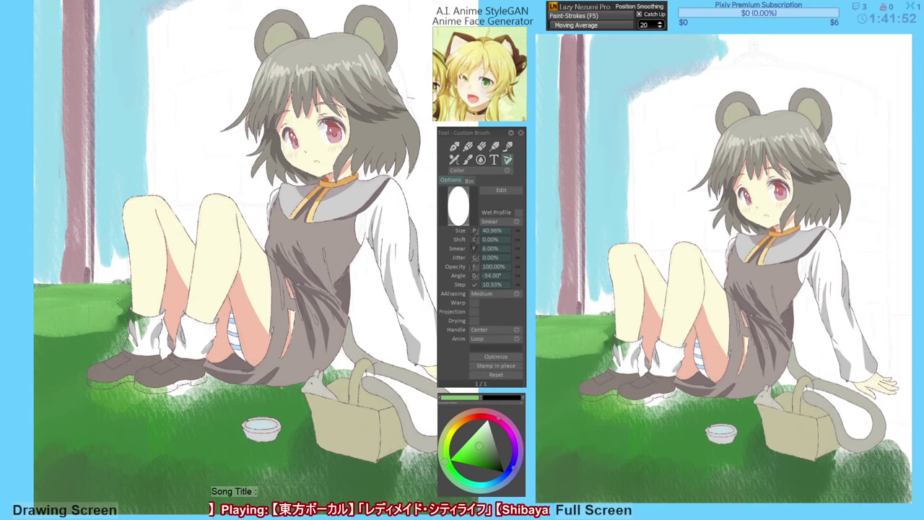
# Paint a light green vertical strip along the artwork's right edge beside the character's hand.
pyautogui.moveTo(251, 327); pyautogui.dragTo(246, 332)
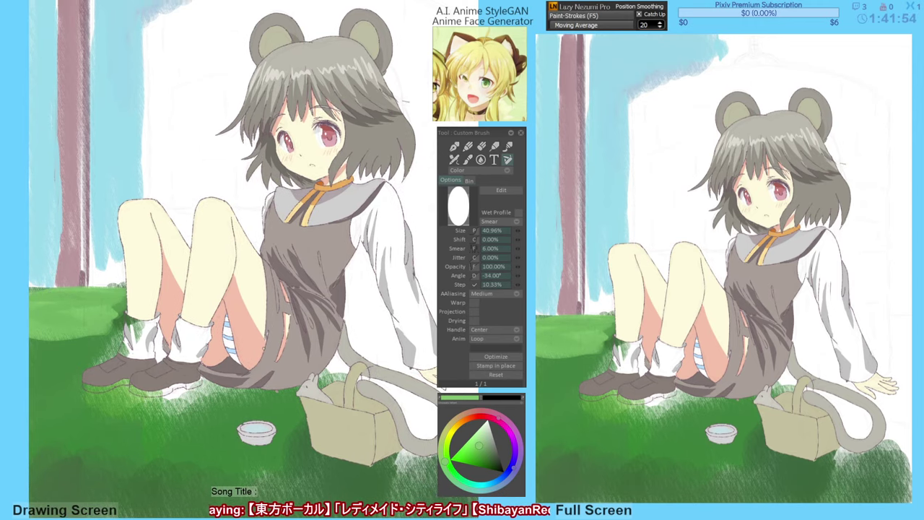
pyautogui.moveTo(443, 387); pyautogui.dragTo(329, 373)
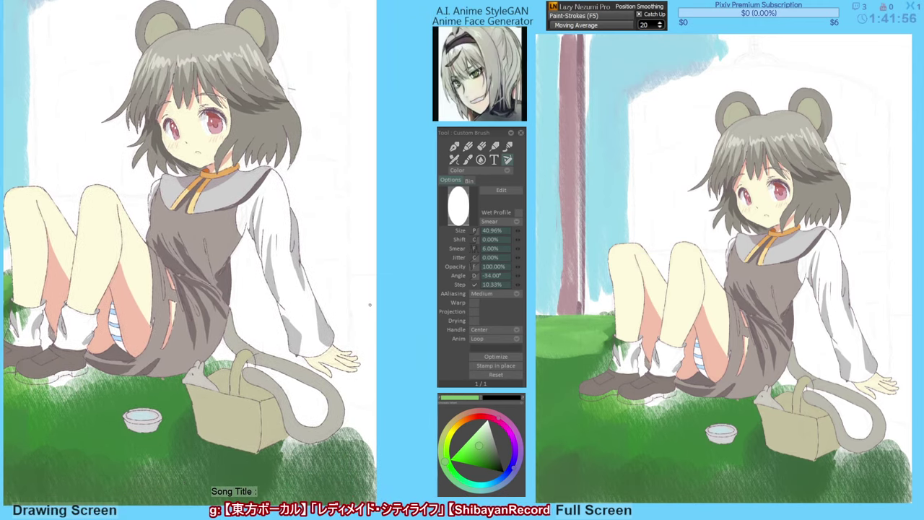
pyautogui.moveTo(360, 285); pyautogui.dragTo(366, 339)
pyautogui.moveTo(366, 372)
pyautogui.mouseDown()
pyautogui.moveTo(364, 279)
pyautogui.moveTo(375, 313)
pyautogui.moveTo(369, 270)
pyautogui.moveTo(353, 274)
pyautogui.moveTo(362, 277)
pyautogui.moveTo(372, 340)
pyautogui.mouseUp()
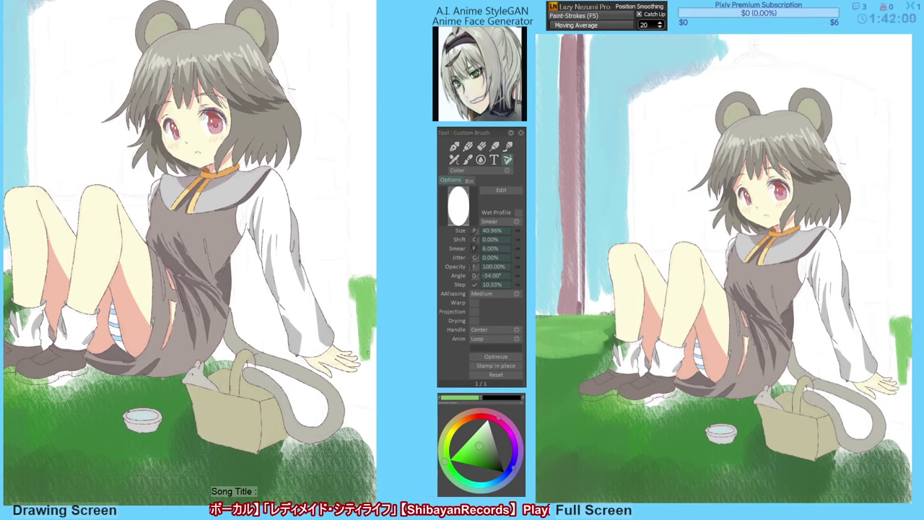
# Fill in green grass behind the hand, inside the tail's loop and around the basket handle.
pyautogui.moveTo(363, 306)
pyautogui.mouseDown()
pyautogui.moveTo(365, 365)
pyautogui.moveTo(342, 381)
pyautogui.moveTo(311, 372)
pyautogui.moveTo(277, 384)
pyautogui.moveTo(353, 412)
pyautogui.moveTo(345, 425)
pyautogui.mouseUp()
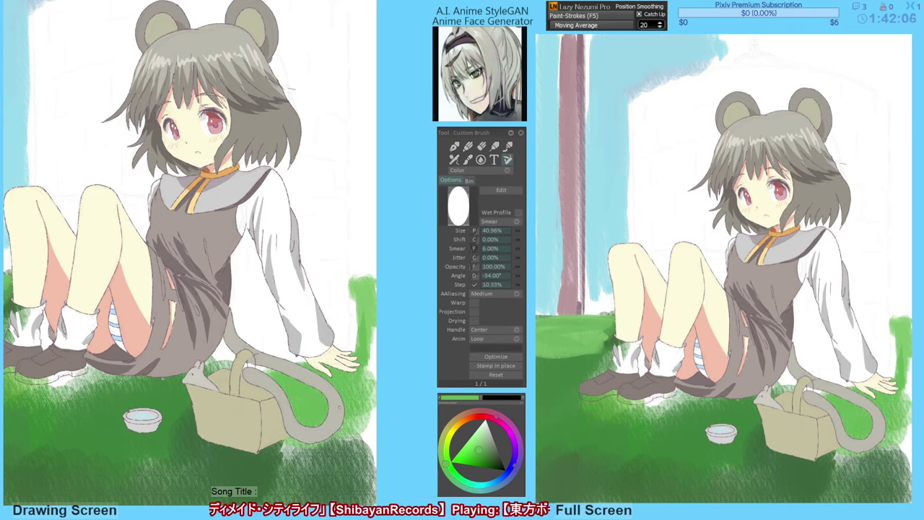
pyautogui.moveTo(365, 402)
pyautogui.mouseDown()
pyautogui.moveTo(361, 441)
pyautogui.moveTo(345, 456)
pyautogui.moveTo(330, 442)
pyautogui.mouseUp()
pyautogui.moveTo(234, 358)
pyautogui.mouseDown()
pyautogui.moveTo(220, 367)
pyautogui.moveTo(279, 375)
pyautogui.moveTo(210, 368)
pyautogui.mouseUp()
pyautogui.moveTo(305, 370); pyautogui.dragTo(306, 381)
# Sample the trunk's mauve colour and extend the base of the tree trunk down to the grass.
pyautogui.moveTo(188, 289); pyautogui.dragTo(304, 323)
pyautogui.click(79, 297)
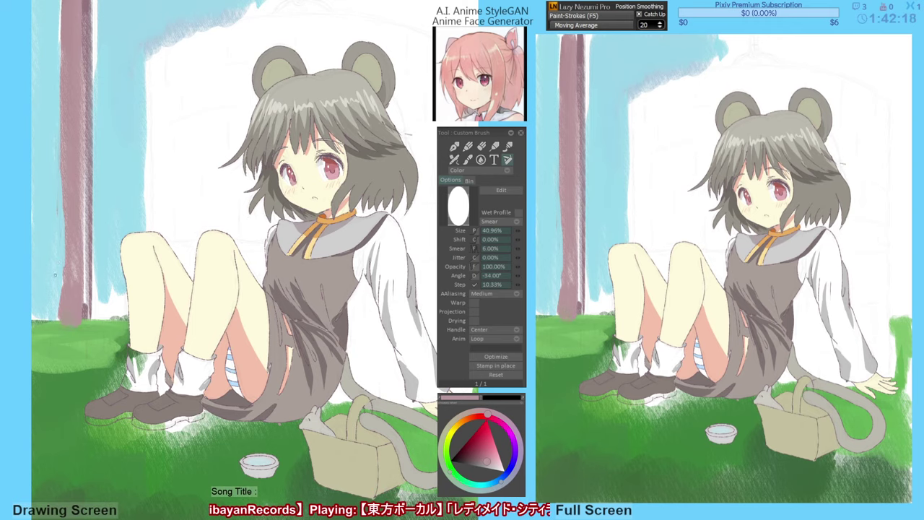
pyautogui.moveTo(62, 265); pyautogui.dragTo(60, 324)
pyautogui.click(54, 289)
pyautogui.moveTo(60, 277)
pyautogui.mouseDown()
pyautogui.moveTo(58, 318)
pyautogui.moveTo(59, 308)
pyautogui.mouseUp()
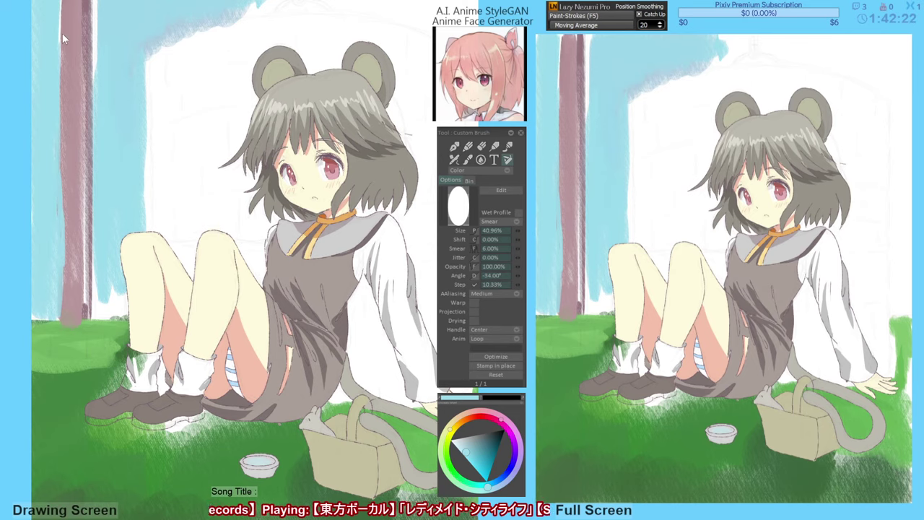
# Paint light blue sky along the left edge of the tree trunk.
pyautogui.click(58, 7)
pyautogui.moveTo(63, 1); pyautogui.dragTo(63, 73)
pyautogui.moveTo(63, 196); pyautogui.dragTo(63, 262)
pyautogui.moveTo(63, 221); pyautogui.dragTo(64, 67)
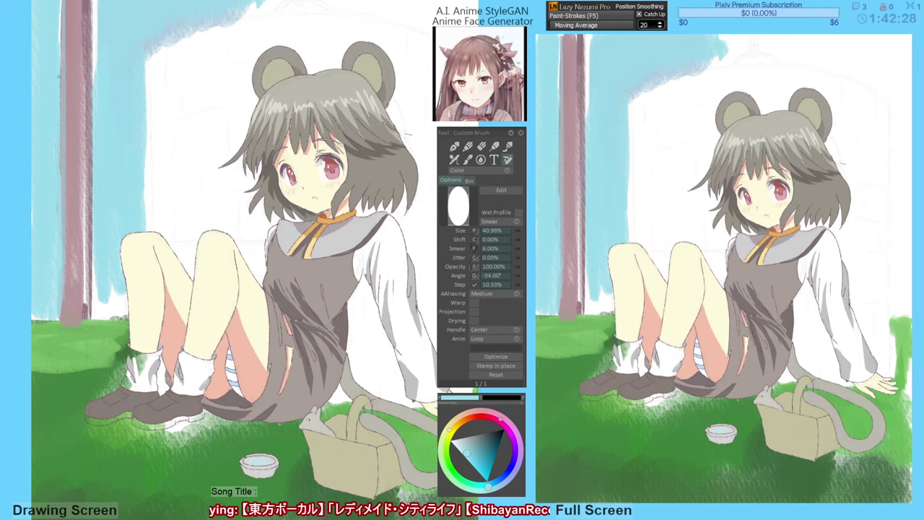
pyautogui.moveTo(59, 158); pyautogui.dragTo(53, 20)
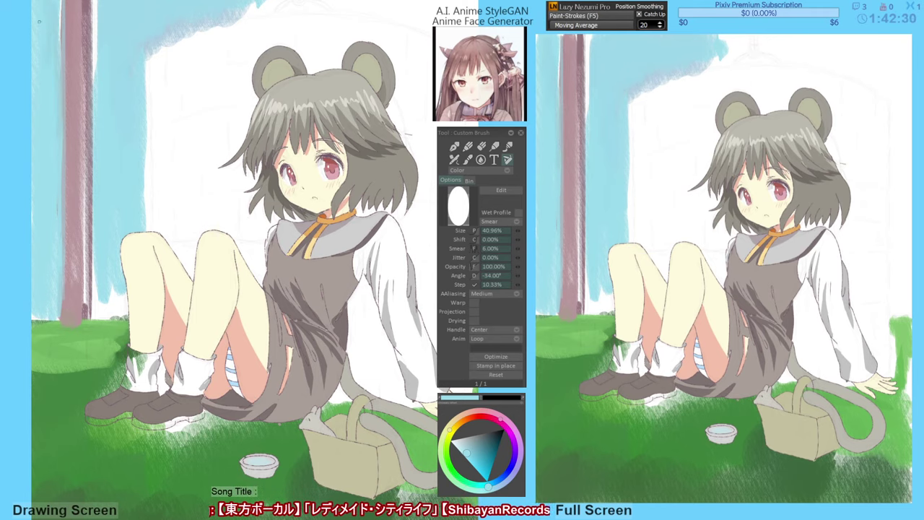
pyautogui.moveTo(226, 210); pyautogui.dragTo(207, 224)
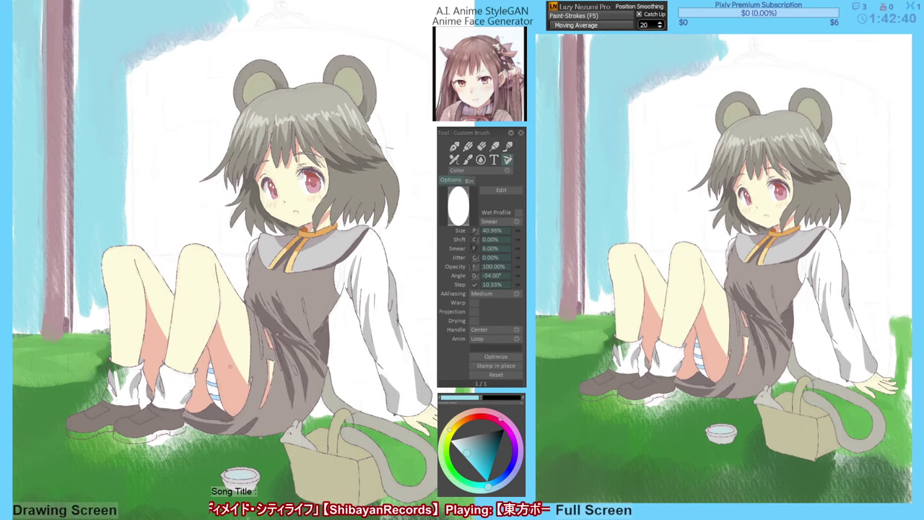
pyautogui.press('a')
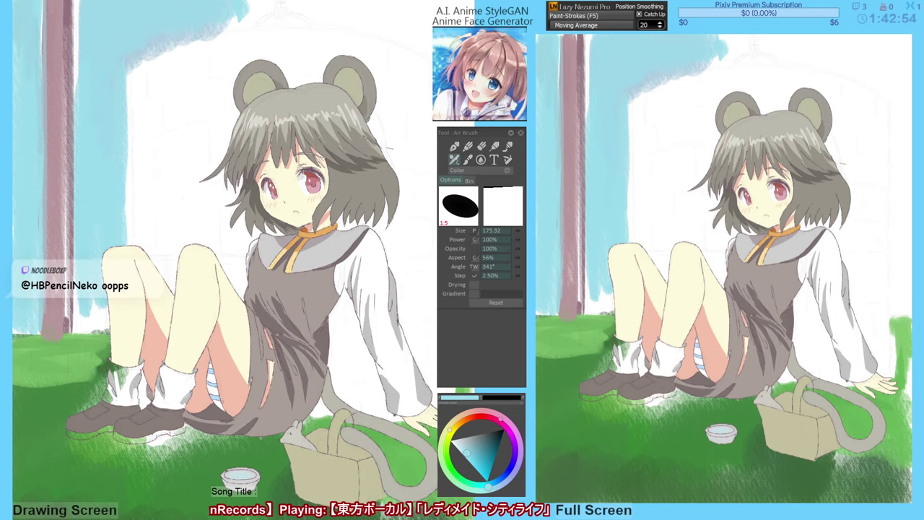
pyautogui.moveTo(89, 426); pyautogui.dragTo(93, 428)
pyautogui.rightClick(93, 428)
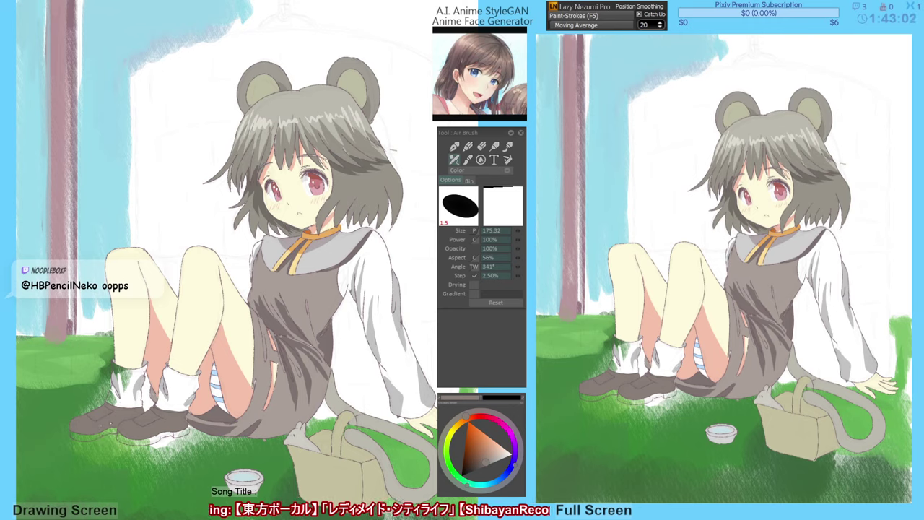
pyautogui.moveTo(115, 428); pyautogui.dragTo(106, 440)
pyautogui.hotkey('ctrl', 'z')
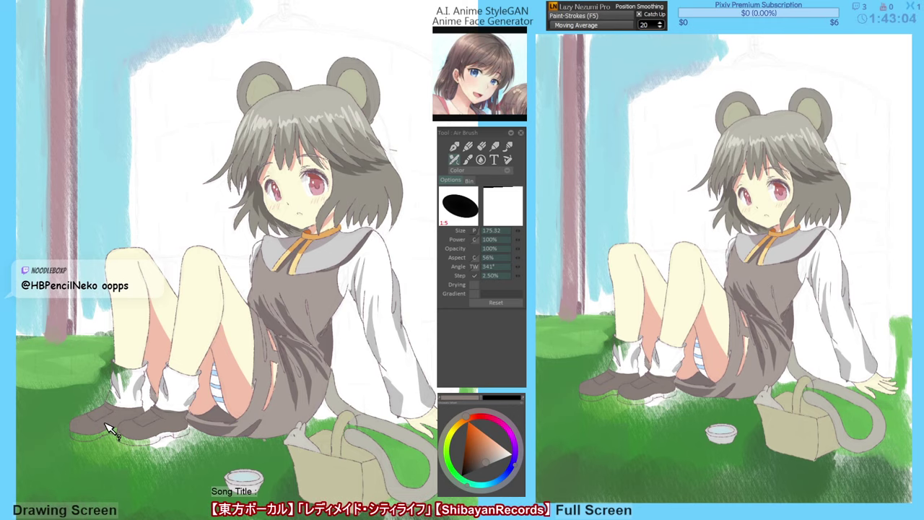
# Sample a dark brown from the shoe and fill the white soles of both shoes using the Paint bucket.
pyautogui.keyDown('alt'); pyautogui.click(107, 426); pyautogui.keyUp('alt')
pyautogui.keyDown('alt'); pyautogui.click(110, 427); pyautogui.keyUp('alt')
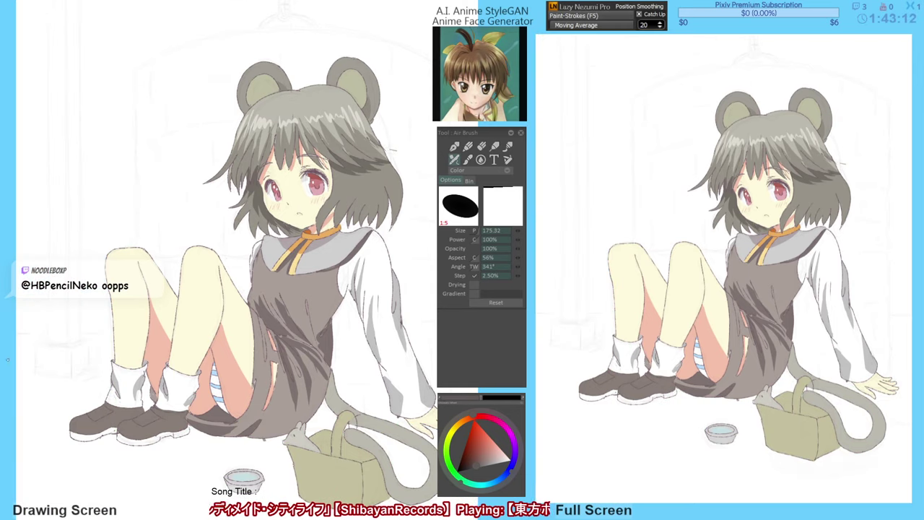
pyautogui.press('f')
pyautogui.click(84, 436)
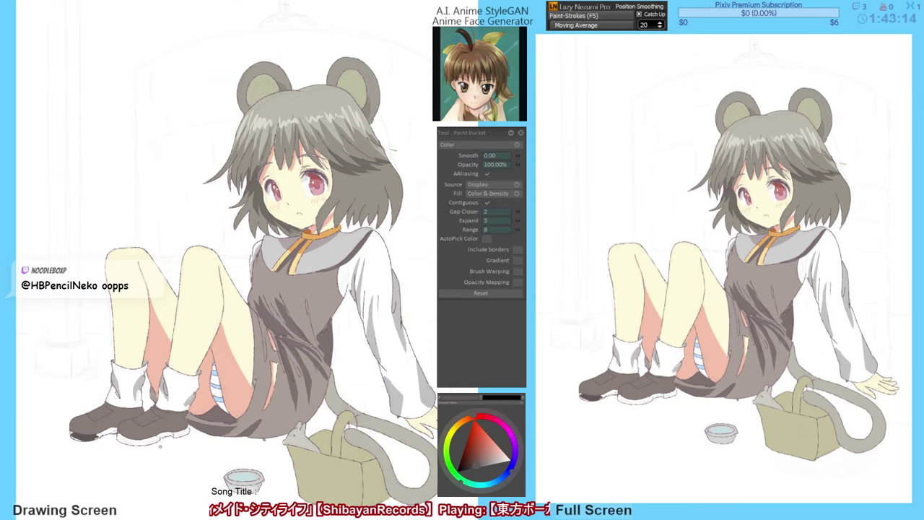
pyautogui.hotkey('ctrl', 'z')
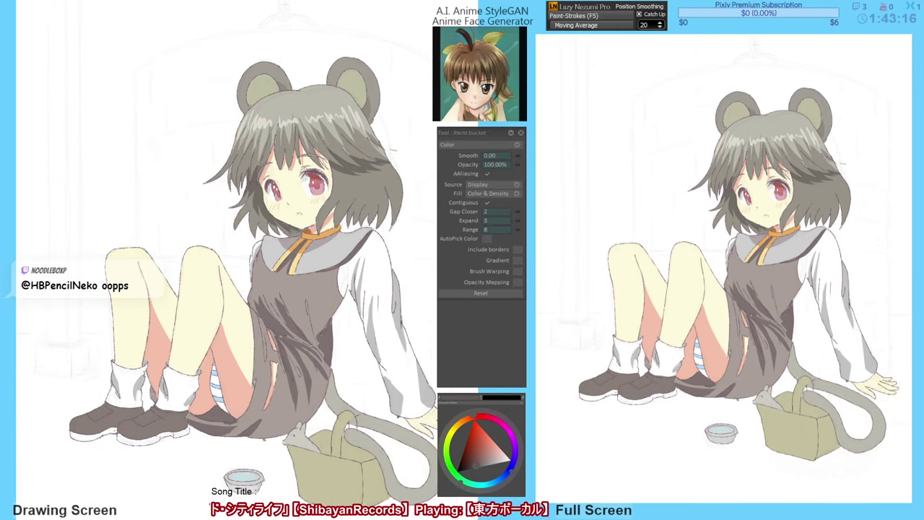
pyautogui.click(103, 439)
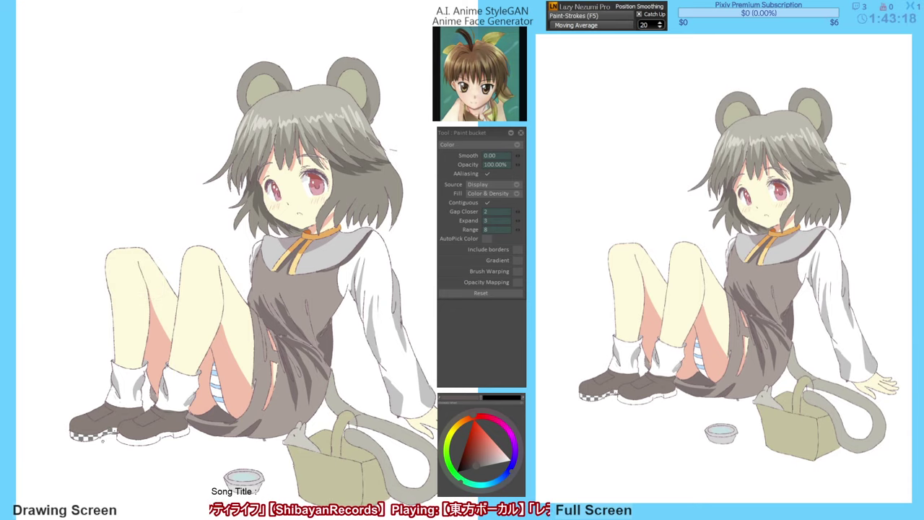
pyautogui.click(84, 436)
pyautogui.click(153, 437)
pyautogui.click(179, 434)
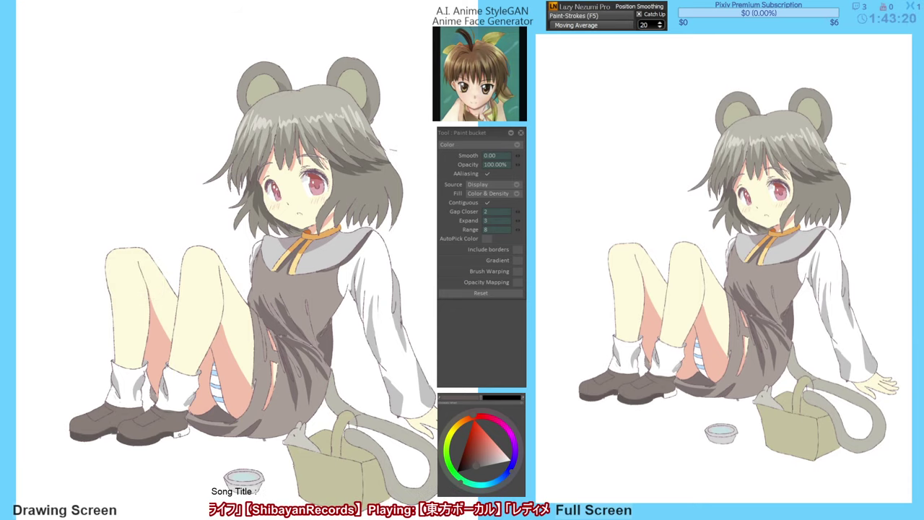
pyautogui.click(181, 433)
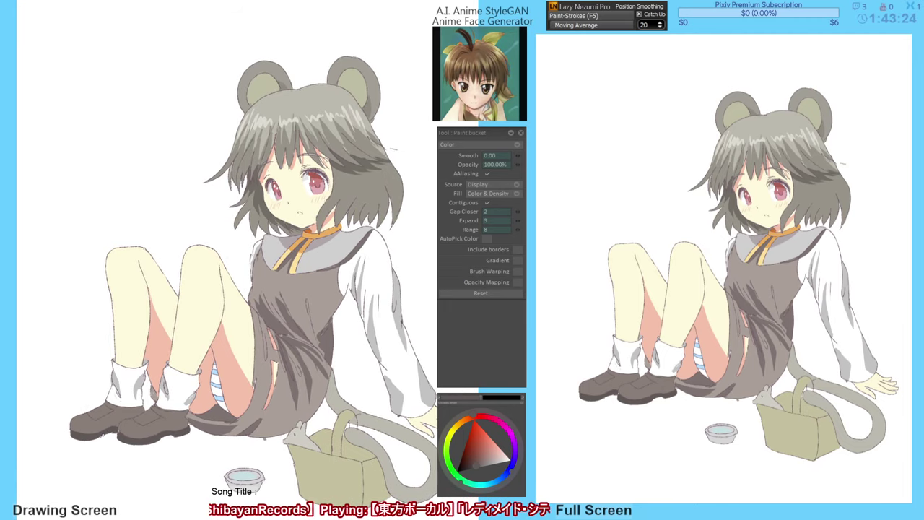
# Sample a near-black brown and fill the small gap in the left shoe's sole using the Paint bucket.
pyautogui.keyDown('alt'); pyautogui.click(102, 435); pyautogui.keyUp('alt')
pyautogui.press('b')
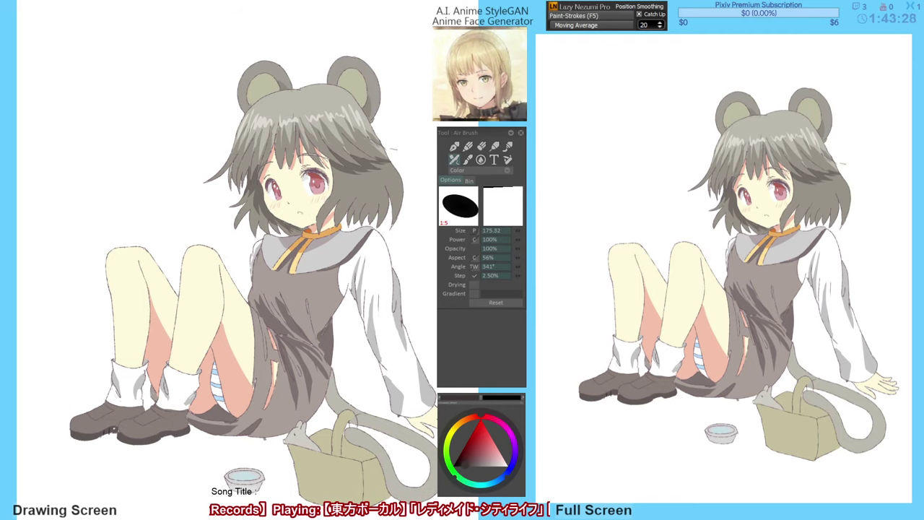
pyautogui.press('g')
pyautogui.click(110, 431)
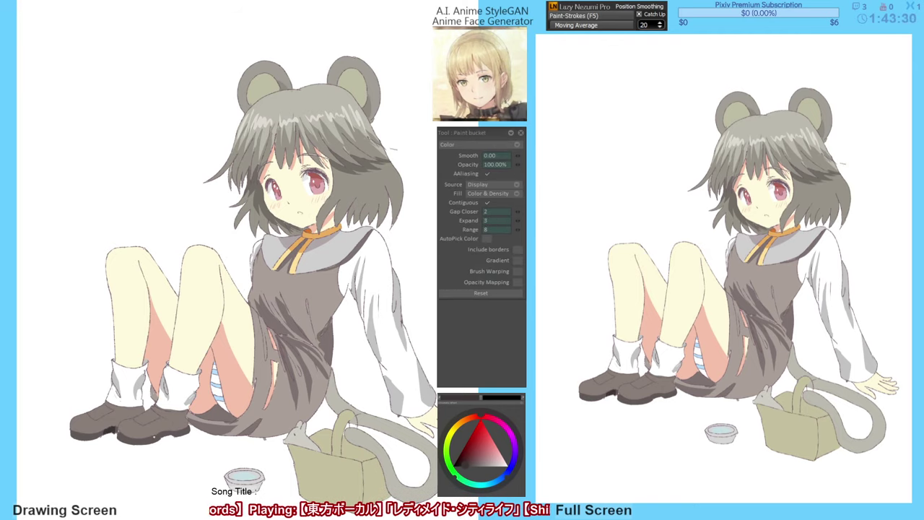
pyautogui.press('b')
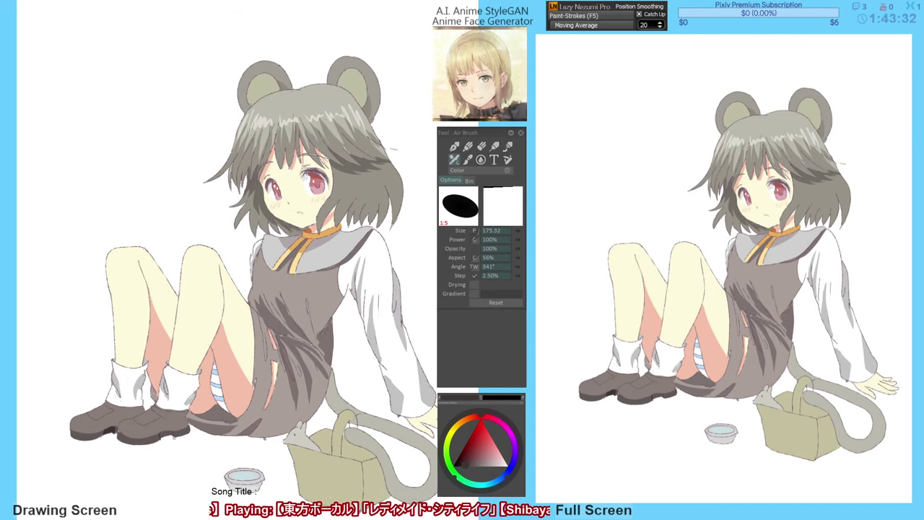
# Pick a slightly lighter dark brown and fill the small gap in the left shoe's sole using the Paint bucket.
pyautogui.press('g')
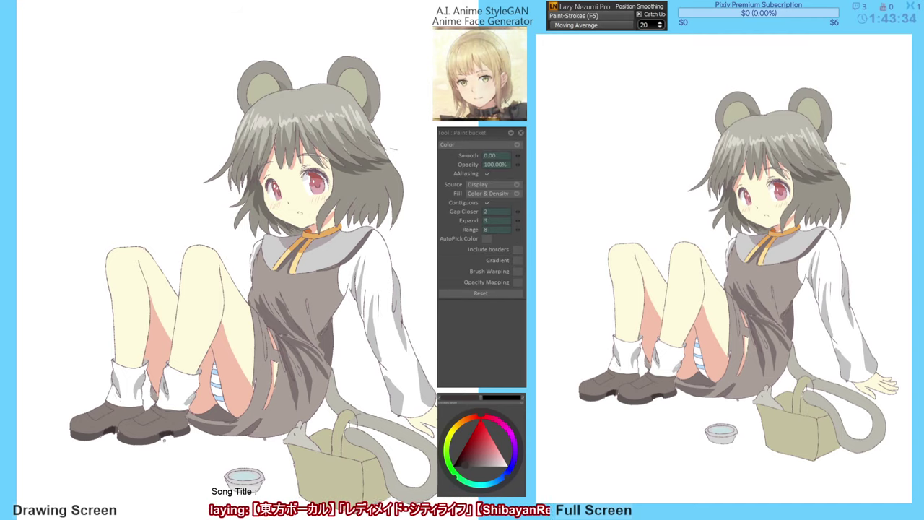
pyautogui.press('a')
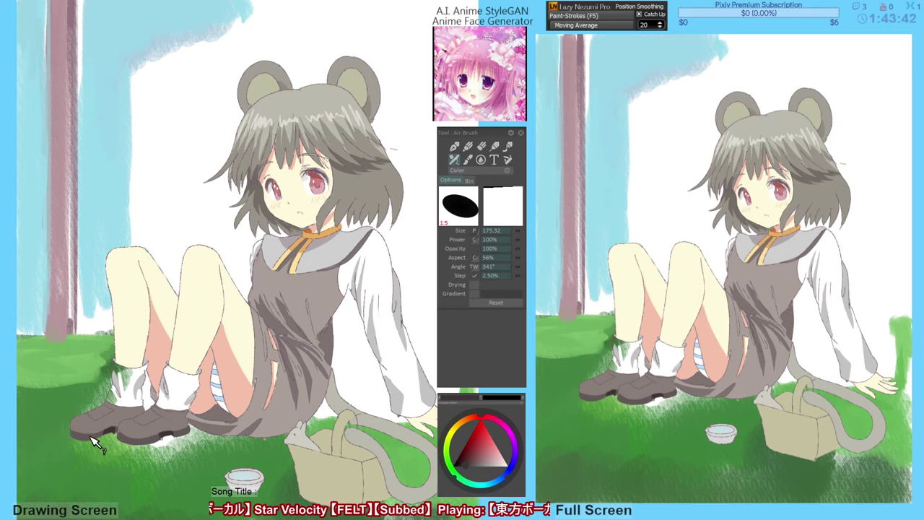
pyautogui.click(473, 466)
pyautogui.press('f')
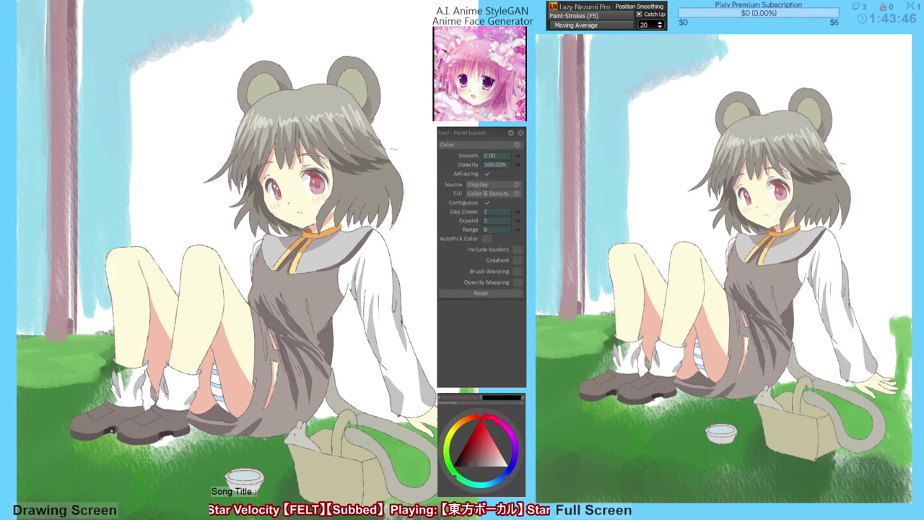
pyautogui.click(111, 431)
pyautogui.hotkey('ctrl', 'z')
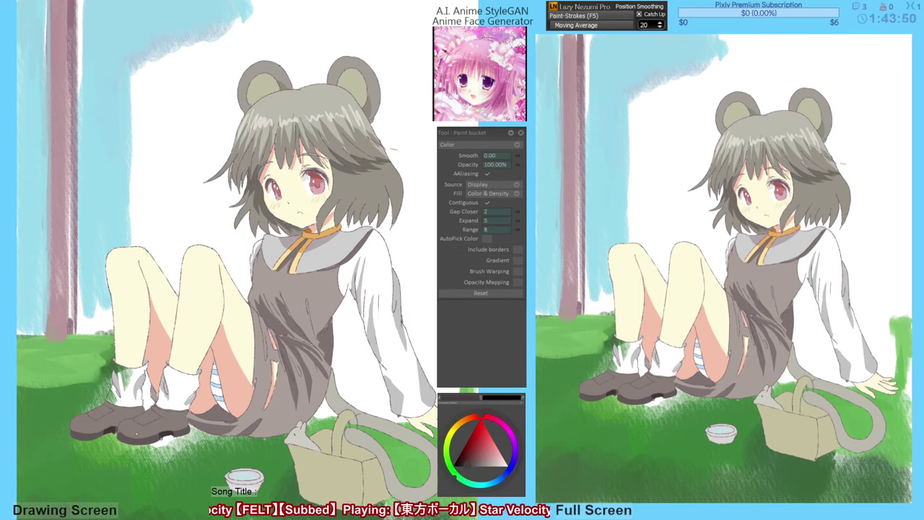
pyautogui.click(111, 430)
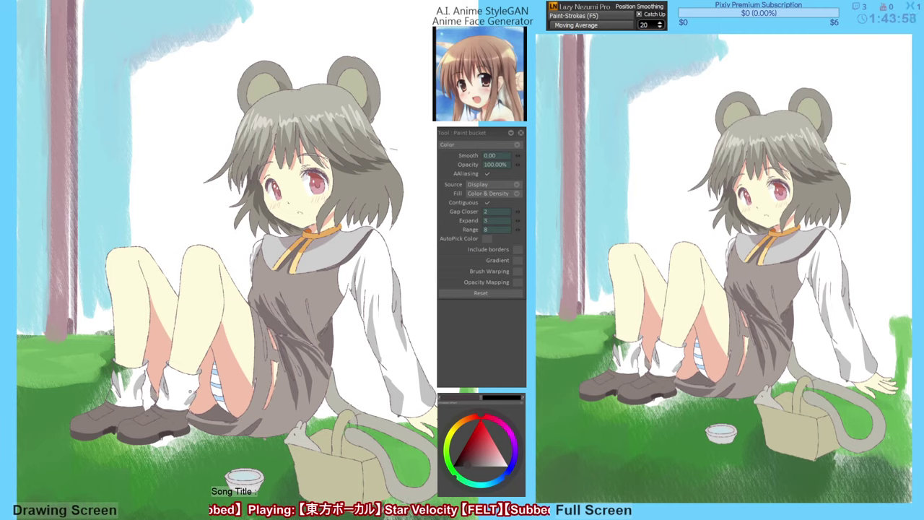
# Sample the sock's white, set the Air Brush to Behind mode, and paint white under the left sock.
pyautogui.press('b')
pyautogui.keyDown('alt'); pyautogui.click(129, 394); pyautogui.keyUp('alt')
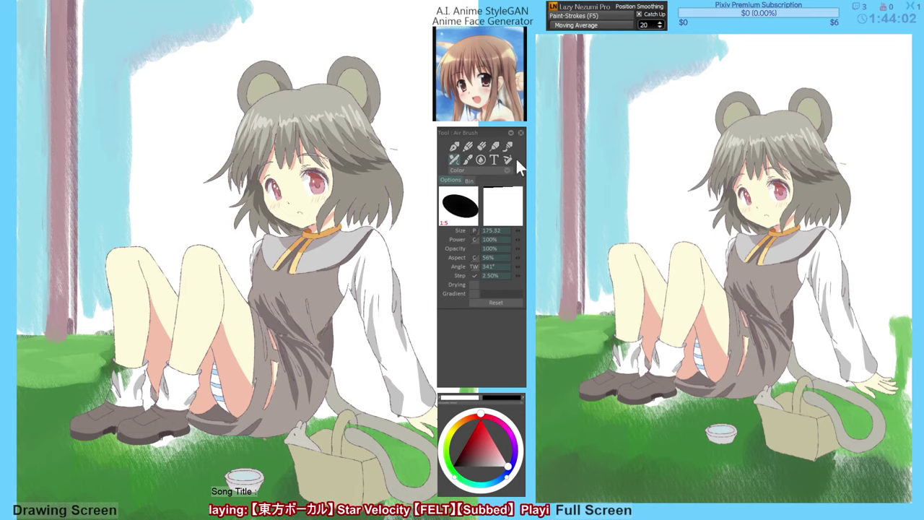
pyautogui.click(483, 170)
pyautogui.click(502, 179)
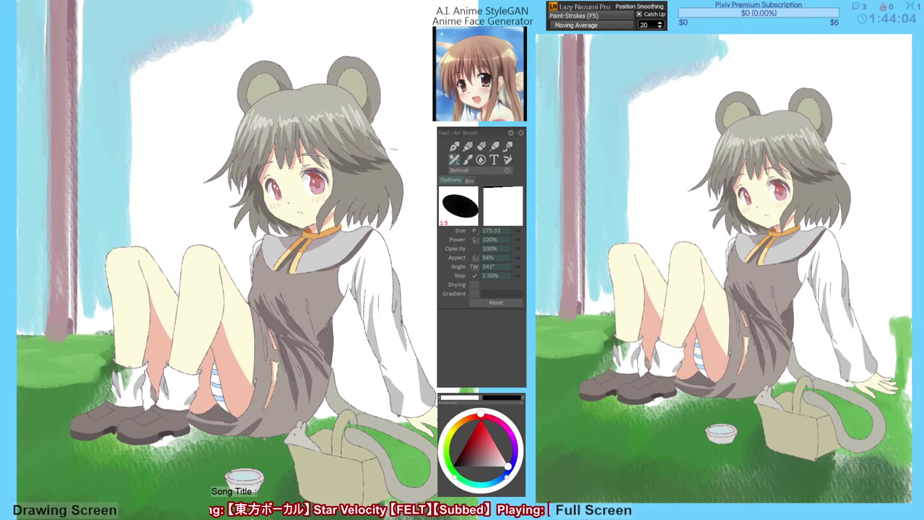
pyautogui.moveTo(130, 371)
pyautogui.mouseDown()
pyautogui.moveTo(115, 371)
pyautogui.moveTo(109, 384)
pyautogui.moveTo(104, 369)
pyautogui.moveTo(101, 397)
pyautogui.moveTo(97, 339)
pyautogui.moveTo(94, 397)
pyautogui.moveTo(97, 339)
pyautogui.mouseUp()
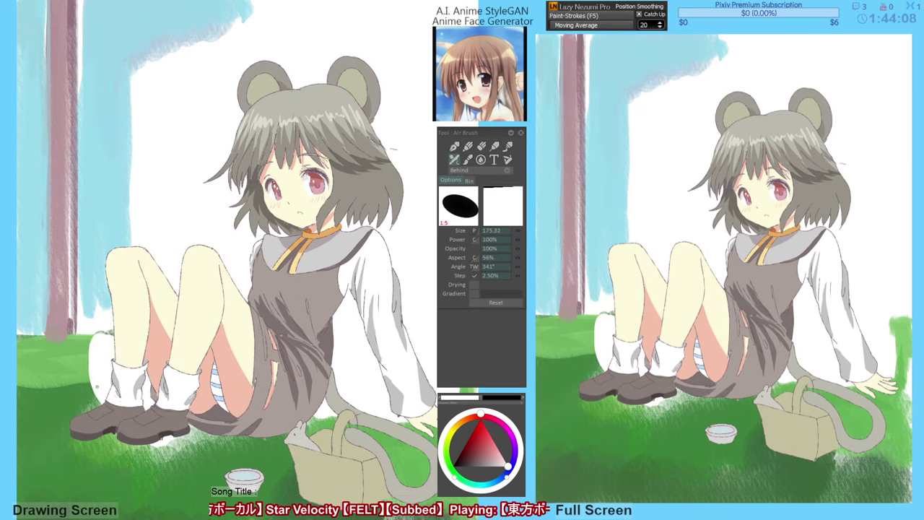
pyautogui.moveTo(97, 386); pyautogui.dragTo(96, 372)
# Erase the excess white outside the left sock's outline using the Paint bucket in Erase mode.
pyautogui.press('g')
pyautogui.hotkey('ctrl', 'z')
pyautogui.hotkey('ctrl', 'y')
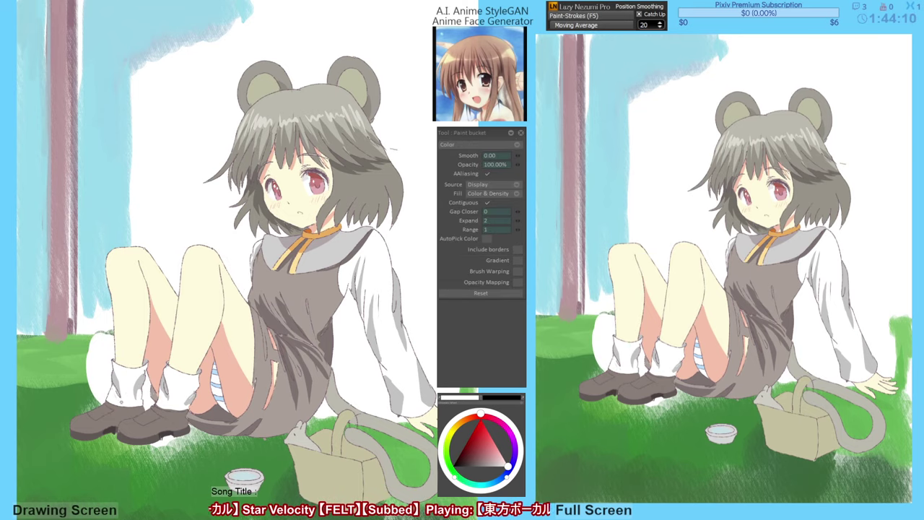
pyautogui.hotkey('ctrl', 'z')
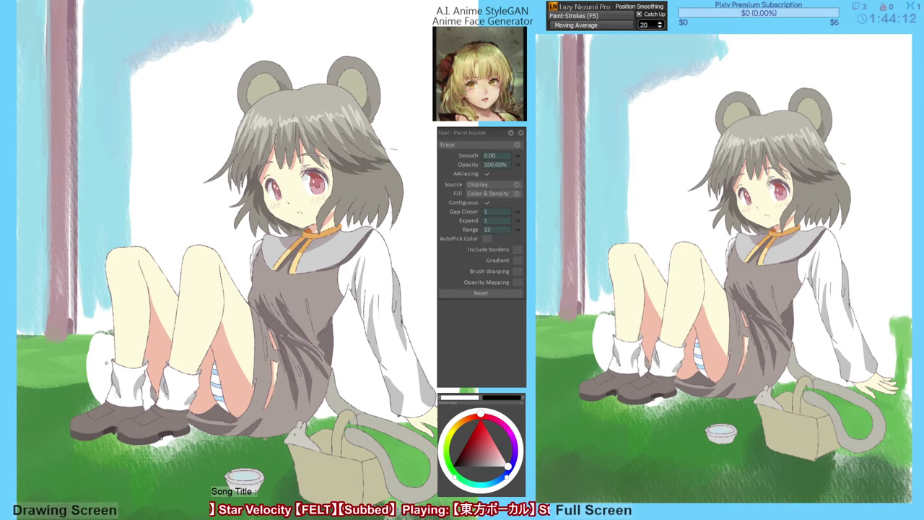
pyautogui.click(105, 368)
pyautogui.moveTo(116, 415); pyautogui.dragTo(117, 418)
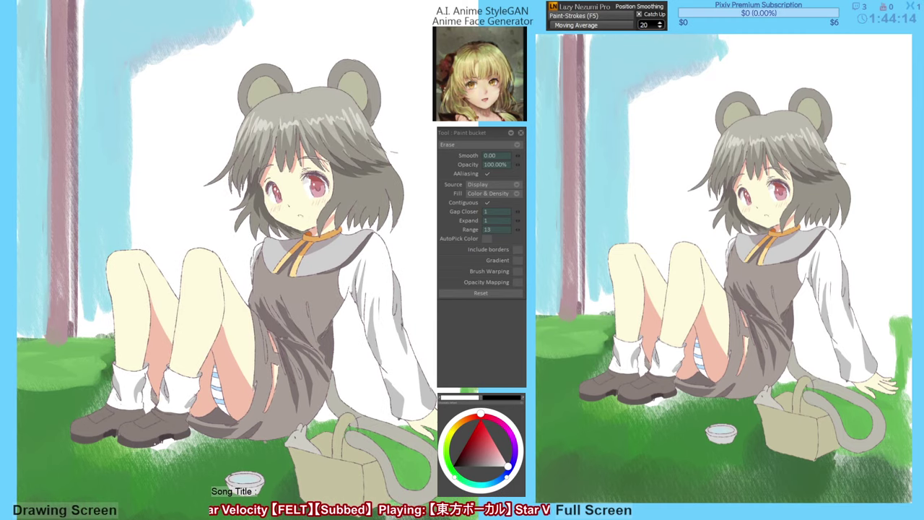
pyautogui.moveTo(172, 443); pyautogui.dragTo(166, 443)
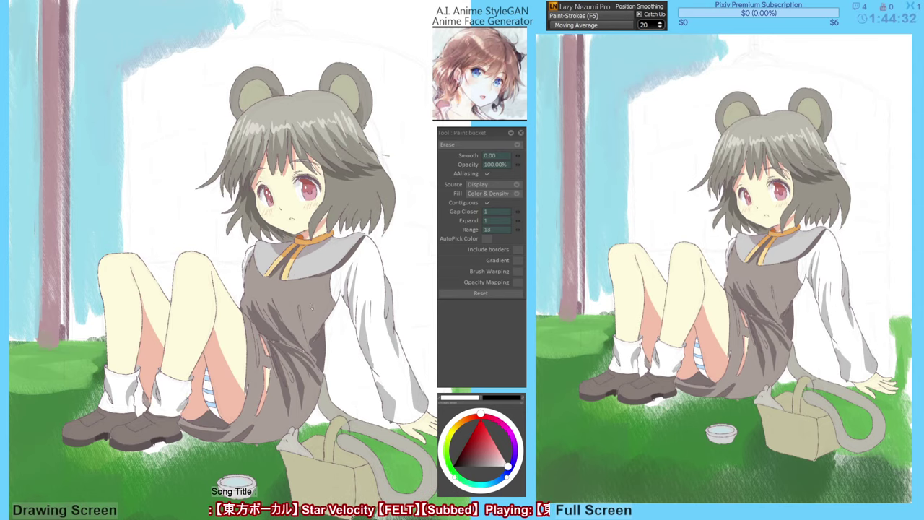
pyautogui.moveTo(314, 315); pyautogui.dragTo(310, 317)
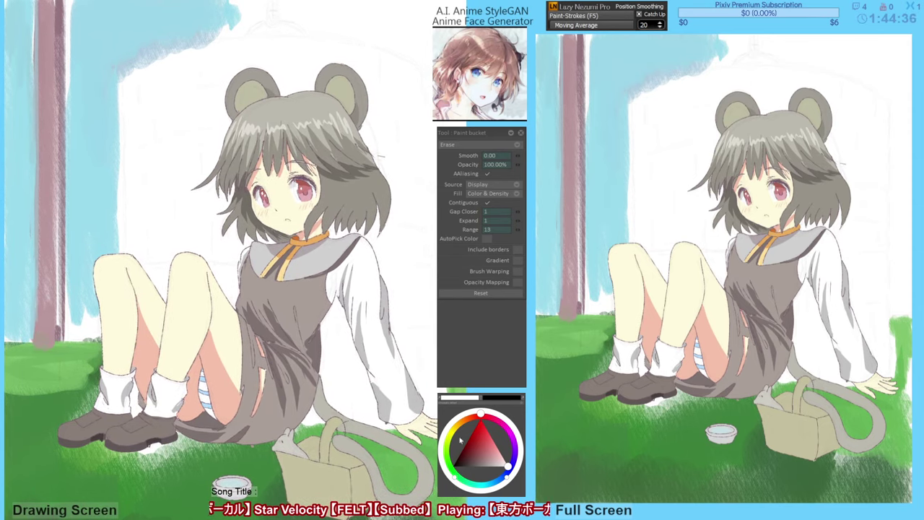
pyautogui.press('v')
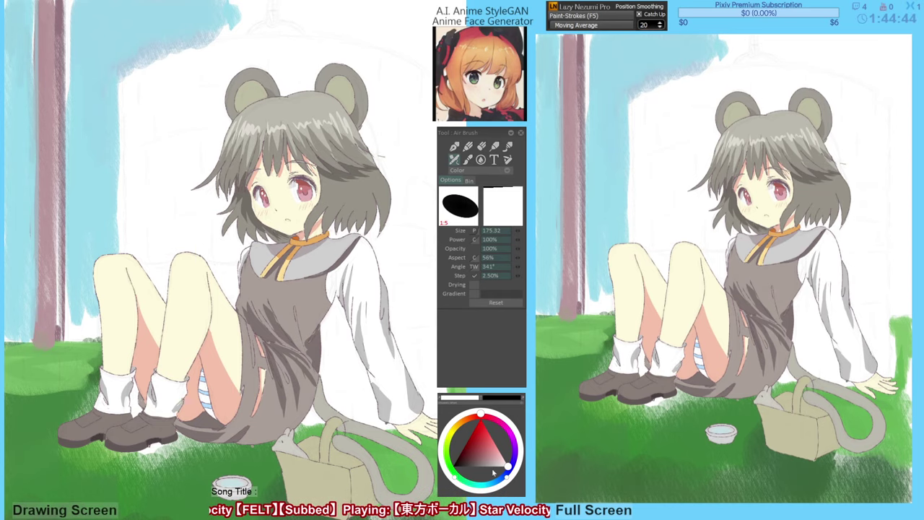
pyautogui.moveTo(485, 467); pyautogui.dragTo(490, 467)
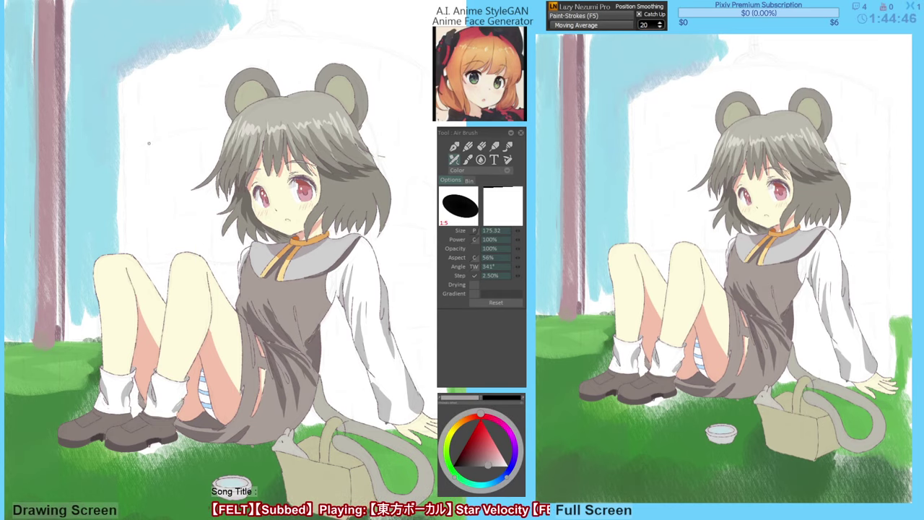
pyautogui.moveTo(148, 143); pyautogui.dragTo(143, 254)
pyautogui.hotkey('ctrl', 'z')
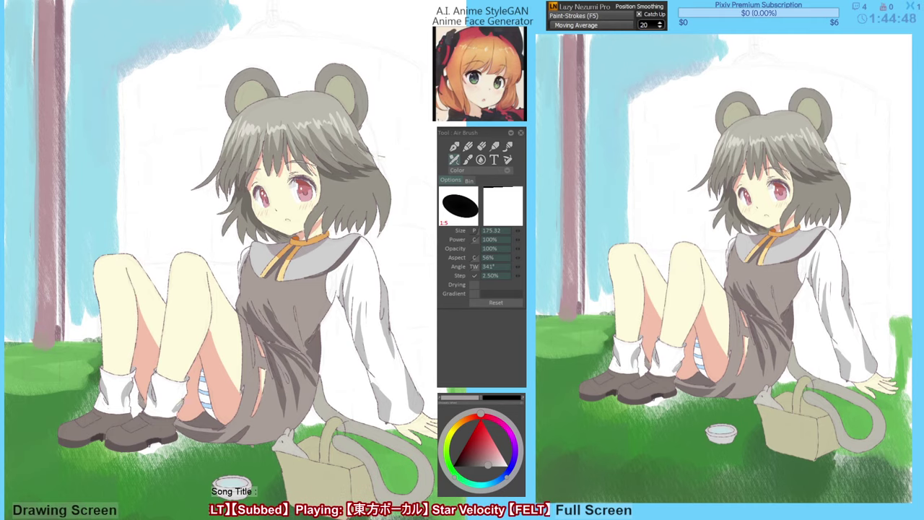
pyautogui.press('b')
pyautogui.moveTo(167, 137)
pyautogui.mouseDown()
pyautogui.moveTo(163, 271)
pyautogui.moveTo(159, 199)
pyautogui.moveTo(155, 249)
pyautogui.mouseUp()
pyautogui.hotkey('ctrl', 'z')
# Pick a light grey and paint the stone behind the girl on both sides of her and above her left ear.
pyautogui.moveTo(488, 467); pyautogui.dragTo(464, 463)
pyautogui.moveTo(146, 297)
pyautogui.mouseDown()
pyautogui.moveTo(152, 123)
pyautogui.moveTo(151, 267)
pyautogui.moveTo(159, 285)
pyautogui.moveTo(170, 294)
pyautogui.moveTo(209, 238)
pyautogui.moveTo(238, 274)
pyautogui.moveTo(268, 253)
pyautogui.moveTo(306, 349)
pyautogui.mouseUp()
pyautogui.moveTo(322, 303)
pyautogui.mouseDown()
pyautogui.moveTo(345, 354)
pyautogui.moveTo(352, 310)
pyautogui.moveTo(339, 365)
pyautogui.moveTo(333, 330)
pyautogui.mouseUp()
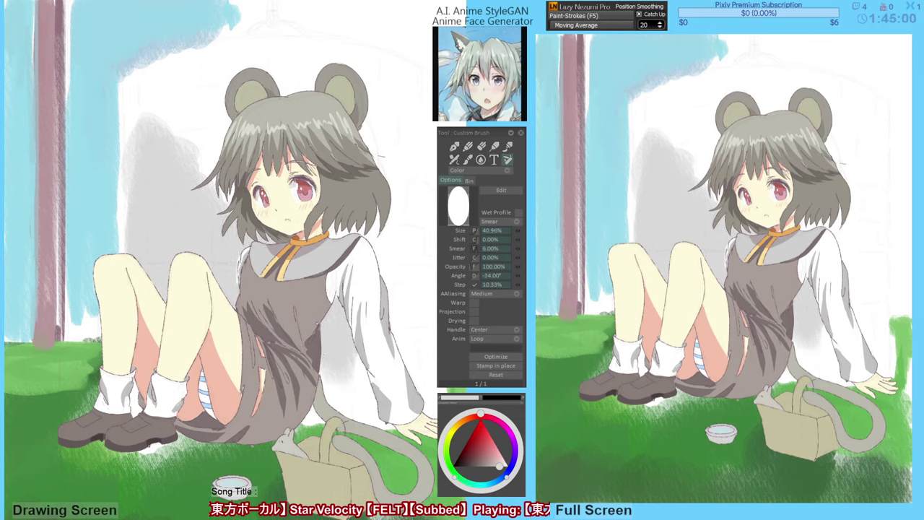
pyautogui.moveTo(344, 389)
pyautogui.mouseDown()
pyautogui.moveTo(376, 358)
pyautogui.moveTo(381, 289)
pyautogui.moveTo(386, 322)
pyautogui.moveTo(405, 196)
pyautogui.moveTo(395, 327)
pyautogui.moveTo(398, 273)
pyautogui.moveTo(414, 355)
pyautogui.mouseUp()
pyautogui.moveTo(378, 248); pyautogui.dragTo(375, 223)
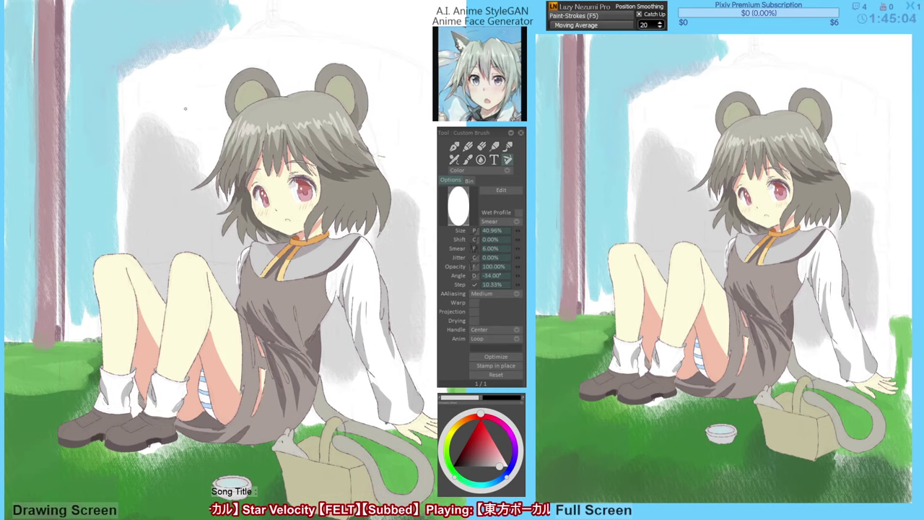
pyautogui.moveTo(185, 109)
pyautogui.mouseDown()
pyautogui.moveTo(151, 175)
pyautogui.moveTo(144, 91)
pyautogui.moveTo(131, 221)
pyautogui.mouseUp()
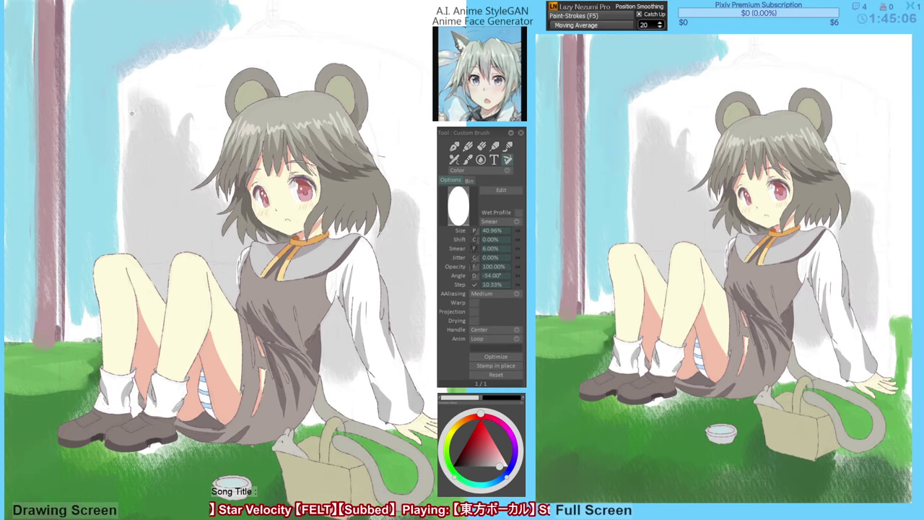
pyautogui.moveTo(131, 114)
pyautogui.mouseDown()
pyautogui.moveTo(184, 66)
pyautogui.moveTo(280, 66)
pyautogui.moveTo(166, 93)
pyautogui.moveTo(227, 83)
pyautogui.mouseUp()
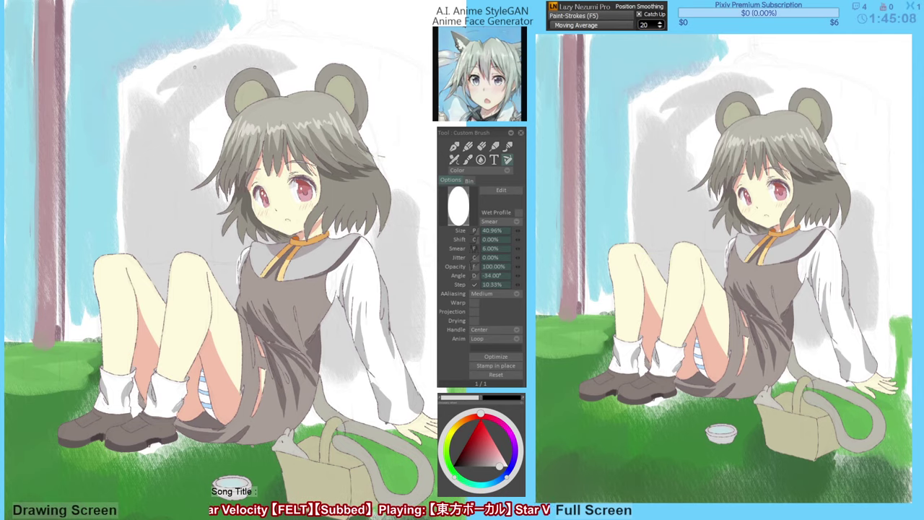
# Flip the canvas as needed and extend the light grey across the stone's top and right side, covering the white gaps in its upper-left corner.
pyautogui.press('h')
pyautogui.moveTo(134, 57)
pyautogui.mouseDown()
pyautogui.moveTo(76, 195)
pyautogui.moveTo(51, 341)
pyautogui.moveTo(61, 92)
pyautogui.moveTo(90, 63)
pyautogui.moveTo(204, 78)
pyautogui.mouseUp()
pyautogui.moveTo(103, 82); pyautogui.dragTo(99, 153)
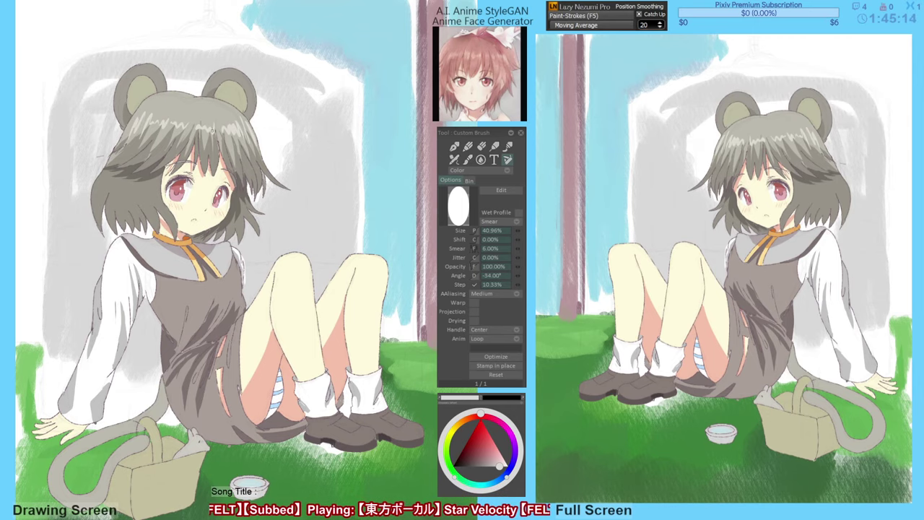
pyautogui.press('h')
pyautogui.moveTo(221, 117)
pyautogui.mouseDown()
pyautogui.moveTo(196, 148)
pyautogui.moveTo(221, 139)
pyautogui.moveTo(216, 166)
pyautogui.mouseUp()
pyautogui.moveTo(278, 89)
pyautogui.mouseDown()
pyautogui.moveTo(389, 93)
pyautogui.moveTo(391, 153)
pyautogui.moveTo(407, 189)
pyautogui.mouseUp()
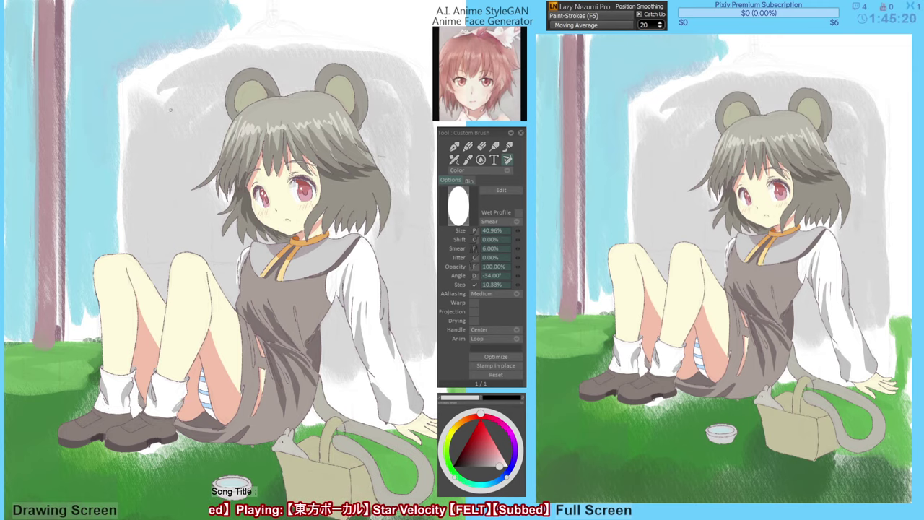
pyautogui.moveTo(170, 109); pyautogui.dragTo(153, 79)
pyautogui.moveTo(137, 115); pyautogui.dragTo(213, 71)
pyautogui.moveTo(298, 57); pyautogui.dragTo(218, 41)
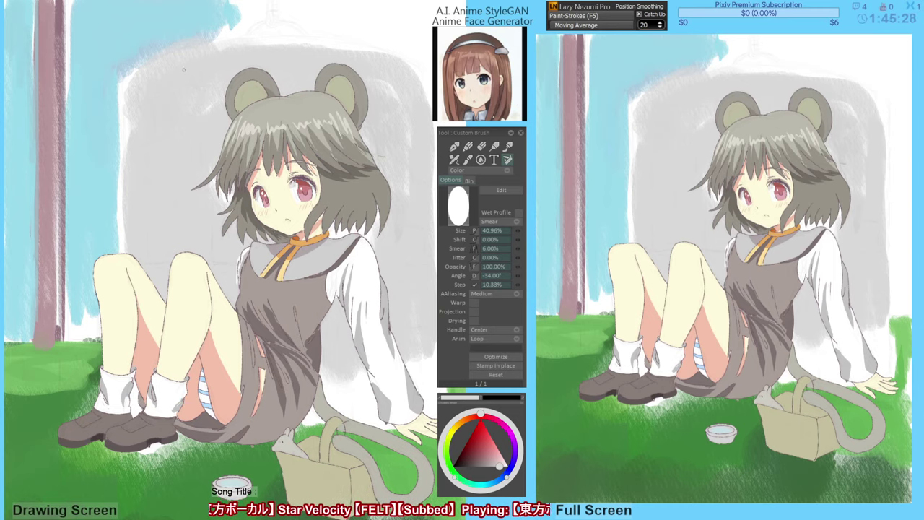
# Sample a sky blue and paint a deeper blue patch above the grass between the tree trunk and the stone.
pyautogui.keyDown('alt'); pyautogui.click(107, 205); pyautogui.keyUp('alt')
pyautogui.keyDown('alt'); pyautogui.click(103, 214); pyautogui.keyUp('alt')
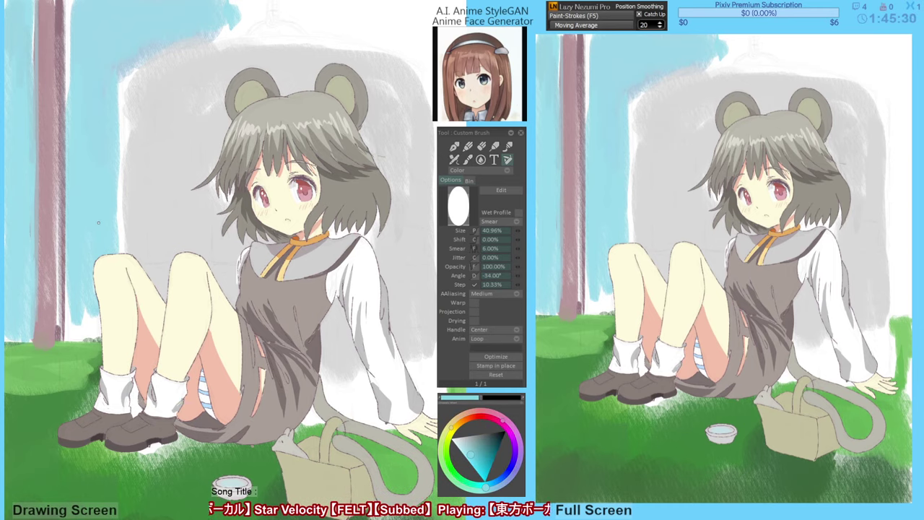
pyautogui.keyDown('alt'); pyautogui.click(102, 208); pyautogui.keyUp('alt')
pyautogui.keyDown('alt'); pyautogui.click(104, 202); pyautogui.keyUp('alt')
pyautogui.keyDown('alt'); pyautogui.click(104, 201); pyautogui.keyUp('alt')
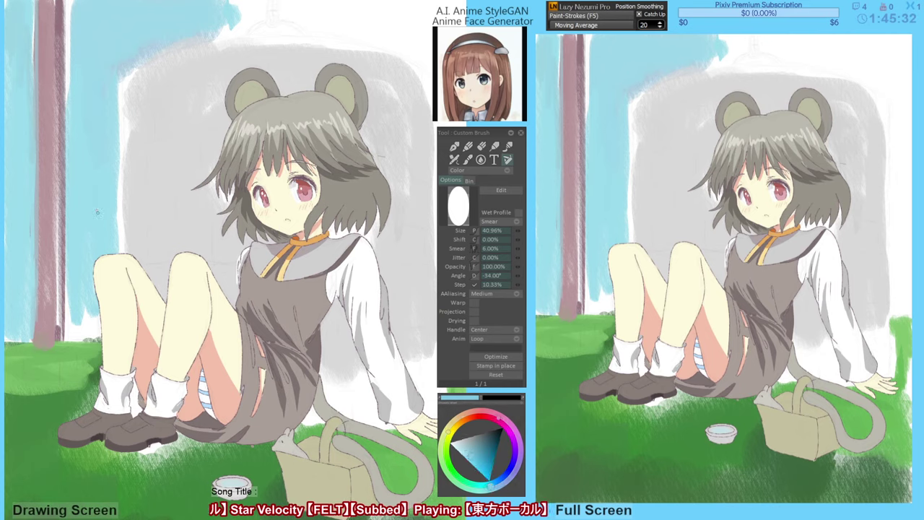
pyautogui.keyDown('alt'); pyautogui.click(104, 200); pyautogui.keyUp('alt')
pyautogui.moveTo(104, 197)
pyautogui.mouseDown()
pyautogui.moveTo(110, 330)
pyautogui.moveTo(109, 224)
pyautogui.moveTo(97, 325)
pyautogui.moveTo(89, 329)
pyautogui.moveTo(78, 289)
pyautogui.moveTo(75, 342)
pyautogui.mouseUp()
pyautogui.moveTo(71, 301)
pyautogui.mouseDown()
pyautogui.moveTo(68, 339)
pyautogui.moveTo(104, 337)
pyautogui.mouseUp()
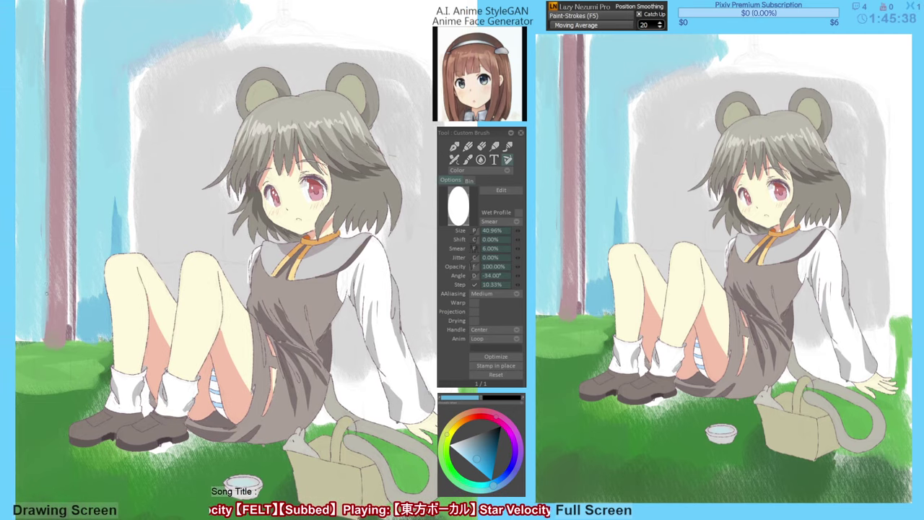
# Paint the same deeper blue low in the sky to the left of the tree trunk.
pyautogui.moveTo(39, 283); pyautogui.dragTo(38, 337)
pyautogui.moveTo(40, 303)
pyautogui.mouseDown()
pyautogui.moveTo(38, 341)
pyautogui.moveTo(22, 304)
pyautogui.moveTo(18, 342)
pyautogui.moveTo(31, 335)
pyautogui.mouseUp()
pyautogui.moveTo(38, 288); pyautogui.dragTo(21, 323)
pyautogui.moveTo(23, 298); pyautogui.dragTo(18, 331)
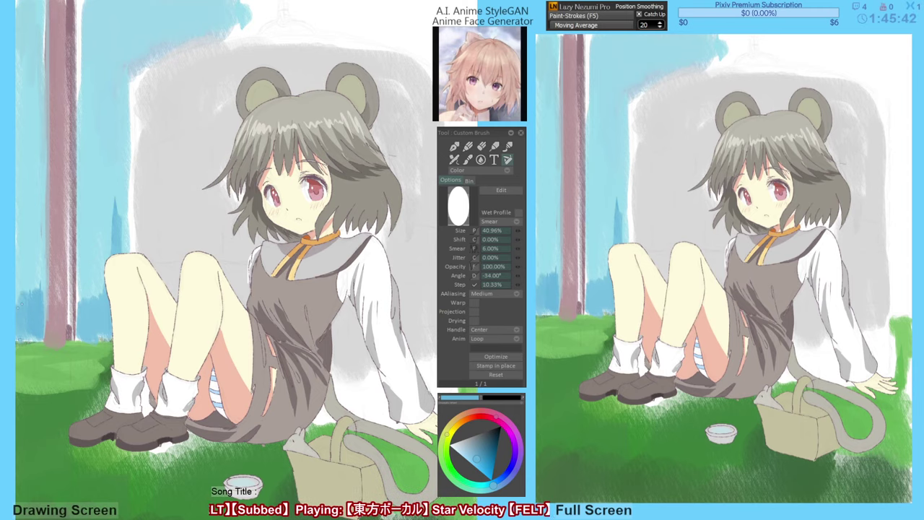
# Sample the stone's light grey and paint over its rough left edge, then sample the pale sky blue beside it.
pyautogui.moveTo(94, 239); pyautogui.dragTo(89, 240)
pyautogui.click(144, 176)
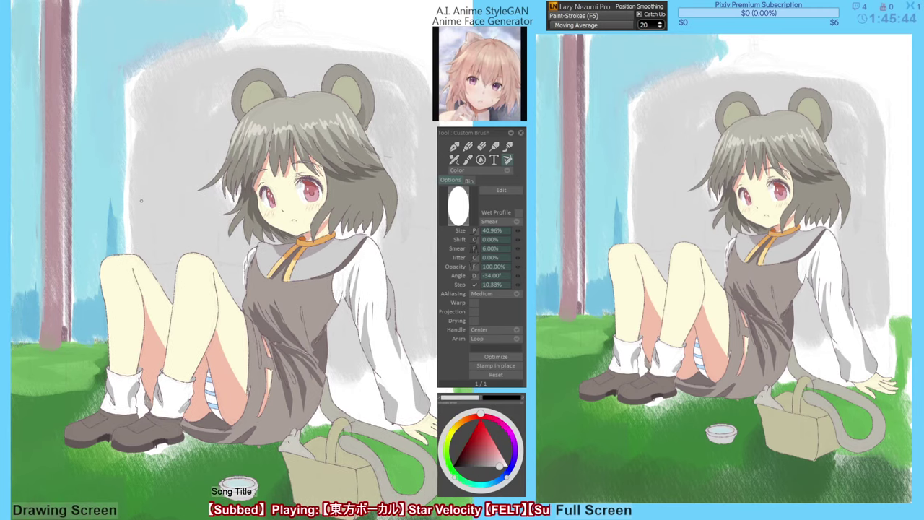
pyautogui.moveTo(139, 77); pyautogui.dragTo(136, 148)
pyautogui.moveTo(135, 102)
pyautogui.mouseDown()
pyautogui.moveTo(131, 183)
pyautogui.moveTo(124, 100)
pyautogui.moveTo(125, 223)
pyautogui.moveTo(118, 188)
pyautogui.moveTo(124, 271)
pyautogui.moveTo(124, 195)
pyautogui.moveTo(127, 254)
pyautogui.mouseUp()
pyautogui.click(121, 132)
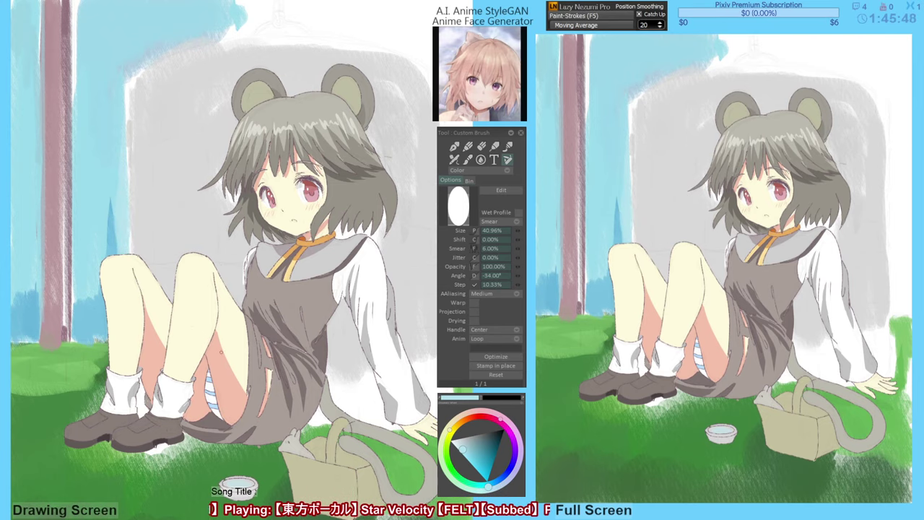
# Sample the stone's grey, darken it, and paint a shadow on the stone beside the girl's back and beneath her arm.
pyautogui.moveTo(241, 329); pyautogui.dragTo(209, 341)
pyautogui.click(372, 266)
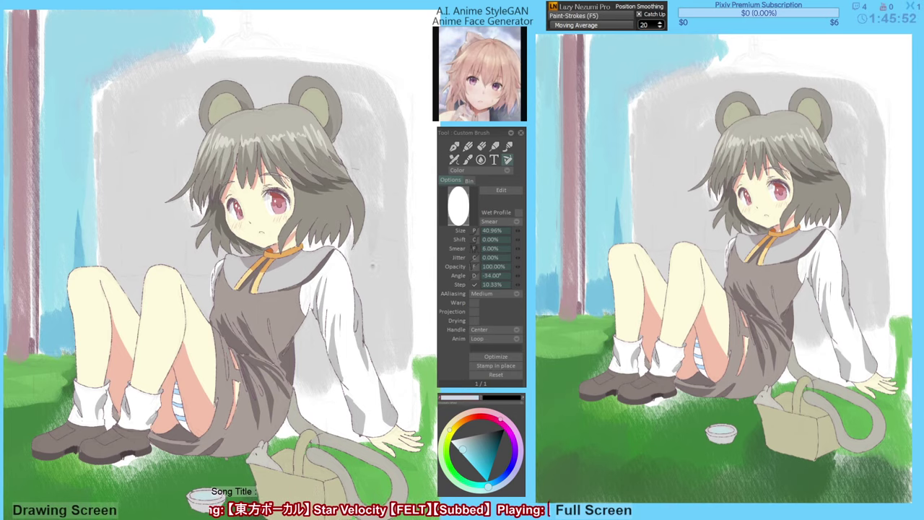
pyautogui.keyDown('alt'); pyautogui.click(296, 271); pyautogui.keyUp('alt')
pyautogui.press('k')
pyautogui.press('k')
pyautogui.moveTo(192, 237); pyautogui.dragTo(188, 297)
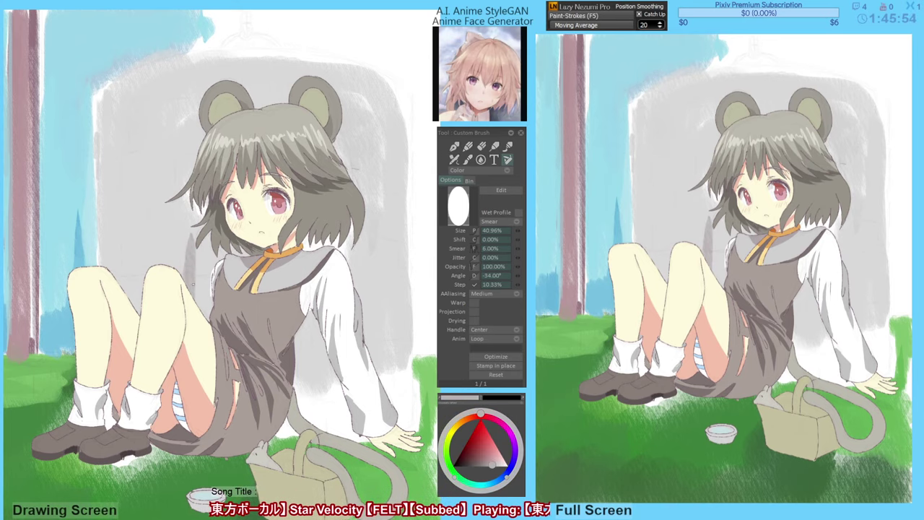
pyautogui.moveTo(198, 258); pyautogui.dragTo(206, 314)
pyautogui.moveTo(296, 333)
pyautogui.mouseDown()
pyautogui.moveTo(323, 386)
pyautogui.moveTo(322, 346)
pyautogui.mouseUp()
pyautogui.moveTo(335, 244); pyautogui.dragTo(307, 247)
# Widen the darker grey shadow on the stone between the girl's hair and her knees.
pyautogui.moveTo(222, 249); pyautogui.dragTo(173, 306)
pyautogui.moveTo(172, 208); pyautogui.dragTo(125, 310)
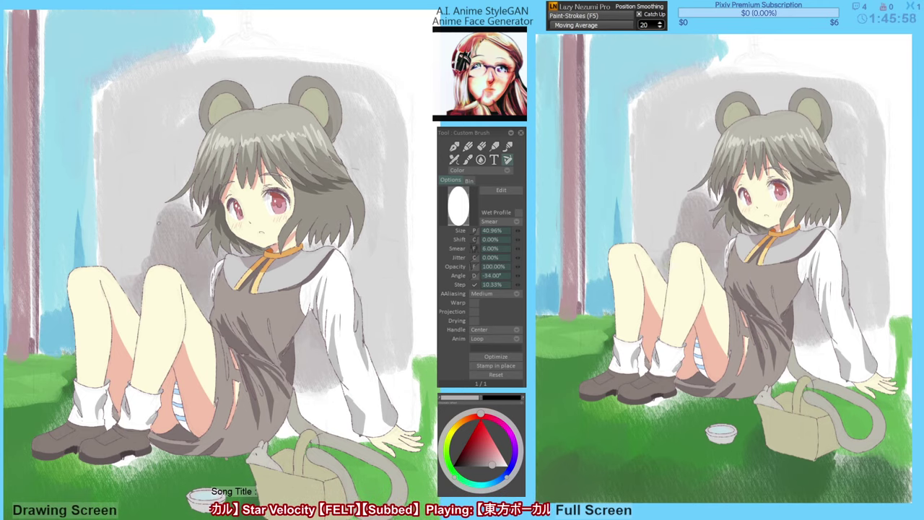
pyautogui.moveTo(171, 182); pyautogui.dragTo(129, 286)
pyautogui.moveTo(151, 199); pyautogui.dragTo(125, 272)
pyautogui.moveTo(163, 170); pyautogui.dragTo(187, 267)
# Extend the stone's shadow up around the left of her hair and down the right side behind her arm.
pyautogui.moveTo(194, 227)
pyautogui.mouseDown()
pyautogui.moveTo(205, 278)
pyautogui.moveTo(341, 236)
pyautogui.moveTo(368, 350)
pyautogui.mouseUp()
pyautogui.moveTo(349, 265)
pyautogui.mouseDown()
pyautogui.moveTo(342, 244)
pyautogui.moveTo(353, 234)
pyautogui.mouseUp()
pyautogui.moveTo(373, 253); pyautogui.dragTo(368, 312)
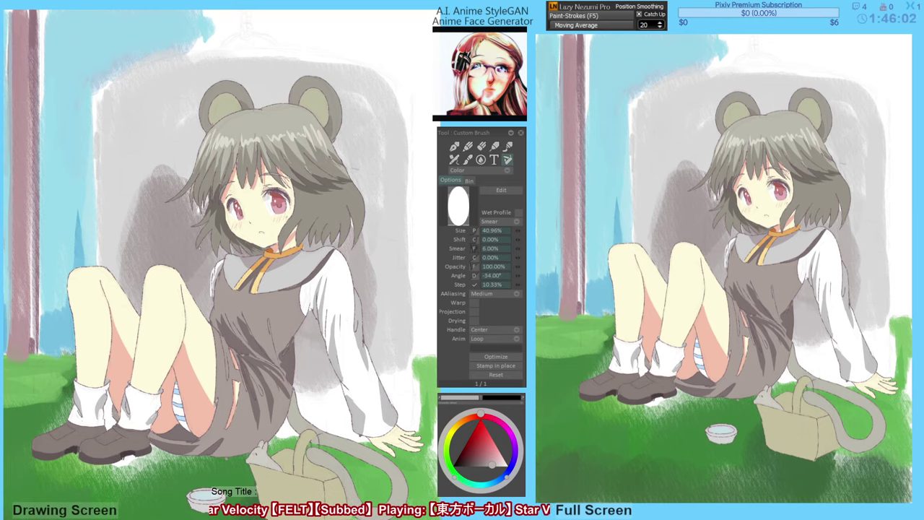
pyautogui.moveTo(194, 153)
pyautogui.mouseDown()
pyautogui.moveTo(173, 182)
pyautogui.moveTo(166, 237)
pyautogui.moveTo(170, 168)
pyautogui.mouseUp()
pyautogui.moveTo(204, 134); pyautogui.dragTo(193, 152)
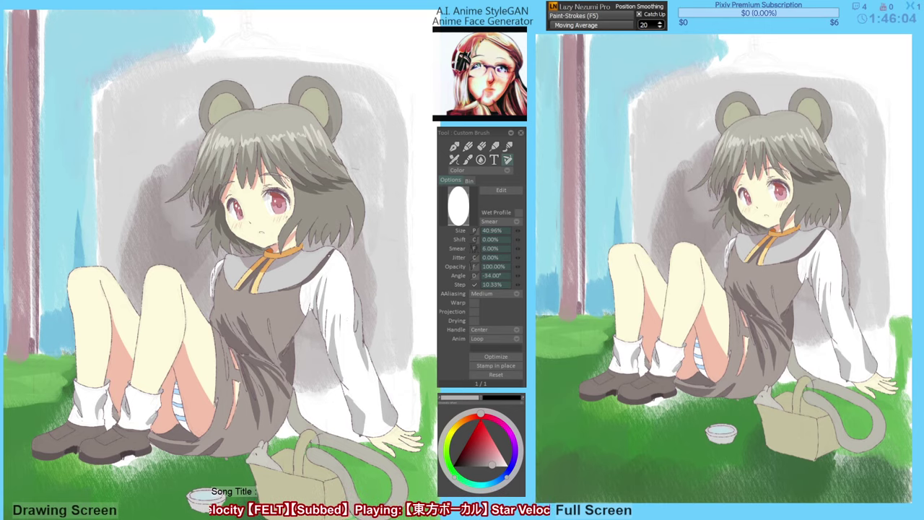
pyautogui.moveTo(328, 239)
pyautogui.mouseDown()
pyautogui.moveTo(375, 259)
pyautogui.moveTo(382, 361)
pyautogui.mouseUp()
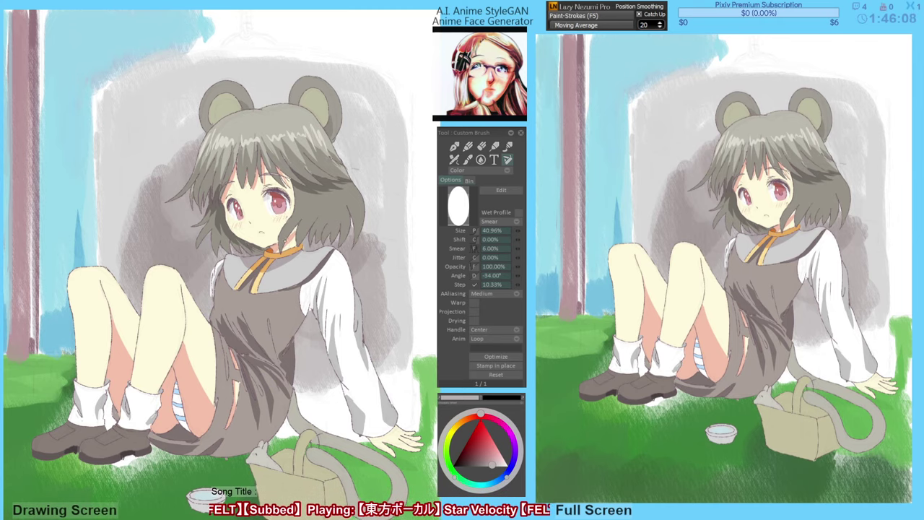
# Touch up the darker grey shadow on the stone beside the girl's hair and behind her arm.
pyautogui.moveTo(221, 252); pyautogui.dragTo(222, 270)
pyautogui.moveTo(176, 180)
pyautogui.mouseDown()
pyautogui.moveTo(166, 171)
pyautogui.moveTo(203, 135)
pyautogui.moveTo(303, 133)
pyautogui.moveTo(361, 292)
pyautogui.mouseUp()
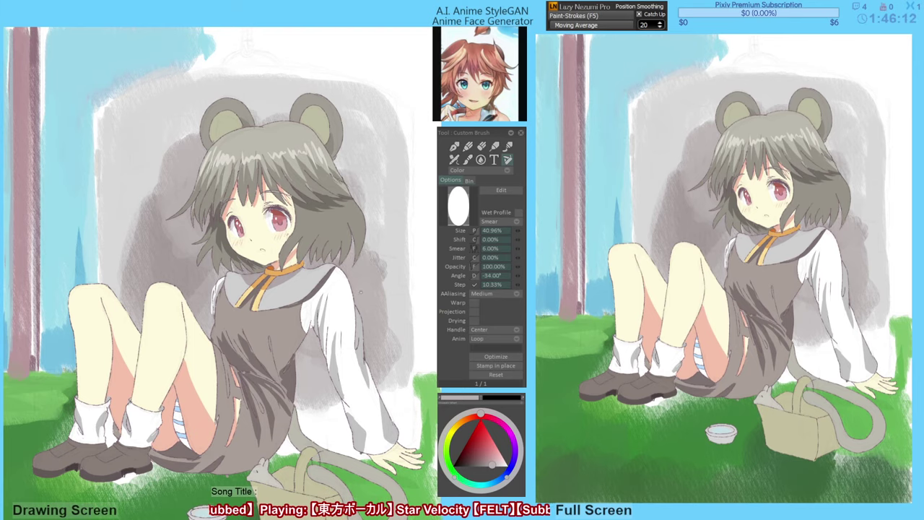
pyautogui.scroll(-3, 344, 356)
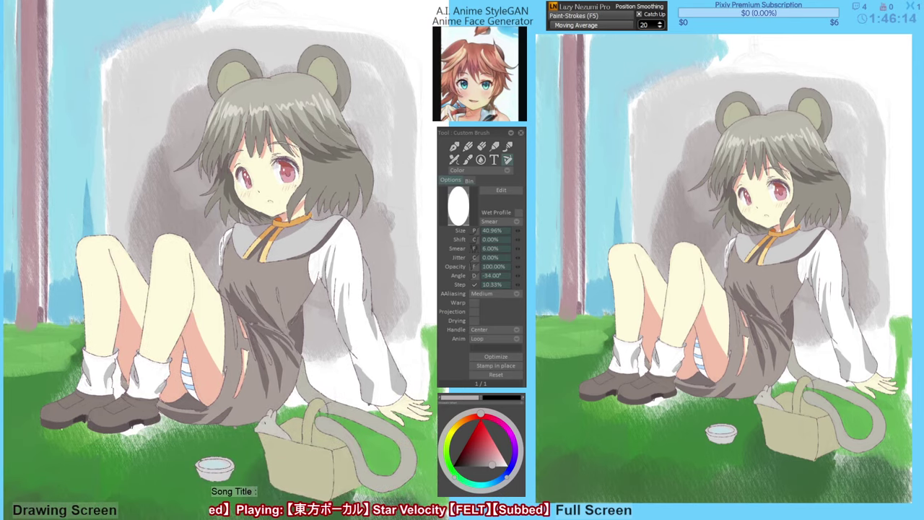
pyautogui.click(33, 411)
pyautogui.moveTo(291, 405)
pyautogui.mouseDown()
pyautogui.moveTo(354, 374)
pyautogui.moveTo(332, 387)
pyautogui.moveTo(375, 412)
pyautogui.moveTo(317, 357)
pyautogui.moveTo(352, 370)
pyautogui.mouseUp()
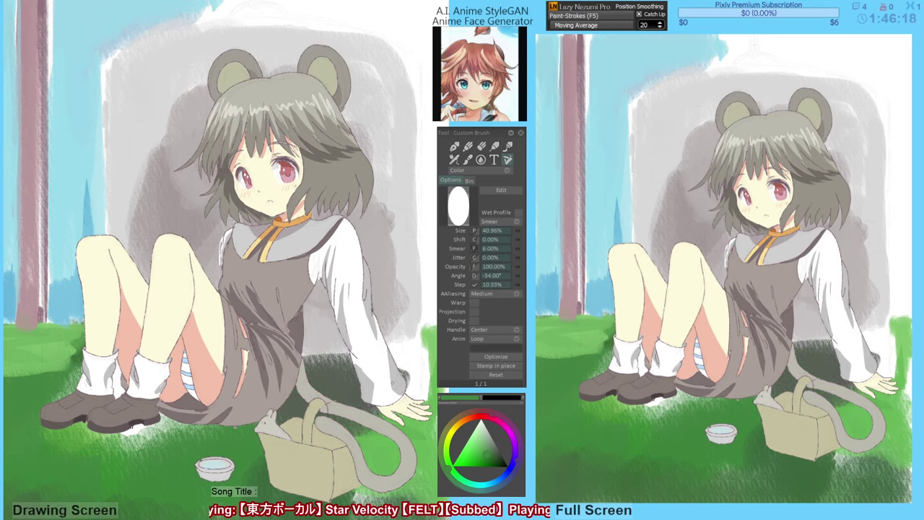
pyautogui.moveTo(406, 380)
pyautogui.mouseDown()
pyautogui.moveTo(415, 373)
pyautogui.moveTo(427, 381)
pyautogui.mouseUp()
pyautogui.hotkey('ctrl', 'z')
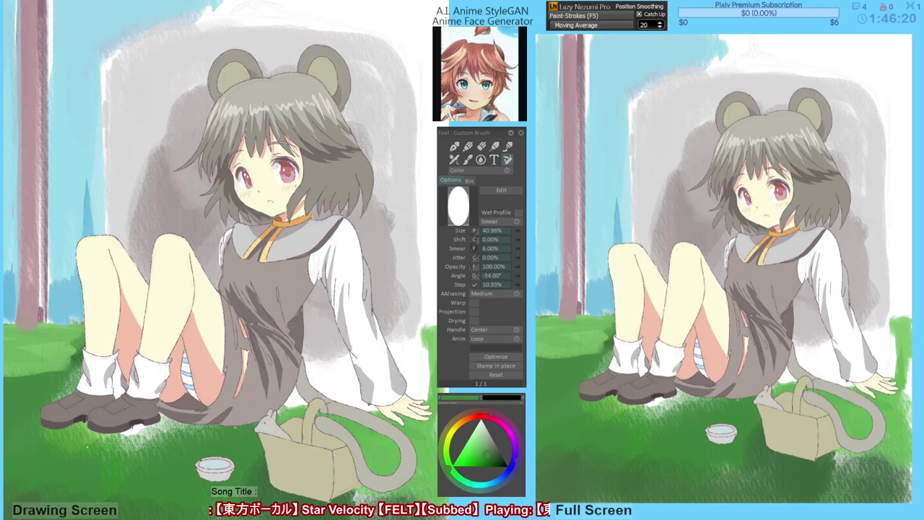
# Sample the light green grass and paint grass along the stone's base, behind the girl's arm and beside her tail and hand.
pyautogui.keyDown('alt'); pyautogui.click(41, 359); pyautogui.keyUp('alt')
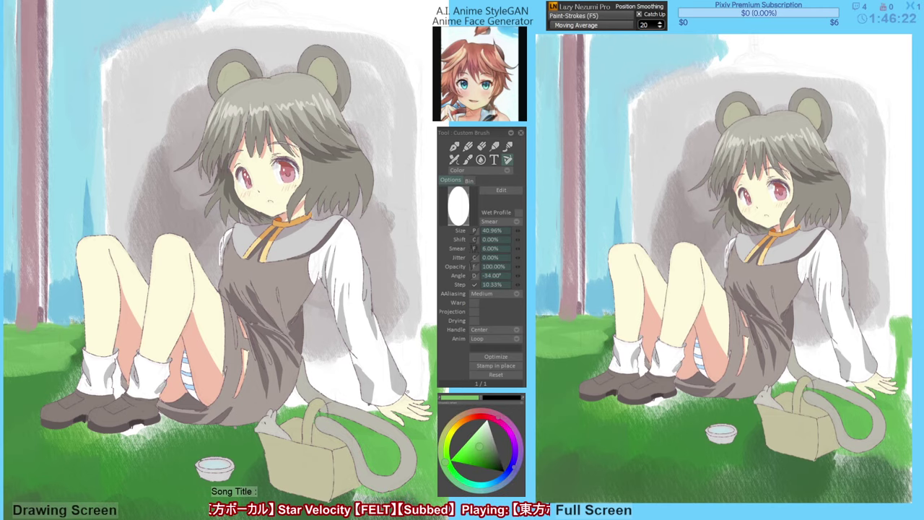
pyautogui.moveTo(320, 374)
pyautogui.mouseDown()
pyautogui.moveTo(374, 408)
pyautogui.moveTo(367, 401)
pyautogui.mouseUp()
pyautogui.moveTo(395, 375); pyautogui.dragTo(417, 358)
pyautogui.moveTo(300, 392); pyautogui.dragTo(289, 405)
pyautogui.moveTo(309, 368); pyautogui.dragTo(292, 397)
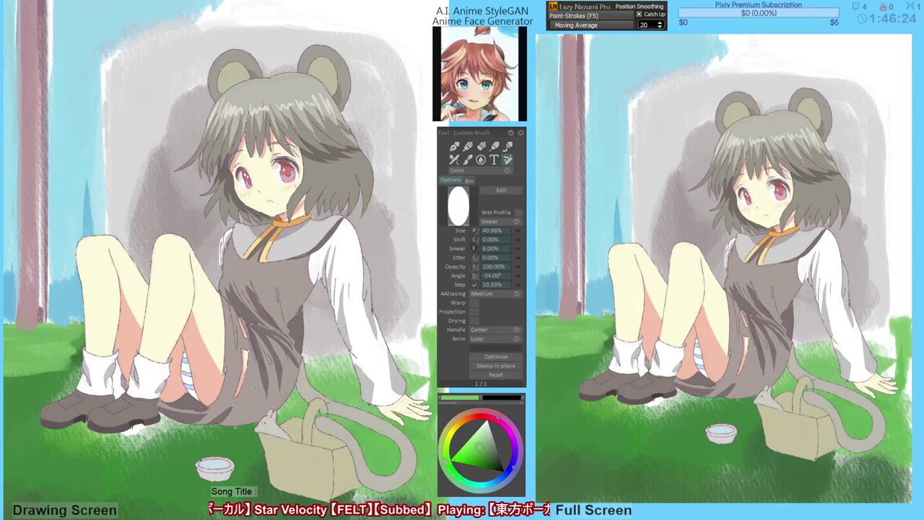
pyautogui.moveTo(310, 365); pyautogui.dragTo(351, 369)
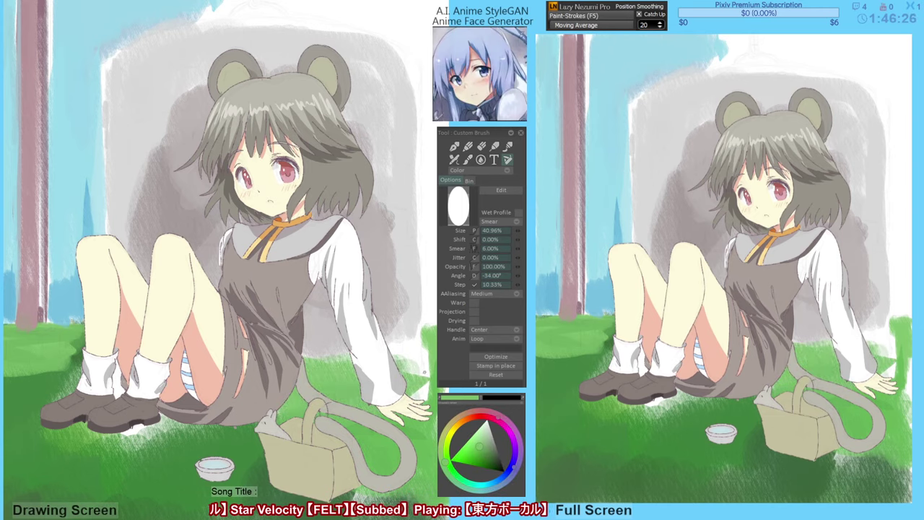
pyautogui.moveTo(420, 373)
pyautogui.mouseDown()
pyautogui.moveTo(398, 352)
pyautogui.moveTo(426, 399)
pyautogui.mouseUp()
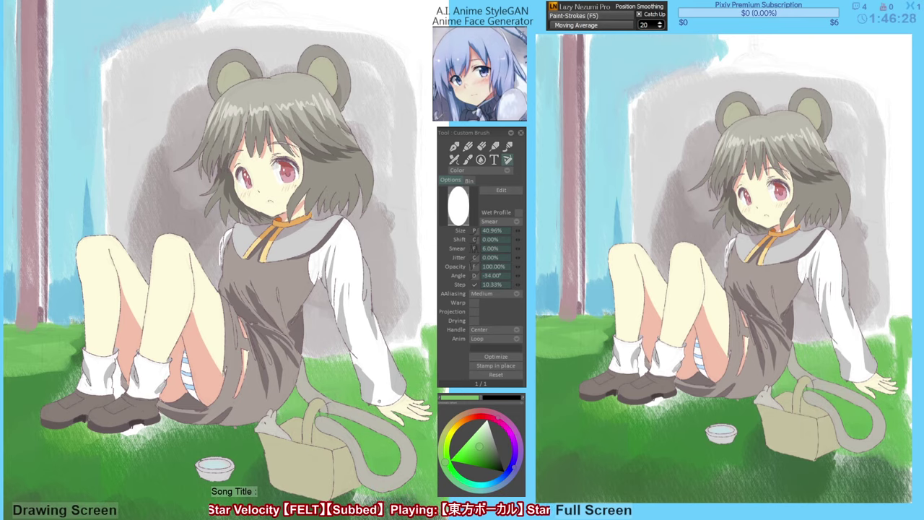
# Sample the dark green grass and paint over the white gaps beneath the shoes and around the socks.
pyautogui.keyDown('alt'); pyautogui.click(122, 462); pyautogui.keyUp('alt')
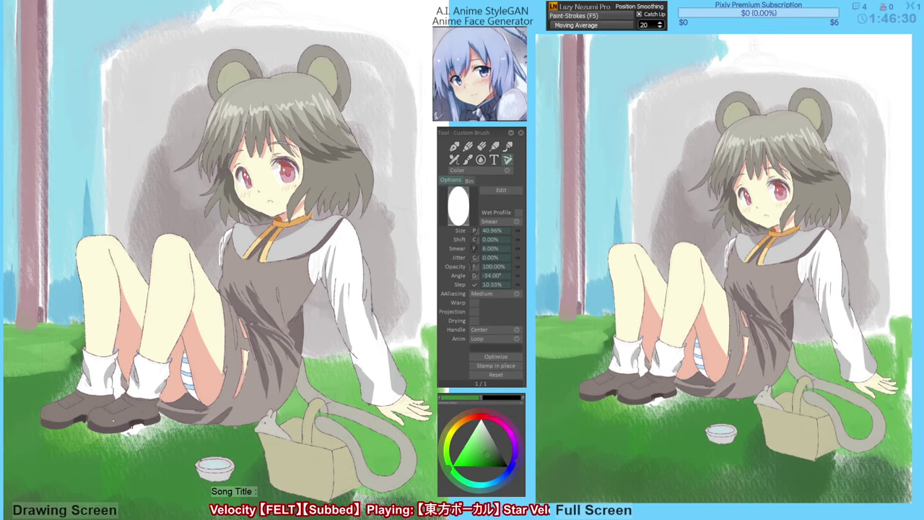
pyautogui.moveTo(124, 432)
pyautogui.mouseDown()
pyautogui.moveTo(138, 444)
pyautogui.moveTo(153, 431)
pyautogui.mouseUp()
pyautogui.moveTo(119, 442); pyautogui.dragTo(77, 427)
pyautogui.moveTo(152, 375)
pyautogui.mouseDown()
pyautogui.moveTo(114, 392)
pyautogui.moveTo(153, 384)
pyautogui.moveTo(139, 367)
pyautogui.mouseUp()
pyautogui.moveTo(139, 389); pyautogui.dragTo(163, 370)
pyautogui.moveTo(158, 421); pyautogui.dragTo(175, 428)
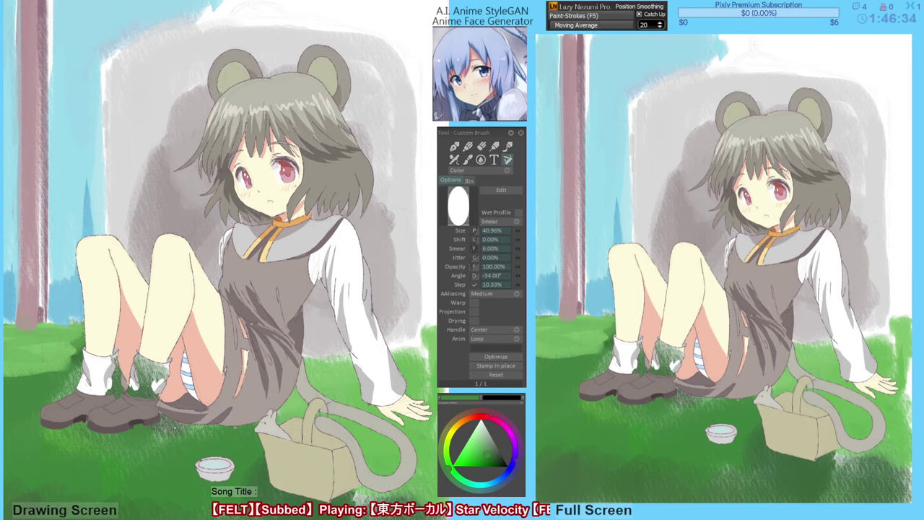
pyautogui.moveTo(185, 379)
pyautogui.mouseDown()
pyautogui.moveTo(160, 376)
pyautogui.moveTo(192, 394)
pyautogui.moveTo(162, 368)
pyautogui.mouseUp()
pyautogui.moveTo(192, 396)
pyautogui.mouseDown()
pyautogui.moveTo(164, 370)
pyautogui.moveTo(145, 394)
pyautogui.mouseUp()
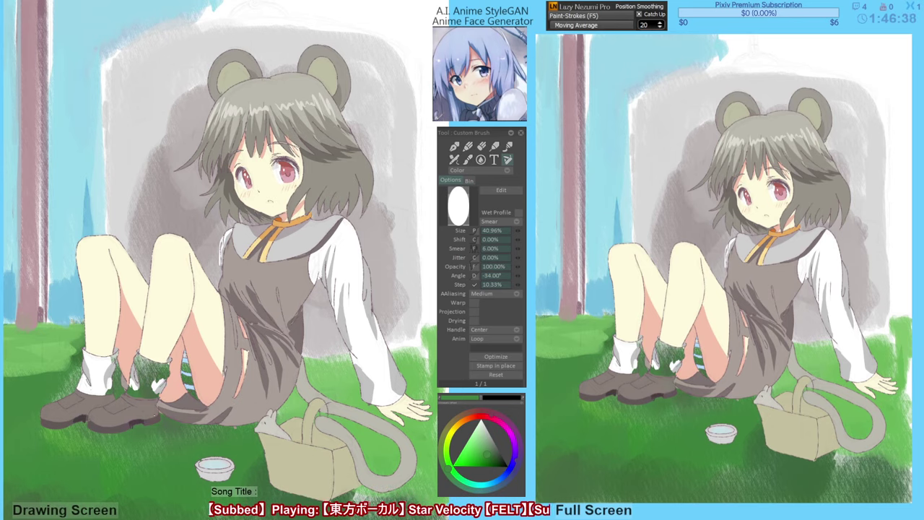
pyautogui.moveTo(166, 358); pyautogui.dragTo(140, 382)
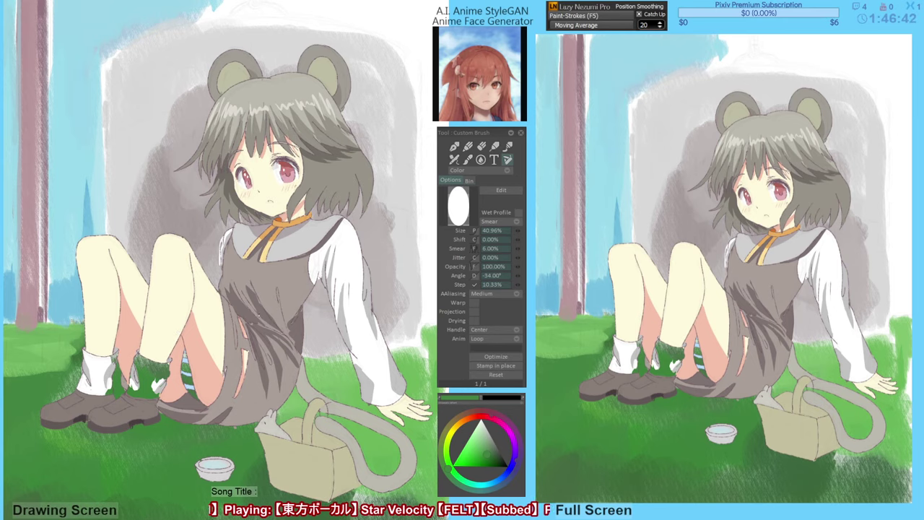
# Choose a near-white colour and fill the girl's socks with the Air Brush in Behind mode.
pyautogui.press('a')
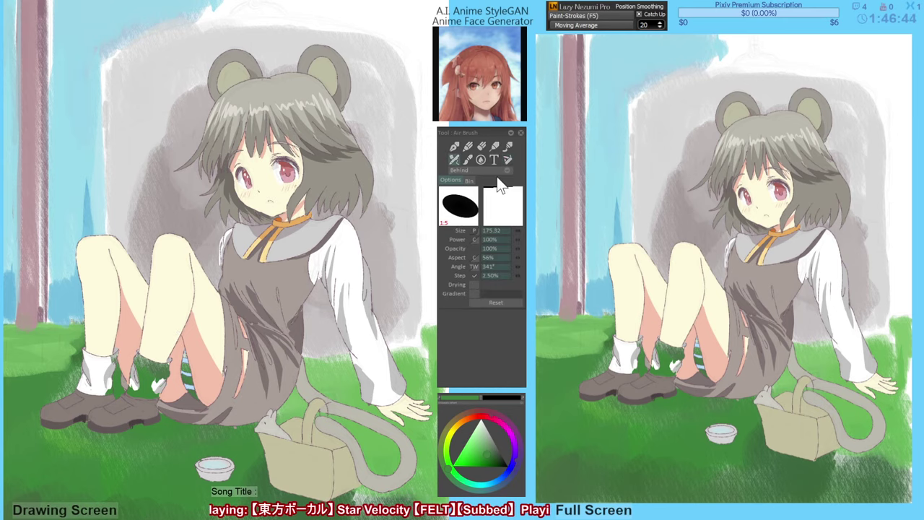
pyautogui.moveTo(148, 353)
pyautogui.mouseDown()
pyautogui.moveTo(133, 371)
pyautogui.moveTo(150, 349)
pyautogui.mouseUp()
pyautogui.hotkey('ctrl', 'z')
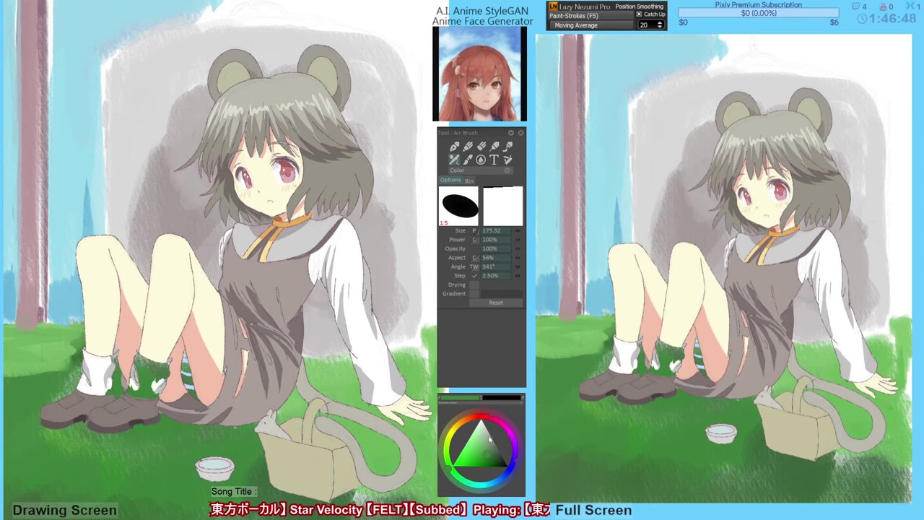
pyautogui.moveTo(483, 430); pyautogui.dragTo(481, 418)
pyautogui.click(480, 170)
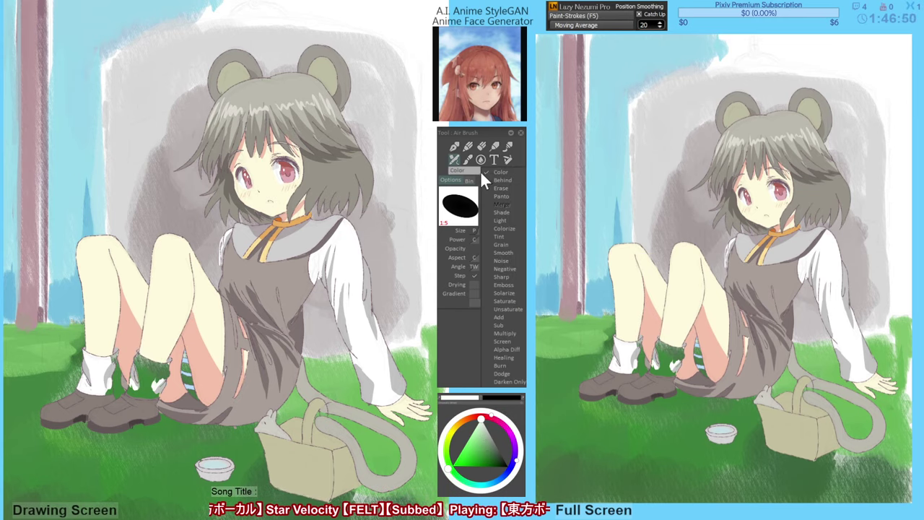
pyautogui.click(491, 176)
pyautogui.moveTo(186, 366); pyautogui.dragTo(193, 396)
pyautogui.moveTo(162, 362)
pyautogui.mouseDown()
pyautogui.moveTo(162, 390)
pyautogui.moveTo(150, 399)
pyautogui.moveTo(139, 361)
pyautogui.moveTo(133, 397)
pyautogui.moveTo(146, 356)
pyautogui.mouseUp()
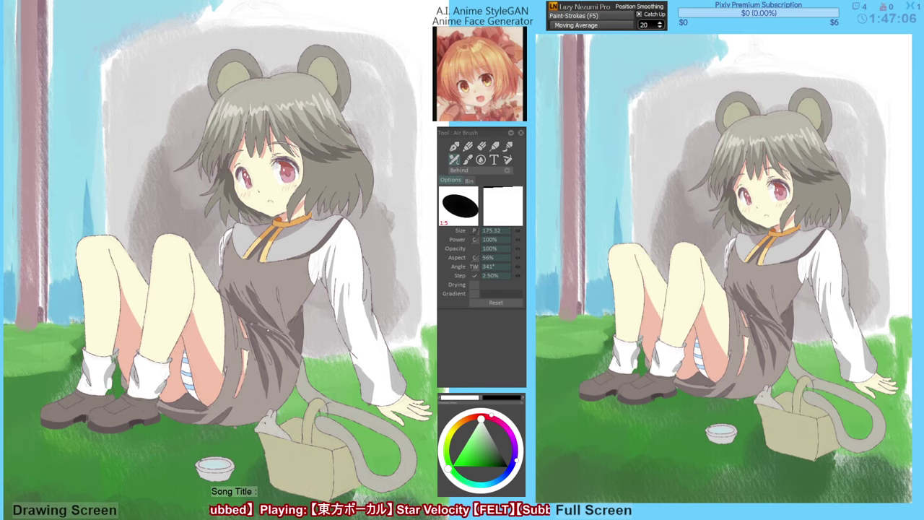
pyautogui.moveTo(271, 334); pyautogui.dragTo(271, 334)
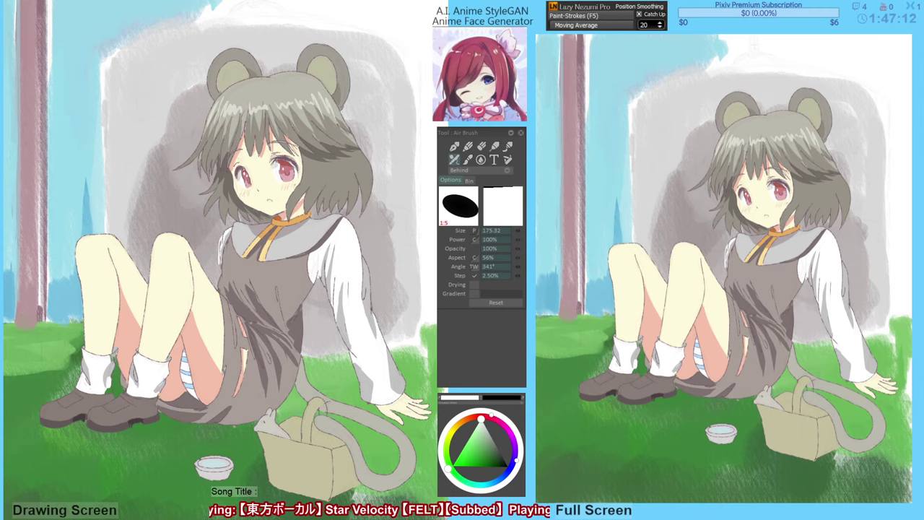
# Return to the custom brush, sample the stone's grey, and paint a shaded inner area along its left side and above the girl's head.
pyautogui.press('b')
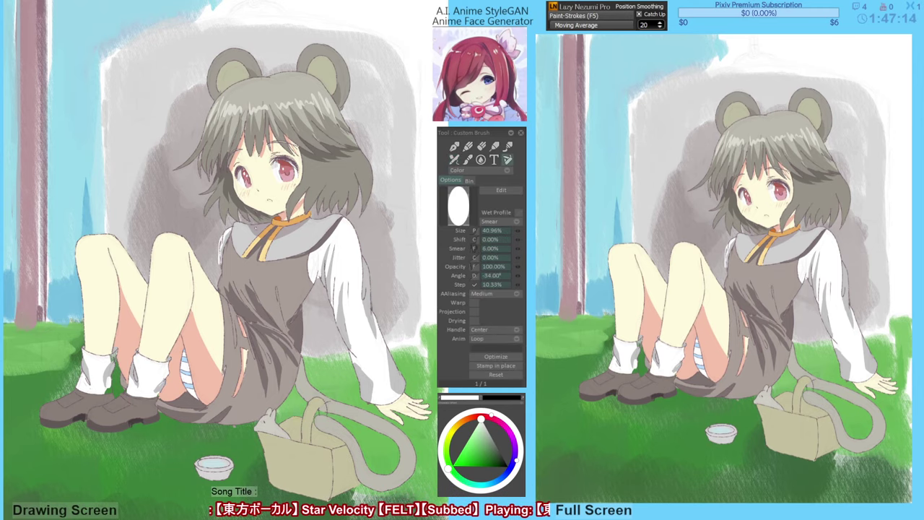
pyautogui.moveTo(218, 195)
pyautogui.mouseDown()
pyautogui.moveTo(222, 205)
pyautogui.moveTo(162, 182)
pyautogui.mouseUp()
pyautogui.keyDown('alt'); pyautogui.click(165, 207); pyautogui.keyUp('alt')
pyautogui.keyDown('alt'); pyautogui.click(188, 179); pyautogui.keyUp('alt')
pyautogui.moveTo(153, 94); pyautogui.dragTo(148, 268)
pyautogui.moveTo(144, 90); pyautogui.dragTo(133, 224)
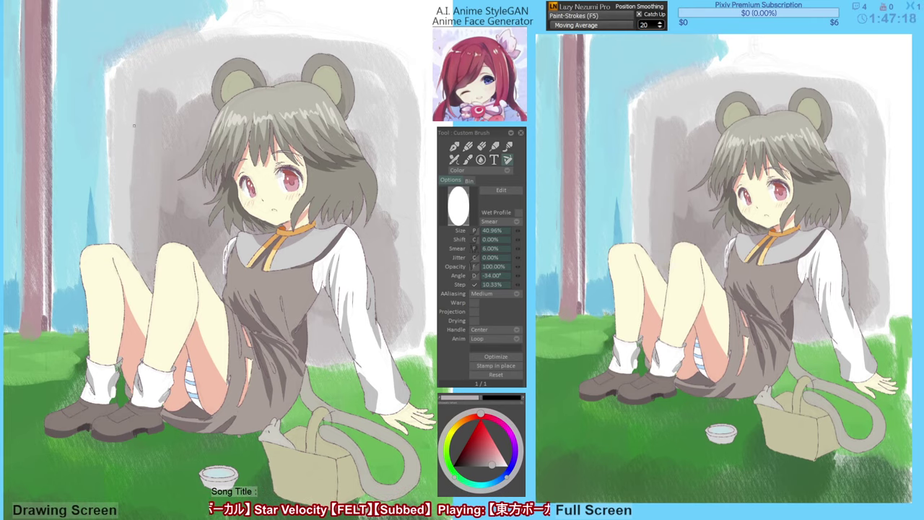
pyautogui.moveTo(130, 136); pyautogui.dragTo(126, 259)
pyautogui.moveTo(153, 85); pyautogui.dragTo(179, 67)
pyautogui.moveTo(153, 102); pyautogui.dragTo(311, 49)
# Sample the pale sky blue and paint the sky beside the tree, above the stone and around its upper left corner.
pyautogui.keyDown('alt'); pyautogui.click(157, 20); pyautogui.keyUp('alt')
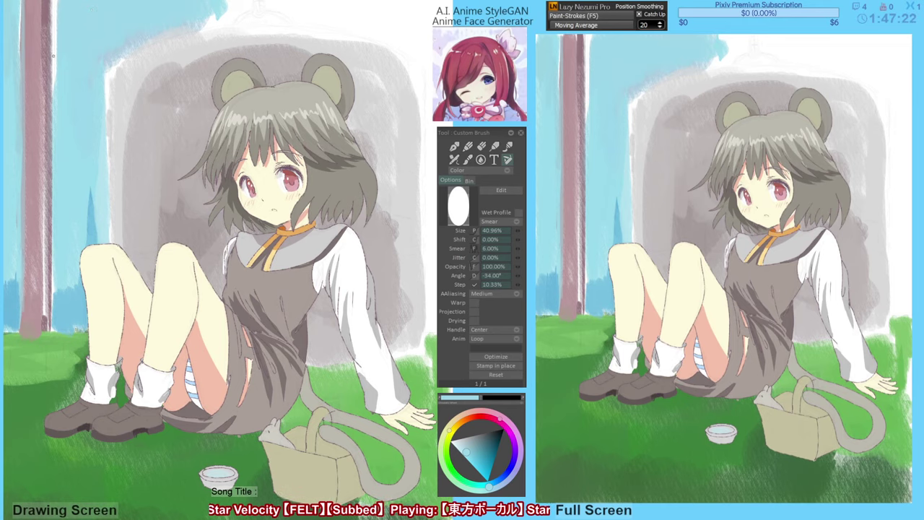
pyautogui.moveTo(56, 15); pyautogui.dragTo(54, 92)
pyautogui.moveTo(225, 6); pyautogui.dragTo(364, 2)
pyautogui.moveTo(338, 8)
pyautogui.mouseDown()
pyautogui.moveTo(165, 22)
pyautogui.moveTo(343, 8)
pyautogui.moveTo(253, 25)
pyautogui.mouseUp()
pyautogui.moveTo(365, 22); pyautogui.dragTo(384, 6)
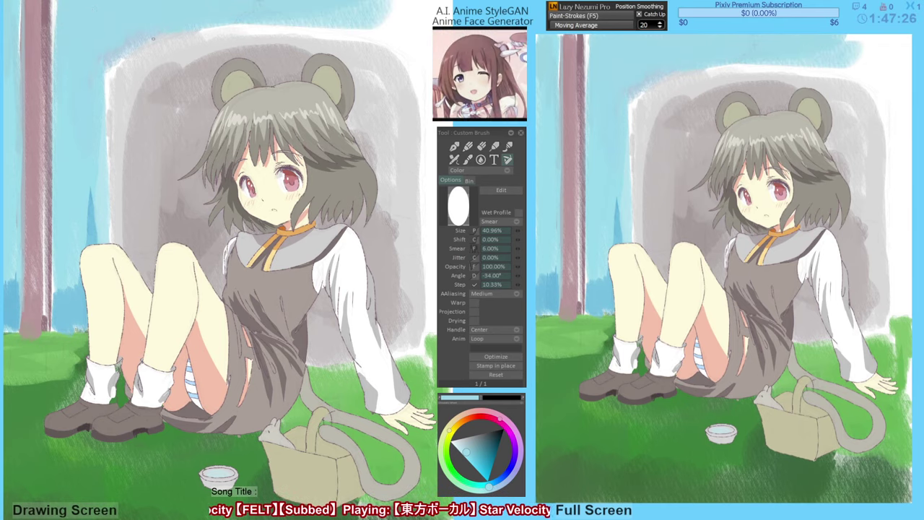
pyautogui.moveTo(133, 54)
pyautogui.mouseDown()
pyautogui.moveTo(109, 75)
pyautogui.moveTo(104, 141)
pyautogui.mouseUp()
pyautogui.moveTo(365, 2); pyautogui.dragTo(449, 23)
# Flip the canvas horizontally and paint pale blue sky around the stone's unfinished upper corner.
pyautogui.press('h')
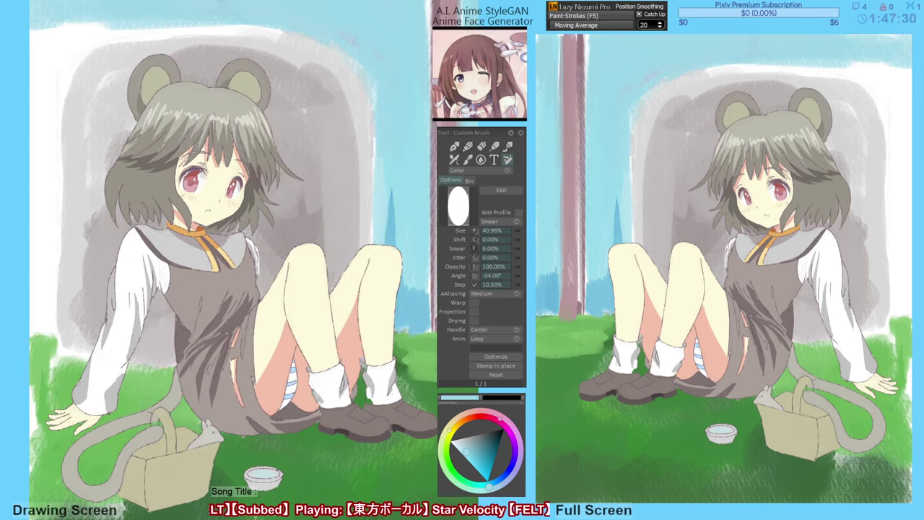
pyautogui.moveTo(144, 65); pyautogui.dragTo(151, 79)
pyautogui.moveTo(77, 37)
pyautogui.mouseDown()
pyautogui.moveTo(58, 73)
pyautogui.moveTo(110, 11)
pyautogui.moveTo(40, 98)
pyautogui.mouseUp()
pyautogui.moveTo(62, 36)
pyautogui.mouseDown()
pyautogui.moveTo(39, 70)
pyautogui.moveTo(39, 111)
pyautogui.mouseUp()
pyautogui.moveTo(69, 83); pyautogui.dragTo(59, 98)
pyautogui.moveTo(108, 38); pyautogui.dragTo(94, 51)
# Extend the pale blue sky down the stone's side to the grass and along the canvas edge, and flip the canvas back.
pyautogui.moveTo(49, 101)
pyautogui.mouseDown()
pyautogui.moveTo(41, 261)
pyautogui.moveTo(48, 326)
pyautogui.mouseUp()
pyautogui.moveTo(66, 138)
pyautogui.mouseDown()
pyautogui.moveTo(51, 336)
pyautogui.moveTo(43, 296)
pyautogui.moveTo(55, 348)
pyautogui.mouseUp()
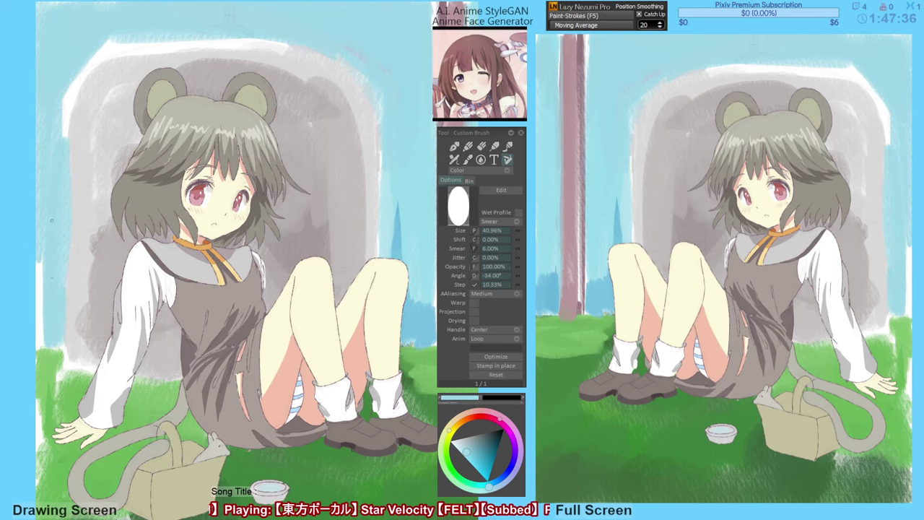
pyautogui.moveTo(40, 247); pyautogui.dragTo(40, 348)
pyautogui.moveTo(65, 92)
pyautogui.mouseDown()
pyautogui.moveTo(62, 138)
pyautogui.moveTo(68, 80)
pyautogui.mouseUp()
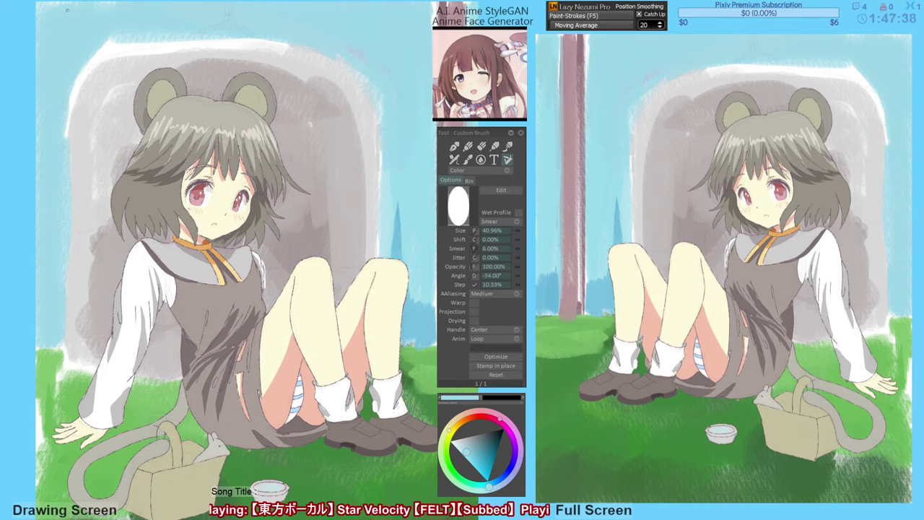
pyautogui.moveTo(42, 11); pyautogui.dragTo(71, 4)
pyautogui.moveTo(80, 74); pyautogui.dragTo(70, 117)
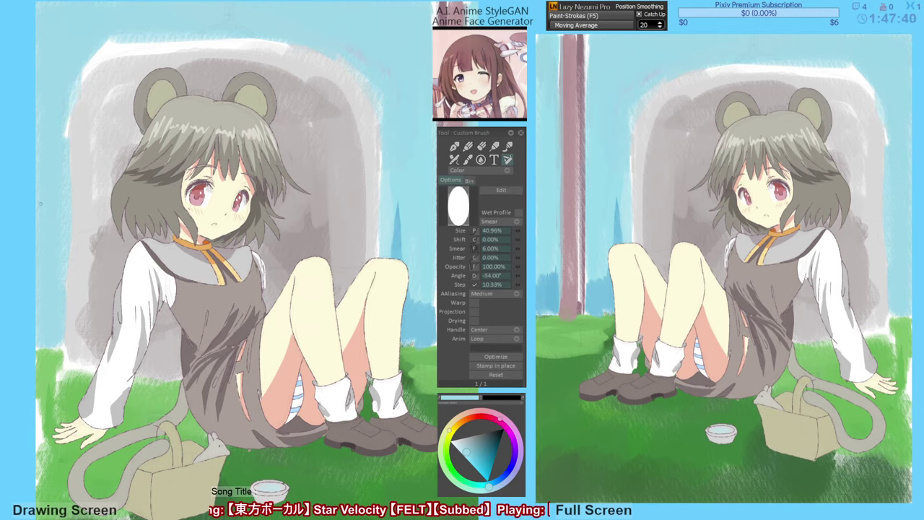
pyautogui.press('h')
pyautogui.moveTo(164, 169); pyautogui.dragTo(176, 172)
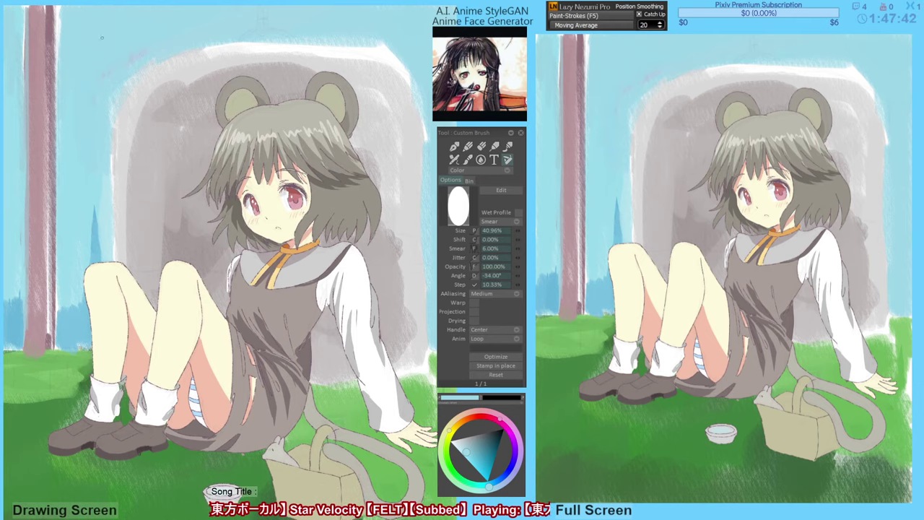
# Choose a more saturated sky blue and paint brighter patches in the sky between the tree and the stone.
pyautogui.click(470, 461)
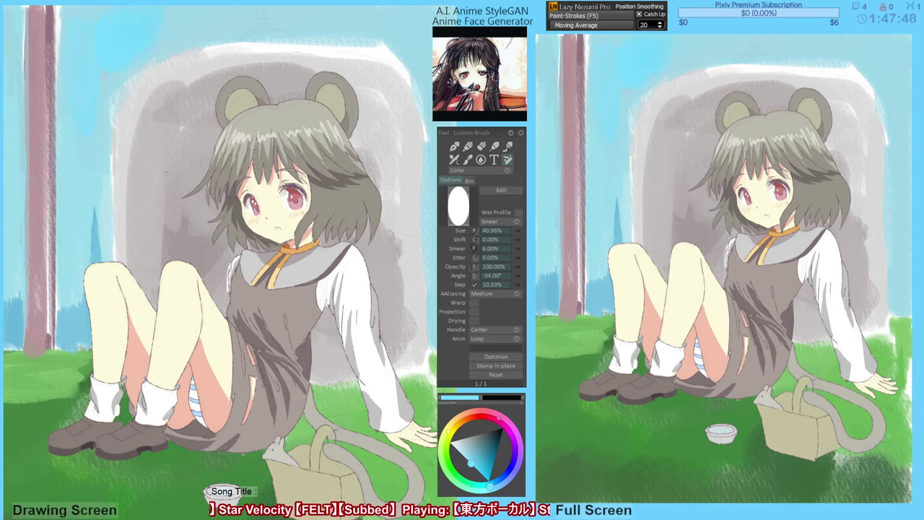
pyautogui.moveTo(127, 150); pyautogui.dragTo(155, 176)
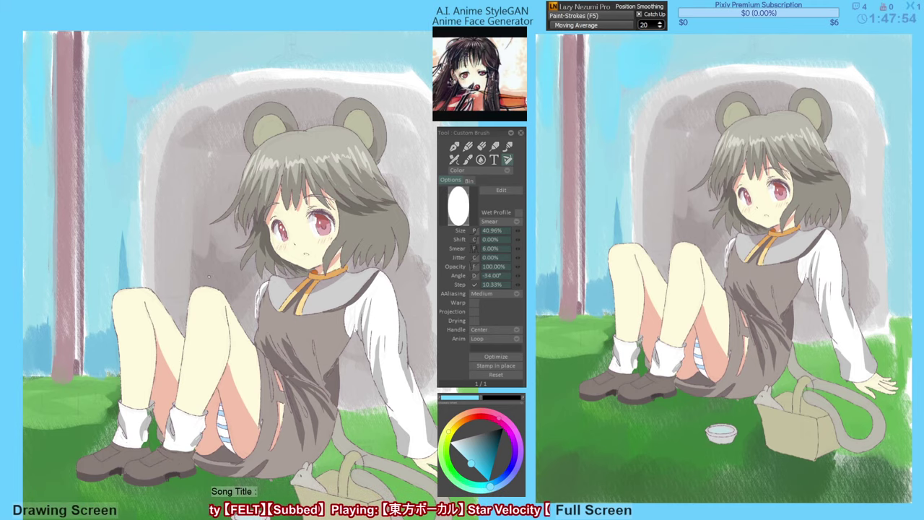
pyautogui.scroll(2, 113, 177)
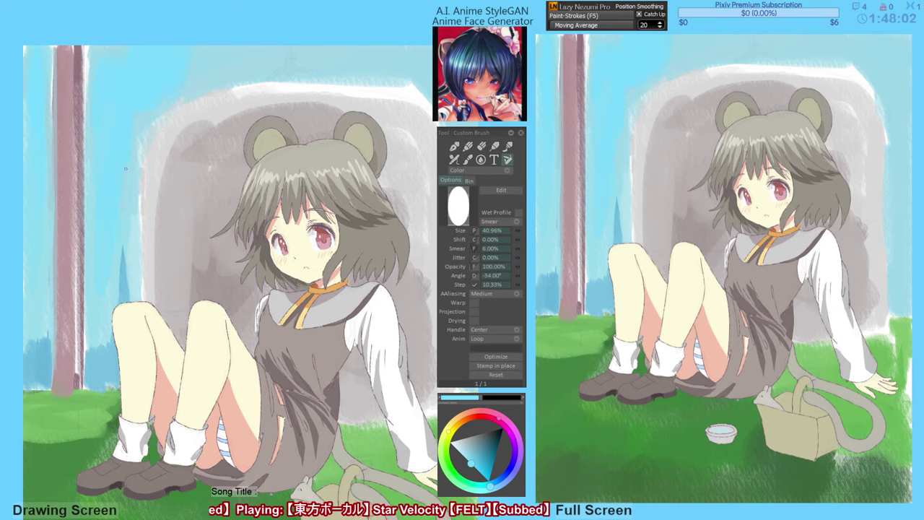
# Switch the stroke smoothing preset to Background Art Strokes and spread the brighter blue around the tree and above the stone.
pyautogui.press('F7')
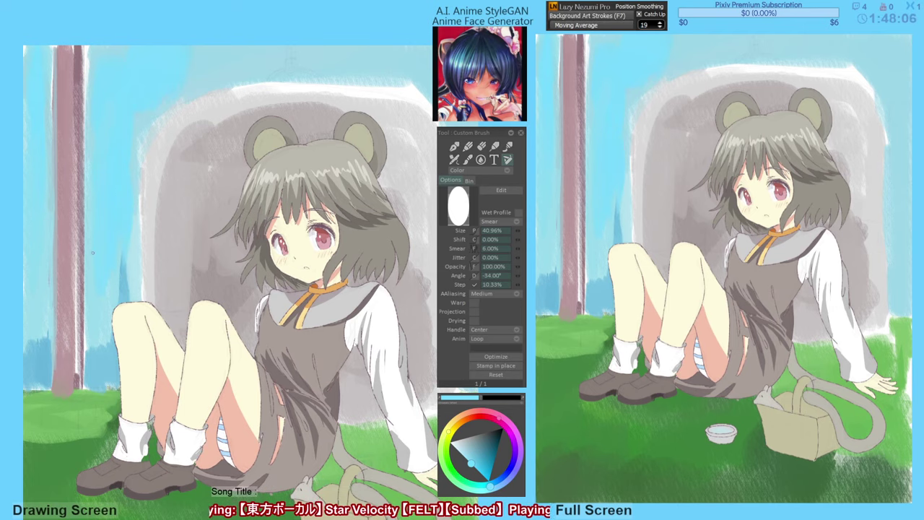
pyautogui.moveTo(25, 294); pyautogui.dragTo(25, 250)
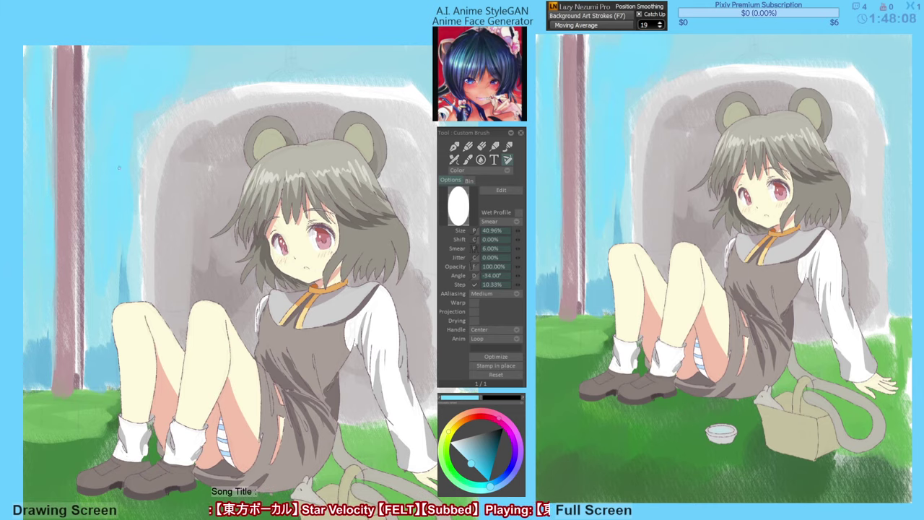
pyautogui.moveTo(163, 50); pyautogui.dragTo(159, 63)
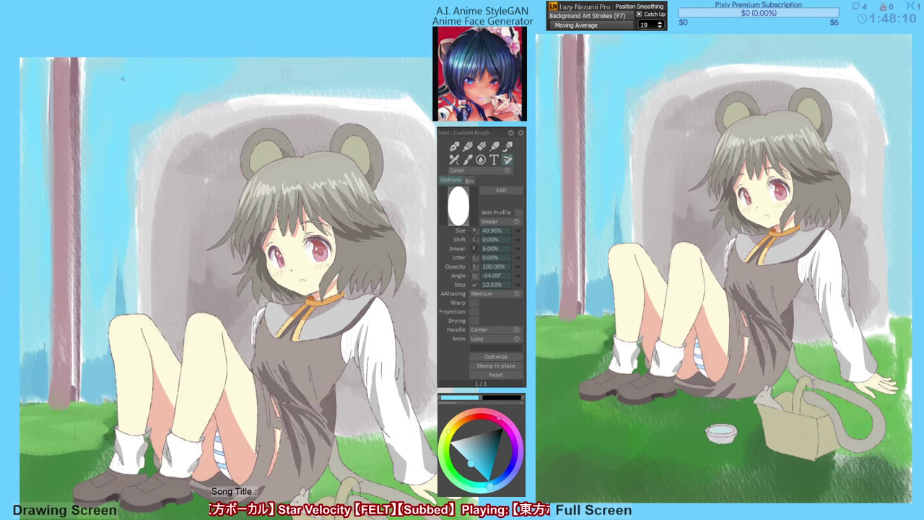
pyautogui.moveTo(86, 71); pyautogui.dragTo(86, 88)
pyautogui.moveTo(406, 86); pyautogui.dragTo(346, 112)
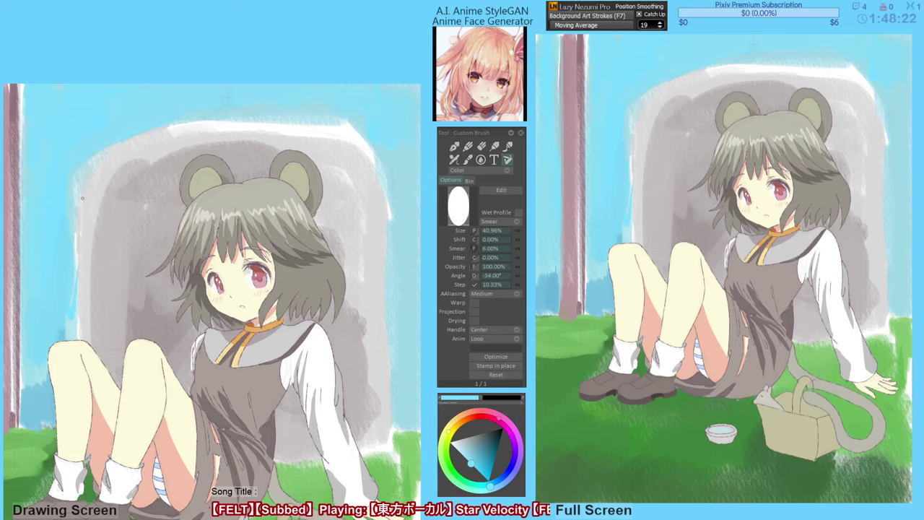
# Sample light and darker greys from the stone and paint its upper corner and a tall vertical streak beside the girl's hair.
pyautogui.keyDown('alt'); pyautogui.click(86, 229); pyautogui.keyUp('alt')
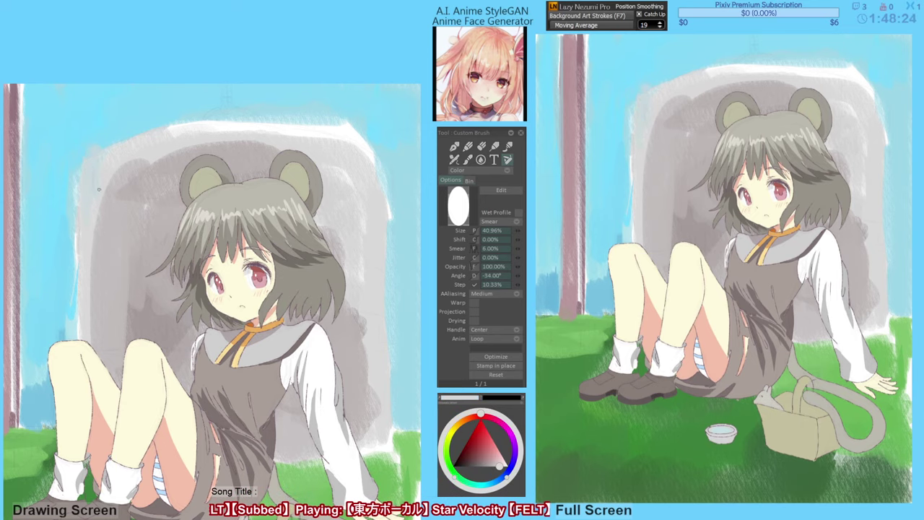
pyautogui.moveTo(102, 146); pyautogui.dragTo(185, 128)
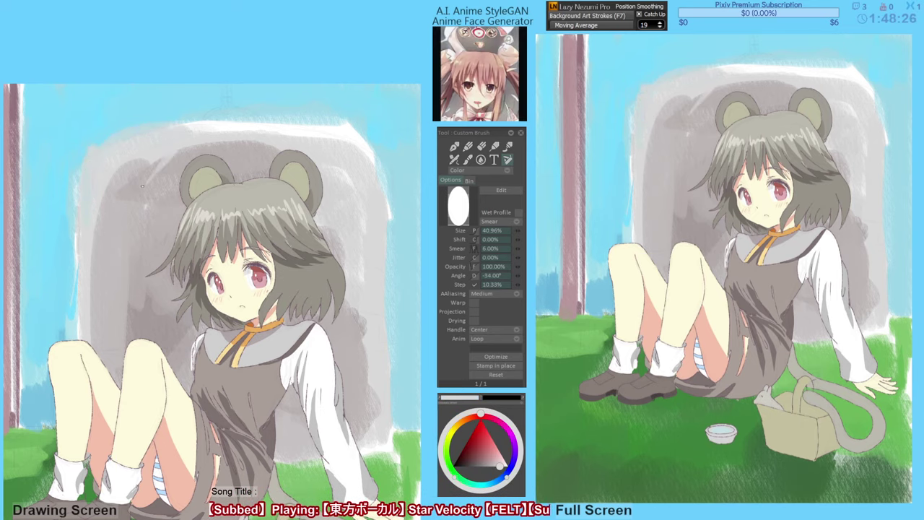
pyautogui.keyDown('alt'); pyautogui.click(133, 213); pyautogui.keyUp('alt')
pyautogui.moveTo(120, 175); pyautogui.dragTo(120, 322)
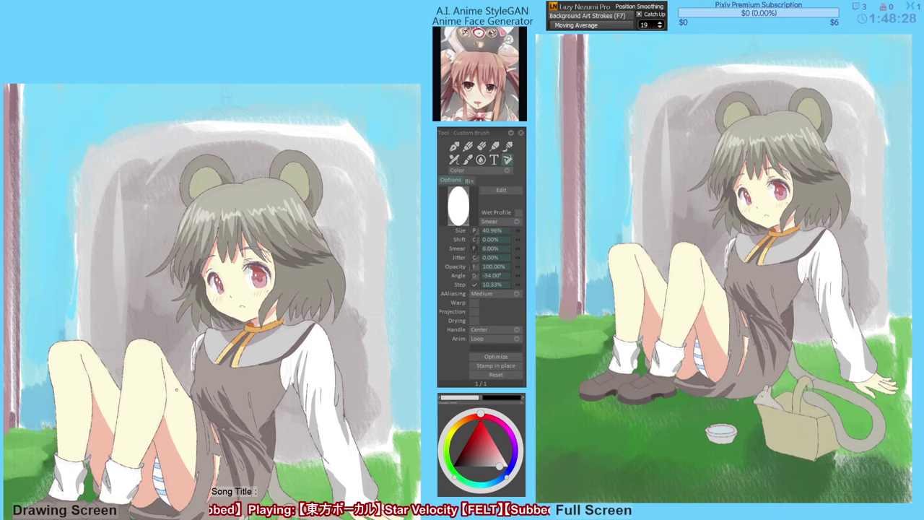
pyautogui.moveTo(224, 371); pyautogui.dragTo(200, 318)
pyautogui.moveTo(200, 260); pyautogui.dragTo(243, 228)
# Sample a mid green from the lawn and paint grass between the girl's skirt and her supporting hand.
pyautogui.keyDown('alt'); pyautogui.click(341, 413); pyautogui.keyUp('alt')
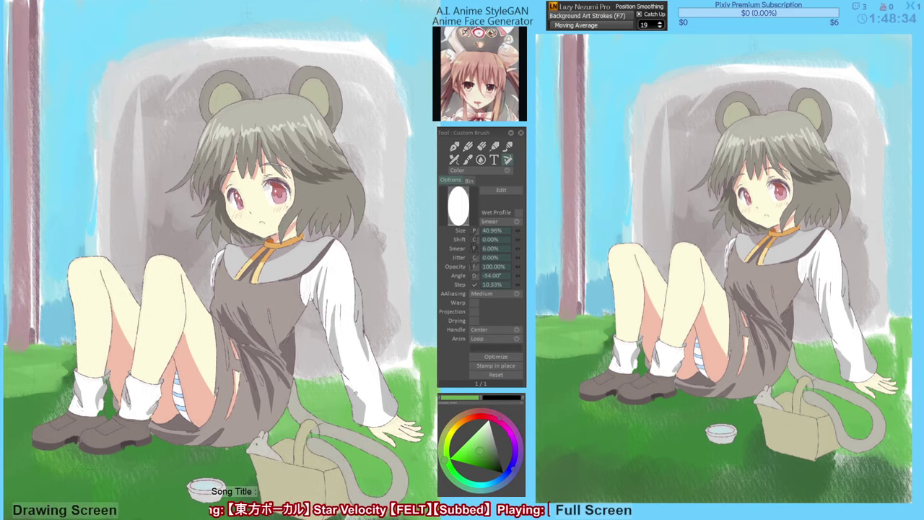
pyautogui.keyDown('alt'); pyautogui.click(344, 413); pyautogui.keyUp('alt')
pyautogui.keyDown('alt'); pyautogui.click(347, 415); pyautogui.keyUp('alt')
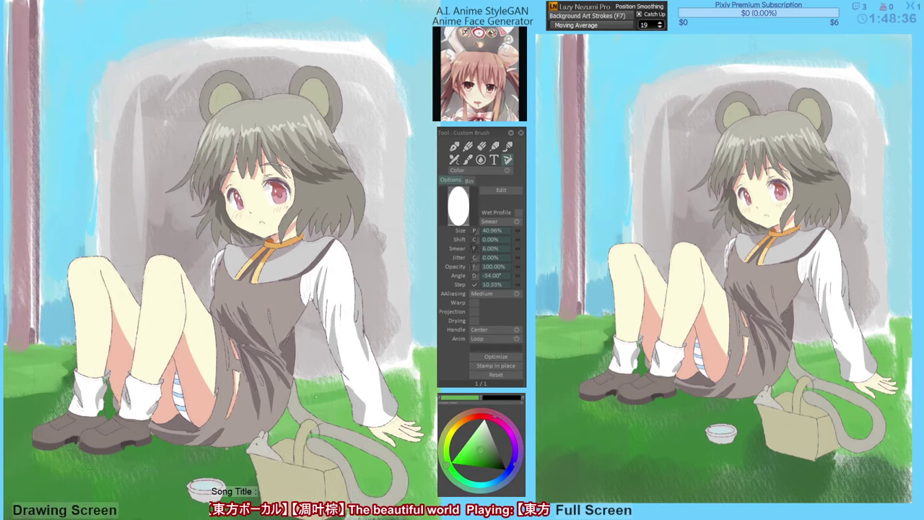
pyautogui.moveTo(310, 402); pyautogui.dragTo(343, 405)
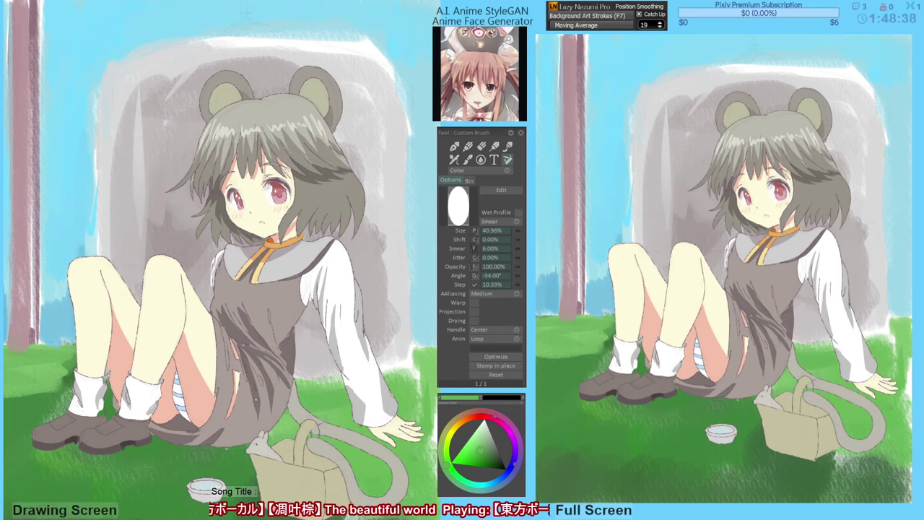
pyautogui.moveTo(278, 389)
pyautogui.mouseDown()
pyautogui.moveTo(342, 386)
pyautogui.moveTo(204, 433)
pyautogui.mouseUp()
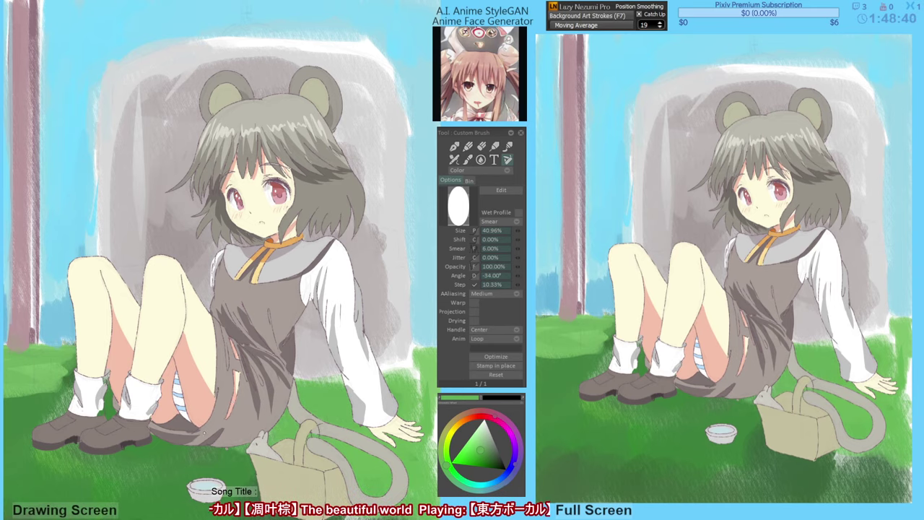
# Sample a darker grass green and paint it below the stone's base and around the girl's hand and tail.
pyautogui.keyDown('alt'); pyautogui.click(345, 406); pyautogui.keyUp('alt')
pyautogui.moveTo(348, 407)
pyautogui.mouseDown()
pyautogui.moveTo(215, 452)
pyautogui.moveTo(283, 402)
pyautogui.moveTo(301, 402)
pyautogui.mouseUp()
pyautogui.moveTo(316, 371); pyautogui.dragTo(295, 389)
pyautogui.moveTo(349, 374); pyautogui.dragTo(310, 398)
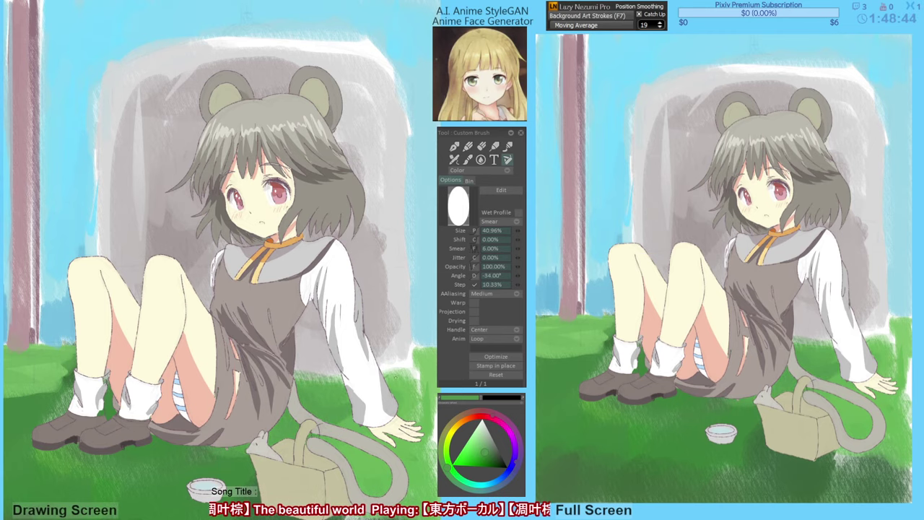
pyautogui.moveTo(398, 367); pyautogui.dragTo(380, 393)
pyautogui.moveTo(373, 425)
pyautogui.mouseDown()
pyautogui.moveTo(318, 445)
pyautogui.moveTo(350, 440)
pyautogui.mouseUp()
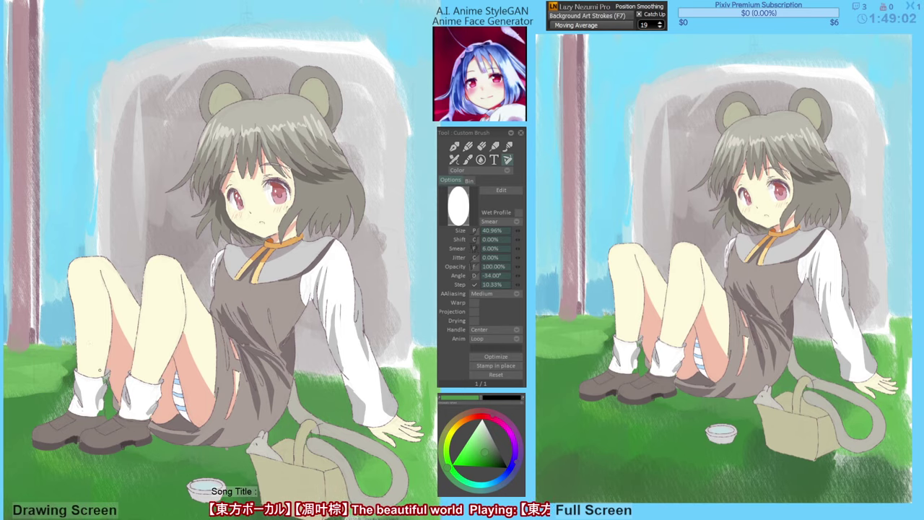
# Switch to the Air Brush, sample white from the sock and set the blend mode to Behind.
pyautogui.press('a')
pyautogui.click(91, 402)
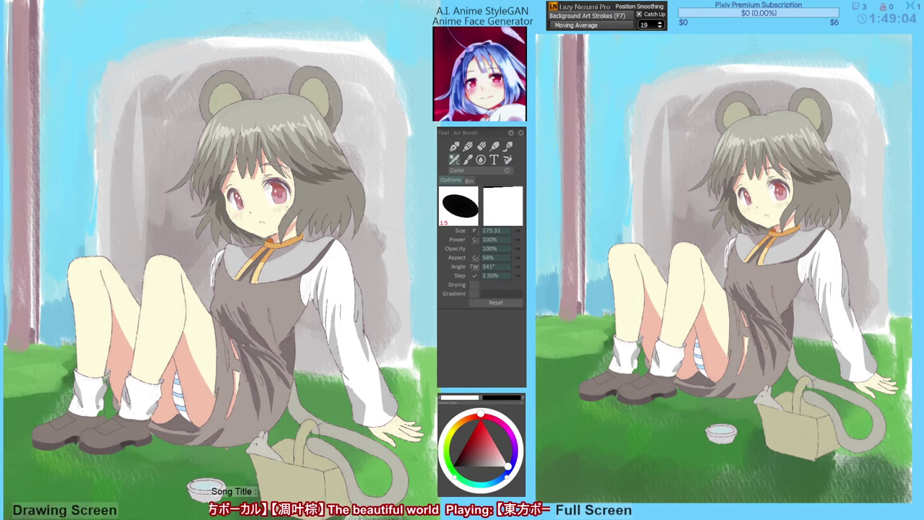
pyautogui.click(477, 171)
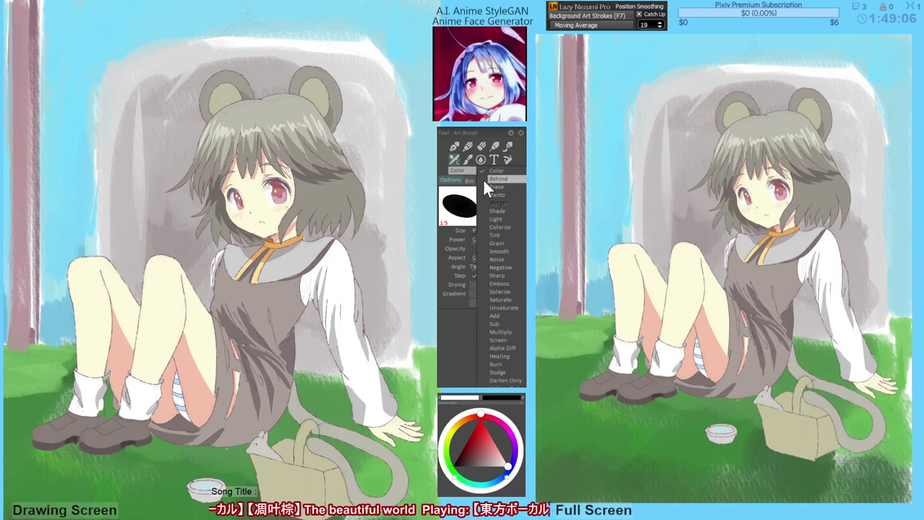
pyautogui.click(483, 180)
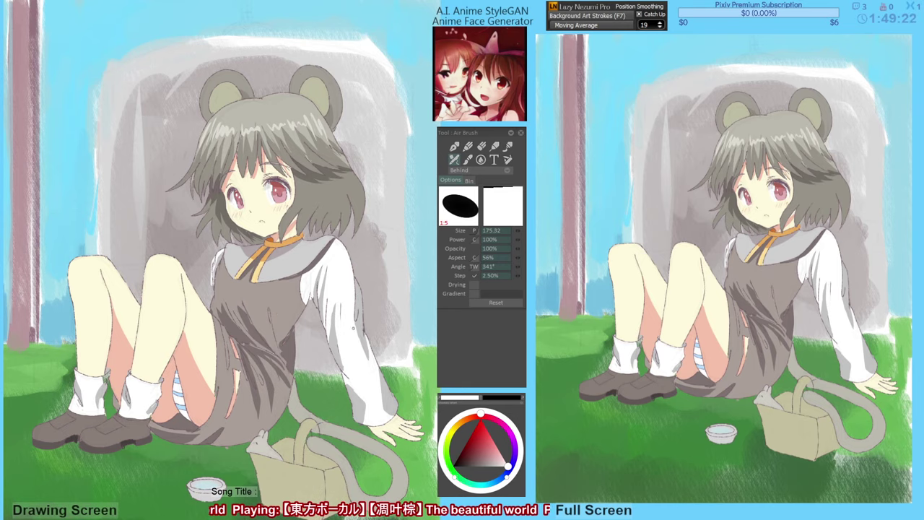
pyautogui.moveTo(267, 342); pyautogui.dragTo(274, 348)
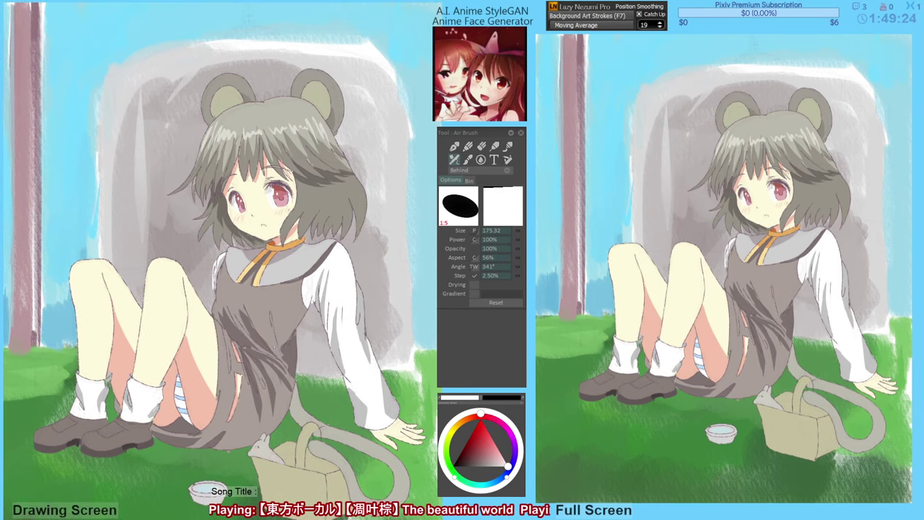
# Mix a pale yellow and paint a short vertical stroke with the custom brush at the sky's upper edge above the stone.
pyautogui.click(452, 430)
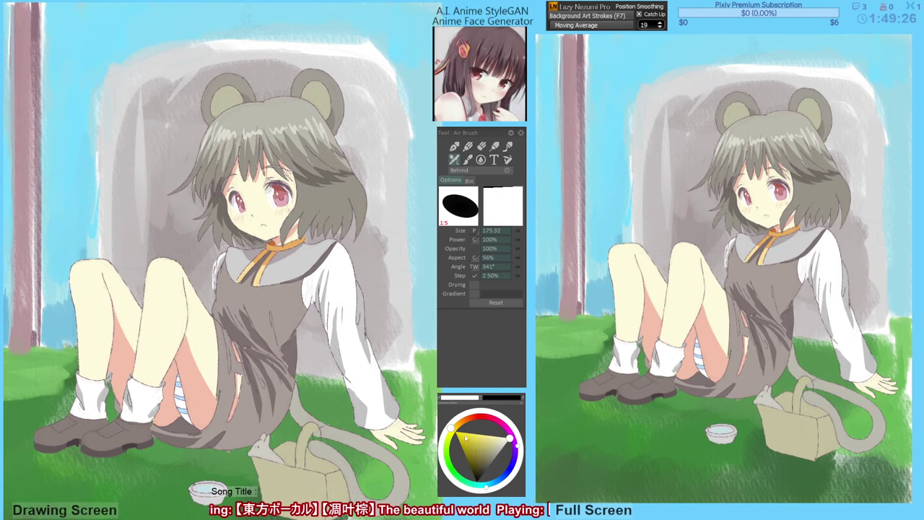
pyautogui.click(489, 441)
pyautogui.moveTo(490, 440); pyautogui.dragTo(493, 436)
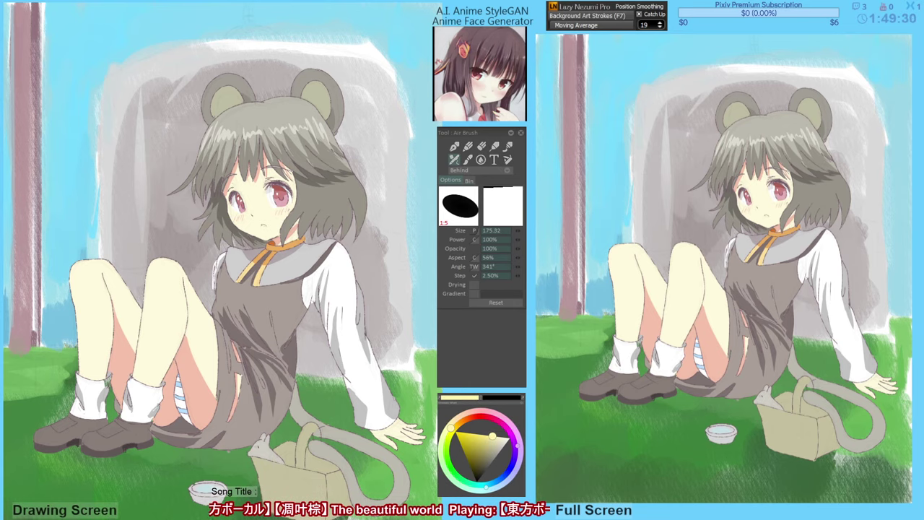
pyautogui.press('b')
pyautogui.moveTo(247, 13); pyautogui.dragTo(250, 3)
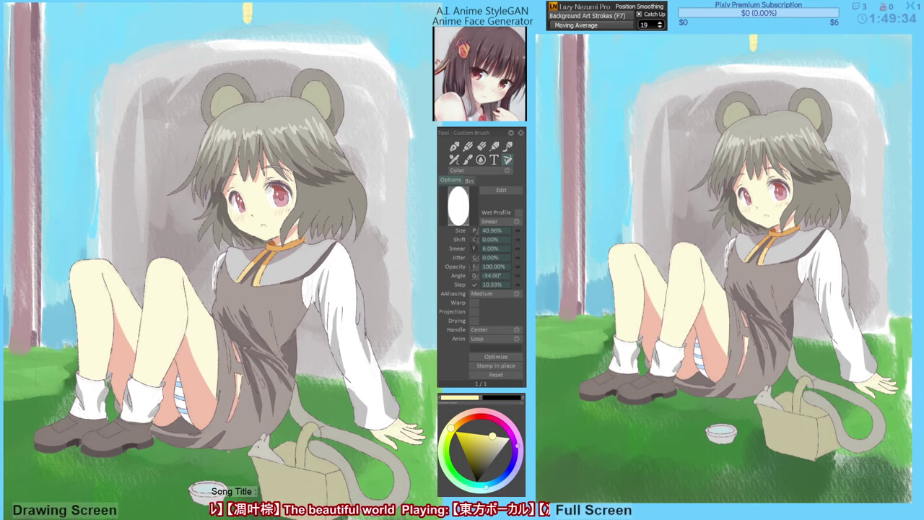
# Sample the sky blue, flip the canvas horizontally and paint sky along the stone's upper edge and corner.
pyautogui.moveTo(194, 155); pyautogui.dragTo(201, 165)
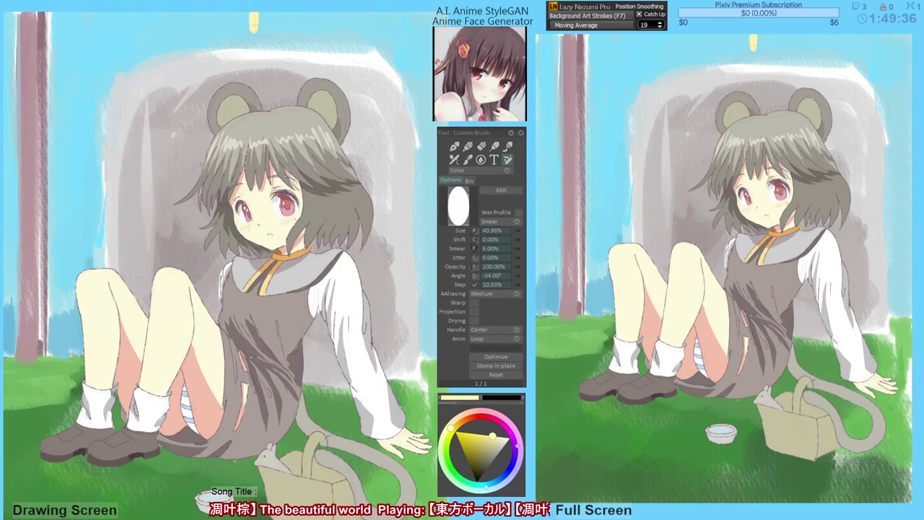
pyautogui.keyDown('alt'); pyautogui.click(114, 76); pyautogui.keyUp('alt')
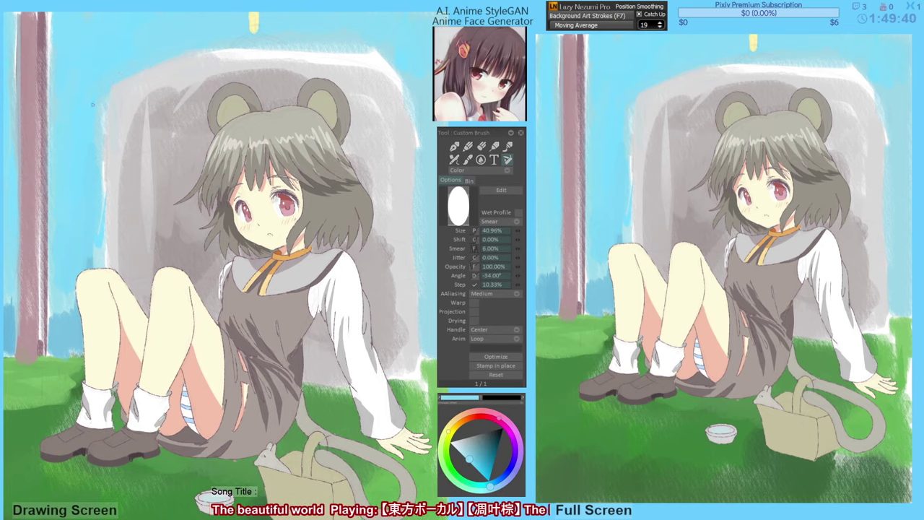
pyautogui.press('h')
pyautogui.press('h')
pyautogui.press('h')
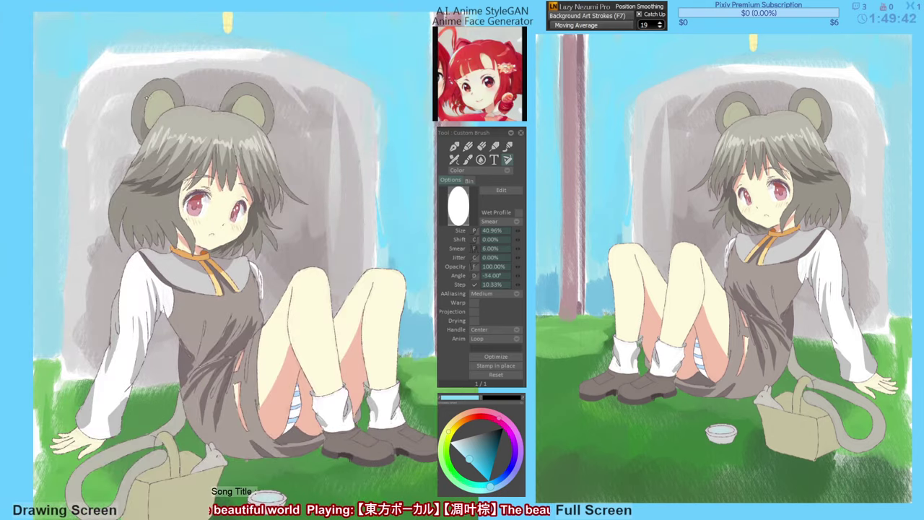
pyautogui.moveTo(94, 62)
pyautogui.mouseDown()
pyautogui.moveTo(136, 44)
pyautogui.moveTo(203, 45)
pyautogui.mouseUp()
pyautogui.keyDown('alt'); pyautogui.click(95, 65); pyautogui.keyUp('alt')
pyautogui.keyDown('alt'); pyautogui.click(137, 36); pyautogui.keyUp('alt')
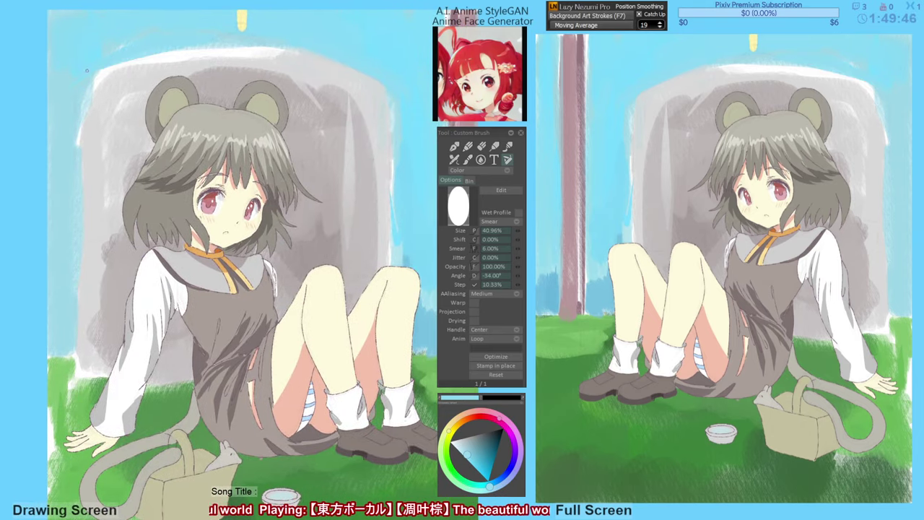
# Resample the sky blue, trim the stone's outer side with vertical sky strokes and flip the canvas back.
pyautogui.keyDown('alt'); pyautogui.click(73, 108); pyautogui.keyUp('alt')
pyautogui.moveTo(81, 107); pyautogui.dragTo(76, 147)
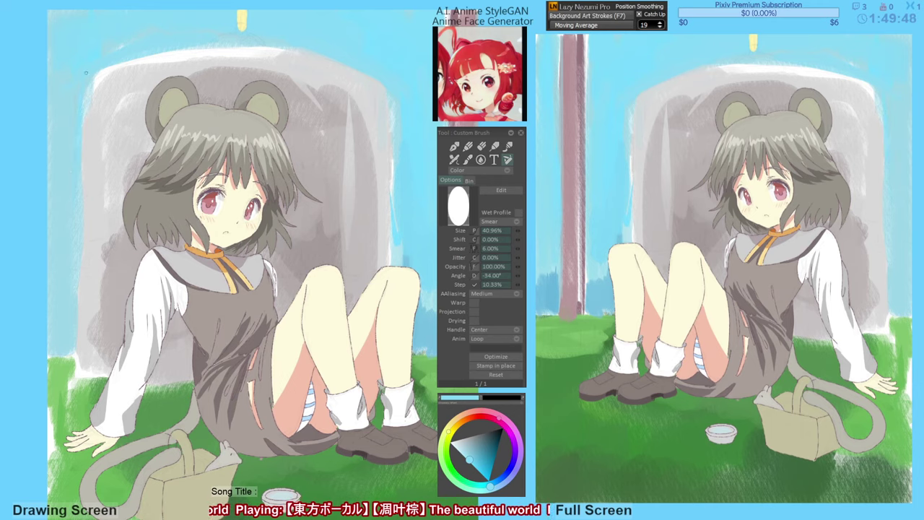
pyautogui.moveTo(87, 75); pyautogui.dragTo(88, 156)
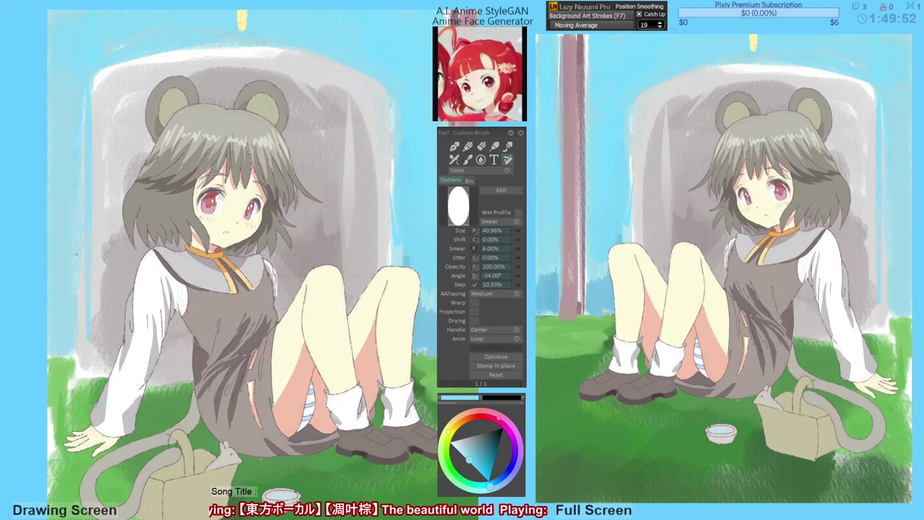
pyautogui.press('h')
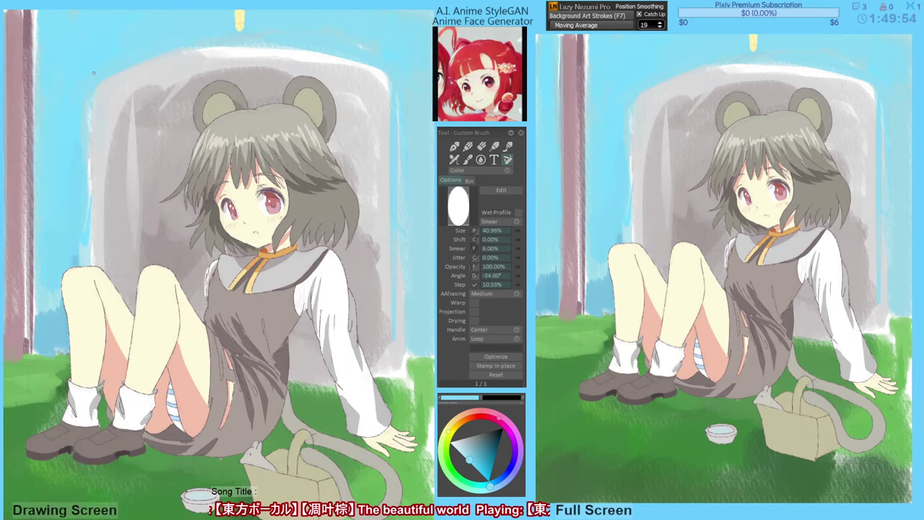
# Refine the stone's edge facing the tree with sky-blue strokes, using the Air Brush and the custom brush.
pyautogui.press('a')
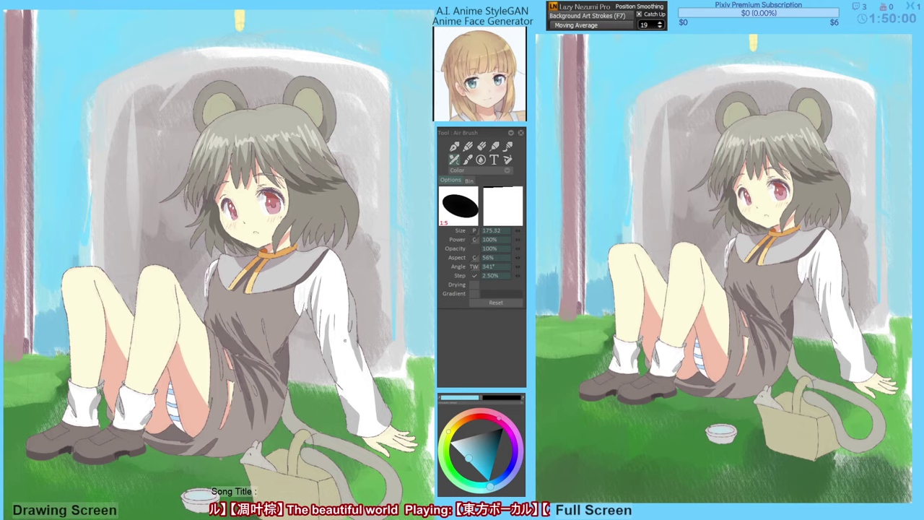
pyautogui.press('o')
pyautogui.press('b')
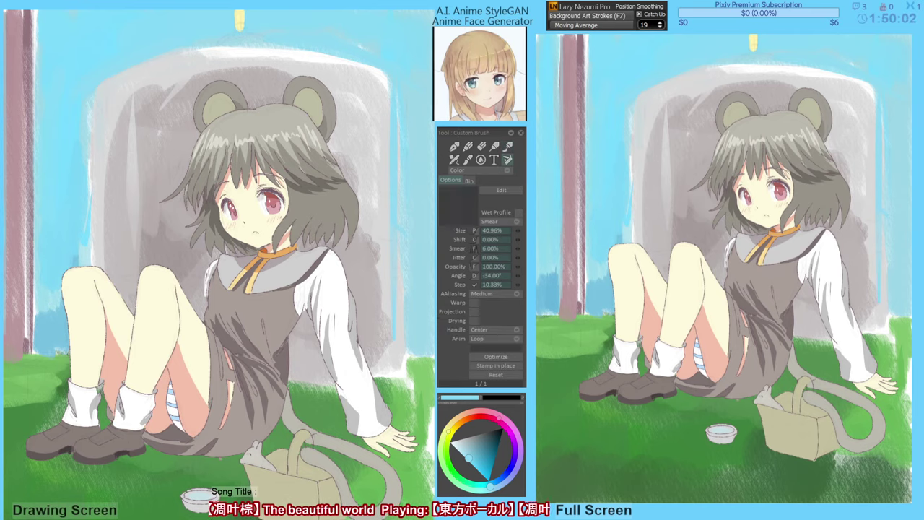
pyautogui.press('a')
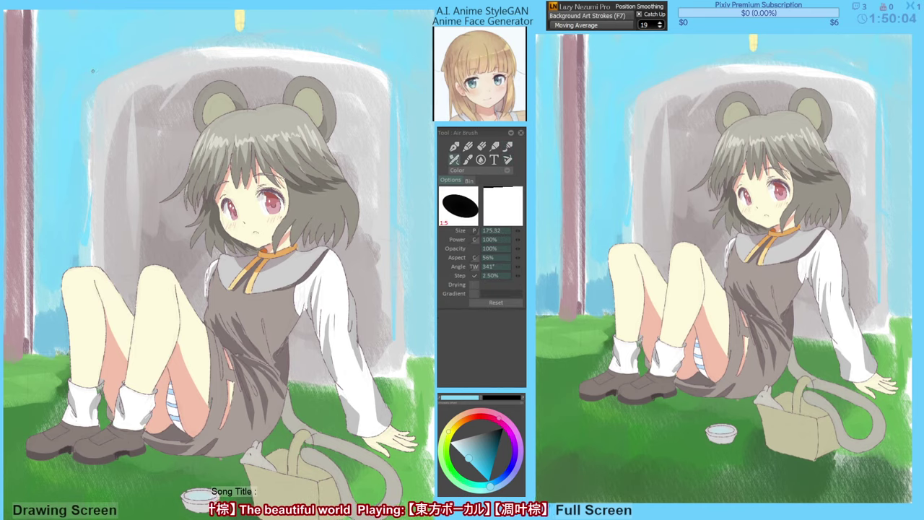
pyautogui.moveTo(88, 105); pyautogui.dragTo(86, 208)
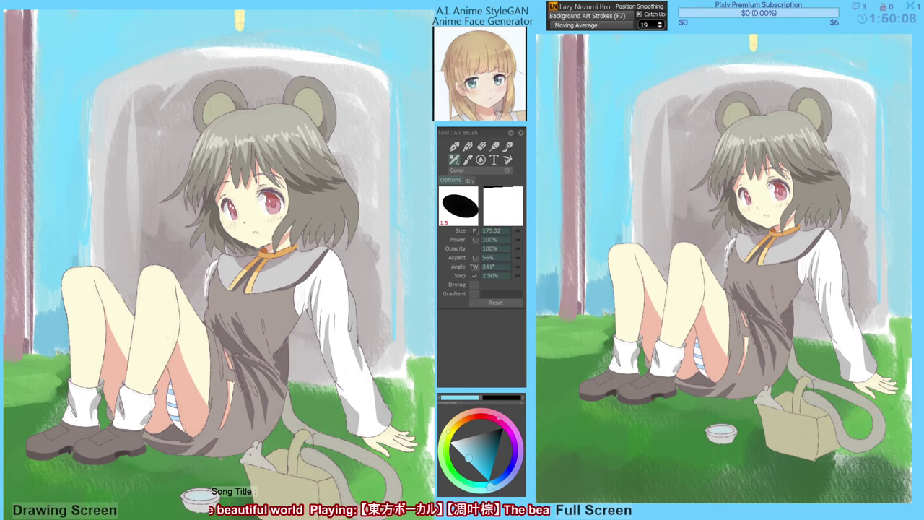
pyautogui.press('u')
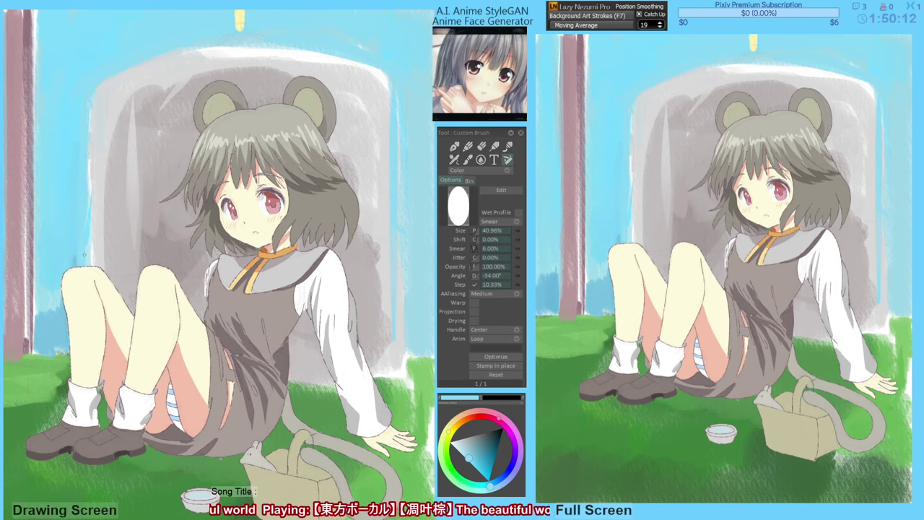
pyautogui.moveTo(87, 125); pyautogui.dragTo(94, 266)
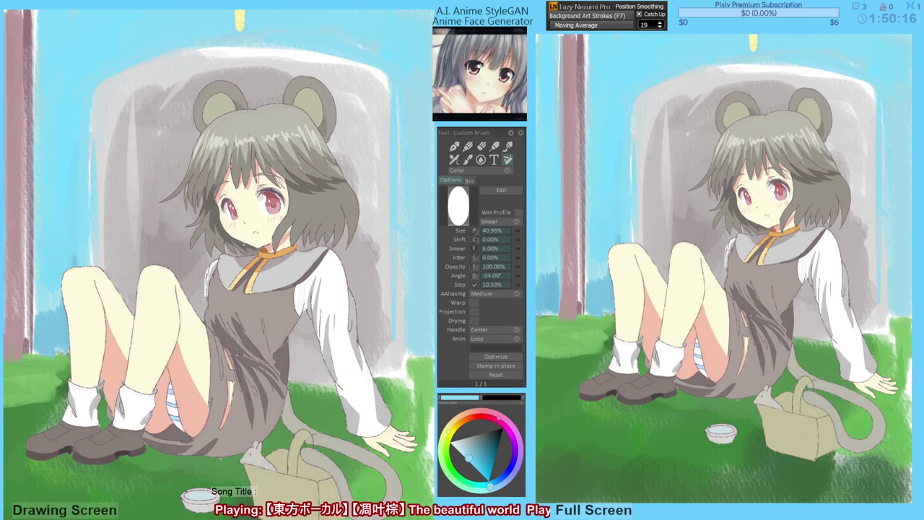
pyautogui.moveTo(242, 224); pyautogui.dragTo(244, 225)
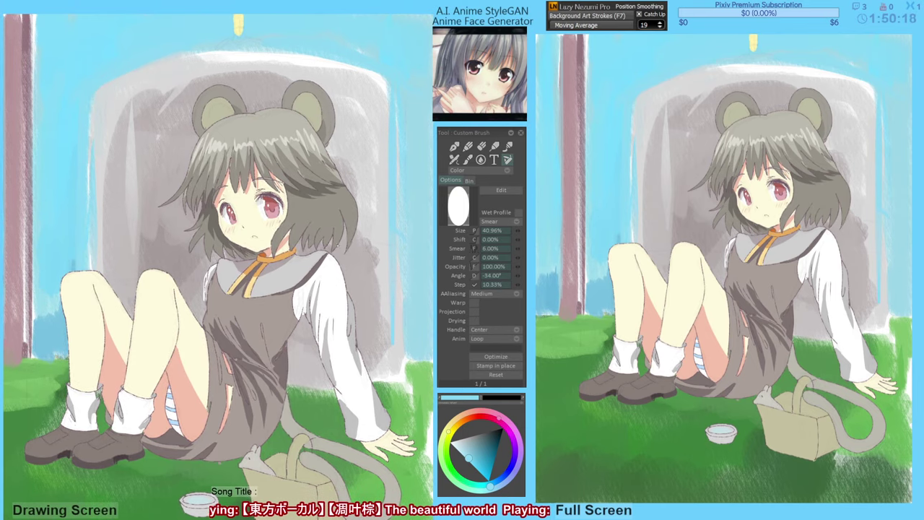
# Try pink and greenish colour shifts on the background, and return it to a neutral stone with more saturated sky and grass.
pyautogui.moveTo(340, 246); pyautogui.dragTo(344, 244)
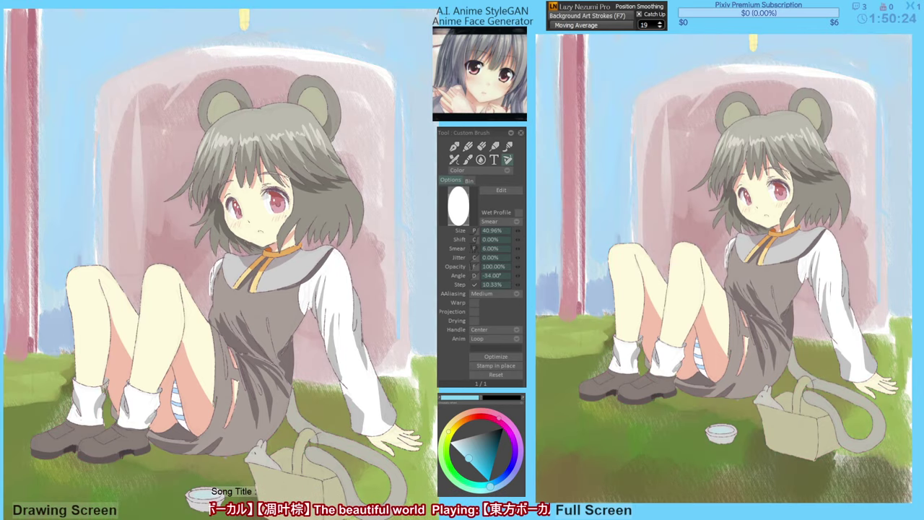
pyautogui.hotkey('ctrl', 'z')
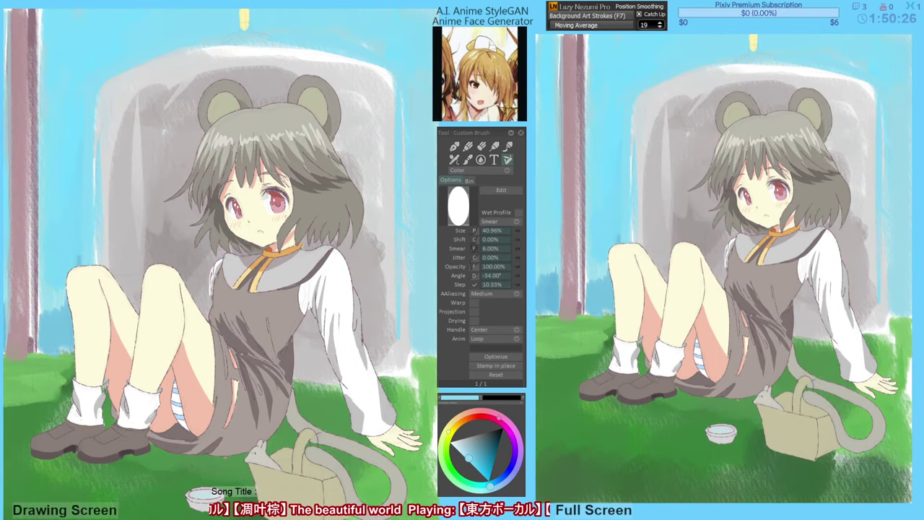
pyautogui.hotkey('ctrl', 'z')
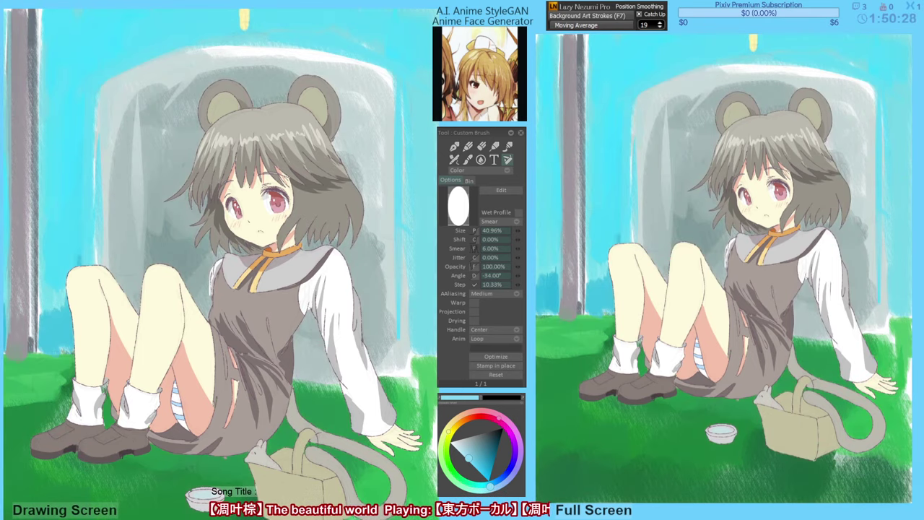
pyautogui.hotkey('ctrl', 'y')
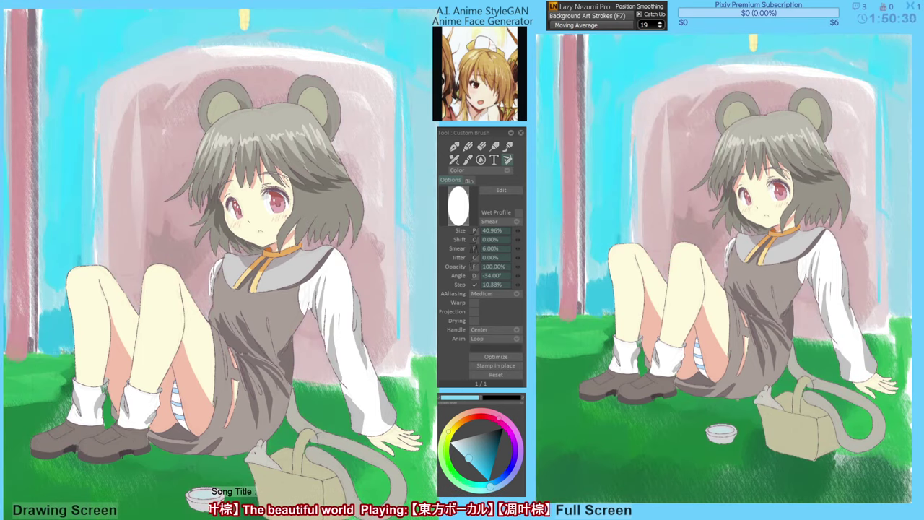
pyautogui.hotkey('ctrl', 'z')
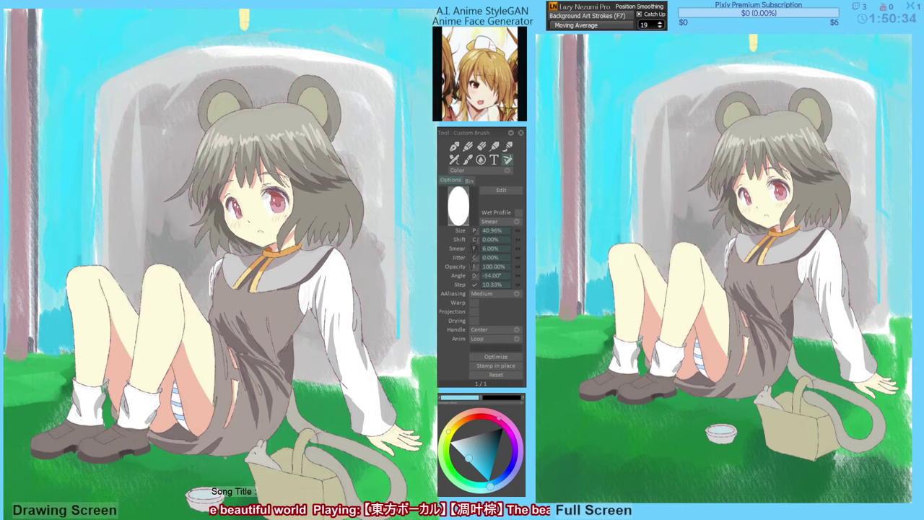
# Compare greenish and purple colour shifts on the background and settle on a warm beige stone.
pyautogui.hotkey('ctrl', 'z')
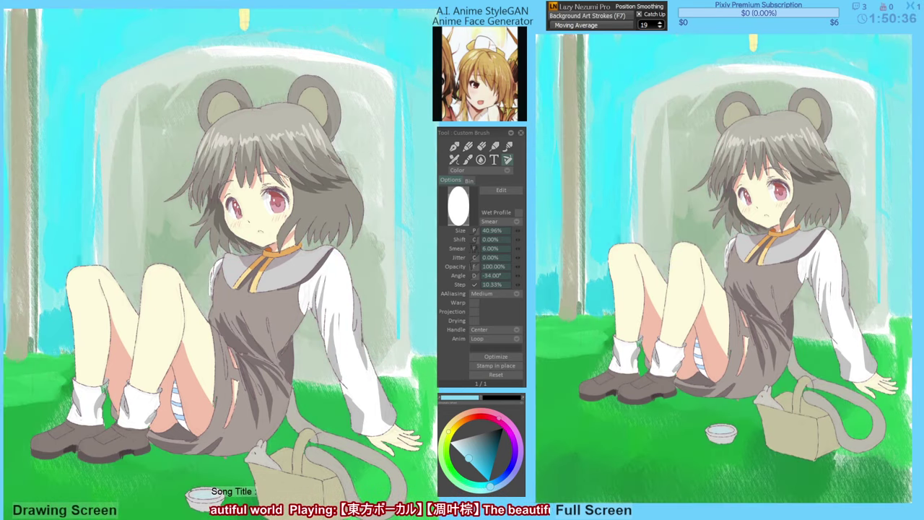
pyautogui.hotkey('ctrl', 'y')
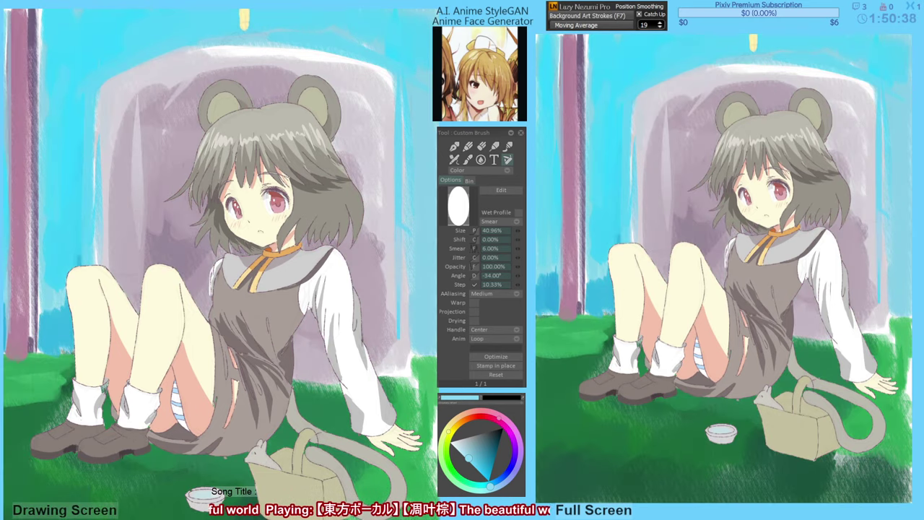
pyautogui.hotkey('ctrl', 'z')
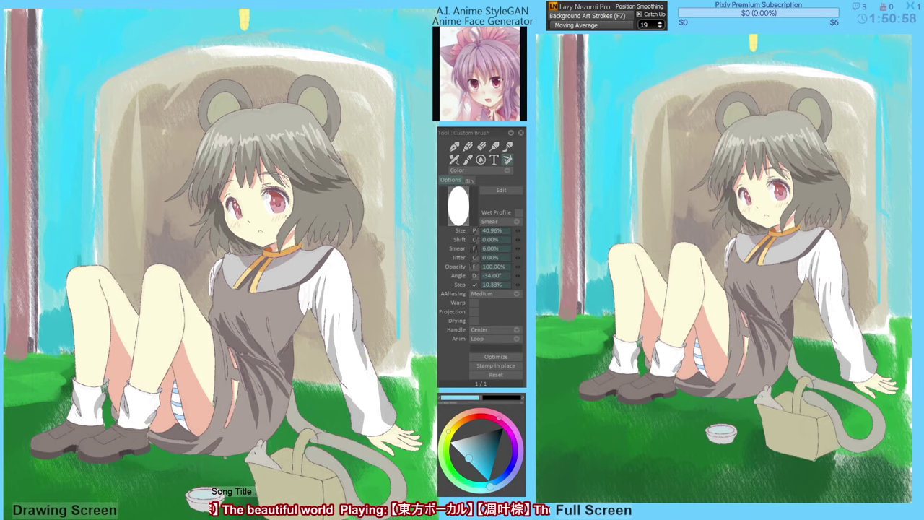
# Paint vertical strokes along both sides of the stone, using a colour sampled near its tree-side edge.
pyautogui.moveTo(145, 147)
pyautogui.mouseDown()
pyautogui.moveTo(117, 143)
pyautogui.moveTo(122, 102)
pyautogui.moveTo(149, 310)
pyautogui.mouseUp()
pyautogui.keyDown('alt'); pyautogui.click(125, 173); pyautogui.keyUp('alt')
pyautogui.moveTo(350, 108)
pyautogui.mouseDown()
pyautogui.moveTo(347, 159)
pyautogui.moveTo(338, 155)
pyautogui.mouseUp()
pyautogui.moveTo(361, 90); pyautogui.dragTo(363, 180)
pyautogui.moveTo(362, 252); pyautogui.dragTo(372, 262)
# Sample the sky blue, shift it slightly toward violet and paint strokes in the sky between the tree and the stone.
pyautogui.keyDown('alt'); pyautogui.click(101, 55); pyautogui.keyUp('alt')
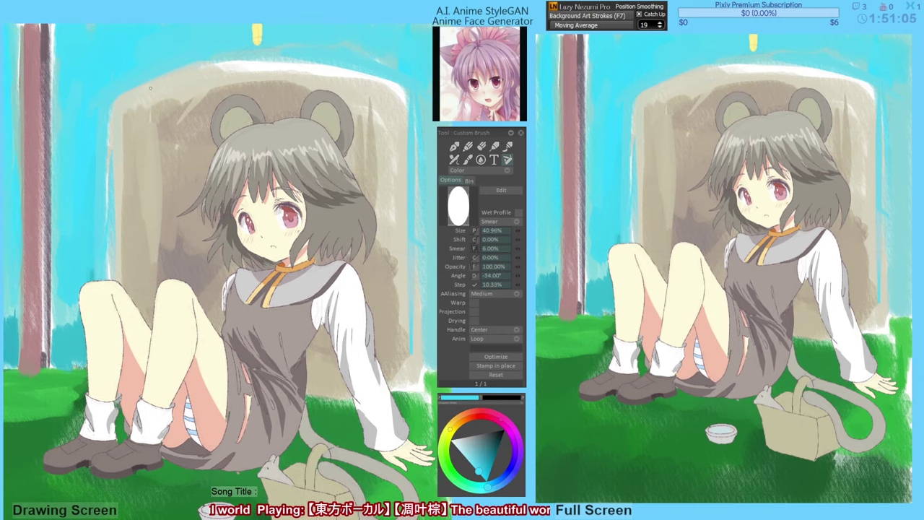
pyautogui.moveTo(490, 489); pyautogui.dragTo(496, 487)
pyautogui.click(473, 465)
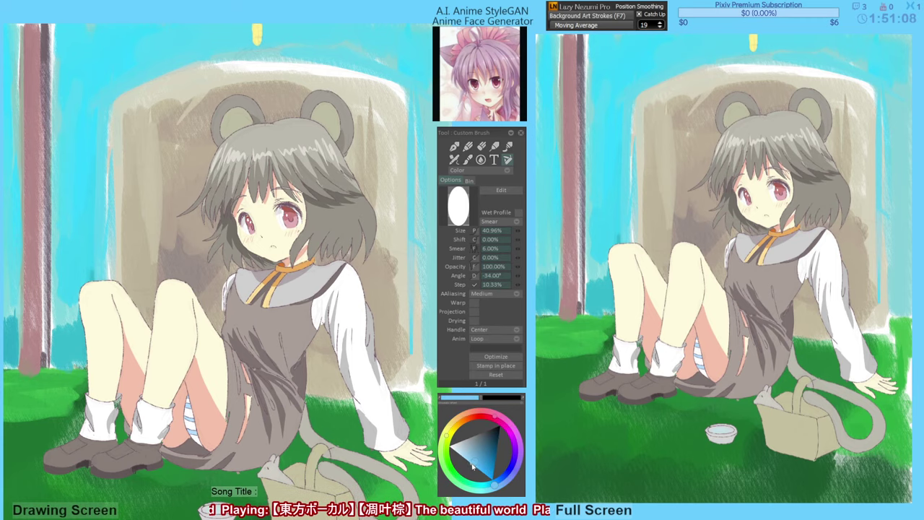
pyautogui.moveTo(75, 159)
pyautogui.mouseDown()
pyautogui.moveTo(79, 42)
pyautogui.moveTo(74, 130)
pyautogui.moveTo(88, 176)
pyautogui.mouseUp()
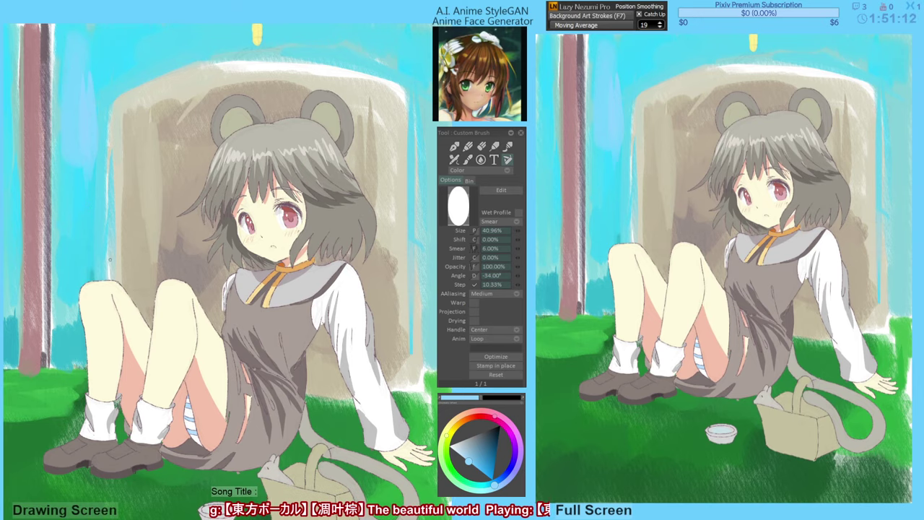
pyautogui.moveTo(94, 202); pyautogui.dragTo(94, 216)
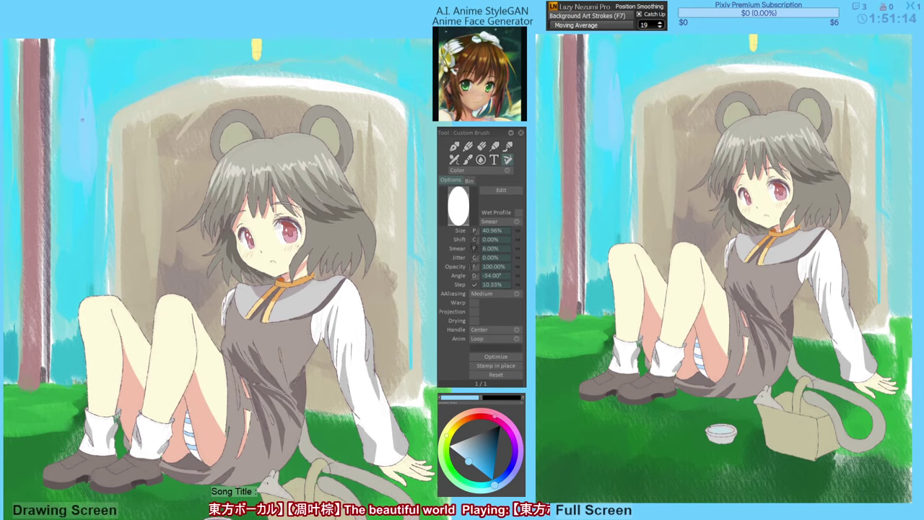
# Spread the violet-tinted blue over the upper sky between the tree trunk and the stone's upper corner.
pyautogui.moveTo(91, 56); pyautogui.dragTo(95, 81)
pyautogui.moveTo(61, 114); pyautogui.dragTo(63, 82)
pyautogui.moveTo(54, 44)
pyautogui.mouseDown()
pyautogui.moveTo(54, 101)
pyautogui.moveTo(76, 49)
pyautogui.moveTo(100, 82)
pyautogui.mouseUp()
pyautogui.moveTo(111, 53); pyautogui.dragTo(109, 82)
pyautogui.moveTo(79, 125); pyautogui.dragTo(109, 128)
pyautogui.moveTo(40, 51)
pyautogui.mouseDown()
pyautogui.moveTo(40, 126)
pyautogui.moveTo(26, 45)
pyautogui.mouseUp()
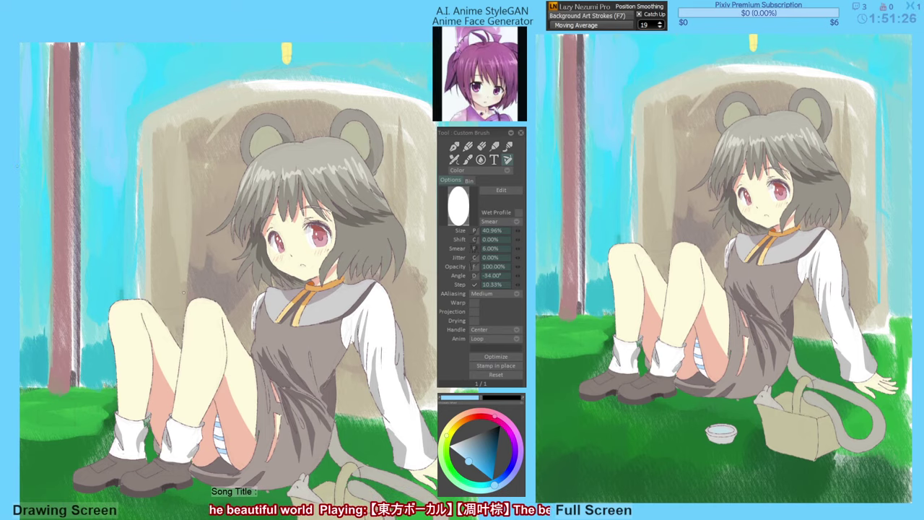
pyautogui.moveTo(224, 201); pyautogui.dragTo(222, 205)
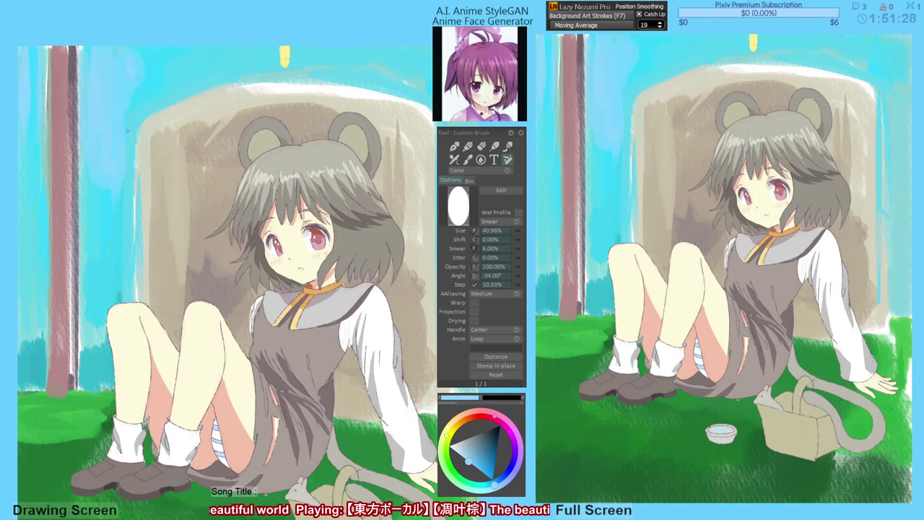
pyautogui.moveTo(129, 117); pyautogui.dragTo(146, 75)
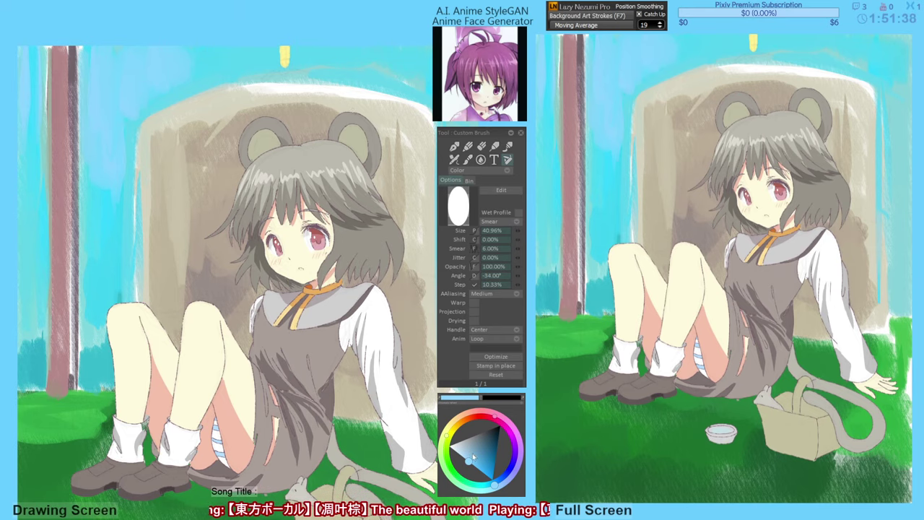
# Paint a small brown arch on top of the stone and repaint its tree-side edge with a sampled pale stone colour.
pyautogui.click(215, 169)
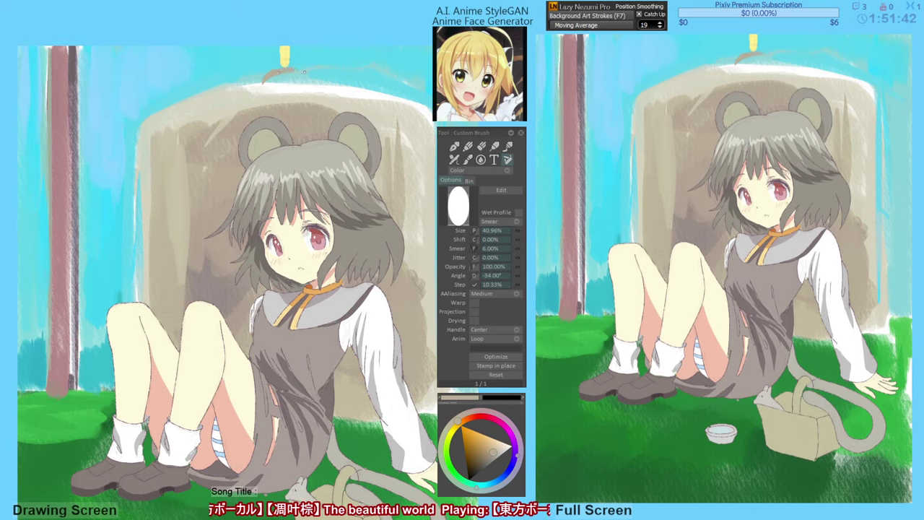
pyautogui.moveTo(262, 81); pyautogui.dragTo(316, 84)
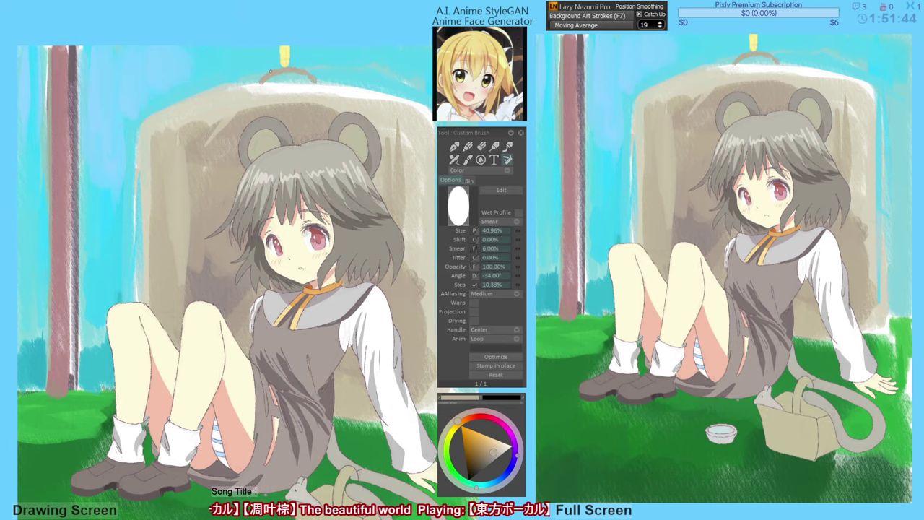
pyautogui.keyDown('alt'); pyautogui.click(253, 88); pyautogui.keyUp('alt')
pyautogui.keyDown('alt'); pyautogui.click(191, 116); pyautogui.keyUp('alt')
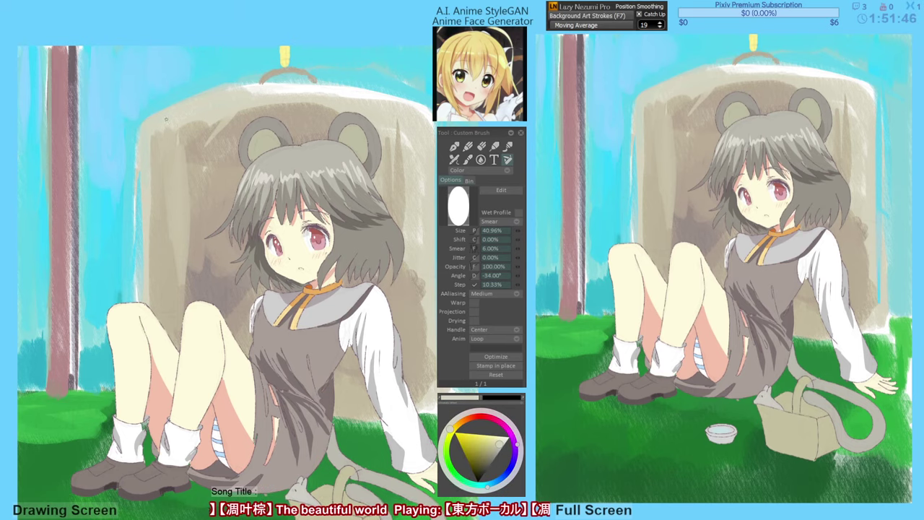
pyautogui.keyDown('alt'); pyautogui.click(215, 95); pyautogui.keyUp('alt')
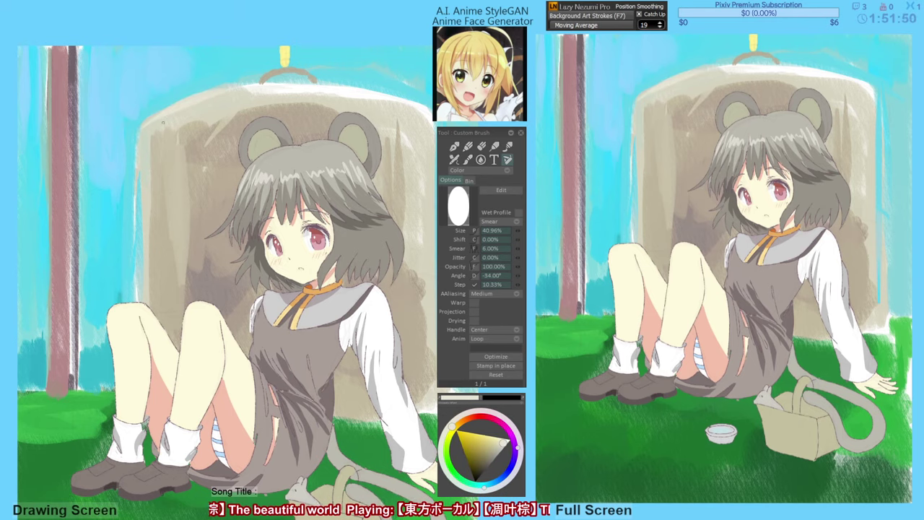
pyautogui.moveTo(146, 127); pyautogui.dragTo(149, 283)
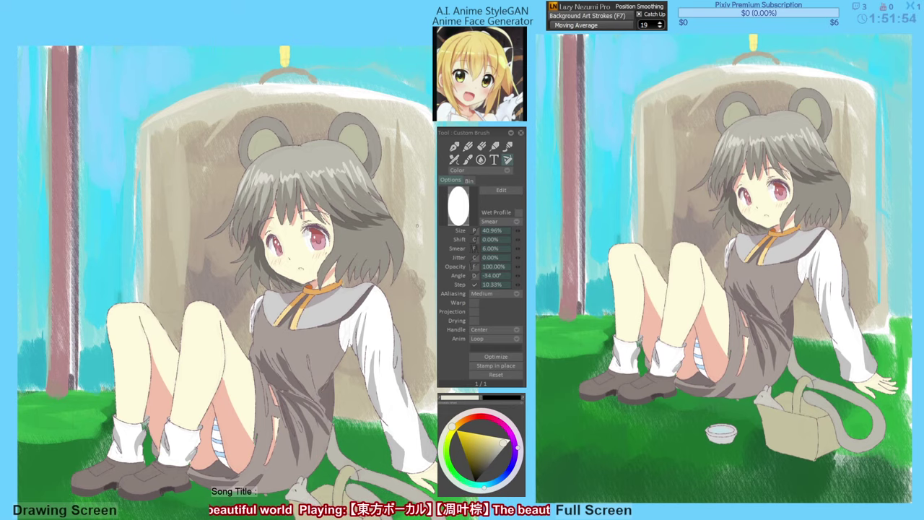
# Sample the stone's browns and paint shading strokes on its lower part around the girl's knees.
pyautogui.moveTo(421, 279); pyautogui.dragTo(421, 297)
pyautogui.keyDown('alt'); pyautogui.click(202, 255); pyautogui.keyUp('alt')
pyautogui.moveTo(192, 270); pyautogui.dragTo(189, 299)
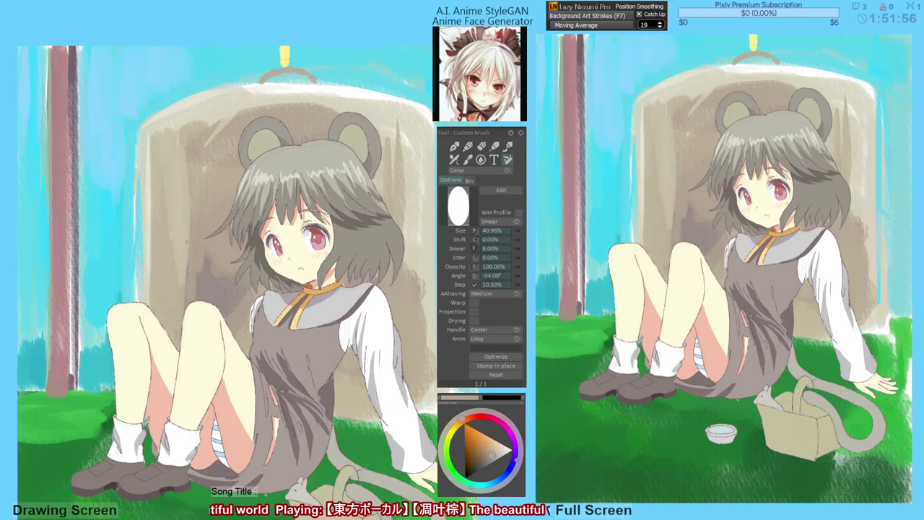
pyautogui.moveTo(184, 254); pyautogui.dragTo(180, 298)
pyautogui.moveTo(175, 353); pyautogui.dragTo(184, 319)
pyautogui.keyDown('alt'); pyautogui.click(195, 297); pyautogui.keyUp('alt')
pyautogui.moveTo(193, 281); pyautogui.dragTo(180, 313)
pyautogui.moveTo(172, 291)
pyautogui.mouseDown()
pyautogui.moveTo(179, 345)
pyautogui.moveTo(165, 309)
pyautogui.mouseUp()
pyautogui.moveTo(238, 324); pyautogui.dragTo(248, 354)
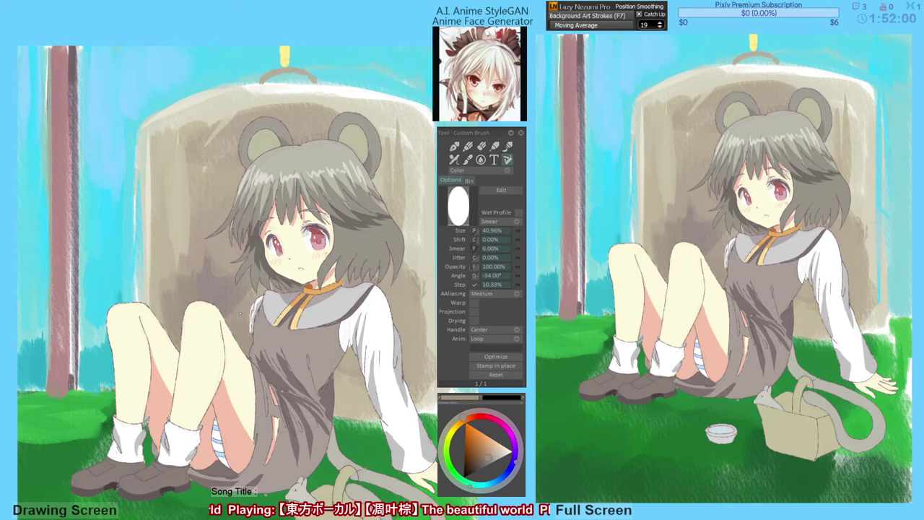
# Resample the brown beside the knees and extend the stone's shading behind the legs and toward the sleeve.
pyautogui.keyDown('alt'); pyautogui.click(192, 294); pyautogui.keyUp('alt')
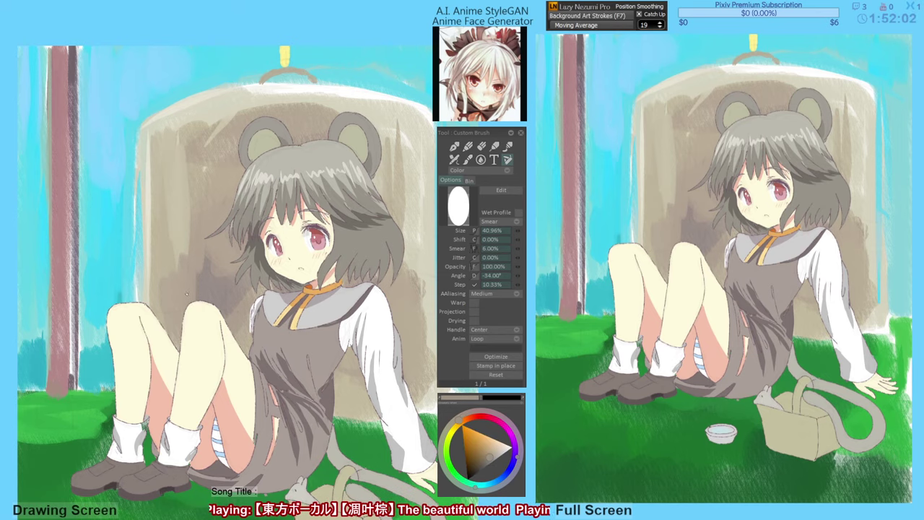
pyautogui.moveTo(186, 265); pyautogui.dragTo(171, 372)
pyautogui.moveTo(212, 291); pyautogui.dragTo(230, 341)
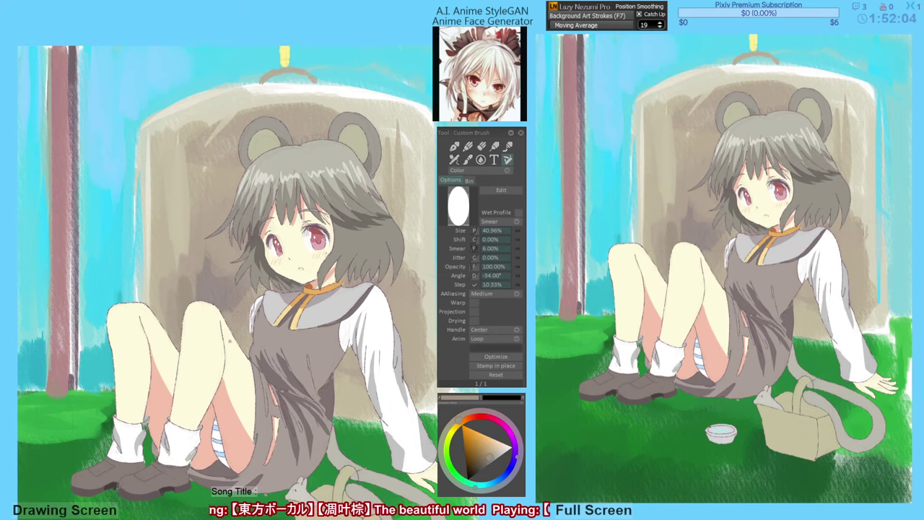
pyautogui.moveTo(342, 373)
pyautogui.mouseDown()
pyautogui.moveTo(346, 396)
pyautogui.moveTo(360, 402)
pyautogui.moveTo(366, 393)
pyautogui.mouseUp()
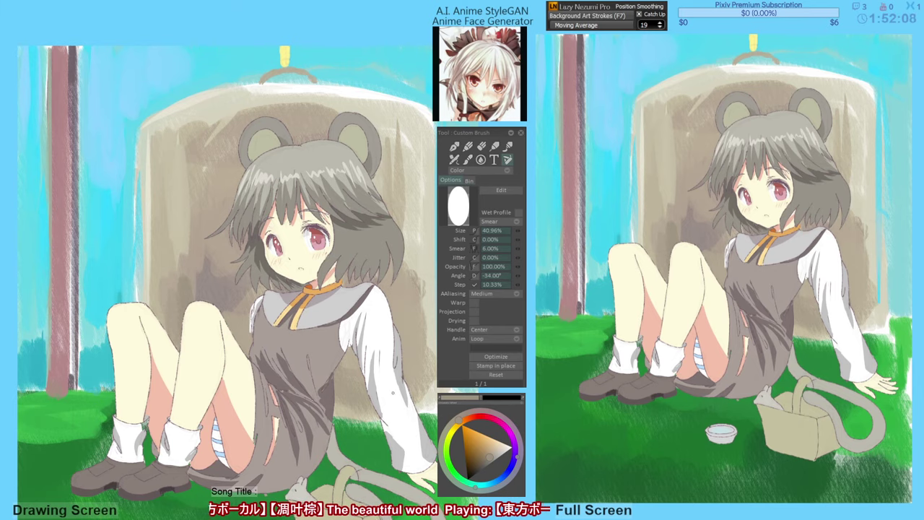
# Sample the stone's pale edge colour and brush it across the stone's top beneath the brown arch.
pyautogui.moveTo(250, 225); pyautogui.dragTo(252, 230)
pyautogui.keyDown('alt'); pyautogui.click(171, 123); pyautogui.keyUp('alt')
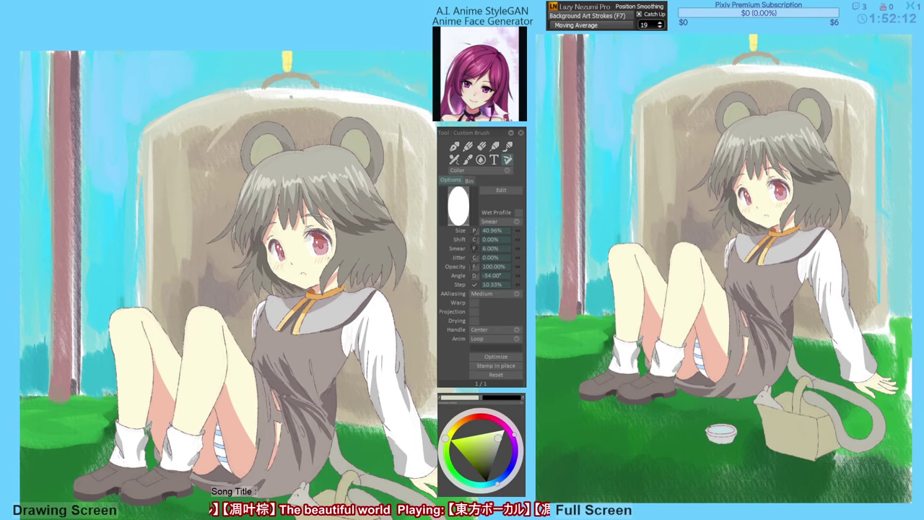
pyautogui.moveTo(258, 96); pyautogui.dragTo(334, 112)
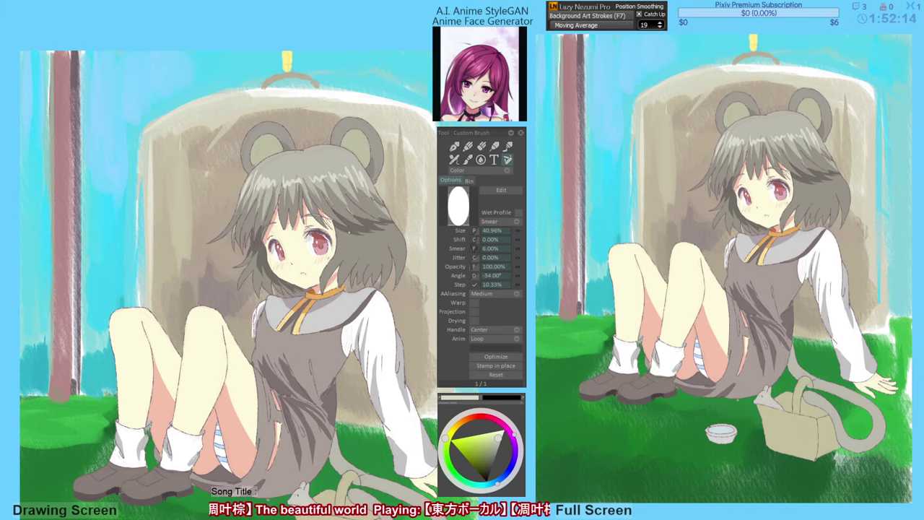
pyautogui.moveTo(348, 231); pyautogui.dragTo(341, 228)
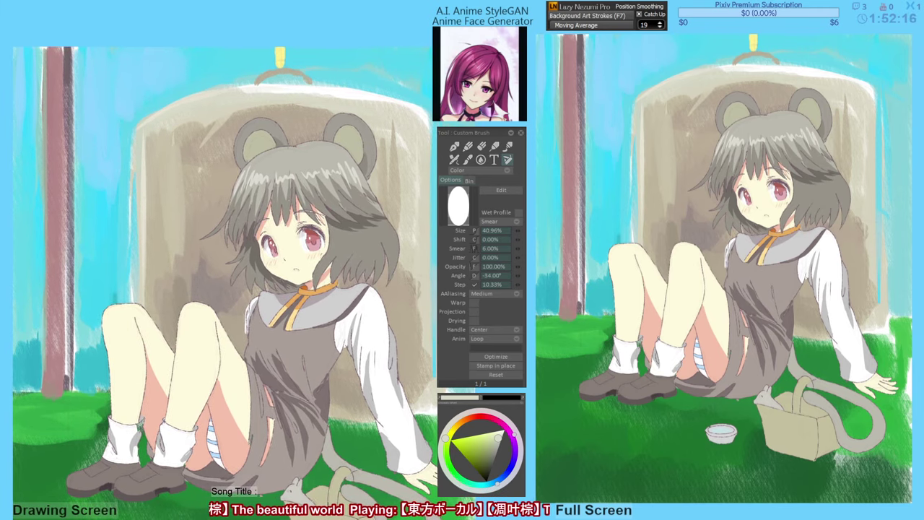
# Pick a light pink and daub a small patch on the grass below the tree trunk.
pyautogui.moveTo(160, 253); pyautogui.dragTo(174, 252)
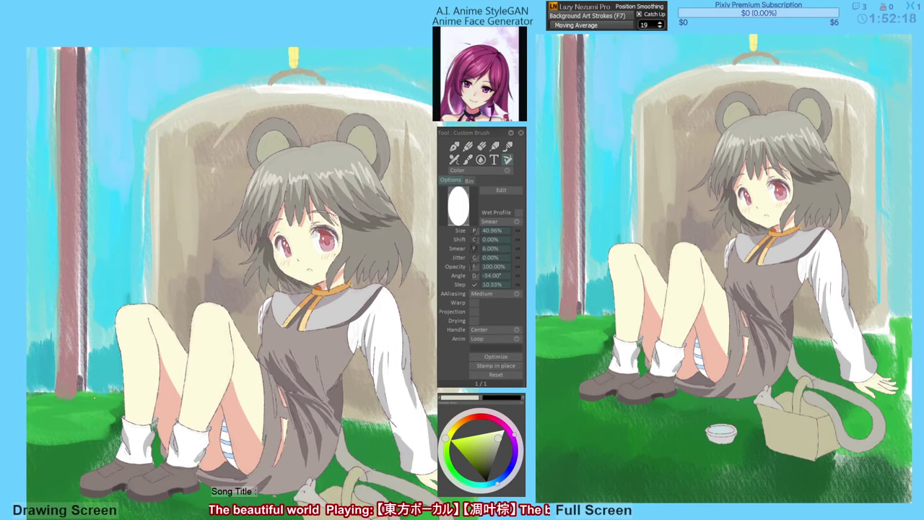
pyautogui.click(478, 414)
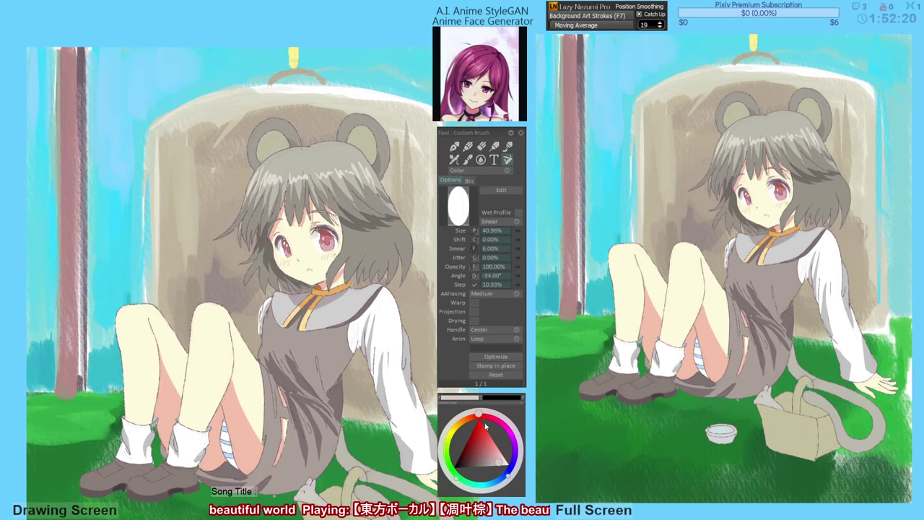
pyautogui.click(493, 453)
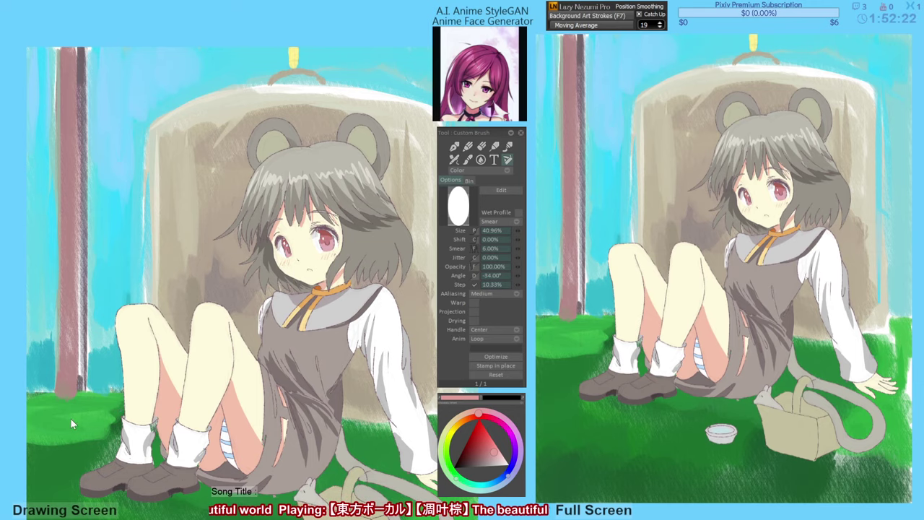
pyautogui.moveTo(76, 404)
pyautogui.mouseDown()
pyautogui.moveTo(76, 433)
pyautogui.moveTo(72, 415)
pyautogui.moveTo(60, 433)
pyautogui.moveTo(53, 408)
pyautogui.moveTo(54, 433)
pyautogui.mouseUp()
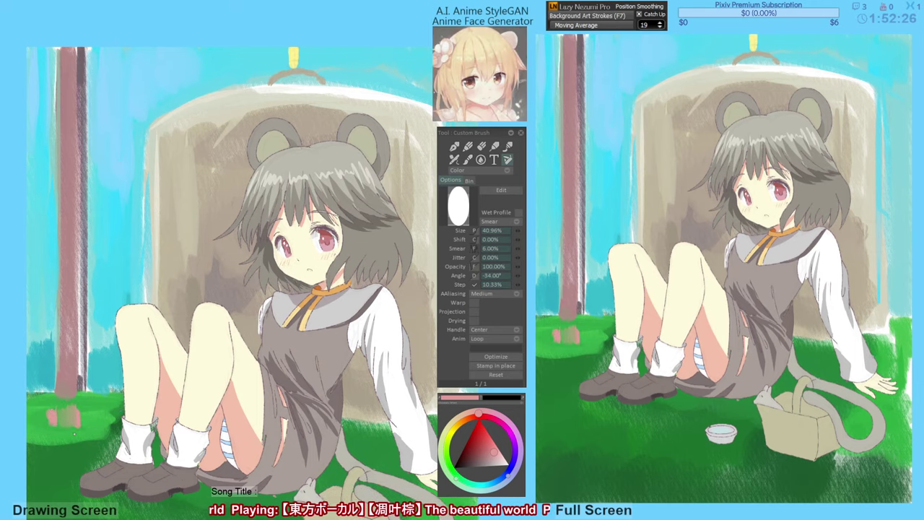
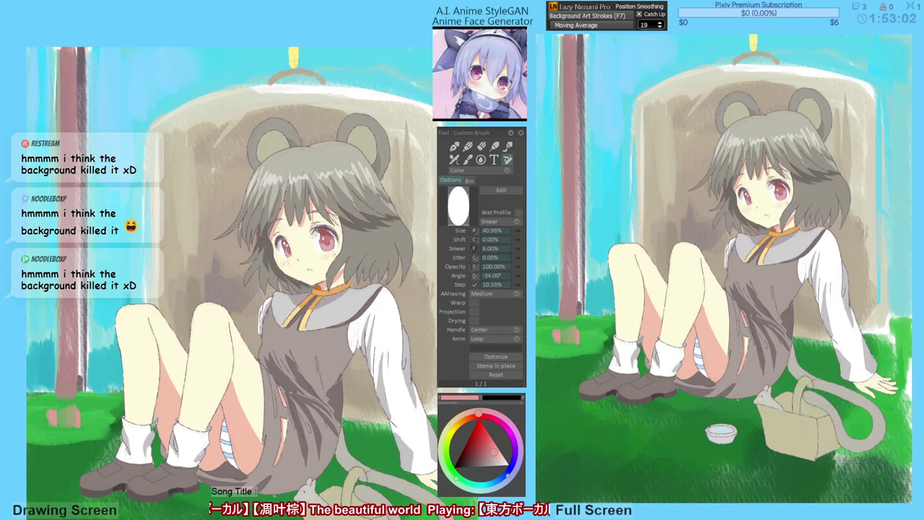
# Sample the stone colour above the sleeve and paint vertical strokes on the stone beside the girl's hair.
pyautogui.moveTo(419, 311); pyautogui.dragTo(403, 308)
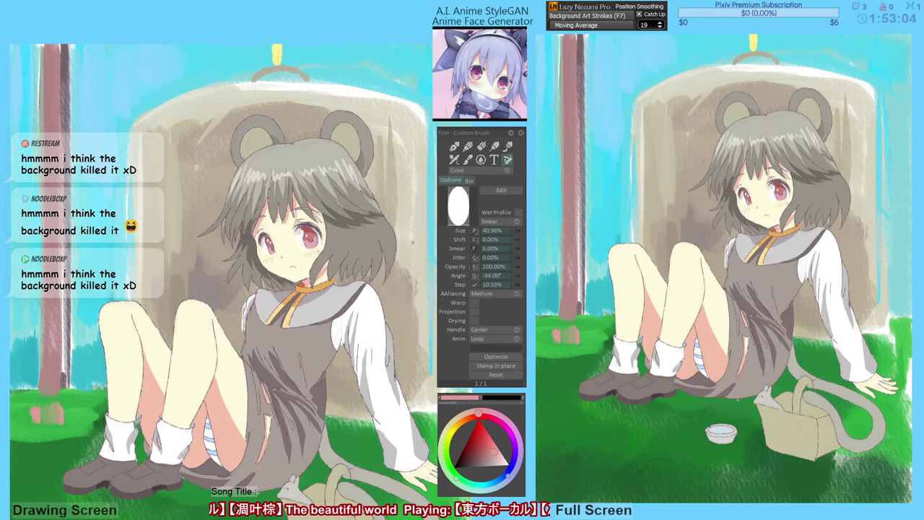
pyautogui.keyDown('alt'); pyautogui.click(402, 310); pyautogui.keyUp('alt')
pyautogui.moveTo(402, 219); pyautogui.dragTo(402, 268)
pyautogui.moveTo(403, 212)
pyautogui.mouseDown()
pyautogui.moveTo(402, 280)
pyautogui.moveTo(410, 264)
pyautogui.mouseUp()
# Sample colours near the stone's base and paint over the lower stone around the girl's sleeve.
pyautogui.keyDown('alt'); pyautogui.click(369, 403); pyautogui.keyUp('alt')
pyautogui.moveTo(354, 401)
pyautogui.mouseDown()
pyautogui.moveTo(335, 404)
pyautogui.moveTo(376, 391)
pyautogui.mouseUp()
pyautogui.moveTo(366, 395); pyautogui.dragTo(283, 404)
pyautogui.keyDown('alt'); pyautogui.click(351, 392); pyautogui.keyUp('alt')
pyautogui.keyDown('alt'); pyautogui.click(332, 379); pyautogui.keyUp('alt')
pyautogui.moveTo(394, 375); pyautogui.dragTo(392, 384)
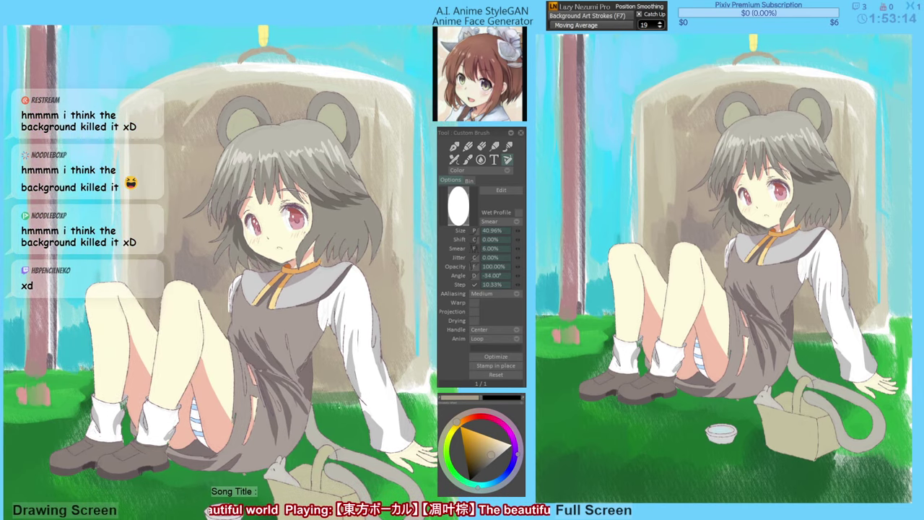
# Touch up the stone's bottom edge on both sides of the sleeve with a resampled base colour.
pyautogui.moveTo(341, 405)
pyautogui.mouseDown()
pyautogui.moveTo(324, 404)
pyautogui.moveTo(337, 386)
pyautogui.mouseUp()
pyautogui.moveTo(262, 355)
pyautogui.mouseDown()
pyautogui.moveTo(282, 367)
pyautogui.moveTo(252, 358)
pyautogui.mouseUp()
pyautogui.keyDown('alt'); pyautogui.click(335, 387); pyautogui.keyUp('alt')
pyautogui.moveTo(326, 411)
pyautogui.mouseDown()
pyautogui.moveTo(344, 394)
pyautogui.moveTo(319, 401)
pyautogui.mouseUp()
pyautogui.moveTo(386, 388)
pyautogui.mouseDown()
pyautogui.moveTo(392, 398)
pyautogui.moveTo(397, 384)
pyautogui.mouseUp()
pyautogui.moveTo(395, 393)
pyautogui.mouseDown()
pyautogui.moveTo(403, 380)
pyautogui.moveTo(399, 388)
pyautogui.mouseUp()
# Try lavender, blue-violet, magenta and pale green colour shifts on the painted background behind the girl.
pyautogui.keyDown('alt'); pyautogui.click(416, 121); pyautogui.keyUp('alt')
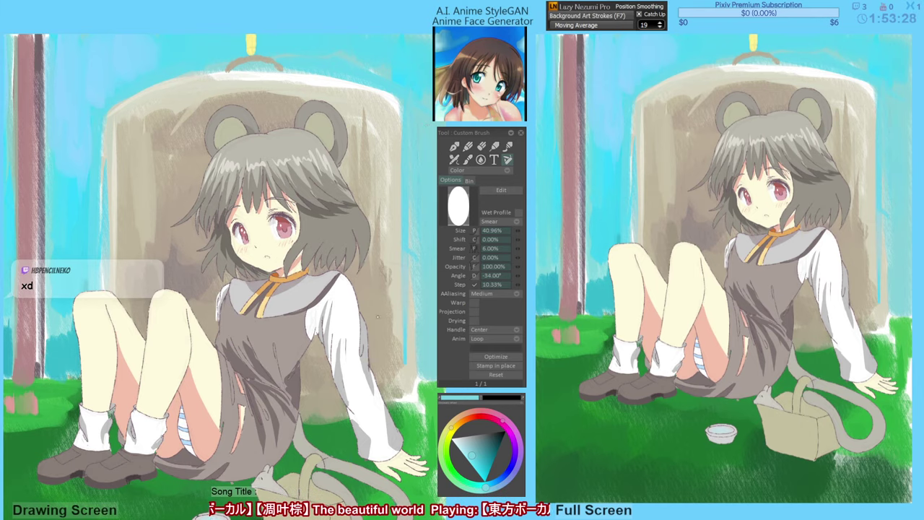
pyautogui.moveTo(428, 327); pyautogui.dragTo(448, 335)
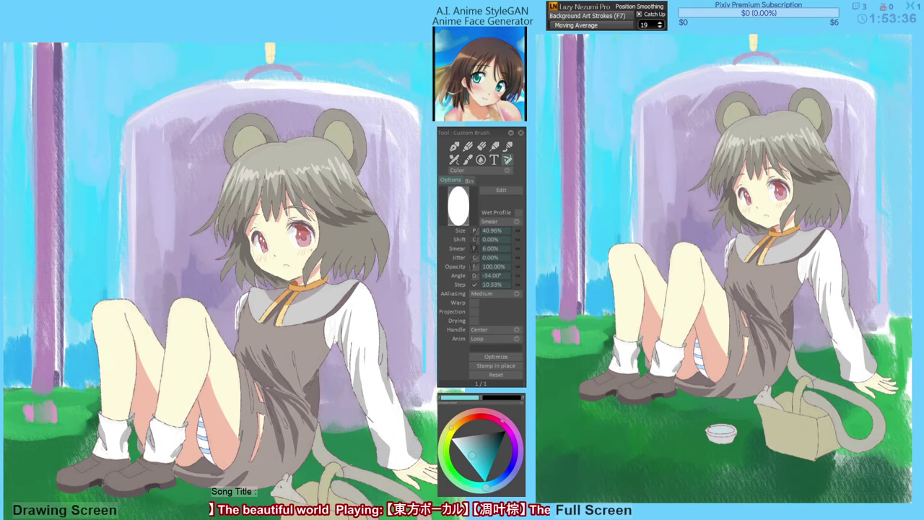
pyautogui.hotkey('ctrl', 'z')
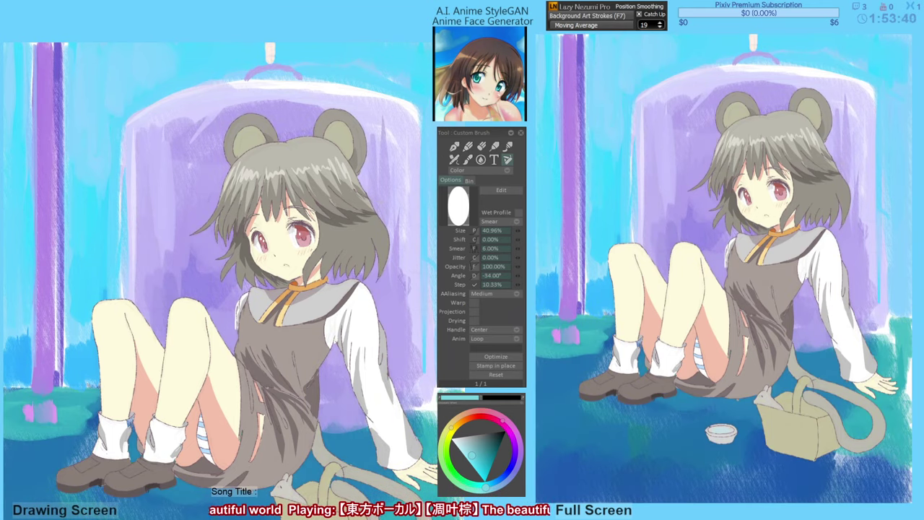
pyautogui.hotkey('ctrl', 'y')
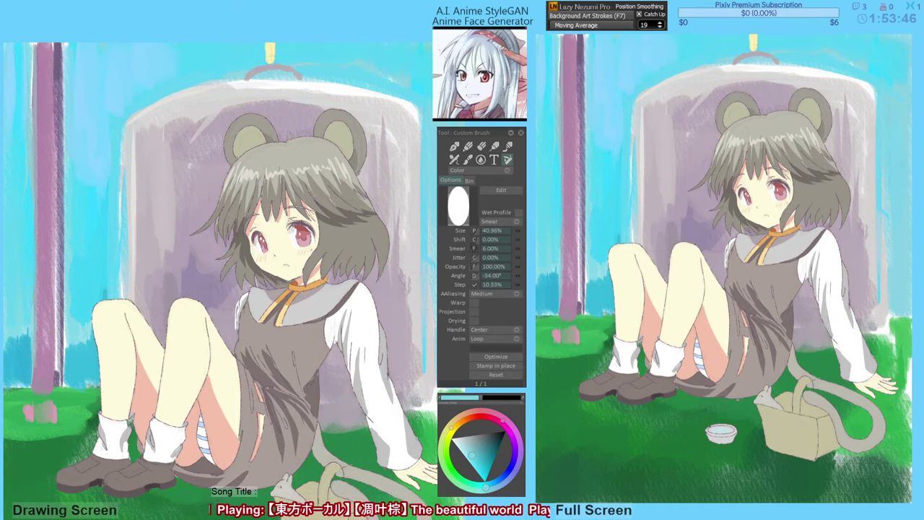
pyautogui.hotkey('ctrl', 'z')
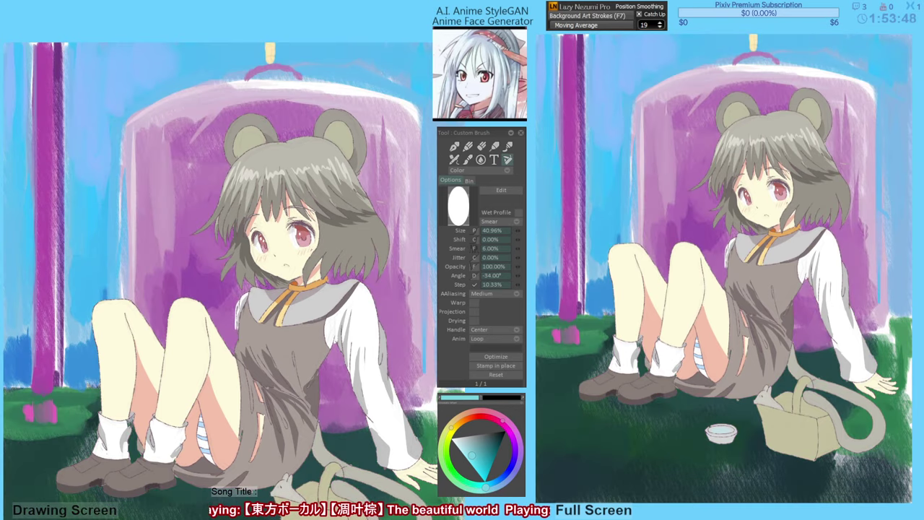
pyautogui.hotkey('ctrl', 'z')
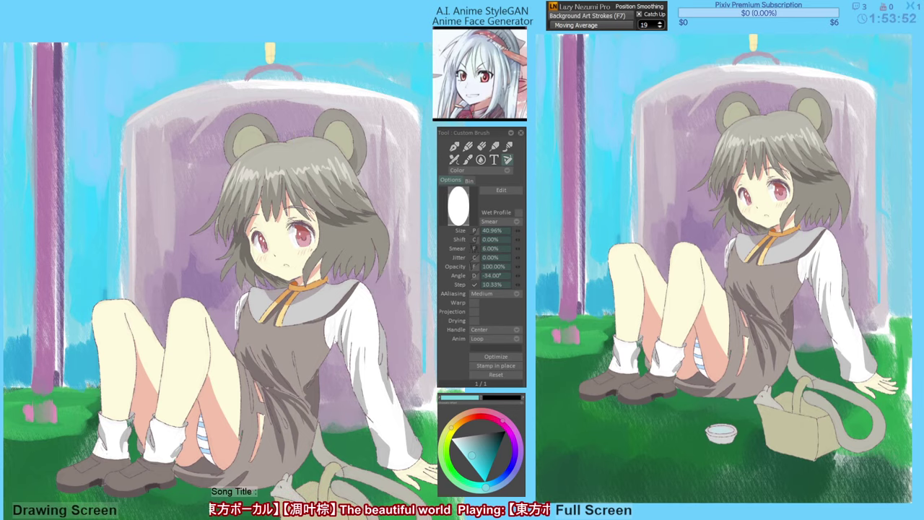
pyautogui.hotkey('ctrl', 'u')
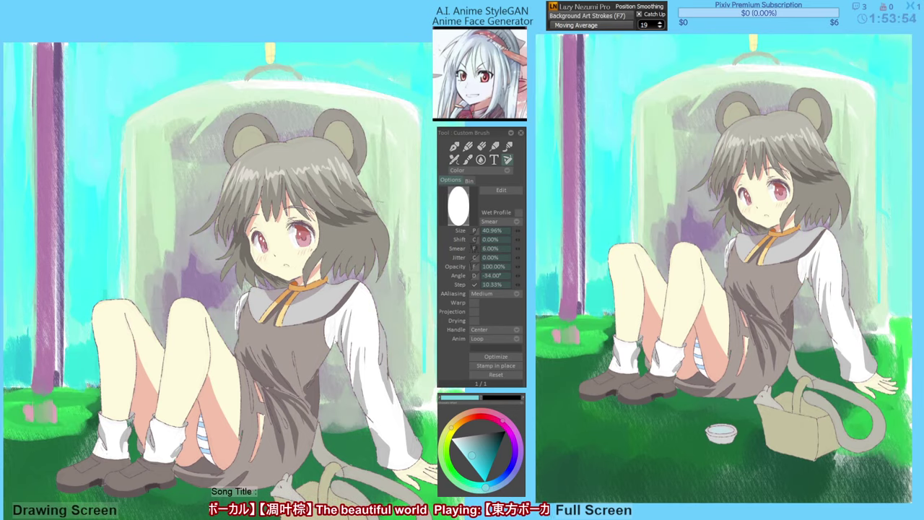
pyautogui.hotkey('ctrl', 'z')
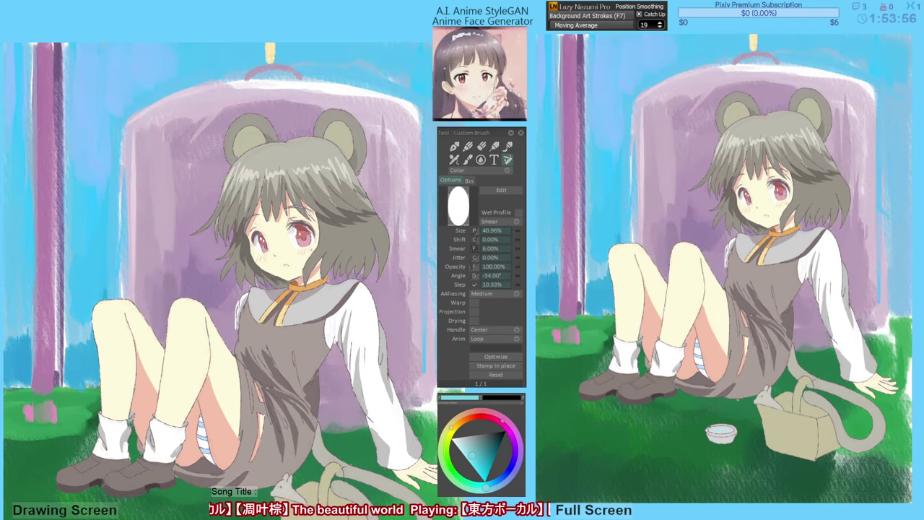
pyautogui.hotkey('ctrl', 'y')
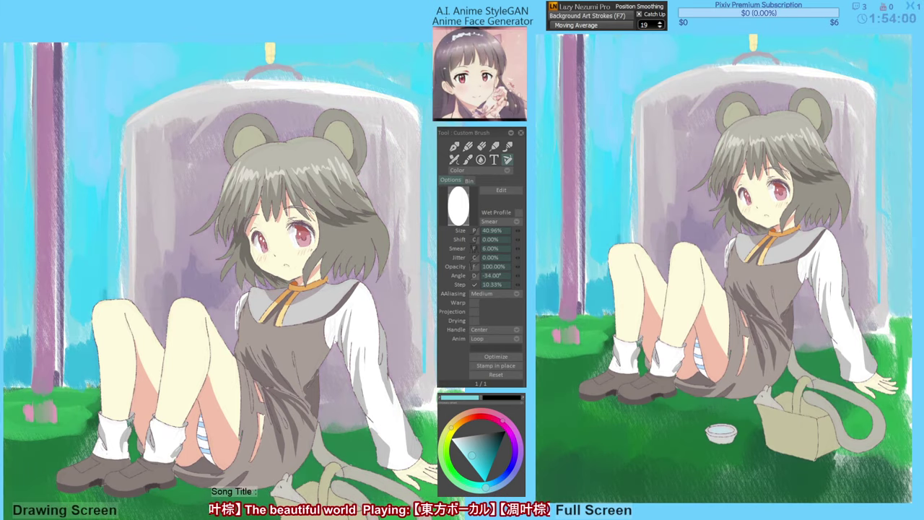
# Shift the background colours so the stone and tree trunk turn soft pink while the grass stays green.
pyautogui.hotkey('ctrl', 'z')
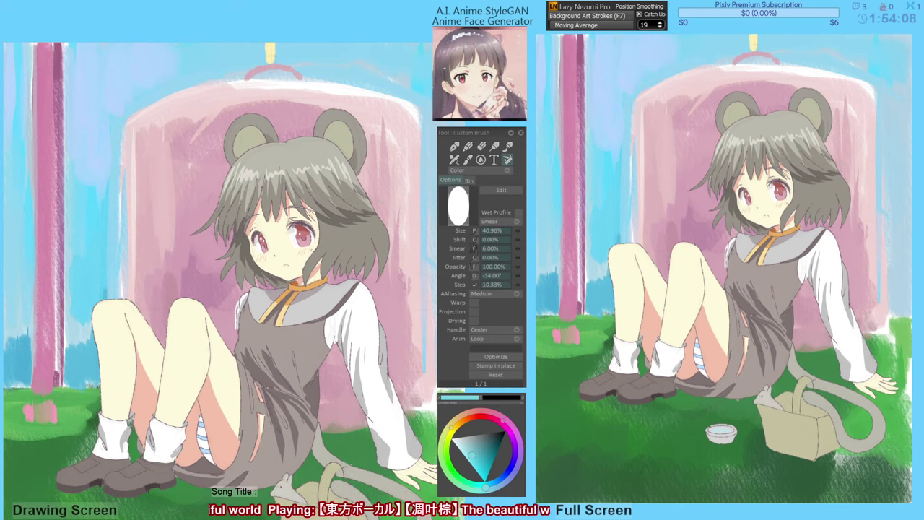
pyautogui.hotkey('ctrl', 'z')
pyautogui.hotkey('ctrl', 'y')
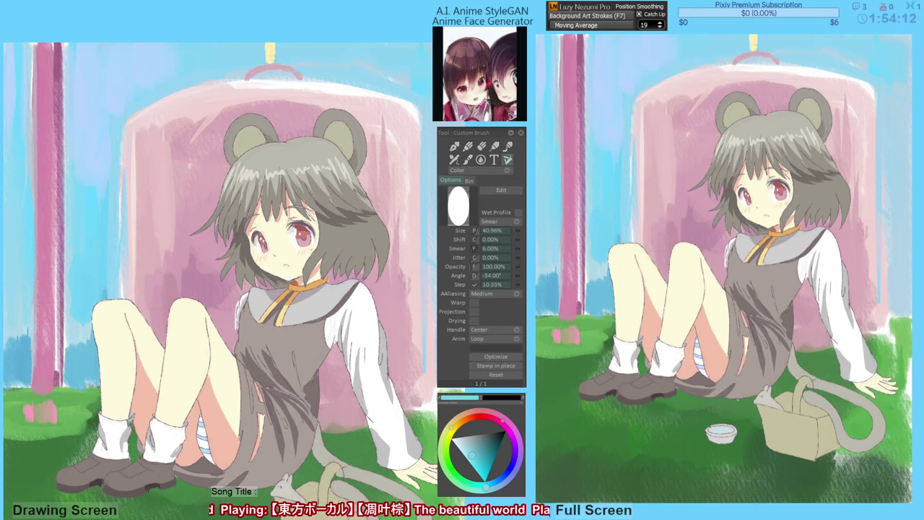
# Try teal, olive green and reddish-brown tints on the girl's hair, dress and shoes against the pink stone.
pyautogui.hotkey('ctrl', 'y')
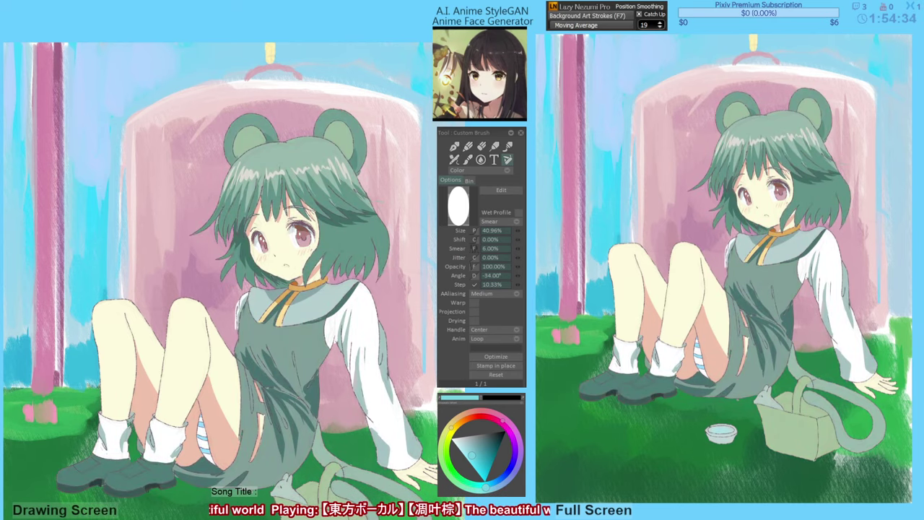
pyautogui.hotkey('ctrl', 'z')
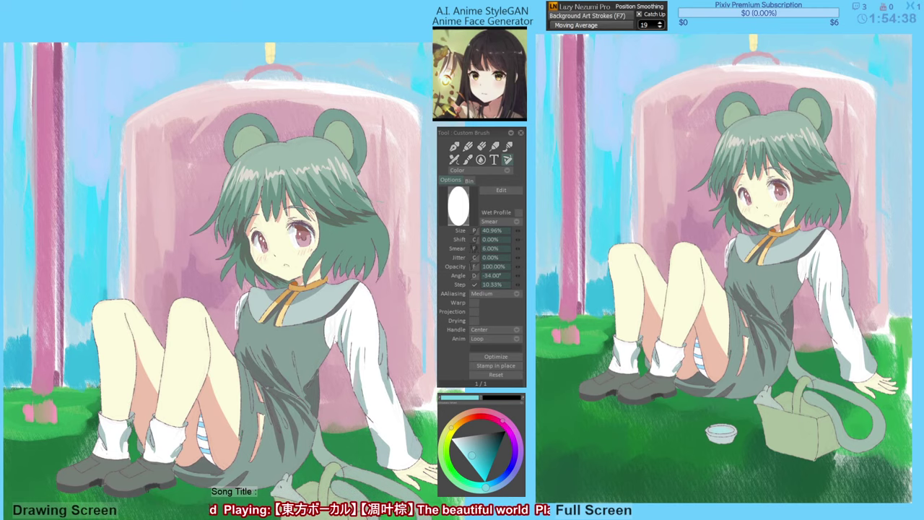
pyautogui.hotkey('ctrl', 'z')
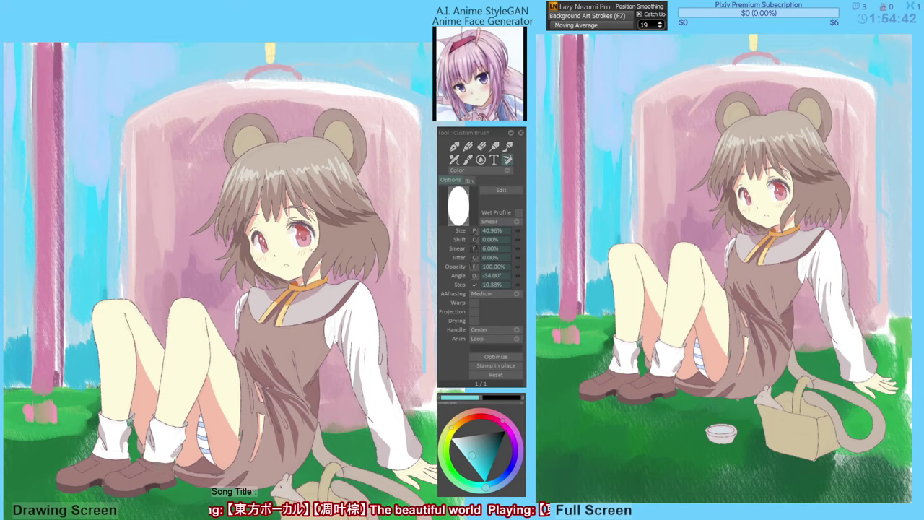
pyautogui.hotkey('ctrl', 'y')
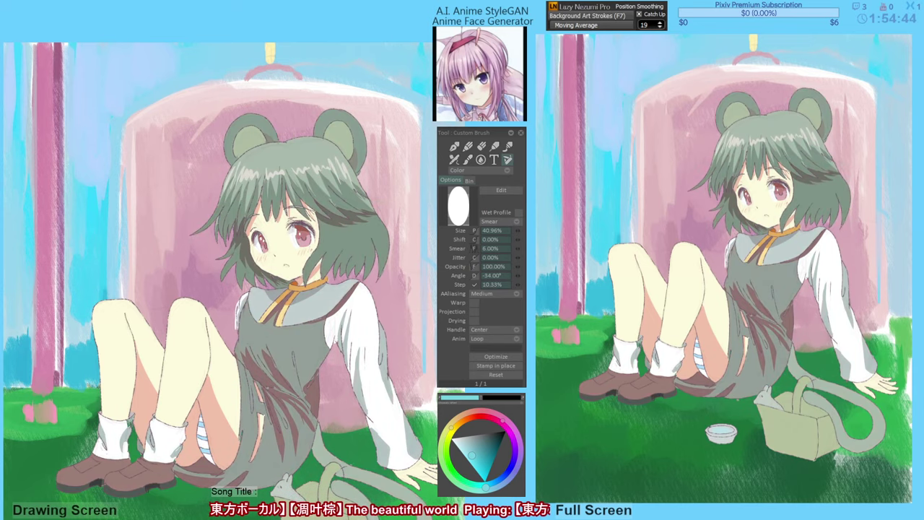
pyautogui.hotkey('ctrl', 'y')
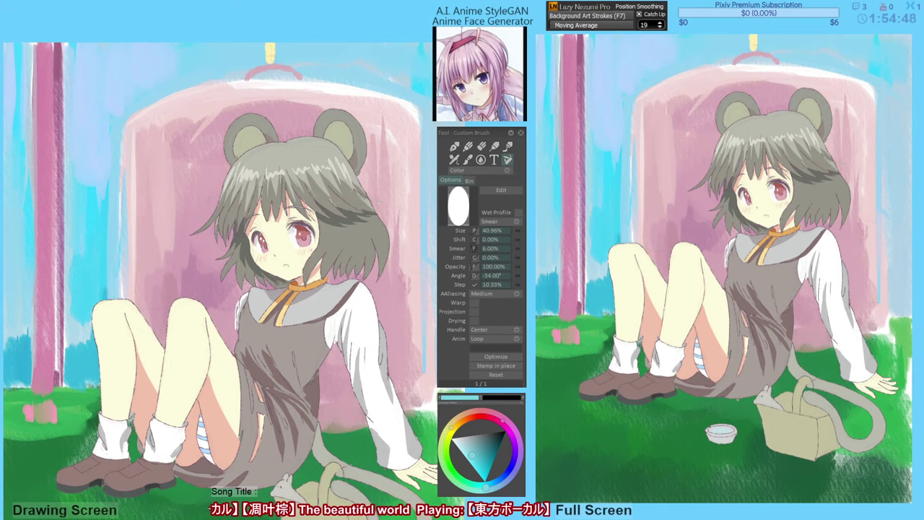
pyautogui.hotkey('ctrl', 'z')
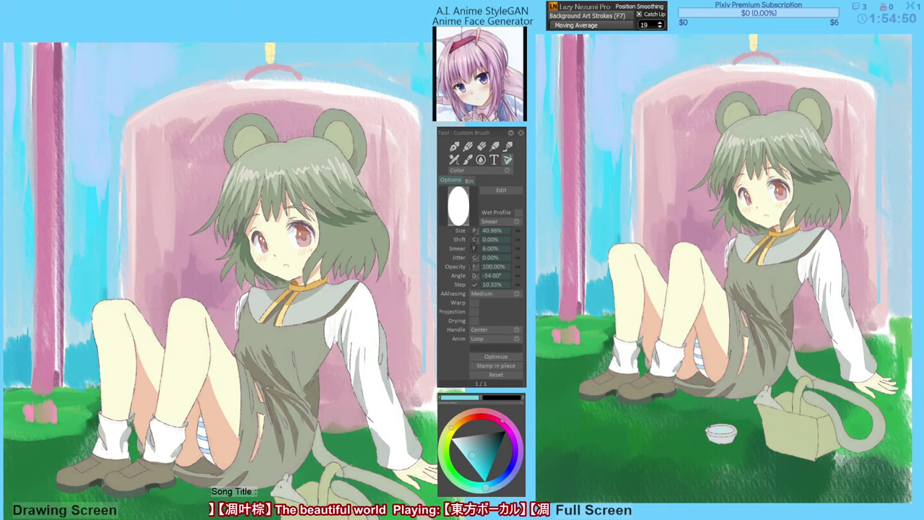
pyautogui.hotkey('ctrl', 'y')
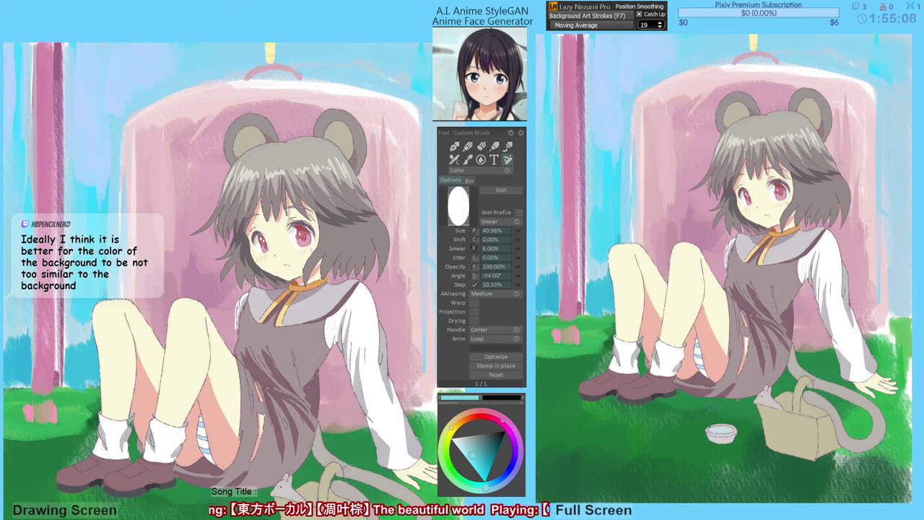
pyautogui.hotkey('ctrl', 'z')
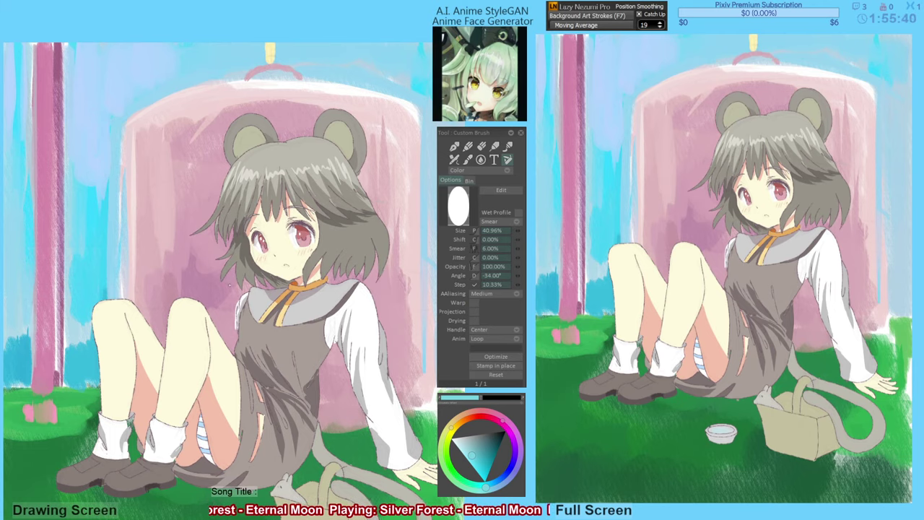
# Mirror the canvas to check the composition with the pink background, and flip it back.
pyautogui.moveTo(229, 285); pyautogui.dragTo(243, 276)
pyautogui.press('h')
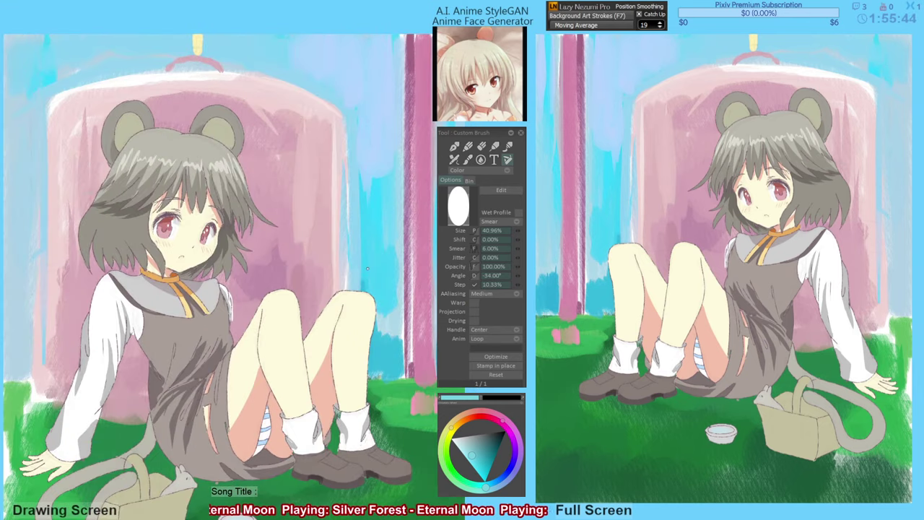
pyautogui.press('h')
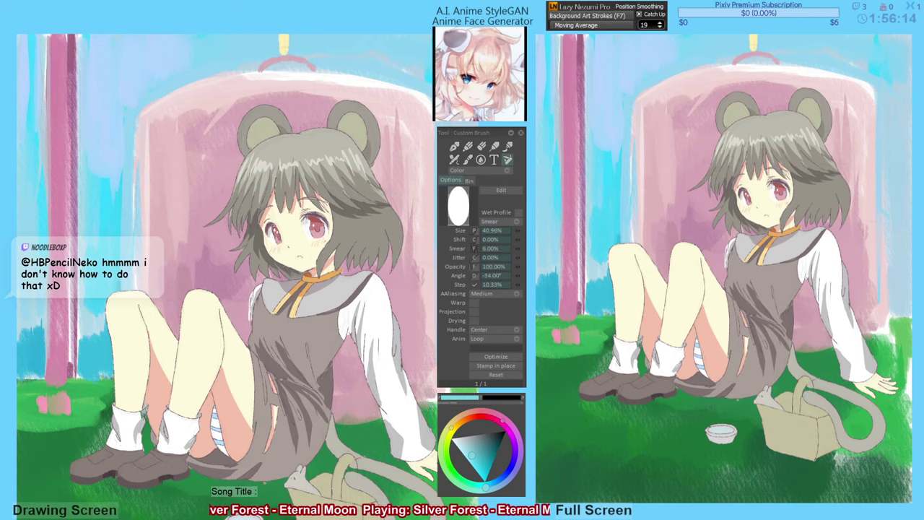
# Sample the stone's pink and paint vertical strokes on the stone between its outer edge and the girl's face-side hair.
pyautogui.keyDown('alt'); pyautogui.click(128, 175); pyautogui.keyUp('alt')
pyautogui.keyDown('alt'); pyautogui.click(117, 223); pyautogui.keyUp('alt')
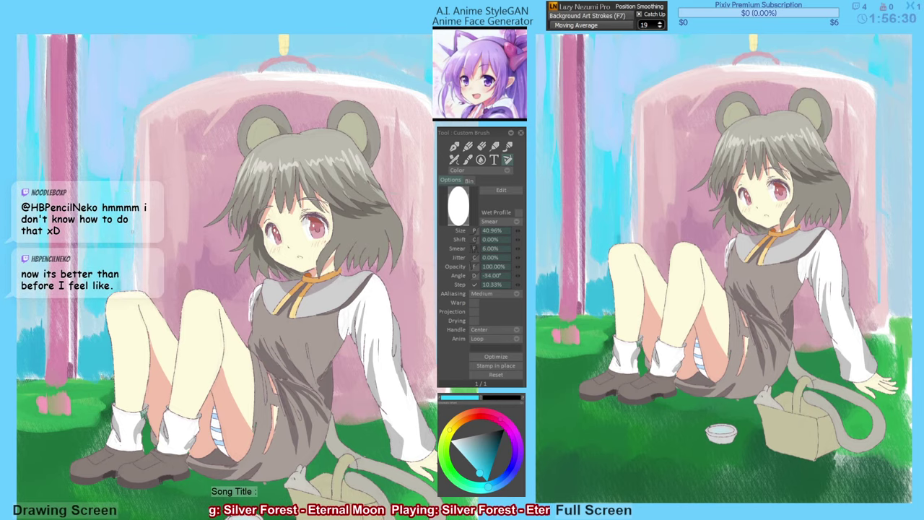
pyautogui.moveTo(109, 218); pyautogui.dragTo(115, 226)
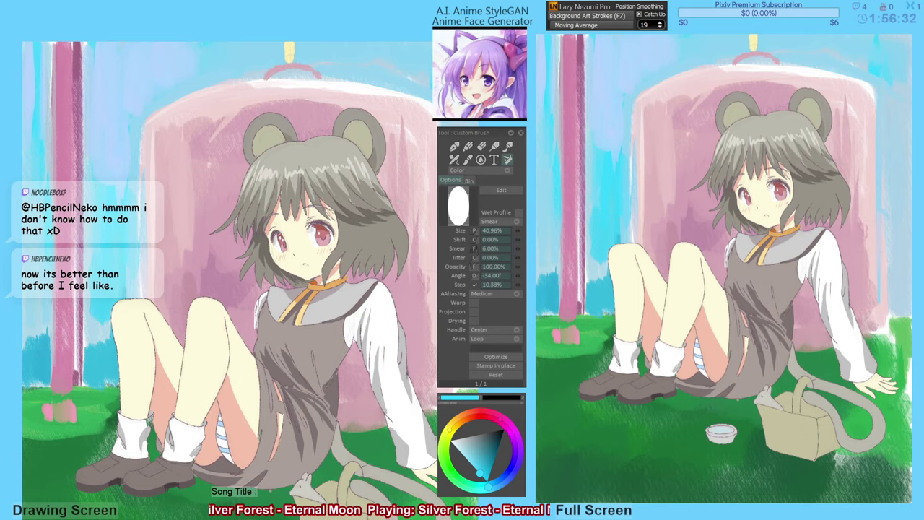
pyautogui.moveTo(186, 340); pyautogui.dragTo(162, 329)
pyautogui.keyDown('alt'); pyautogui.click(149, 220); pyautogui.keyUp('alt')
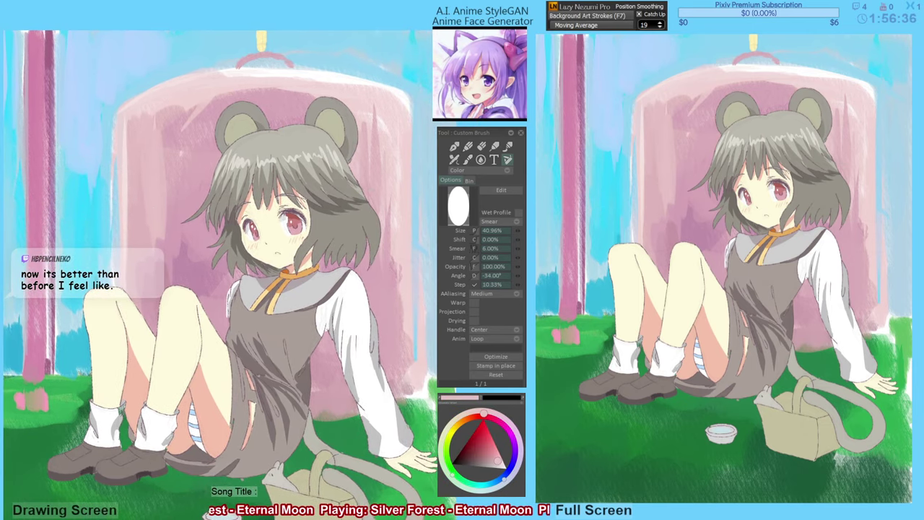
pyautogui.moveTo(155, 239)
pyautogui.mouseDown()
pyautogui.moveTo(155, 286)
pyautogui.moveTo(164, 265)
pyautogui.mouseUp()
pyautogui.moveTo(169, 191); pyautogui.dragTo(168, 264)
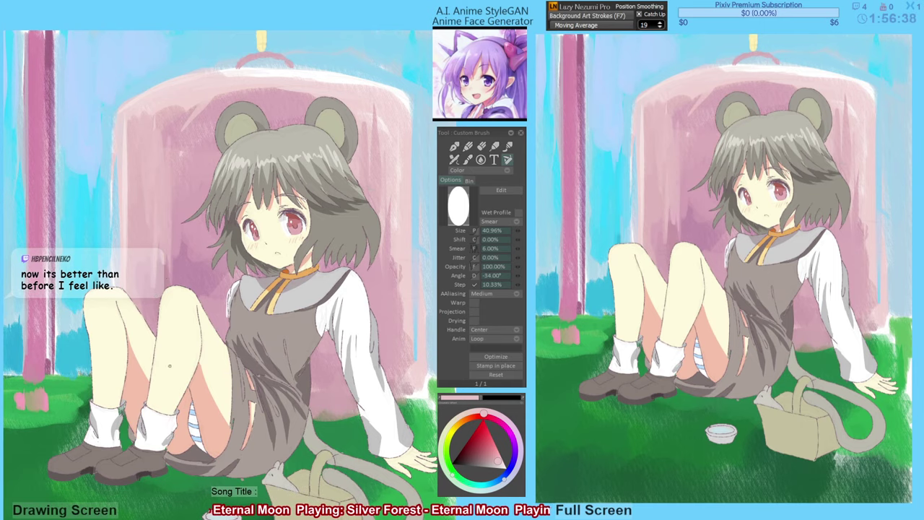
# Sample pink beside the girl's sleeve and paint long vertical strokes down the stone behind her outstretched arm.
pyautogui.moveTo(247, 240); pyautogui.dragTo(209, 235)
pyautogui.keyDown('alt'); pyautogui.click(342, 279); pyautogui.keyUp('alt')
pyautogui.moveTo(344, 250); pyautogui.dragTo(344, 192)
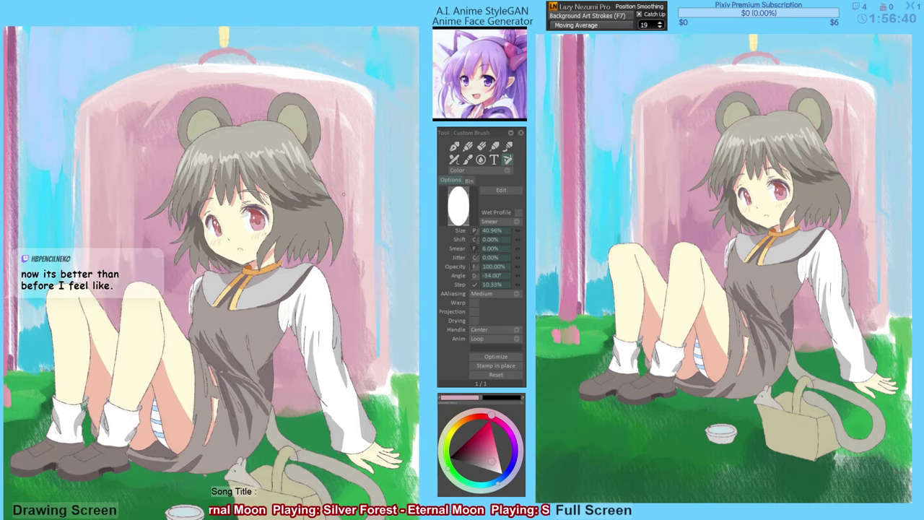
pyautogui.moveTo(350, 122); pyautogui.dragTo(353, 243)
pyautogui.moveTo(357, 146); pyautogui.dragTo(361, 259)
pyautogui.moveTo(363, 221); pyautogui.dragTo(367, 298)
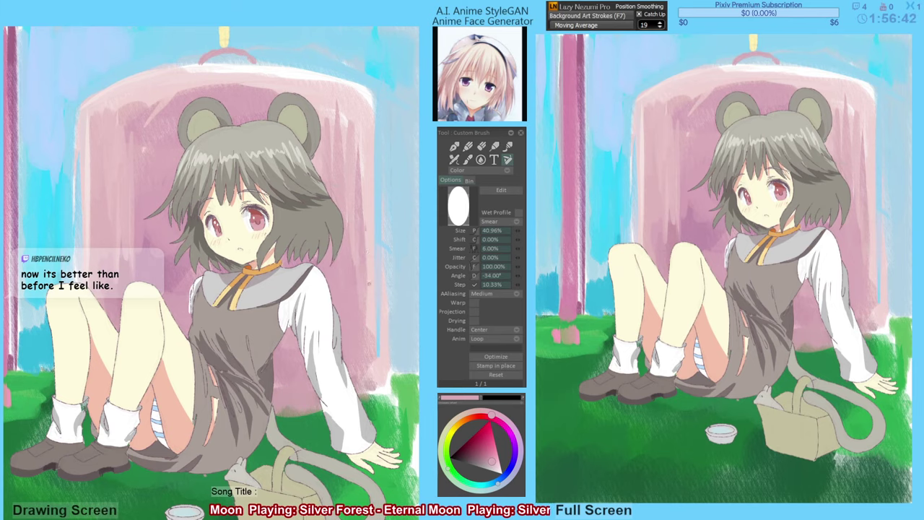
pyautogui.moveTo(370, 241); pyautogui.dragTo(366, 375)
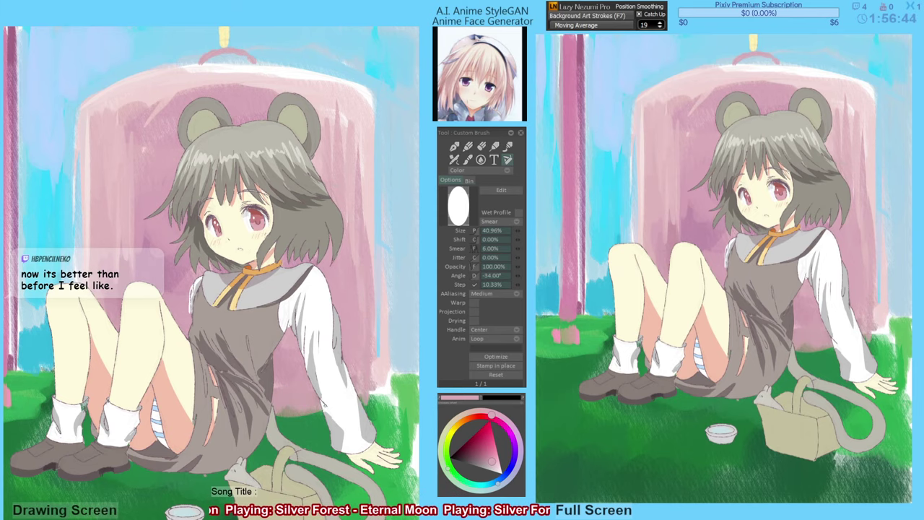
pyautogui.moveTo(305, 373); pyautogui.dragTo(308, 375)
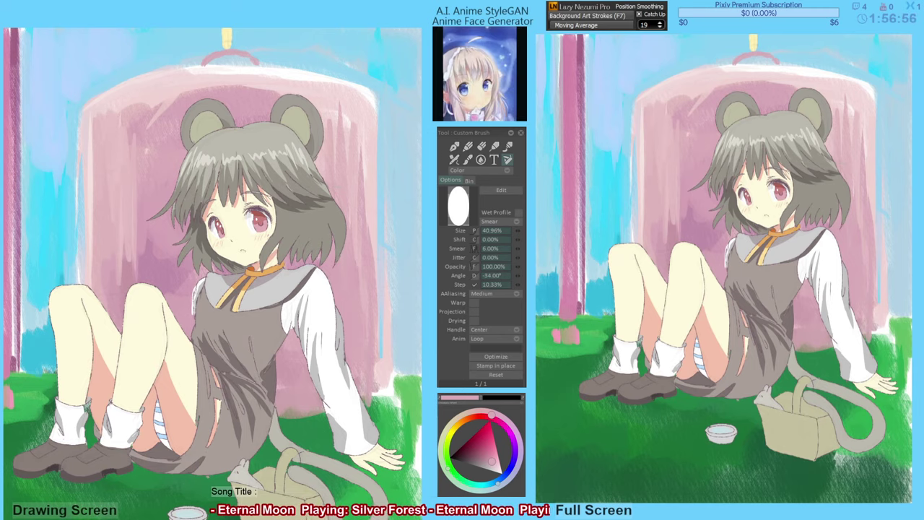
# Adjust the background's tones, making the pink stone and sky paler and the green grass darker.
pyautogui.hotkey('ctrl', 'z')
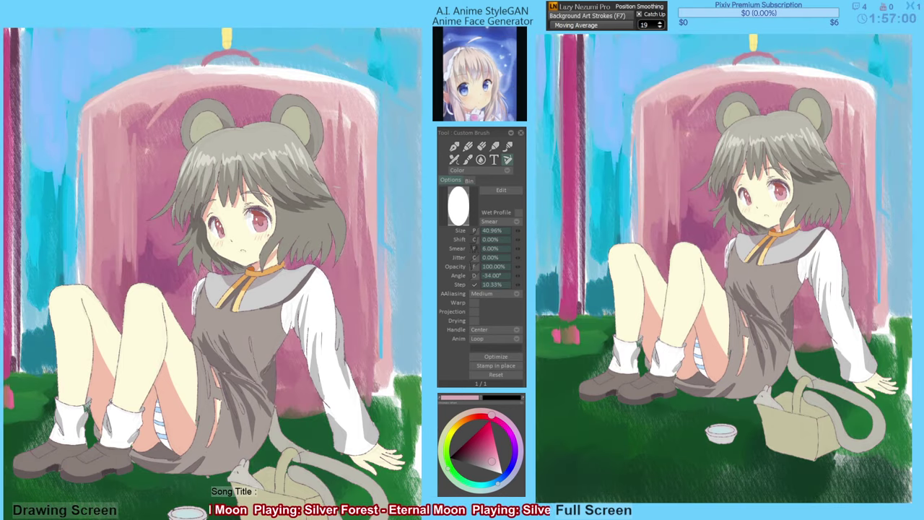
pyautogui.moveTo(379, 253); pyautogui.dragTo(420, 220)
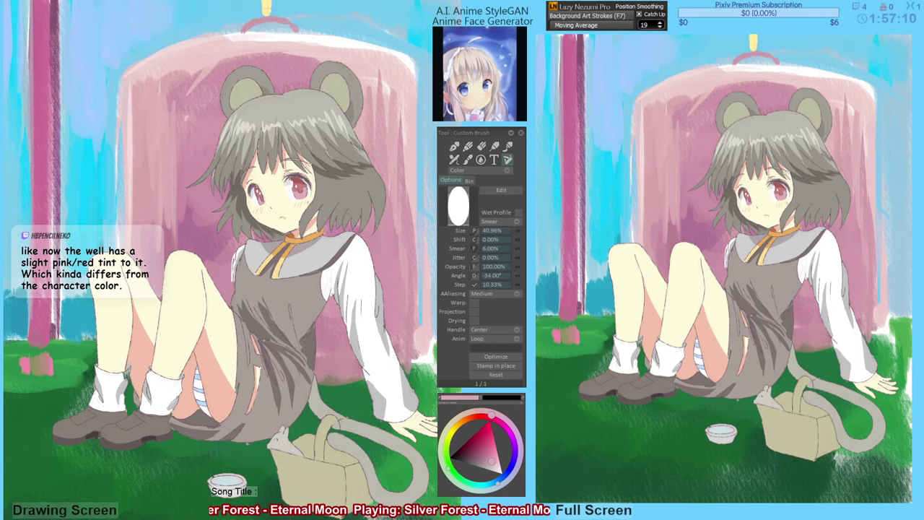
pyautogui.hotkey('ctrl', 'z')
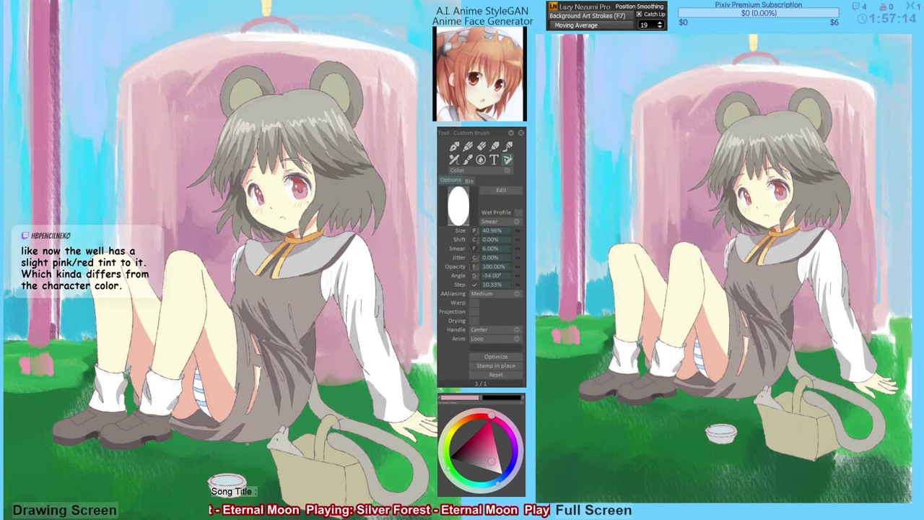
pyautogui.hotkey('ctrl', 'z')
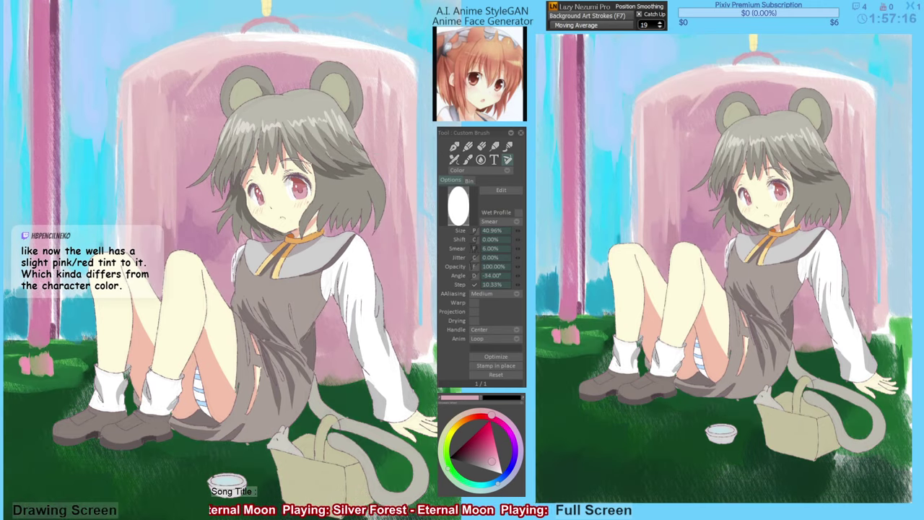
pyautogui.hotkey('ctrl', 'y')
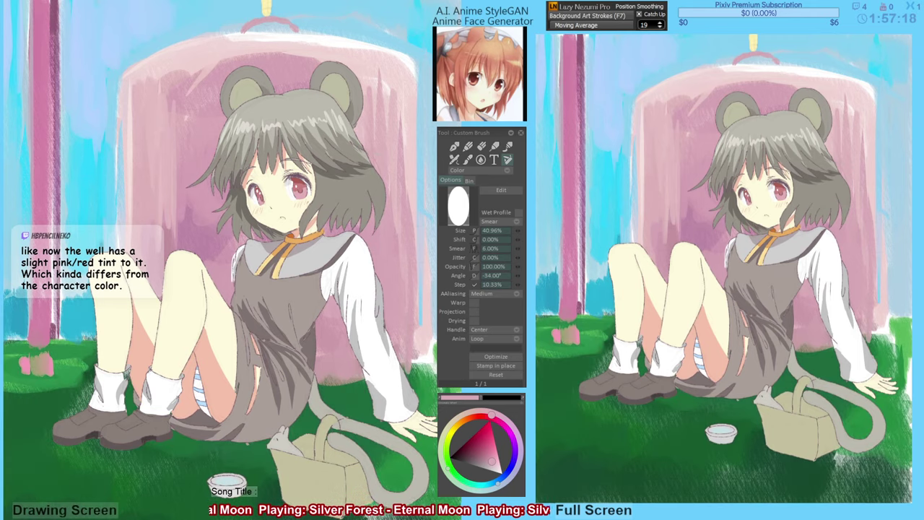
pyautogui.hotkey('ctrl', 'y')
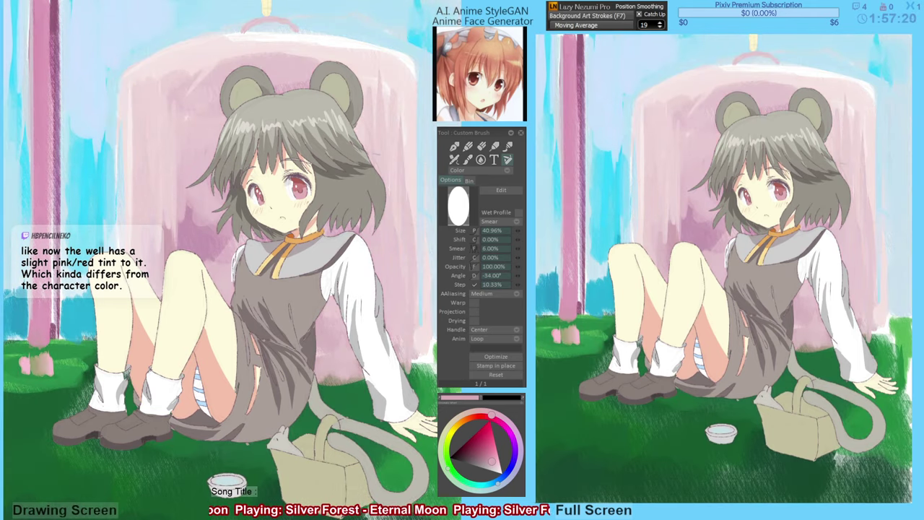
# Undo the last two background changes and sample the stone's darker pink beside the girl's hair.
pyautogui.hotkey('ctrl', 'z')
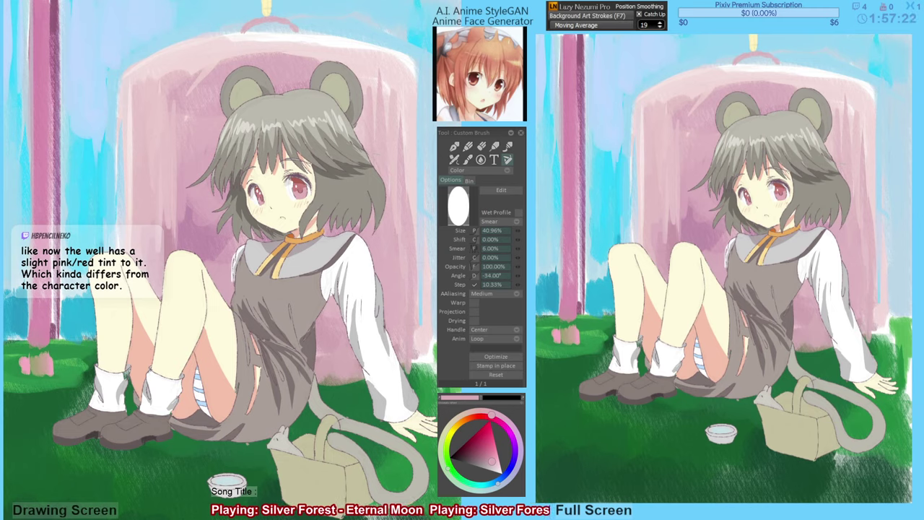
pyautogui.hotkey('ctrl', 'z')
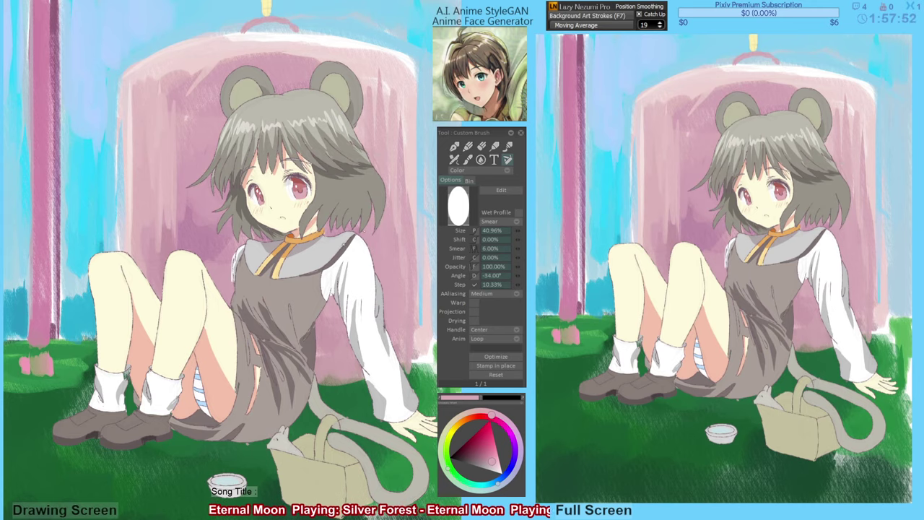
pyautogui.moveTo(203, 242); pyautogui.dragTo(196, 248)
pyautogui.keyDown('alt'); pyautogui.click(191, 244); pyautogui.keyUp('alt')
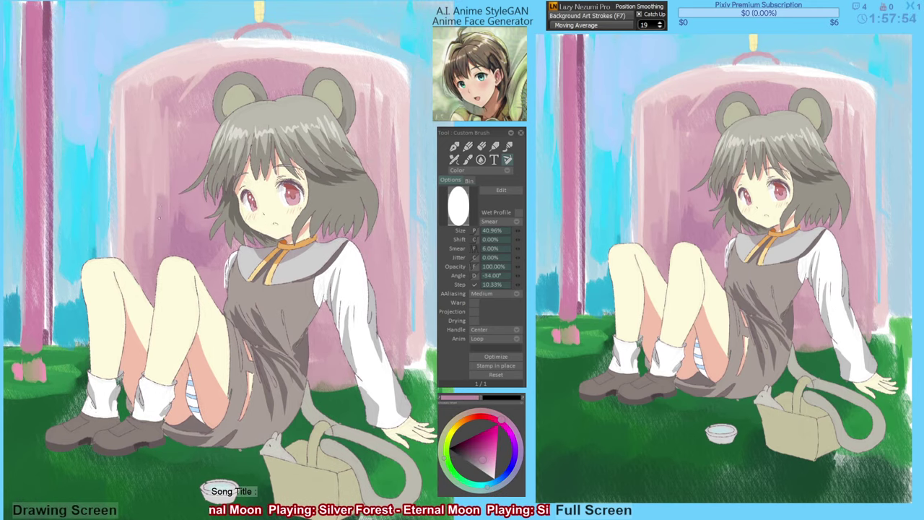
pyautogui.moveTo(223, 189); pyautogui.dragTo(229, 197)
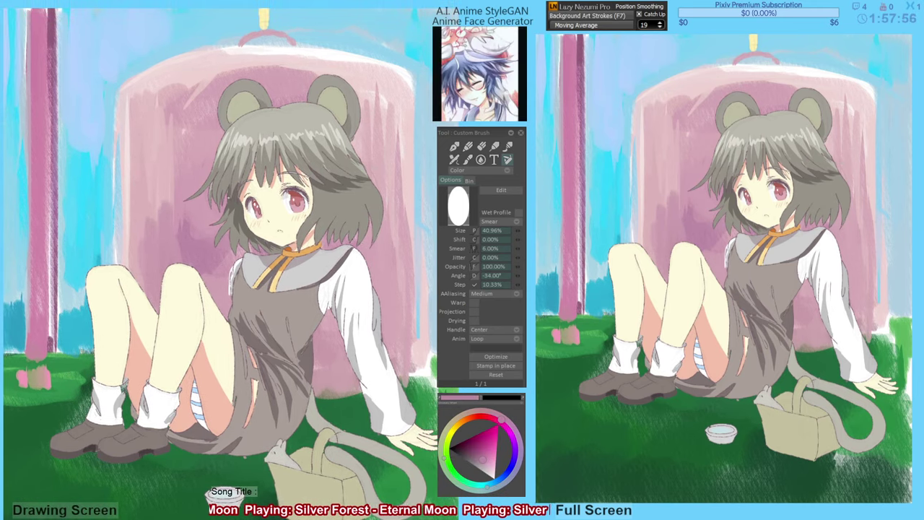
# Sample the sky's blue, shift it deeper, and paint vertical strokes down the sky between the pillar and the stone.
pyautogui.keyDown('alt'); pyautogui.click(213, 53); pyautogui.keyUp('alt')
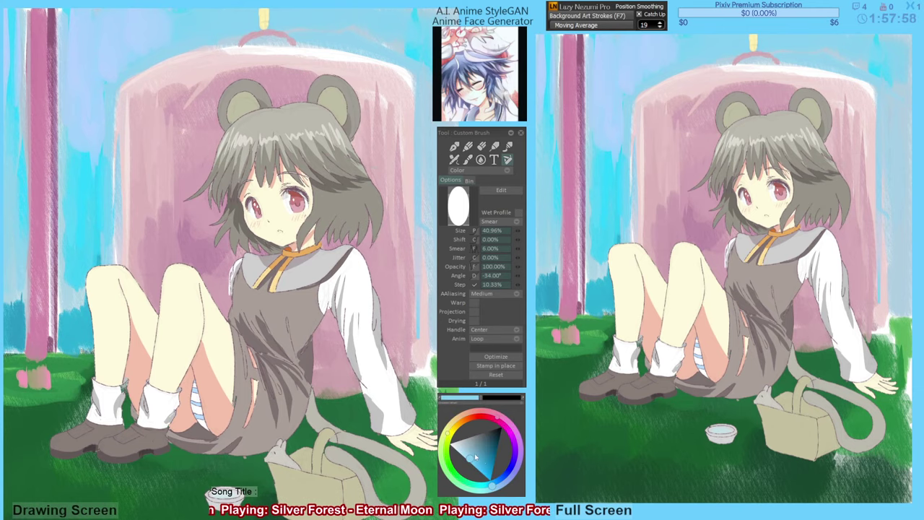
pyautogui.moveTo(387, 312); pyautogui.dragTo(394, 323)
pyautogui.keyDown('alt'); pyautogui.click(193, 36); pyautogui.keyUp('alt')
pyautogui.keyDown('alt'); pyautogui.click(85, 191); pyautogui.keyUp('alt')
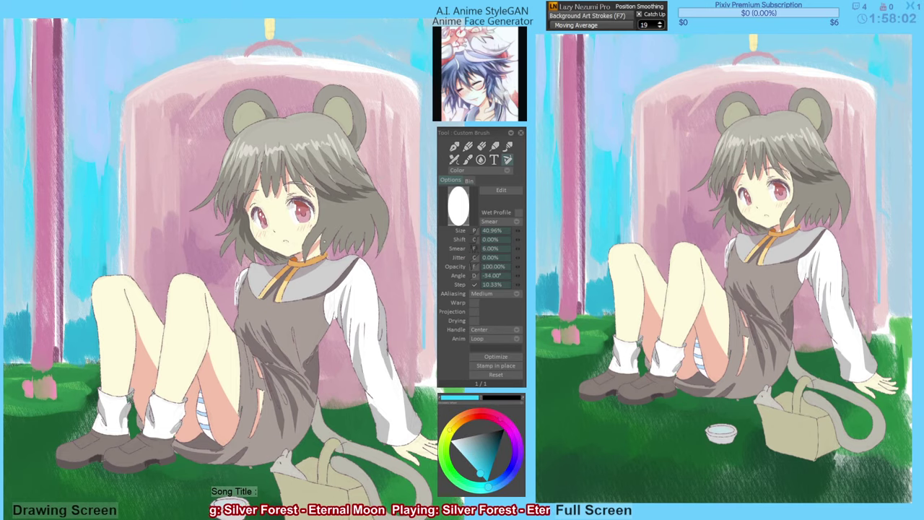
pyautogui.moveTo(489, 487)
pyautogui.mouseDown()
pyautogui.moveTo(500, 483)
pyautogui.moveTo(467, 460)
pyautogui.mouseUp()
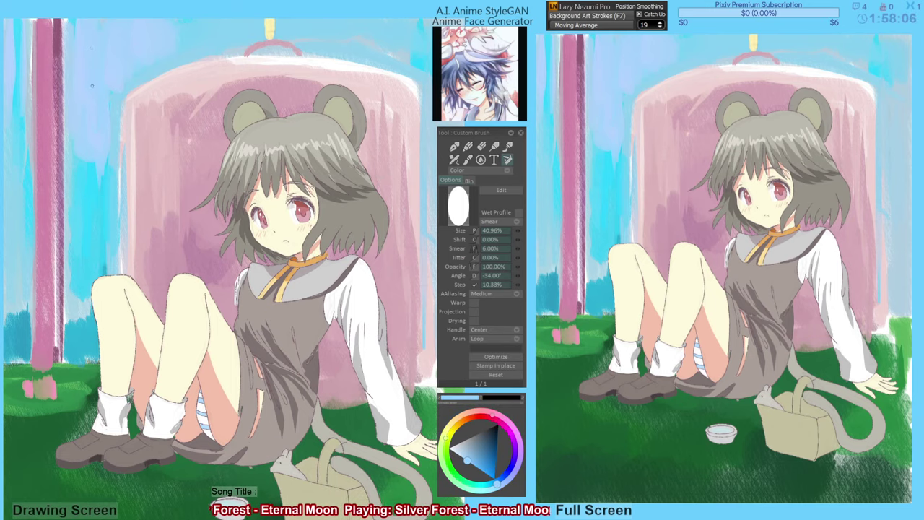
pyautogui.moveTo(91, 155); pyautogui.dragTo(86, 202)
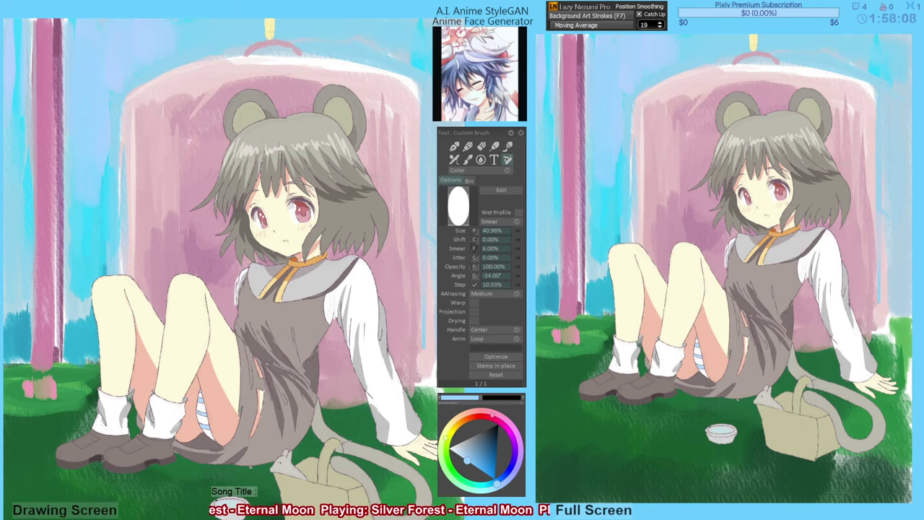
pyautogui.moveTo(467, 458); pyautogui.dragTo(486, 474)
pyautogui.moveTo(108, 31)
pyautogui.mouseDown()
pyautogui.moveTo(93, 149)
pyautogui.moveTo(85, 137)
pyautogui.moveTo(93, 33)
pyautogui.moveTo(89, 209)
pyautogui.moveTo(92, 37)
pyautogui.moveTo(96, 70)
pyautogui.mouseUp()
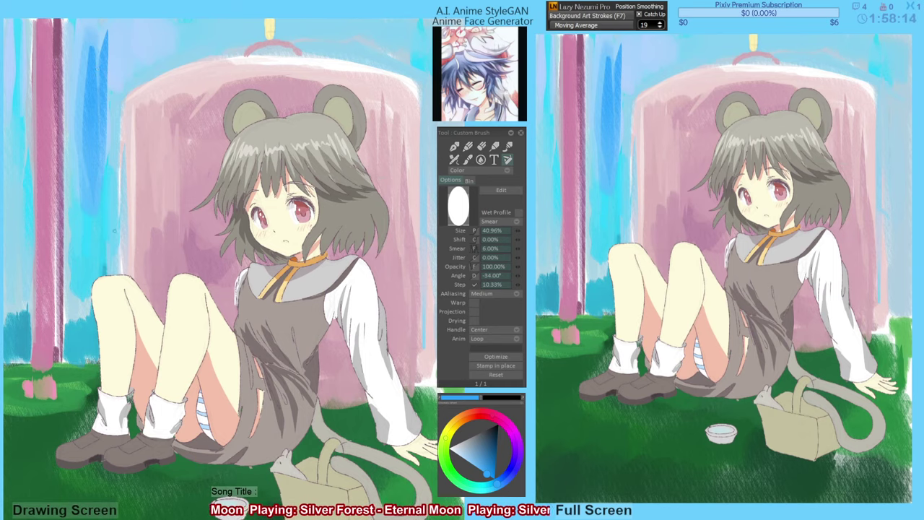
pyautogui.moveTo(113, 231)
pyautogui.mouseDown()
pyautogui.moveTo(101, 216)
pyautogui.moveTo(108, 173)
pyautogui.moveTo(91, 274)
pyautogui.moveTo(79, 263)
pyautogui.moveTo(87, 316)
pyautogui.moveTo(110, 274)
pyautogui.moveTo(75, 322)
pyautogui.moveTo(81, 174)
pyautogui.moveTo(88, 313)
pyautogui.mouseUp()
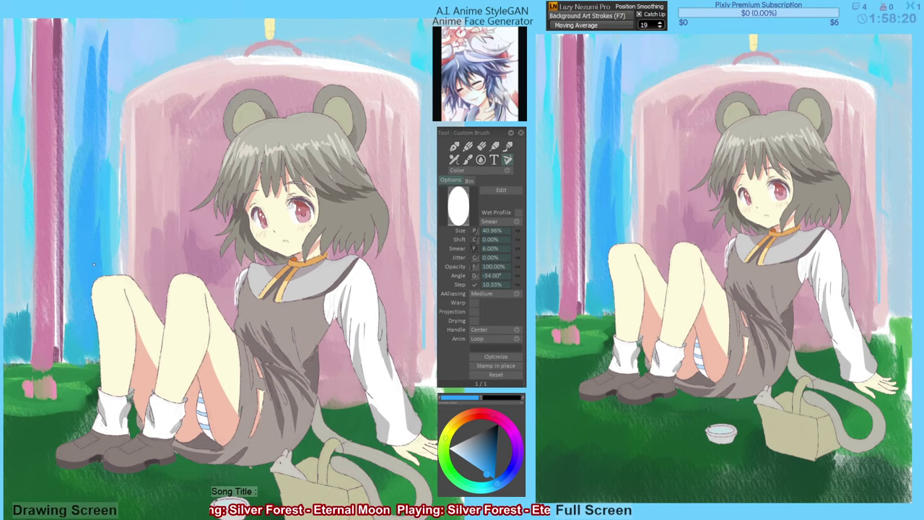
# Pick a slightly softer blue and lay long vertical strokes over the lower sky between the pillar and the girl's knees.
pyautogui.moveTo(417, 255); pyautogui.dragTo(422, 278)
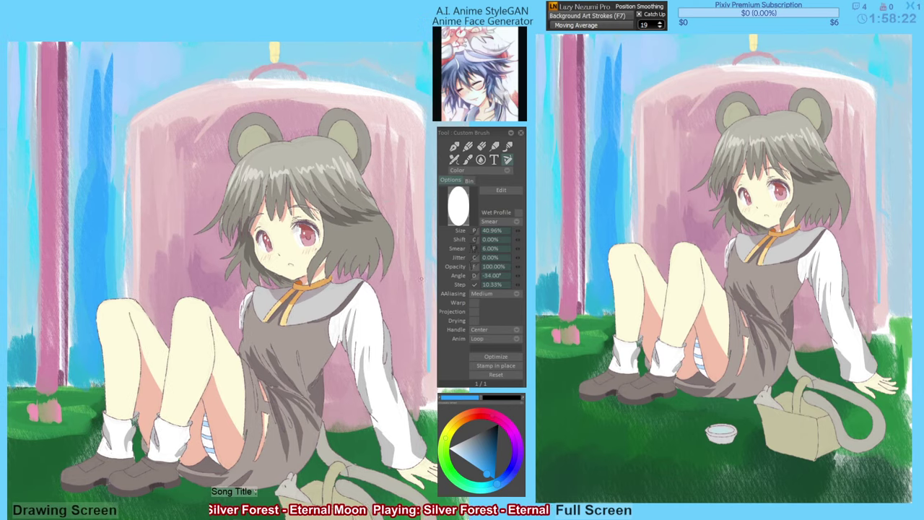
pyautogui.click(478, 468)
pyautogui.moveTo(102, 179)
pyautogui.mouseDown()
pyautogui.moveTo(104, 301)
pyautogui.moveTo(88, 306)
pyautogui.mouseUp()
pyautogui.moveTo(94, 156)
pyautogui.mouseDown()
pyautogui.moveTo(84, 294)
pyautogui.moveTo(71, 314)
pyautogui.mouseUp()
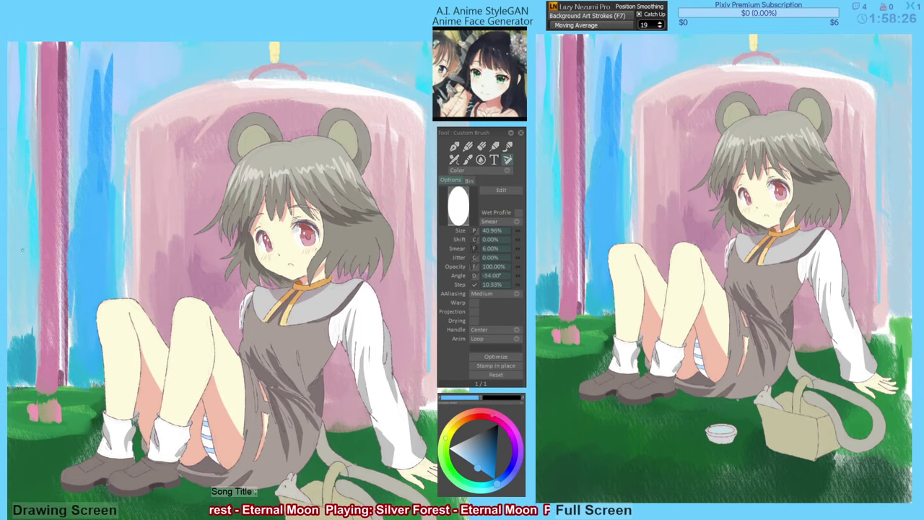
# Cover the narrow sky strip on the pillar's outer side with overlapping vertical blue strokes from the grass up to the canvas edge.
pyautogui.moveTo(23, 266); pyautogui.dragTo(25, 382)
pyautogui.moveTo(30, 297); pyautogui.dragTo(18, 375)
pyautogui.moveTo(13, 313)
pyautogui.mouseDown()
pyautogui.moveTo(10, 349)
pyautogui.moveTo(10, 325)
pyautogui.moveTo(26, 373)
pyautogui.mouseUp()
pyautogui.moveTo(25, 203); pyautogui.dragTo(20, 311)
pyautogui.moveTo(24, 260); pyautogui.dragTo(23, 364)
pyautogui.moveTo(17, 193); pyautogui.dragTo(15, 236)
pyautogui.moveTo(27, 153); pyautogui.dragTo(26, 224)
pyautogui.moveTo(14, 94); pyautogui.dragTo(12, 208)
pyautogui.moveTo(15, 54); pyautogui.dragTo(27, 137)
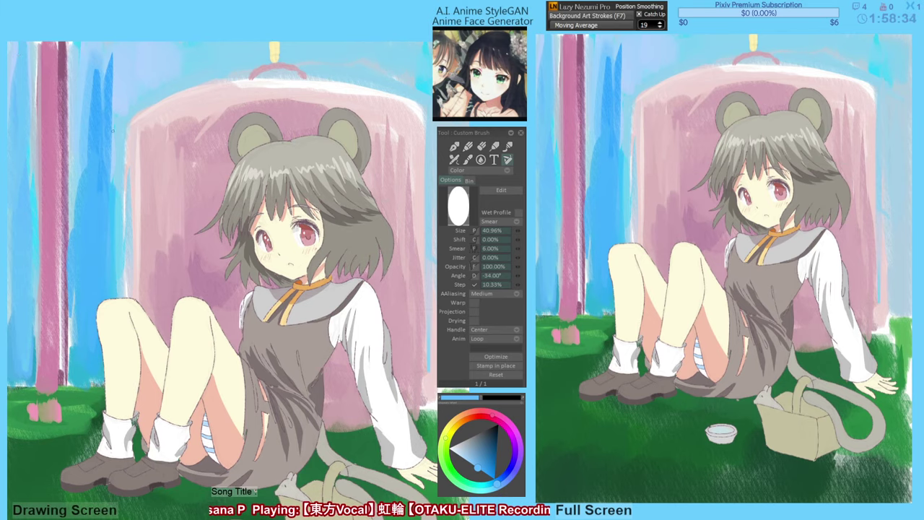
# Blend the blue sky between the pillar and the stone with more long vertical strokes.
pyautogui.moveTo(111, 159); pyautogui.dragTo(111, 126)
pyautogui.moveTo(113, 208); pyautogui.dragTo(118, 100)
pyautogui.moveTo(105, 63); pyautogui.dragTo(89, 166)
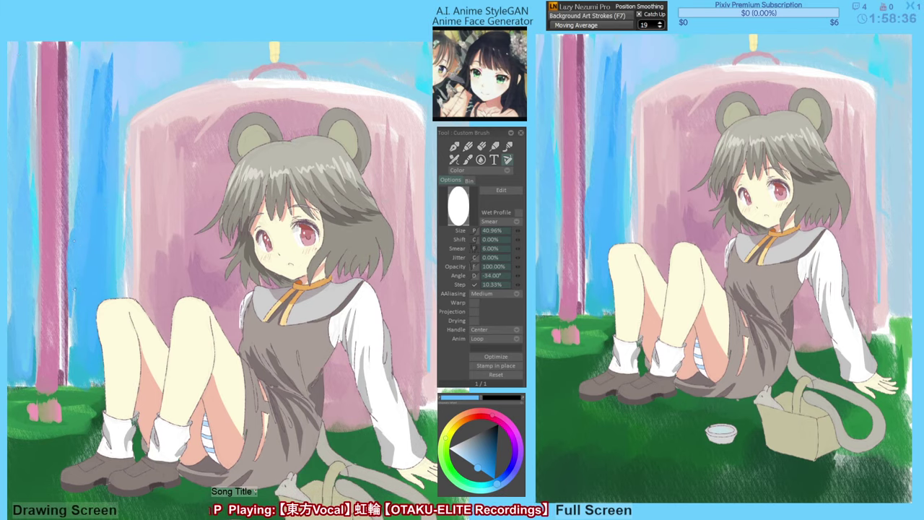
pyautogui.moveTo(74, 235); pyautogui.dragTo(89, 44)
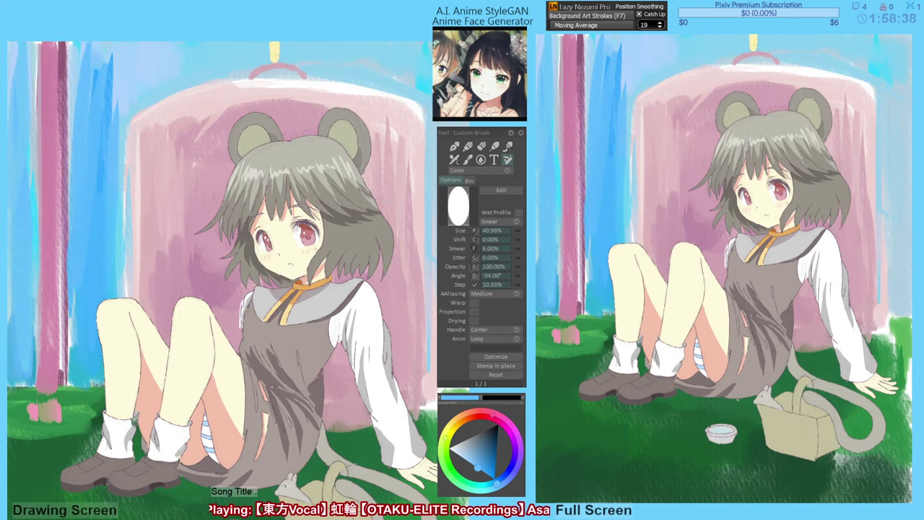
# Mix a muted orange-brown and paint broad earth patches over the grass around the shoes, skirt and tail.
pyautogui.moveTo(150, 347); pyautogui.dragTo(160, 277)
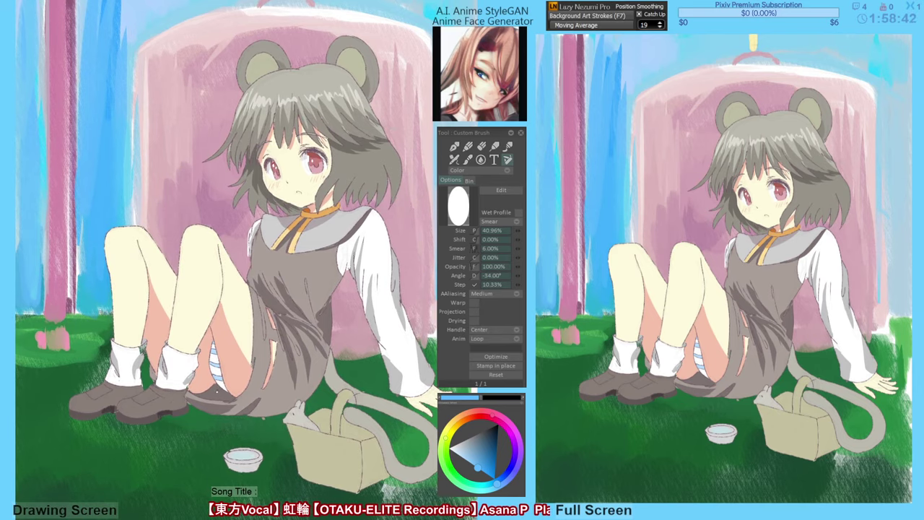
pyautogui.moveTo(179, 459)
pyautogui.mouseDown()
pyautogui.moveTo(196, 433)
pyautogui.moveTo(180, 427)
pyautogui.moveTo(162, 446)
pyautogui.moveTo(176, 465)
pyautogui.moveTo(198, 444)
pyautogui.moveTo(171, 452)
pyautogui.mouseUp()
pyautogui.hotkey('ctrl', 'z')
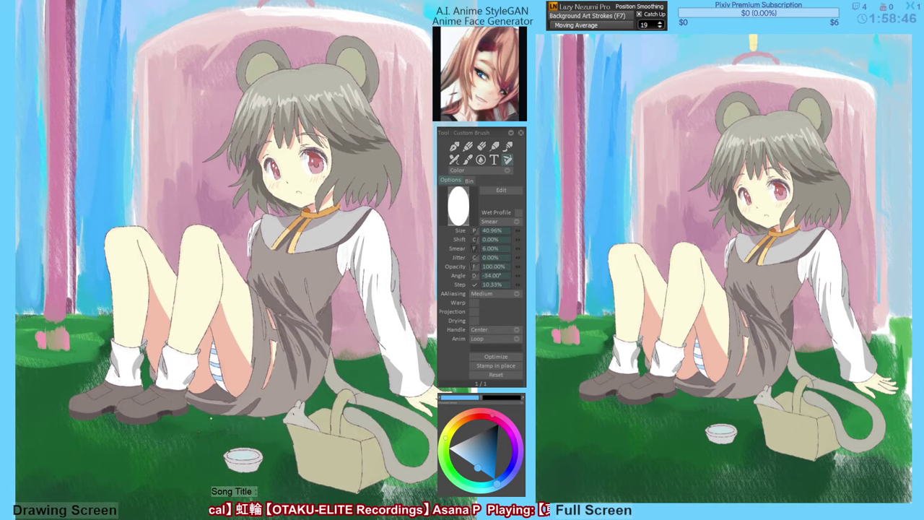
pyautogui.keyDown('alt'); pyautogui.click(137, 468); pyautogui.keyUp('alt')
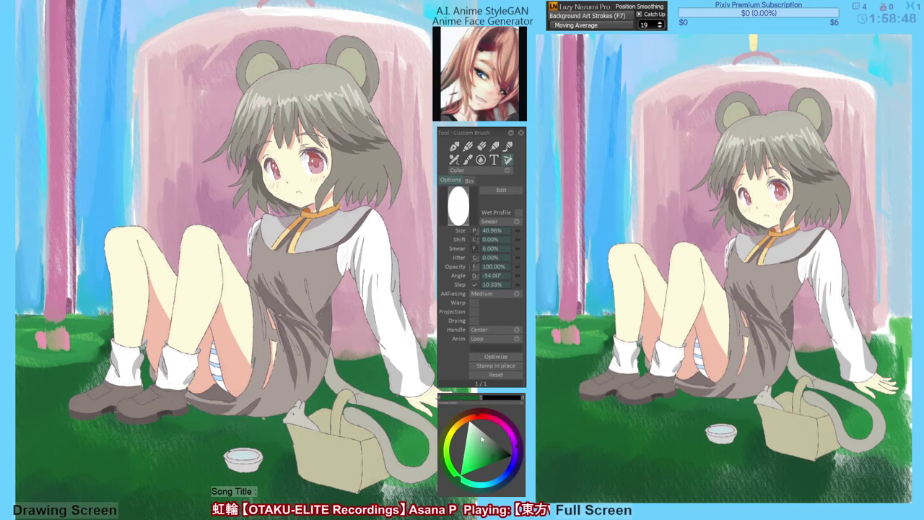
pyautogui.click(466, 418)
pyautogui.click(486, 449)
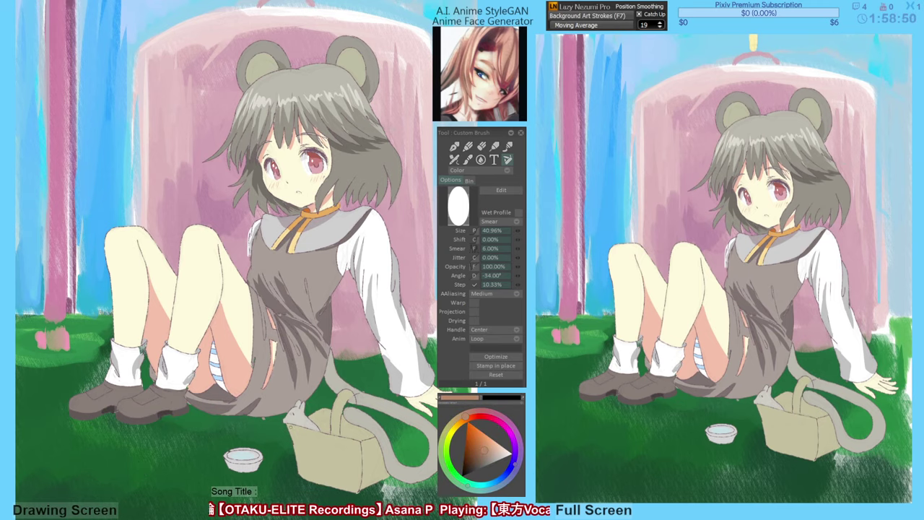
pyautogui.moveTo(198, 426)
pyautogui.mouseDown()
pyautogui.moveTo(168, 422)
pyautogui.moveTo(137, 466)
pyautogui.moveTo(187, 444)
pyautogui.moveTo(123, 460)
pyautogui.moveTo(57, 458)
pyautogui.moveTo(36, 446)
pyautogui.moveTo(80, 425)
pyautogui.moveTo(274, 442)
pyautogui.moveTo(284, 461)
pyautogui.moveTo(221, 446)
pyautogui.moveTo(210, 453)
pyautogui.moveTo(254, 425)
pyautogui.moveTo(262, 450)
pyautogui.moveTo(374, 414)
pyautogui.mouseUp()
pyautogui.moveTo(342, 368)
pyautogui.mouseDown()
pyautogui.moveTo(382, 390)
pyautogui.moveTo(394, 425)
pyautogui.mouseUp()
pyautogui.moveTo(137, 434); pyautogui.dragTo(101, 425)
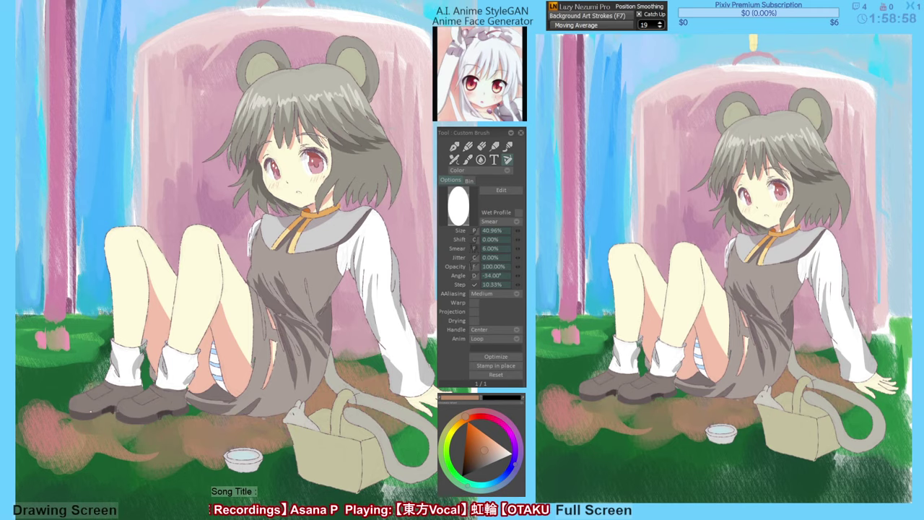
# Extend the brown earth over the grass behind the shoes and between the shoes, bowl and basket.
pyautogui.moveTo(101, 377); pyautogui.dragTo(78, 388)
pyautogui.moveTo(145, 422); pyautogui.dragTo(168, 422)
pyautogui.moveTo(94, 369); pyautogui.dragTo(76, 384)
pyautogui.moveTo(105, 346); pyautogui.dragTo(27, 397)
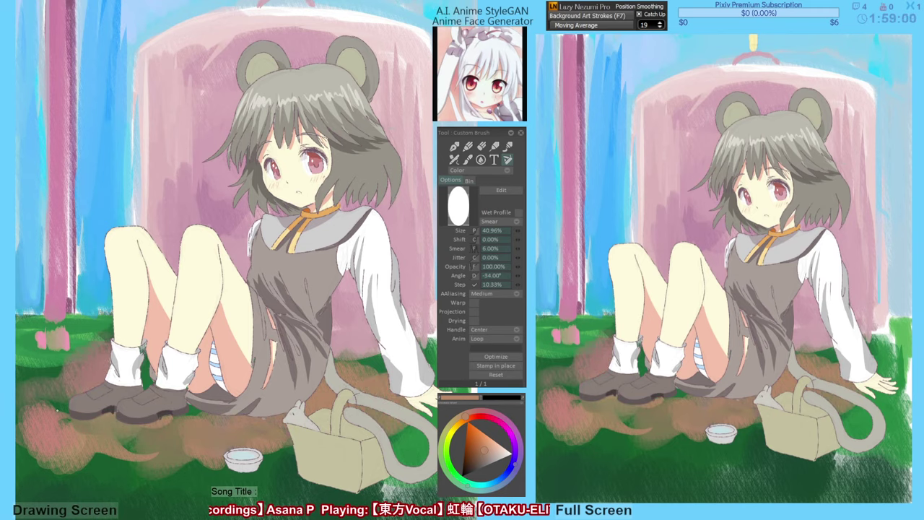
pyautogui.moveTo(147, 429); pyautogui.dragTo(178, 443)
pyautogui.moveTo(267, 441); pyautogui.dragTo(290, 456)
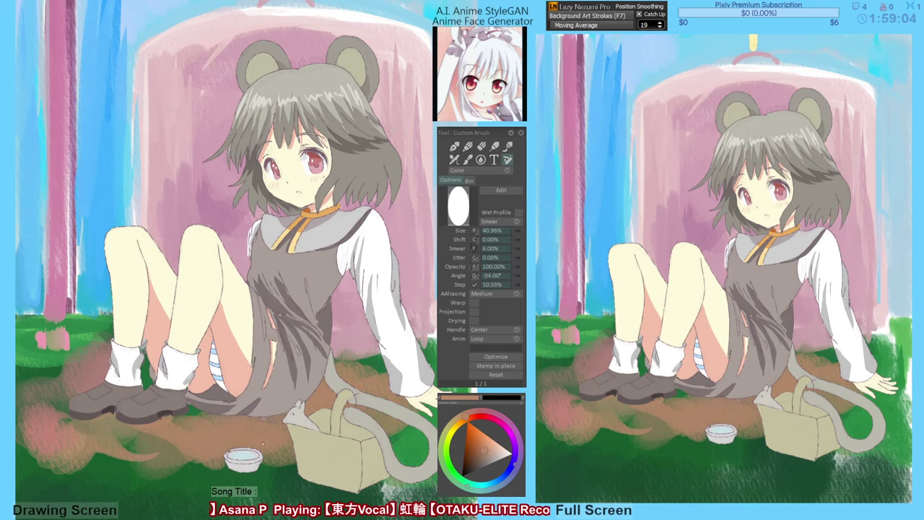
# Undo the last two strokes and paint broad brown patches across the foreground grass below the bowl and basket.
pyautogui.hotkey('ctrl', 'z')
pyautogui.hotkey('ctrl', 'z')
pyautogui.moveTo(85, 480)
pyautogui.mouseDown()
pyautogui.moveTo(90, 473)
pyautogui.moveTo(38, 515)
pyautogui.moveTo(401, 506)
pyautogui.mouseUp()
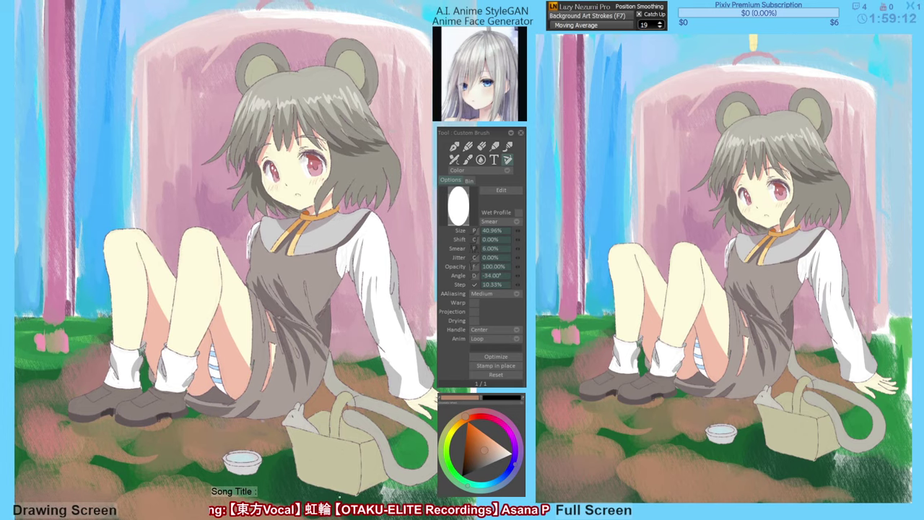
pyautogui.moveTo(178, 480); pyautogui.dragTo(327, 498)
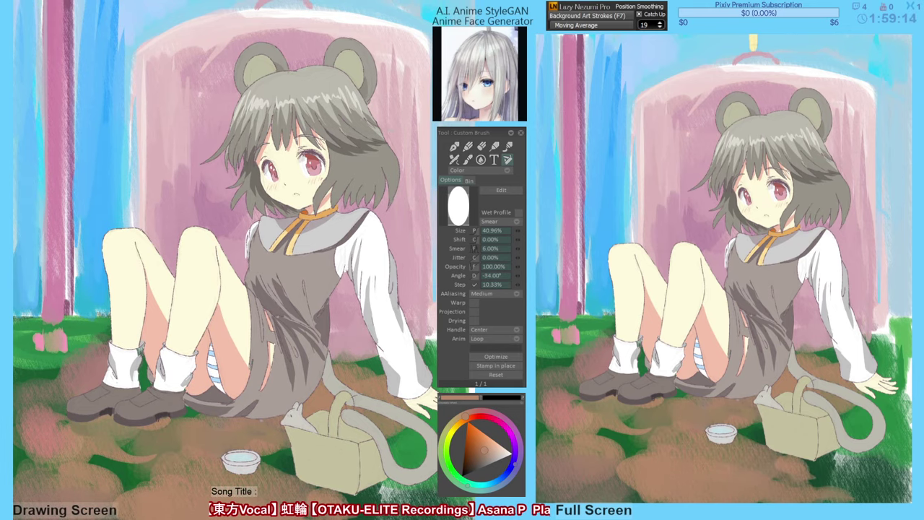
# Paint brown earth over the grass around the girl's hand, beside and inside the tail loop, and behind her feet.
pyautogui.moveTo(312, 451); pyautogui.dragTo(279, 452)
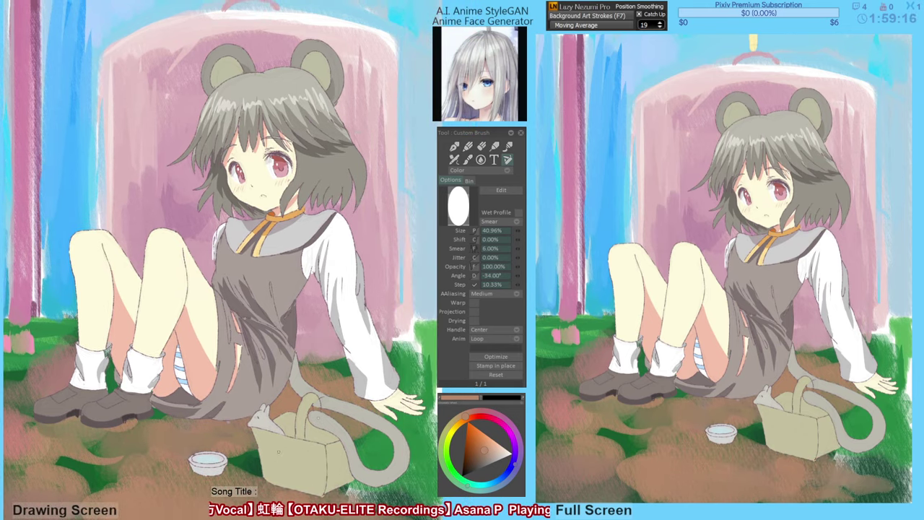
pyautogui.moveTo(372, 368)
pyautogui.mouseDown()
pyautogui.moveTo(423, 361)
pyautogui.moveTo(413, 335)
pyautogui.mouseUp()
pyautogui.moveTo(413, 391)
pyautogui.mouseDown()
pyautogui.moveTo(346, 372)
pyautogui.moveTo(434, 446)
pyautogui.mouseUp()
pyautogui.moveTo(363, 456)
pyautogui.mouseDown()
pyautogui.moveTo(354, 446)
pyautogui.moveTo(377, 452)
pyautogui.mouseUp()
pyautogui.moveTo(367, 490)
pyautogui.mouseDown()
pyautogui.moveTo(422, 452)
pyautogui.moveTo(427, 497)
pyautogui.mouseUp()
pyautogui.moveTo(300, 420); pyautogui.dragTo(392, 435)
pyautogui.moveTo(160, 338)
pyautogui.mouseDown()
pyautogui.moveTo(124, 357)
pyautogui.moveTo(104, 386)
pyautogui.moveTo(69, 397)
pyautogui.moveTo(60, 349)
pyautogui.mouseUp()
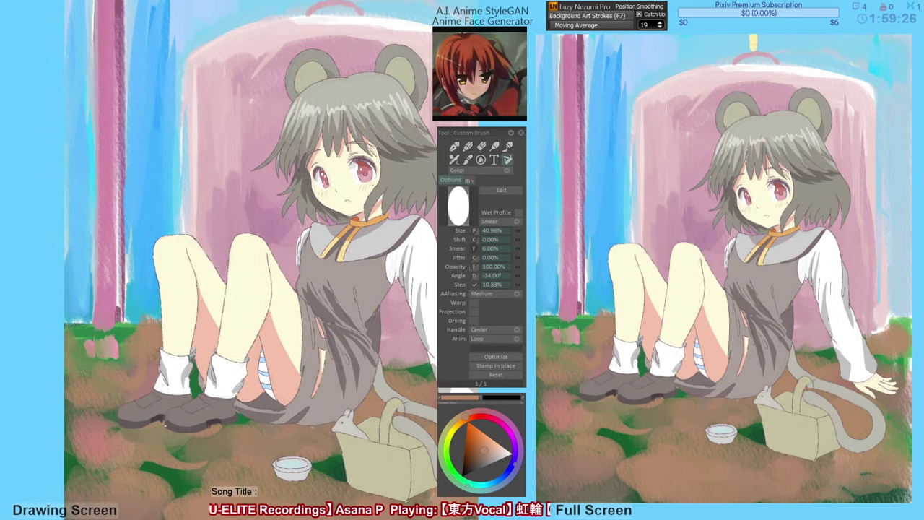
# Cover the remaining green in the foreground around the bowl and the canvas's lower corner with brown.
pyautogui.moveTo(211, 472); pyautogui.dragTo(195, 464)
pyautogui.moveTo(136, 457)
pyautogui.mouseDown()
pyautogui.moveTo(60, 449)
pyautogui.moveTo(75, 485)
pyautogui.mouseUp()
pyautogui.moveTo(215, 479)
pyautogui.mouseDown()
pyautogui.moveTo(204, 472)
pyautogui.moveTo(203, 513)
pyautogui.moveTo(234, 498)
pyautogui.moveTo(299, 516)
pyautogui.mouseUp()
# Sample a darker brown from the ground and paint over the green streaks between the shoes and the bowl.
pyautogui.keyDown('alt'); pyautogui.click(245, 455); pyautogui.keyUp('alt')
pyautogui.moveTo(106, 492)
pyautogui.mouseDown()
pyautogui.moveTo(93, 501)
pyautogui.moveTo(57, 481)
pyautogui.moveTo(112, 484)
pyautogui.moveTo(119, 503)
pyautogui.mouseUp()
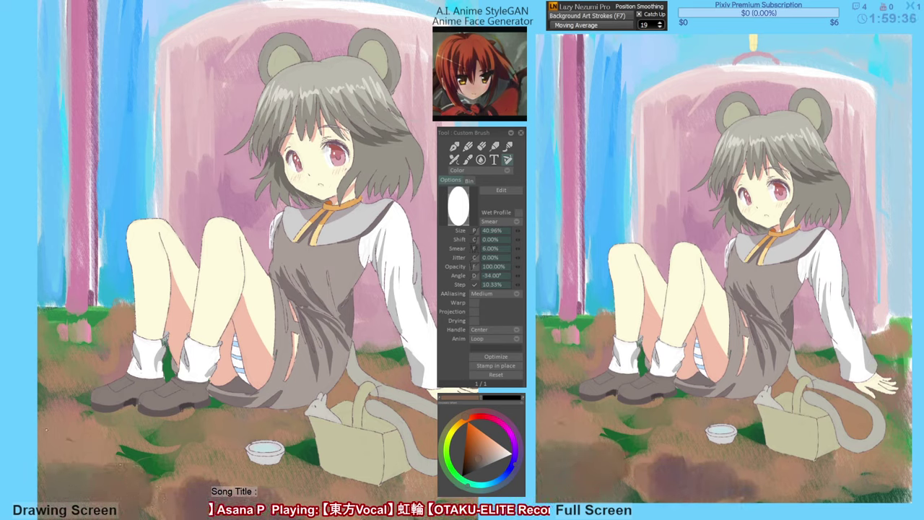
pyautogui.moveTo(46, 430)
pyautogui.mouseDown()
pyautogui.moveTo(68, 440)
pyautogui.moveTo(123, 440)
pyautogui.mouseUp()
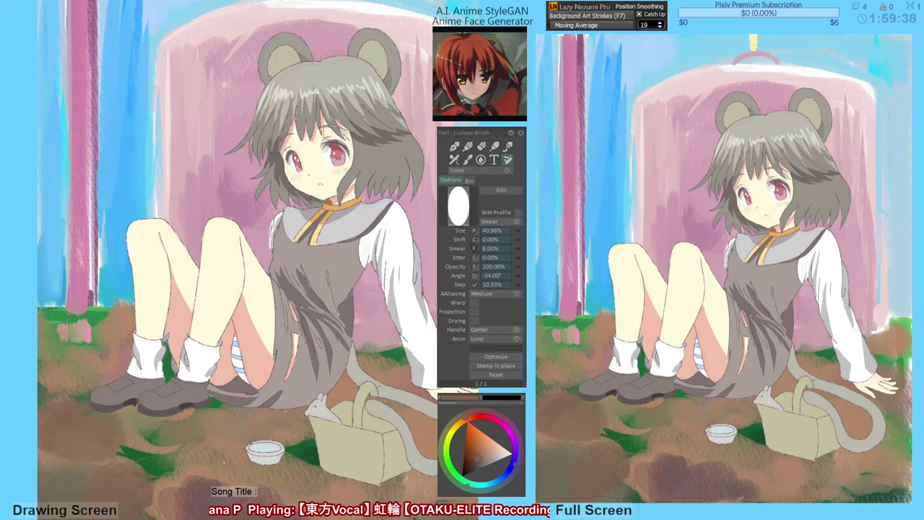
pyautogui.moveTo(226, 432); pyautogui.dragTo(170, 478)
pyautogui.moveTo(173, 431); pyautogui.dragTo(126, 473)
pyautogui.moveTo(217, 426); pyautogui.dragTo(244, 461)
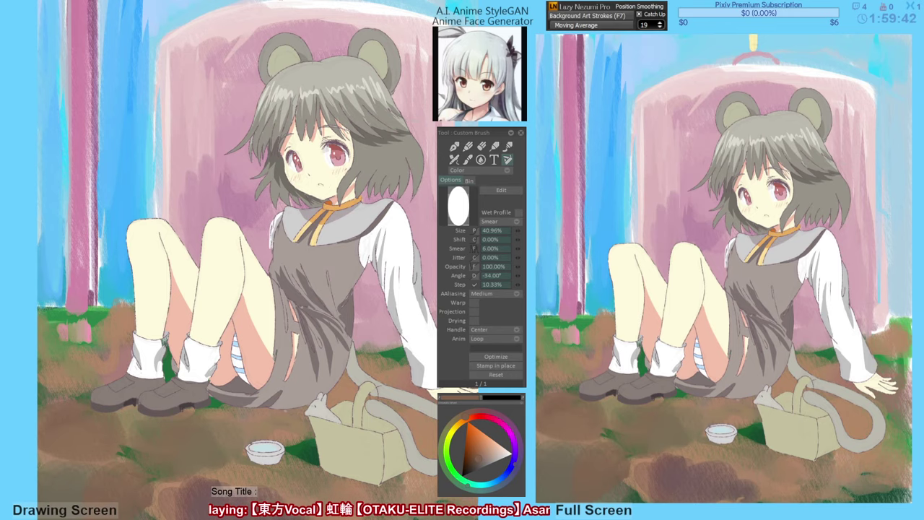
# Spread the darker brown over the ground under the skirt, around the basket and across the foreground.
pyautogui.moveTo(301, 384); pyautogui.dragTo(280, 368)
pyautogui.moveTo(191, 393)
pyautogui.mouseDown()
pyautogui.moveTo(230, 415)
pyautogui.moveTo(255, 409)
pyautogui.moveTo(304, 488)
pyautogui.moveTo(387, 502)
pyautogui.moveTo(353, 500)
pyautogui.moveTo(425, 461)
pyautogui.moveTo(427, 502)
pyautogui.mouseUp()
pyautogui.moveTo(291, 450); pyautogui.dragTo(321, 470)
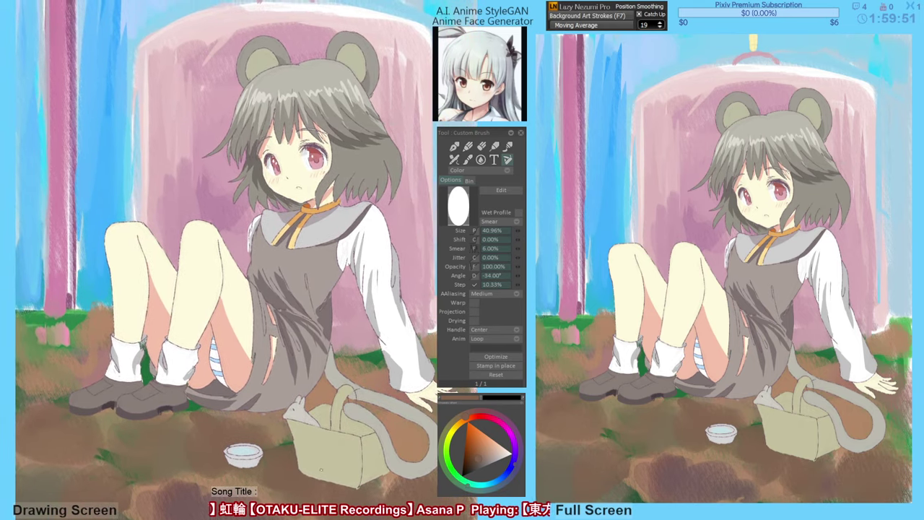
# Pick a paler greyish brown and paint rounded stone shapes over the ground around the shoes and bowl.
pyautogui.click(491, 456)
pyautogui.moveTo(39, 409)
pyautogui.mouseDown()
pyautogui.moveTo(54, 434)
pyautogui.moveTo(40, 424)
pyautogui.moveTo(50, 428)
pyautogui.mouseUp()
pyautogui.moveTo(48, 372)
pyautogui.mouseDown()
pyautogui.moveTo(56, 368)
pyautogui.moveTo(29, 338)
pyautogui.moveTo(146, 365)
pyautogui.moveTo(278, 437)
pyautogui.moveTo(198, 426)
pyautogui.moveTo(120, 449)
pyautogui.moveTo(25, 498)
pyautogui.moveTo(173, 508)
pyautogui.moveTo(332, 502)
pyautogui.mouseUp()
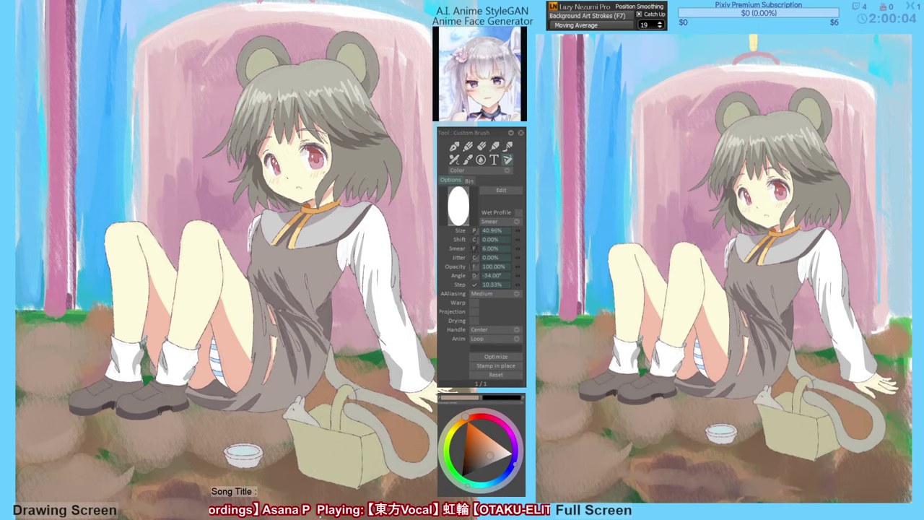
# Try vertical strokes of the greyish brown over the blue sky between the pillar and the stone.
pyautogui.moveTo(182, 263); pyautogui.dragTo(191, 307)
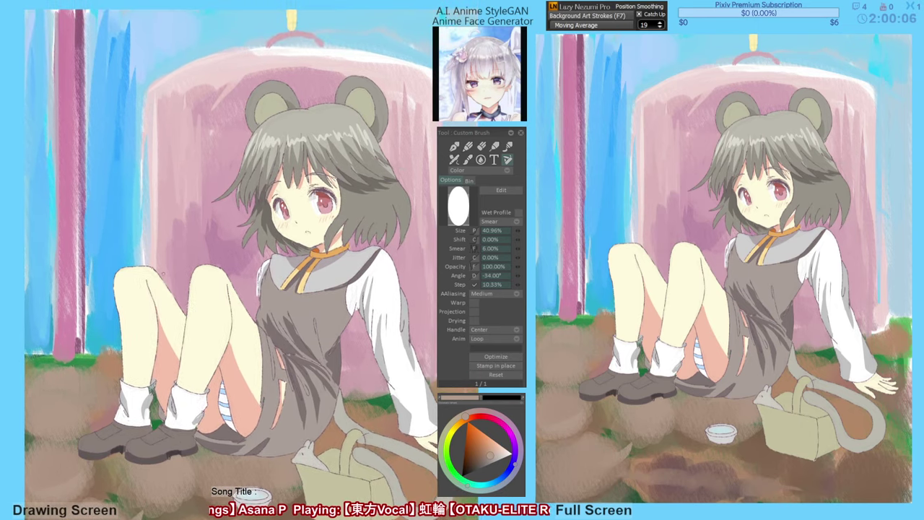
pyautogui.moveTo(119, 52); pyautogui.dragTo(125, 169)
pyautogui.moveTo(108, 21)
pyautogui.mouseDown()
pyautogui.moveTo(112, 62)
pyautogui.moveTo(95, 65)
pyautogui.mouseUp()
pyautogui.moveTo(110, 166); pyautogui.dragTo(115, 304)
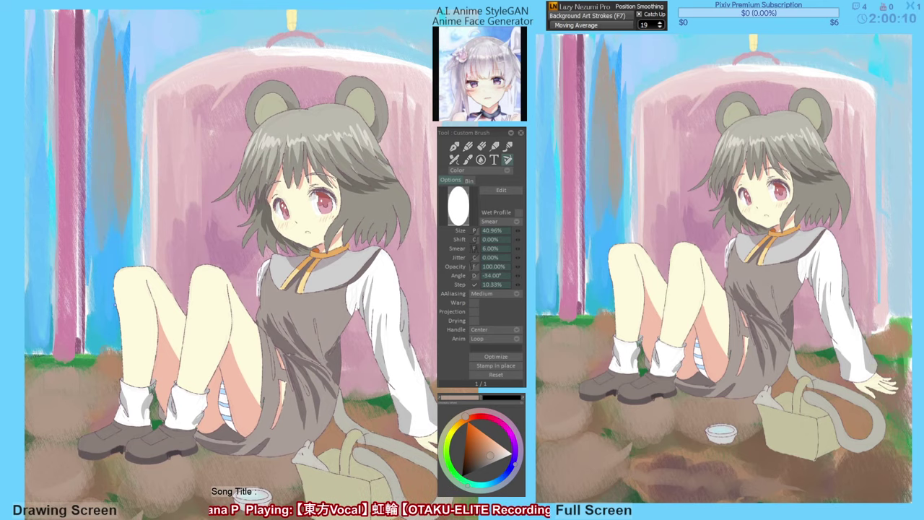
pyautogui.hotkey('ctrl', 'z')
pyautogui.hotkey('ctrl', 'z')
pyautogui.hotkey('ctrl', 'z')
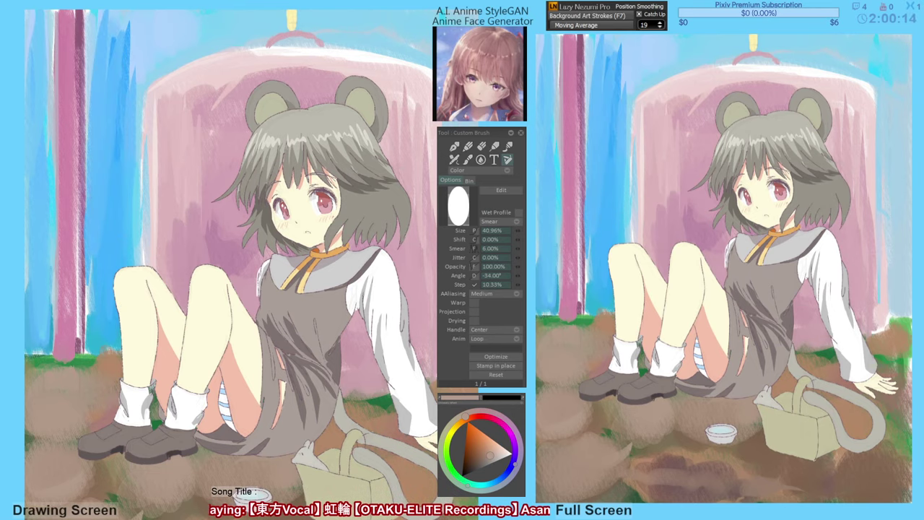
pyautogui.moveTo(199, 380); pyautogui.dragTo(188, 355)
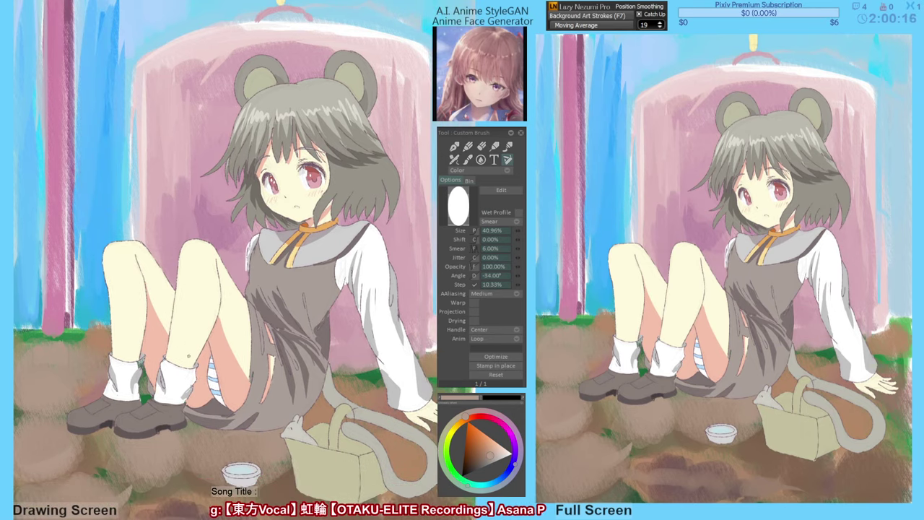
# Sample a green and paint dark green grass over the brown, stony ground around the shoes, bowl and basket.
pyautogui.keyDown('alt'); pyautogui.click(82, 332); pyautogui.keyUp('alt')
pyautogui.moveTo(81, 336)
pyautogui.mouseDown()
pyautogui.moveTo(61, 408)
pyautogui.moveTo(43, 382)
pyautogui.moveTo(43, 354)
pyautogui.moveTo(56, 412)
pyautogui.moveTo(84, 369)
pyautogui.mouseUp()
pyautogui.moveTo(121, 478); pyautogui.dragTo(130, 434)
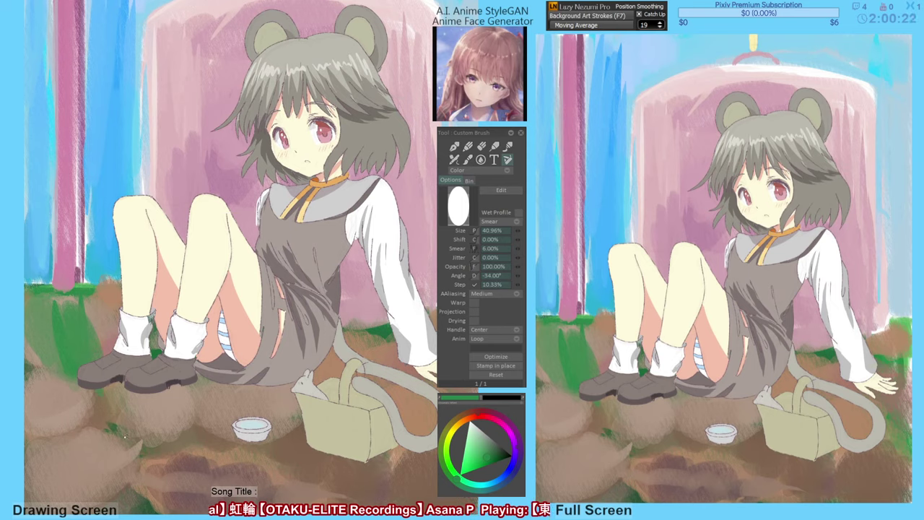
pyautogui.moveTo(65, 305)
pyautogui.mouseDown()
pyautogui.moveTo(62, 369)
pyautogui.moveTo(45, 319)
pyautogui.moveTo(66, 455)
pyautogui.moveTo(112, 435)
pyautogui.moveTo(188, 433)
pyautogui.moveTo(281, 447)
pyautogui.moveTo(108, 405)
pyautogui.moveTo(462, 491)
pyautogui.mouseUp()
pyautogui.moveTo(394, 404)
pyautogui.mouseDown()
pyautogui.moveTo(373, 422)
pyautogui.moveTo(399, 444)
pyautogui.mouseUp()
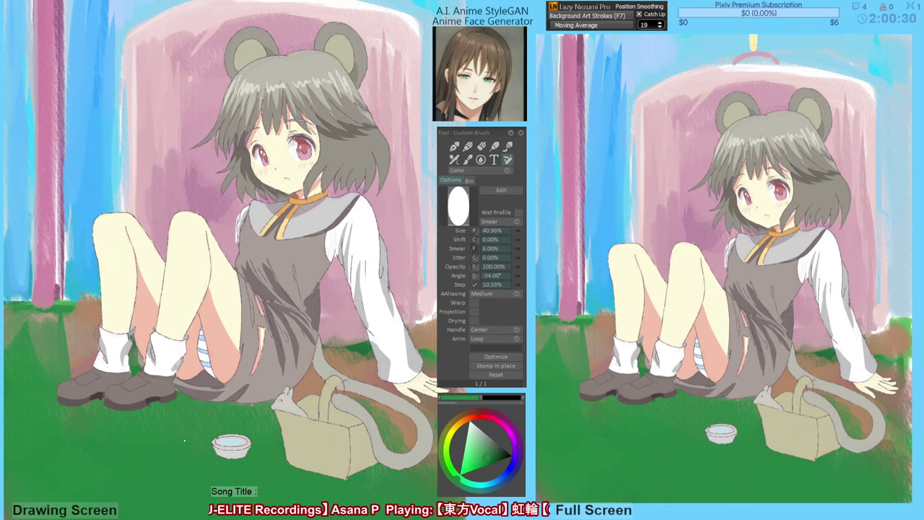
# Pick a brighter green and paint rounded bushy patches along the back of the lawn and under the shoes and skirt.
pyautogui.click(452, 475)
pyautogui.click(473, 458)
pyautogui.moveTo(73, 423)
pyautogui.mouseDown()
pyautogui.moveTo(48, 342)
pyautogui.moveTo(56, 320)
pyautogui.moveTo(78, 369)
pyautogui.mouseUp()
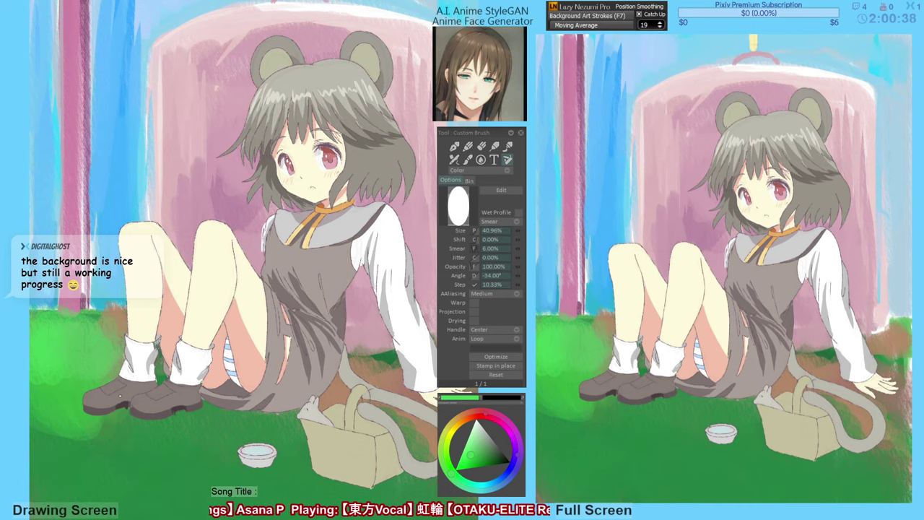
pyautogui.moveTo(73, 330)
pyautogui.mouseDown()
pyautogui.moveTo(101, 356)
pyautogui.moveTo(69, 384)
pyautogui.moveTo(105, 378)
pyautogui.moveTo(292, 448)
pyautogui.mouseUp()
pyautogui.moveTo(234, 402)
pyautogui.mouseDown()
pyautogui.moveTo(213, 403)
pyautogui.moveTo(274, 441)
pyautogui.mouseUp()
pyautogui.moveTo(329, 358)
pyautogui.mouseDown()
pyautogui.moveTo(363, 369)
pyautogui.moveTo(390, 354)
pyautogui.moveTo(368, 361)
pyautogui.moveTo(339, 343)
pyautogui.moveTo(415, 329)
pyautogui.moveTo(364, 338)
pyautogui.moveTo(387, 333)
pyautogui.mouseUp()
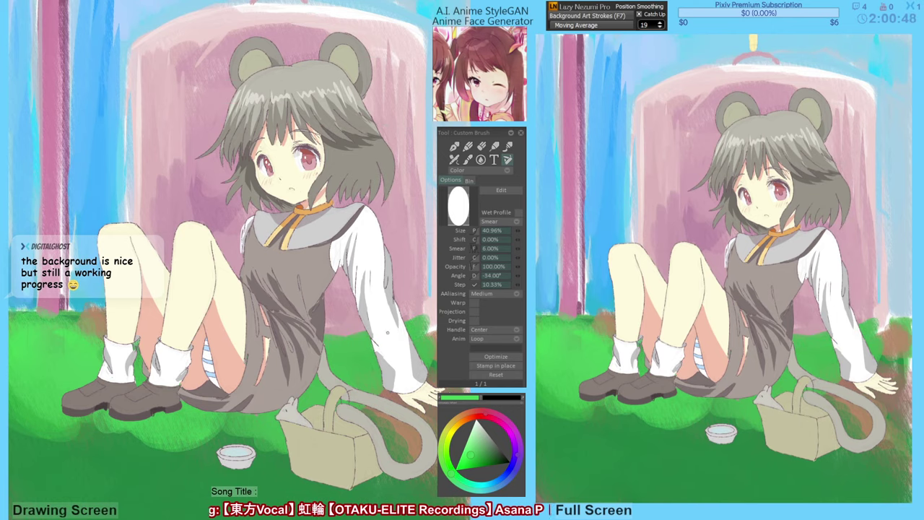
# Sample pink from the gravestone and blend it into the grass along the stone's base beside the girl's arm.
pyautogui.moveTo(293, 356); pyautogui.dragTo(283, 401)
pyautogui.click(338, 358)
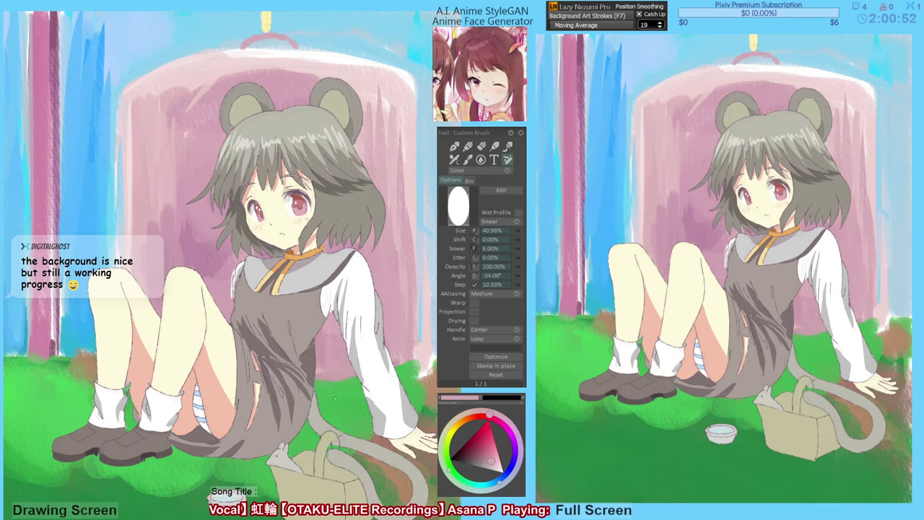
pyautogui.moveTo(331, 375)
pyautogui.mouseDown()
pyautogui.moveTo(345, 391)
pyautogui.moveTo(358, 386)
pyautogui.mouseUp()
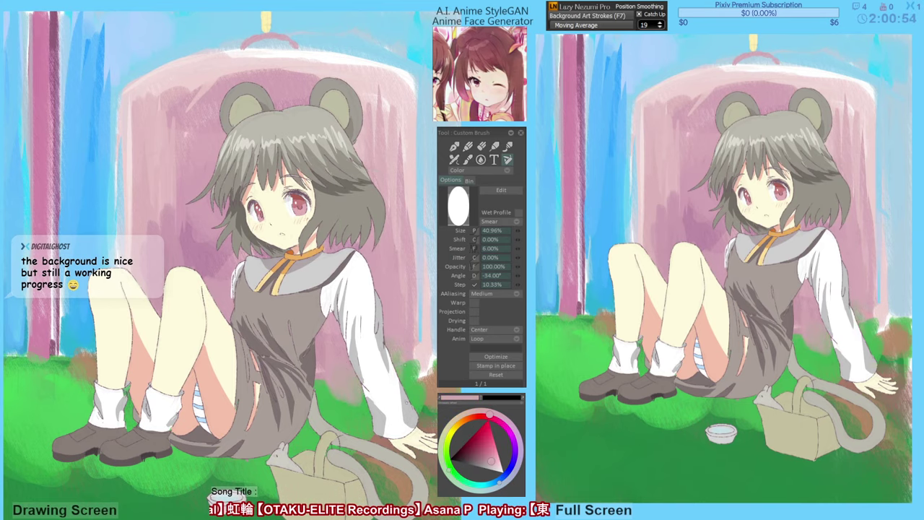
pyautogui.moveTo(400, 364); pyautogui.dragTo(412, 388)
pyautogui.moveTo(321, 389); pyautogui.dragTo(342, 407)
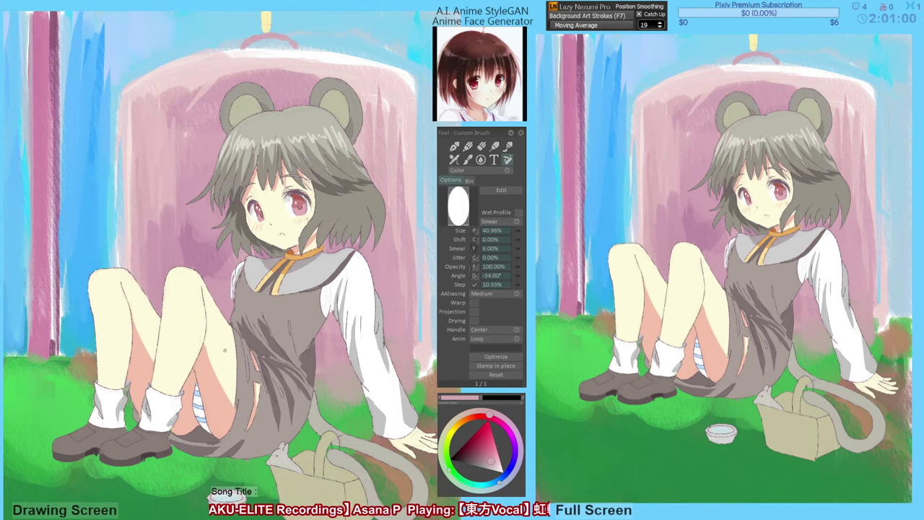
# Sample a light blue and paint it over the sky beside the gravestone's upper edge.
pyautogui.moveTo(225, 350); pyautogui.dragTo(220, 364)
pyautogui.keyDown('alt'); pyautogui.click(155, 79); pyautogui.keyUp('alt')
pyautogui.moveTo(155, 80); pyautogui.dragTo(182, 72)
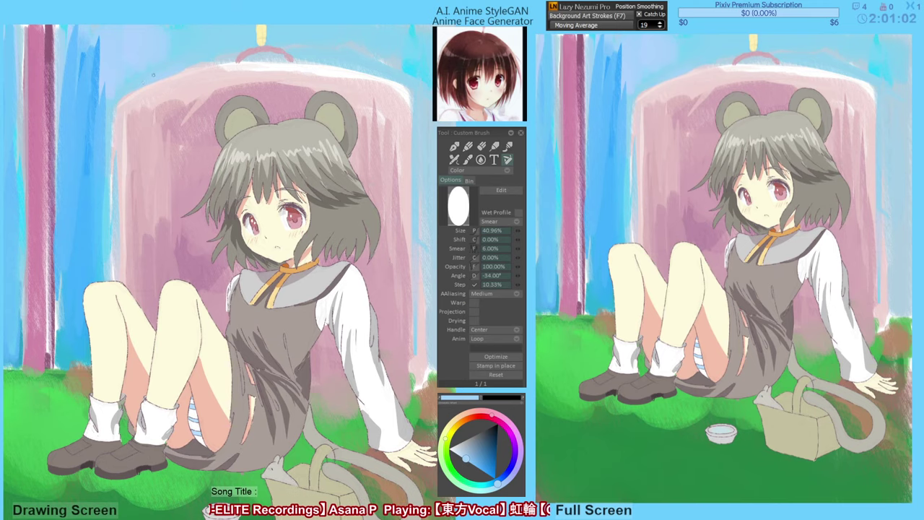
pyautogui.moveTo(261, 175); pyautogui.dragTo(266, 143)
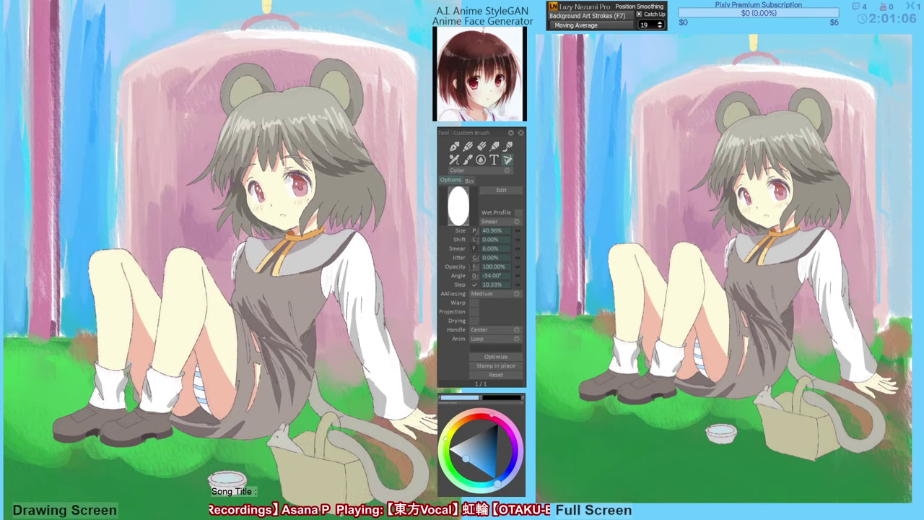
# Try stamping small pale blue grass tufts on the foreground lawn with a grass brush, then undo them.
pyautogui.press('b')
pyautogui.moveTo(217, 361); pyautogui.dragTo(256, 340)
pyautogui.moveTo(139, 514); pyautogui.dragTo(162, 513)
pyautogui.click(142, 484)
pyautogui.click(119, 498)
pyautogui.click(172, 507)
pyautogui.click(128, 505)
pyautogui.click(133, 517)
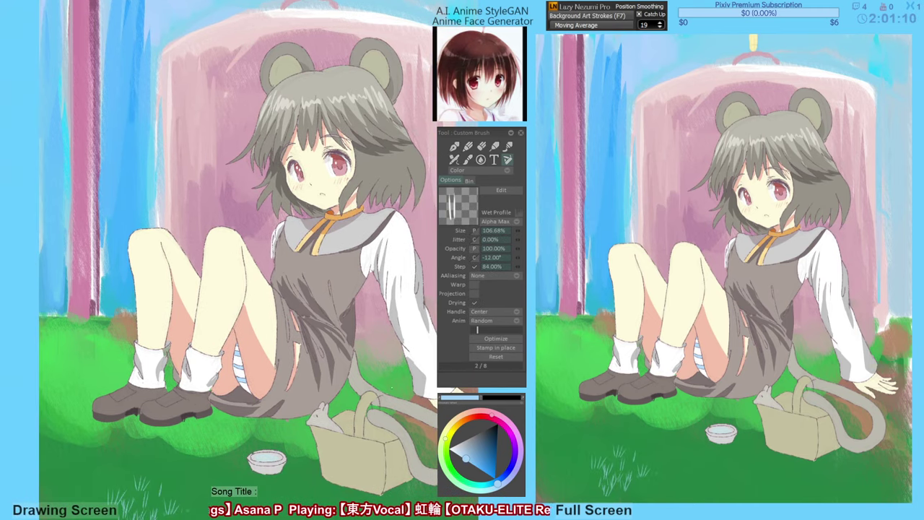
pyautogui.hotkey('ctrl', 'z')
pyautogui.hotkey('ctrl', 'z')
pyautogui.hotkey('ctrl', 'z')
pyautogui.hotkey('ctrl', 'z')
pyautogui.hotkey('ctrl', 'z')
pyautogui.hotkey('ctrl', 'z')
# Try larger pale blue grass tufts on the foreground with the brush size at 237.79%, then undo them.
pyautogui.moveTo(141, 434); pyautogui.dragTo(131, 451)
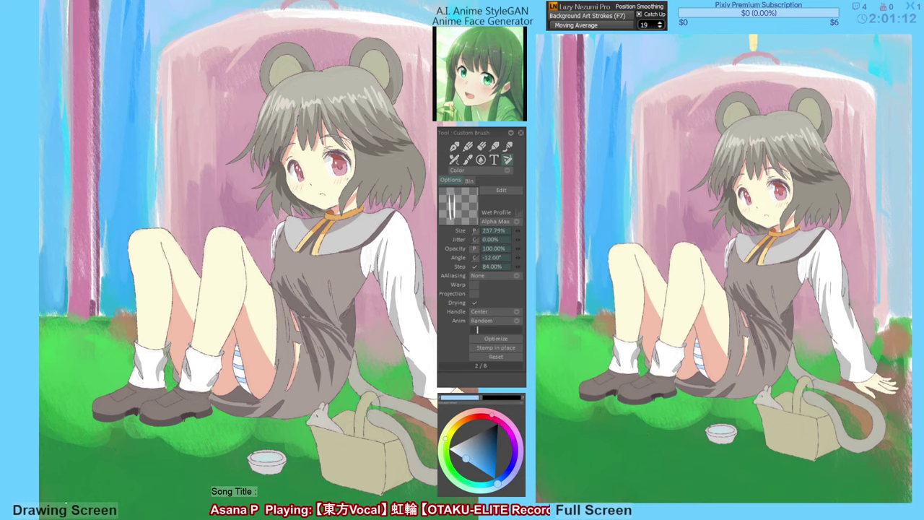
pyautogui.click(60, 483)
pyautogui.click(123, 482)
pyautogui.click(148, 482)
pyautogui.click(172, 491)
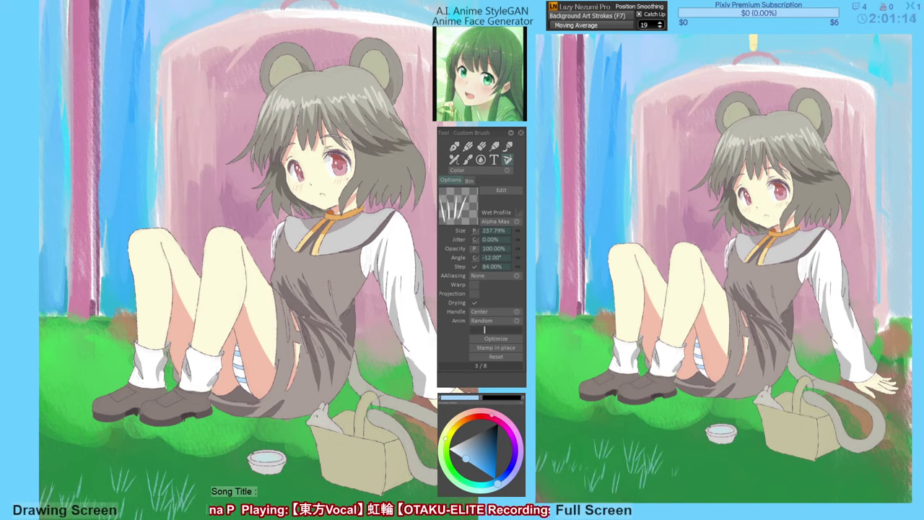
pyautogui.hotkey('ctrl', 'z')
pyautogui.hotkey('ctrl', 'z')
pyautogui.hotkey('ctrl', 'z')
pyautogui.hotkey('ctrl', 'z')
pyautogui.hotkey('ctrl', 'z')
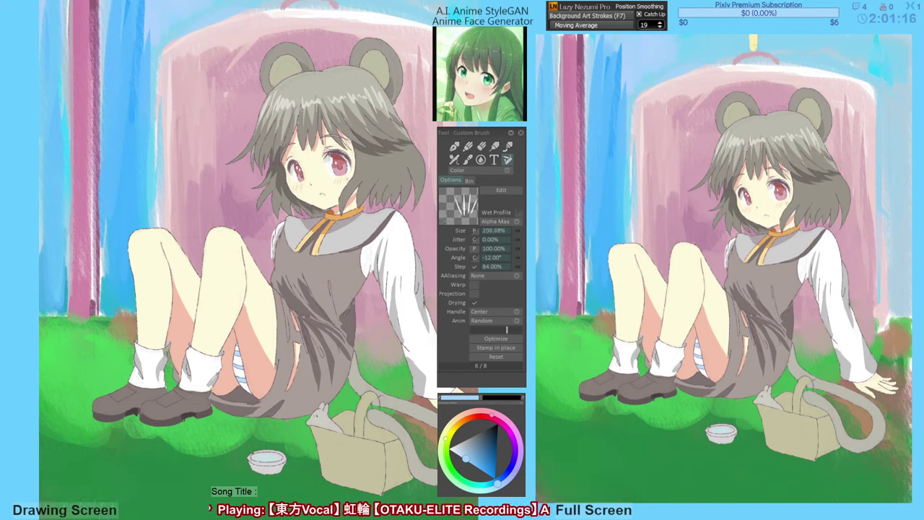
# Try small pale blue tufts and a leafy smear brush on the foreground grass, undoing each test.
pyautogui.click(131, 491)
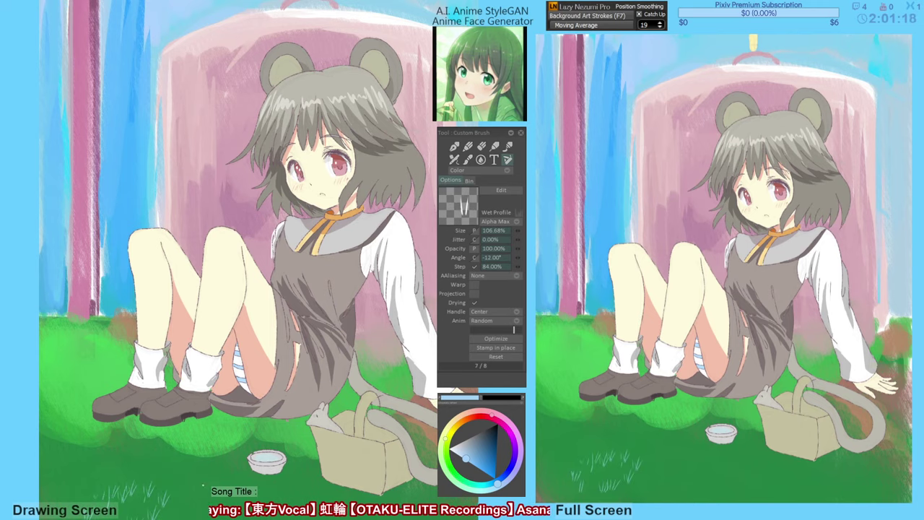
pyautogui.hotkey('ctrl', 'z')
pyautogui.press('F2')
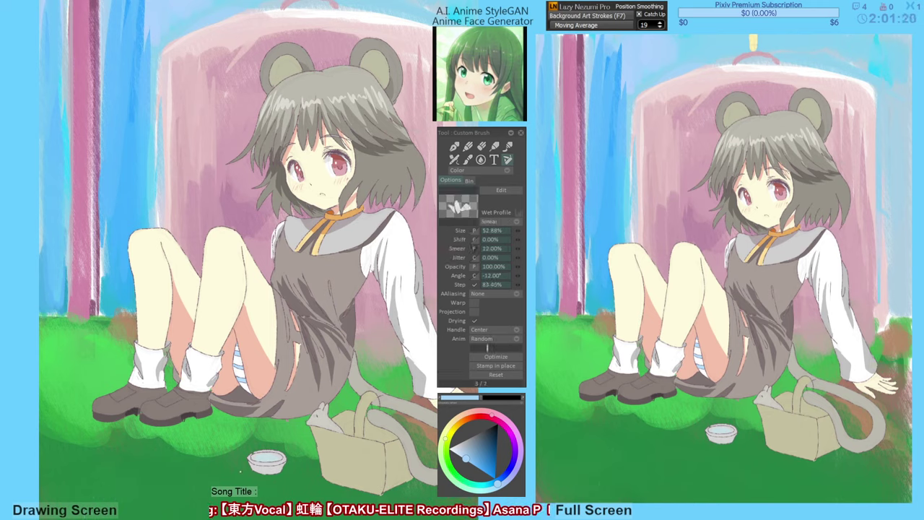
pyautogui.moveTo(95, 496); pyautogui.dragTo(142, 491)
pyautogui.hotkey('ctrl', 'z')
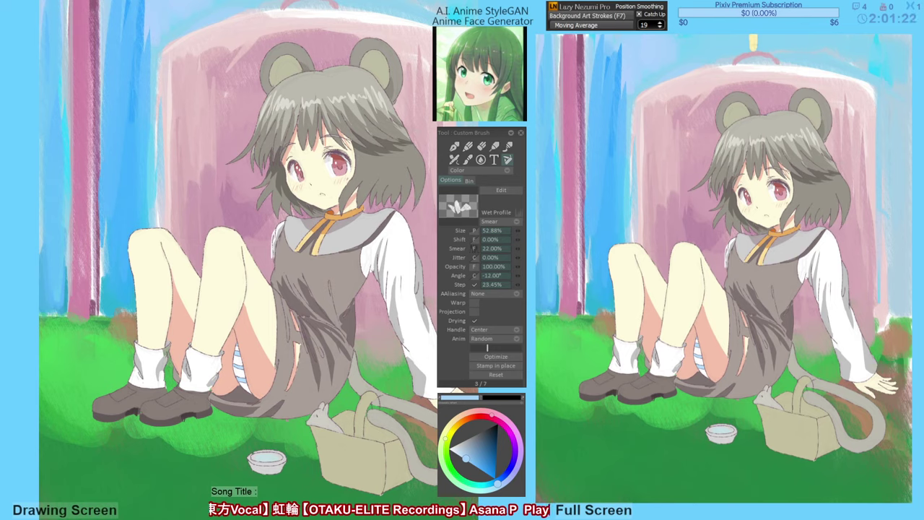
# Switch to the 15-shape smear grass brush, test pale blue tufts on the foreground and undo the tests.
pyautogui.press('F3')
pyautogui.moveTo(84, 503)
pyautogui.mouseDown()
pyautogui.moveTo(170, 509)
pyautogui.moveTo(140, 515)
pyautogui.moveTo(151, 500)
pyautogui.moveTo(180, 500)
pyautogui.moveTo(176, 511)
pyautogui.mouseUp()
pyautogui.hotkey('ctrl', 'z')
pyautogui.hotkey('ctrl', 'z')
pyautogui.hotkey('ctrl', 'z')
pyautogui.hotkey('ctrl', 'z')
pyautogui.click(144, 503)
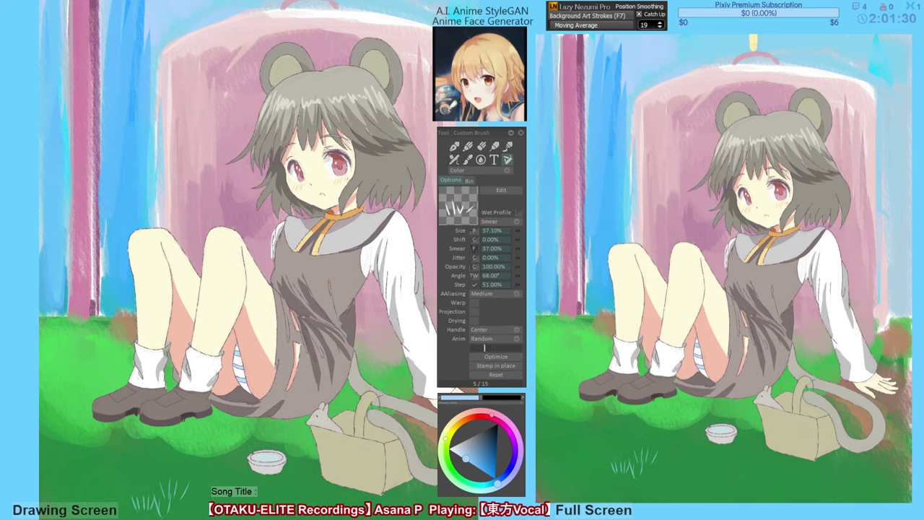
pyautogui.moveTo(101, 488); pyautogui.dragTo(100, 508)
pyautogui.hotkey('ctrl', 'z')
pyautogui.hotkey('ctrl', 'z')
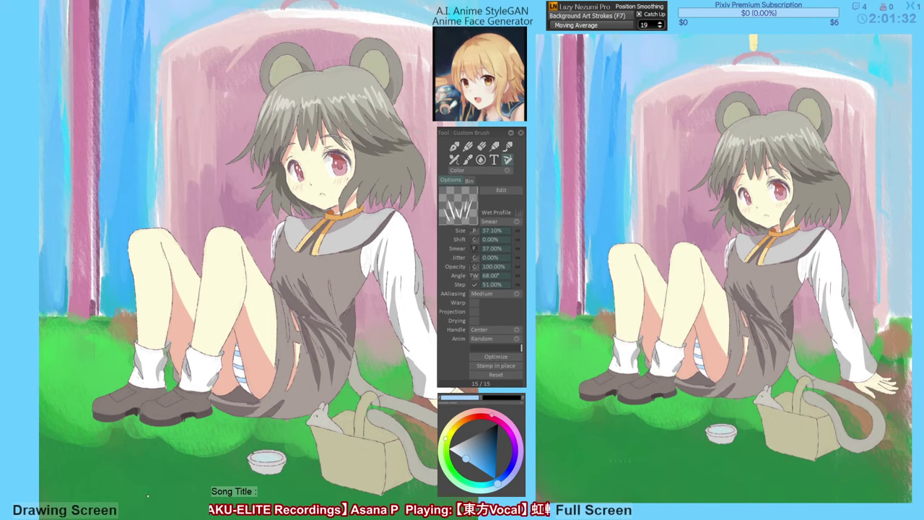
# Sample a bright green from the bushes and paint light grass blades across the foreground below the shoes.
pyautogui.keyDown('alt'); pyautogui.click(66, 414); pyautogui.keyUp('alt')
pyautogui.moveTo(68, 492)
pyautogui.mouseDown()
pyautogui.moveTo(79, 467)
pyautogui.moveTo(101, 456)
pyautogui.mouseUp()
pyautogui.moveTo(116, 501); pyautogui.dragTo(119, 462)
pyautogui.moveTo(107, 508); pyautogui.dragTo(101, 482)
pyautogui.moveTo(87, 517)
pyautogui.mouseDown()
pyautogui.moveTo(80, 485)
pyautogui.moveTo(95, 506)
pyautogui.moveTo(134, 505)
pyautogui.mouseUp()
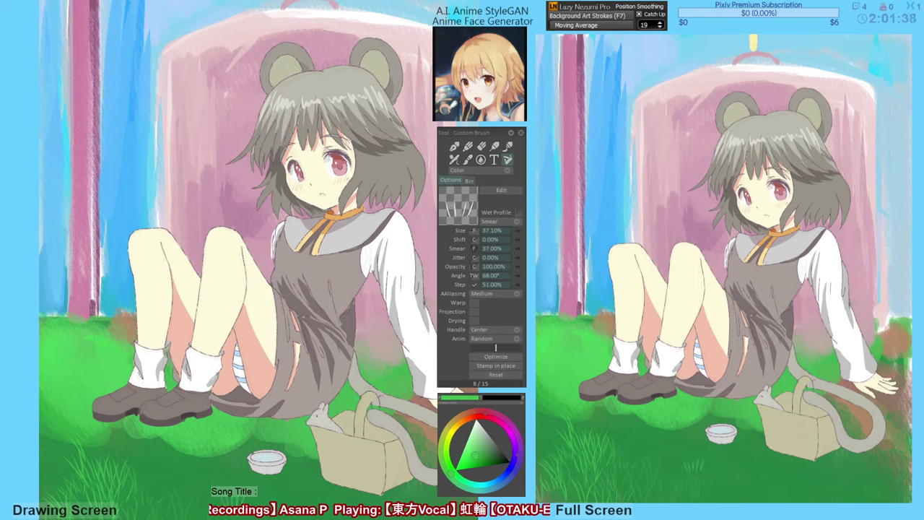
pyautogui.moveTo(192, 514); pyautogui.dragTo(180, 478)
pyautogui.moveTo(211, 515)
pyautogui.mouseDown()
pyautogui.moveTo(199, 469)
pyautogui.moveTo(154, 452)
pyautogui.mouseUp()
pyautogui.moveTo(130, 473); pyautogui.dragTo(133, 455)
pyautogui.moveTo(90, 473); pyautogui.dragTo(88, 445)
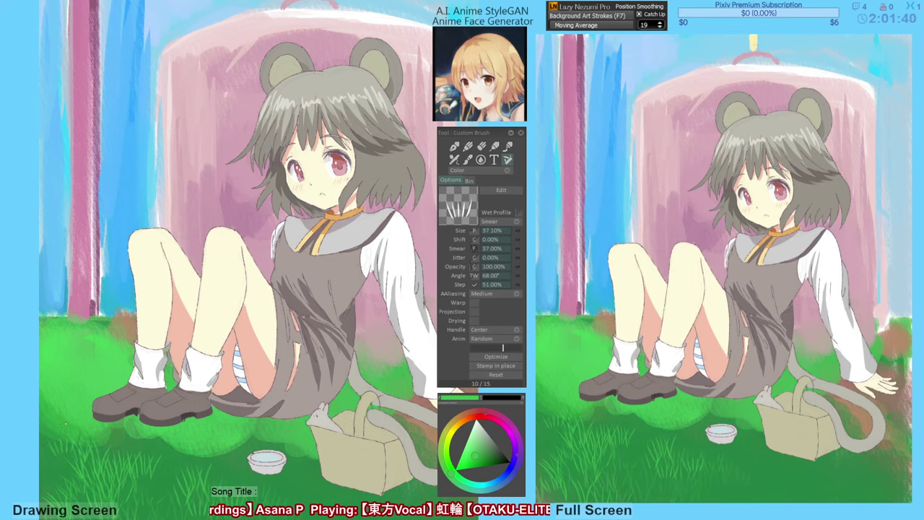
pyautogui.moveTo(146, 447); pyautogui.dragTo(137, 431)
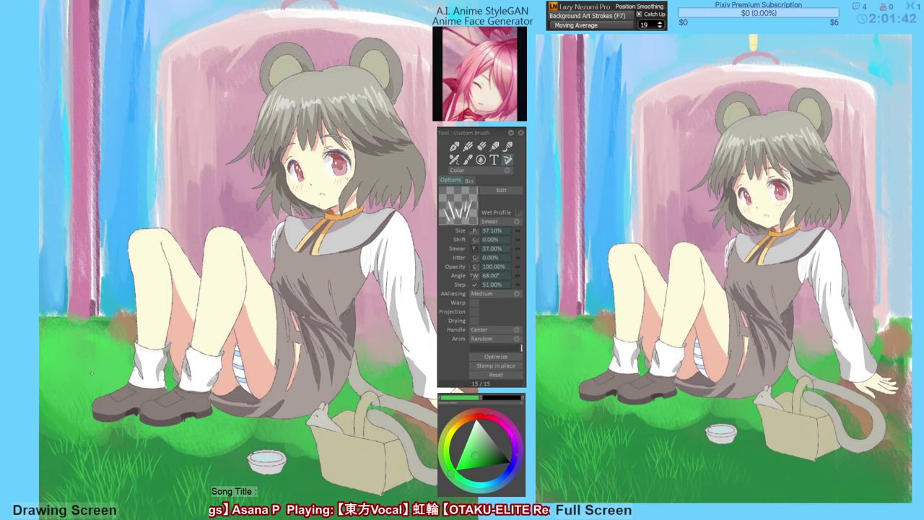
# Sample a darker green and paint grass blades over the bright lawn beside the shoes and into the foreground.
pyautogui.keyDown('alt'); pyautogui.click(72, 350); pyautogui.keyUp('alt')
pyautogui.moveTo(58, 355)
pyautogui.mouseDown()
pyautogui.moveTo(84, 340)
pyautogui.moveTo(105, 358)
pyautogui.mouseUp()
pyautogui.moveTo(66, 475); pyautogui.dragTo(69, 452)
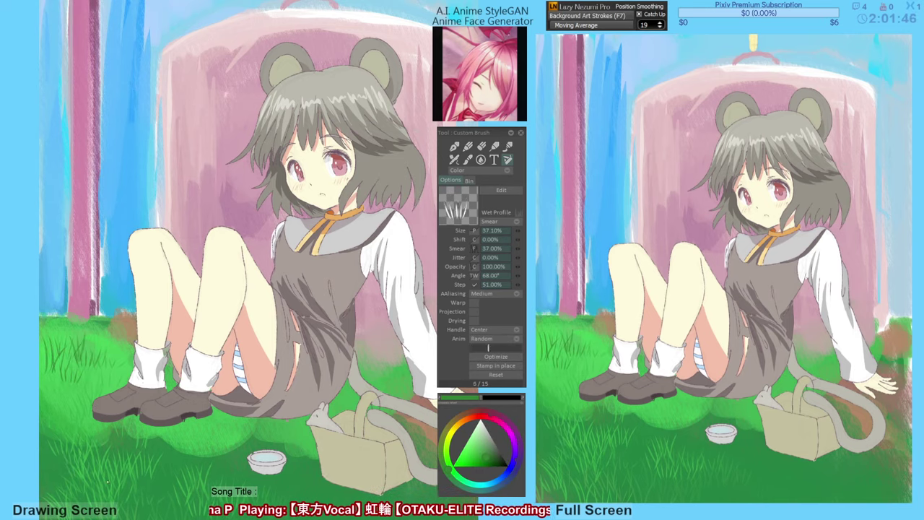
# Sample a very dark green and paint grass blades along the lower edge of the foreground.
pyautogui.keyDown('alt'); pyautogui.click(72, 352); pyautogui.keyUp('alt')
pyautogui.moveTo(146, 501); pyautogui.dragTo(236, 498)
pyautogui.hotkey('ctrl', 'z')
pyautogui.moveTo(138, 503); pyautogui.dragTo(194, 512)
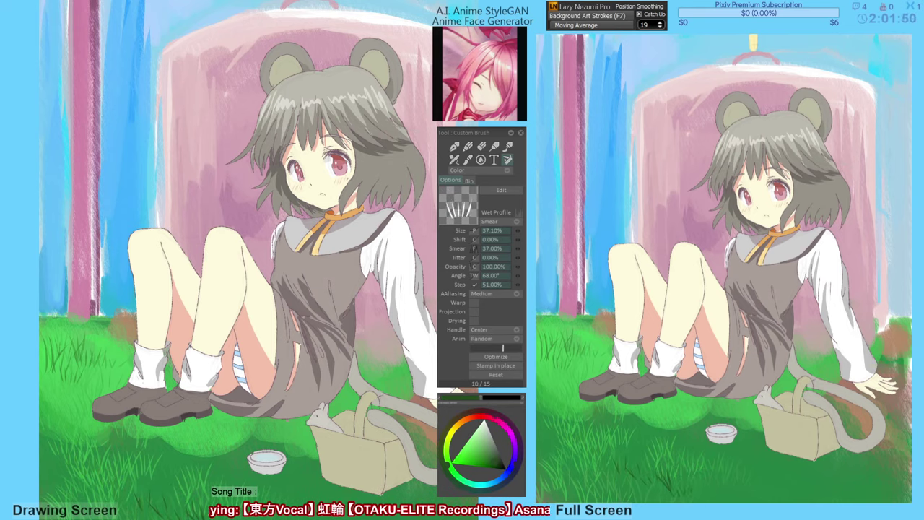
pyautogui.moveTo(86, 468); pyautogui.dragTo(50, 495)
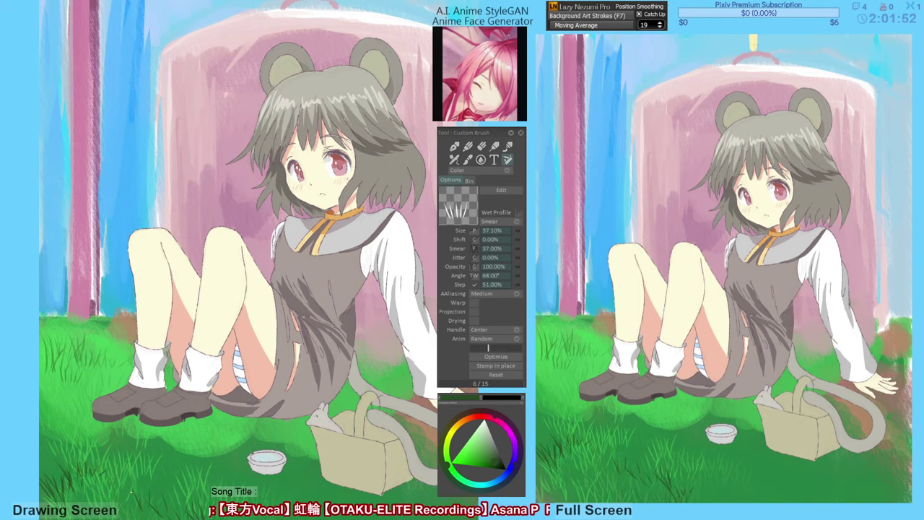
pyautogui.moveTo(115, 492); pyautogui.dragTo(136, 508)
pyautogui.moveTo(249, 509); pyautogui.dragTo(311, 518)
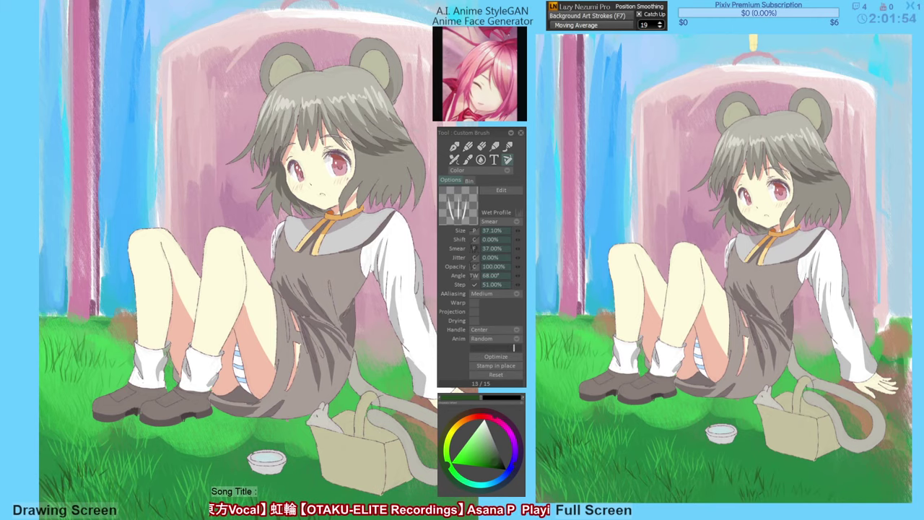
# Add dark green grass blades below the shoes, around the bowl and towards the basket.
pyautogui.moveTo(184, 420); pyautogui.dragTo(166, 421)
pyautogui.moveTo(235, 505)
pyautogui.mouseDown()
pyautogui.moveTo(143, 460)
pyautogui.moveTo(144, 429)
pyautogui.mouseUp()
pyautogui.moveTo(180, 448); pyautogui.dragTo(179, 433)
pyautogui.moveTo(285, 518); pyautogui.dragTo(292, 519)
pyautogui.moveTo(332, 462); pyautogui.dragTo(309, 461)
pyautogui.moveTo(340, 518)
pyautogui.mouseDown()
pyautogui.moveTo(332, 501)
pyautogui.moveTo(361, 503)
pyautogui.mouseUp()
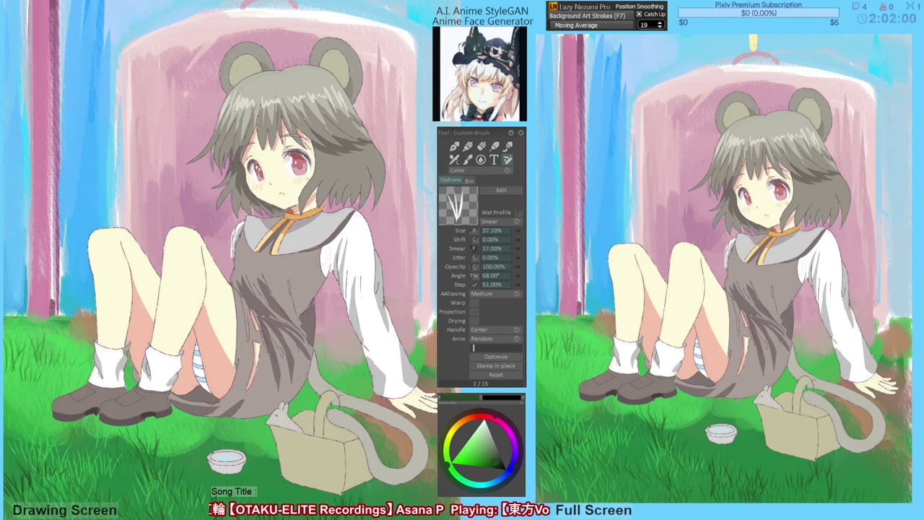
# Paint dark grass blades along the bottom edge under the basket and around the bowl.
pyautogui.moveTo(428, 519); pyautogui.dragTo(431, 513)
pyautogui.moveTo(376, 519); pyautogui.dragTo(378, 509)
pyautogui.moveTo(255, 514)
pyautogui.mouseDown()
pyautogui.moveTo(255, 498)
pyautogui.moveTo(223, 475)
pyautogui.mouseUp()
pyautogui.moveTo(217, 506); pyautogui.dragTo(215, 477)
pyautogui.moveTo(201, 493)
pyautogui.mouseDown()
pyautogui.moveTo(198, 477)
pyautogui.moveTo(292, 443)
pyautogui.mouseUp()
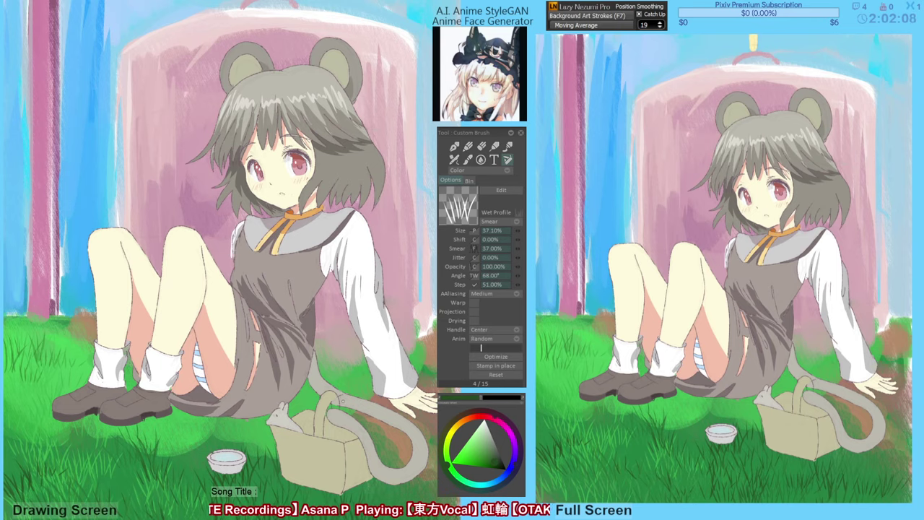
# Fill the grass between the shoes, bowl and basket with dark blades, redoing the first stroke.
pyautogui.moveTo(222, 434)
pyautogui.mouseDown()
pyautogui.moveTo(186, 446)
pyautogui.moveTo(188, 468)
pyautogui.moveTo(205, 451)
pyautogui.moveTo(186, 453)
pyautogui.moveTo(186, 440)
pyautogui.moveTo(220, 432)
pyautogui.mouseUp()
pyautogui.hotkey('ctrl', 'z')
pyautogui.moveTo(266, 449); pyautogui.dragTo(271, 447)
pyautogui.moveTo(171, 449); pyautogui.dragTo(175, 437)
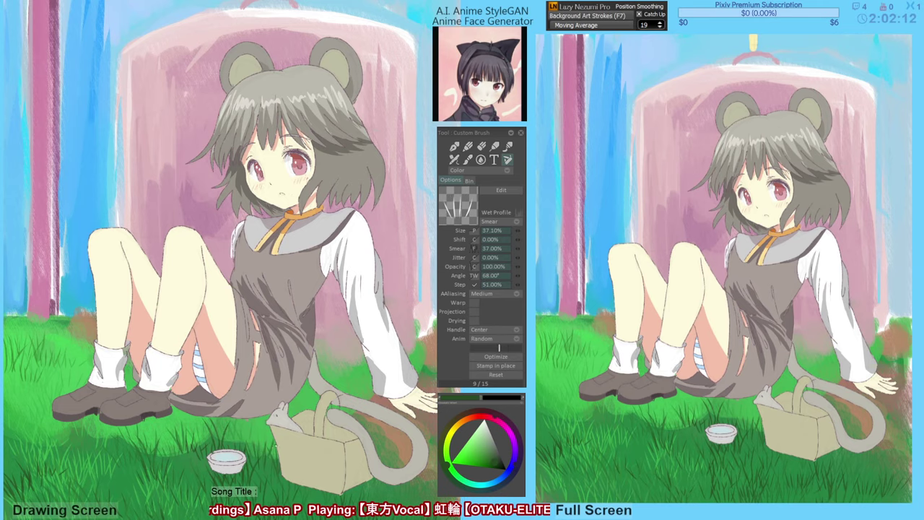
pyautogui.moveTo(268, 442); pyautogui.dragTo(265, 433)
pyautogui.moveTo(360, 485); pyautogui.dragTo(361, 480)
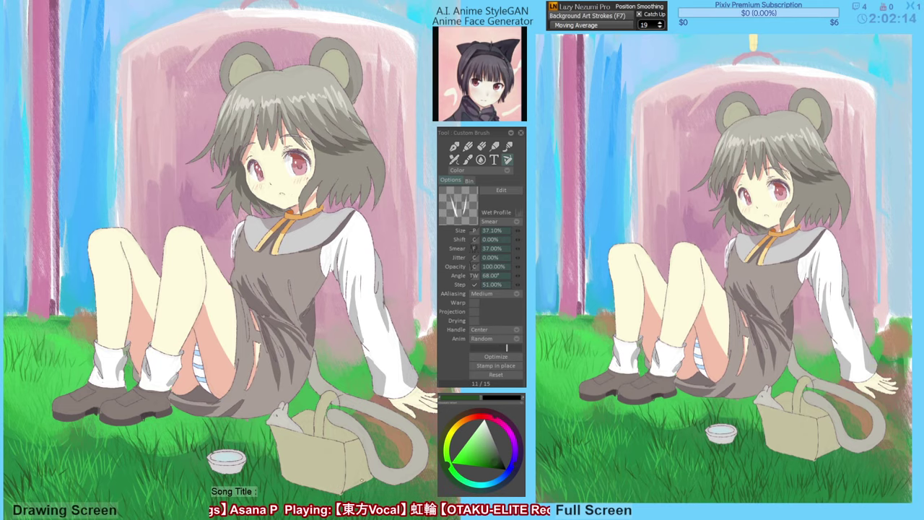
# Paint dark grass blades along the gravestone's base, between the skirt, tail and arm.
pyautogui.moveTo(355, 405); pyautogui.dragTo(332, 412)
pyautogui.moveTo(400, 348)
pyautogui.mouseDown()
pyautogui.moveTo(402, 364)
pyautogui.moveTo(423, 336)
pyautogui.mouseUp()
pyautogui.moveTo(327, 410); pyautogui.dragTo(332, 402)
pyautogui.moveTo(291, 406); pyautogui.dragTo(288, 398)
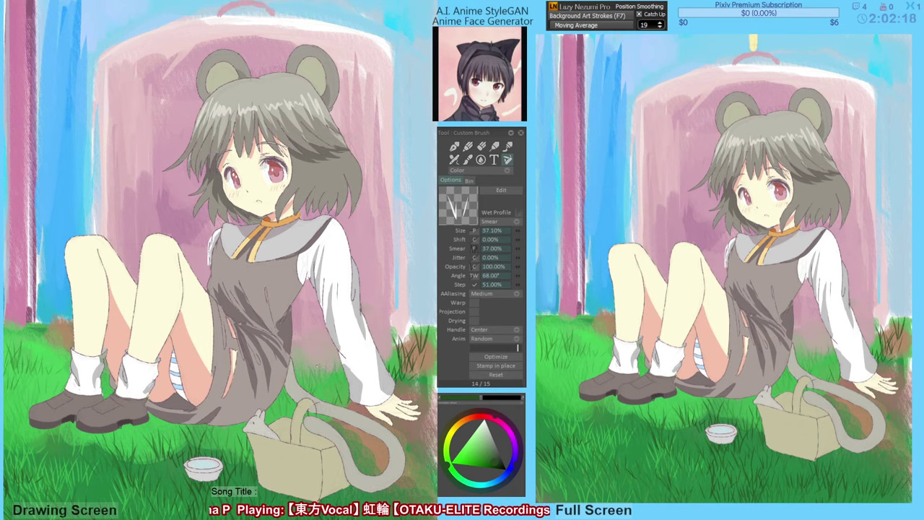
pyautogui.moveTo(321, 372); pyautogui.dragTo(322, 362)
pyautogui.moveTo(303, 375); pyautogui.dragTo(306, 369)
pyautogui.moveTo(274, 411); pyautogui.dragTo(285, 398)
# Add more dark grass blades behind the basket, inside the tail loop and near the girl's hand.
pyautogui.moveTo(327, 403); pyautogui.dragTo(336, 372)
pyautogui.moveTo(278, 418); pyautogui.dragTo(275, 391)
pyautogui.moveTo(292, 417); pyautogui.dragTo(289, 401)
pyautogui.moveTo(344, 407); pyautogui.dragTo(337, 384)
pyautogui.moveTo(327, 387); pyautogui.dragTo(325, 374)
pyautogui.moveTo(343, 387); pyautogui.dragTo(340, 374)
pyautogui.moveTo(347, 408); pyautogui.dragTo(347, 374)
pyautogui.moveTo(344, 408); pyautogui.dragTo(342, 399)
pyautogui.moveTo(359, 442); pyautogui.dragTo(358, 428)
pyautogui.moveTo(355, 444); pyautogui.dragTo(350, 421)
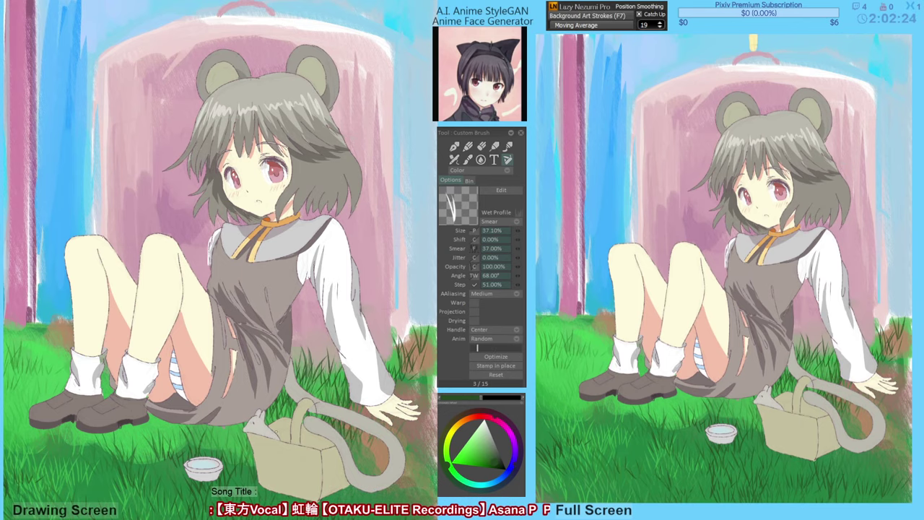
# Paint dark grass blades under the skirt and shoes and in the gap beside the basket.
pyautogui.moveTo(228, 451); pyautogui.dragTo(225, 426)
pyautogui.moveTo(240, 451); pyautogui.dragTo(238, 423)
pyautogui.moveTo(168, 449)
pyautogui.mouseDown()
pyautogui.moveTo(167, 422)
pyautogui.moveTo(184, 424)
pyautogui.moveTo(162, 427)
pyautogui.mouseUp()
pyautogui.moveTo(151, 458)
pyautogui.mouseDown()
pyautogui.moveTo(149, 439)
pyautogui.moveTo(164, 431)
pyautogui.mouseUp()
pyautogui.moveTo(159, 462); pyautogui.dragTo(159, 445)
# Add dark grass blades around the socks and between the legs, undoing the last stroke and repainting it.
pyautogui.moveTo(101, 404)
pyautogui.mouseDown()
pyautogui.moveTo(159, 415)
pyautogui.moveTo(124, 369)
pyautogui.mouseUp()
pyautogui.moveTo(132, 393); pyautogui.dragTo(133, 361)
pyautogui.moveTo(105, 381); pyautogui.dragTo(104, 366)
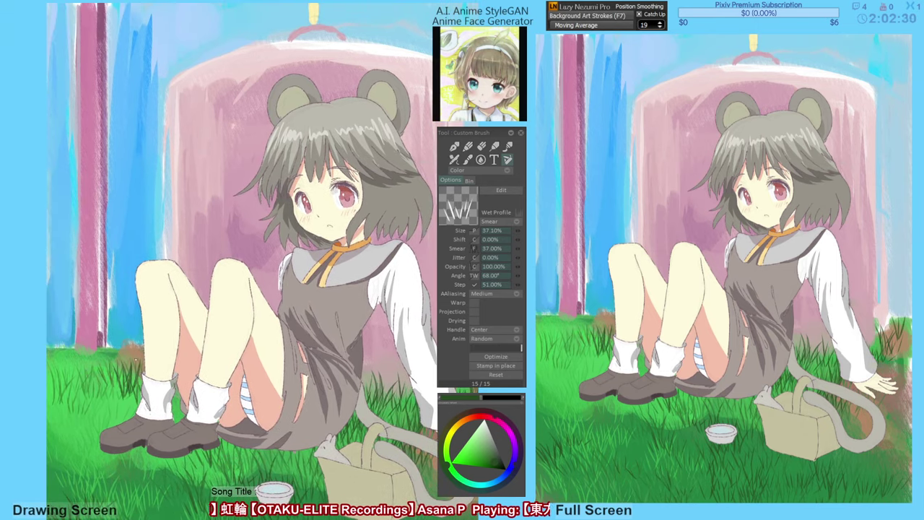
pyautogui.hotkey('ctrl', 'z')
pyautogui.moveTo(178, 410); pyautogui.dragTo(177, 392)
pyautogui.moveTo(138, 405)
pyautogui.mouseDown()
pyautogui.moveTo(137, 380)
pyautogui.moveTo(131, 395)
pyautogui.mouseUp()
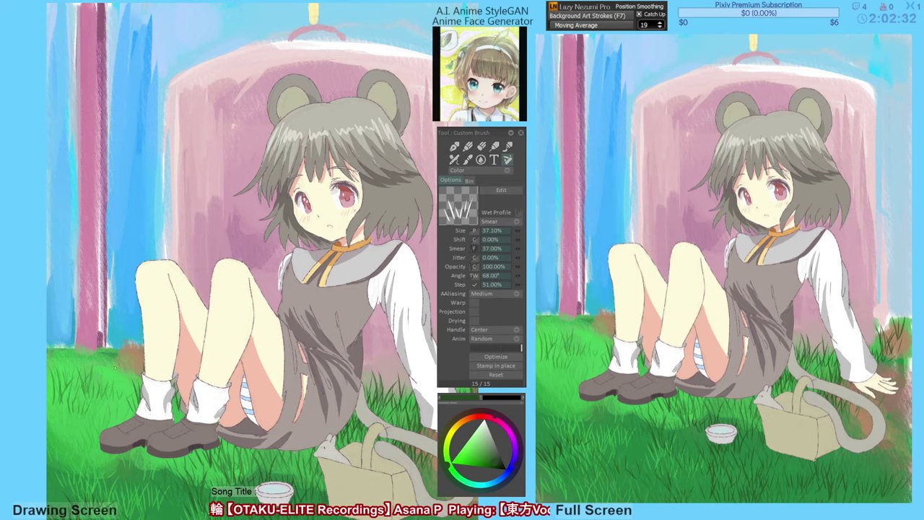
# Sample lighter greens from the lawn and paint bright grass blades on the picture's left side, beside the girl's legs.
pyautogui.keyDown('alt'); pyautogui.click(75, 378); pyautogui.keyUp('alt')
pyautogui.moveTo(68, 381); pyautogui.dragTo(68, 365)
pyautogui.moveTo(114, 397); pyautogui.dragTo(113, 375)
pyautogui.moveTo(99, 378); pyautogui.dragTo(98, 361)
pyautogui.keyDown('alt'); pyautogui.click(100, 369); pyautogui.keyUp('alt')
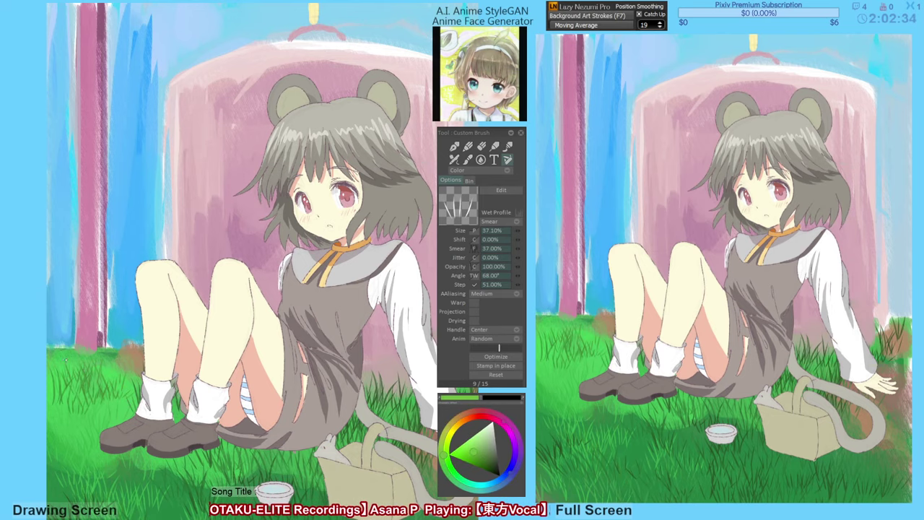
pyautogui.moveTo(81, 401)
pyautogui.mouseDown()
pyautogui.moveTo(80, 385)
pyautogui.moveTo(109, 394)
pyautogui.moveTo(67, 416)
pyautogui.mouseUp()
# Paint more light green grass blades down the lawn's left edge, from beside the shoes to the bottom of the picture.
pyautogui.keyDown('alt'); pyautogui.click(99, 390); pyautogui.keyUp('alt')
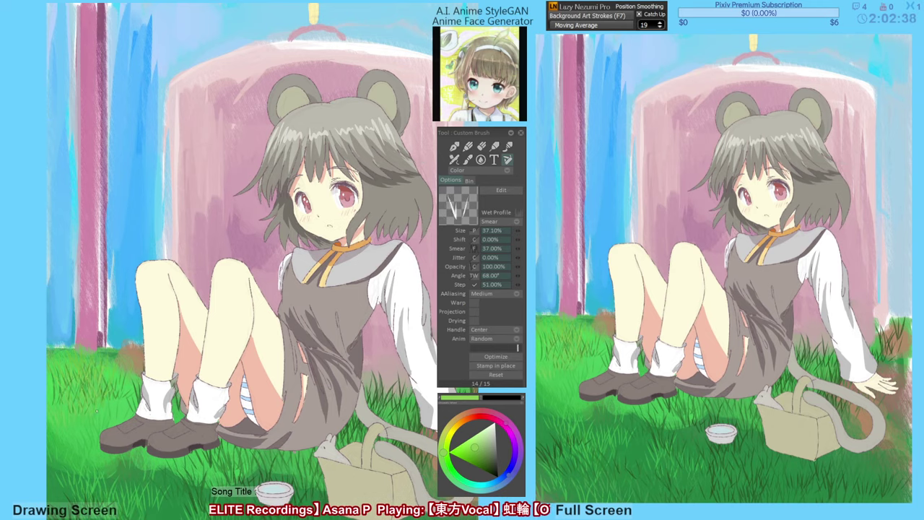
pyautogui.moveTo(60, 452); pyautogui.dragTo(59, 431)
pyautogui.moveTo(86, 434)
pyautogui.mouseDown()
pyautogui.moveTo(85, 416)
pyautogui.moveTo(110, 404)
pyautogui.mouseUp()
pyautogui.moveTo(71, 465); pyautogui.dragTo(69, 442)
pyautogui.moveTo(78, 487); pyautogui.dragTo(77, 473)
pyautogui.moveTo(61, 506); pyautogui.dragTo(60, 488)
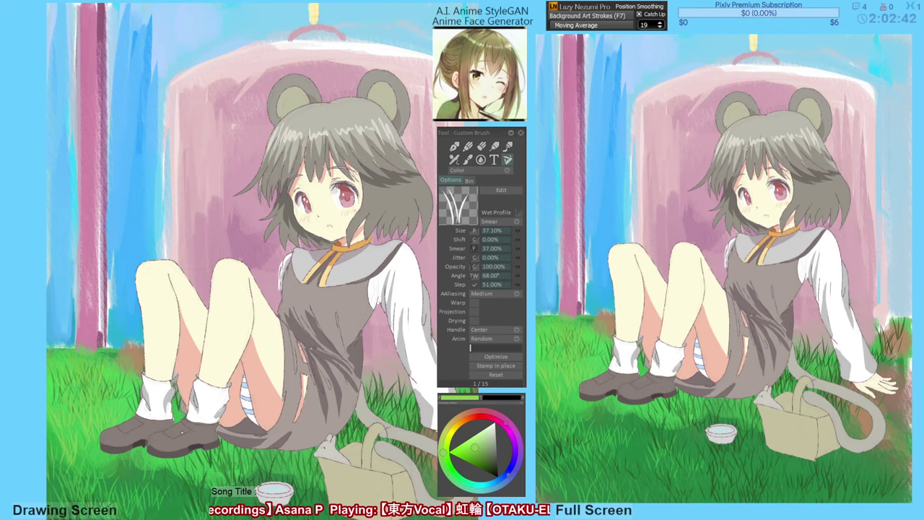
pyautogui.moveTo(198, 421); pyautogui.dragTo(181, 430)
pyautogui.press('a')
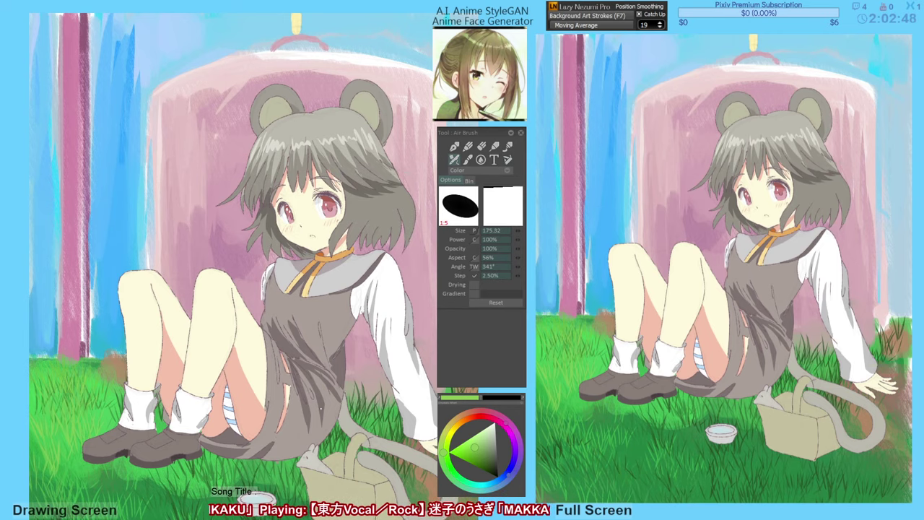
pyautogui.moveTo(256, 461); pyautogui.dragTo(316, 456)
pyautogui.hotkey('ctrl', 'z')
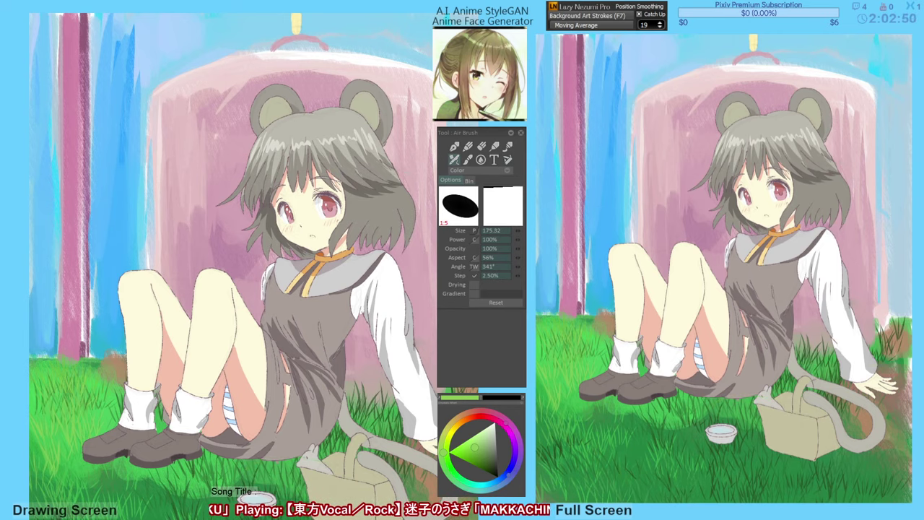
# Switch to the grass-blade custom brush at 53.91% size and test light green blades over the skirt's lower edge, undoing each trial.
pyautogui.press('b')
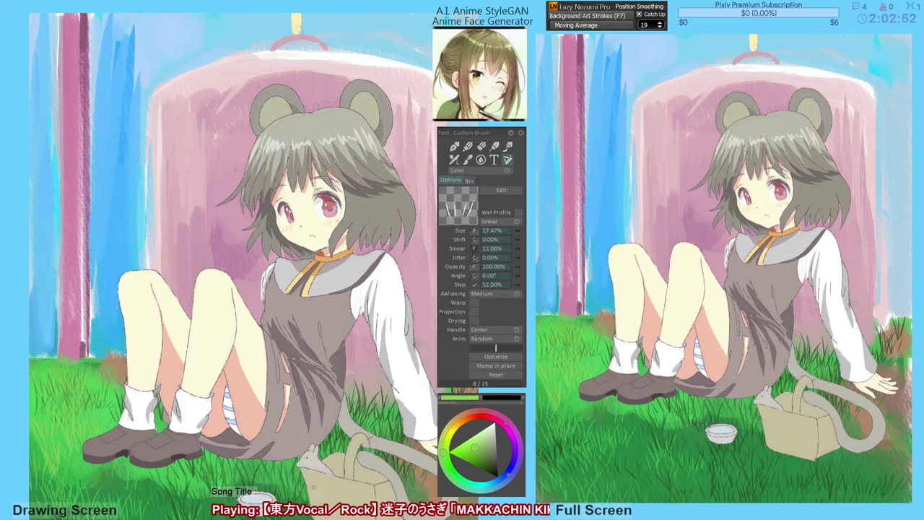
pyautogui.click(262, 458)
pyautogui.hotkey('ctrl', 'z')
pyautogui.moveTo(243, 457); pyautogui.dragTo(313, 476)
pyautogui.hotkey('ctrl', 'z')
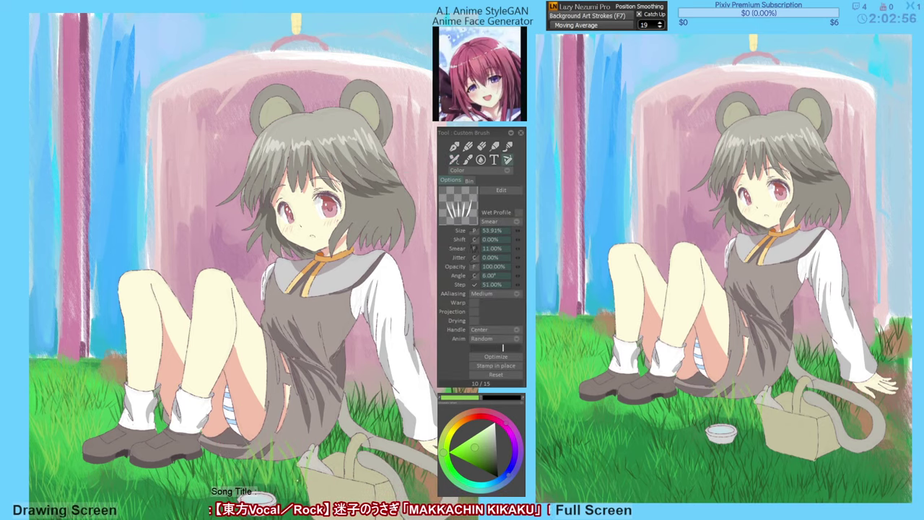
pyautogui.moveTo(503, 347); pyautogui.dragTo(477, 348)
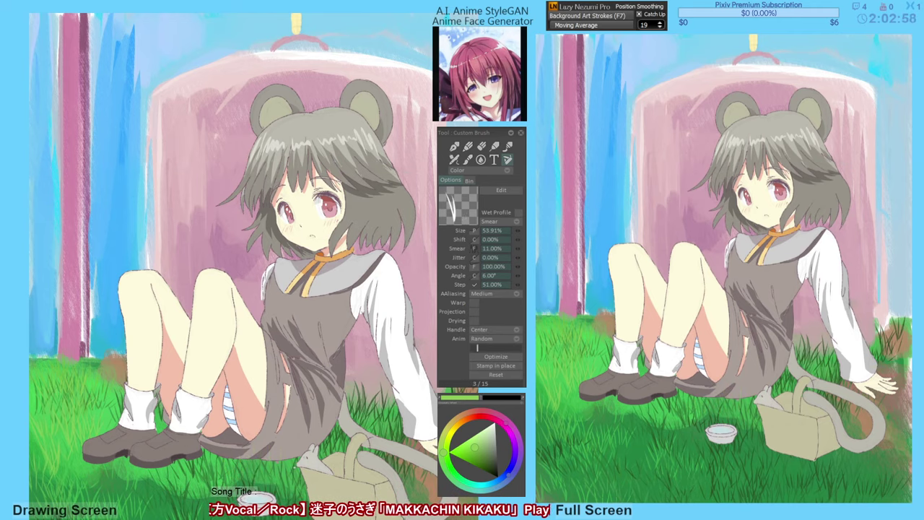
pyautogui.press(',')
pyautogui.press(',')
pyautogui.moveTo(254, 488); pyautogui.dragTo(278, 468)
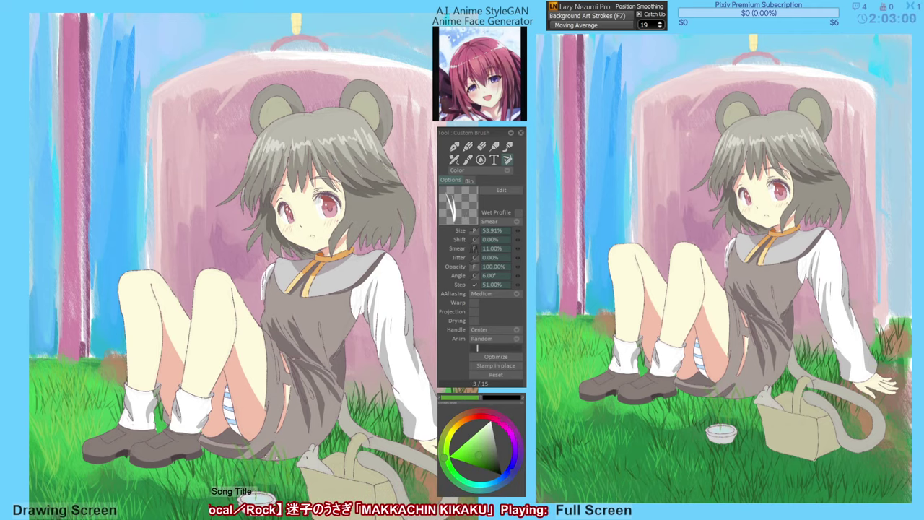
pyautogui.hotkey('ctrl', 'z')
# Paint darker green grass blades overlapping the skirt's lower edge and the bottom of the basket.
pyautogui.press('i')
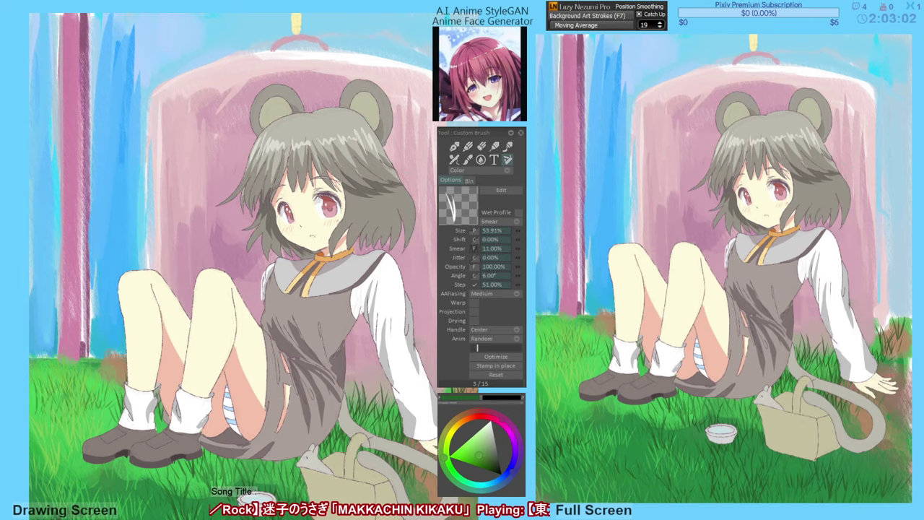
pyautogui.moveTo(283, 466); pyautogui.dragTo(223, 472)
pyautogui.moveTo(289, 459); pyautogui.dragTo(232, 468)
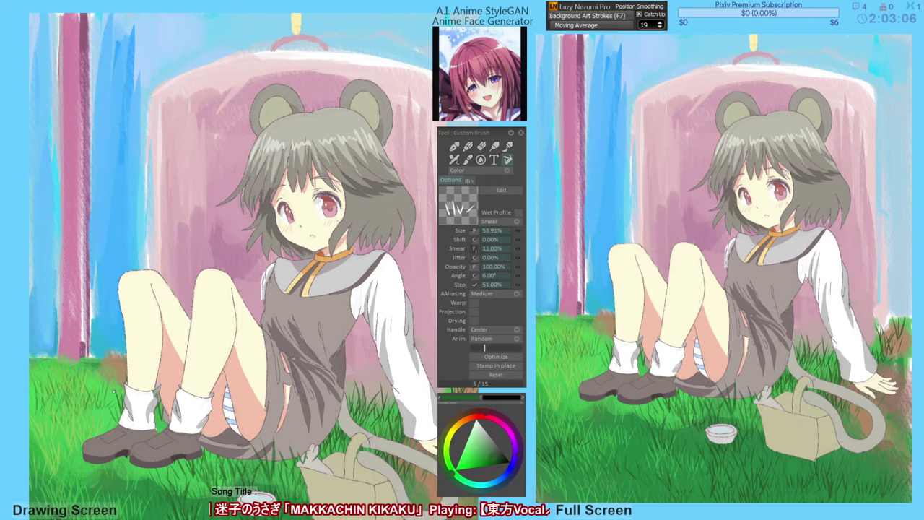
pyautogui.moveTo(101, 395); pyautogui.dragTo(97, 399)
pyautogui.moveTo(325, 404); pyautogui.dragTo(265, 352)
pyautogui.moveTo(294, 501); pyautogui.dragTo(287, 471)
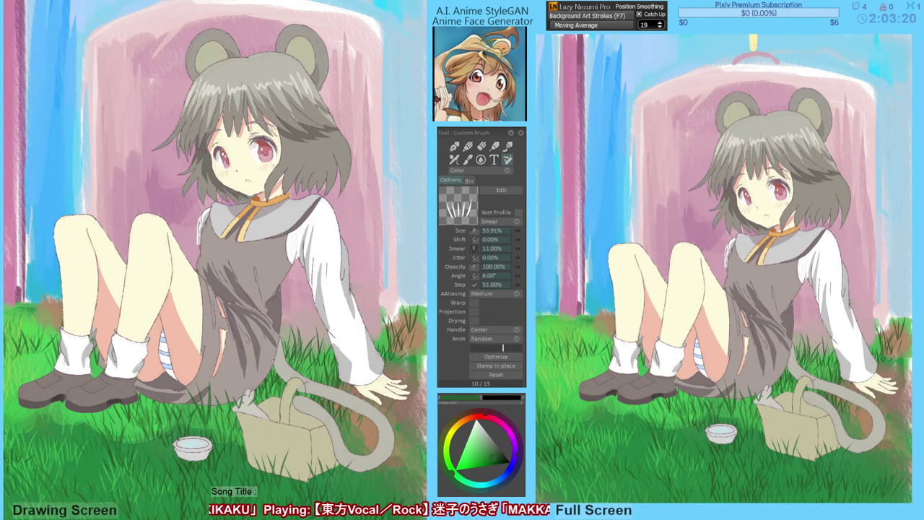
# Try reddish, greenish and purple colour tints on the girl and her basket, restoring their original colours.
pyautogui.moveTo(275, 377); pyautogui.dragTo(275, 388)
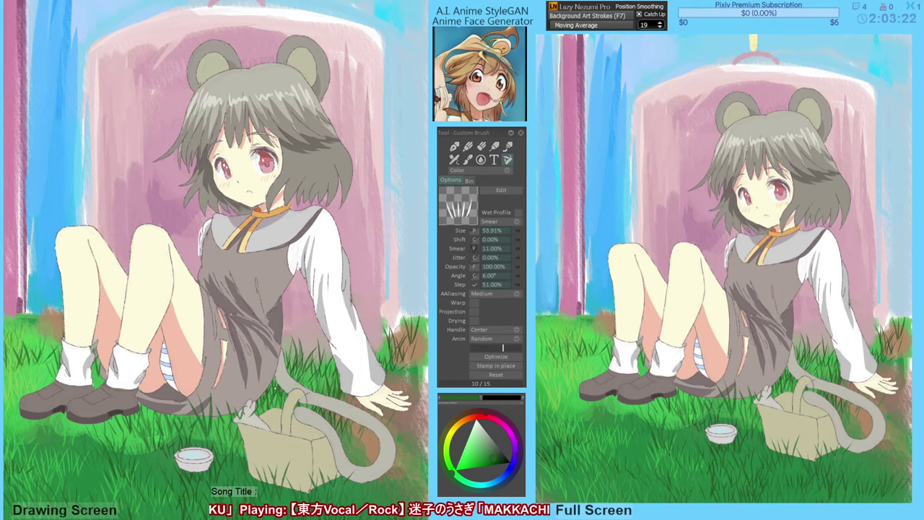
pyautogui.moveTo(271, 338); pyautogui.dragTo(274, 350)
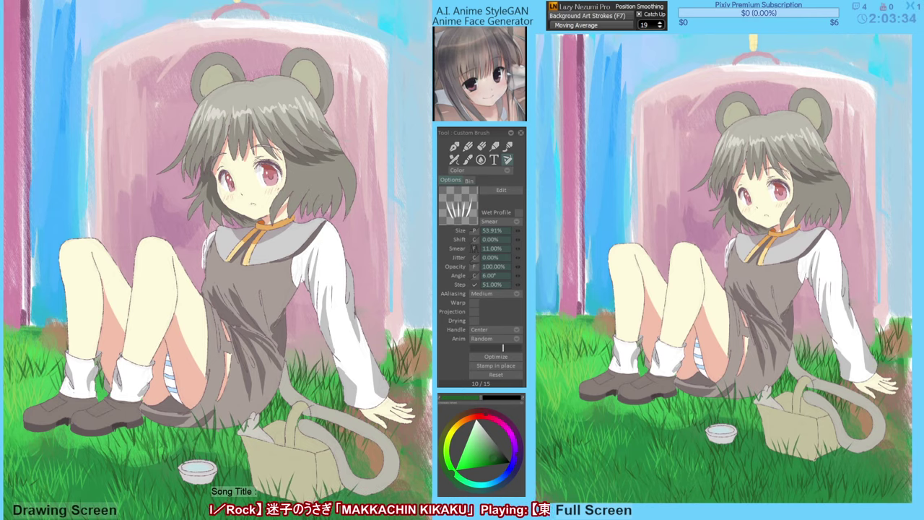
pyautogui.hotkey('ctrl', 'z')
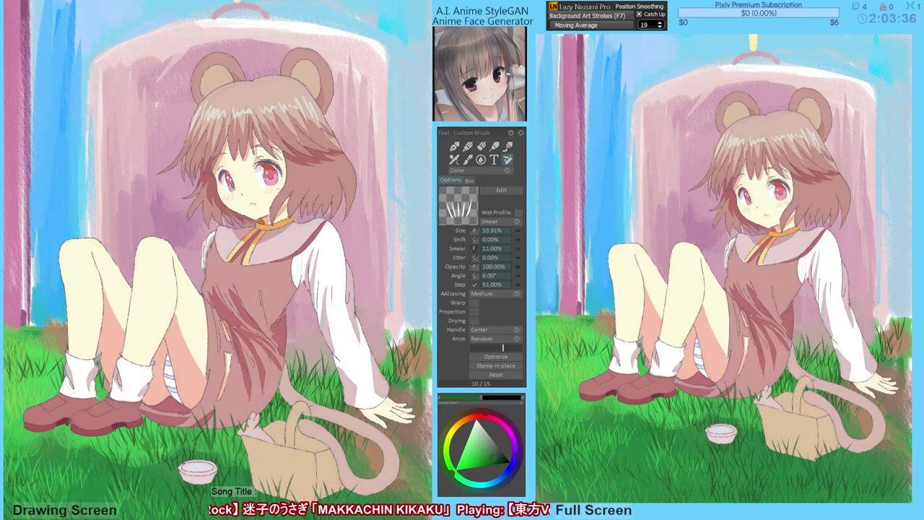
pyautogui.hotkey('ctrl', 'y')
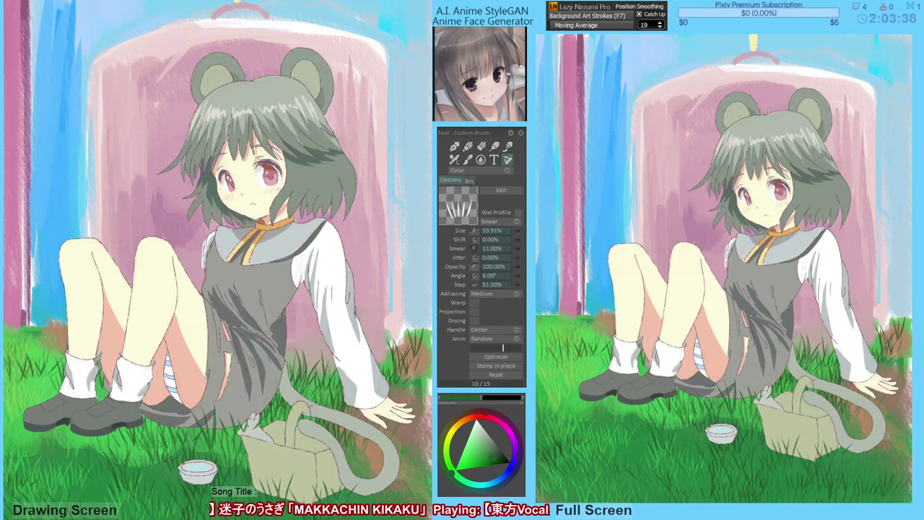
pyautogui.hotkey('ctrl', 'z')
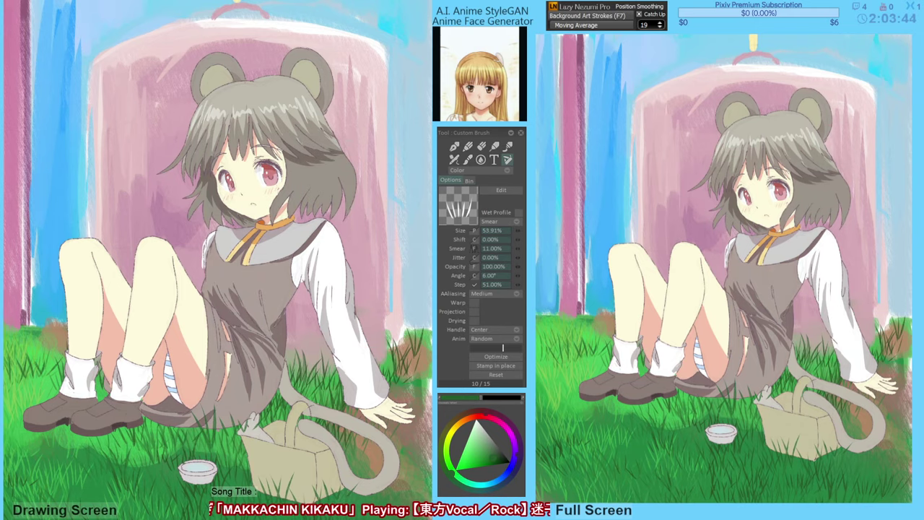
pyautogui.hotkey('ctrl', 'z')
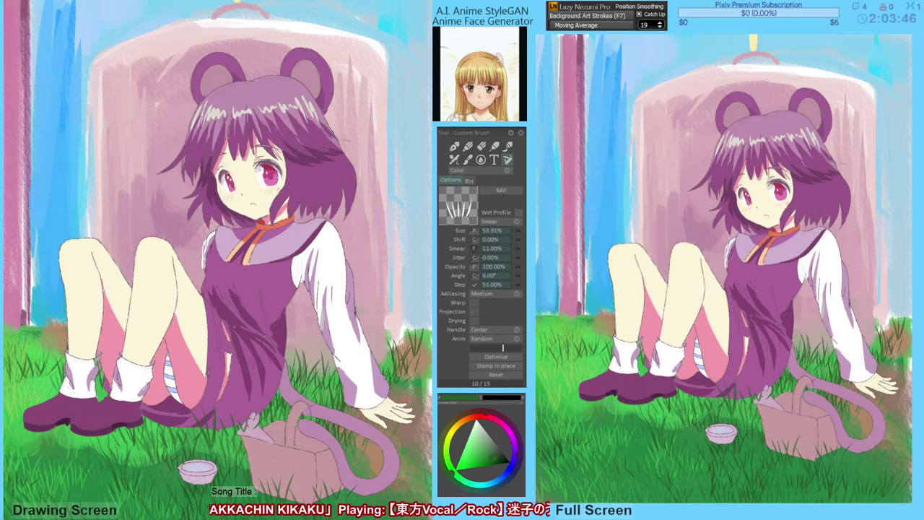
pyautogui.hotkey('ctrl', 'z')
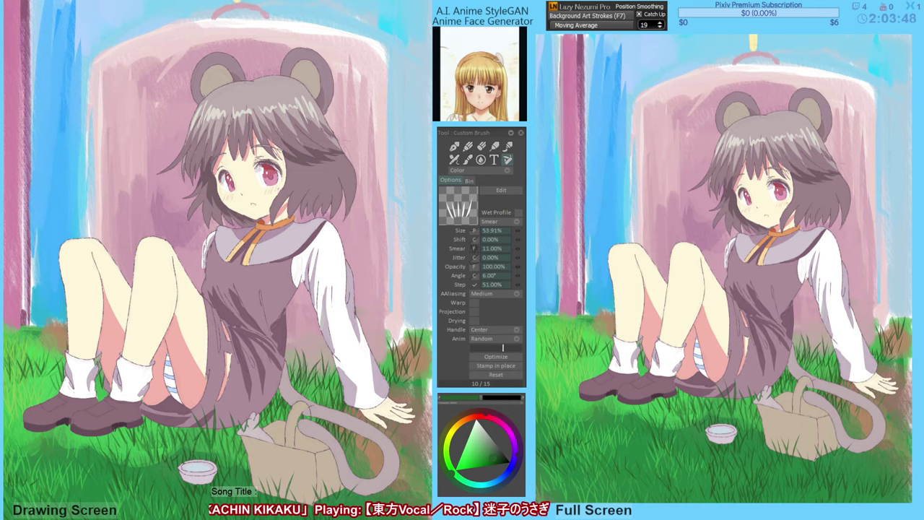
pyautogui.hotkey('ctrl', 'z')
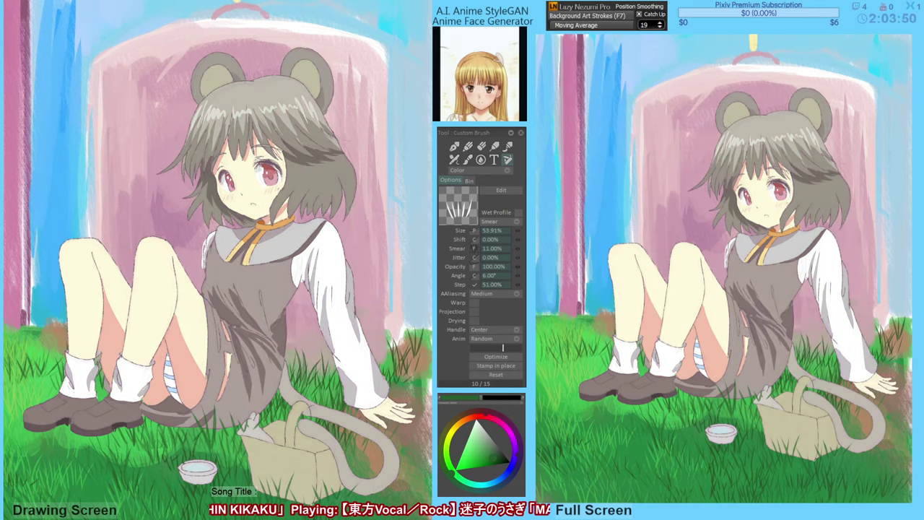
pyautogui.hotkey('ctrl', 'y')
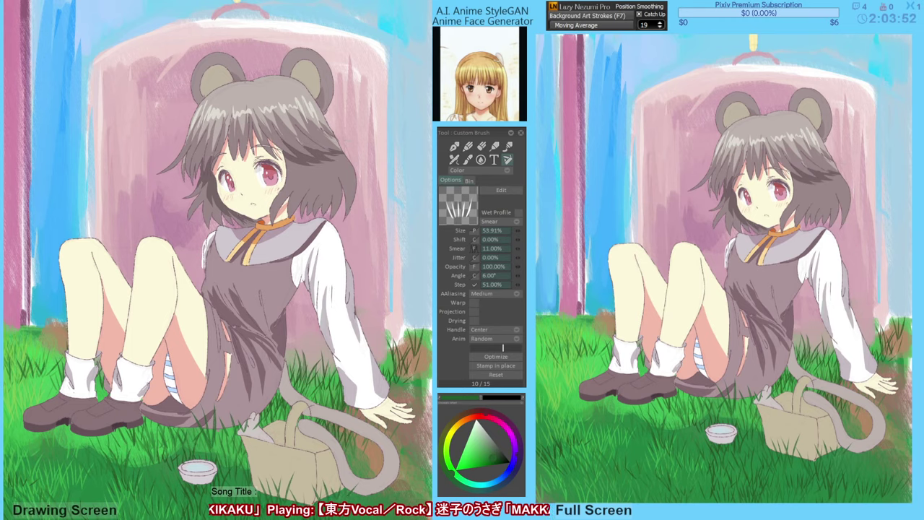
pyautogui.hotkey('ctrl', 'z')
pyautogui.hotkey('ctrl', 'y')
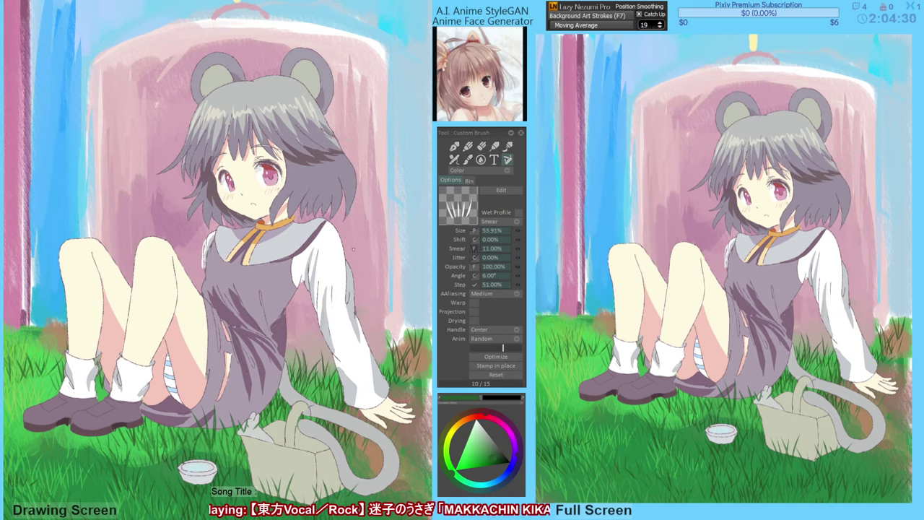
pyautogui.moveTo(358, 250); pyautogui.dragTo(366, 244)
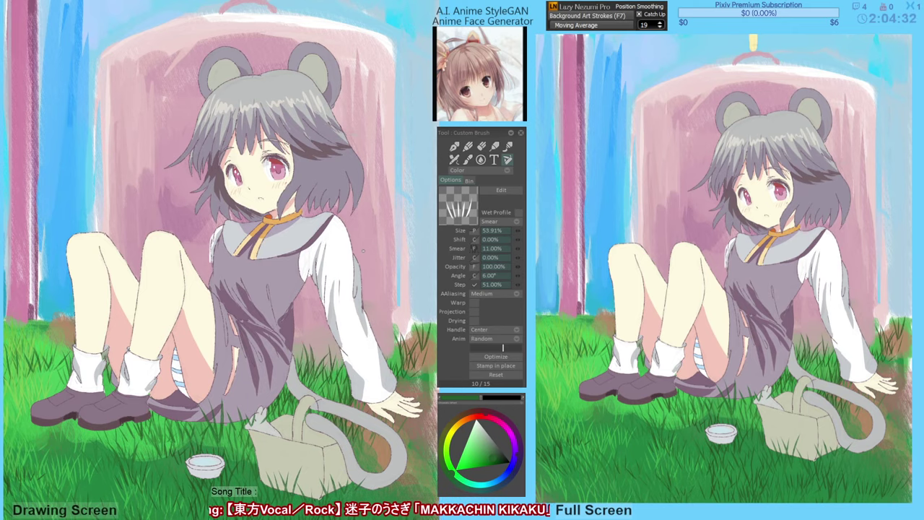
pyautogui.hotkey('ctrl', 'z')
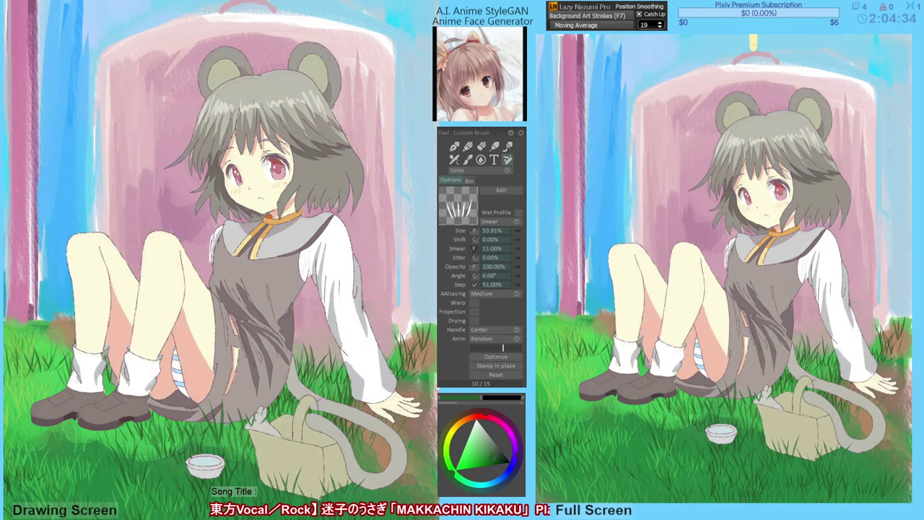
# Paint sampled blue over the sky at the picture's upper left with the oval custom brush at 40.96% size.
pyautogui.moveTo(384, 237); pyautogui.dragTo(387, 236)
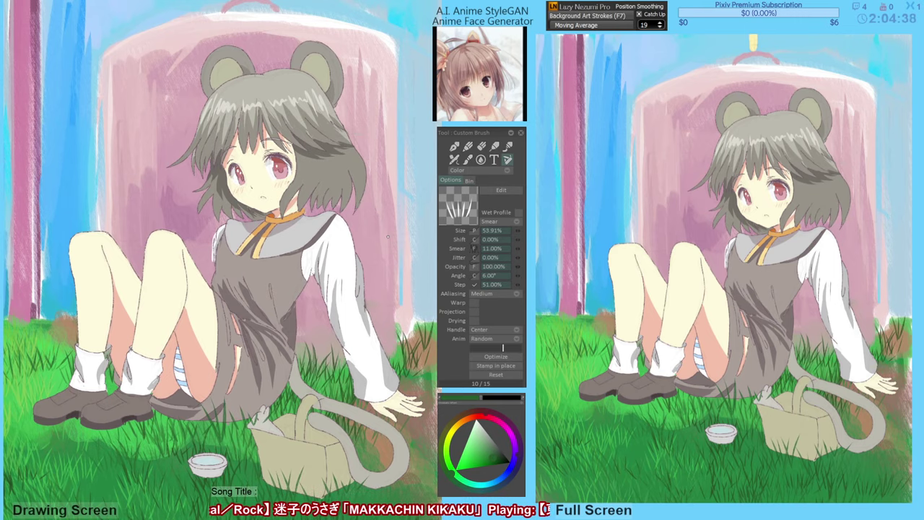
pyautogui.moveTo(283, 247); pyautogui.dragTo(287, 258)
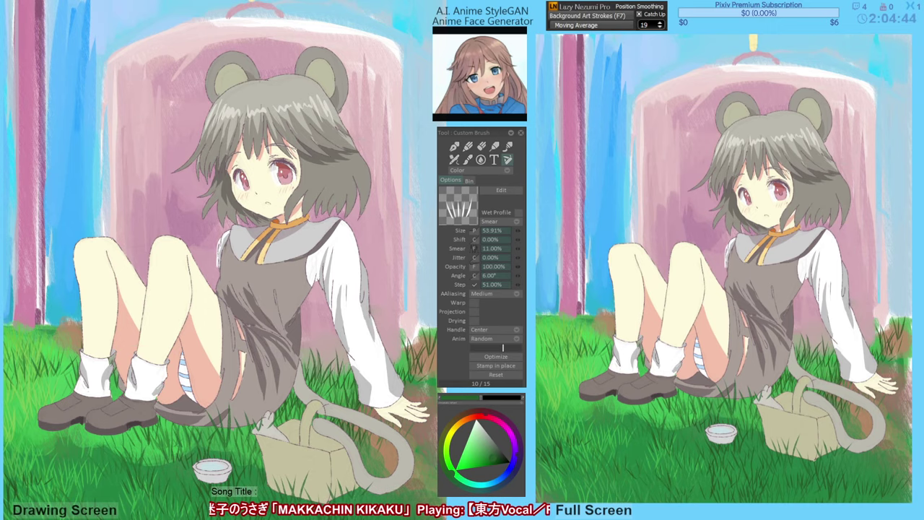
pyautogui.press('1')
pyautogui.moveTo(320, 241); pyautogui.dragTo(330, 266)
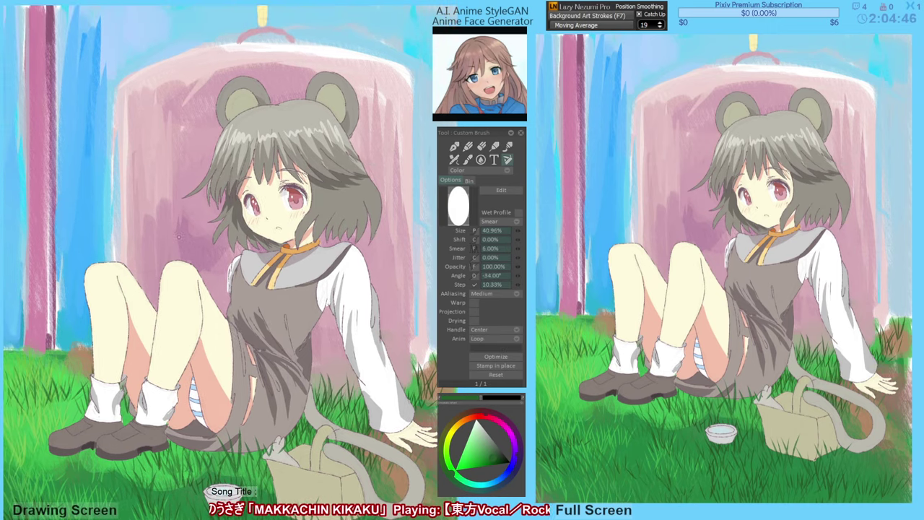
pyautogui.click(100, 80)
pyautogui.moveTo(92, 13)
pyautogui.mouseDown()
pyautogui.moveTo(75, 104)
pyautogui.moveTo(88, 30)
pyautogui.moveTo(102, 70)
pyautogui.mouseUp()
pyautogui.moveTo(136, 12)
pyautogui.mouseDown()
pyautogui.moveTo(131, 45)
pyautogui.moveTo(160, 50)
pyautogui.mouseUp()
pyautogui.moveTo(168, 15); pyautogui.dragTo(168, 33)
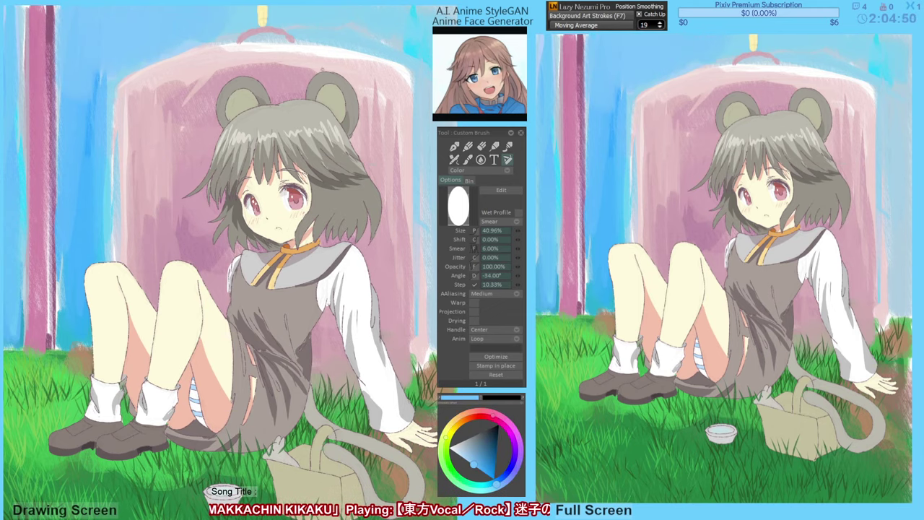
# Paint blue strokes across the sky above the gravestone toward the picture's upper right corner.
pyautogui.moveTo(353, 164); pyautogui.dragTo(324, 184)
pyautogui.moveTo(363, 29)
pyautogui.mouseDown()
pyautogui.moveTo(360, 62)
pyautogui.moveTo(371, 59)
pyautogui.mouseUp()
pyautogui.moveTo(398, 29); pyautogui.dragTo(407, 58)
pyautogui.moveTo(322, 32); pyautogui.dragTo(290, 63)
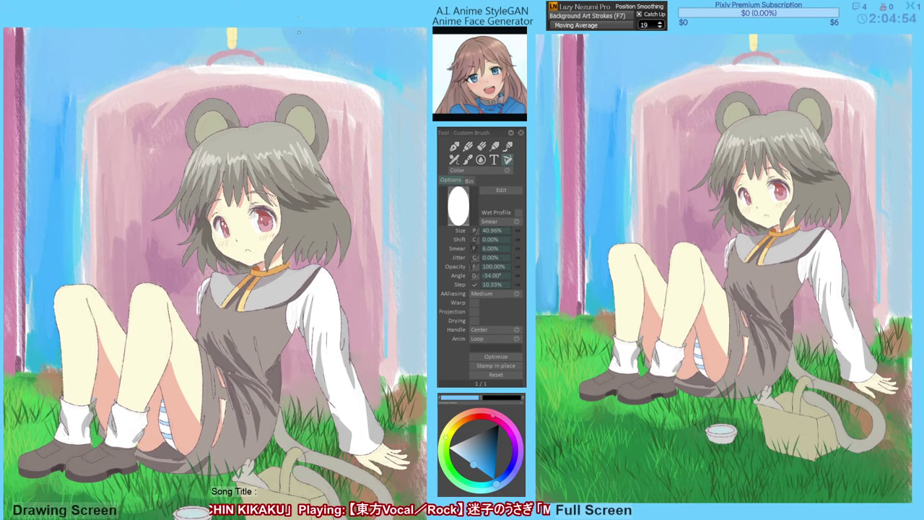
pyautogui.moveTo(292, 30); pyautogui.dragTo(278, 52)
pyautogui.moveTo(315, 56); pyautogui.dragTo(353, 72)
pyautogui.moveTo(418, 31); pyautogui.dragTo(423, 42)
# Paint vertical blue strokes down the sky strip right of the gravestone, undoing and repainting the first one.
pyautogui.moveTo(419, 85)
pyautogui.mouseDown()
pyautogui.moveTo(418, 73)
pyautogui.moveTo(401, 154)
pyautogui.moveTo(415, 172)
pyautogui.mouseUp()
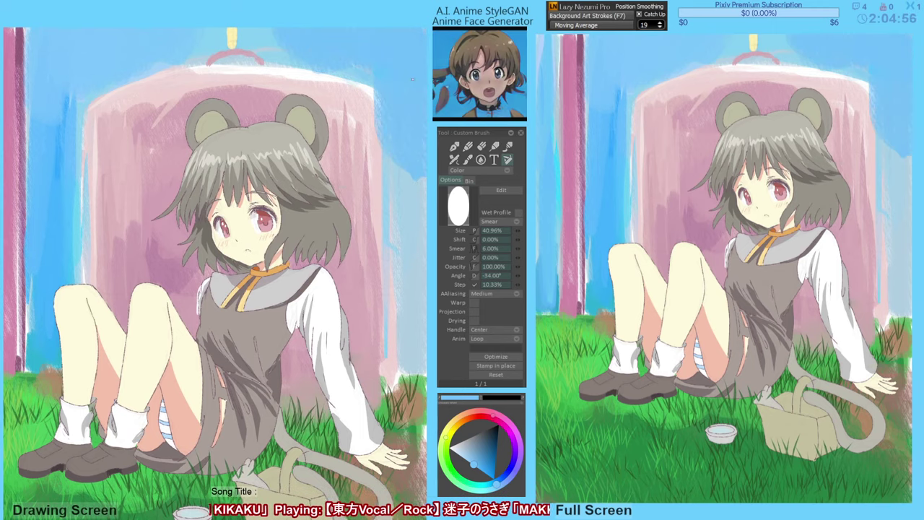
pyautogui.hotkey('ctrl', 'z')
pyautogui.moveTo(410, 49)
pyautogui.mouseDown()
pyautogui.moveTo(410, 155)
pyautogui.moveTo(414, 28)
pyautogui.moveTo(405, 168)
pyautogui.mouseUp()
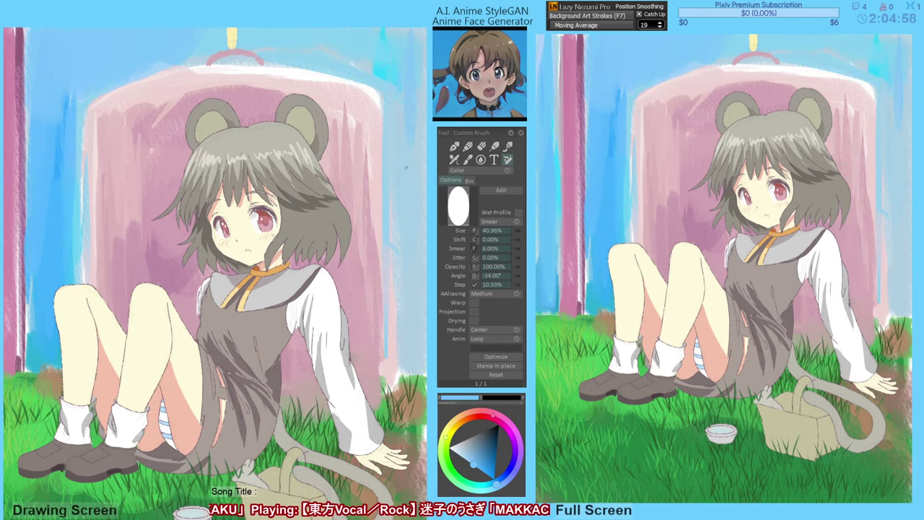
pyautogui.moveTo(389, 206); pyautogui.dragTo(397, 201)
pyautogui.moveTo(415, 140); pyautogui.dragTo(408, 182)
pyautogui.moveTo(399, 80); pyautogui.dragTo(398, 150)
pyautogui.moveTo(424, 140); pyautogui.dragTo(412, 212)
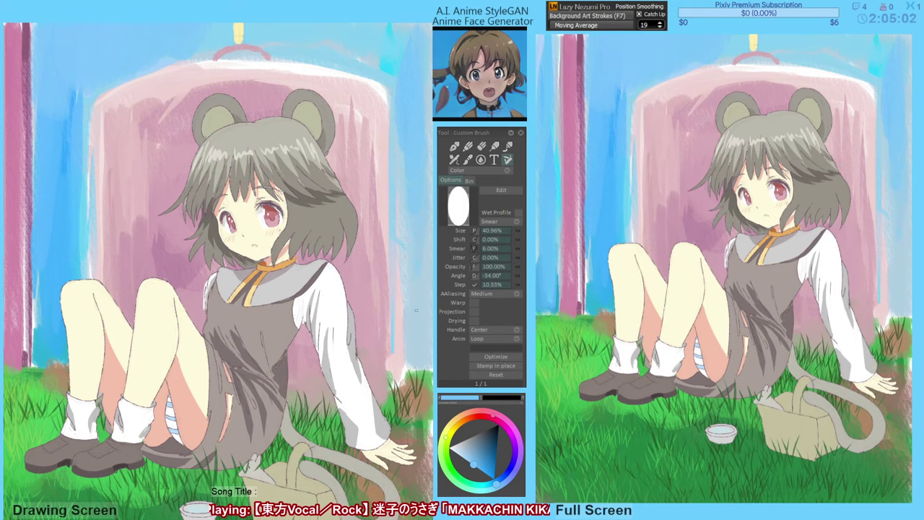
# Extend the blue down the gravestone's right side and cover the sky around its upper right shoulder.
pyautogui.moveTo(415, 260); pyautogui.dragTo(420, 318)
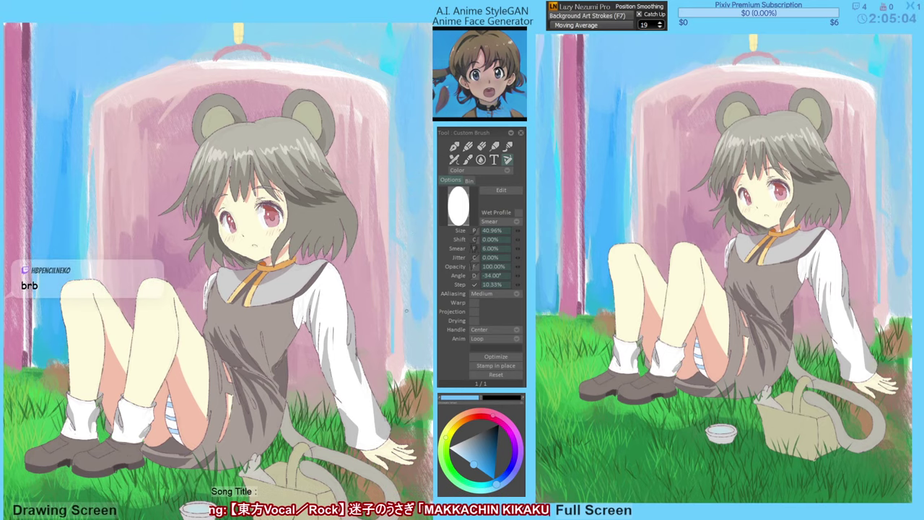
pyautogui.moveTo(411, 209); pyautogui.dragTo(402, 270)
pyautogui.moveTo(399, 162); pyautogui.dragTo(399, 239)
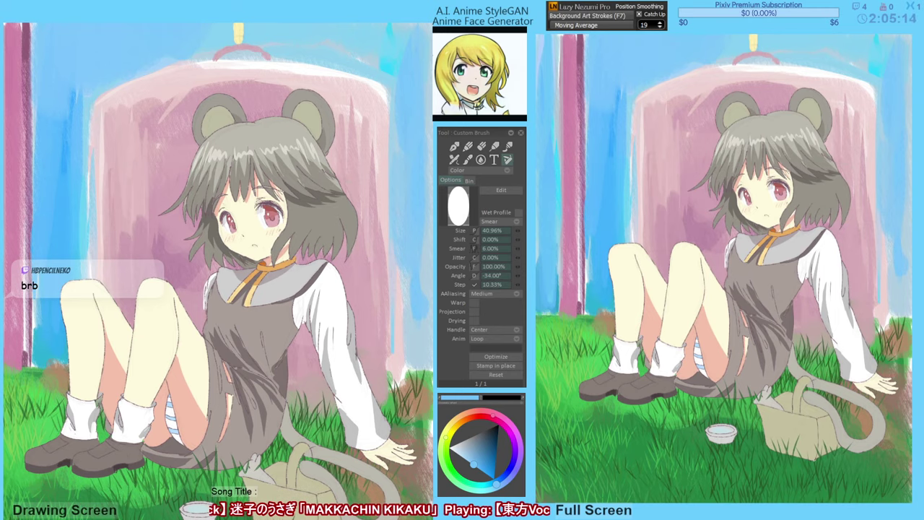
pyautogui.moveTo(377, 86)
pyautogui.mouseDown()
pyautogui.moveTo(372, 137)
pyautogui.moveTo(407, 109)
pyautogui.mouseUp()
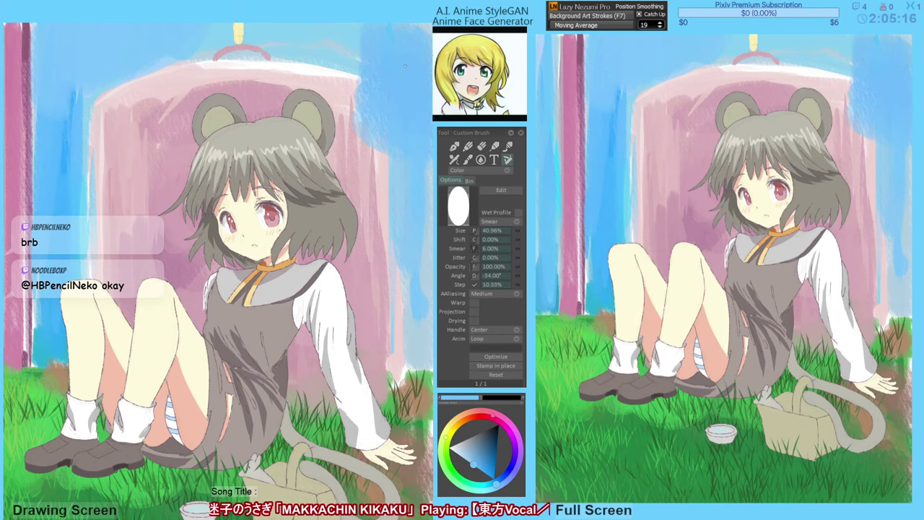
# Cover the sky in the upper right corner and the strip beside the gravestone's lower right side with blue strokes.
pyautogui.moveTo(389, 26); pyautogui.dragTo(403, 152)
pyautogui.moveTo(409, 22); pyautogui.dragTo(409, 30)
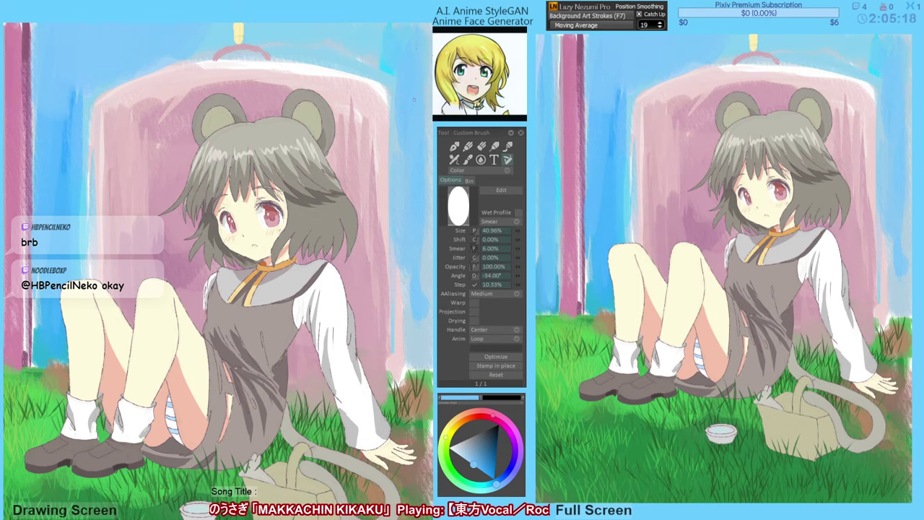
pyautogui.moveTo(423, 223); pyautogui.dragTo(429, 301)
pyautogui.moveTo(405, 265); pyautogui.dragTo(398, 318)
pyautogui.moveTo(395, 256)
pyautogui.mouseDown()
pyautogui.moveTo(394, 312)
pyautogui.moveTo(445, 358)
pyautogui.mouseUp()
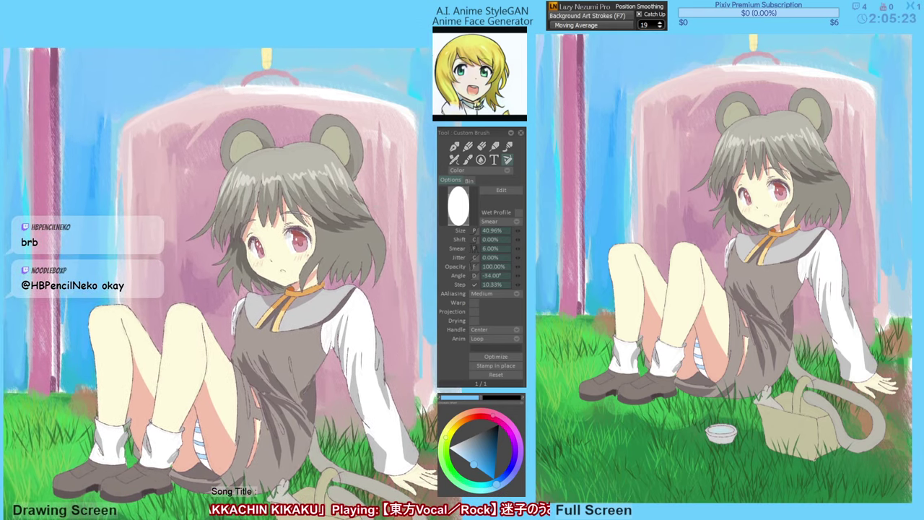
# Sample the purple-pink of the pole at the picture's left and repaint the pole with long vertical strokes.
pyautogui.keyDown('alt'); pyautogui.click(56, 77); pyautogui.keyUp('alt')
pyautogui.moveTo(58, 70); pyautogui.dragTo(55, 212)
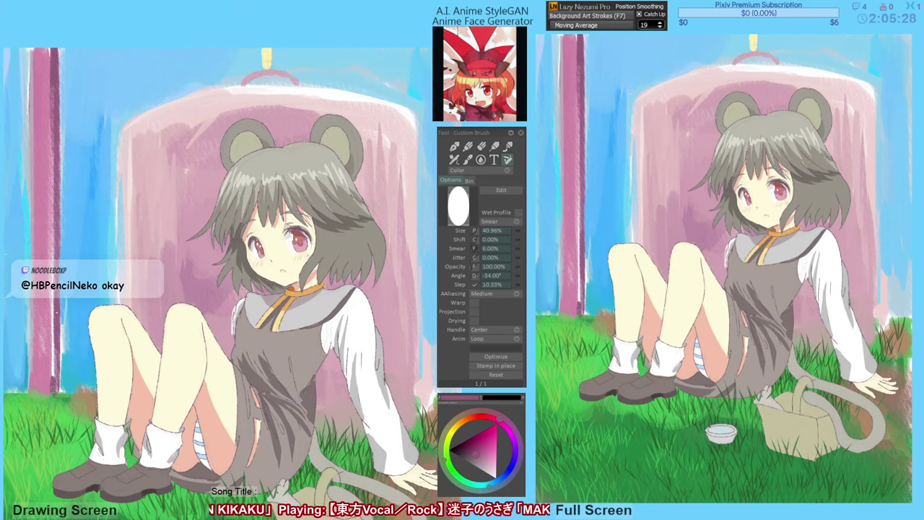
pyautogui.moveTo(54, 377); pyautogui.dragTo(52, 51)
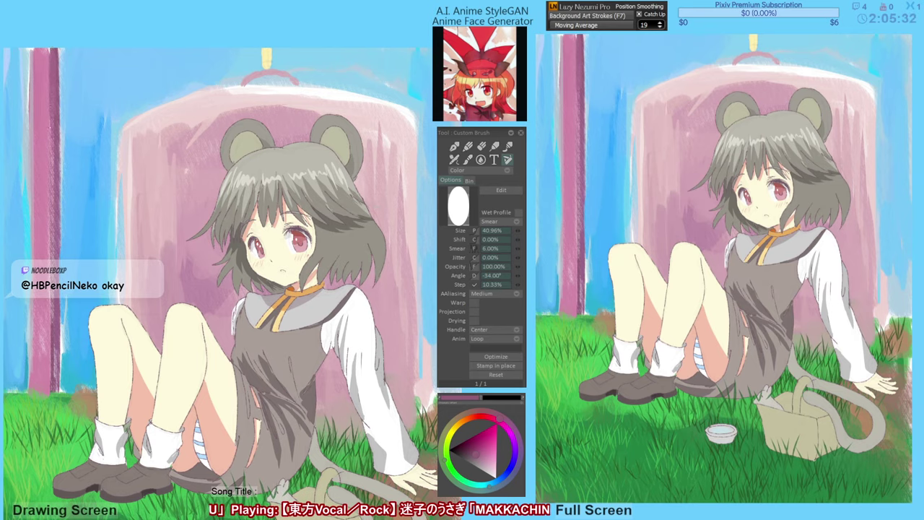
pyautogui.moveTo(52, 139); pyautogui.dragTo(54, 262)
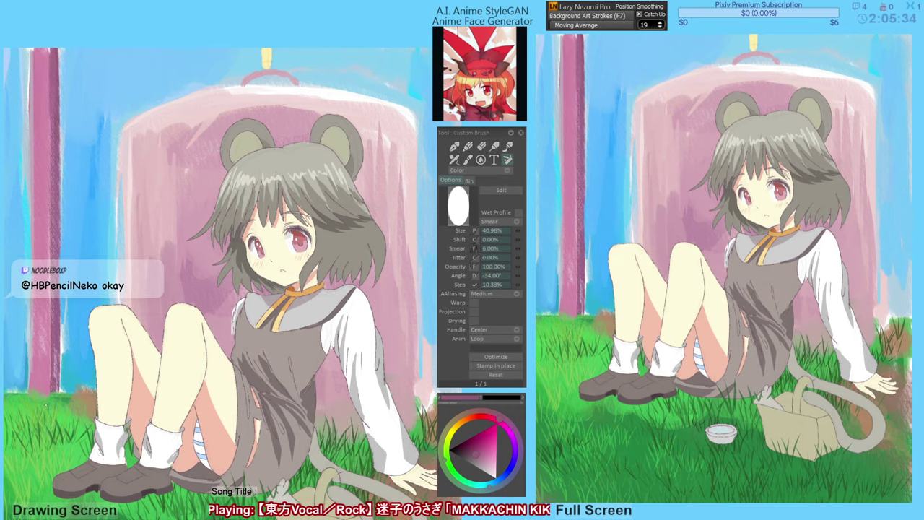
# Mix a darker muted pink from the gravestone colour and paint shading on the stone around the girl's head, arms and knees.
pyautogui.moveTo(88, 365); pyautogui.dragTo(85, 368)
pyautogui.click(177, 183)
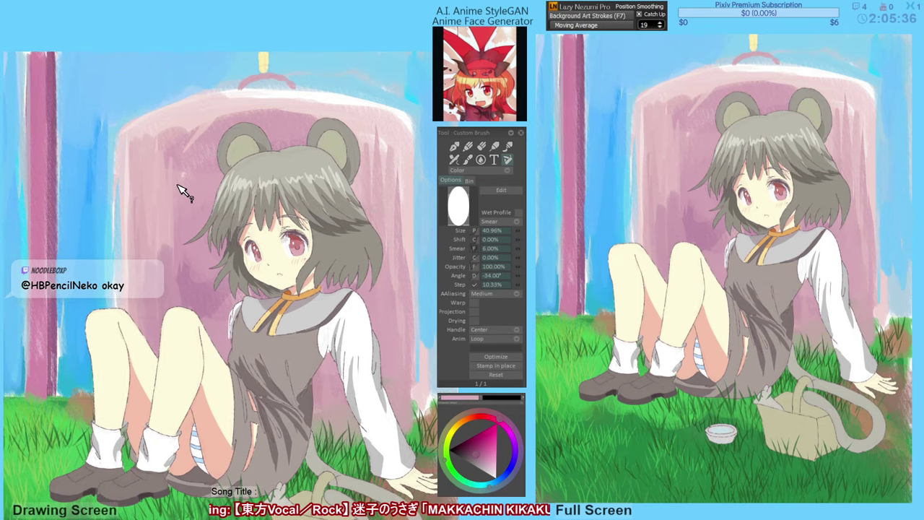
pyautogui.click(482, 459)
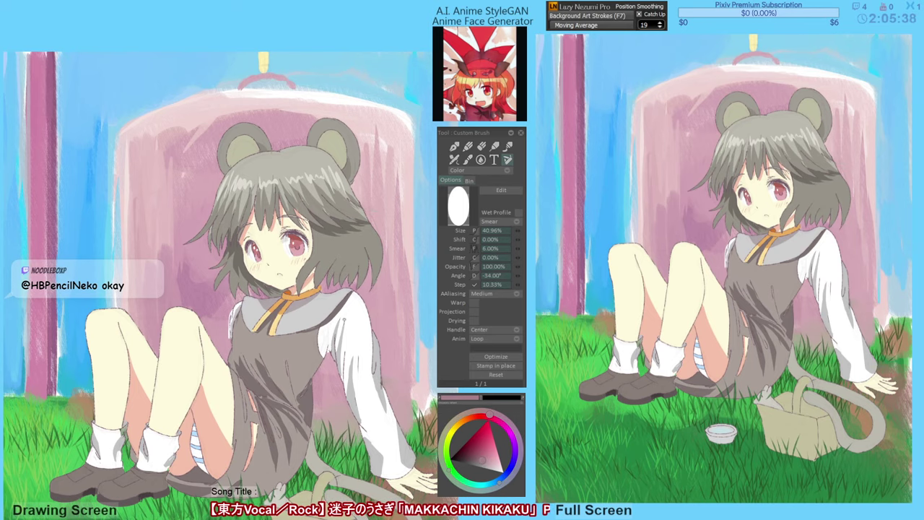
pyautogui.moveTo(184, 226)
pyautogui.mouseDown()
pyautogui.moveTo(173, 274)
pyautogui.moveTo(170, 163)
pyautogui.moveTo(191, 289)
pyautogui.moveTo(217, 137)
pyautogui.moveTo(292, 123)
pyautogui.moveTo(313, 306)
pyautogui.moveTo(366, 295)
pyautogui.moveTo(382, 274)
pyautogui.moveTo(330, 375)
pyautogui.moveTo(332, 397)
pyautogui.mouseUp()
pyautogui.moveTo(185, 309)
pyautogui.mouseDown()
pyautogui.moveTo(205, 249)
pyautogui.moveTo(178, 241)
pyautogui.mouseUp()
pyautogui.moveTo(153, 352)
pyautogui.mouseDown()
pyautogui.moveTo(152, 208)
pyautogui.moveTo(144, 242)
pyautogui.mouseUp()
pyautogui.moveTo(182, 306); pyautogui.dragTo(188, 264)
pyautogui.moveTo(199, 329); pyautogui.dragTo(212, 279)
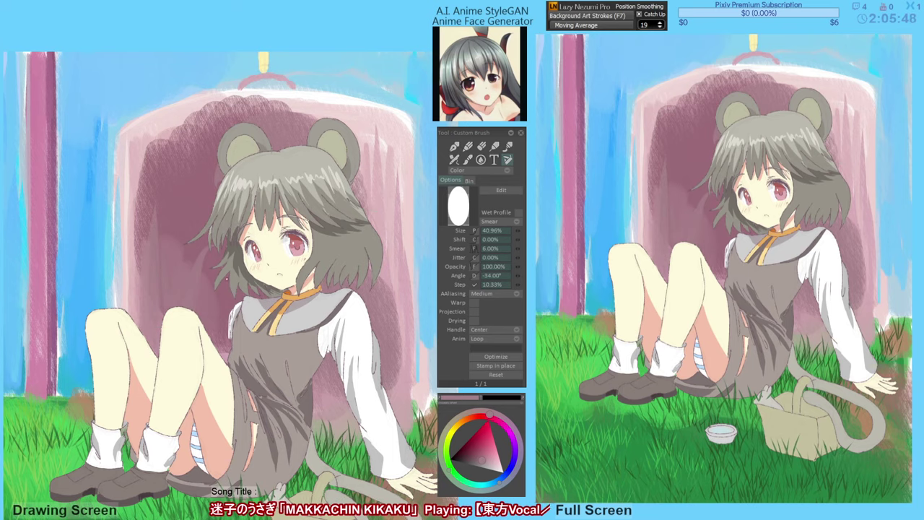
pyautogui.moveTo(215, 345); pyautogui.dragTo(241, 289)
pyautogui.moveTo(350, 415)
pyautogui.mouseDown()
pyautogui.moveTo(344, 402)
pyautogui.moveTo(329, 410)
pyautogui.moveTo(316, 402)
pyautogui.mouseUp()
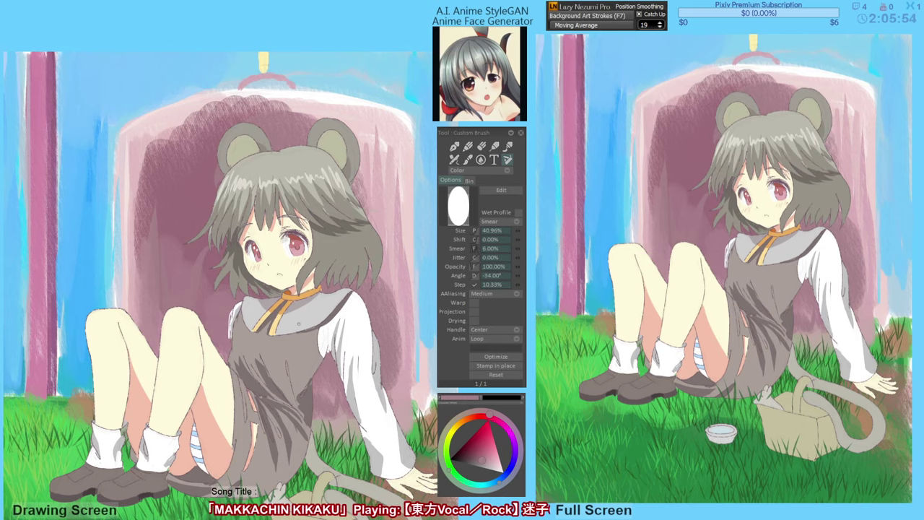
# Extend the muted pink shading beside the girl's hair and across the upper part of the gravestone.
pyautogui.moveTo(301, 232); pyautogui.dragTo(292, 241)
pyautogui.moveTo(360, 159)
pyautogui.mouseDown()
pyautogui.moveTo(355, 229)
pyautogui.moveTo(353, 172)
pyautogui.moveTo(381, 300)
pyautogui.moveTo(379, 233)
pyautogui.mouseUp()
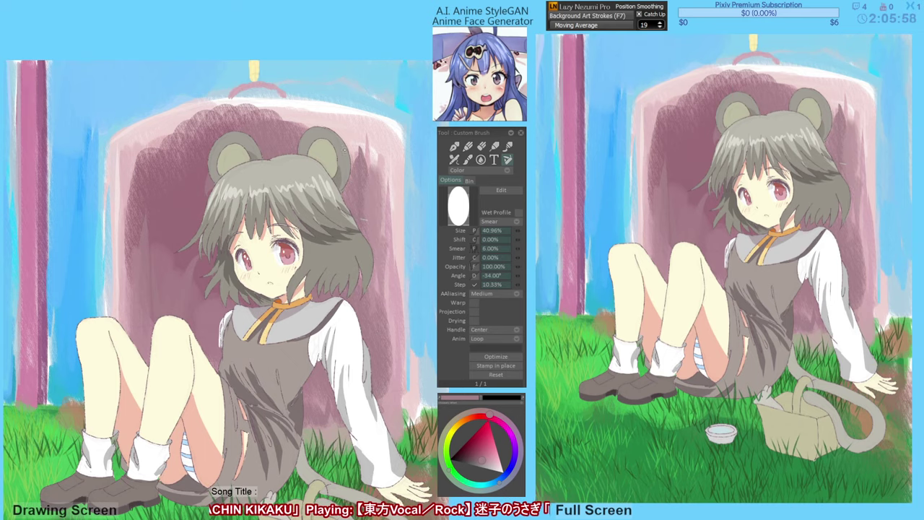
pyautogui.moveTo(348, 148)
pyautogui.mouseDown()
pyautogui.moveTo(309, 121)
pyautogui.moveTo(189, 125)
pyautogui.moveTo(144, 137)
pyautogui.moveTo(132, 127)
pyautogui.moveTo(127, 196)
pyautogui.mouseUp()
pyautogui.moveTo(149, 138)
pyautogui.mouseDown()
pyautogui.moveTo(139, 215)
pyautogui.moveTo(156, 202)
pyautogui.mouseUp()
pyautogui.moveTo(176, 147)
pyautogui.mouseDown()
pyautogui.moveTo(169, 208)
pyautogui.moveTo(187, 205)
pyautogui.mouseUp()
pyautogui.moveTo(203, 137); pyautogui.dragTo(197, 191)
pyautogui.moveTo(258, 130); pyautogui.dragTo(273, 149)
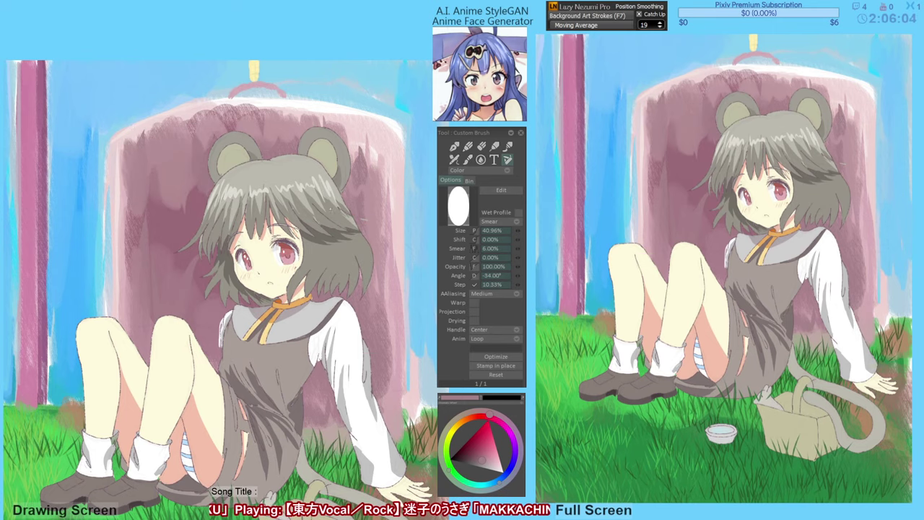
# Paint the muted pink down the gravestone's right side and out to its left edge.
pyautogui.moveTo(366, 148); pyautogui.dragTo(380, 310)
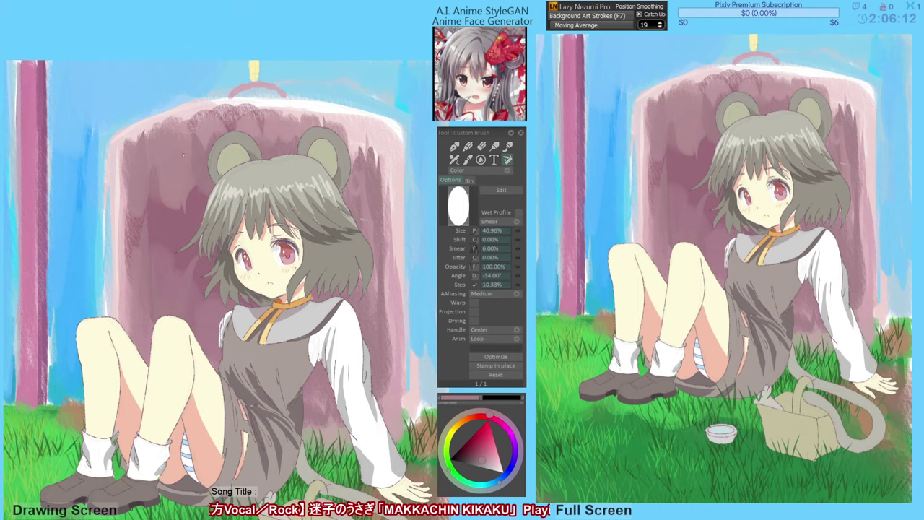
pyautogui.moveTo(161, 204); pyautogui.dragTo(161, 230)
pyautogui.moveTo(148, 157)
pyautogui.mouseDown()
pyautogui.moveTo(148, 196)
pyautogui.moveTo(124, 273)
pyautogui.mouseUp()
pyautogui.moveTo(121, 186); pyautogui.dragTo(120, 271)
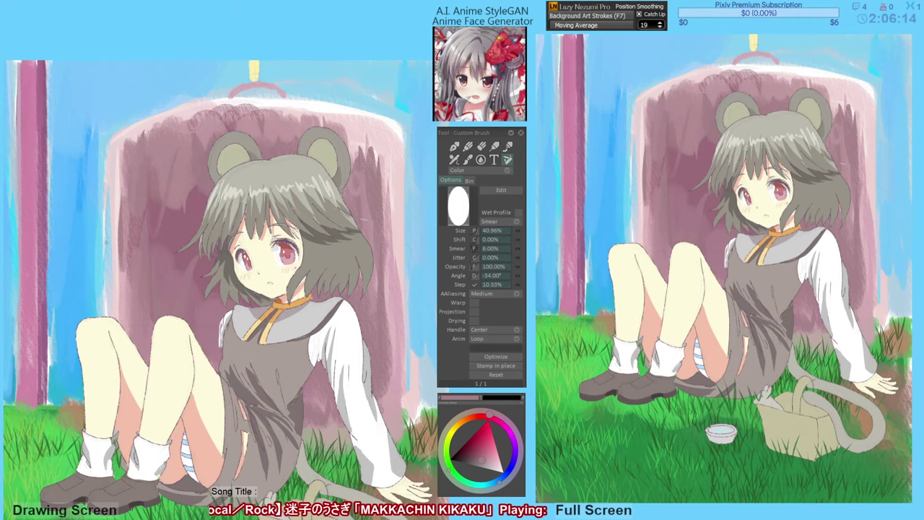
# Sample the sky blue and repaint the sky along the gravestone's left edge down to the girl's knee.
pyautogui.keyDown('alt'); pyautogui.click(84, 254); pyautogui.keyUp('alt')
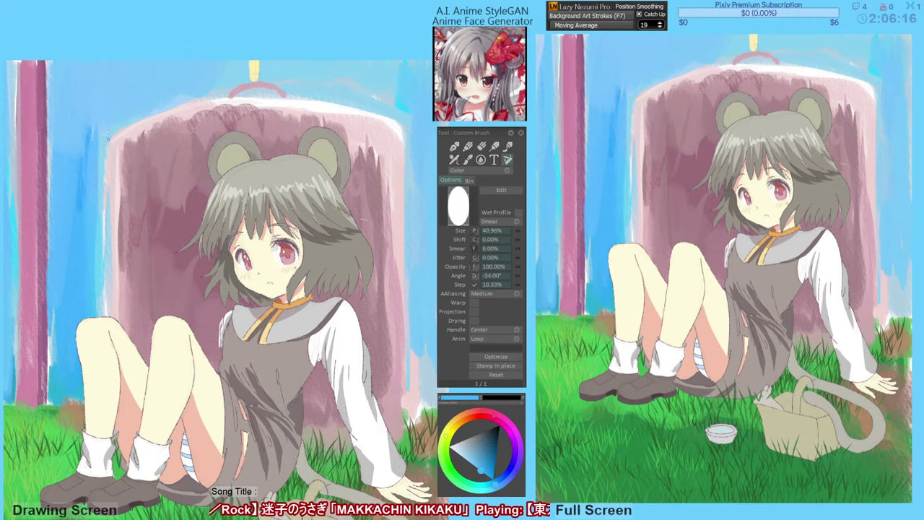
pyautogui.moveTo(108, 139); pyautogui.dragTo(111, 246)
pyautogui.moveTo(113, 133); pyautogui.dragTo(111, 238)
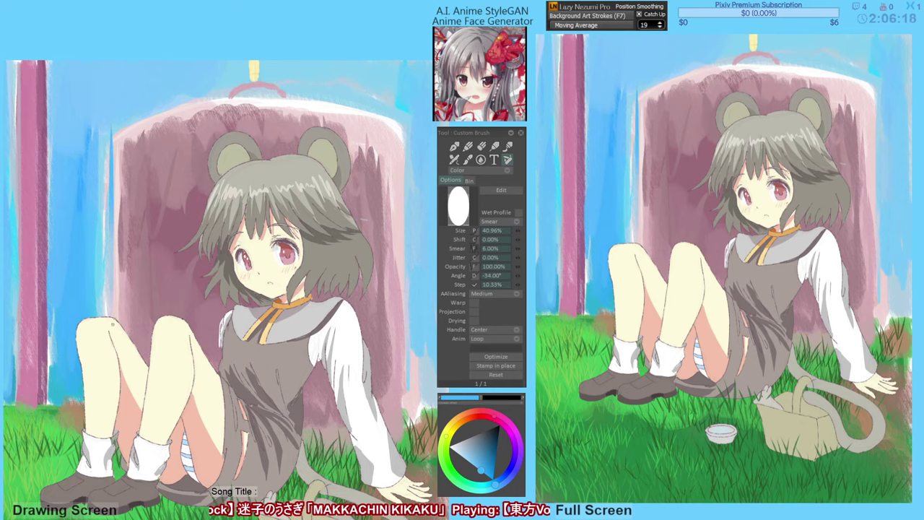
pyautogui.moveTo(112, 117); pyautogui.dragTo(108, 289)
pyautogui.moveTo(105, 148); pyautogui.dragTo(92, 276)
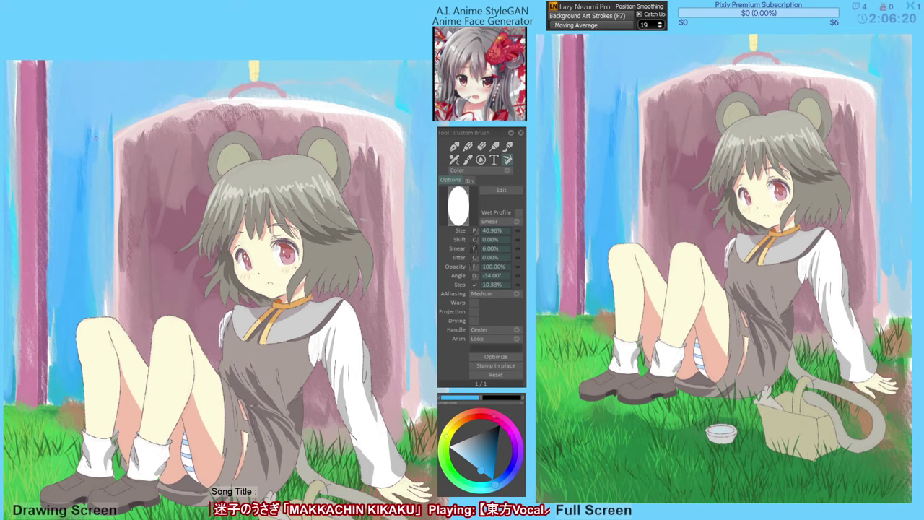
pyautogui.moveTo(88, 186); pyautogui.dragTo(88, 266)
pyautogui.moveTo(94, 283)
pyautogui.mouseDown()
pyautogui.moveTo(94, 312)
pyautogui.moveTo(104, 318)
pyautogui.mouseUp()
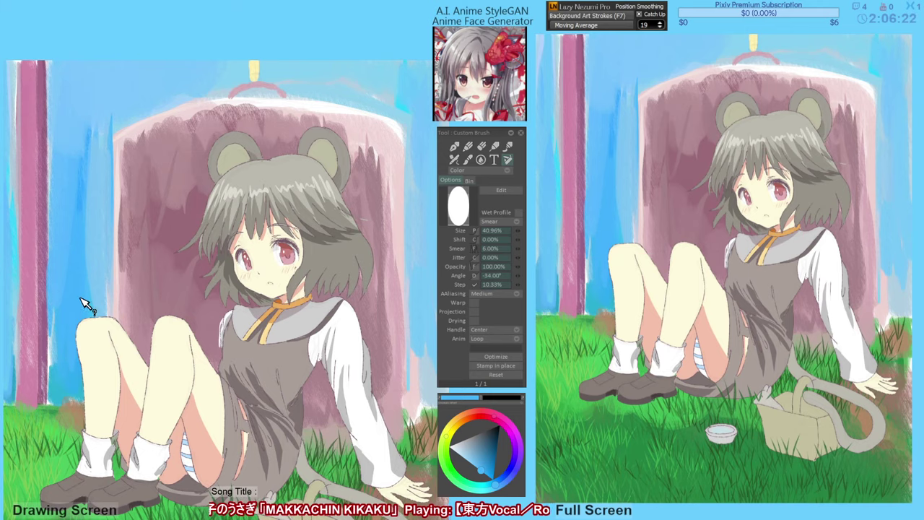
pyautogui.moveTo(90, 200); pyautogui.dragTo(100, 297)
# Paint deeper blue patches low in the sky on both sides of the purple pole, just above the grass.
pyautogui.moveTo(107, 342)
pyautogui.mouseDown()
pyautogui.moveTo(139, 333)
pyautogui.moveTo(101, 352)
pyautogui.moveTo(103, 389)
pyautogui.mouseUp()
pyautogui.keyDown('alt'); pyautogui.click(104, 311); pyautogui.keyUp('alt')
pyautogui.moveTo(103, 389)
pyautogui.mouseDown()
pyautogui.moveTo(106, 349)
pyautogui.moveTo(86, 388)
pyautogui.moveTo(81, 368)
pyautogui.moveTo(99, 353)
pyautogui.mouseUp()
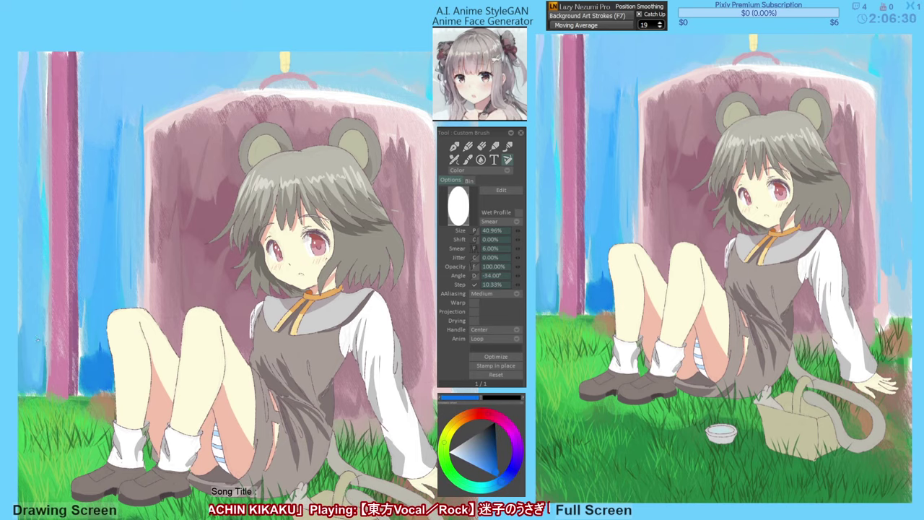
pyautogui.moveTo(42, 341)
pyautogui.mouseDown()
pyautogui.moveTo(39, 386)
pyautogui.moveTo(29, 351)
pyautogui.moveTo(20, 392)
pyautogui.moveTo(61, 377)
pyautogui.moveTo(45, 339)
pyautogui.moveTo(24, 361)
pyautogui.mouseUp()
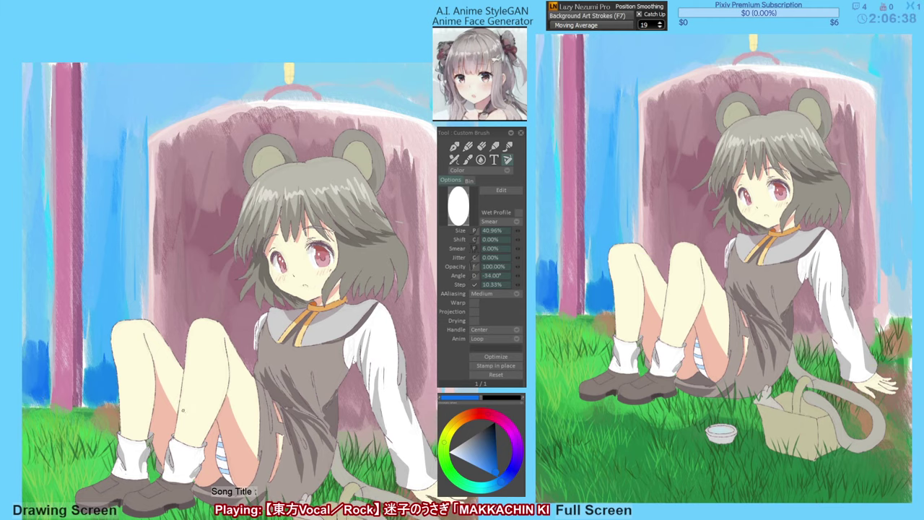
# Paint matching deep blue patches in the sky right of the gravestone, just above the grass.
pyautogui.moveTo(236, 366)
pyautogui.mouseDown()
pyautogui.moveTo(140, 362)
pyautogui.moveTo(122, 350)
pyautogui.mouseUp()
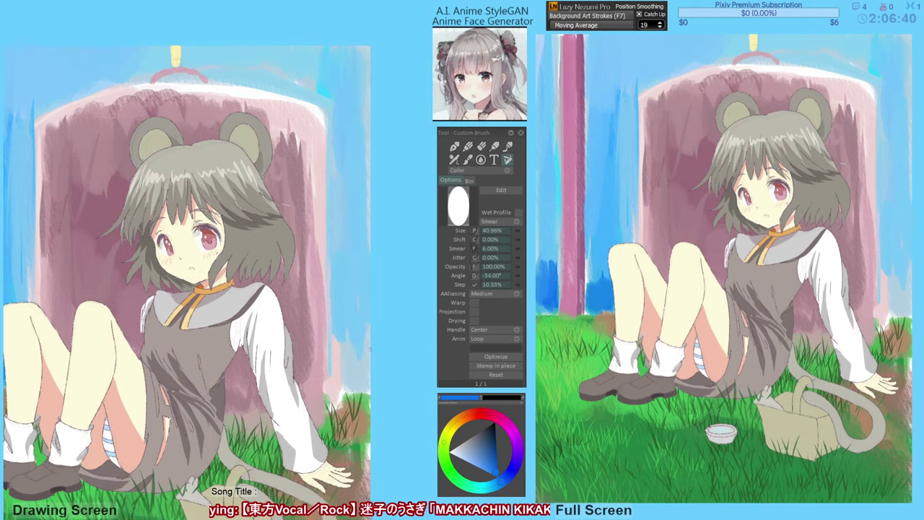
pyautogui.moveTo(367, 349)
pyautogui.mouseDown()
pyautogui.moveTo(363, 382)
pyautogui.moveTo(343, 337)
pyautogui.moveTo(342, 383)
pyautogui.mouseUp()
pyautogui.moveTo(340, 336)
pyautogui.mouseDown()
pyautogui.moveTo(340, 387)
pyautogui.moveTo(346, 367)
pyautogui.mouseUp()
pyautogui.moveTo(357, 315)
pyautogui.mouseDown()
pyautogui.moveTo(356, 361)
pyautogui.moveTo(342, 370)
pyautogui.moveTo(364, 377)
pyautogui.mouseUp()
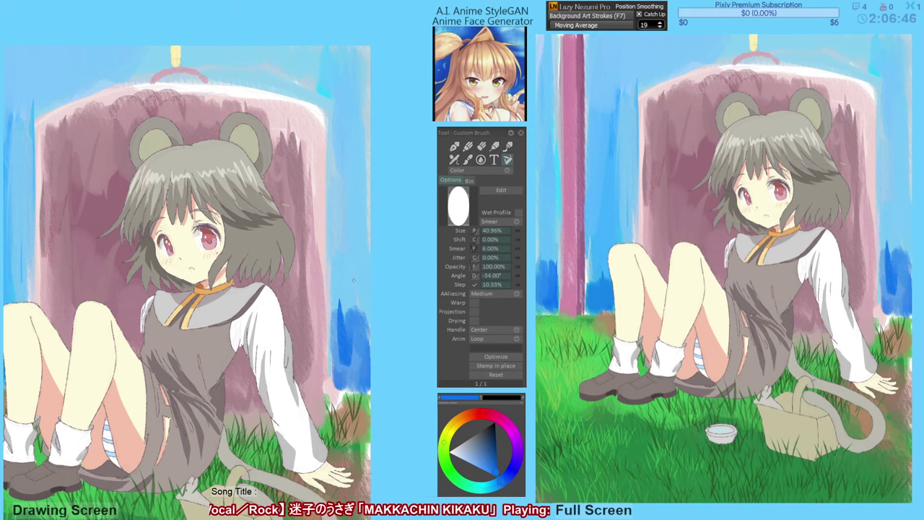
pyautogui.moveTo(361, 335)
pyautogui.mouseDown()
pyautogui.moveTo(332, 345)
pyautogui.moveTo(332, 376)
pyautogui.mouseUp()
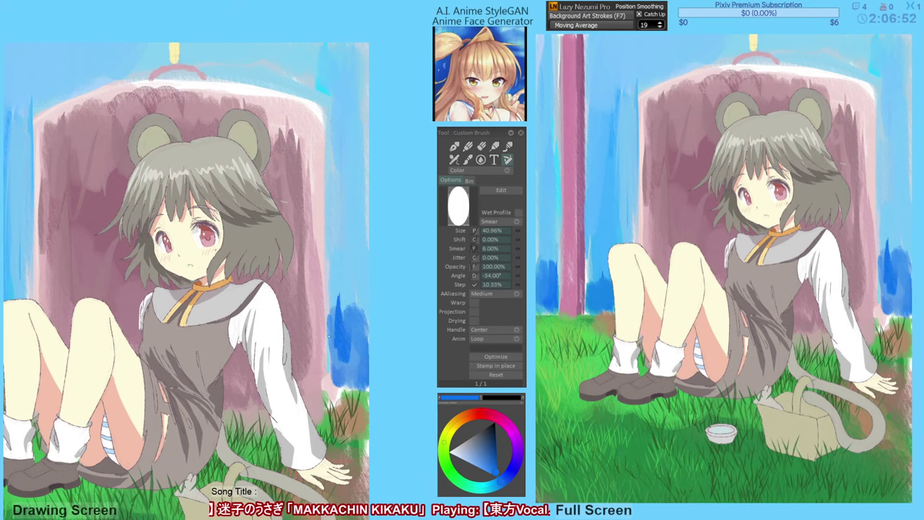
# Extend the deep blue up to the gravestone's right edge and fill in the patches with denser strokes.
pyautogui.moveTo(331, 325); pyautogui.dragTo(327, 371)
pyautogui.moveTo(331, 339); pyautogui.dragTo(334, 363)
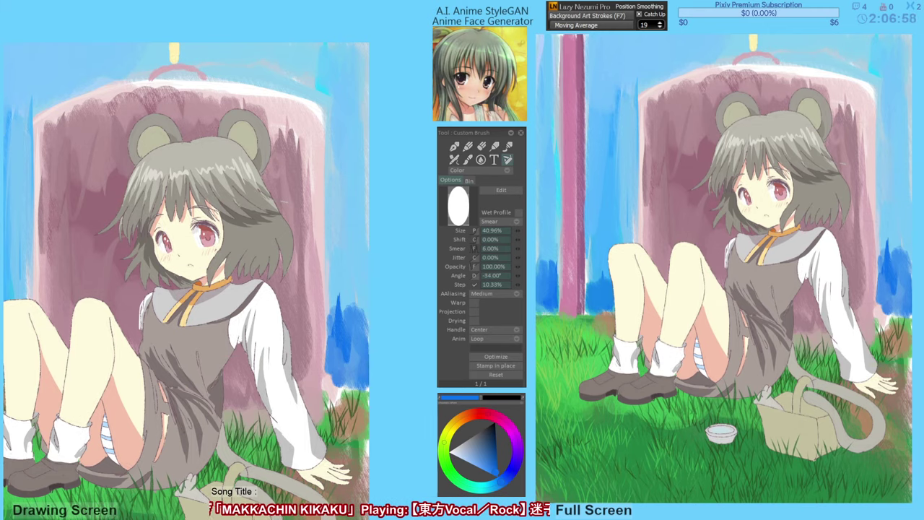
pyautogui.moveTo(305, 358); pyautogui.dragTo(306, 353)
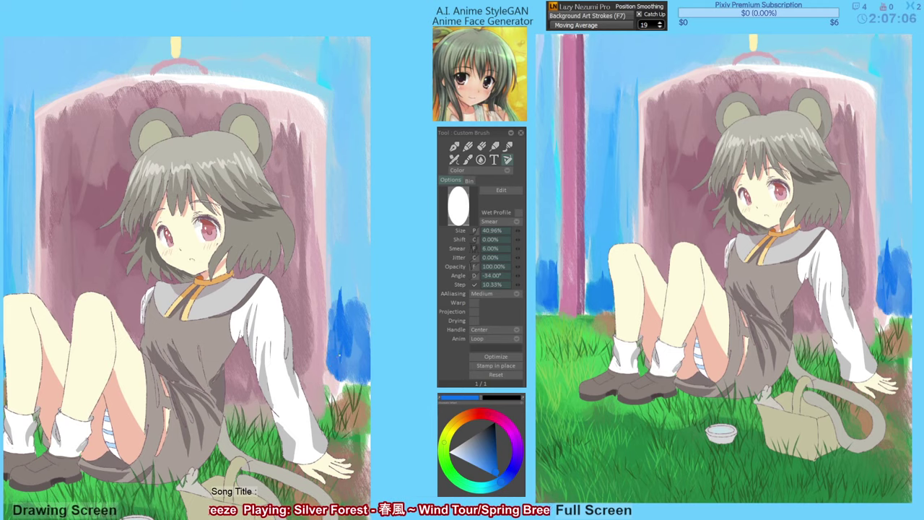
pyautogui.moveTo(334, 291)
pyautogui.mouseDown()
pyautogui.moveTo(334, 322)
pyautogui.moveTo(358, 359)
pyautogui.mouseUp()
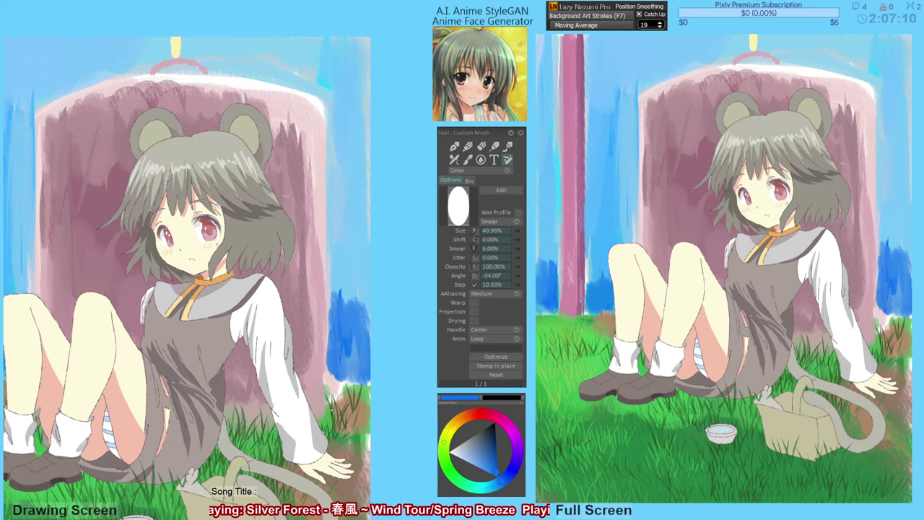
pyautogui.moveTo(330, 278); pyautogui.dragTo(357, 330)
# Dab a sampled lighter blue over the upper left sky and touch up the sky at the picture's right edge.
pyautogui.click(48, 124)
pyautogui.keyDown('alt'); pyautogui.click(183, 206); pyautogui.keyUp('alt')
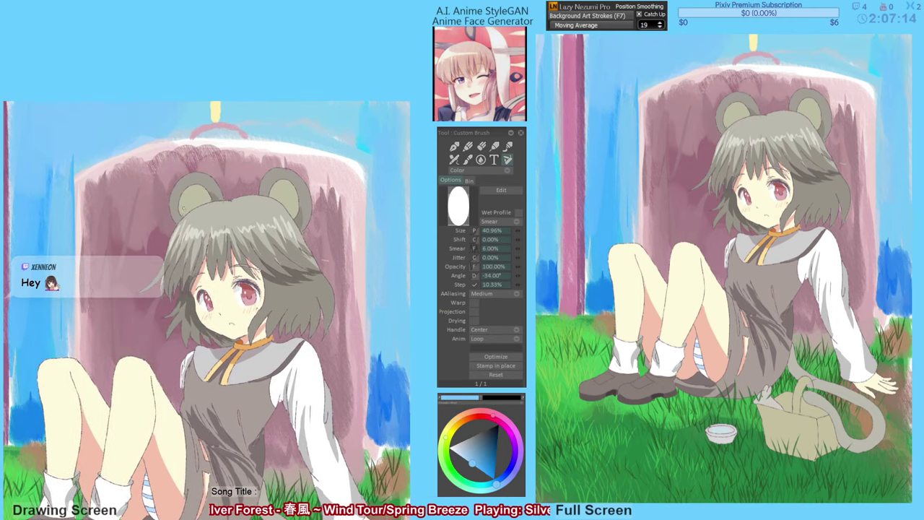
pyautogui.keyDown('alt'); pyautogui.click(35, 144); pyautogui.keyUp('alt')
pyautogui.moveTo(33, 146); pyautogui.dragTo(25, 98)
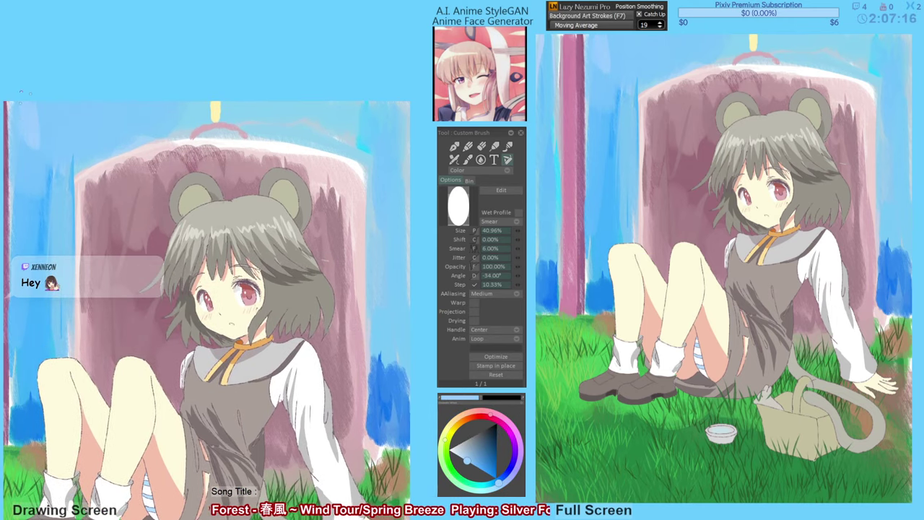
pyautogui.moveTo(48, 140)
pyautogui.mouseDown()
pyautogui.moveTo(64, 119)
pyautogui.moveTo(81, 134)
pyautogui.mouseUp()
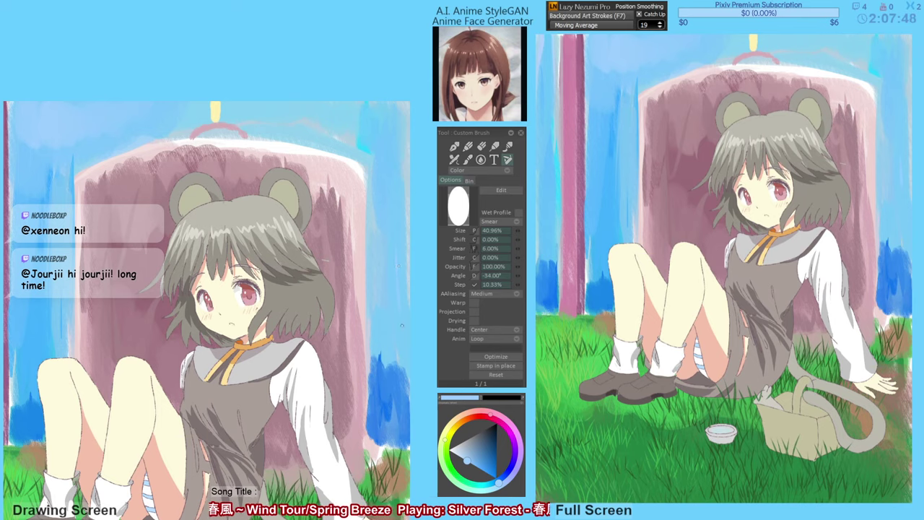
pyautogui.keyDown('alt'); pyautogui.click(397, 277); pyautogui.keyUp('alt')
pyautogui.moveTo(407, 267); pyautogui.dragTo(408, 298)
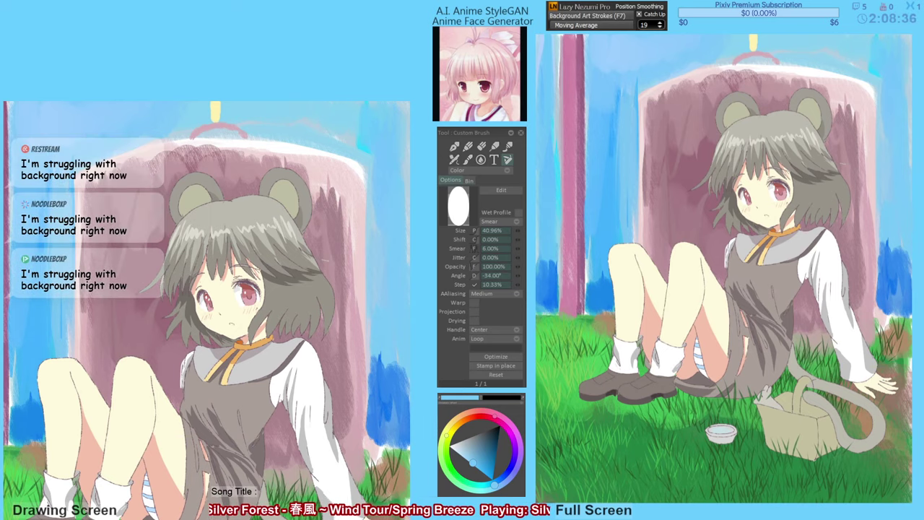
pyautogui.moveTo(358, 302); pyautogui.dragTo(386, 281)
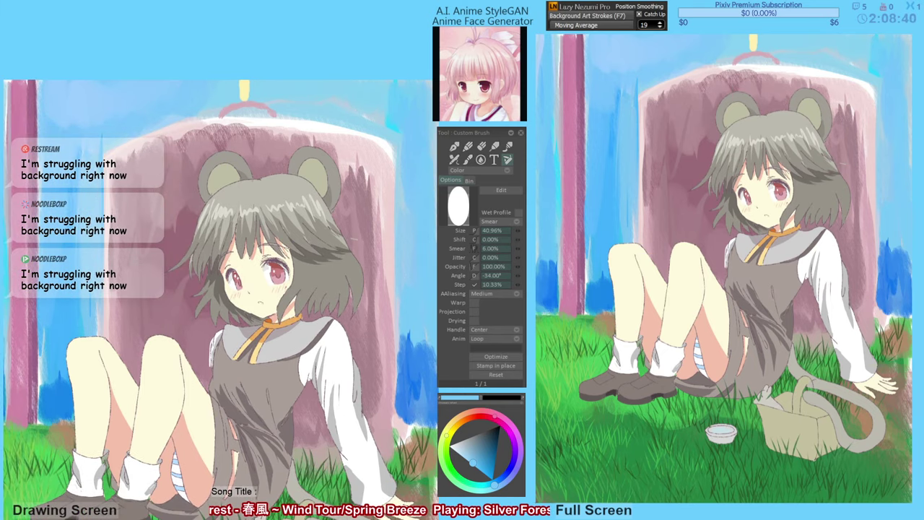
# Dab leafy green tree crowns in a sampled grass green over the deep blue patches beside the pole and right of the gravestone.
pyautogui.press('F7')
pyautogui.moveTo(57, 356); pyautogui.dragTo(67, 356)
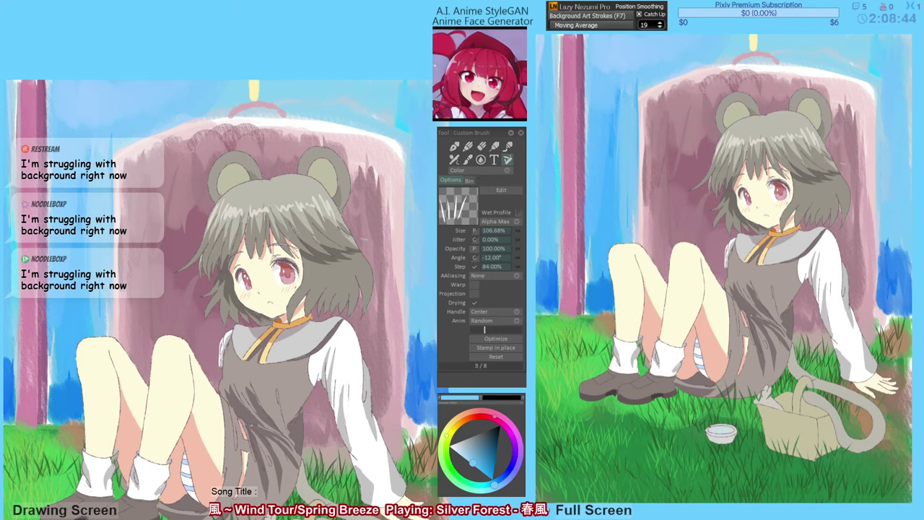
pyautogui.press('F8')
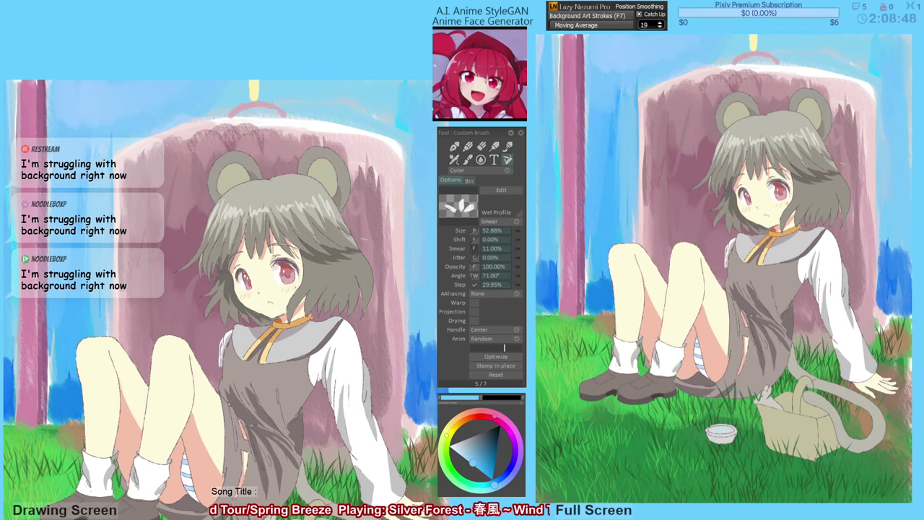
pyautogui.keyDown('alt'); pyautogui.click(52, 451); pyautogui.keyUp('alt')
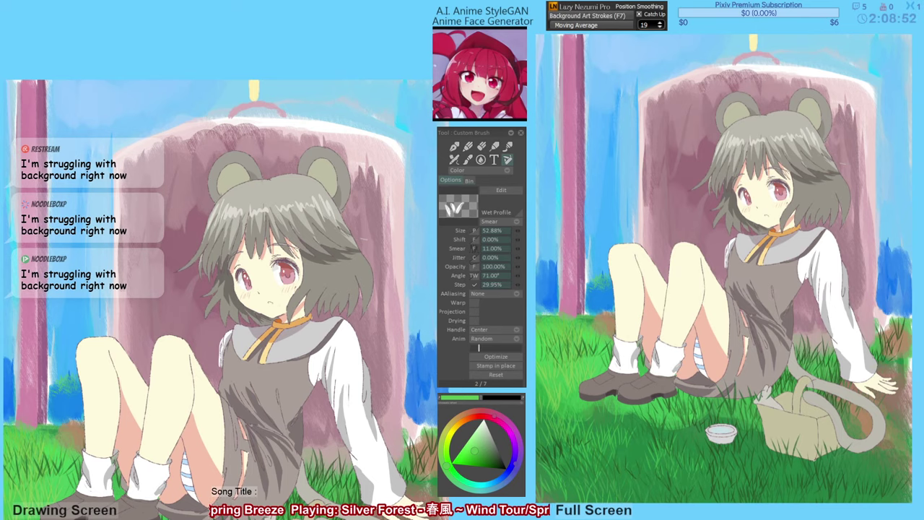
pyautogui.hotkey('ctrl', 'z')
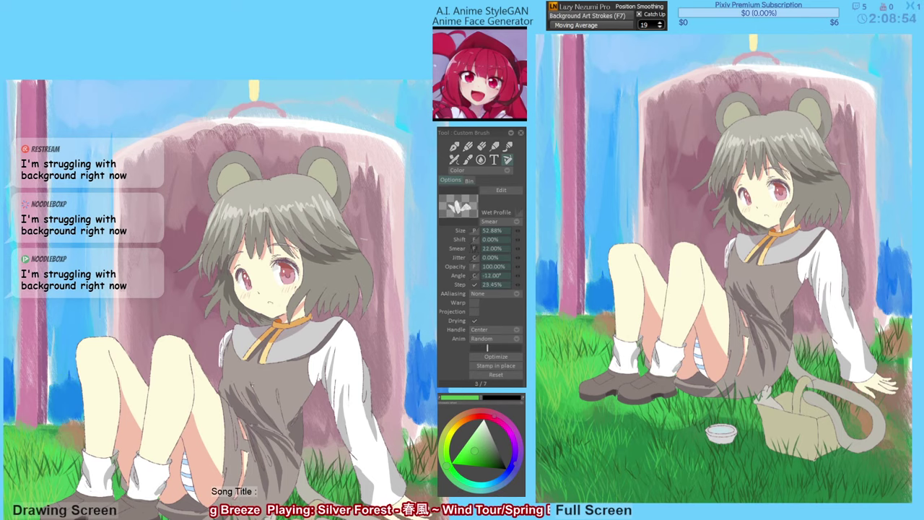
pyautogui.moveTo(69, 377); pyautogui.dragTo(64, 390)
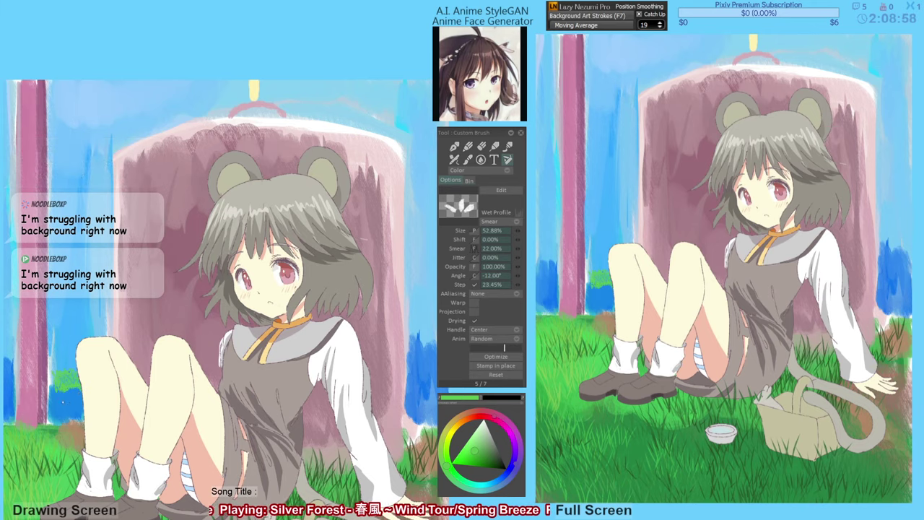
pyautogui.moveTo(18, 359)
pyautogui.mouseDown()
pyautogui.moveTo(38, 358)
pyautogui.moveTo(16, 377)
pyautogui.moveTo(26, 379)
pyautogui.moveTo(22, 367)
pyautogui.mouseUp()
pyautogui.hotkey('ctrl', 'z')
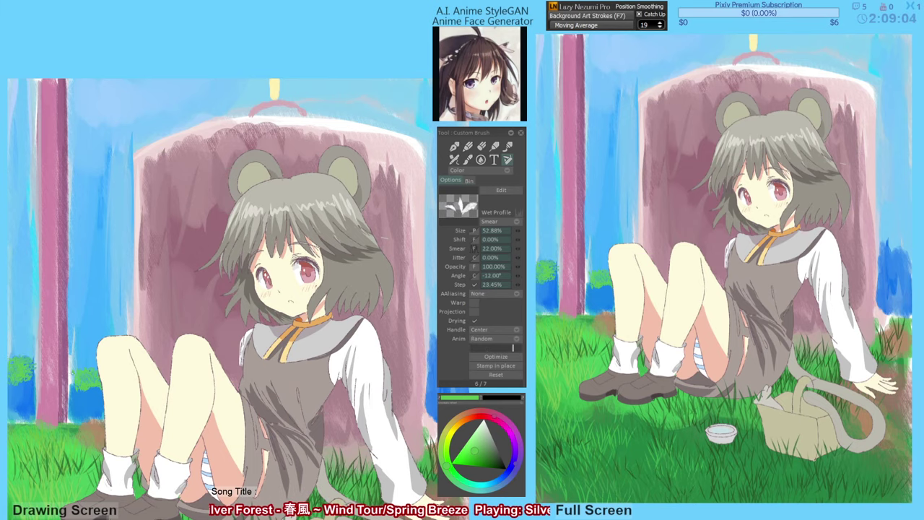
pyautogui.moveTo(342, 350); pyautogui.dragTo(291, 348)
pyautogui.moveTo(393, 373)
pyautogui.mouseDown()
pyautogui.moveTo(386, 369)
pyautogui.moveTo(395, 363)
pyautogui.moveTo(400, 373)
pyautogui.moveTo(404, 365)
pyautogui.moveTo(415, 377)
pyautogui.moveTo(384, 384)
pyautogui.moveTo(416, 373)
pyautogui.mouseUp()
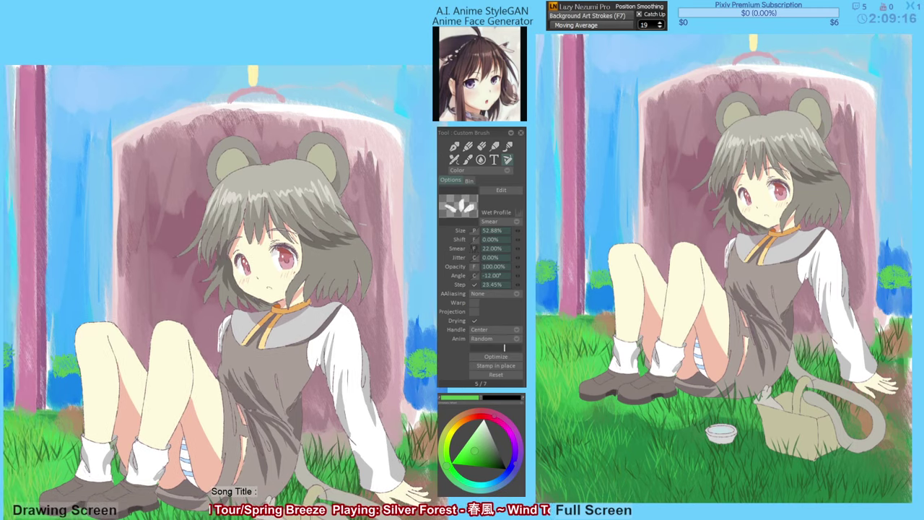
# Paint thin trunks under the distant tree crowns on both sides of the gravestone, using pink and purple sampled from the pole.
pyautogui.press('b')
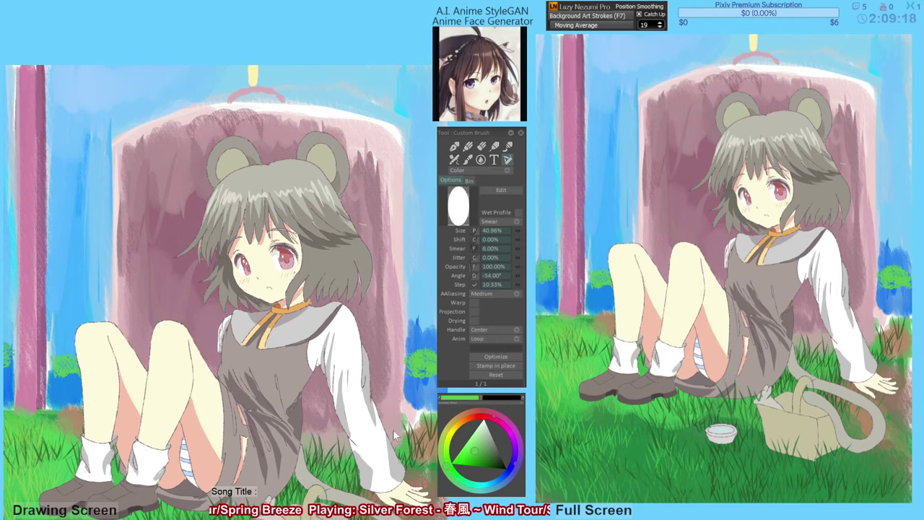
pyautogui.moveTo(395, 436); pyautogui.dragTo(464, 430)
pyautogui.click(87, 363)
pyautogui.keyDown('alt'); pyautogui.click(87, 363); pyautogui.keyUp('alt')
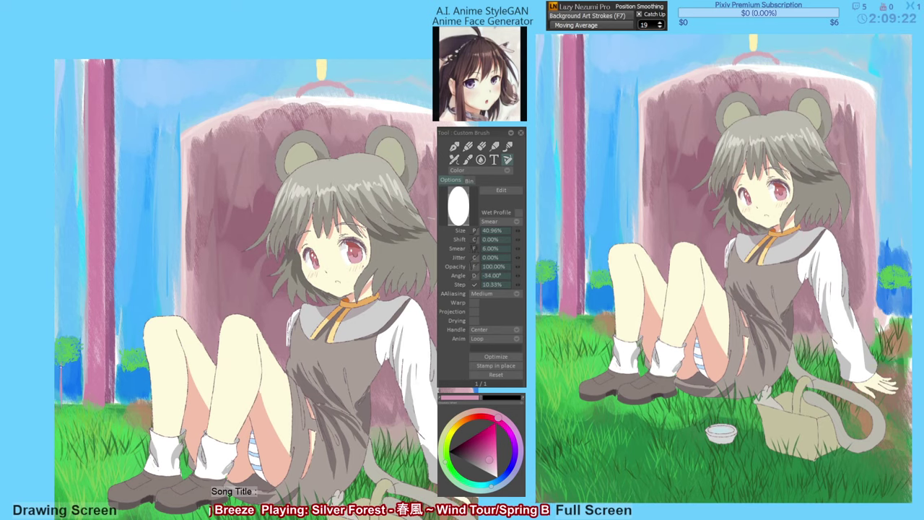
pyautogui.moveTo(70, 362)
pyautogui.mouseDown()
pyautogui.moveTo(70, 393)
pyautogui.moveTo(62, 394)
pyautogui.mouseUp()
pyautogui.keyDown('alt'); pyautogui.click(92, 388); pyautogui.keyUp('alt')
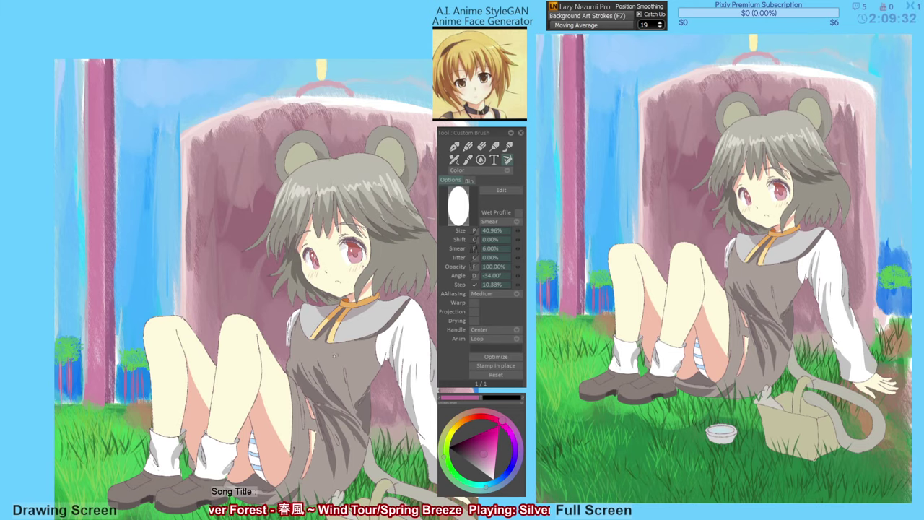
pyautogui.moveTo(501, 378); pyautogui.dragTo(377, 354)
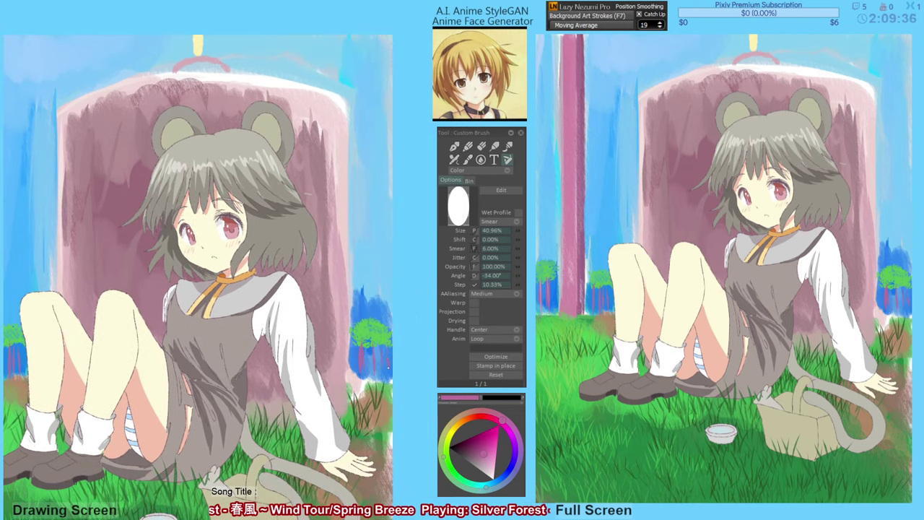
pyautogui.moveTo(354, 343); pyautogui.dragTo(351, 337)
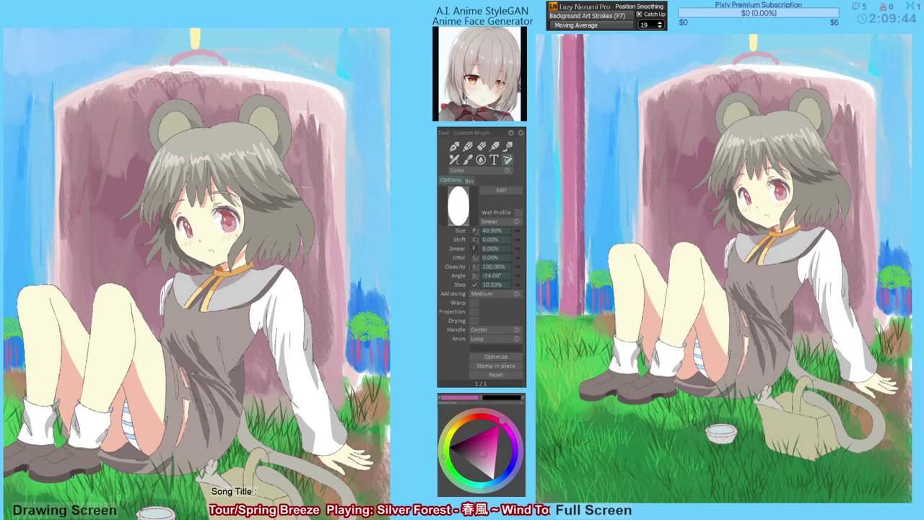
# Smooth the gravestone's left edge and upper rim with sampled muted pinks.
pyautogui.moveTo(156, 262); pyautogui.dragTo(171, 274)
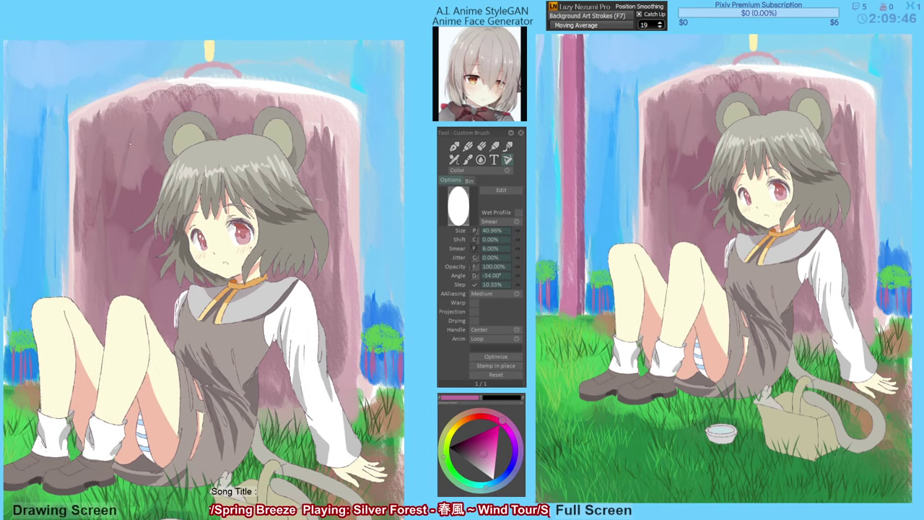
pyautogui.keyDown('alt'); pyautogui.click(123, 152); pyautogui.keyUp('alt')
pyautogui.moveTo(74, 147); pyautogui.dragTo(78, 305)
pyautogui.moveTo(139, 265); pyautogui.dragTo(138, 268)
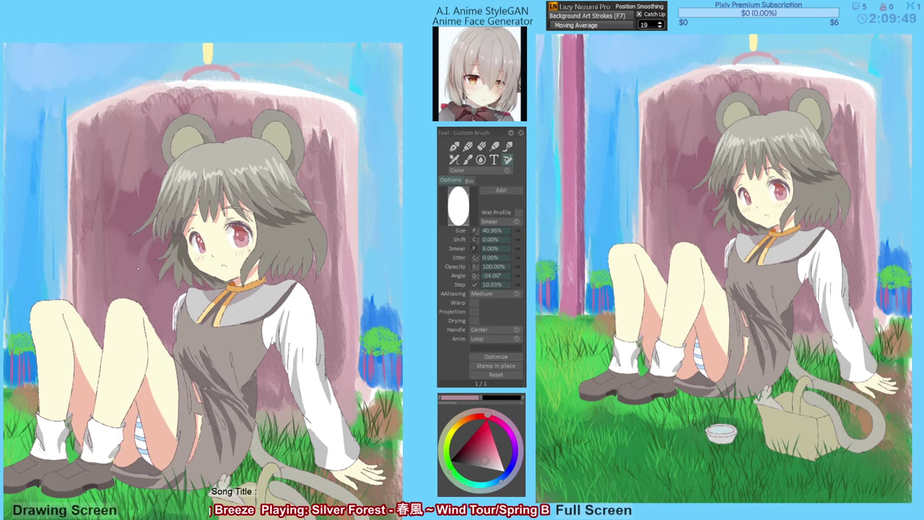
pyautogui.keyDown('alt'); pyautogui.click(86, 143); pyautogui.keyUp('alt')
pyautogui.moveTo(76, 127); pyautogui.dragTo(74, 166)
pyautogui.moveTo(104, 110)
pyautogui.mouseDown()
pyautogui.moveTo(73, 127)
pyautogui.moveTo(145, 100)
pyautogui.moveTo(256, 94)
pyautogui.moveTo(220, 110)
pyautogui.mouseUp()
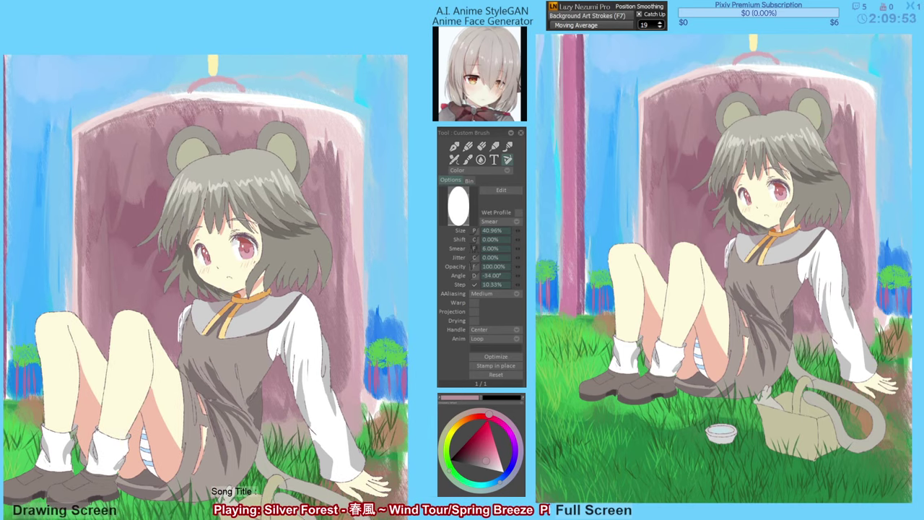
# Touch up the sky around the small arch above the gravestone with sampled light blues.
pyautogui.keyDown('alt'); pyautogui.click(168, 75); pyautogui.keyUp('alt')
pyautogui.keyDown('alt'); pyautogui.click(169, 79); pyautogui.keyUp('alt')
pyautogui.moveTo(174, 85); pyautogui.dragTo(181, 87)
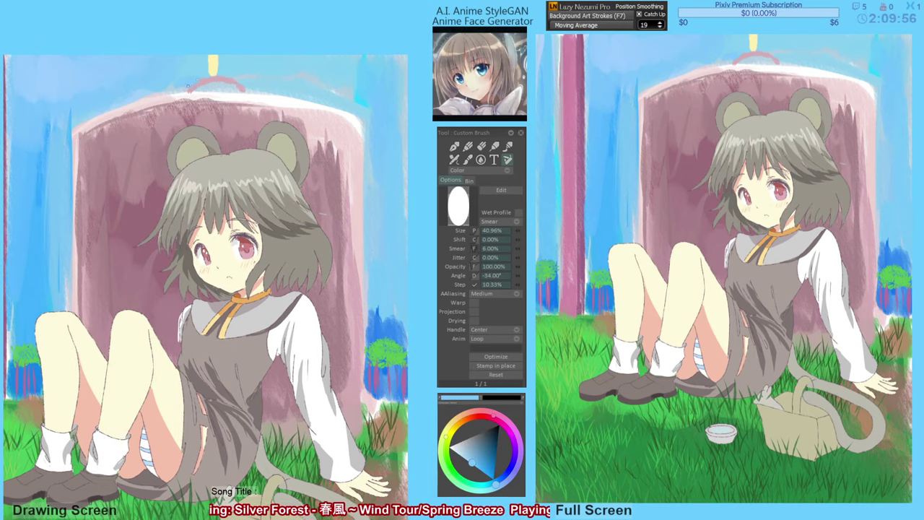
pyautogui.keyDown('alt'); pyautogui.click(233, 82); pyautogui.keyUp('alt')
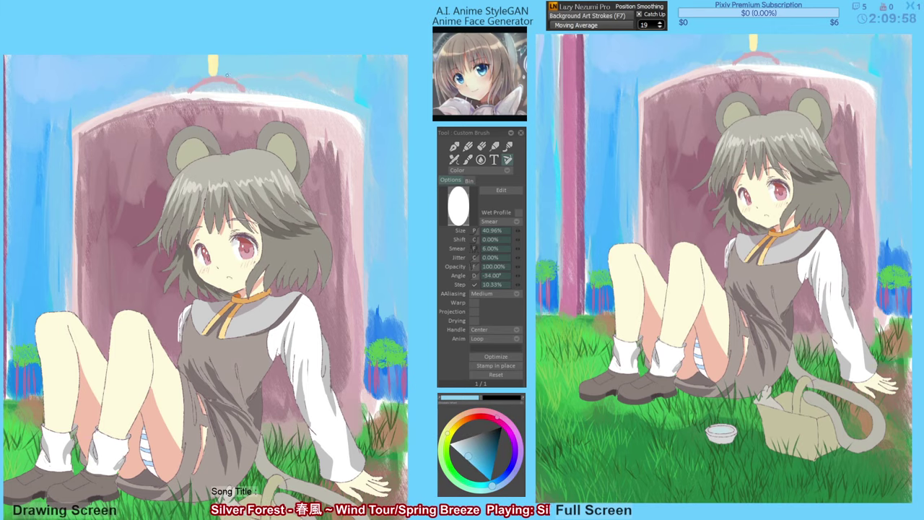
# Set the stroke smoothing to Slow B Line - Strokes and draw dark curved bands across the gravestone on both sides of the girl.
pyautogui.moveTo(122, 188); pyautogui.dragTo(145, 165)
pyautogui.keyDown('alt'); pyautogui.click(145, 165); pyautogui.keyUp('alt')
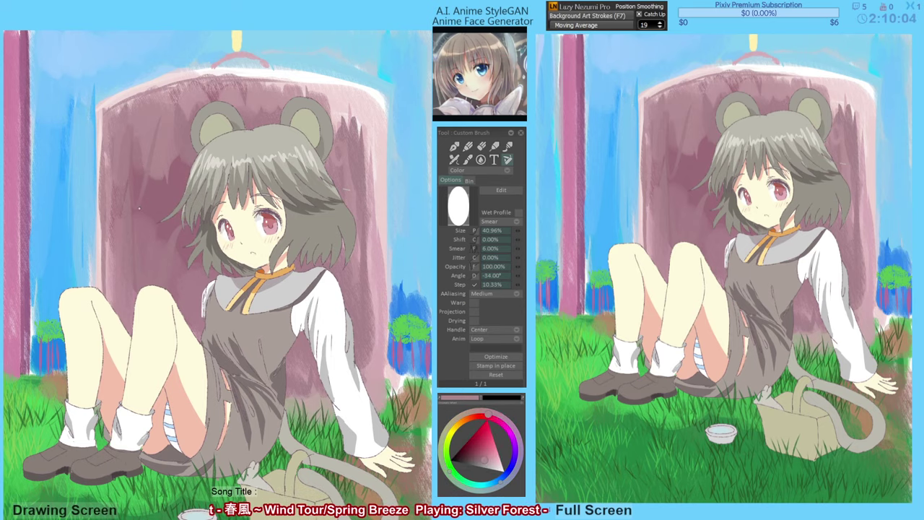
pyautogui.press('F8')
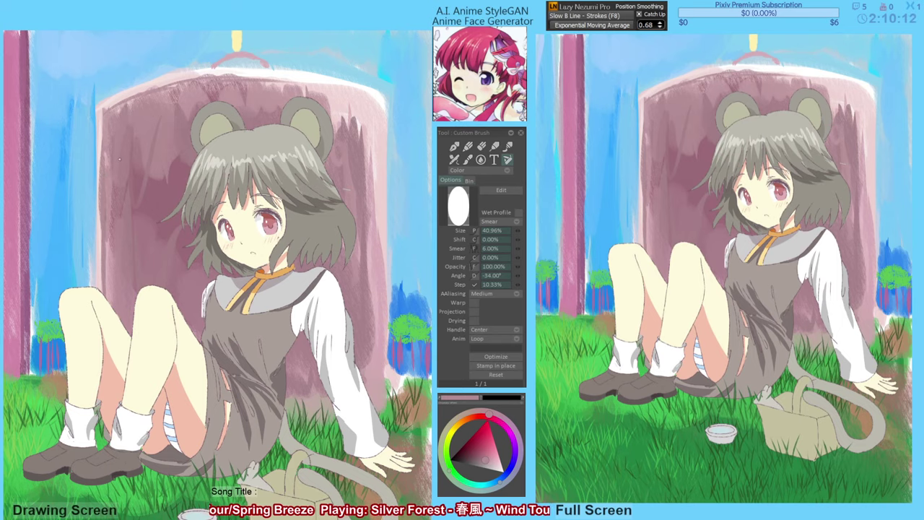
pyautogui.keyDown('alt'); pyautogui.click(127, 108); pyautogui.keyUp('alt')
pyautogui.keyDown('alt'); pyautogui.click(127, 109); pyautogui.keyUp('alt')
pyautogui.moveTo(100, 150); pyautogui.dragTo(189, 125)
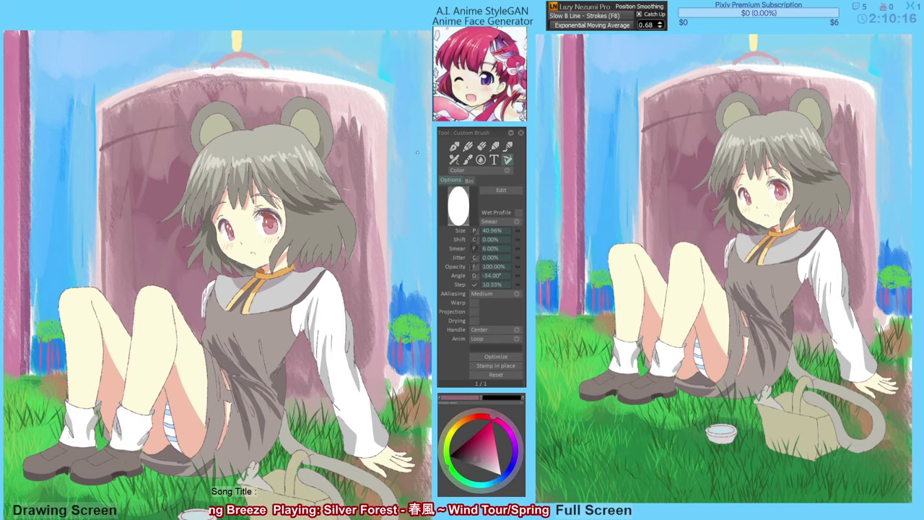
pyautogui.moveTo(386, 150); pyautogui.dragTo(368, 145)
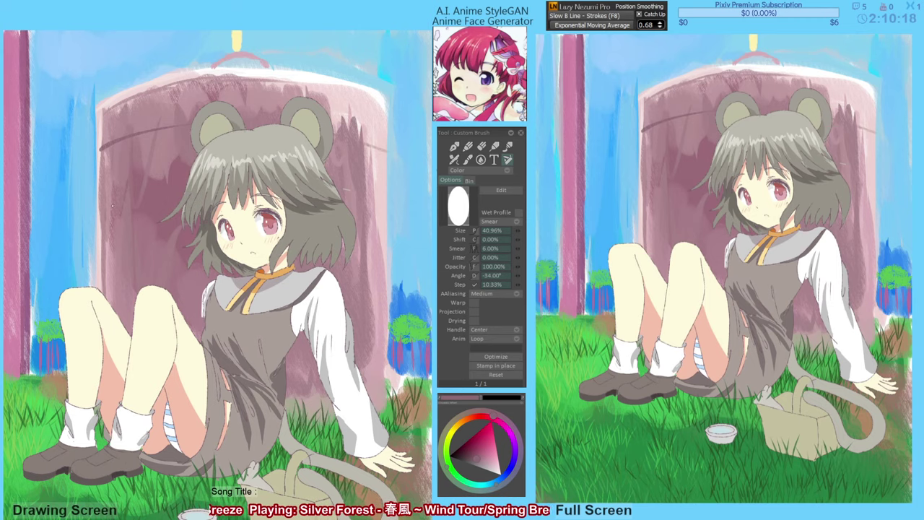
pyautogui.moveTo(101, 205); pyautogui.dragTo(130, 194)
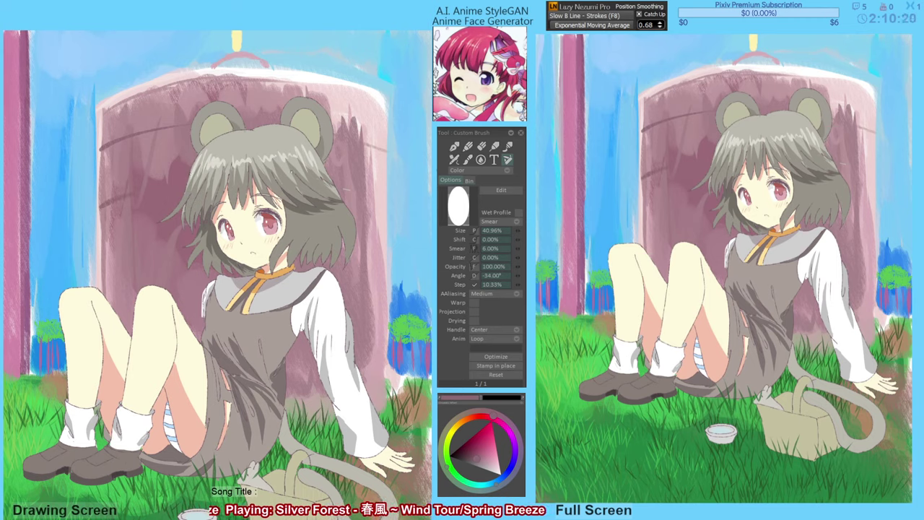
pyautogui.moveTo(342, 192); pyautogui.dragTo(358, 198)
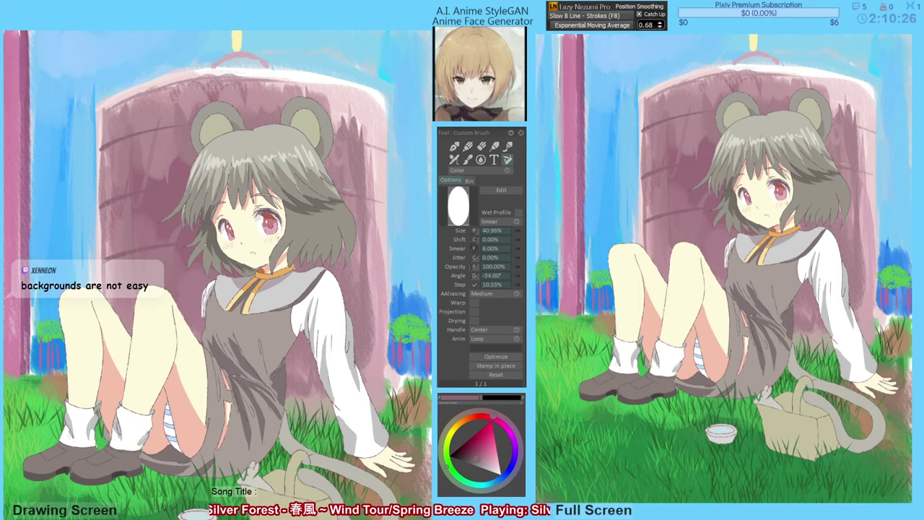
# Try a short horizontal brick line on the left side of the well, behind the knees.
pyautogui.hotkey('ctrl', 'z')
pyautogui.moveTo(101, 246)
pyautogui.mouseDown()
pyautogui.moveTo(137, 233)
pyautogui.moveTo(134, 243)
pyautogui.mouseUp()
pyautogui.hotkey('ctrl', 'z')
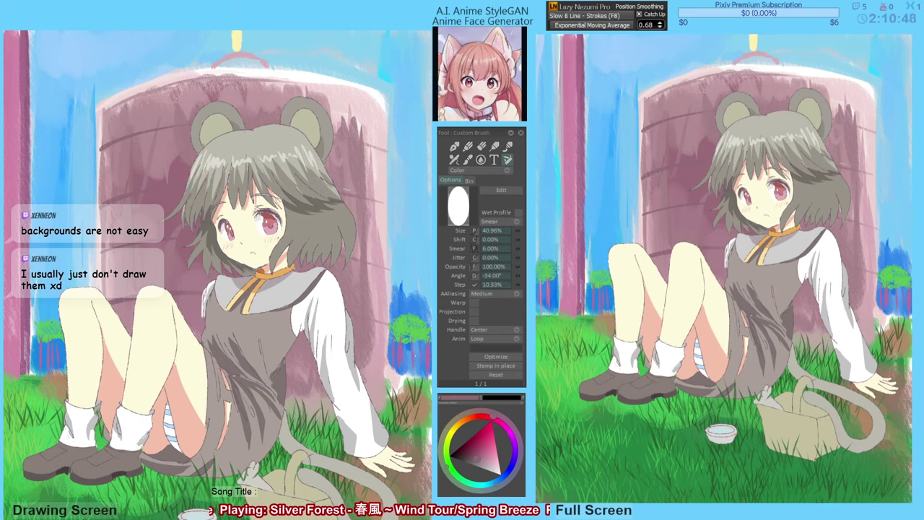
pyautogui.hotkey('ctrl', 'z')
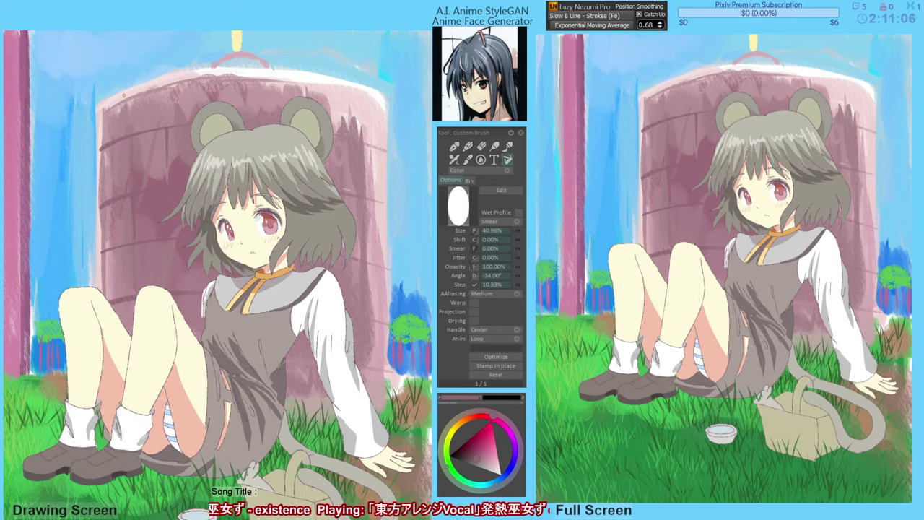
# Switch the stroke smoothing to the Paint-Strokes preset and draw vertical brick joints across the well's upper and left sides.
pyautogui.press('F5')
pyautogui.moveTo(131, 96); pyautogui.dragTo(128, 135)
pyautogui.hotkey('ctrl', 'z')
pyautogui.moveTo(131, 90); pyautogui.dragTo(130, 134)
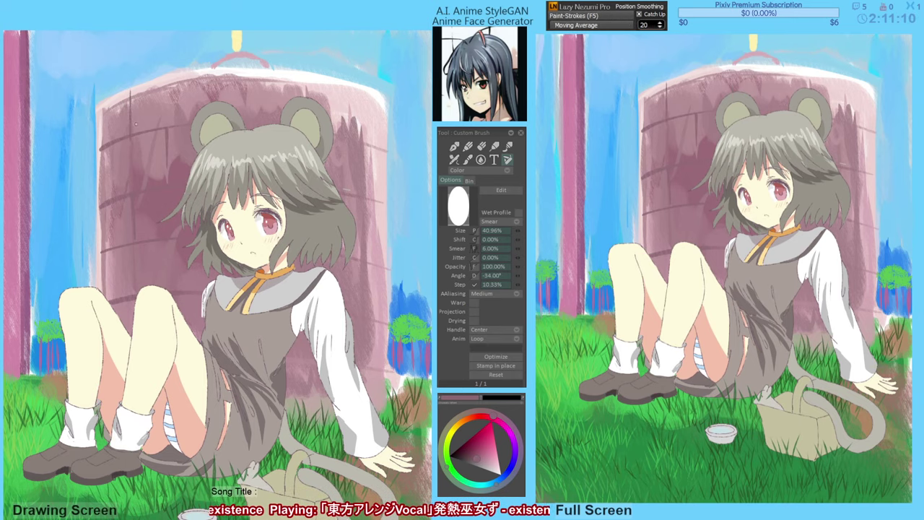
pyautogui.moveTo(224, 71); pyautogui.dragTo(223, 108)
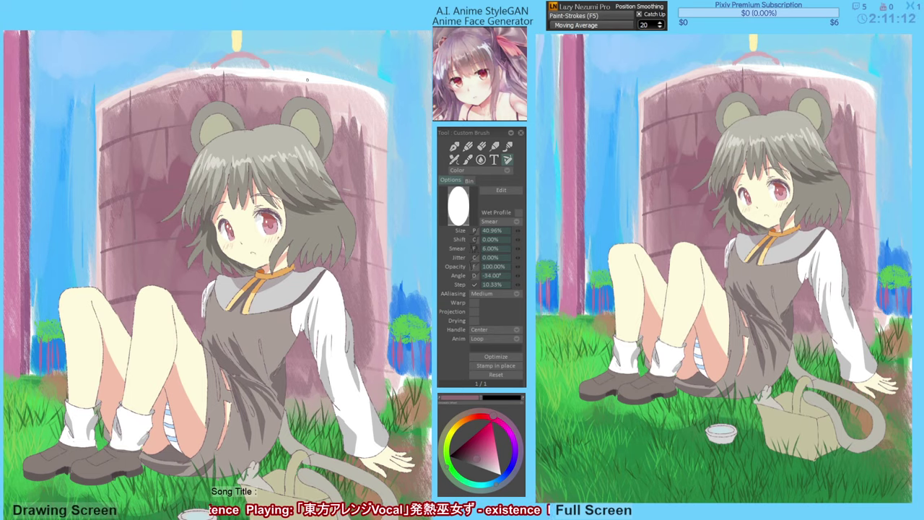
pyautogui.moveTo(306, 73); pyautogui.dragTo(304, 116)
pyautogui.moveTo(353, 84); pyautogui.dragTo(354, 142)
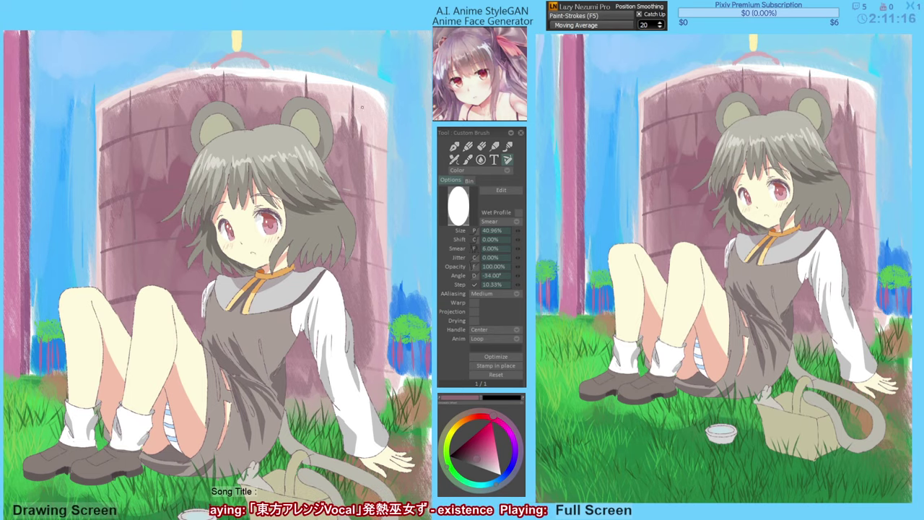
pyautogui.hotkey('ctrl', 'z')
pyautogui.moveTo(366, 89)
pyautogui.mouseDown()
pyautogui.moveTo(366, 130)
pyautogui.moveTo(351, 147)
pyautogui.moveTo(339, 135)
pyautogui.moveTo(336, 190)
pyautogui.mouseUp()
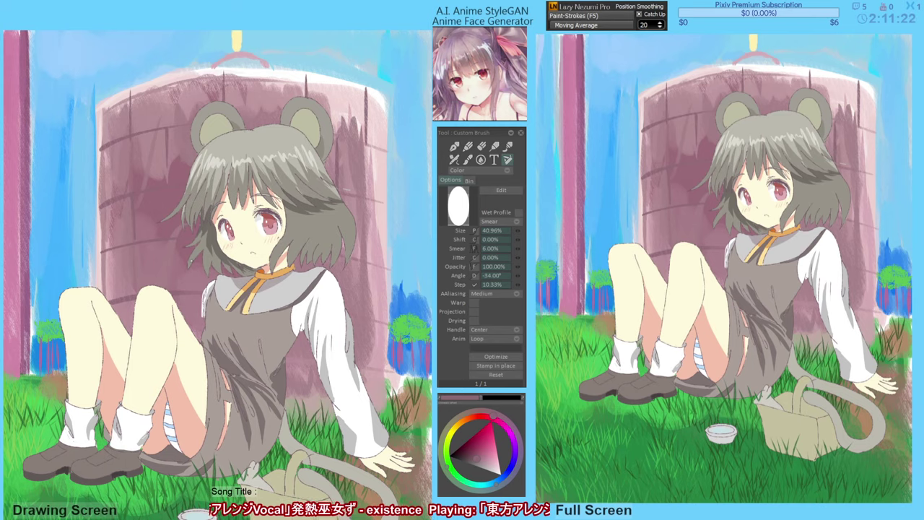
pyautogui.moveTo(176, 241); pyautogui.dragTo(177, 291)
pyautogui.moveTo(111, 252); pyautogui.dragTo(114, 303)
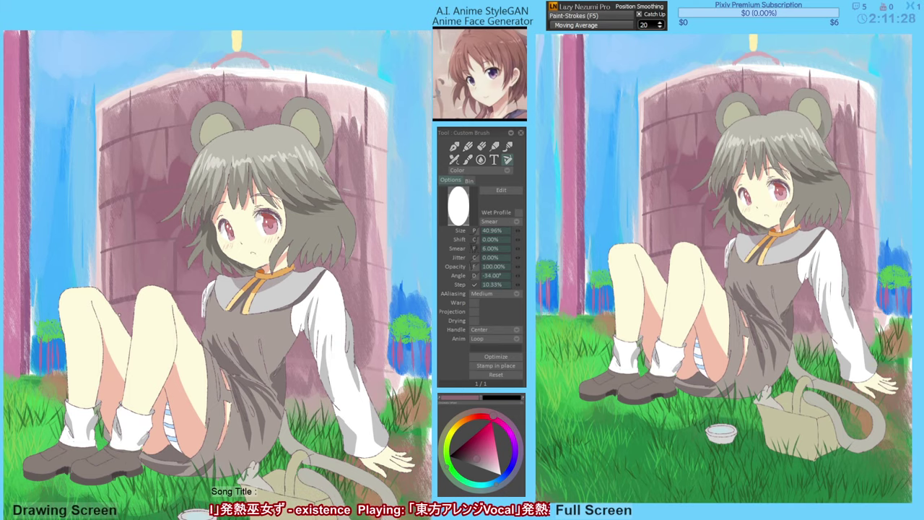
# Sample the sky blue beside the well and paint it down along the well's upper left edge.
pyautogui.moveTo(333, 312); pyautogui.dragTo(310, 307)
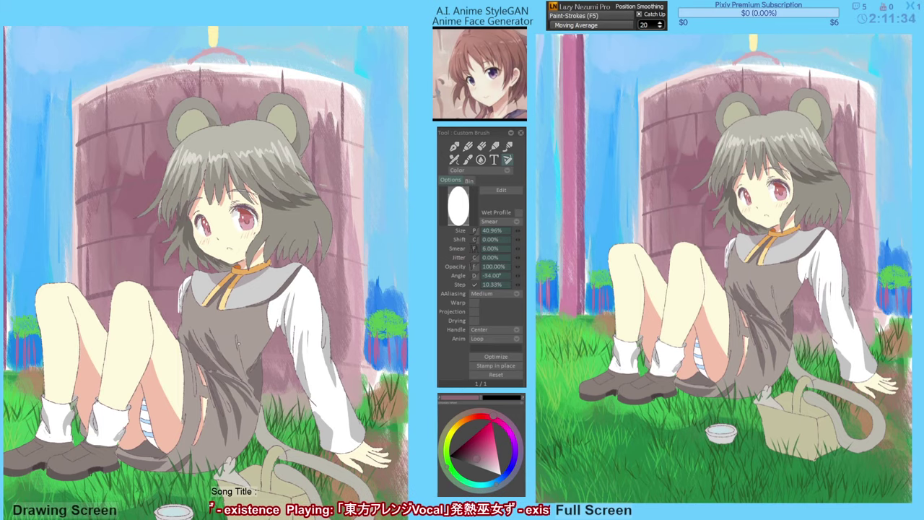
pyautogui.moveTo(203, 313)
pyautogui.mouseDown()
pyautogui.moveTo(171, 318)
pyautogui.moveTo(179, 310)
pyautogui.moveTo(179, 334)
pyautogui.mouseUp()
pyautogui.keyDown('alt'); pyautogui.click(144, 214); pyautogui.keyUp('alt')
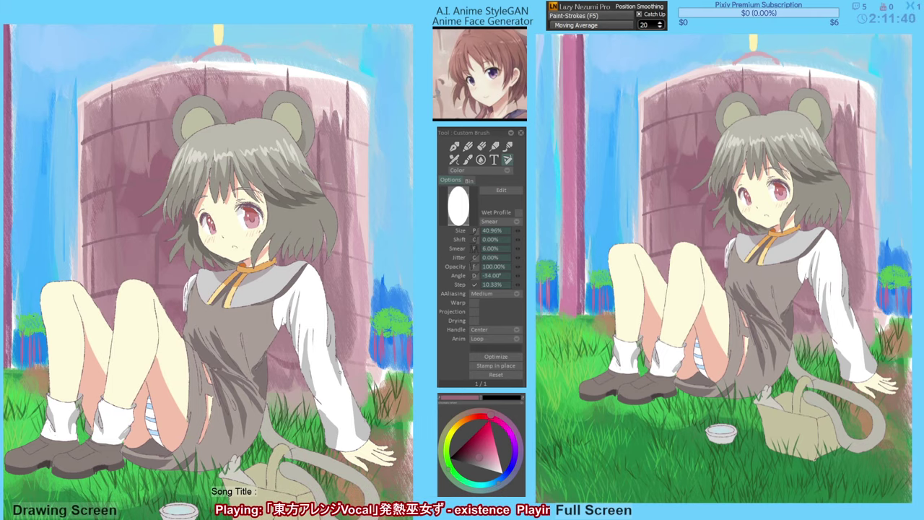
pyautogui.moveTo(262, 308); pyautogui.dragTo(270, 320)
pyautogui.keyDown('alt'); pyautogui.click(102, 96); pyautogui.keyUp('alt')
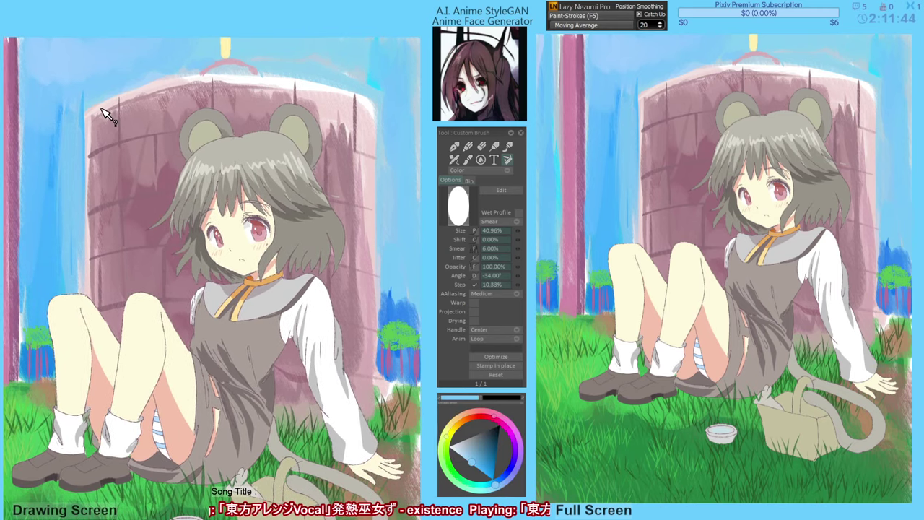
pyautogui.keyDown('alt'); pyautogui.click(103, 109); pyautogui.keyUp('alt')
pyautogui.keyDown('alt'); pyautogui.click(90, 91); pyautogui.keyUp('alt')
pyautogui.moveTo(82, 93); pyautogui.dragTo(78, 171)
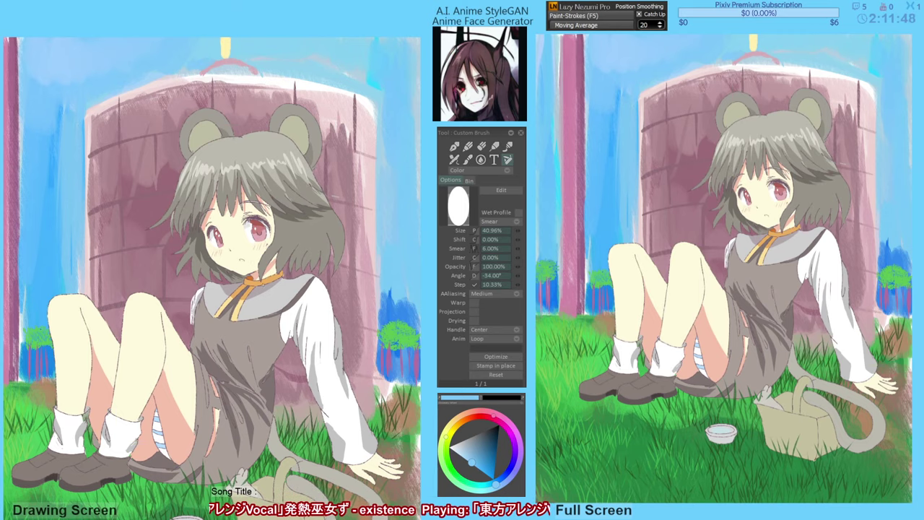
# Sample the well's dusty pink and touch up its lower right stonework beside the girl's sleeve.
pyautogui.moveTo(286, 283); pyautogui.dragTo(246, 260)
pyautogui.keyDown('alt'); pyautogui.click(311, 279); pyautogui.keyUp('alt')
pyautogui.moveTo(324, 258); pyautogui.dragTo(322, 291)
pyautogui.moveTo(325, 332)
pyautogui.mouseDown()
pyautogui.moveTo(323, 350)
pyautogui.moveTo(322, 336)
pyautogui.mouseUp()
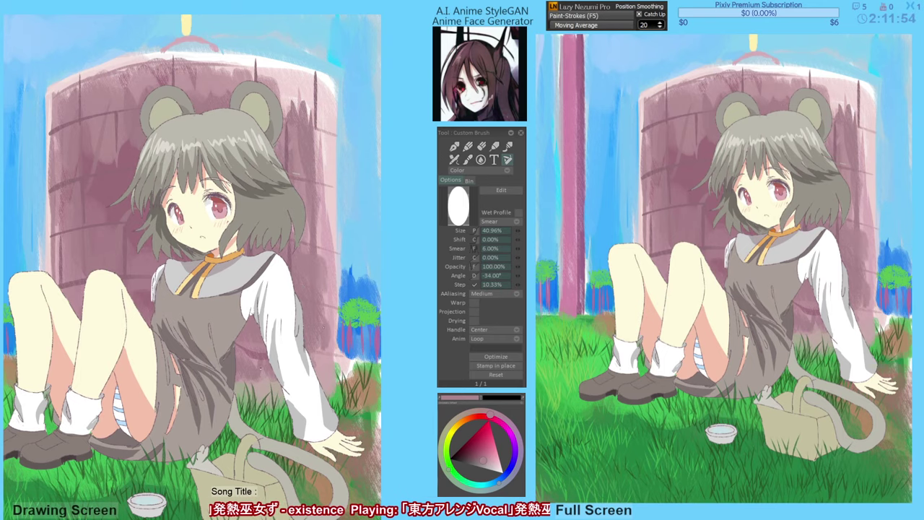
pyautogui.keyDown('alt'); pyautogui.click(262, 363); pyautogui.keyUp('alt')
pyautogui.moveTo(263, 371)
pyautogui.mouseDown()
pyautogui.moveTo(260, 391)
pyautogui.moveTo(236, 391)
pyautogui.moveTo(253, 391)
pyautogui.moveTo(272, 370)
pyautogui.mouseUp()
pyautogui.moveTo(280, 258); pyautogui.dragTo(290, 263)
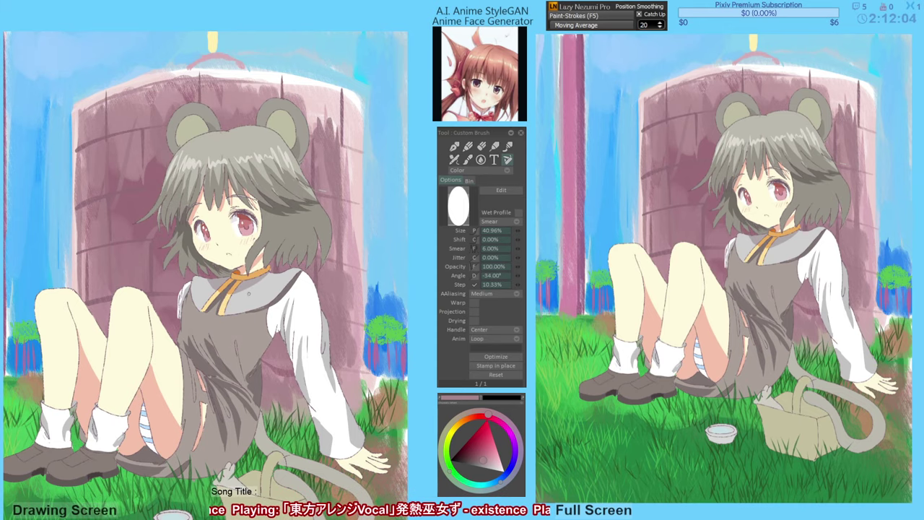
pyautogui.moveTo(283, 296); pyautogui.dragTo(294, 287)
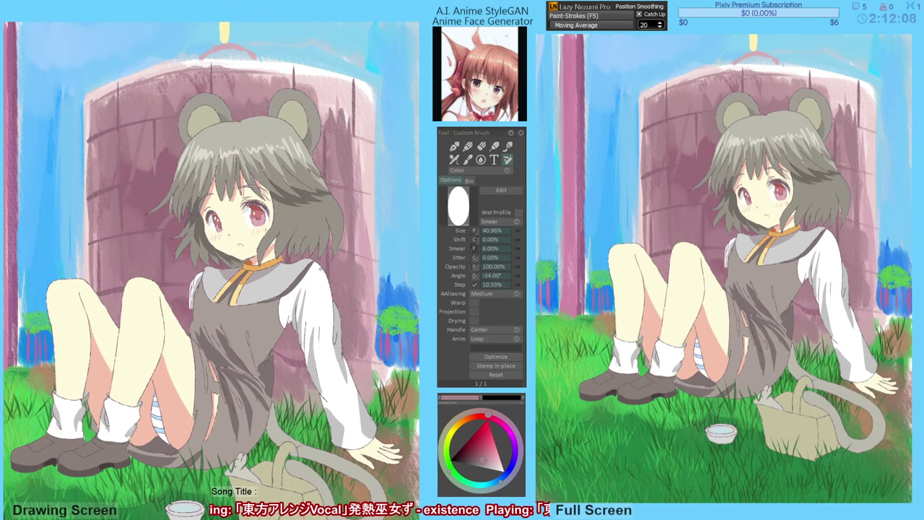
pyautogui.scroll(3, 312, 285)
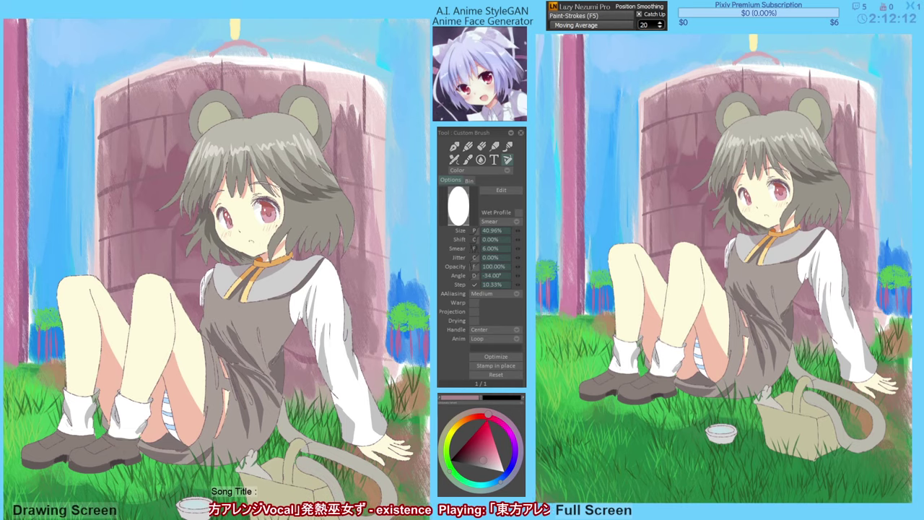
# Try filling the girl's face with a peach skin-shadow colour using the Paint bucket.
pyautogui.press(',')
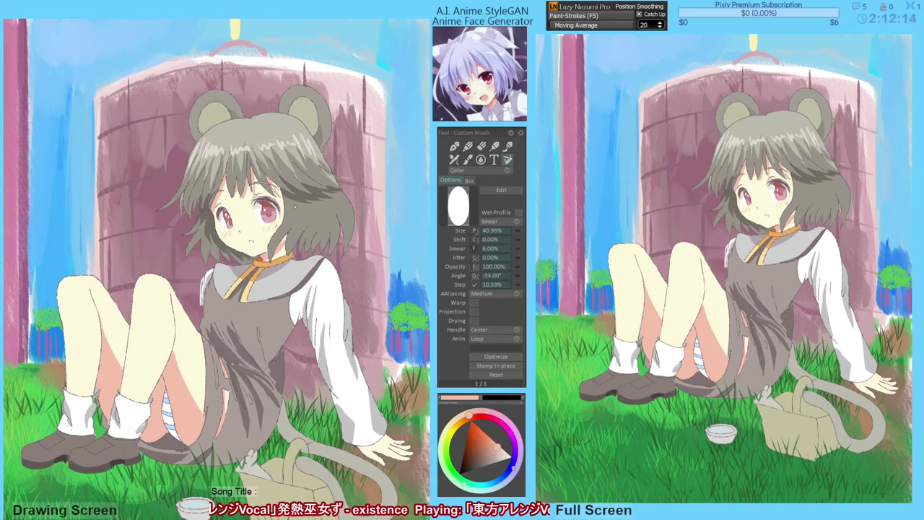
pyautogui.press('g')
pyautogui.click(255, 214)
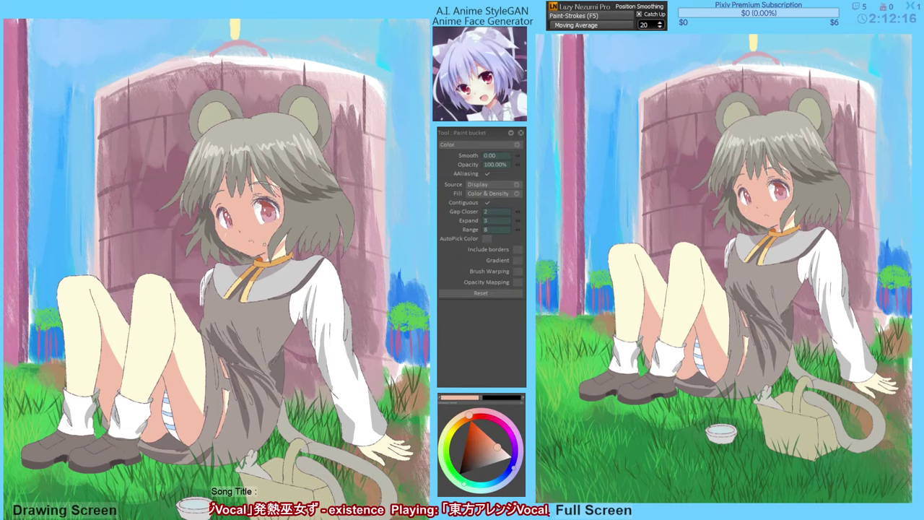
pyautogui.hotkey('ctrl', 'z')
pyautogui.press('b')
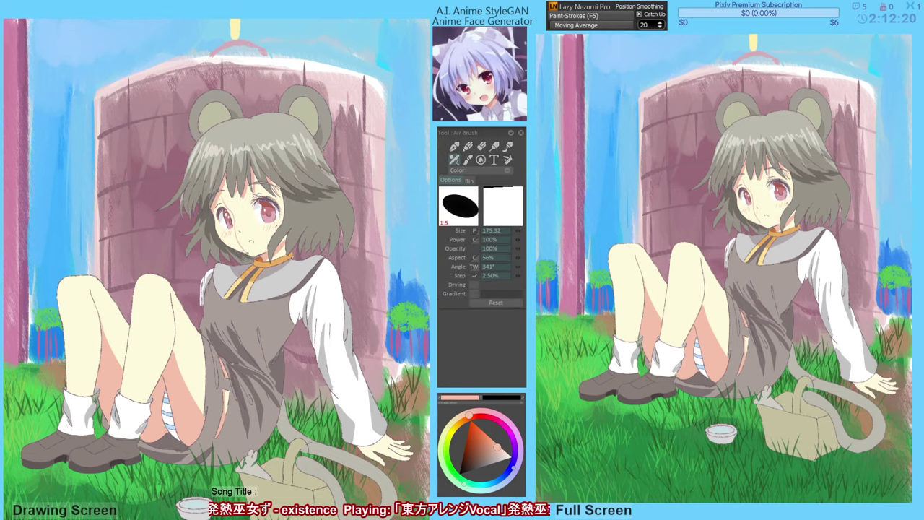
pyautogui.press('g')
pyautogui.click(246, 224)
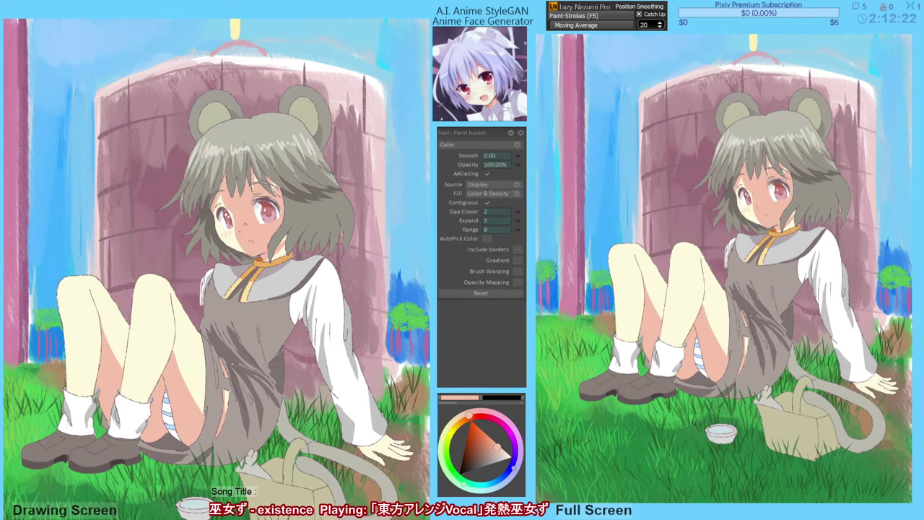
pyautogui.hotkey('ctrl', 'z')
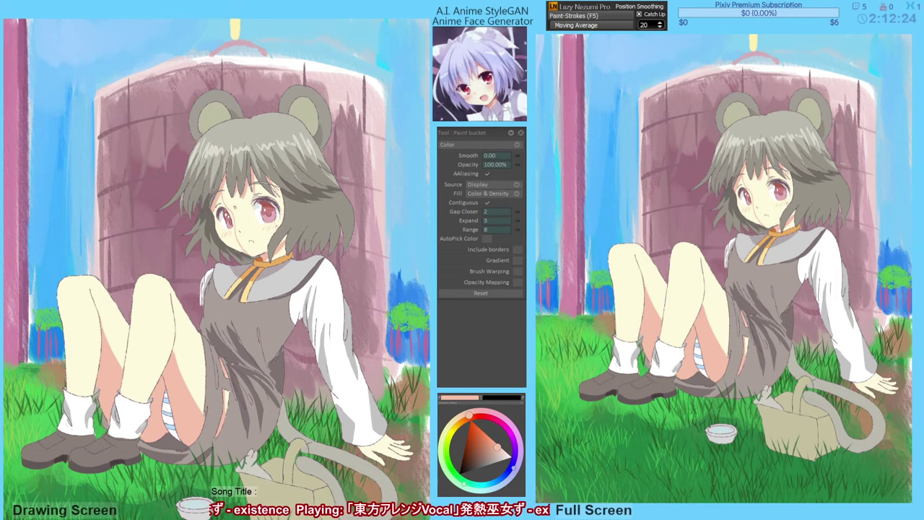
pyautogui.hotkey('ctrl', 'z')
# Try outlining a shadow down the girl's face on another layer and filling its outer side with peach.
pyautogui.press('Down')
pyautogui.press('Down')
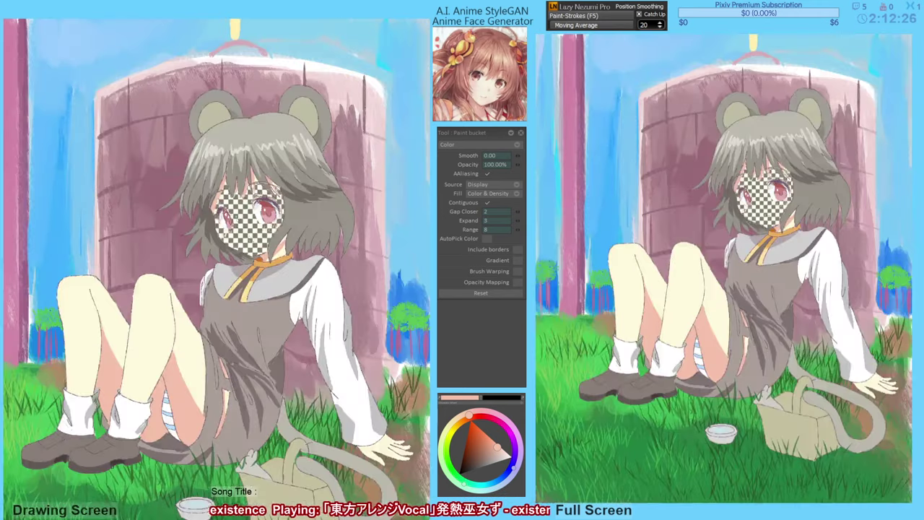
pyautogui.press('b')
pyautogui.moveTo(229, 196); pyautogui.dragTo(253, 254)
pyautogui.press('f')
pyautogui.click(238, 248)
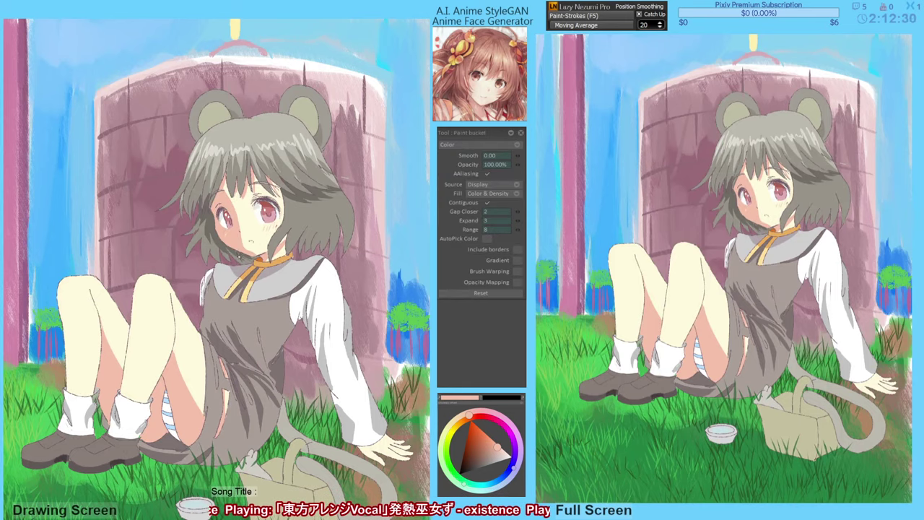
pyautogui.hotkey('ctrl', 'z')
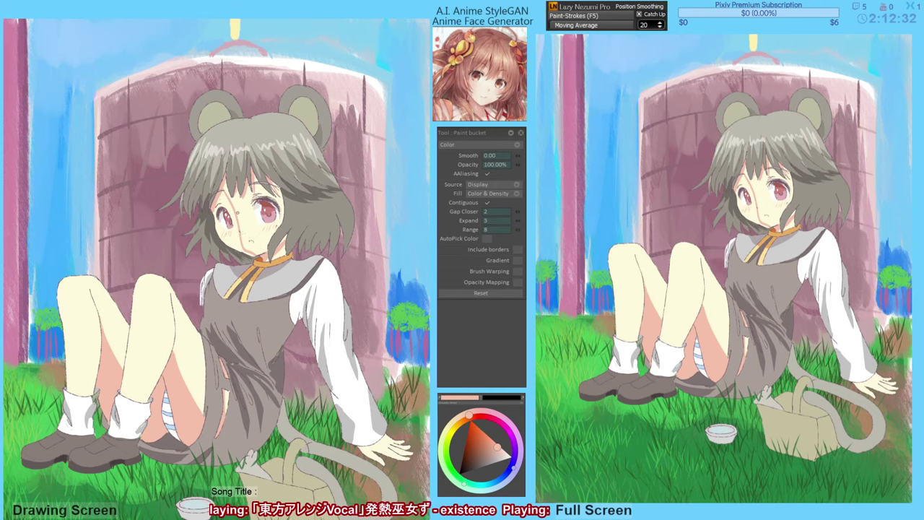
pyautogui.hotkey('ctrl', 'z')
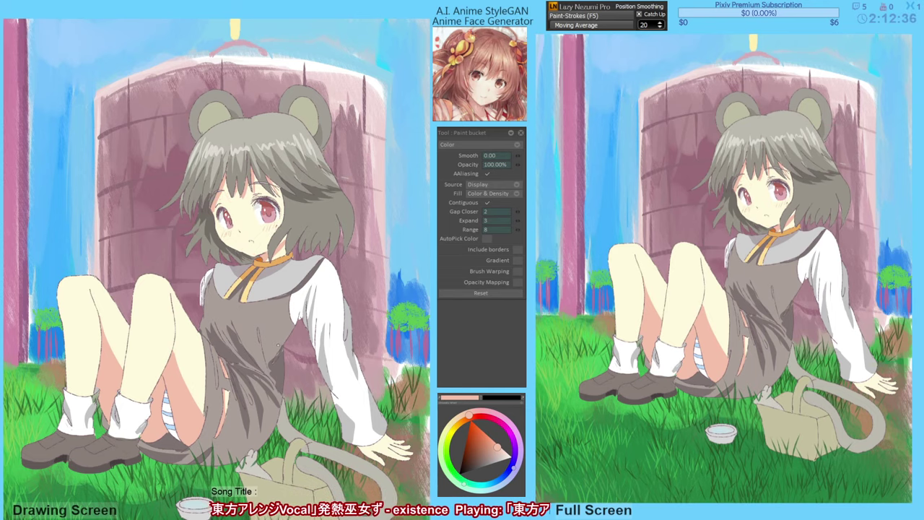
# Sample a grey from the girl's outfit for the Air Brush and shift the well's bricks to a muted greyish purple.
pyautogui.moveTo(205, 315); pyautogui.dragTo(220, 317)
pyautogui.moveTo(197, 353); pyautogui.dragTo(222, 344)
pyautogui.moveTo(261, 301); pyautogui.dragTo(252, 301)
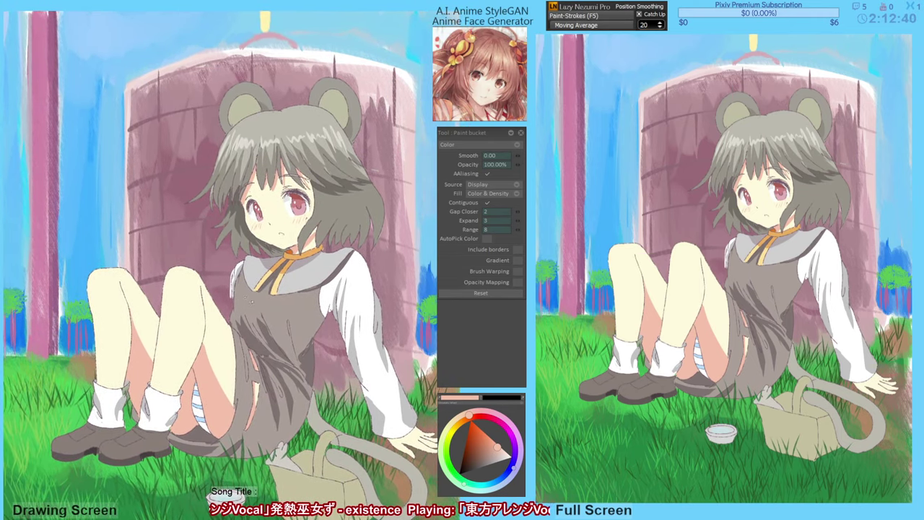
pyautogui.press('b')
pyautogui.keyDown('alt'); pyautogui.click(241, 288); pyautogui.keyUp('alt')
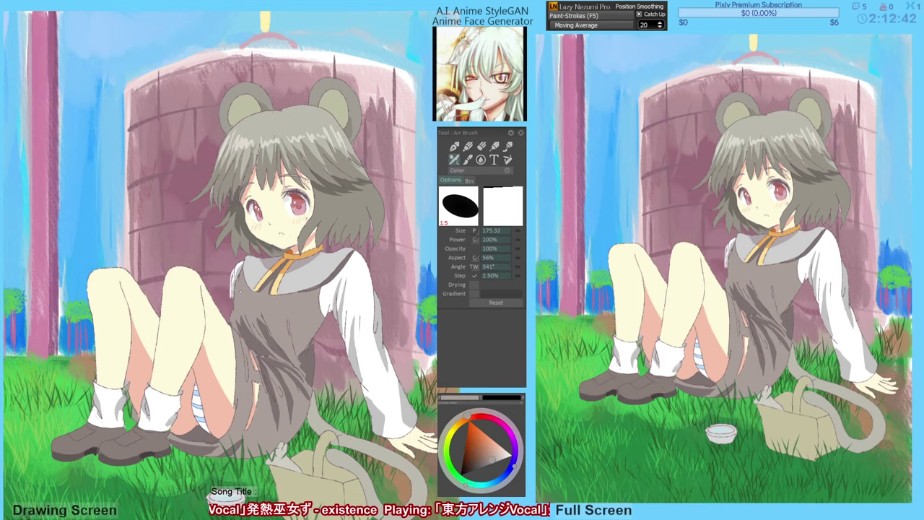
pyautogui.moveTo(250, 334); pyautogui.dragTo(241, 331)
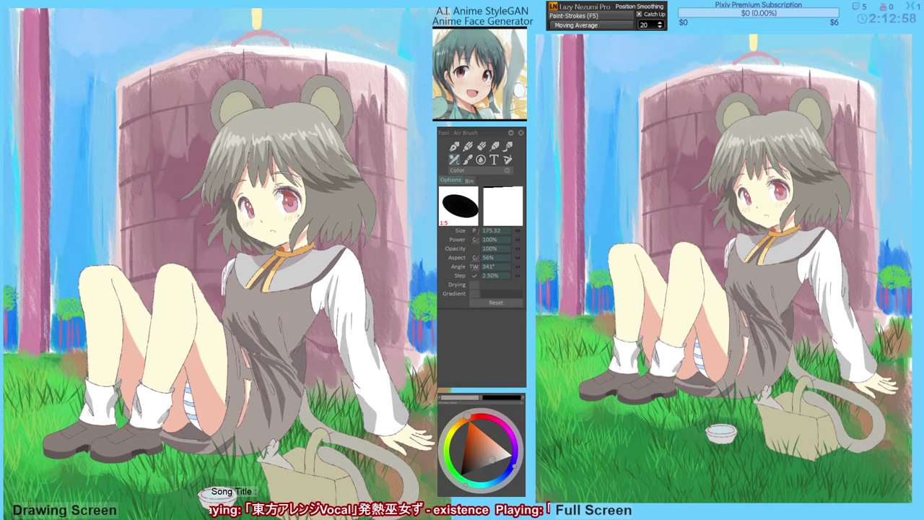
pyautogui.hotkey('ctrl', 'z')
pyautogui.hotkey('ctrl', 'y')
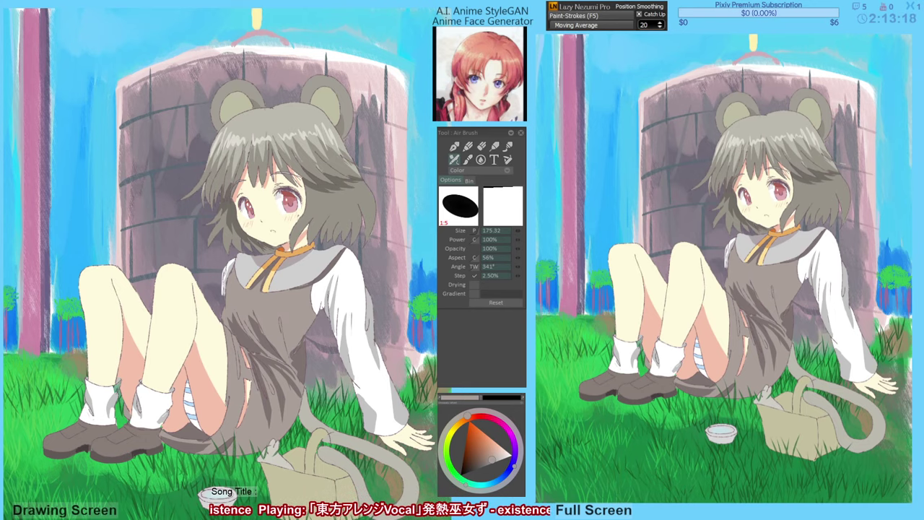
pyautogui.hotkey('ctrl', 'z')
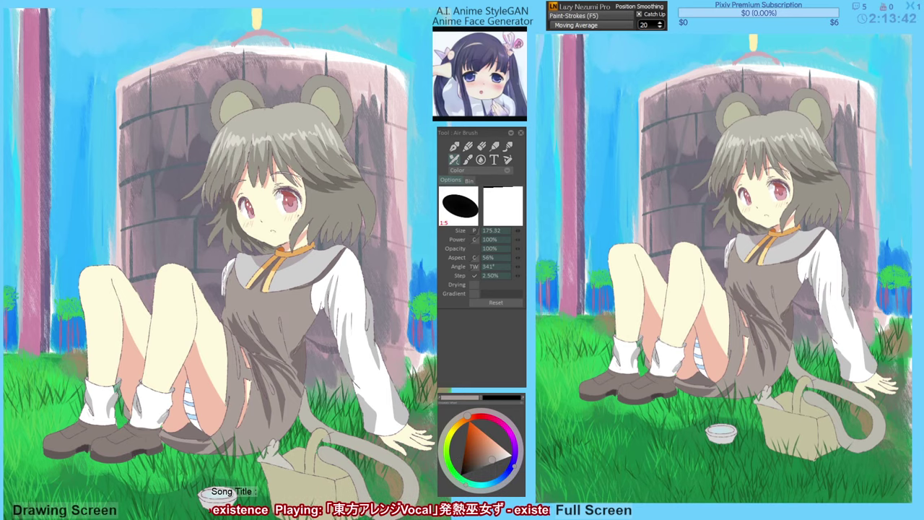
# Mirror the canvas to check the drawing, sample the red of the girl's iris, and flip the canvas back.
pyautogui.moveTo(407, 301); pyautogui.dragTo(412, 296)
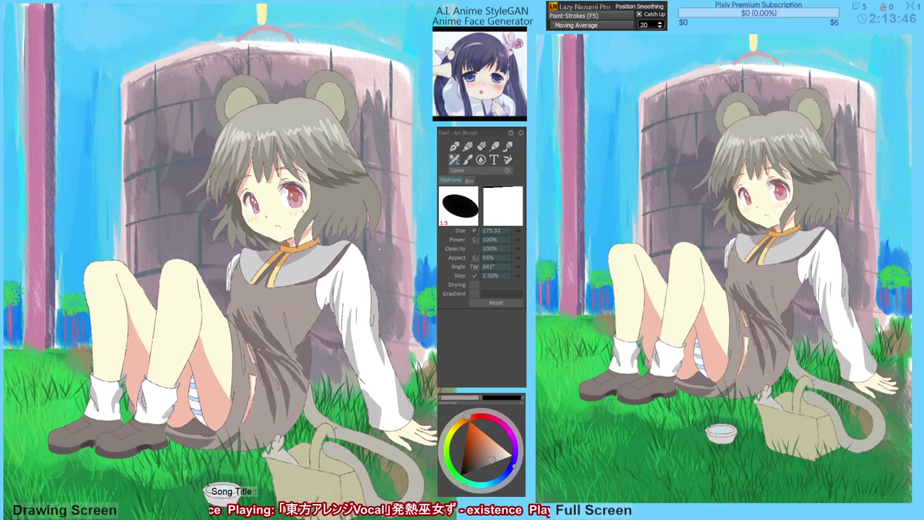
pyautogui.moveTo(379, 249); pyautogui.dragTo(381, 249)
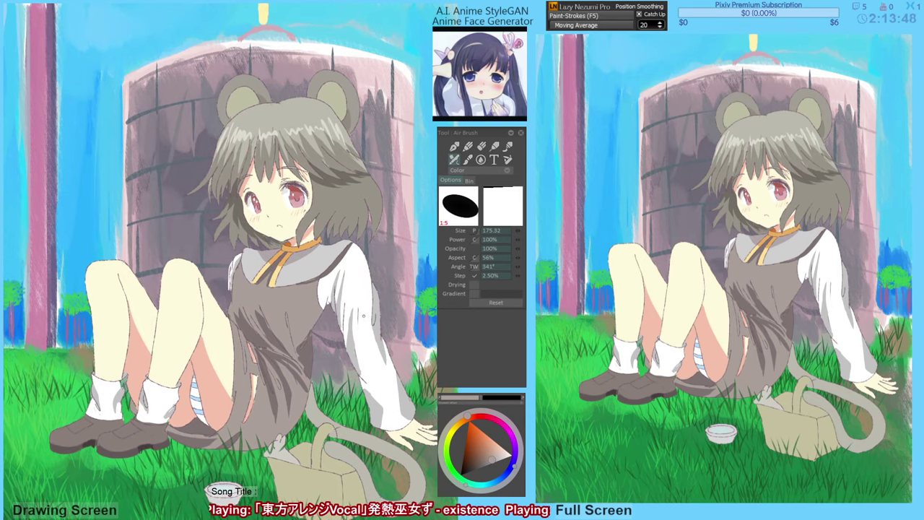
pyautogui.press('h')
pyautogui.press('h')
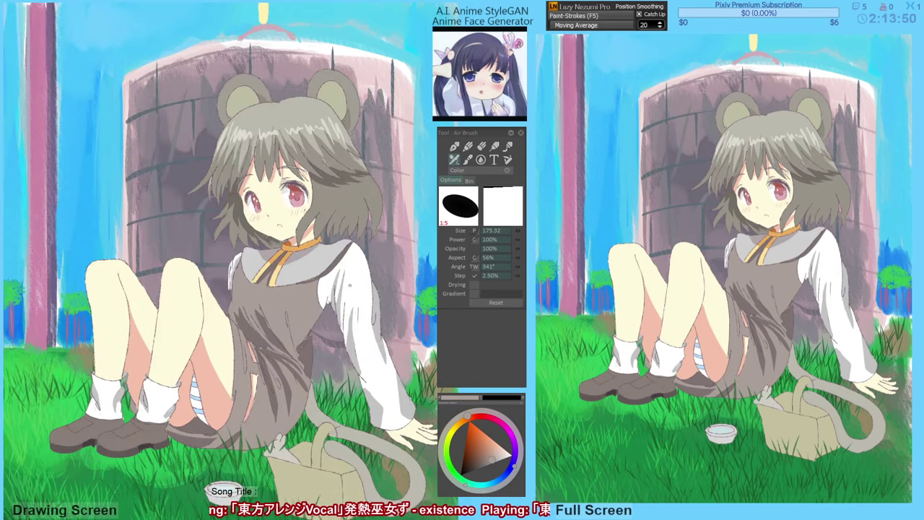
pyautogui.press('h')
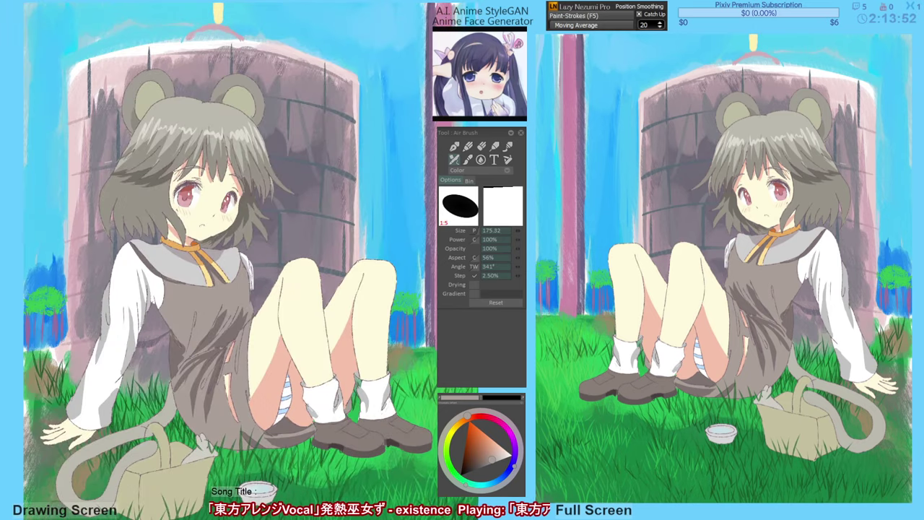
pyautogui.keyDown('alt'); pyautogui.click(193, 198); pyautogui.keyUp('alt')
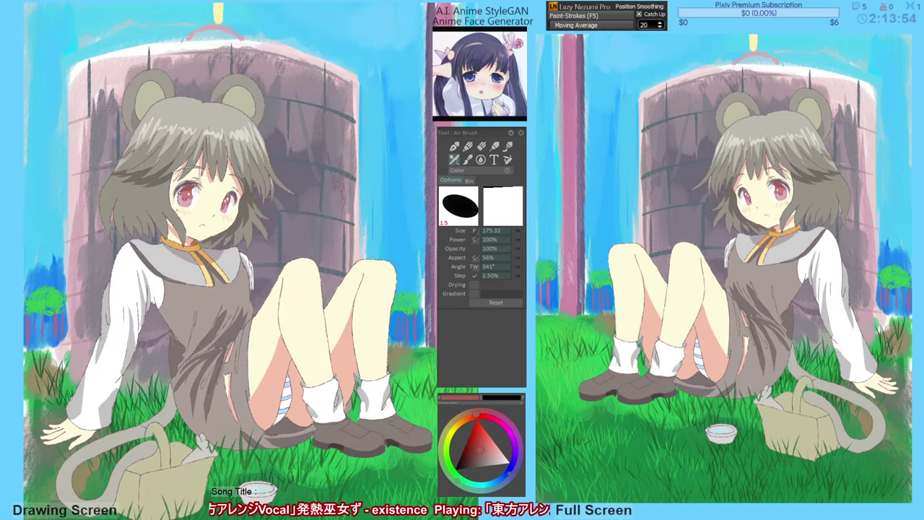
pyautogui.press('h')
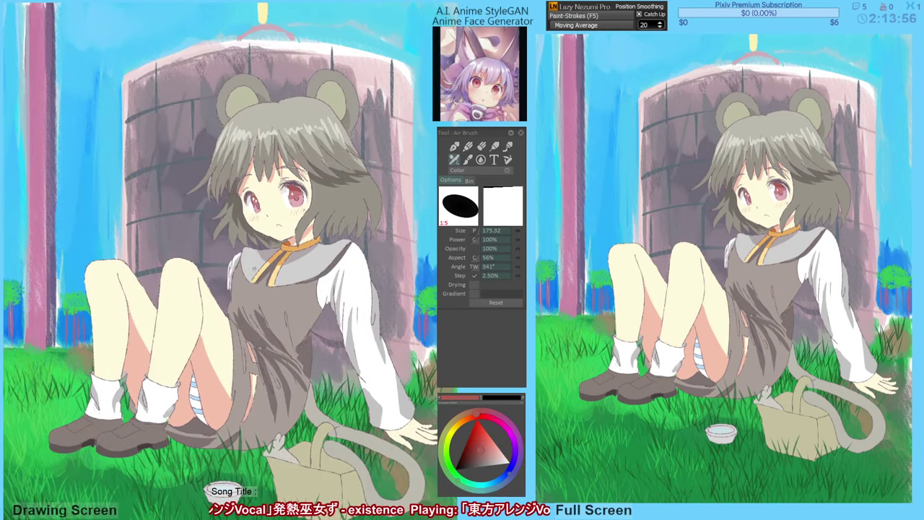
# Try an Oil Brush shadow on the grass in front of the girl's shoes with a green sampled from the grass.
pyautogui.moveTo(255, 268); pyautogui.dragTo(254, 252)
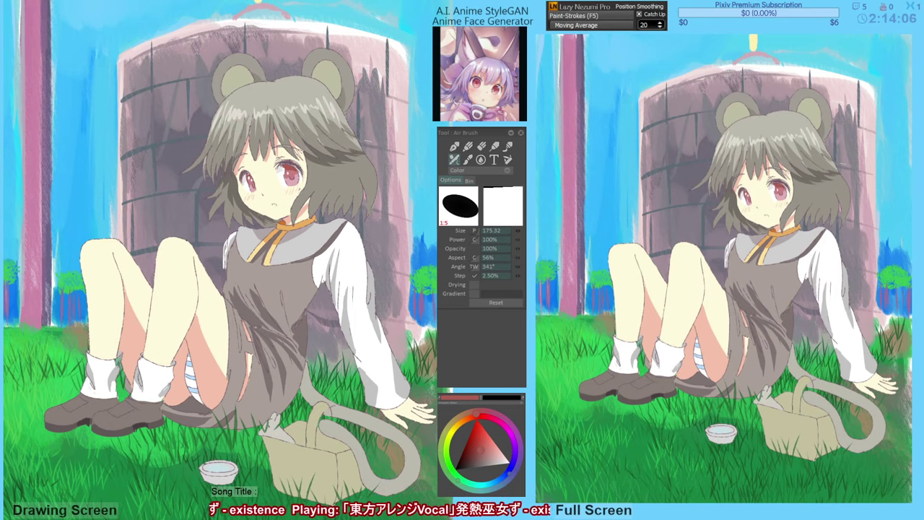
pyautogui.press('o')
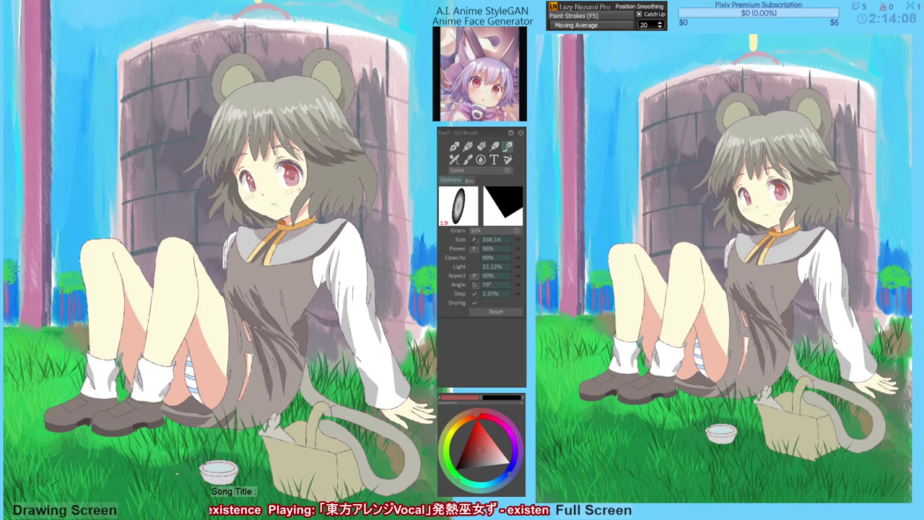
pyautogui.keyDown('alt'); pyautogui.click(180, 474); pyautogui.keyUp('alt')
pyautogui.moveTo(186, 449); pyautogui.dragTo(194, 451)
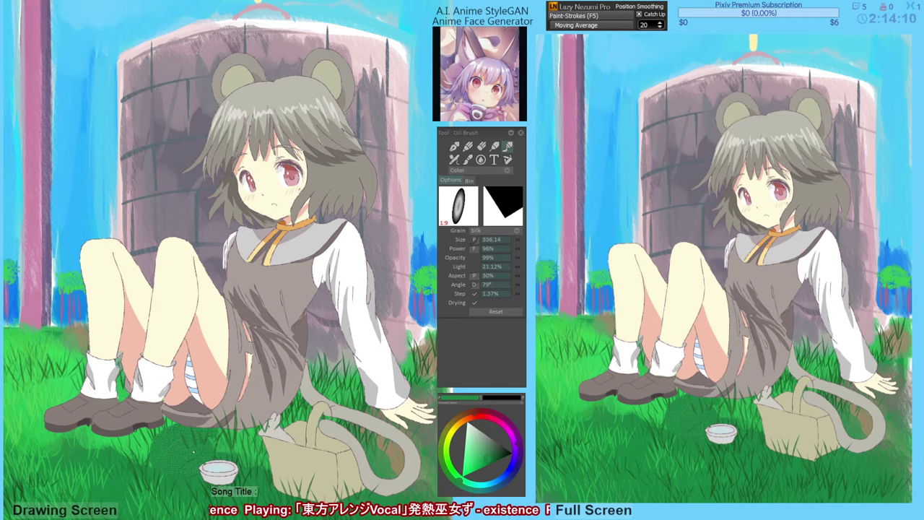
pyautogui.hotkey('ctrl', 'z')
# Paint a dark green ground shadow on the grass beneath the girl's legs and shoes with the Custom Brush.
pyautogui.press('b')
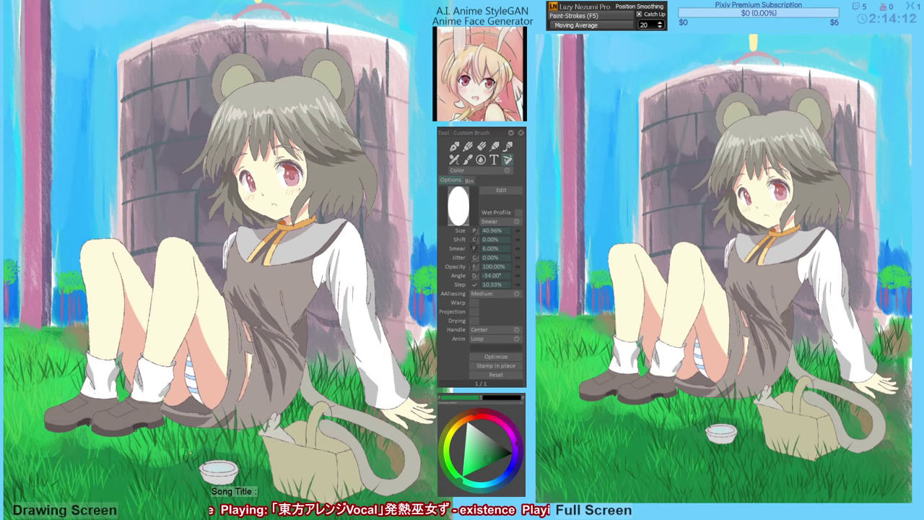
pyautogui.keyDown('alt'); pyautogui.click(187, 468); pyautogui.keyUp('alt')
pyautogui.moveTo(168, 456)
pyautogui.mouseDown()
pyautogui.moveTo(242, 444)
pyautogui.moveTo(254, 432)
pyautogui.moveTo(249, 443)
pyautogui.moveTo(165, 453)
pyautogui.moveTo(73, 440)
pyautogui.moveTo(86, 428)
pyautogui.mouseUp()
# Sample the dark shadow green and extend the ground shadow behind the skirt, under the arm and around the resting hand.
pyautogui.keyDown('alt'); pyautogui.click(240, 427); pyautogui.keyUp('alt')
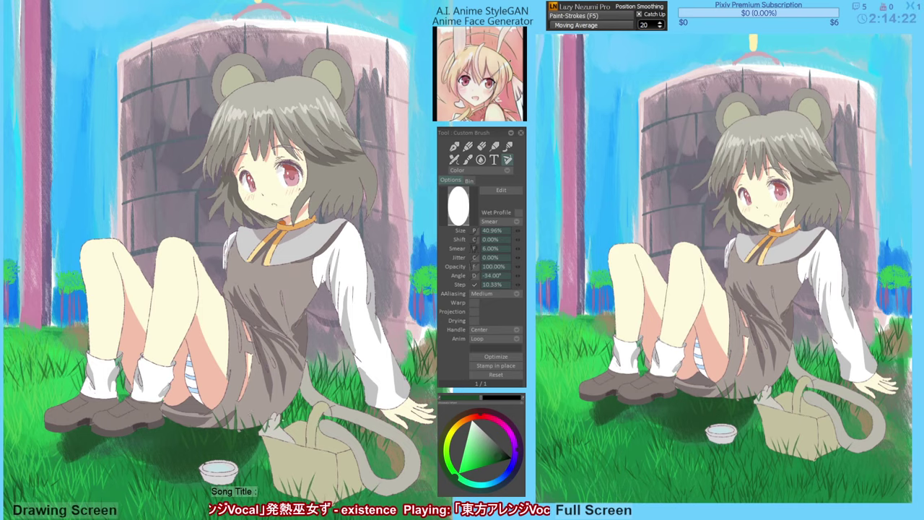
pyautogui.moveTo(281, 426)
pyautogui.mouseDown()
pyautogui.moveTo(303, 390)
pyautogui.moveTo(328, 393)
pyautogui.moveTo(296, 380)
pyautogui.mouseUp()
pyautogui.moveTo(330, 355); pyautogui.dragTo(351, 394)
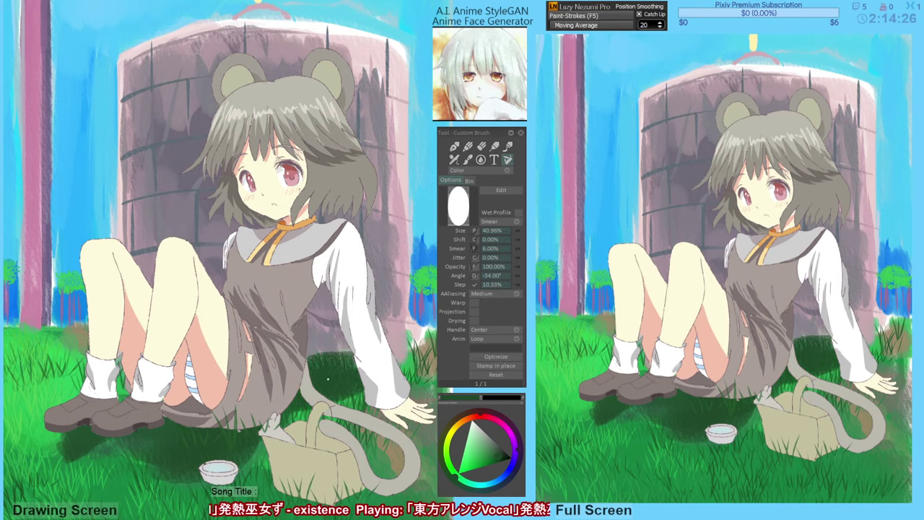
pyautogui.hotkey('ctrl', 'z')
pyautogui.hotkey('ctrl', 'z')
pyautogui.moveTo(314, 378)
pyautogui.mouseDown()
pyautogui.moveTo(329, 391)
pyautogui.moveTo(326, 379)
pyautogui.moveTo(361, 392)
pyautogui.moveTo(363, 404)
pyautogui.mouseUp()
pyautogui.moveTo(311, 408); pyautogui.dragTo(299, 414)
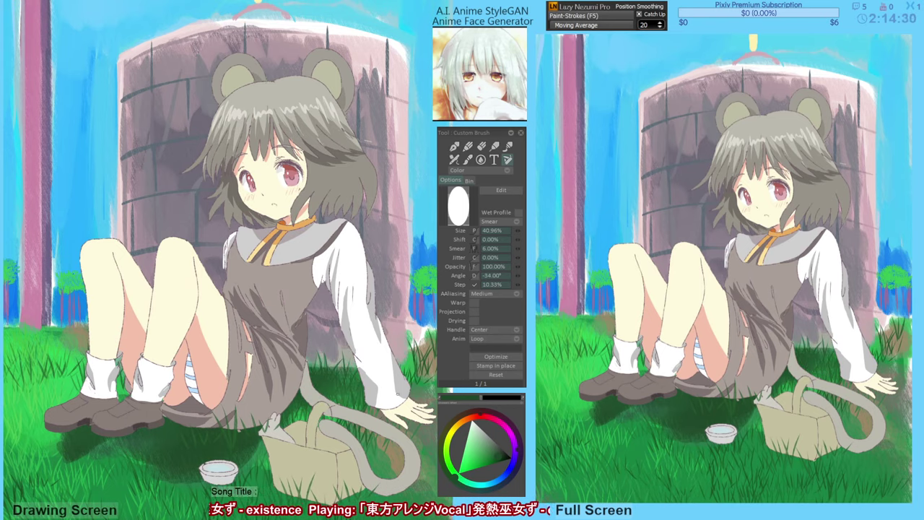
pyautogui.moveTo(377, 407)
pyautogui.mouseDown()
pyautogui.moveTo(425, 433)
pyautogui.moveTo(430, 393)
pyautogui.mouseUp()
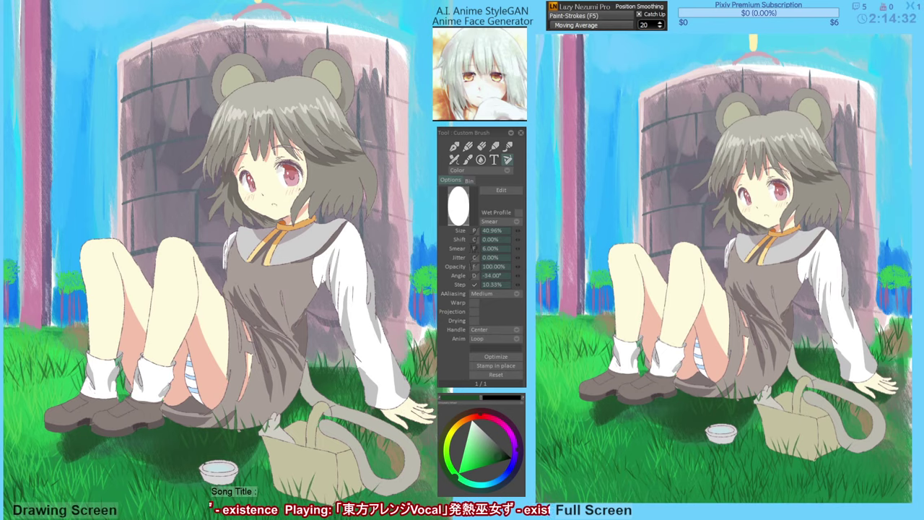
pyautogui.moveTo(422, 432)
pyautogui.mouseDown()
pyautogui.moveTo(434, 405)
pyautogui.moveTo(392, 423)
pyautogui.moveTo(381, 418)
pyautogui.moveTo(421, 426)
pyautogui.mouseUp()
pyautogui.hotkey('ctrl', 'z')
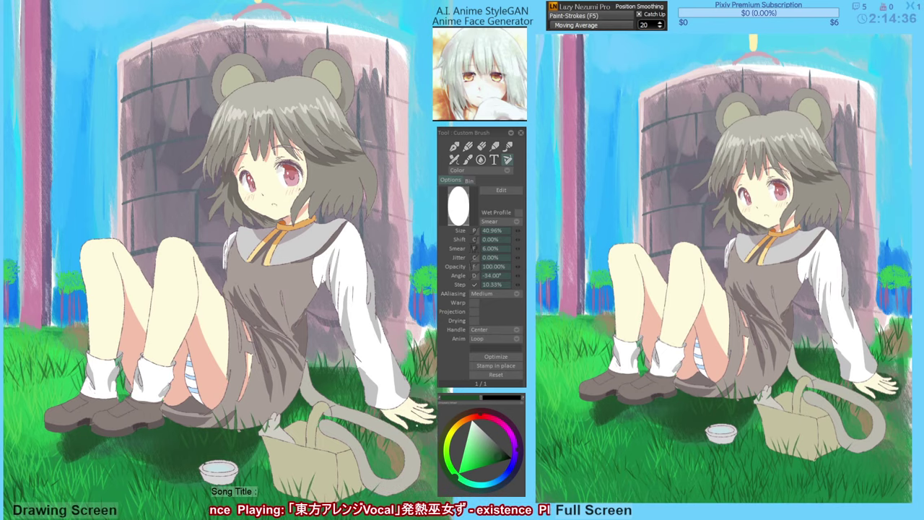
# Extend the dark green grass shadow around the girl's shoes and towards the bowl and skirt hem.
pyautogui.moveTo(64, 429)
pyautogui.mouseDown()
pyautogui.moveTo(44, 431)
pyautogui.moveTo(68, 459)
pyautogui.moveTo(81, 453)
pyautogui.moveTo(53, 450)
pyautogui.moveTo(67, 442)
pyautogui.mouseUp()
pyautogui.click(59, 462)
pyautogui.click(88, 459)
pyautogui.moveTo(180, 464); pyautogui.dragTo(191, 468)
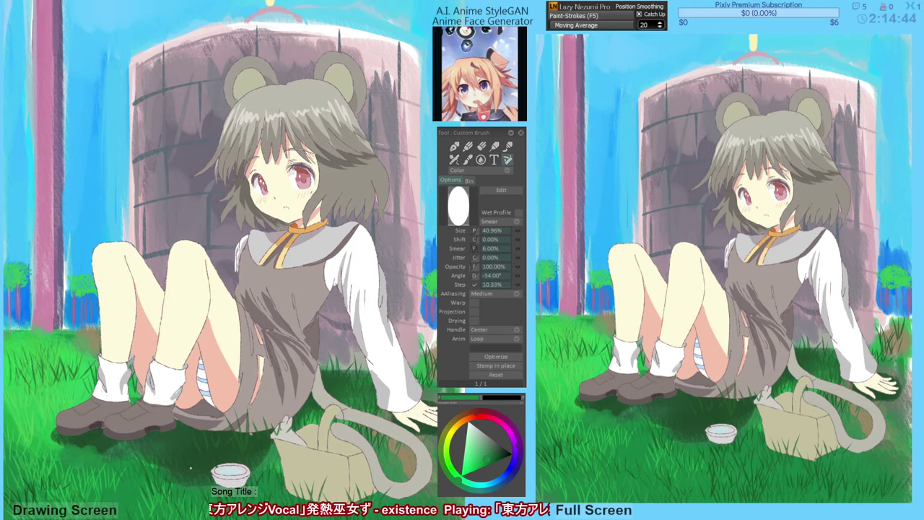
pyautogui.moveTo(318, 361); pyautogui.dragTo(315, 345)
pyautogui.click(254, 433)
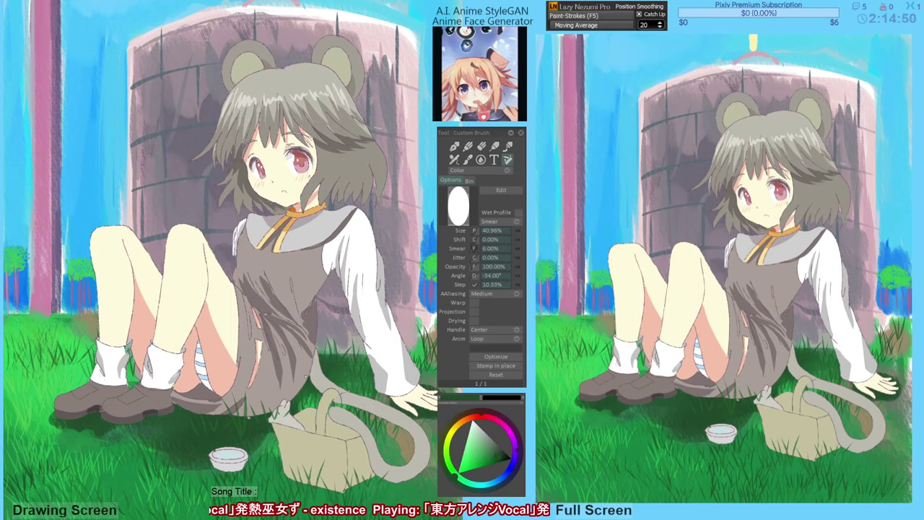
# Clean up the mouse peeking out of the basket with the Pen Brush in Erase mode, and return to the Custom Brush.
pyautogui.press('e')
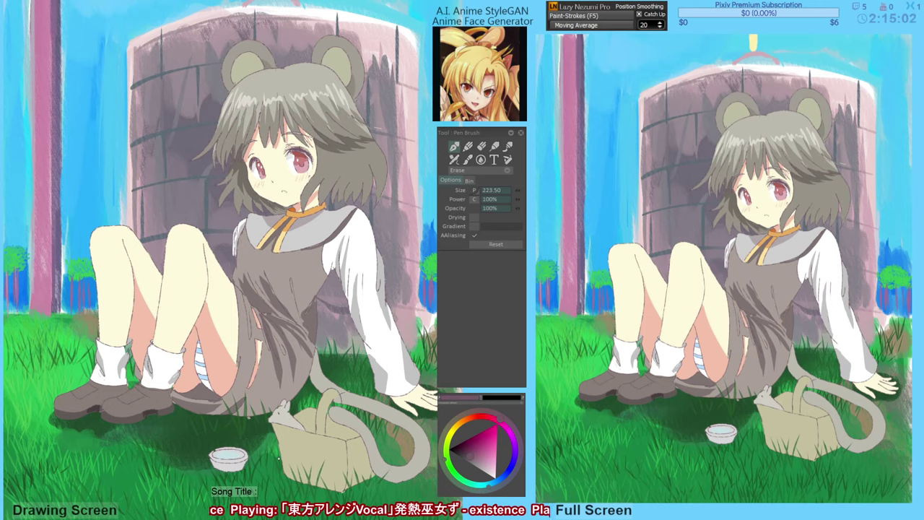
pyautogui.press('b')
pyautogui.moveTo(313, 311); pyautogui.dragTo(313, 307)
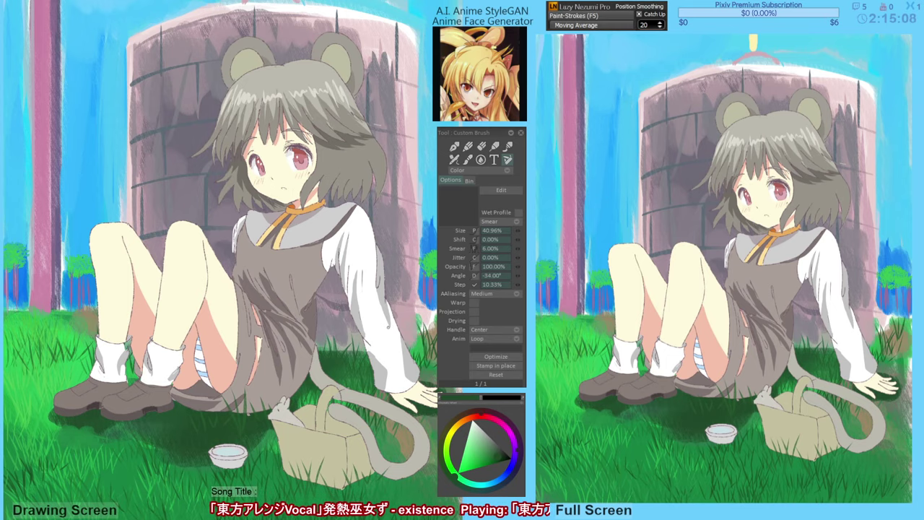
pyautogui.moveTo(370, 307); pyautogui.dragTo(374, 320)
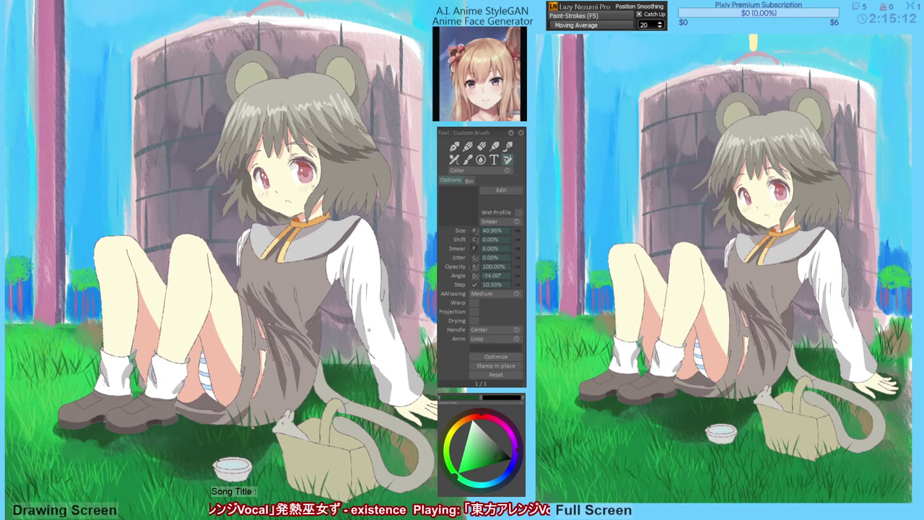
pyautogui.moveTo(255, 356); pyautogui.dragTo(256, 355)
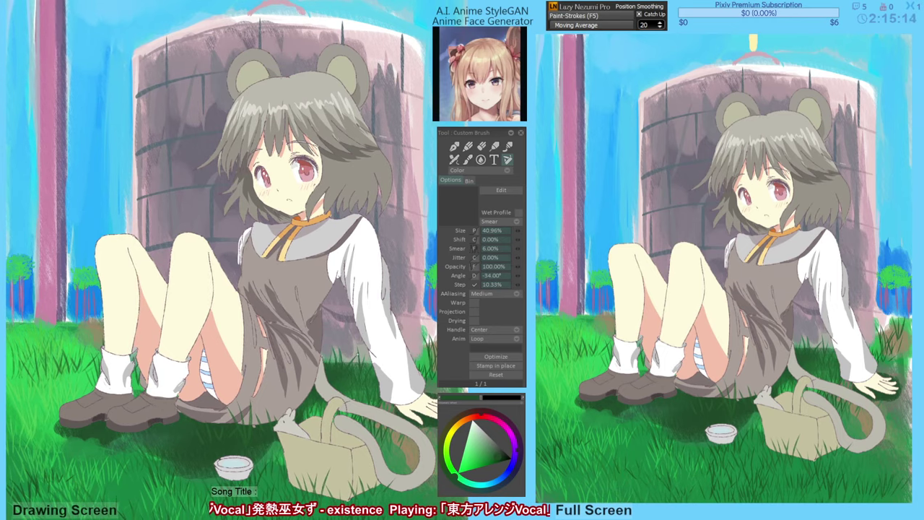
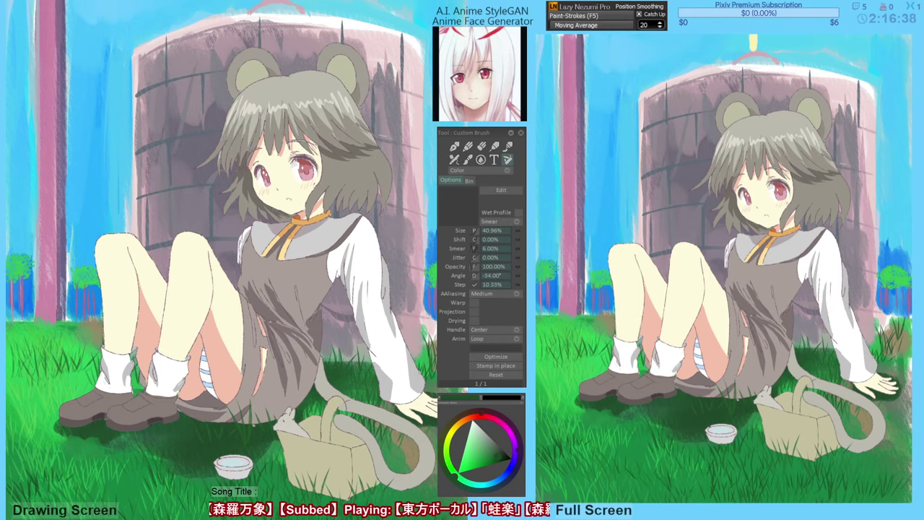
# Compare lighter and darker tone variants of the girl's hair, dress and shoes by undoing and redoing the changes.
pyautogui.hotkey('ctrl', 'z')
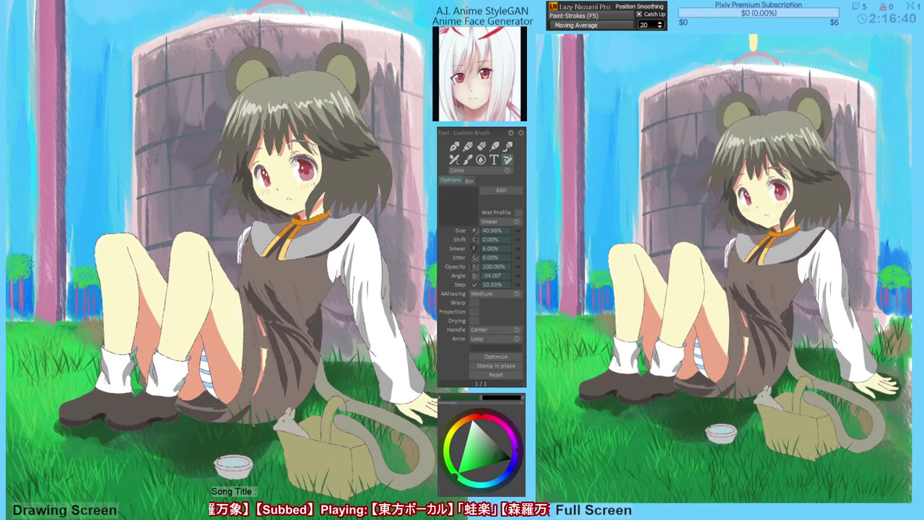
pyautogui.hotkey('ctrl', 'y')
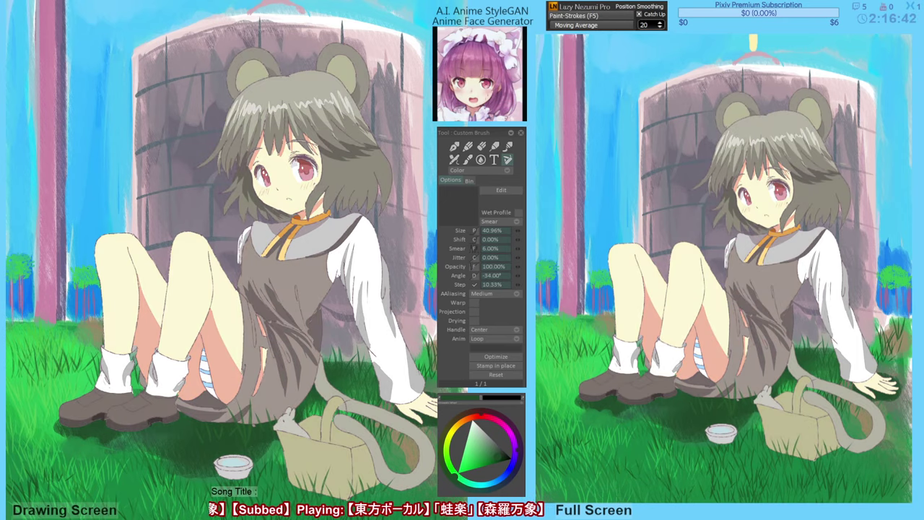
pyautogui.hotkey('ctrl', 'z')
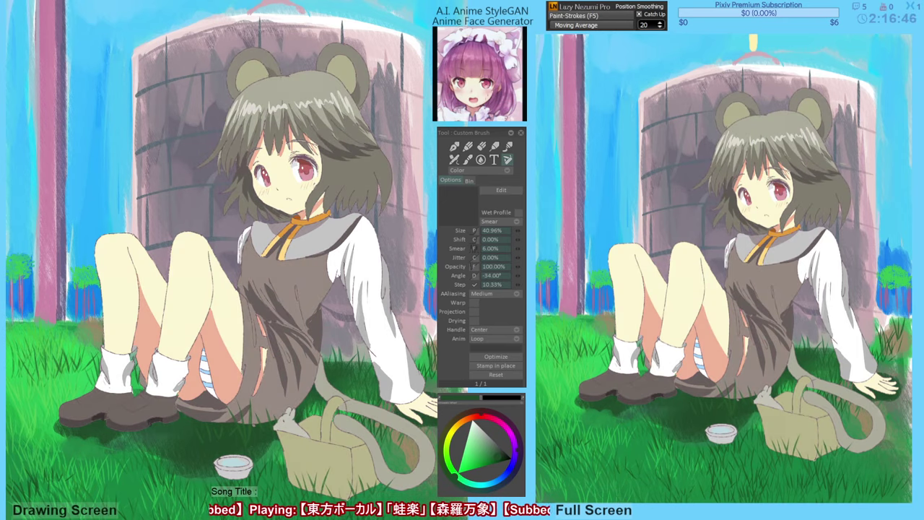
pyautogui.hotkey('ctrl', 'y')
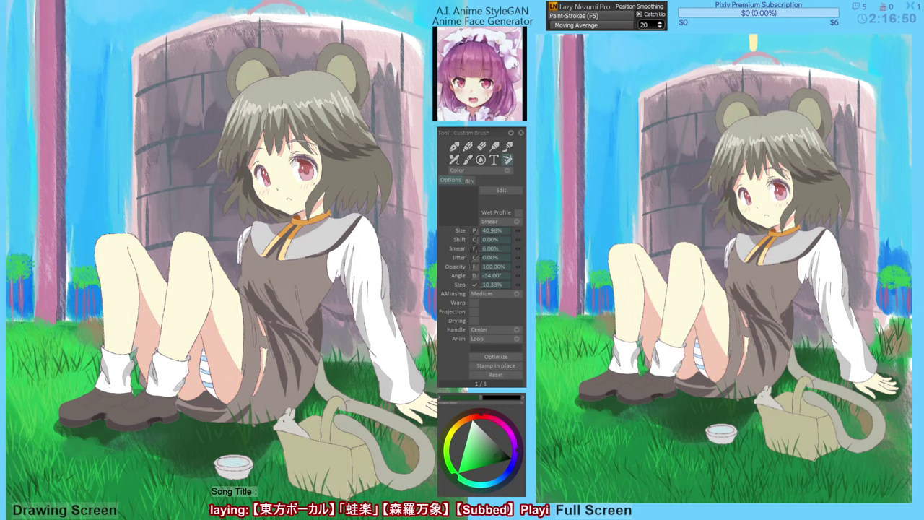
pyautogui.hotkey('ctrl', 'y')
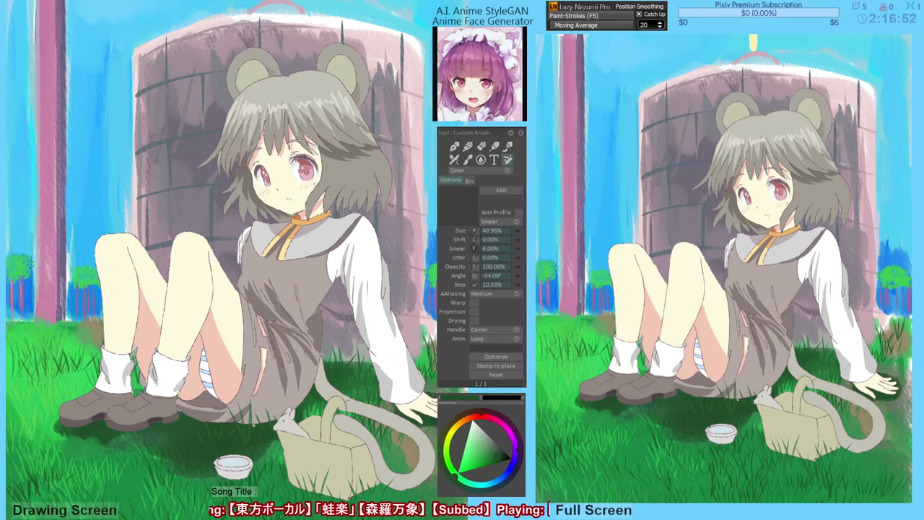
pyautogui.hotkey('ctrl', 'z')
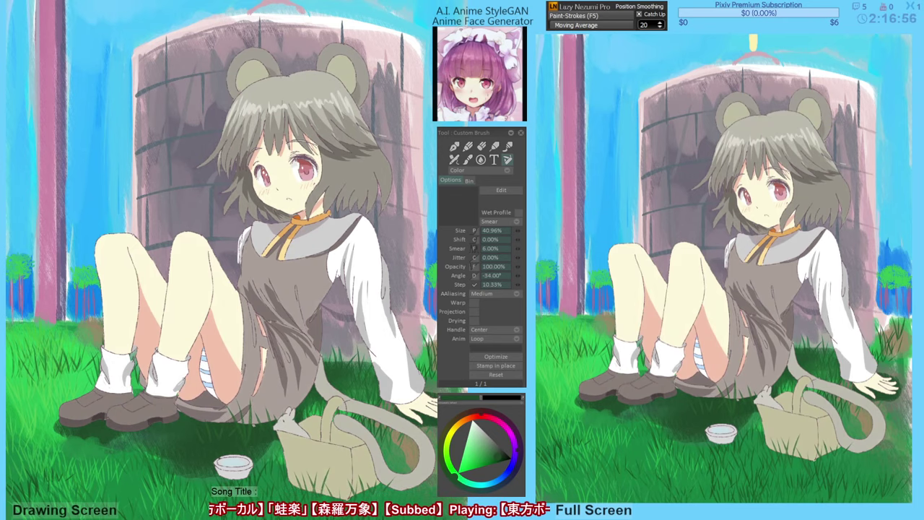
pyautogui.hotkey('ctrl', 'z')
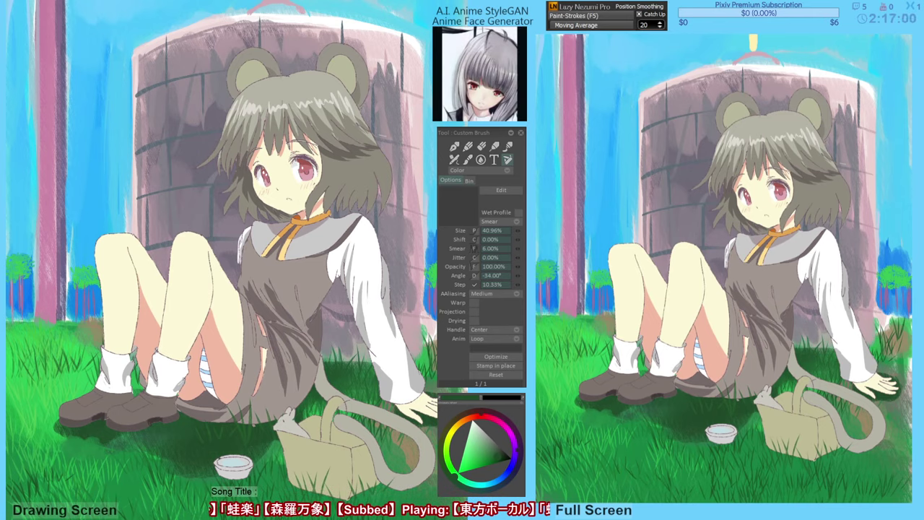
pyautogui.hotkey('ctrl', 'z')
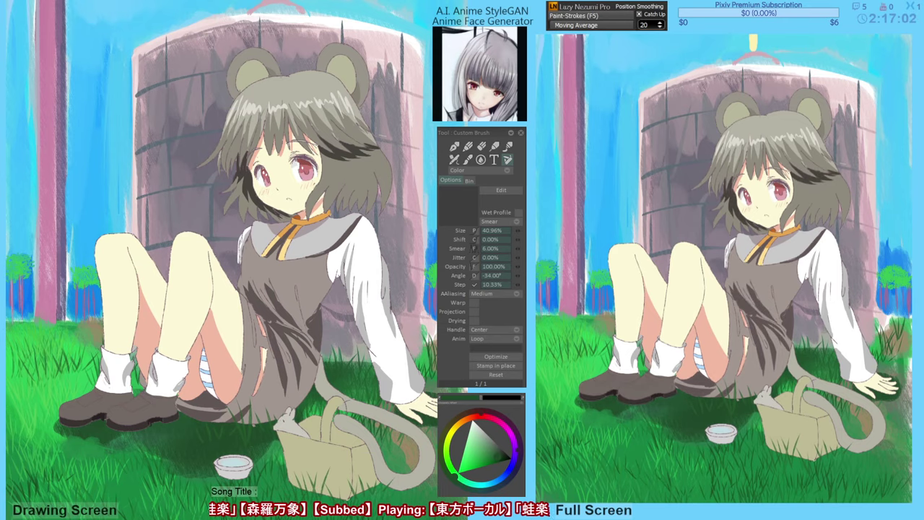
pyautogui.hotkey('ctrl', 'z')
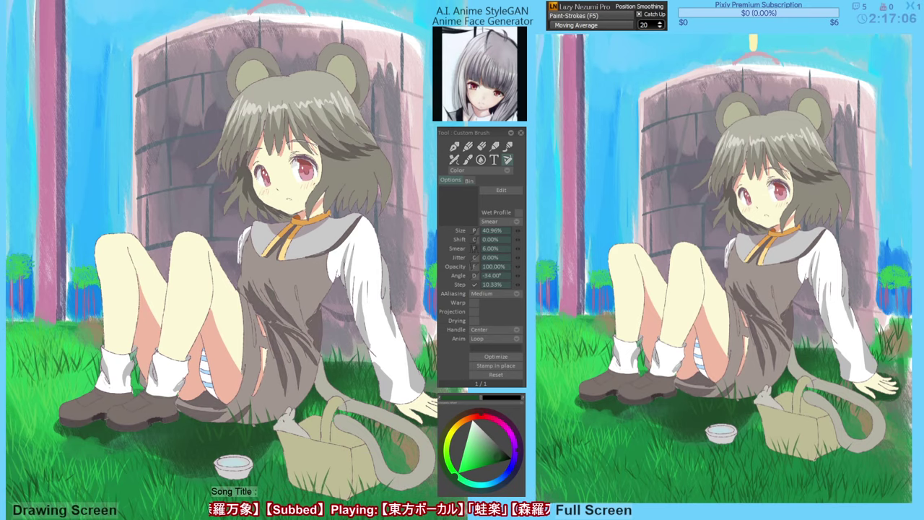
pyautogui.hotkey('ctrl', 'z')
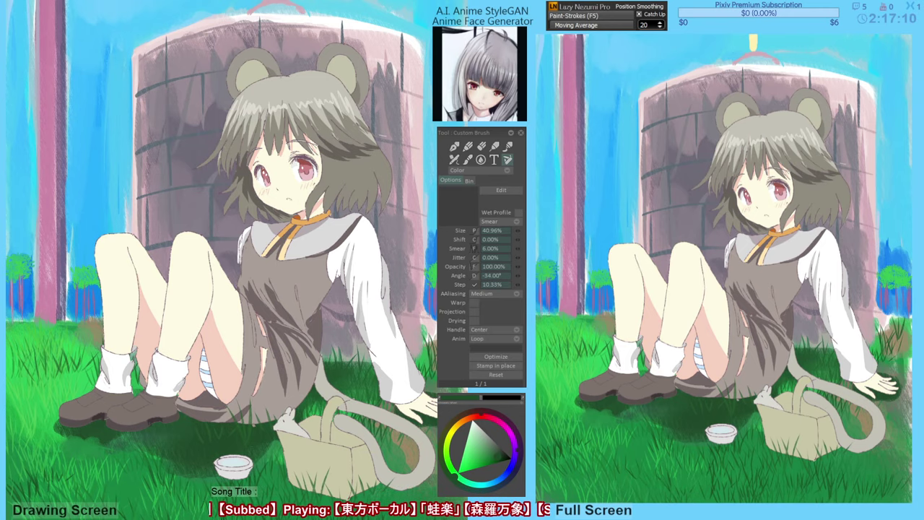
pyautogui.hotkey('ctrl', 'z')
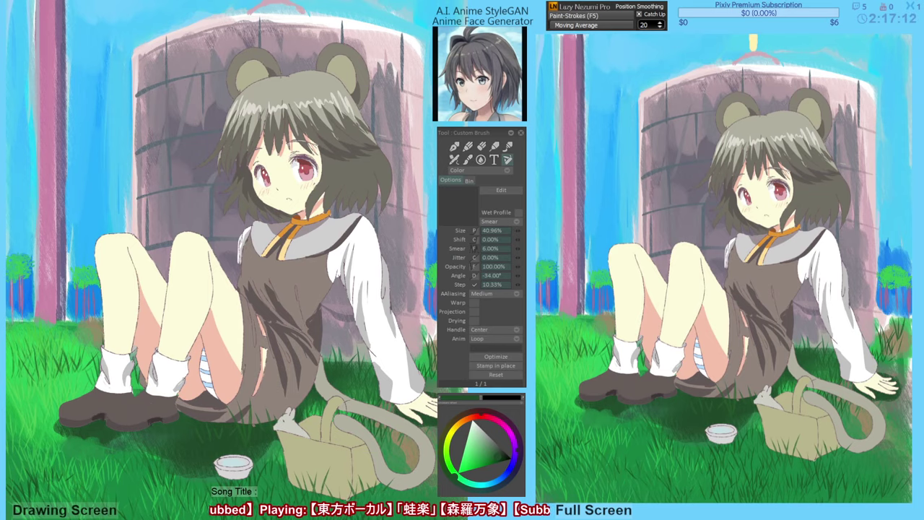
pyautogui.hotkey('ctrl', 'z')
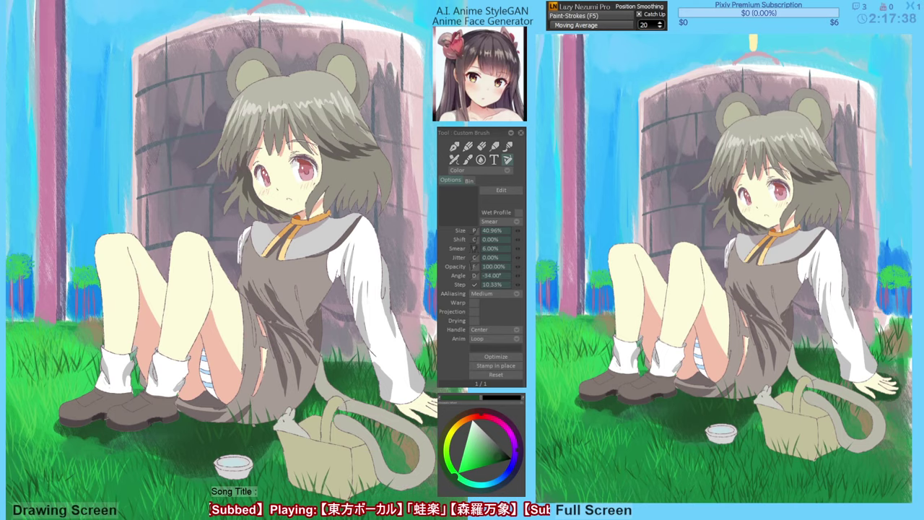
# Try different colour tones on the well, sky and grass background, and shift it to a cyan sky with brighter green grass.
pyautogui.hotkey('ctrl', 'z')
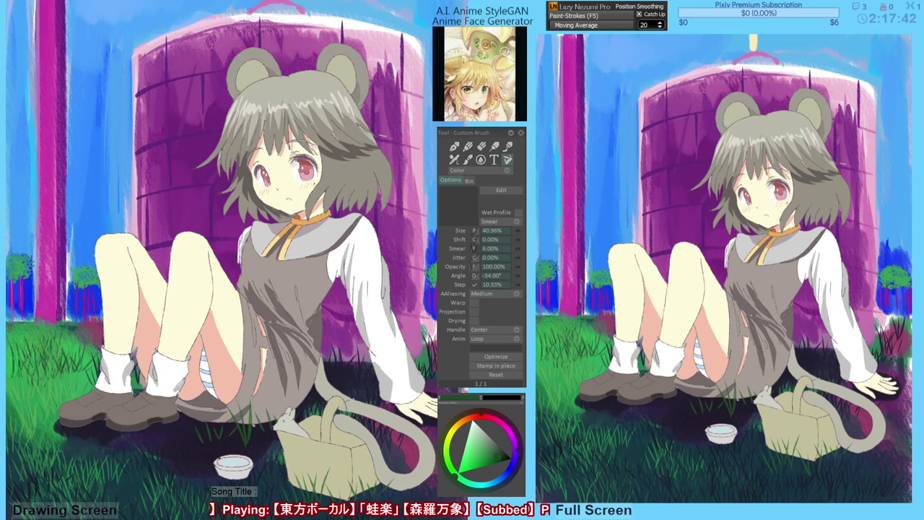
pyautogui.hotkey('ctrl', 'z')
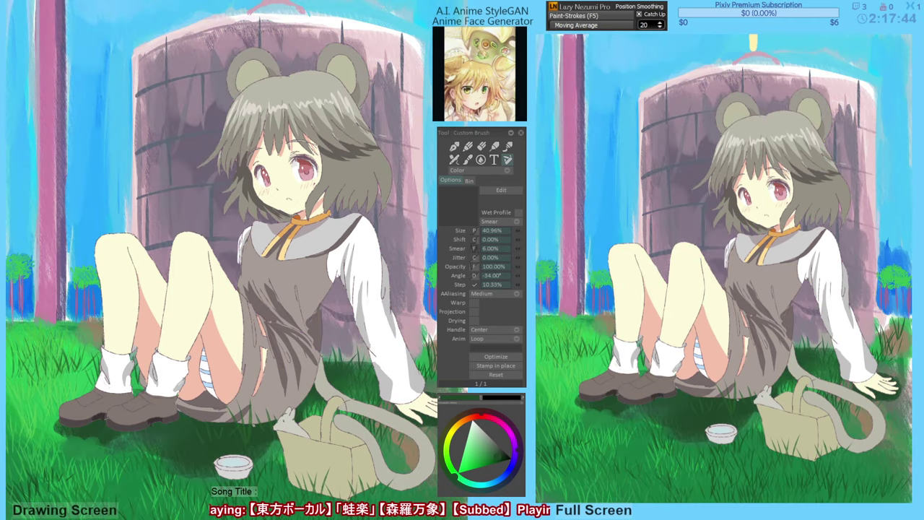
pyautogui.hotkey('ctrl', 'z')
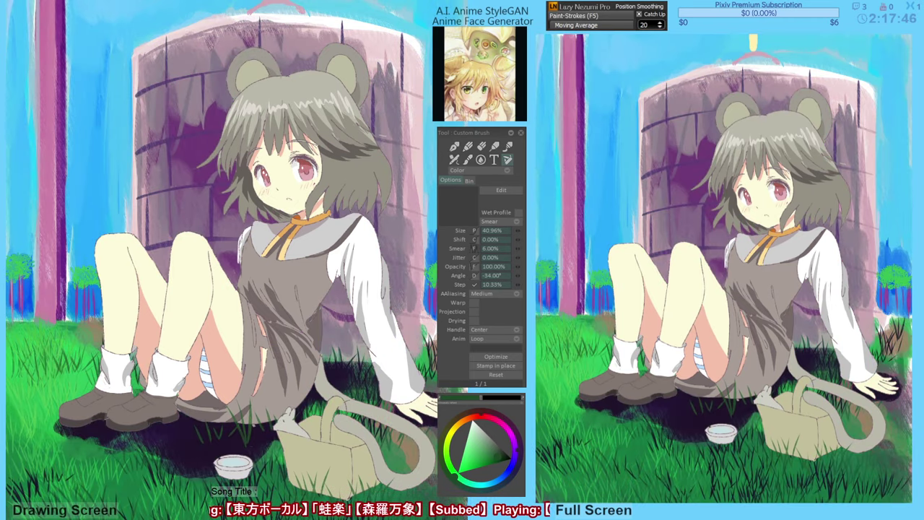
pyautogui.hotkey('ctrl', 'z')
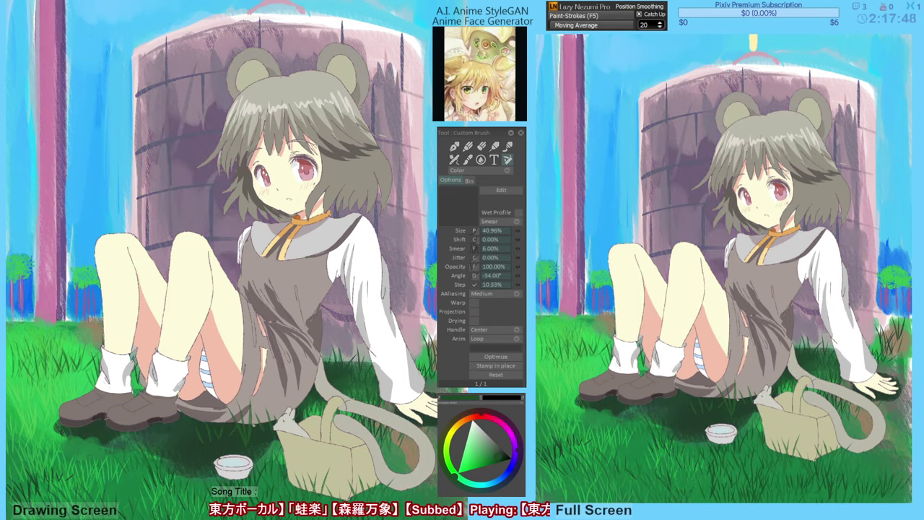
pyautogui.hotkey('ctrl', 'y')
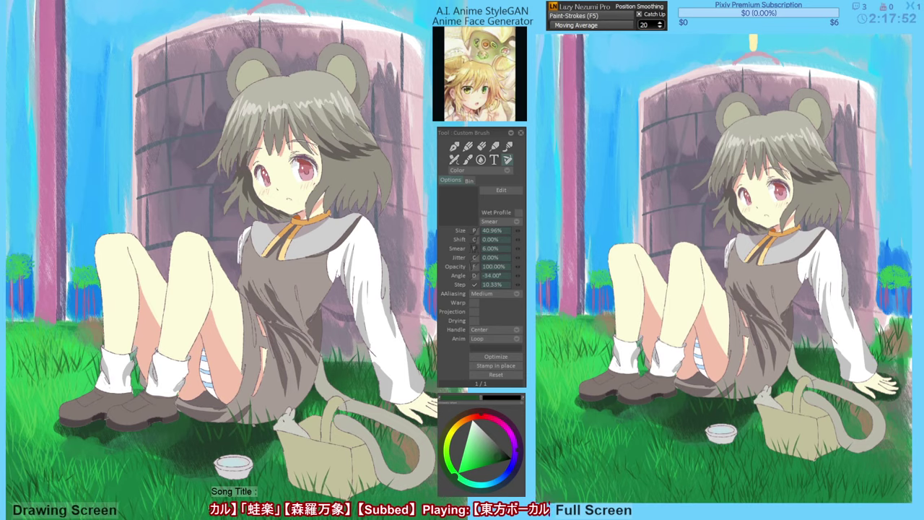
pyautogui.hotkey('ctrl', 'y')
pyautogui.hotkey('ctrl', 'z')
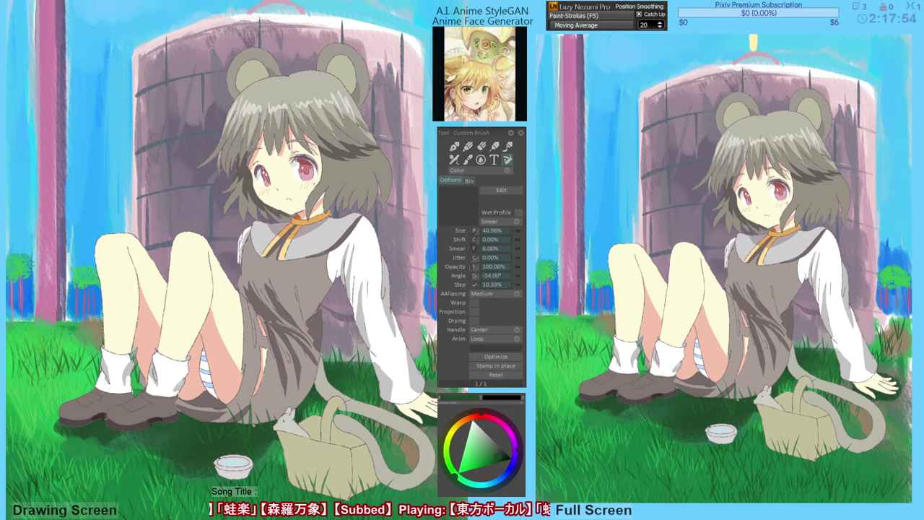
pyautogui.hotkey('ctrl', 'y')
pyautogui.hotkey('ctrl', 'z')
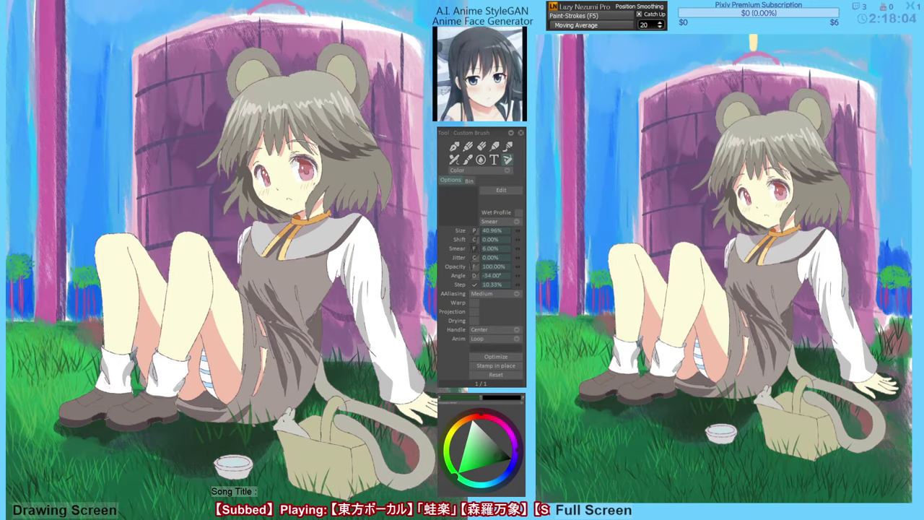
pyautogui.hotkey('ctrl', 'z')
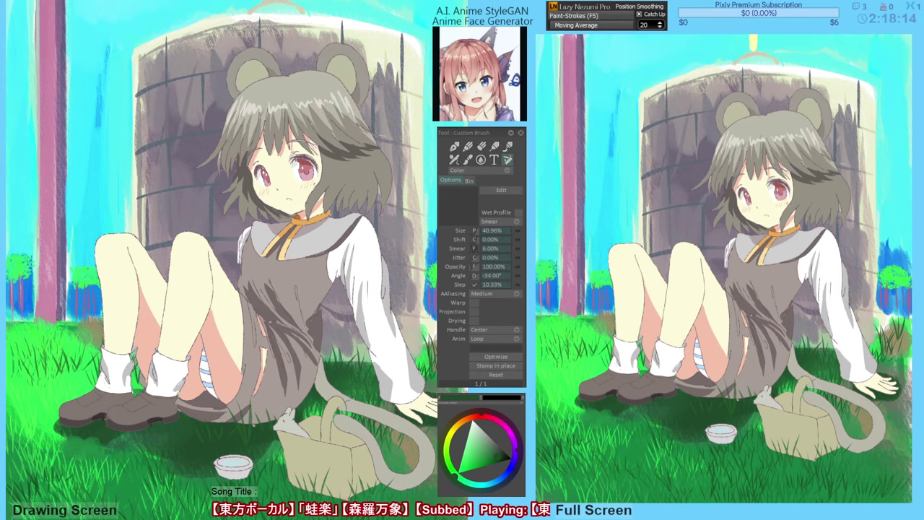
pyautogui.moveTo(100, 52); pyautogui.dragTo(89, 269)
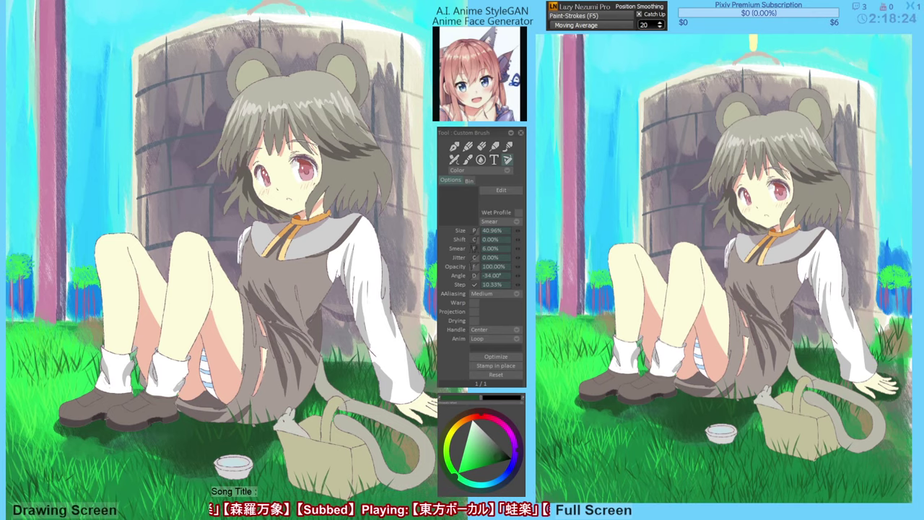
pyautogui.moveTo(88, 80); pyautogui.dragTo(82, 213)
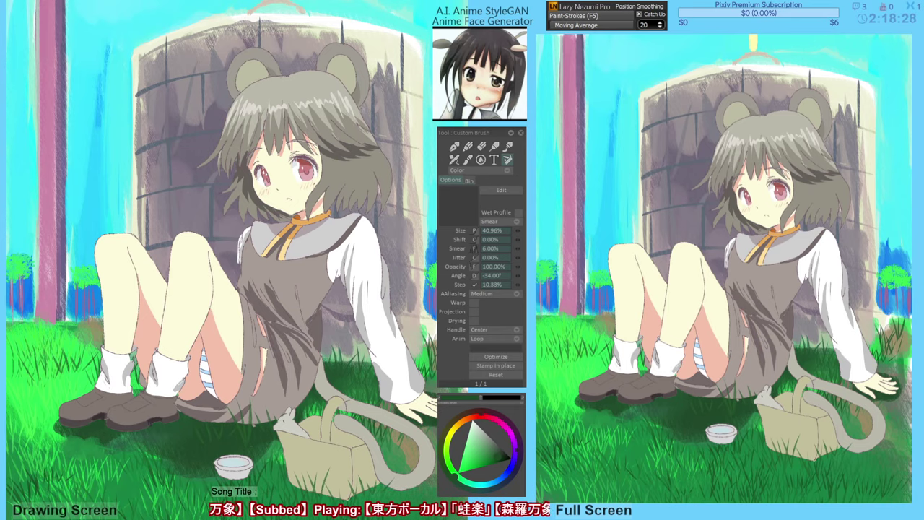
# Compare darker and lighter shadow tones on the background, and shift the shading of the well and ground shadow towards blue-violet.
pyautogui.hotkey('ctrl', 'z')
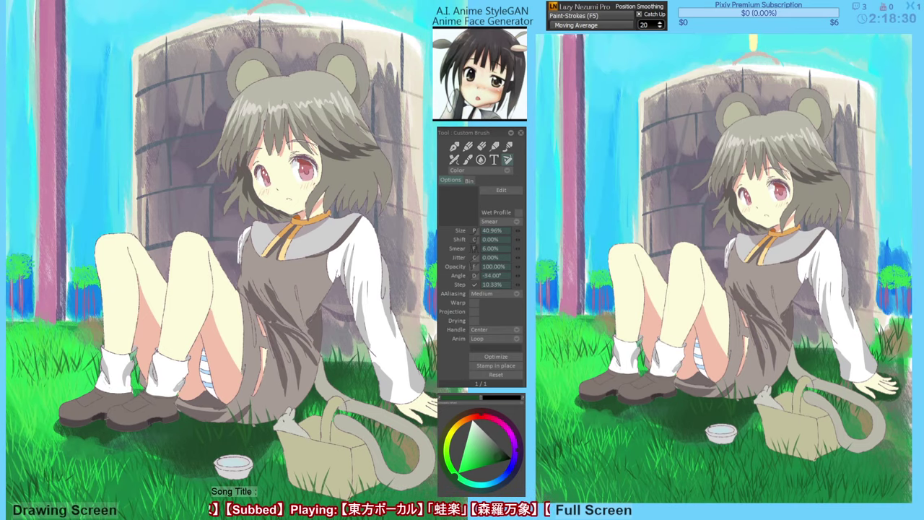
pyautogui.hotkey('ctrl', 'z')
pyautogui.hotkey('ctrl', 'z')
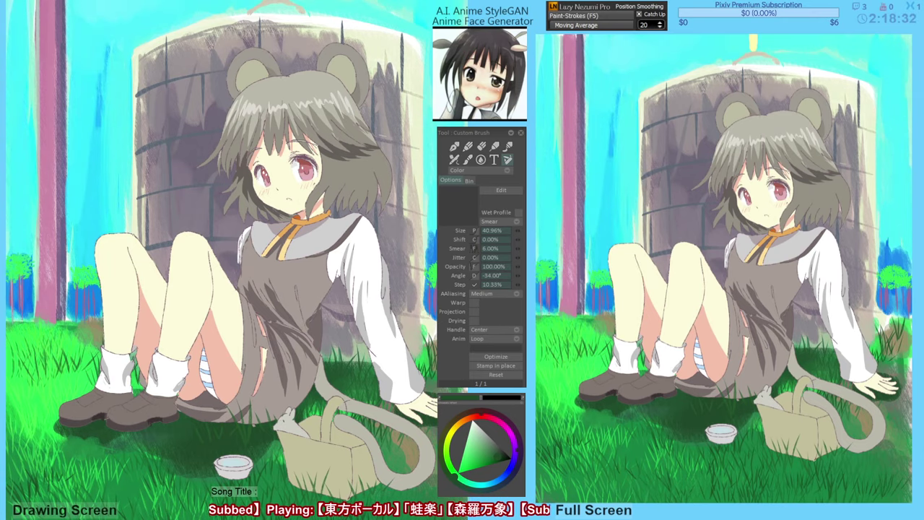
pyautogui.hotkey('ctrl', 'z')
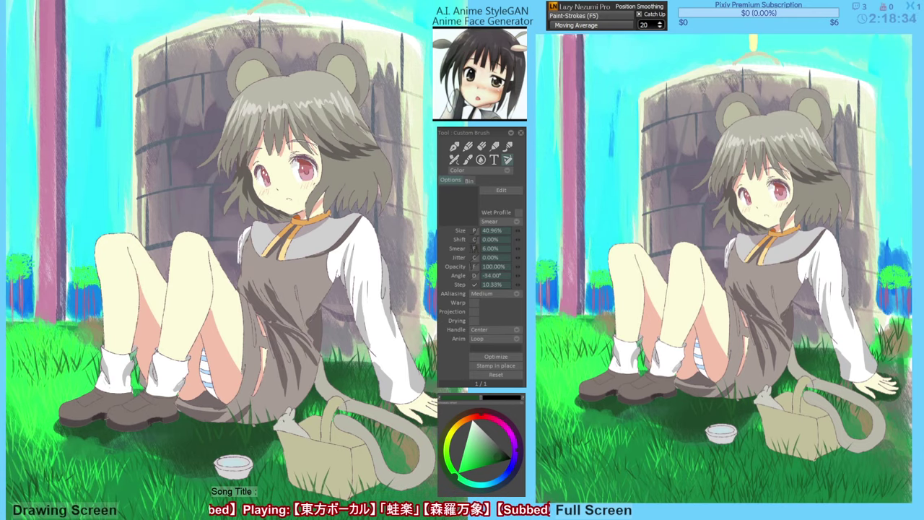
pyautogui.hotkey('ctrl', 'z')
pyautogui.hotkey('ctrl', 'z')
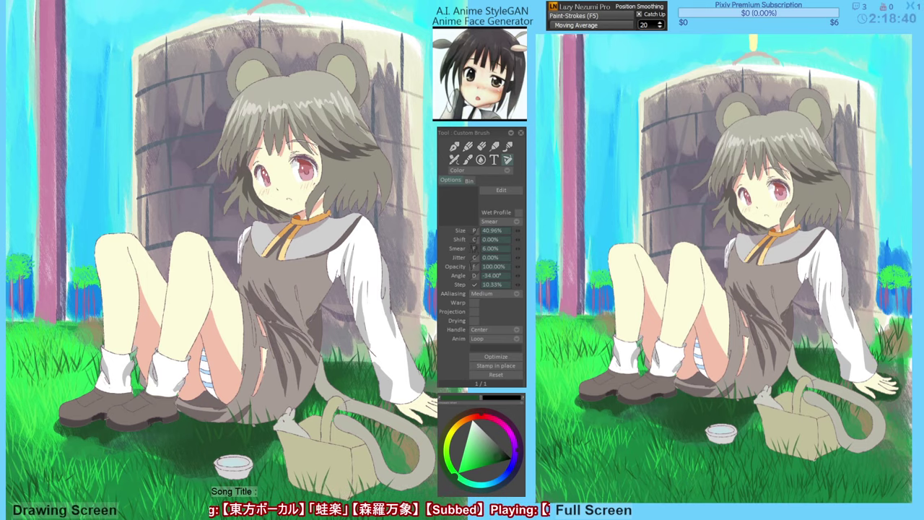
pyautogui.hotkey('ctrl', 'z')
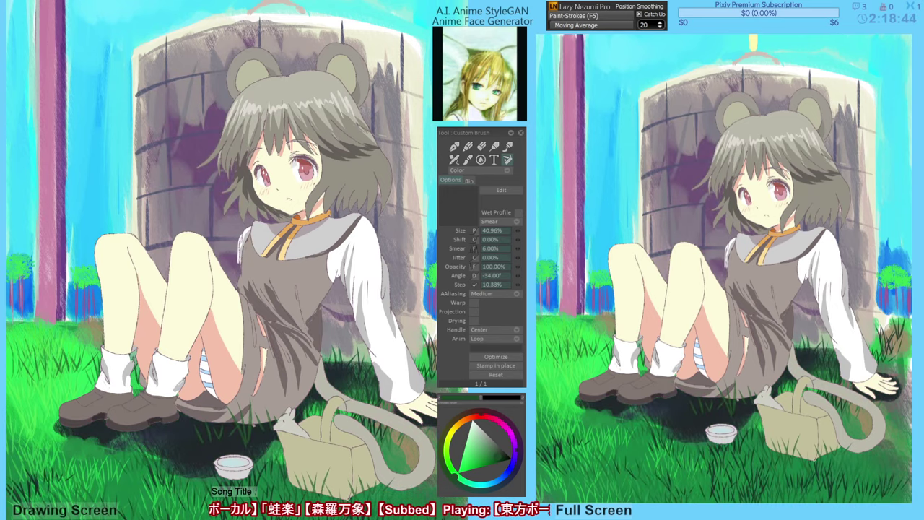
pyautogui.hotkey('ctrl', 'z')
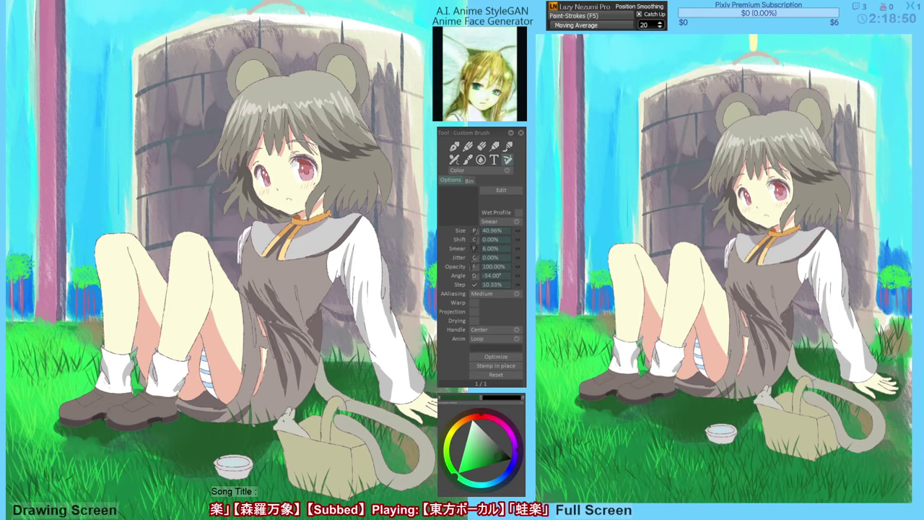
pyautogui.hotkey('ctrl', 'y')
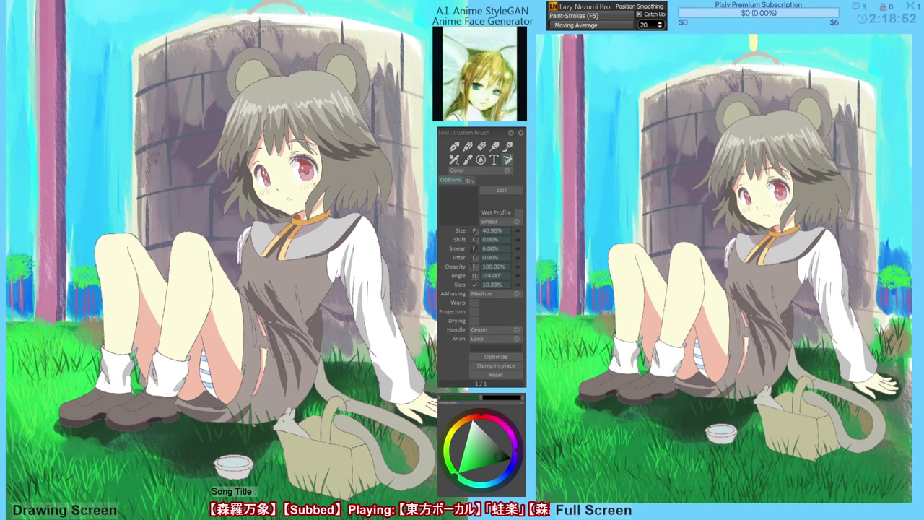
pyautogui.hotkey('ctrl', 'z')
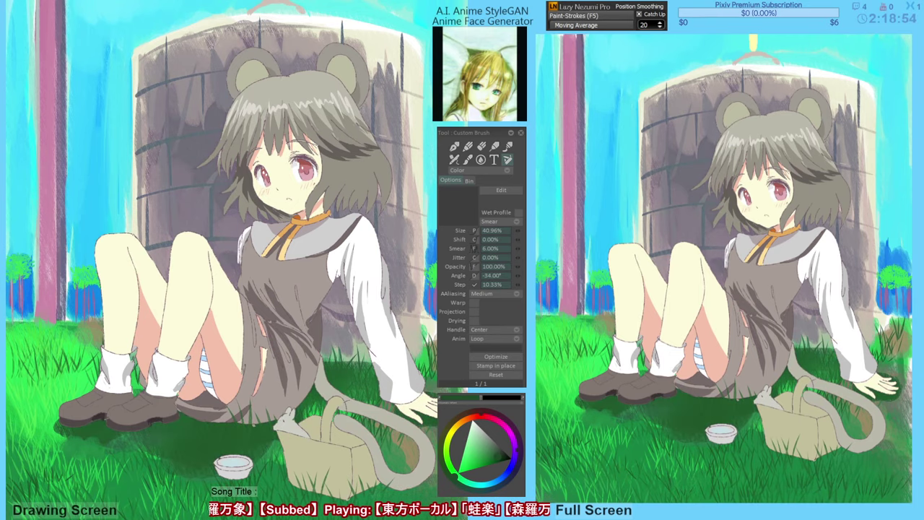
pyautogui.hotkey('ctrl', 'y')
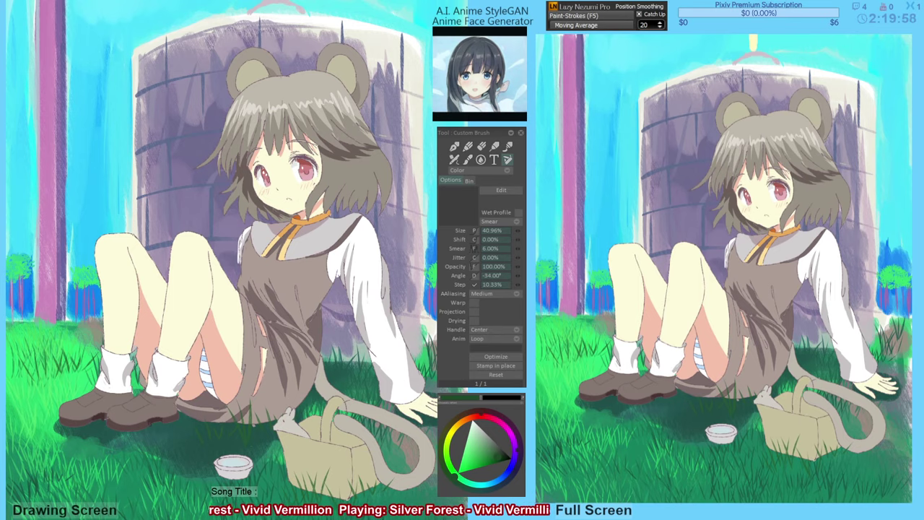
# Try greenish, brown and plum tones on the girl's hair, dress and shoes, and shift her colours to a cool purple-grey.
pyautogui.hotkey('ctrl', 'z')
pyautogui.hotkey('ctrl', 'y')
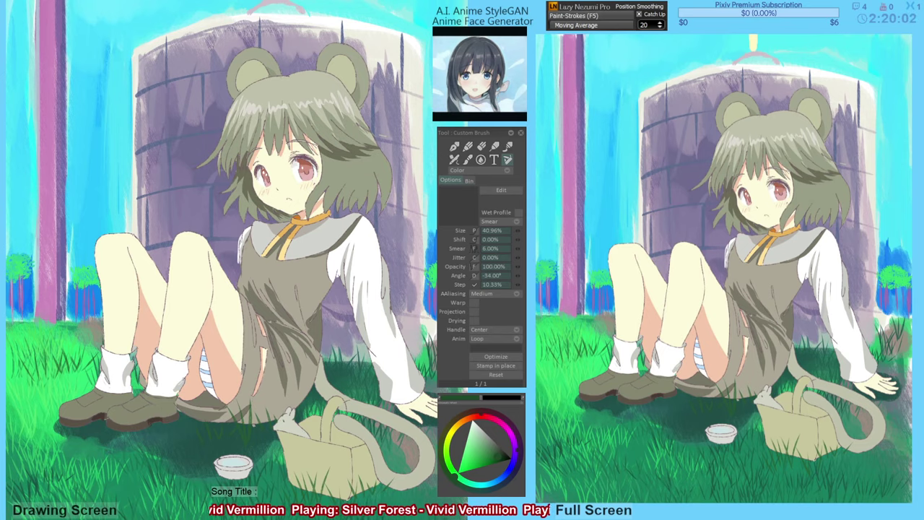
pyautogui.hotkey('ctrl', 'y')
pyautogui.hotkey('ctrl', 'y')
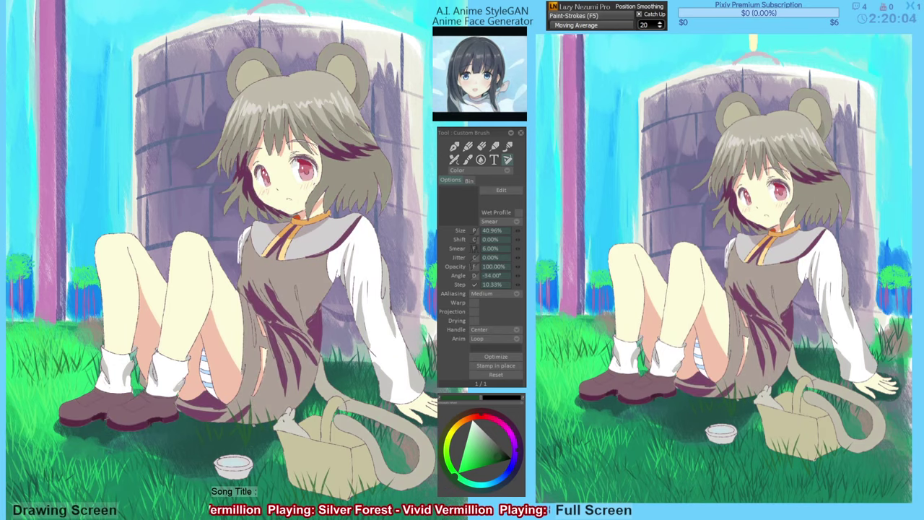
pyautogui.hotkey('ctrl', 'y')
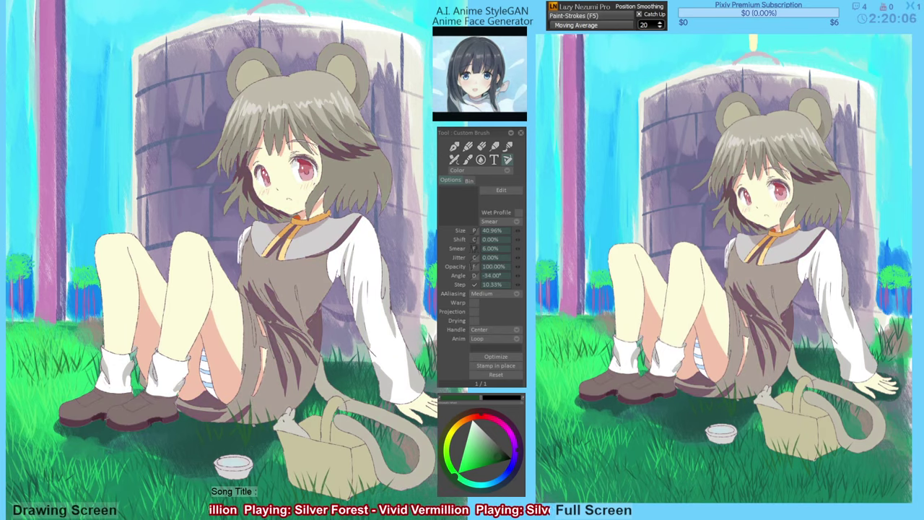
pyautogui.hotkey('ctrl', 'y')
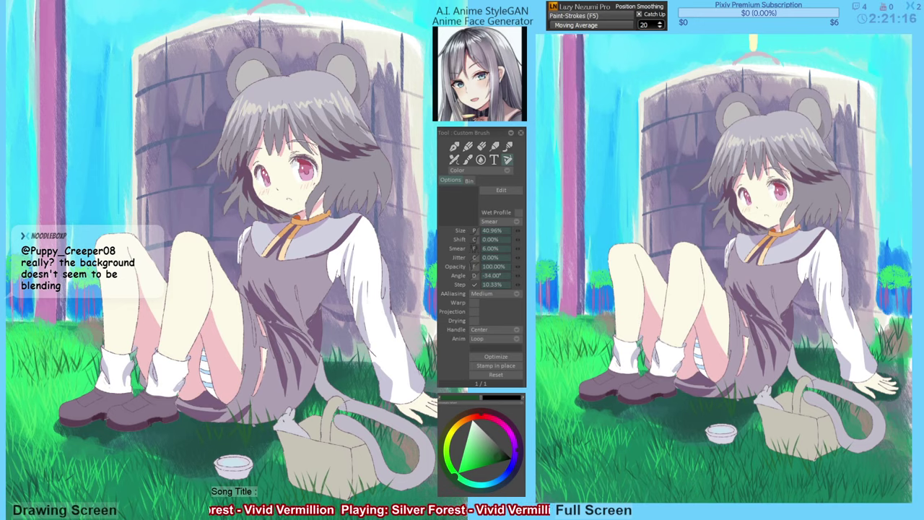
# Pick a near-white colour and paint a fluffy cloud in the sky between the large tree trunk and the well's rim.
pyautogui.moveTo(385, 346); pyautogui.dragTo(391, 357)
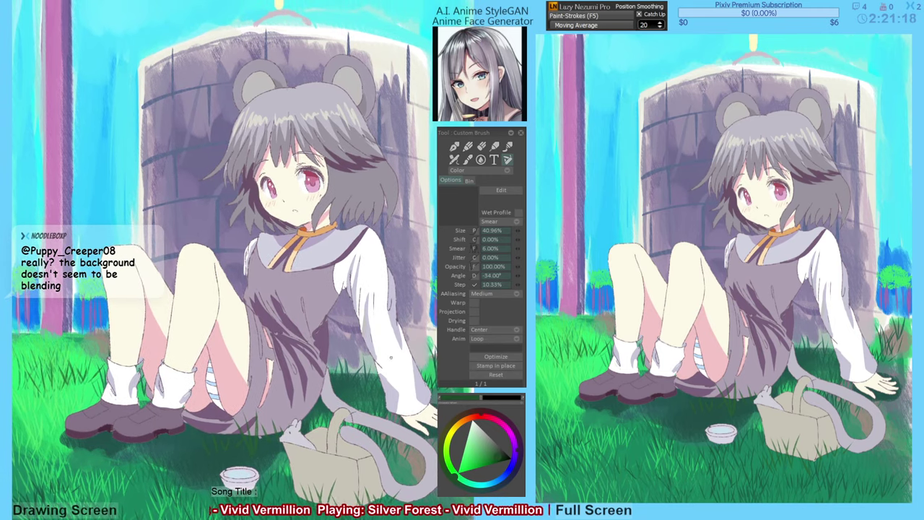
pyautogui.scroll(1, 386, 355)
pyautogui.scroll(1, 386, 357)
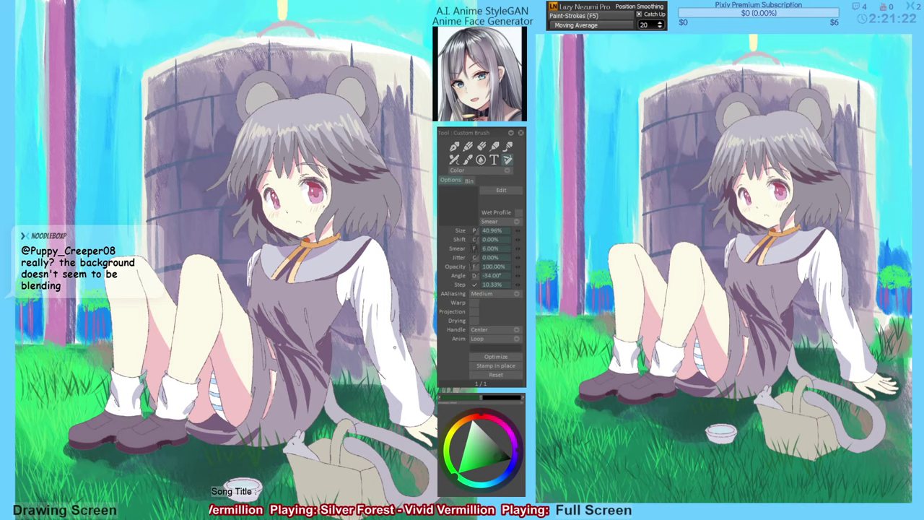
pyautogui.moveTo(302, 201); pyautogui.dragTo(304, 208)
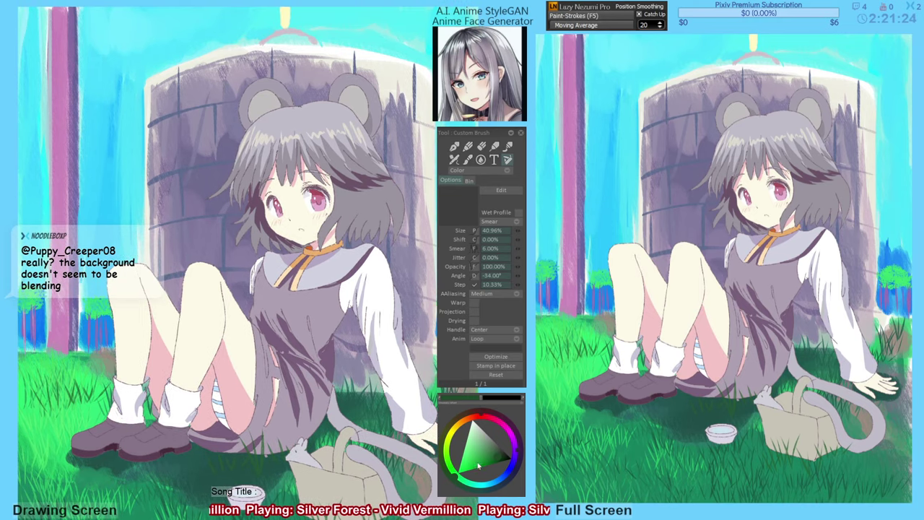
pyautogui.click(475, 439)
pyautogui.moveTo(475, 437); pyautogui.dragTo(472, 420)
pyautogui.moveTo(152, 31)
pyautogui.mouseDown()
pyautogui.moveTo(144, 36)
pyautogui.moveTo(182, 44)
pyautogui.moveTo(155, 36)
pyautogui.moveTo(143, 49)
pyautogui.moveTo(116, 36)
pyautogui.moveTo(110, 48)
pyautogui.moveTo(200, 32)
pyautogui.mouseUp()
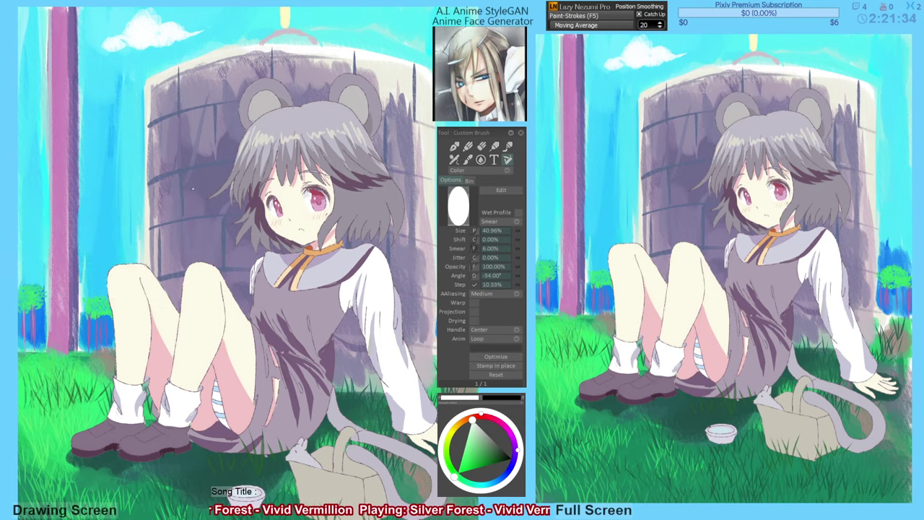
# Paint a small white cloud beside the well's upper edge and another cloud on the outer side of the large tree trunk.
pyautogui.moveTo(200, 164); pyautogui.dragTo(202, 166)
pyautogui.moveTo(126, 95)
pyautogui.mouseDown()
pyautogui.moveTo(128, 111)
pyautogui.moveTo(140, 91)
pyautogui.moveTo(105, 107)
pyautogui.moveTo(114, 100)
pyautogui.mouseUp()
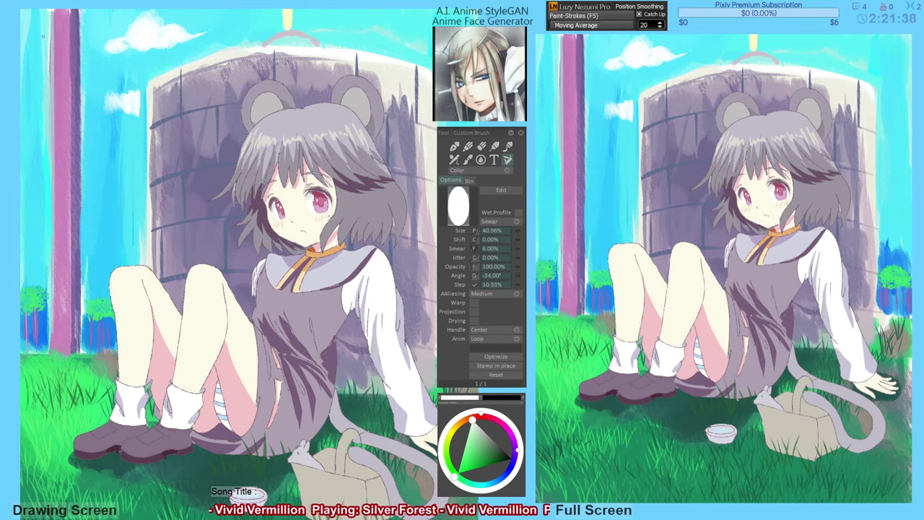
pyautogui.moveTo(29, 51)
pyautogui.mouseDown()
pyautogui.moveTo(36, 10)
pyautogui.moveTo(46, 18)
pyautogui.moveTo(23, 58)
pyautogui.mouseUp()
pyautogui.moveTo(94, 12)
pyautogui.mouseDown()
pyautogui.moveTo(84, 39)
pyautogui.moveTo(94, 7)
pyautogui.moveTo(79, 10)
pyautogui.mouseUp()
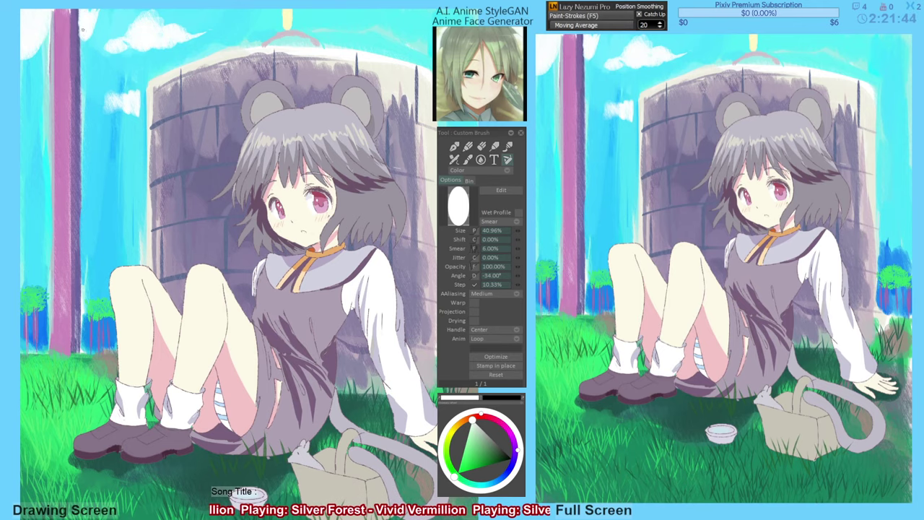
pyautogui.moveTo(88, 47); pyautogui.dragTo(103, 11)
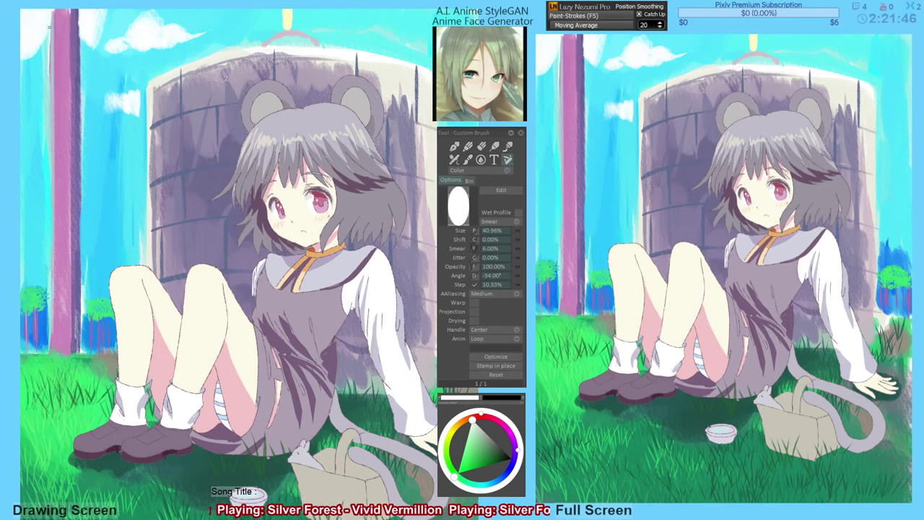
pyautogui.moveTo(49, 27)
pyautogui.mouseDown()
pyautogui.moveTo(34, 66)
pyautogui.moveTo(22, 59)
pyautogui.mouseUp()
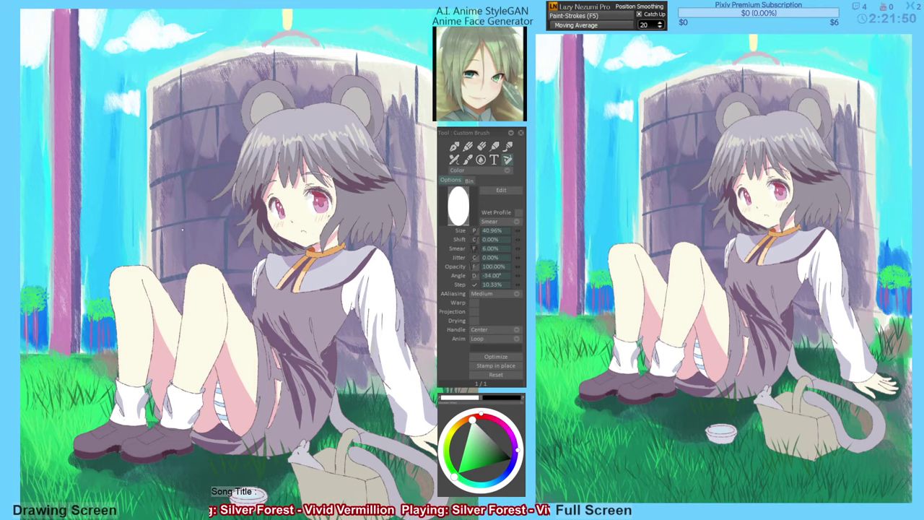
# Extend the cloud with small white strokes in the sky on the well-facing side of the large tree trunk.
pyautogui.moveTo(86, 50); pyautogui.dragTo(82, 39)
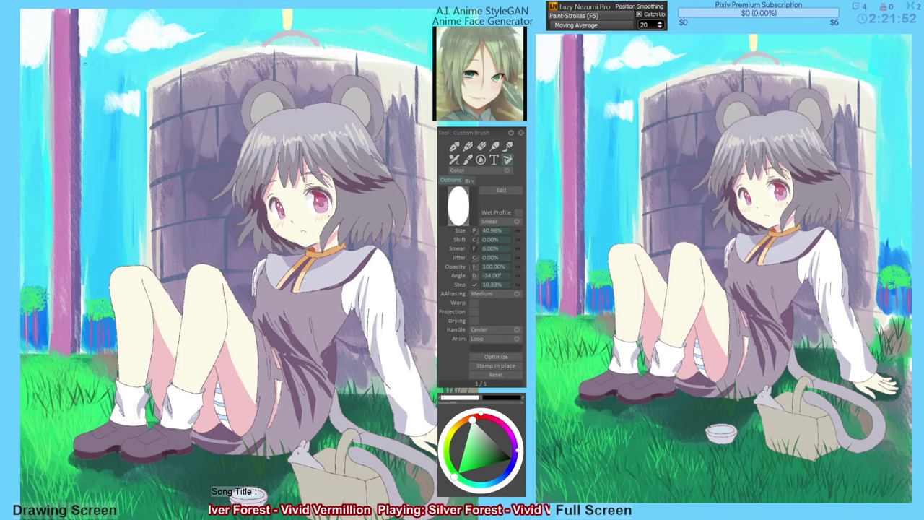
pyautogui.moveTo(118, 185); pyautogui.dragTo(118, 189)
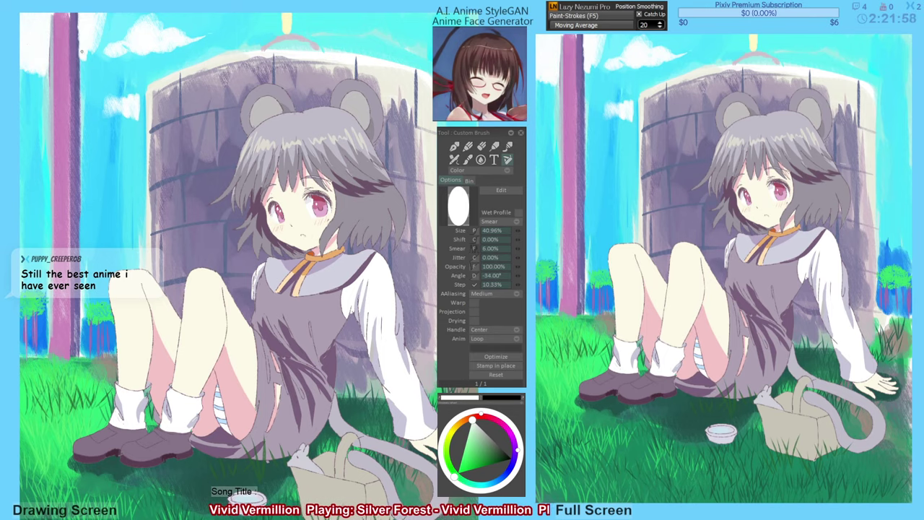
pyautogui.moveTo(82, 70); pyautogui.dragTo(91, 55)
pyautogui.moveTo(113, 15); pyautogui.dragTo(93, 61)
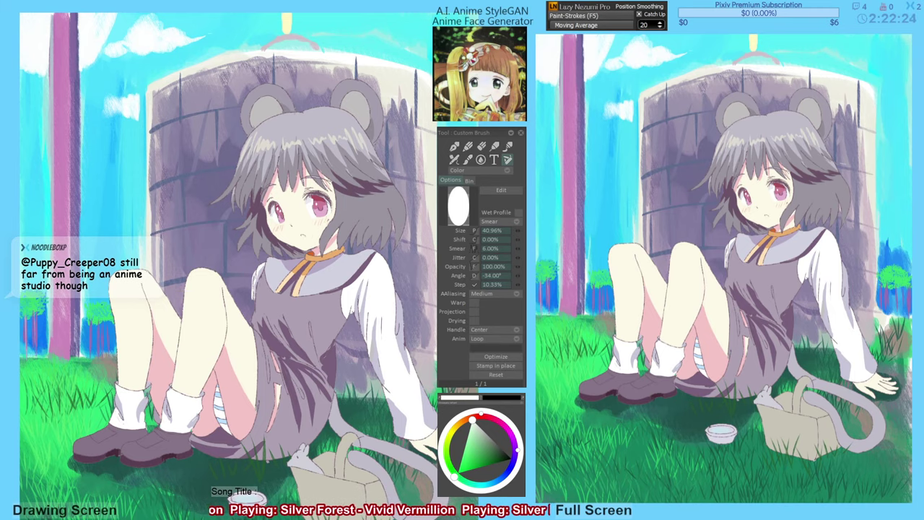
pyautogui.moveTo(172, 272); pyautogui.dragTo(176, 274)
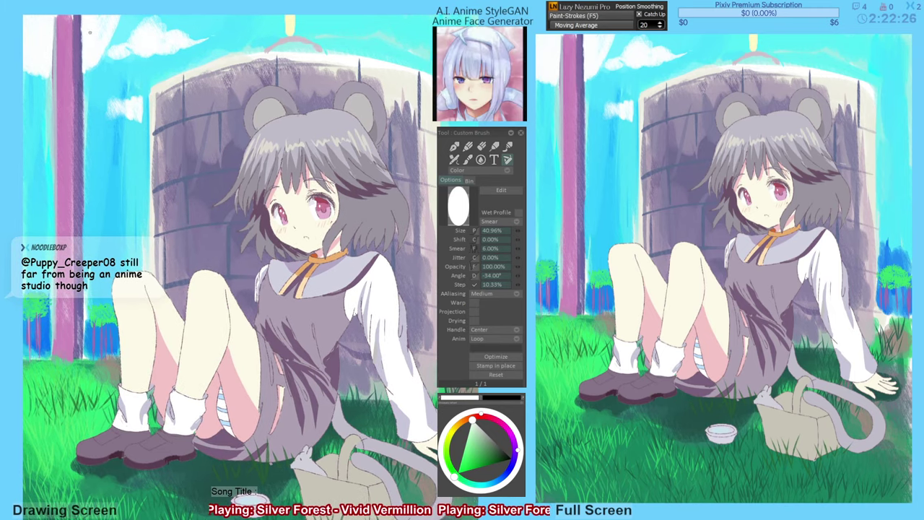
# Reshape the clouds on both sides of the large tree trunk with strokes in picked near-white and sky-blue tones.
pyautogui.moveTo(58, 84); pyautogui.dragTo(59, 81)
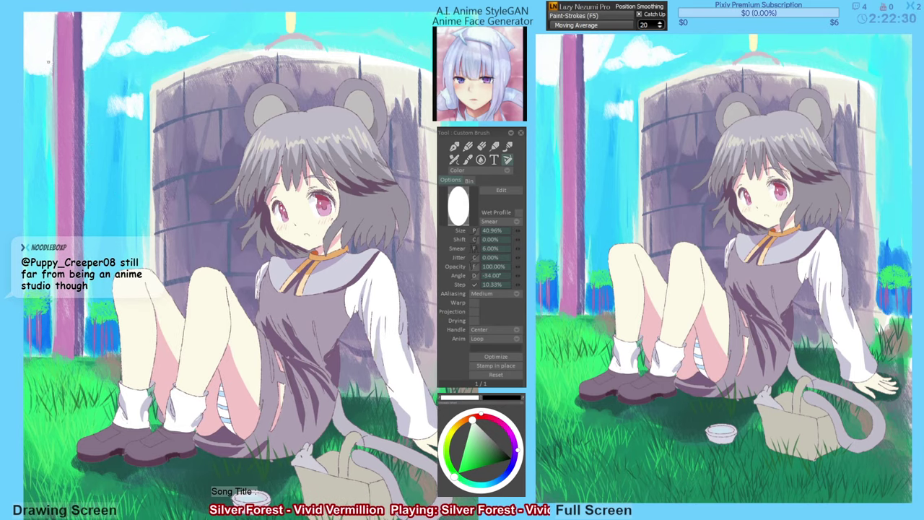
pyautogui.moveTo(53, 38)
pyautogui.mouseDown()
pyautogui.moveTo(51, 83)
pyautogui.moveTo(50, 73)
pyautogui.moveTo(26, 65)
pyautogui.mouseUp()
pyautogui.moveTo(99, 33)
pyautogui.mouseDown()
pyautogui.moveTo(113, 28)
pyautogui.moveTo(100, 68)
pyautogui.mouseUp()
pyautogui.keyDown('alt'); pyautogui.click(105, 74); pyautogui.keyUp('alt')
pyautogui.moveTo(126, 39)
pyautogui.mouseDown()
pyautogui.moveTo(98, 78)
pyautogui.moveTo(130, 44)
pyautogui.mouseUp()
pyautogui.hotkey('ctrl', 'z')
pyautogui.keyDown('alt'); pyautogui.click(131, 65); pyautogui.keyUp('alt')
pyautogui.moveTo(96, 71)
pyautogui.mouseDown()
pyautogui.moveTo(90, 84)
pyautogui.moveTo(38, 103)
pyautogui.moveTo(32, 94)
pyautogui.mouseUp()
# Try picked sky-blue strokes in the sky above the girl's knee beside the well, and undo them.
pyautogui.keyDown('alt'); pyautogui.click(123, 202); pyautogui.keyUp('alt')
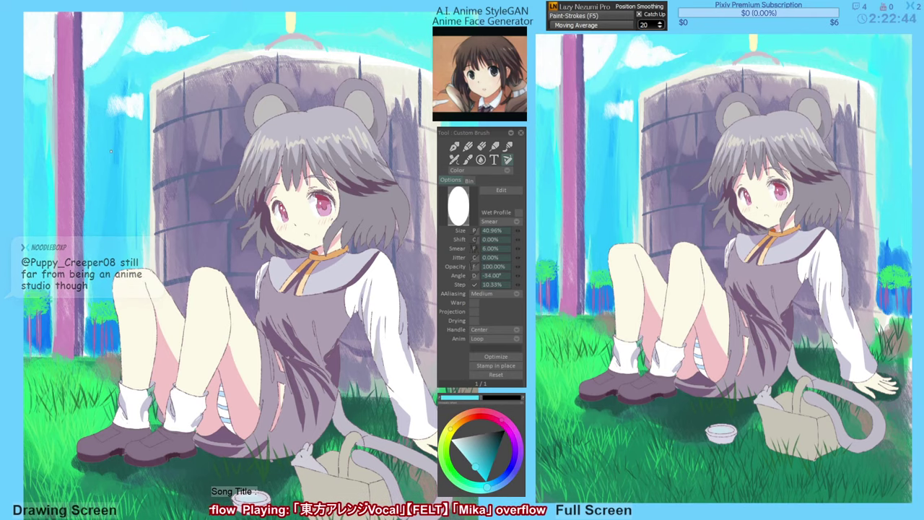
pyautogui.moveTo(137, 221); pyautogui.dragTo(137, 248)
pyautogui.moveTo(123, 231)
pyautogui.mouseDown()
pyautogui.moveTo(137, 275)
pyautogui.moveTo(139, 215)
pyautogui.moveTo(142, 271)
pyautogui.mouseUp()
pyautogui.keyDown('alt'); pyautogui.click(126, 242); pyautogui.keyUp('alt')
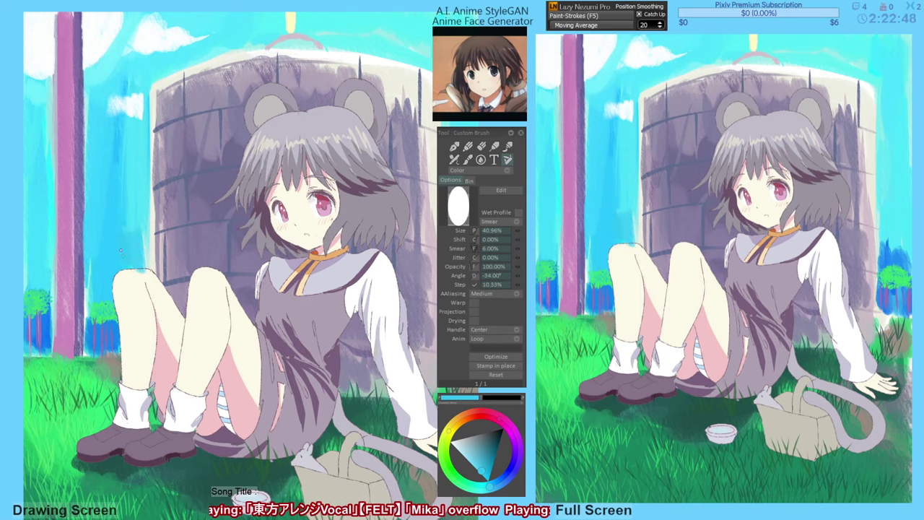
pyautogui.hotkey('ctrl', 'z')
pyautogui.hotkey('ctrl', 'z')
pyautogui.hotkey('ctrl', 'z')
pyautogui.hotkey('ctrl', 'z')
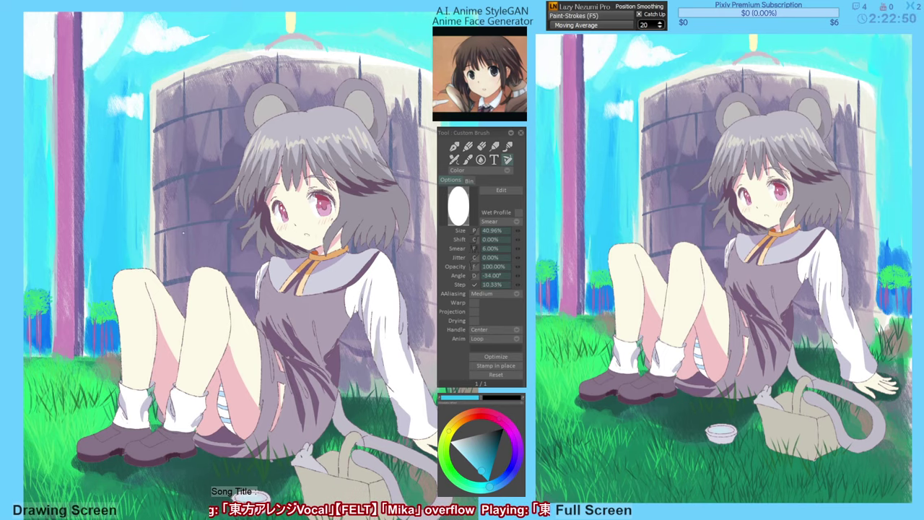
# Cut out the painted clouds around the large tree trunk as a custom brush and stamp them back in place.
pyautogui.press('b')
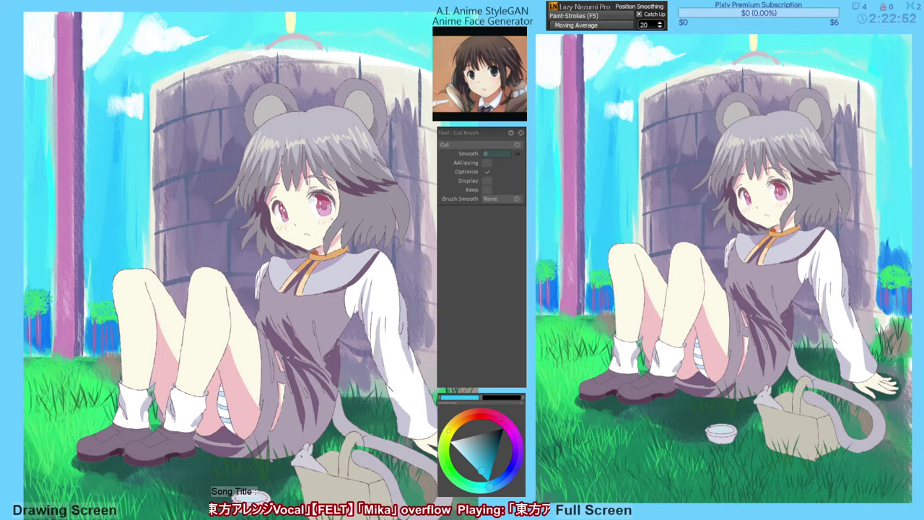
pyautogui.moveTo(3, 181)
pyautogui.mouseDown()
pyautogui.moveTo(165, 220)
pyautogui.moveTo(237, 1)
pyautogui.mouseUp()
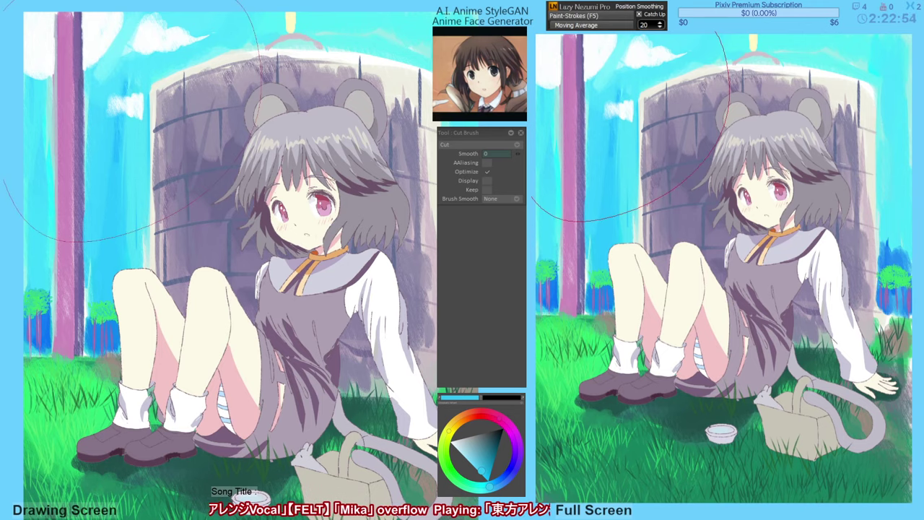
pyautogui.hotkey('ctrl', 'z')
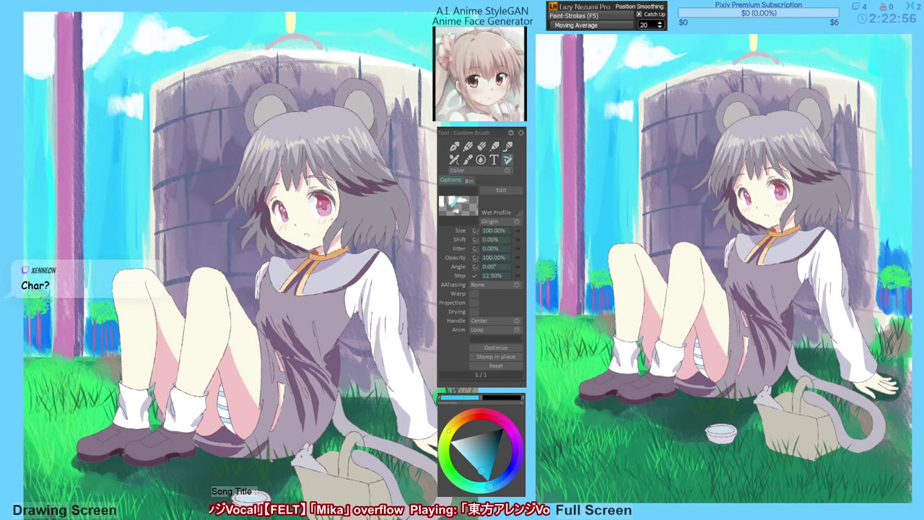
pyautogui.press('b')
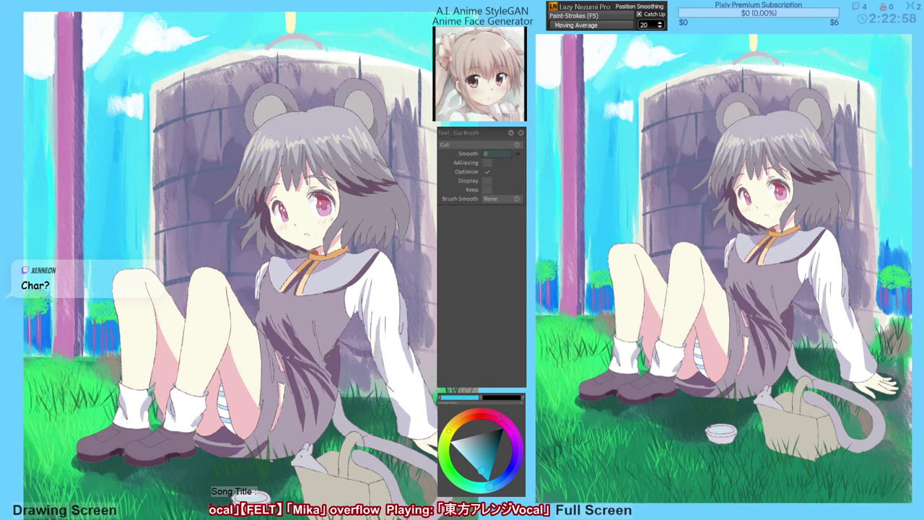
pyautogui.moveTo(34, 1)
pyautogui.mouseDown()
pyautogui.moveTo(3, 42)
pyautogui.moveTo(19, 254)
pyautogui.moveTo(151, 182)
pyautogui.moveTo(221, 13)
pyautogui.moveTo(206, 4)
pyautogui.mouseUp()
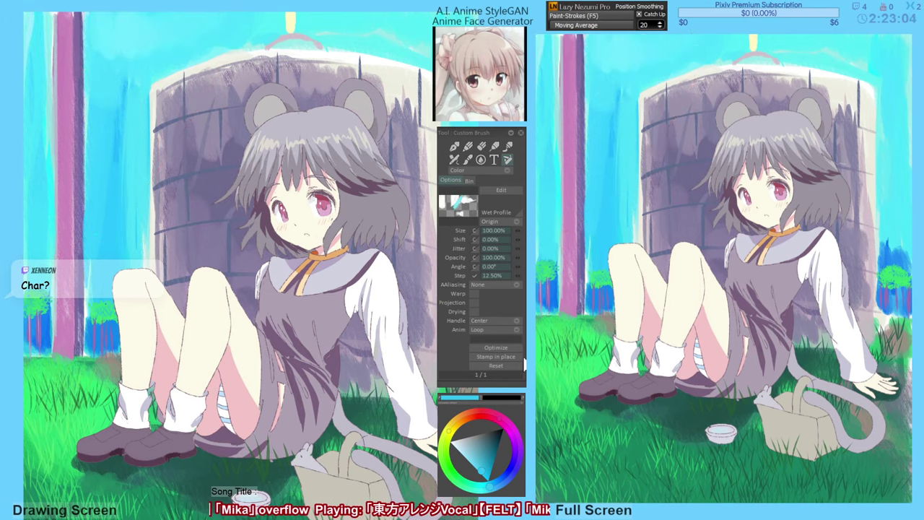
pyautogui.click(510, 355)
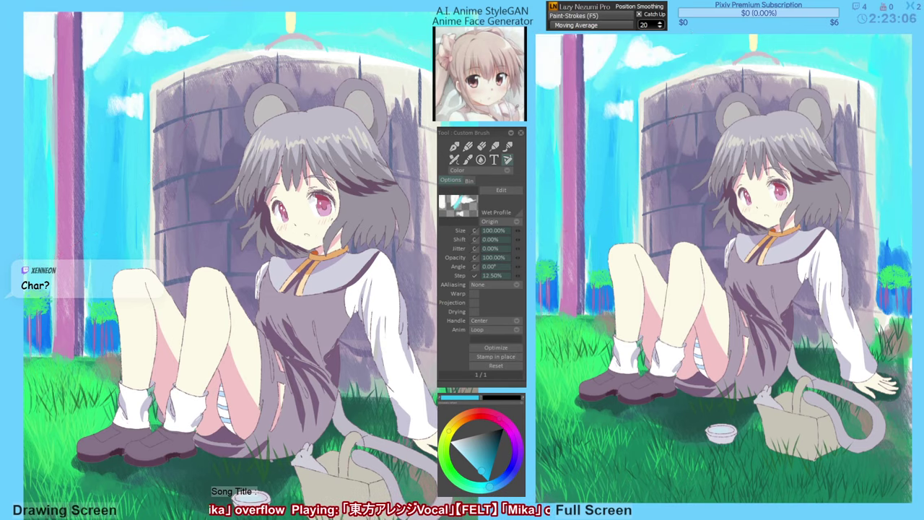
pyautogui.press('b')
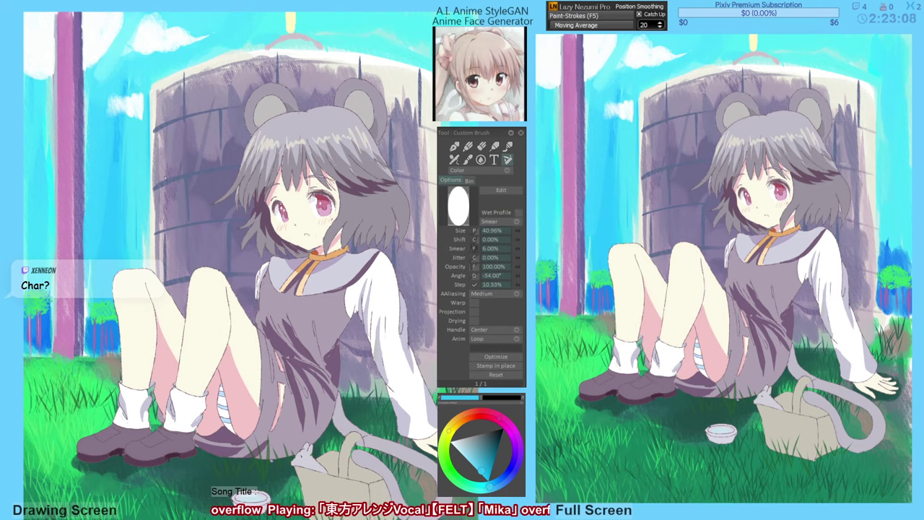
# Pick the cloud's near-white colour and touch up the cloud edges on both sides of the large tree trunk.
pyautogui.keyDown('alt'); pyautogui.click(43, 54); pyautogui.keyUp('alt')
pyautogui.moveTo(45, 80); pyautogui.dragTo(26, 75)
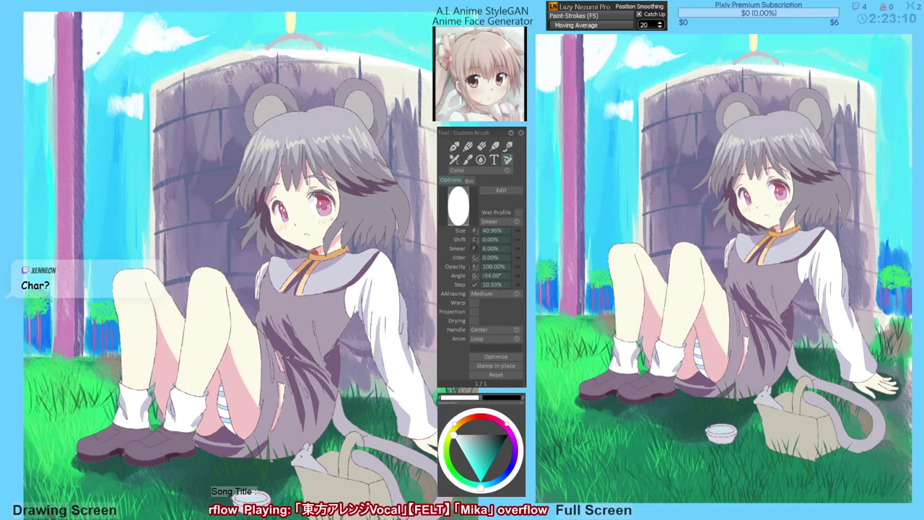
pyautogui.moveTo(94, 68); pyautogui.dragTo(100, 60)
pyautogui.moveTo(126, 14)
pyautogui.mouseDown()
pyautogui.moveTo(88, 82)
pyautogui.moveTo(34, 84)
pyautogui.mouseUp()
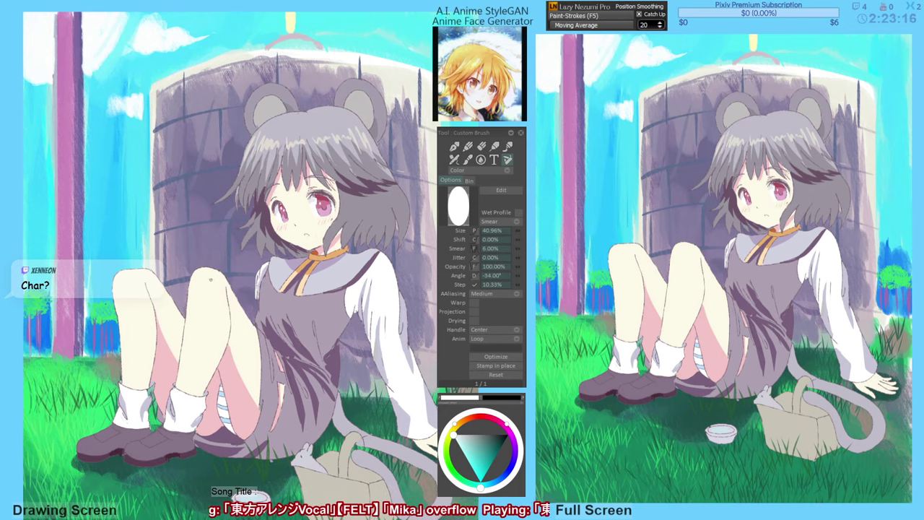
# Pick sky blue and paint strokes in the lower sky on both sides of the well, down to the small trees.
pyautogui.moveTo(207, 273); pyautogui.dragTo(186, 266)
pyautogui.press(',')
pyautogui.press(',')
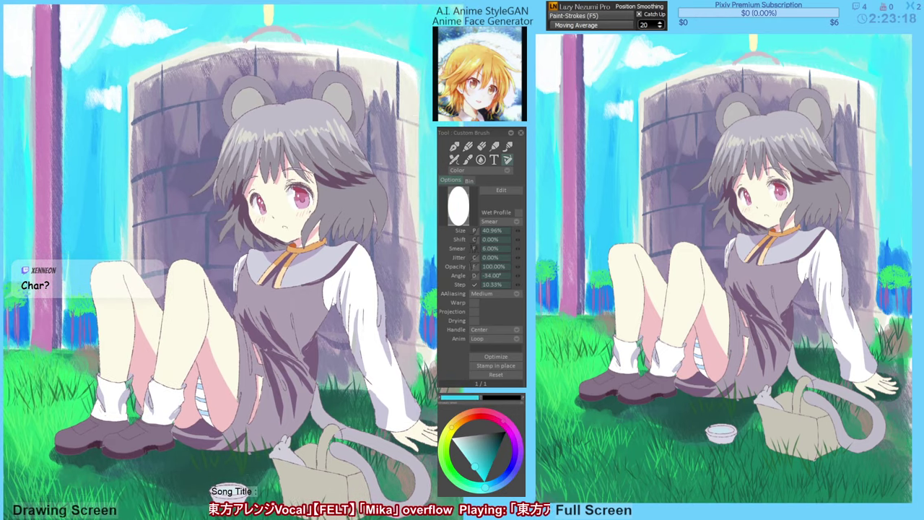
pyautogui.moveTo(444, 204)
pyautogui.mouseDown()
pyautogui.moveTo(443, 260)
pyautogui.moveTo(456, 269)
pyautogui.mouseUp()
pyautogui.moveTo(435, 221); pyautogui.dragTo(434, 247)
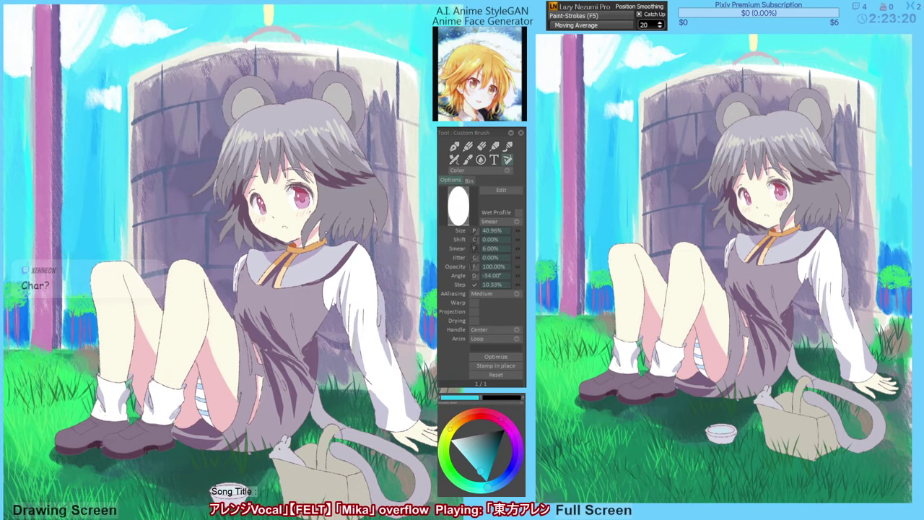
pyautogui.moveTo(110, 207); pyautogui.dragTo(110, 260)
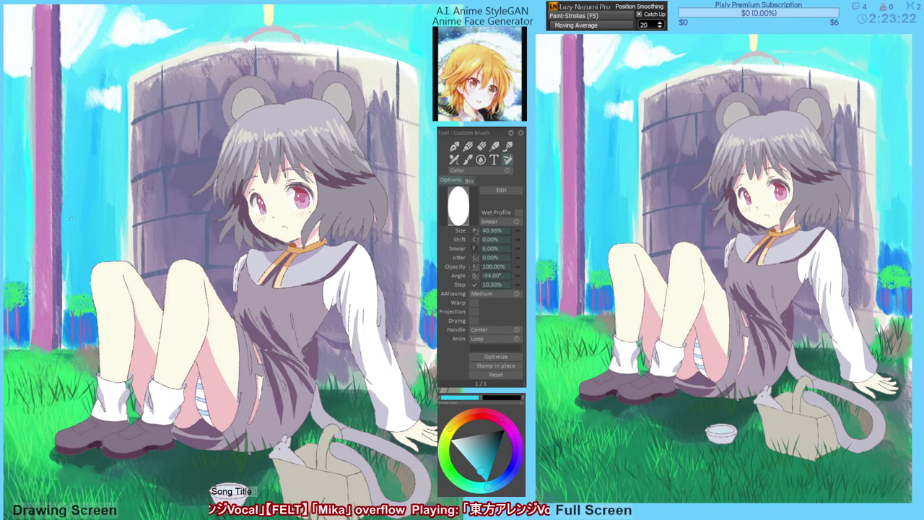
pyautogui.moveTo(80, 292); pyautogui.dragTo(99, 304)
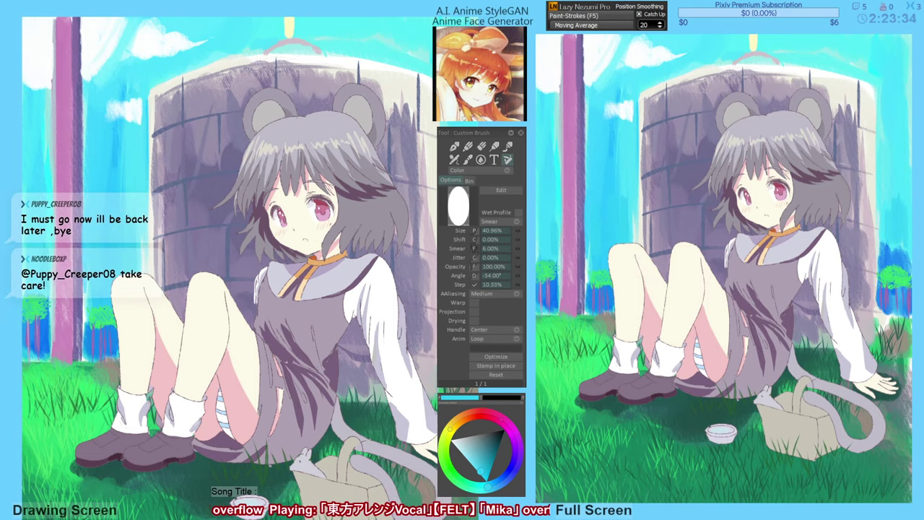
# Touch up the lower sky behind the small trees on the far side of the well with blue strokes.
pyautogui.moveTo(230, 267); pyautogui.dragTo(231, 267)
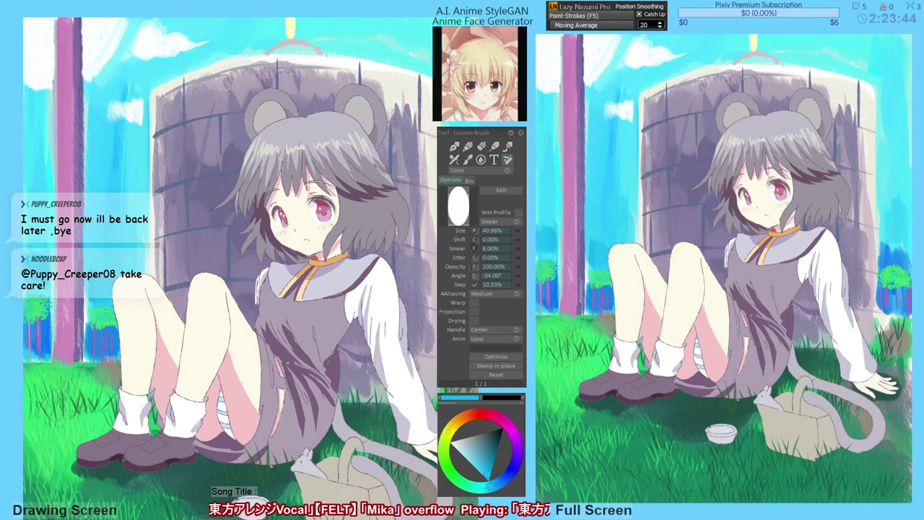
pyautogui.moveTo(301, 315); pyautogui.dragTo(265, 301)
pyautogui.moveTo(419, 244); pyautogui.dragTo(413, 286)
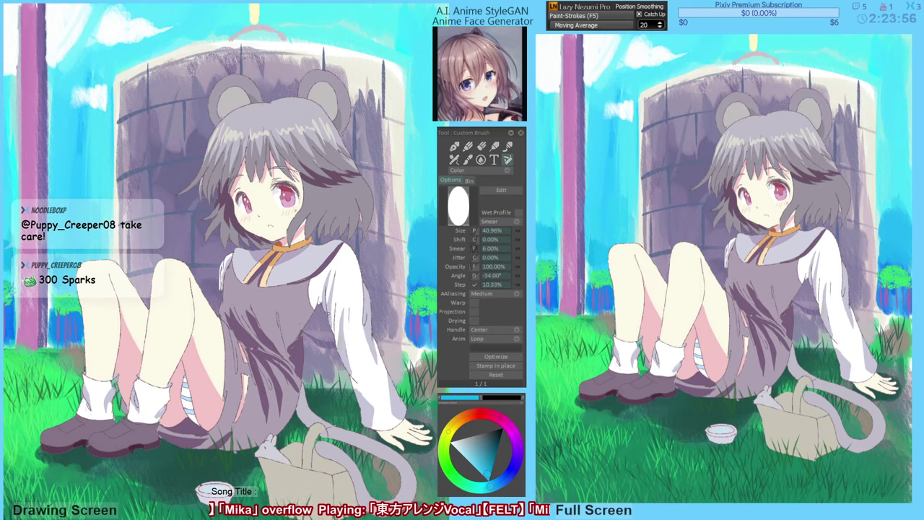
pyautogui.moveTo(335, 313)
pyautogui.mouseDown()
pyautogui.moveTo(347, 311)
pyautogui.moveTo(374, 342)
pyautogui.mouseUp()
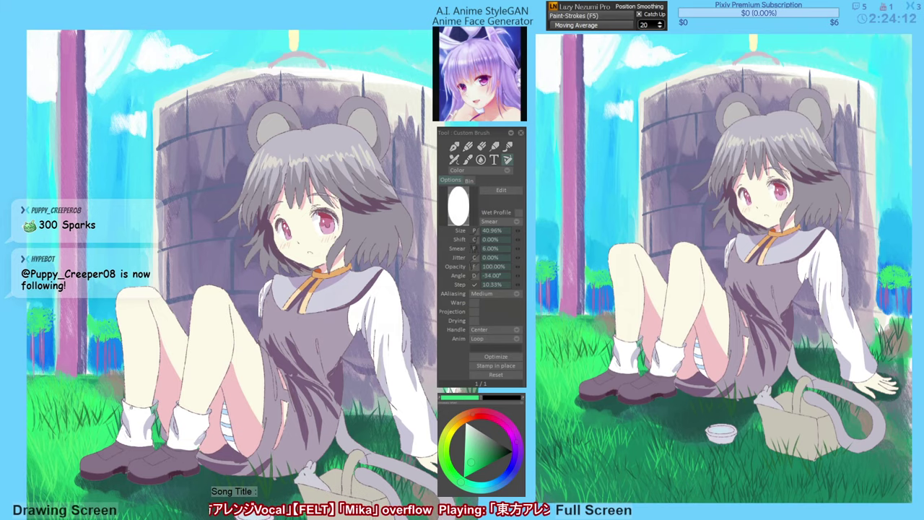
pyautogui.moveTo(202, 344); pyautogui.dragTo(214, 342)
pyautogui.keyDown('alt'); pyautogui.click(116, 311); pyautogui.keyUp('alt')
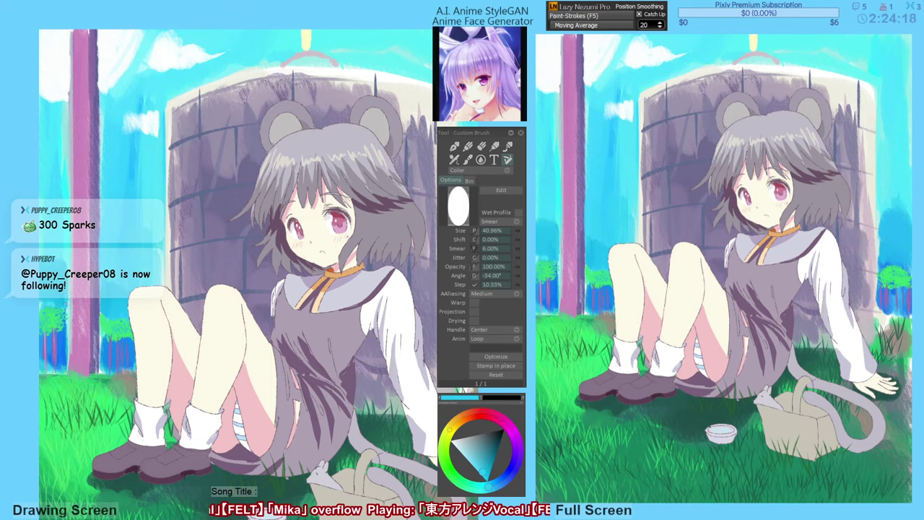
# Paint picked, progressively lighter blues up the strip of sky on the outer side of the large tree trunk.
pyautogui.keyDown('alt'); pyautogui.click(48, 245); pyautogui.keyUp('alt')
pyautogui.moveTo(48, 255)
pyautogui.mouseDown()
pyautogui.moveTo(42, 269)
pyautogui.moveTo(54, 164)
pyautogui.moveTo(58, 187)
pyautogui.mouseUp()
pyautogui.keyDown('alt'); pyautogui.click(46, 210); pyautogui.keyUp('alt')
pyautogui.keyDown('alt'); pyautogui.click(54, 153); pyautogui.keyUp('alt')
pyautogui.moveTo(52, 153); pyautogui.dragTo(48, 101)
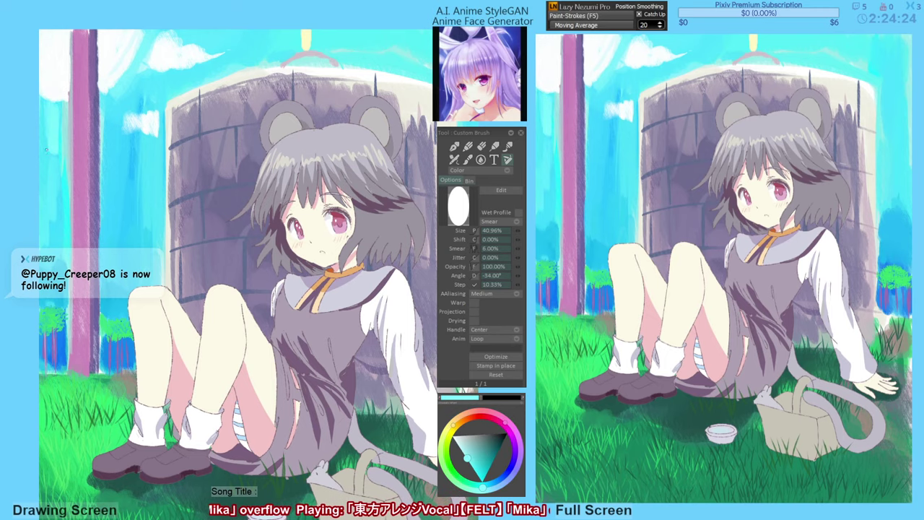
pyautogui.moveTo(45, 136); pyautogui.dragTo(43, 109)
# Add light-blue strokes to the sky between the large tree trunk and the well, around the clouds.
pyautogui.moveTo(111, 138)
pyautogui.mouseDown()
pyautogui.moveTo(110, 97)
pyautogui.moveTo(118, 100)
pyautogui.mouseUp()
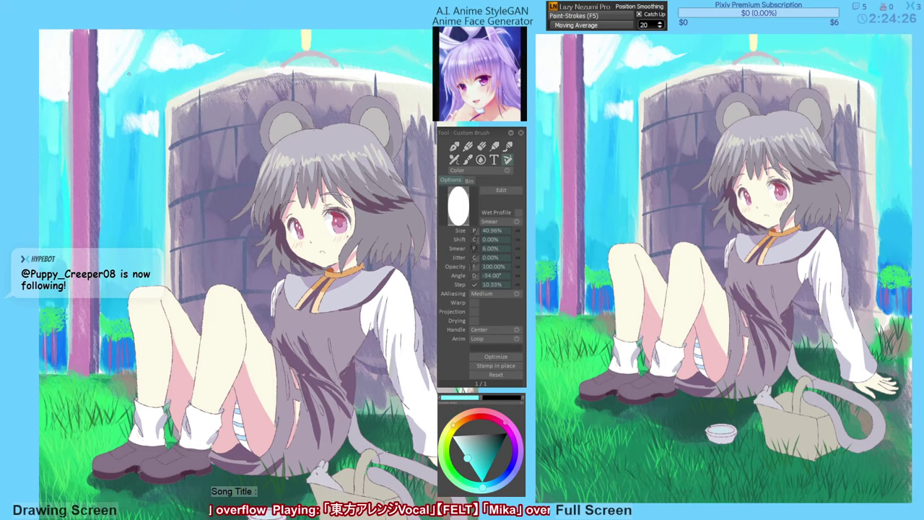
pyautogui.moveTo(145, 64)
pyautogui.mouseDown()
pyautogui.moveTo(149, 19)
pyautogui.moveTo(148, 91)
pyautogui.mouseUp()
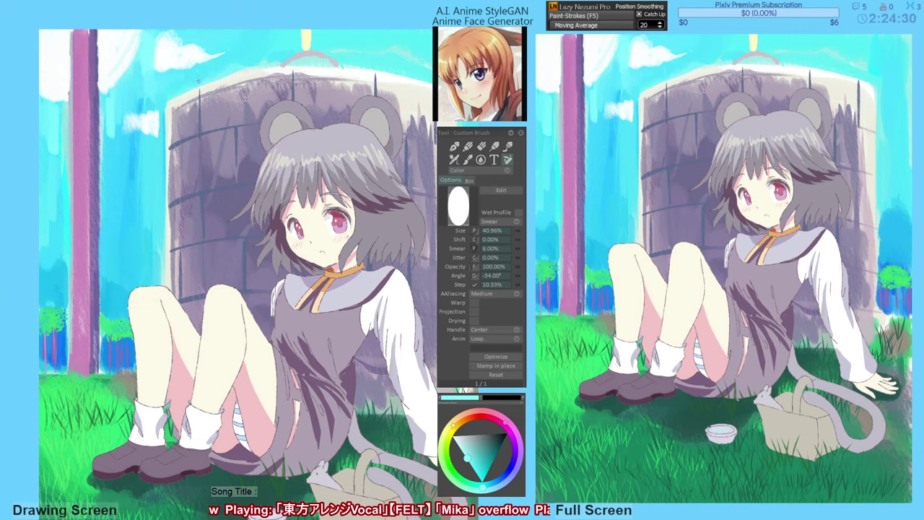
pyautogui.moveTo(176, 34)
pyautogui.mouseDown()
pyautogui.moveTo(166, 36)
pyautogui.moveTo(209, 34)
pyautogui.mouseUp()
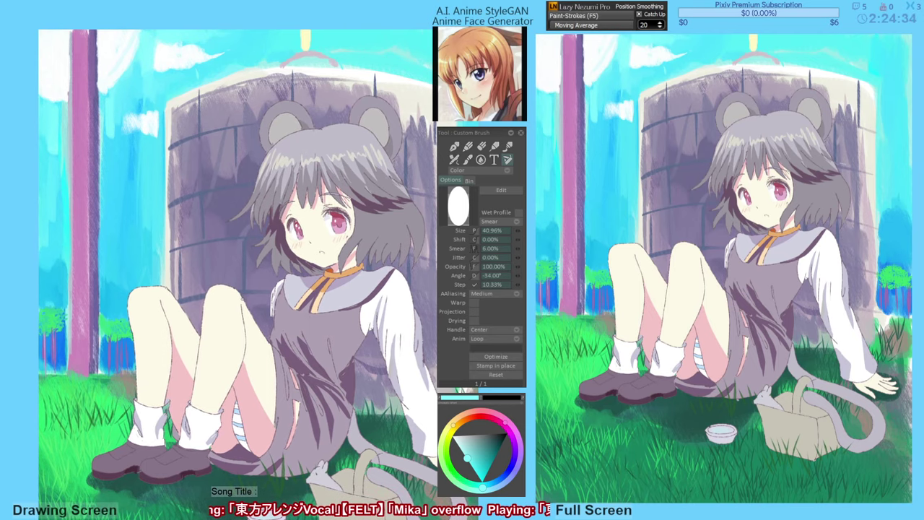
# Paint light-blue strokes across the upper sky above the well's rim and along its far side.
pyautogui.moveTo(250, 291); pyautogui.dragTo(150, 330)
pyautogui.moveTo(351, 73)
pyautogui.mouseDown()
pyautogui.moveTo(339, 85)
pyautogui.moveTo(386, 92)
pyautogui.mouseUp()
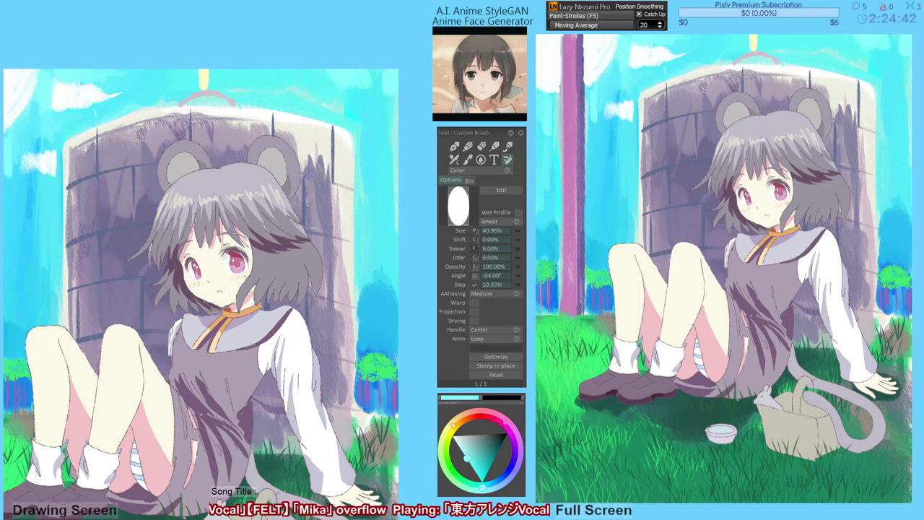
pyautogui.moveTo(313, 199); pyautogui.dragTo(314, 200)
pyautogui.moveTo(356, 99); pyautogui.dragTo(346, 88)
pyautogui.moveTo(371, 72); pyautogui.dragTo(393, 100)
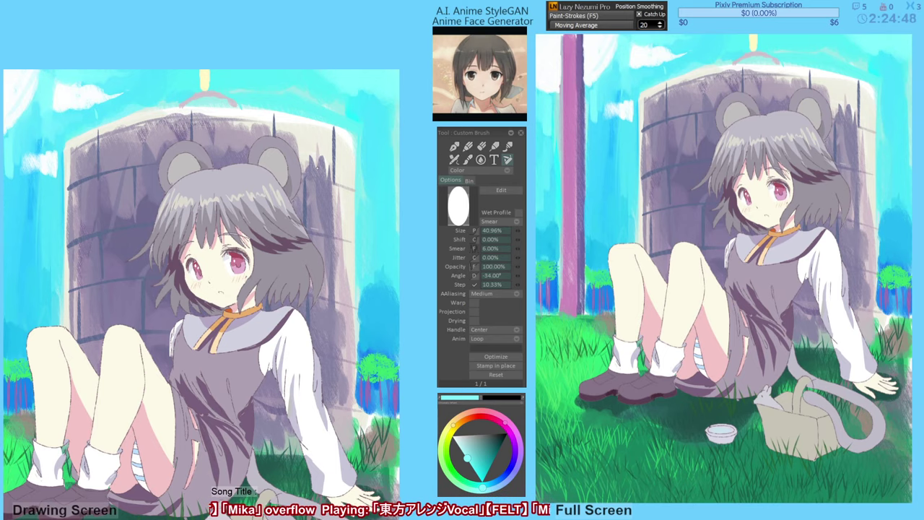
pyautogui.moveTo(374, 173); pyautogui.dragTo(382, 181)
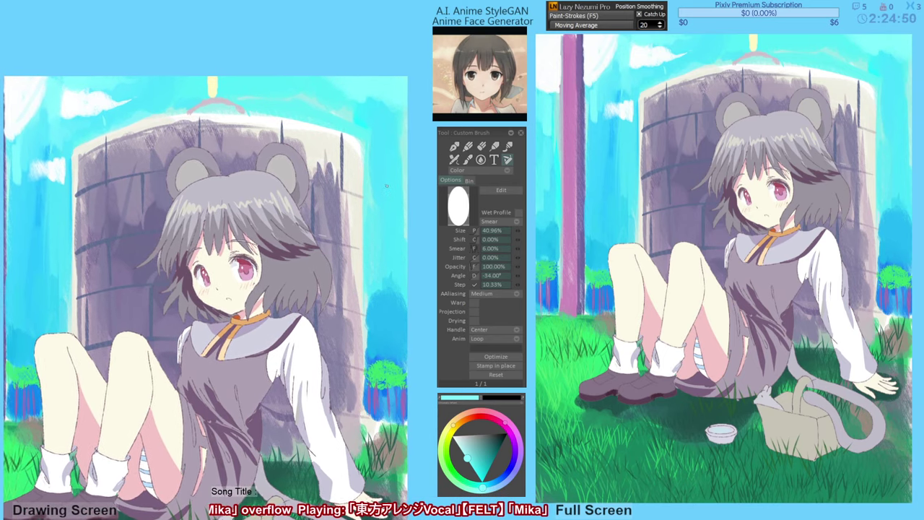
pyautogui.moveTo(321, 79)
pyautogui.mouseDown()
pyautogui.moveTo(379, 116)
pyautogui.moveTo(400, 117)
pyautogui.moveTo(304, 92)
pyautogui.moveTo(360, 113)
pyautogui.moveTo(330, 112)
pyautogui.mouseUp()
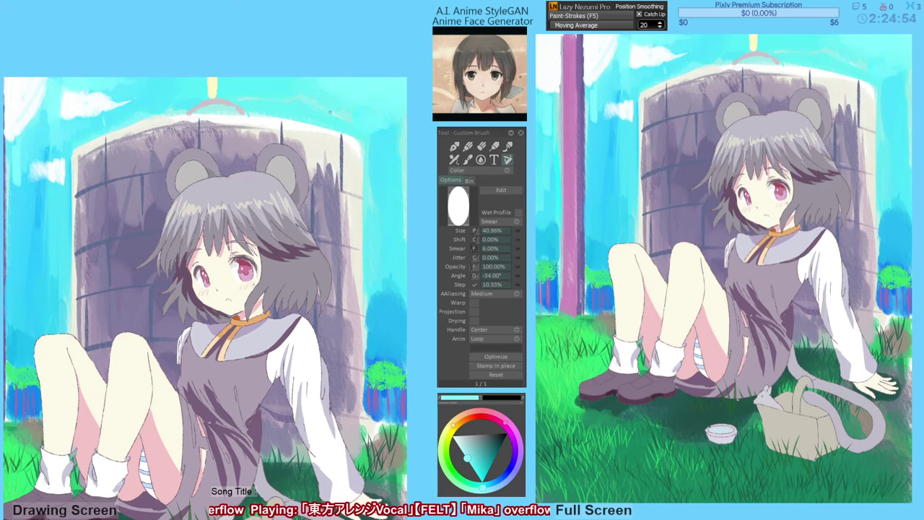
pyautogui.moveTo(387, 117); pyautogui.dragTo(404, 128)
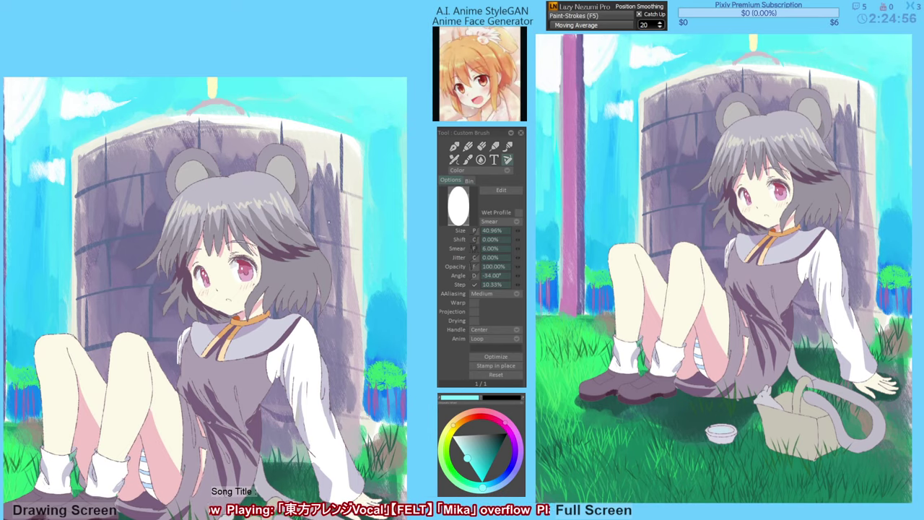
# Blend picked sky blues above the well's rim and beside the small cloud near the large tree trunk.
pyautogui.moveTo(301, 216); pyautogui.dragTo(327, 233)
pyautogui.moveTo(151, 110); pyautogui.dragTo(200, 95)
pyautogui.press(',')
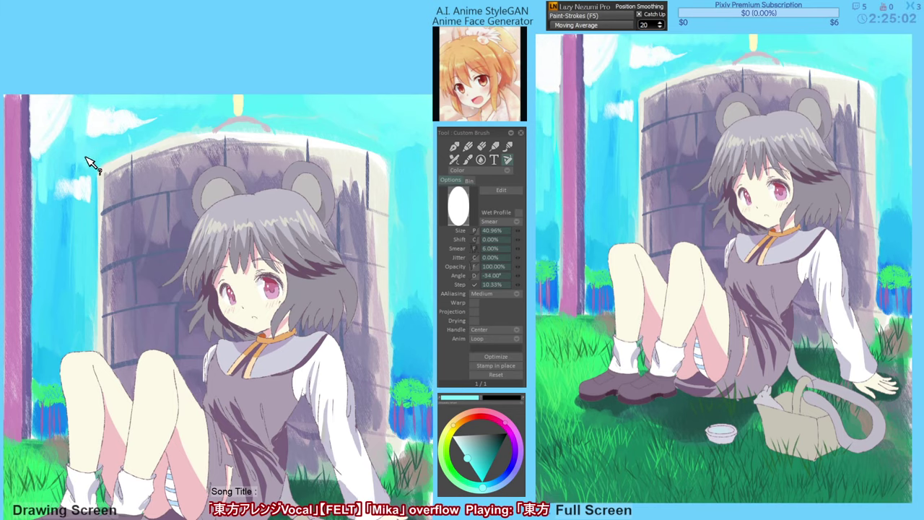
pyautogui.click(48, 193)
pyautogui.press(',')
pyautogui.click(52, 164)
pyautogui.moveTo(44, 203)
pyautogui.mouseDown()
pyautogui.moveTo(43, 176)
pyautogui.moveTo(33, 220)
pyautogui.mouseUp()
pyautogui.moveTo(66, 272); pyautogui.dragTo(113, 280)
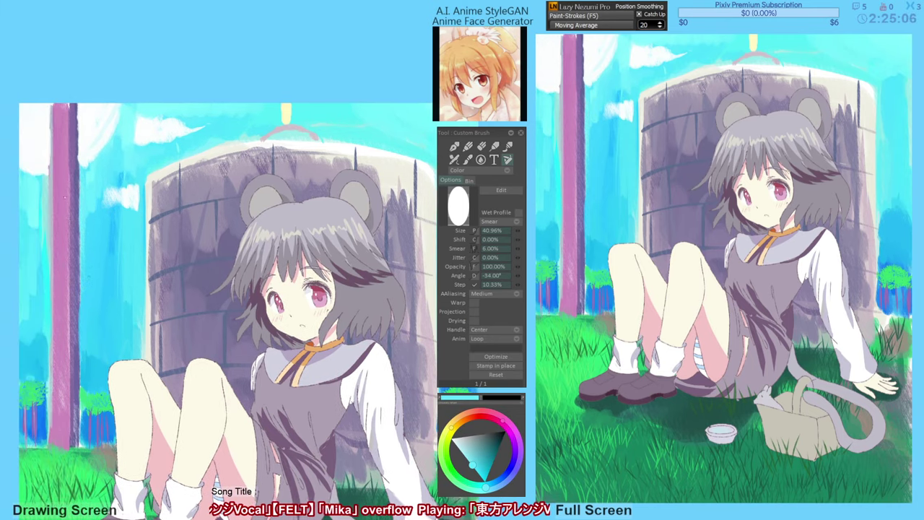
# Pick lighter pink-purple tones from the large tree trunk and paint strokes over its upper part.
pyautogui.press(',')
pyautogui.click(61, 213)
pyautogui.press(',')
pyautogui.click(58, 113)
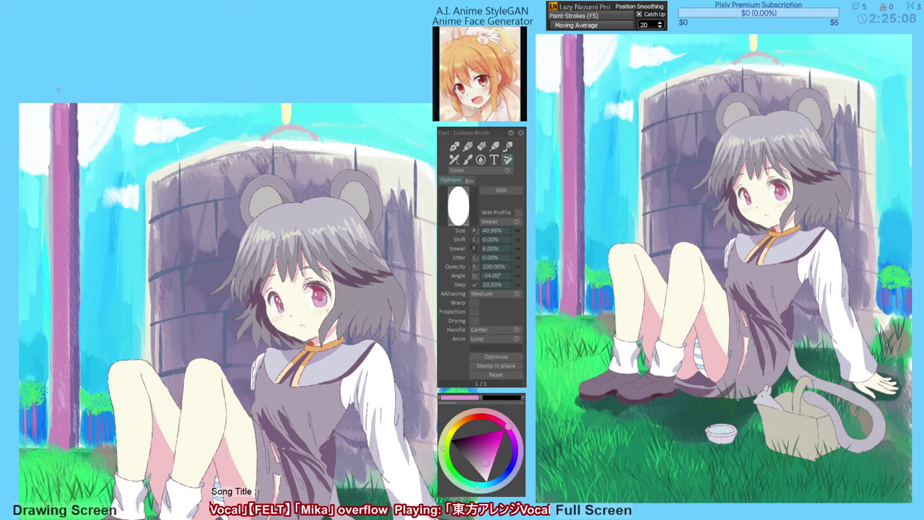
pyautogui.moveTo(59, 143)
pyautogui.mouseDown()
pyautogui.moveTo(58, 107)
pyautogui.moveTo(73, 167)
pyautogui.mouseUp()
pyautogui.press(',')
pyautogui.click(69, 155)
pyautogui.press(',')
pyautogui.click(60, 119)
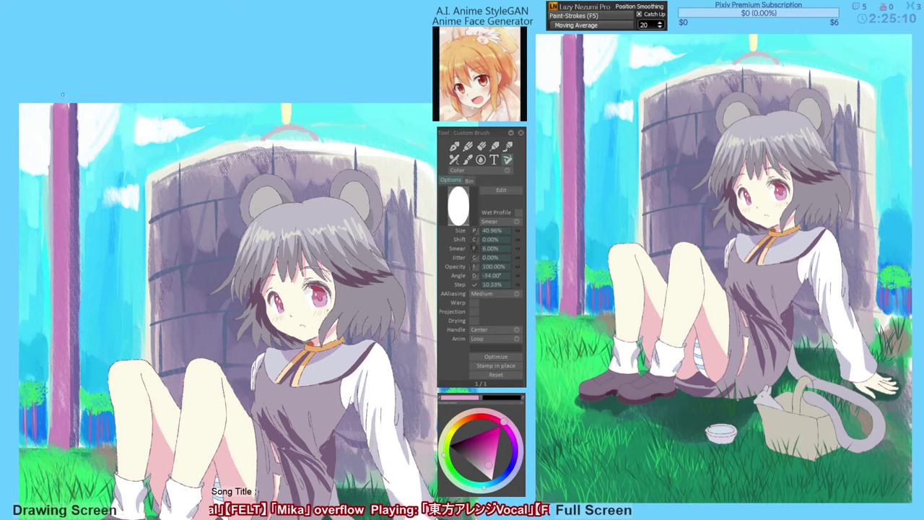
pyautogui.moveTo(62, 106); pyautogui.dragTo(61, 132)
pyautogui.moveTo(62, 144); pyautogui.dragTo(60, 114)
pyautogui.moveTo(63, 161)
pyautogui.mouseDown()
pyautogui.moveTo(65, 106)
pyautogui.moveTo(55, 160)
pyautogui.mouseUp()
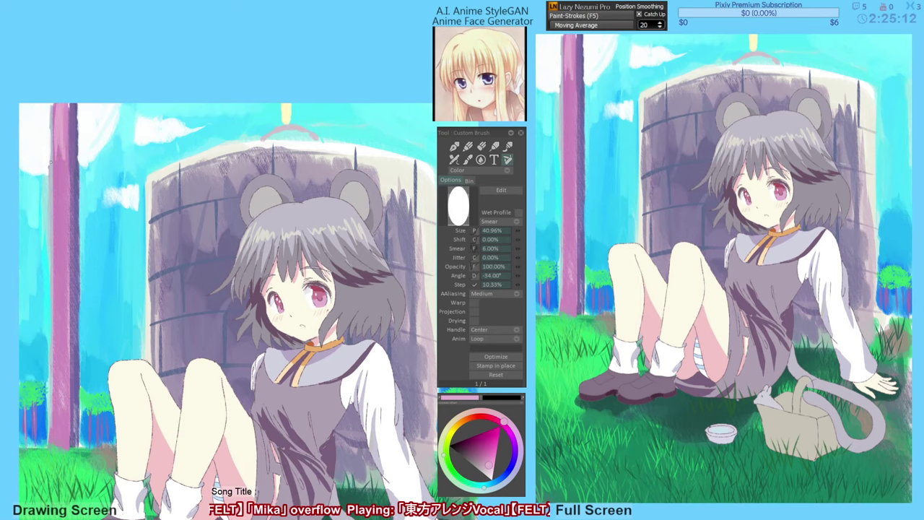
# Paint light pink-purple strokes down the lit side of the large tree trunk, from the clouds to the grass.
pyautogui.moveTo(56, 214); pyautogui.dragTo(55, 139)
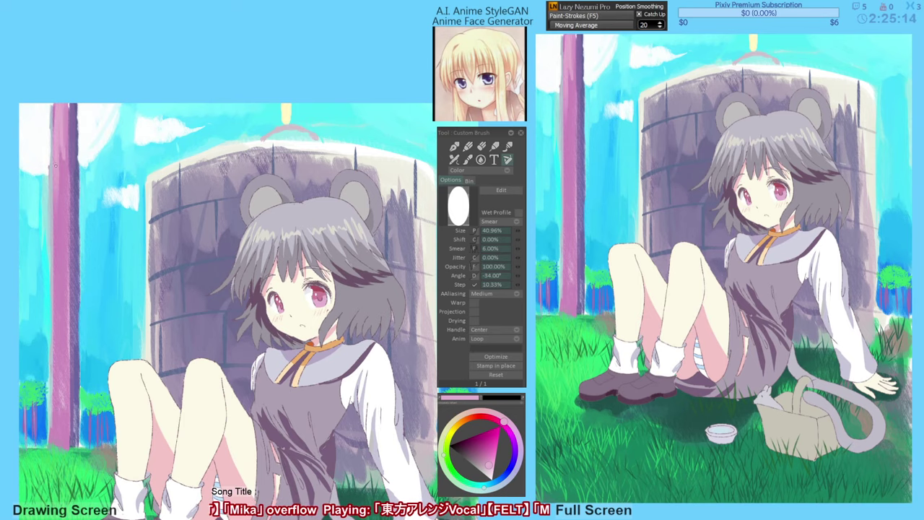
pyautogui.moveTo(55, 259); pyautogui.dragTo(55, 192)
pyautogui.moveTo(55, 284); pyautogui.dragTo(55, 248)
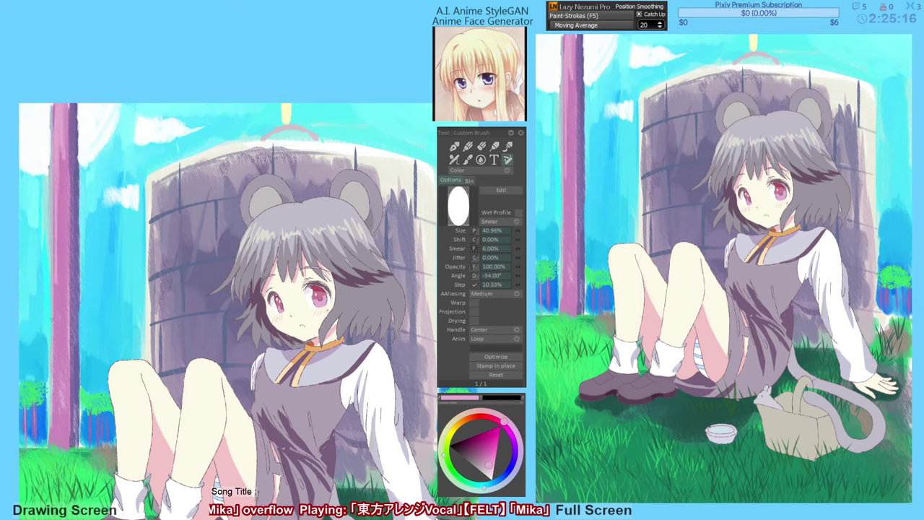
pyautogui.moveTo(55, 331); pyautogui.dragTo(54, 283)
pyautogui.moveTo(55, 386); pyautogui.dragTo(53, 333)
pyautogui.moveTo(55, 420); pyautogui.dragTo(54, 371)
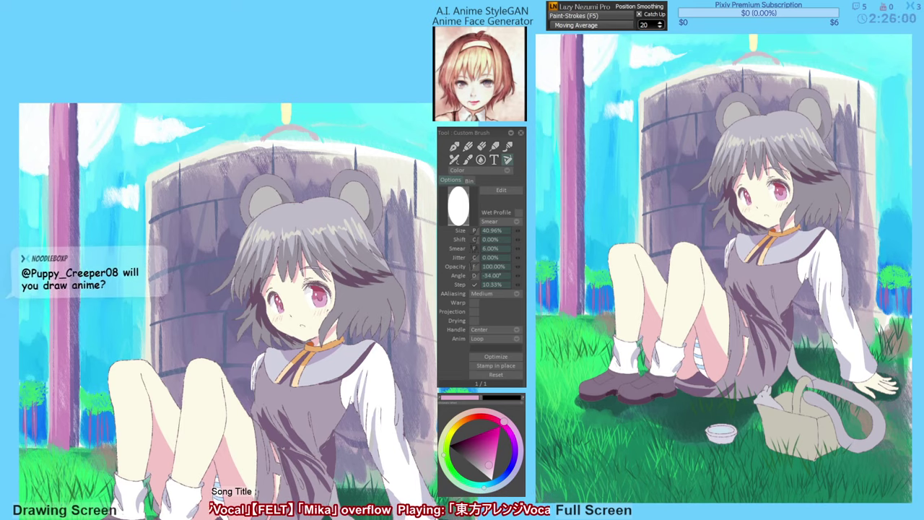
# Pick the trunk's darker purple and paint long strokes down the side of the large tree trunk facing the well.
pyautogui.click(72, 140)
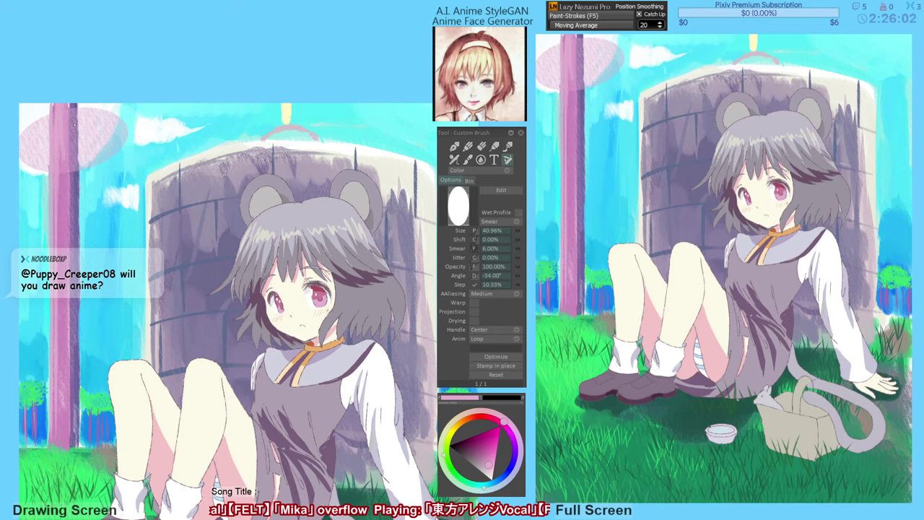
pyautogui.hotkey('ctrl', 'z')
pyautogui.keyDown('alt'); pyautogui.click(70, 125); pyautogui.keyUp('alt')
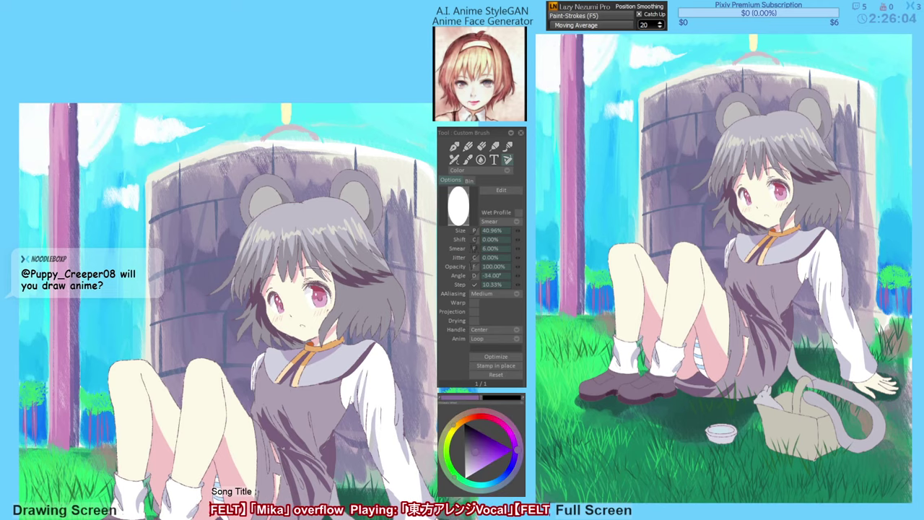
pyautogui.moveTo(70, 124); pyautogui.dragTo(75, 438)
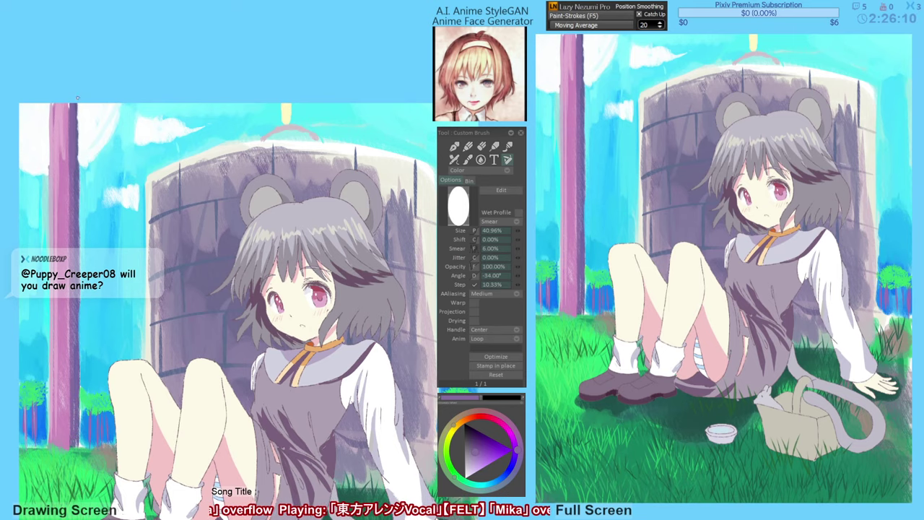
pyautogui.moveTo(78, 103); pyautogui.dragTo(79, 329)
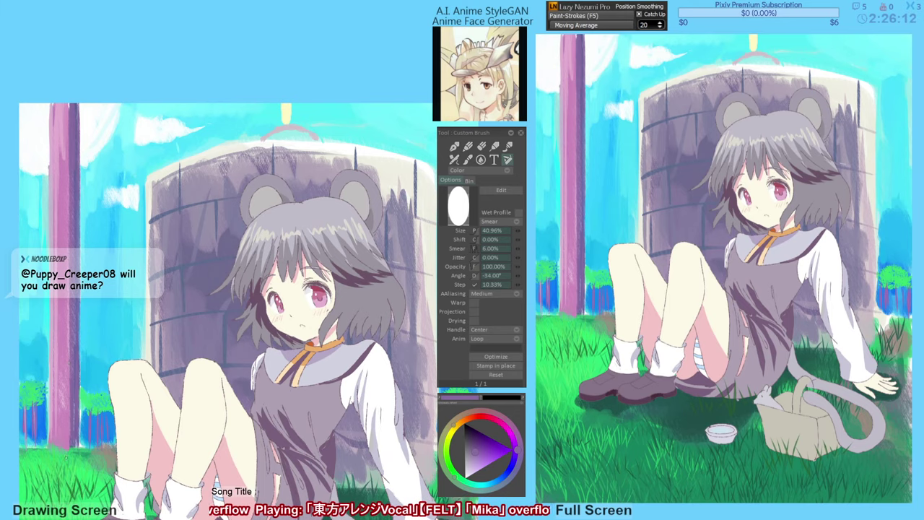
# Retouch the yellow piece hanging above the well and the sky around it with picked blue and yellow tones.
pyautogui.moveTo(332, 101); pyautogui.dragTo(281, 126)
pyautogui.keyDown('alt'); pyautogui.click(284, 118); pyautogui.keyUp('alt')
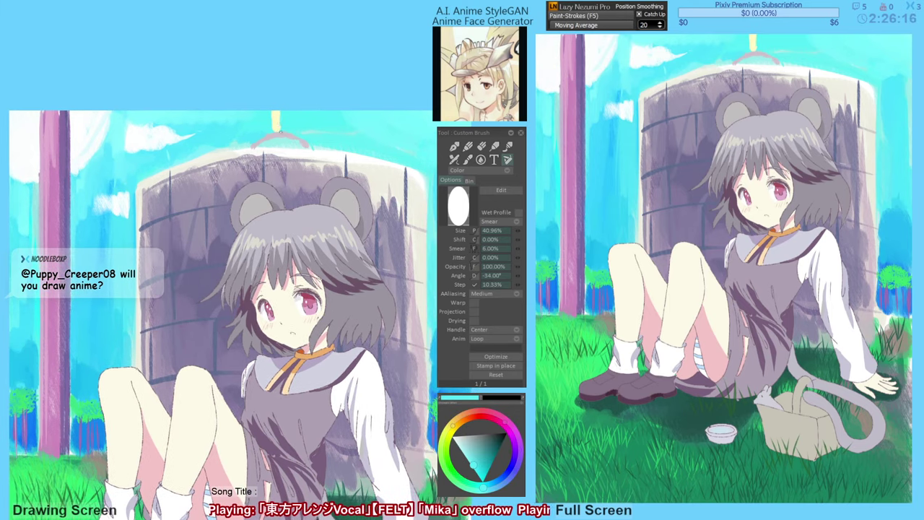
pyautogui.keyDown('alt'); pyautogui.click(272, 114); pyautogui.keyUp('alt')
pyautogui.keyDown('alt'); pyautogui.click(274, 119); pyautogui.keyUp('alt')
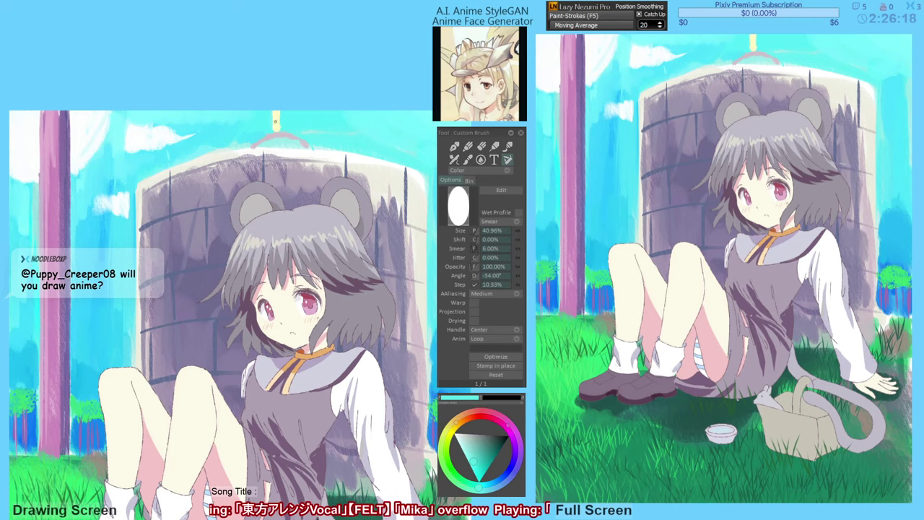
pyautogui.keyDown('alt'); pyautogui.click(280, 119); pyautogui.keyUp('alt')
pyautogui.keyDown('alt'); pyautogui.click(275, 124); pyautogui.keyUp('alt')
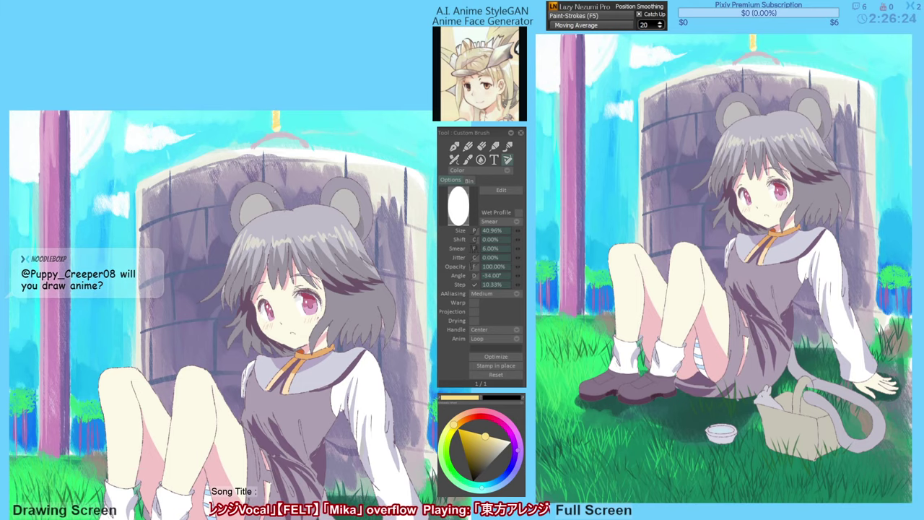
# Clean up the pink arch above the well's rim using picked arch, sky and off-white rim colors.
pyautogui.moveTo(281, 130); pyautogui.dragTo(286, 132)
pyautogui.keyDown('alt'); pyautogui.click(298, 139); pyautogui.keyUp('alt')
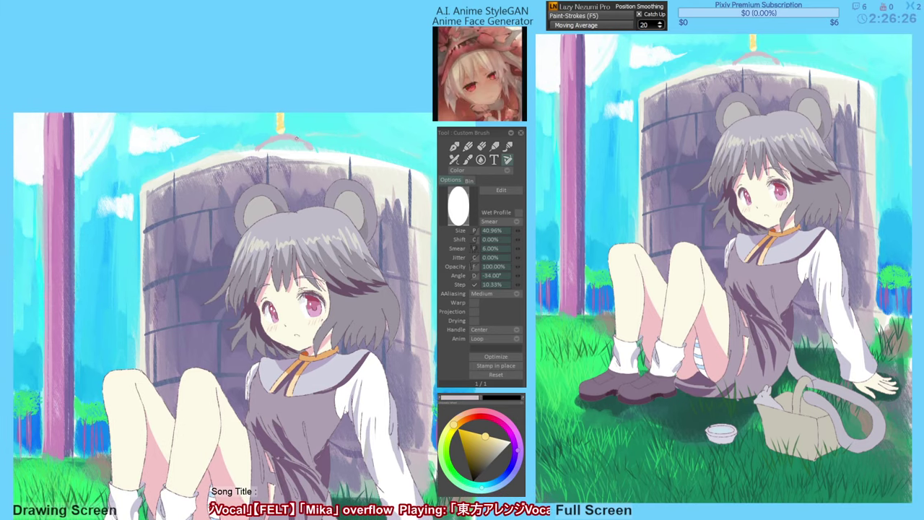
pyautogui.keyDown('alt'); pyautogui.click(313, 146); pyautogui.keyUp('alt')
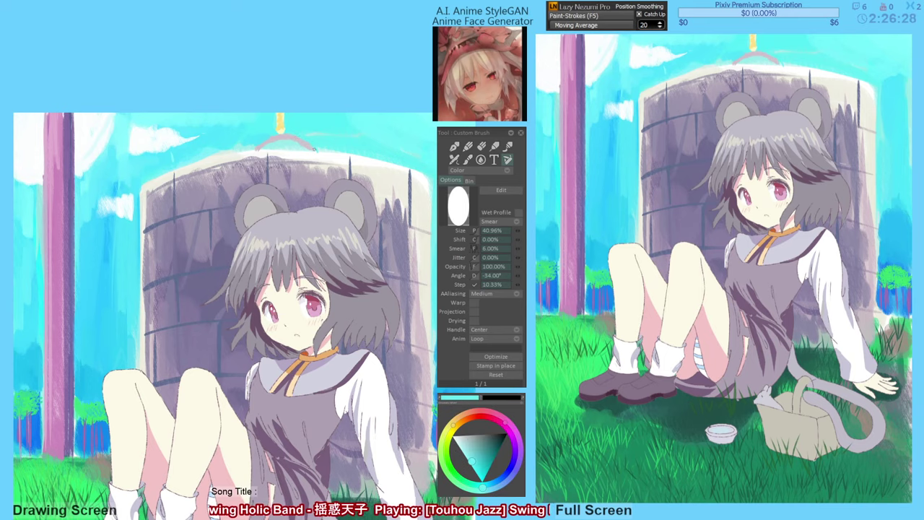
pyautogui.keyDown('alt'); pyautogui.click(266, 152); pyautogui.keyUp('alt')
pyautogui.keyDown('alt'); pyautogui.click(261, 155); pyautogui.keyUp('alt')
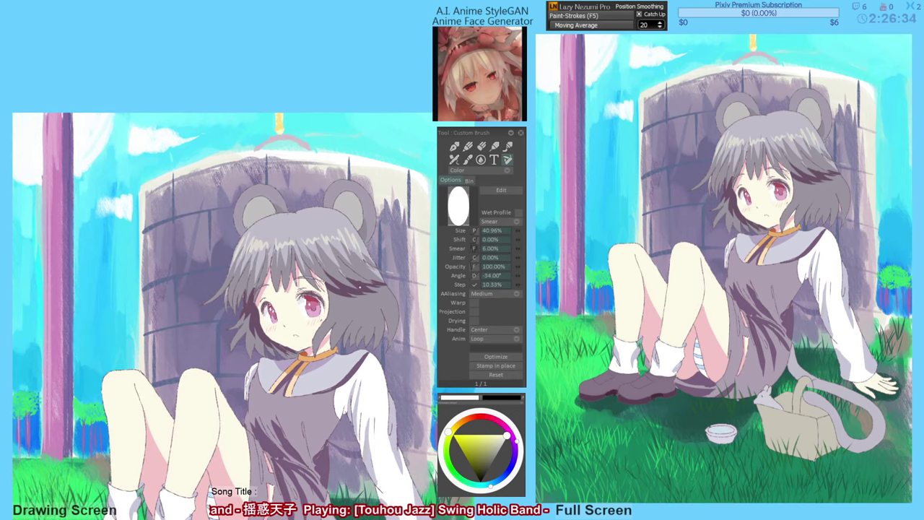
# Check the mirrored view and refine both ends of the arch where it meets the well's rim, using picked pink and off-white tones.
pyautogui.press('h')
pyautogui.press('h')
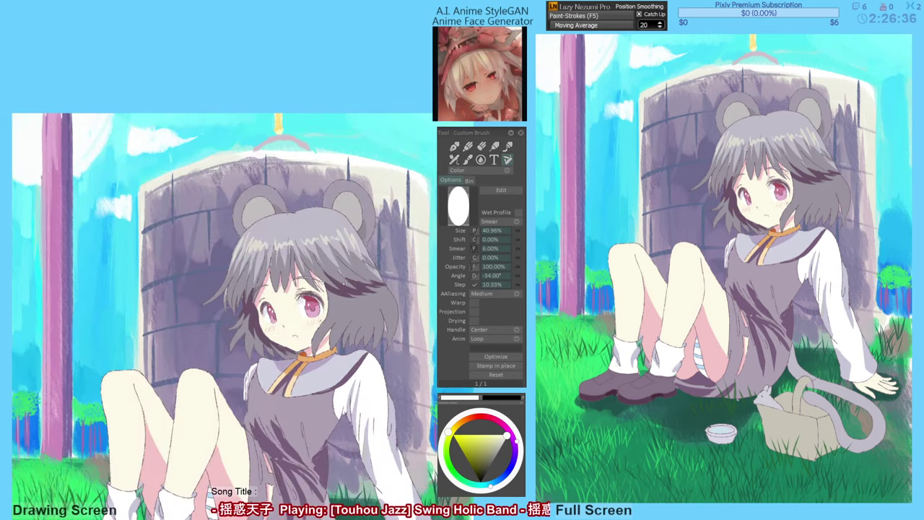
pyautogui.press('h')
pyautogui.moveTo(339, 294); pyautogui.dragTo(344, 291)
pyautogui.press('h')
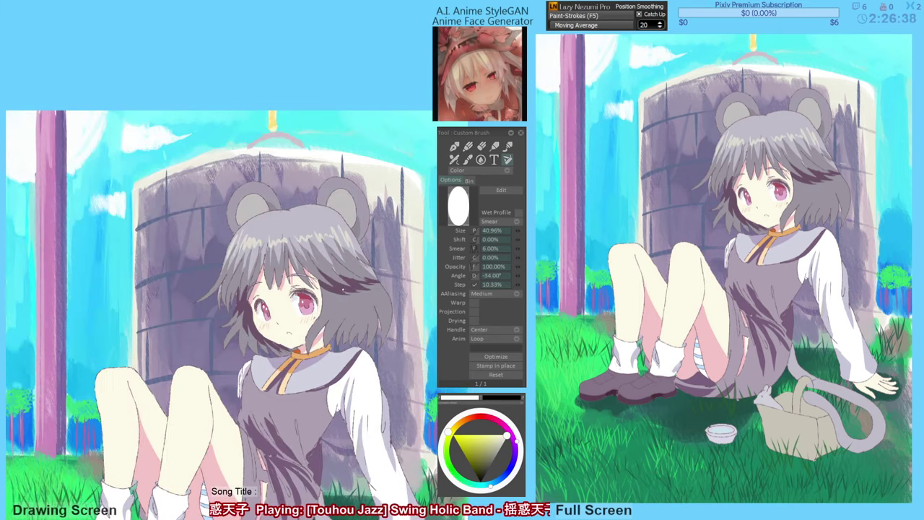
pyautogui.scroll(1, 217, 310)
pyautogui.keyDown('alt'); pyautogui.click(255, 136); pyautogui.keyUp('alt')
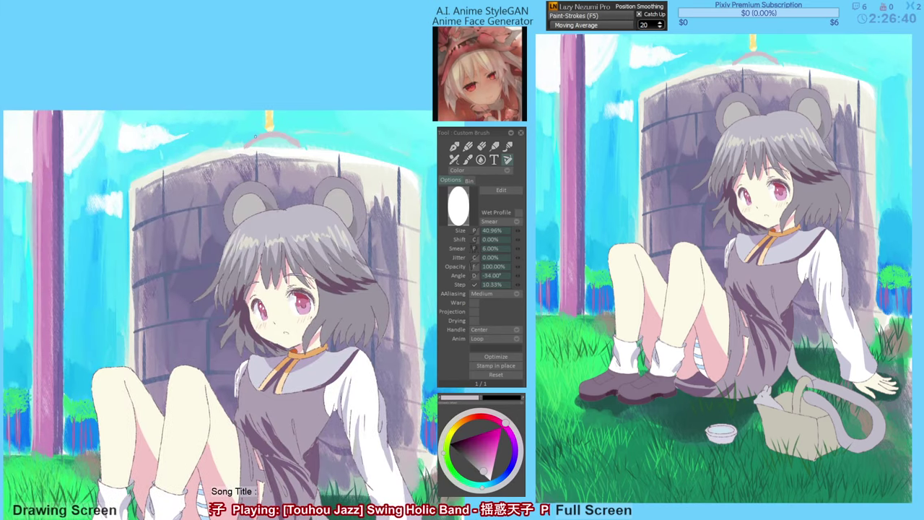
pyautogui.keyDown('alt'); pyautogui.click(244, 147); pyautogui.keyUp('alt')
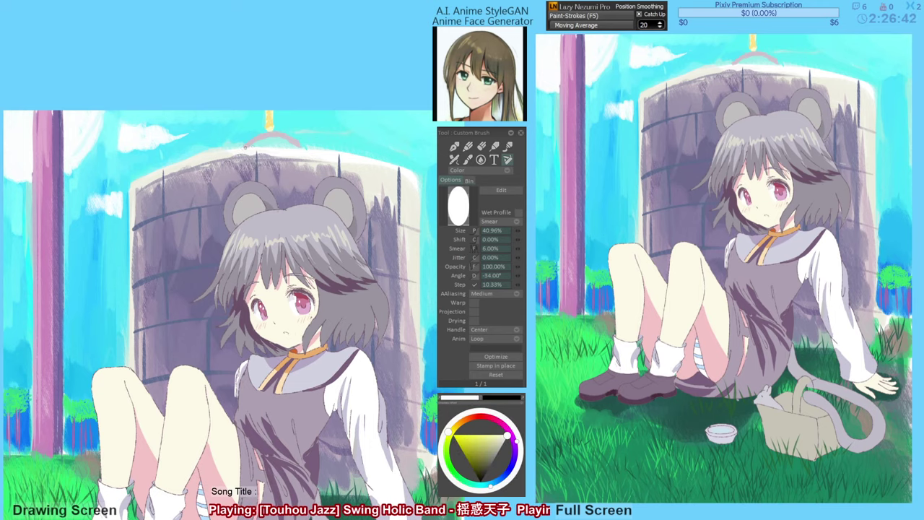
pyautogui.keyDown('alt'); pyautogui.click(303, 148); pyautogui.keyUp('alt')
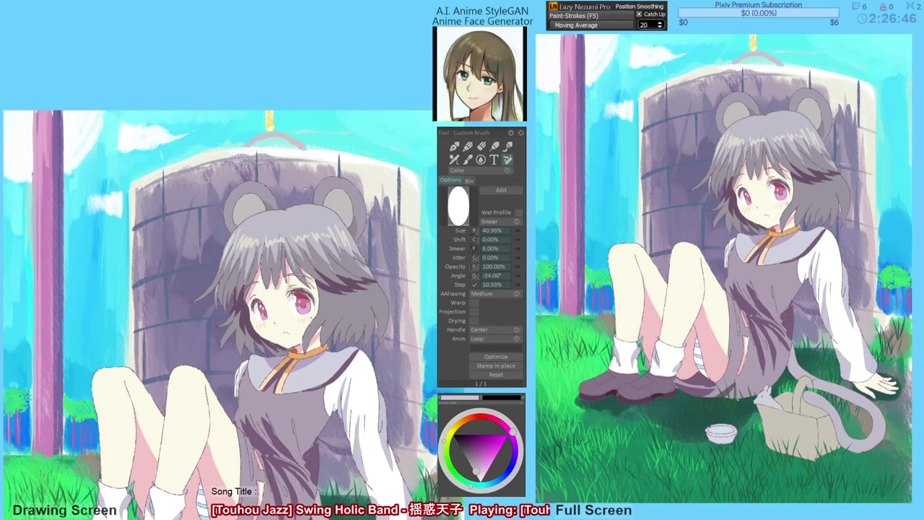
# Try more saturated purple tones on the girl's hair, dress and shoes, and compare them with the original greys.
pyautogui.moveTo(269, 270); pyautogui.dragTo(274, 220)
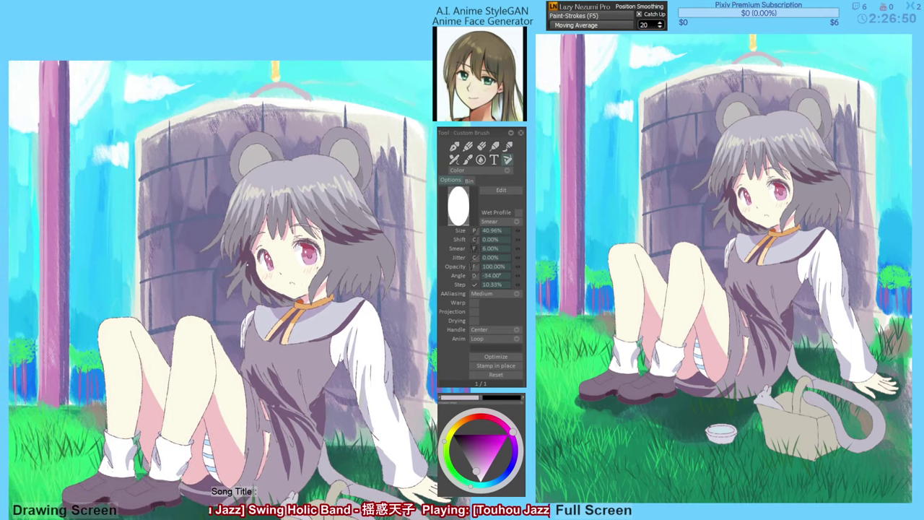
pyautogui.moveTo(306, 288); pyautogui.dragTo(311, 302)
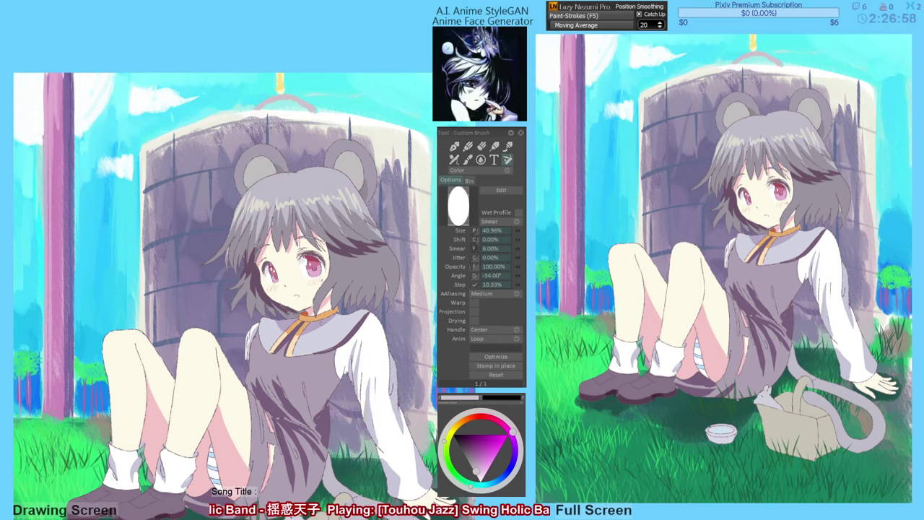
pyautogui.moveTo(322, 334); pyautogui.dragTo(318, 334)
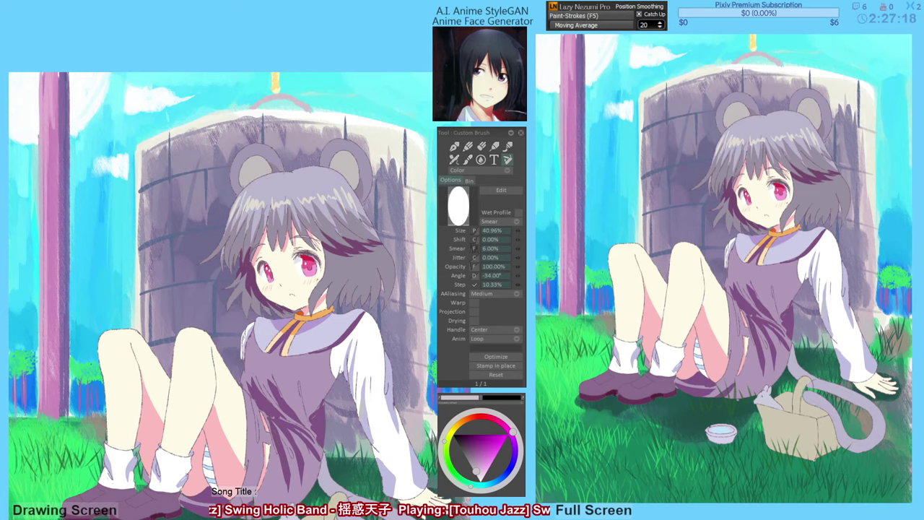
pyautogui.hotkey('ctrl', 'z')
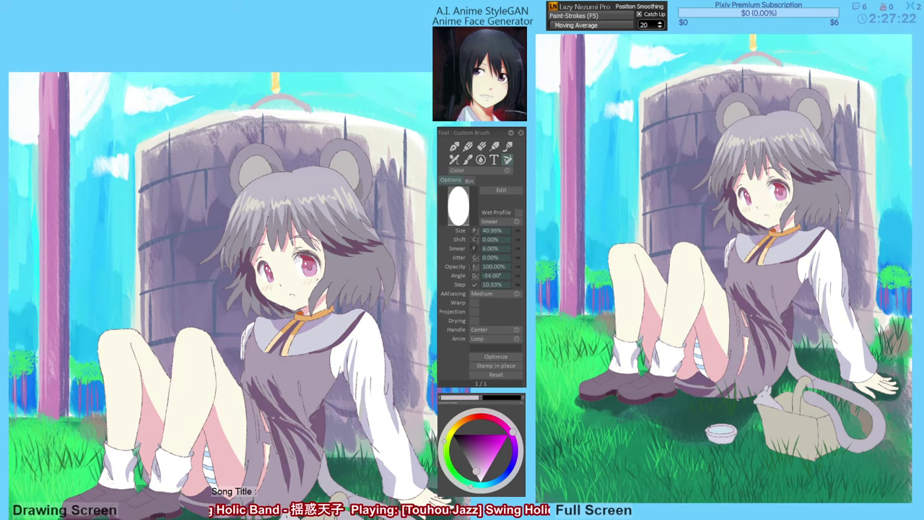
pyautogui.hotkey('ctrl', 'z')
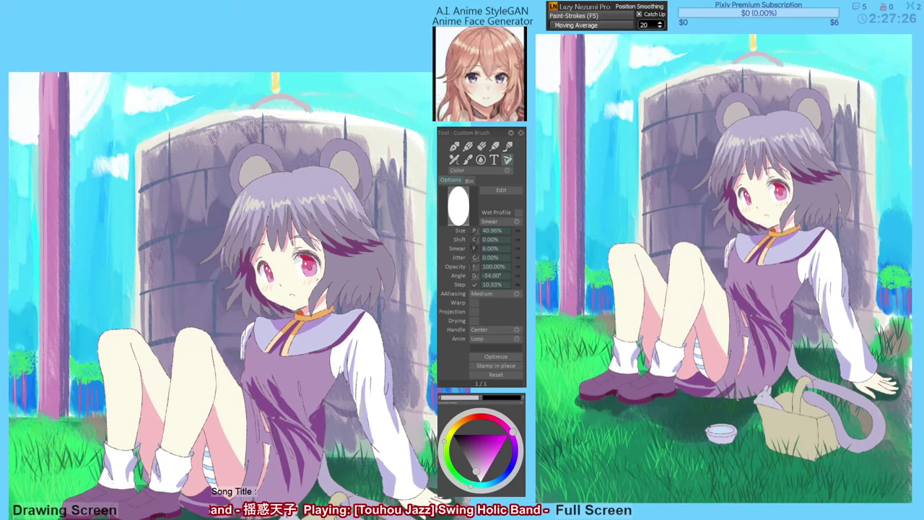
pyautogui.hotkey('ctrl', 'y')
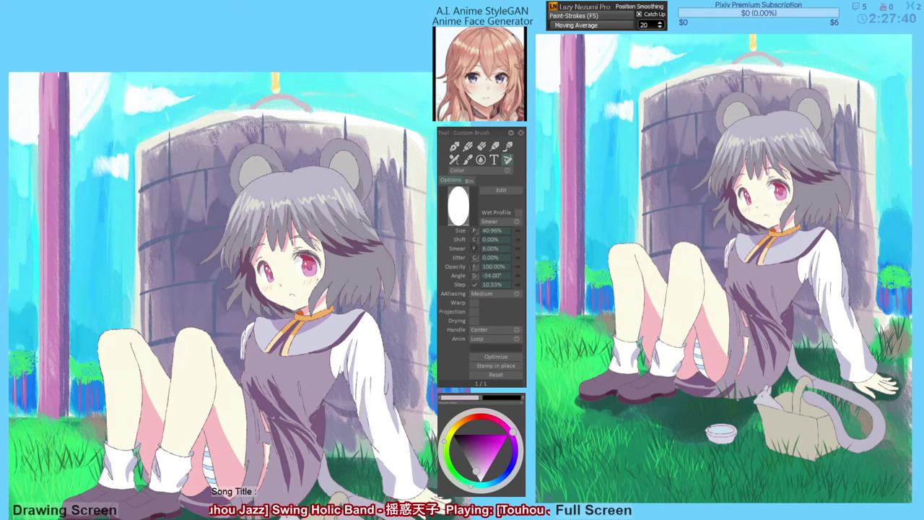
pyautogui.hotkey('ctrl', 'z')
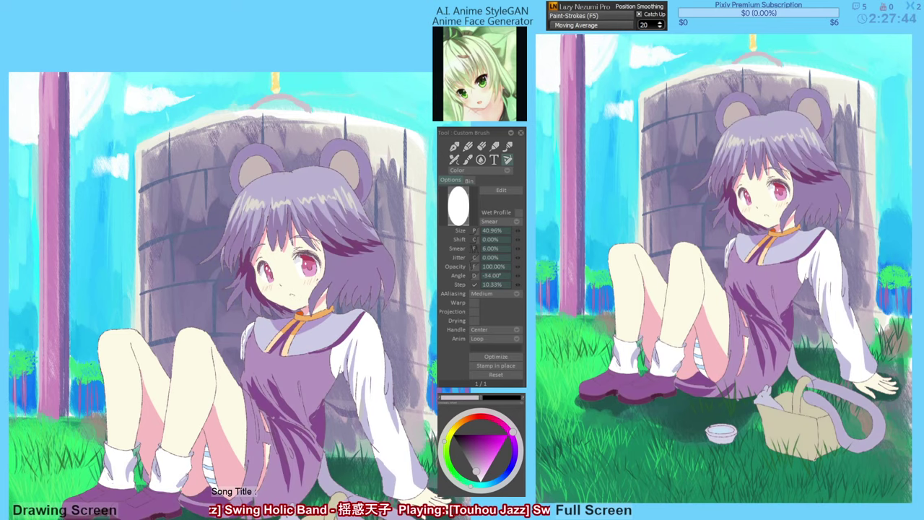
pyautogui.hotkey('ctrl', 'y')
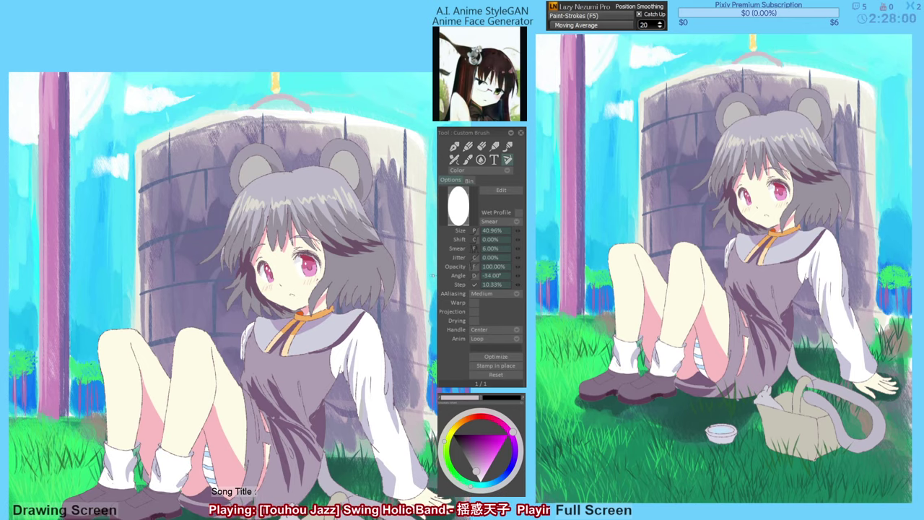
# Erase along the edge of the girl's cheek beside her hair and pick the light skin color for the Air Brush.
pyautogui.moveTo(266, 291); pyautogui.dragTo(267, 290)
pyautogui.moveTo(393, 300); pyautogui.dragTo(391, 299)
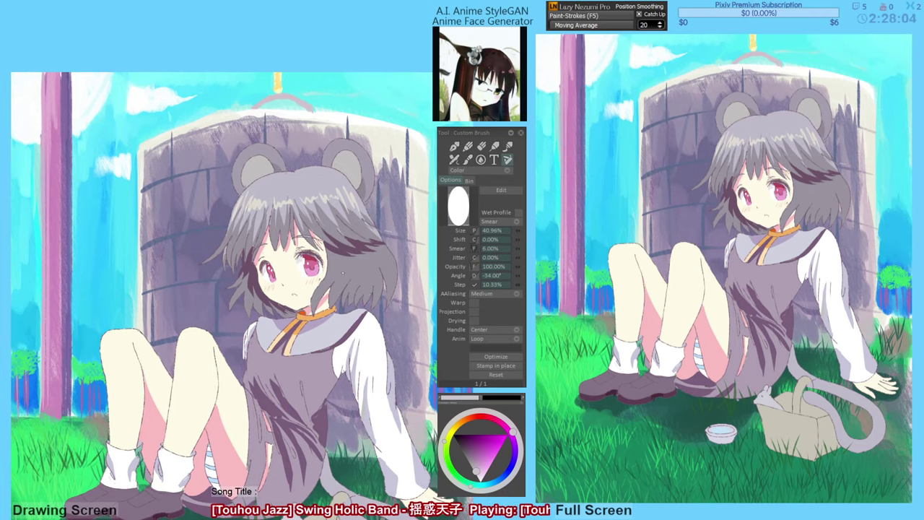
pyautogui.press('e')
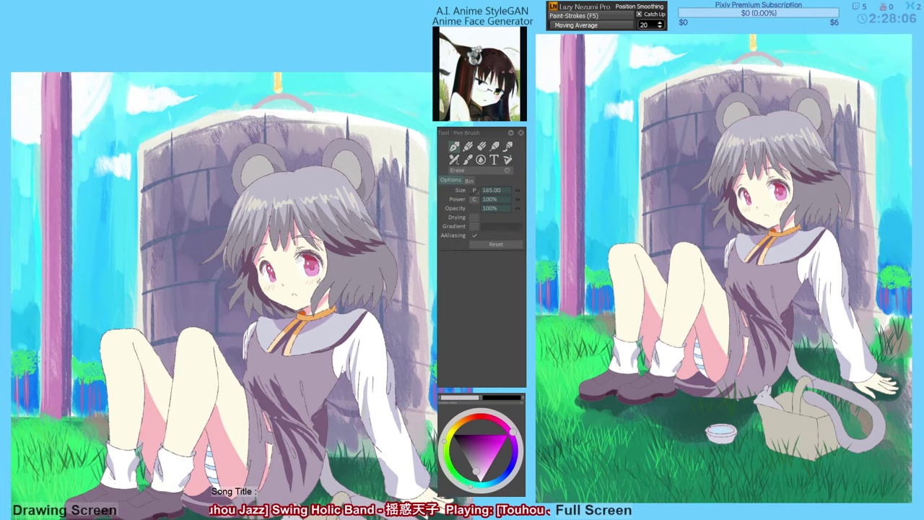
pyautogui.moveTo(323, 273); pyautogui.dragTo(313, 295)
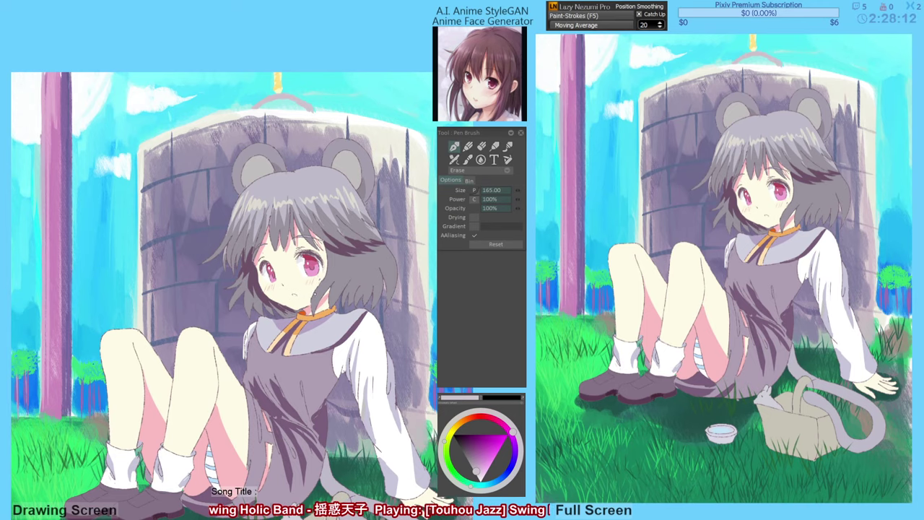
pyautogui.press('a')
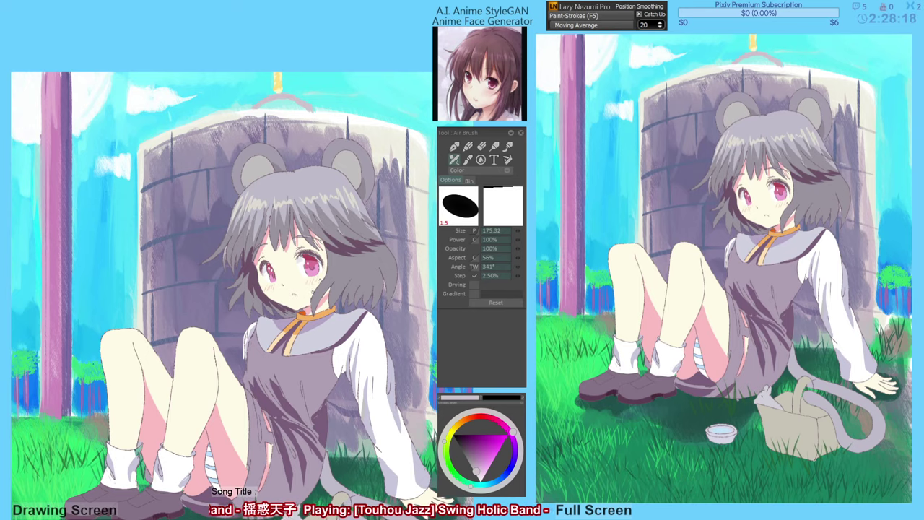
pyautogui.keyDown('alt'); pyautogui.click(309, 280); pyautogui.keyUp('alt')
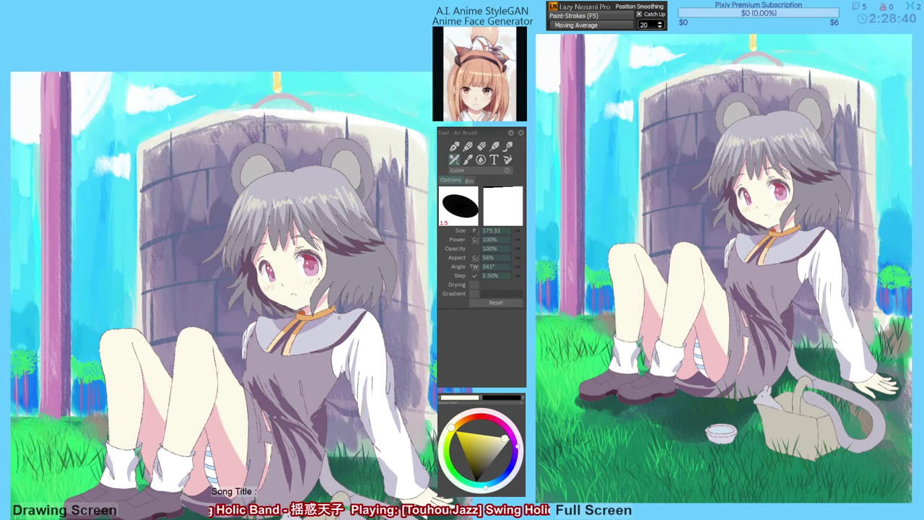
# Mirror the canvas view horizontally to check the girl and the background.
pyautogui.moveTo(359, 289); pyautogui.dragTo(361, 288)
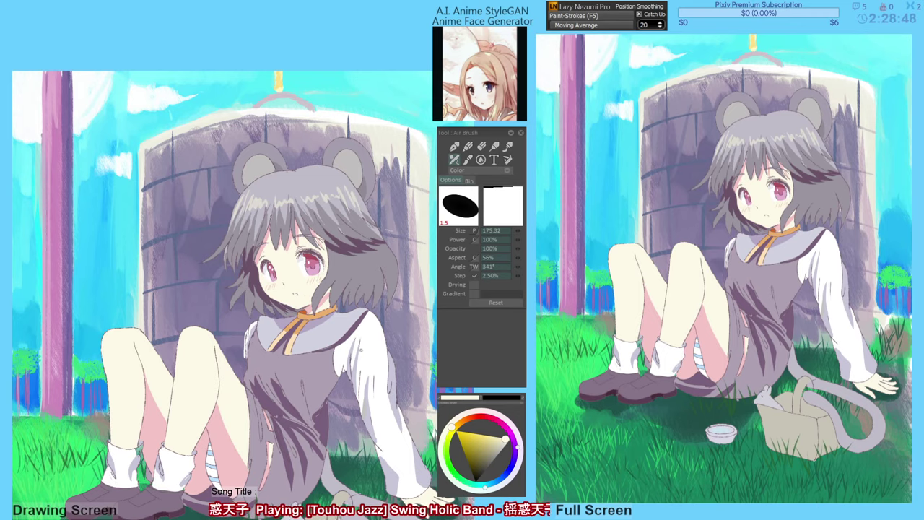
pyautogui.moveTo(370, 326); pyautogui.dragTo(380, 319)
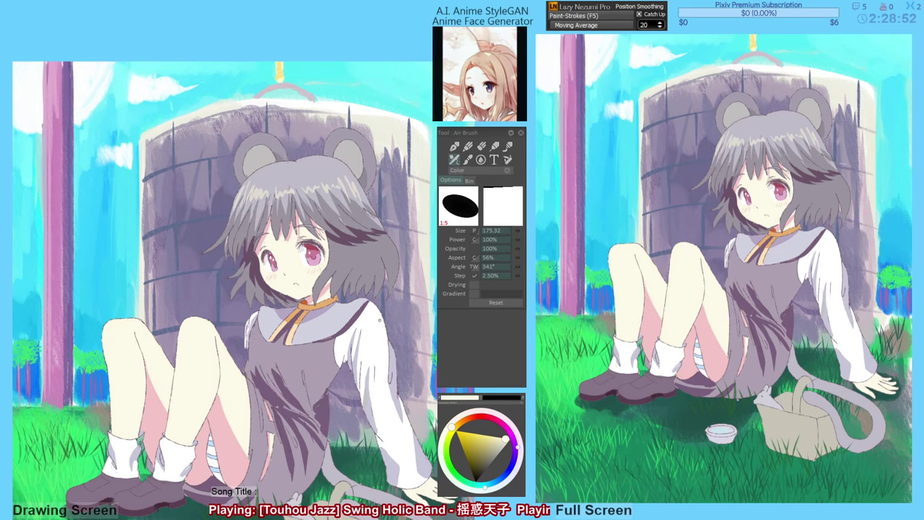
pyautogui.press('h')
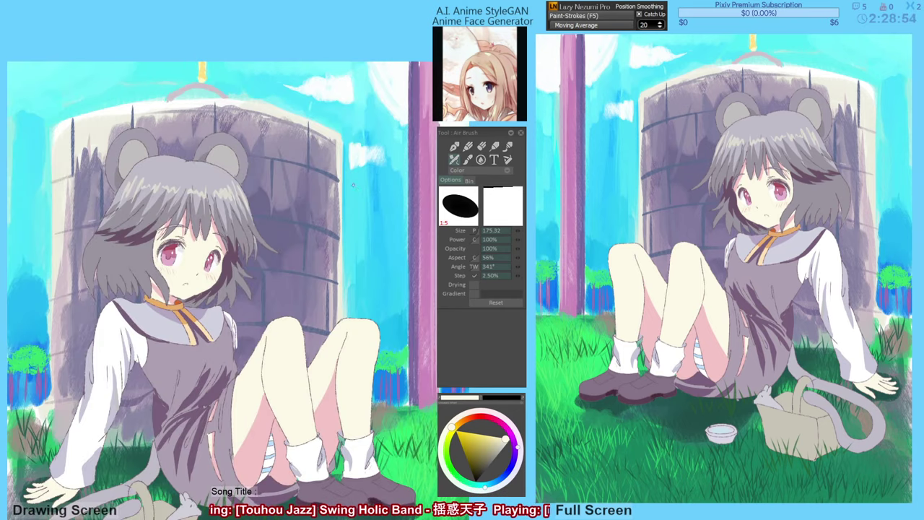
pyautogui.press('h')
pyautogui.press('h')
pyautogui.moveTo(321, 250); pyautogui.dragTo(321, 249)
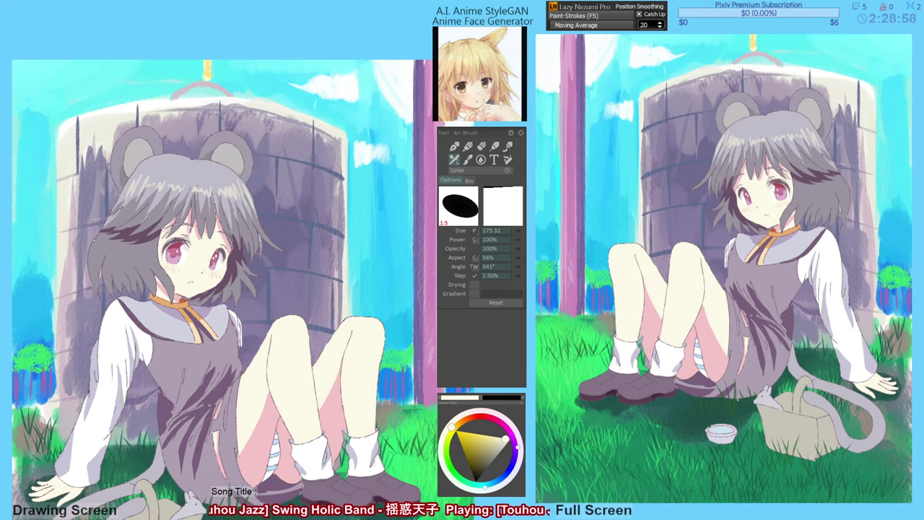
# Examine the girl's hair silhouette in both the mirrored and the normal view with the Pencil Brush ready.
pyautogui.press('n')
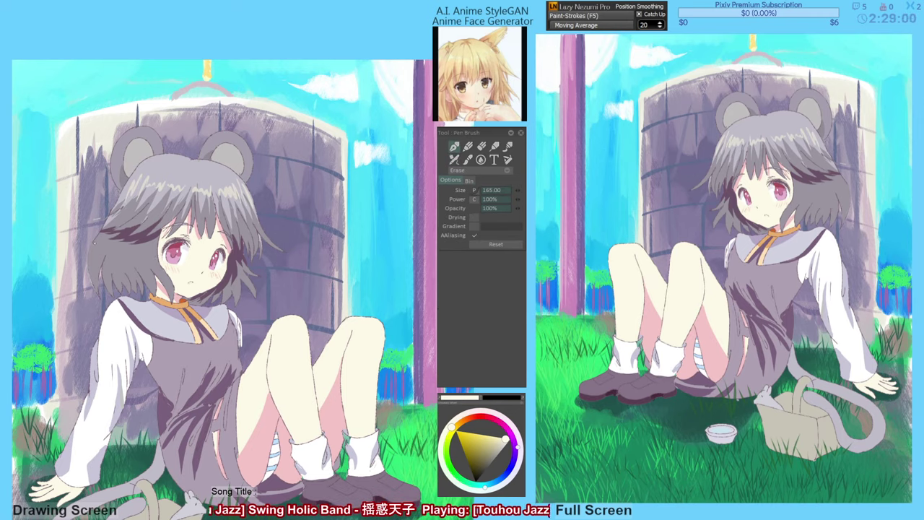
pyautogui.press('F6')
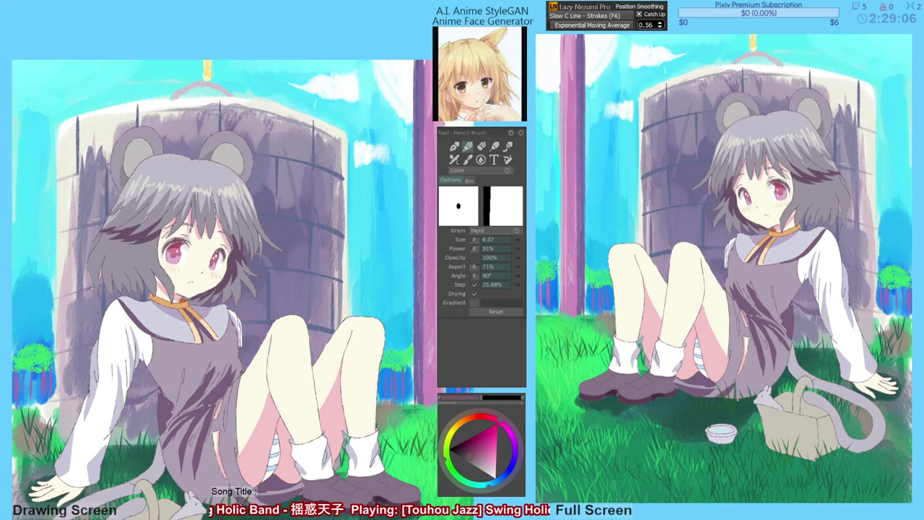
pyautogui.press('h')
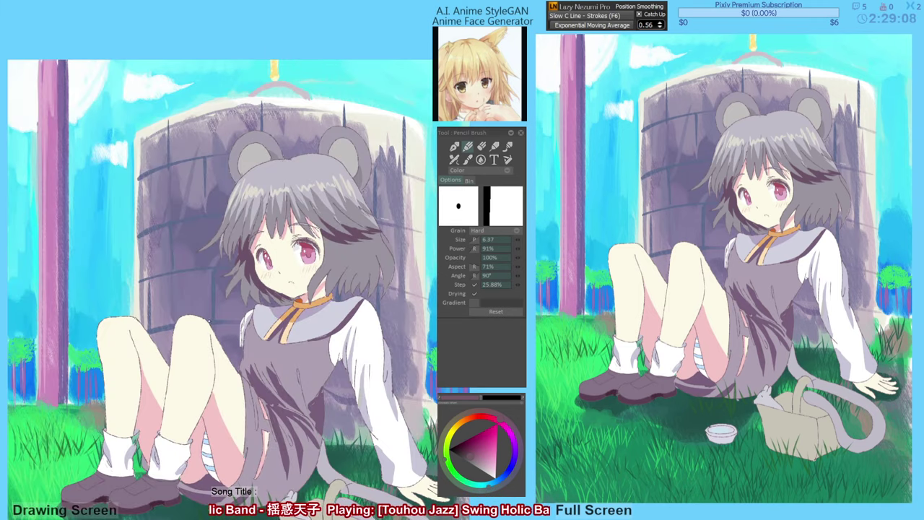
pyautogui.press('h')
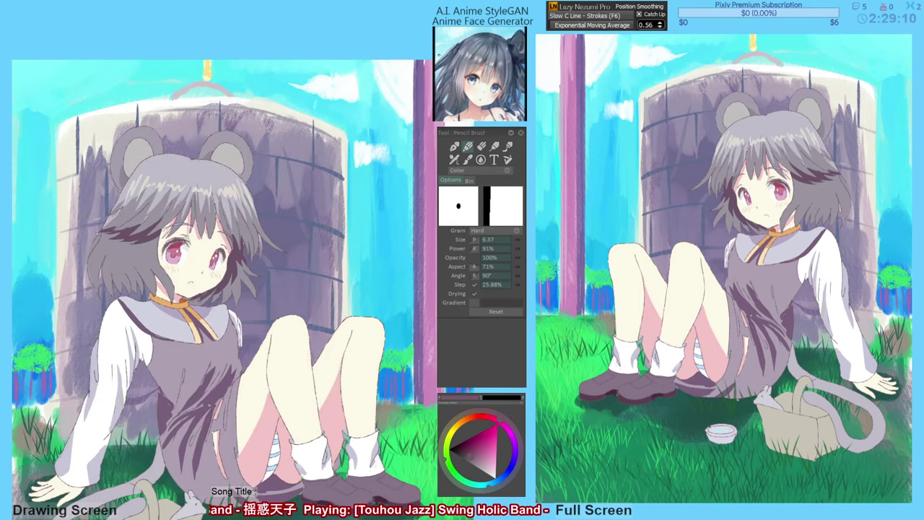
# Fill out the back edge of the girl's hair with the picked hair grey using the Air Brush, and undo the Paint bucket attempt.
pyautogui.press('n')
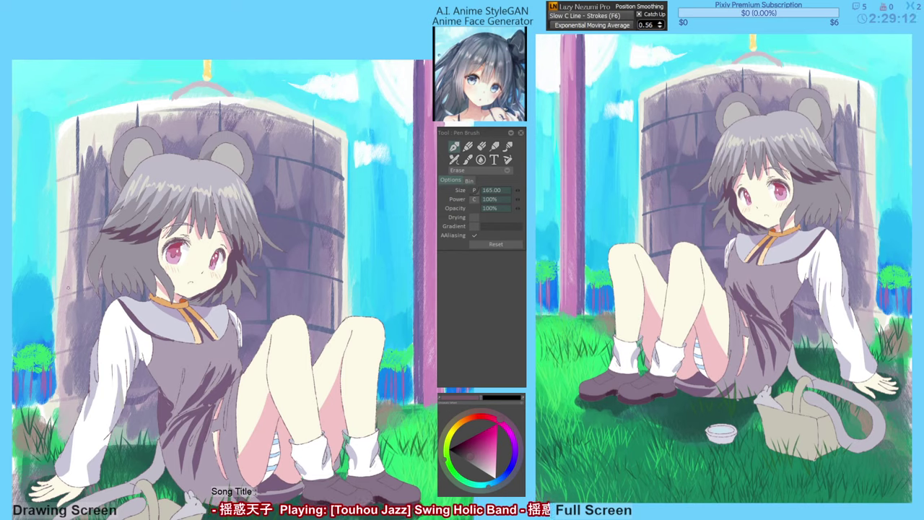
pyautogui.press('b')
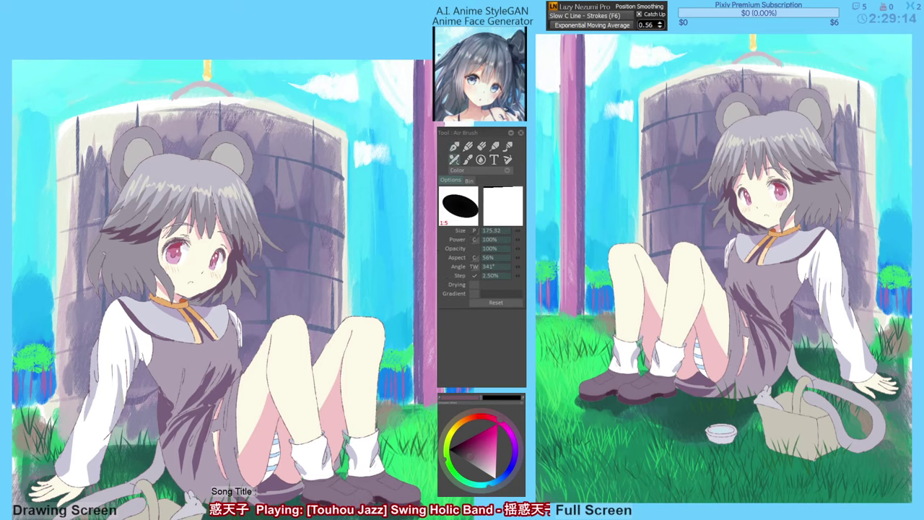
pyautogui.keyDown('alt'); pyautogui.click(106, 248); pyautogui.keyUp('alt')
pyautogui.moveTo(110, 230); pyautogui.dragTo(80, 272)
pyautogui.hotkey('ctrl', 'z')
pyautogui.press('F4')
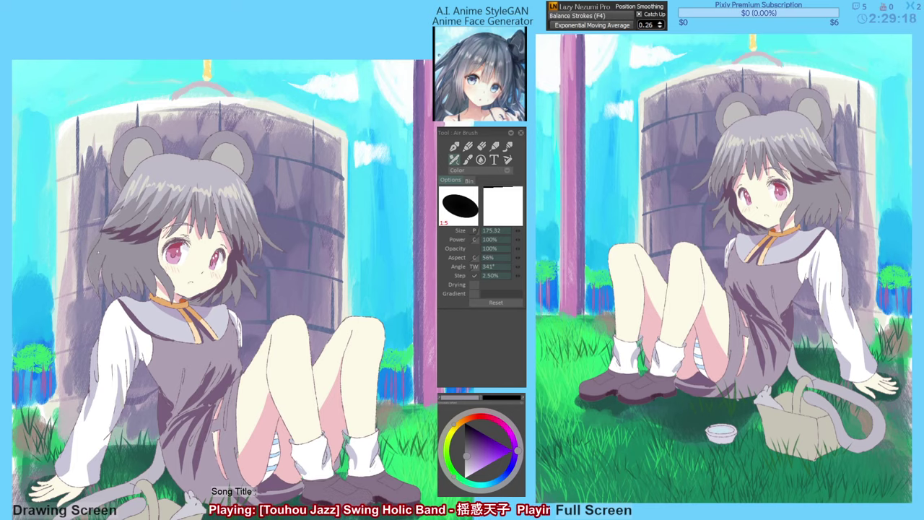
pyautogui.press('F5')
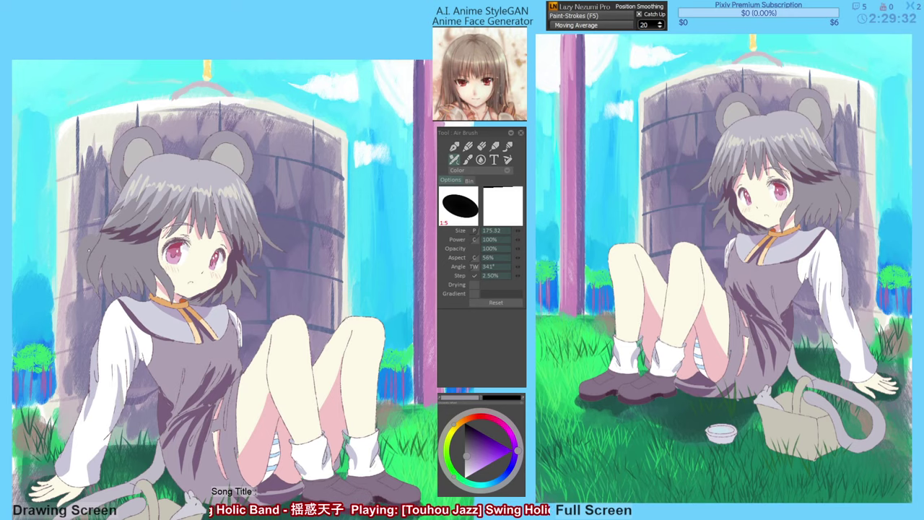
pyautogui.press('g')
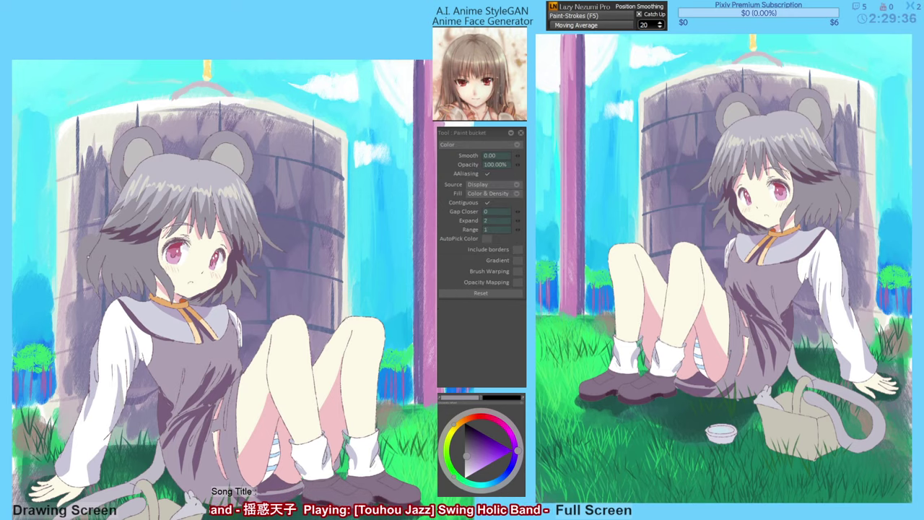
pyautogui.click(88, 254)
pyautogui.hotkey('ctrl', 'z')
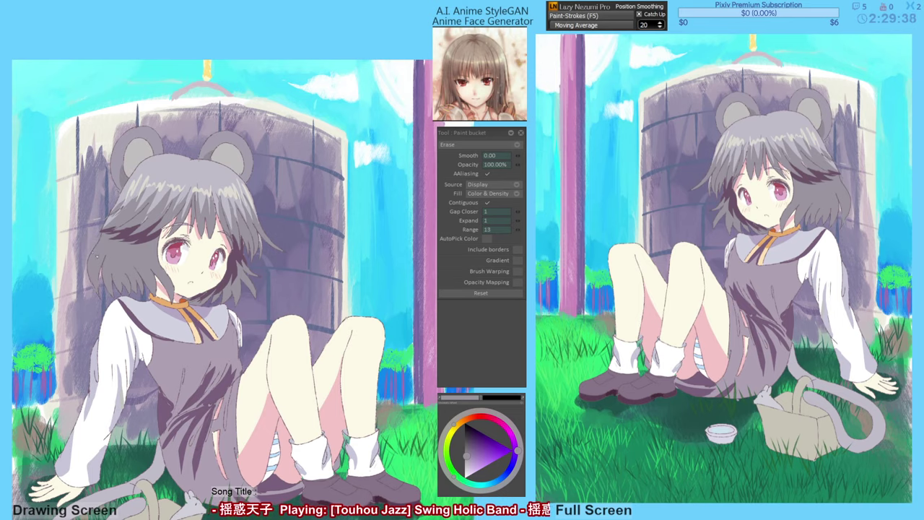
# Compare the girl's reworked hair and face in the mirrored and normal canvas views.
pyautogui.press('h')
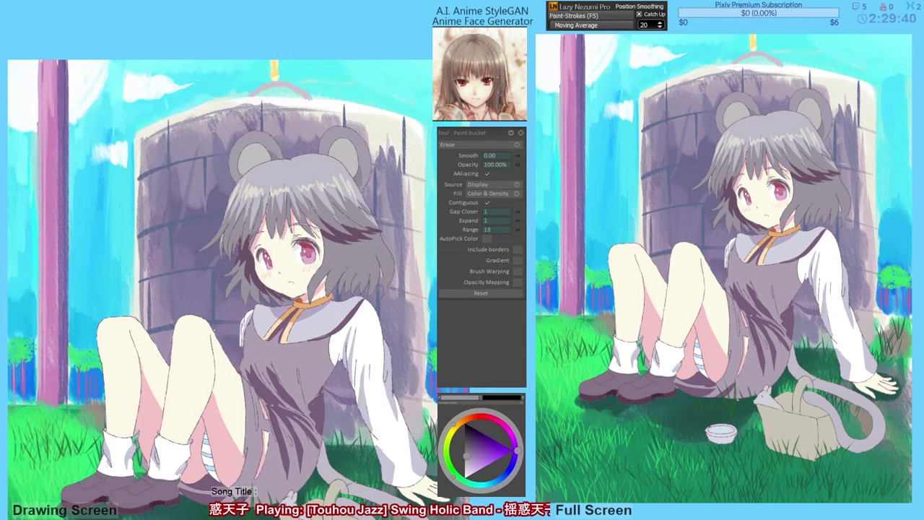
pyautogui.press('b')
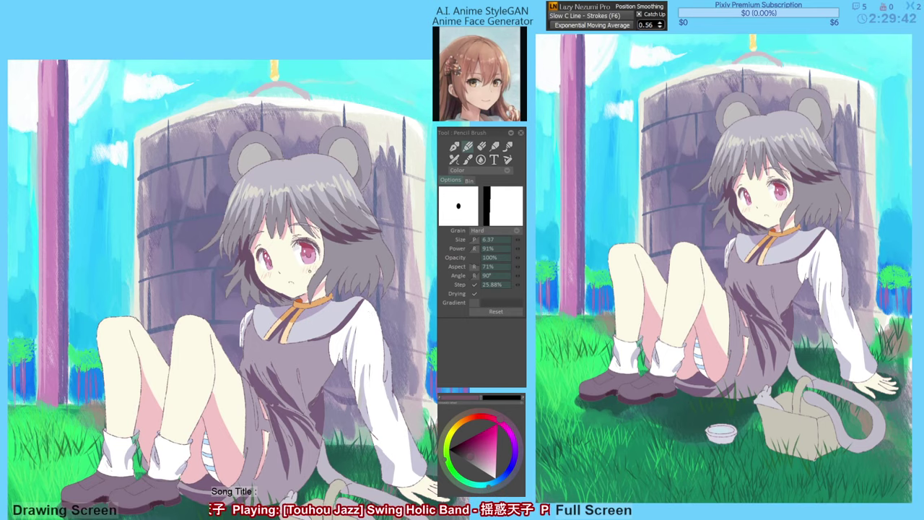
pyautogui.press('h')
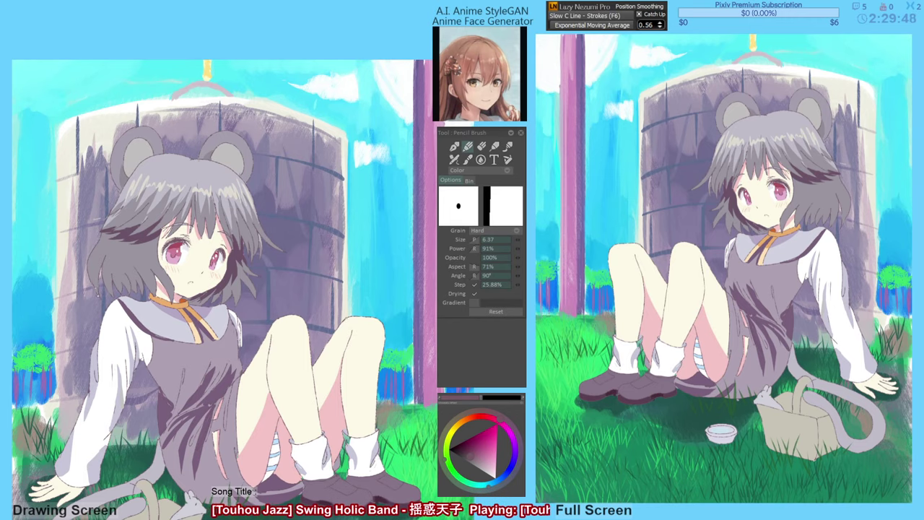
pyautogui.press('e')
pyautogui.press('e')
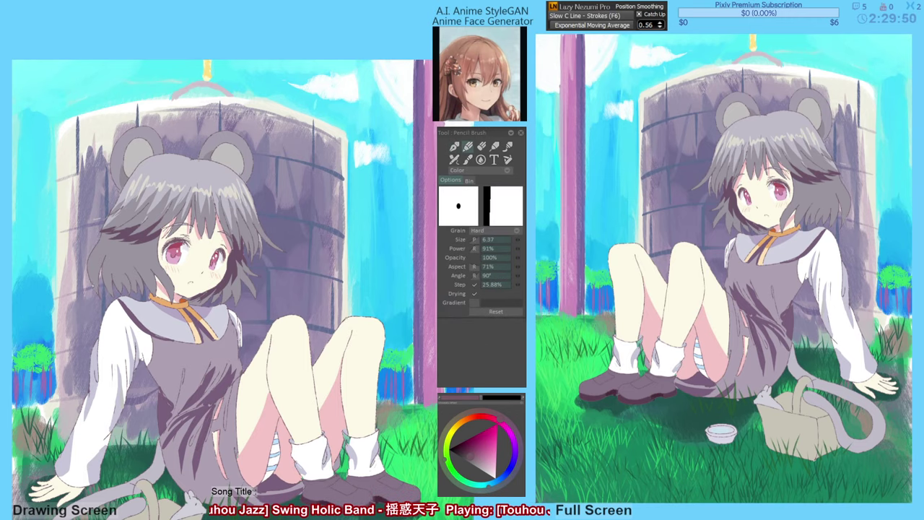
pyautogui.press('h')
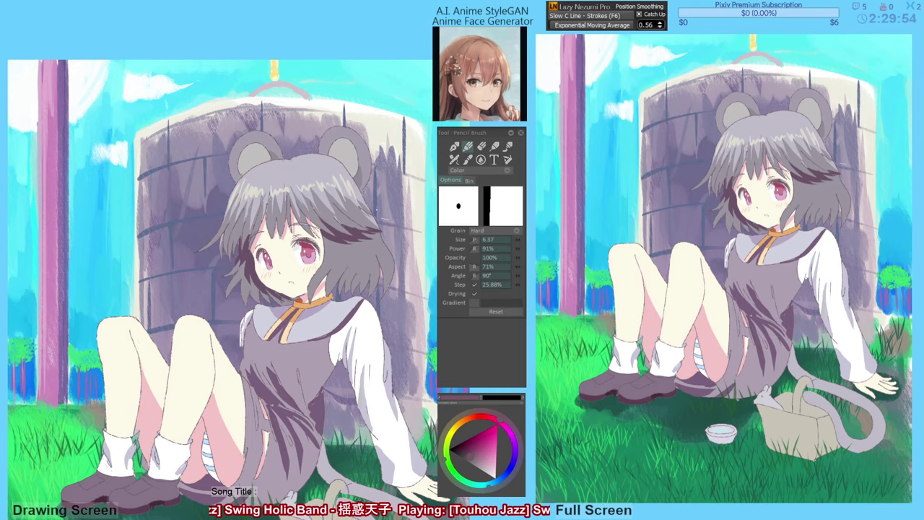
pyautogui.press('h')
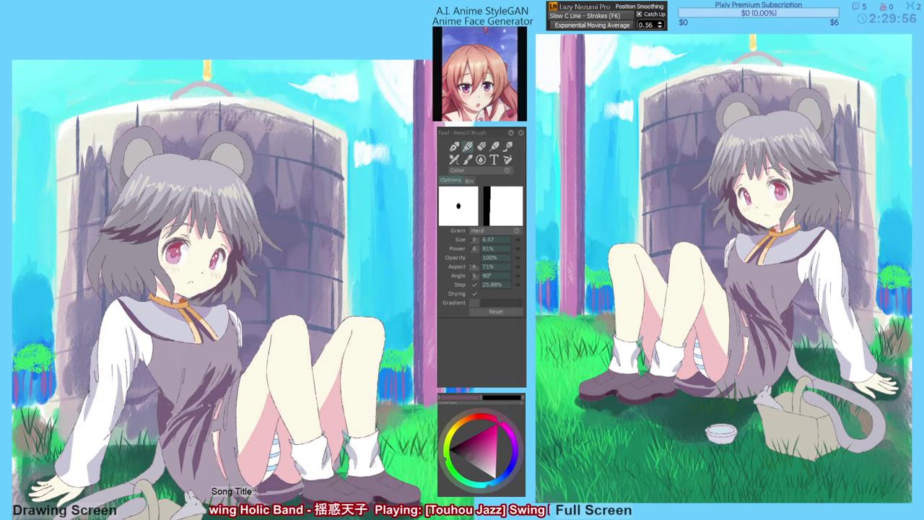
pyautogui.press('e')
pyautogui.press('e')
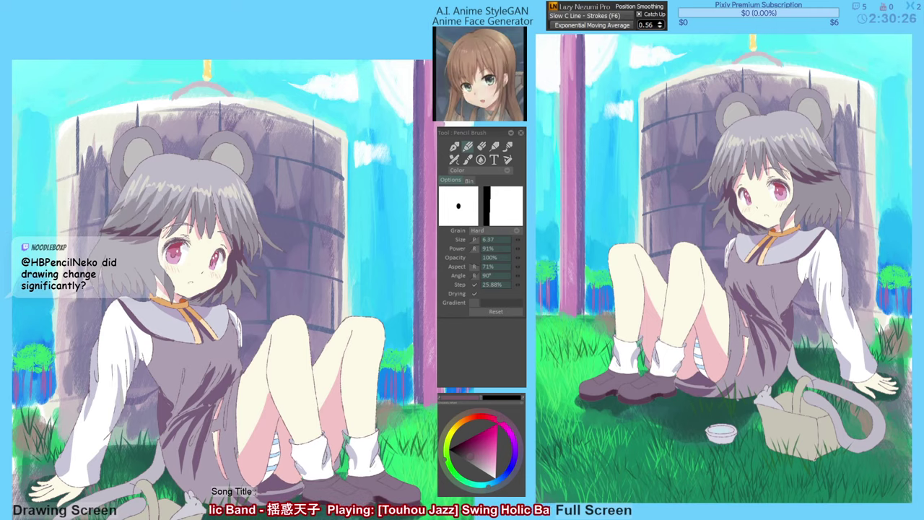
# Mirror the view and touch up the cloud beside the well with the Air Brush in picked off-white tones.
pyautogui.moveTo(366, 253); pyautogui.dragTo(373, 246)
pyautogui.press('h')
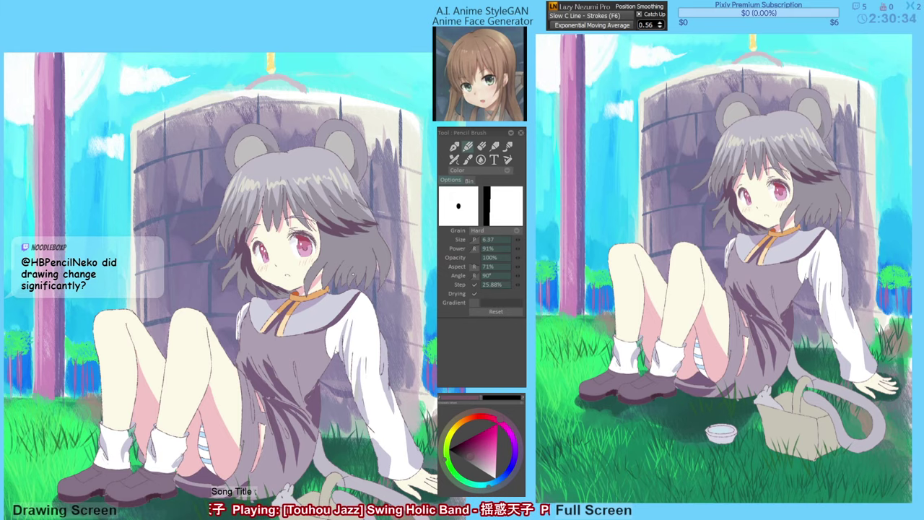
pyautogui.hotkey('ctrl', 'z')
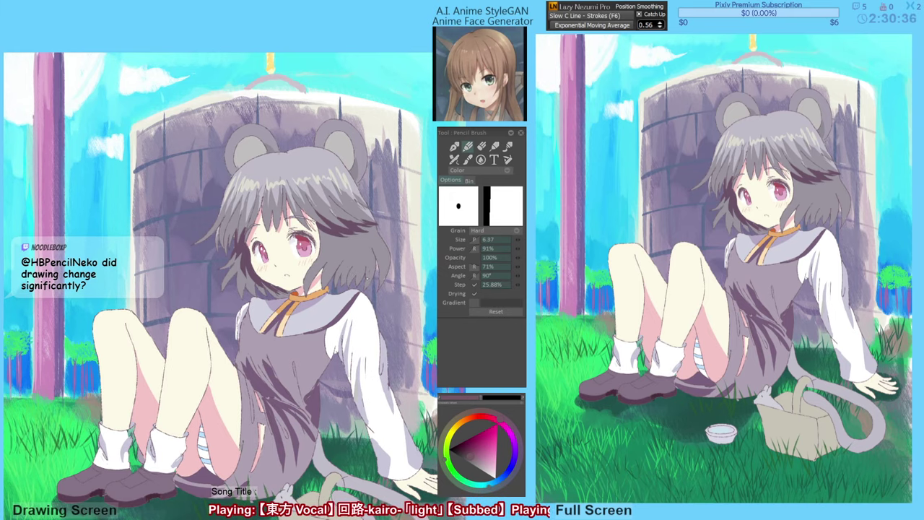
pyautogui.press('b')
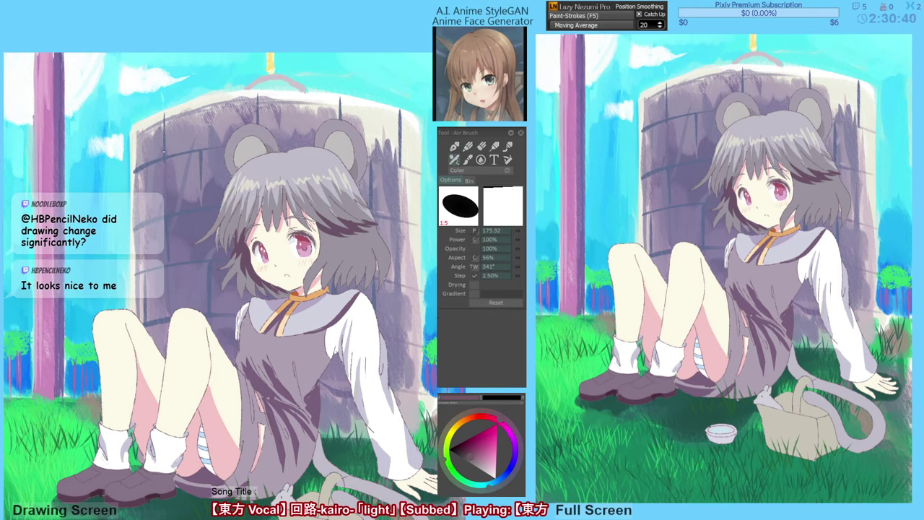
pyautogui.moveTo(96, 94); pyautogui.dragTo(102, 96)
pyautogui.keyDown('alt'); pyautogui.click(83, 99); pyautogui.keyUp('alt')
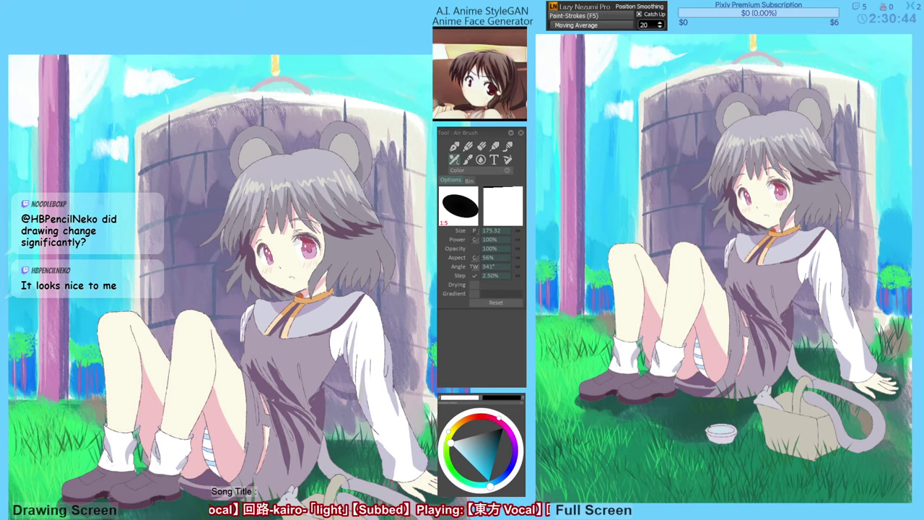
pyautogui.press('b')
pyautogui.keyDown('alt'); pyautogui.click(87, 93); pyautogui.keyUp('alt')
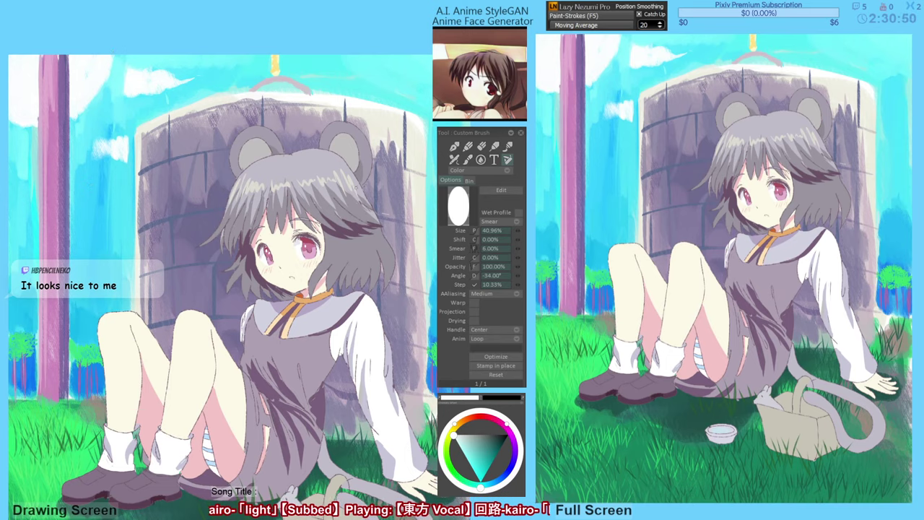
# Repaint the sky above and beside the well with the Custom Brush, using off-white and picked pale cyan.
pyautogui.moveTo(366, 215); pyautogui.dragTo(326, 225)
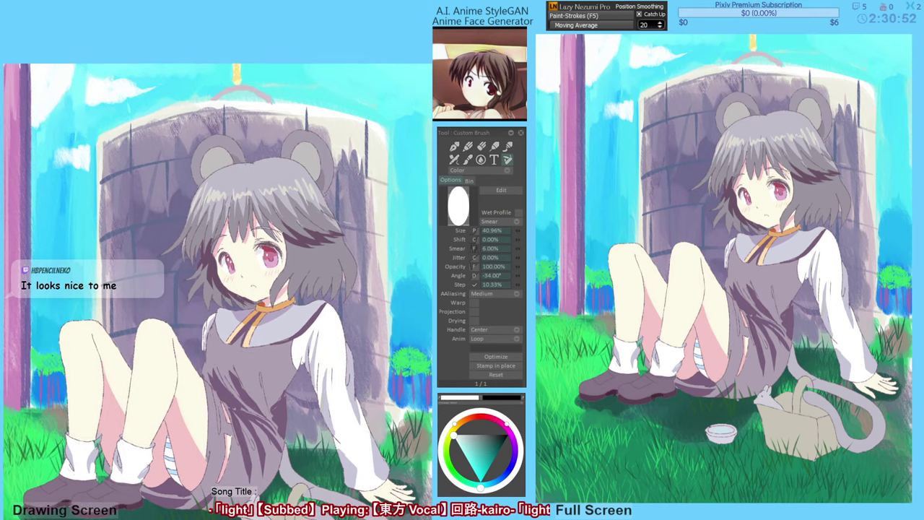
pyautogui.click(406, 93)
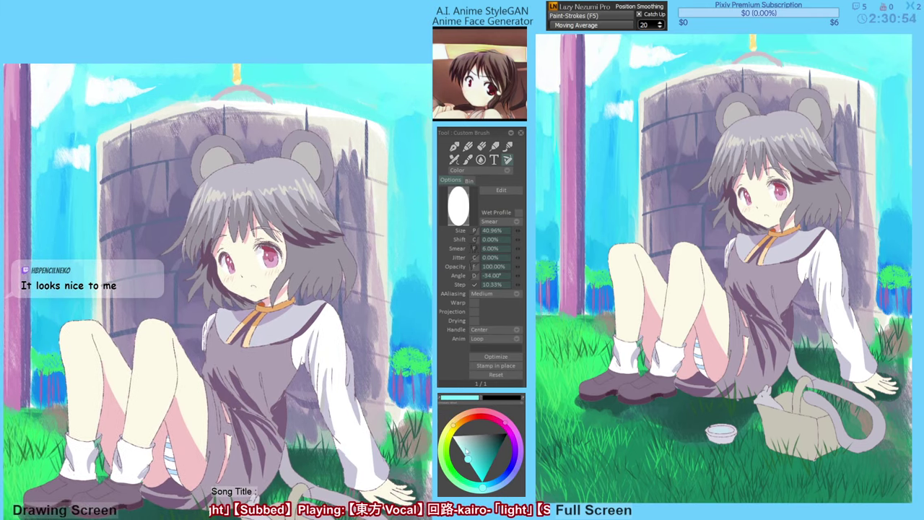
pyautogui.moveTo(464, 451); pyautogui.dragTo(452, 435)
pyautogui.moveTo(419, 95); pyautogui.dragTo(404, 64)
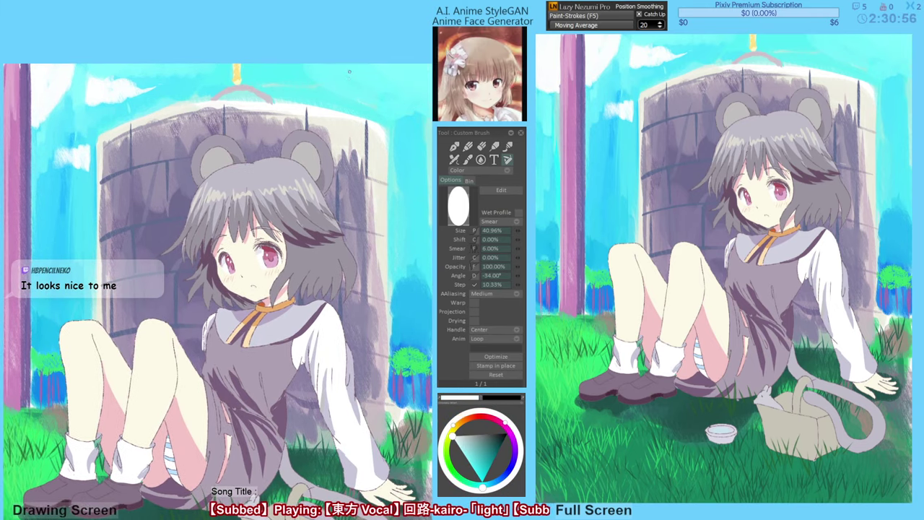
pyautogui.rightClick(345, 85)
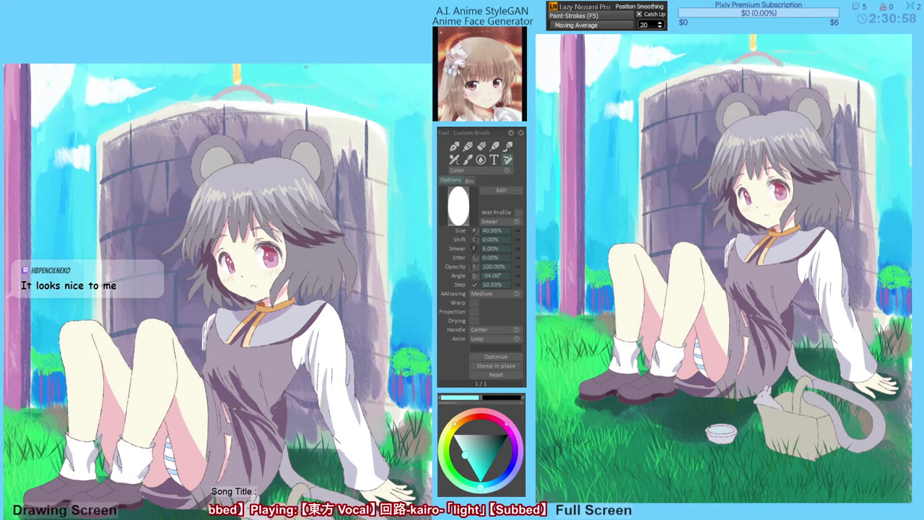
pyautogui.moveTo(309, 73); pyautogui.dragTo(190, 50)
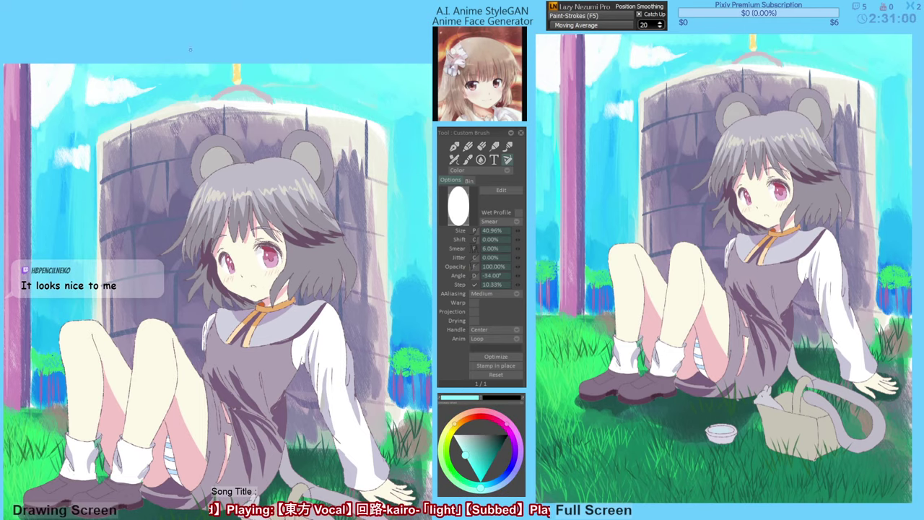
# Try picked deeper blues on the sky between the tree trunk and the girl's knees, undoing the unwanted strokes.
pyautogui.rightClick(91, 215)
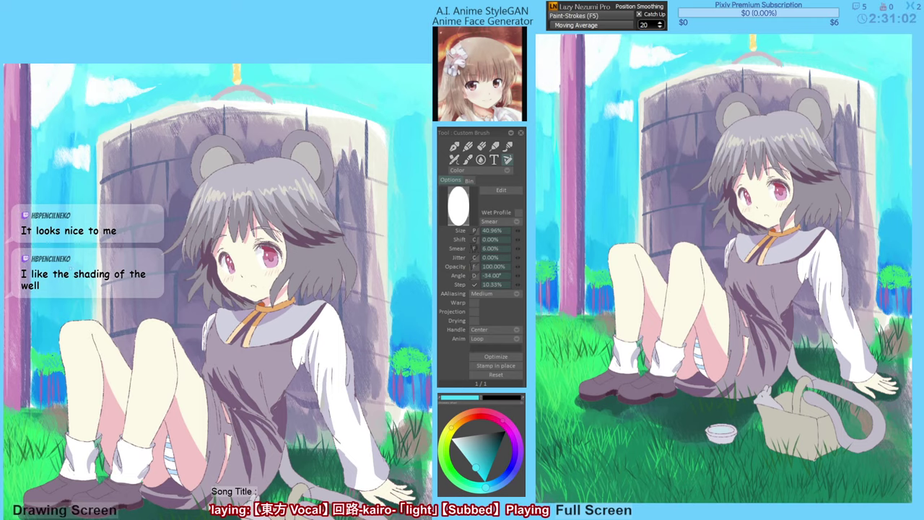
pyautogui.rightClick(52, 354)
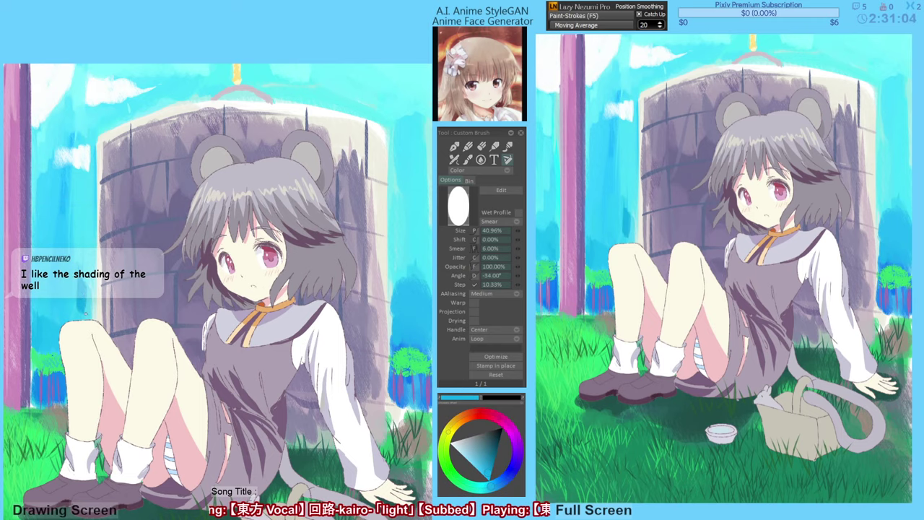
pyautogui.rightClick(56, 301)
pyautogui.moveTo(44, 290)
pyautogui.mouseDown()
pyautogui.moveTo(40, 331)
pyautogui.moveTo(45, 319)
pyautogui.moveTo(46, 339)
pyautogui.moveTo(40, 330)
pyautogui.moveTo(76, 338)
pyautogui.mouseUp()
pyautogui.rightClick(39, 336)
pyautogui.hotkey('ctrl', 'z')
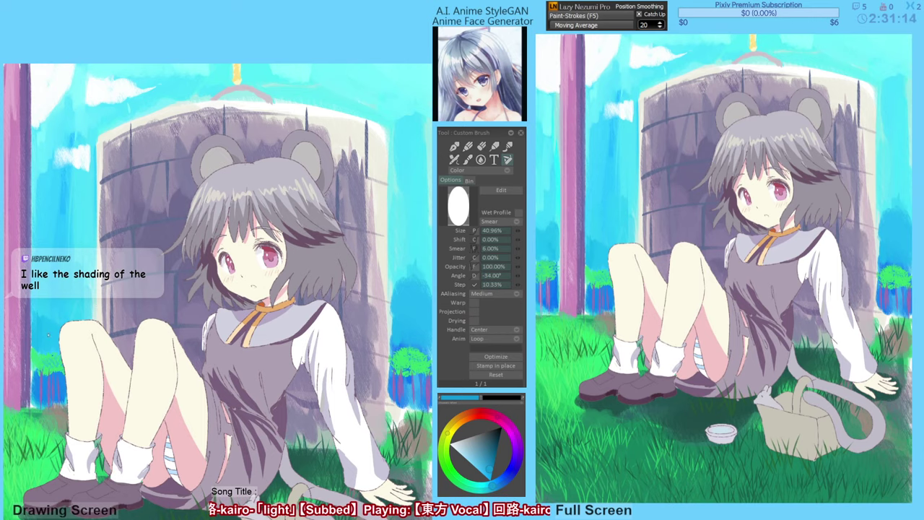
pyautogui.moveTo(42, 333)
pyautogui.mouseDown()
pyautogui.moveTo(35, 351)
pyautogui.moveTo(39, 332)
pyautogui.mouseUp()
pyautogui.hotkey('ctrl', 'z')
# Blend the sky between the tree trunk and the well with picked light and medium blues.
pyautogui.keyDown('alt'); pyautogui.click(91, 244); pyautogui.keyUp('alt')
pyautogui.keyDown('alt'); pyautogui.click(49, 317); pyautogui.keyUp('alt')
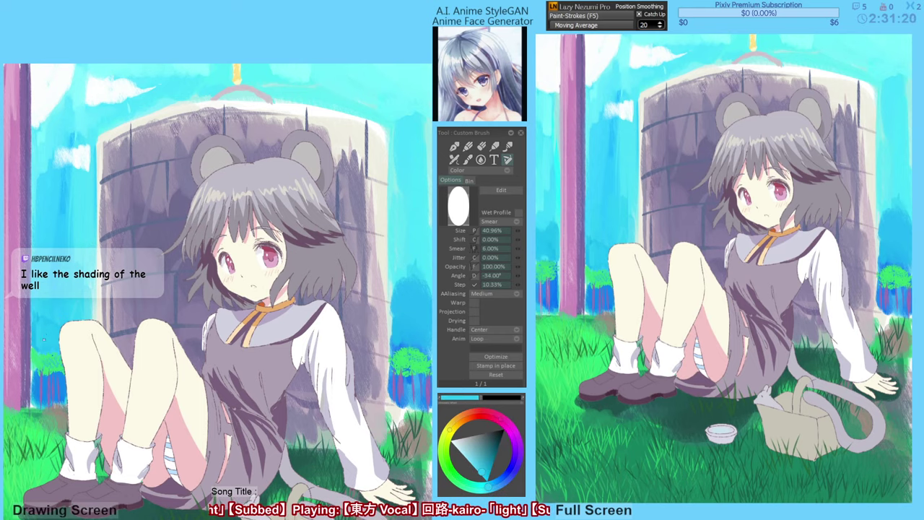
pyautogui.moveTo(79, 253)
pyautogui.mouseDown()
pyautogui.moveTo(85, 304)
pyautogui.moveTo(81, 226)
pyautogui.mouseUp()
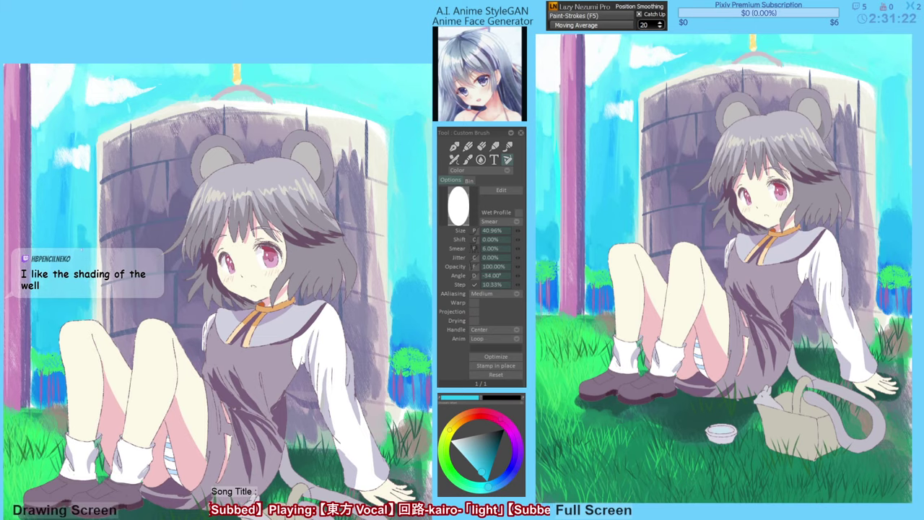
pyautogui.moveTo(168, 329); pyautogui.dragTo(173, 335)
pyautogui.keyDown('alt'); pyautogui.click(90, 285); pyautogui.keyUp('alt')
pyautogui.moveTo(91, 285); pyautogui.dragTo(90, 330)
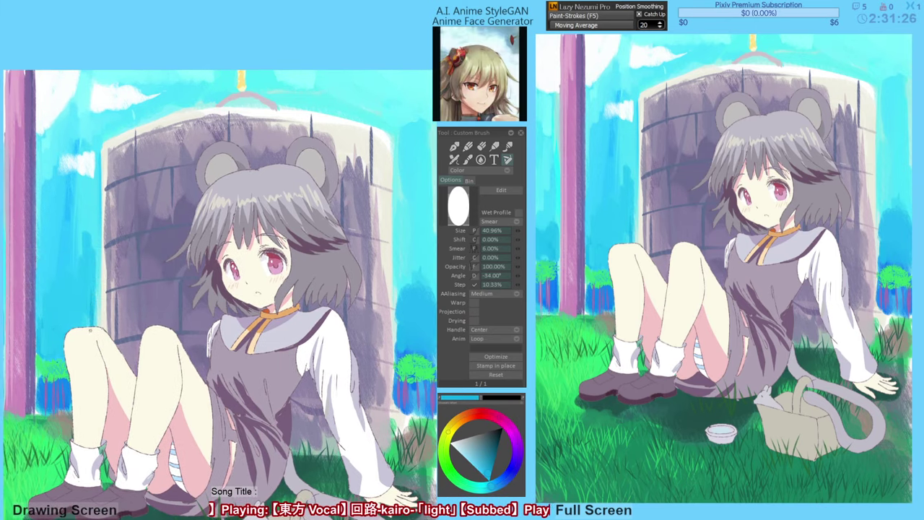
pyautogui.moveTo(88, 296)
pyautogui.mouseDown()
pyautogui.moveTo(85, 326)
pyautogui.moveTo(44, 344)
pyautogui.mouseUp()
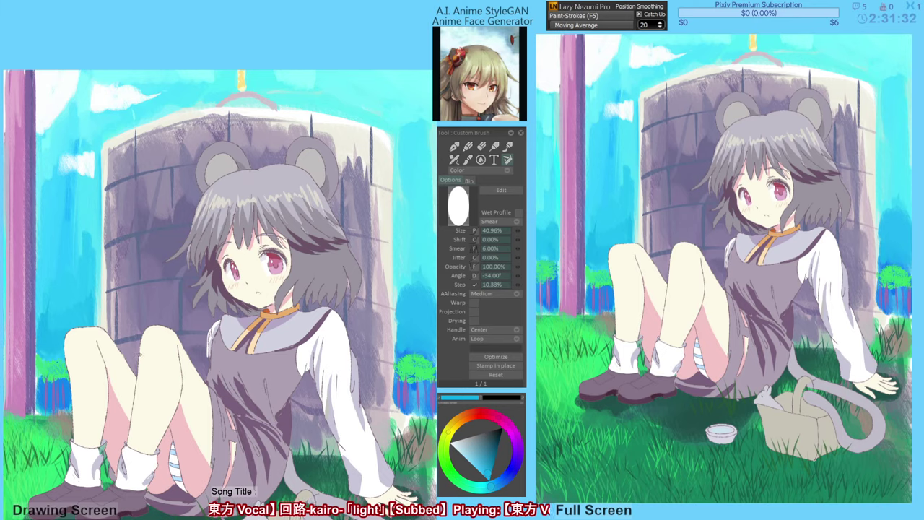
pyautogui.moveTo(109, 344); pyautogui.dragTo(122, 340)
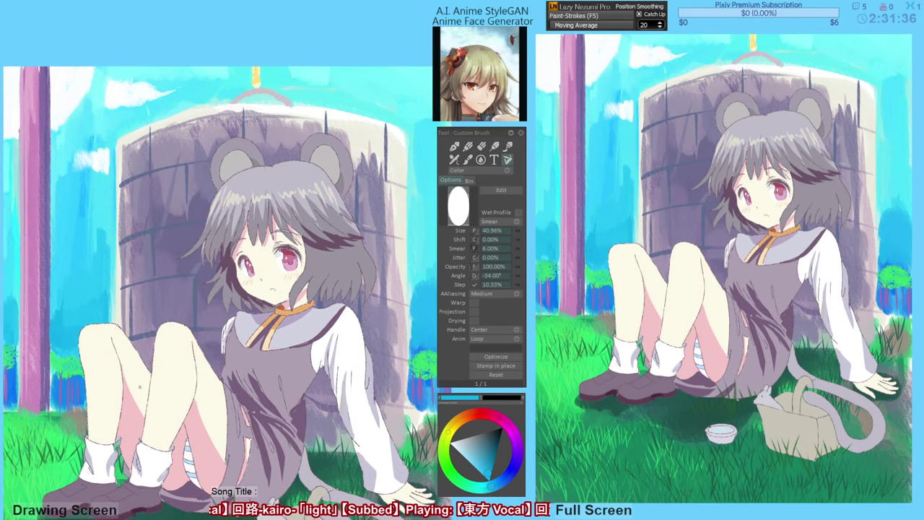
# Repaint the sky beside the well, above the distant trees, with the Custom Brush in picked blue and cyan tones.
pyautogui.moveTo(404, 274); pyautogui.dragTo(363, 275)
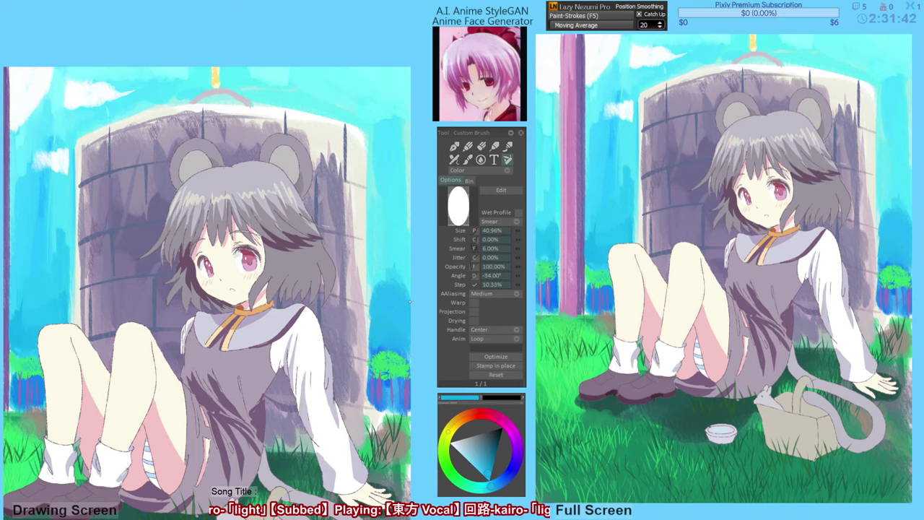
pyautogui.keyDown('alt'); pyautogui.click(380, 313); pyautogui.keyUp('alt')
pyautogui.moveTo(376, 328)
pyautogui.mouseDown()
pyautogui.moveTo(372, 347)
pyautogui.moveTo(398, 337)
pyautogui.moveTo(410, 365)
pyautogui.mouseUp()
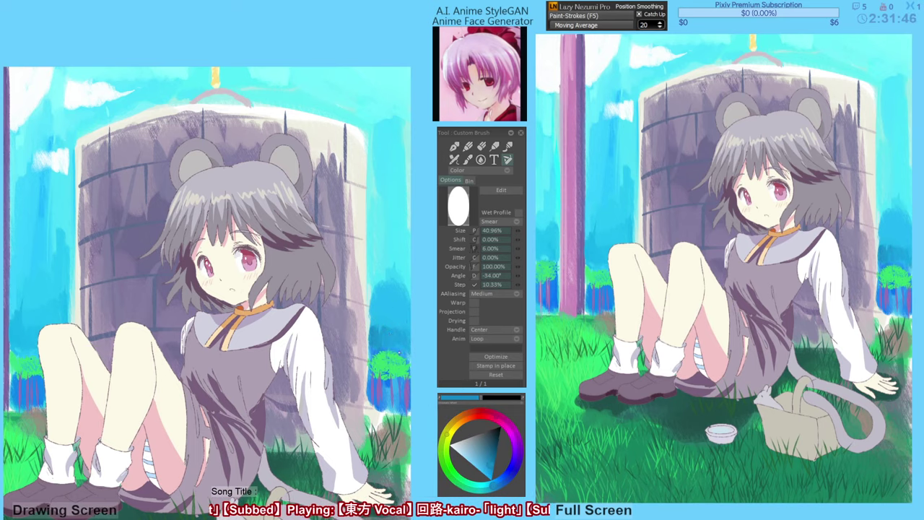
pyautogui.moveTo(373, 336)
pyautogui.mouseDown()
pyautogui.moveTo(376, 243)
pyautogui.moveTo(375, 291)
pyautogui.mouseUp()
pyautogui.keyDown('alt'); pyautogui.click(387, 318); pyautogui.keyUp('alt')
pyautogui.keyDown('alt'); pyautogui.click(380, 254); pyautogui.keyUp('alt')
pyautogui.moveTo(376, 255)
pyautogui.mouseDown()
pyautogui.moveTo(372, 287)
pyautogui.moveTo(372, 267)
pyautogui.mouseUp()
pyautogui.moveTo(373, 277); pyautogui.dragTo(372, 299)
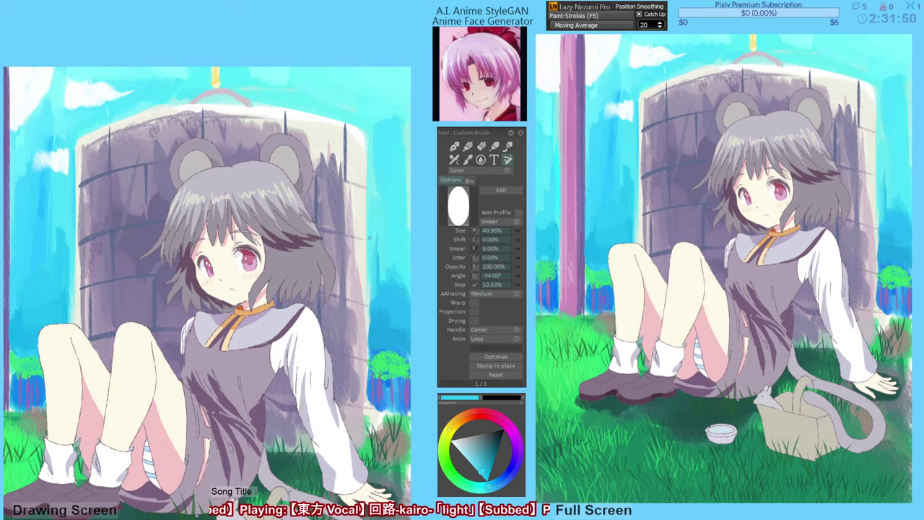
# Blend vertical strokes of lighter picked cyan into the sky between the well and the picture's edge.
pyautogui.moveTo(378, 255); pyautogui.dragTo(377, 281)
pyautogui.moveTo(396, 242); pyautogui.dragTo(397, 264)
pyautogui.moveTo(401, 255); pyautogui.dragTo(409, 296)
pyautogui.moveTo(396, 243)
pyautogui.mouseDown()
pyautogui.moveTo(394, 213)
pyautogui.moveTo(384, 270)
pyautogui.mouseUp()
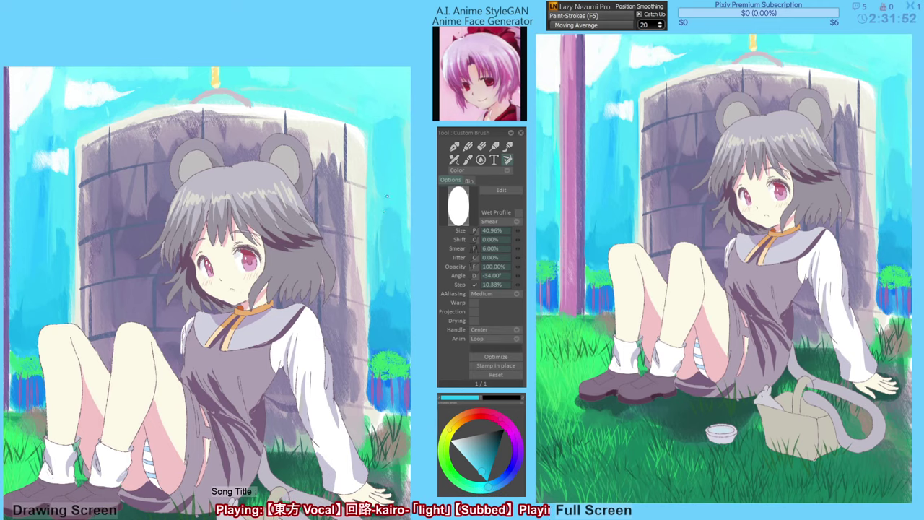
pyautogui.keyDown('alt'); pyautogui.click(377, 230); pyautogui.keyUp('alt')
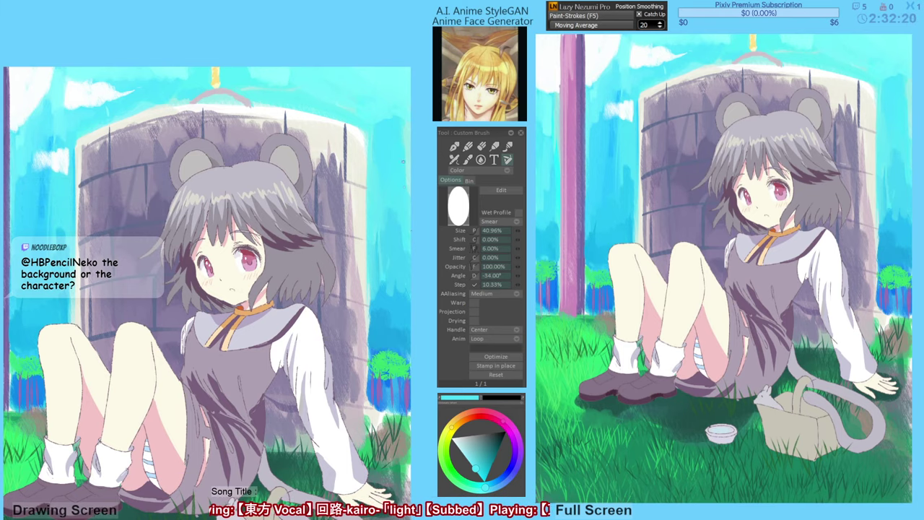
pyautogui.moveTo(395, 235); pyautogui.dragTo(410, 226)
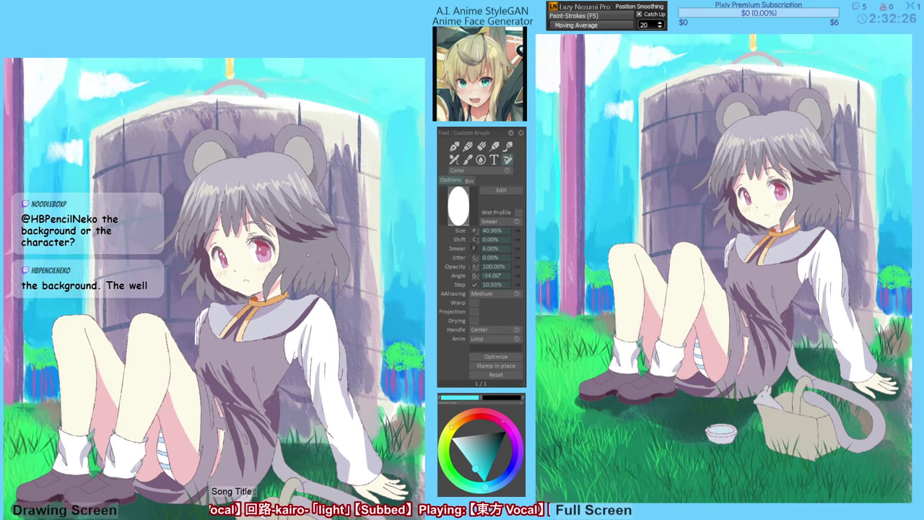
# Shift the colour of the well's stone wall to a warmer, redder purple.
pyautogui.scroll(3, 391, 246)
pyautogui.moveTo(325, 221); pyautogui.dragTo(332, 217)
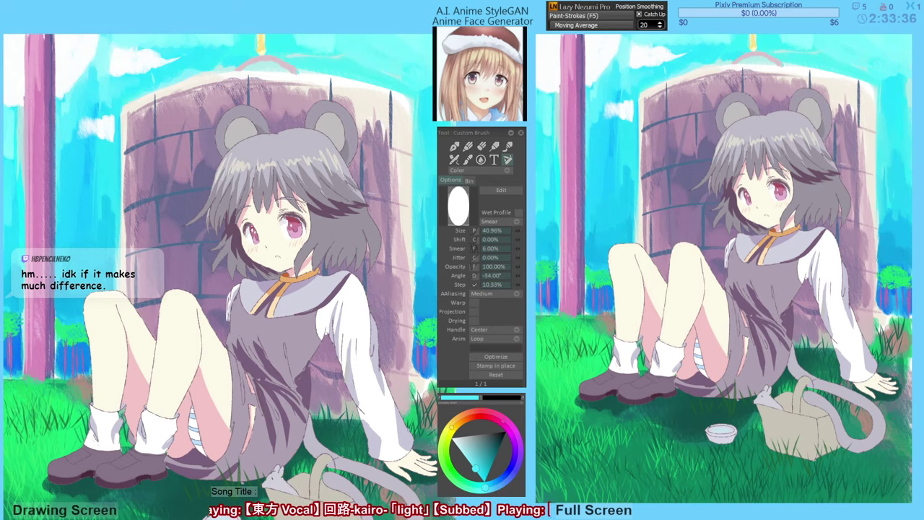
pyautogui.hotkey('ctrl', 'z')
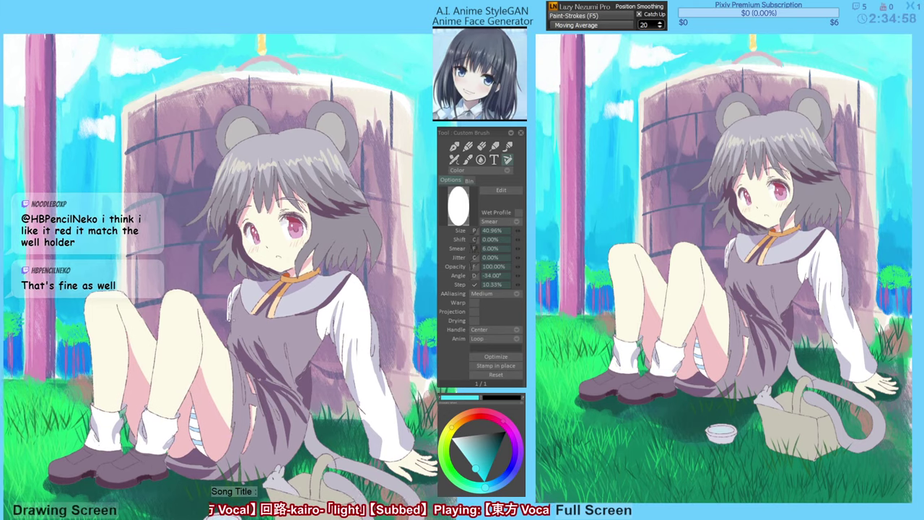
# Block in a rounded base at the foot of the trunk with the pink picked from the trunk.
pyautogui.moveTo(191, 300); pyautogui.dragTo(212, 300)
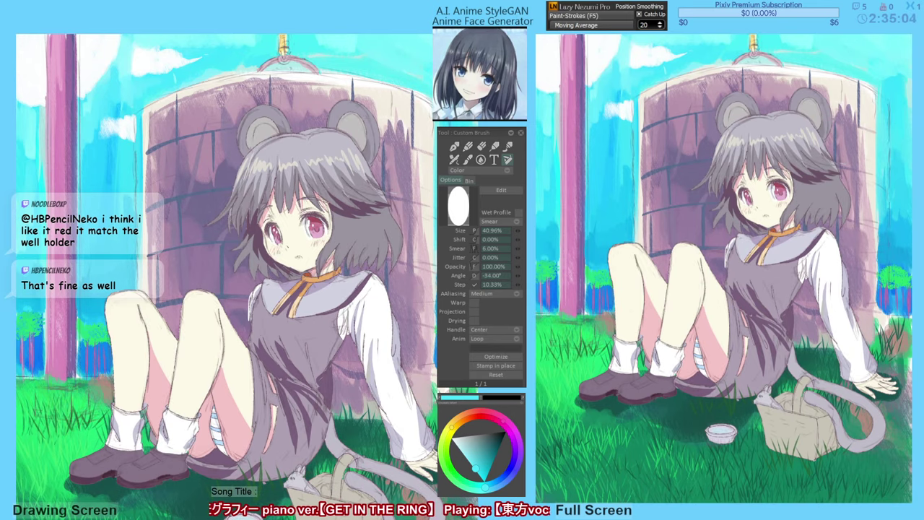
pyautogui.moveTo(223, 267); pyautogui.dragTo(229, 265)
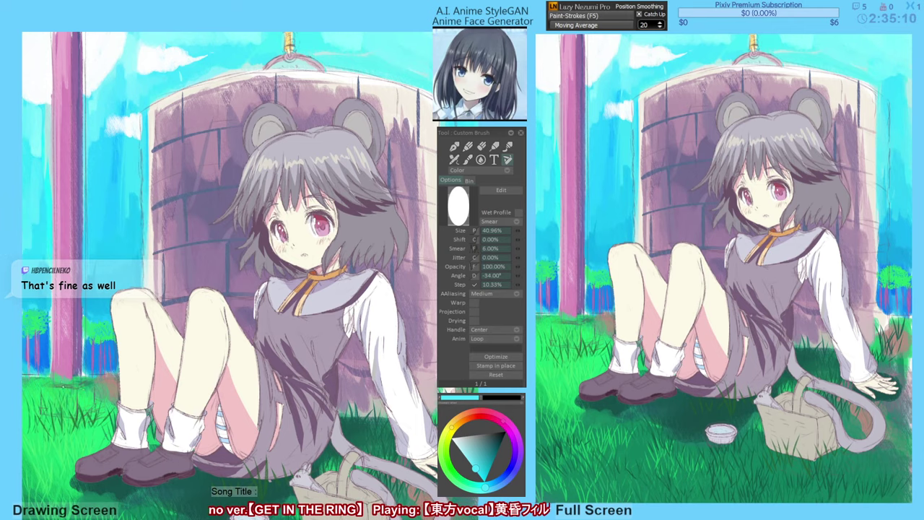
pyautogui.moveTo(68, 375)
pyautogui.mouseDown()
pyautogui.moveTo(65, 409)
pyautogui.moveTo(52, 401)
pyautogui.mouseUp()
pyautogui.hotkey('ctrl', 'z')
pyautogui.keyDown('alt'); pyautogui.click(69, 370); pyautogui.keyUp('alt')
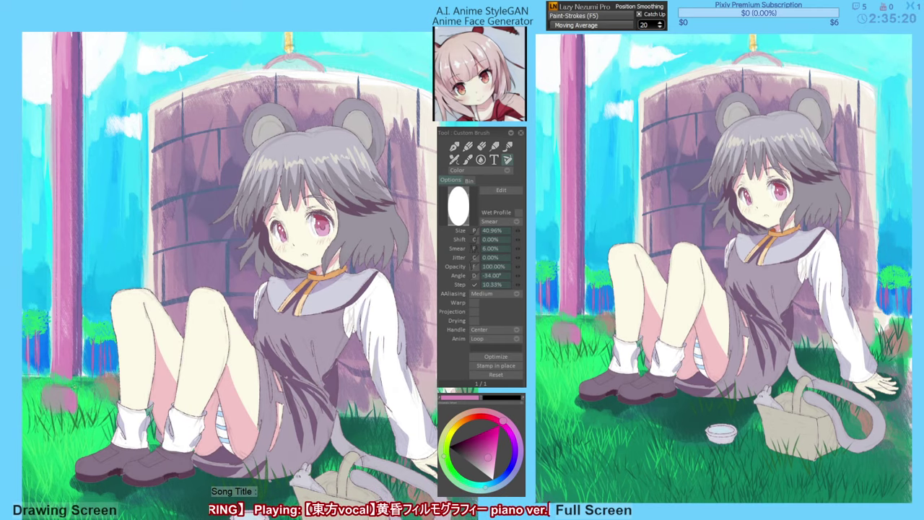
# Shade the trunk's base with picked darker pink and greyish purple, shaping it like a stone.
pyautogui.keyDown('alt'); pyautogui.click(80, 363); pyautogui.keyUp('alt')
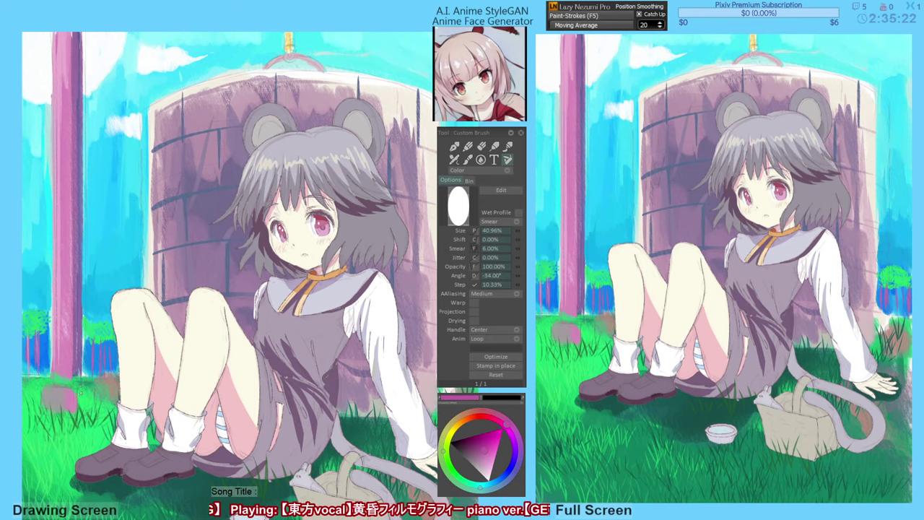
pyautogui.moveTo(80, 389); pyautogui.dragTo(83, 406)
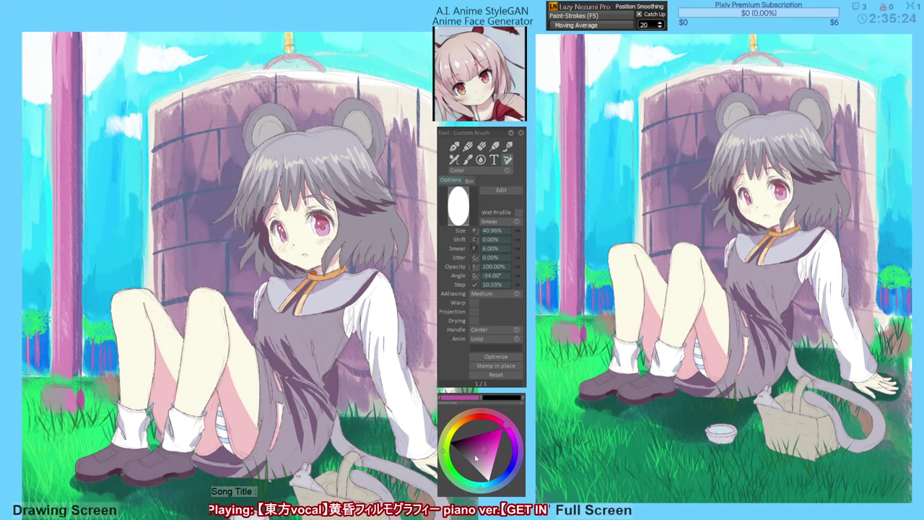
pyautogui.keyDown('alt'); pyautogui.click(80, 394); pyautogui.keyUp('alt')
pyautogui.click(80, 393)
pyautogui.moveTo(81, 394)
pyautogui.mouseDown()
pyautogui.moveTo(91, 403)
pyautogui.moveTo(92, 395)
pyautogui.moveTo(63, 384)
pyautogui.moveTo(80, 384)
pyautogui.moveTo(70, 388)
pyautogui.mouseUp()
pyautogui.keyDown('alt'); pyautogui.click(67, 376); pyautogui.keyUp('alt')
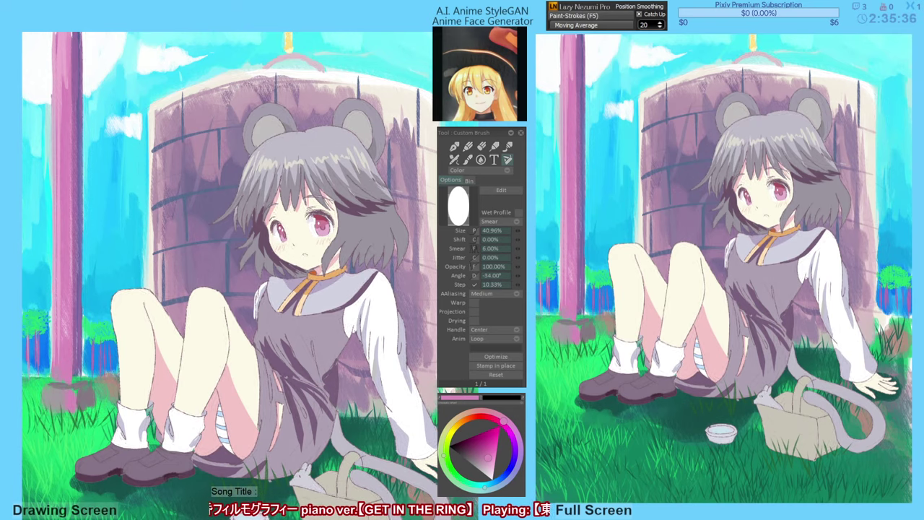
# Paint a deep blue strip along the grass line at the outer side of the trunk using picked blues.
pyautogui.moveTo(180, 366); pyautogui.dragTo(185, 366)
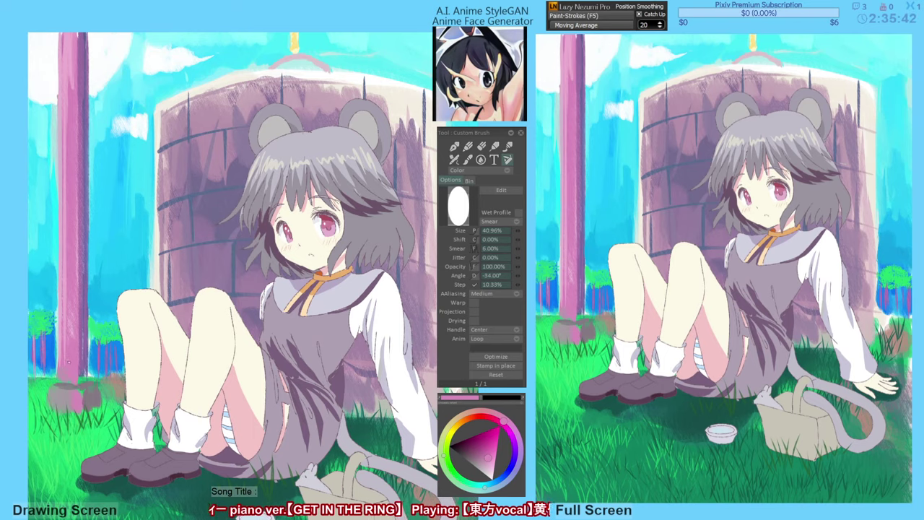
pyautogui.keyDown('alt'); pyautogui.click(50, 365); pyautogui.keyUp('alt')
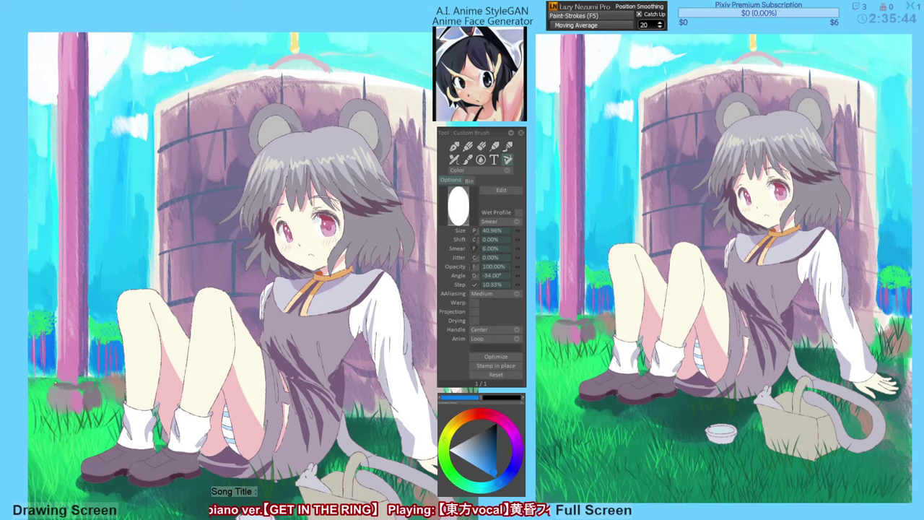
pyautogui.moveTo(56, 359); pyautogui.dragTo(56, 378)
pyautogui.moveTo(56, 330)
pyautogui.mouseDown()
pyautogui.moveTo(56, 366)
pyautogui.moveTo(33, 374)
pyautogui.mouseUp()
pyautogui.keyDown('alt'); pyautogui.click(46, 369); pyautogui.keyUp('alt')
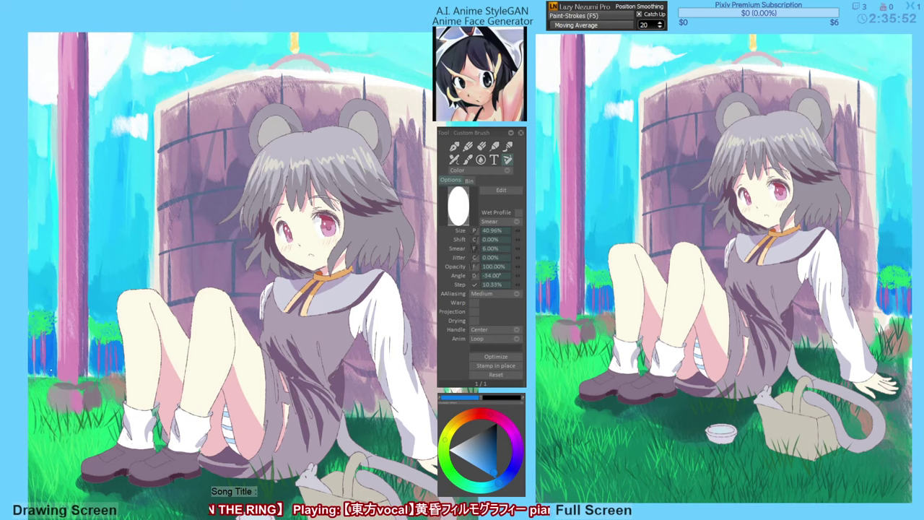
pyautogui.keyDown('alt'); pyautogui.click(51, 367); pyautogui.keyUp('alt')
pyautogui.moveTo(52, 364); pyautogui.dragTo(54, 375)
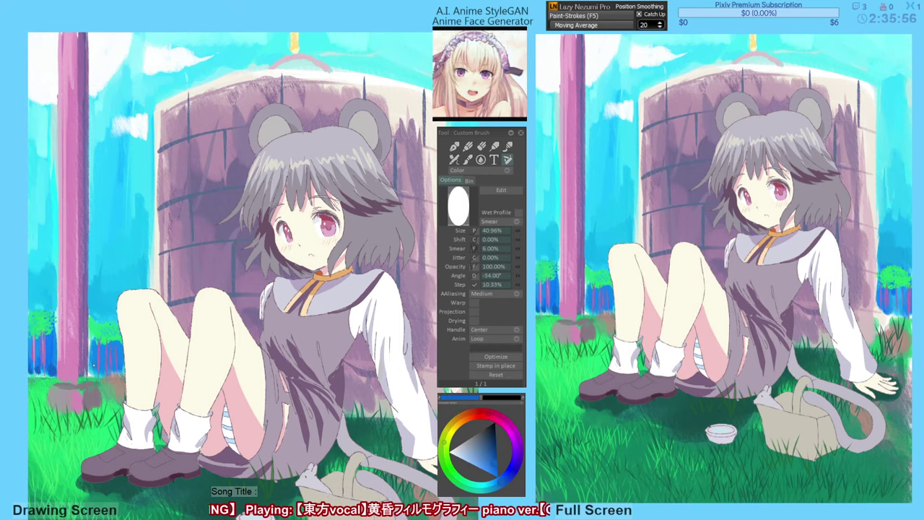
# Extend the deep blue strip along the grass line to the girl's leg and to the far side of the well.
pyautogui.moveTo(95, 364); pyautogui.dragTo(94, 378)
pyautogui.moveTo(92, 365)
pyautogui.mouseDown()
pyautogui.moveTo(91, 377)
pyautogui.moveTo(124, 374)
pyautogui.mouseUp()
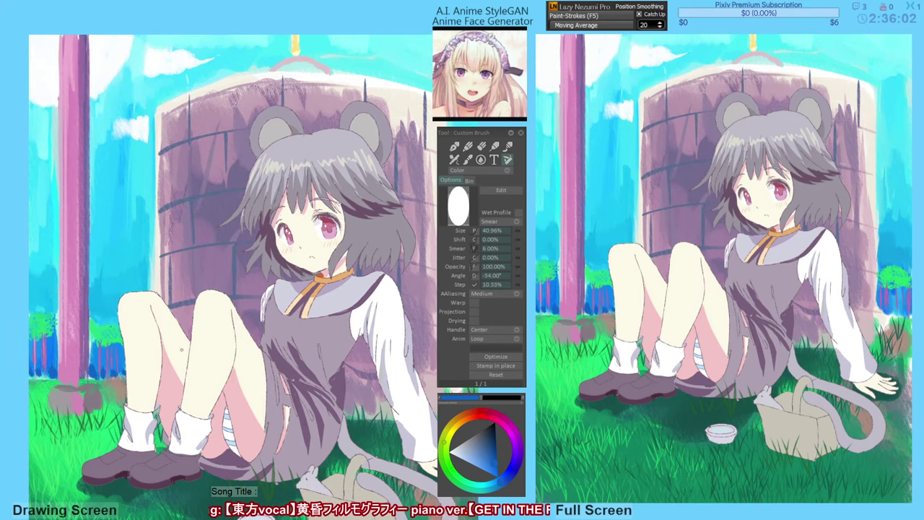
pyautogui.moveTo(155, 284)
pyautogui.mouseDown()
pyautogui.moveTo(153, 301)
pyautogui.moveTo(36, 282)
pyautogui.mouseUp()
pyautogui.moveTo(346, 362); pyautogui.dragTo(347, 374)
pyautogui.moveTo(351, 364); pyautogui.dragTo(358, 373)
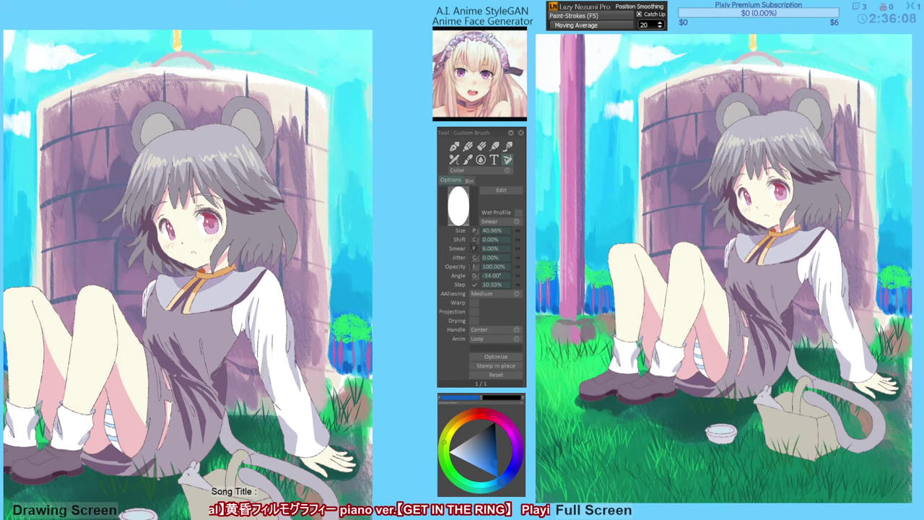
pyautogui.press('b')
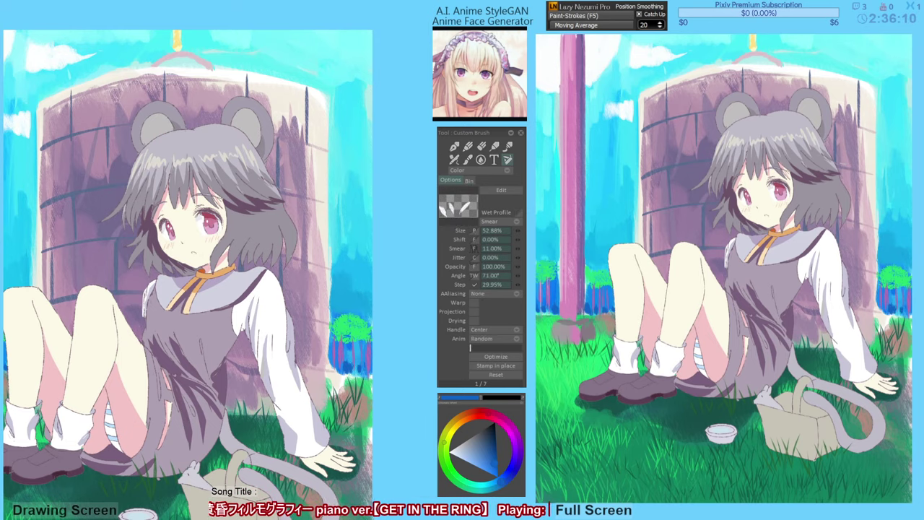
pyautogui.click(357, 333)
pyautogui.click(355, 332)
pyautogui.click(359, 335)
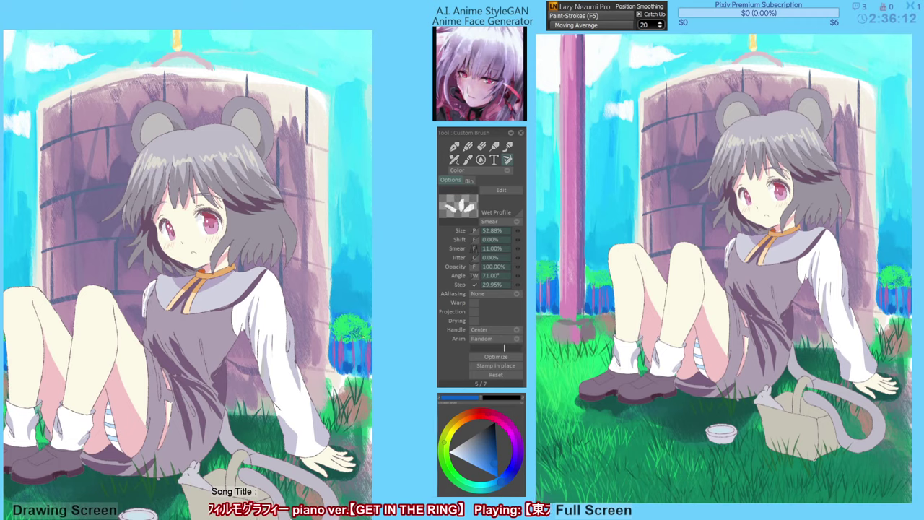
pyautogui.hotkey('ctrl', 'z')
# Switch to the leaf brush with 22% smear and test picked green leaves on the tree beside the well, undoing unwanted stamps.
pyautogui.press('b')
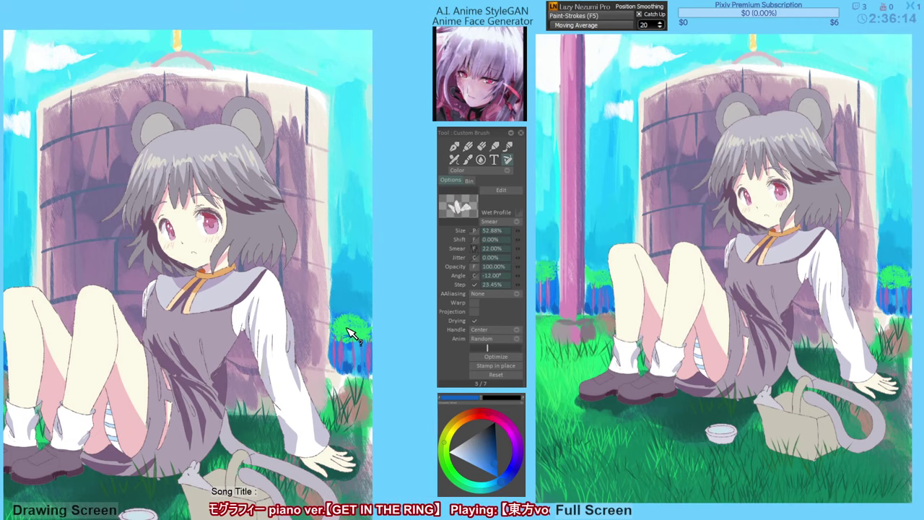
pyautogui.keyDown('alt'); pyautogui.click(343, 332); pyautogui.keyUp('alt')
pyautogui.keyDown('alt'); pyautogui.click(348, 334); pyautogui.keyUp('alt')
pyautogui.click(353, 332)
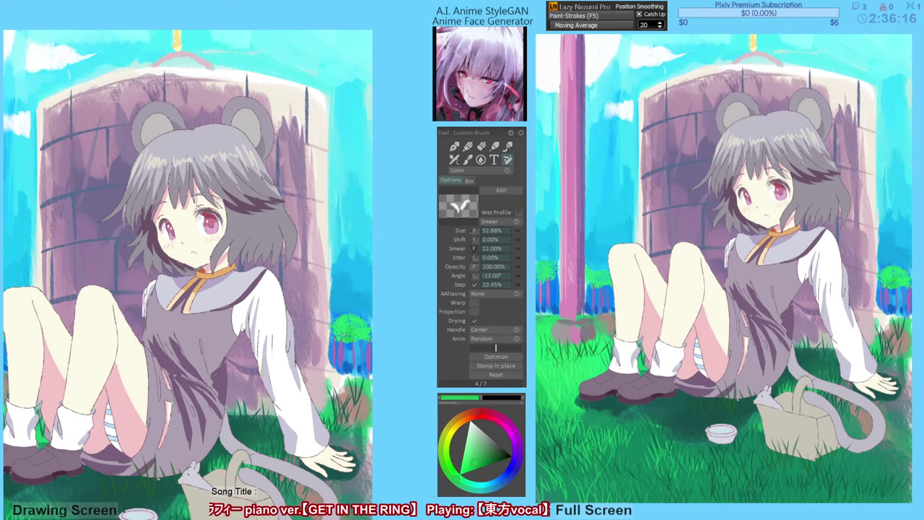
pyautogui.click(356, 331)
pyautogui.click(360, 331)
pyautogui.click(360, 335)
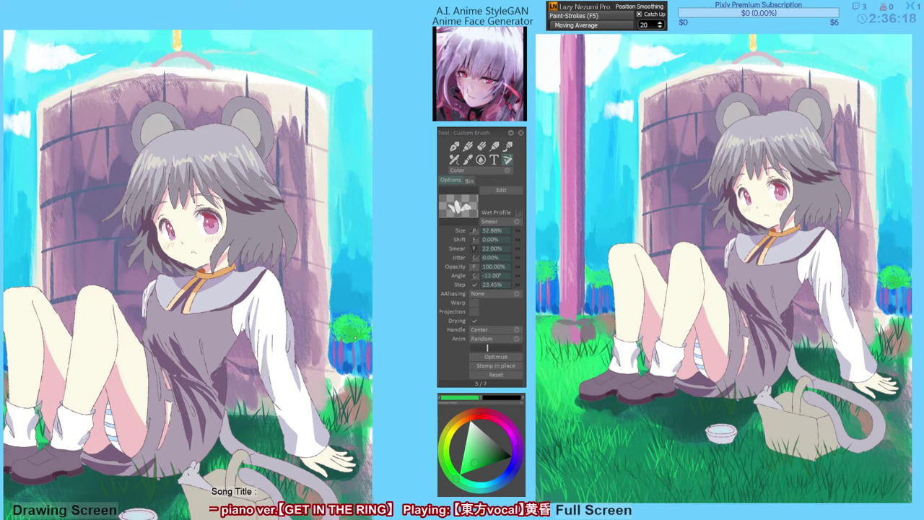
pyautogui.hotkey('ctrl', 'z')
pyautogui.hotkey('ctrl', 'z')
# Stamp leaves in a picked muted green over the foliage of the tree beside the well.
pyautogui.keyDown('alt'); pyautogui.click(365, 345); pyautogui.keyUp('alt')
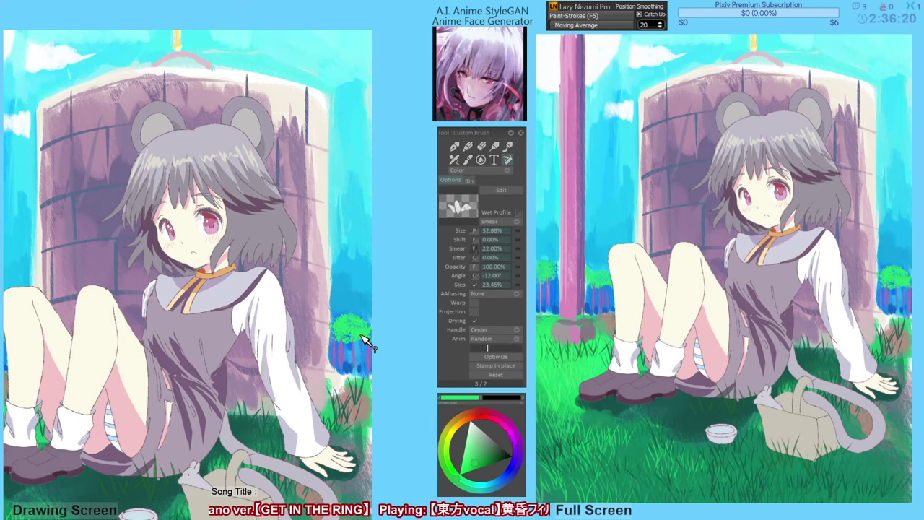
pyautogui.keyDown('alt'); pyautogui.click(358, 338); pyautogui.keyUp('alt')
pyautogui.click(352, 333)
pyautogui.click(337, 333)
pyautogui.click(353, 338)
pyautogui.click(350, 337)
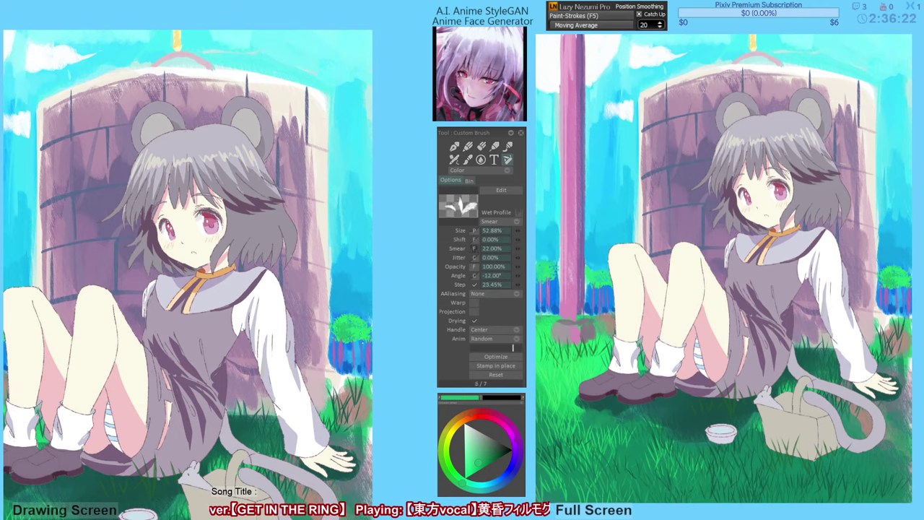
pyautogui.click(345, 337)
pyautogui.click(349, 339)
pyautogui.click(349, 339)
pyautogui.click(342, 344)
pyautogui.click(350, 337)
pyautogui.click(355, 335)
pyautogui.click(352, 332)
pyautogui.click(347, 331)
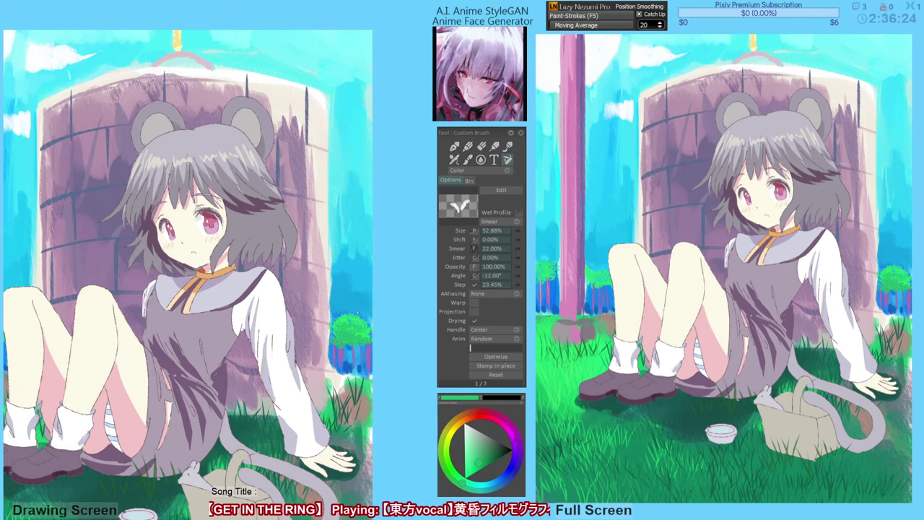
pyautogui.click(342, 328)
pyautogui.click(335, 337)
# Add darker leaf stamps in a newly picked green across the crown and underside of the tree beside the well.
pyautogui.keyDown('alt'); pyautogui.click(346, 334); pyautogui.keyUp('alt')
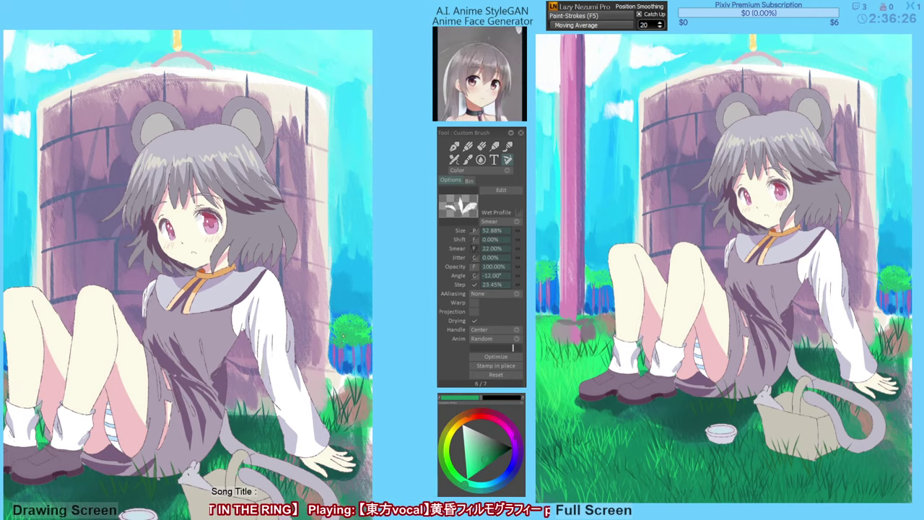
pyautogui.click(344, 337)
pyautogui.click(351, 335)
pyautogui.click(354, 334)
pyautogui.click(345, 329)
pyautogui.click(350, 325)
pyautogui.click(359, 334)
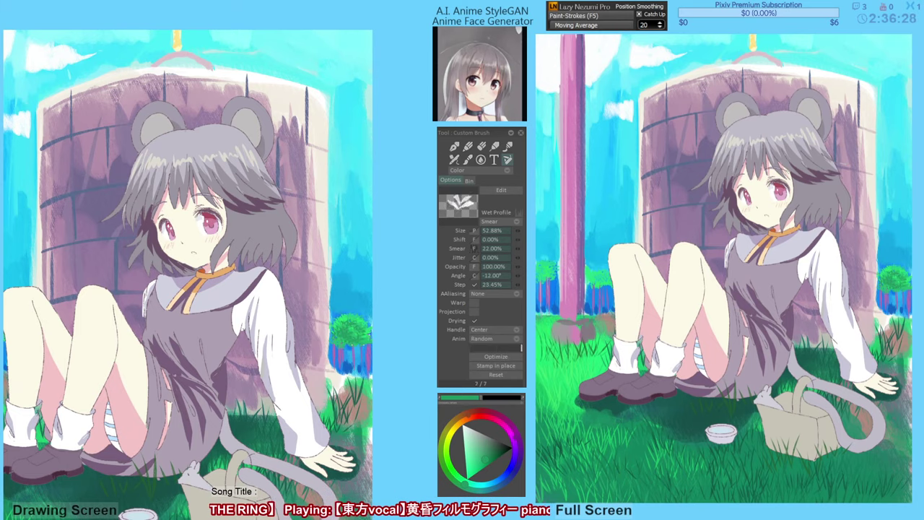
pyautogui.click(364, 337)
pyautogui.click(358, 343)
pyautogui.click(343, 344)
# Stamp the same dark green leaves over the distant trees between the trunk and the girl's knees.
pyautogui.moveTo(83, 333); pyautogui.dragTo(161, 331)
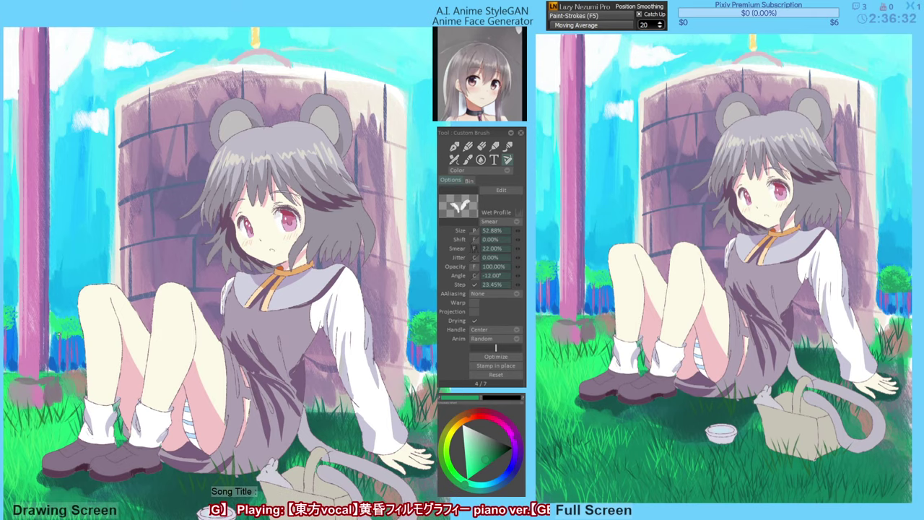
pyautogui.click(61, 331)
pyautogui.click(57, 326)
pyautogui.click(54, 318)
pyautogui.click(55, 328)
pyautogui.click(62, 325)
pyautogui.click(73, 319)
pyautogui.click(74, 323)
pyautogui.click(74, 316)
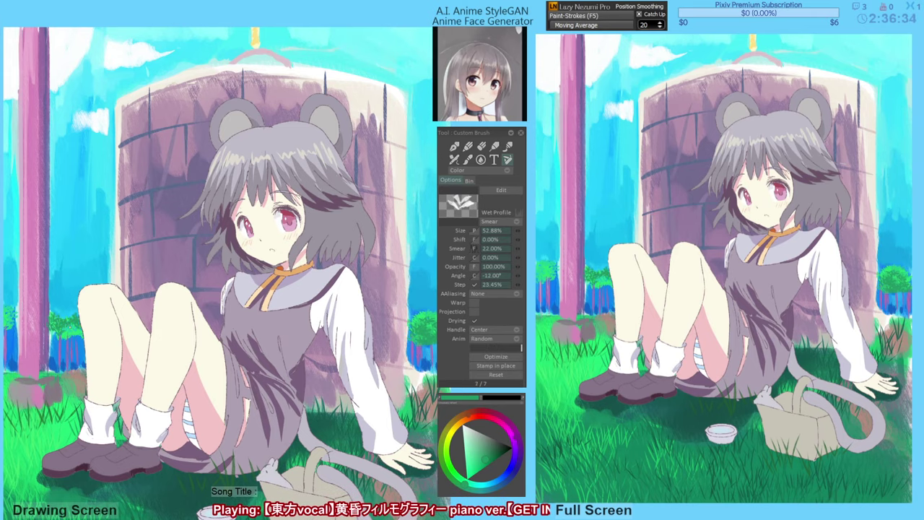
pyautogui.click(73, 327)
pyautogui.click(69, 331)
pyautogui.click(67, 333)
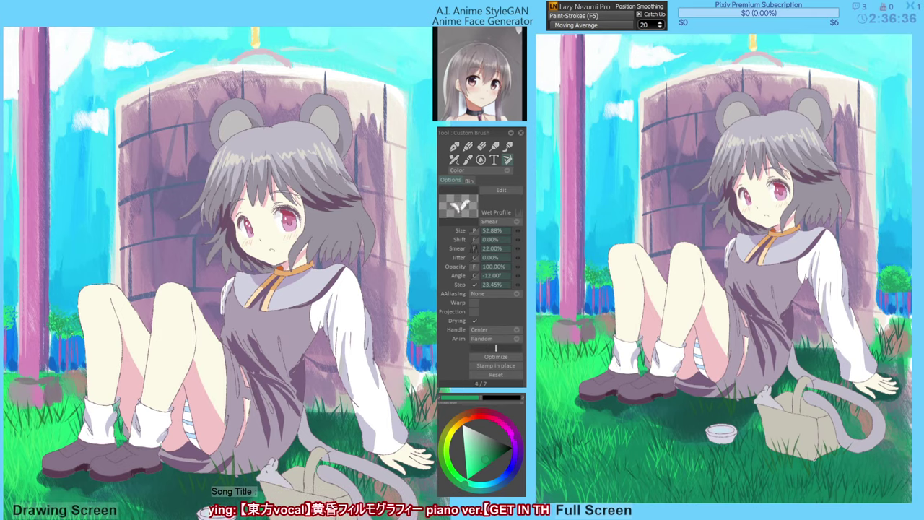
# Stamp dark green leaves over the distant tree at the outer side of the trunk.
pyautogui.moveTo(64, 329); pyautogui.dragTo(80, 334)
pyautogui.click(23, 327)
pyautogui.click(14, 334)
pyautogui.click(12, 335)
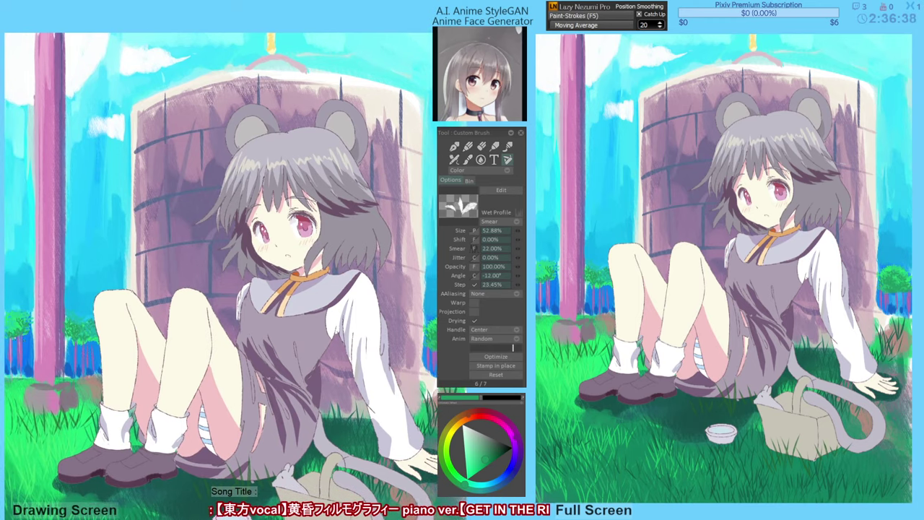
pyautogui.moveTo(12, 334); pyautogui.dragTo(34, 339)
pyautogui.click(33, 338)
pyautogui.click(33, 335)
pyautogui.click(31, 325)
pyautogui.click(34, 326)
pyautogui.click(43, 322)
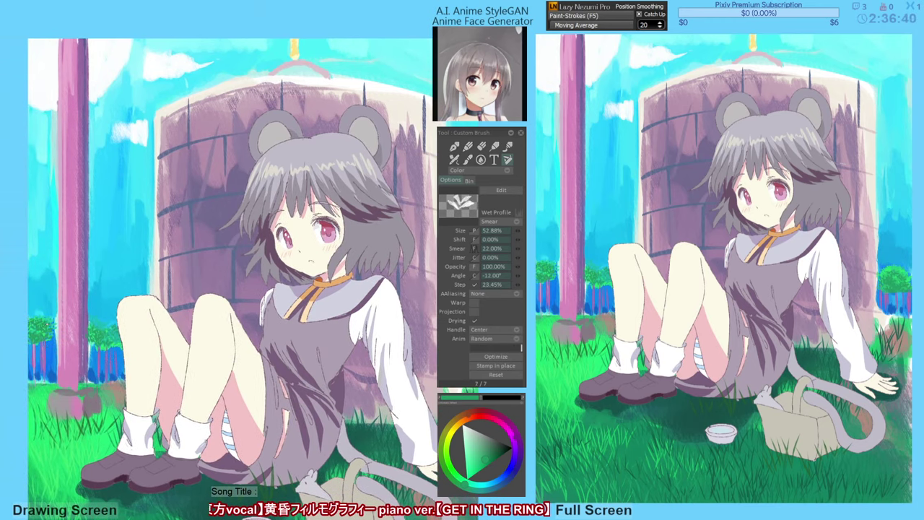
# Add more dark green leaf stamps down the crown of the distant tree at the trunk's outer side.
pyautogui.click(44, 326)
pyautogui.click(43, 330)
pyautogui.click(41, 334)
pyautogui.click(43, 336)
pyautogui.click(42, 340)
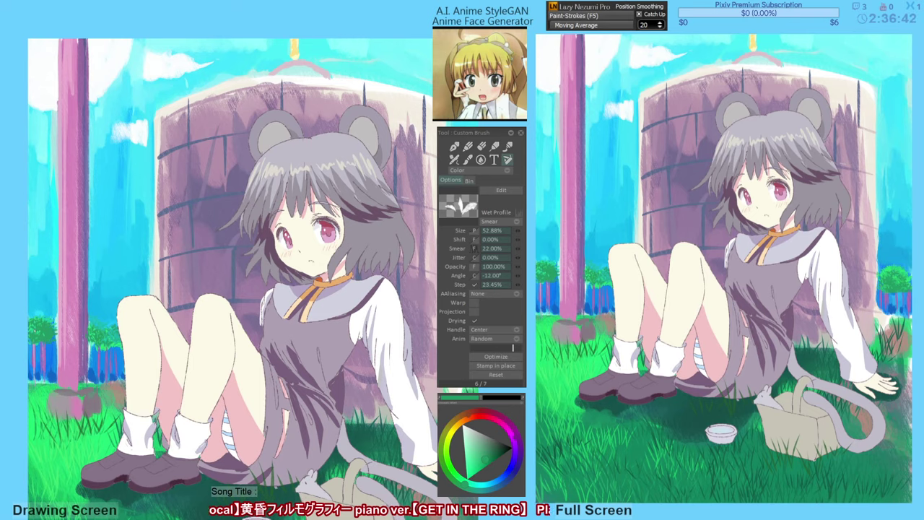
# Pick a brighter green from the outer distant tree and stamp lighter leaves across its crown.
pyautogui.keyDown('alt'); pyautogui.click(42, 322); pyautogui.keyUp('alt')
pyautogui.click(35, 324)
pyautogui.click(37, 323)
pyautogui.click(41, 322)
pyautogui.click(46, 322)
pyautogui.click(38, 333)
pyautogui.click(34, 337)
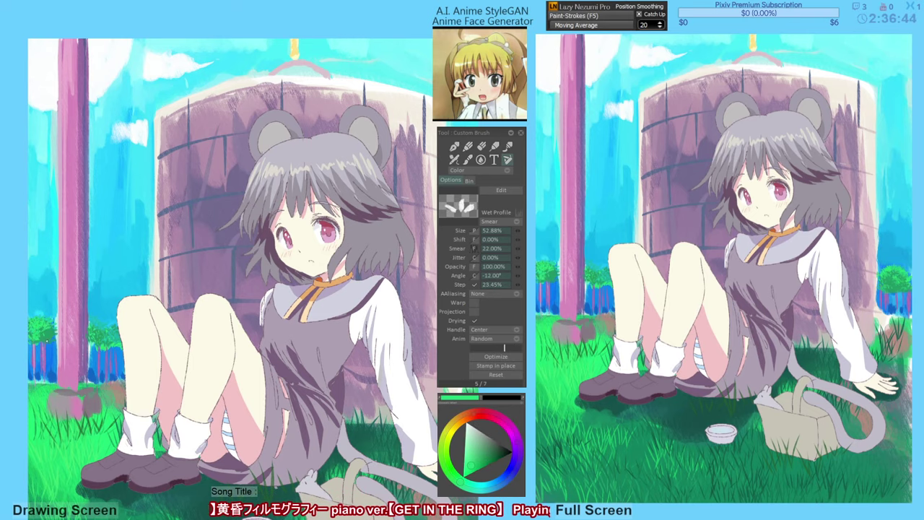
# Stamp the same bright green leaves over the distant trees between the trunk and the girl's knees.
pyautogui.click(96, 335)
pyautogui.click(103, 327)
pyautogui.click(105, 336)
pyautogui.click(114, 331)
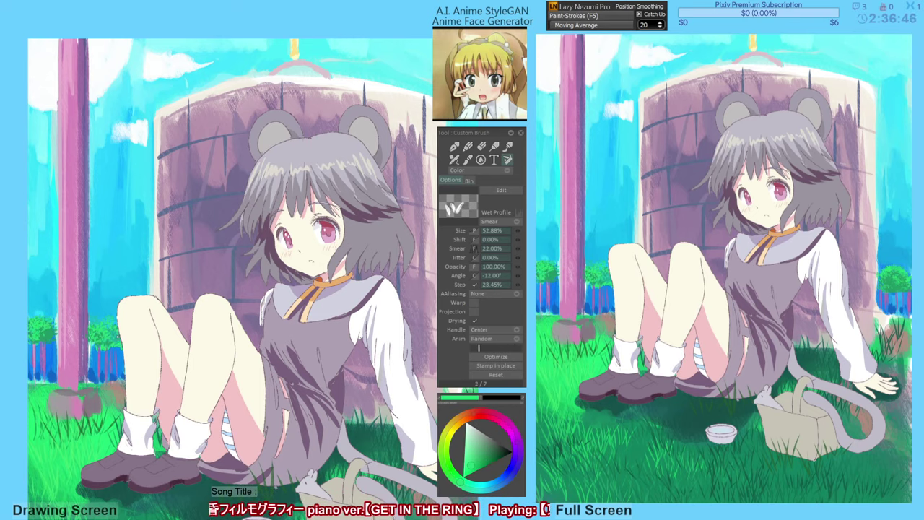
pyautogui.click(119, 340)
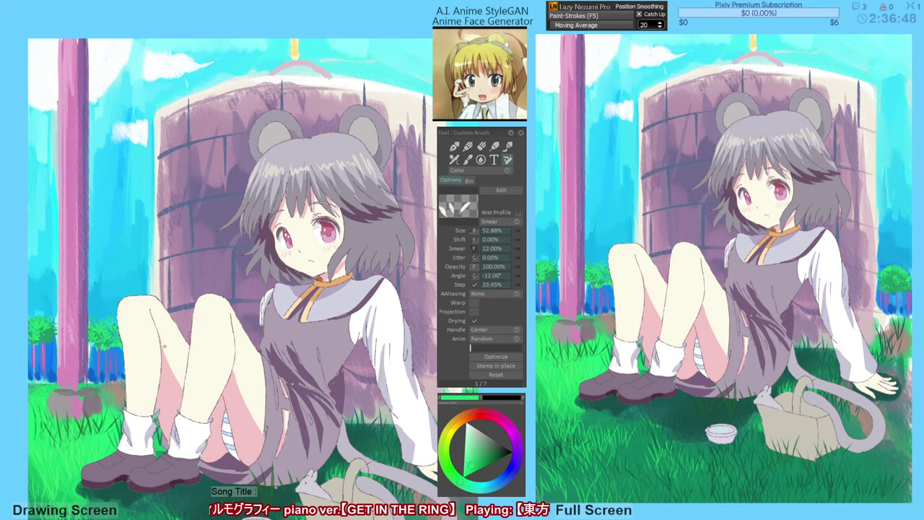
pyautogui.moveTo(166, 366); pyautogui.dragTo(164, 364)
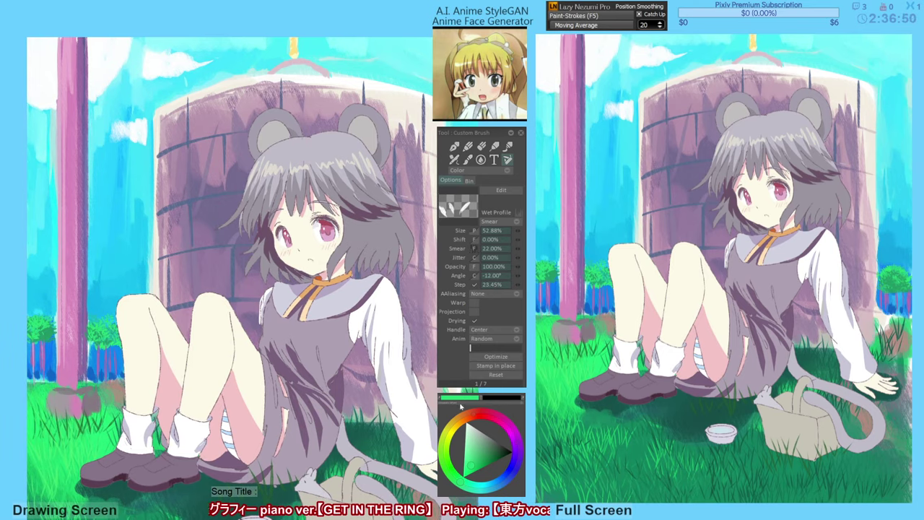
# Switch to the oval smear brush and touch up the distant tree trunks with colours picked from the artwork.
pyautogui.press('b')
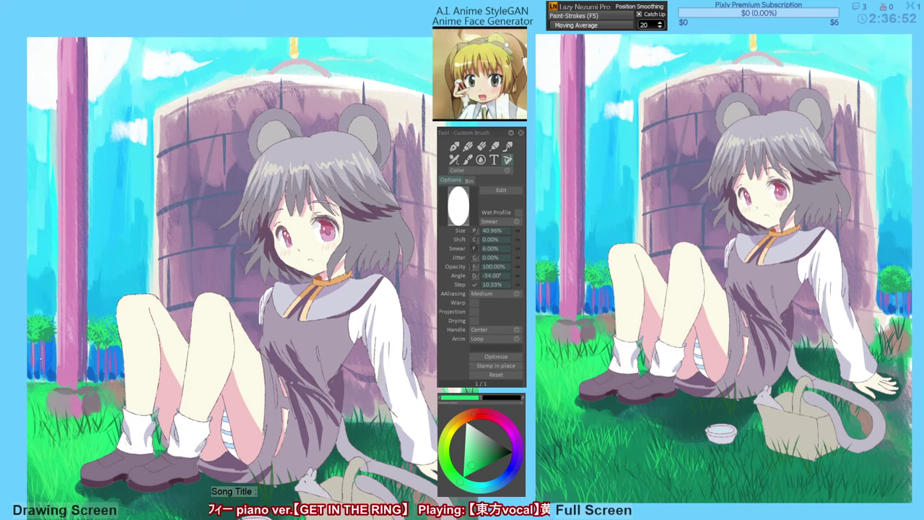
pyautogui.click(47, 362)
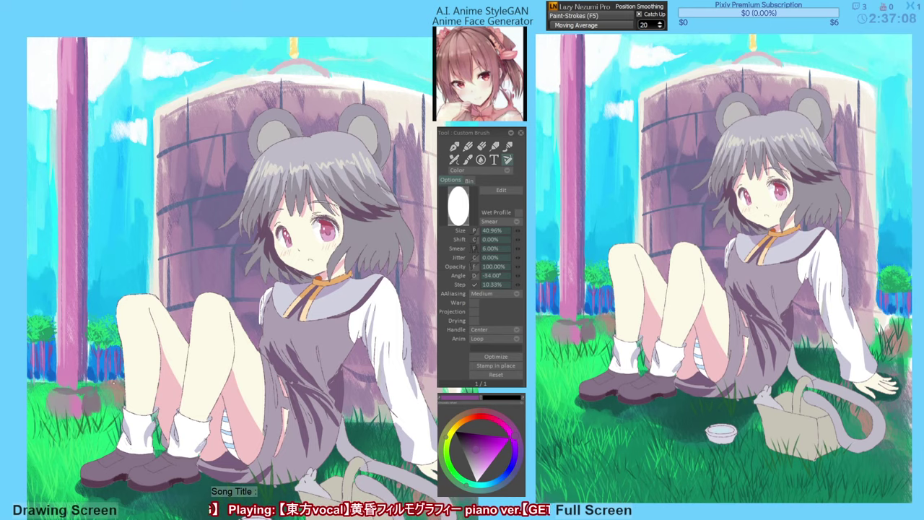
pyautogui.keyDown('alt'); pyautogui.click(101, 373); pyautogui.keyUp('alt')
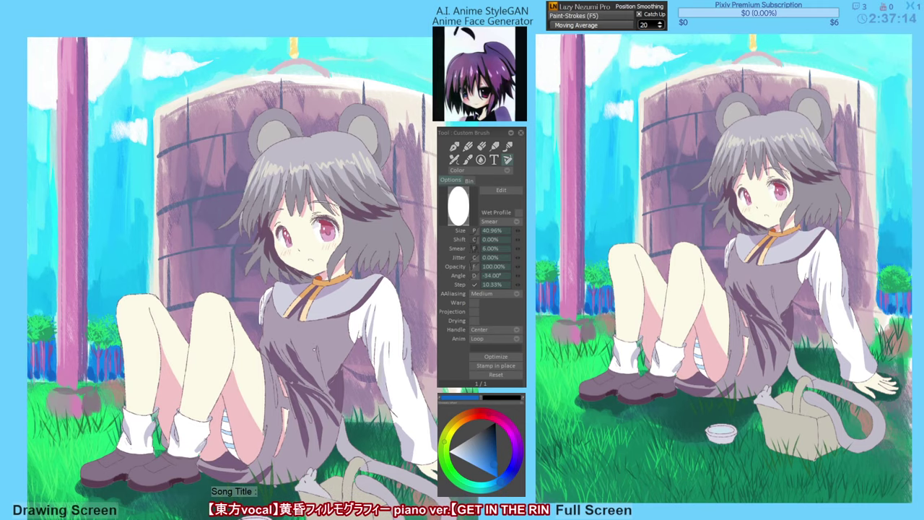
# Pick a purple from the large pink trunk and paint shading down its inner edge to the base.
pyautogui.moveTo(218, 252); pyautogui.dragTo(222, 275)
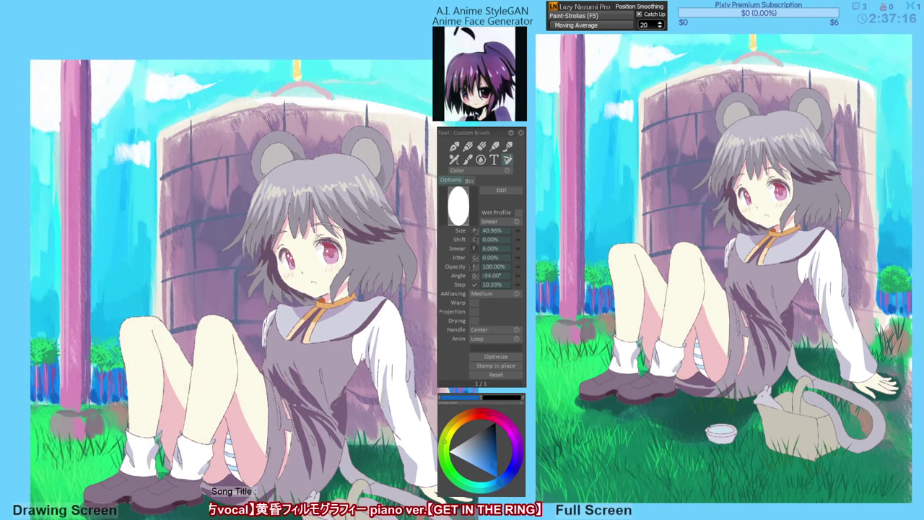
pyautogui.keyDown('alt'); pyautogui.click(78, 137); pyautogui.keyUp('alt')
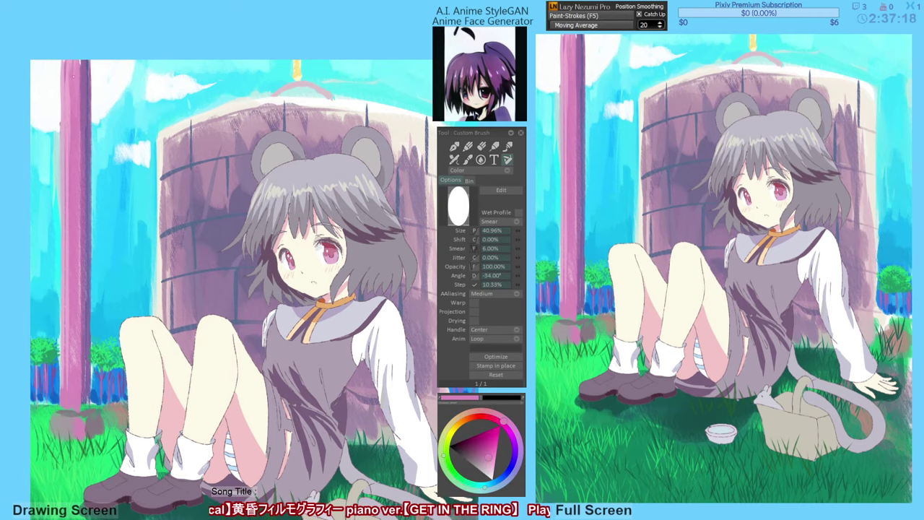
pyautogui.keyDown('alt'); pyautogui.click(83, 74); pyautogui.keyUp('alt')
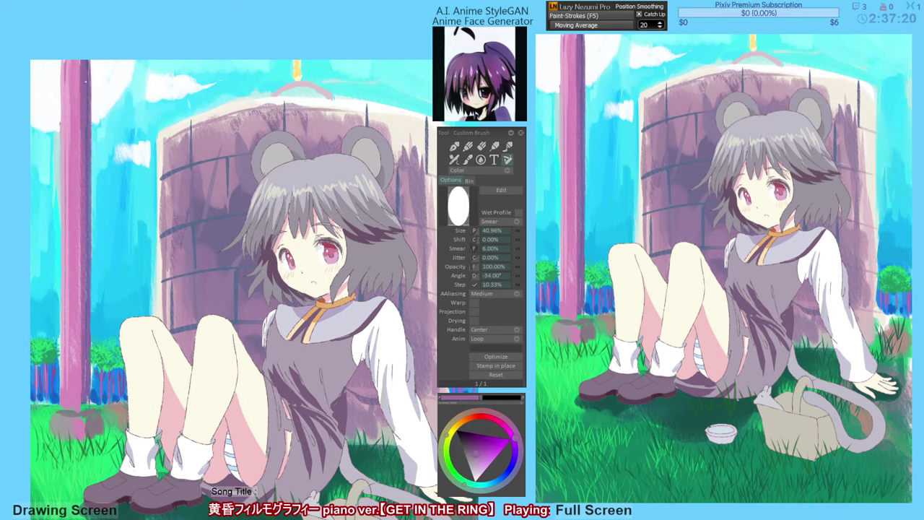
pyautogui.keyDown('alt'); pyautogui.click(84, 97); pyautogui.keyUp('alt')
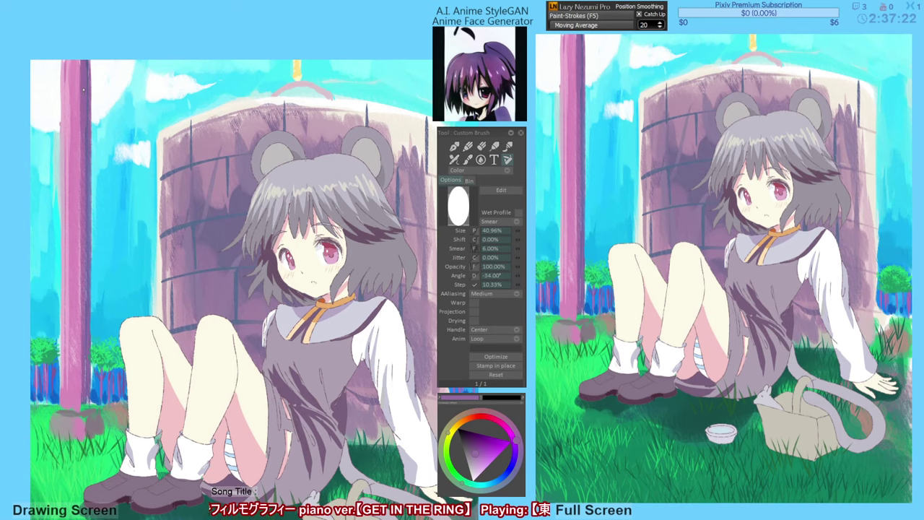
pyautogui.keyDown('alt'); pyautogui.click(85, 88); pyautogui.keyUp('alt')
pyautogui.moveTo(85, 61); pyautogui.dragTo(85, 244)
pyautogui.moveTo(87, 129); pyautogui.dragTo(83, 288)
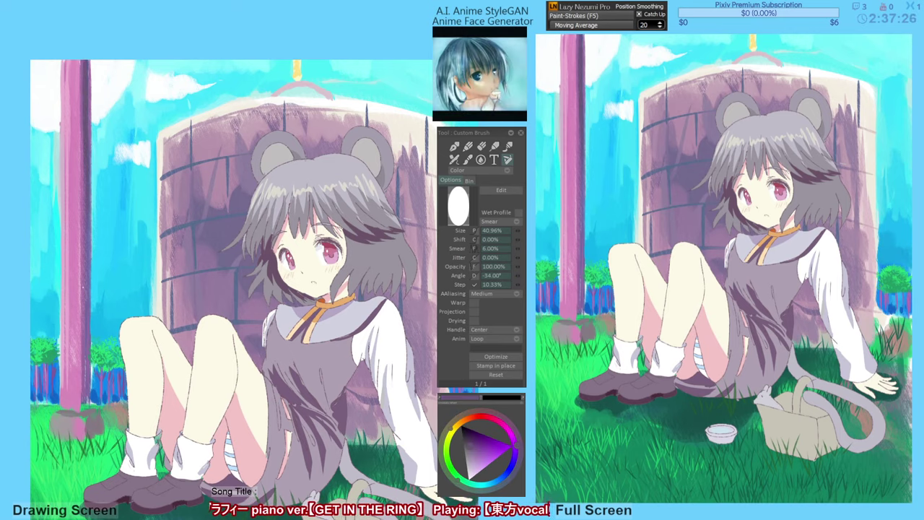
pyautogui.moveTo(88, 329)
pyautogui.mouseDown()
pyautogui.moveTo(80, 419)
pyautogui.moveTo(98, 435)
pyautogui.mouseUp()
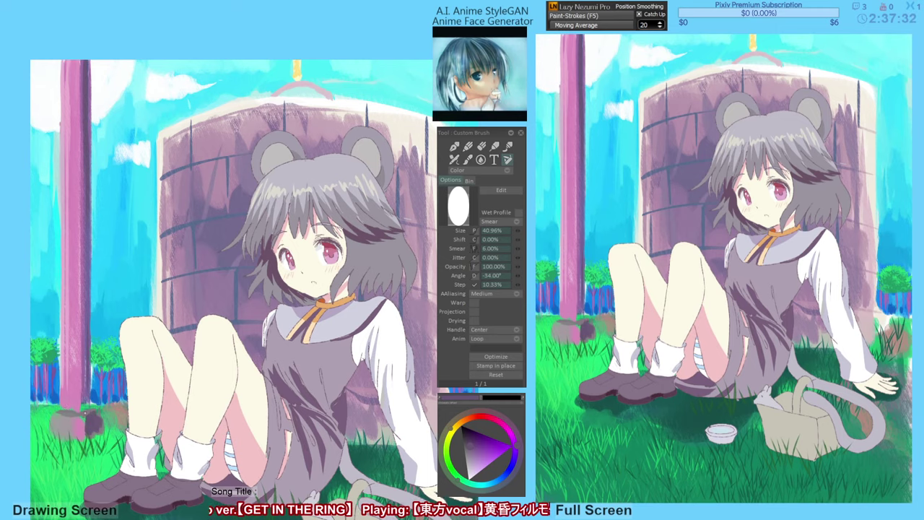
# Repaint the base of the large trunk with picked purple and pink, blending the trunk into the grass.
pyautogui.keyDown('alt'); pyautogui.click(60, 407); pyautogui.keyUp('alt')
pyautogui.keyDown('alt'); pyautogui.click(73, 405); pyautogui.keyUp('alt')
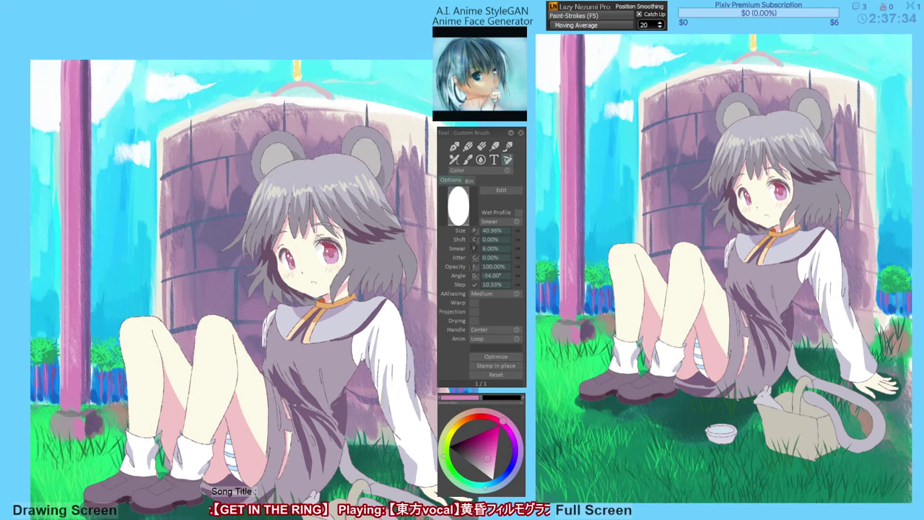
pyautogui.keyDown('alt'); pyautogui.click(91, 402); pyautogui.keyUp('alt')
pyautogui.moveTo(84, 405); pyautogui.dragTo(82, 394)
pyautogui.keyDown('alt'); pyautogui.click(79, 396); pyautogui.keyUp('alt')
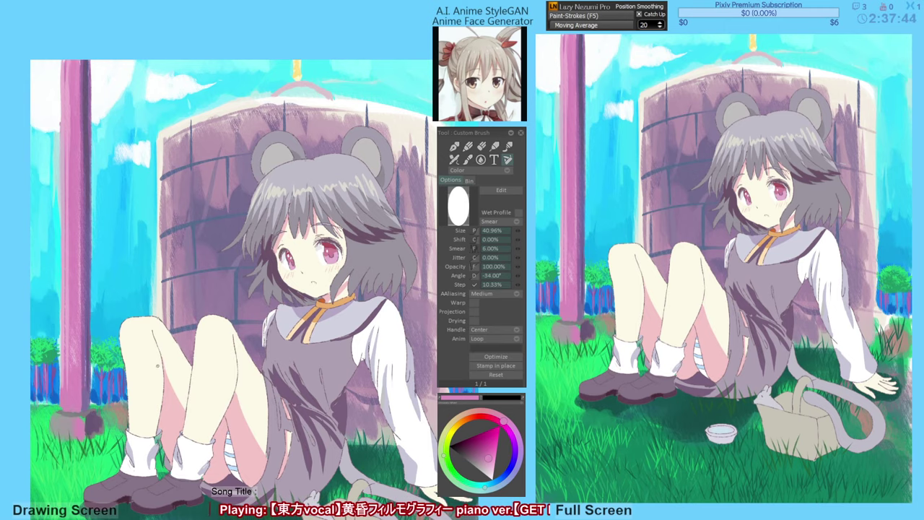
pyautogui.moveTo(320, 359); pyautogui.dragTo(303, 354)
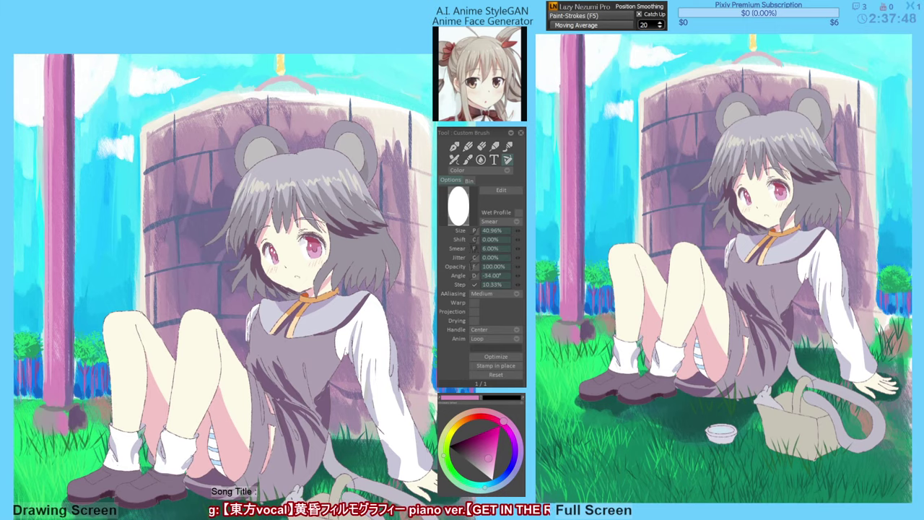
pyautogui.moveTo(302, 400); pyautogui.dragTo(314, 392)
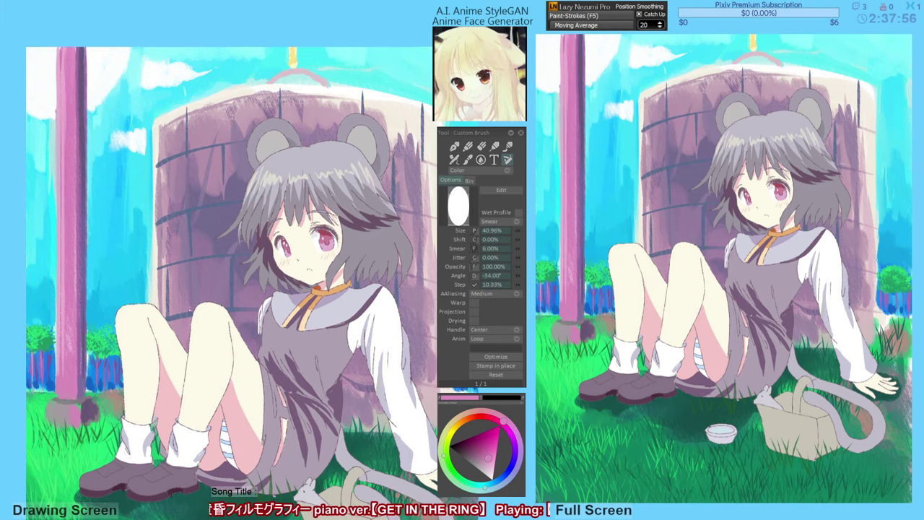
pyautogui.moveTo(196, 316); pyautogui.dragTo(197, 322)
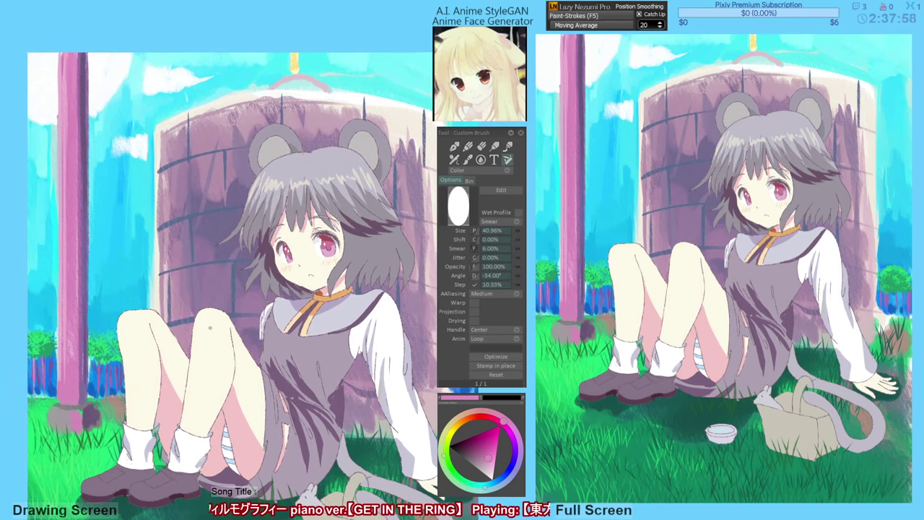
pyautogui.press('h')
pyautogui.press('m')
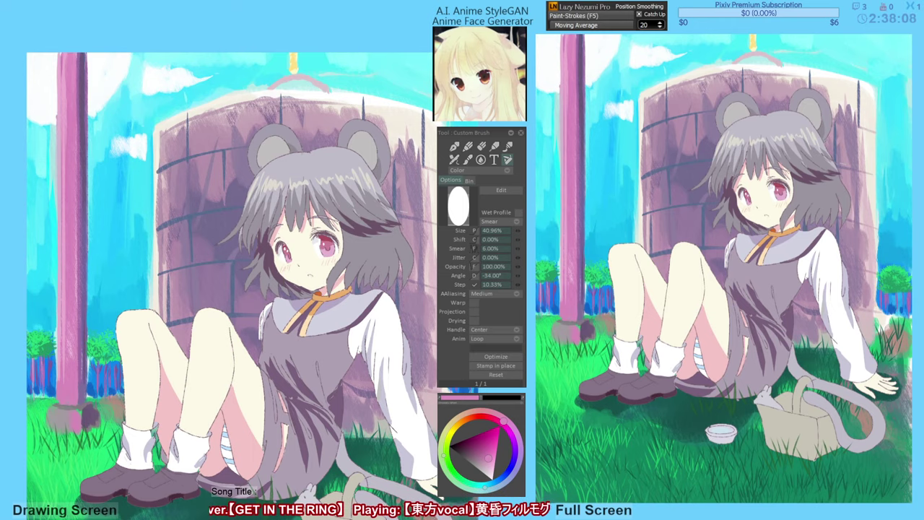
# Shift the colour of both of the girl's irises to a redder pink and check the picture mirrored.
pyautogui.press('s')
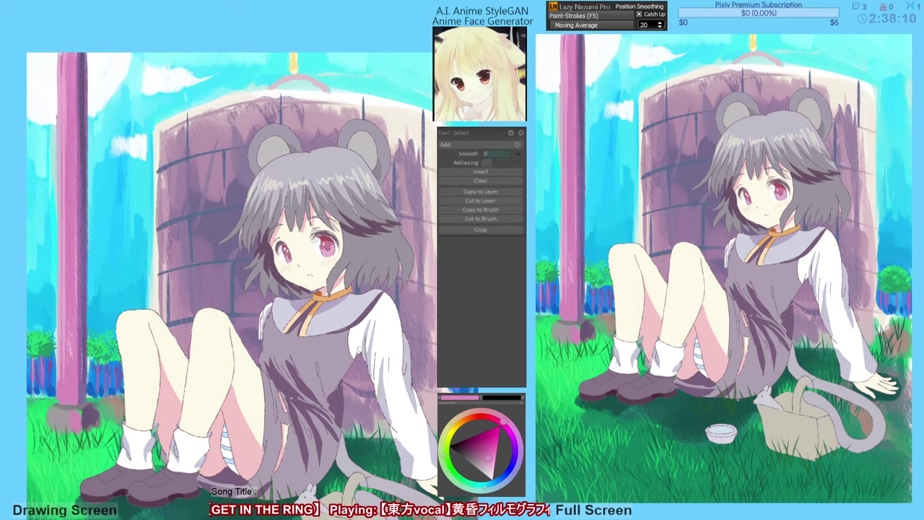
pyautogui.moveTo(329, 256)
pyautogui.mouseDown()
pyautogui.moveTo(329, 237)
pyautogui.moveTo(325, 255)
pyautogui.mouseUp()
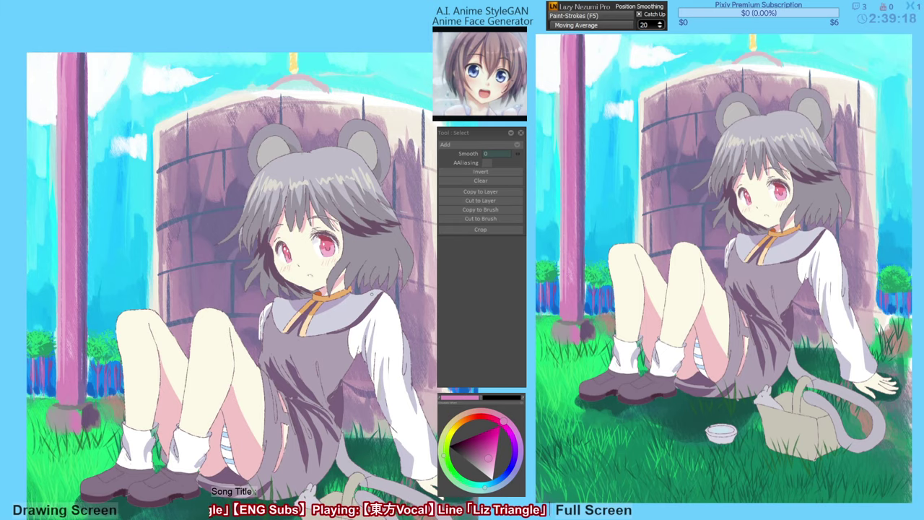
pyautogui.moveTo(371, 295)
pyautogui.mouseDown()
pyautogui.moveTo(364, 281)
pyautogui.moveTo(347, 298)
pyautogui.mouseUp()
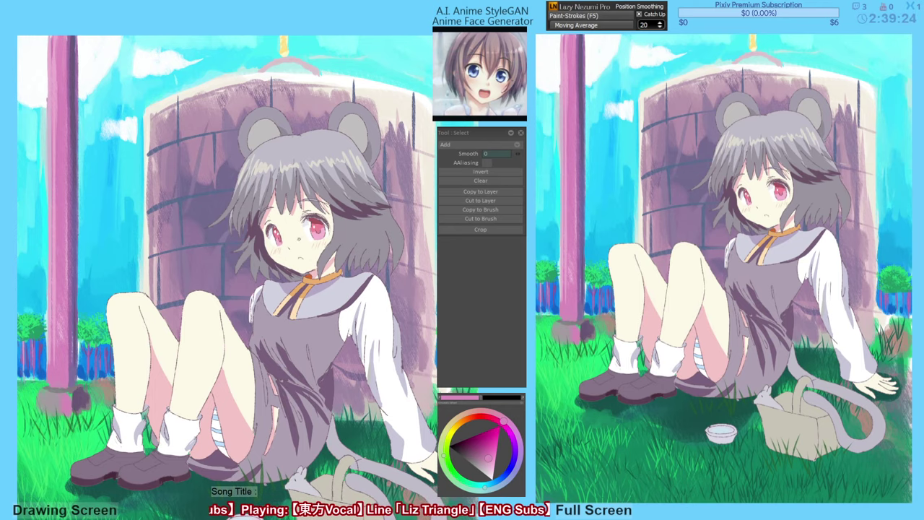
pyautogui.press('h')
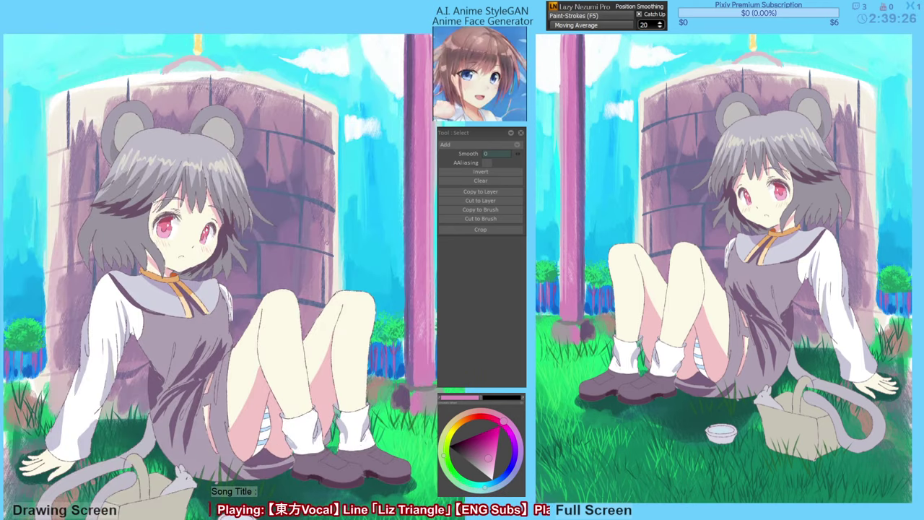
pyautogui.press('h')
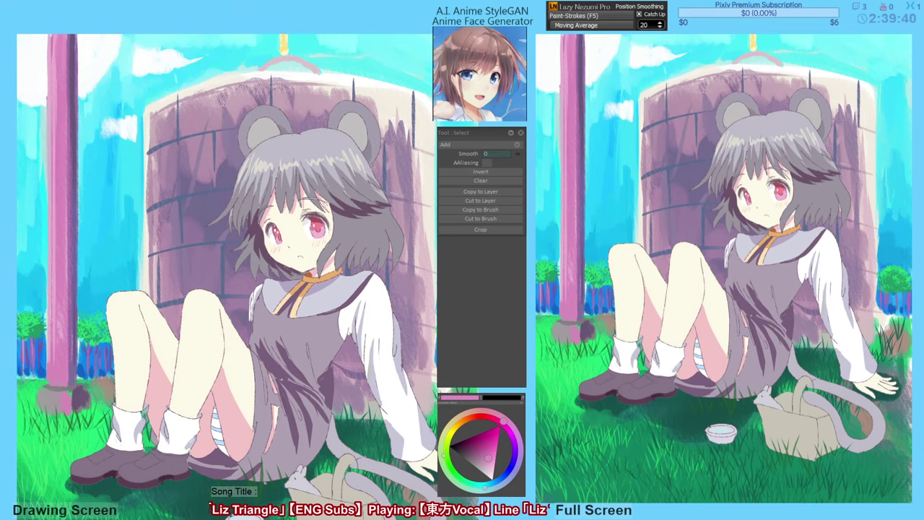
# Return to the oval smear brush and retouch the sky at both sides of the well with picked blues.
pyautogui.press('b')
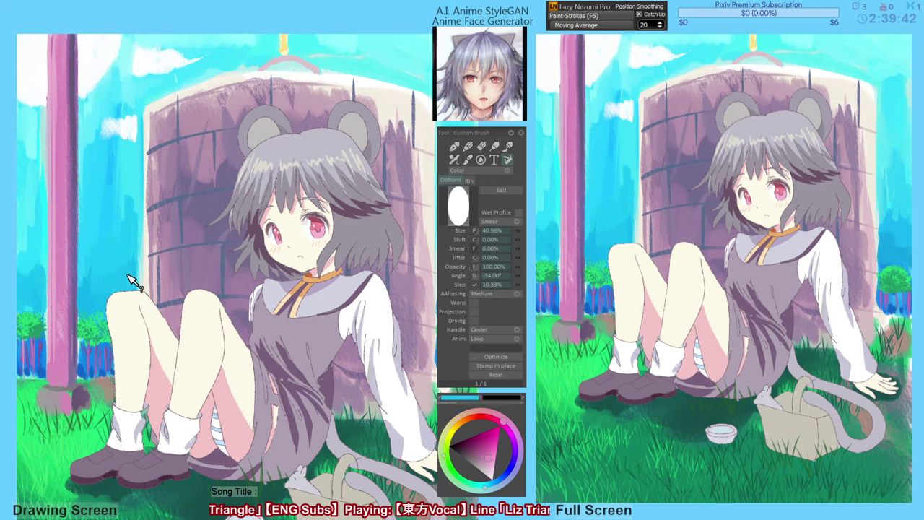
pyautogui.keyDown('alt'); pyautogui.click(136, 278); pyautogui.keyUp('alt')
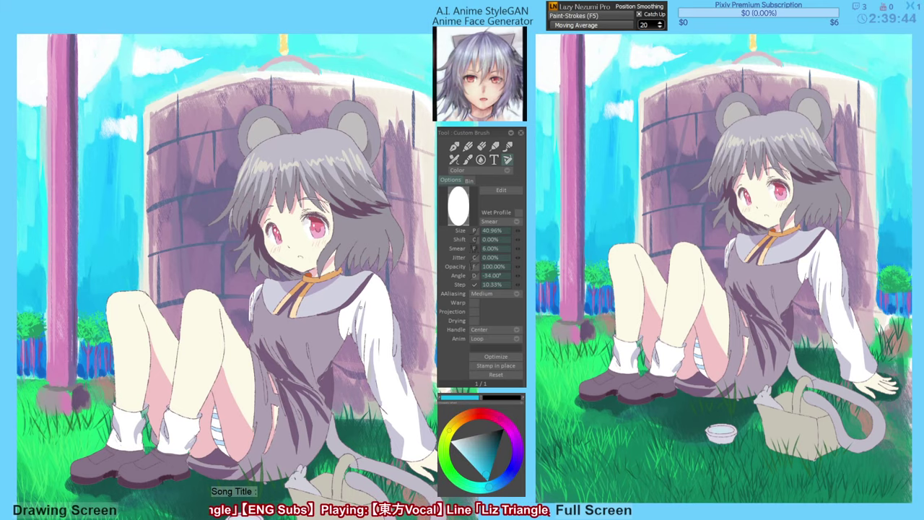
pyautogui.moveTo(138, 311); pyautogui.dragTo(90, 311)
pyautogui.keyDown('alt'); pyautogui.click(392, 294); pyautogui.keyUp('alt')
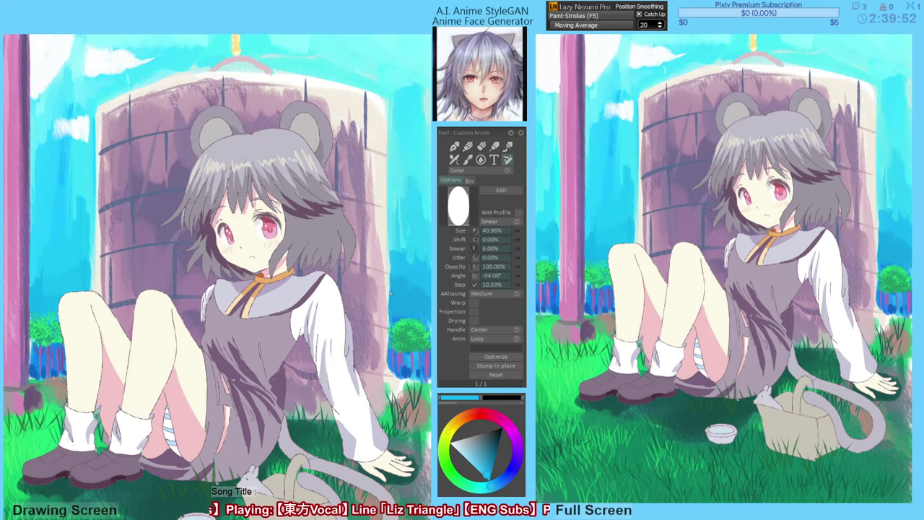
pyautogui.moveTo(328, 260); pyautogui.dragTo(364, 287)
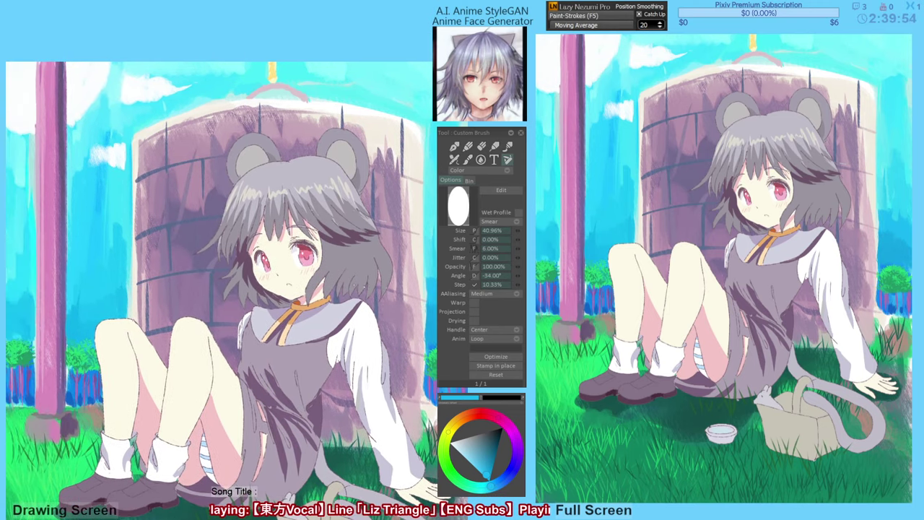
# Paint picked sky blue down along the well's outer edge above the girl's knees.
pyautogui.keyDown('alt'); pyautogui.click(118, 260); pyautogui.keyUp('alt')
pyautogui.moveTo(128, 247); pyautogui.dragTo(130, 315)
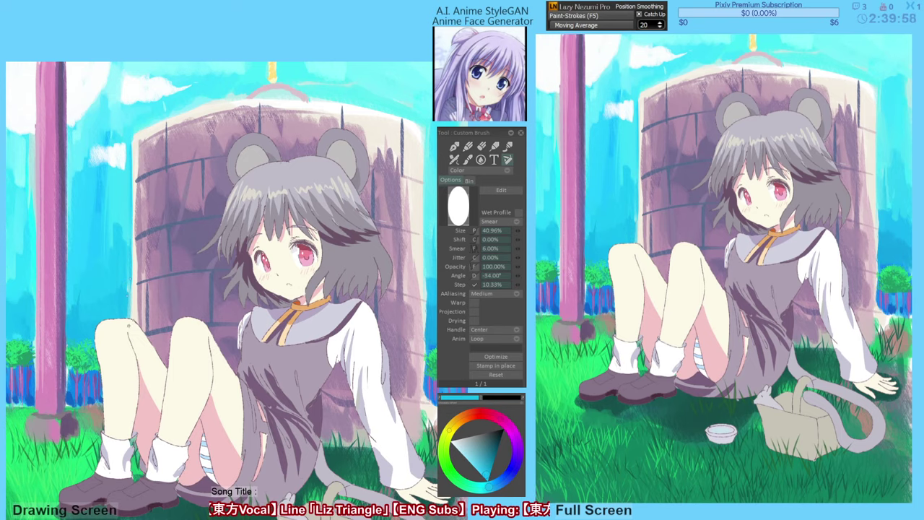
pyautogui.moveTo(129, 269); pyautogui.dragTo(129, 316)
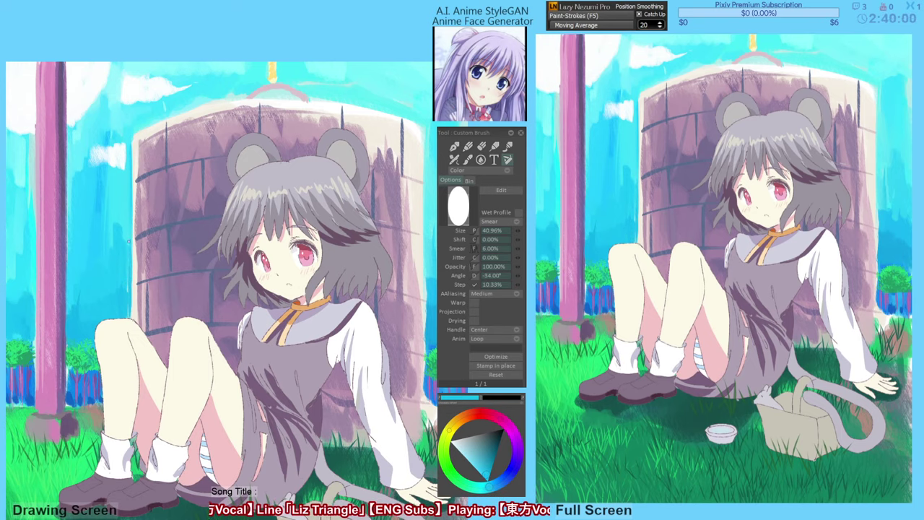
pyautogui.keyDown('alt'); pyautogui.click(130, 151); pyautogui.keyUp('alt')
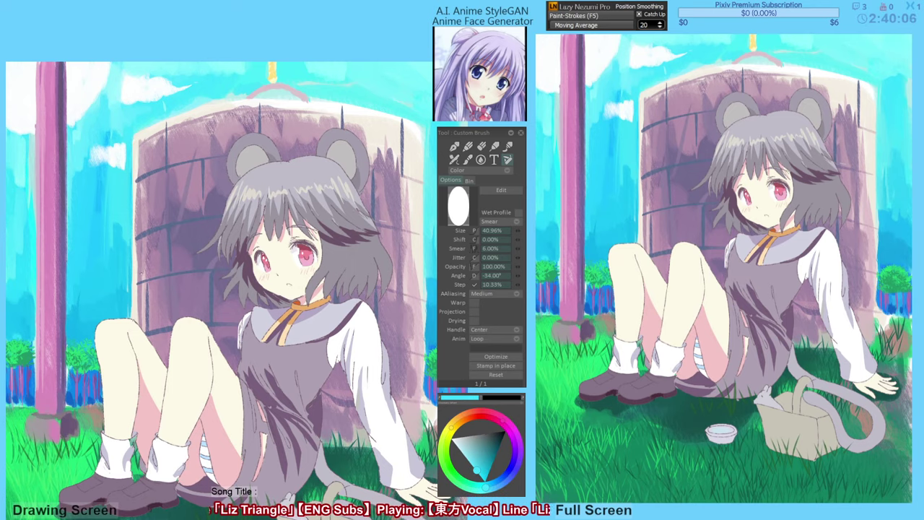
# Clean up the well's outer edge down to the knees with picked cream and sky blue.
pyautogui.keyDown('alt'); pyautogui.click(132, 189); pyautogui.keyUp('alt')
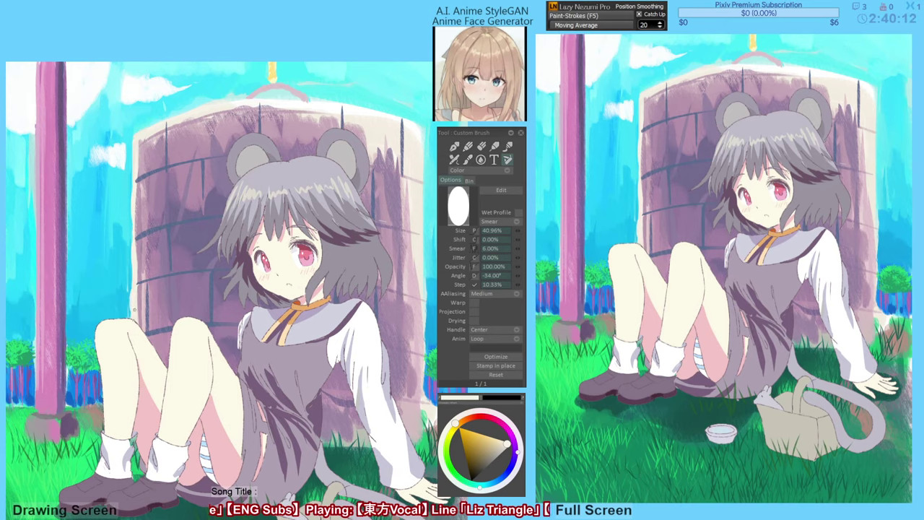
pyautogui.keyDown('alt'); pyautogui.click(130, 290); pyautogui.keyUp('alt')
pyautogui.keyDown('alt'); pyautogui.click(129, 299); pyautogui.keyUp('alt')
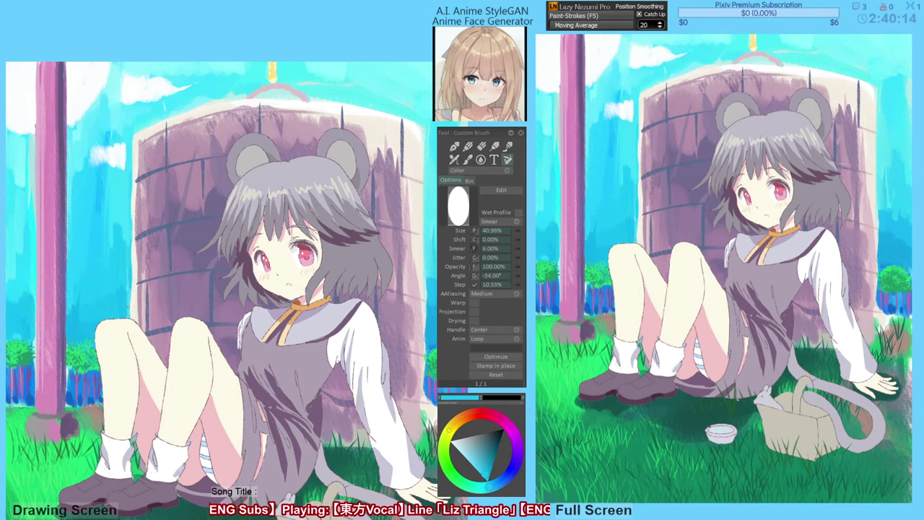
pyautogui.moveTo(129, 292); pyautogui.dragTo(129, 318)
pyautogui.moveTo(140, 204); pyautogui.dragTo(142, 209)
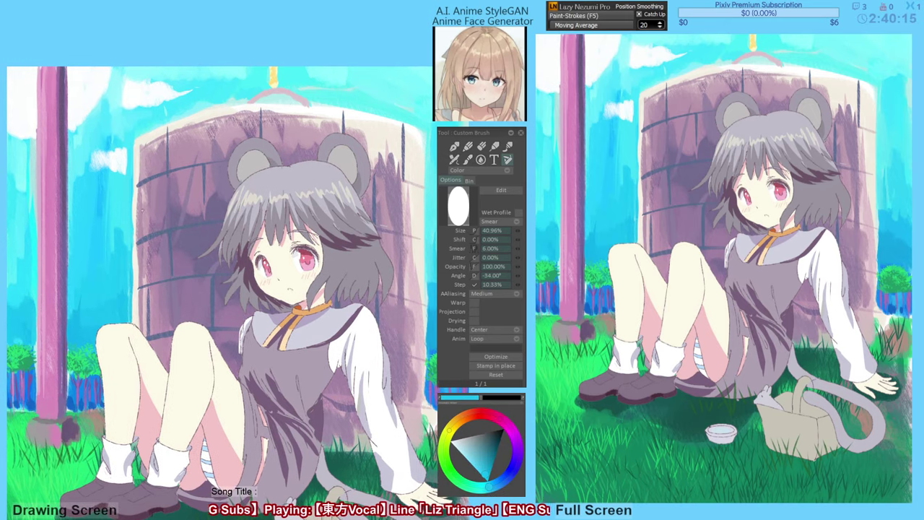
# Touch up the well's outer edge above the girl's knees with a mauve picked from the stone, then pick sky blue.
pyautogui.keyDown('alt'); pyautogui.click(147, 168); pyautogui.keyUp('alt')
pyautogui.moveTo(141, 151); pyautogui.dragTo(139, 178)
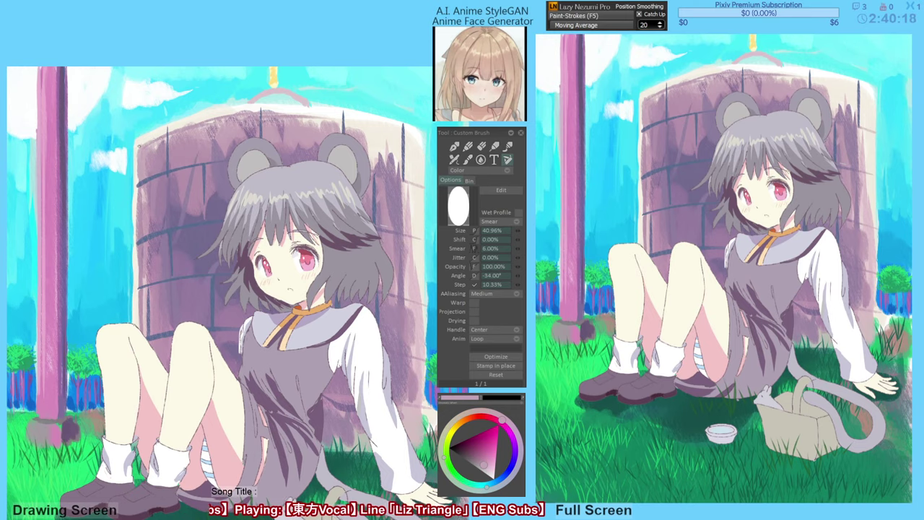
pyautogui.keyDown('alt'); pyautogui.click(133, 146); pyautogui.keyUp('alt')
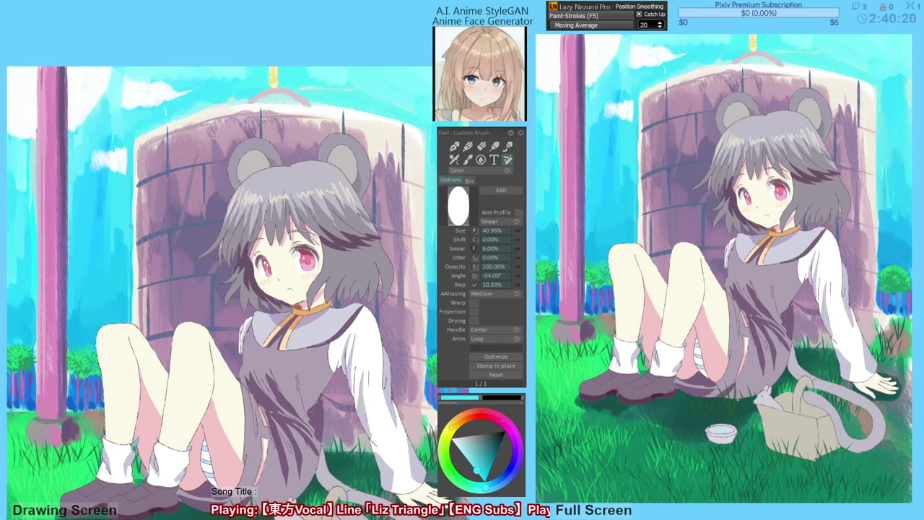
# Retouch the sky and tree line at the well's far edge beside the girl's sleeve with picked blues and green.
pyautogui.moveTo(297, 289); pyautogui.dragTo(258, 280)
pyautogui.keyDown('alt'); pyautogui.click(386, 254); pyautogui.keyUp('alt')
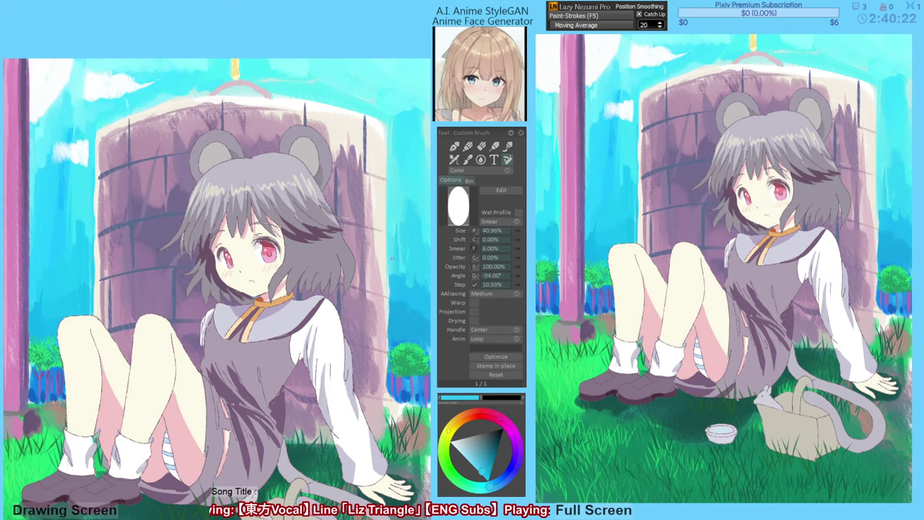
pyautogui.moveTo(387, 277); pyautogui.dragTo(388, 287)
pyautogui.keyDown('alt'); pyautogui.click(396, 342); pyautogui.keyUp('alt')
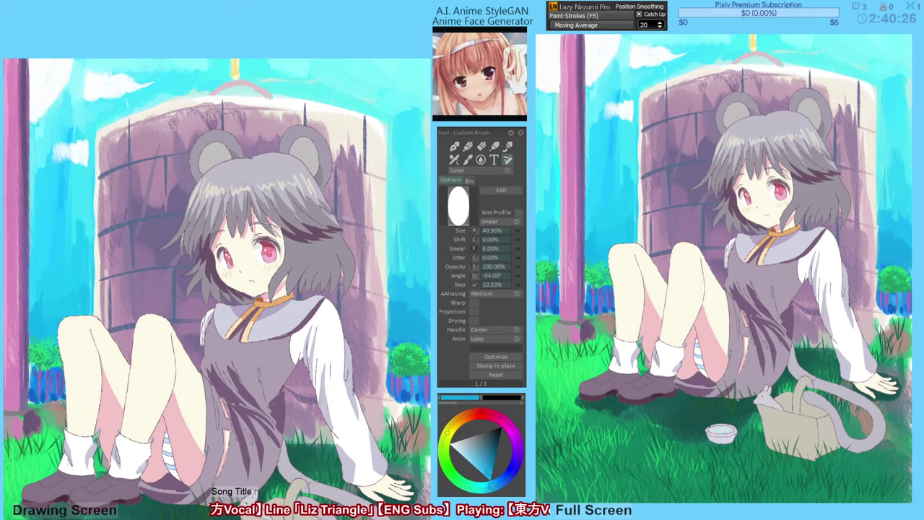
pyautogui.keyDown('alt'); pyautogui.click(407, 374); pyautogui.keyUp('alt')
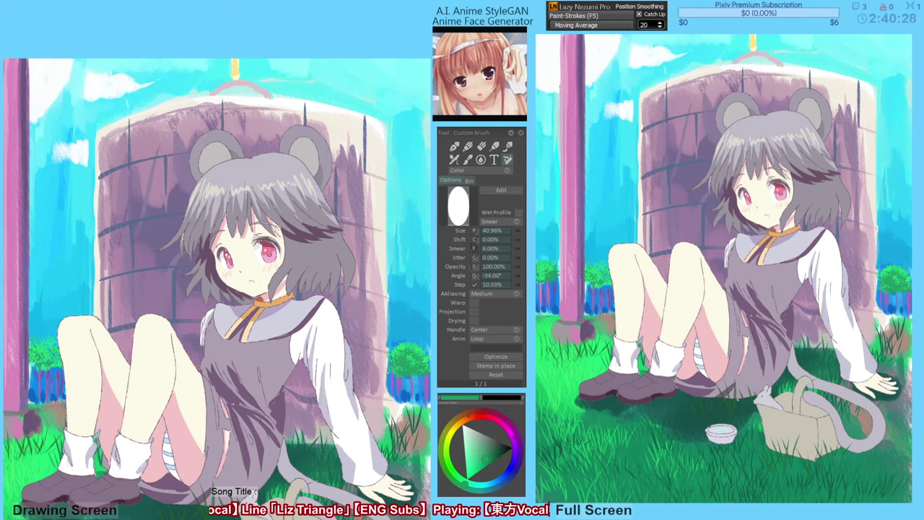
pyautogui.keyDown('alt'); pyautogui.click(390, 394); pyautogui.keyUp('alt')
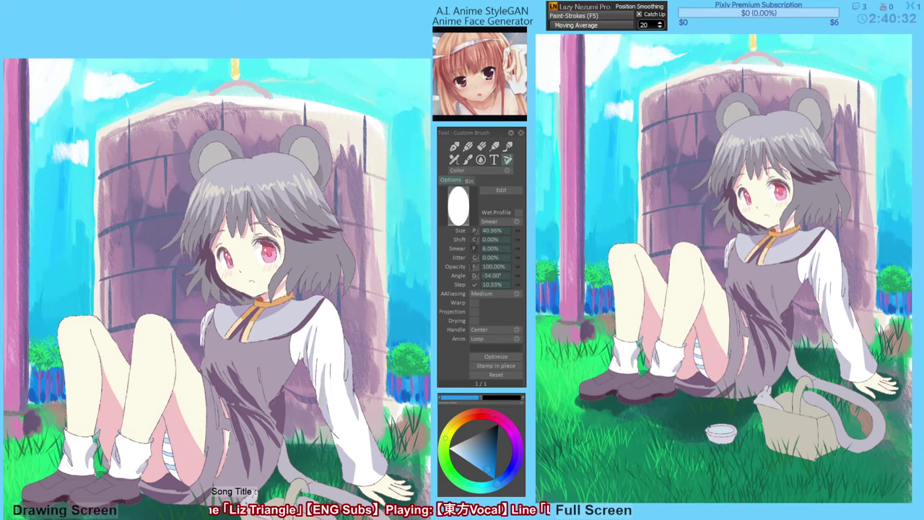
# Fill in the well's stone base behind the girl's back and arm with picked mauve, and undo the last stroke.
pyautogui.press(',')
pyautogui.click(301, 420)
pyautogui.moveTo(301, 420)
pyautogui.mouseDown()
pyautogui.moveTo(327, 430)
pyautogui.moveTo(406, 406)
pyautogui.moveTo(389, 422)
pyautogui.moveTo(395, 446)
pyautogui.mouseUp()
pyautogui.moveTo(384, 412)
pyautogui.mouseDown()
pyautogui.moveTo(383, 427)
pyautogui.moveTo(374, 422)
pyautogui.moveTo(371, 430)
pyautogui.mouseUp()
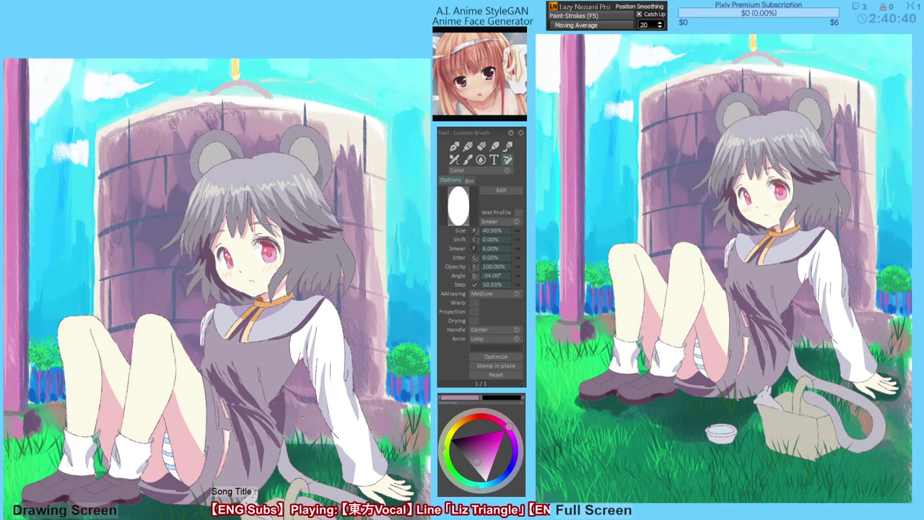
pyautogui.moveTo(302, 430); pyautogui.dragTo(297, 436)
pyautogui.moveTo(301, 403); pyautogui.dragTo(315, 400)
pyautogui.hotkey('ctrl', 'z')
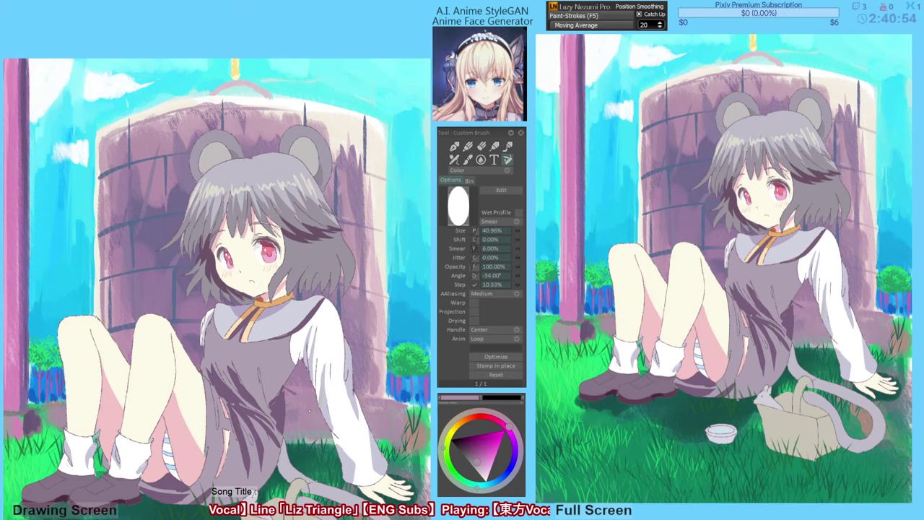
# Shade the well's stone base between the dress and the sleeve with darker mauve picked from the stone.
pyautogui.keyDown('alt'); pyautogui.click(309, 410); pyautogui.keyUp('alt')
pyautogui.moveTo(308, 412)
pyautogui.mouseDown()
pyautogui.moveTo(291, 414)
pyautogui.moveTo(291, 405)
pyautogui.moveTo(321, 416)
pyautogui.mouseUp()
pyautogui.keyDown('alt'); pyautogui.click(306, 413); pyautogui.keyUp('alt')
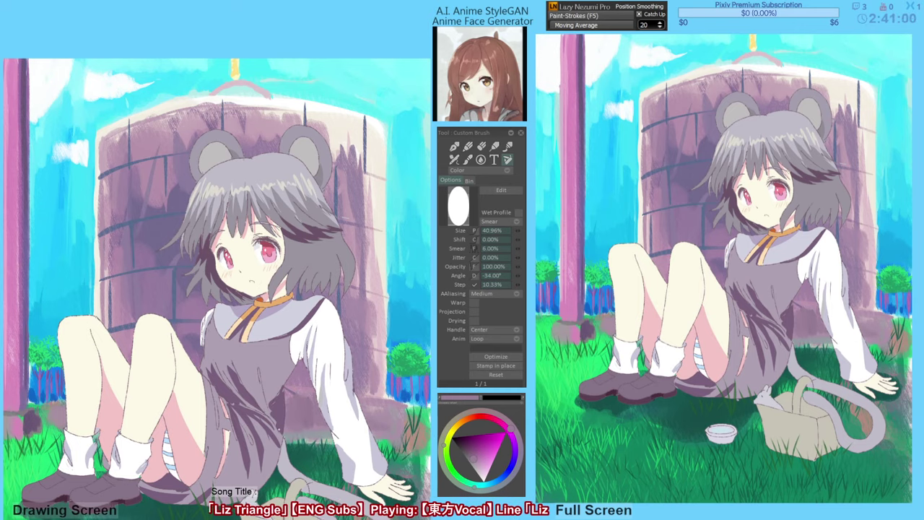
pyautogui.moveTo(309, 433)
pyautogui.mouseDown()
pyautogui.moveTo(384, 437)
pyautogui.moveTo(391, 417)
pyautogui.mouseUp()
pyautogui.moveTo(192, 407); pyautogui.dragTo(207, 401)
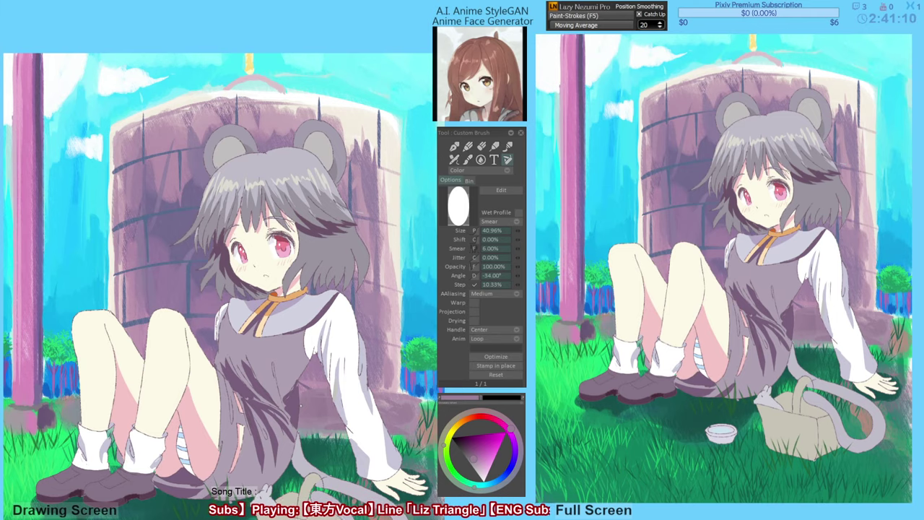
pyautogui.moveTo(269, 374); pyautogui.dragTo(262, 369)
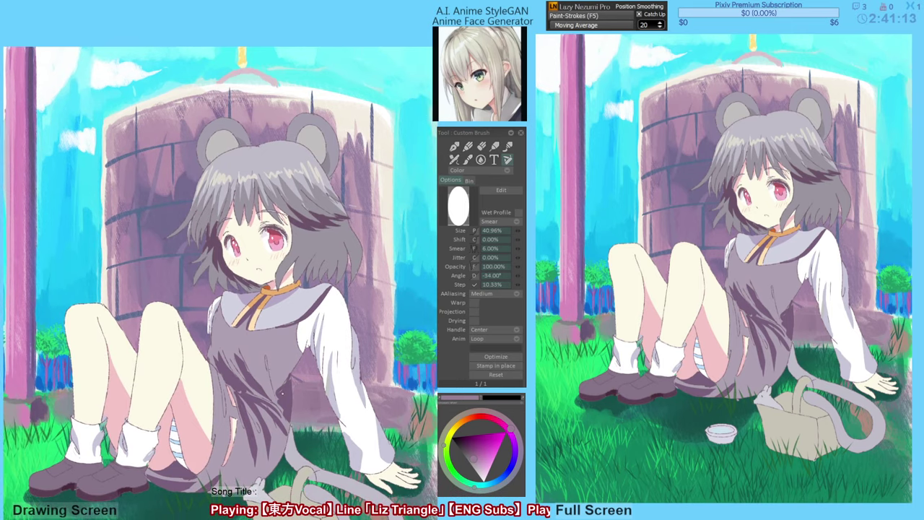
# Switch to the grass brush, pick the dark green of the shaded grass and set the brush size to 30.29%.
pyautogui.scroll(1, 216, 275)
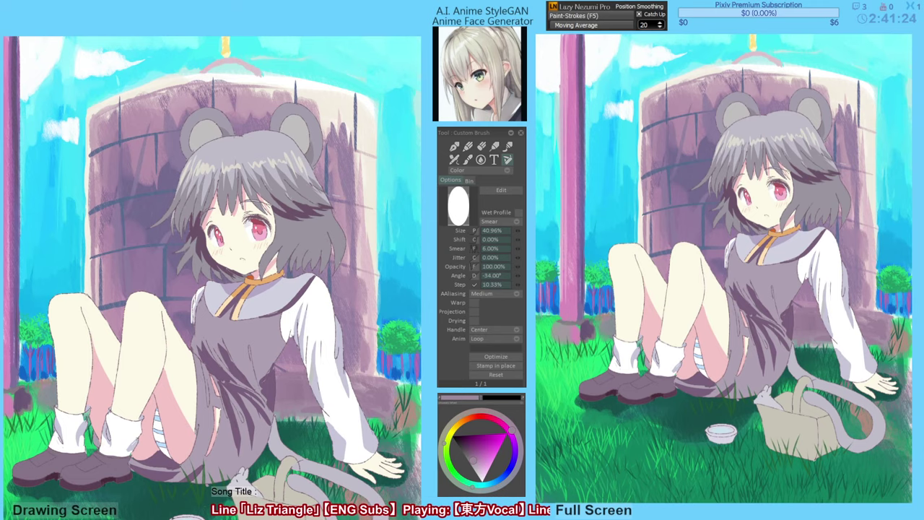
pyautogui.press('F2')
pyautogui.moveTo(283, 424); pyautogui.dragTo(314, 424)
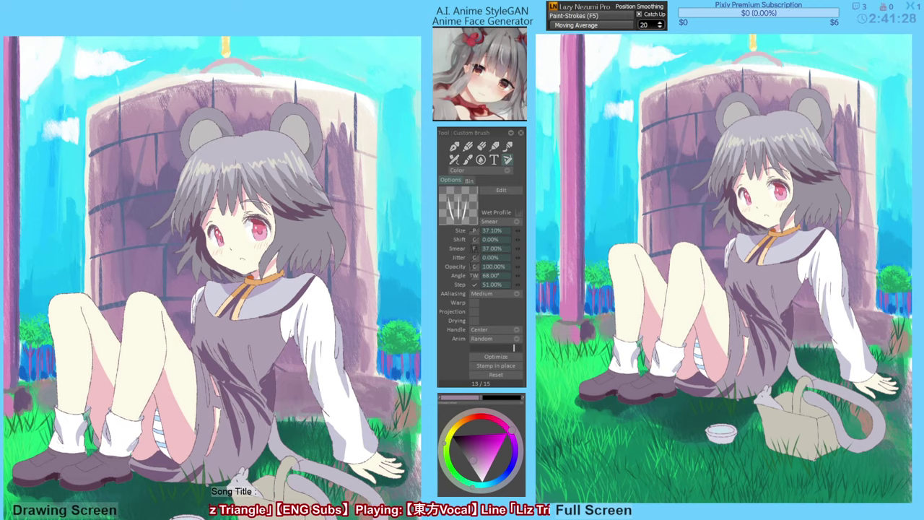
pyautogui.press('F1')
pyautogui.keyDown('alt'); pyautogui.click(298, 439); pyautogui.keyUp('alt')
pyautogui.click(288, 414)
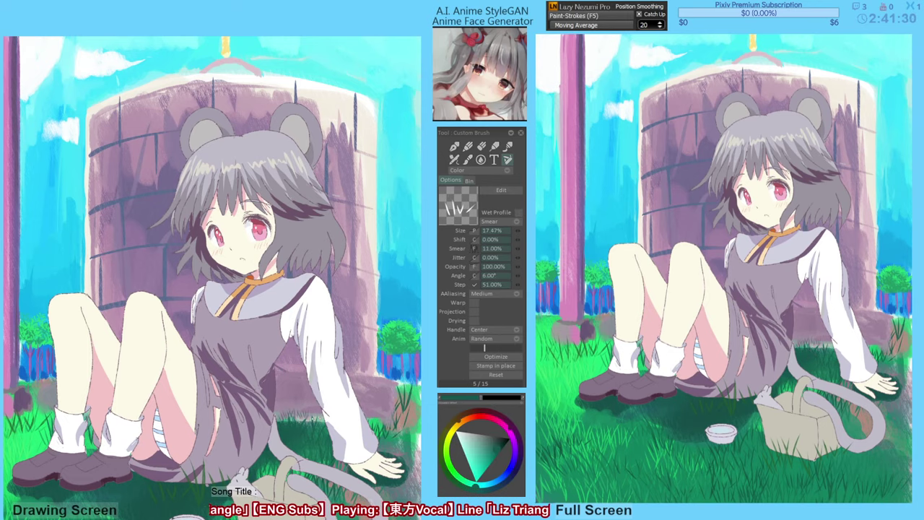
pyautogui.hotkey('ctrl', 'z')
pyautogui.moveTo(281, 413); pyautogui.dragTo(295, 413)
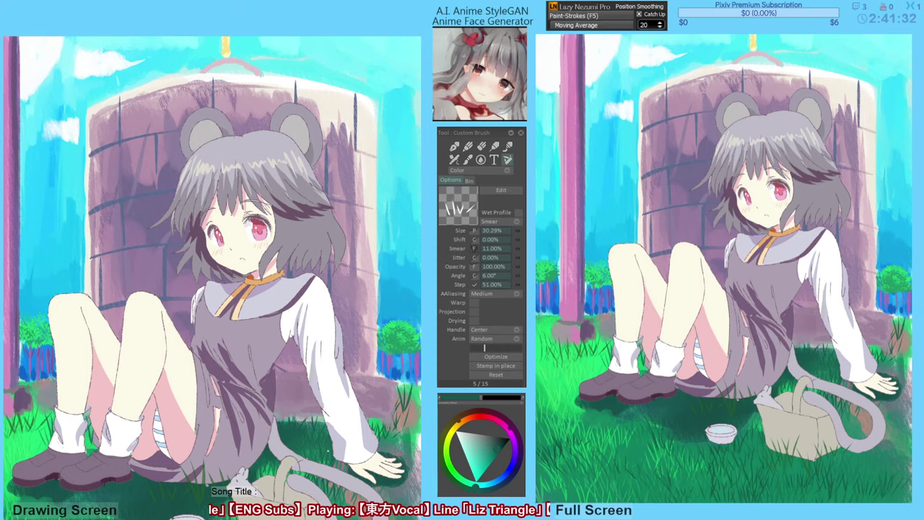
# Stamp dark green grass tufts along the foot of the well between the girl's back and arm, undoing unsuitable ones.
pyautogui.click(286, 414)
pyautogui.click(295, 416)
pyautogui.hotkey('ctrl', 'z')
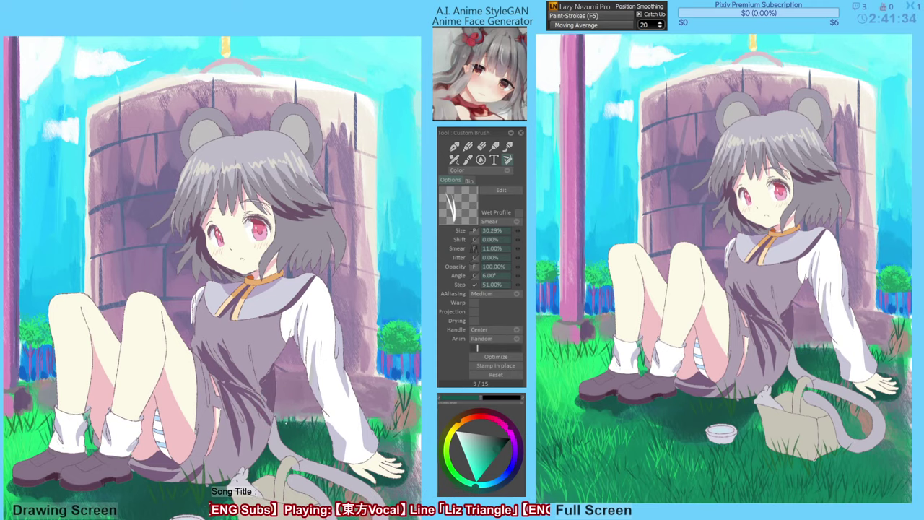
pyautogui.click(315, 419)
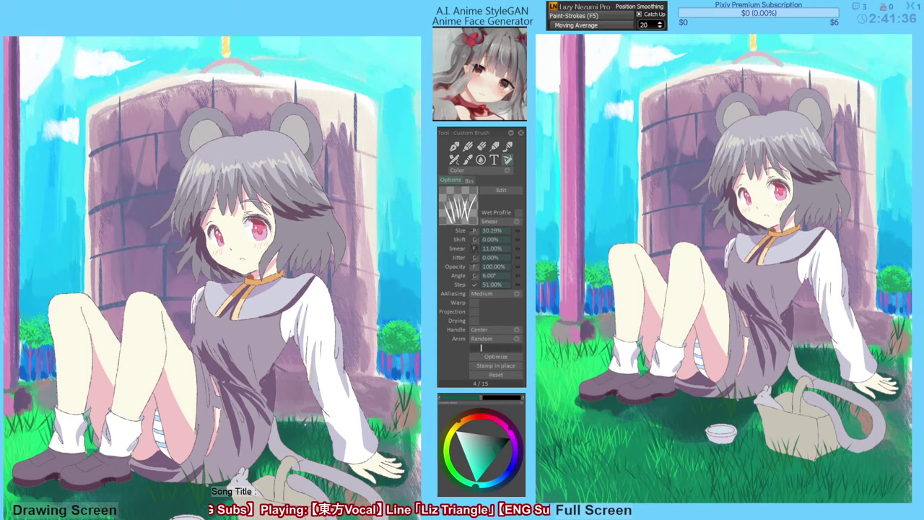
pyautogui.click(292, 418)
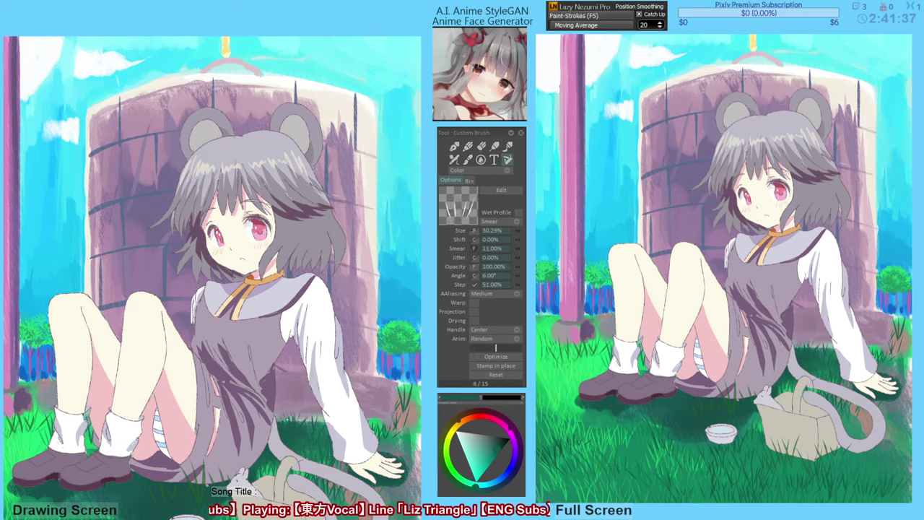
pyautogui.press('1')
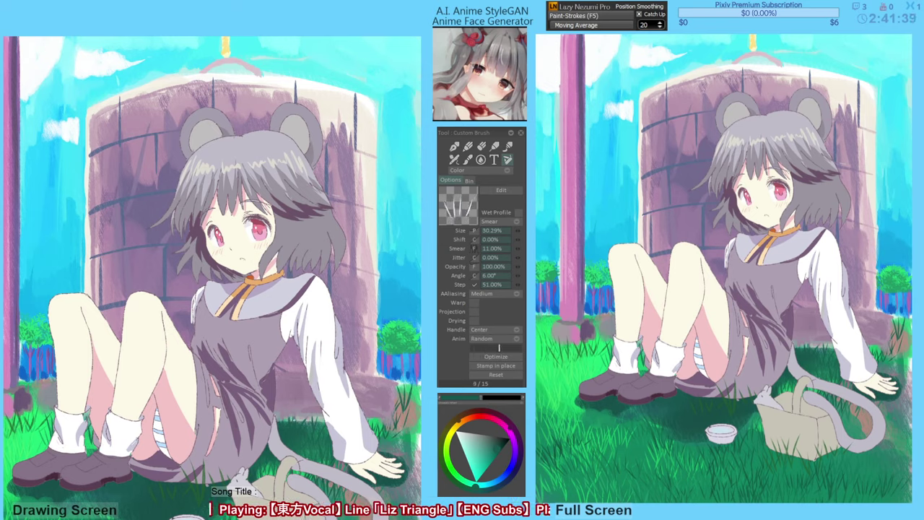
pyautogui.click(307, 417)
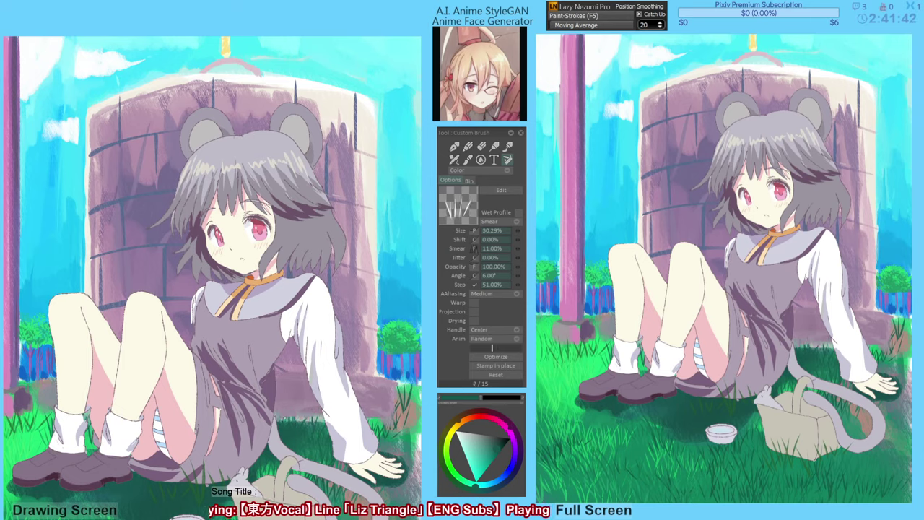
pyautogui.click(320, 418)
pyautogui.press('2')
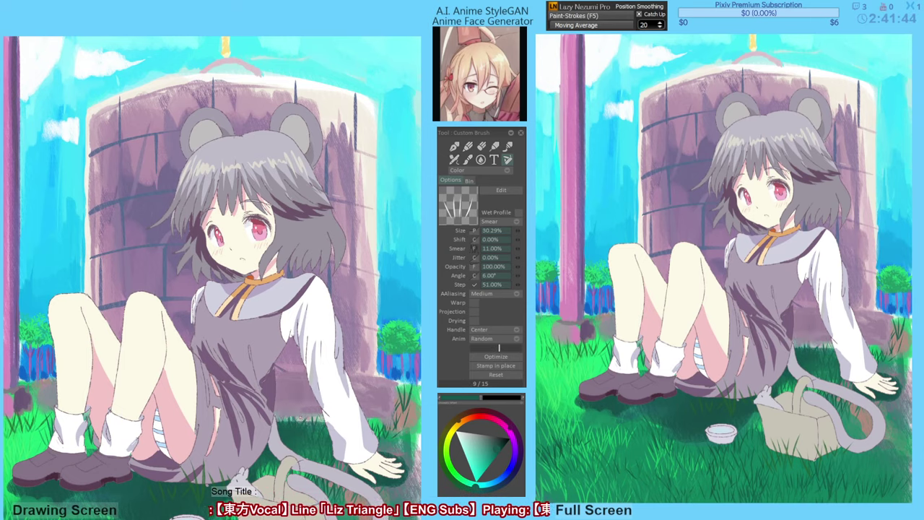
pyautogui.press('1')
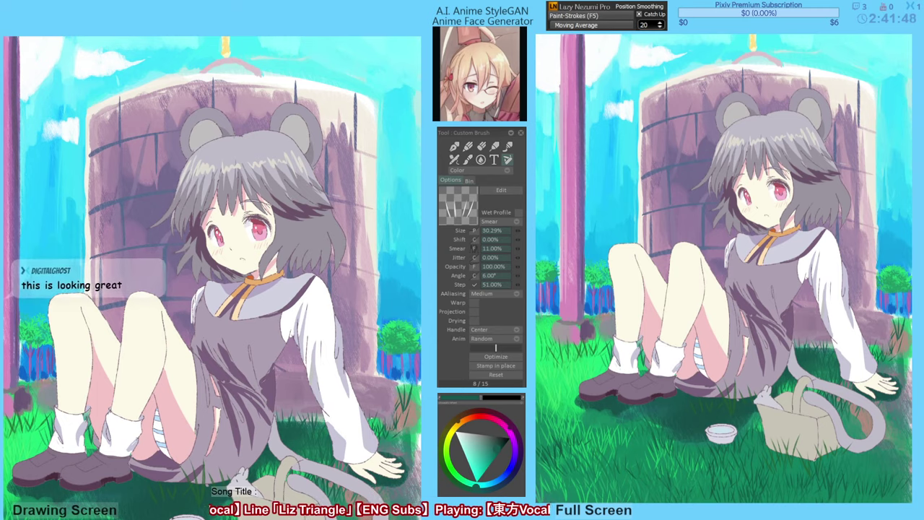
pyautogui.press('2')
pyautogui.press('2')
pyautogui.press('2')
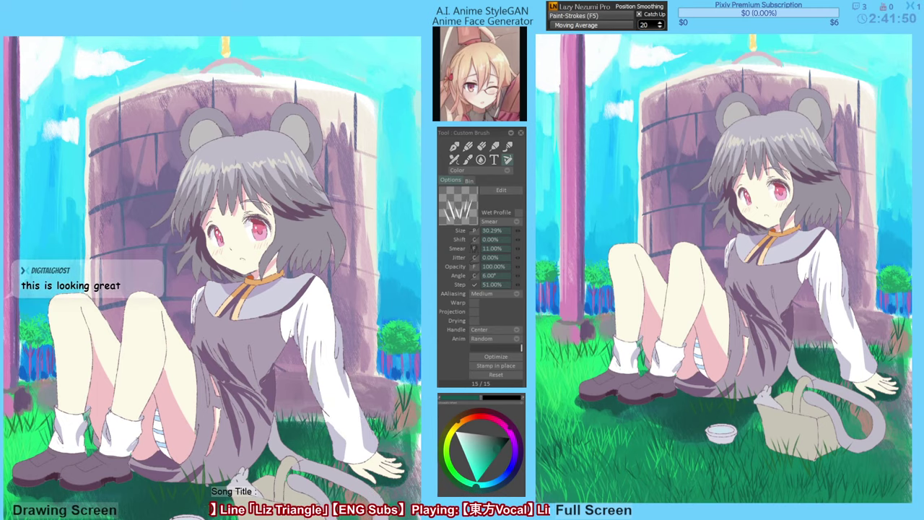
pyautogui.click(312, 417)
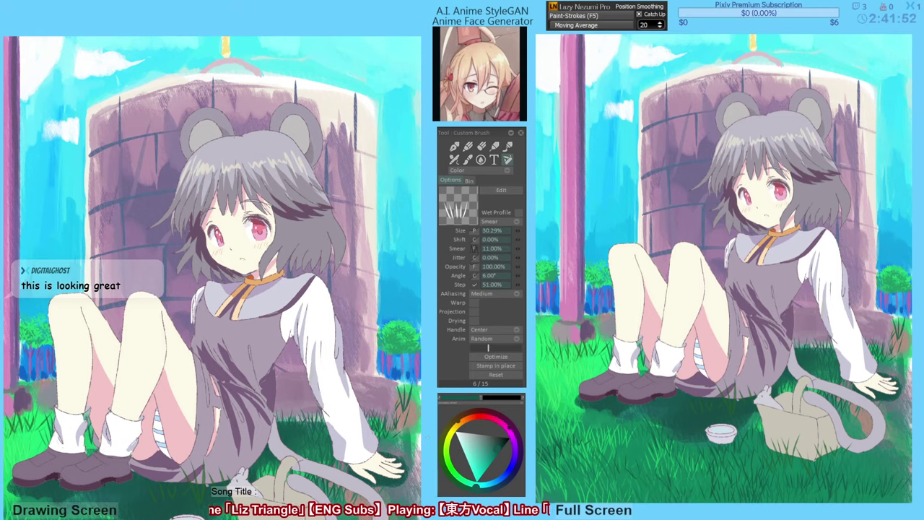
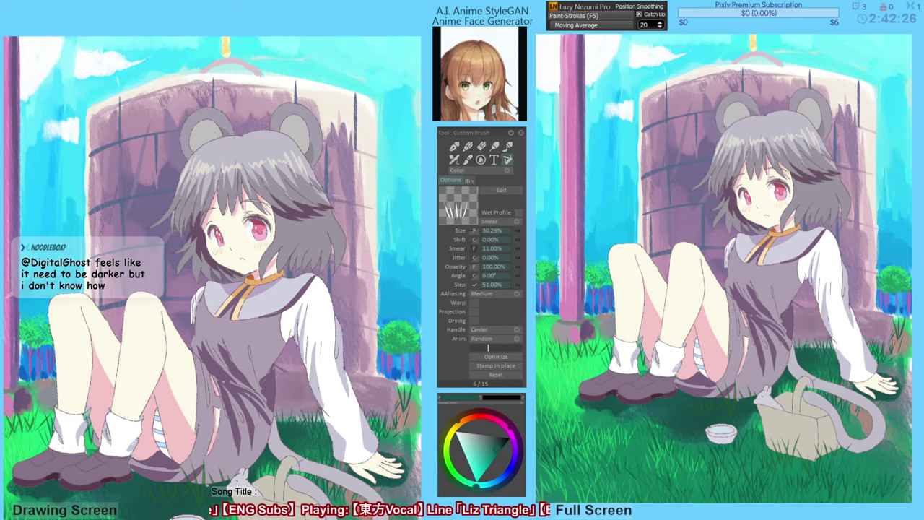
# Add dark green grass blades in the shade around the girl's shoes and socks.
pyautogui.moveTo(21, 436); pyautogui.dragTo(85, 426)
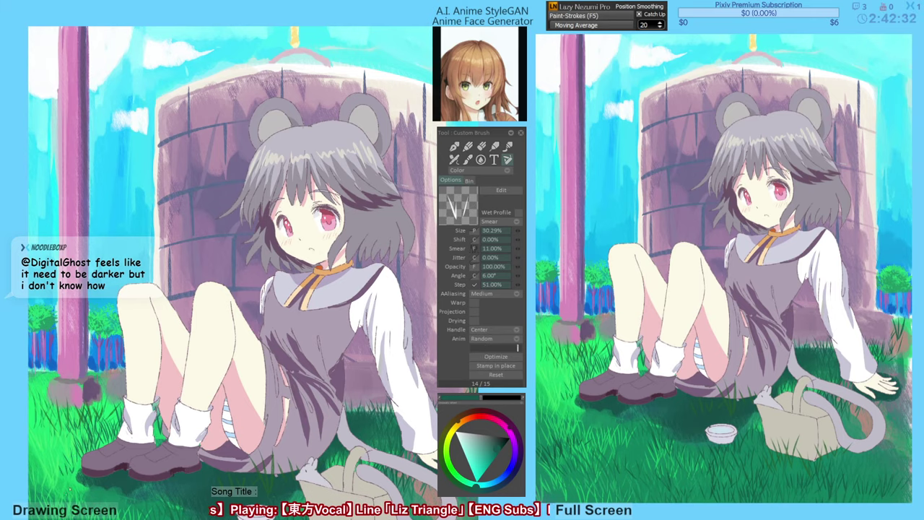
pyautogui.moveTo(161, 479); pyautogui.dragTo(165, 482)
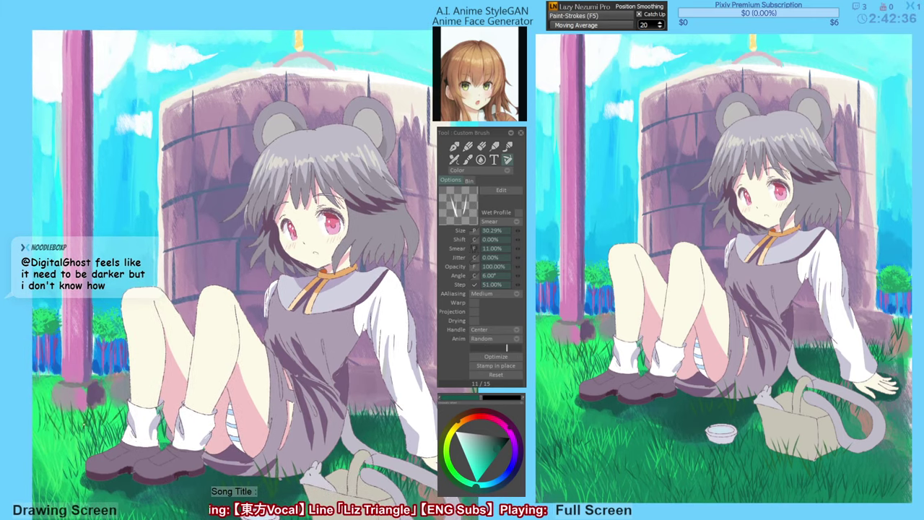
pyautogui.moveTo(194, 476); pyautogui.dragTo(191, 466)
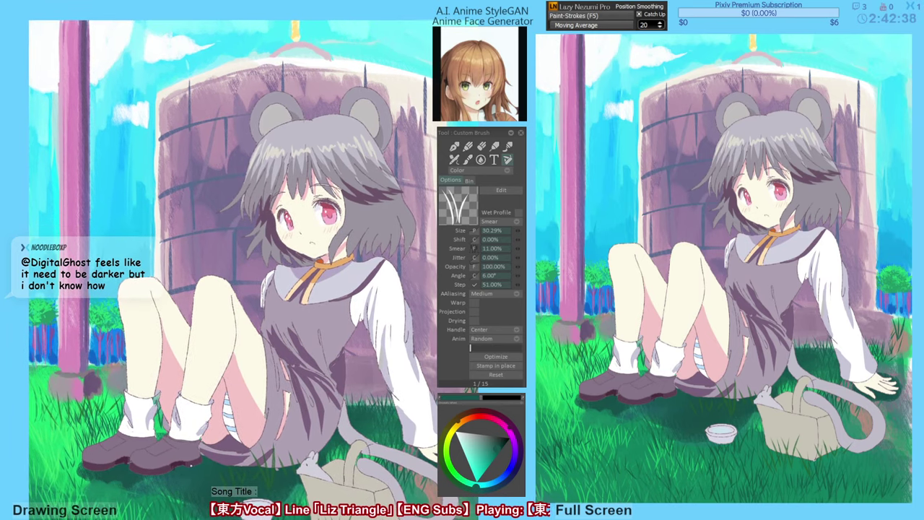
pyautogui.moveTo(250, 483); pyautogui.dragTo(239, 482)
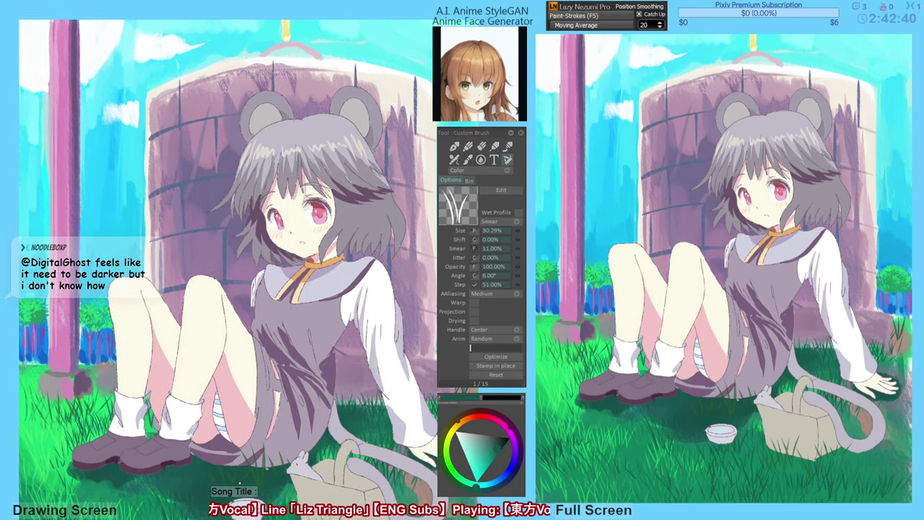
# Return to the oval smear brush and retouch the well's edge above the knees with picked mauve, undoing the last change.
pyautogui.moveTo(392, 272); pyautogui.dragTo(382, 275)
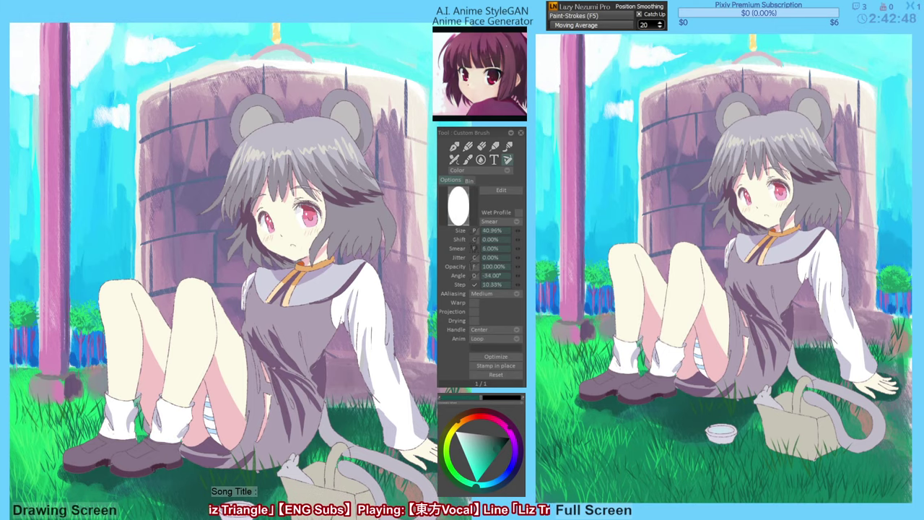
pyautogui.moveTo(388, 398); pyautogui.dragTo(382, 396)
pyautogui.keyDown('alt'); pyautogui.click(140, 264); pyautogui.keyUp('alt')
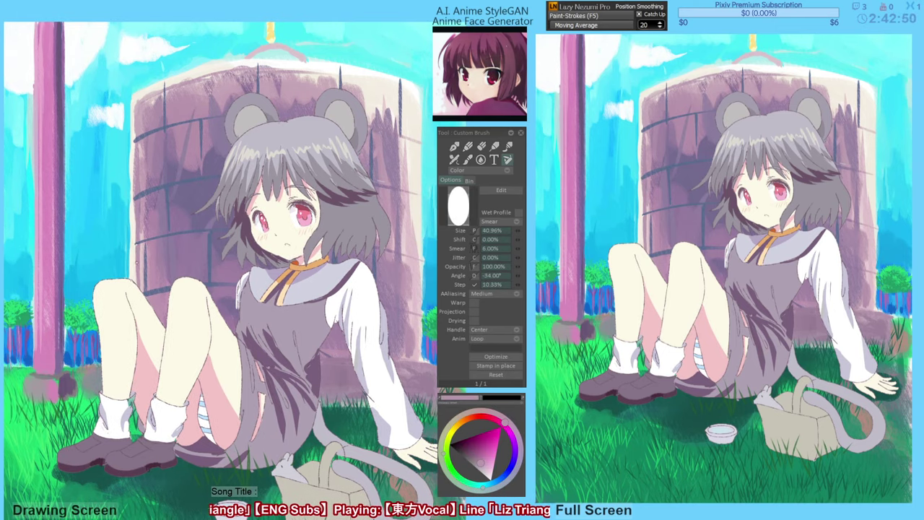
pyautogui.moveTo(141, 246)
pyautogui.mouseDown()
pyautogui.moveTo(147, 301)
pyautogui.moveTo(132, 249)
pyautogui.moveTo(132, 288)
pyautogui.mouseUp()
pyautogui.keyDown('alt'); pyautogui.click(128, 261); pyautogui.keyUp('alt')
pyautogui.hotkey('ctrl', 'z')
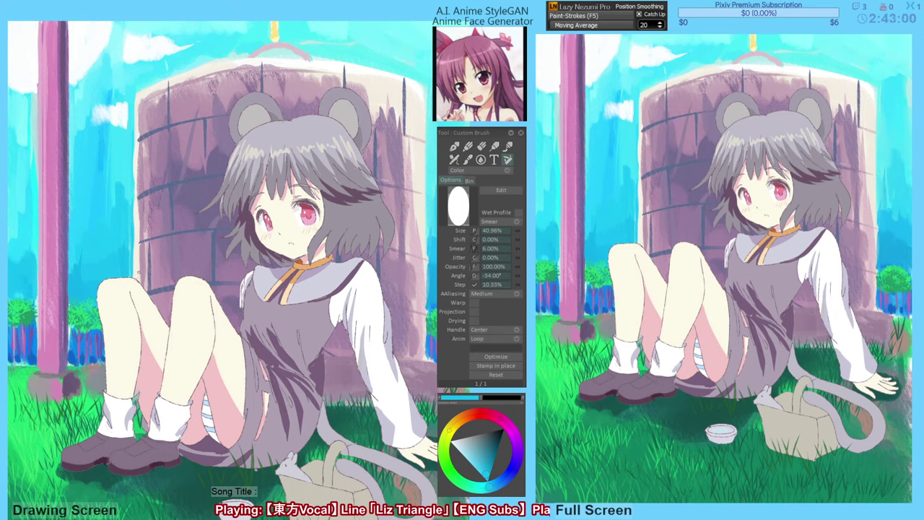
# Paint picked sky blue down the well's outer edge to the girl's knees and undo the last stray stroke.
pyautogui.moveTo(134, 240); pyautogui.dragTo(134, 281)
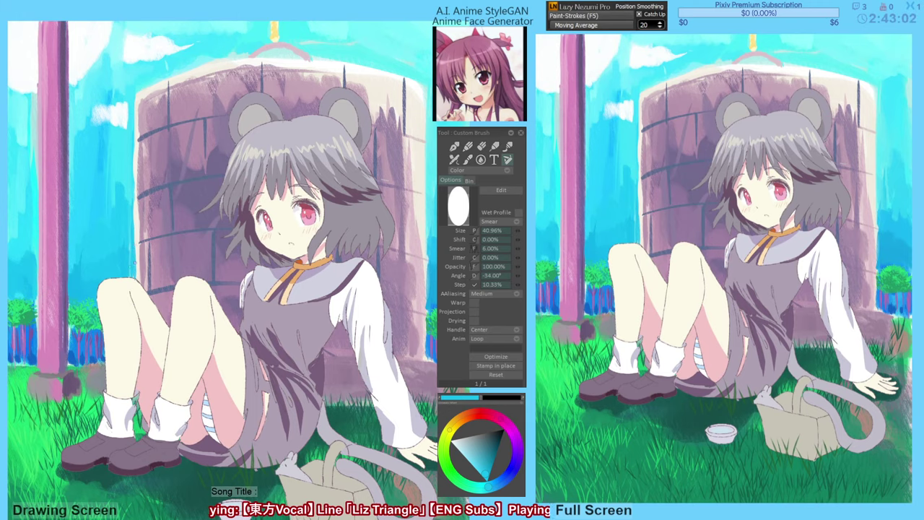
pyautogui.moveTo(136, 311); pyautogui.dragTo(133, 310)
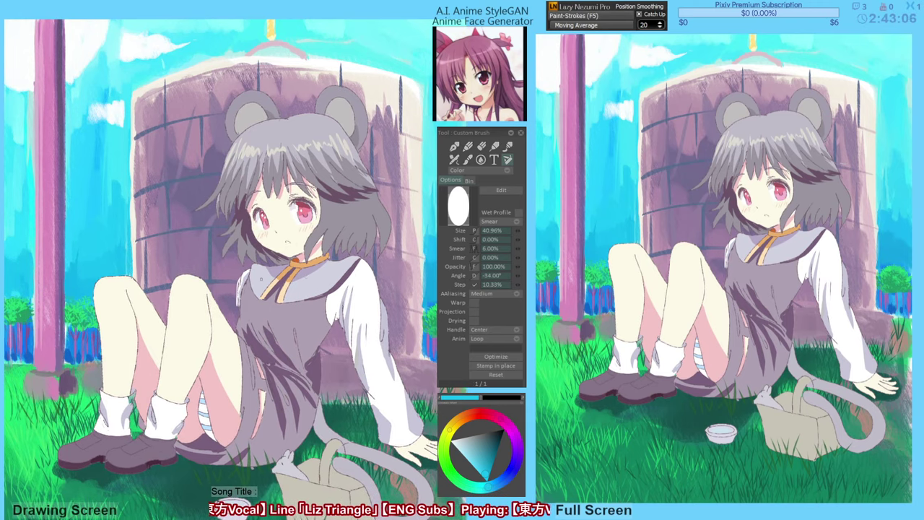
pyautogui.moveTo(262, 279); pyautogui.dragTo(345, 294)
pyautogui.hotkey('ctrl', 'z')
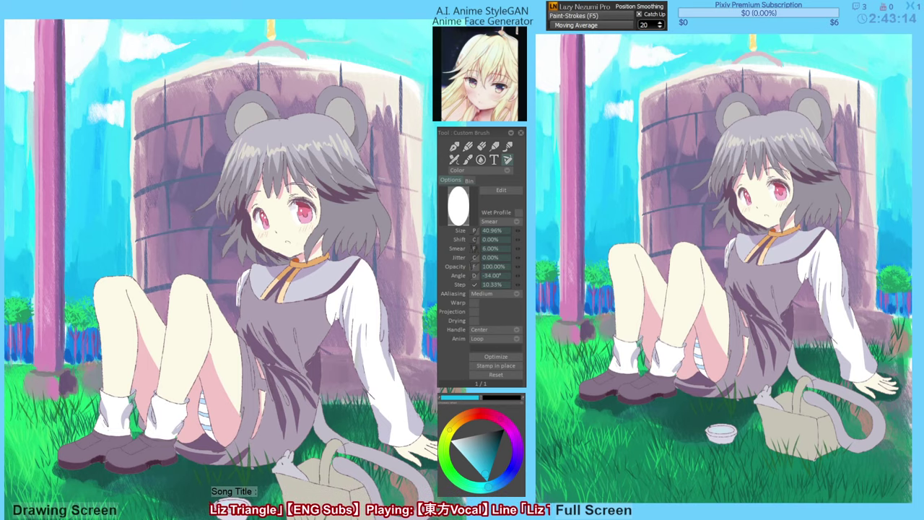
# Try shading the girl's hair and collar with sky blue and with a darker teal, undoing each attempt.
pyautogui.moveTo(354, 225)
pyautogui.mouseDown()
pyautogui.moveTo(289, 209)
pyautogui.moveTo(337, 223)
pyautogui.mouseUp()
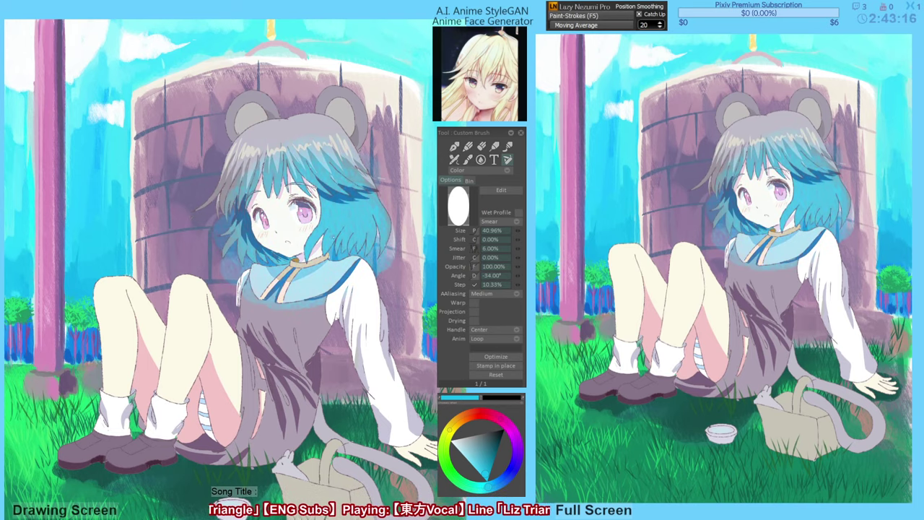
pyautogui.hotkey('ctrl', 'z')
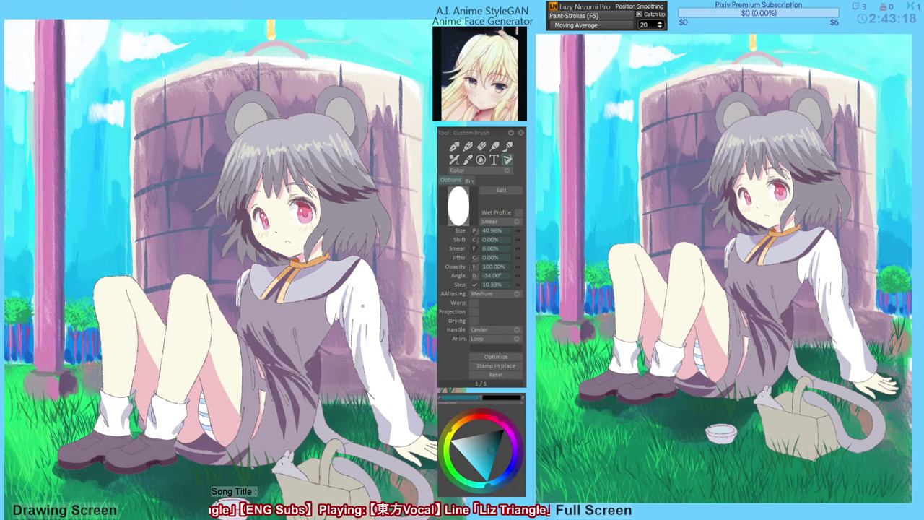
pyautogui.moveTo(281, 288)
pyautogui.mouseDown()
pyautogui.moveTo(315, 233)
pyautogui.moveTo(303, 282)
pyautogui.moveTo(254, 265)
pyautogui.moveTo(291, 305)
pyautogui.mouseUp()
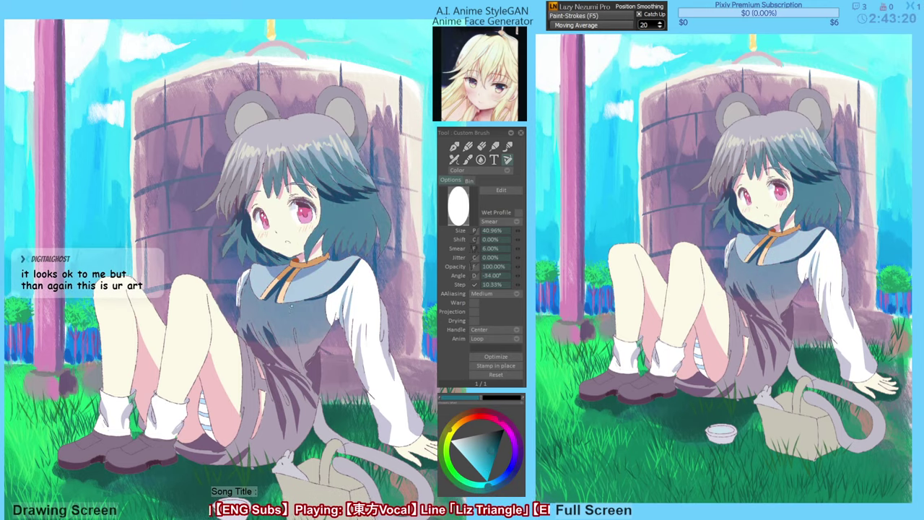
pyautogui.hotkey('ctrl', 'z')
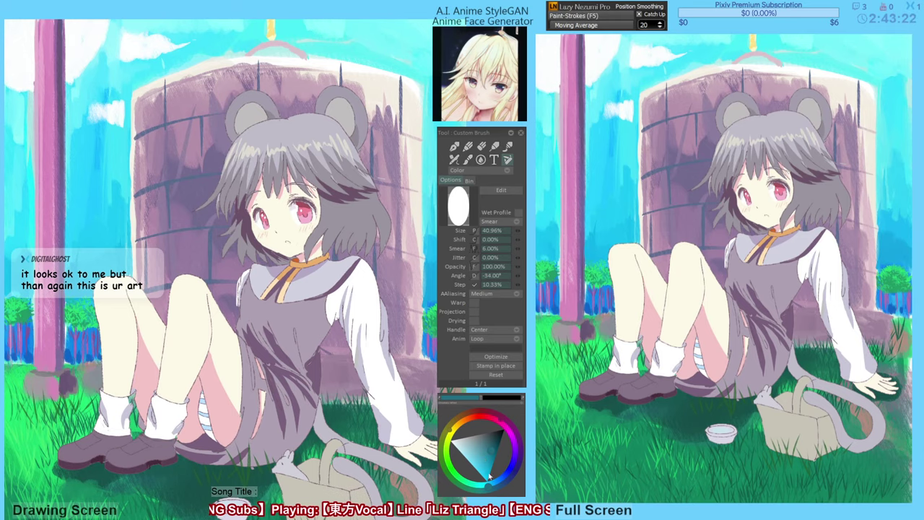
# Try a dark navy shade over the girl's hair and upper dress and undo both strokes.
pyautogui.click(496, 446)
pyautogui.moveTo(274, 300)
pyautogui.mouseDown()
pyautogui.moveTo(315, 229)
pyautogui.moveTo(263, 296)
pyautogui.moveTo(340, 224)
pyautogui.moveTo(371, 209)
pyautogui.mouseUp()
pyautogui.moveTo(229, 295)
pyautogui.mouseDown()
pyautogui.moveTo(238, 182)
pyautogui.moveTo(347, 160)
pyautogui.mouseUp()
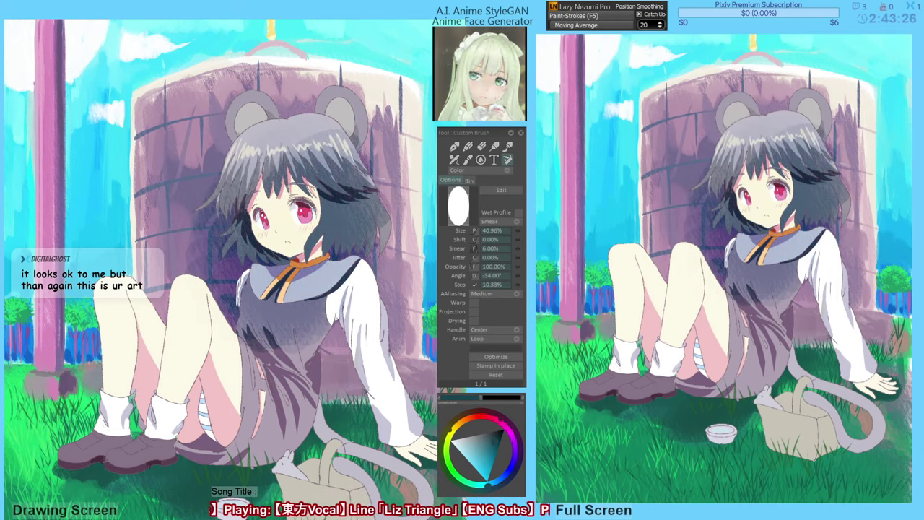
pyautogui.hotkey('ctrl', 'z')
pyautogui.hotkey('ctrl', 'z')
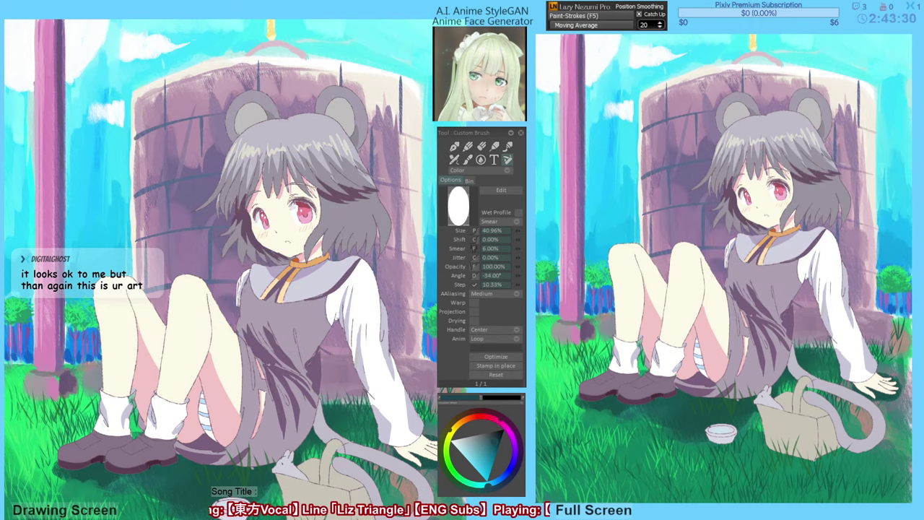
# Try the Pencil brush with the dark shade on the girl's dress and undo the stroke.
pyautogui.click(468, 147)
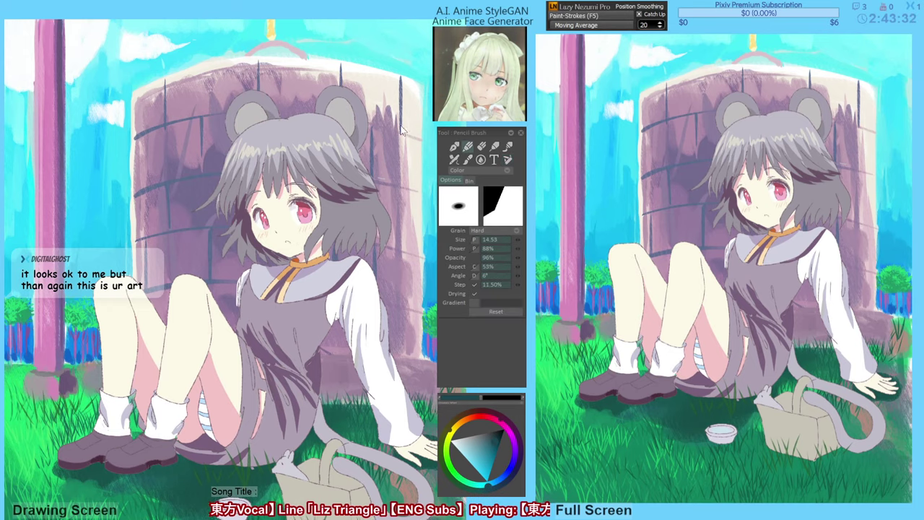
pyautogui.moveTo(254, 319); pyautogui.dragTo(285, 276)
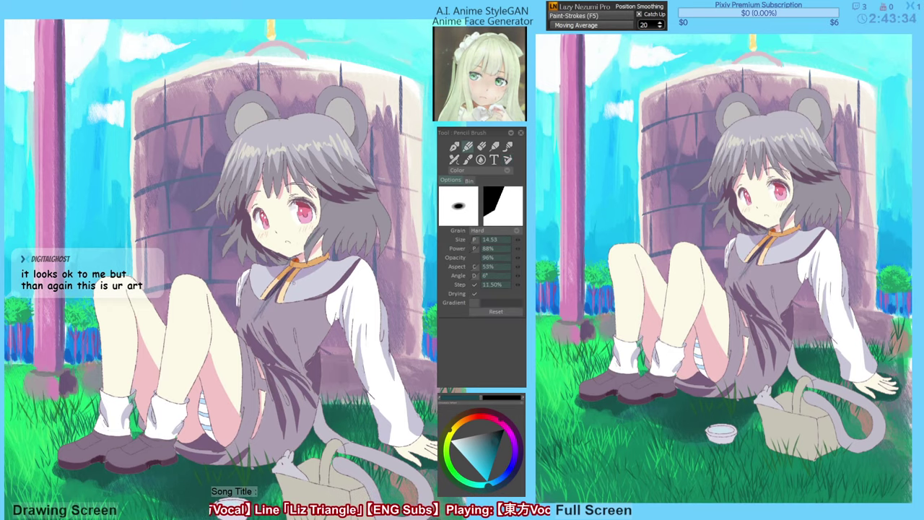
pyautogui.hotkey('ctrl', 'z')
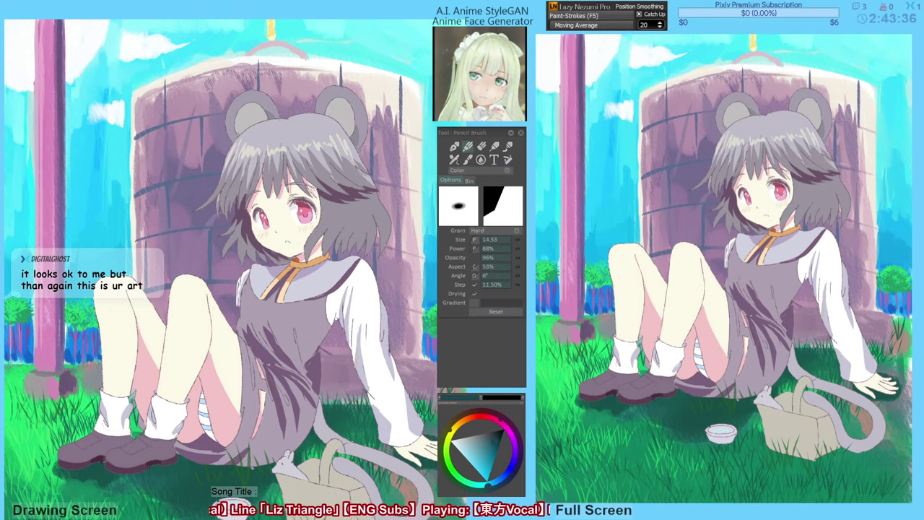
# Try the oval smear brush with dark blue and a greyer teal over the girl's hair and dress, undoing the changes.
pyautogui.click(508, 159)
pyautogui.moveTo(338, 206)
pyautogui.mouseDown()
pyautogui.moveTo(285, 318)
pyautogui.moveTo(355, 231)
pyautogui.mouseUp()
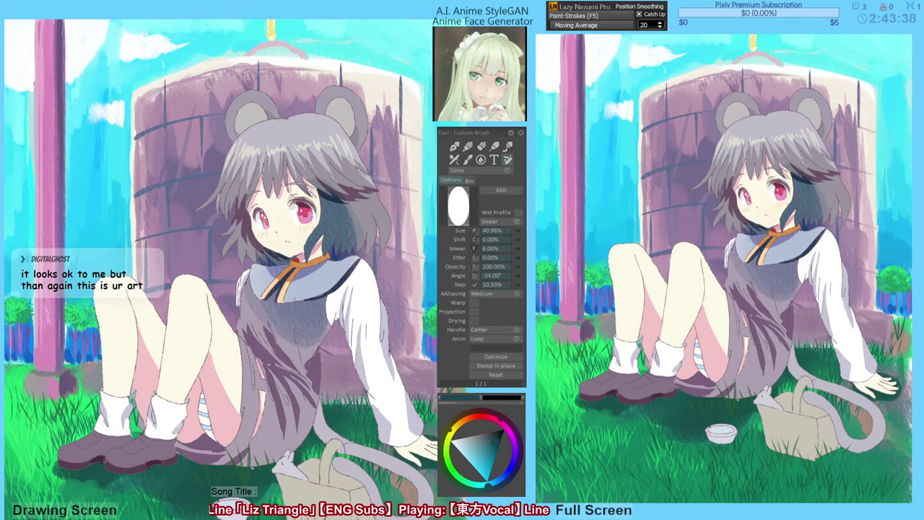
pyautogui.hotkey('ctrl', 'z')
pyautogui.click(479, 468)
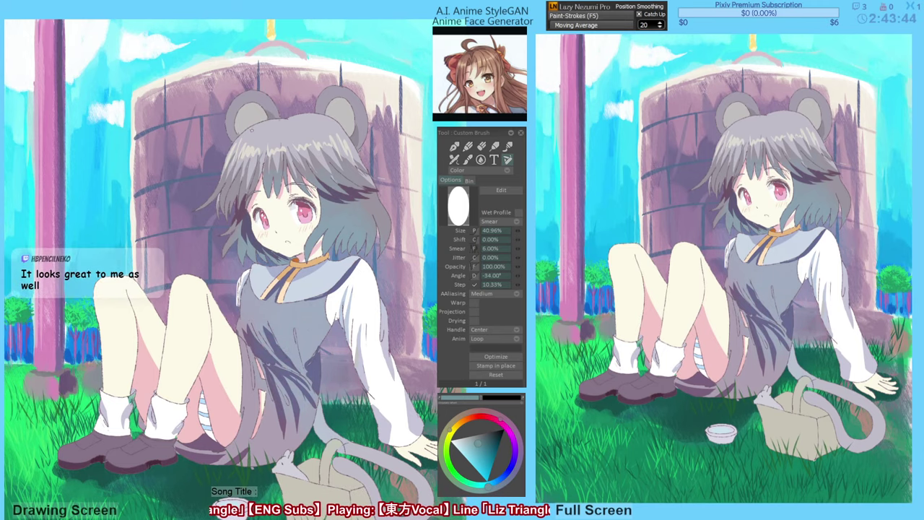
pyautogui.hotkey('ctrl', 'z')
pyautogui.moveTo(210, 170); pyautogui.dragTo(239, 117)
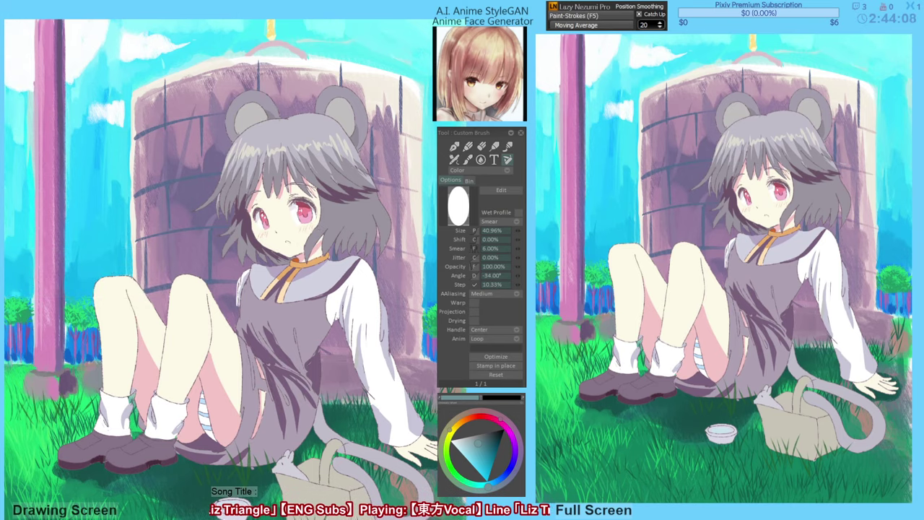
# Pick cloud white, switch the stroke smoothing to Background Art Strokes and enlarge the cloud beside the well's roof support.
pyautogui.moveTo(332, 269); pyautogui.dragTo(335, 266)
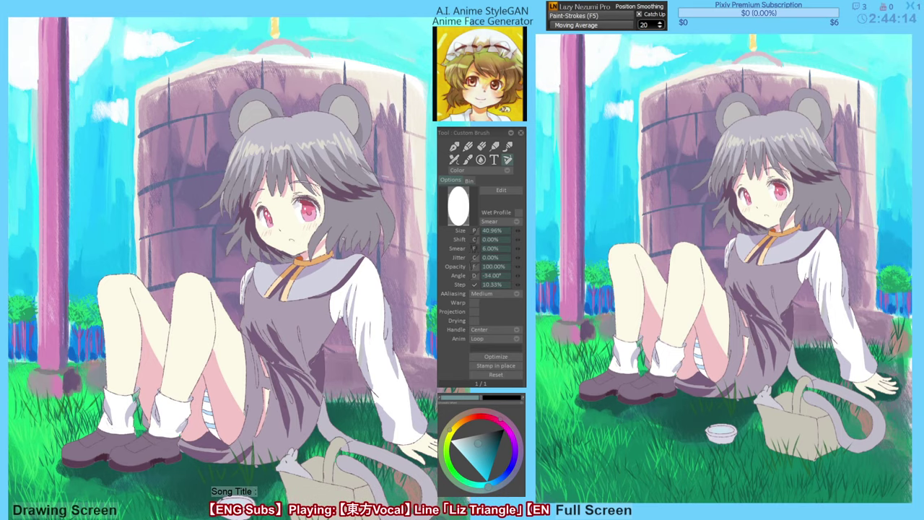
pyautogui.moveTo(296, 222); pyautogui.dragTo(296, 224)
pyautogui.moveTo(384, 239); pyautogui.dragTo(383, 243)
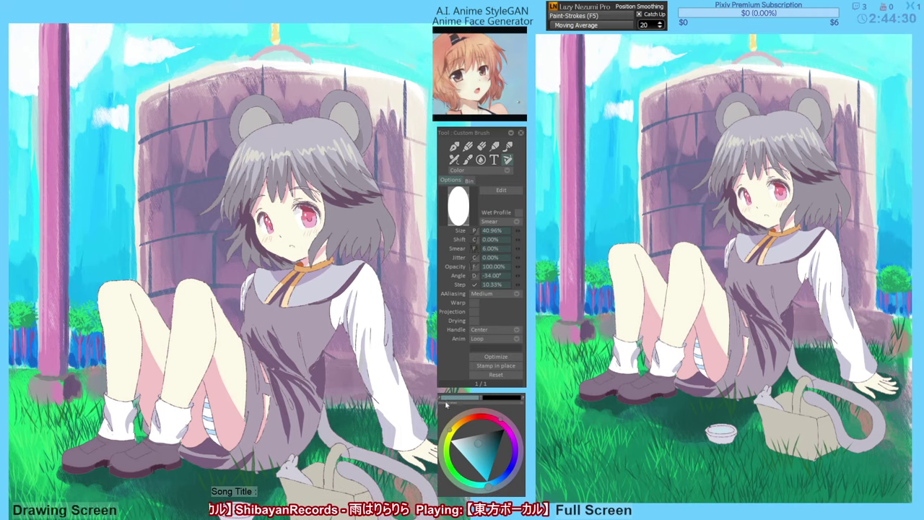
pyautogui.moveTo(266, 290); pyautogui.dragTo(272, 297)
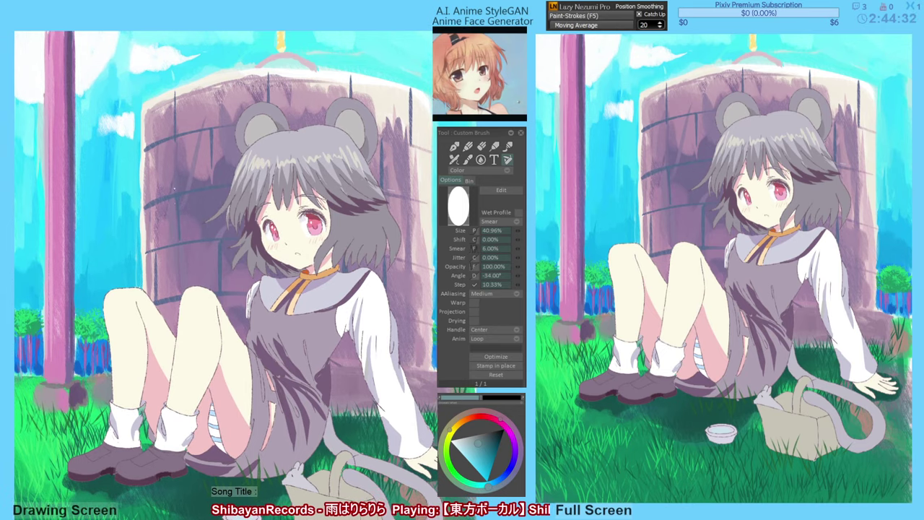
pyautogui.keyDown('alt'); pyautogui.click(139, 86); pyautogui.keyUp('alt')
pyautogui.keyDown('alt'); pyautogui.click(147, 62); pyautogui.keyUp('alt')
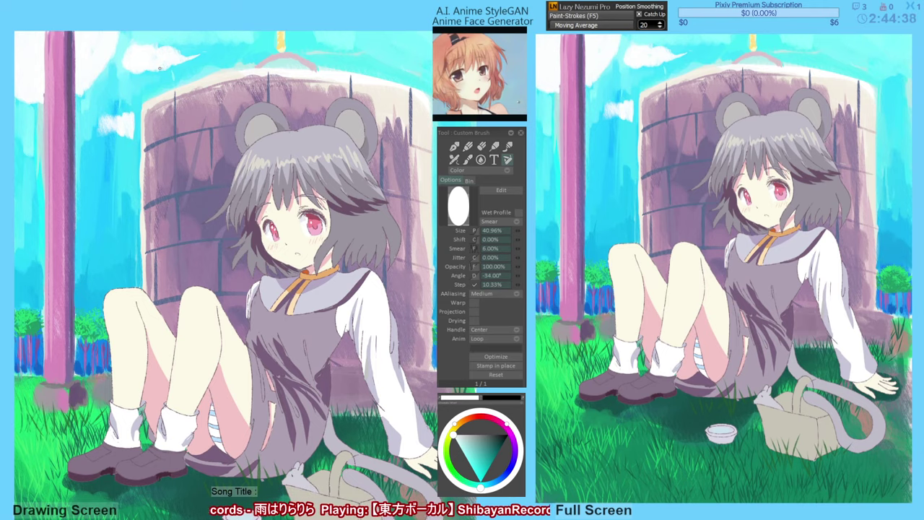
pyautogui.press('F7')
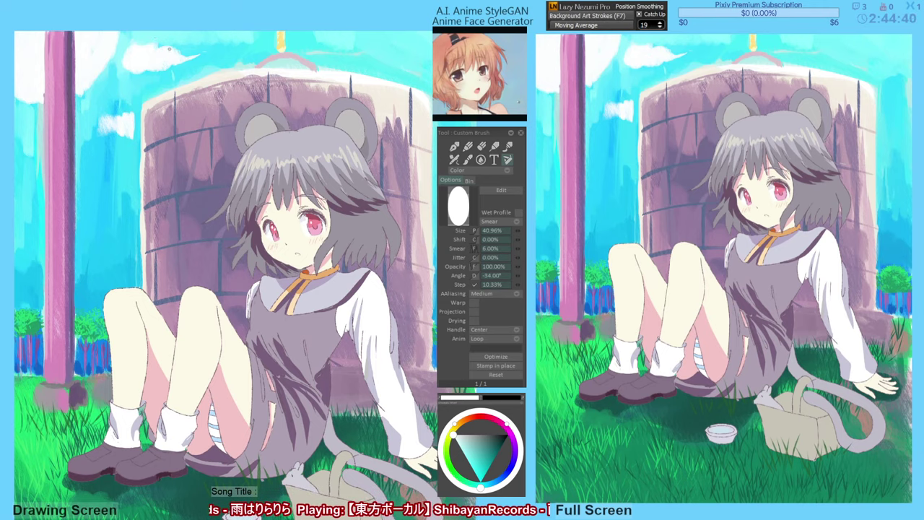
pyautogui.moveTo(155, 46)
pyautogui.mouseDown()
pyautogui.moveTo(191, 64)
pyautogui.moveTo(175, 66)
pyautogui.moveTo(202, 62)
pyautogui.mouseUp()
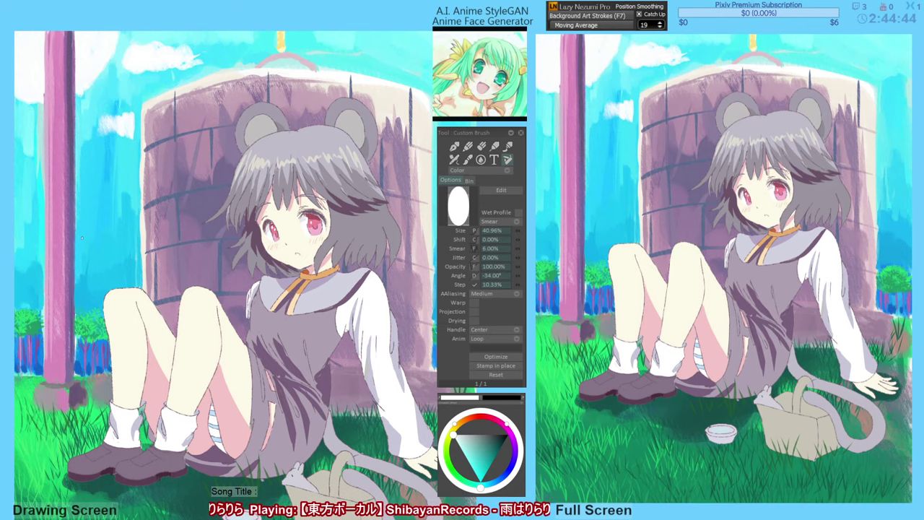
# Try thin white cloud streaks low in the sky between the pole and the well, undoing them.
pyautogui.moveTo(84, 236); pyautogui.dragTo(126, 236)
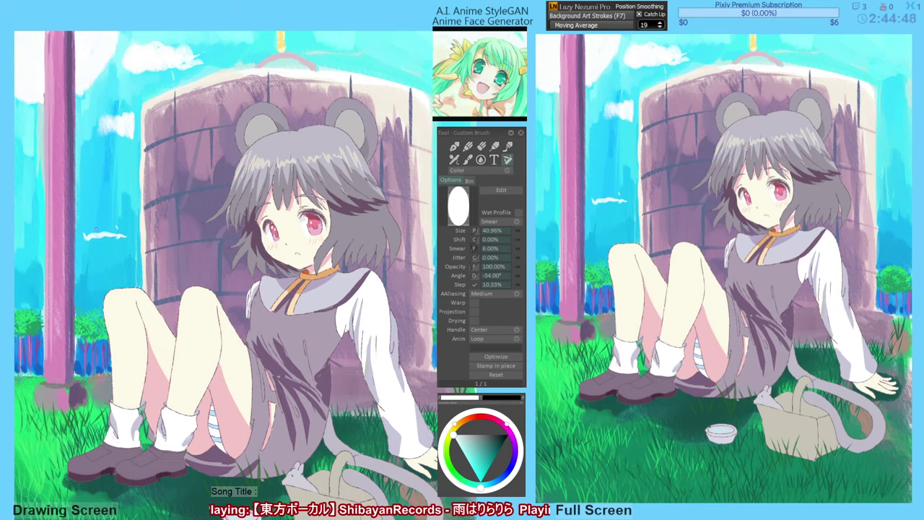
pyautogui.hotkey('ctrl', 'z')
pyautogui.hotkey('ctrl', 'z')
pyautogui.moveTo(86, 246); pyautogui.dragTo(107, 246)
pyautogui.moveTo(91, 245)
pyautogui.mouseDown()
pyautogui.moveTo(124, 244)
pyautogui.moveTo(124, 223)
pyautogui.moveTo(138, 229)
pyautogui.mouseUp()
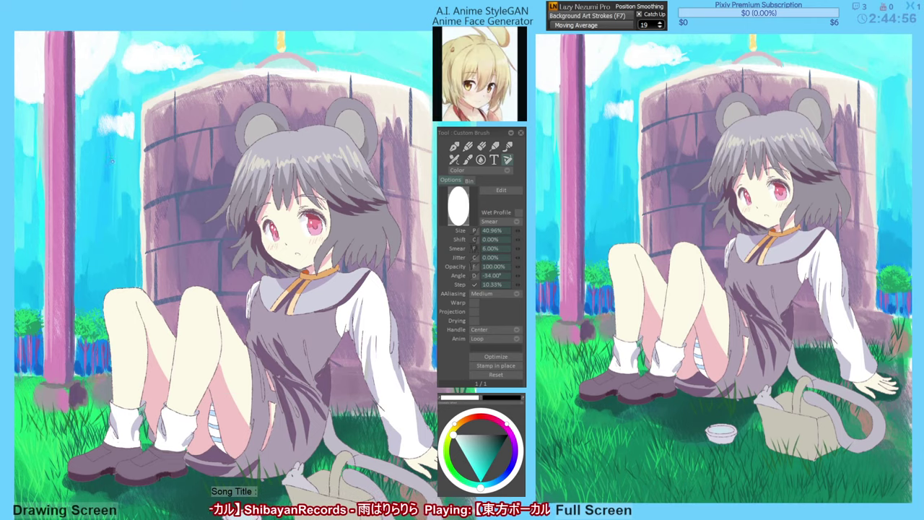
# Paint white clouds in the middle of the sky on both sides of the pink pole.
pyautogui.moveTo(109, 178)
pyautogui.mouseDown()
pyautogui.moveTo(132, 151)
pyautogui.moveTo(110, 176)
pyautogui.moveTo(80, 148)
pyautogui.moveTo(101, 173)
pyautogui.moveTo(132, 168)
pyautogui.moveTo(133, 175)
pyautogui.moveTo(79, 169)
pyautogui.moveTo(86, 164)
pyautogui.moveTo(80, 180)
pyautogui.moveTo(76, 166)
pyautogui.moveTo(78, 175)
pyautogui.moveTo(28, 179)
pyautogui.mouseUp()
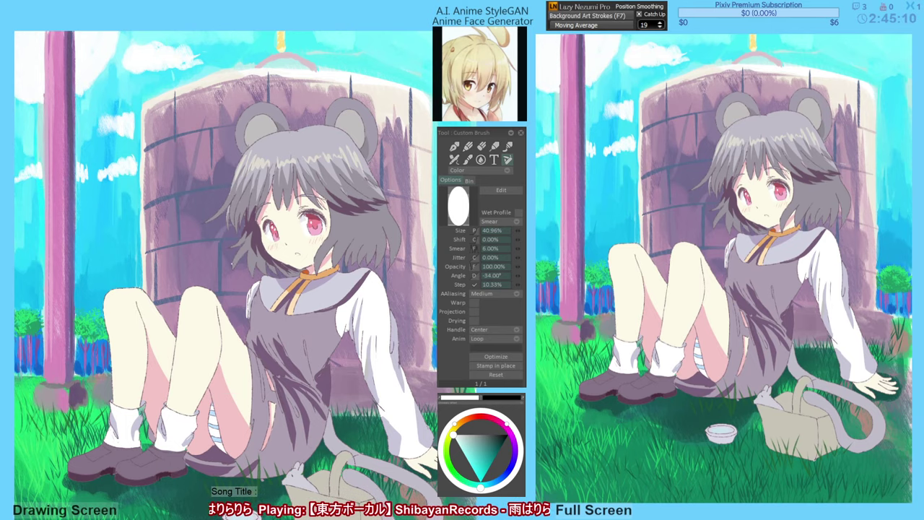
pyautogui.moveTo(241, 300); pyautogui.dragTo(237, 299)
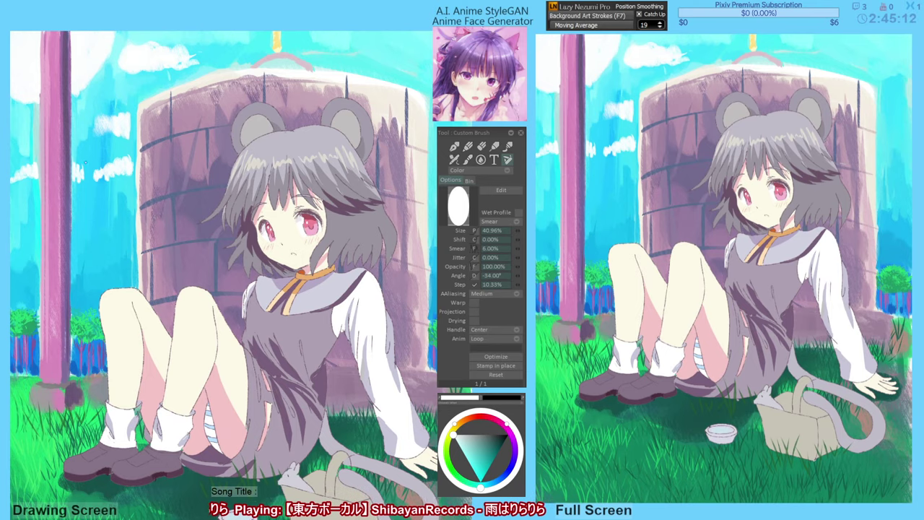
pyautogui.moveTo(94, 176); pyautogui.dragTo(127, 179)
# Paint white clouds in the sky right of the well and a small one above its right rim.
pyautogui.moveTo(432, 191)
pyautogui.mouseDown()
pyautogui.moveTo(407, 194)
pyautogui.moveTo(406, 170)
pyautogui.moveTo(406, 192)
pyautogui.moveTo(415, 182)
pyautogui.moveTo(444, 191)
pyautogui.mouseUp()
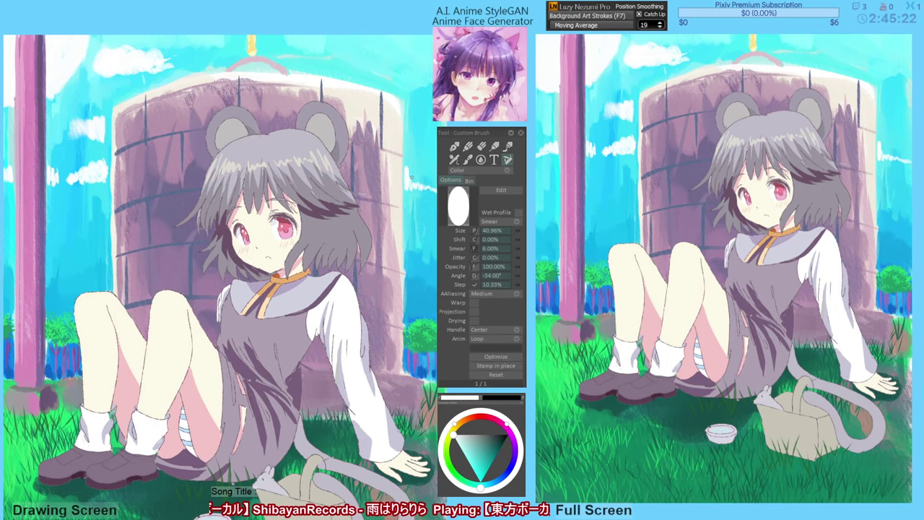
pyautogui.moveTo(410, 172)
pyautogui.mouseDown()
pyautogui.moveTo(410, 193)
pyautogui.moveTo(411, 182)
pyautogui.moveTo(442, 189)
pyautogui.mouseUp()
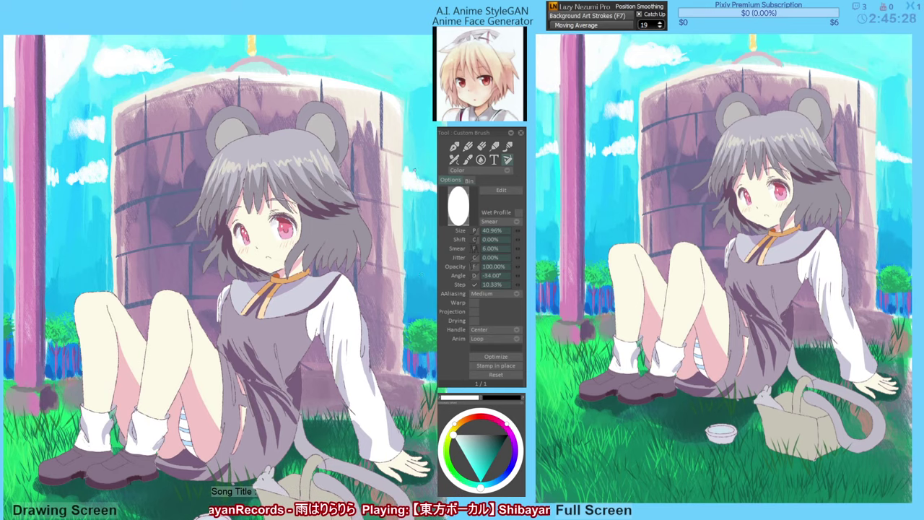
pyautogui.moveTo(415, 173); pyautogui.dragTo(423, 178)
pyautogui.moveTo(406, 108)
pyautogui.mouseDown()
pyautogui.moveTo(430, 110)
pyautogui.moveTo(405, 92)
pyautogui.moveTo(428, 112)
pyautogui.moveTo(410, 126)
pyautogui.mouseUp()
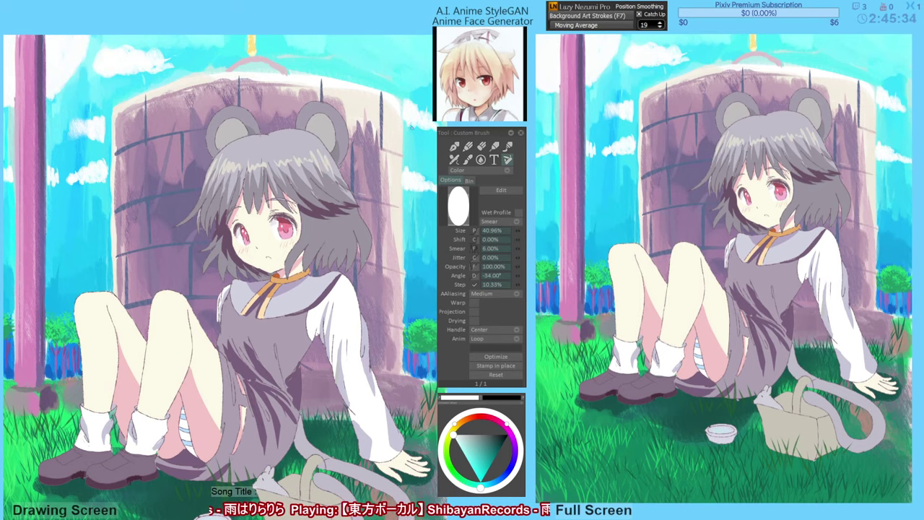
pyautogui.moveTo(332, 63)
pyautogui.mouseDown()
pyautogui.moveTo(362, 53)
pyautogui.moveTo(364, 70)
pyautogui.moveTo(345, 69)
pyautogui.moveTo(375, 66)
pyautogui.moveTo(329, 67)
pyautogui.mouseUp()
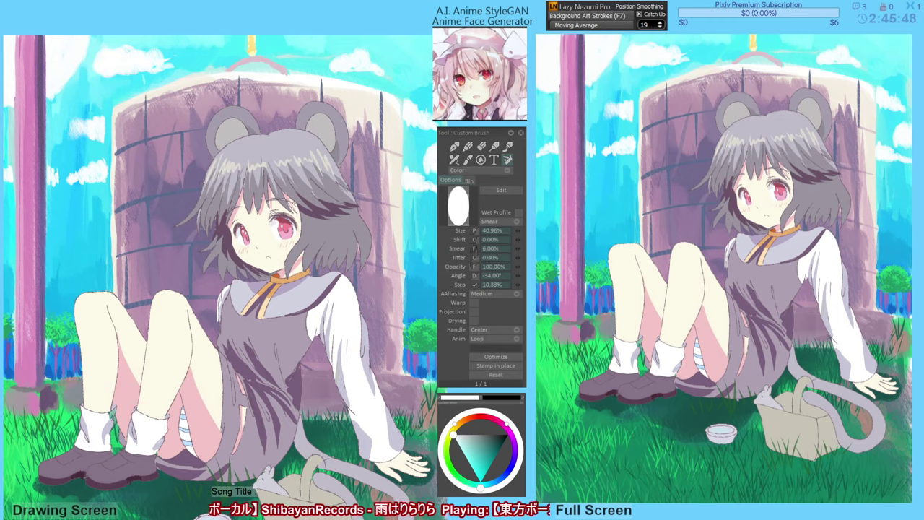
# Shape and shade the clouds between the pole and the well with white and grey tones picked from the sky.
pyautogui.moveTo(162, 155); pyautogui.dragTo(173, 163)
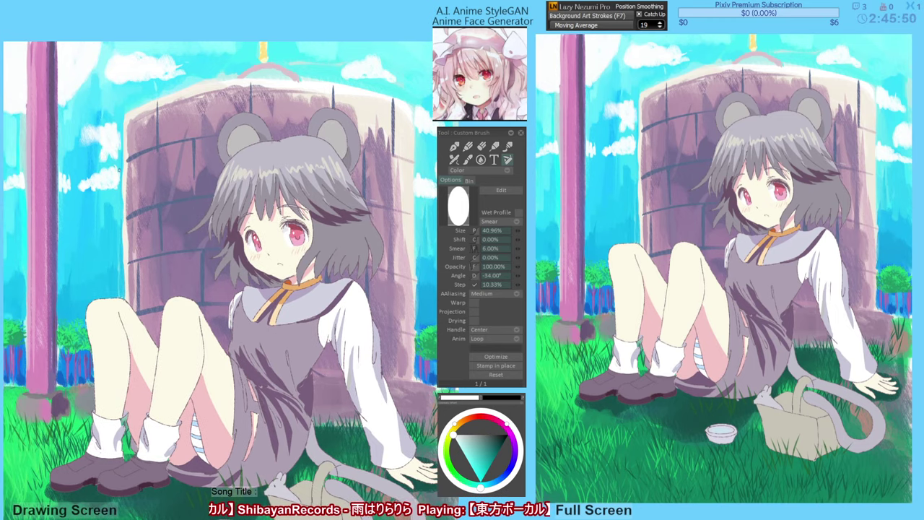
pyautogui.moveTo(93, 133)
pyautogui.mouseDown()
pyautogui.moveTo(86, 158)
pyautogui.moveTo(116, 154)
pyautogui.moveTo(105, 146)
pyautogui.moveTo(102, 158)
pyautogui.moveTo(100, 148)
pyautogui.mouseUp()
pyautogui.keyDown('alt'); pyautogui.click(103, 146); pyautogui.keyUp('alt')
pyautogui.moveTo(96, 186)
pyautogui.mouseDown()
pyautogui.moveTo(85, 188)
pyautogui.moveTo(107, 187)
pyautogui.mouseUp()
pyautogui.keyDown('alt'); pyautogui.click(93, 186); pyautogui.keyUp('alt')
pyautogui.moveTo(109, 152)
pyautogui.mouseDown()
pyautogui.moveTo(103, 163)
pyautogui.moveTo(116, 130)
pyautogui.mouseUp()
# Add soft grey shading to the upper cloud near the pole and refine its outline with repeatedly picked cloud and sky colors.
pyautogui.moveTo(135, 76)
pyautogui.mouseDown()
pyautogui.moveTo(145, 57)
pyautogui.moveTo(163, 70)
pyautogui.moveTo(137, 64)
pyautogui.moveTo(124, 76)
pyautogui.moveTo(124, 64)
pyautogui.moveTo(143, 54)
pyautogui.moveTo(119, 79)
pyautogui.moveTo(117, 65)
pyautogui.moveTo(143, 68)
pyautogui.moveTo(110, 77)
pyautogui.moveTo(147, 57)
pyautogui.moveTo(167, 71)
pyautogui.moveTo(110, 78)
pyautogui.mouseUp()
pyautogui.keyDown('alt'); pyautogui.click(135, 65); pyautogui.keyUp('alt')
pyautogui.keyDown('alt'); pyautogui.click(123, 75); pyautogui.keyUp('alt')
pyautogui.keyDown('alt'); pyautogui.click(119, 69); pyautogui.keyUp('alt')
pyautogui.keyDown('alt'); pyautogui.click(111, 77); pyautogui.keyUp('alt')
pyautogui.keyDown('alt'); pyautogui.click(125, 49); pyautogui.keyUp('alt')
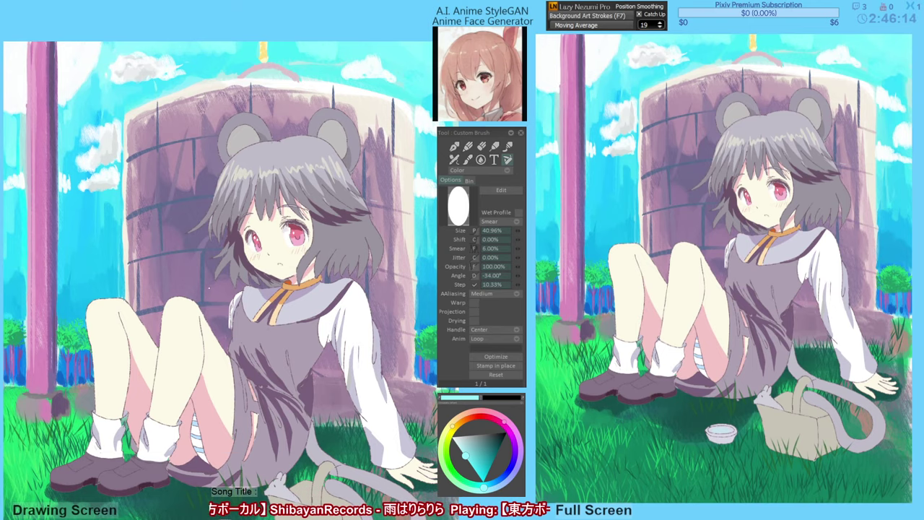
# Refine the clouds right of the well with picked white and sky blue.
pyautogui.moveTo(236, 285); pyautogui.dragTo(225, 289)
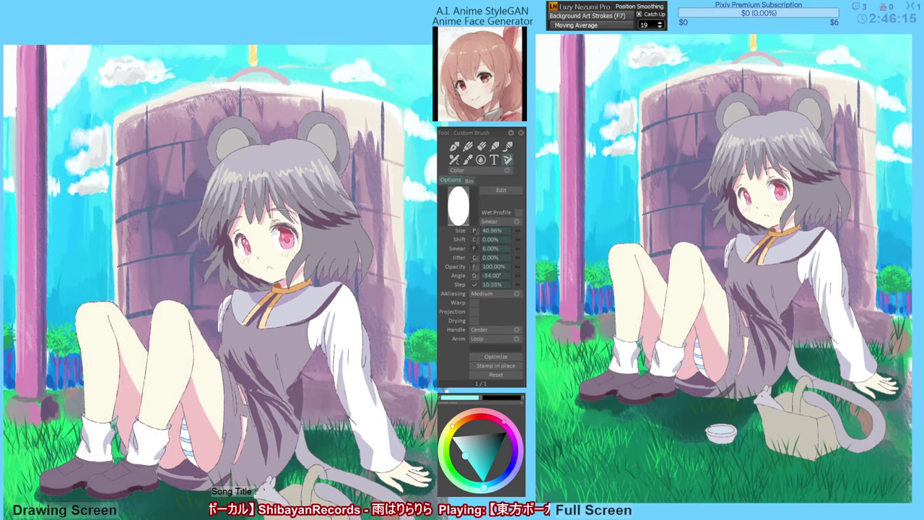
pyautogui.keyDown('alt'); pyautogui.click(432, 167); pyautogui.keyUp('alt')
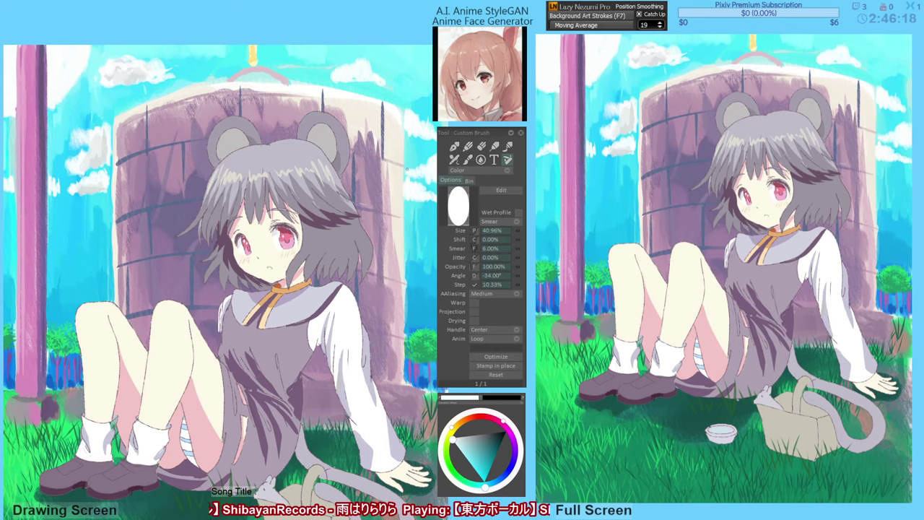
pyautogui.keyDown('alt'); pyautogui.click(433, 182); pyautogui.keyUp('alt')
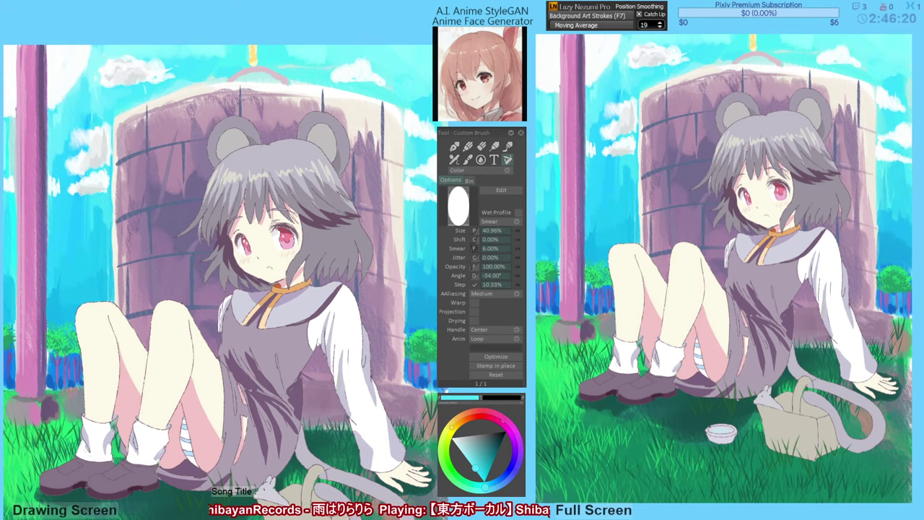
pyautogui.keyDown('alt'); pyautogui.click(428, 176); pyautogui.keyUp('alt')
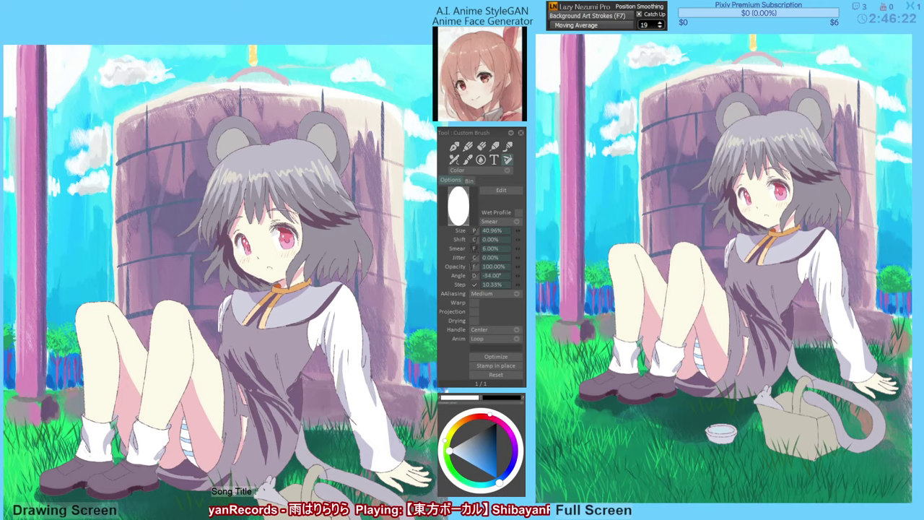
# Pick pale grey from the upper cloud and touch up the clouds beside the pole, undoing the last stroke.
pyautogui.keyDown('alt'); pyautogui.click(127, 78); pyautogui.keyUp('alt')
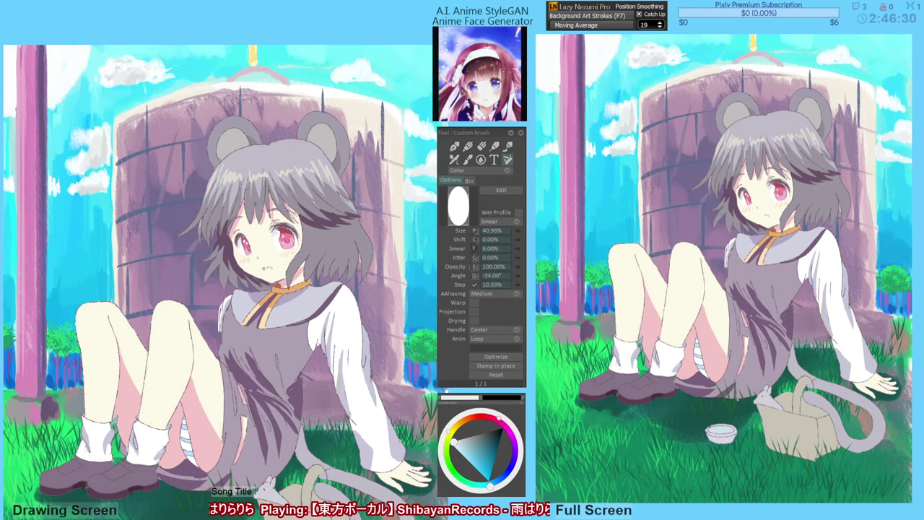
pyautogui.moveTo(115, 177); pyautogui.dragTo(123, 185)
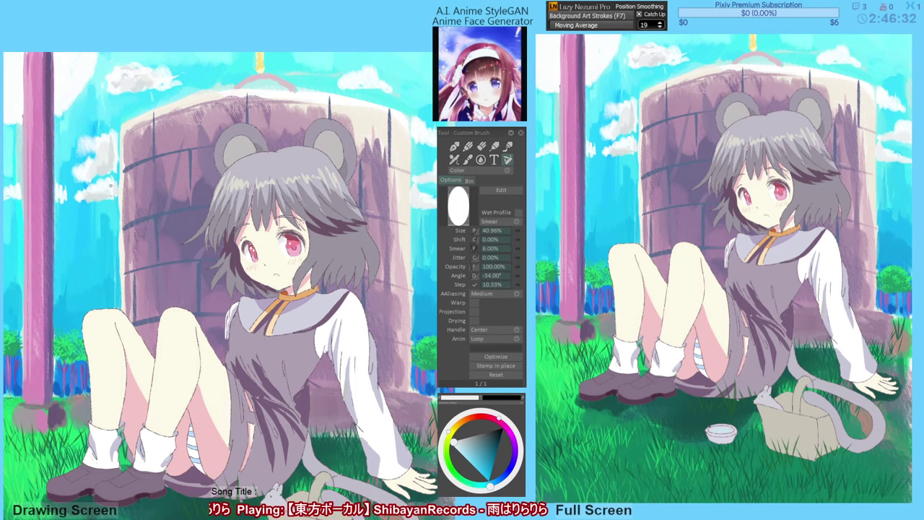
pyautogui.moveTo(58, 188); pyautogui.dragTo(61, 181)
pyautogui.hotkey('ctrl', 'z')
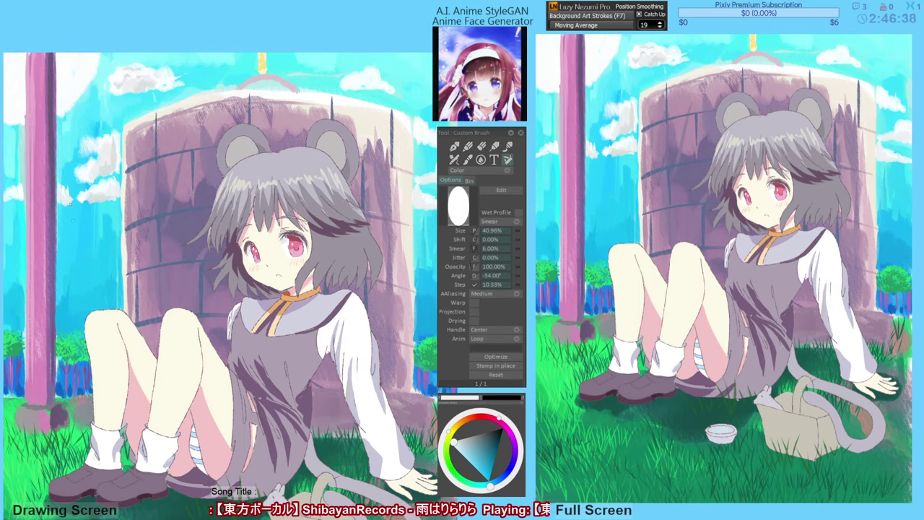
# Refine the edges of the clouds between the pole and the well with repeatedly picked sky-blue and cloud tones.
pyautogui.moveTo(109, 283); pyautogui.dragTo(160, 288)
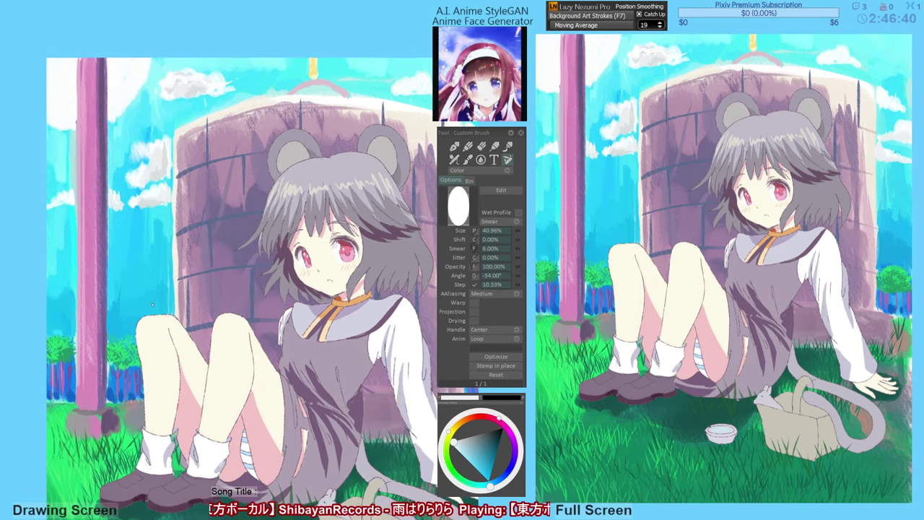
pyautogui.moveTo(138, 237); pyautogui.dragTo(140, 243)
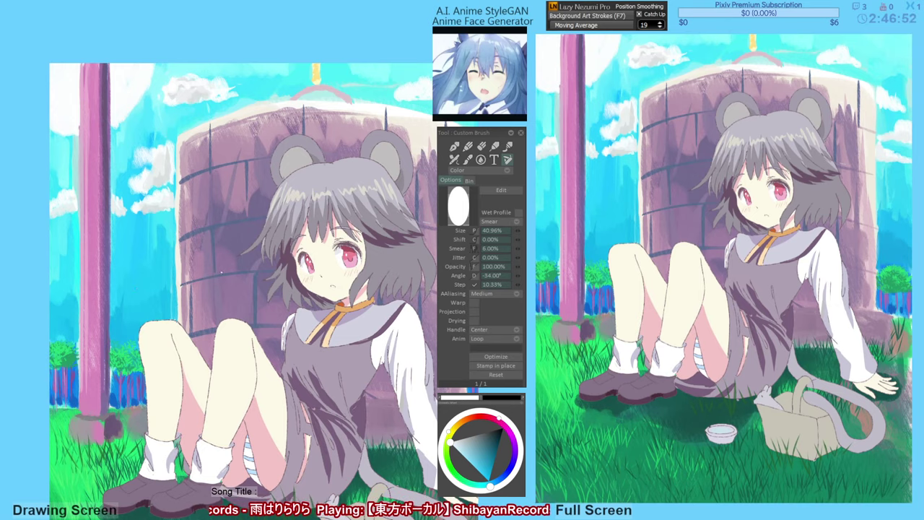
pyautogui.moveTo(181, 239); pyautogui.dragTo(170, 255)
pyautogui.keyDown('alt'); pyautogui.click(119, 206); pyautogui.keyUp('alt')
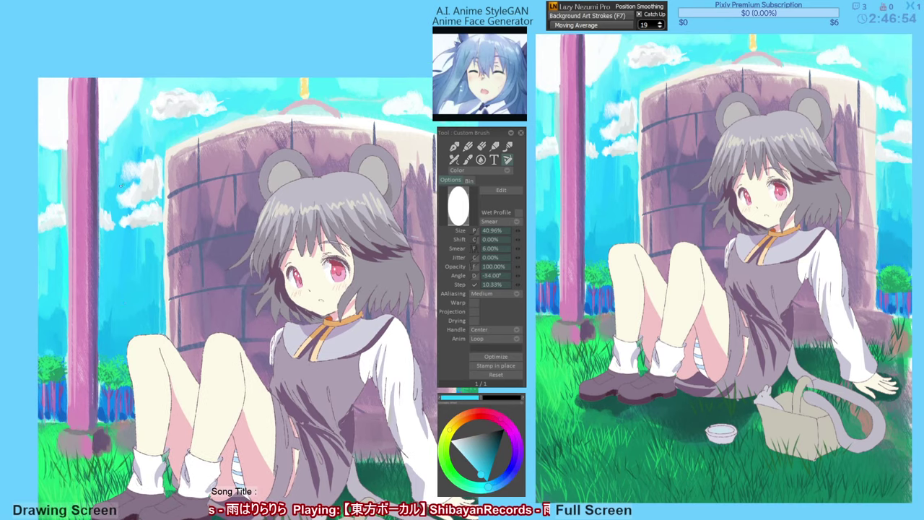
pyautogui.moveTo(129, 183)
pyautogui.mouseDown()
pyautogui.moveTo(128, 155)
pyautogui.moveTo(138, 167)
pyautogui.moveTo(160, 158)
pyautogui.moveTo(184, 254)
pyautogui.moveTo(227, 244)
pyautogui.moveTo(159, 173)
pyautogui.moveTo(148, 172)
pyautogui.moveTo(147, 191)
pyautogui.moveTo(150, 166)
pyautogui.moveTo(148, 201)
pyautogui.mouseUp()
pyautogui.keyDown('alt'); pyautogui.click(129, 183); pyautogui.keyUp('alt')
pyautogui.keyDown('alt'); pyautogui.click(146, 190); pyautogui.keyUp('alt')
pyautogui.keyDown('alt'); pyautogui.click(149, 208); pyautogui.keyUp('alt')
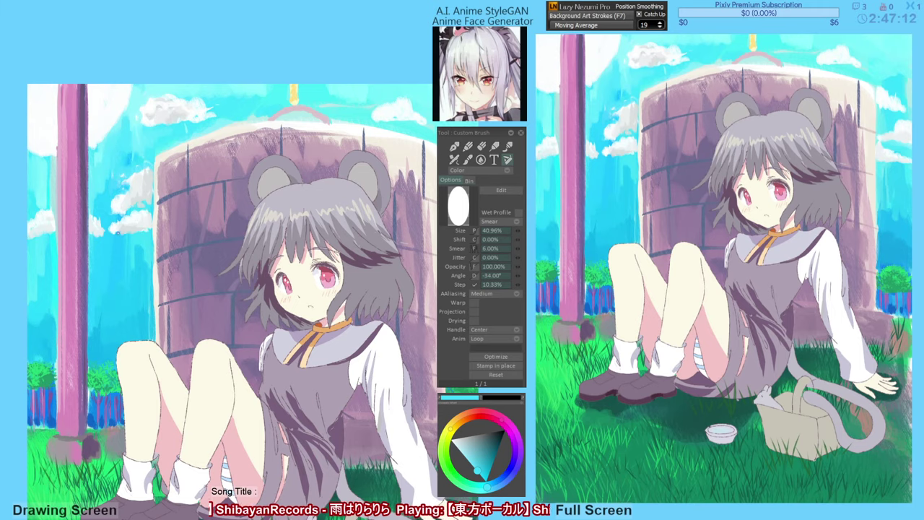
# Try a small white wisp in the open sky between the pole and the well with white picked from the far cloud.
pyautogui.moveTo(218, 274)
pyautogui.mouseDown()
pyautogui.moveTo(228, 277)
pyautogui.moveTo(190, 270)
pyautogui.mouseUp()
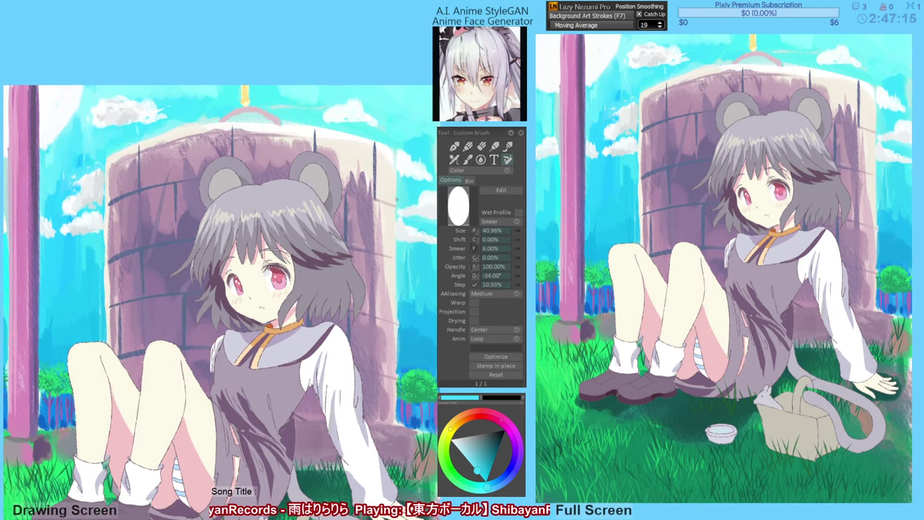
pyautogui.click(406, 238)
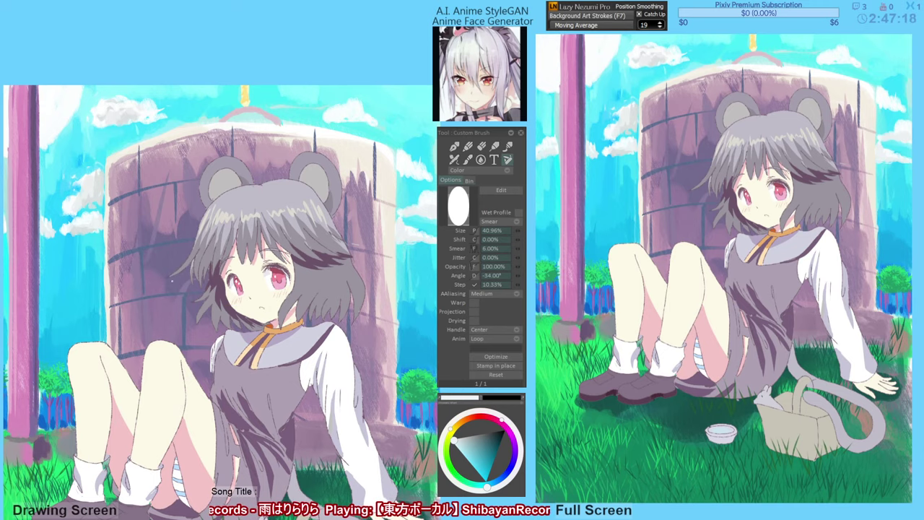
pyautogui.moveTo(73, 300); pyautogui.dragTo(88, 299)
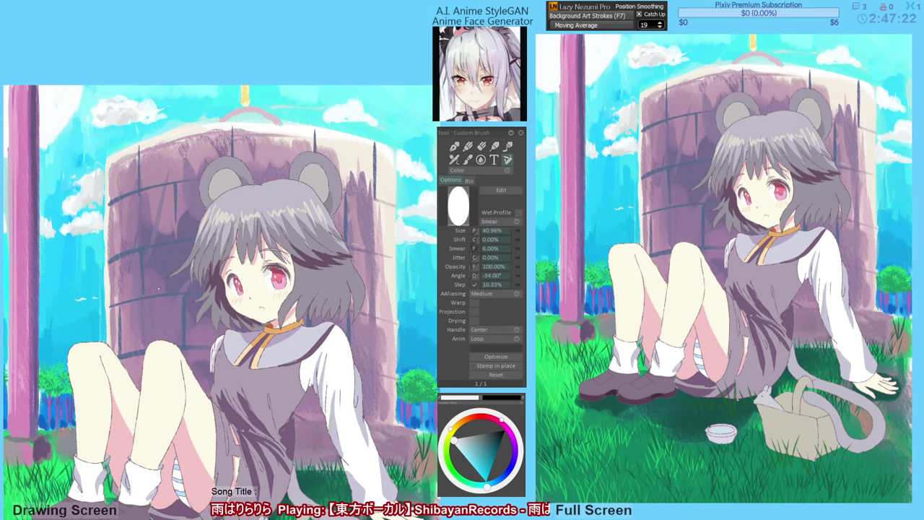
pyautogui.hotkey('ctrl', 'z')
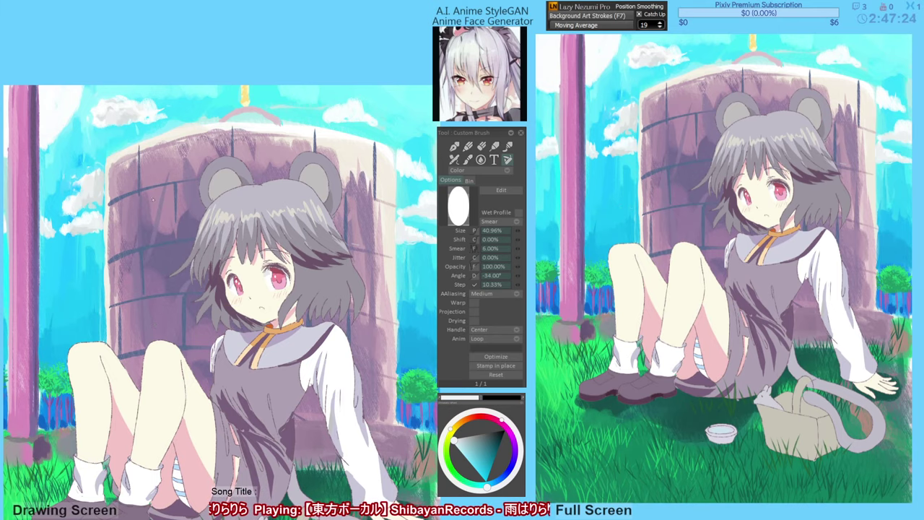
# Pick sky blue beside the pole and paint it around the edges of the neighbouring clouds.
pyautogui.moveTo(147, 241); pyautogui.dragTo(151, 240)
pyautogui.click(89, 243)
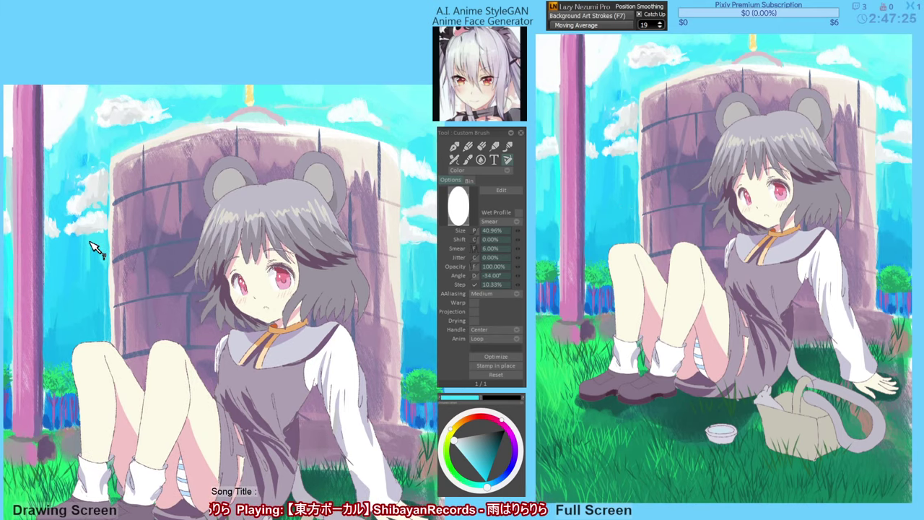
pyautogui.click(58, 167)
pyautogui.moveTo(55, 188)
pyautogui.mouseDown()
pyautogui.moveTo(54, 203)
pyautogui.moveTo(72, 175)
pyautogui.moveTo(54, 148)
pyautogui.mouseUp()
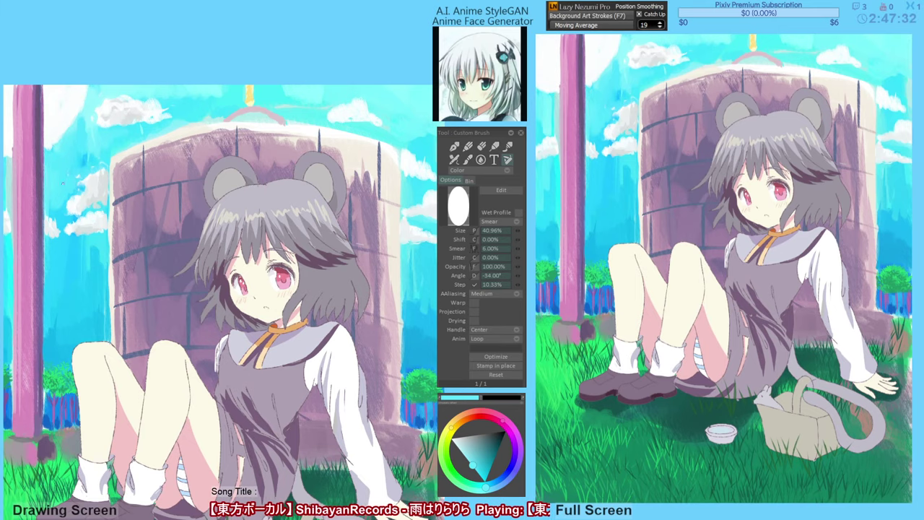
pyautogui.moveTo(79, 197); pyautogui.dragTo(119, 229)
# Pick the sky blue right of the well and touch up the sky below the clouds there.
pyautogui.moveTo(396, 269)
pyautogui.mouseDown()
pyautogui.moveTo(342, 236)
pyautogui.moveTo(311, 232)
pyautogui.mouseUp()
pyautogui.click(378, 284)
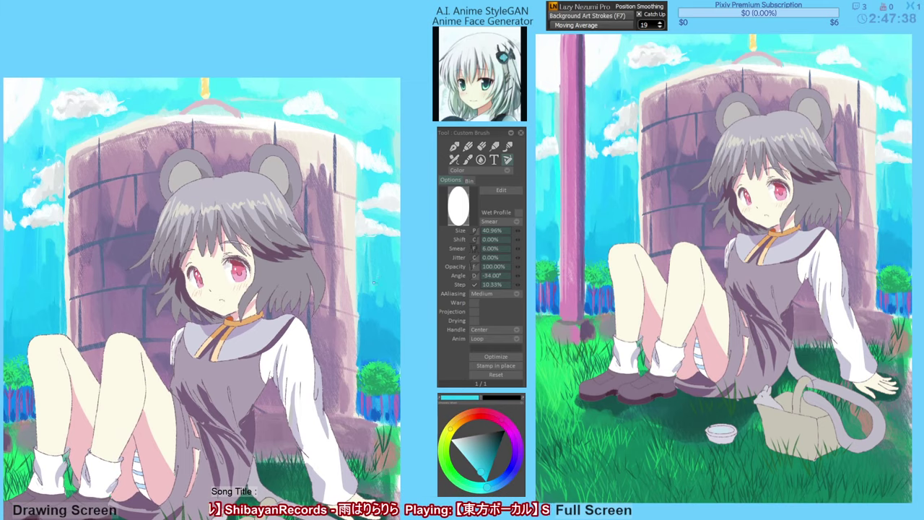
pyautogui.moveTo(374, 268)
pyautogui.mouseDown()
pyautogui.moveTo(380, 310)
pyautogui.moveTo(386, 297)
pyautogui.mouseUp()
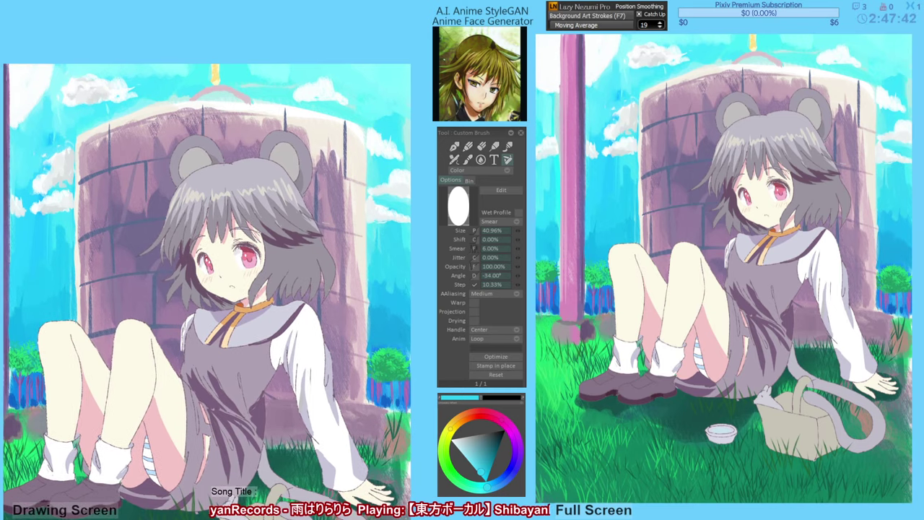
# Pick the dark blue-grey of the well's brick joints and touch up the brickwork beside the girl's hair.
pyautogui.keyDown('alt'); pyautogui.click(155, 296); pyautogui.keyUp('alt')
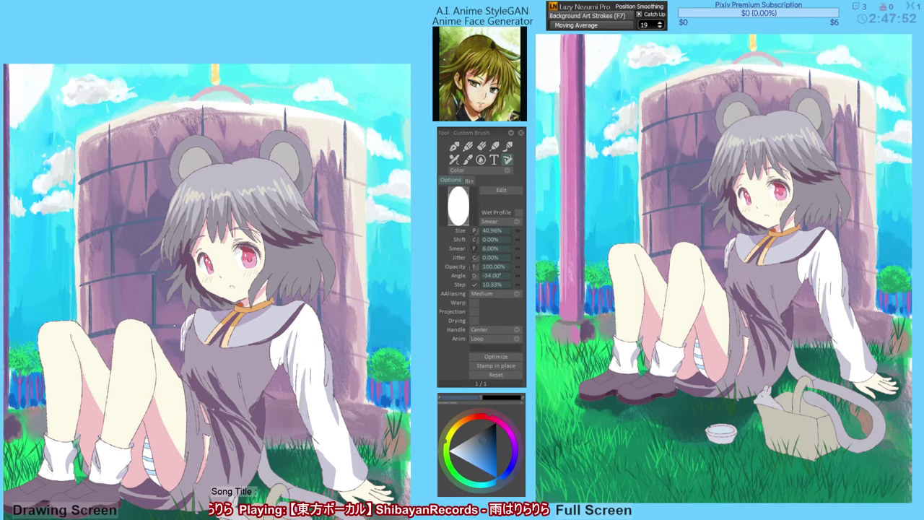
pyautogui.moveTo(245, 275); pyautogui.dragTo(173, 269)
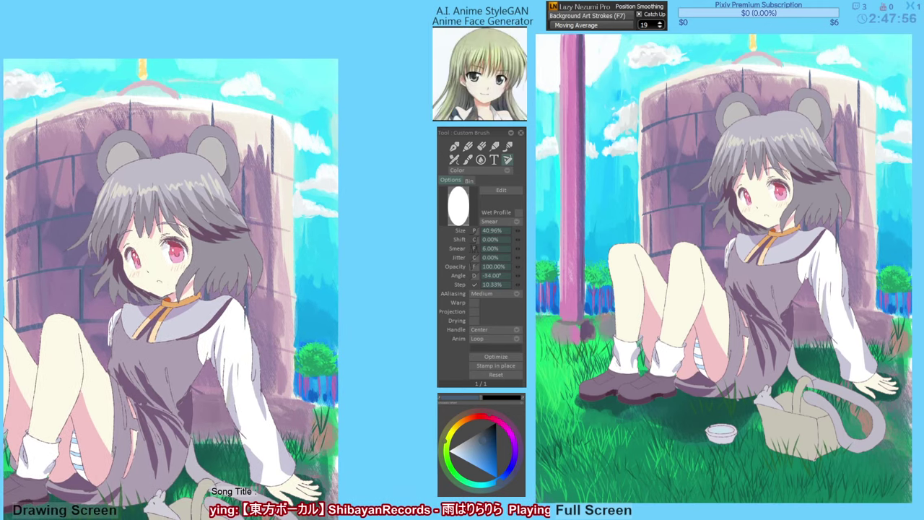
pyautogui.moveTo(202, 335); pyautogui.dragTo(252, 330)
pyautogui.moveTo(206, 289); pyautogui.dragTo(253, 299)
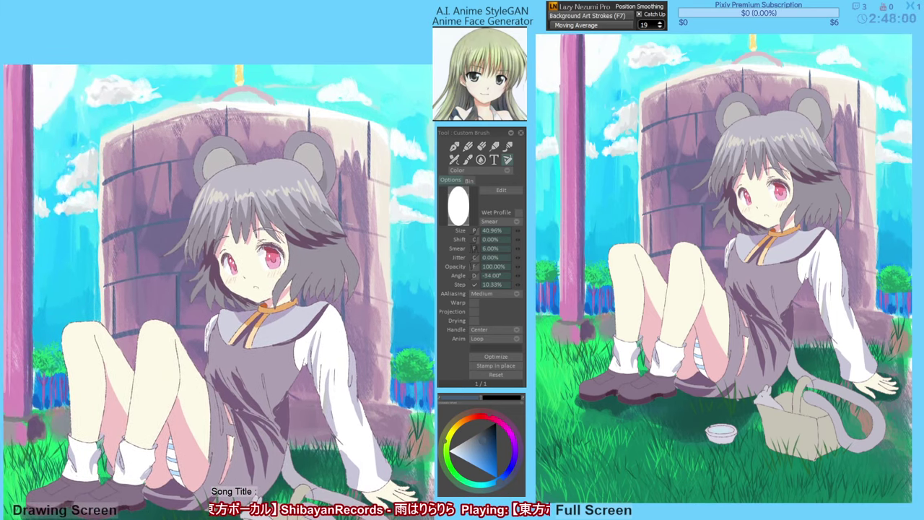
pyautogui.press('h')
pyautogui.press('h')
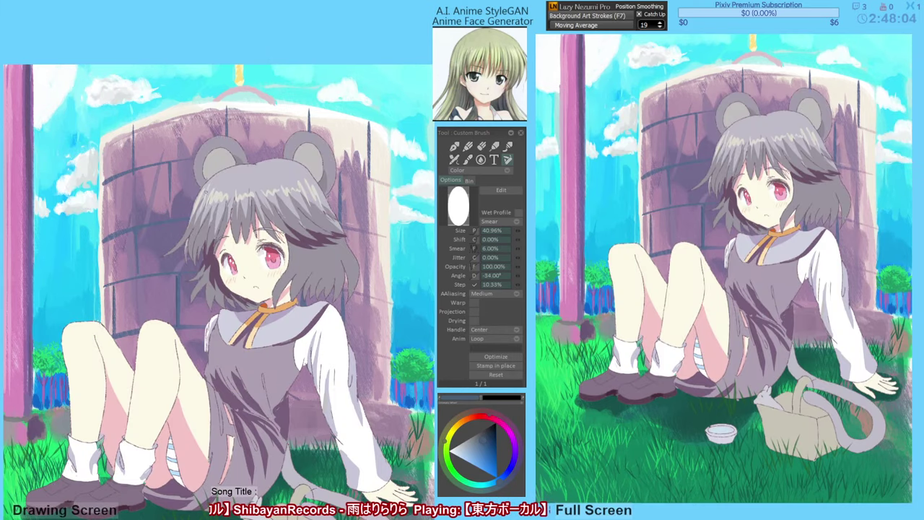
# Cut out the clouds in the sky left of the stone well as a custom brush and stamp them in place.
pyautogui.moveTo(224, 289); pyautogui.dragTo(252, 301)
pyautogui.press('w')
pyautogui.moveTo(216, 253); pyautogui.dragTo(261, 262)
pyautogui.moveTo(240, 45)
pyautogui.mouseDown()
pyautogui.moveTo(141, 20)
pyautogui.moveTo(13, 290)
pyautogui.moveTo(86, 320)
pyautogui.moveTo(227, 315)
pyautogui.moveTo(258, 294)
pyautogui.moveTo(228, 214)
pyautogui.moveTo(265, 7)
pyautogui.moveTo(252, 8)
pyautogui.mouseUp()
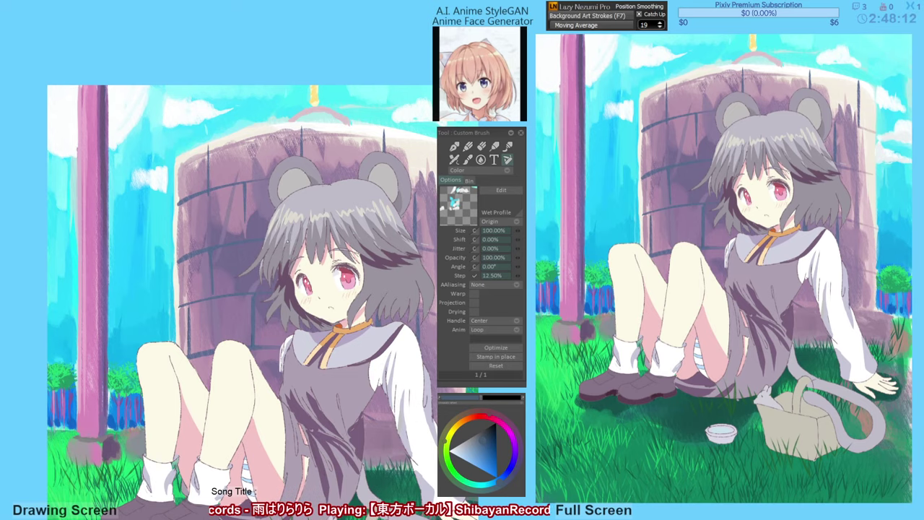
pyautogui.click(490, 355)
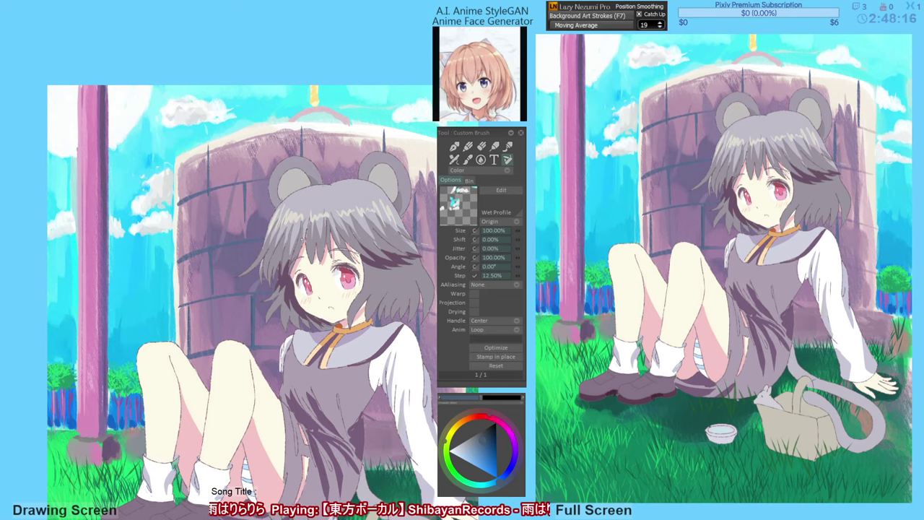
# Cut out the clouds in the sky right of the stone well as a custom brush and stamp them in place.
pyautogui.moveTo(332, 309); pyautogui.dragTo(246, 289)
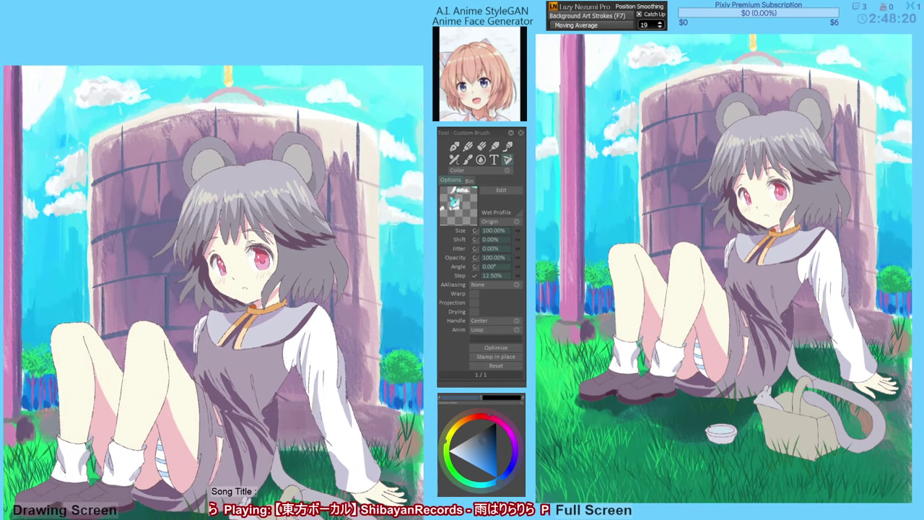
pyautogui.press('h')
pyautogui.press('h')
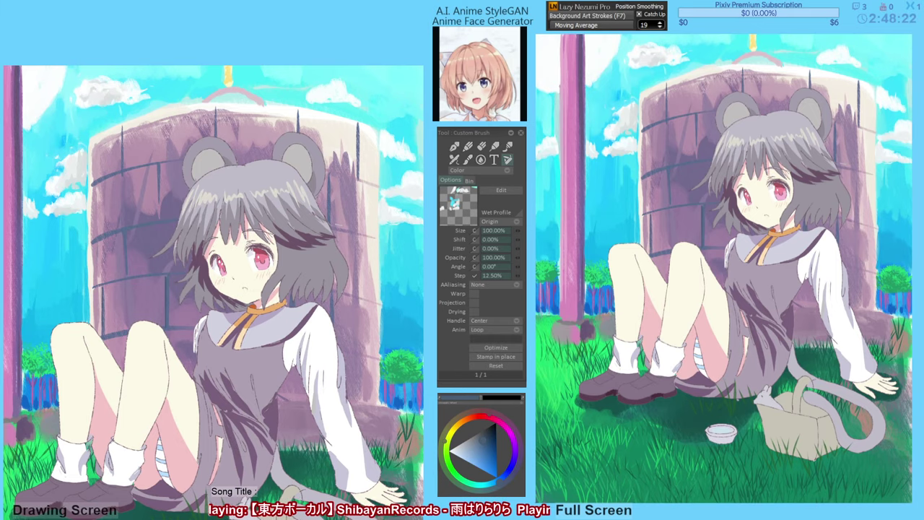
pyautogui.press('h')
pyautogui.press('h')
pyautogui.press('h')
pyautogui.press('h')
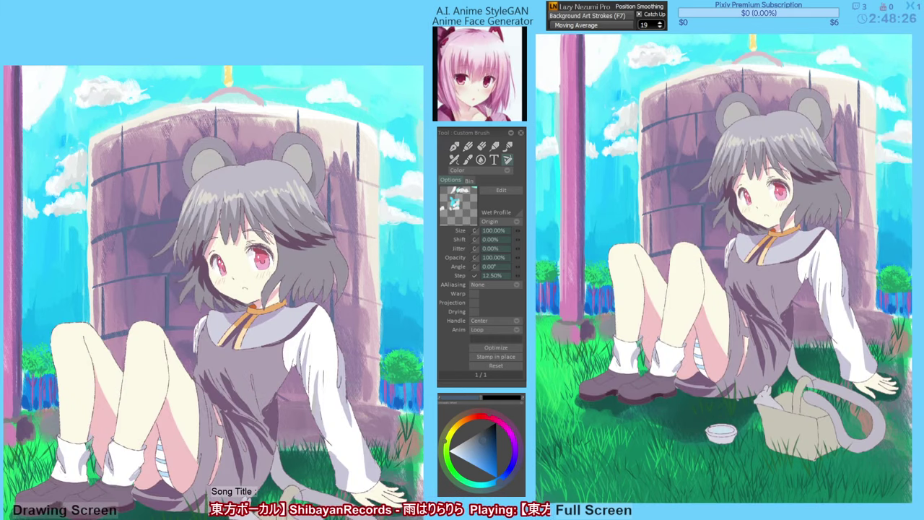
pyautogui.press('b')
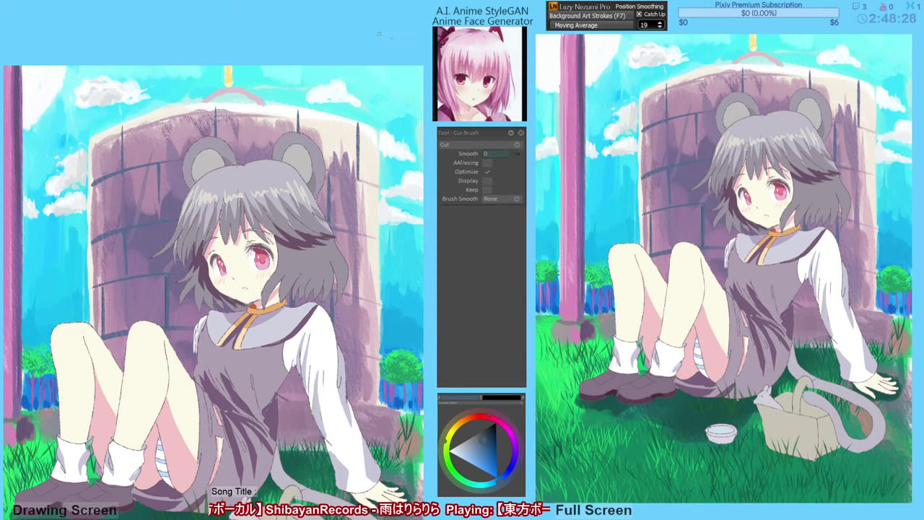
pyautogui.moveTo(392, 38)
pyautogui.mouseDown()
pyautogui.moveTo(282, 72)
pyautogui.moveTo(335, 136)
pyautogui.moveTo(361, 215)
pyautogui.mouseUp()
pyautogui.moveTo(363, 263)
pyautogui.mouseDown()
pyautogui.moveTo(415, 299)
pyautogui.moveTo(373, 20)
pyautogui.moveTo(361, 29)
pyautogui.mouseUp()
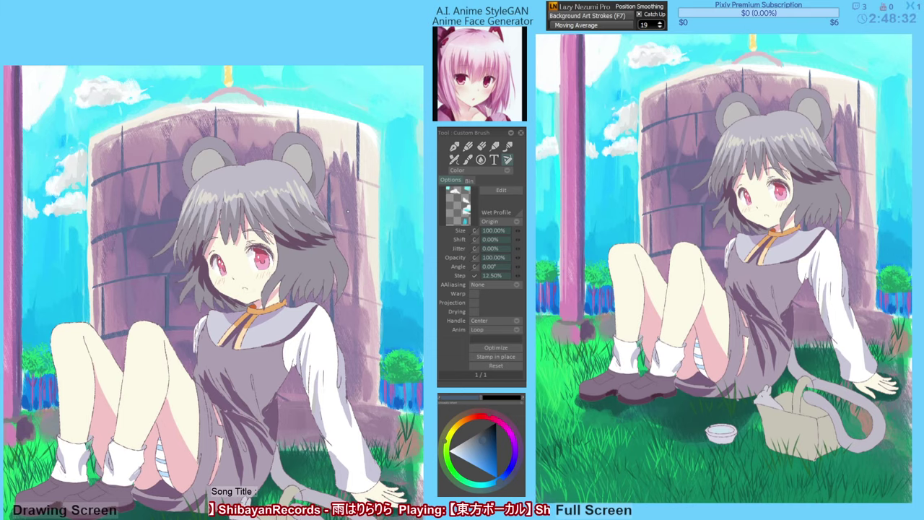
pyautogui.click(485, 356)
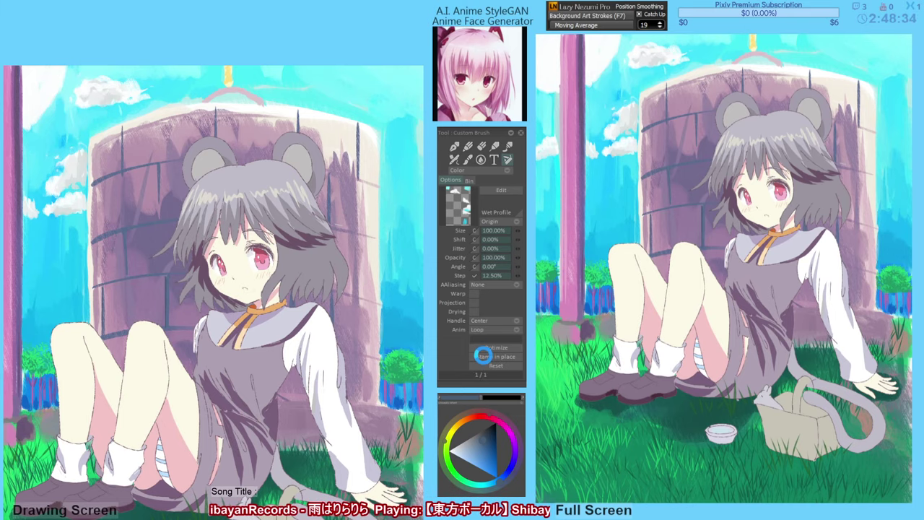
# Draw the shadow edge along the girl's tail with the Air Brush in a darker sampled gray, using the Slow B Line - Strokes smoothing preset.
pyautogui.moveTo(314, 323)
pyautogui.mouseDown()
pyautogui.moveTo(336, 271)
pyautogui.moveTo(332, 232)
pyautogui.mouseUp()
pyautogui.keyDown('alt'); pyautogui.click(302, 366); pyautogui.keyUp('alt')
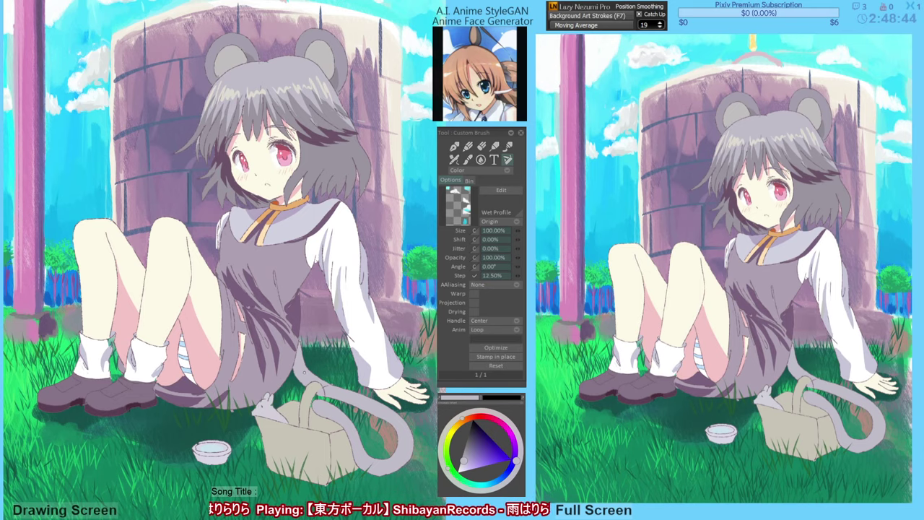
pyautogui.keyDown('alt'); pyautogui.click(302, 373); pyautogui.keyUp('alt')
pyautogui.press('a')
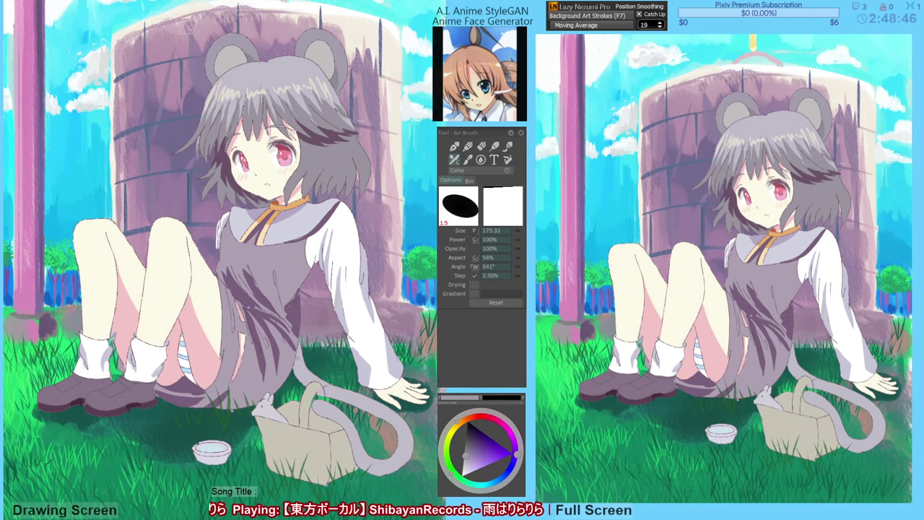
pyautogui.press('F8')
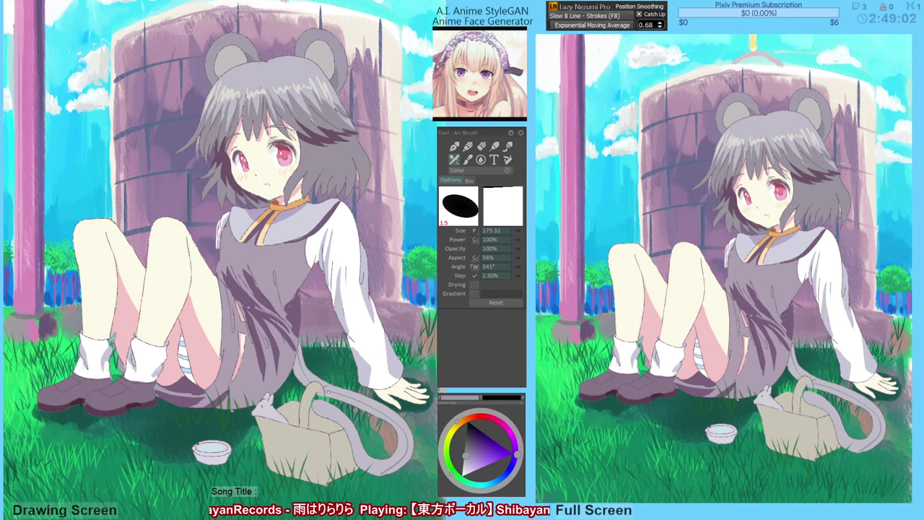
# Try to fill the shadow area of the upper tail with the darker gray.
pyautogui.press('f')
pyautogui.click(308, 372)
pyautogui.hotkey('ctrl', 'z')
pyautogui.click(306, 381)
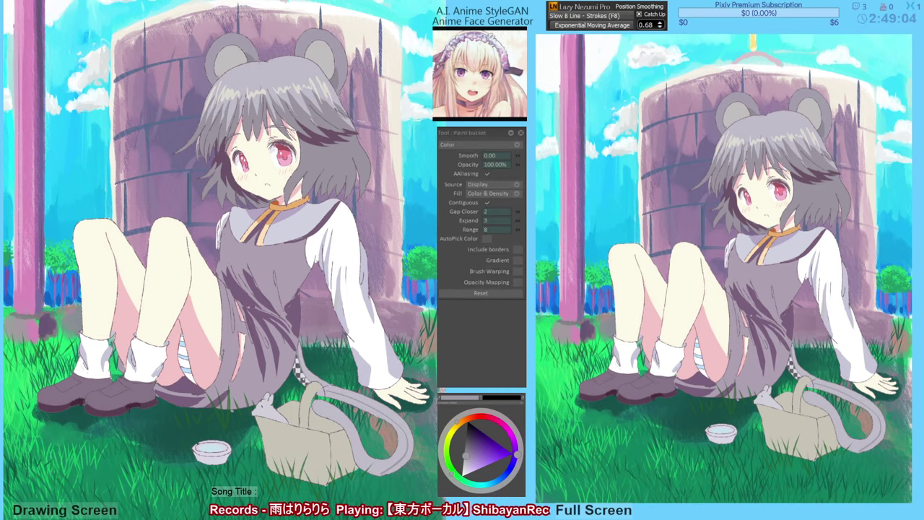
pyautogui.click(335, 397)
pyautogui.hotkey('ctrl', 'z')
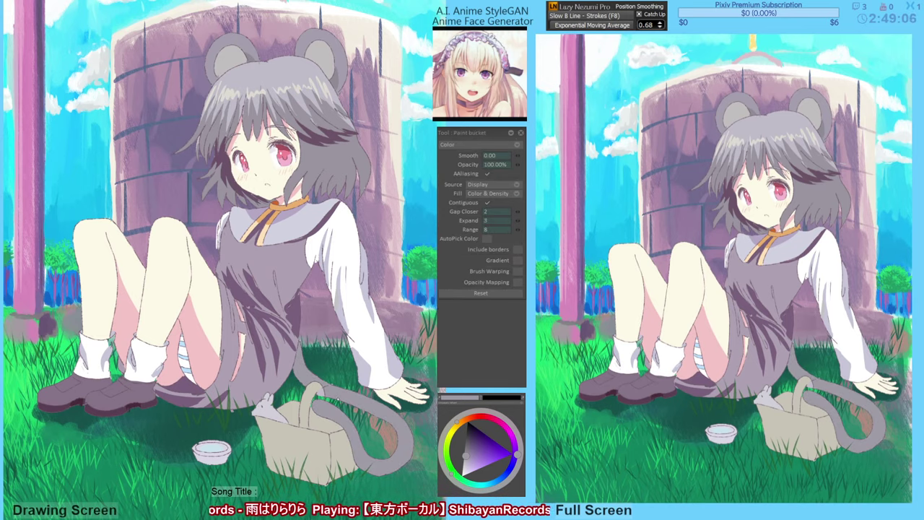
# Close the shadow edges on the outer and lower tail and fill the shadow areas with the darker gray.
pyautogui.press('b')
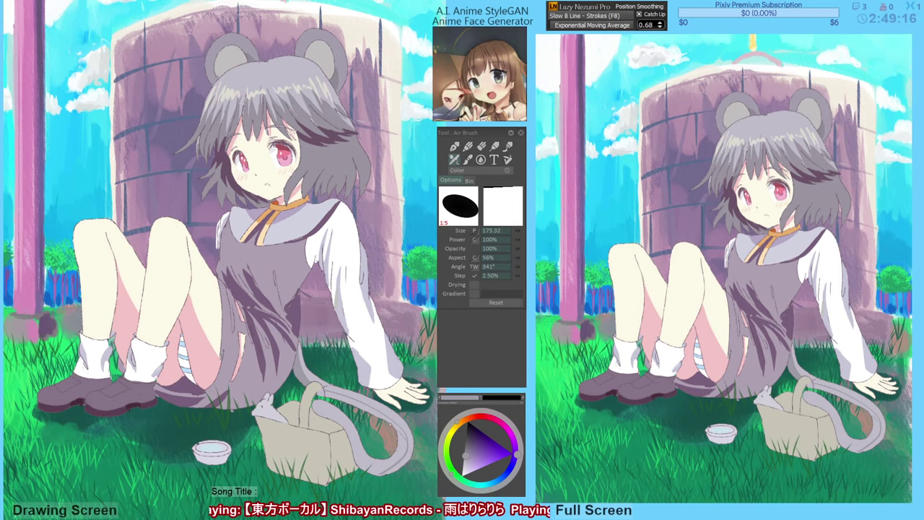
pyautogui.press('g')
pyautogui.click(380, 422)
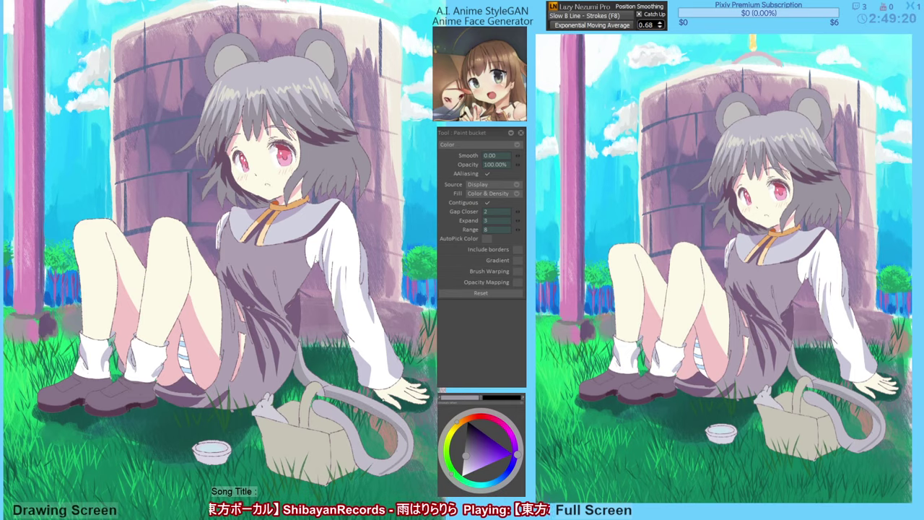
pyautogui.press('b')
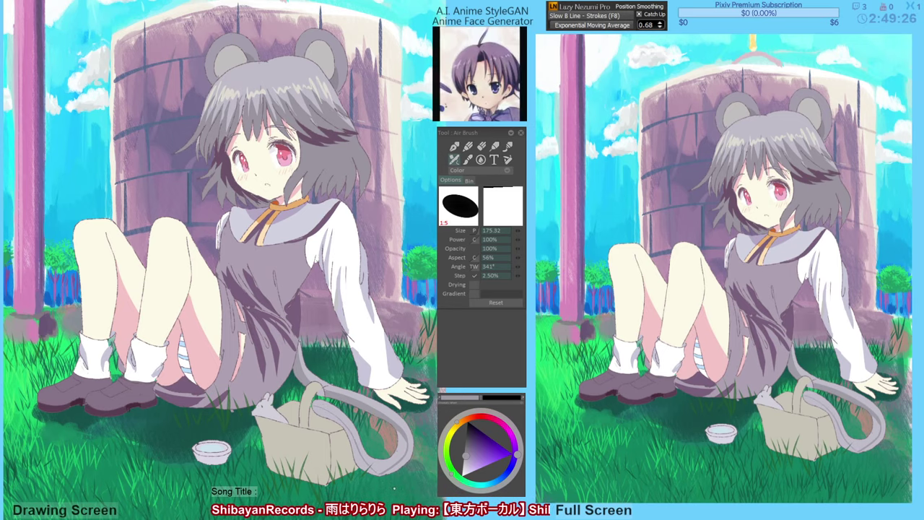
pyautogui.press('f')
pyautogui.click(348, 437)
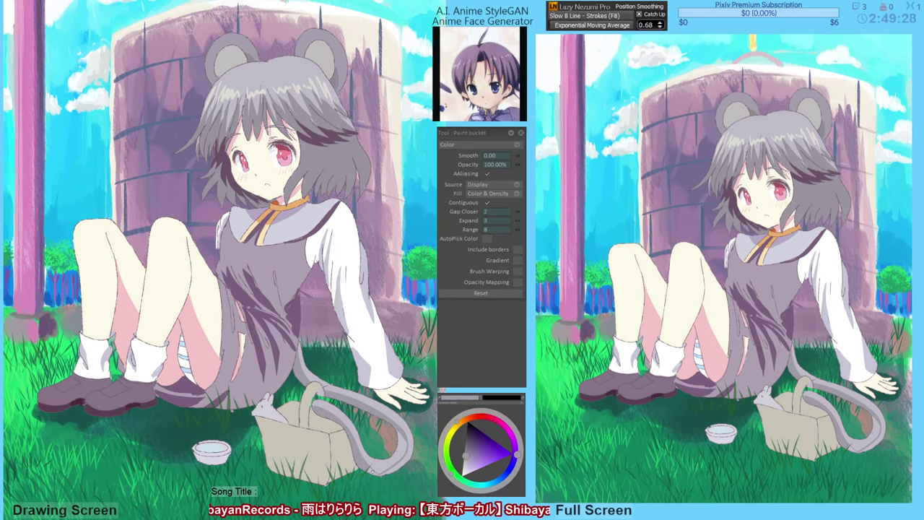
pyautogui.click(375, 469)
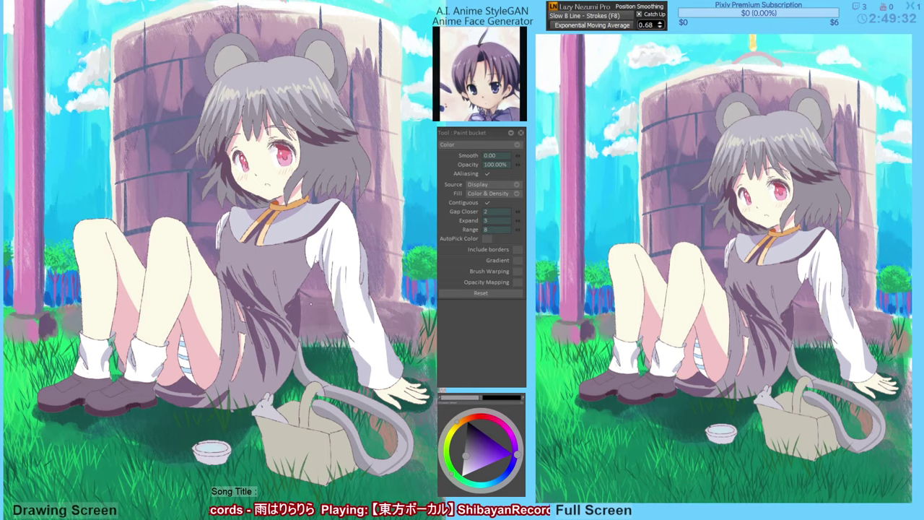
pyautogui.moveTo(295, 306); pyautogui.dragTo(297, 307)
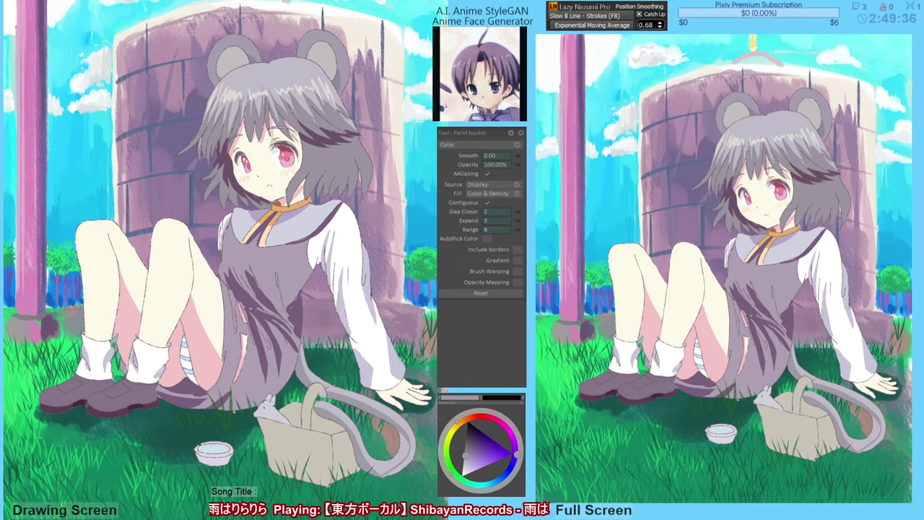
# Sample the basket's beige, darken it, and try filling the inside of the basket with it.
pyautogui.keyDown('ctrl'); pyautogui.click(316, 451); pyautogui.keyUp('ctrl')
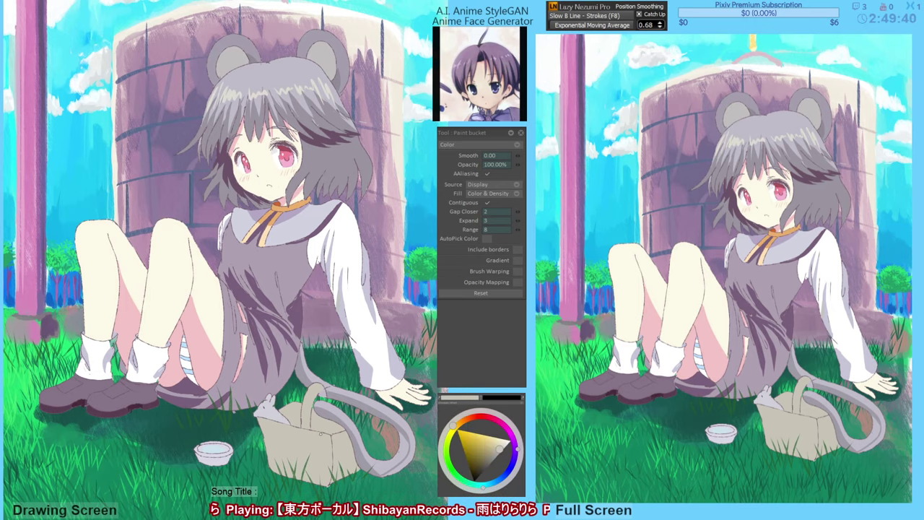
pyautogui.press('d')
pyautogui.press('d')
pyautogui.click(318, 425)
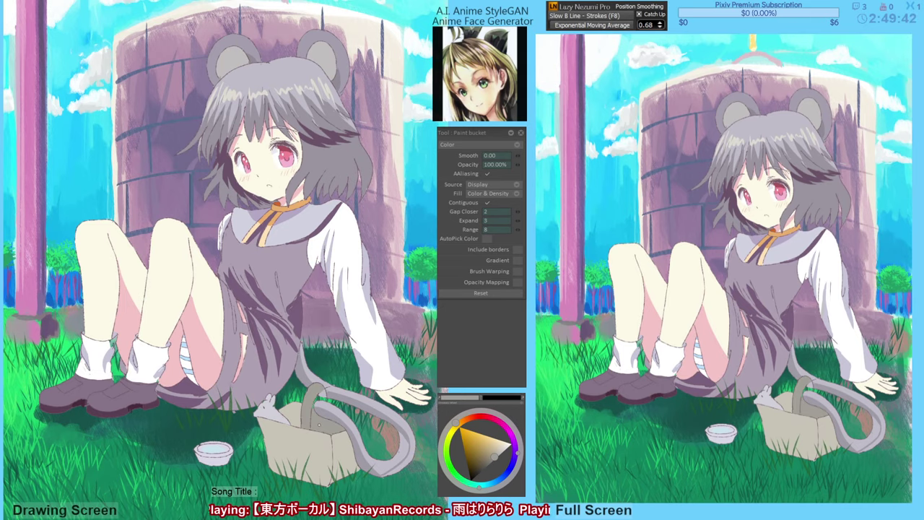
pyautogui.hotkey('ctrl', 'z')
pyautogui.press('b')
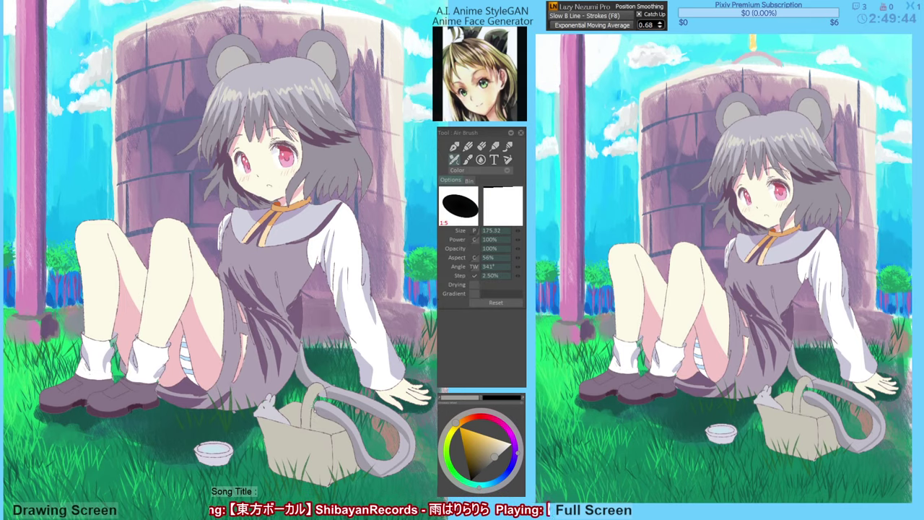
pyautogui.press('g')
pyautogui.click(315, 420)
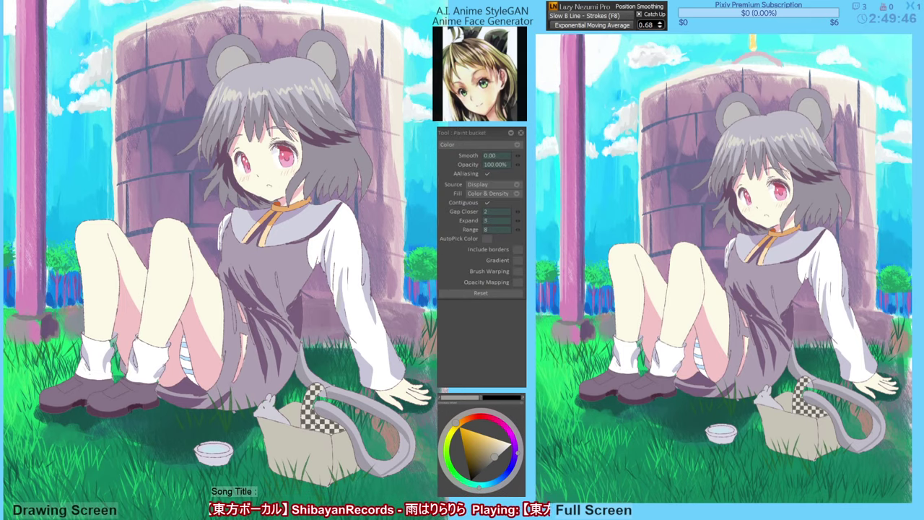
pyautogui.hotkey('ctrl', 'z')
# Switch to the Paint-Strokes smoothing preset, separate the handle from the basket's interior, and fill only the interior with the darker beige.
pyautogui.press('F5')
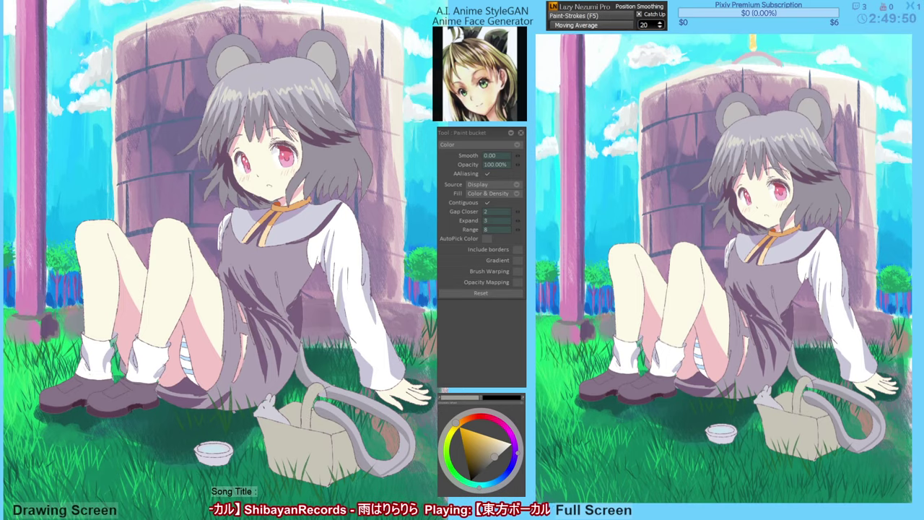
pyautogui.press('b')
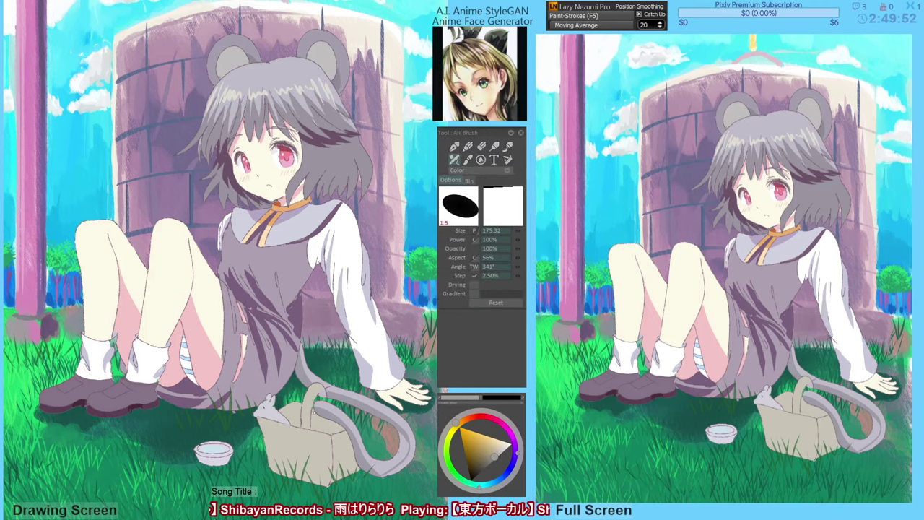
pyautogui.press('f')
pyautogui.click(311, 415)
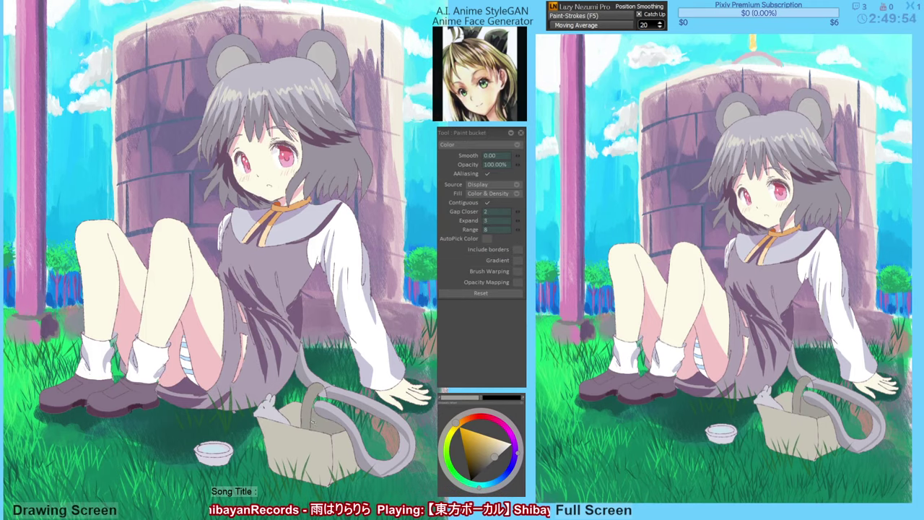
pyautogui.press('b')
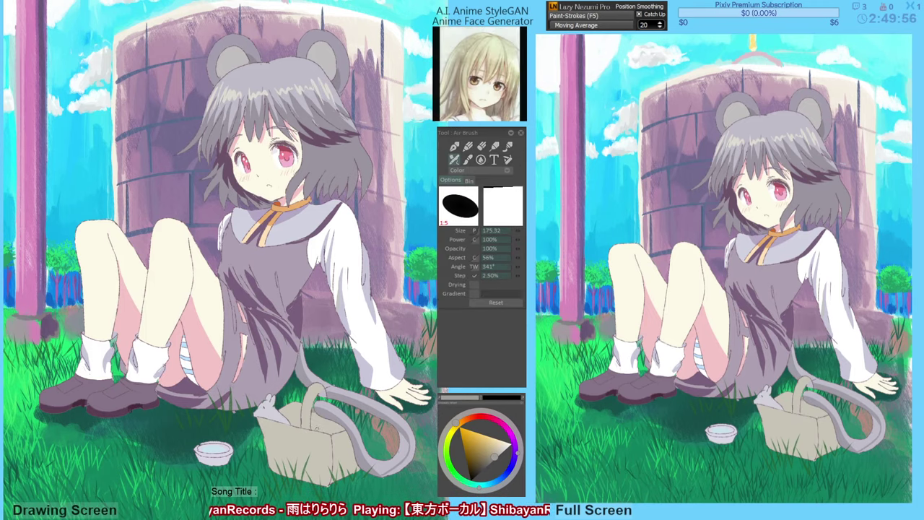
pyautogui.press('g')
pyautogui.click(291, 416)
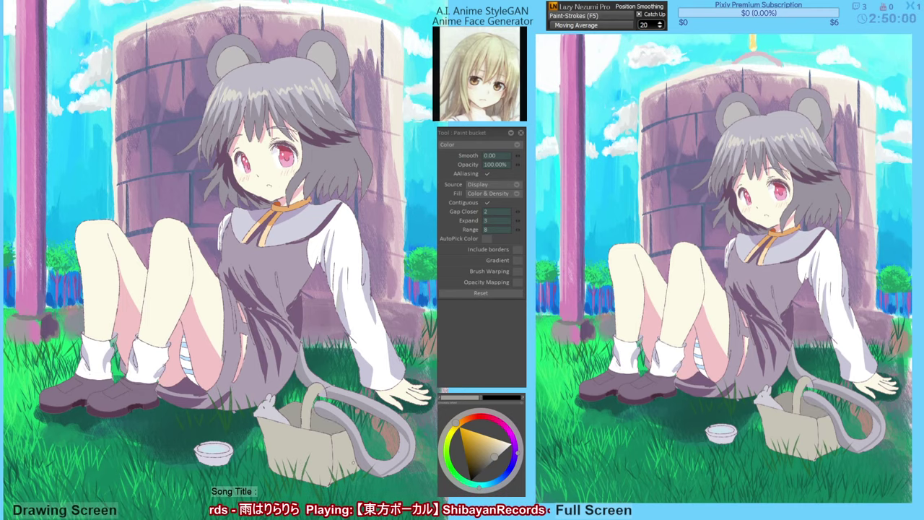
# Close the shadow edge on the basket's front and fill the enclosed areas with the darker beige.
pyautogui.moveTo(267, 441); pyautogui.dragTo(342, 456)
pyautogui.press('b')
pyautogui.press('g')
pyautogui.click(324, 465)
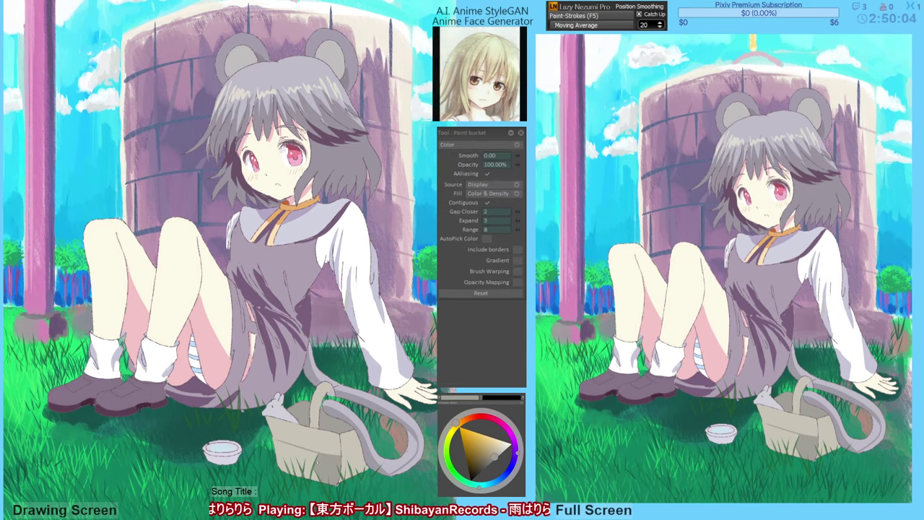
pyautogui.click(315, 461)
pyautogui.hotkey('ctrl', 'z')
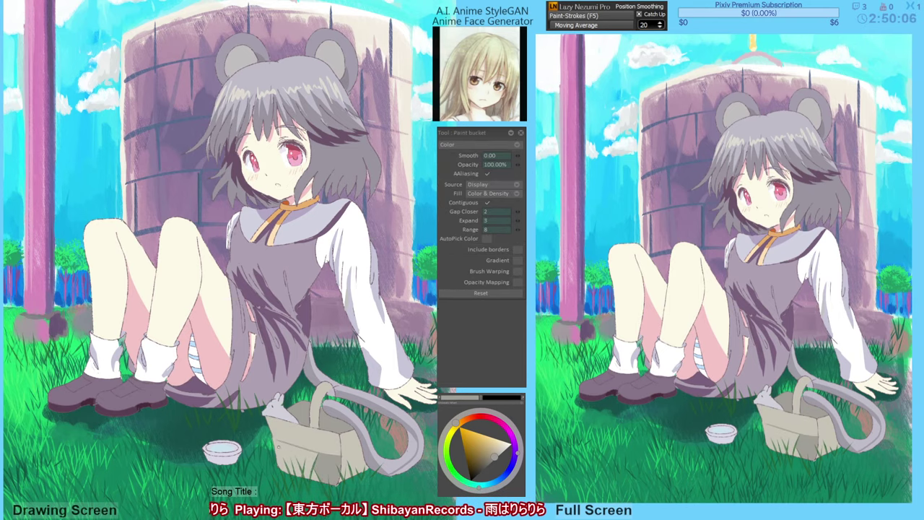
pyautogui.press('b')
pyautogui.moveTo(273, 439); pyautogui.dragTo(276, 443)
pyautogui.press('g')
pyautogui.click(295, 459)
pyautogui.click(297, 452)
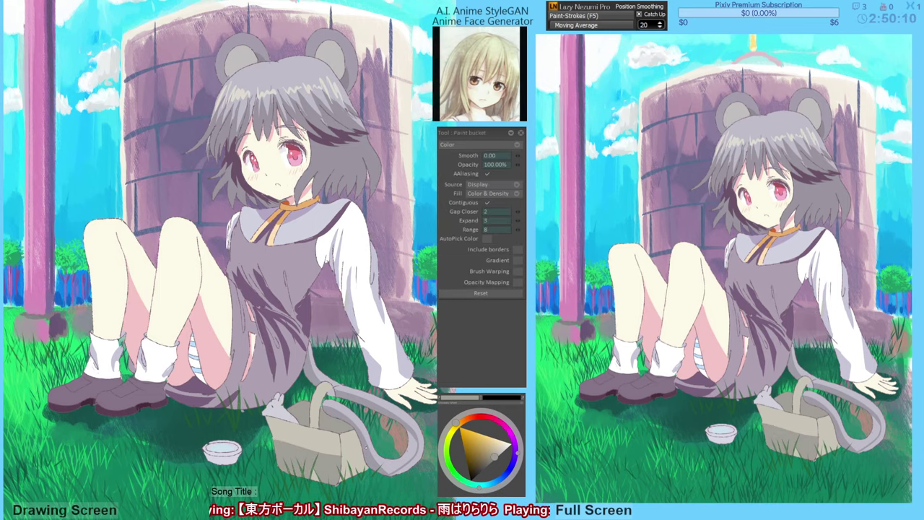
# Fill the basket's shaded side with a darker brownish beige and sample the handle's light beige for the Air Brush.
pyautogui.keyDown('alt'); pyautogui.click(337, 418); pyautogui.keyUp('alt')
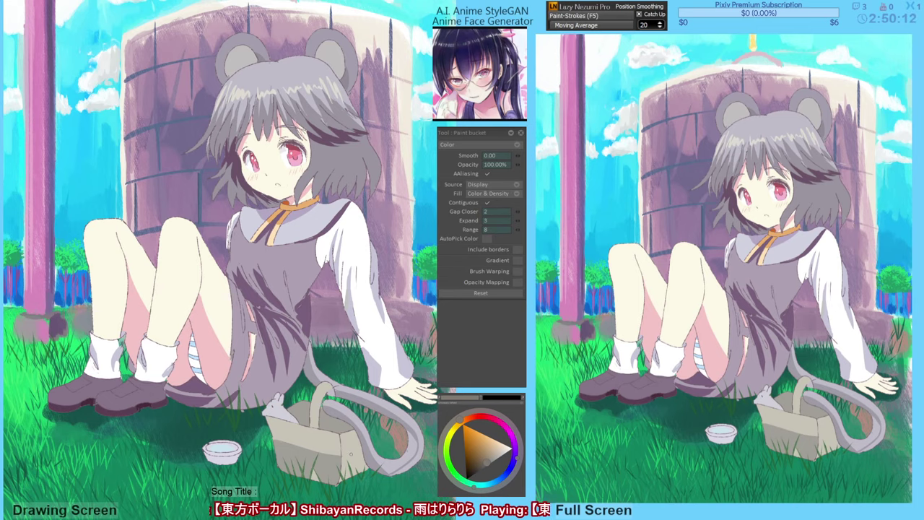
pyautogui.click(352, 455)
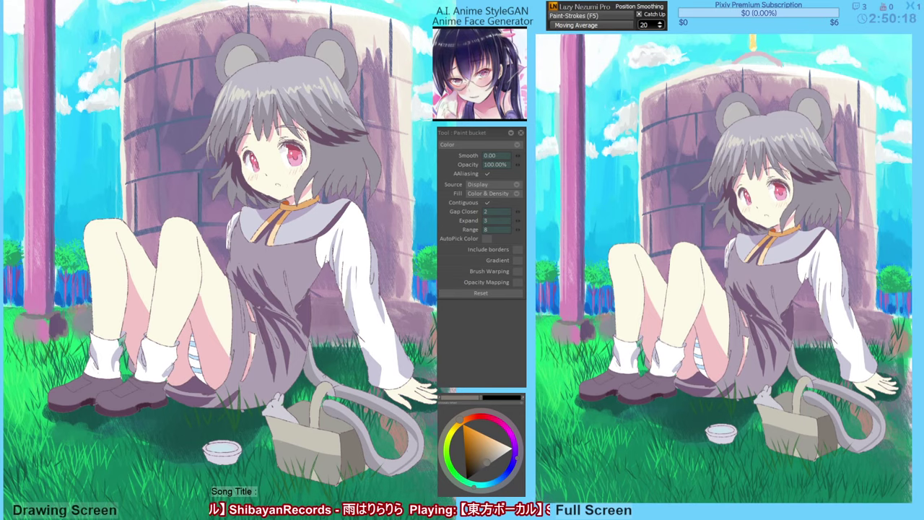
pyautogui.press('a')
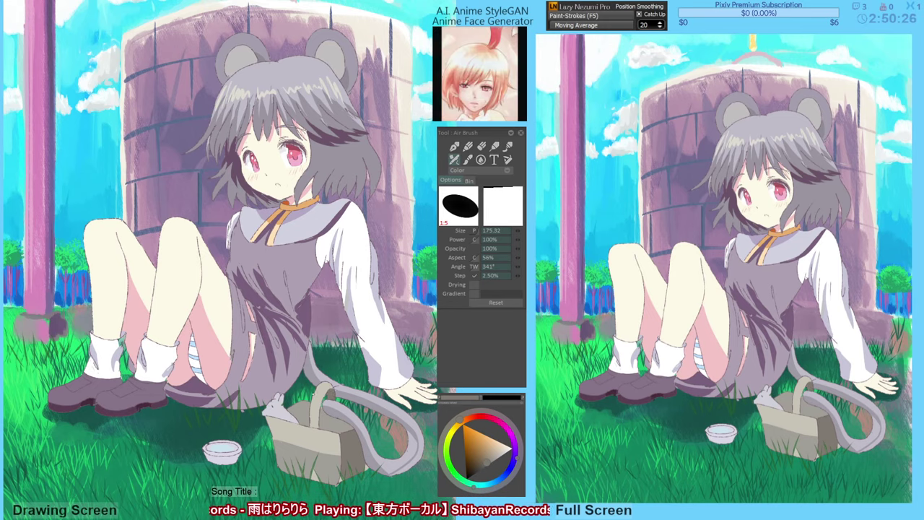
pyautogui.keyDown('alt'); pyautogui.click(316, 408); pyautogui.keyUp('alt')
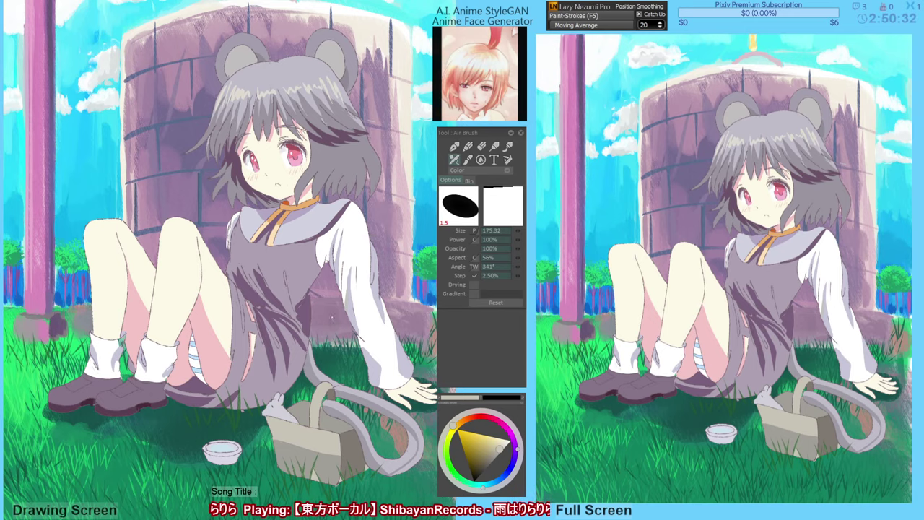
pyautogui.moveTo(352, 259); pyautogui.dragTo(334, 270)
pyautogui.press('h')
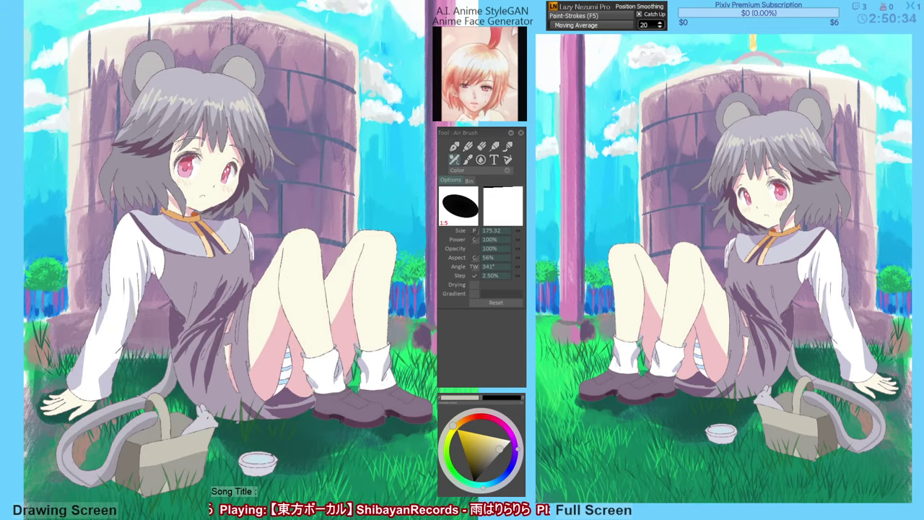
pyautogui.press('h')
pyautogui.moveTo(280, 174); pyautogui.dragTo(272, 186)
pyautogui.press('h')
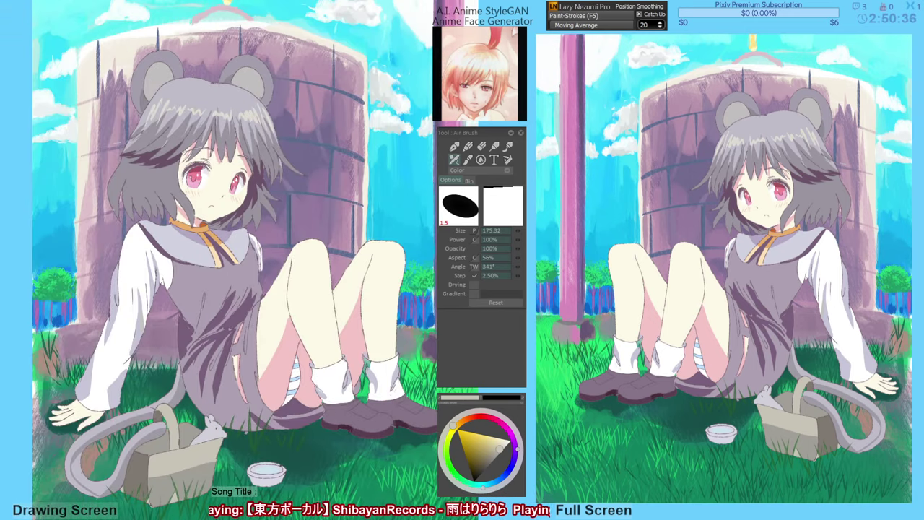
# Sample the pink on the girl's face and set up pink and near-white Air Brush colours for touching up her face.
pyautogui.press('d')
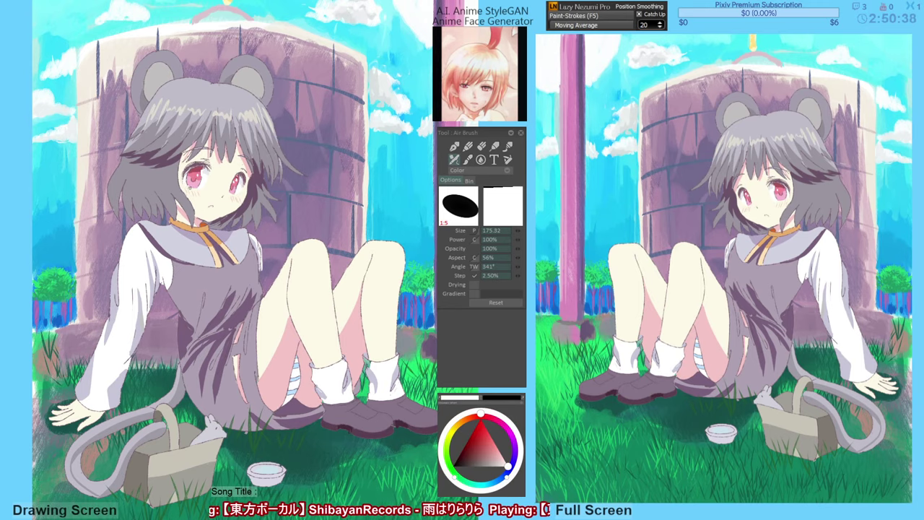
pyautogui.keyDown('alt'); pyautogui.click(205, 195); pyautogui.keyUp('alt')
pyautogui.keyDown('alt'); pyautogui.click(196, 187); pyautogui.keyUp('alt')
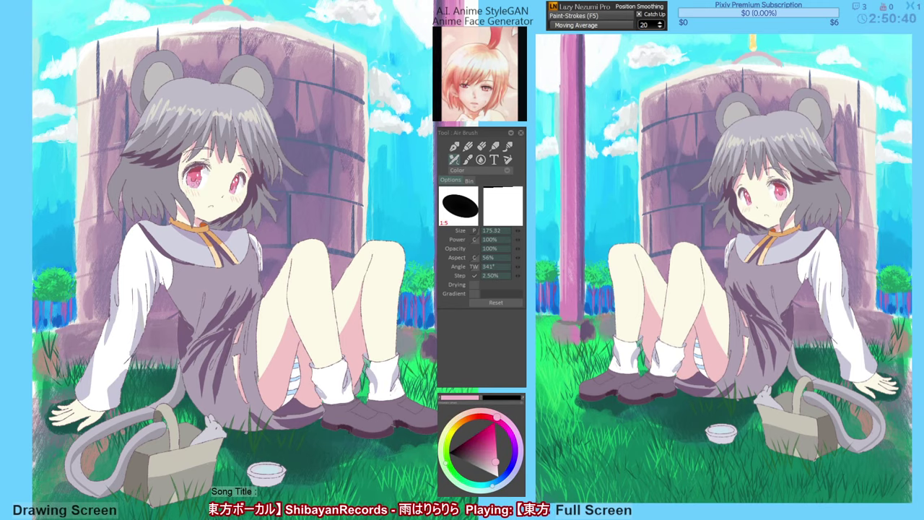
pyautogui.press('h')
pyautogui.moveTo(486, 453); pyautogui.dragTo(498, 477)
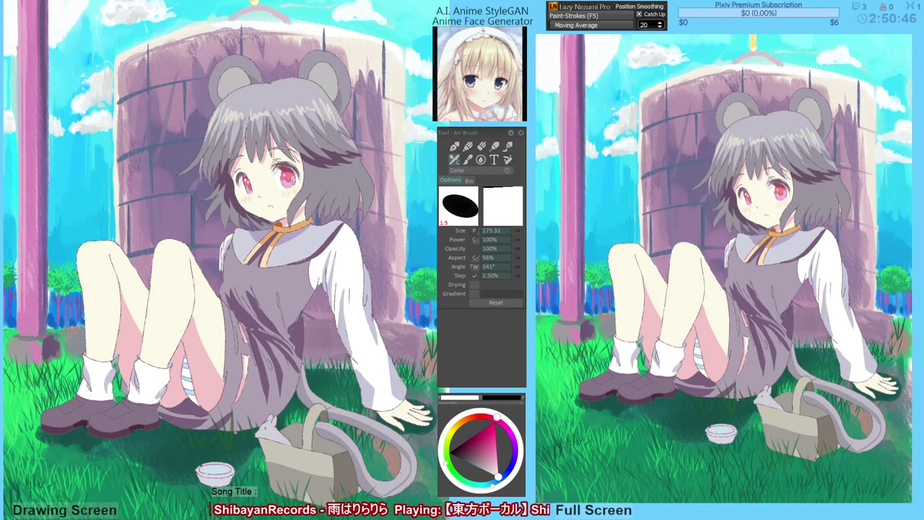
pyautogui.click(495, 462)
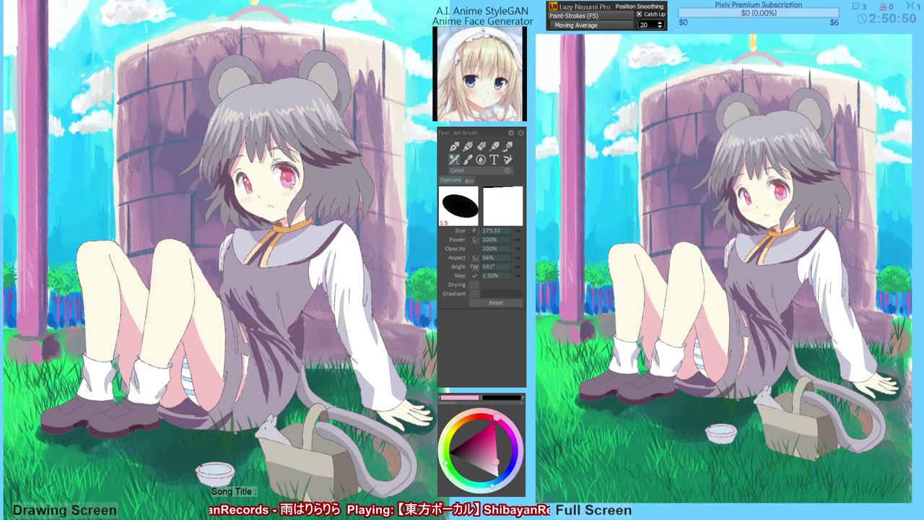
pyautogui.click(498, 476)
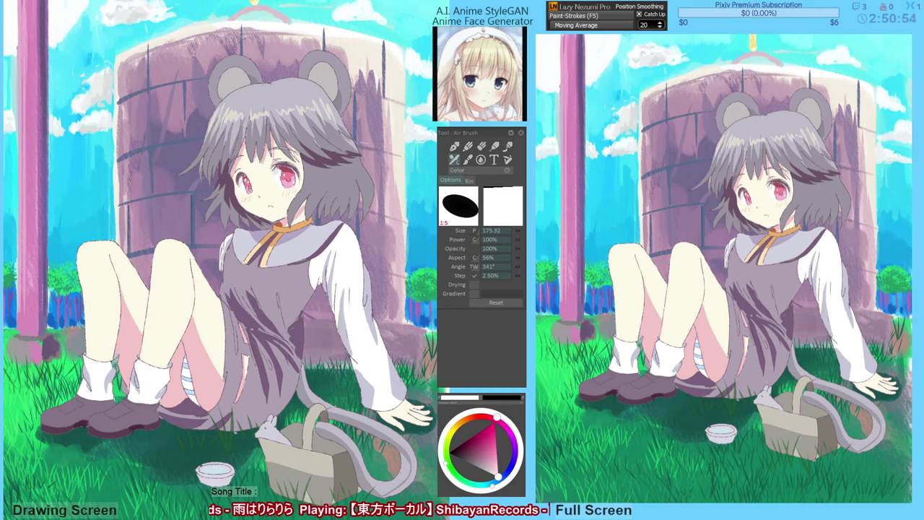
# Sample the reddish pink near her eye, try face touch-ups with the eraser and a near-white Air Brush, and undo the last strokes.
pyautogui.keyDown('alt'); pyautogui.click(249, 189); pyautogui.keyUp('alt')
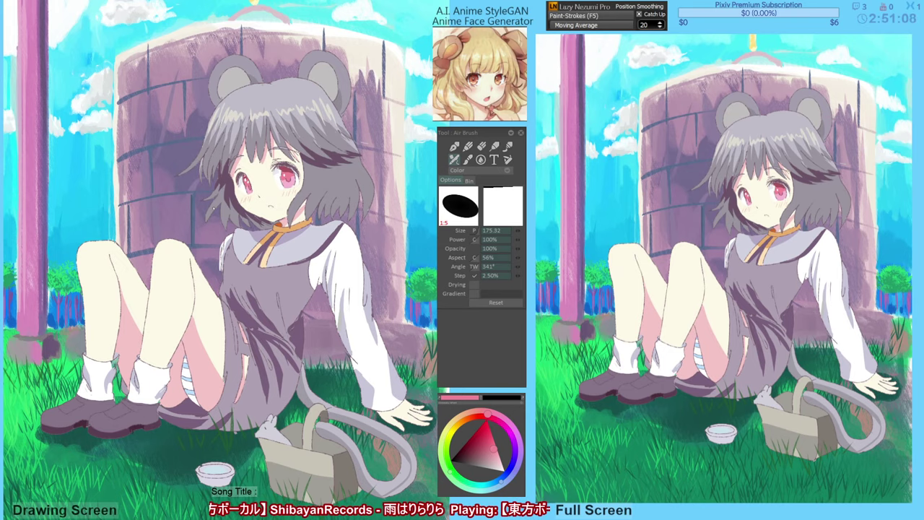
pyautogui.press('e')
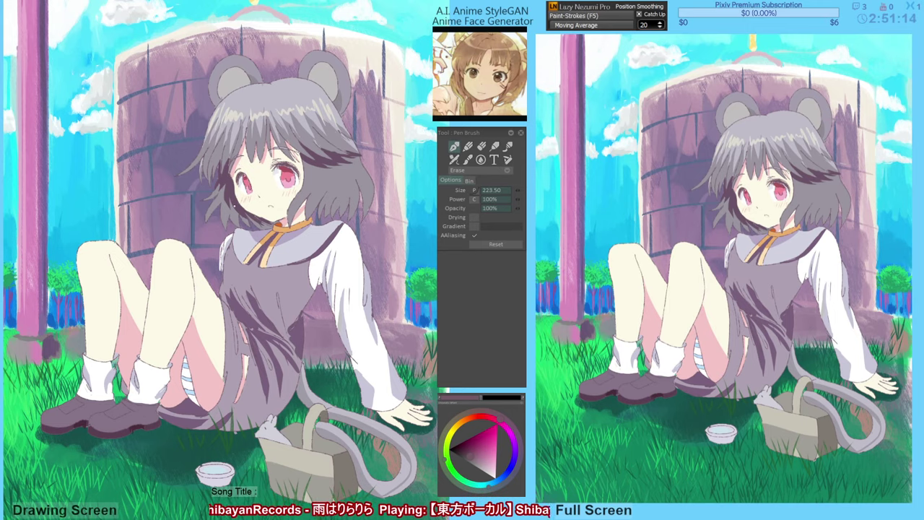
pyautogui.click(454, 160)
pyautogui.click(487, 414)
pyautogui.moveTo(502, 469); pyautogui.dragTo(522, 495)
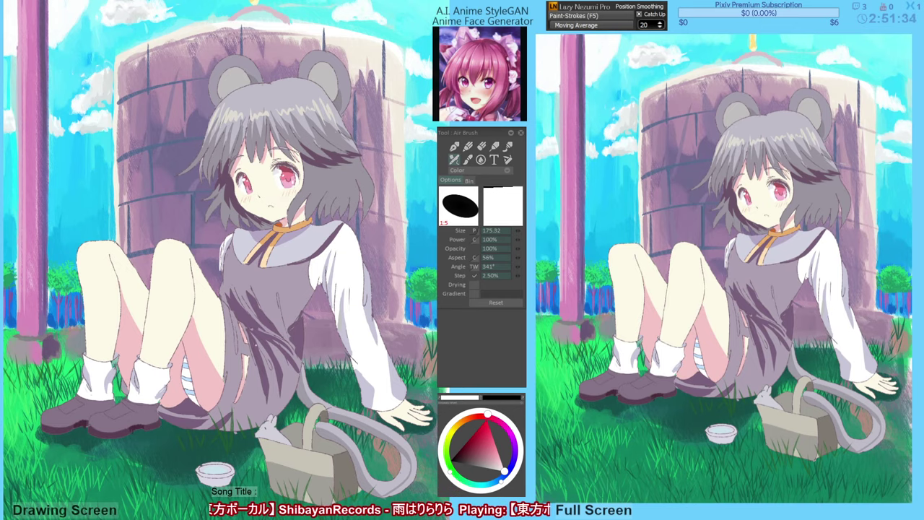
pyautogui.hotkey('ctrl', 'z')
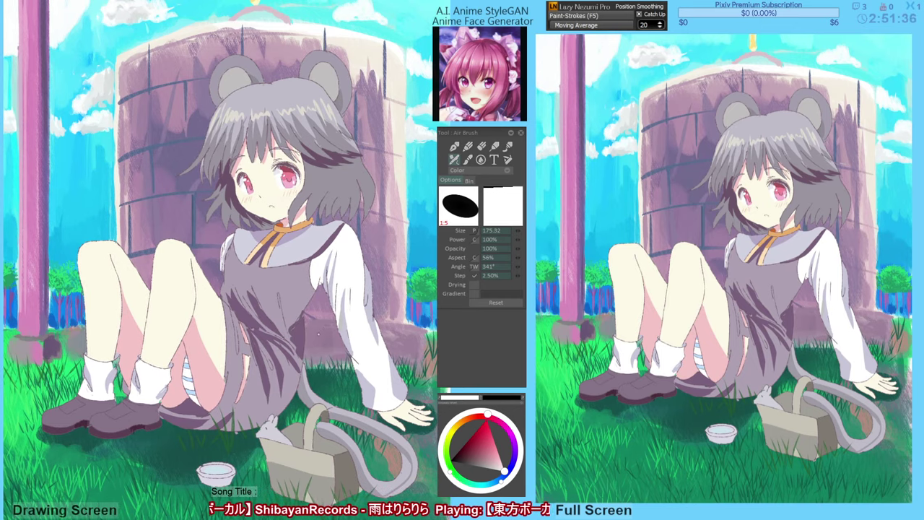
pyautogui.hotkey('ctrl', 'z')
# Check the girl's face and pose in a mirrored view and restore the normal orientation.
pyautogui.press('h')
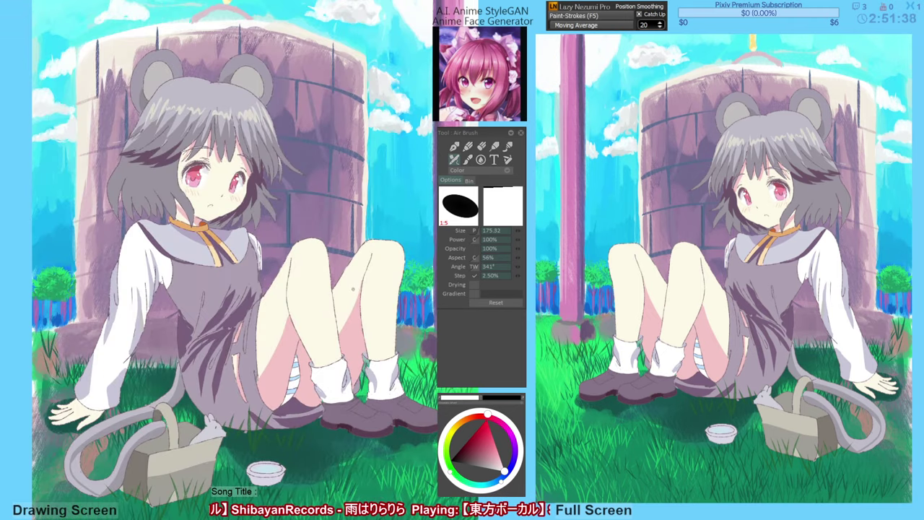
pyautogui.press('h')
pyautogui.press('h')
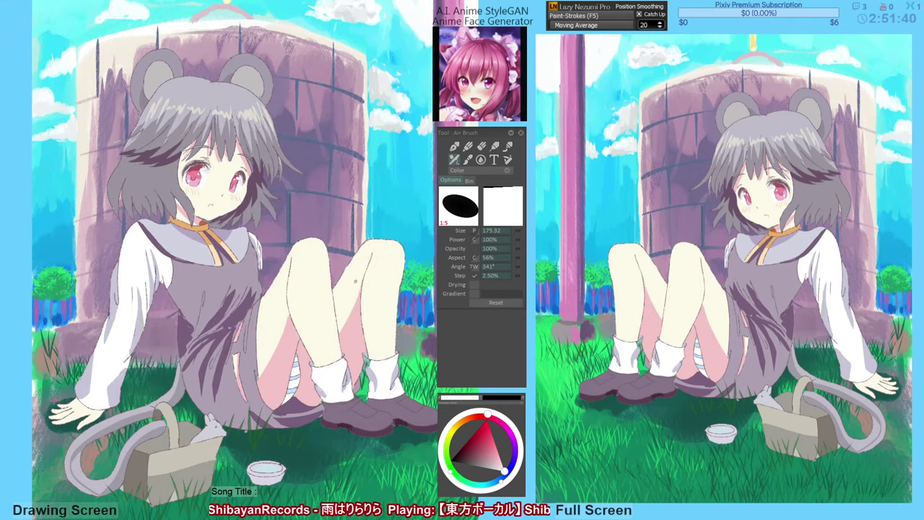
pyautogui.press('h')
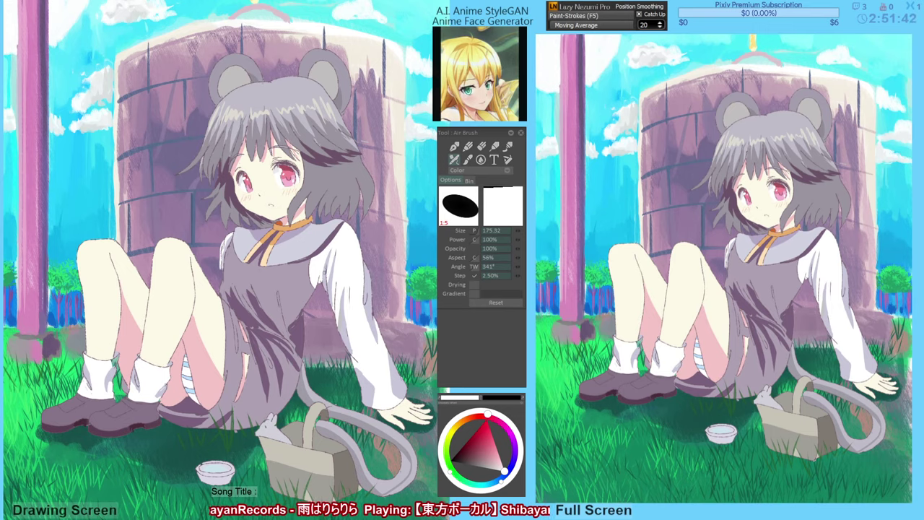
# Try replacing the girl's small mouth with an open smiling one, using the eraser and a dark purple Pencil Brush.
pyautogui.press('n')
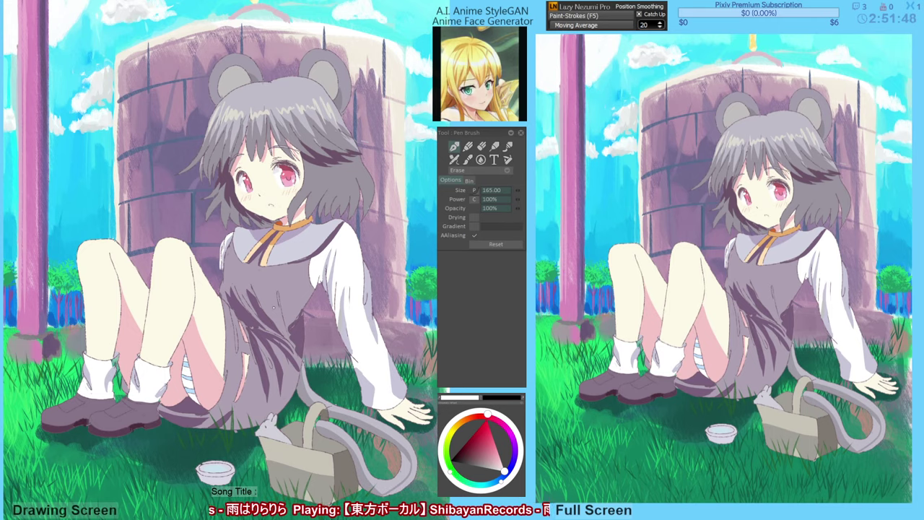
pyautogui.press('p')
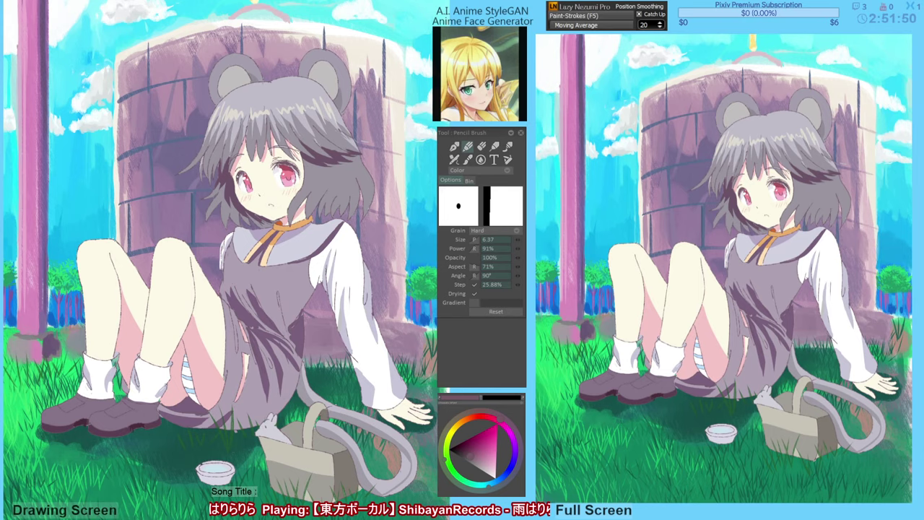
pyautogui.press('e')
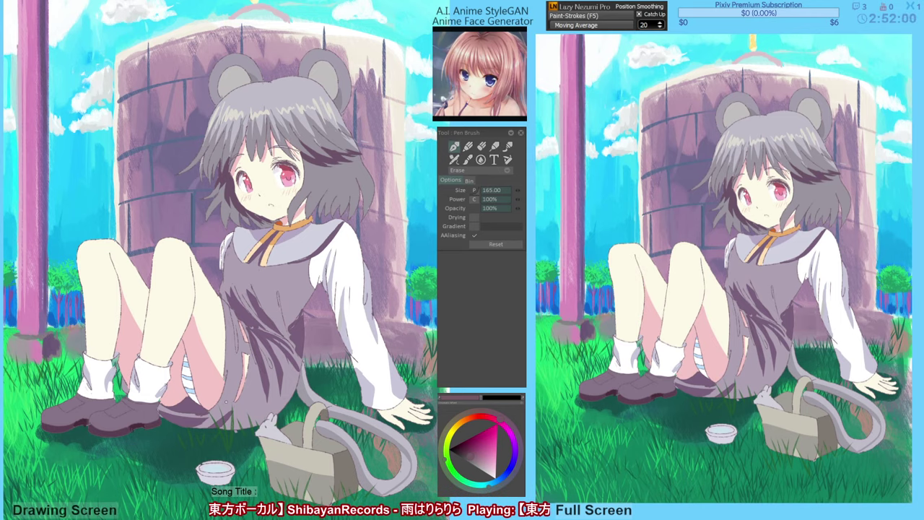
pyautogui.moveTo(272, 206)
pyautogui.mouseDown()
pyautogui.moveTo(276, 214)
pyautogui.moveTo(283, 200)
pyautogui.mouseUp()
pyautogui.press('b')
pyautogui.hotkey('ctrl', 'z')
pyautogui.hotkey('ctrl', 'z')
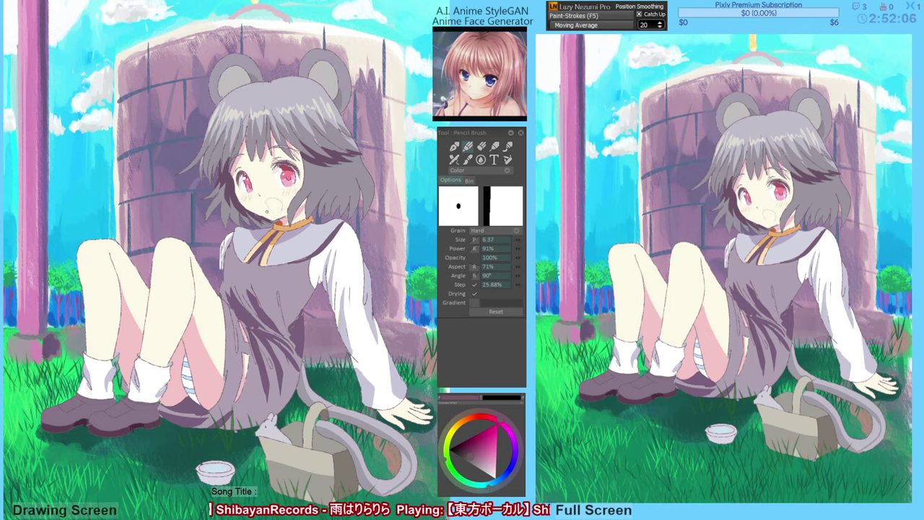
pyautogui.hotkey('ctrl', 'z')
pyautogui.moveTo(266, 202)
pyautogui.mouseDown()
pyautogui.moveTo(281, 208)
pyautogui.moveTo(273, 215)
pyautogui.mouseUp()
pyautogui.hotkey('ctrl', 'z')
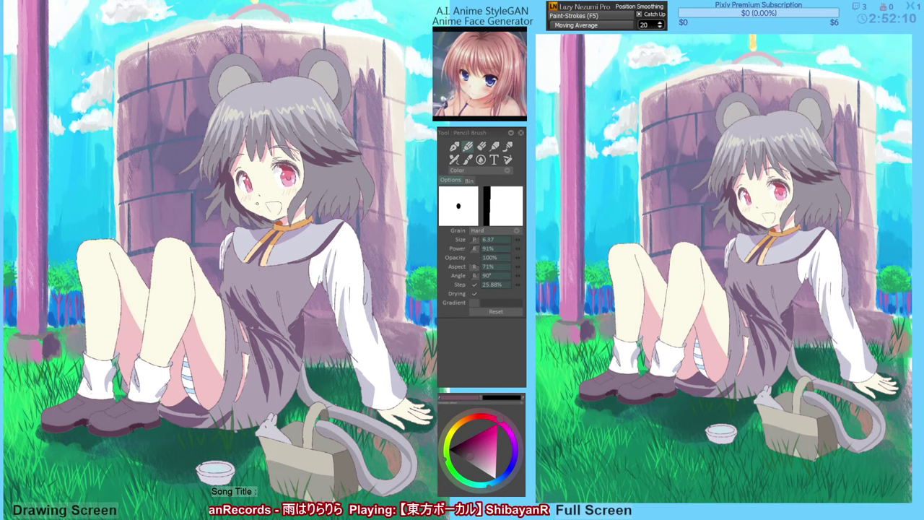
pyautogui.hotkey('ctrl', 'z')
pyautogui.hotkey('ctrl', 'z')
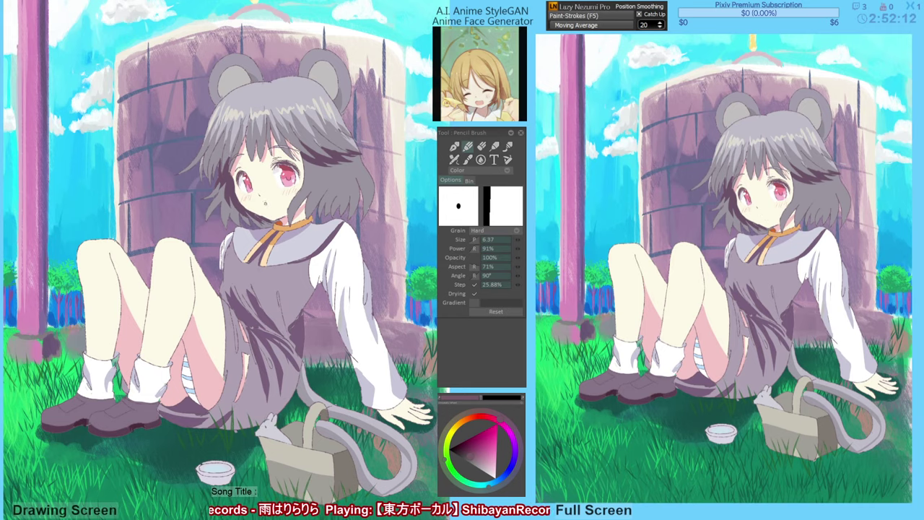
# Try a wider open smile, compare it in a mirrored view, touch it up with the eraser, and undo it.
pyautogui.moveTo(265, 204)
pyautogui.mouseDown()
pyautogui.moveTo(276, 200)
pyautogui.moveTo(278, 210)
pyautogui.mouseUp()
pyautogui.hotkey('ctrl', 'z')
pyautogui.hotkey('ctrl', 'z')
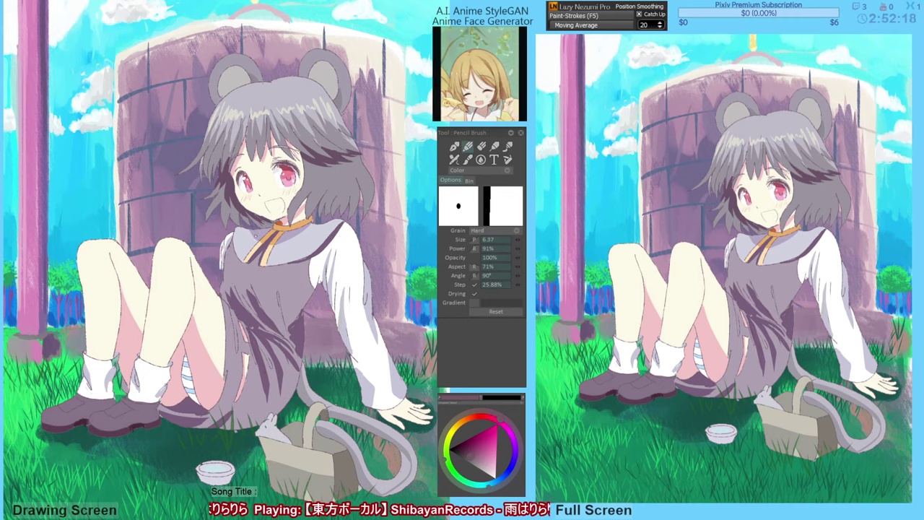
pyautogui.press('h')
pyautogui.press('h')
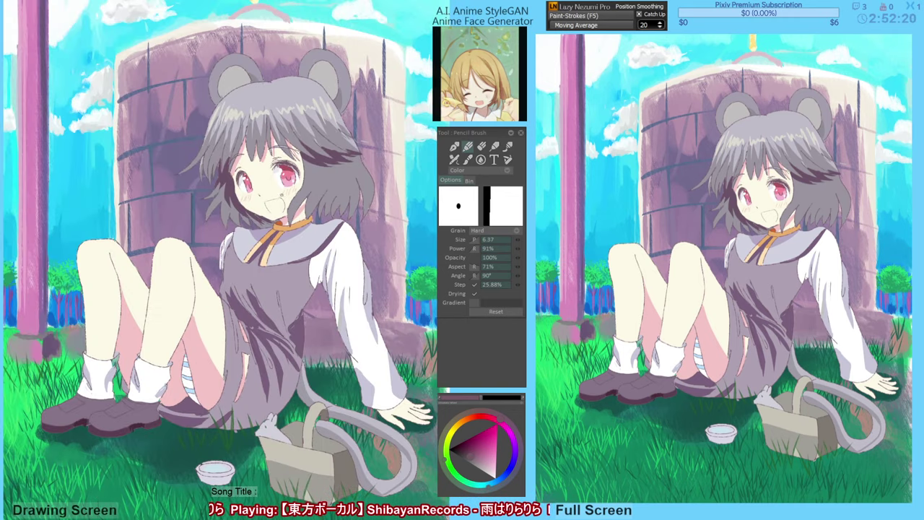
pyautogui.press('e')
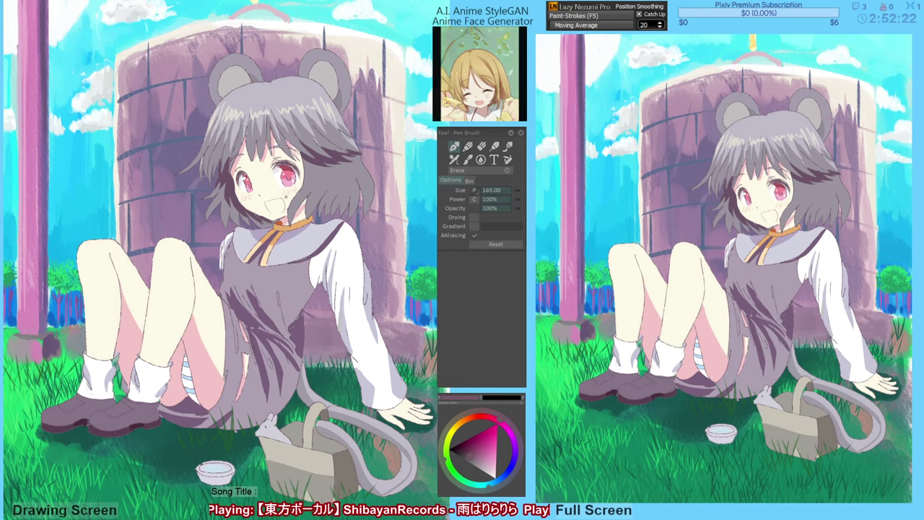
pyautogui.press('b')
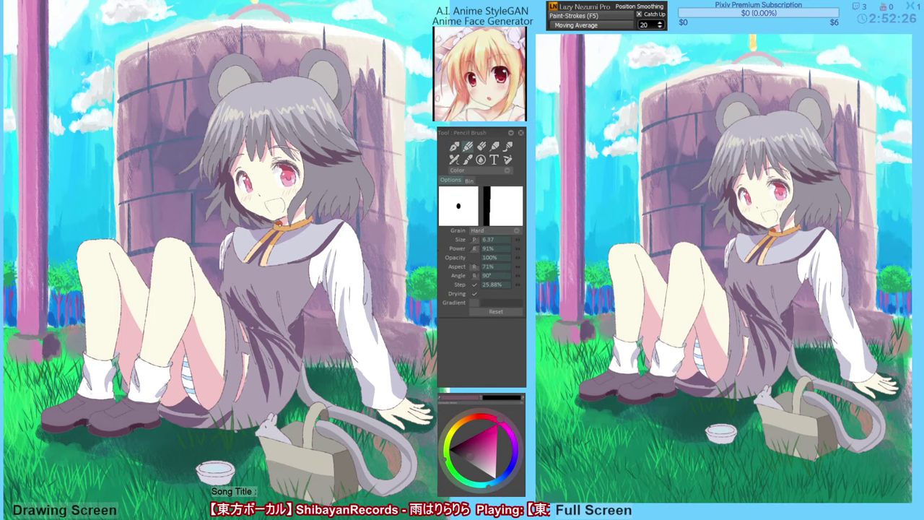
pyautogui.hotkey('ctrl', 'z')
pyautogui.hotkey('ctrl', 'z')
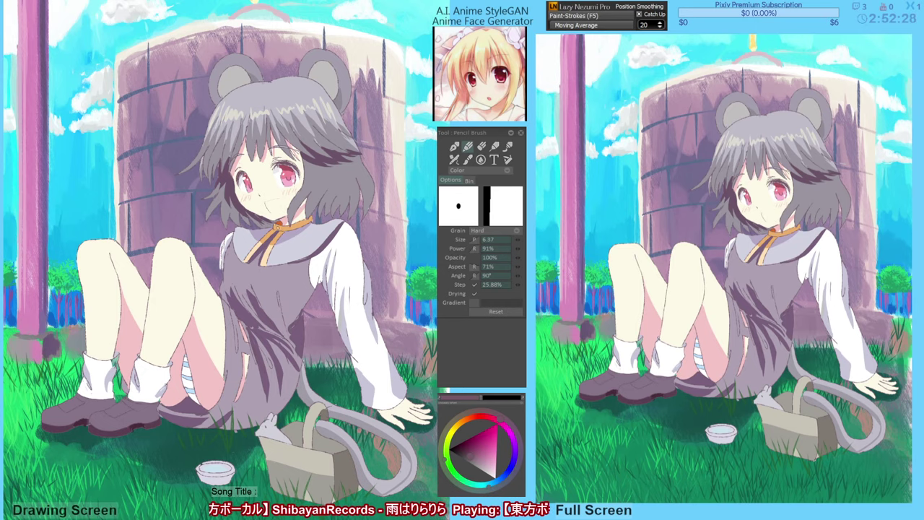
pyautogui.hotkey('ctrl', 'z')
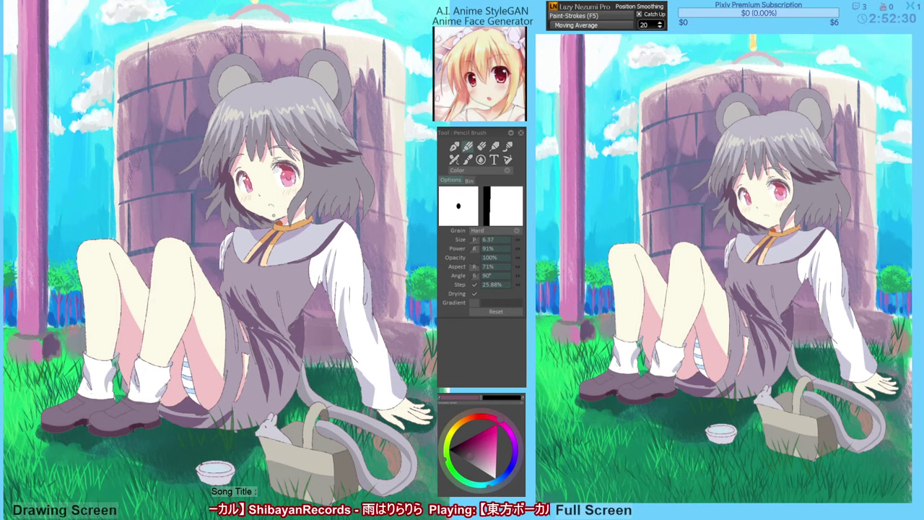
# Try short closed-mouth lines on the girl's face with the Pencil Brush and undo the attempts.
pyautogui.moveTo(268, 206); pyautogui.dragTo(276, 206)
pyautogui.hotkey('ctrl', 'z')
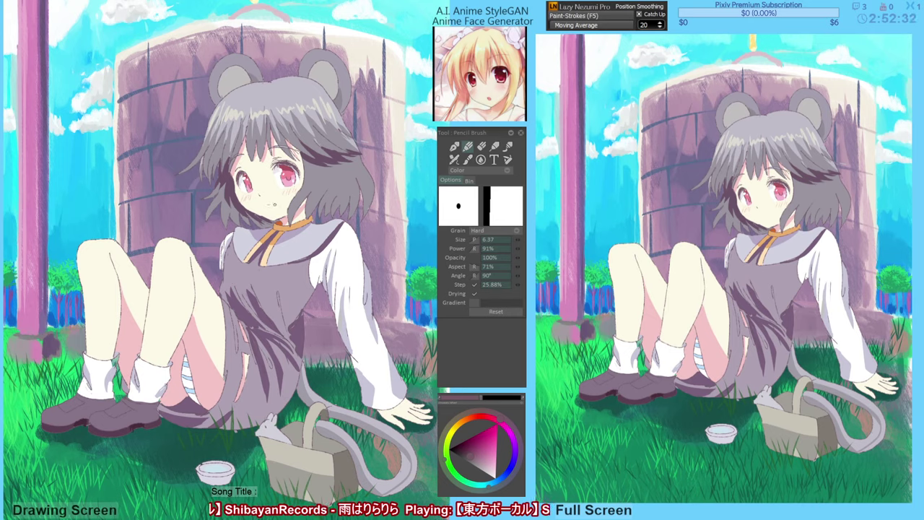
pyautogui.hotkey('ctrl', 'z')
pyautogui.hotkey('ctrl', 'z')
pyautogui.hotkey('ctrl', 'z')
pyautogui.hotkey('ctrl', 'z')
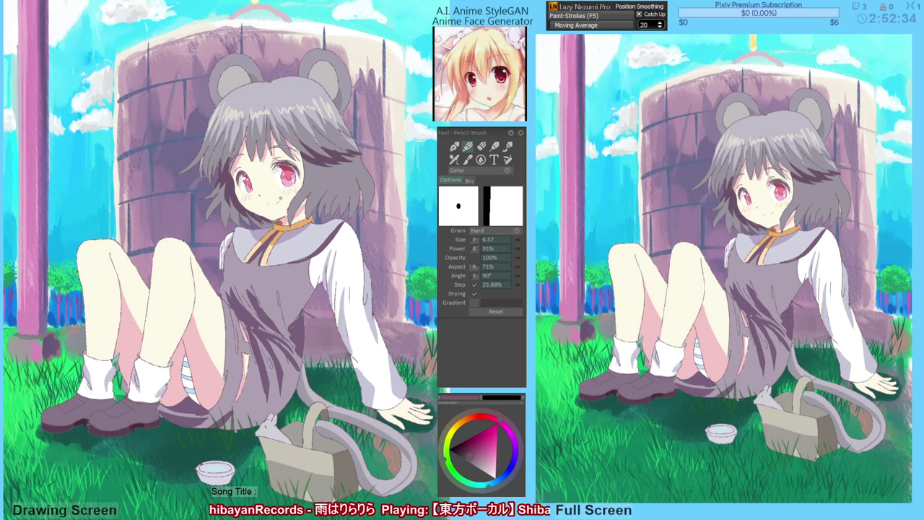
# Undo the wide curved mouth line and draw a short, slightly downturned closed mouth.
pyautogui.moveTo(267, 204); pyautogui.dragTo(280, 201)
pyautogui.hotkey('ctrl', 'z')
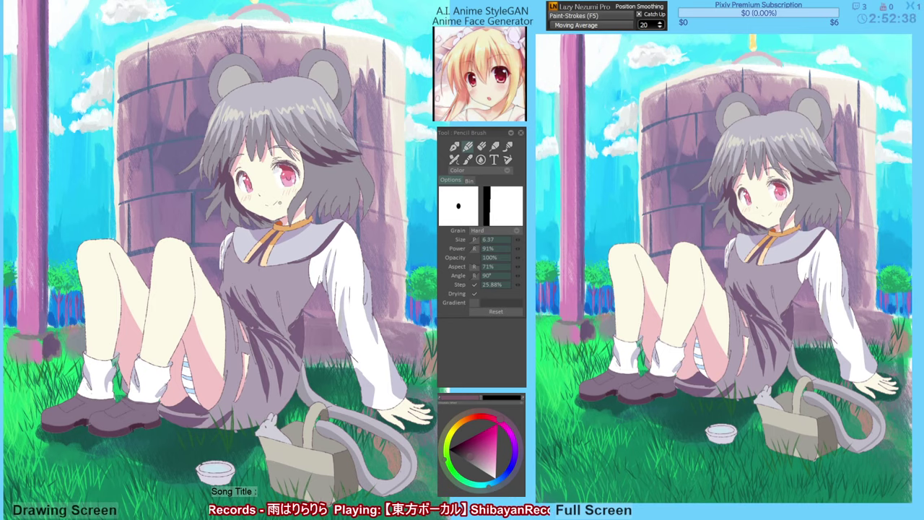
pyautogui.hotkey('ctrl', 'z')
pyautogui.moveTo(270, 205); pyautogui.dragTo(276, 206)
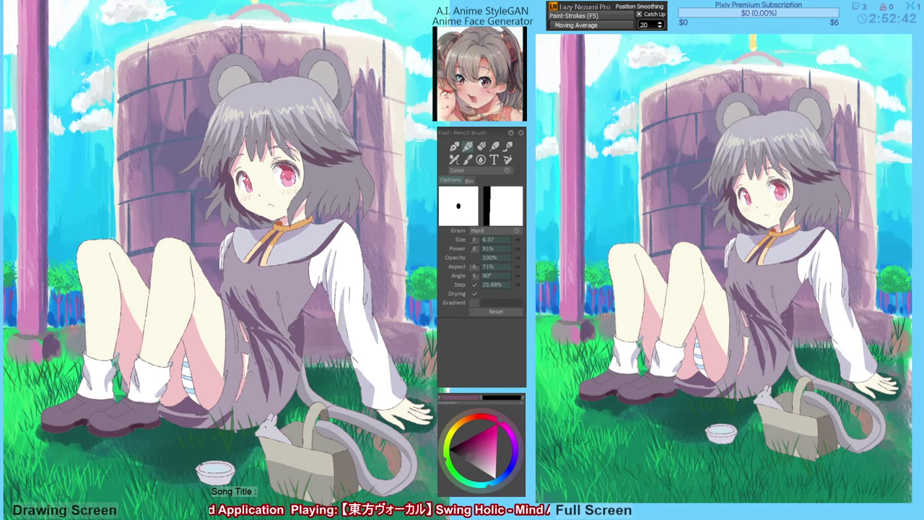
# Fill the shaded areas on the girl's legs with a deeper pink sampled from the existing shading, using the Air Brush and Paint bucket.
pyautogui.moveTo(236, 384); pyautogui.dragTo(245, 368)
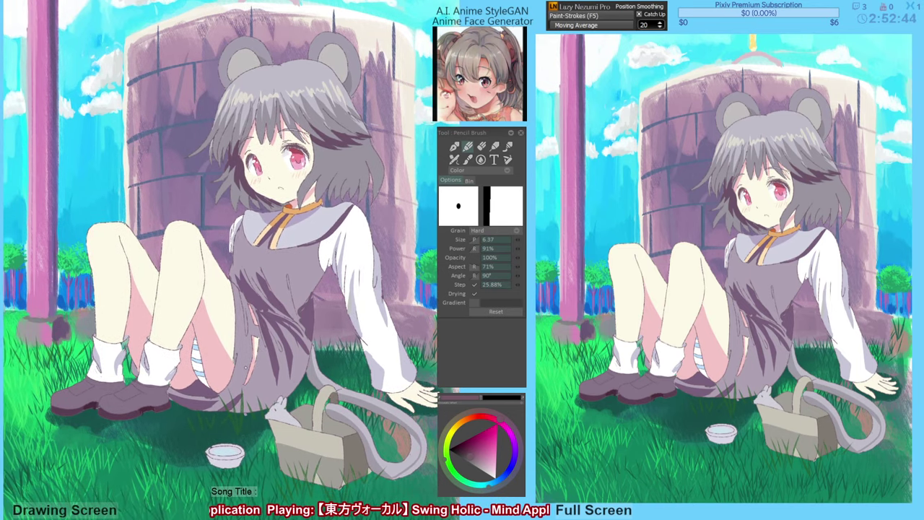
pyautogui.moveTo(262, 304); pyautogui.dragTo(269, 306)
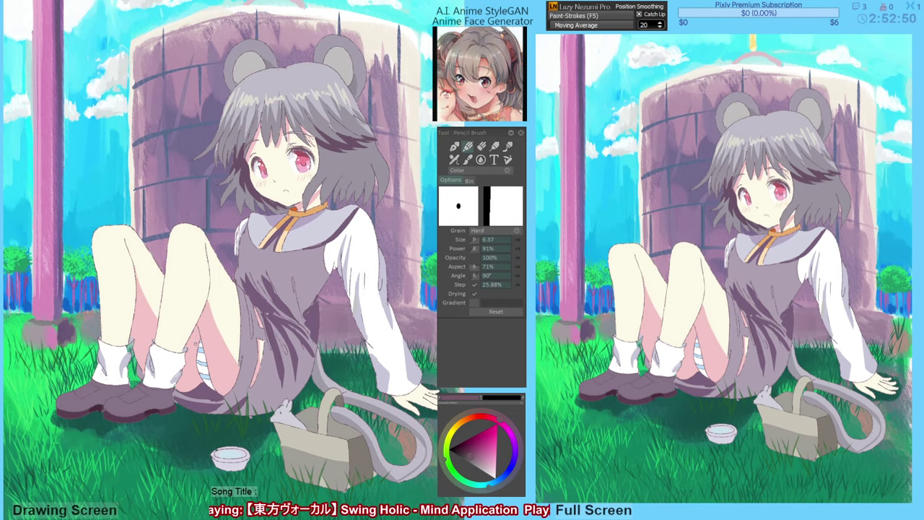
pyautogui.keyDown('alt'); pyautogui.click(152, 333); pyautogui.keyUp('alt')
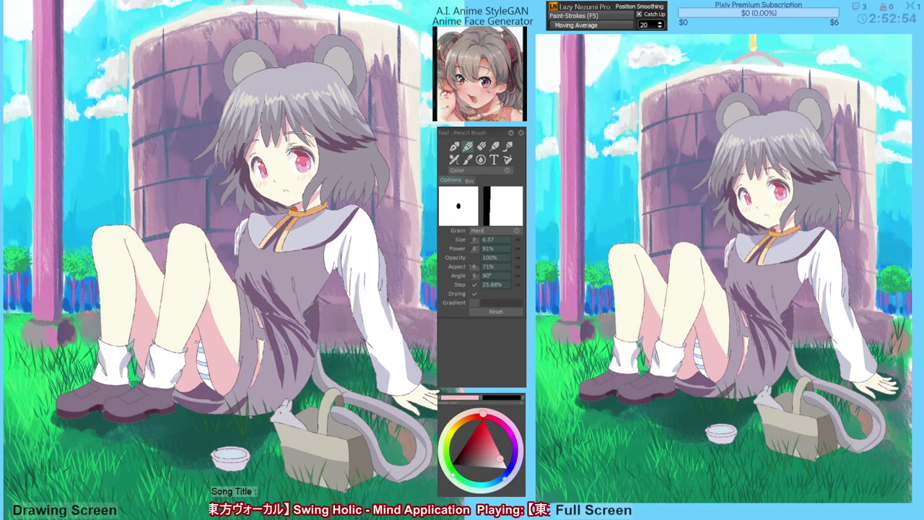
pyautogui.press('a')
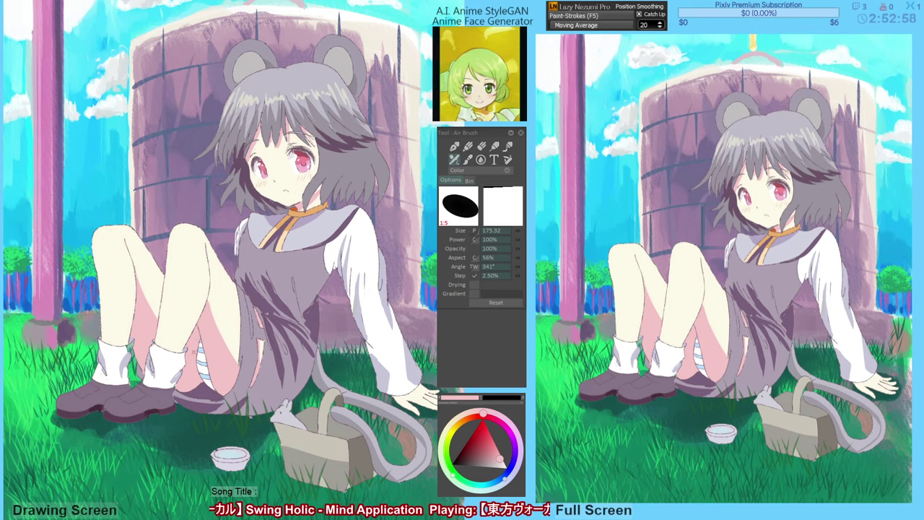
pyautogui.keyDown('alt'); pyautogui.click(196, 345); pyautogui.keyUp('alt')
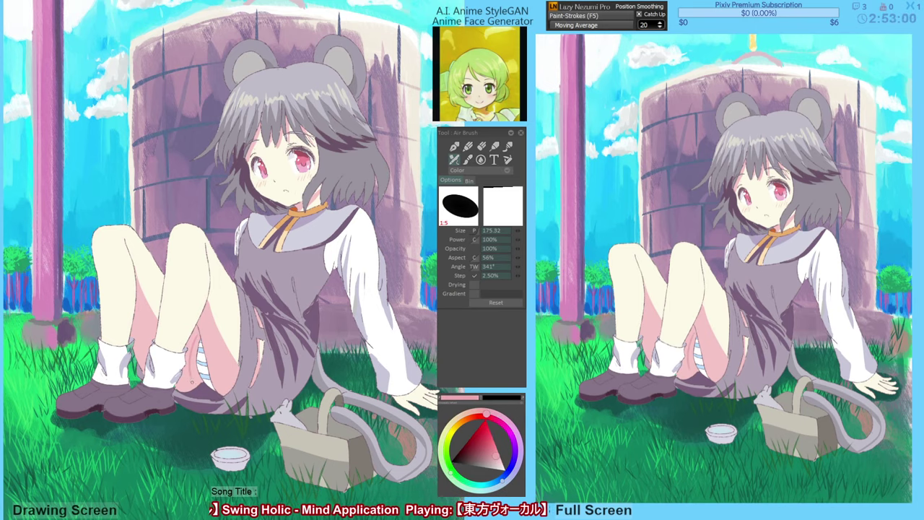
pyautogui.press('g')
pyautogui.click(197, 353)
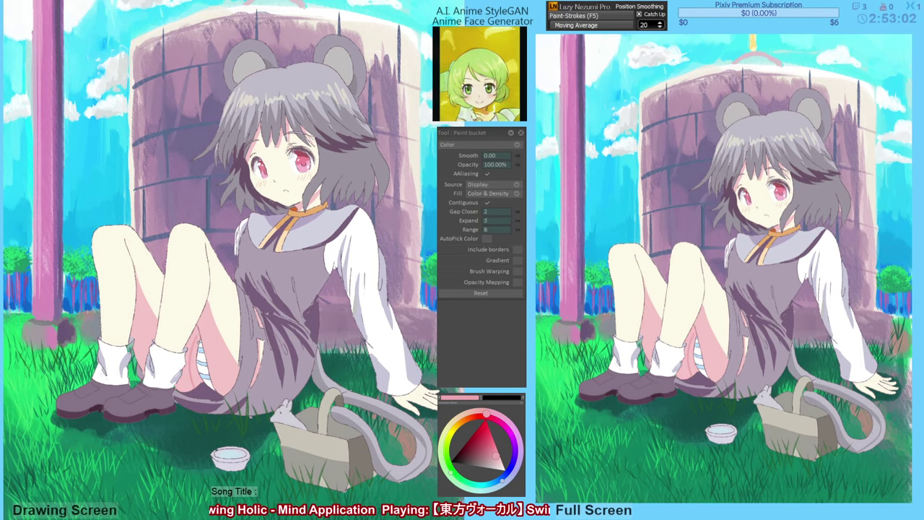
pyautogui.press('b')
pyautogui.press('g')
pyautogui.click(196, 354)
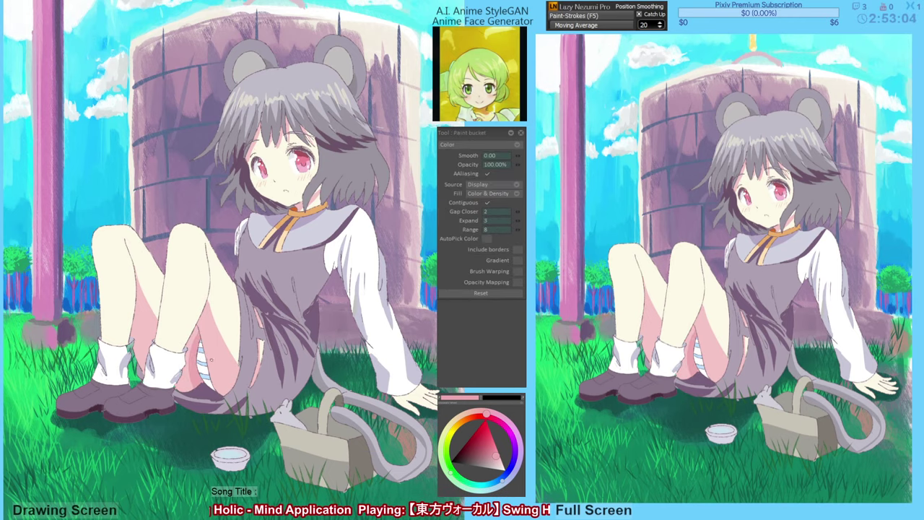
# Try a short deeper pink Air Brush stroke in the near leg's lower shading and undo it.
pyautogui.press('b')
pyautogui.moveTo(214, 379); pyautogui.dragTo(223, 389)
pyautogui.hotkey('ctrl', 'z')
pyautogui.press('g')
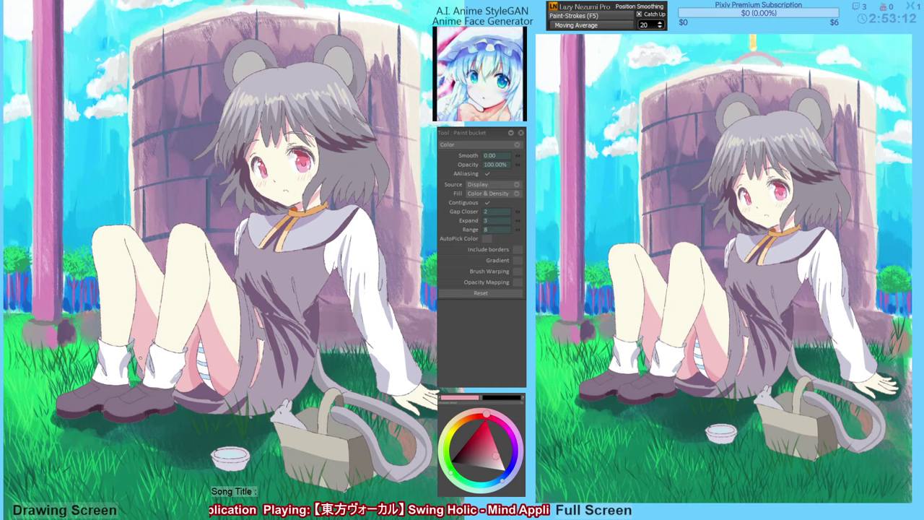
# Outline a light pink shadow from the far knee down the shin with the Air Brush and fill it with the Paint bucket.
pyautogui.press('b')
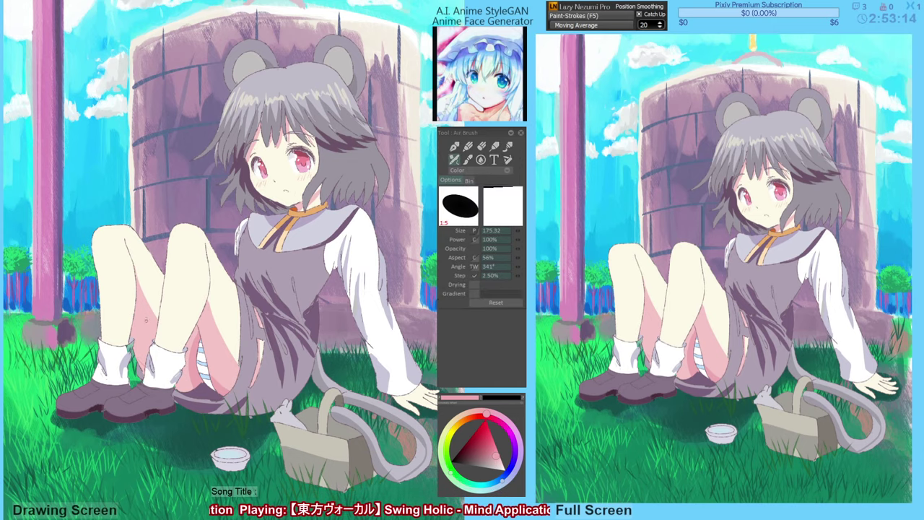
pyautogui.keyDown('alt'); pyautogui.click(131, 261); pyautogui.keyUp('alt')
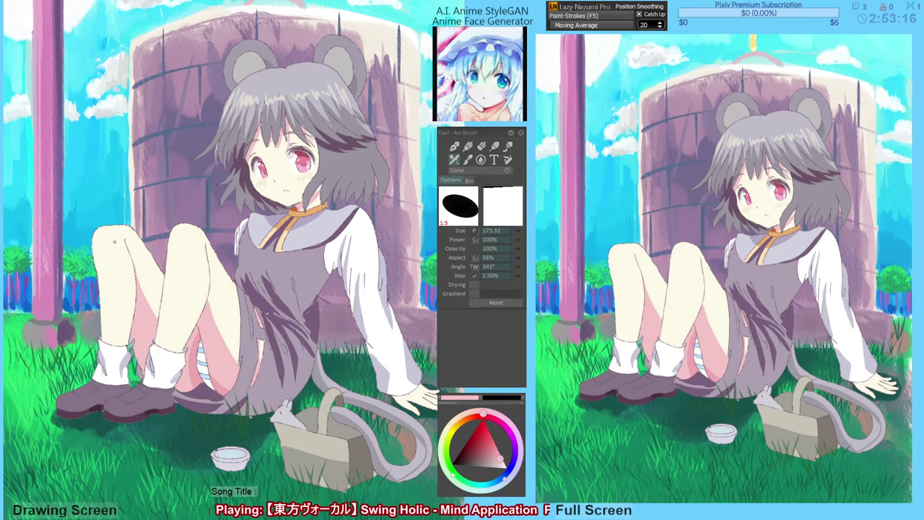
pyautogui.moveTo(119, 241); pyautogui.dragTo(119, 345)
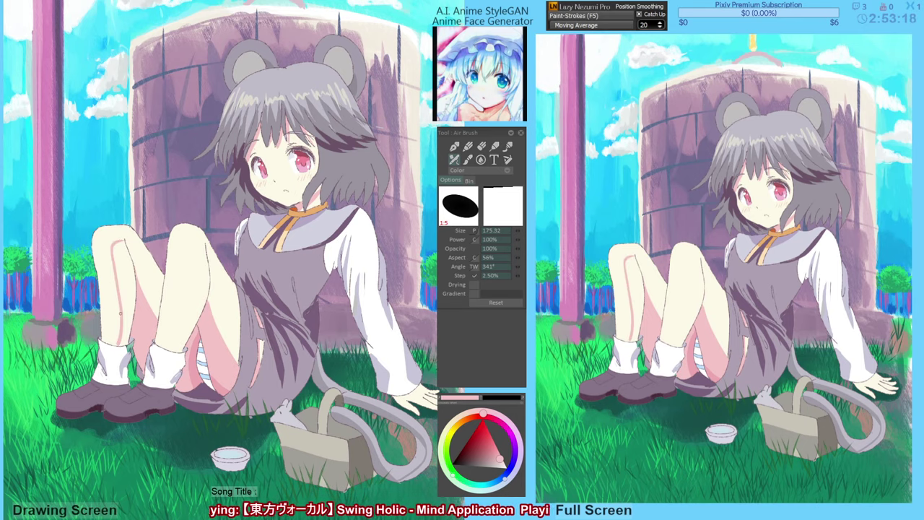
pyautogui.press('g')
pyautogui.click(127, 298)
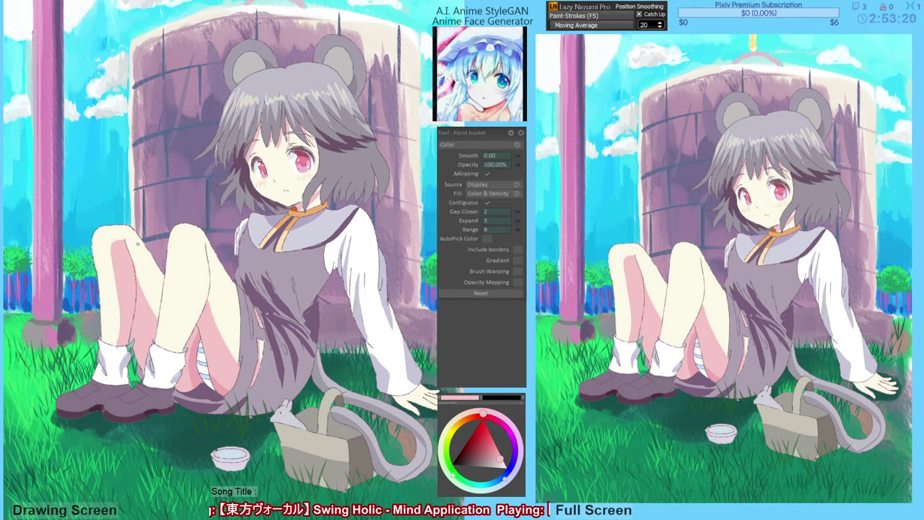
pyautogui.press('b')
pyautogui.moveTo(126, 240)
pyautogui.mouseDown()
pyautogui.moveTo(140, 243)
pyautogui.moveTo(163, 299)
pyautogui.mouseUp()
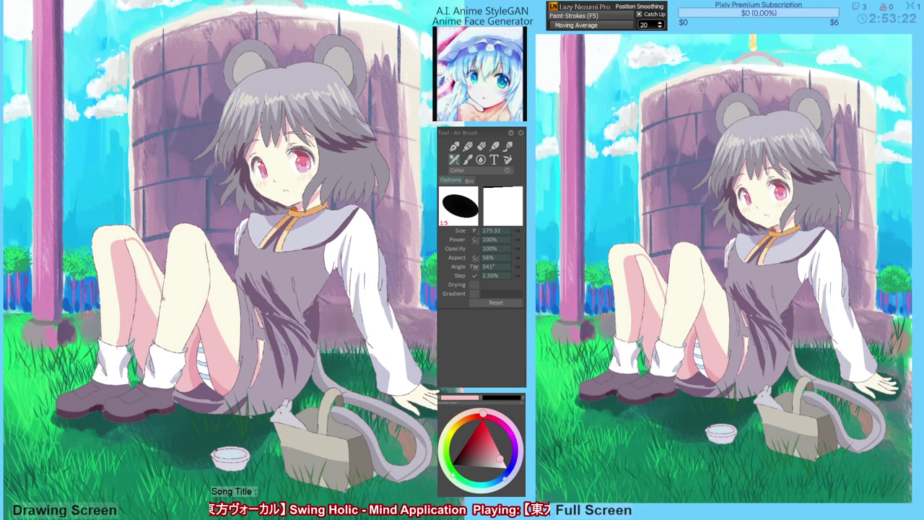
pyautogui.press('g')
pyautogui.click(147, 284)
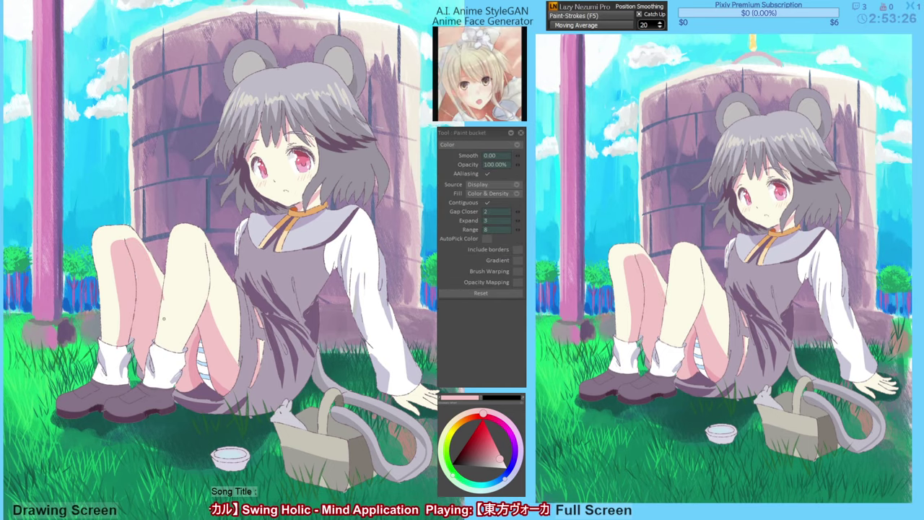
# Outline a deeper pink second shadow on the inner side of the far lower leg and fill it.
pyautogui.press('v')
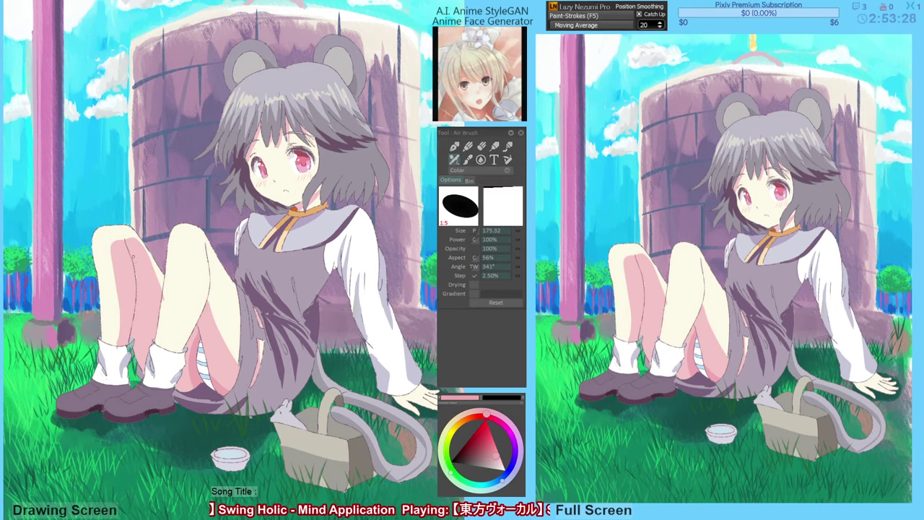
pyautogui.moveTo(139, 263); pyautogui.dragTo(155, 335)
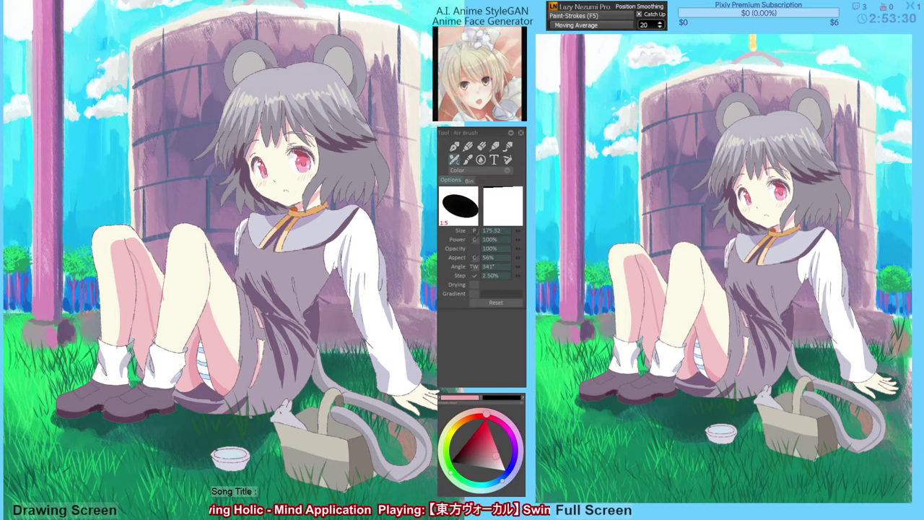
pyautogui.press('f')
pyautogui.click(147, 328)
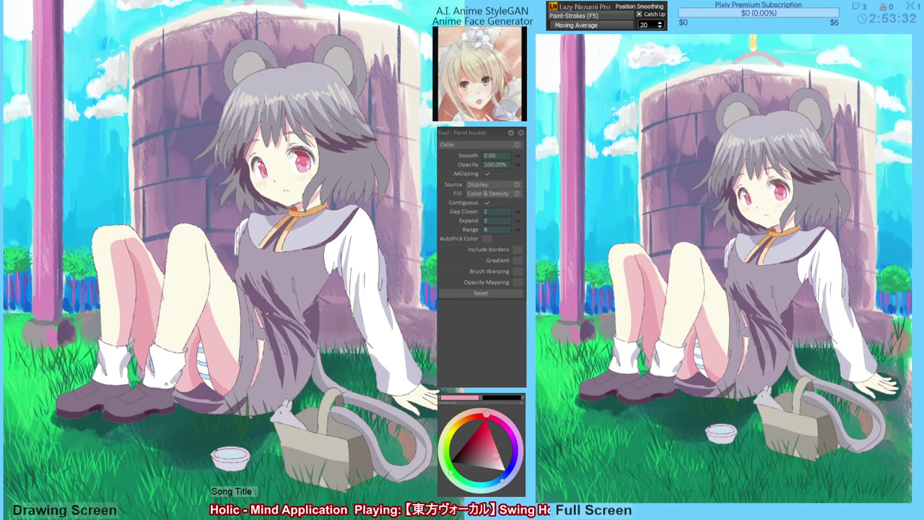
# Outline a light pink shadow from the near knee down the shin and along the leg, and fill the enclosed areas.
pyautogui.moveTo(181, 384); pyautogui.dragTo(172, 380)
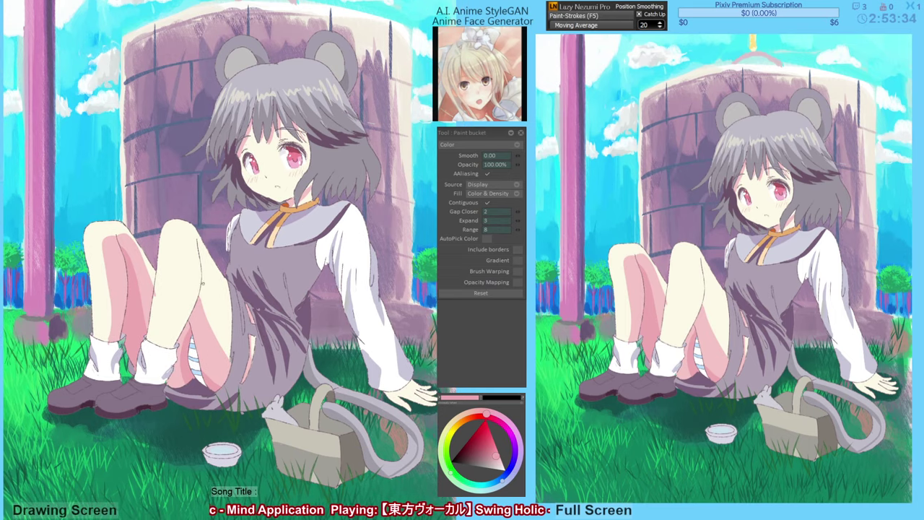
pyautogui.keyDown('alt'); pyautogui.click(202, 346); pyautogui.keyUp('alt')
pyautogui.press('b')
pyautogui.moveTo(195, 233)
pyautogui.mouseDown()
pyautogui.moveTo(173, 275)
pyautogui.moveTo(159, 346)
pyautogui.mouseUp()
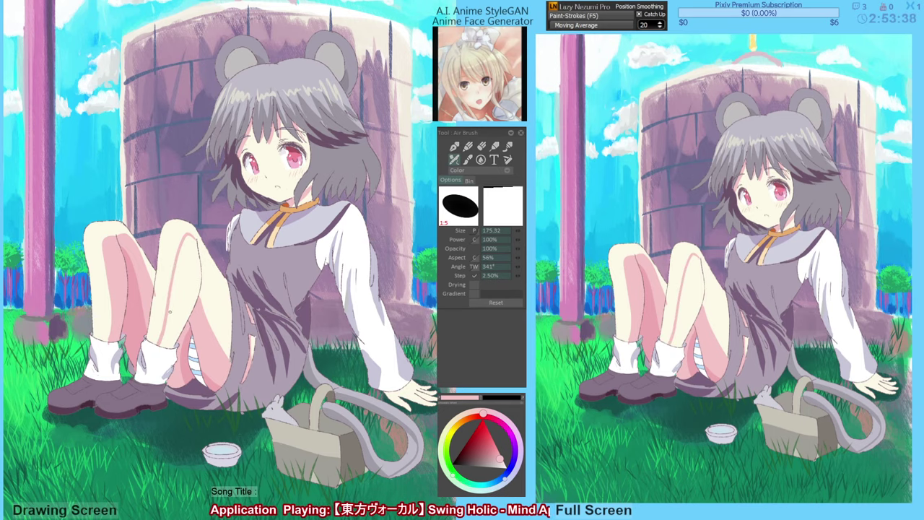
pyautogui.moveTo(196, 239); pyautogui.dragTo(228, 295)
pyautogui.press('f')
pyautogui.click(213, 306)
pyautogui.click(189, 301)
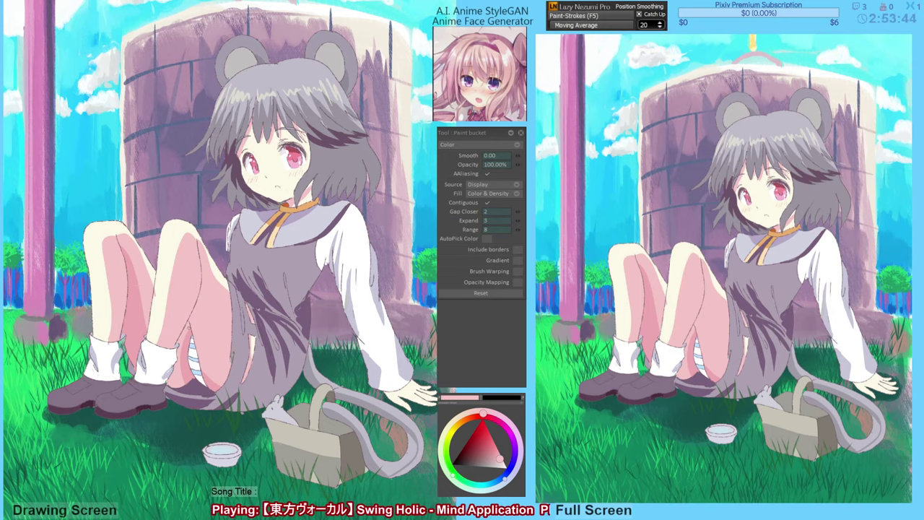
pyautogui.click(189, 328)
# Refine the shadow edges on both shins with Air Brush strokes in the sampled cream skin and pink shadow colours.
pyautogui.press('b')
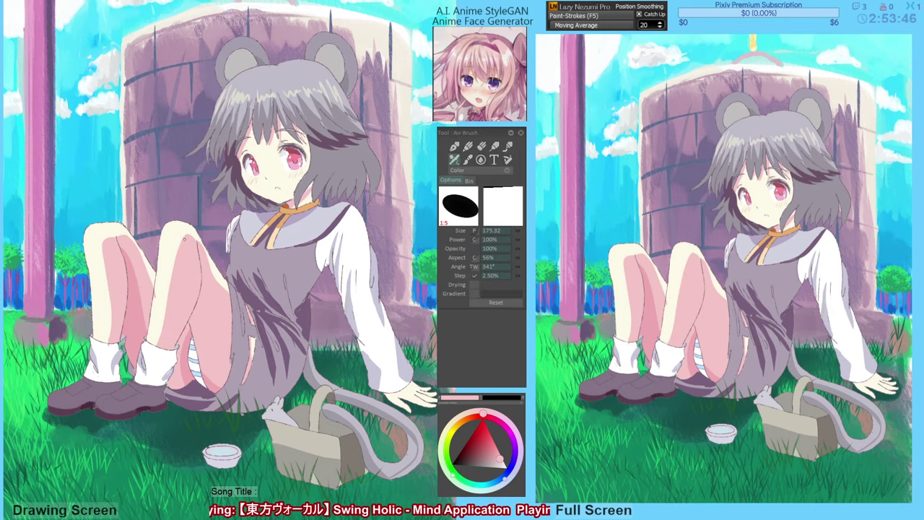
pyautogui.keyDown('alt'); pyautogui.click(180, 240); pyautogui.keyUp('alt')
pyautogui.moveTo(178, 252); pyautogui.dragTo(151, 339)
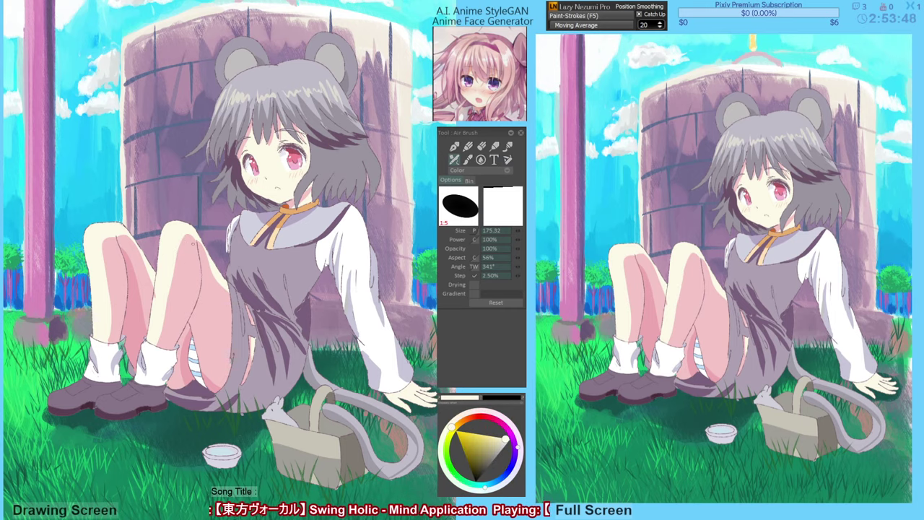
pyautogui.keyDown('alt'); pyautogui.click(189, 267); pyautogui.keyUp('alt')
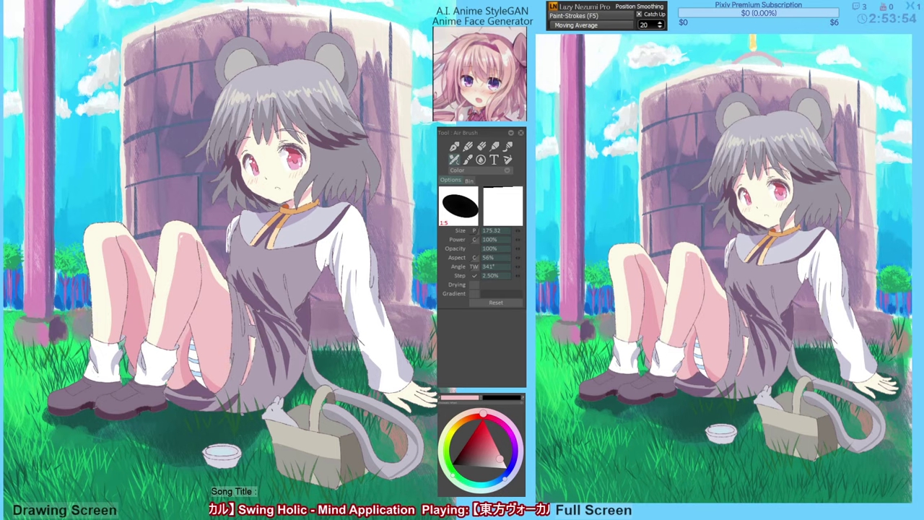
pyautogui.moveTo(267, 291); pyautogui.dragTo(269, 297)
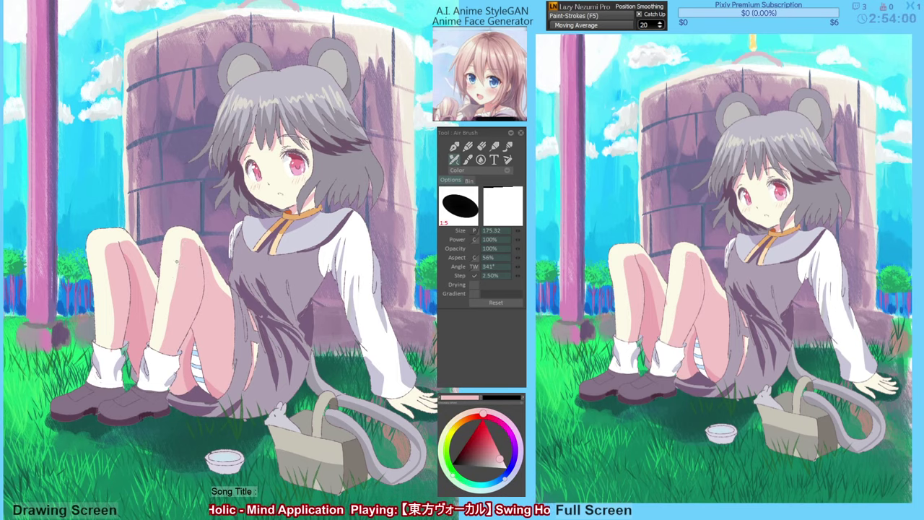
pyautogui.keyDown('alt'); pyautogui.click(179, 256); pyautogui.keyUp('alt')
pyautogui.moveTo(179, 256); pyautogui.dragTo(171, 322)
pyautogui.moveTo(184, 244)
pyautogui.mouseDown()
pyautogui.moveTo(182, 288)
pyautogui.moveTo(163, 324)
pyautogui.mouseUp()
pyautogui.moveTo(179, 273)
pyautogui.mouseDown()
pyautogui.moveTo(174, 298)
pyautogui.moveTo(182, 253)
pyautogui.moveTo(182, 272)
pyautogui.mouseUp()
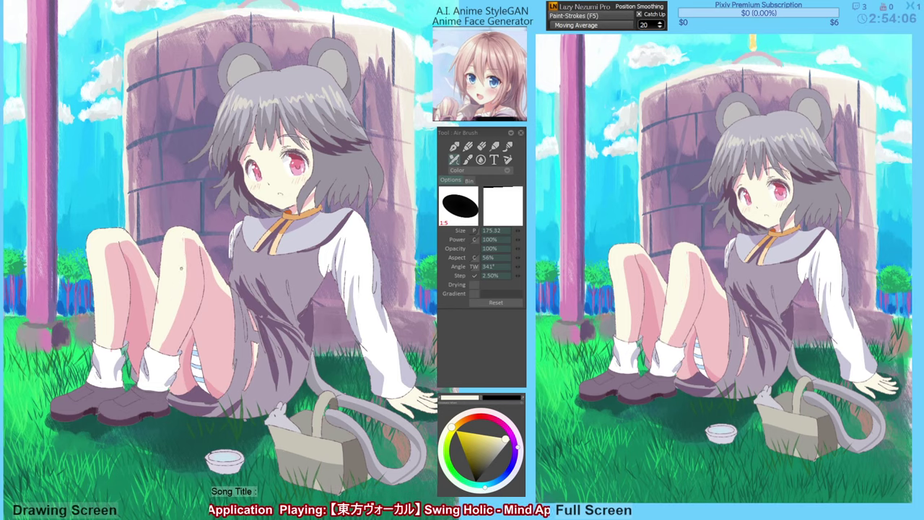
pyautogui.moveTo(108, 251); pyautogui.dragTo(113, 339)
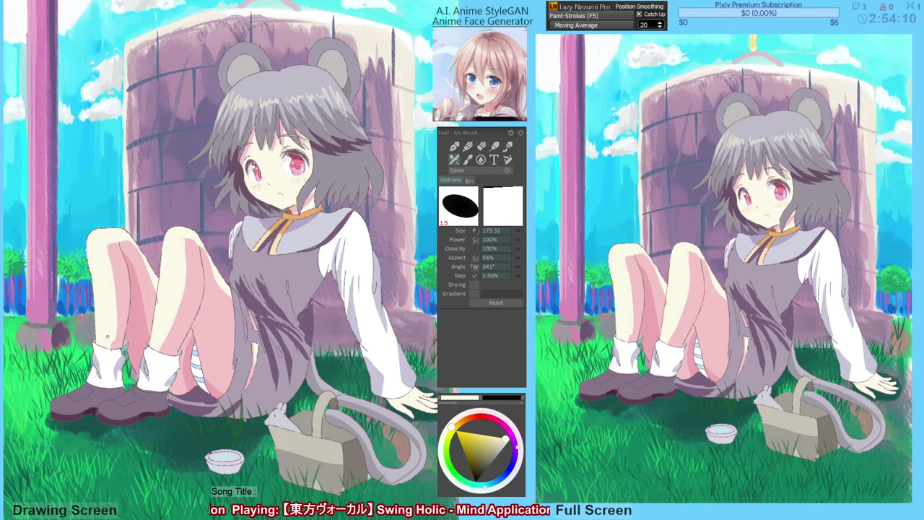
# Sample the sock's white, try the Air Brush in Behind mode, and return it to Color mode.
pyautogui.keyDown('alt'); pyautogui.click(112, 367); pyautogui.keyUp('alt')
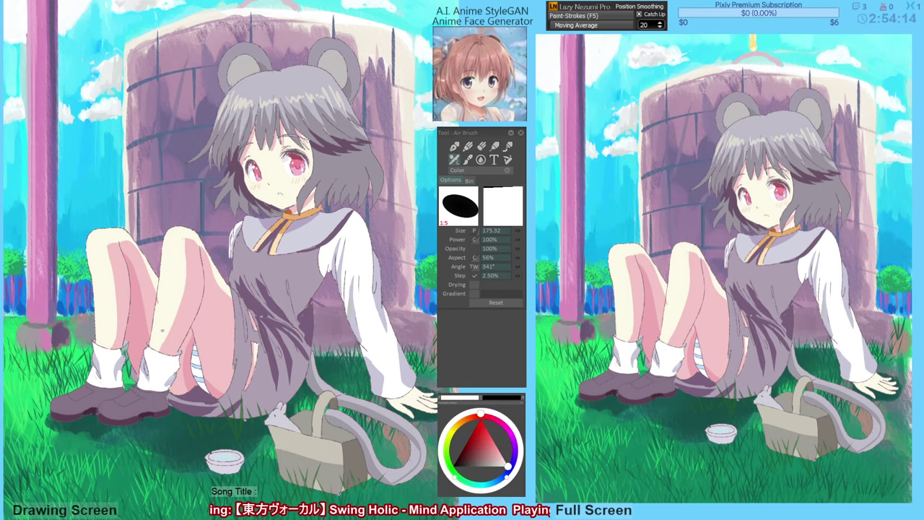
pyautogui.click(479, 170)
pyautogui.click(495, 190)
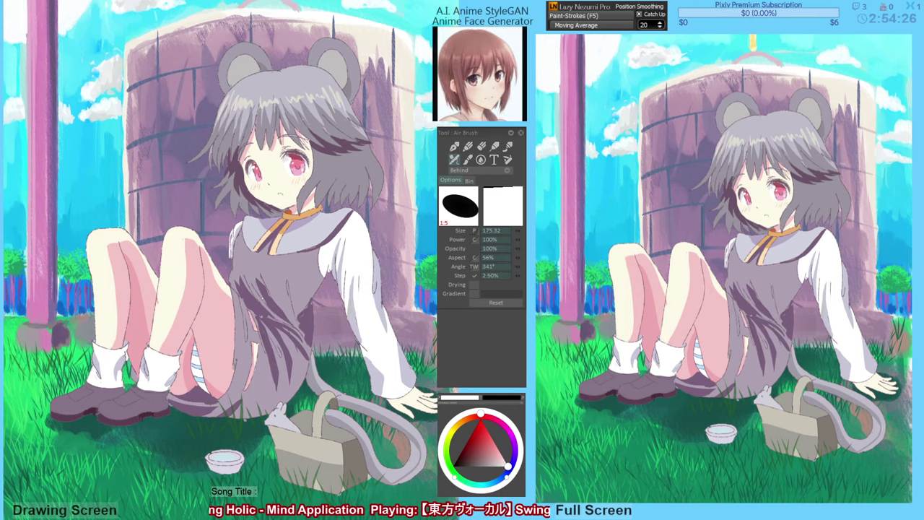
pyautogui.moveTo(139, 258); pyautogui.dragTo(125, 245)
pyautogui.press('c')
# Touch up the leg shading with the Air Brush in the sampled pink shadow and cream skin colours.
pyautogui.keyDown('alt'); pyautogui.click(126, 267); pyautogui.keyUp('alt')
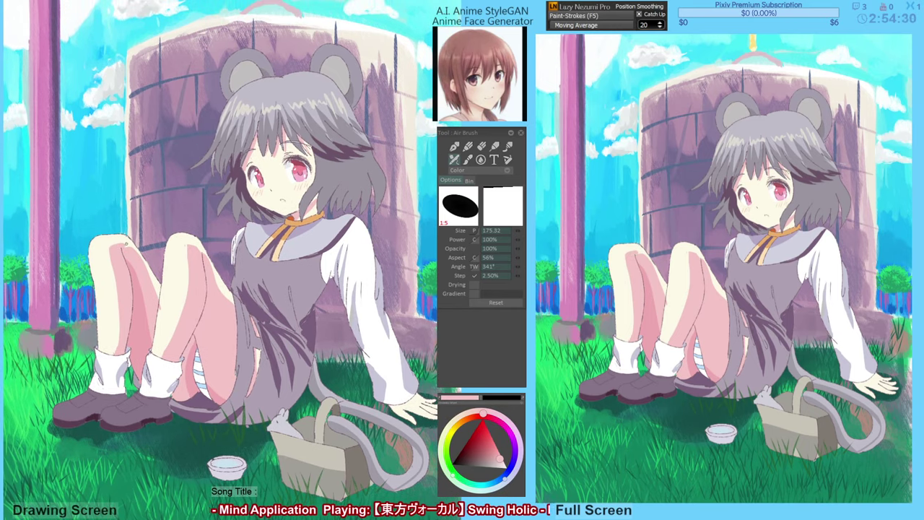
pyautogui.keyDown('alt'); pyautogui.click(170, 311); pyautogui.keyUp('alt')
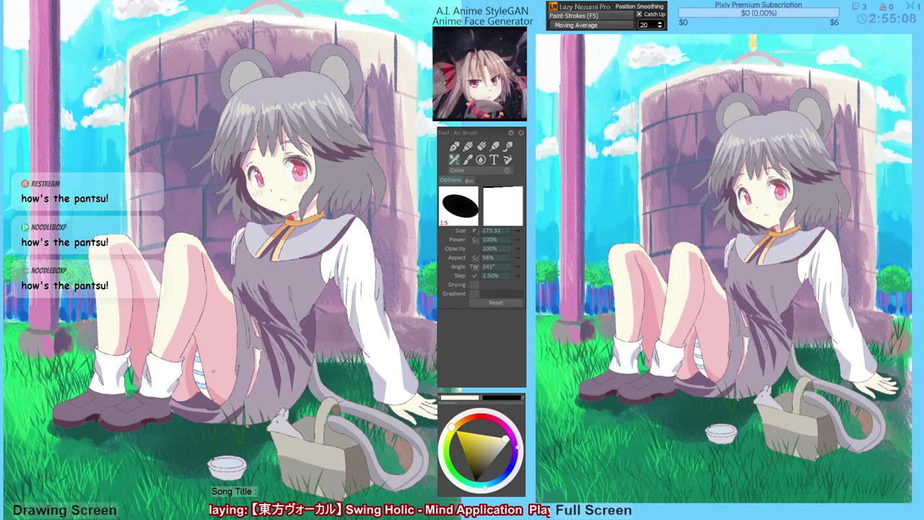
# Retouch the striped fabric under the skirt with the sampled light blue and white, using the Paint bucket and Air Brush.
pyautogui.keyDown('alt'); pyautogui.click(206, 390); pyautogui.keyUp('alt')
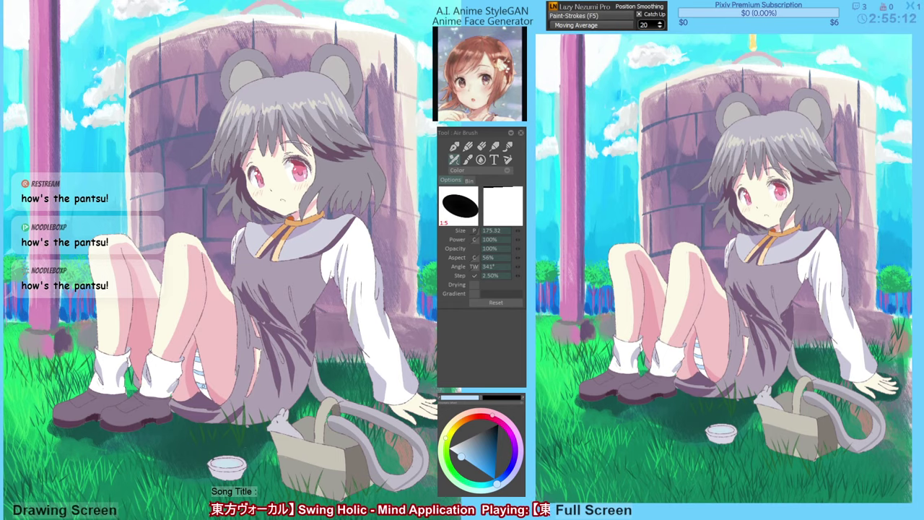
pyautogui.keyDown('alt'); pyautogui.click(203, 385); pyautogui.keyUp('alt')
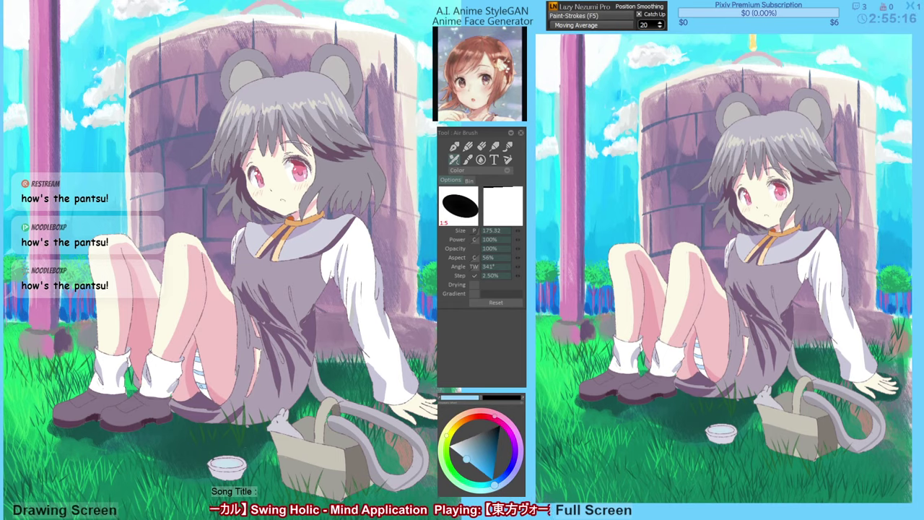
pyautogui.press('f')
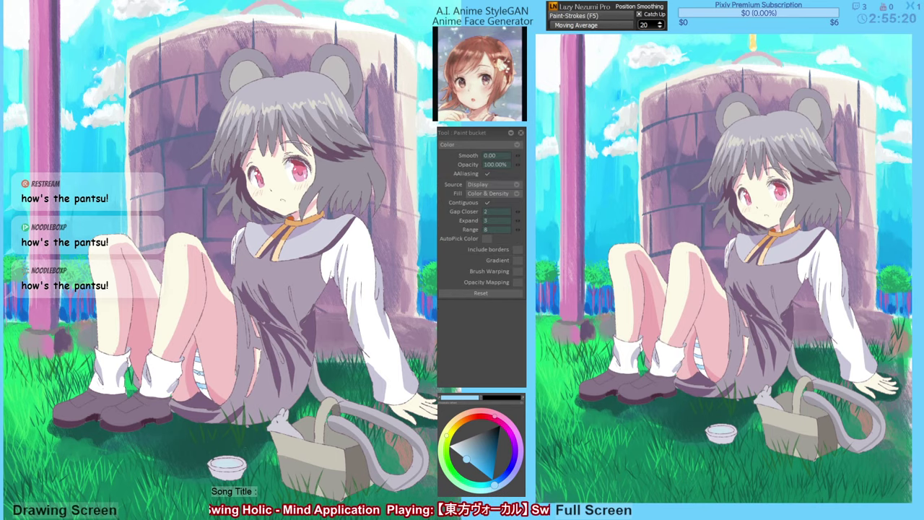
pyautogui.press('b')
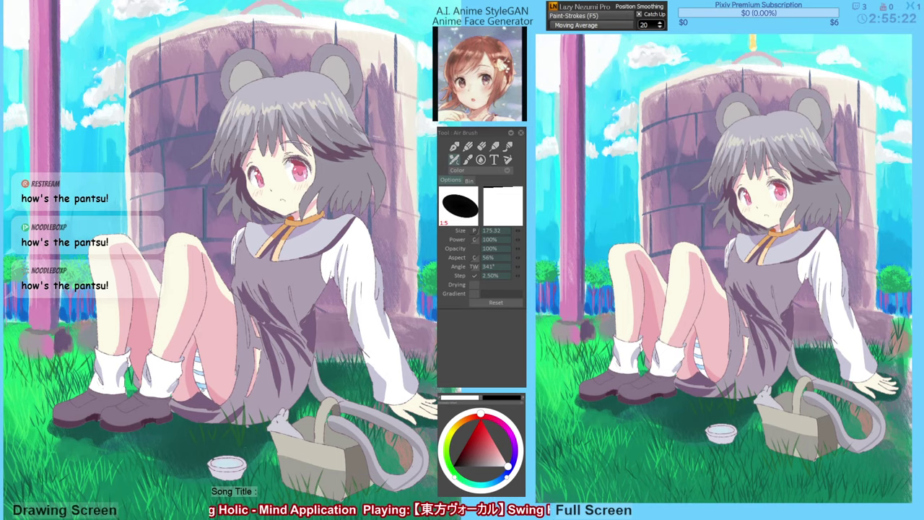
pyautogui.keyDown('alt'); pyautogui.click(202, 390); pyautogui.keyUp('alt')
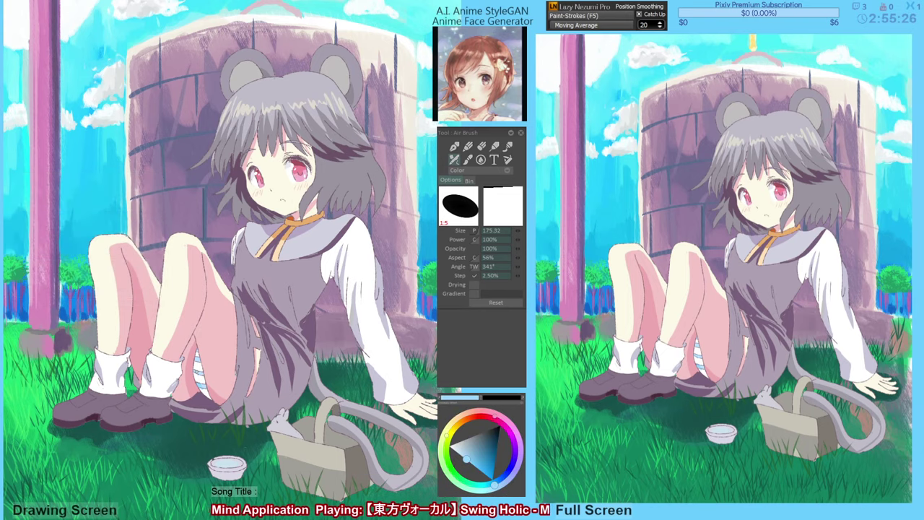
pyautogui.press('g')
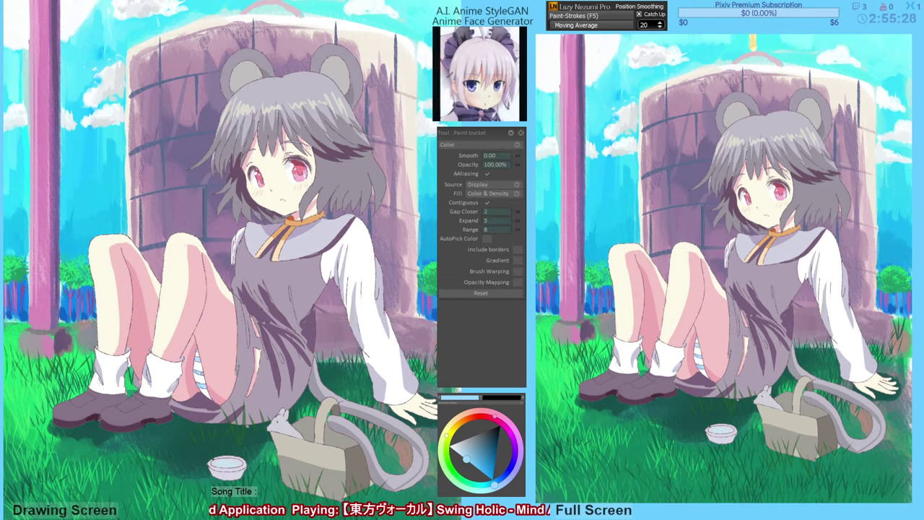
pyautogui.press('b')
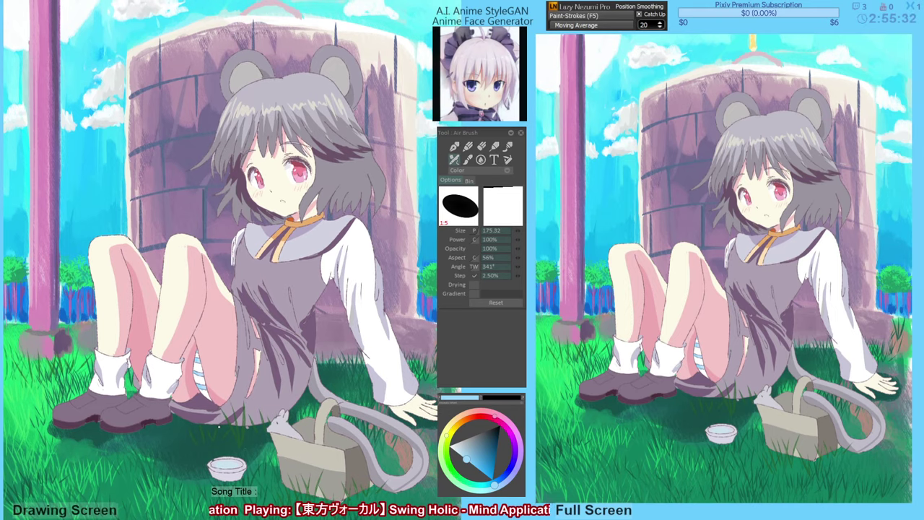
pyautogui.moveTo(220, 432); pyautogui.dragTo(219, 432)
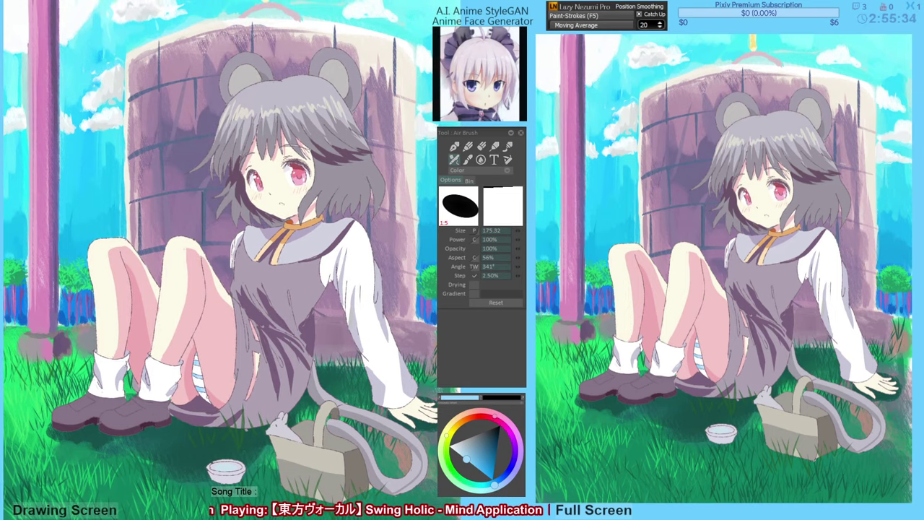
pyautogui.keyDown('alt'); pyautogui.click(208, 391); pyautogui.keyUp('alt')
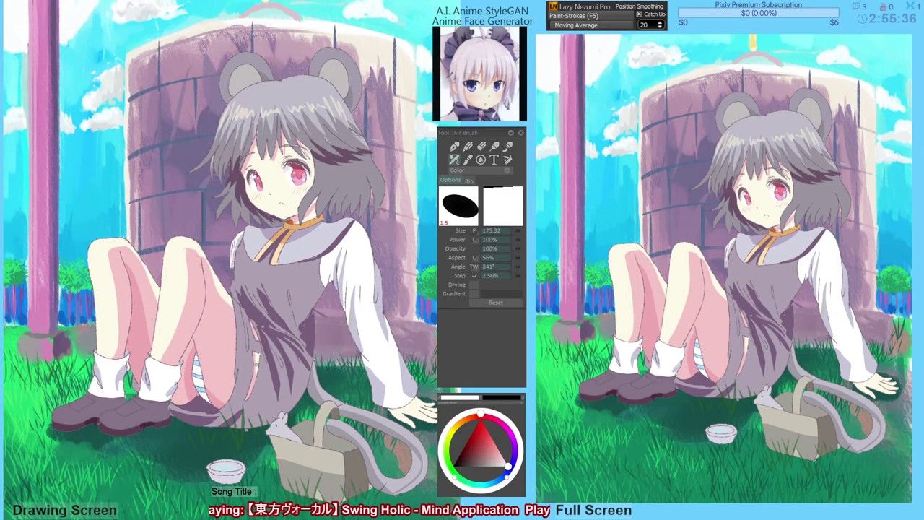
# Try to fill the white areas of the striped fabric with the shadow colour sampled from the sleeve.
pyautogui.keyDown('alt'); pyautogui.click(353, 325); pyautogui.keyUp('alt')
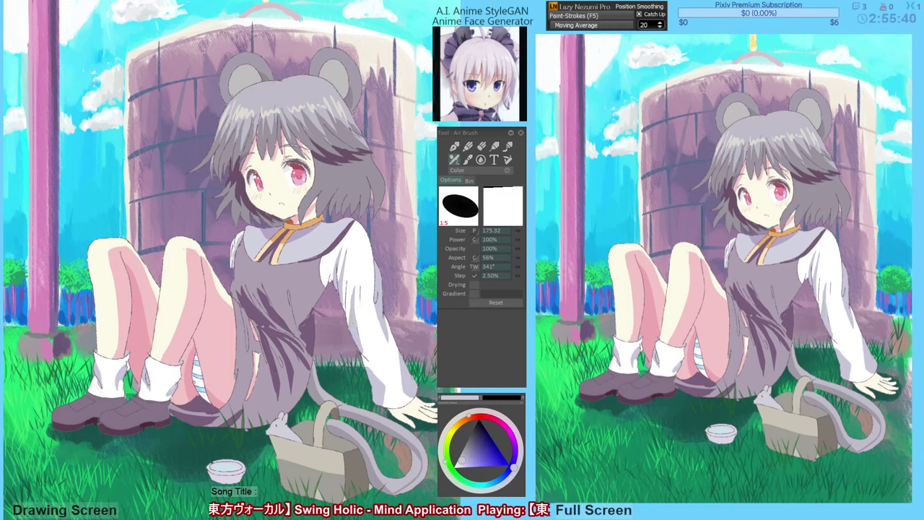
pyautogui.press('f')
pyautogui.click(197, 370)
pyautogui.click(200, 387)
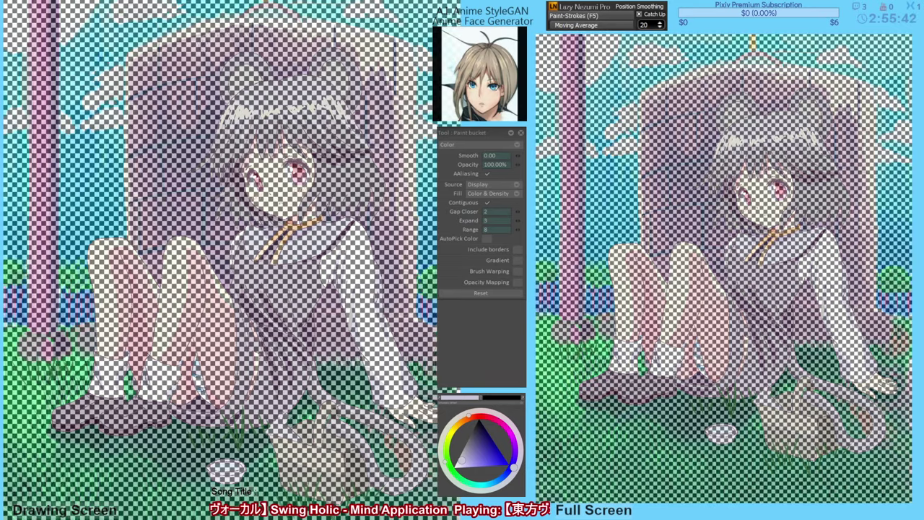
pyautogui.hotkey('ctrl', 'z')
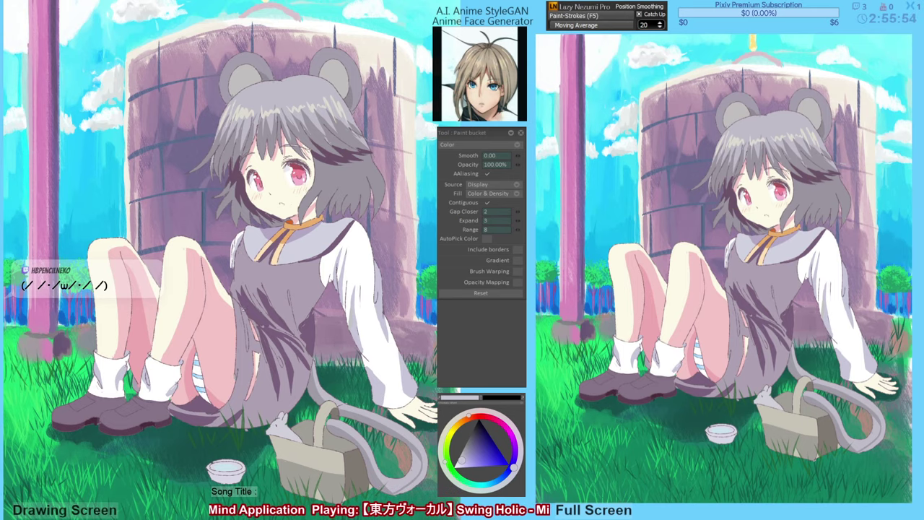
# Clean up the striped fabric's edges with sampled white and pink, and pick up the deeper pink shadow colour.
pyautogui.moveTo(241, 321); pyautogui.dragTo(244, 321)
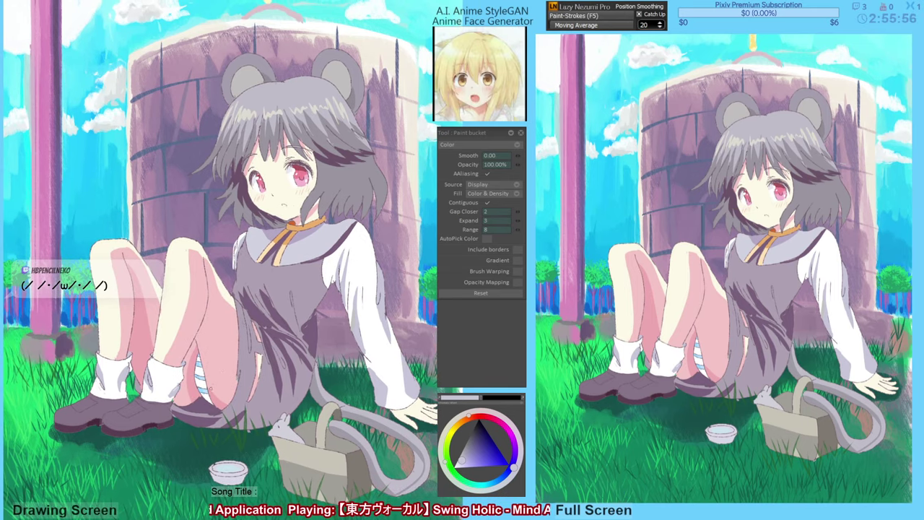
pyautogui.click(205, 397)
pyautogui.click(207, 399)
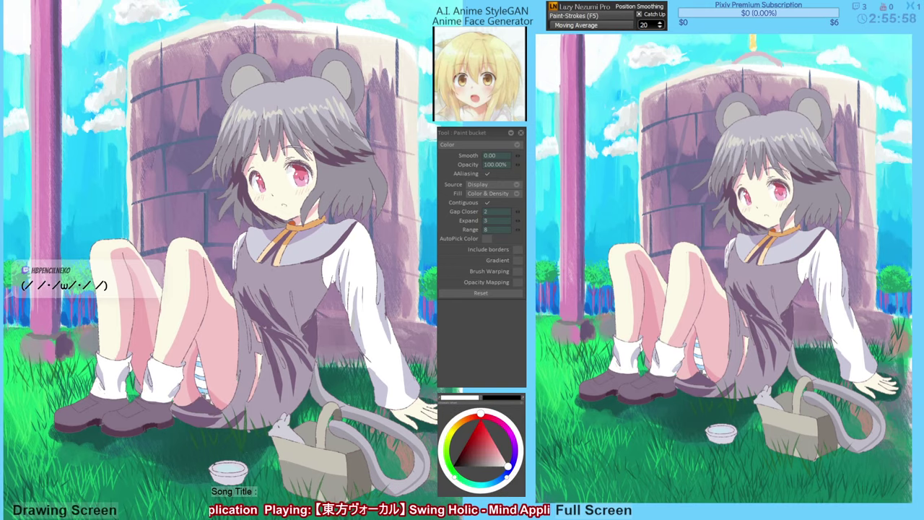
pyautogui.press('b')
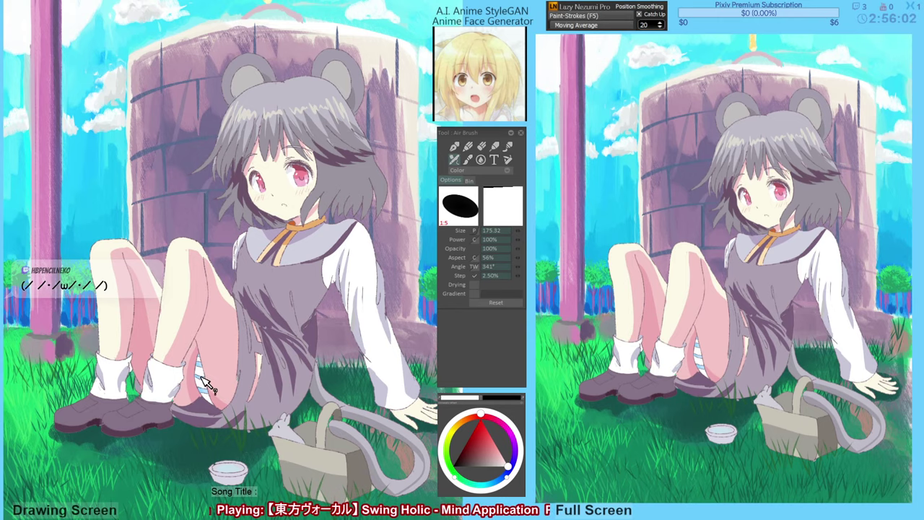
pyautogui.rightClick(202, 377)
pyautogui.moveTo(200, 365); pyautogui.dragTo(198, 361)
pyautogui.rightClick(195, 363)
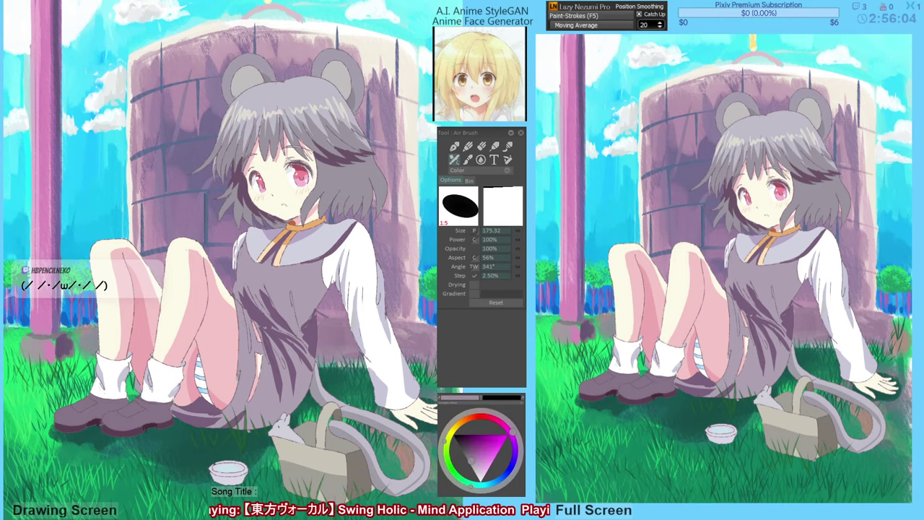
pyautogui.rightClick(193, 365)
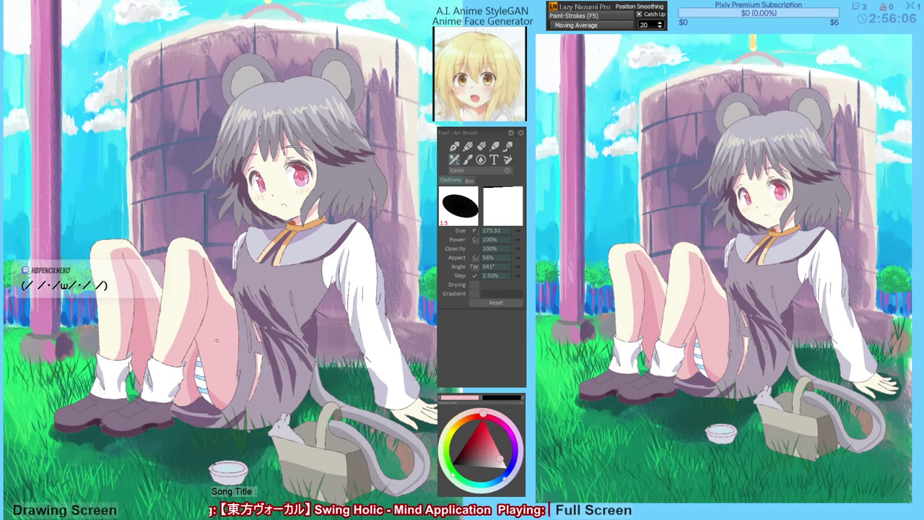
pyautogui.keyDown('alt'); pyautogui.click(216, 359); pyautogui.keyUp('alt')
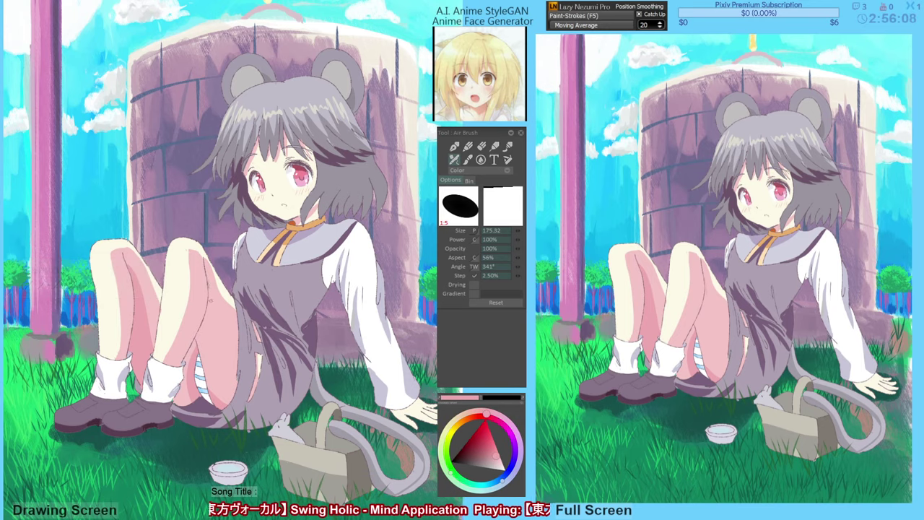
# Try outlining and filling a deeper pink second shadow from behind the near knee along the thigh.
pyautogui.moveTo(209, 303); pyautogui.dragTo(234, 386)
pyautogui.press('f')
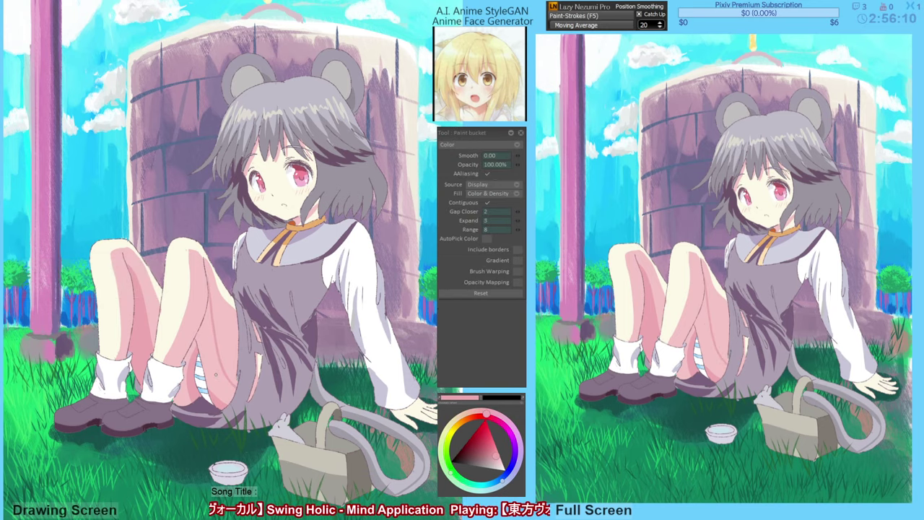
pyautogui.click(219, 383)
pyautogui.hotkey('ctrl', 'z')
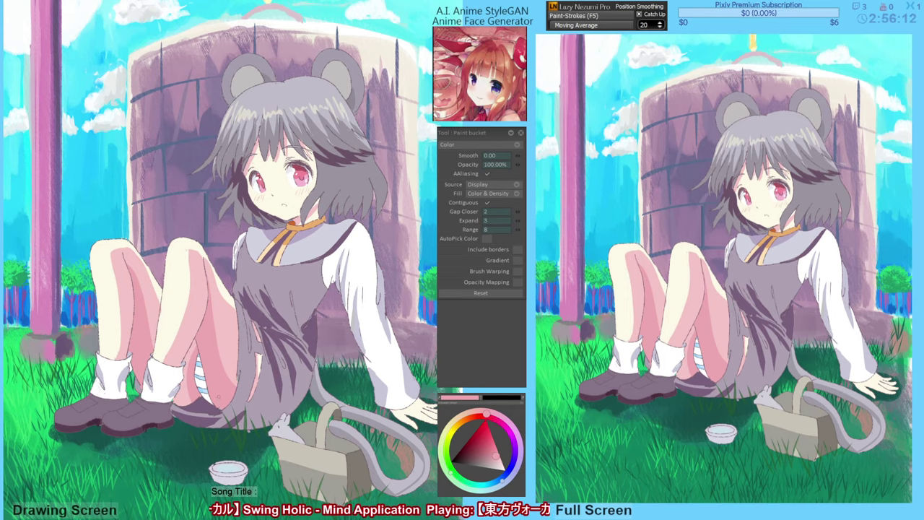
pyautogui.hotkey('ctrl', 'z')
pyautogui.press('b')
pyautogui.hotkey('ctrl', 'z')
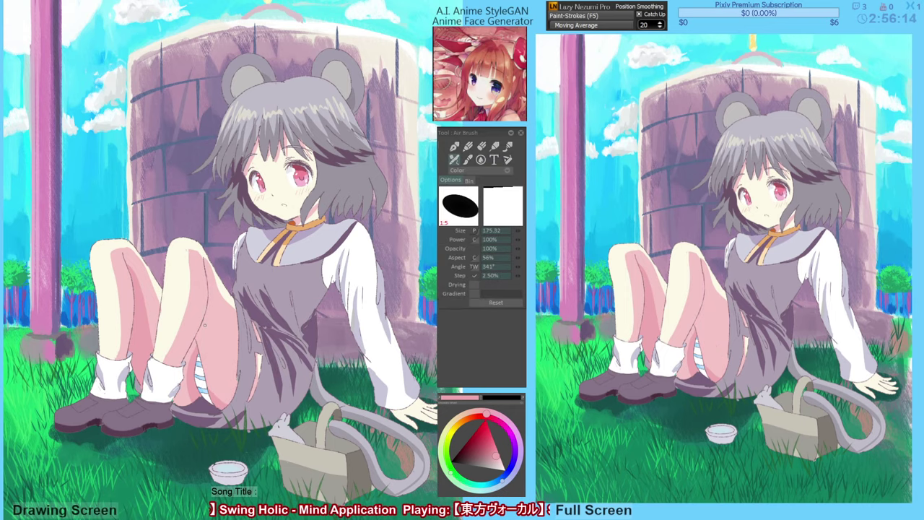
# Redraw the deeper pink second shadow's outline along the near thigh and fill the enclosed area.
pyautogui.moveTo(206, 335); pyautogui.dragTo(225, 394)
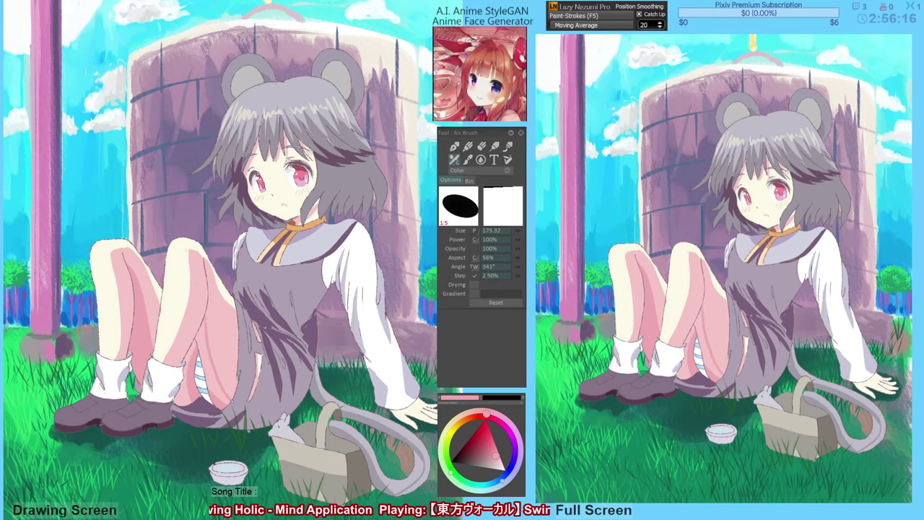
pyautogui.press('f')
pyautogui.click(214, 380)
pyautogui.hotkey('ctrl', 'z')
pyautogui.press('b')
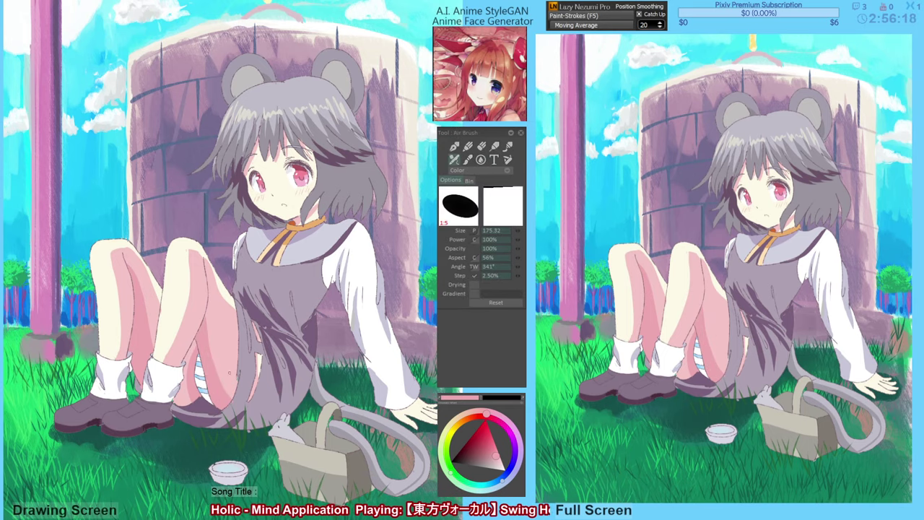
# Paint a dark purple shadow along the skirt edge beside the near thigh, and sample the dress's lighter grey-purple.
pyautogui.keyDown('alt'); pyautogui.click(244, 368); pyautogui.keyUp('alt')
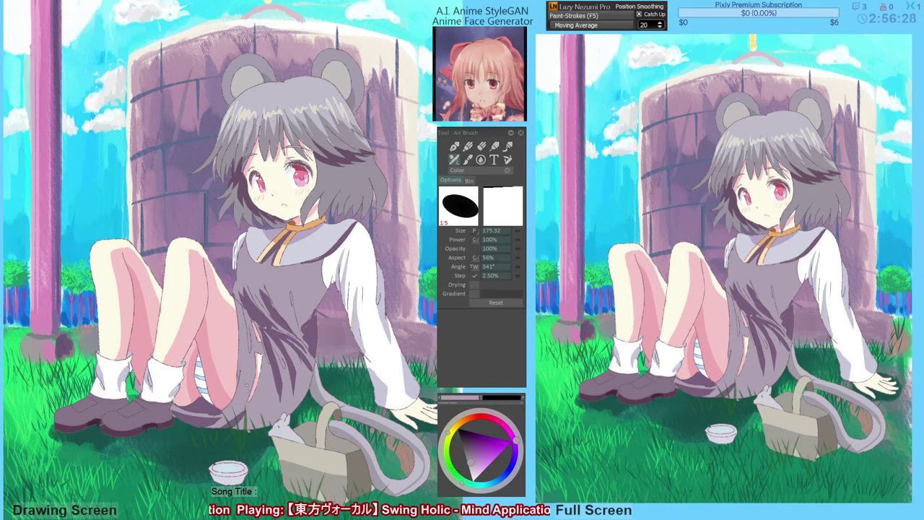
pyautogui.keyDown('alt'); pyautogui.click(200, 417); pyautogui.keyUp('alt')
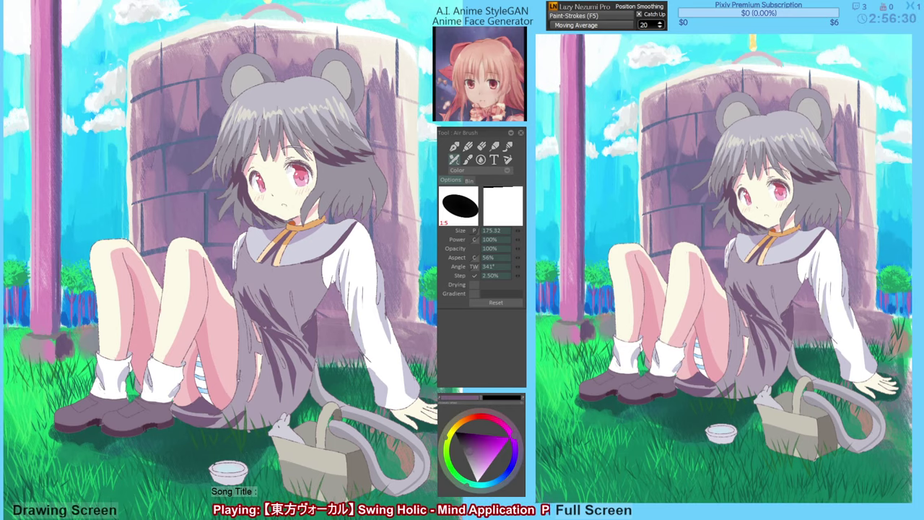
pyautogui.moveTo(241, 343); pyautogui.dragTo(240, 375)
pyautogui.hotkey('ctrl', 'z')
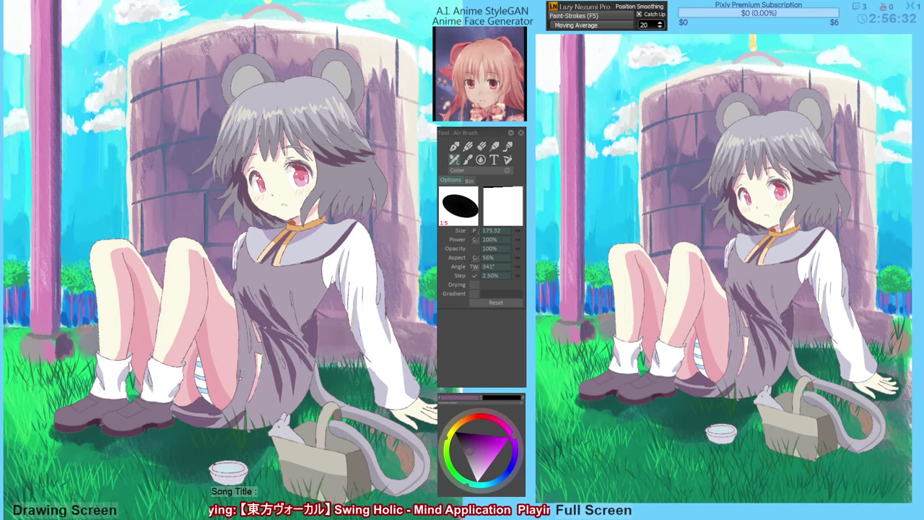
pyautogui.moveTo(241, 341); pyautogui.dragTo(238, 374)
pyautogui.hotkey('ctrl', 'z')
pyautogui.hotkey('ctrl', 'y')
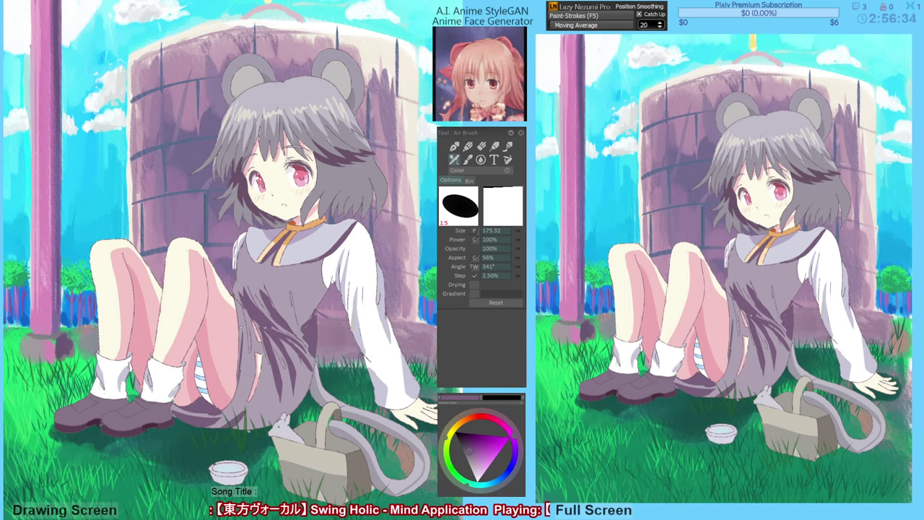
pyautogui.hotkey('ctrl', 'y')
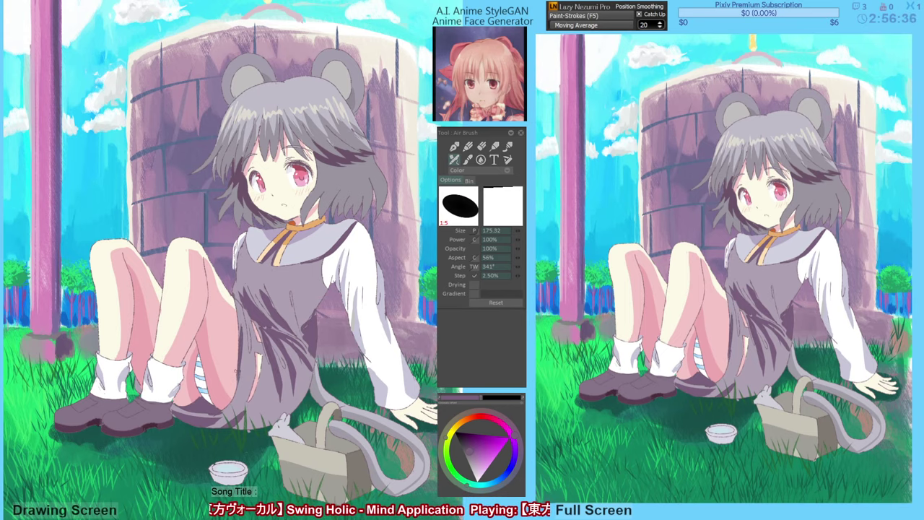
pyautogui.moveTo(239, 316); pyautogui.dragTo(242, 336)
pyautogui.keyDown('alt'); pyautogui.click(250, 329); pyautogui.keyUp('alt')
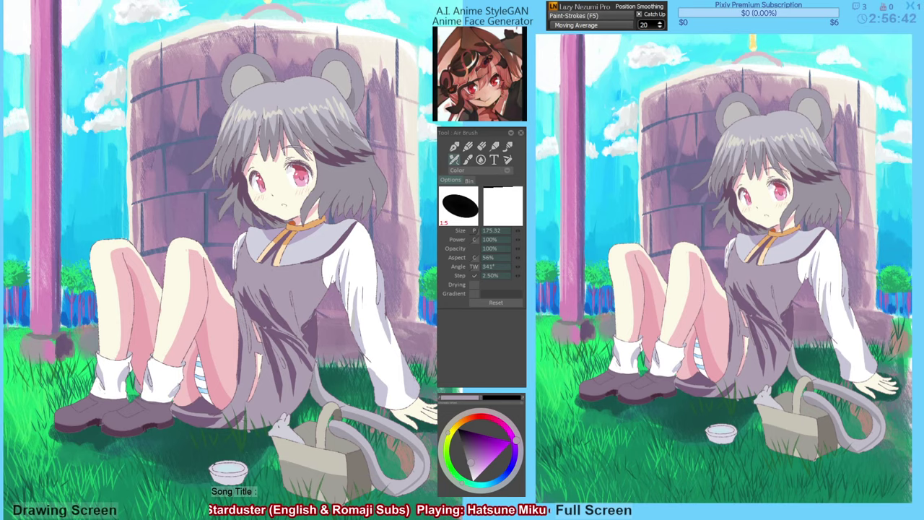
# Outline a dark purple shadow on the dress from the armpit down toward the waist and fill it.
pyautogui.moveTo(236, 437); pyautogui.dragTo(234, 437)
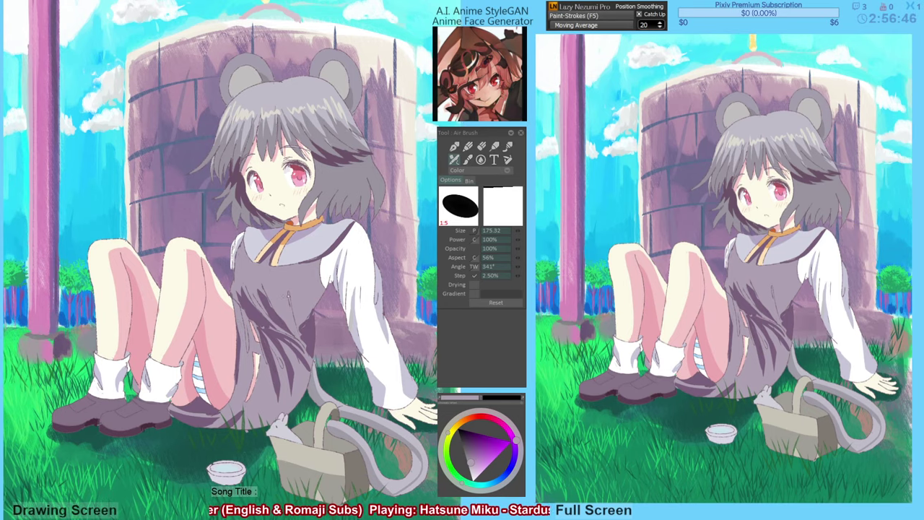
pyautogui.keyDown('alt'); pyautogui.click(282, 326); pyautogui.keyUp('alt')
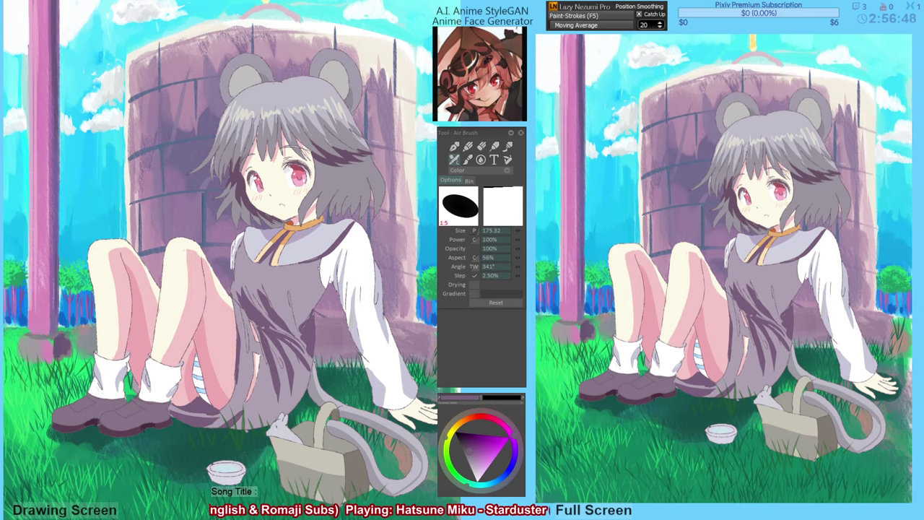
pyautogui.moveTo(314, 265); pyautogui.dragTo(290, 307)
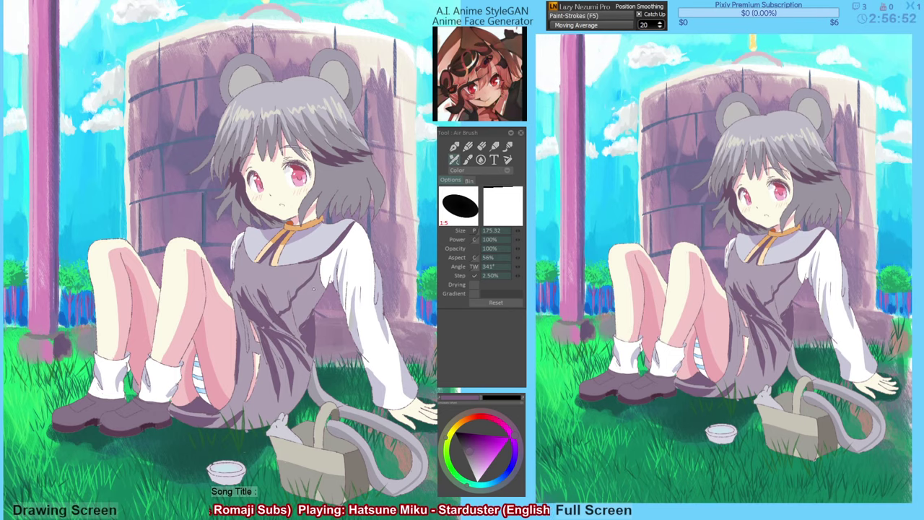
pyautogui.moveTo(316, 266); pyautogui.dragTo(322, 261)
pyautogui.press('g')
pyautogui.click(305, 320)
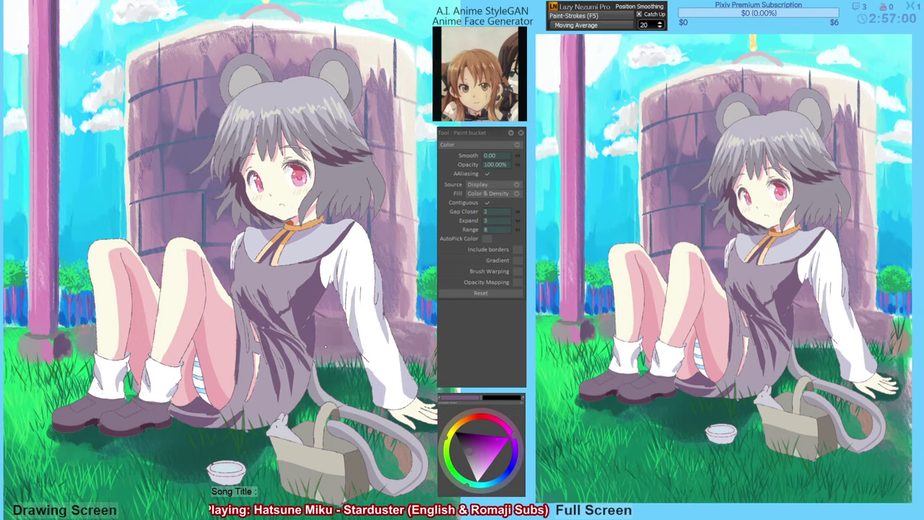
# Close and fill the dark purple shadow at the dress's waist, and paint lighter grey-purple fold streaks sampled from the dress.
pyautogui.press('b')
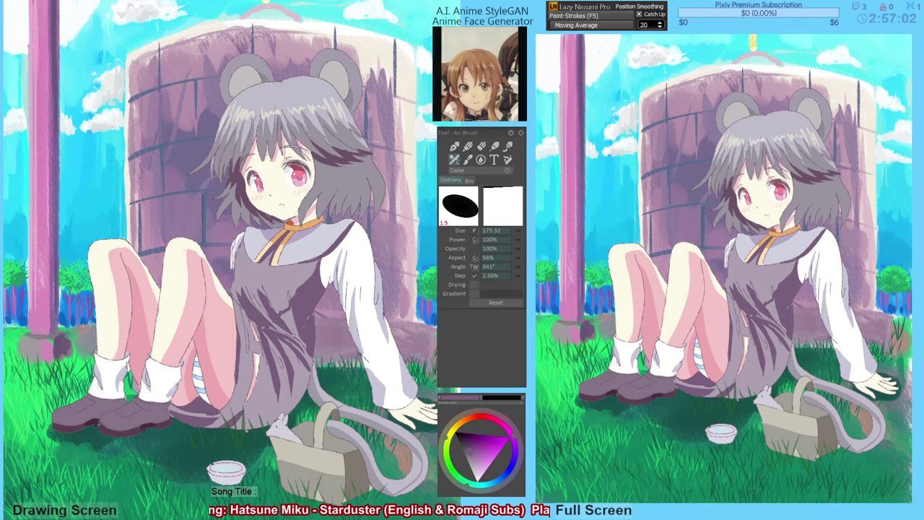
pyautogui.moveTo(294, 335); pyautogui.dragTo(300, 341)
pyautogui.press('f')
pyautogui.click(291, 324)
pyautogui.press('b')
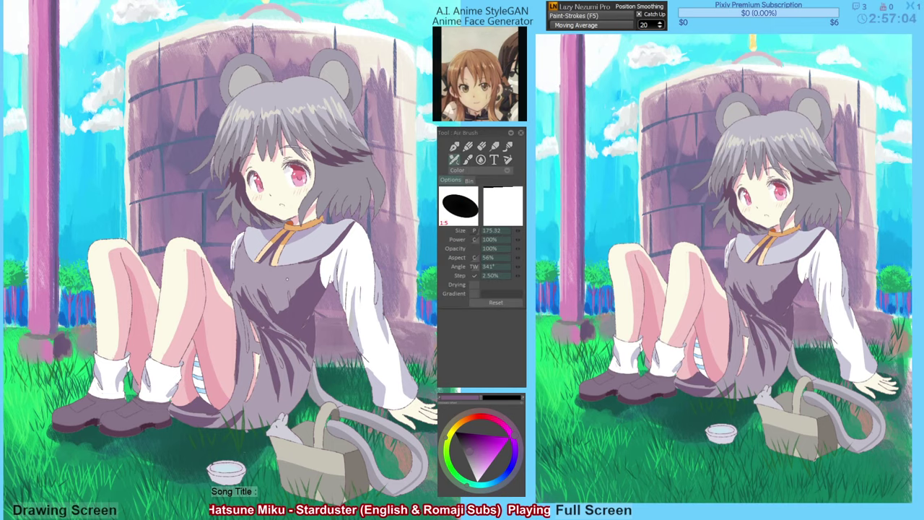
pyautogui.keyDown('alt'); pyautogui.click(289, 292); pyautogui.keyUp('alt')
pyautogui.moveTo(295, 298)
pyautogui.mouseDown()
pyautogui.moveTo(301, 338)
pyautogui.moveTo(326, 348)
pyautogui.mouseUp()
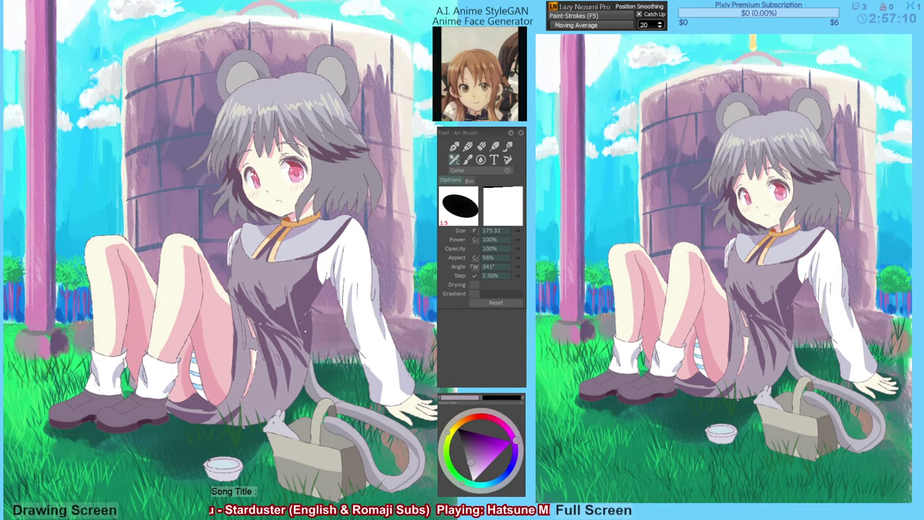
# Outline a dark purple shadow across the skirt below the waist folds and fill the lower skirt with it.
pyautogui.keyDown('alt'); pyautogui.click(308, 336); pyautogui.keyUp('alt')
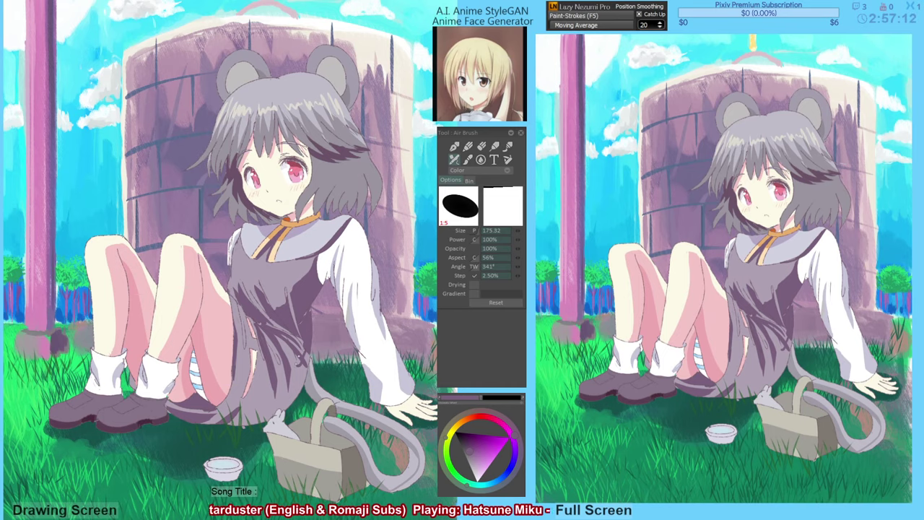
pyautogui.hotkey('ctrl', 'z')
pyautogui.moveTo(298, 358); pyautogui.dragTo(270, 359)
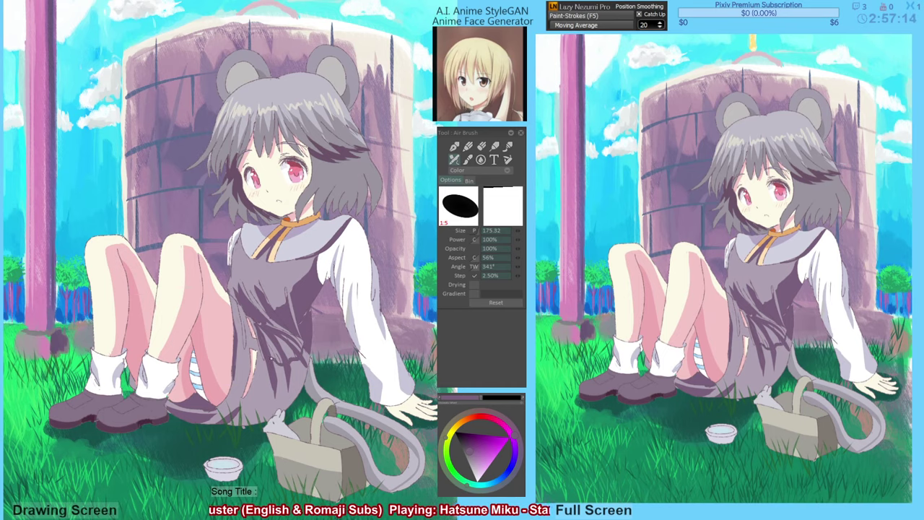
pyautogui.press('f')
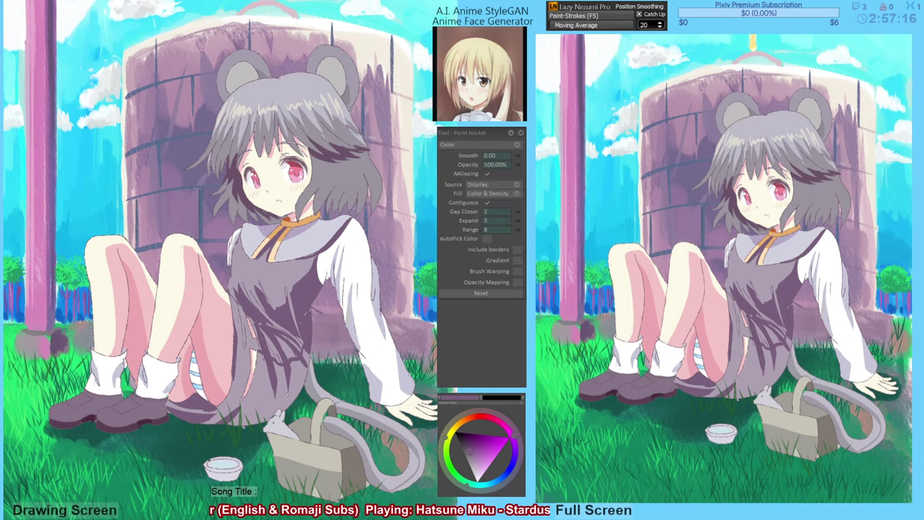
pyautogui.click(272, 350)
pyautogui.hotkey('ctrl', 'z')
pyautogui.press('a')
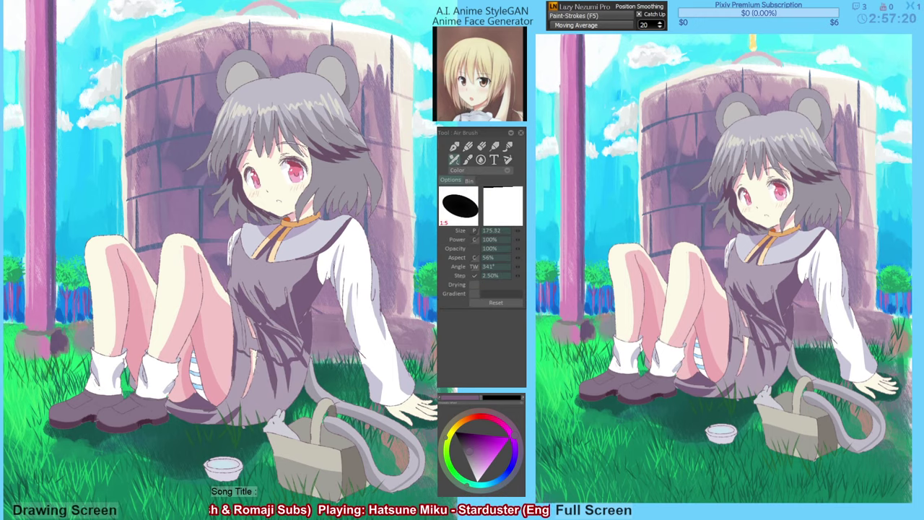
pyautogui.press('g')
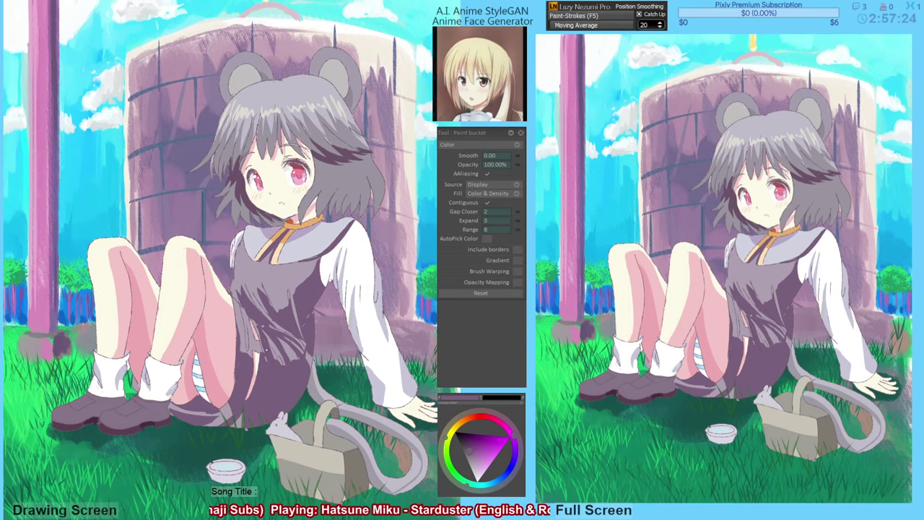
# Refine the folds in the skirt shadow with dark purple and sampled lighter grey-purple strokes toward the near thigh.
pyautogui.press('a')
pyautogui.moveTo(284, 368)
pyautogui.mouseDown()
pyautogui.moveTo(280, 392)
pyautogui.moveTo(293, 386)
pyautogui.mouseUp()
pyautogui.rightClick(290, 373)
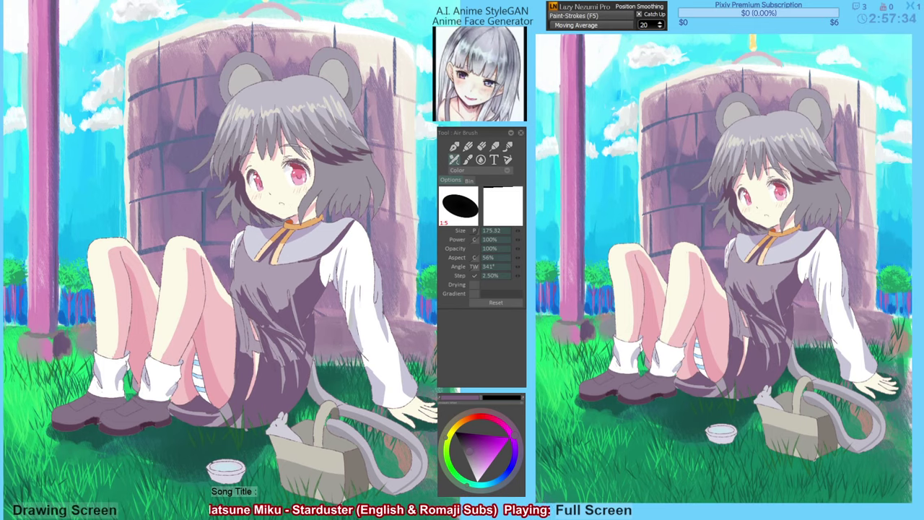
pyautogui.keyDown('alt'); pyautogui.click(250, 348); pyautogui.keyUp('alt')
pyautogui.moveTo(263, 347)
pyautogui.mouseDown()
pyautogui.moveTo(240, 388)
pyautogui.moveTo(244, 376)
pyautogui.mouseUp()
pyautogui.keyDown('alt'); pyautogui.click(248, 376); pyautogui.keyUp('alt')
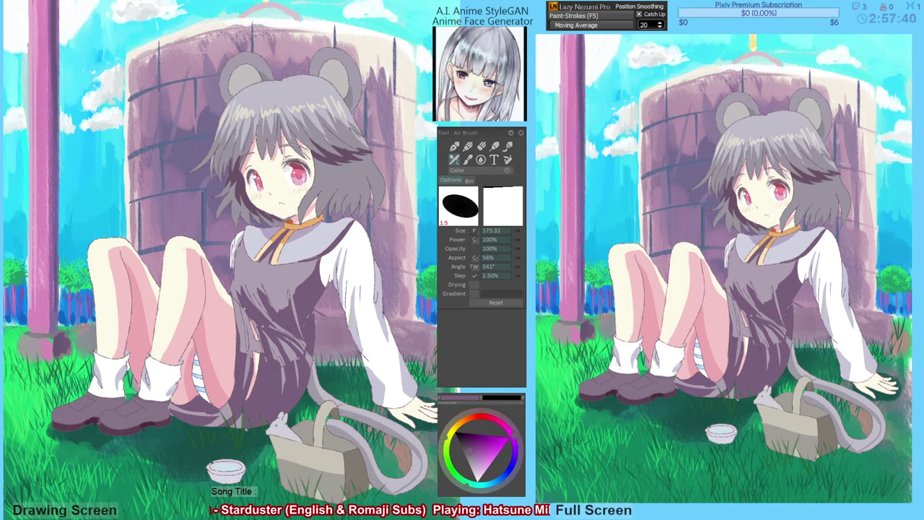
# Shade the narrow skirt edge beside the near thigh with dark purple, trimming it with sampled lighter grey-purple.
pyautogui.moveTo(244, 309); pyautogui.dragTo(244, 347)
pyautogui.hotkey('ctrl', 'z')
pyautogui.moveTo(242, 311); pyautogui.dragTo(246, 348)
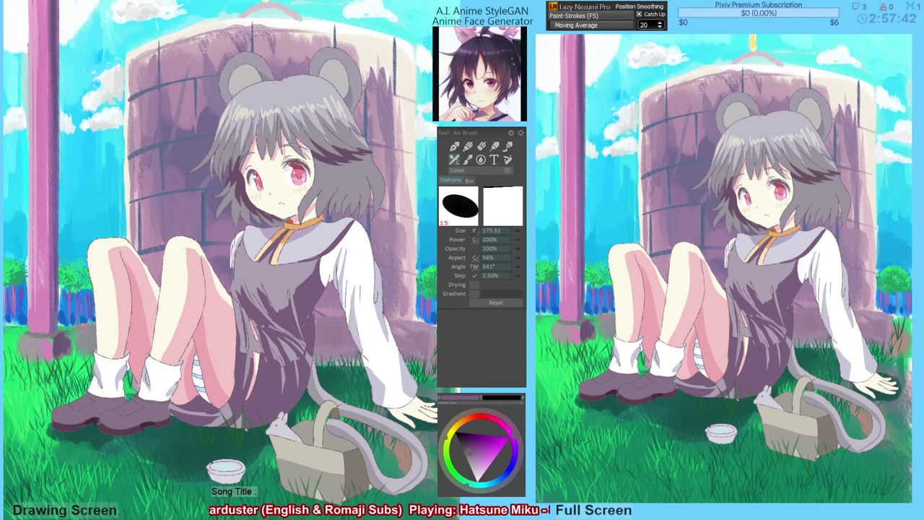
pyautogui.moveTo(244, 316); pyautogui.dragTo(246, 348)
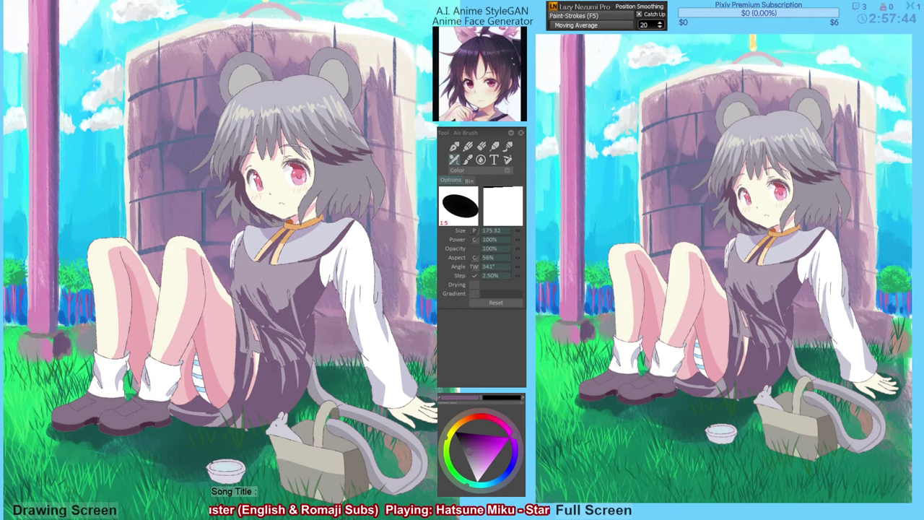
pyautogui.keyDown('alt'); pyautogui.click(249, 323); pyautogui.keyUp('alt')
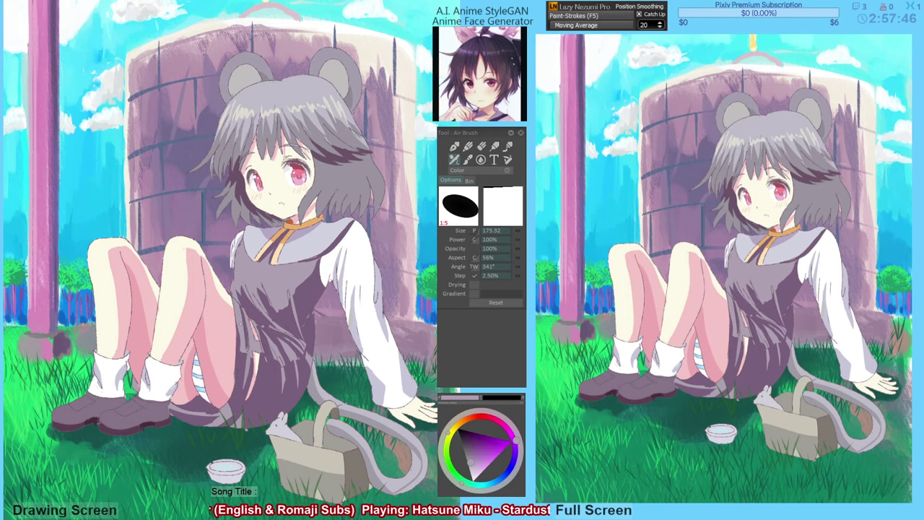
pyautogui.keyDown('alt'); pyautogui.click(245, 372); pyautogui.keyUp('alt')
pyautogui.moveTo(243, 352); pyautogui.dragTo(241, 330)
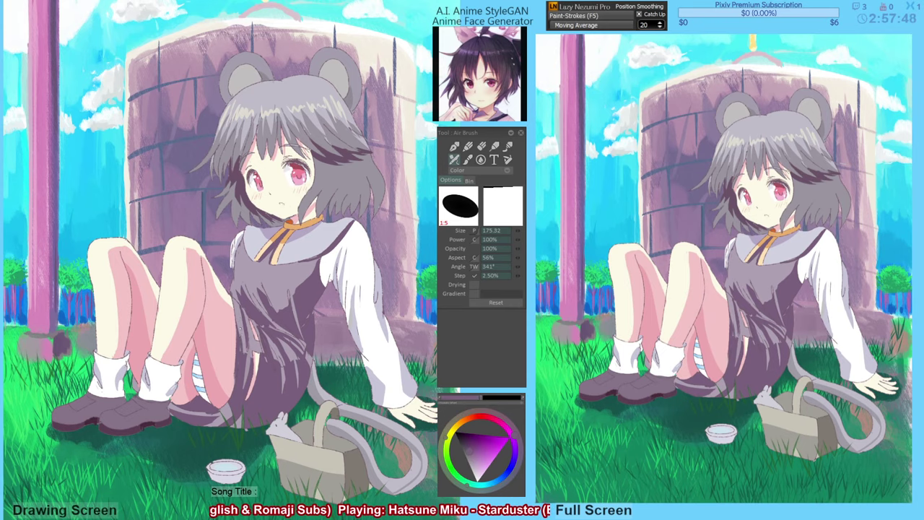
pyautogui.keyDown('alt'); pyautogui.click(249, 339); pyautogui.keyUp('alt')
pyautogui.moveTo(241, 369); pyautogui.dragTo(239, 346)
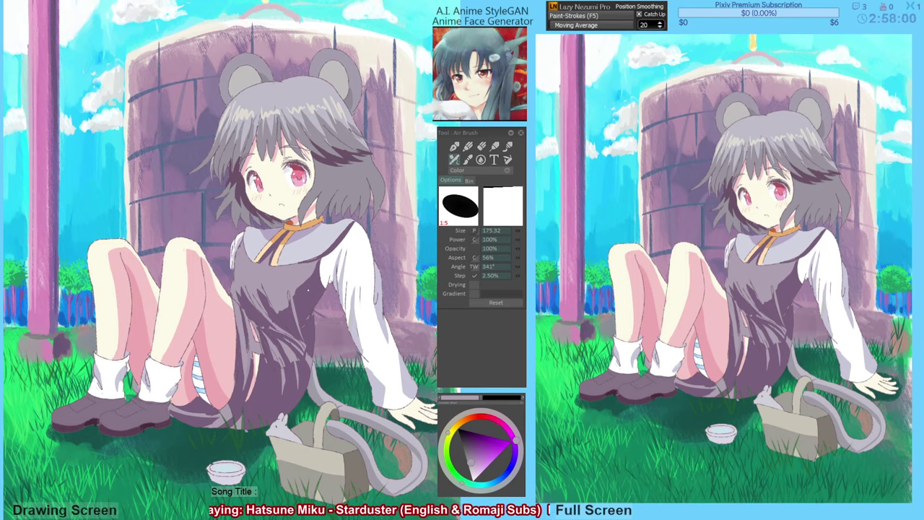
# Paint a dark purple shadow on the dress beneath the collar and touch up the chest with sampled lighter grey-purple.
pyautogui.keyDown('alt'); pyautogui.click(320, 306); pyautogui.keyUp('alt')
pyautogui.moveTo(316, 259)
pyautogui.mouseDown()
pyautogui.moveTo(297, 288)
pyautogui.moveTo(299, 269)
pyautogui.mouseUp()
pyautogui.keyDown('alt'); pyautogui.click(295, 276); pyautogui.keyUp('alt')
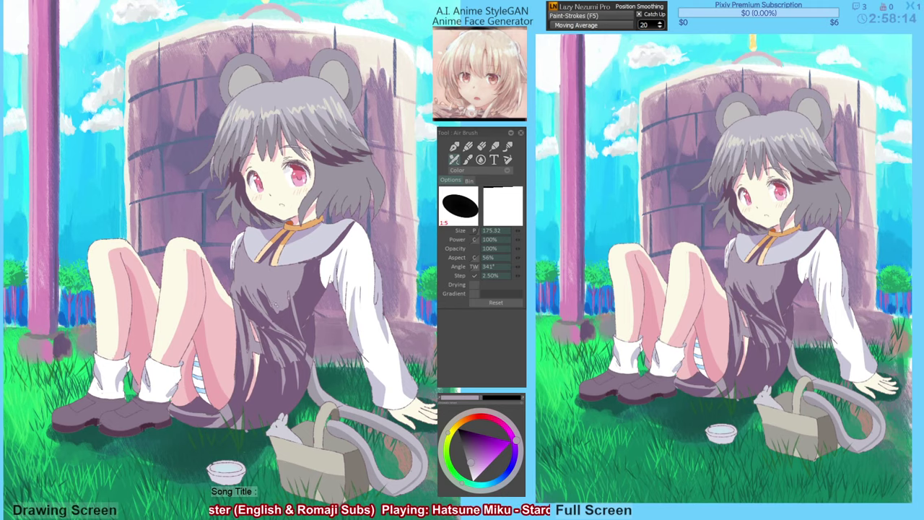
pyautogui.moveTo(273, 303); pyautogui.dragTo(277, 308)
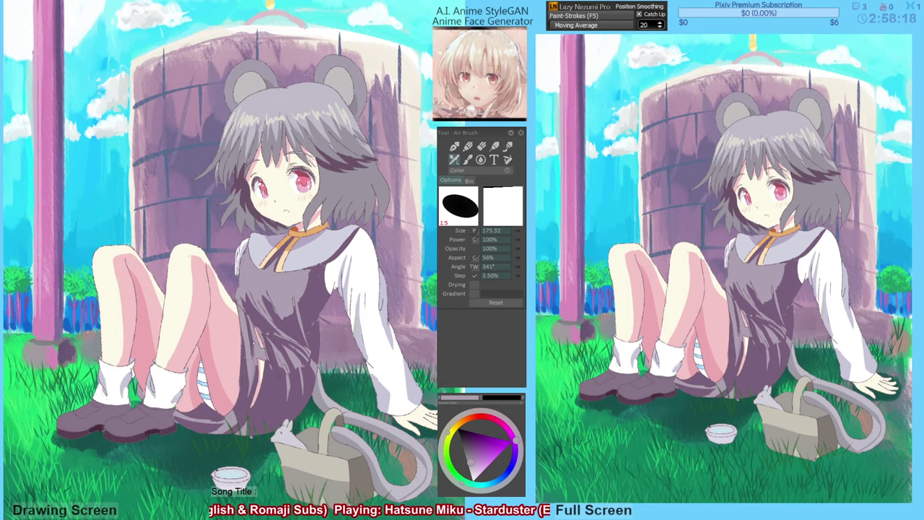
pyautogui.moveTo(323, 342); pyautogui.dragTo(348, 329)
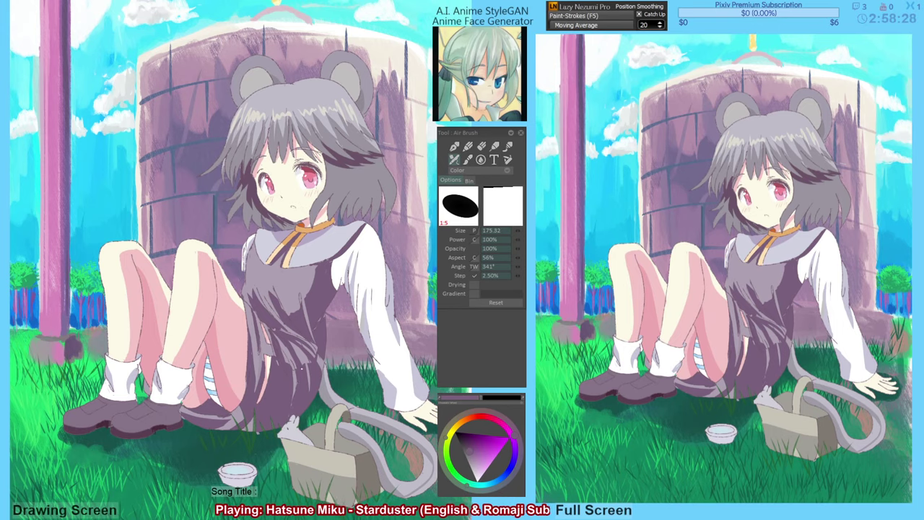
# Touch up the dark purple folds on the skirt's hip and waist, and sample the sleeve's light lavender shadow colour.
pyautogui.keyDown('alt'); pyautogui.click(308, 367); pyautogui.keyUp('alt')
pyautogui.moveTo(308, 378); pyautogui.dragTo(306, 398)
pyautogui.keyDown('alt'); pyautogui.click(313, 377); pyautogui.keyUp('alt')
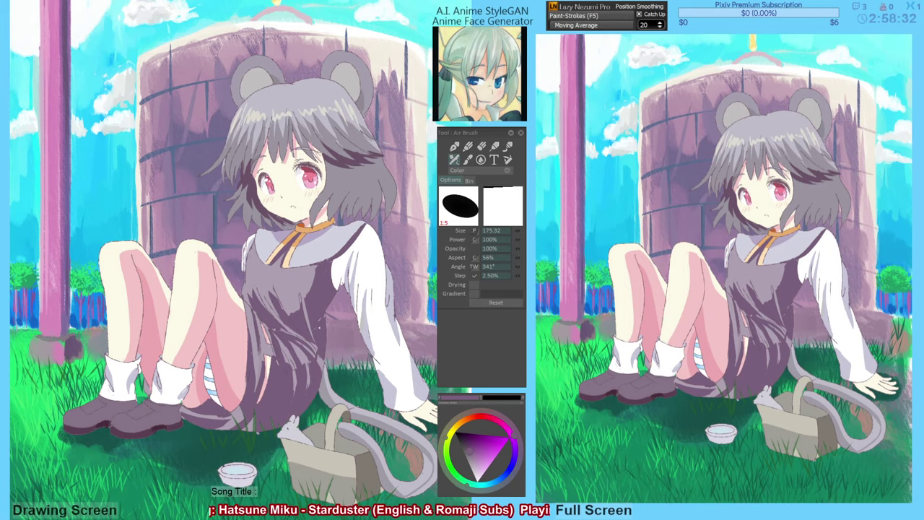
pyautogui.moveTo(319, 343); pyautogui.dragTo(318, 347)
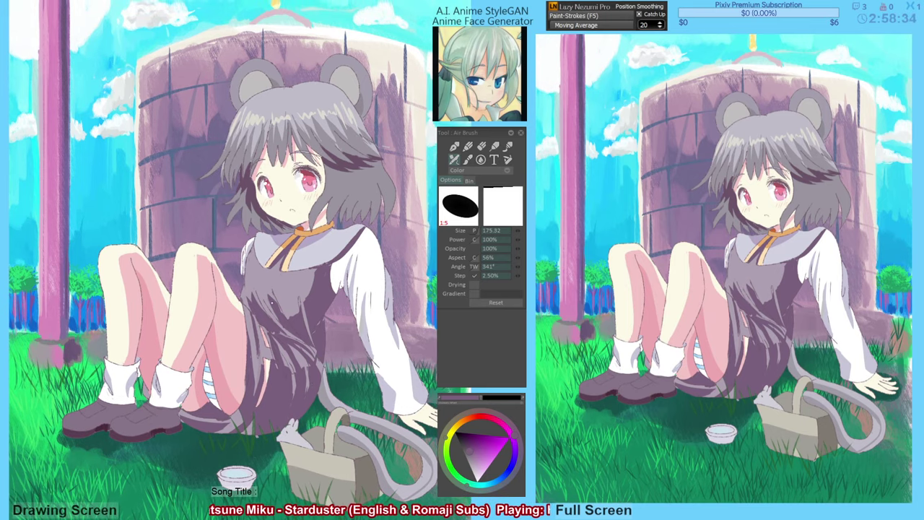
pyautogui.moveTo(309, 366); pyautogui.dragTo(303, 369)
pyautogui.click(383, 297)
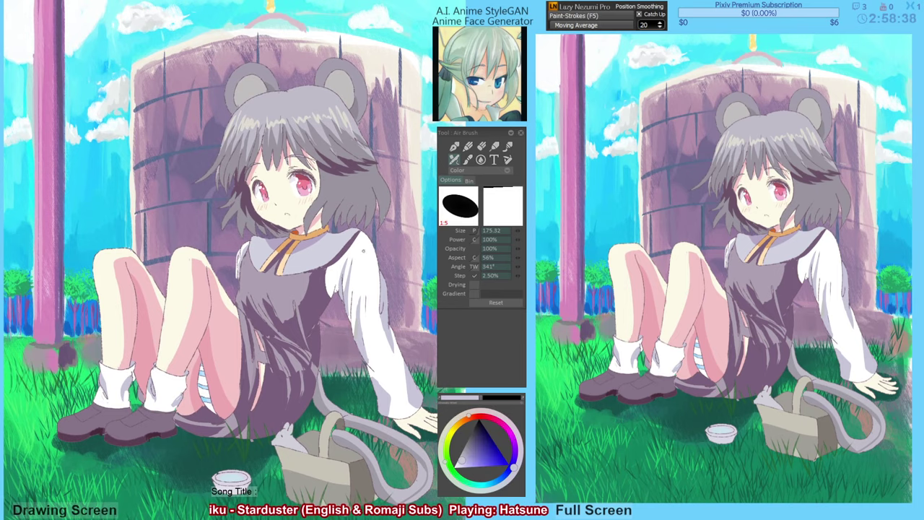
# Try outlining and filling a light lavender shadow from the shoulder down the sleeve to the cuff.
pyautogui.moveTo(354, 240); pyautogui.dragTo(407, 418)
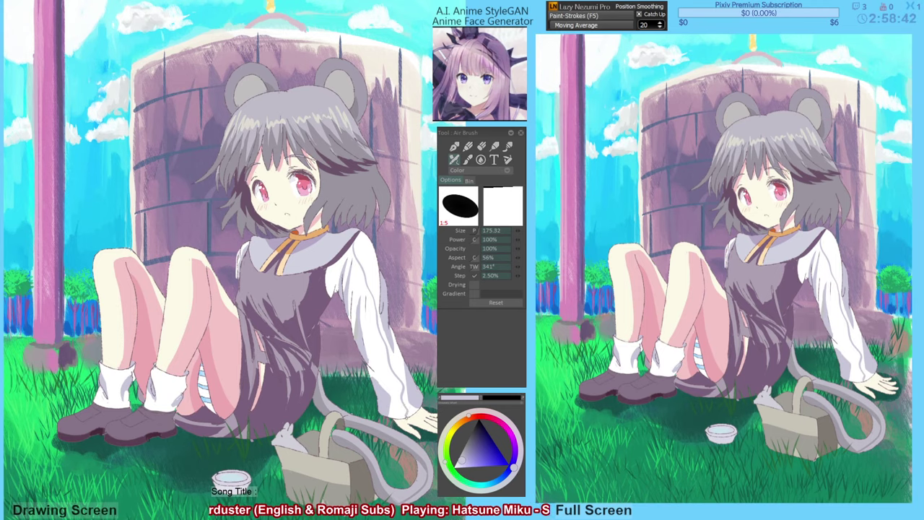
pyautogui.press('f')
pyautogui.click(369, 267)
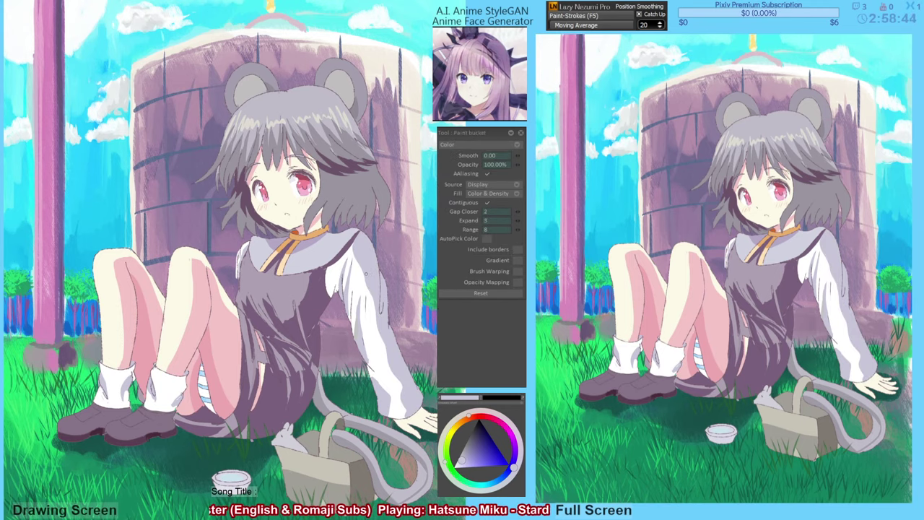
pyautogui.hotkey('ctrl', 'z')
pyautogui.hotkey('ctrl', 'z')
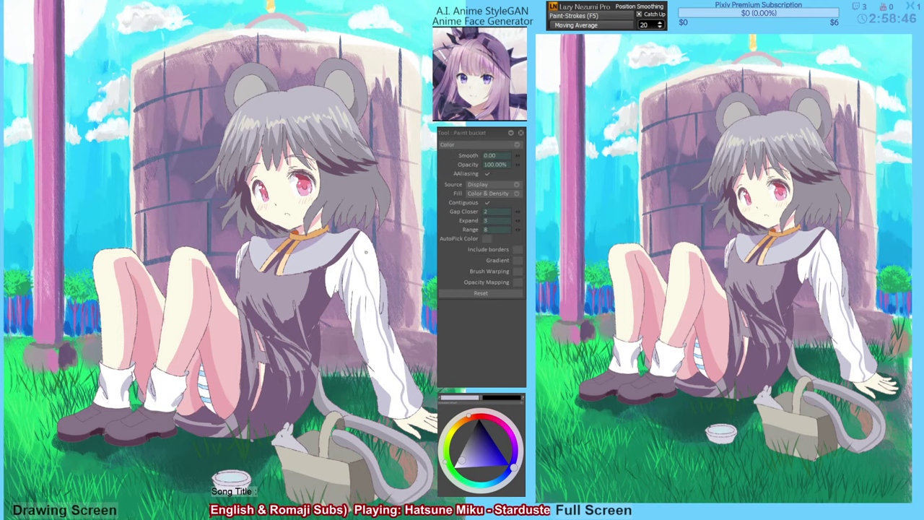
# Redraw the lavender shadow's outline from the upper arm down to the cuff and fill the sleeve's shaded side.
pyautogui.press('b')
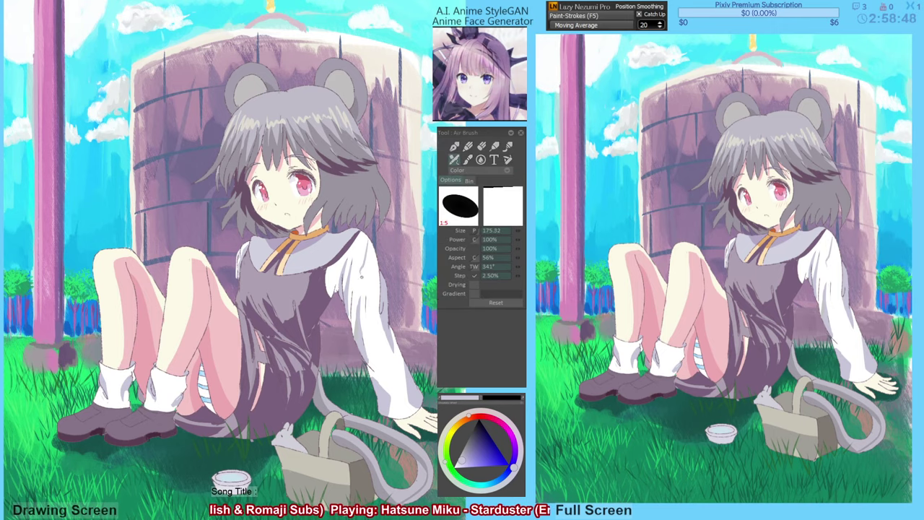
pyautogui.moveTo(369, 290); pyautogui.dragTo(408, 418)
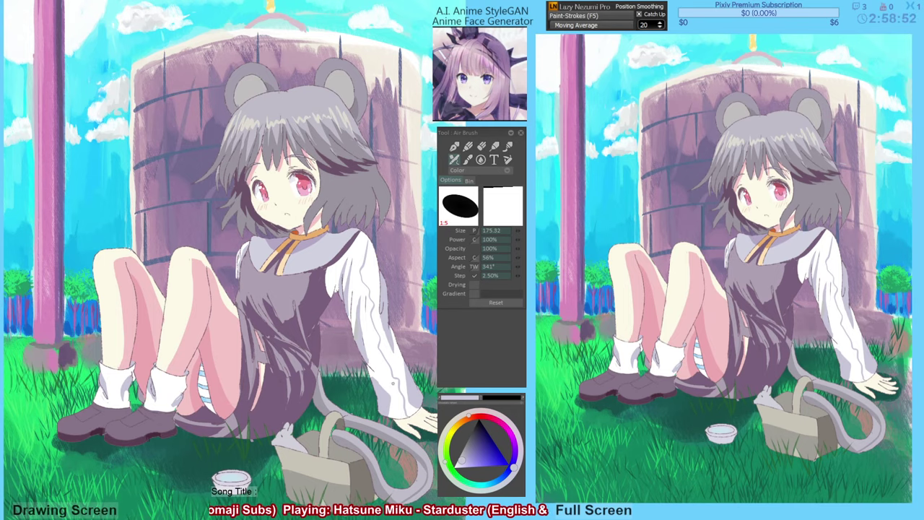
pyautogui.press('g')
pyautogui.click(389, 359)
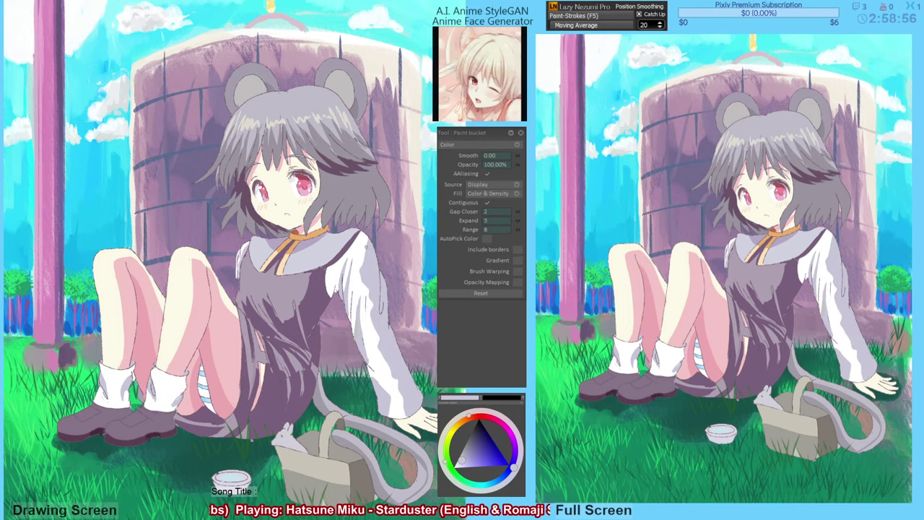
# Touch up the lavender shadow at the shoulder and clean its edge with the sleeve's sampled white.
pyautogui.press('b')
pyautogui.moveTo(362, 245)
pyautogui.mouseDown()
pyautogui.moveTo(359, 271)
pyautogui.moveTo(364, 244)
pyautogui.mouseUp()
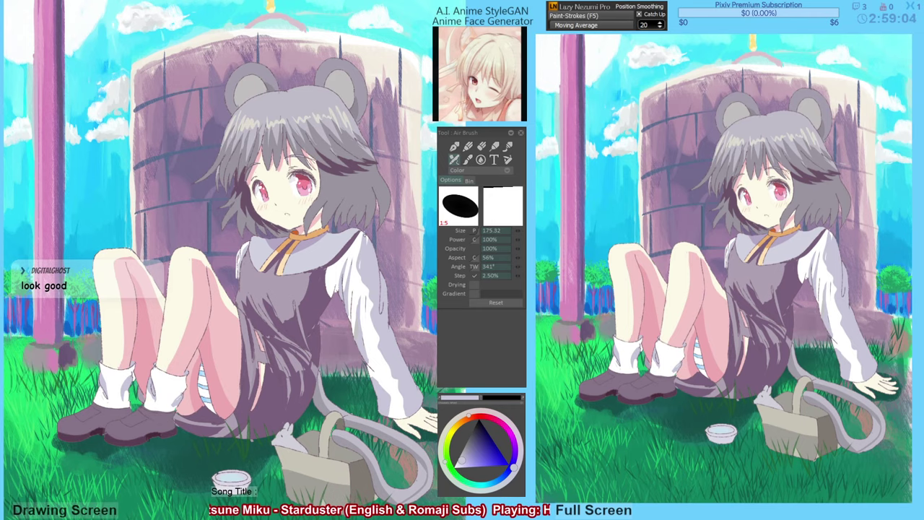
pyautogui.keyDown('alt'); pyautogui.click(356, 262); pyautogui.keyUp('alt')
pyautogui.moveTo(358, 252); pyautogui.dragTo(357, 271)
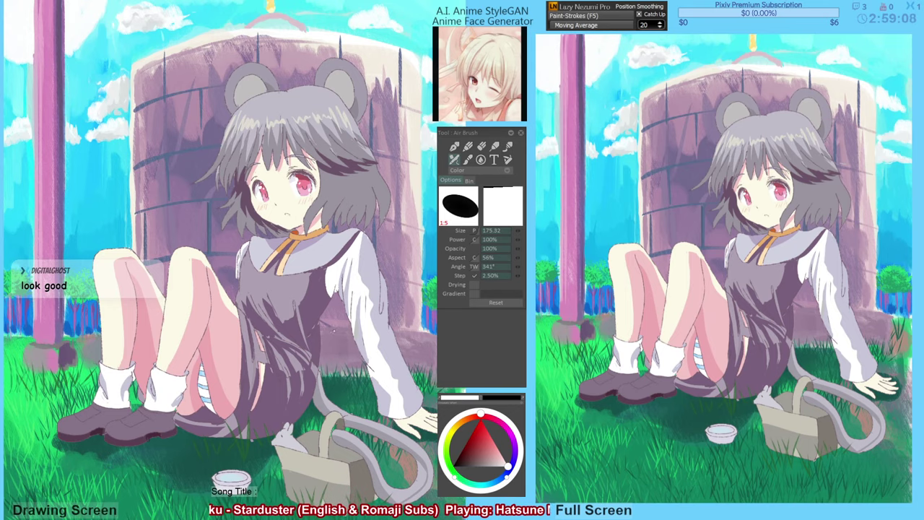
# Sample the skirt's purple tones and fill the skirt hem areas beneath the near thigh with the lighter grey-purple.
pyautogui.moveTo(323, 333); pyautogui.dragTo(328, 338)
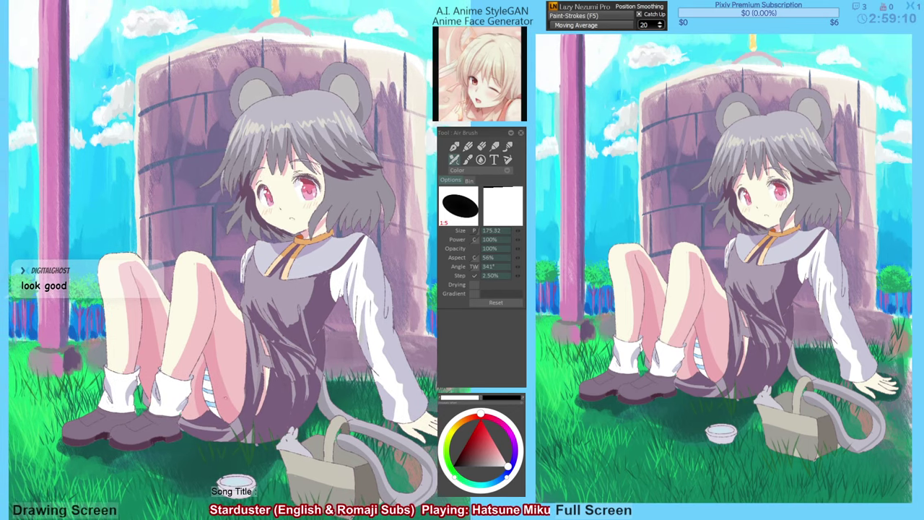
pyautogui.keyDown('alt'); pyautogui.click(210, 423); pyautogui.keyUp('alt')
pyautogui.keyDown('alt'); pyautogui.click(206, 417); pyautogui.keyUp('alt')
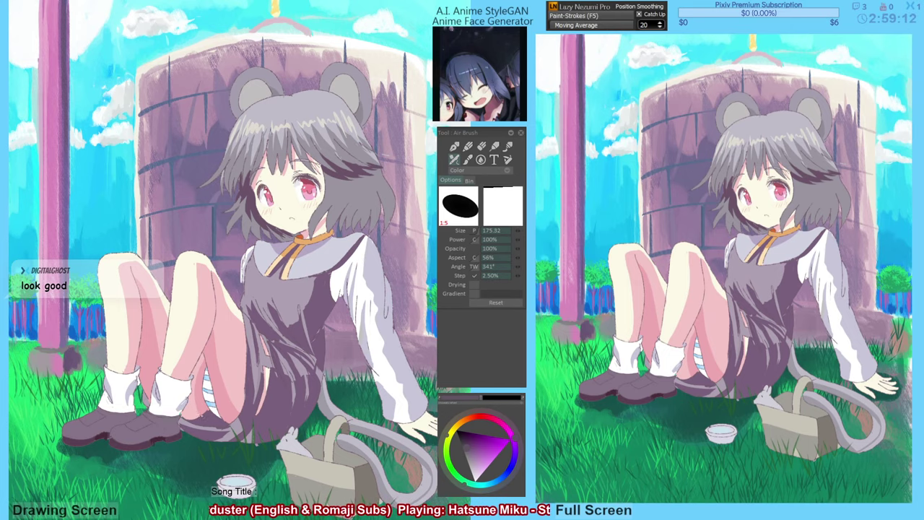
pyautogui.press('g')
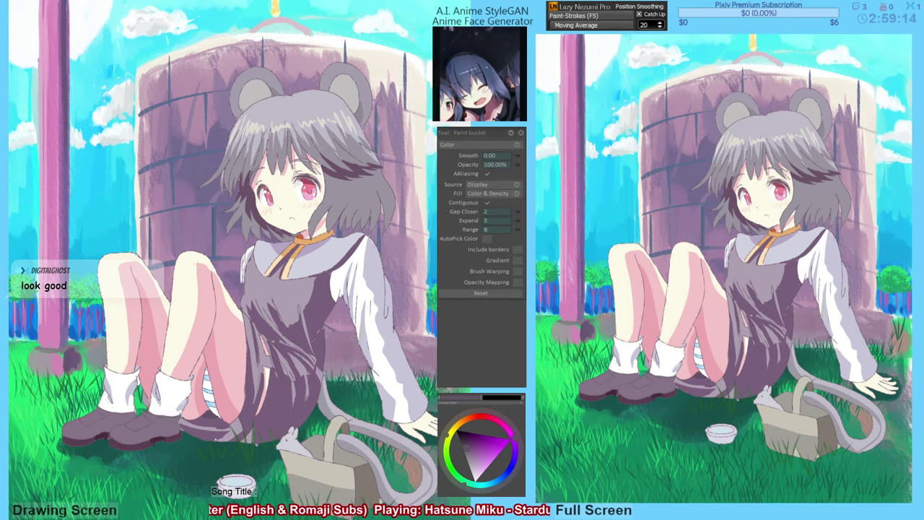
pyautogui.moveTo(238, 428); pyautogui.dragTo(243, 423)
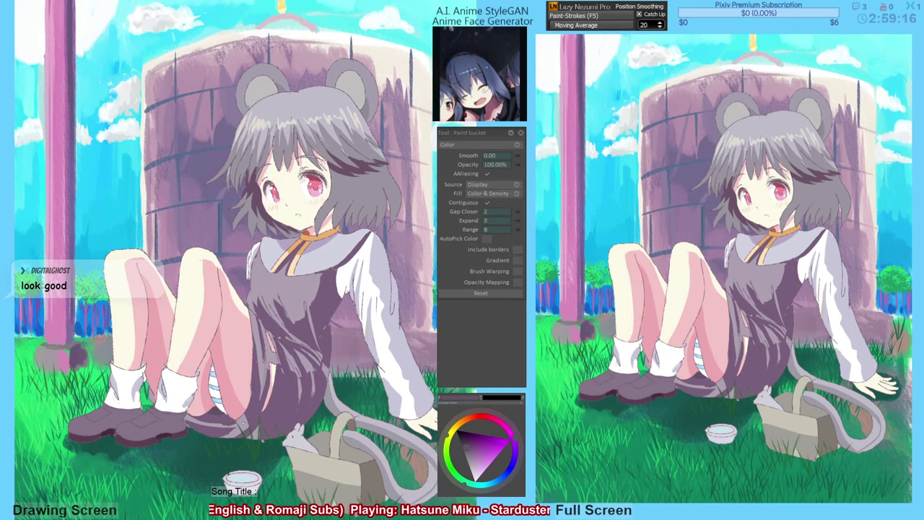
pyautogui.keyDown('alt'); pyautogui.click(199, 426); pyautogui.keyUp('alt')
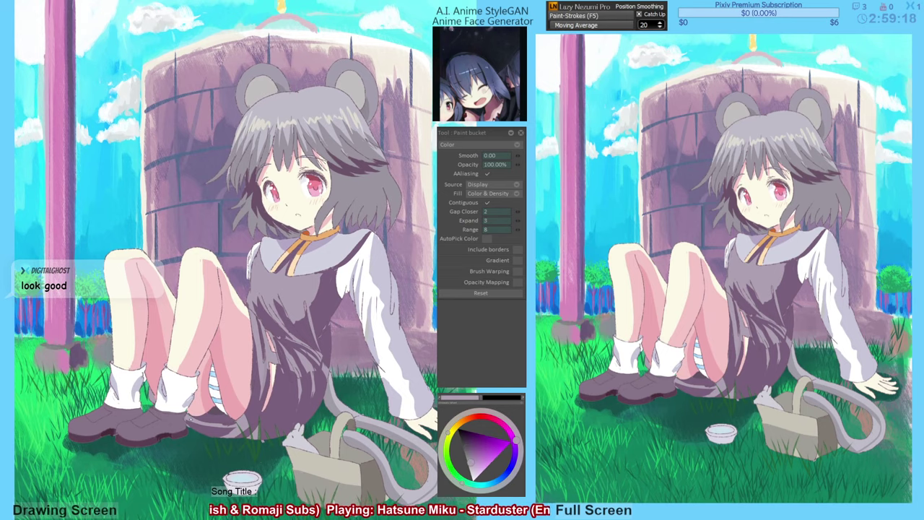
pyautogui.click(199, 427)
pyautogui.click(205, 427)
pyautogui.click(212, 422)
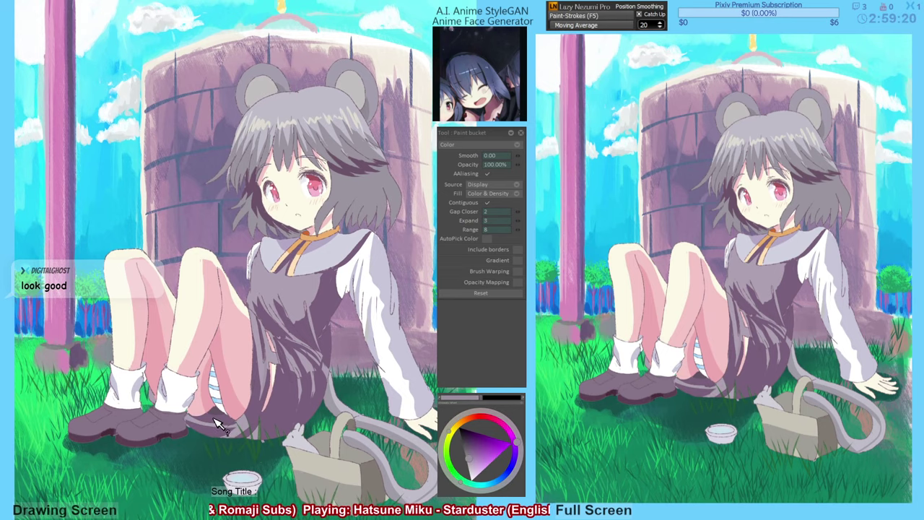
# Fill the skirt hem beneath the near thigh with sampled darker purple and paint lighter grey-purple folds into it.
pyautogui.keyDown('alt'); pyautogui.click(219, 428); pyautogui.keyUp('alt')
pyautogui.click(193, 419)
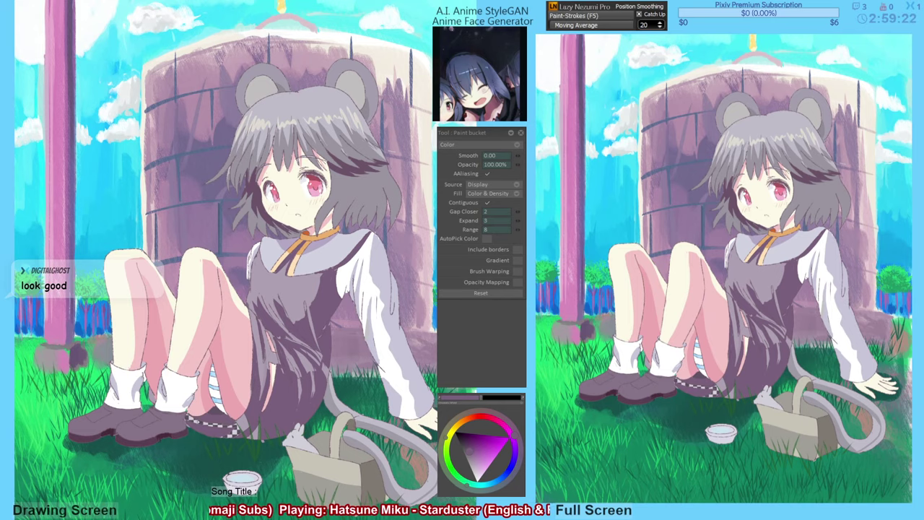
pyautogui.press('b')
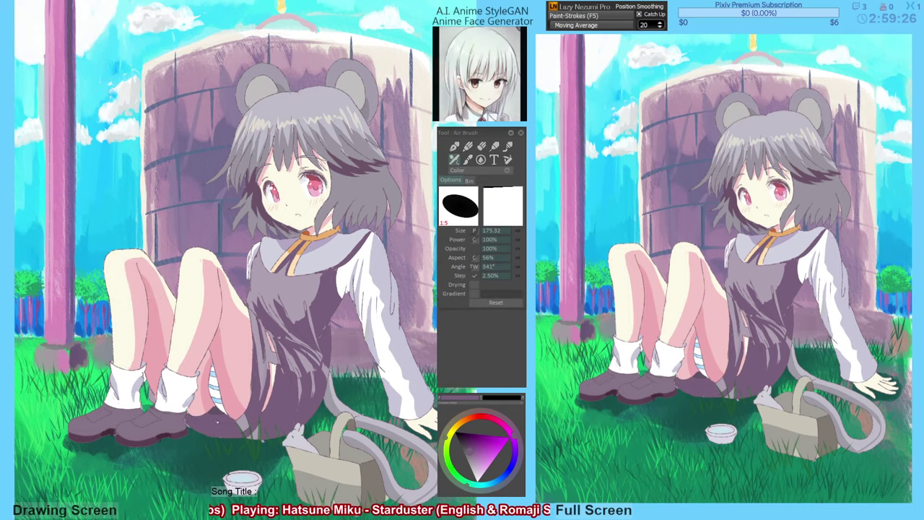
pyautogui.keyDown('alt'); pyautogui.click(224, 418); pyautogui.keyUp('alt')
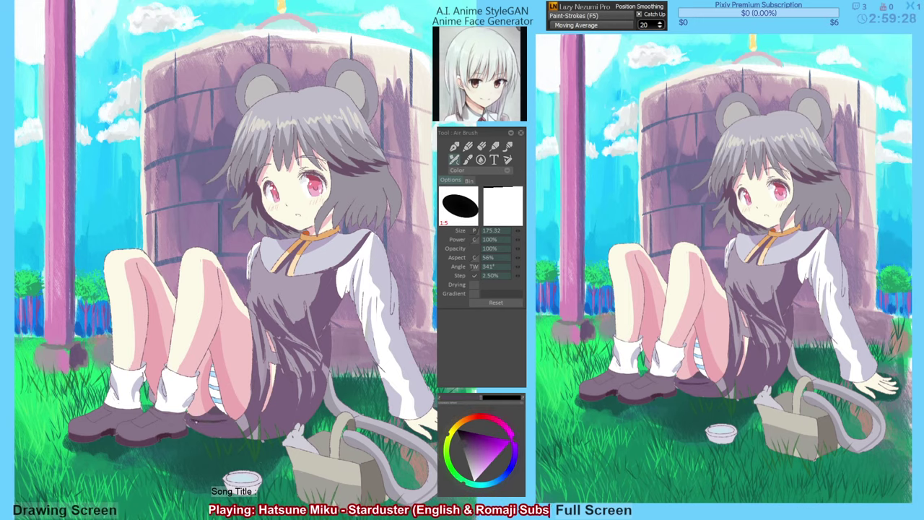
pyautogui.keyDown('alt'); pyautogui.click(201, 421); pyautogui.keyUp('alt')
pyautogui.keyDown('alt'); pyautogui.click(226, 418); pyautogui.keyUp('alt')
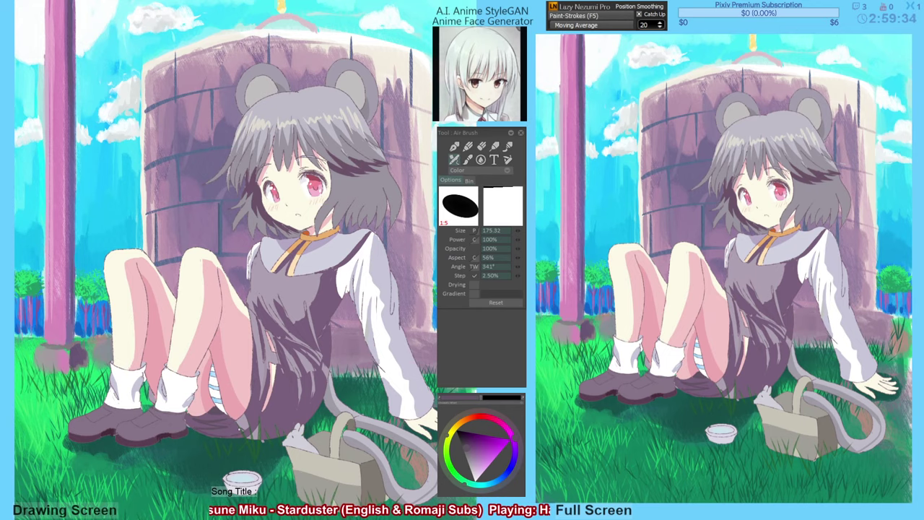
# Rework the hem's purple shading beneath the thigh and clean its edge beside the near sock with sampled surrounding colours.
pyautogui.press('f')
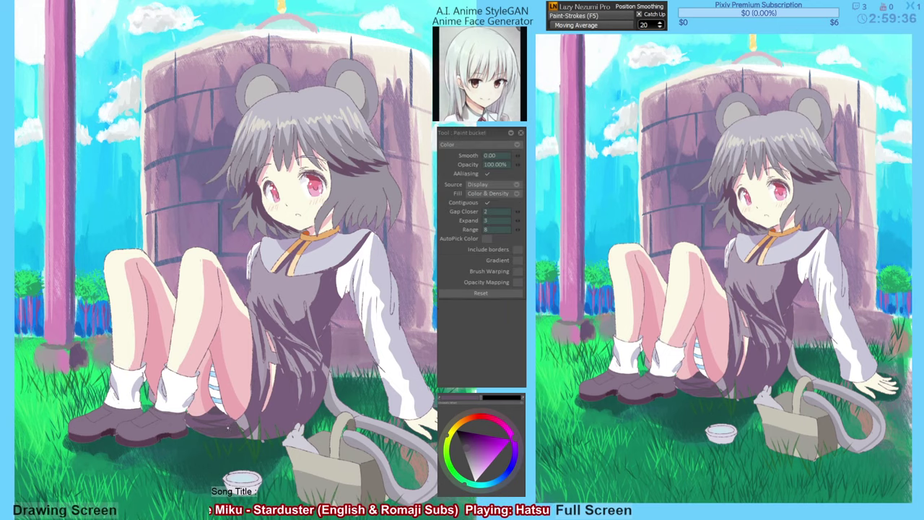
pyautogui.press('b')
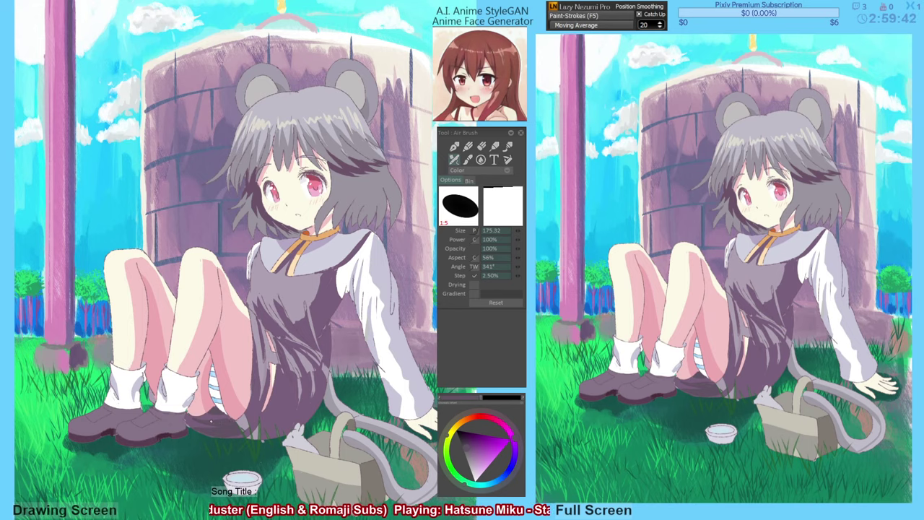
pyautogui.keyDown('alt'); pyautogui.click(199, 423); pyautogui.keyUp('alt')
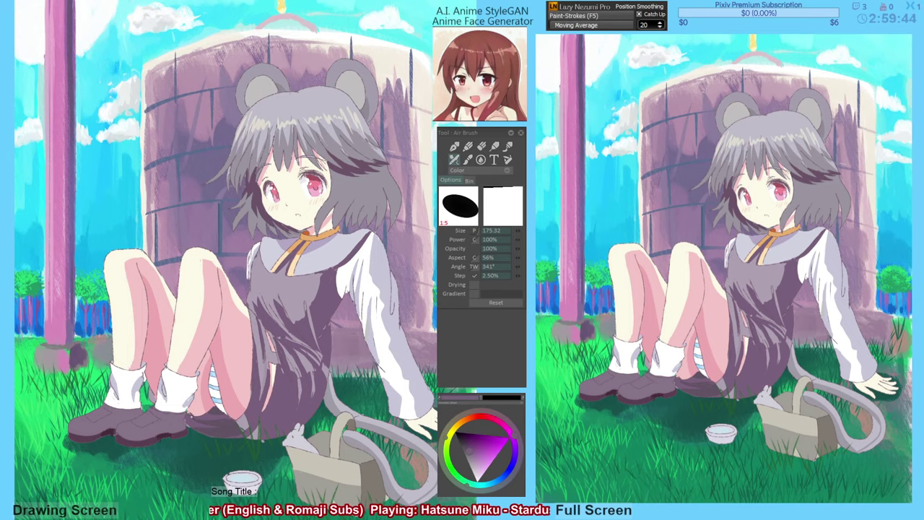
pyautogui.keyDown('alt'); pyautogui.click(197, 420); pyautogui.keyUp('alt')
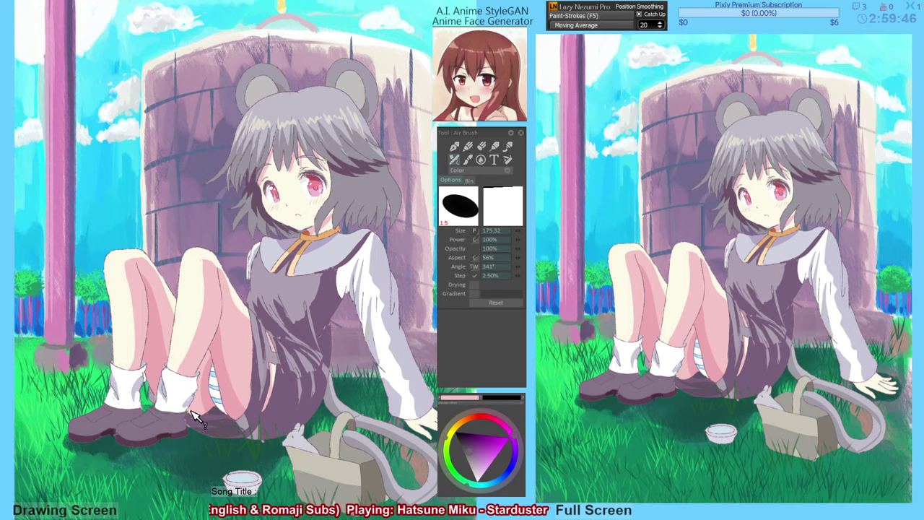
pyautogui.keyDown('alt'); pyautogui.click(191, 415); pyautogui.keyUp('alt')
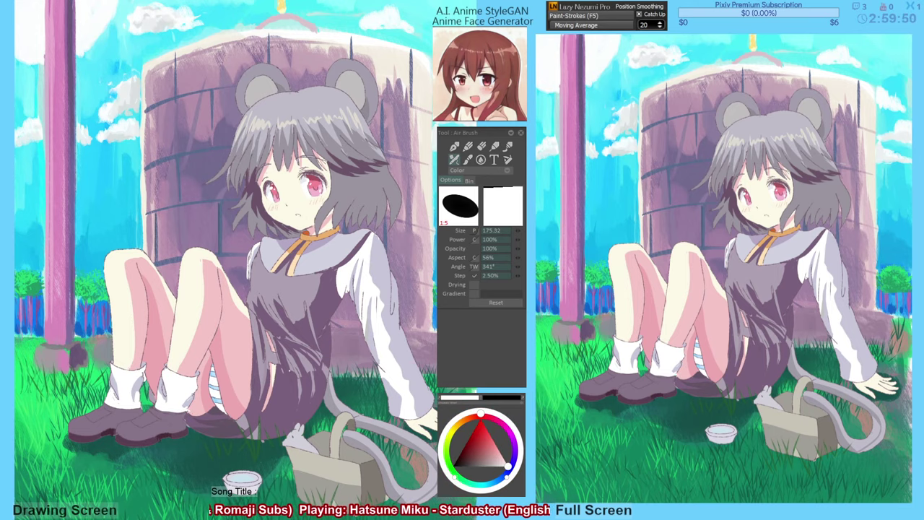
# Try outlining and filling a lighter section of the hair beside the cheek with a sampled pale grey.
pyautogui.moveTo(296, 350); pyautogui.dragTo(290, 355)
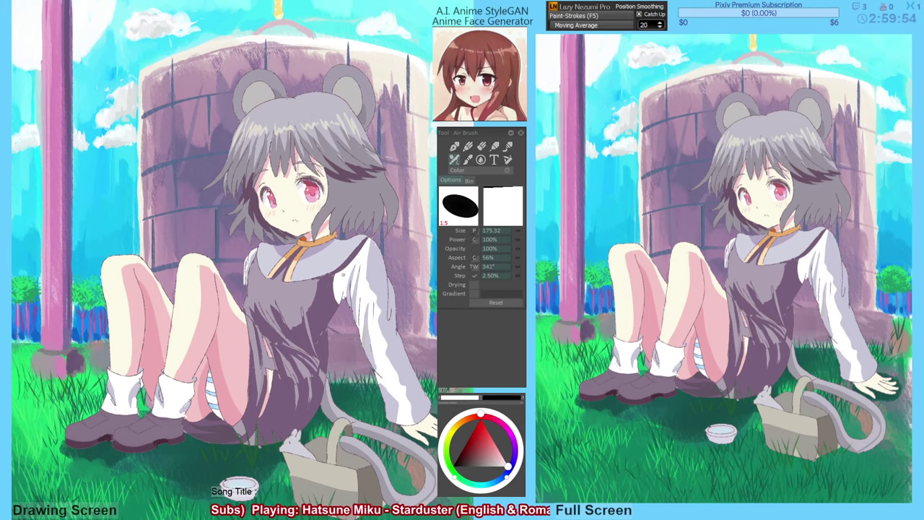
pyautogui.moveTo(345, 293); pyautogui.dragTo(342, 302)
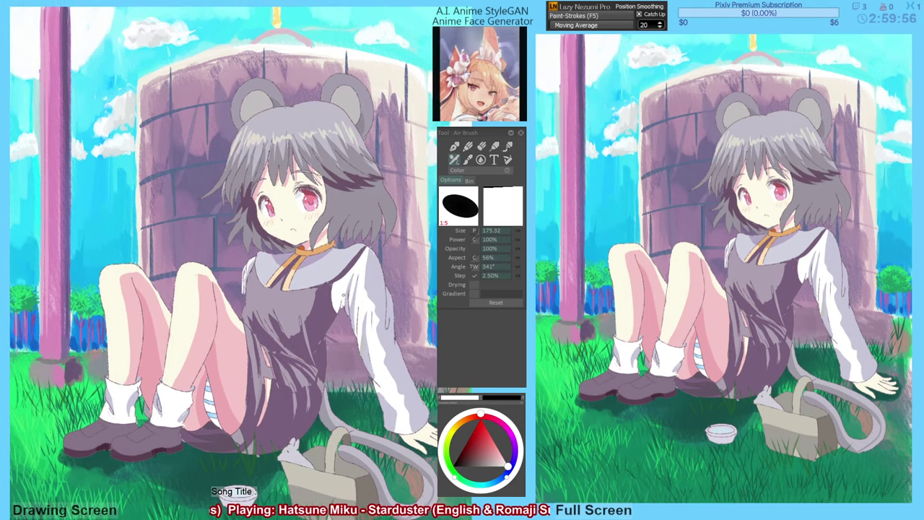
pyautogui.moveTo(332, 207); pyautogui.dragTo(331, 210)
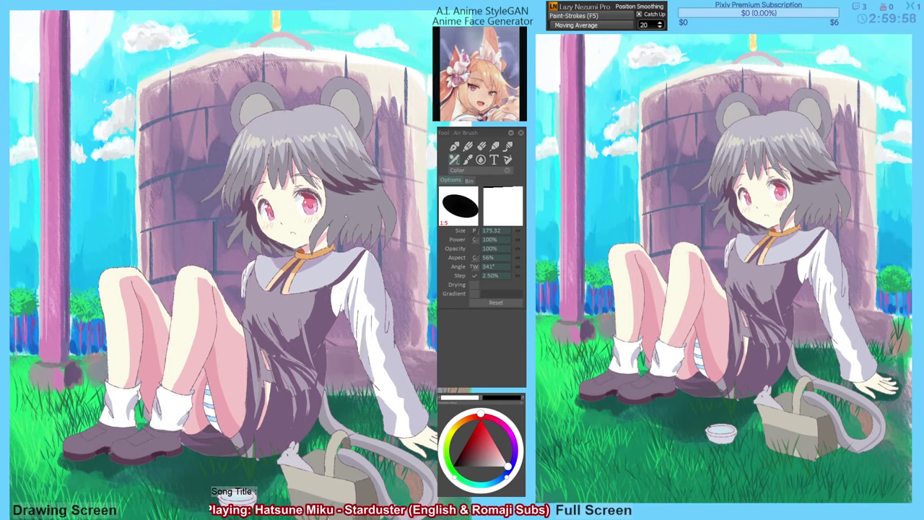
pyautogui.keyDown('alt'); pyautogui.click(353, 209); pyautogui.keyUp('alt')
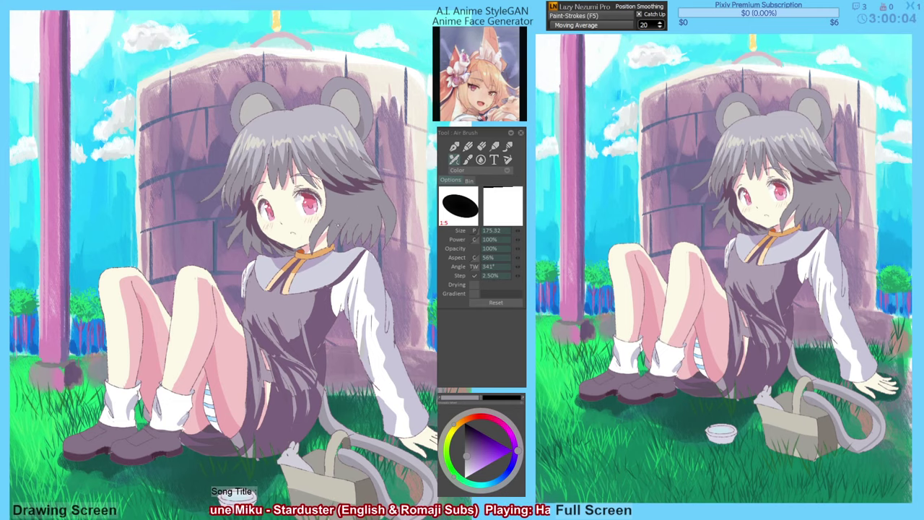
pyautogui.keyDown('alt'); pyautogui.click(324, 134); pyautogui.keyUp('alt')
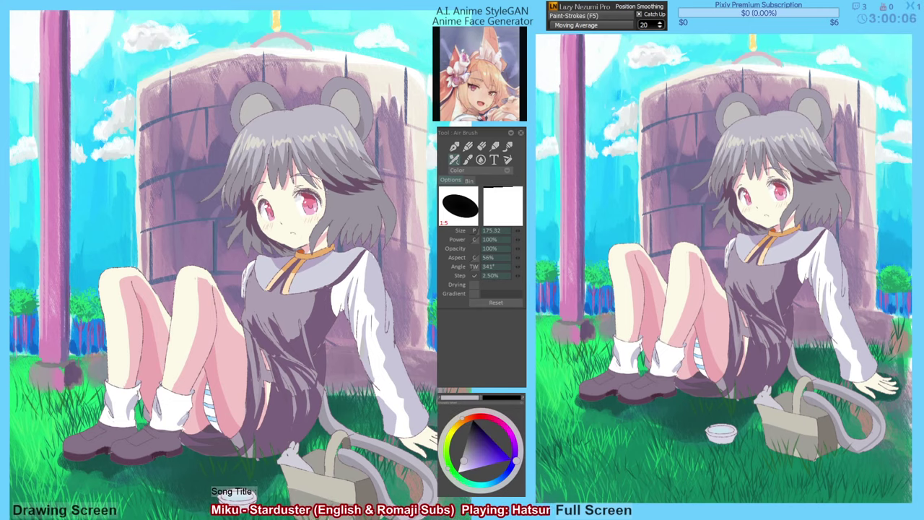
pyautogui.moveTo(327, 189); pyautogui.dragTo(313, 255)
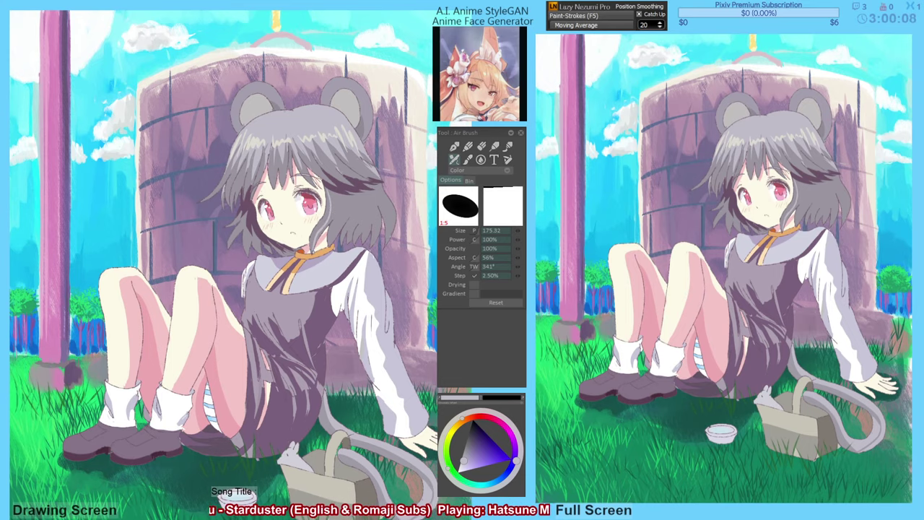
pyautogui.press('f')
pyautogui.click(315, 233)
pyautogui.hotkey('ctrl', 'z')
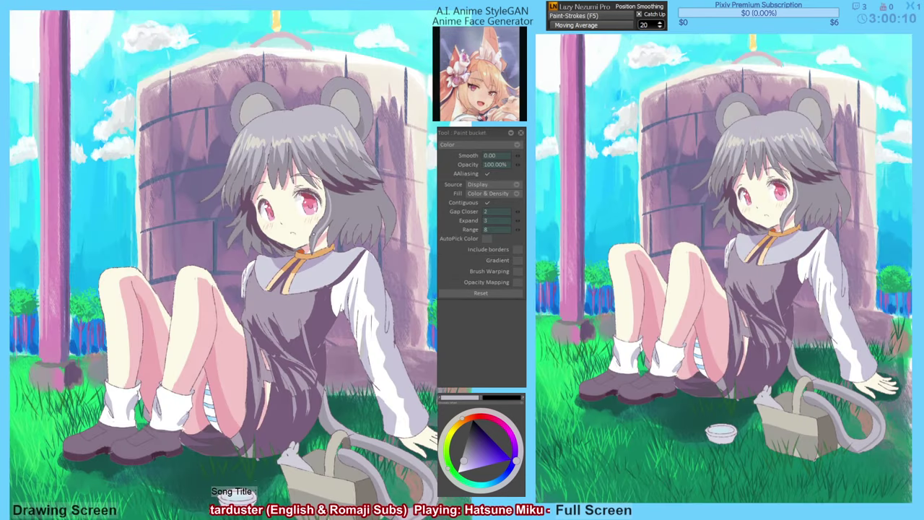
# Touch up the hair strands beside the cheek and the hair tips on the opposite side in the hair's mid grey.
pyautogui.press('b')
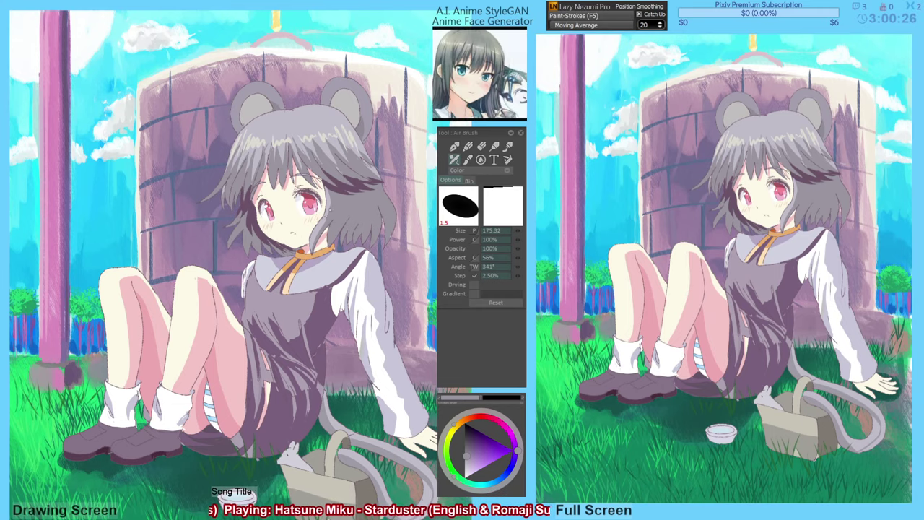
pyautogui.moveTo(328, 210); pyautogui.dragTo(318, 235)
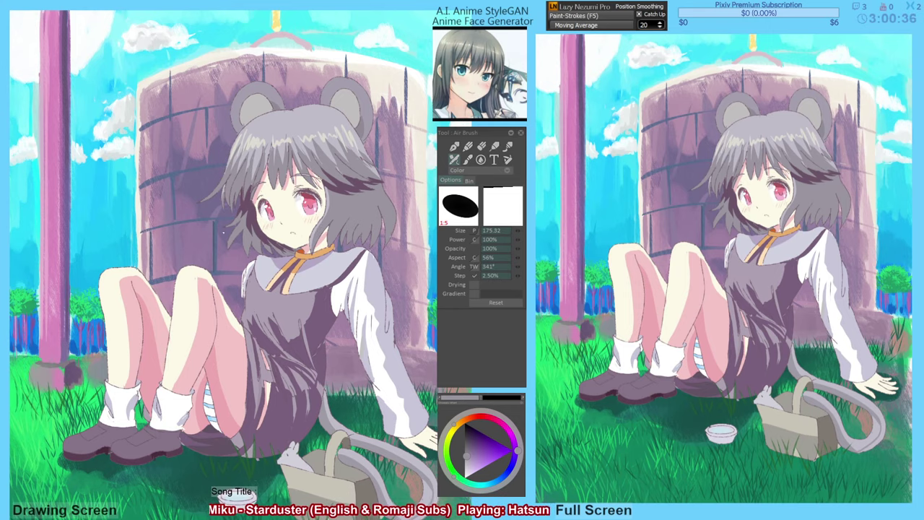
pyautogui.moveTo(223, 232); pyautogui.dragTo(226, 233)
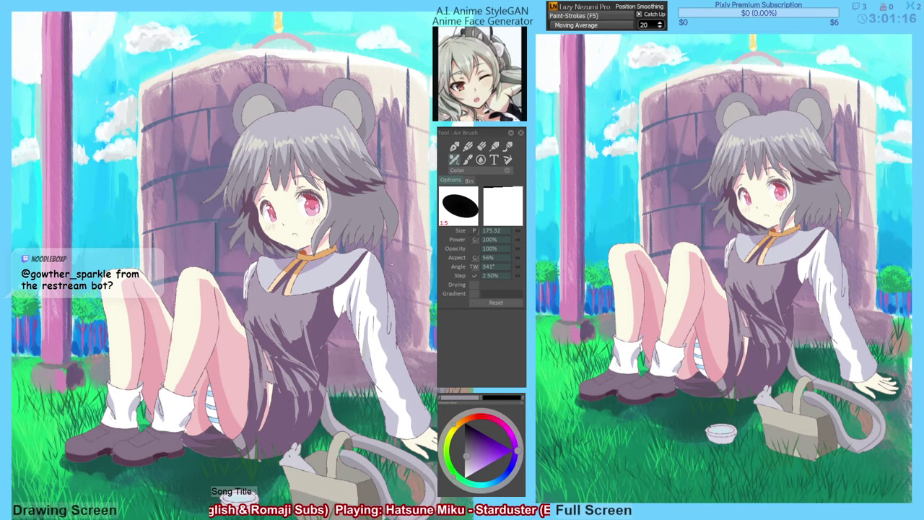
pyautogui.moveTo(391, 264); pyautogui.dragTo(392, 258)
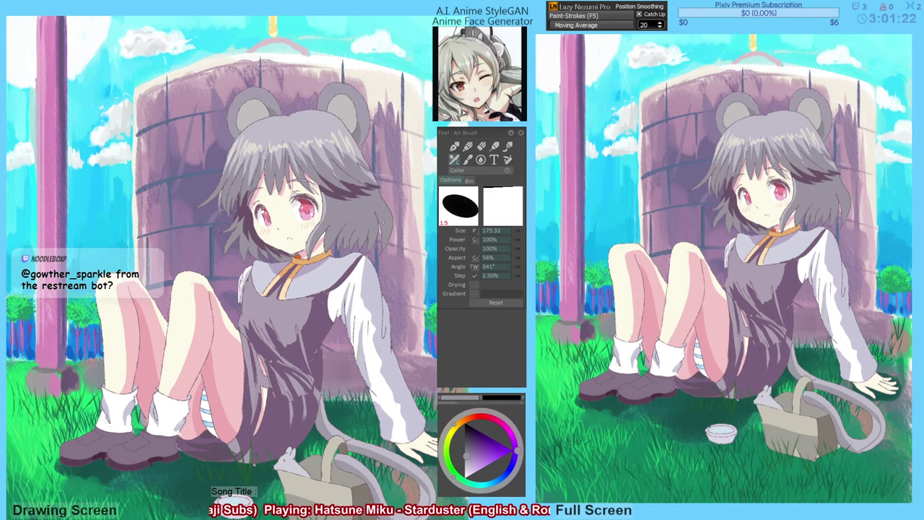
# Sample the ribbon's cream and the collar's lavender, and clean the collar along the hanging ribbon with the lavender.
pyautogui.keyDown('alt'); pyautogui.click(292, 294); pyautogui.keyUp('alt')
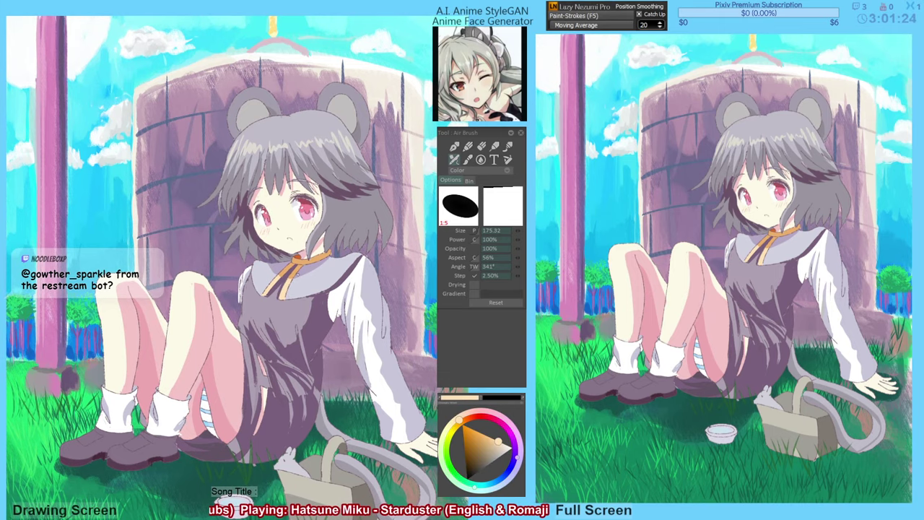
pyautogui.keyDown('alt'); pyautogui.click(297, 282); pyautogui.keyUp('alt')
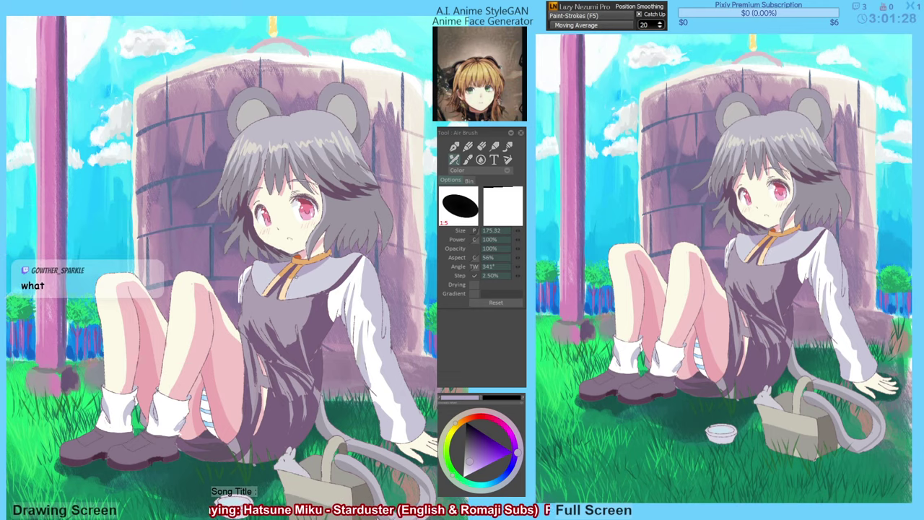
pyautogui.moveTo(294, 278); pyautogui.dragTo(288, 293)
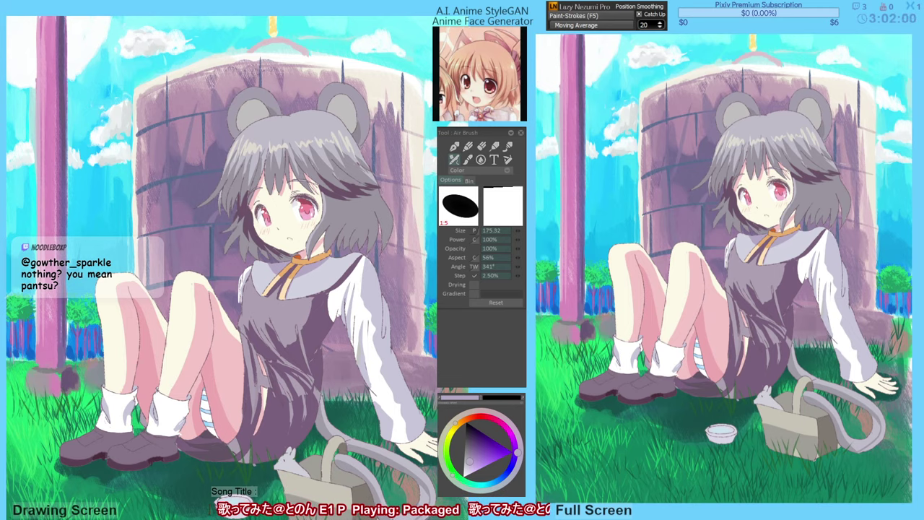
pyautogui.moveTo(310, 334); pyautogui.dragTo(315, 339)
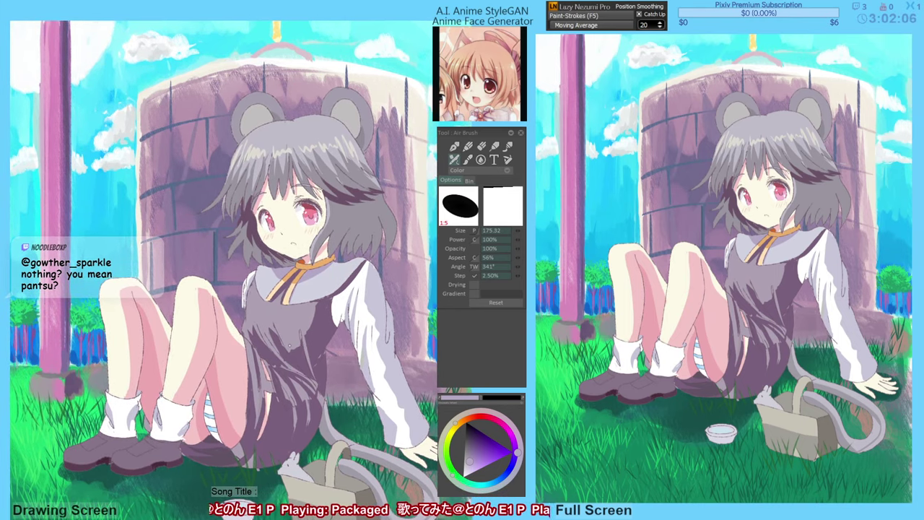
pyautogui.moveTo(307, 198); pyautogui.dragTo(310, 197)
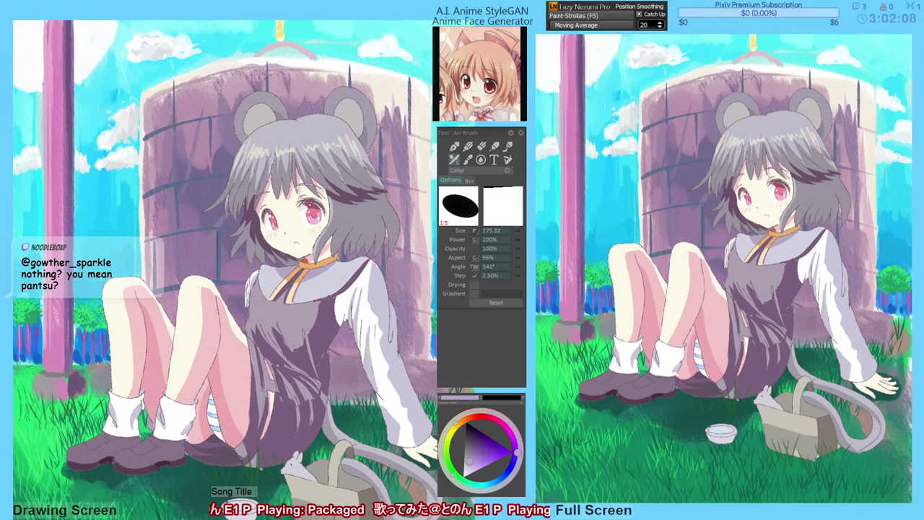
# Touch up both eyes with the iris's sampled red and the pale lavender-white of the eye whites, checking them in a mirrored view.
pyautogui.keyDown('alt'); pyautogui.click(316, 214); pyautogui.keyUp('alt')
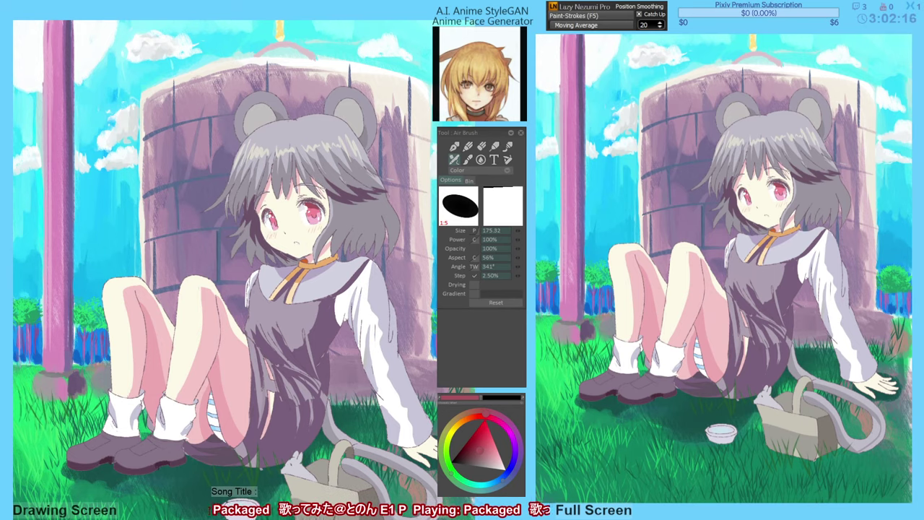
pyautogui.keyDown('alt'); pyautogui.click(275, 225); pyautogui.keyUp('alt')
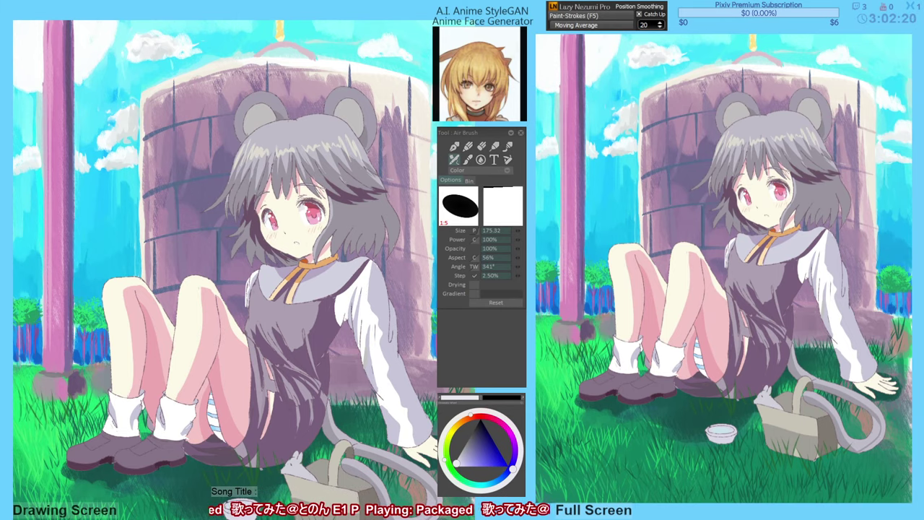
pyautogui.press('h')
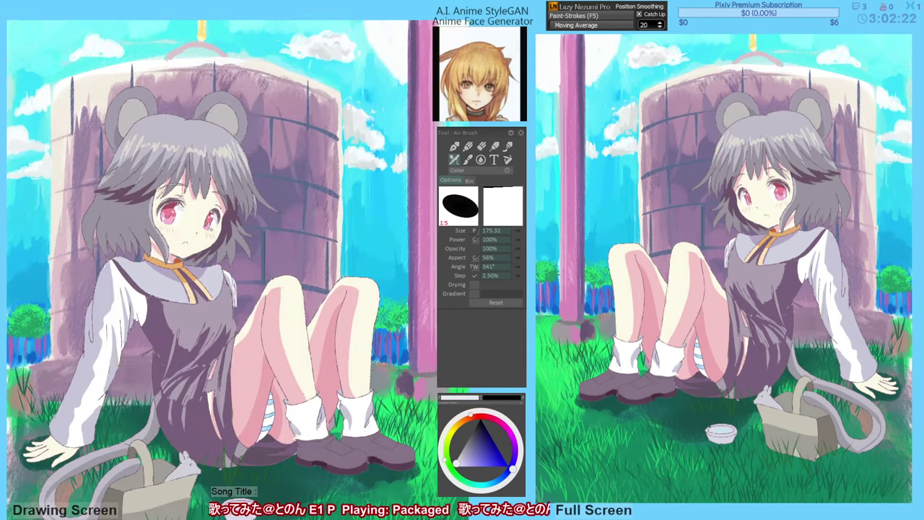
pyautogui.keyDown('alt'); pyautogui.click(181, 209); pyautogui.keyUp('alt')
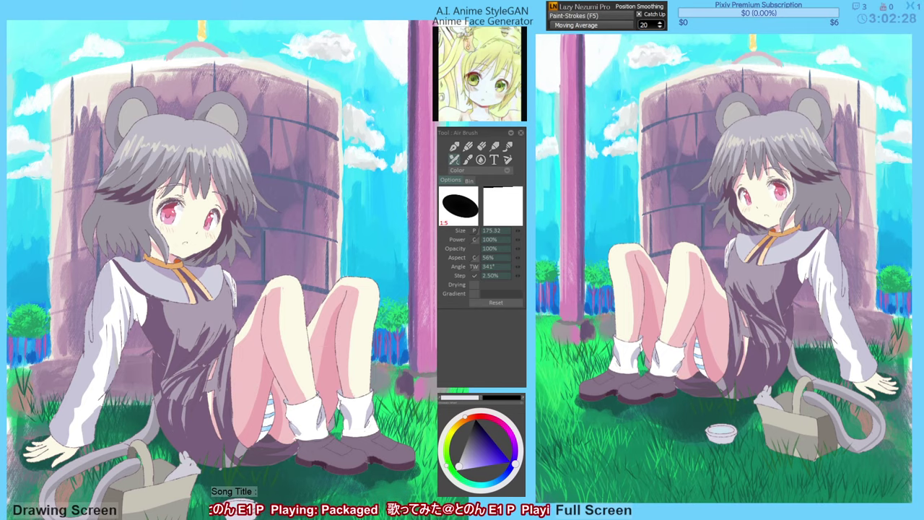
pyautogui.press('h')
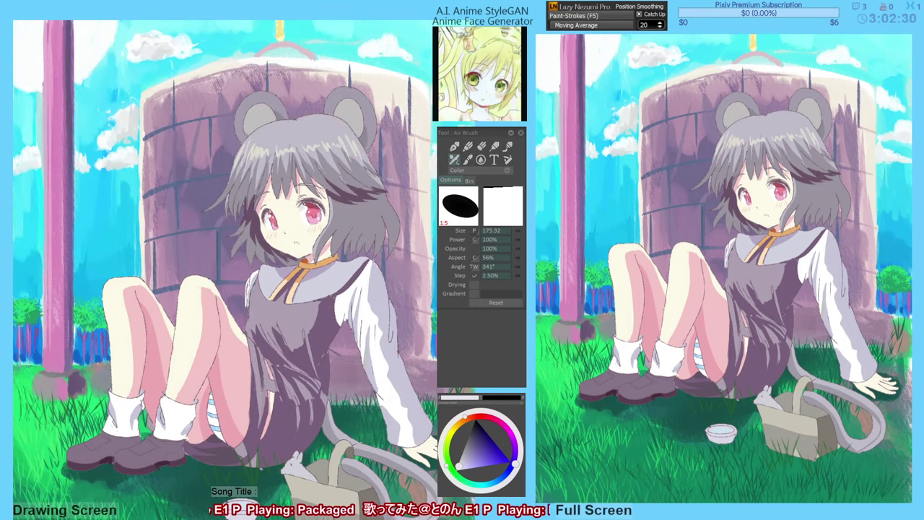
pyautogui.keyDown('alt'); pyautogui.click(303, 210); pyautogui.keyUp('alt')
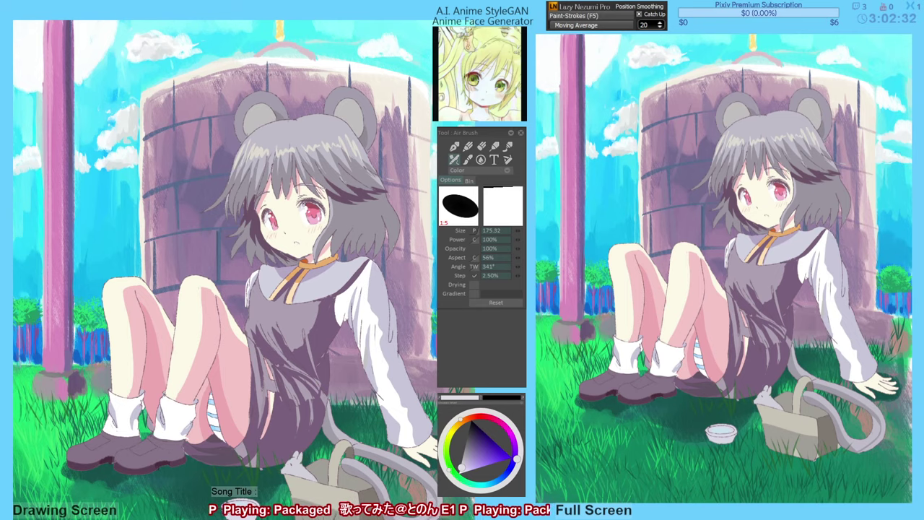
pyautogui.keyDown('alt'); pyautogui.click(274, 222); pyautogui.keyUp('alt')
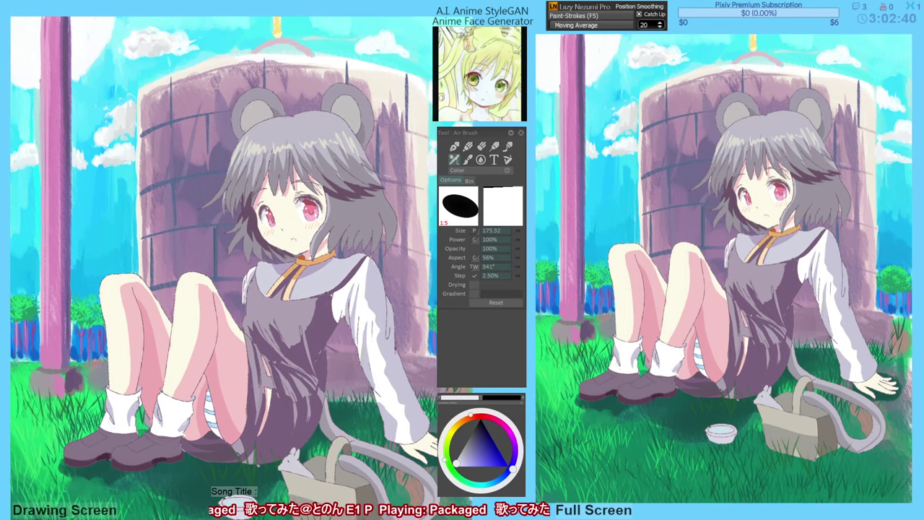
# Touch up the edge of the girl's cheek with the dark pencil brush, checking the figure in a mirrored view.
pyautogui.moveTo(362, 302); pyautogui.dragTo(350, 298)
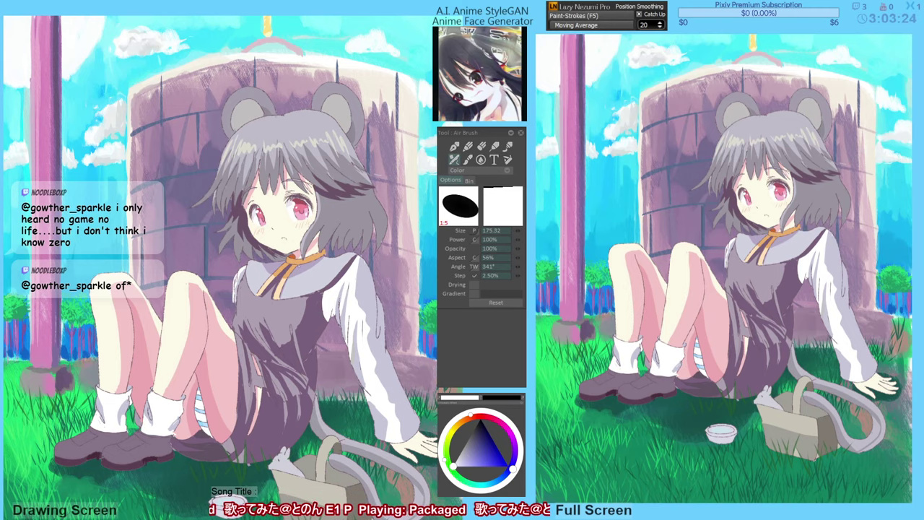
pyautogui.press('h')
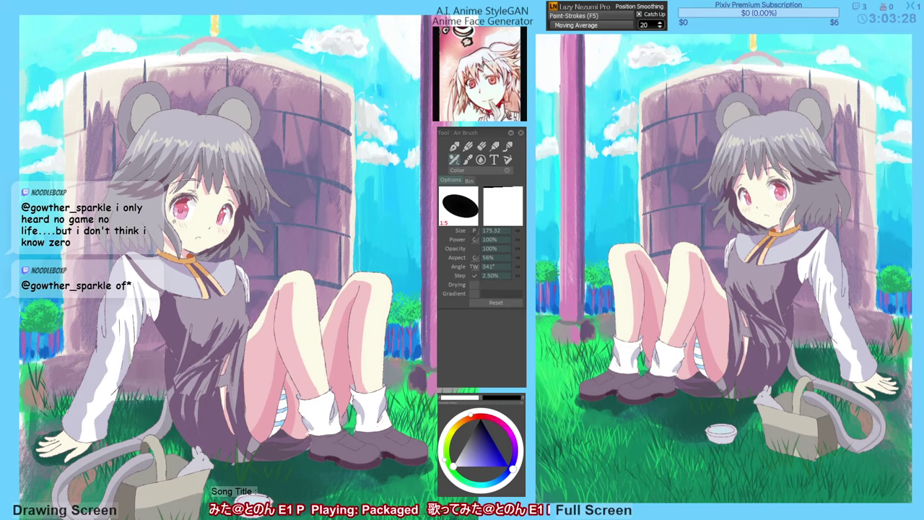
pyautogui.press('n')
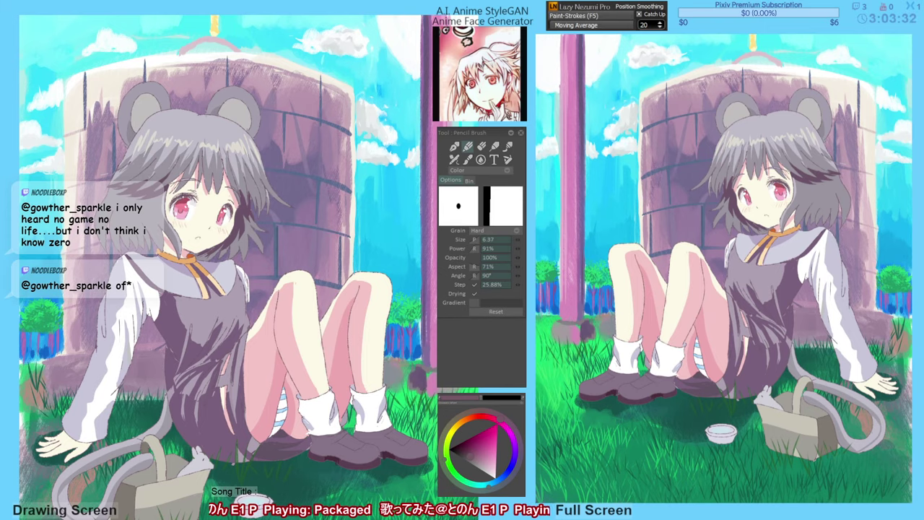
pyautogui.press('h')
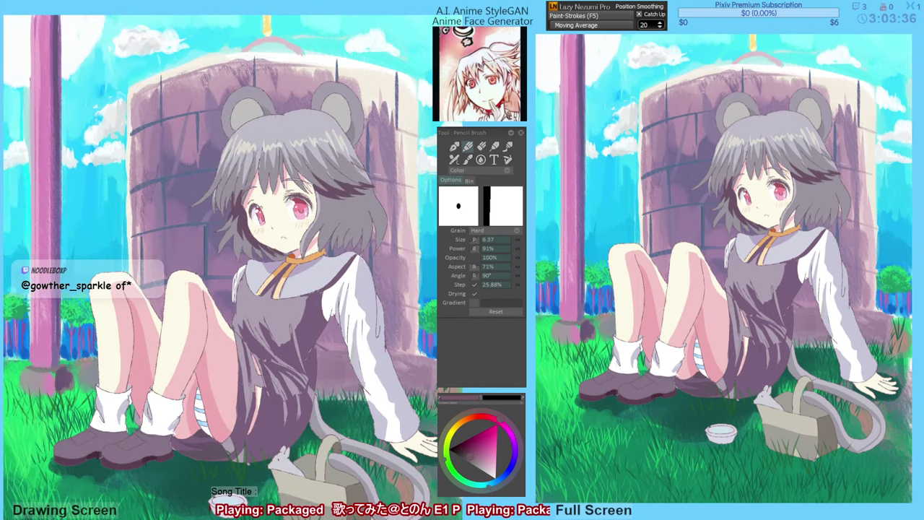
pyautogui.click(253, 228)
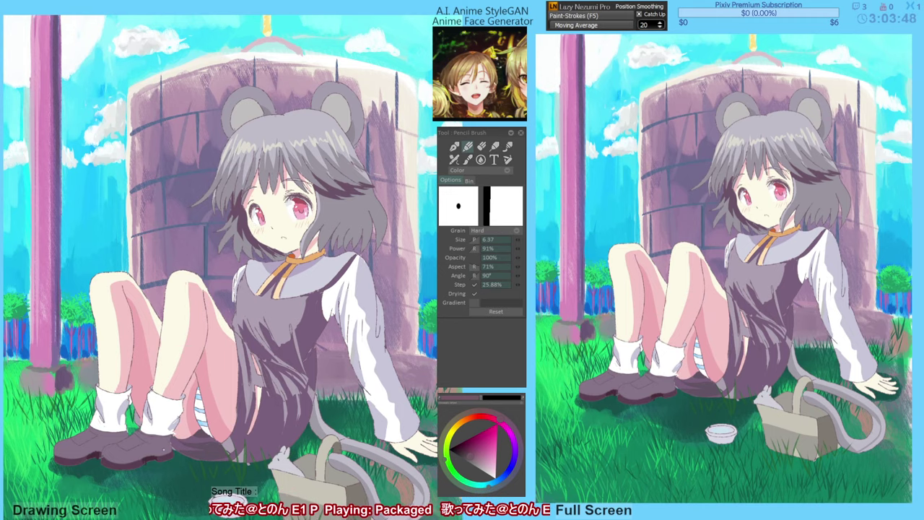
# Touch up the clouds on both sides of the well with the pale whites sampled from them, using the custom brush.
pyautogui.press('b')
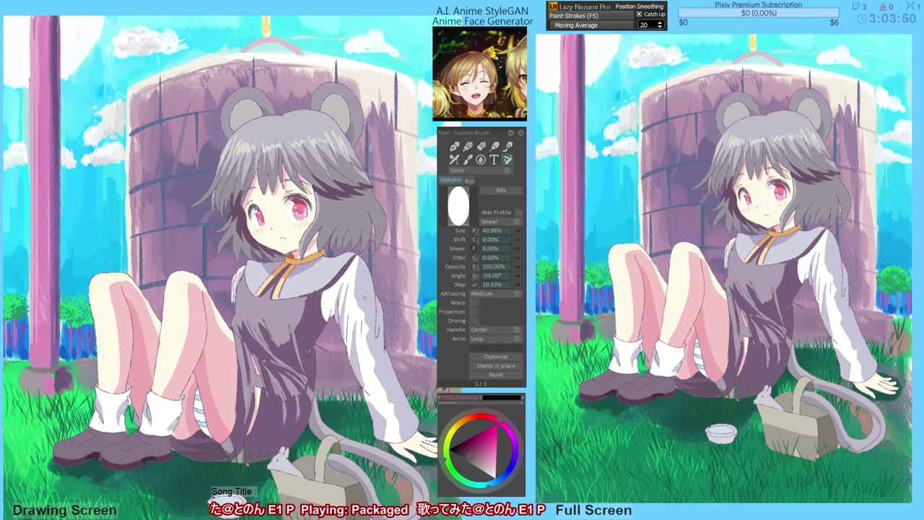
pyautogui.keyDown('alt'); pyautogui.click(133, 61); pyautogui.keyUp('alt')
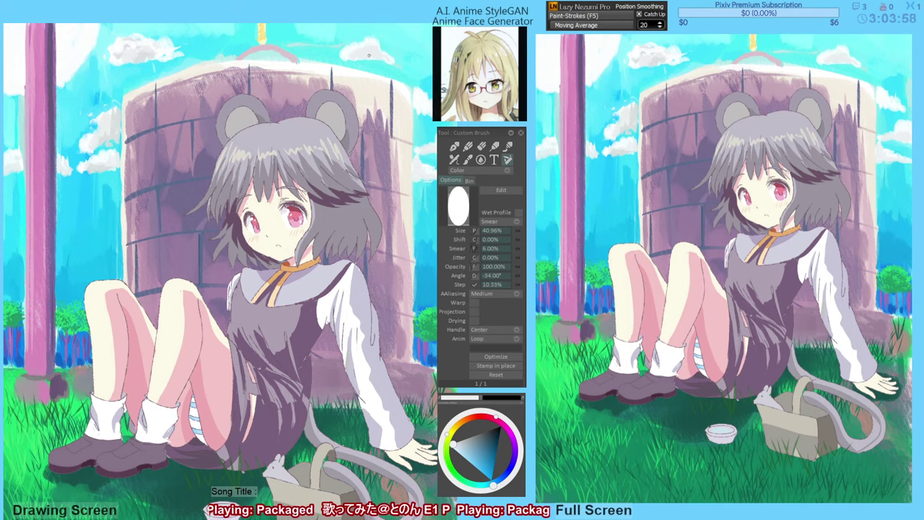
pyautogui.keyDown('alt'); pyautogui.click(364, 56); pyautogui.keyUp('alt')
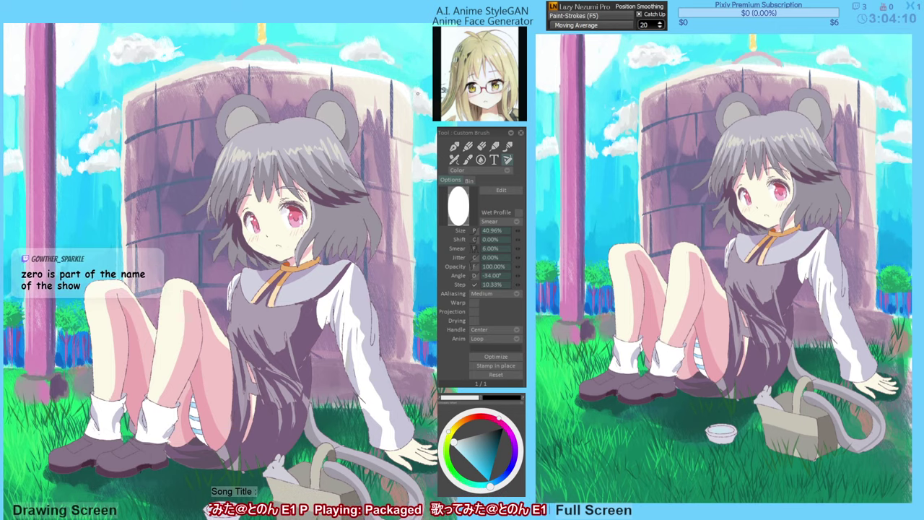
pyautogui.keyDown('alt'); pyautogui.click(408, 107); pyautogui.keyUp('alt')
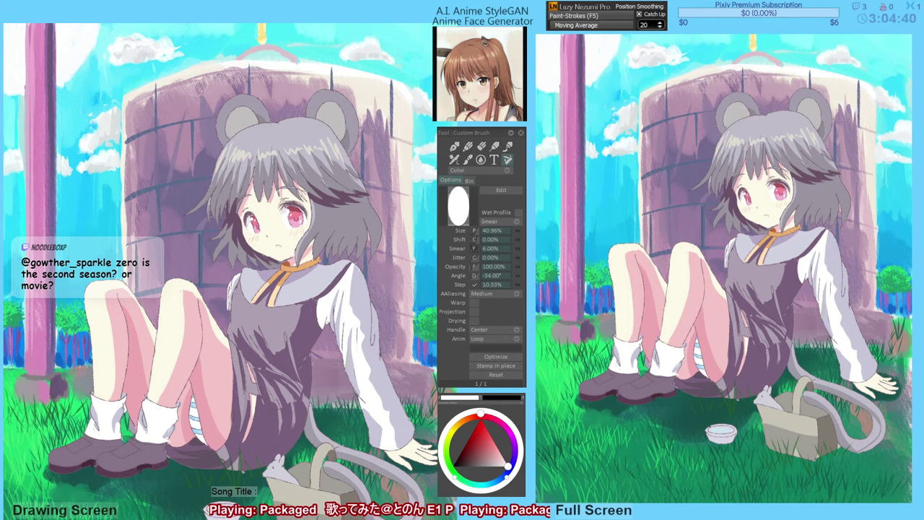
# Check the figure in a mirrored view and touch up the hair strands beside the face with their sampled grey.
pyautogui.moveTo(317, 231); pyautogui.dragTo(327, 229)
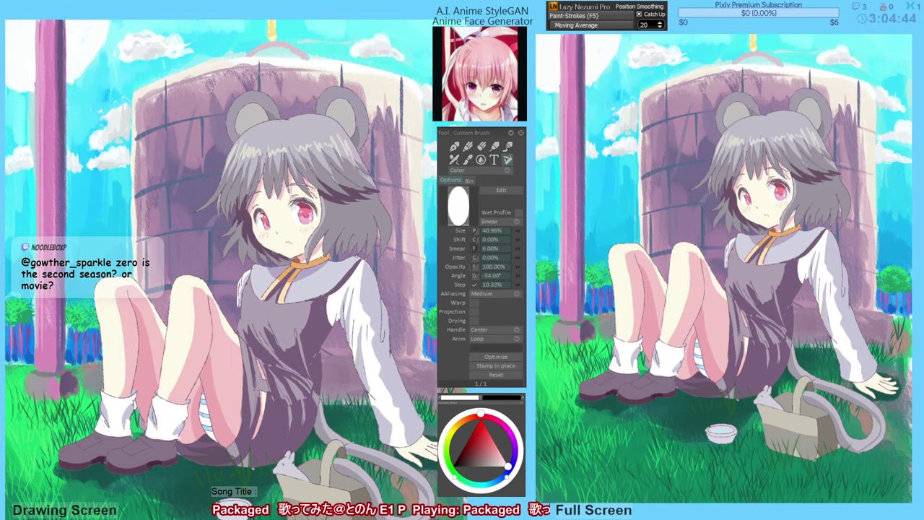
pyautogui.press('h')
pyautogui.press('h')
pyautogui.moveTo(241, 219); pyautogui.dragTo(239, 220)
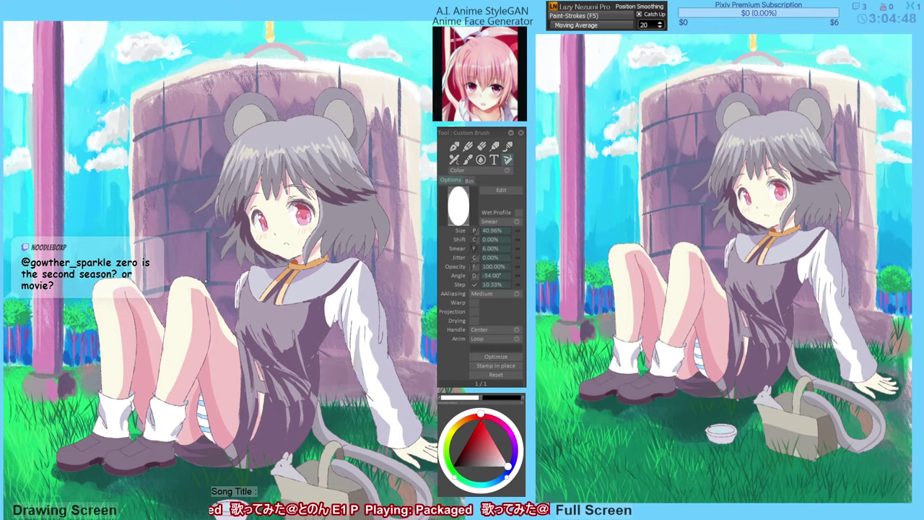
pyautogui.press('a')
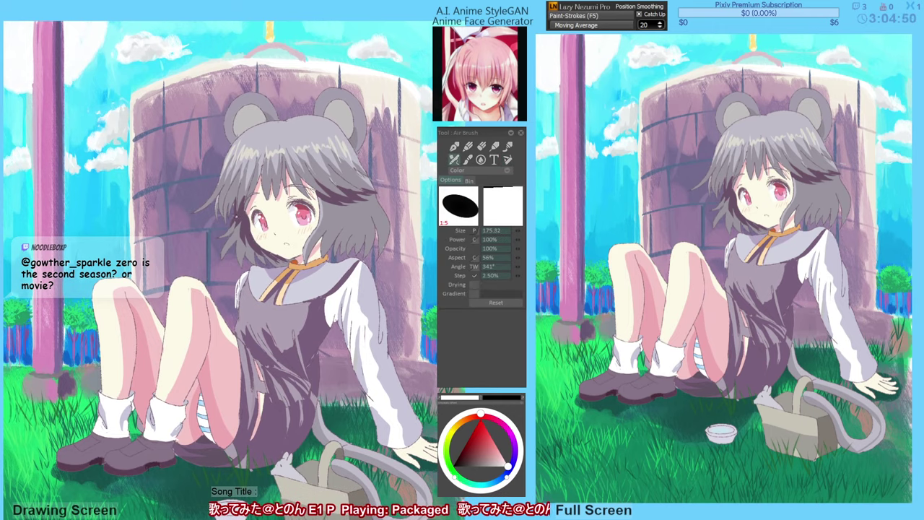
pyautogui.keyDown('alt'); pyautogui.click(237, 220); pyautogui.keyUp('alt')
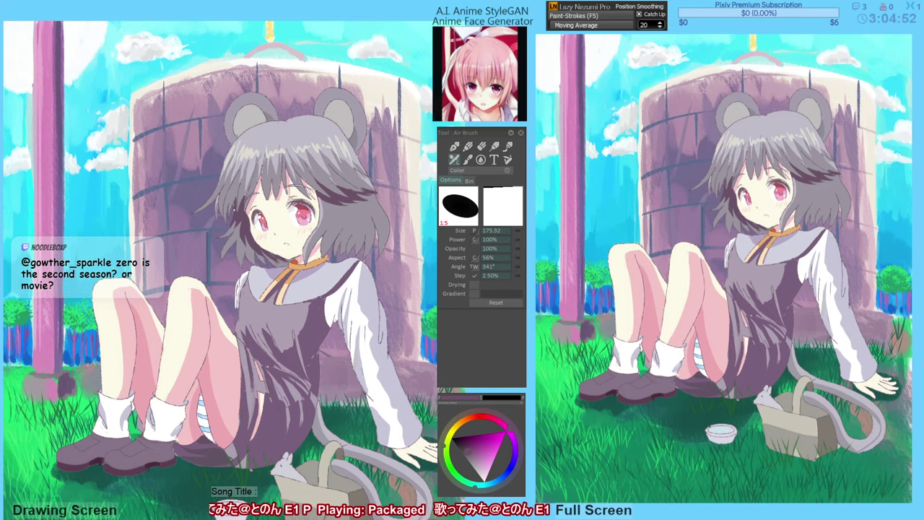
pyautogui.moveTo(325, 205); pyautogui.dragTo(321, 203)
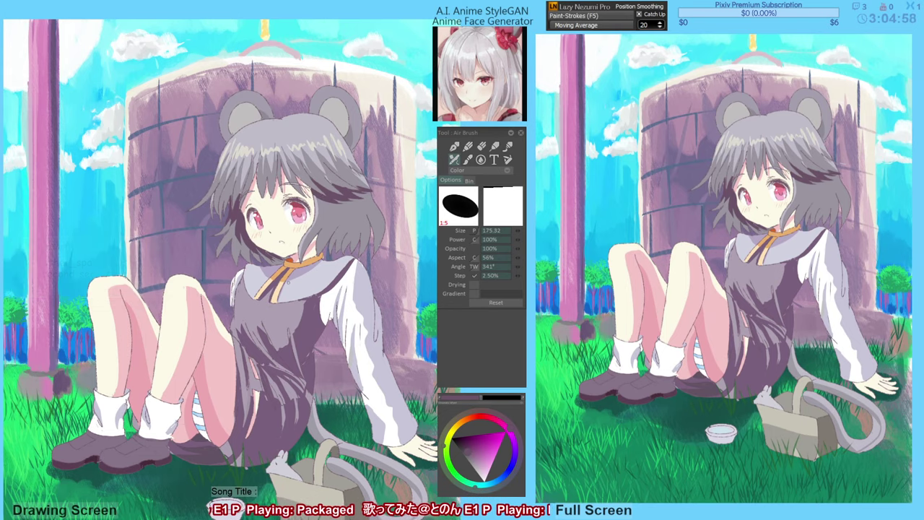
pyautogui.moveTo(238, 246); pyautogui.dragTo(239, 228)
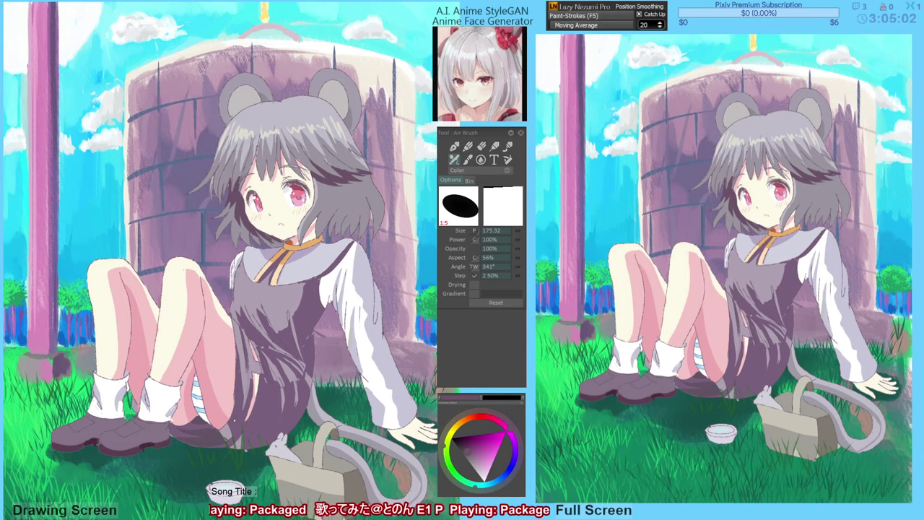
# Sample the skirt's dark purple, then outline and fill the pale patch at the hem beside the thigh with it.
pyautogui.keyDown('alt'); pyautogui.click(234, 438); pyautogui.keyUp('alt')
pyautogui.moveTo(230, 428); pyautogui.dragTo(218, 434)
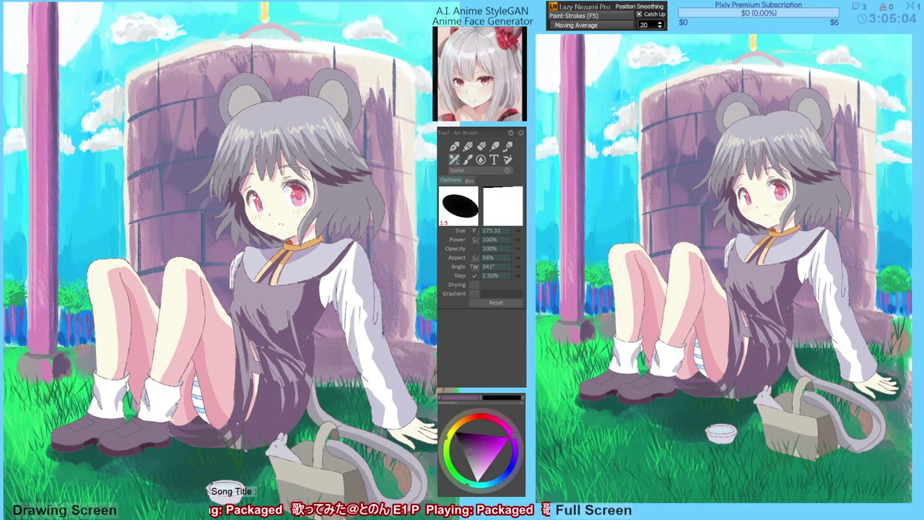
pyautogui.press('g')
pyautogui.click(226, 431)
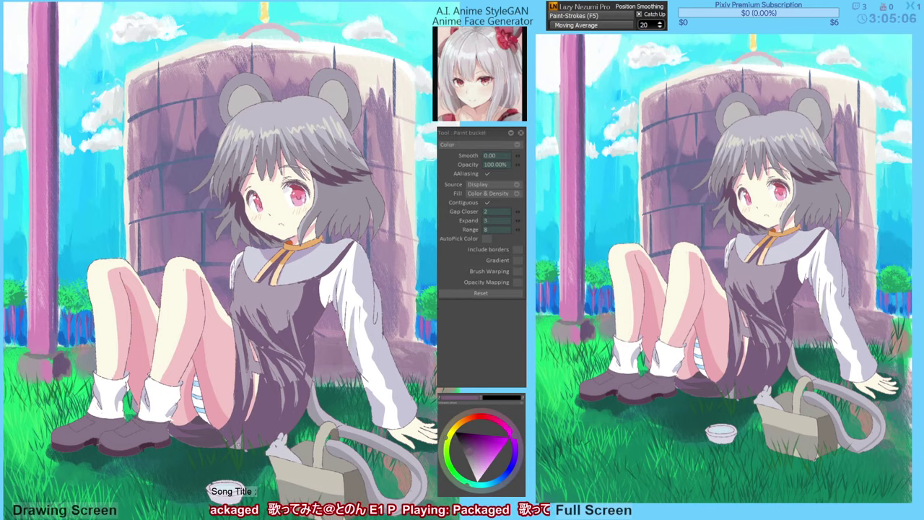
pyautogui.click(239, 442)
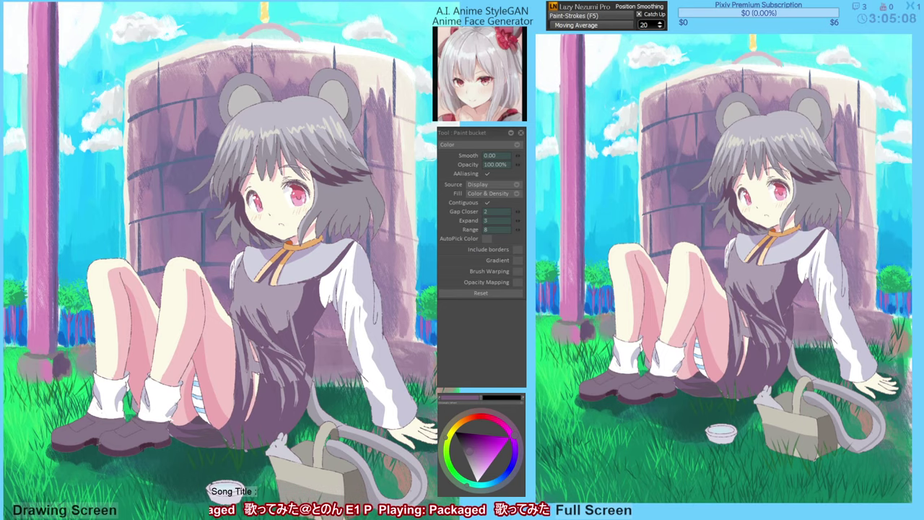
pyautogui.moveTo(270, 359); pyautogui.dragTo(261, 359)
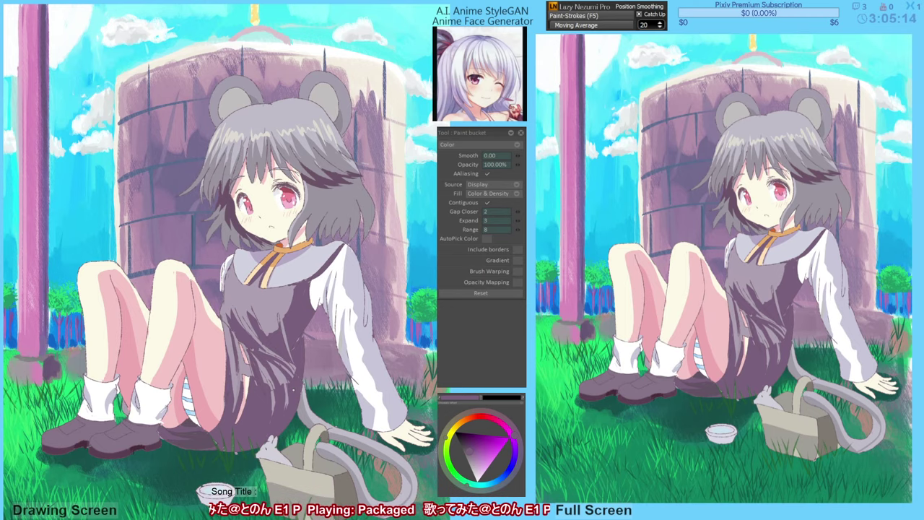
pyautogui.moveTo(283, 352); pyautogui.dragTo(286, 355)
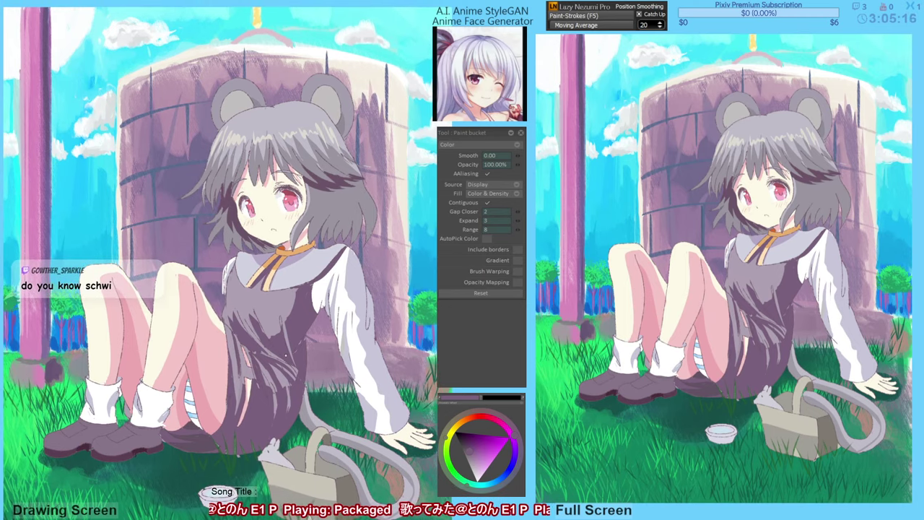
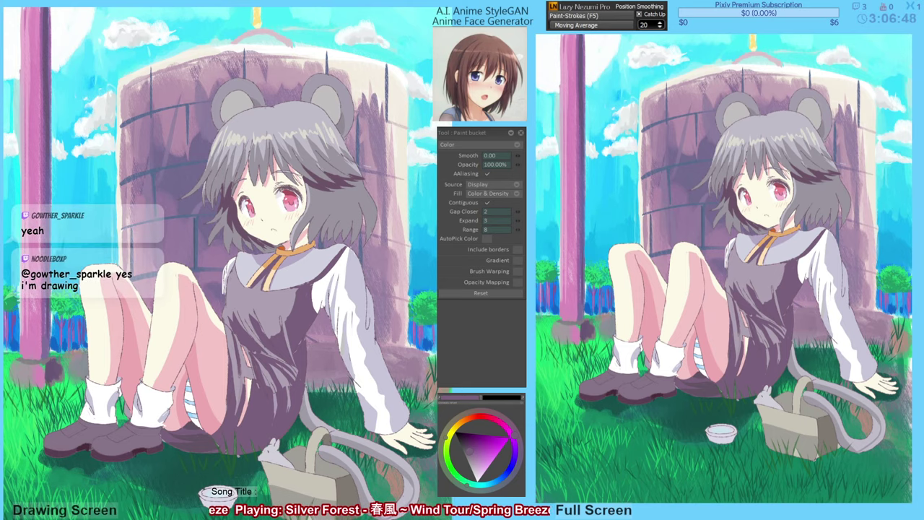
# Shade the sleeve's outer edge below the shoulder with its sampled lavender and erase the overspill on the well, checking in a mirrored view.
pyautogui.moveTo(267, 258); pyautogui.dragTo(275, 255)
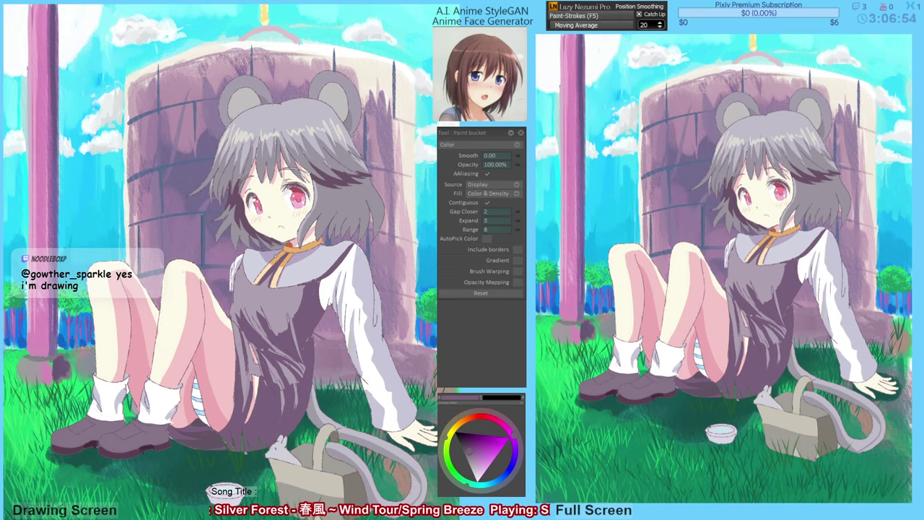
pyautogui.moveTo(275, 256); pyautogui.dragTo(290, 244)
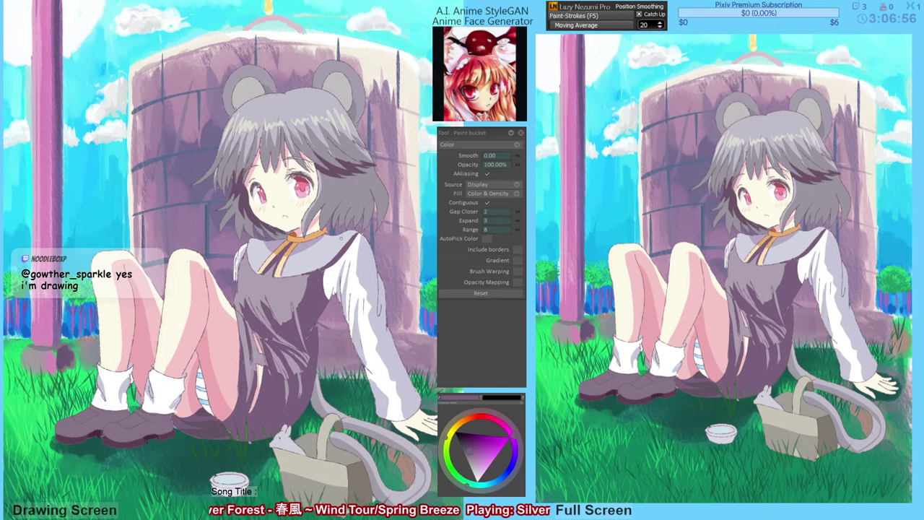
pyautogui.press('h')
pyautogui.press('h')
pyautogui.moveTo(356, 262)
pyautogui.mouseDown()
pyautogui.moveTo(347, 267)
pyautogui.moveTo(352, 251)
pyautogui.mouseUp()
pyautogui.press('b')
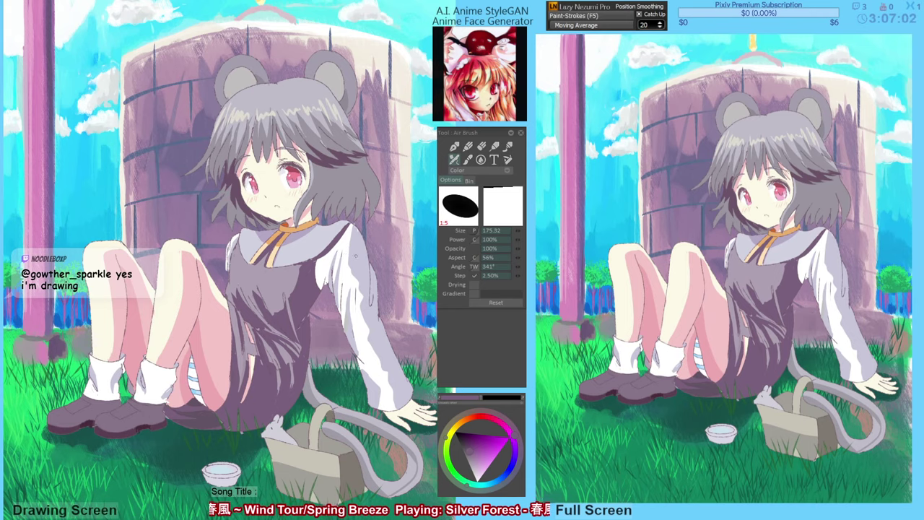
pyautogui.keyDown('alt'); pyautogui.click(361, 243); pyautogui.keyUp('alt')
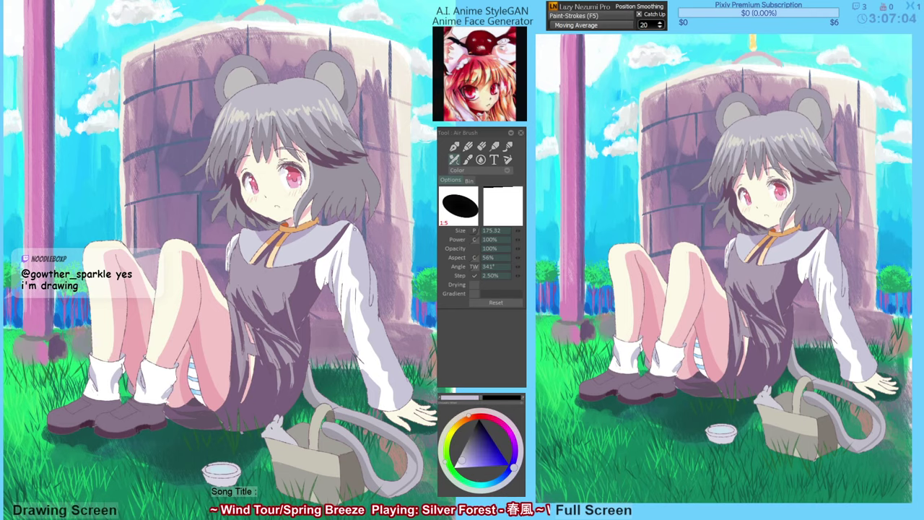
pyautogui.moveTo(364, 232); pyautogui.dragTo(378, 276)
pyautogui.press('f')
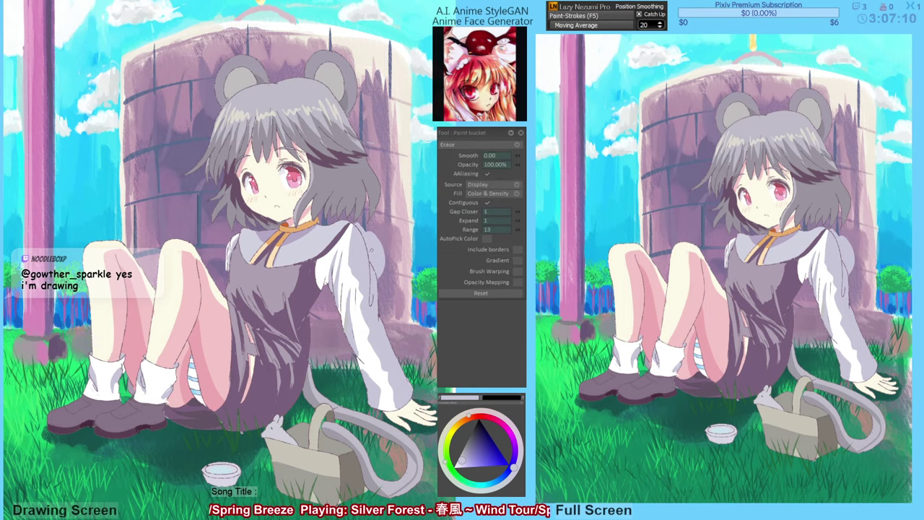
pyautogui.rightClick(374, 257)
pyautogui.moveTo(333, 315); pyautogui.dragTo(336, 314)
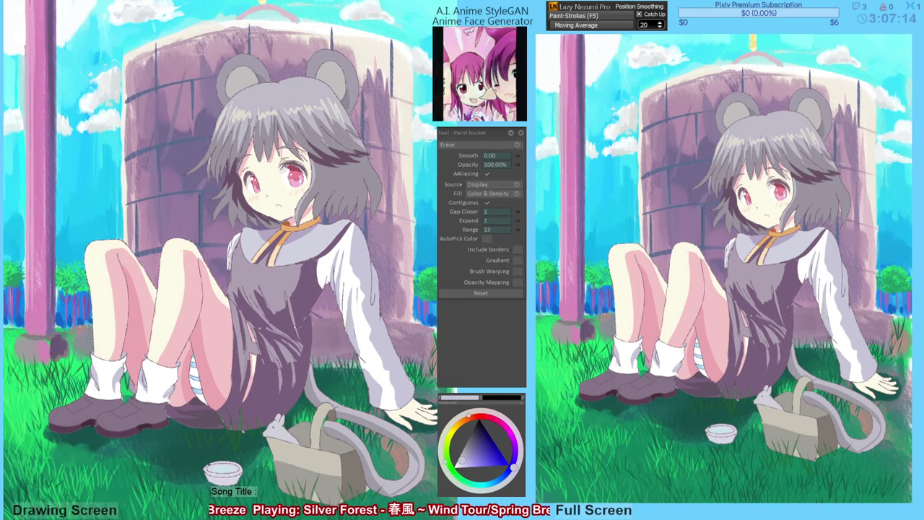
pyautogui.moveTo(293, 315); pyautogui.dragTo(296, 316)
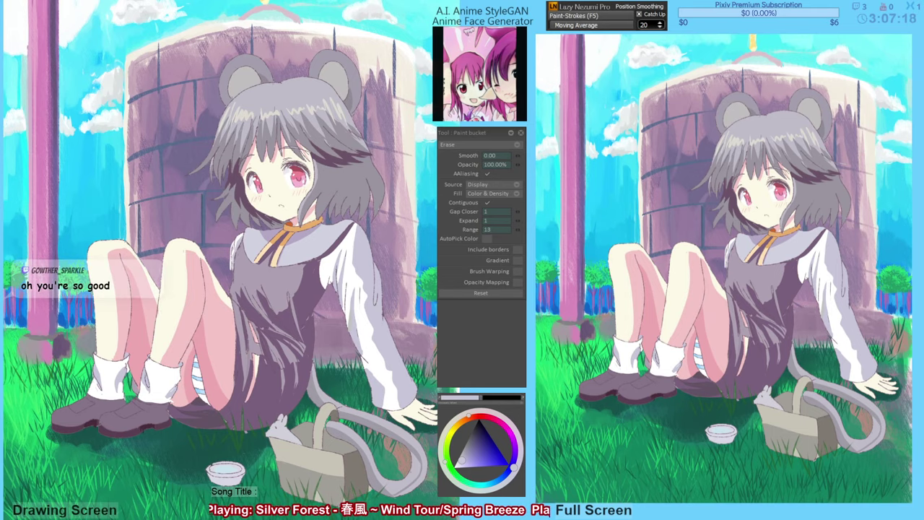
# Repaint the base of the pink pillar and the grass around it with sampled grass green and pillar pink.
pyautogui.press('b')
pyautogui.moveTo(144, 318); pyautogui.dragTo(188, 318)
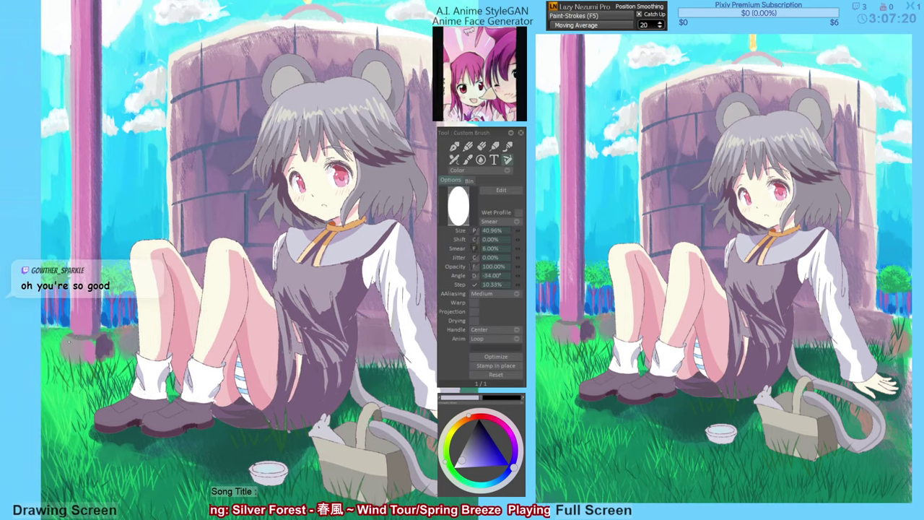
pyautogui.keyDown('alt'); pyautogui.click(59, 347); pyautogui.keyUp('alt')
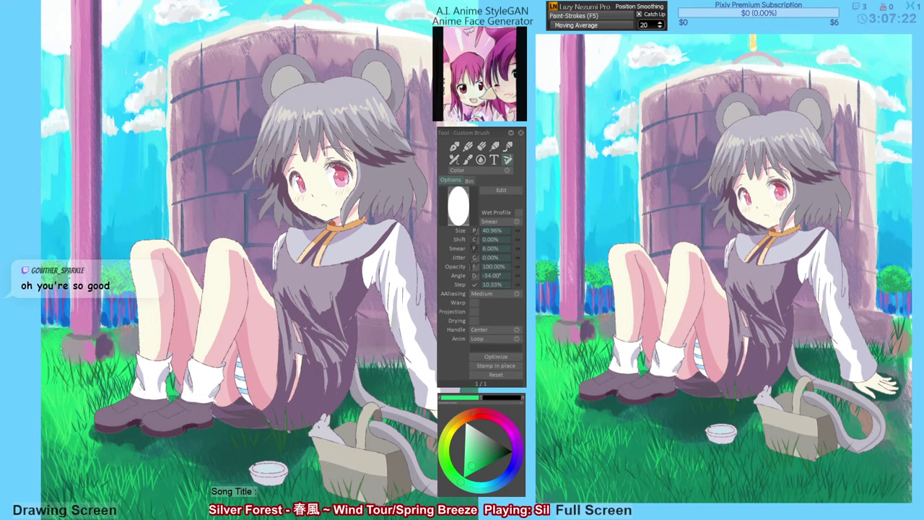
pyautogui.keyDown('alt'); pyautogui.click(89, 350); pyautogui.keyUp('alt')
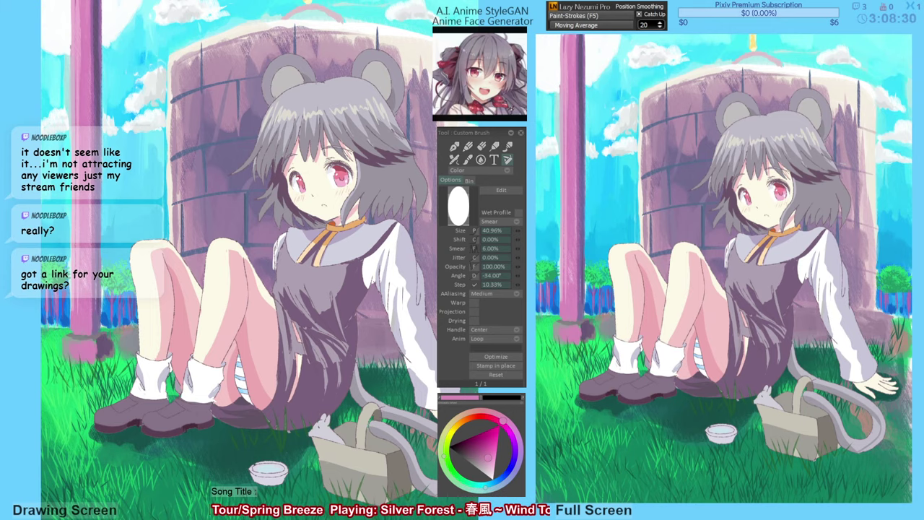
# Examine the whole illustration in normal and mirrored views for remaining flaws.
pyautogui.moveTo(322, 267); pyautogui.dragTo(314, 271)
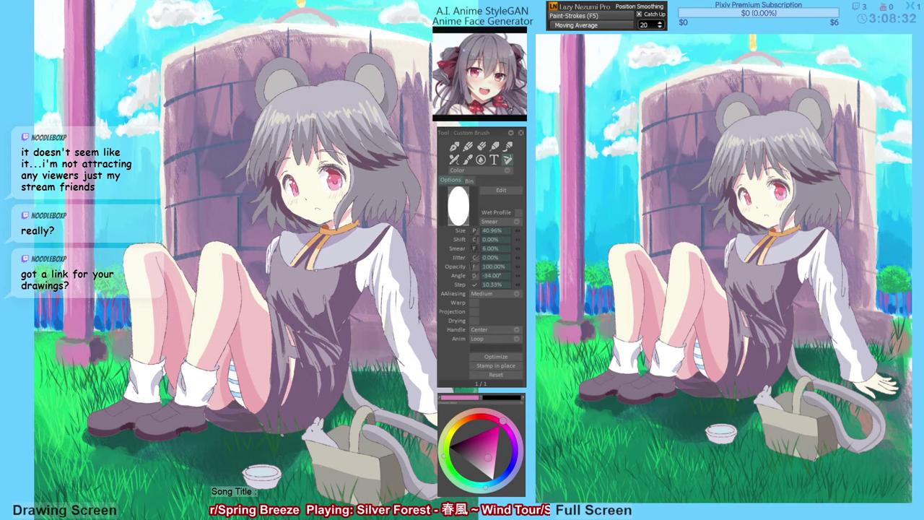
pyautogui.press('h')
pyautogui.press('h')
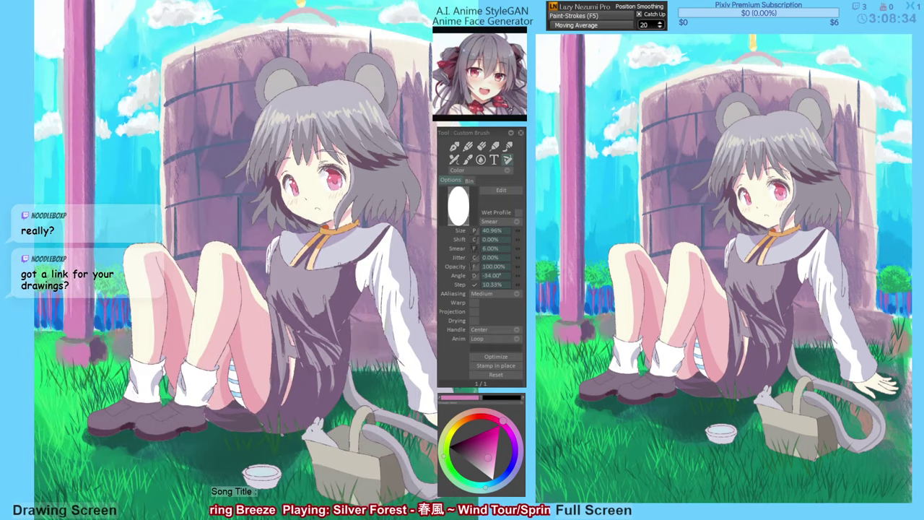
pyautogui.press('h')
pyautogui.scroll(1, 224, 260)
pyautogui.press('h')
pyautogui.scroll(2, 346, 274)
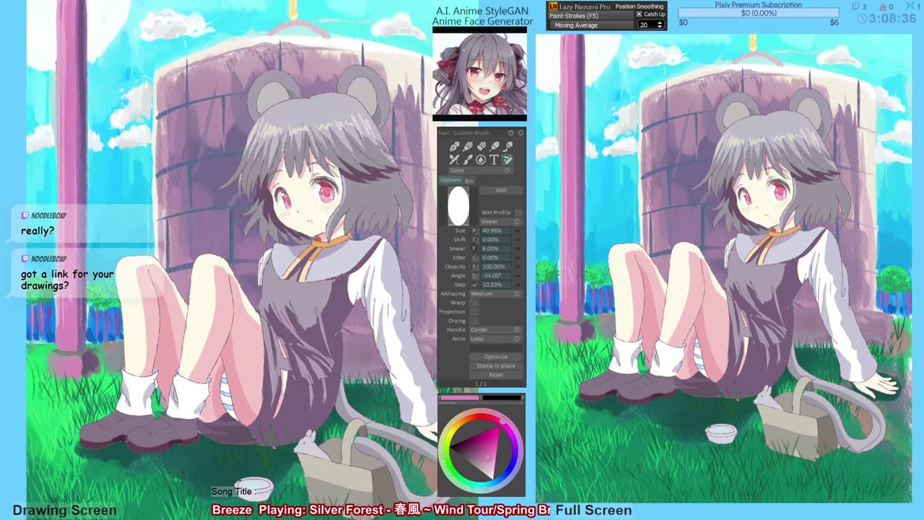
pyautogui.moveTo(231, 260); pyautogui.dragTo(215, 276)
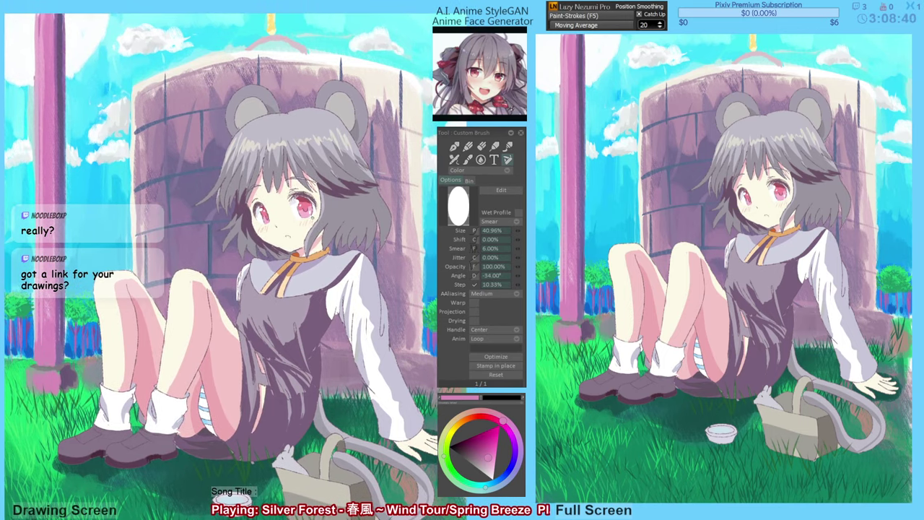
# Airbrush the shaded area of the near thigh with pink sampled from its skin shadow.
pyautogui.press('a')
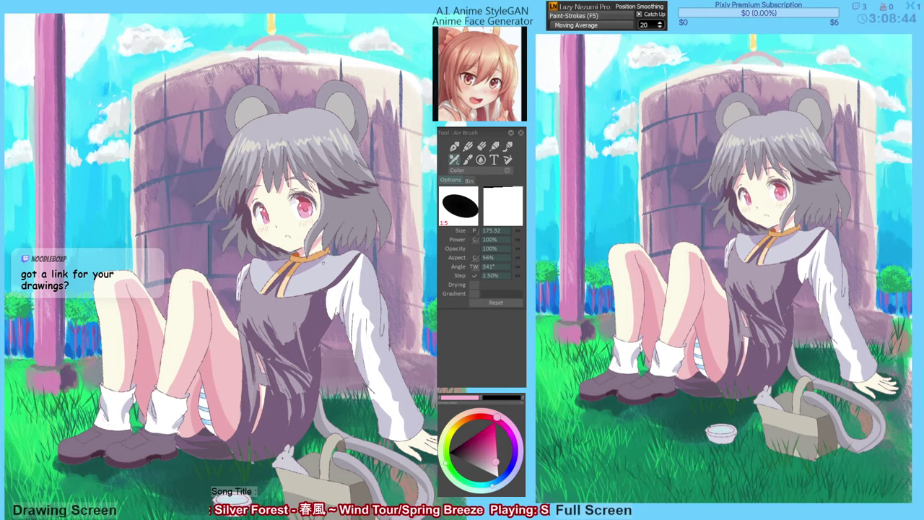
pyautogui.moveTo(322, 273)
pyautogui.mouseDown()
pyautogui.moveTo(316, 268)
pyautogui.moveTo(311, 289)
pyautogui.moveTo(311, 274)
pyautogui.mouseUp()
pyautogui.moveTo(276, 340); pyautogui.dragTo(274, 335)
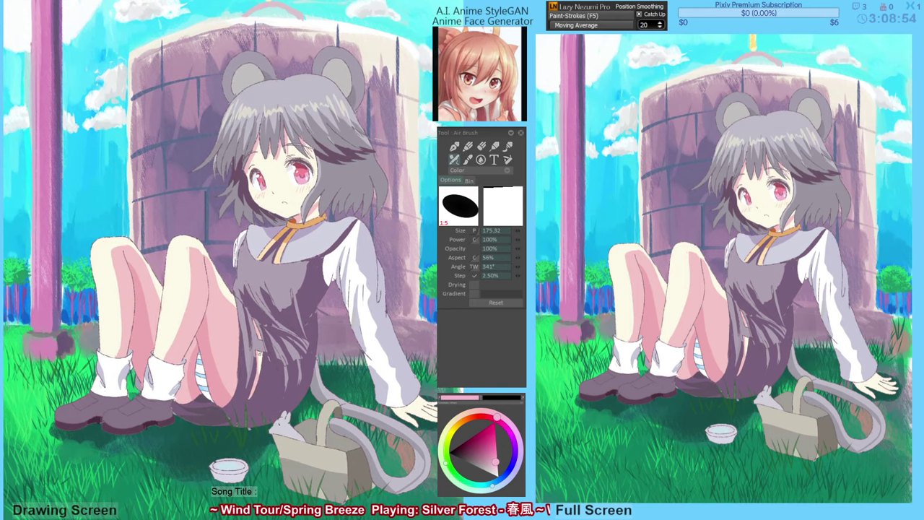
pyautogui.keyDown('alt'); pyautogui.click(210, 366); pyautogui.keyUp('alt')
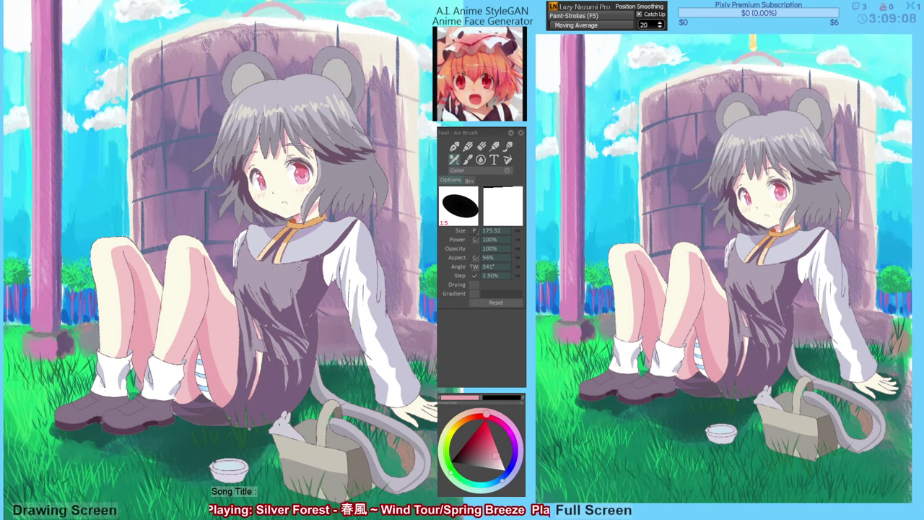
# Retouch the edge of the fringe over the forehead with its sampled grey and the neighbouring cream skin tone.
pyautogui.scroll(2, 271, 168)
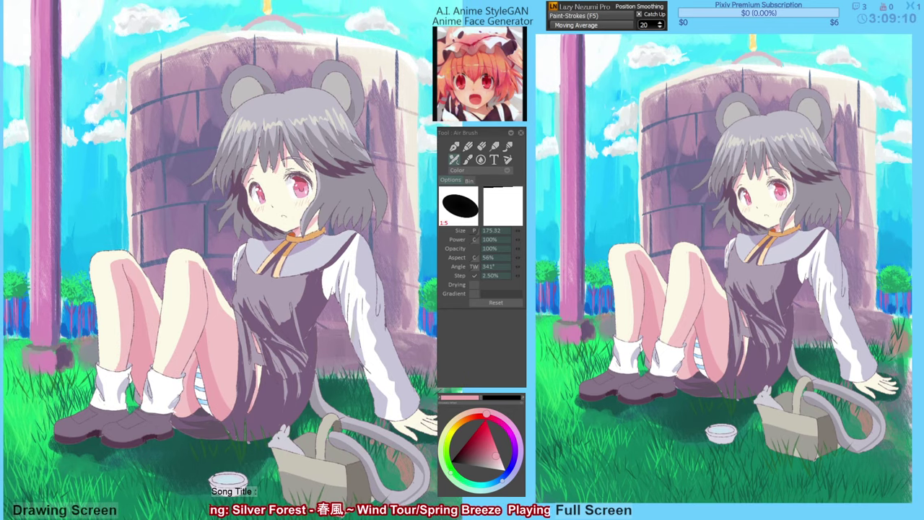
pyautogui.moveTo(273, 177); pyautogui.dragTo(275, 185)
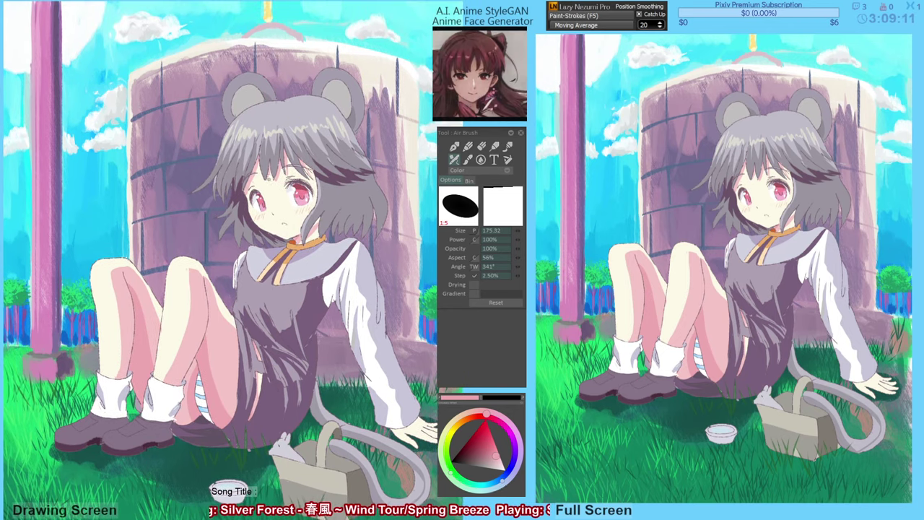
pyautogui.keyDown('alt'); pyautogui.click(264, 183); pyautogui.keyUp('alt')
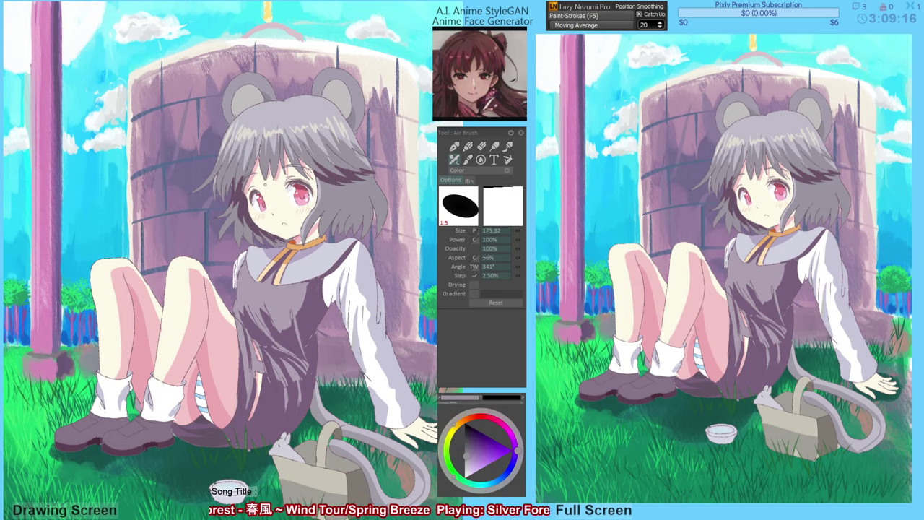
pyautogui.keyDown('alt'); pyautogui.click(274, 190); pyautogui.keyUp('alt')
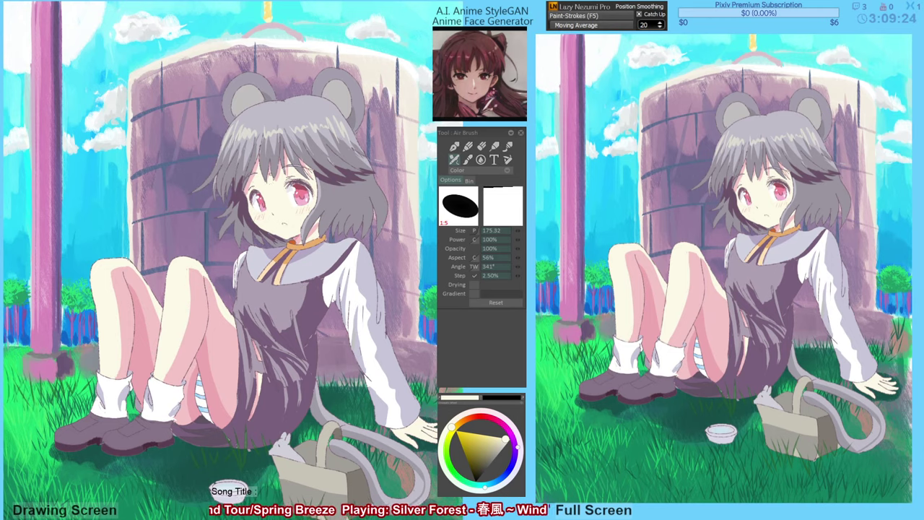
# Refine the fringe's fine strands in dark purple and repaint around them with sampled hair grey, shadow pink and skin cream.
pyautogui.press('p')
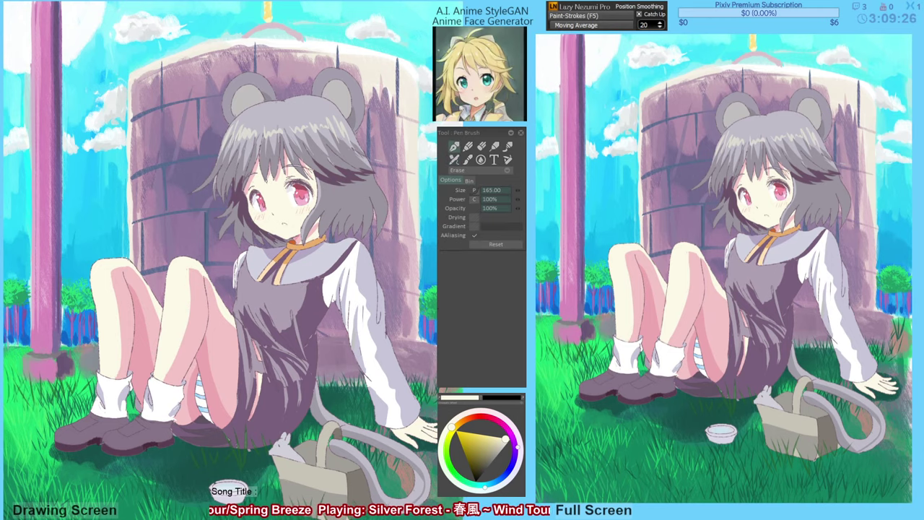
pyautogui.press('n')
pyautogui.press('F6')
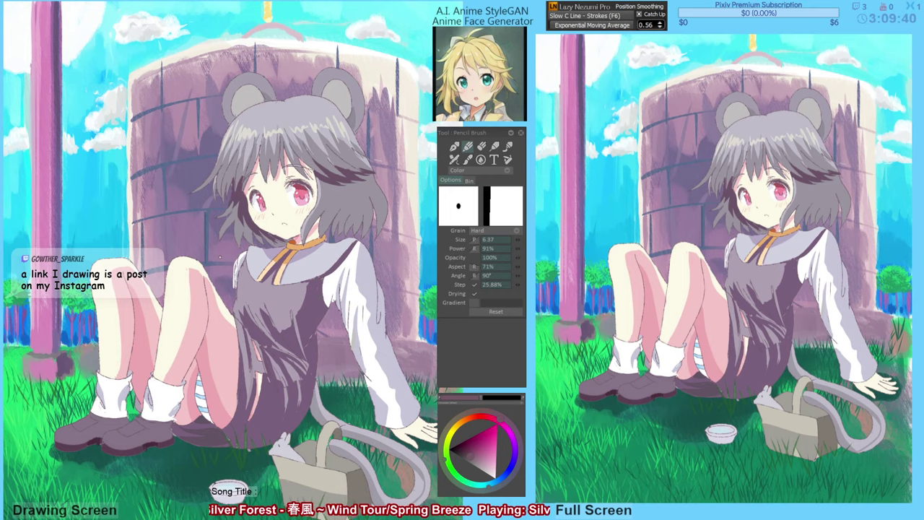
pyautogui.press('a')
pyautogui.press('F5')
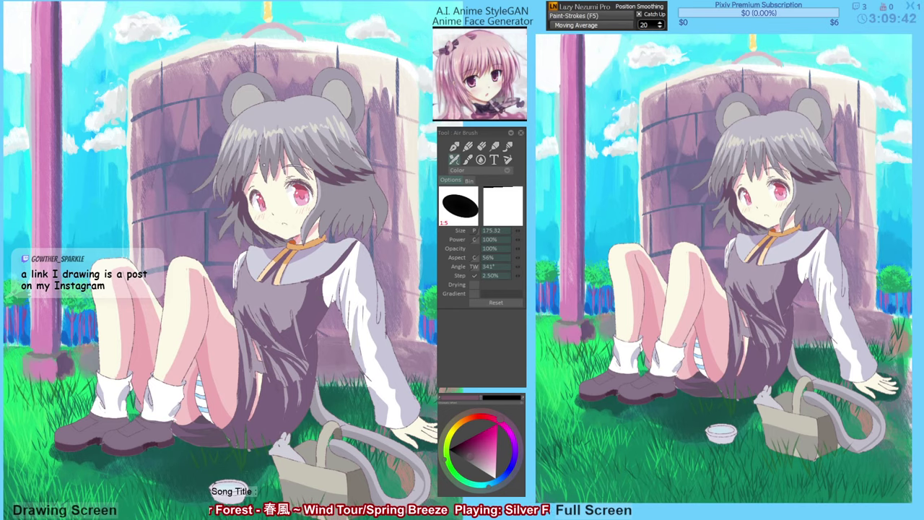
pyautogui.keyDown('alt'); pyautogui.click(263, 167); pyautogui.keyUp('alt')
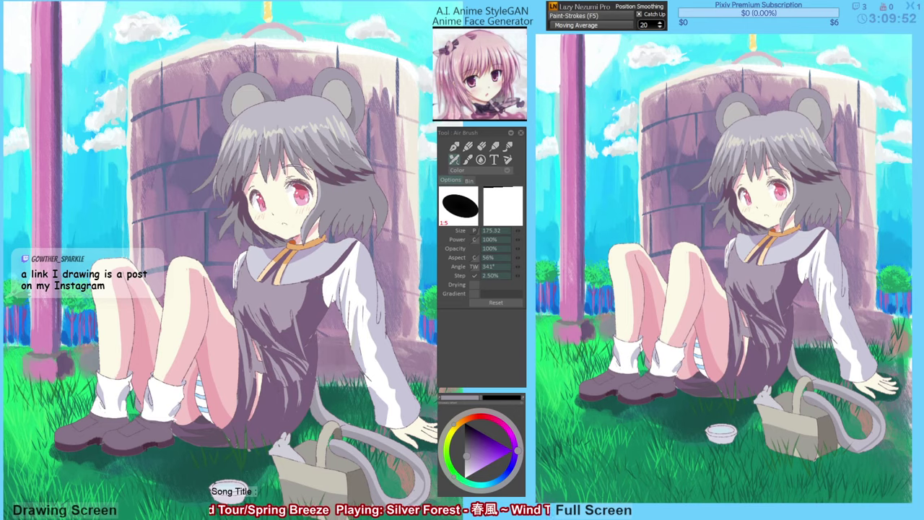
pyautogui.keyDown('alt'); pyautogui.click(286, 165); pyautogui.keyUp('alt')
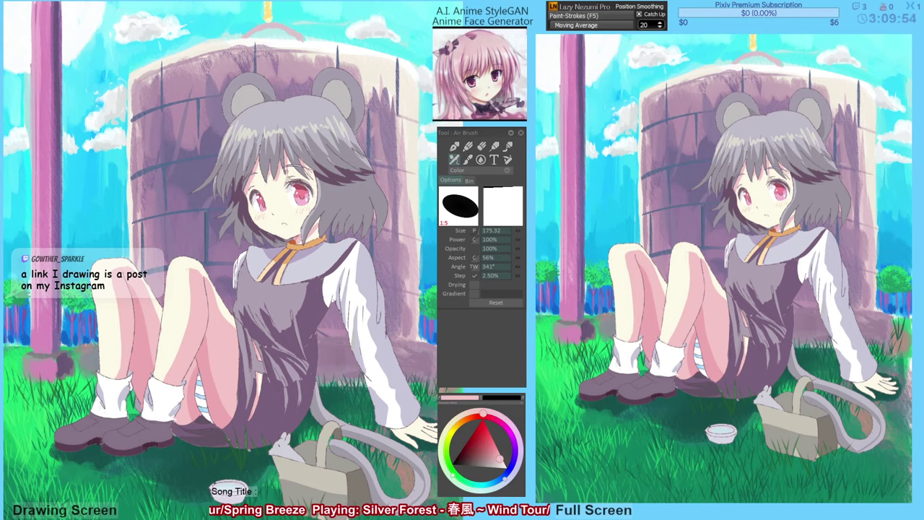
pyautogui.keyDown('alt'); pyautogui.click(297, 180); pyautogui.keyUp('alt')
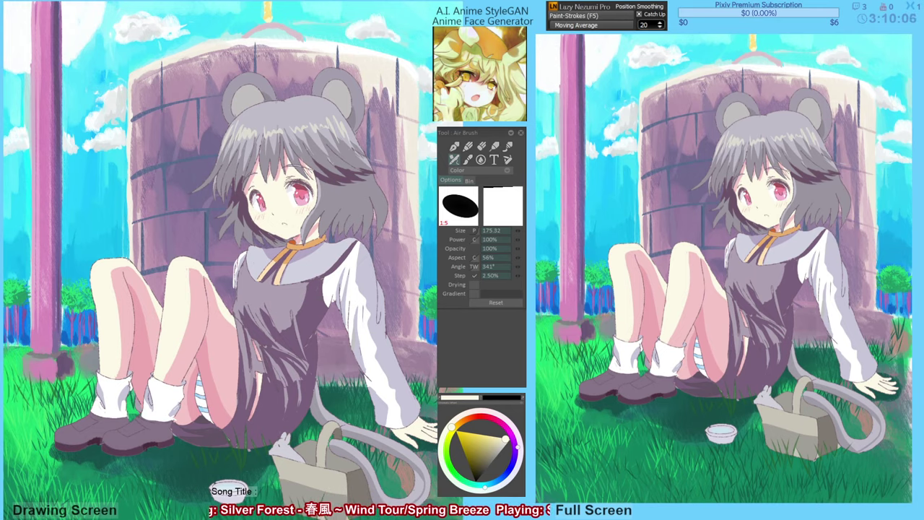
pyautogui.moveTo(217, 260); pyautogui.dragTo(229, 255)
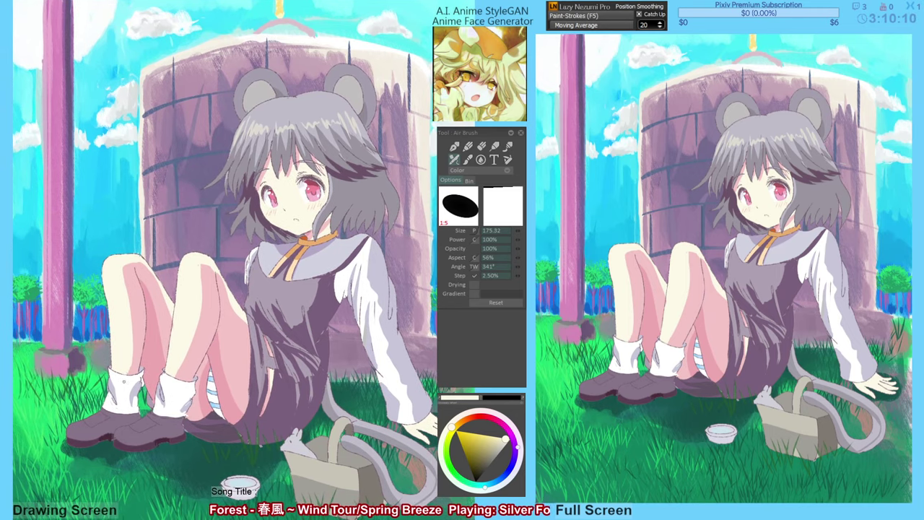
# Repaint the folds on the lower skirt with the light and dark purples sampled from the fabric.
pyautogui.press('F6')
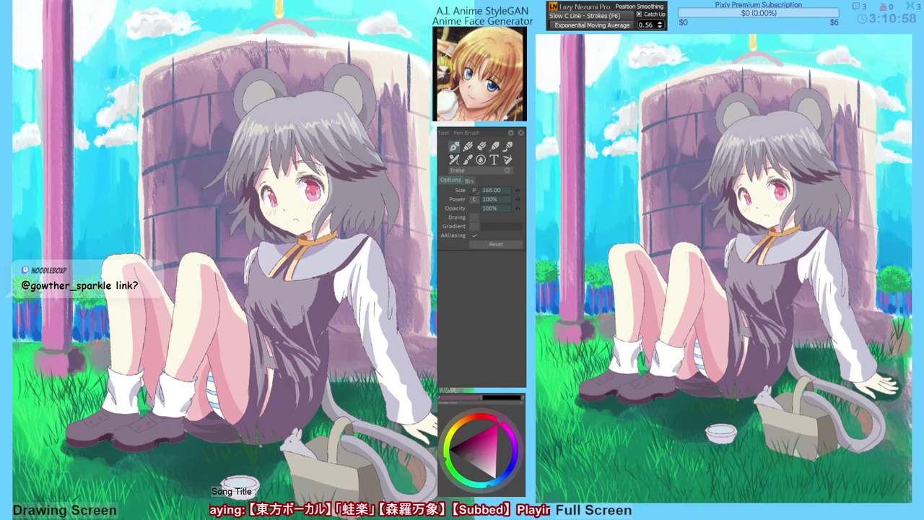
pyautogui.press('F5')
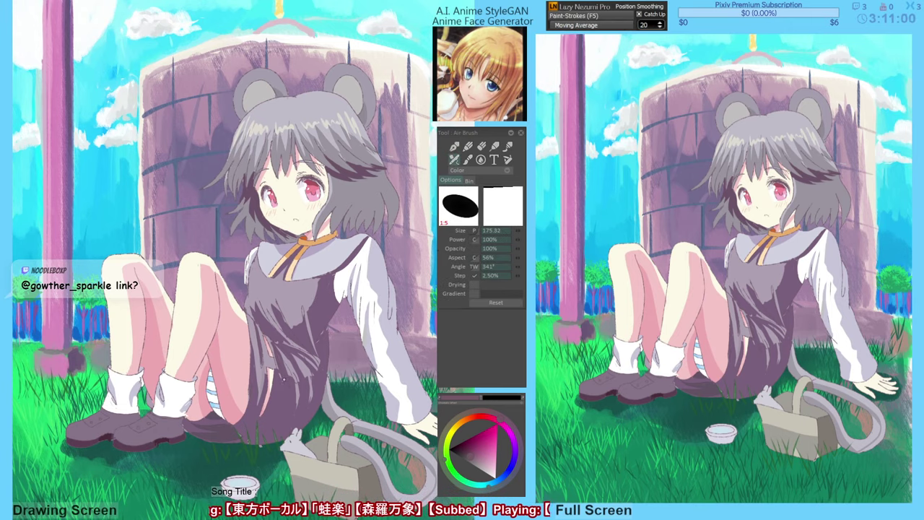
pyautogui.keyDown('alt'); pyautogui.click(280, 399); pyautogui.keyUp('alt')
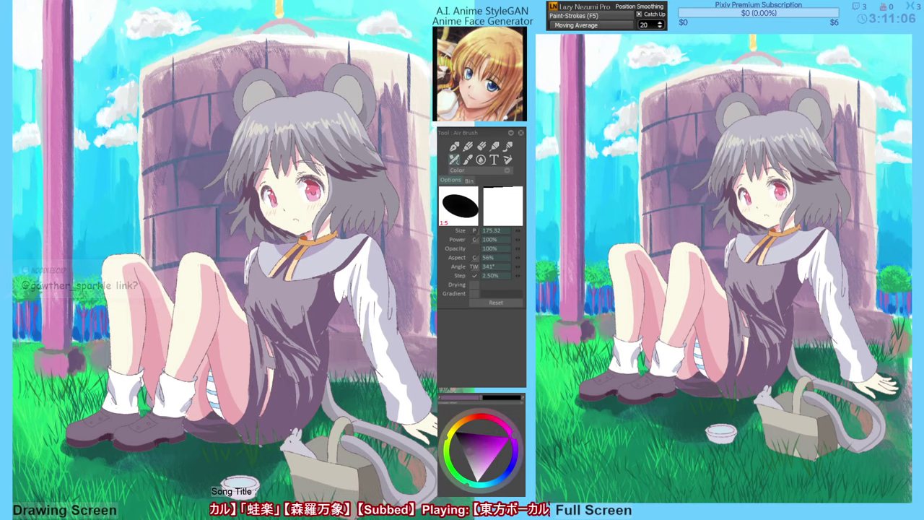
pyautogui.keyDown('alt'); pyautogui.click(306, 387); pyautogui.keyUp('alt')
pyautogui.moveTo(310, 386); pyautogui.dragTo(308, 412)
pyautogui.keyDown('alt'); pyautogui.click(310, 410); pyautogui.keyUp('alt')
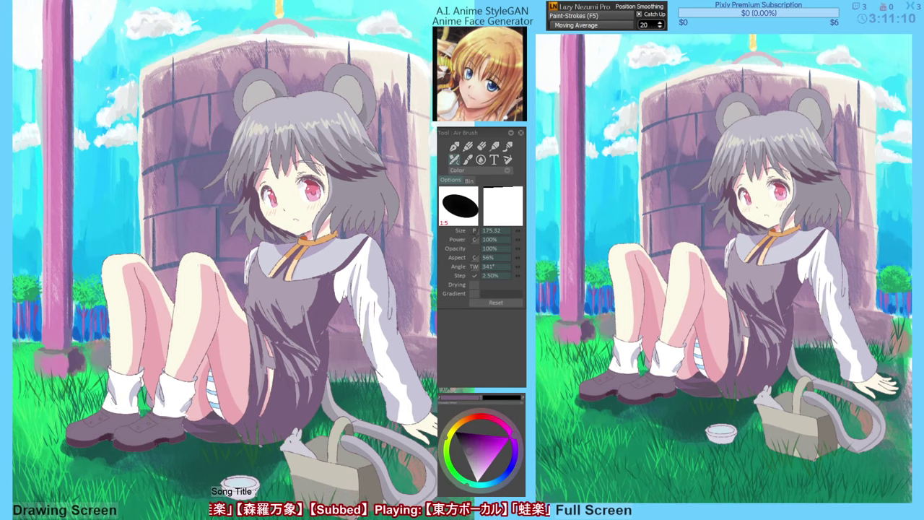
pyautogui.keyDown('alt'); pyautogui.click(318, 376); pyautogui.keyUp('alt')
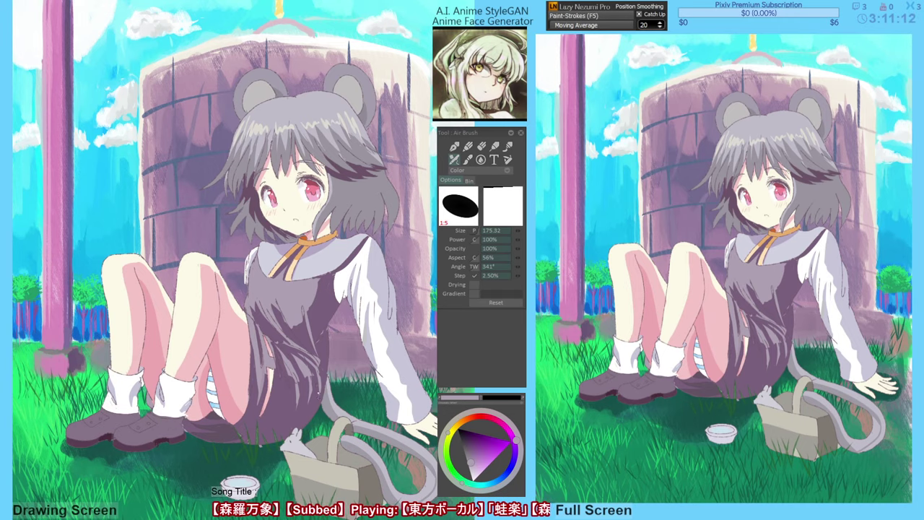
pyautogui.keyDown('alt'); pyautogui.click(315, 412); pyautogui.keyUp('alt')
pyautogui.moveTo(321, 380); pyautogui.dragTo(320, 394)
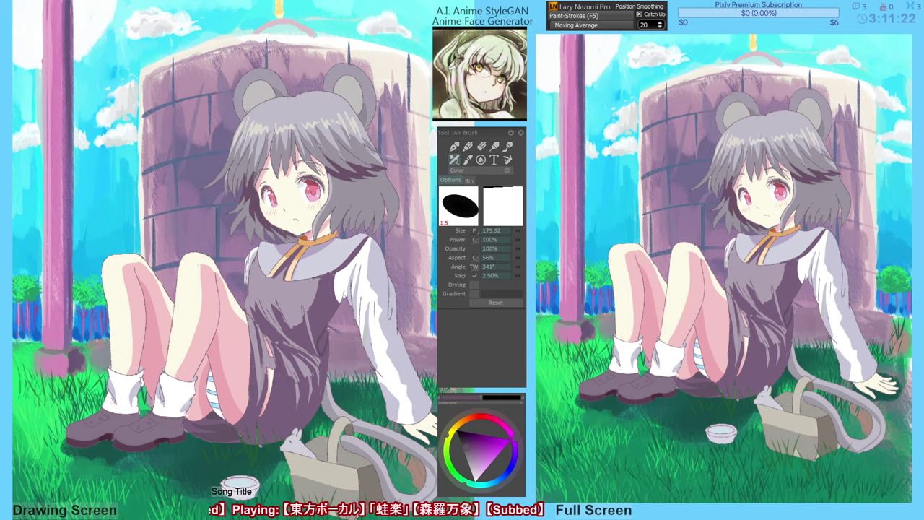
# Refine the purple shading on the dress bodice below the collar with tones sampled from the fabric.
pyautogui.press('g')
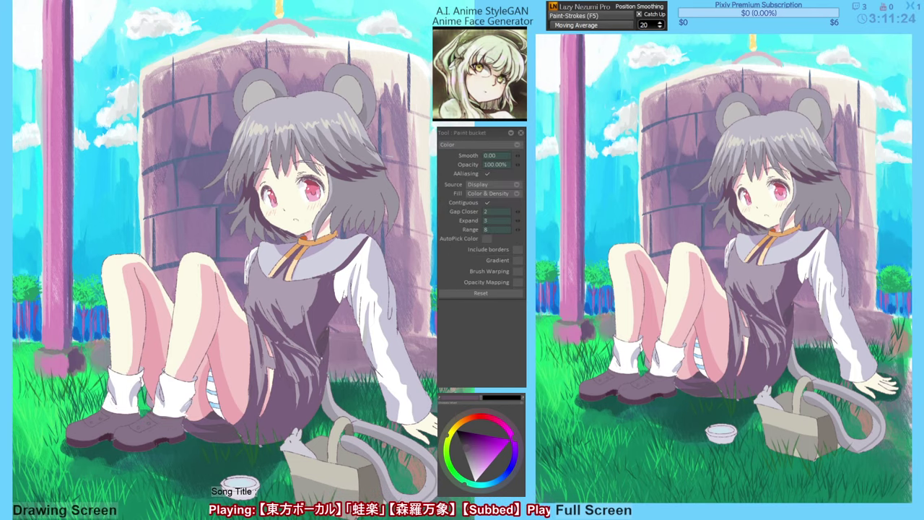
pyautogui.press('v')
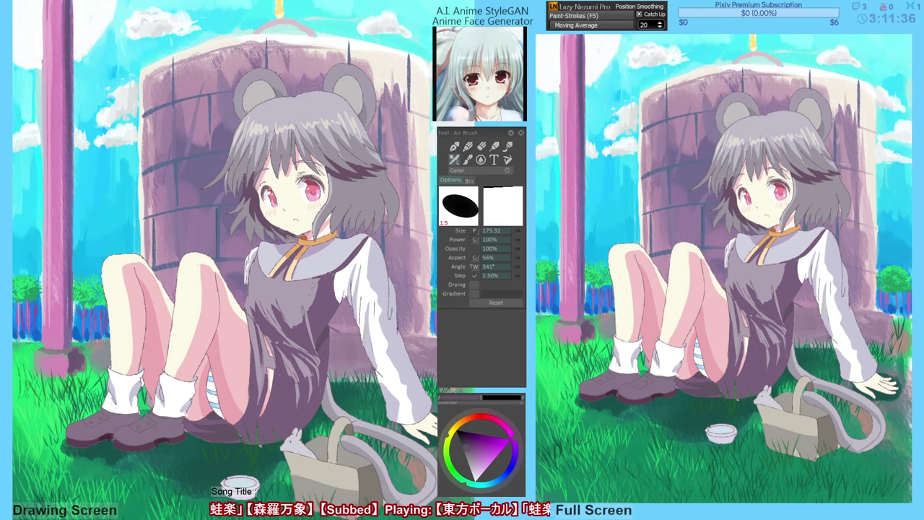
pyautogui.rightClick(327, 293)
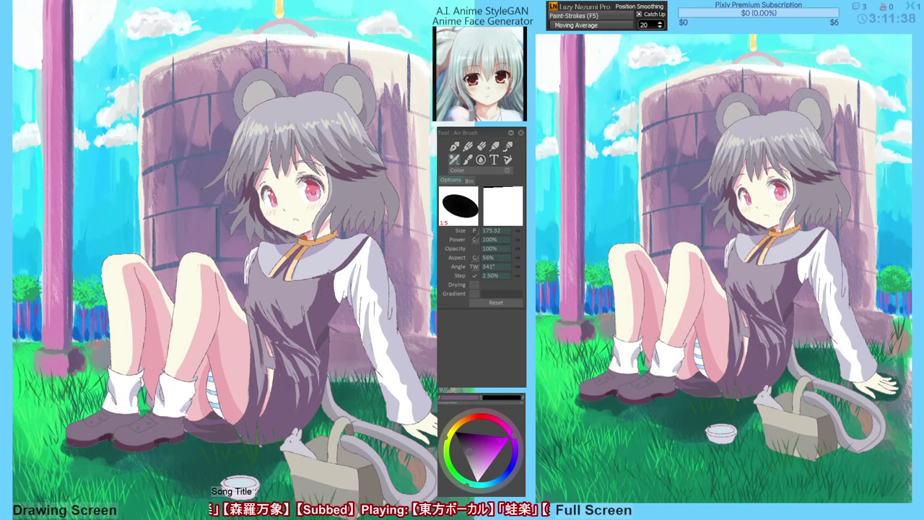
pyautogui.moveTo(330, 282); pyautogui.dragTo(341, 267)
pyautogui.rightClick(343, 280)
pyautogui.rightClick(330, 290)
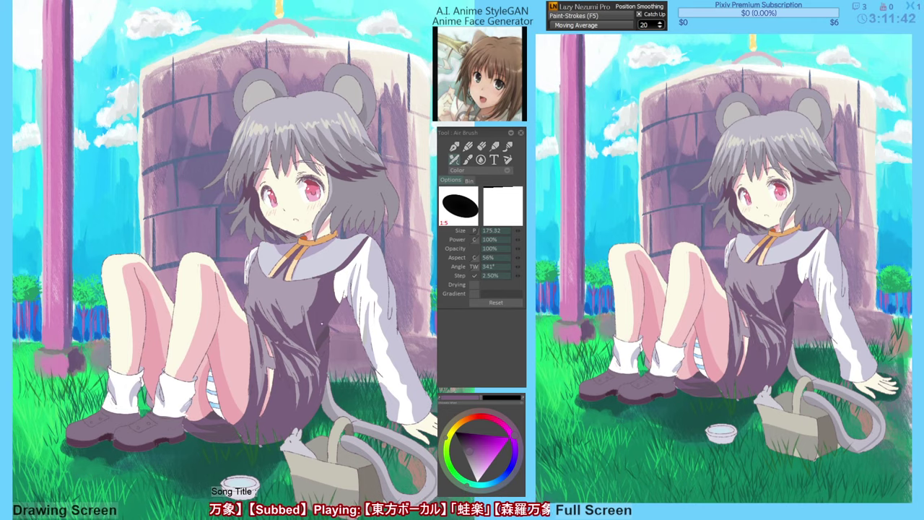
pyautogui.moveTo(329, 290); pyautogui.dragTo(327, 291)
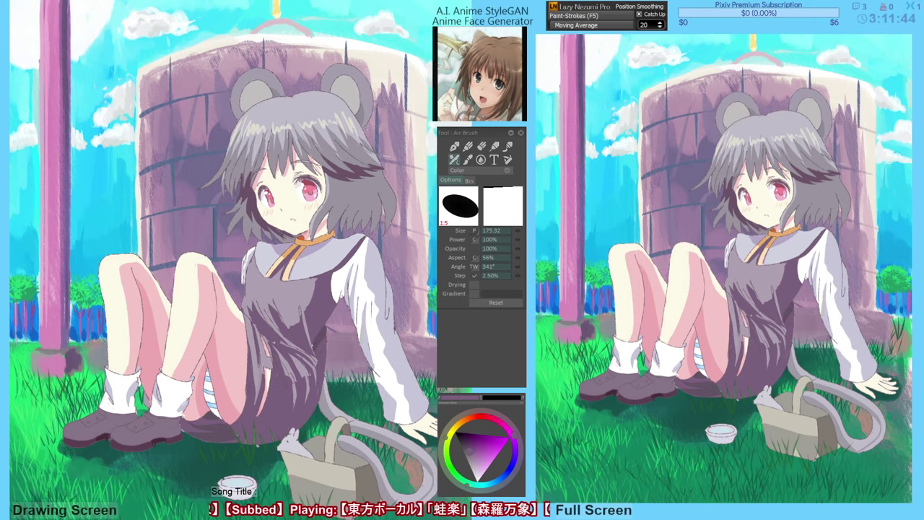
# Touch up the sleeves beside the bodice with their sampled lavender shadow and white.
pyautogui.keyDown('alt'); pyautogui.click(376, 268); pyautogui.keyUp('alt')
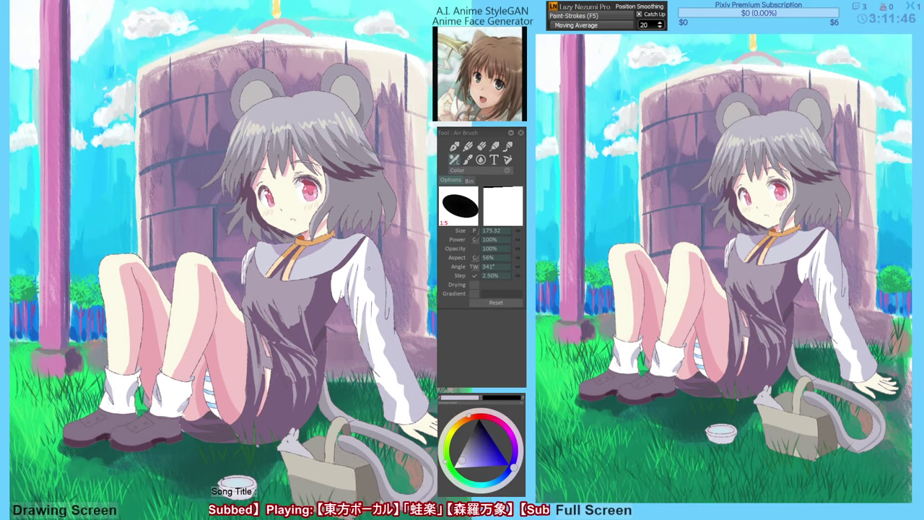
pyautogui.press('f')
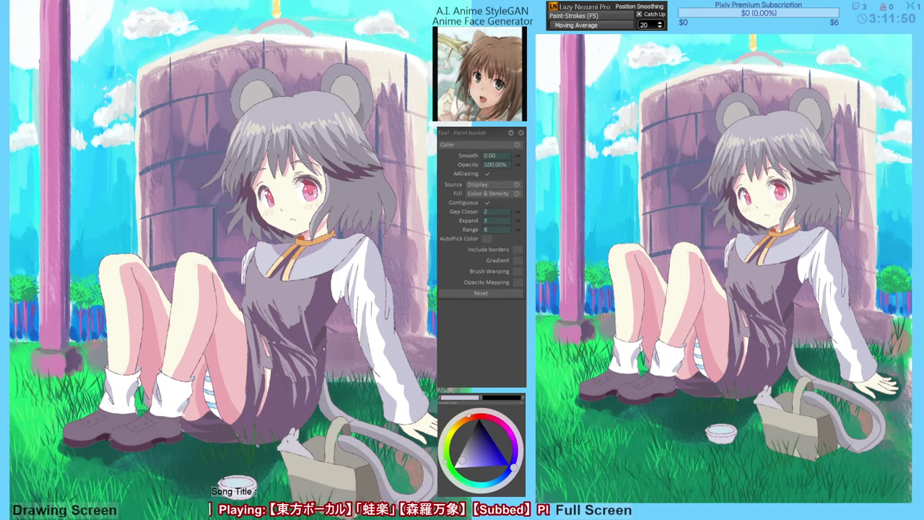
pyautogui.moveTo(320, 349); pyautogui.dragTo(323, 361)
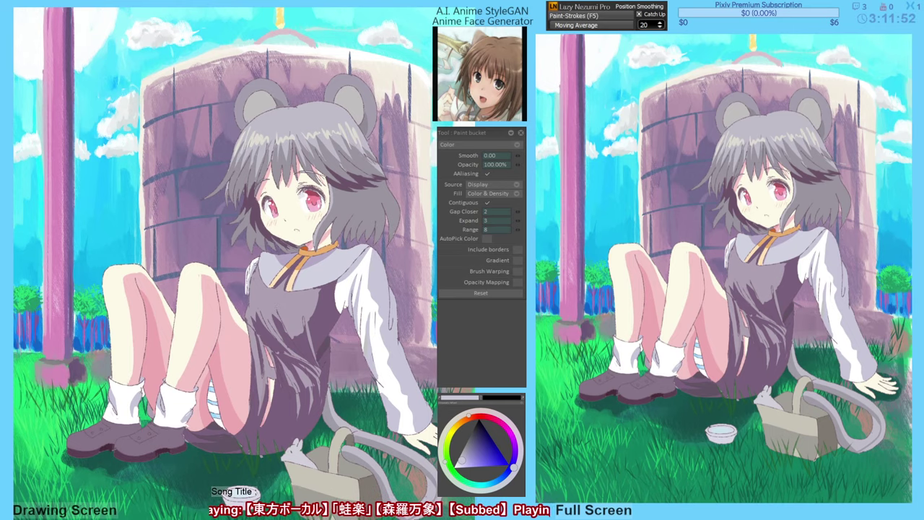
pyautogui.press('b')
pyautogui.moveTo(257, 263); pyautogui.dragTo(251, 276)
pyautogui.keyDown('alt'); pyautogui.click(251, 272); pyautogui.keyUp('alt')
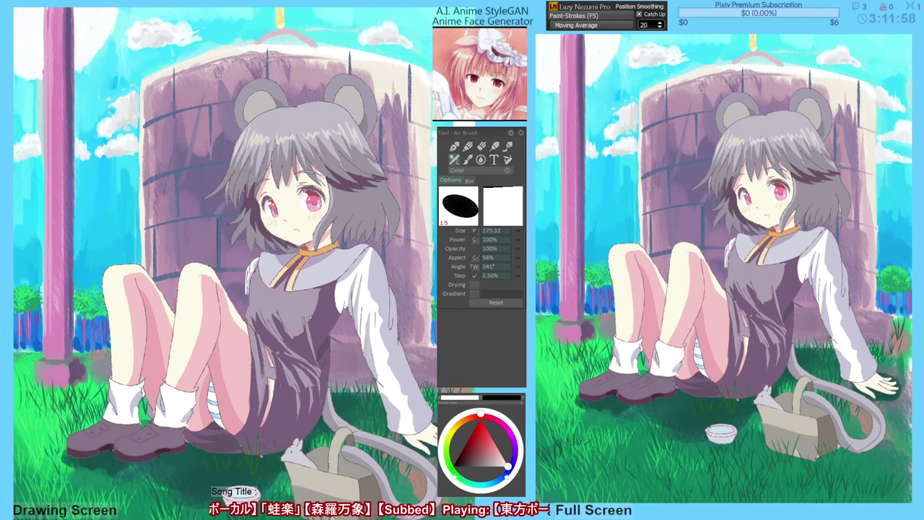
# Retouch the border between light and shadow on the near knee in a mirrored view with sampled skin cream and pink.
pyautogui.press('h')
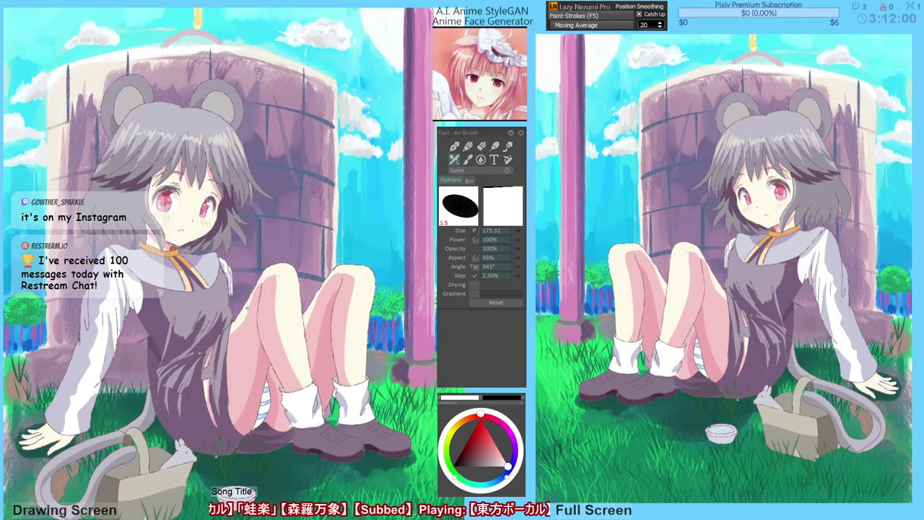
pyautogui.keyDown('alt'); pyautogui.click(249, 325); pyautogui.keyUp('alt')
pyautogui.moveTo(252, 300); pyautogui.dragTo(261, 284)
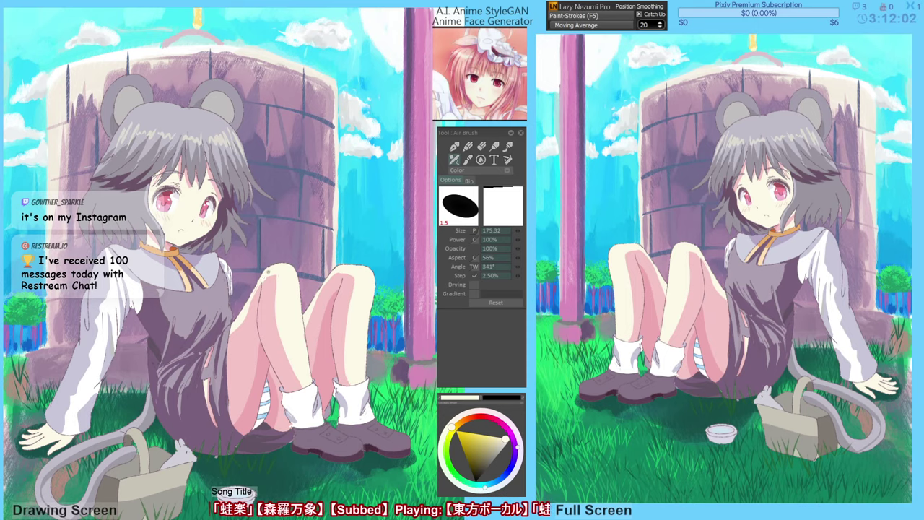
pyautogui.keyDown('alt'); pyautogui.click(270, 289); pyautogui.keyUp('alt')
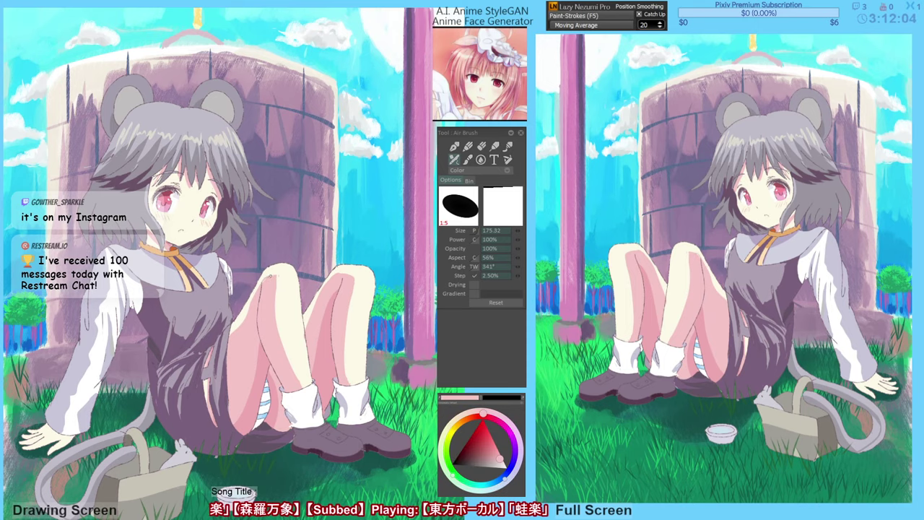
pyautogui.keyDown('alt'); pyautogui.click(277, 283); pyautogui.keyUp('alt')
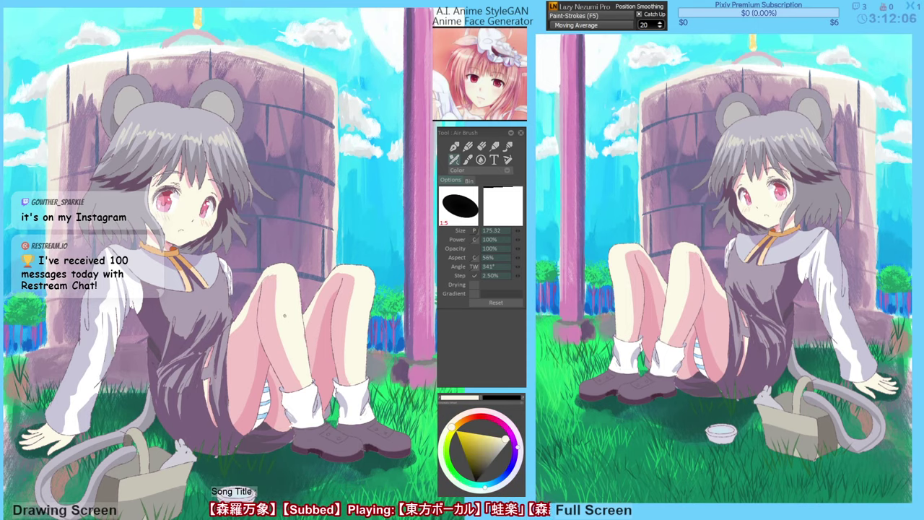
pyautogui.press('h')
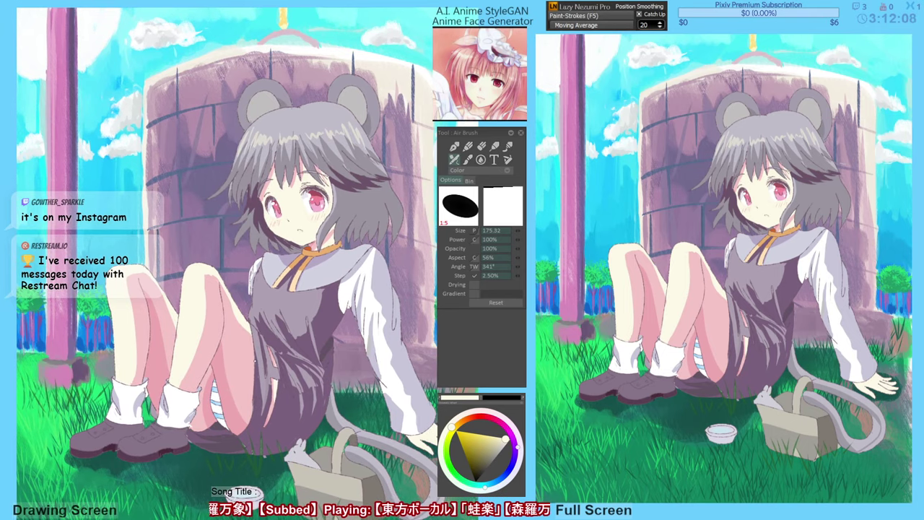
pyautogui.moveTo(248, 360); pyautogui.dragTo(248, 358)
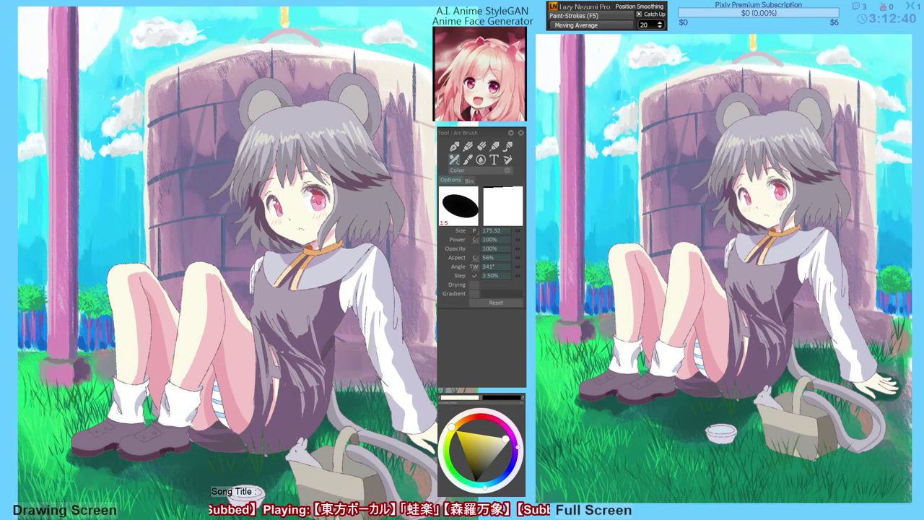
# Touch up the folds on the lower skirt with dark and light purples sampled from the fabric.
pyautogui.press('h')
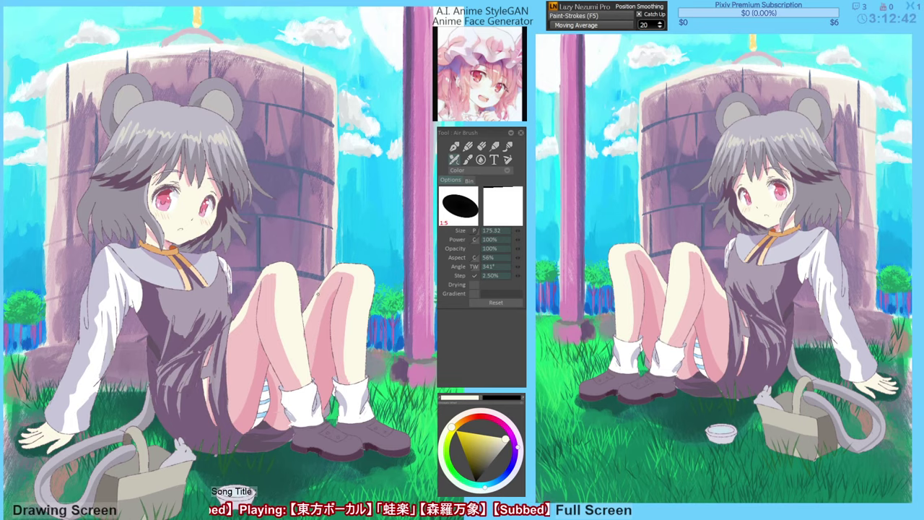
pyautogui.press('h')
pyautogui.moveTo(318, 308); pyautogui.dragTo(312, 308)
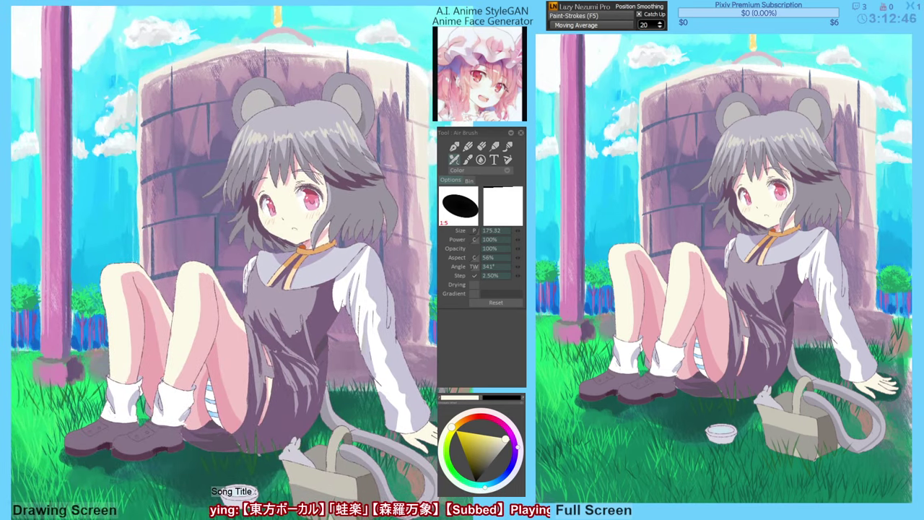
pyautogui.moveTo(276, 354); pyautogui.dragTo(275, 358)
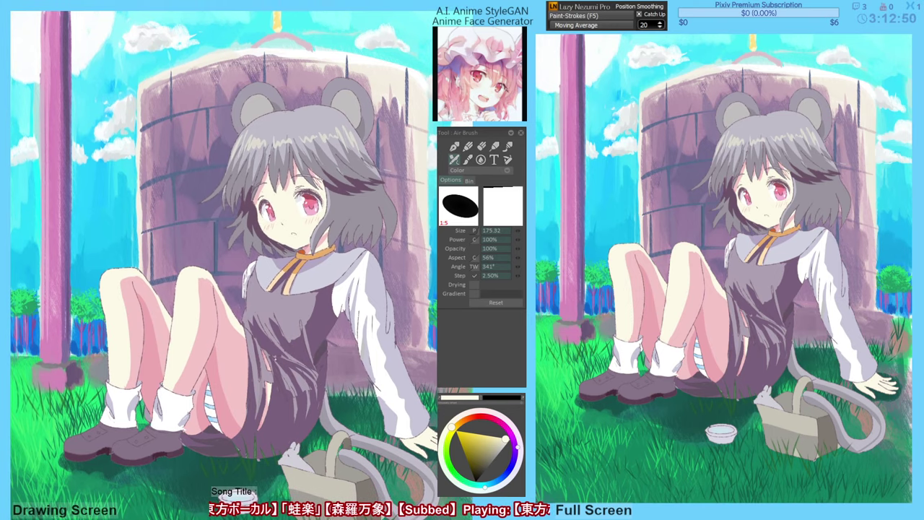
pyautogui.moveTo(274, 359); pyautogui.dragTo(322, 348)
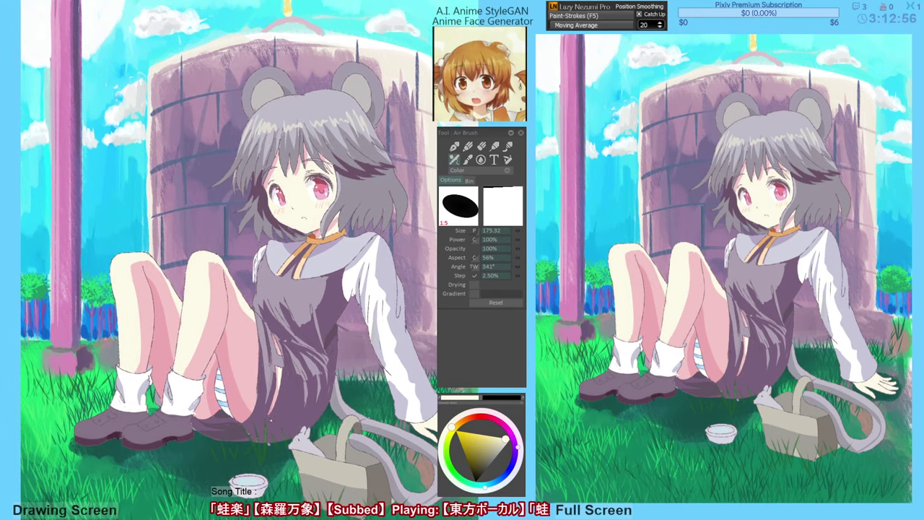
pyautogui.keyDown('alt'); pyautogui.click(271, 420); pyautogui.keyUp('alt')
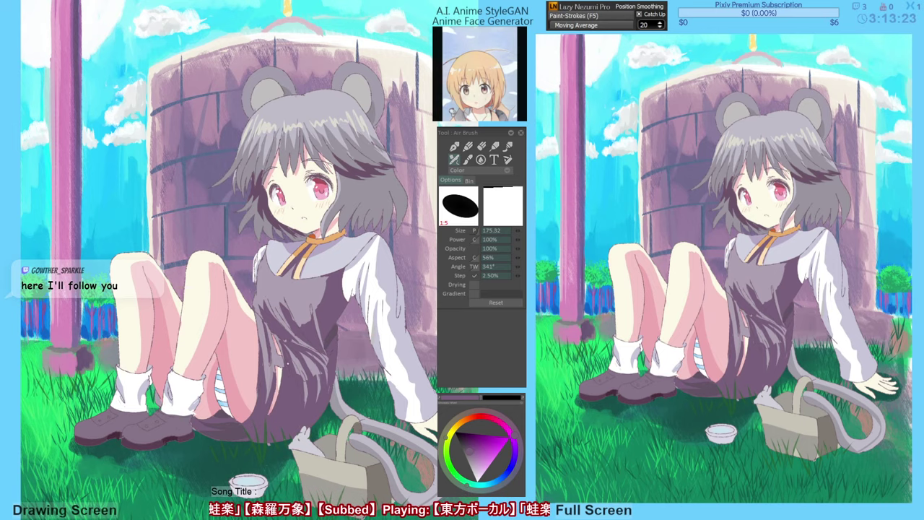
pyautogui.keyDown('alt'); pyautogui.click(288, 362); pyautogui.keyUp('alt')
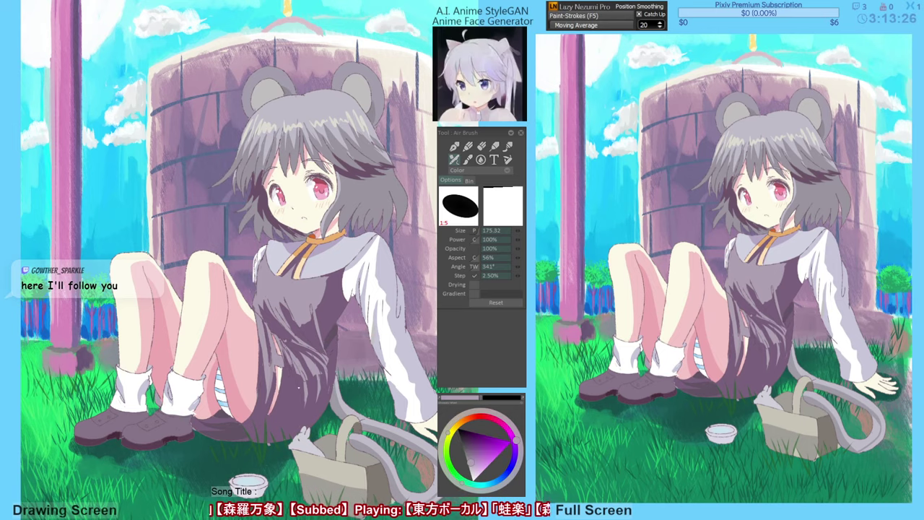
# Refine the hair shadow beside the face in a mirrored view with sampled dark purple.
pyautogui.press('h')
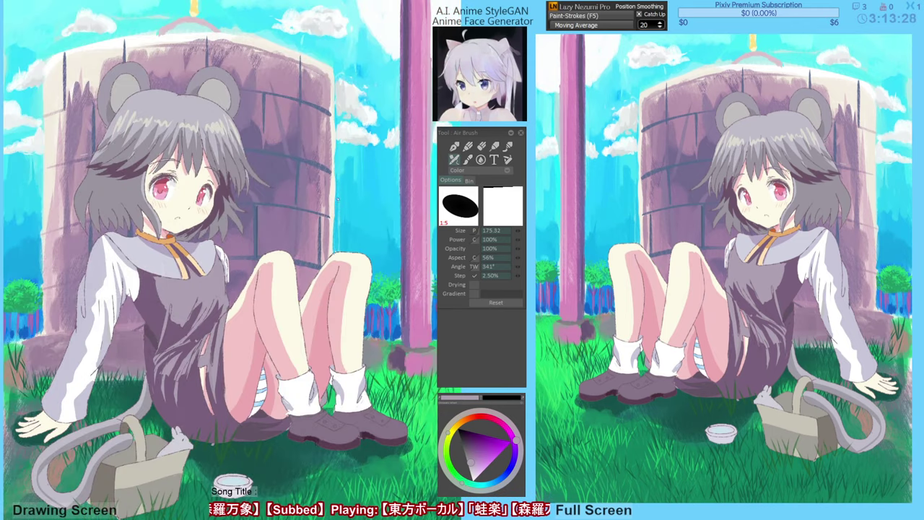
pyautogui.press('h')
pyautogui.press('h')
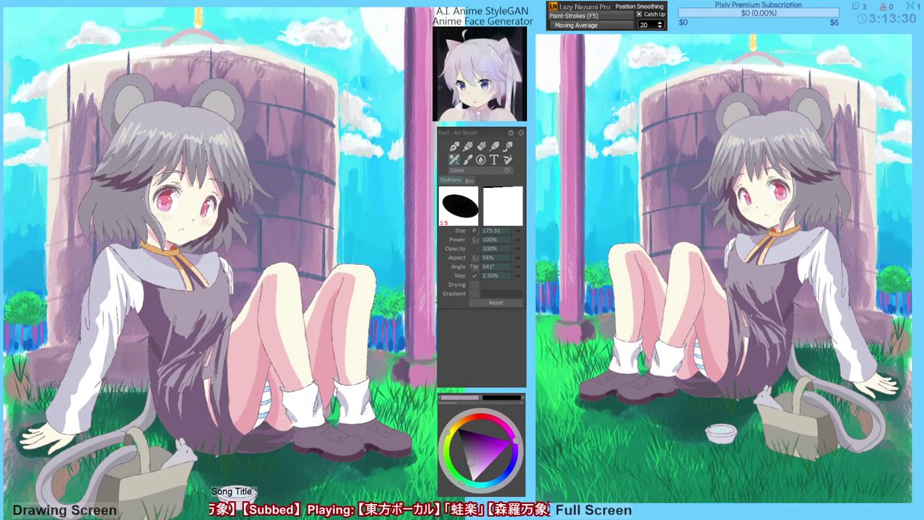
pyautogui.keyDown('alt'); pyautogui.click(148, 203); pyautogui.keyUp('alt')
pyautogui.keyDown('alt'); pyautogui.click(148, 202); pyautogui.keyUp('alt')
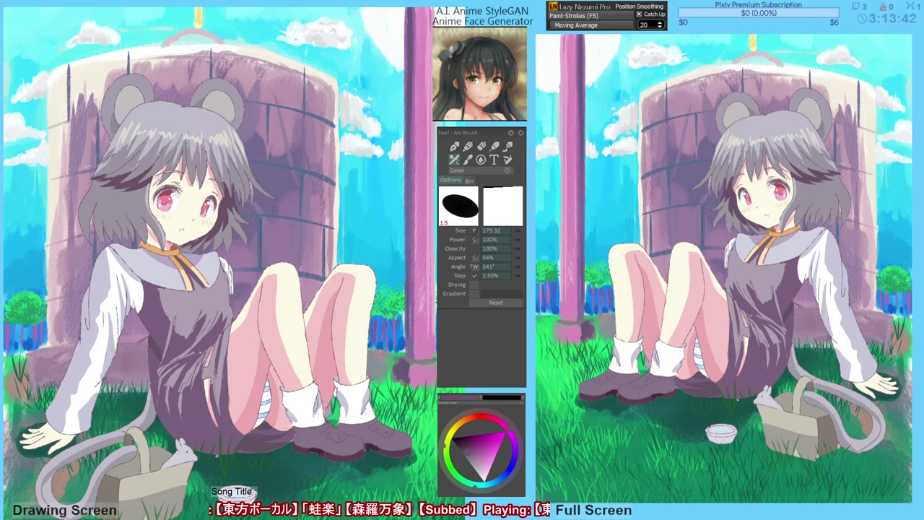
pyautogui.press('h')
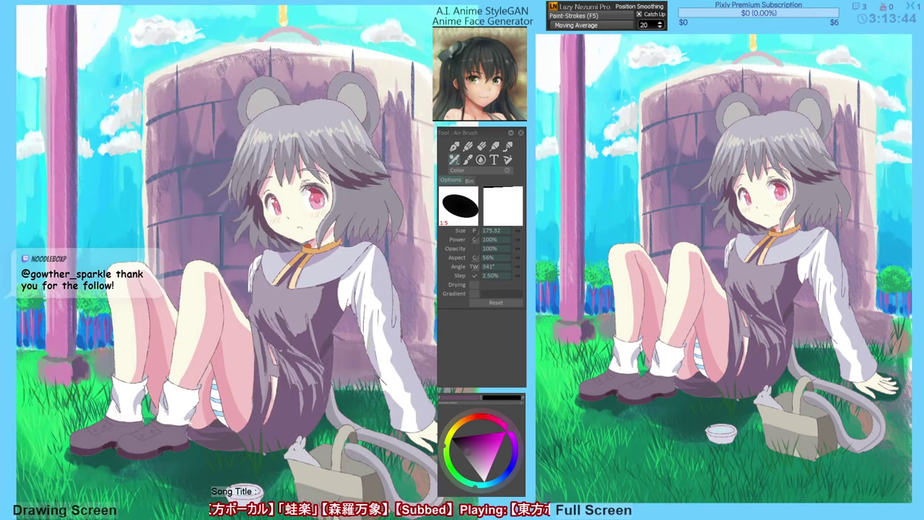
# Shade the outer side of the bowl in the grass with its sampled lavender tones, filling the enclosed areas.
pyautogui.moveTo(234, 368); pyautogui.dragTo(250, 338)
pyautogui.keyDown('alt'); pyautogui.click(221, 469); pyautogui.keyUp('alt')
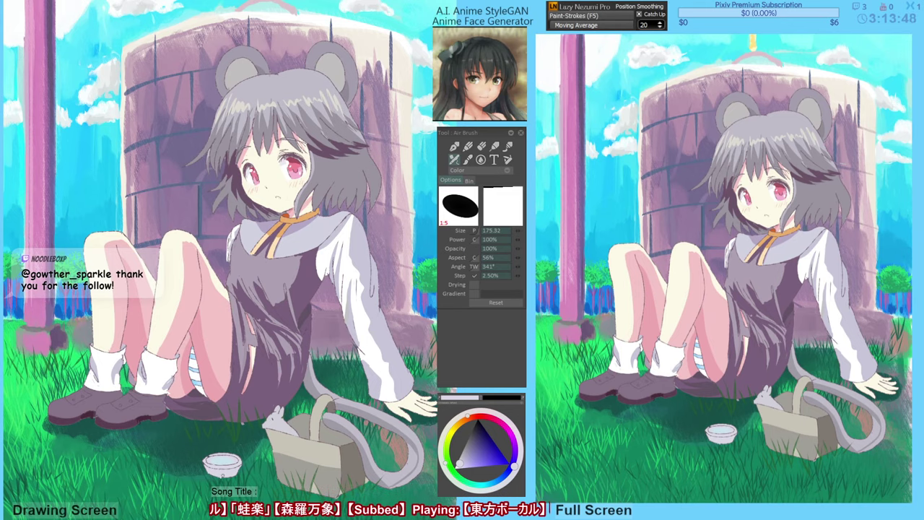
pyautogui.keyDown('alt'); pyautogui.click(223, 474); pyautogui.keyUp('alt')
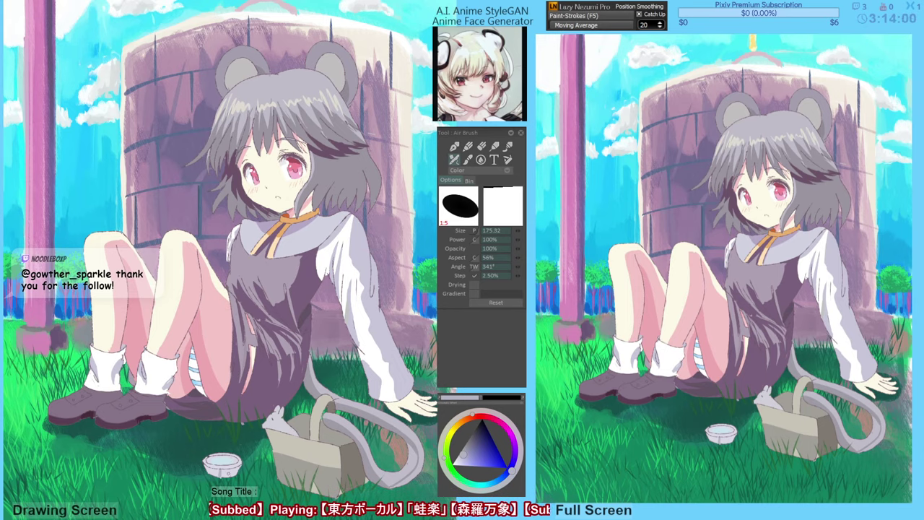
pyautogui.press('f')
pyautogui.click(225, 477)
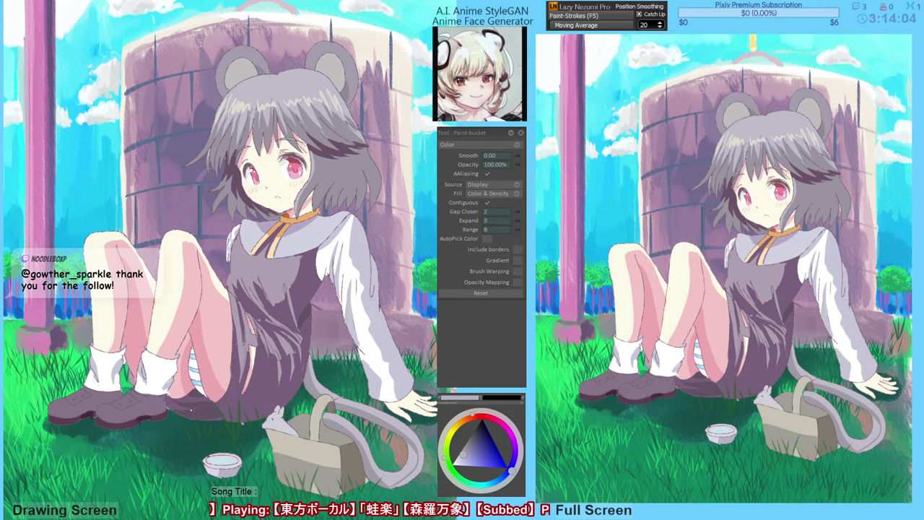
pyautogui.keyDown('alt'); pyautogui.click(221, 460); pyautogui.keyUp('alt')
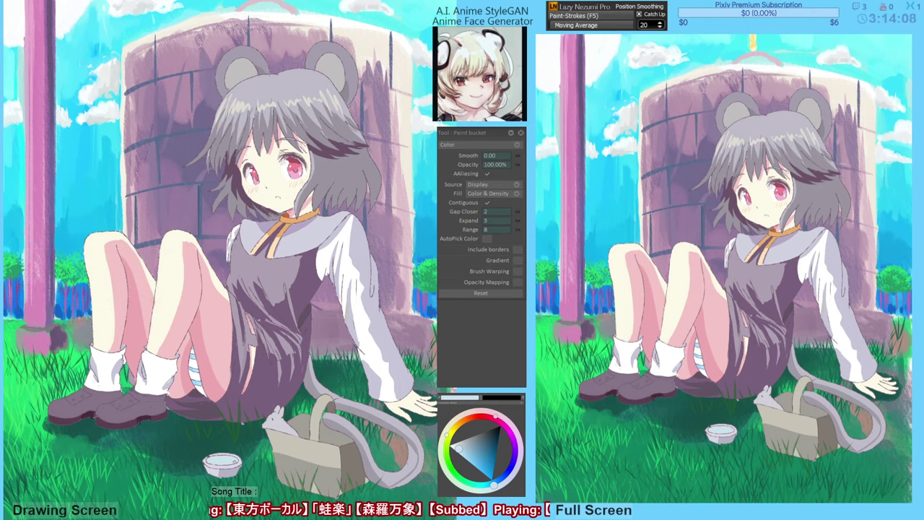
pyautogui.keyDown('alt'); pyautogui.click(226, 469); pyautogui.keyUp('alt')
pyautogui.click(230, 460)
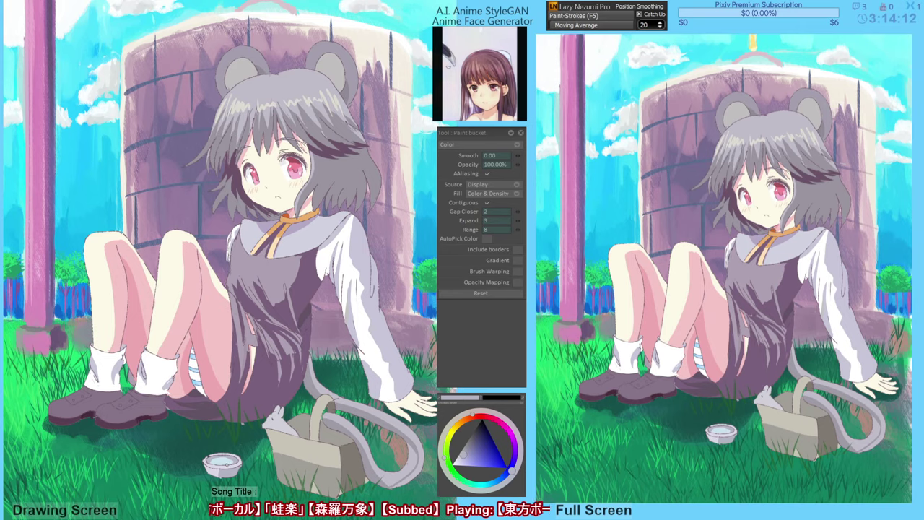
# Touch up the water and rim of the bowl with sampled light blue and the green of the grass around it.
pyautogui.press('b')
pyautogui.keyDown('alt'); pyautogui.click(221, 460); pyautogui.keyUp('alt')
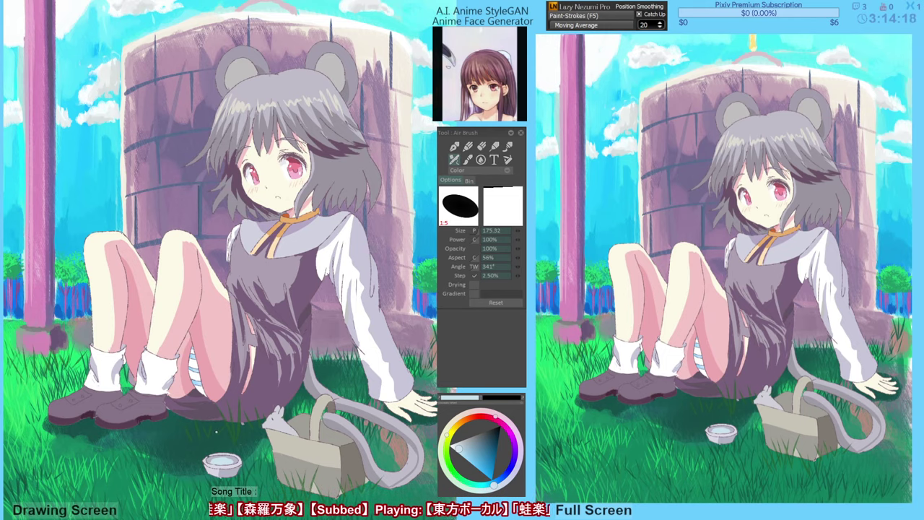
pyautogui.moveTo(198, 453); pyautogui.dragTo(200, 452)
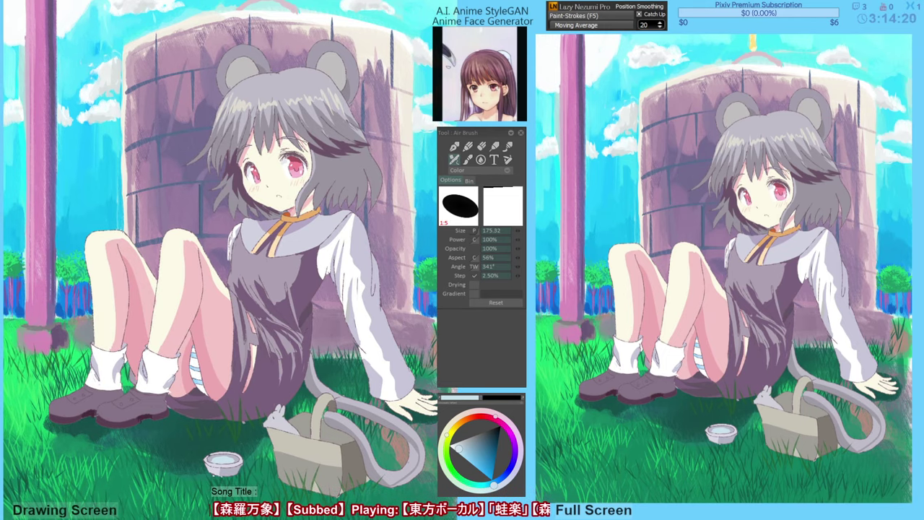
pyautogui.keyDown('alt'); pyautogui.click(210, 443); pyautogui.keyUp('alt')
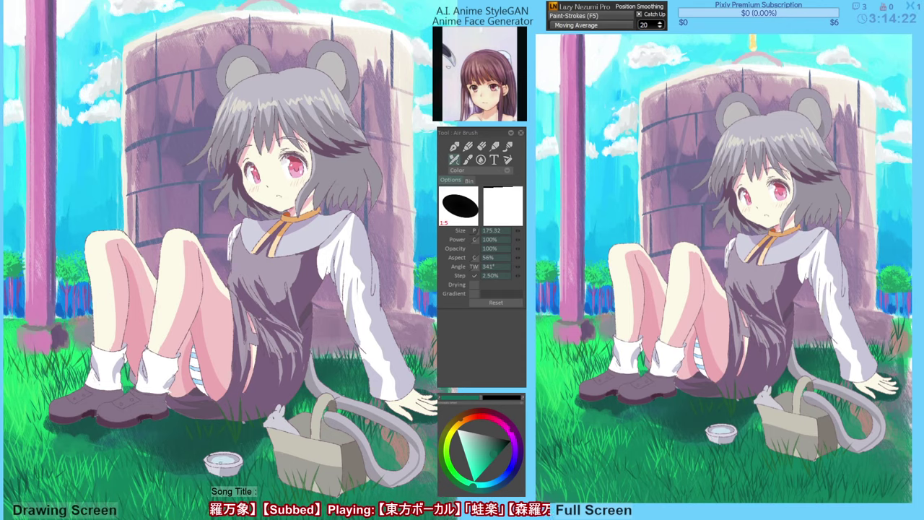
pyautogui.keyDown('alt'); pyautogui.click(219, 458); pyautogui.keyUp('alt')
pyautogui.click(231, 460)
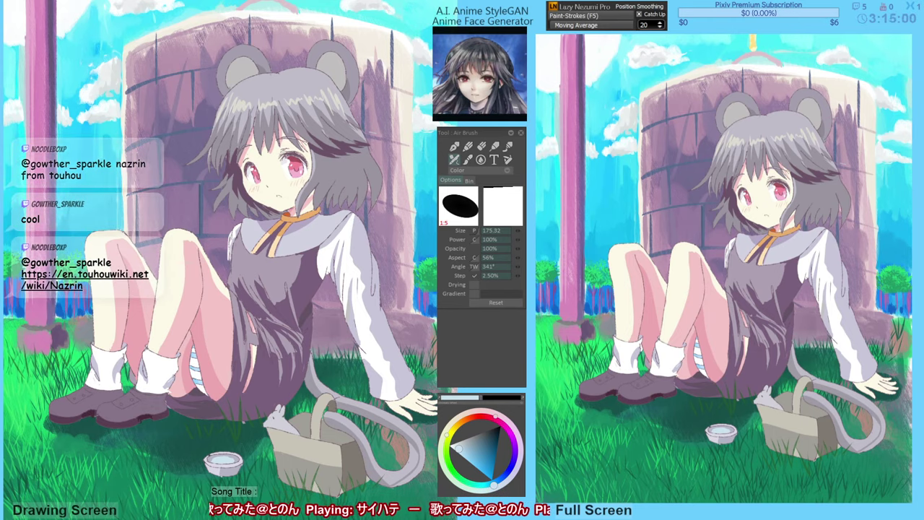
# Outline a jagged fold shadow down the near sock with sampled lavender.
pyautogui.moveTo(313, 268); pyautogui.dragTo(314, 277)
pyautogui.moveTo(312, 320); pyautogui.dragTo(293, 333)
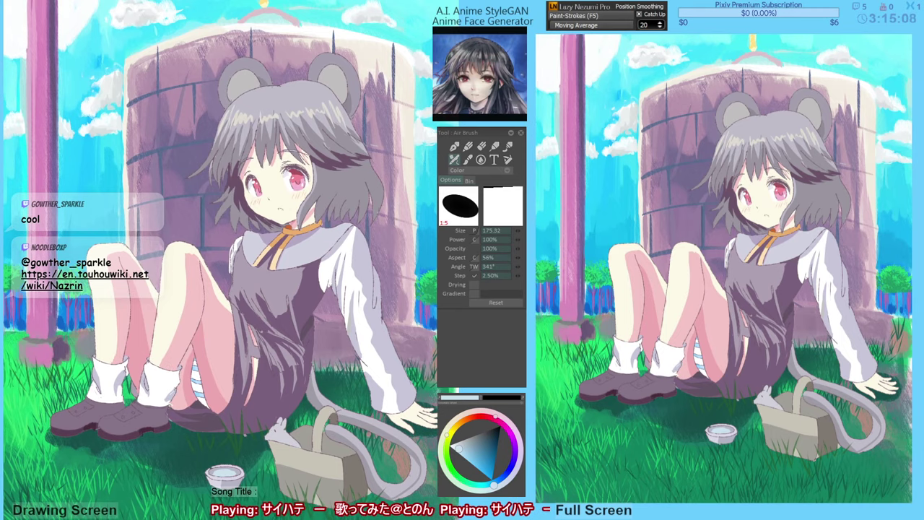
pyautogui.keyDown('alt'); pyautogui.click(173, 397); pyautogui.keyUp('alt')
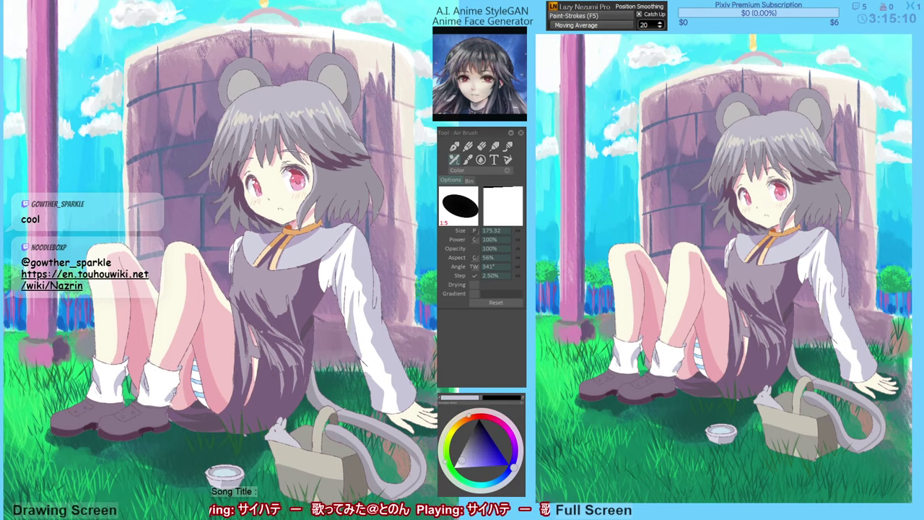
pyautogui.keyDown('alt'); pyautogui.click(174, 389); pyautogui.keyUp('alt')
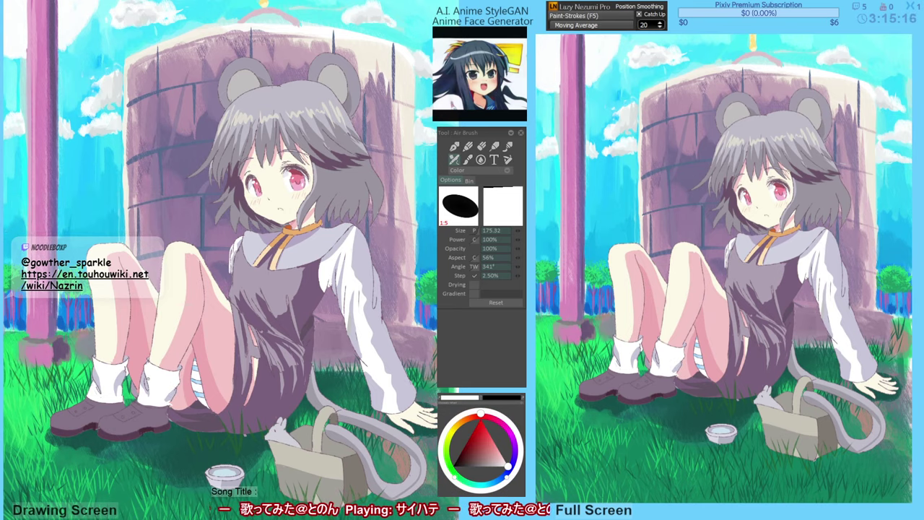
pyautogui.keyDown('alt'); pyautogui.click(142, 379); pyautogui.keyUp('alt')
pyautogui.moveTo(161, 370)
pyautogui.mouseDown()
pyautogui.moveTo(153, 399)
pyautogui.moveTo(160, 381)
pyautogui.moveTo(159, 391)
pyautogui.mouseUp()
pyautogui.hotkey('ctrl', 'z')
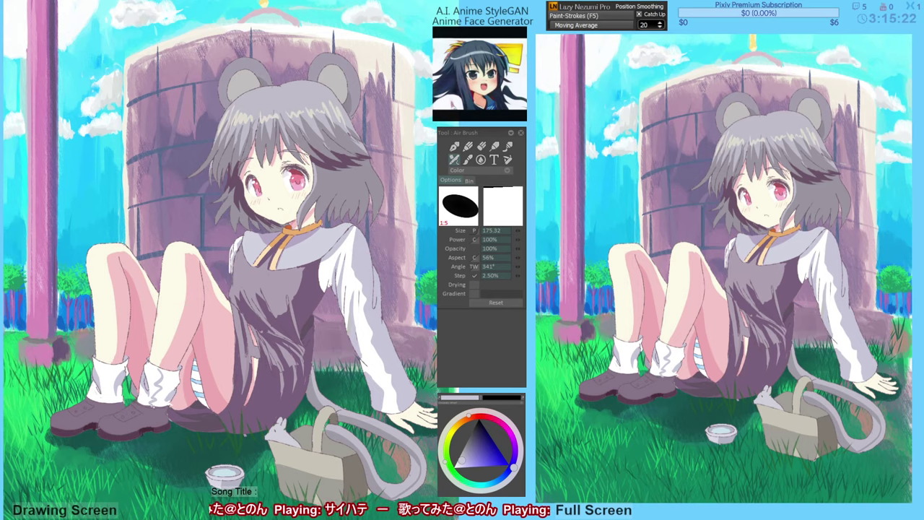
pyautogui.press('f')
pyautogui.click(165, 390)
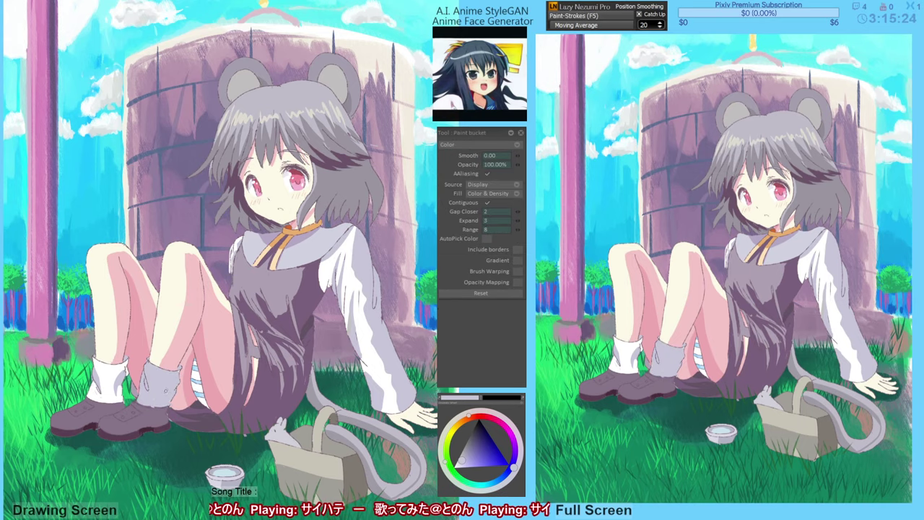
pyautogui.hotkey('ctrl', 'z')
pyautogui.click(159, 371)
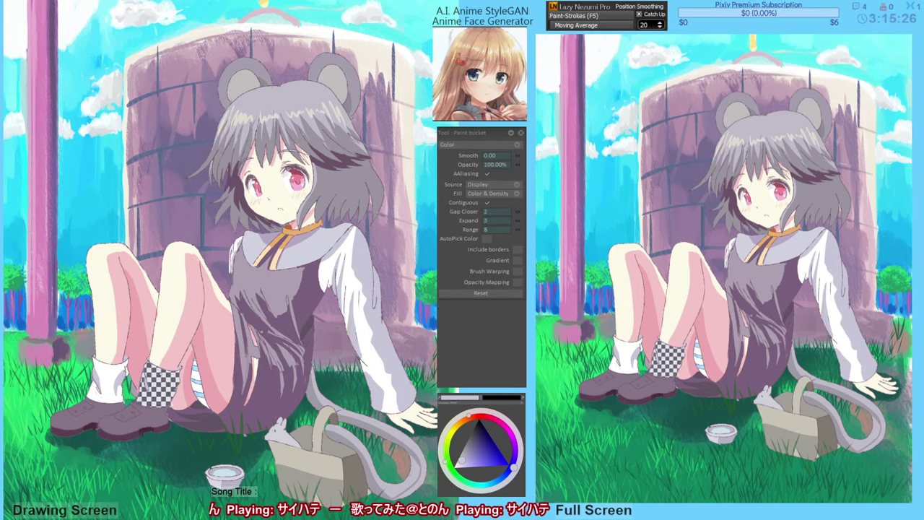
pyautogui.hotkey('ctrl', 'z')
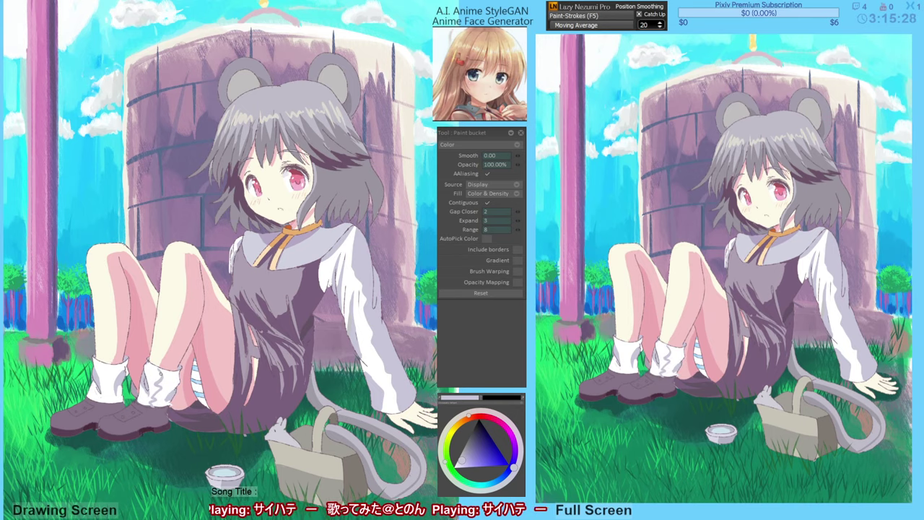
# Close the shadow outline on the near sock, fill the area inside with lavender and refine its edges with sampled tones.
pyautogui.press('b')
pyautogui.moveTo(163, 373); pyautogui.dragTo(167, 379)
pyautogui.press('f')
pyautogui.click(166, 384)
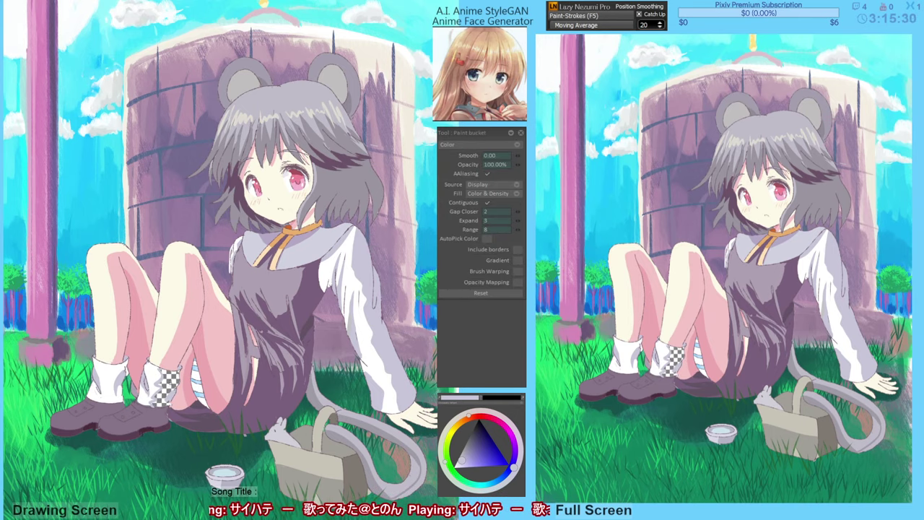
pyautogui.press('b')
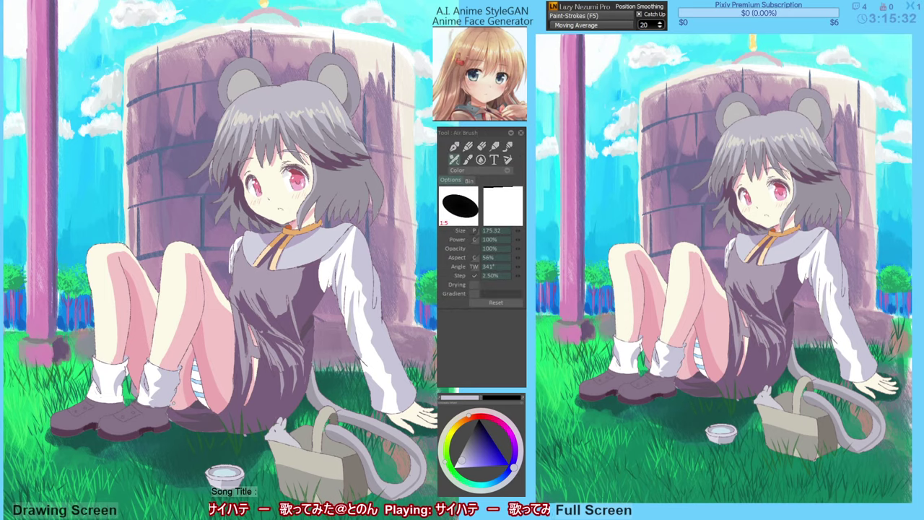
pyautogui.keyDown('alt'); pyautogui.click(172, 394); pyautogui.keyUp('alt')
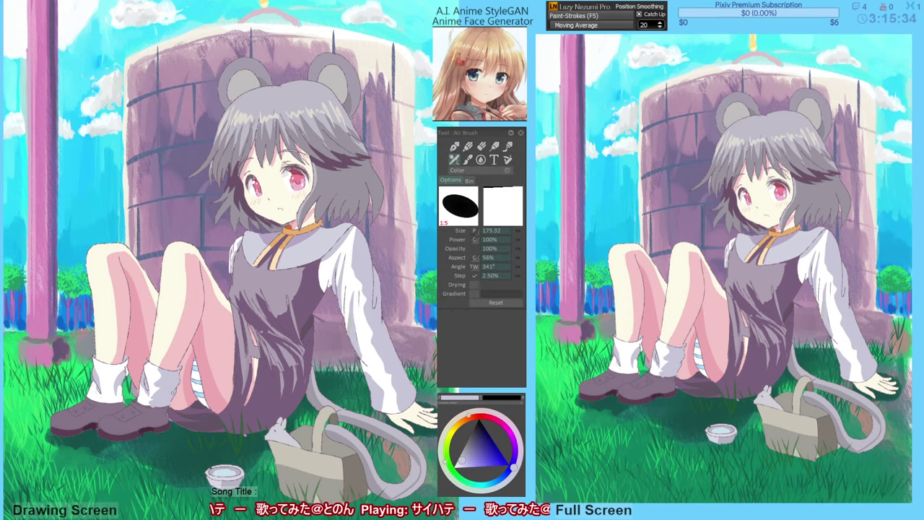
pyautogui.keyDown('alt'); pyautogui.click(172, 393); pyautogui.keyUp('alt')
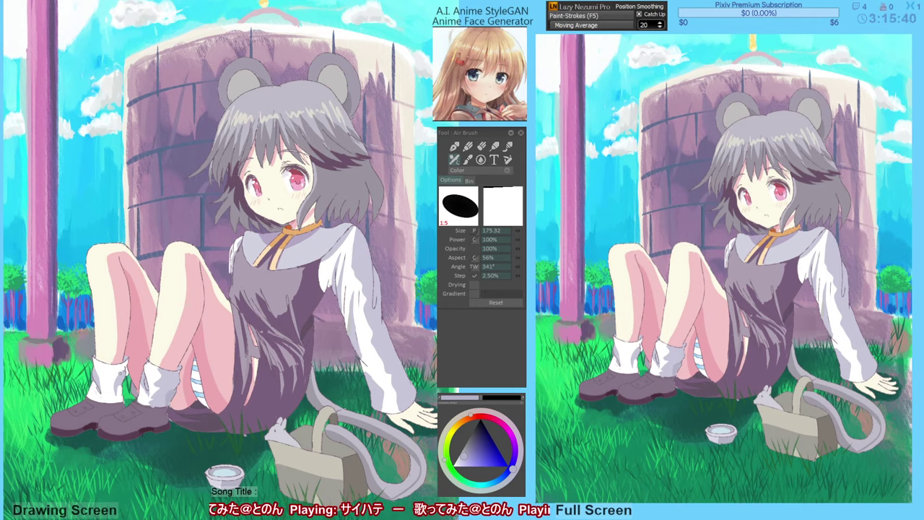
pyautogui.keyDown('alt'); pyautogui.click(116, 396); pyautogui.keyUp('alt')
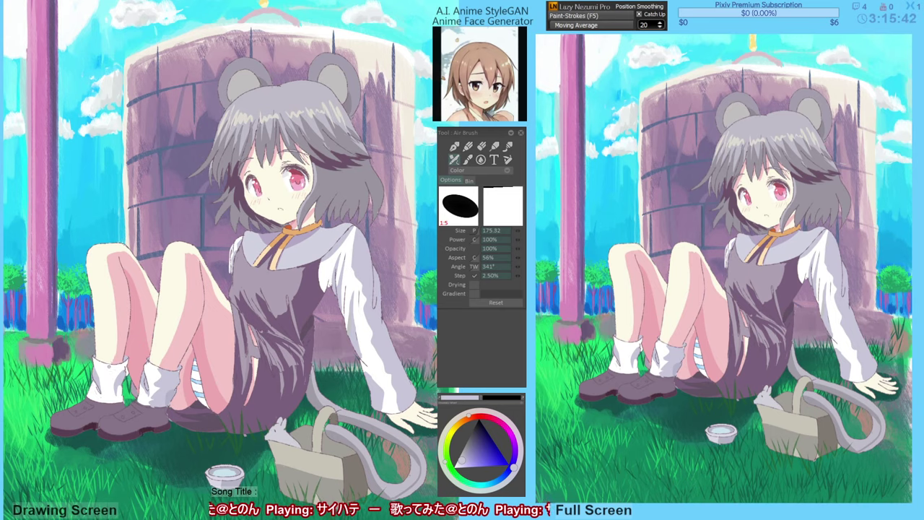
pyautogui.moveTo(110, 366); pyautogui.dragTo(111, 395)
pyautogui.hotkey('ctrl', 'z')
pyautogui.keyDown('alt'); pyautogui.click(175, 404); pyautogui.keyUp('alt')
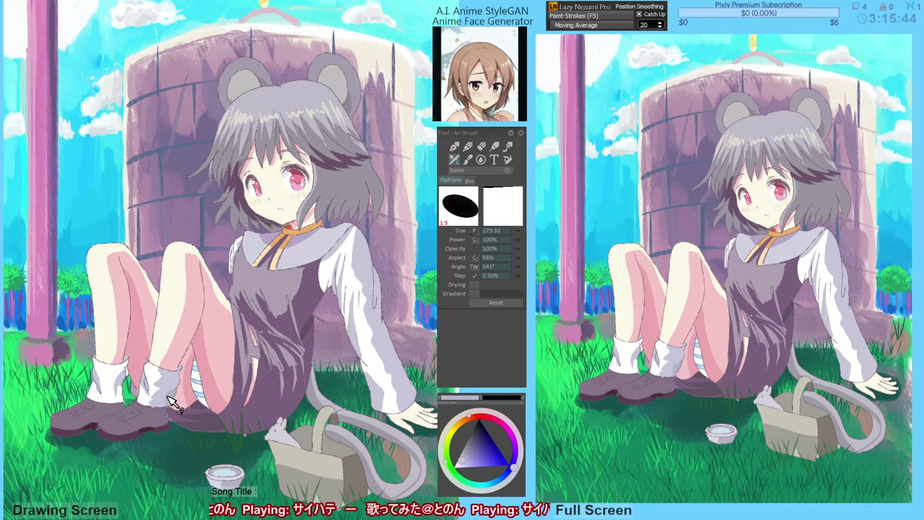
pyautogui.press('f')
pyautogui.click(119, 388)
pyautogui.keyDown('alt'); pyautogui.click(171, 391); pyautogui.keyUp('alt')
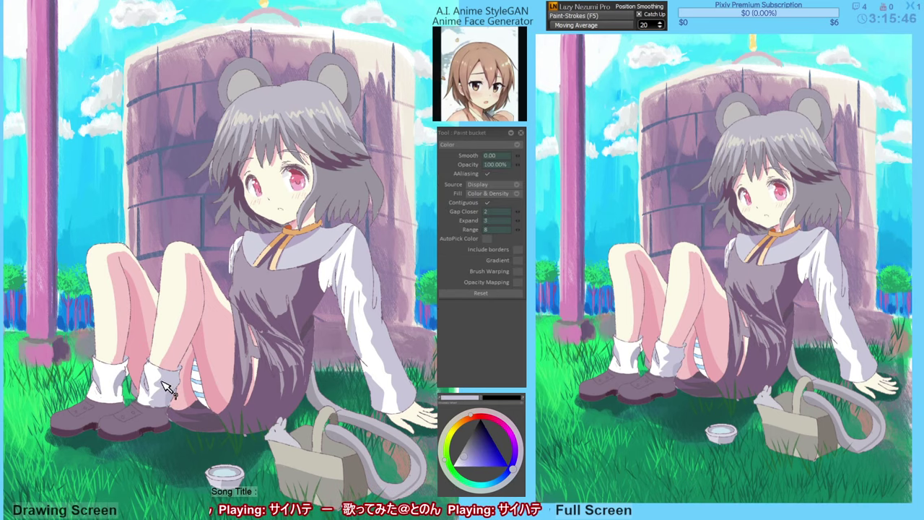
pyautogui.click(113, 381)
pyautogui.hotkey('ctrl', 'z')
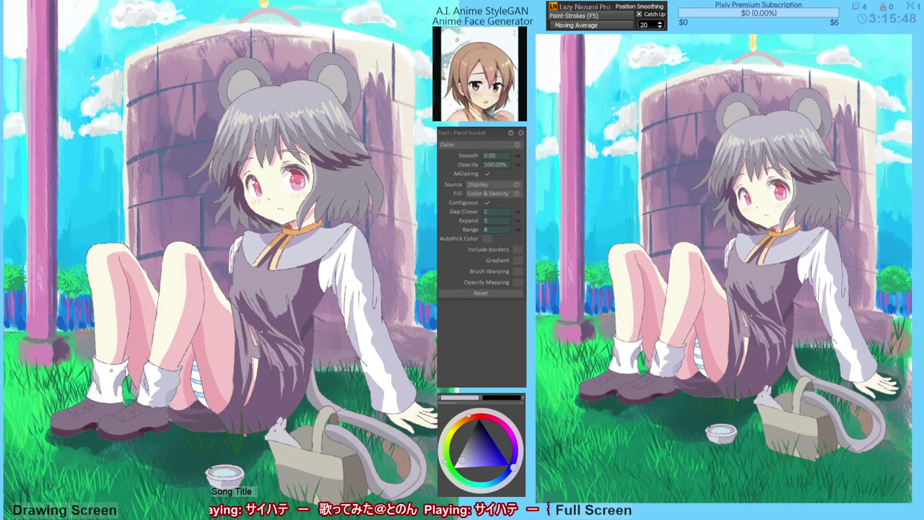
# Outline a fold shadow down the far sock and fill it with the lavender shade.
pyautogui.press('b')
pyautogui.moveTo(110, 365); pyautogui.dragTo(108, 396)
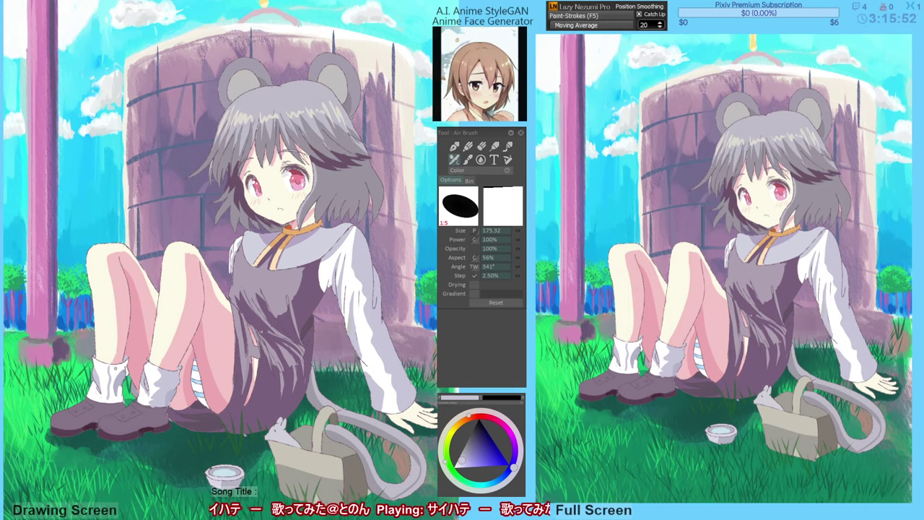
pyautogui.hotkey('ctrl', 'z')
pyautogui.moveTo(111, 366); pyautogui.dragTo(106, 400)
pyautogui.hotkey('ctrl', 'z')
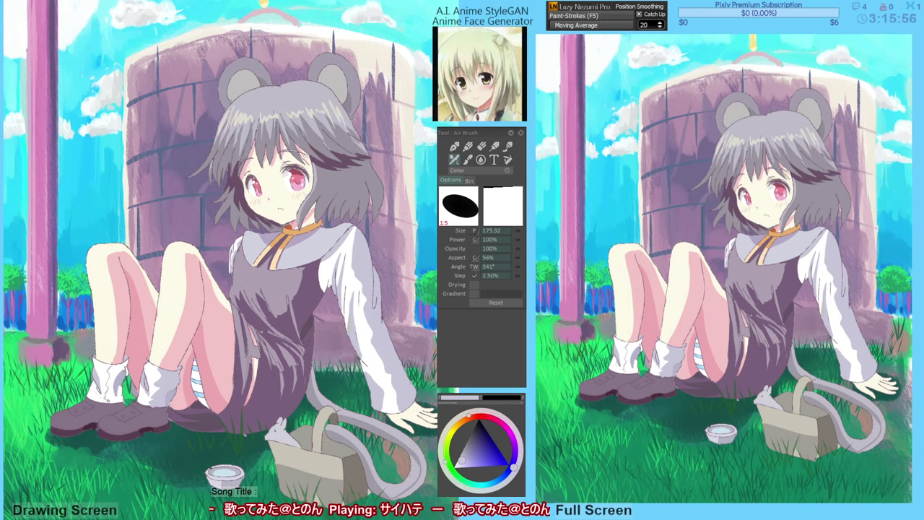
pyautogui.press('f')
pyautogui.click(118, 384)
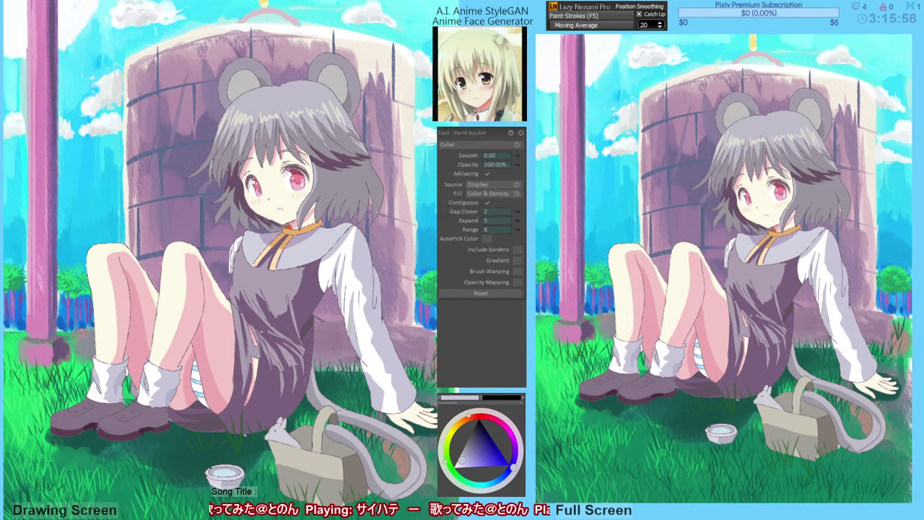
pyautogui.moveTo(138, 386); pyautogui.dragTo(135, 393)
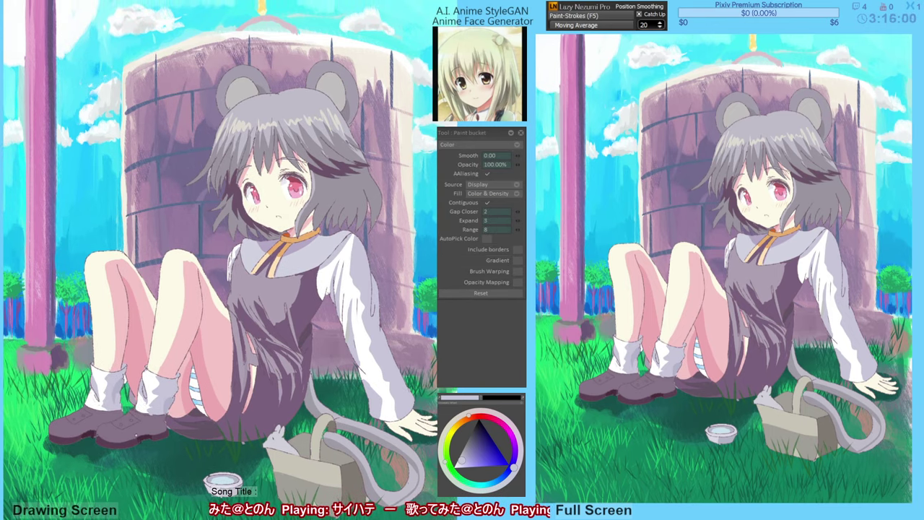
pyautogui.moveTo(314, 280); pyautogui.dragTo(316, 286)
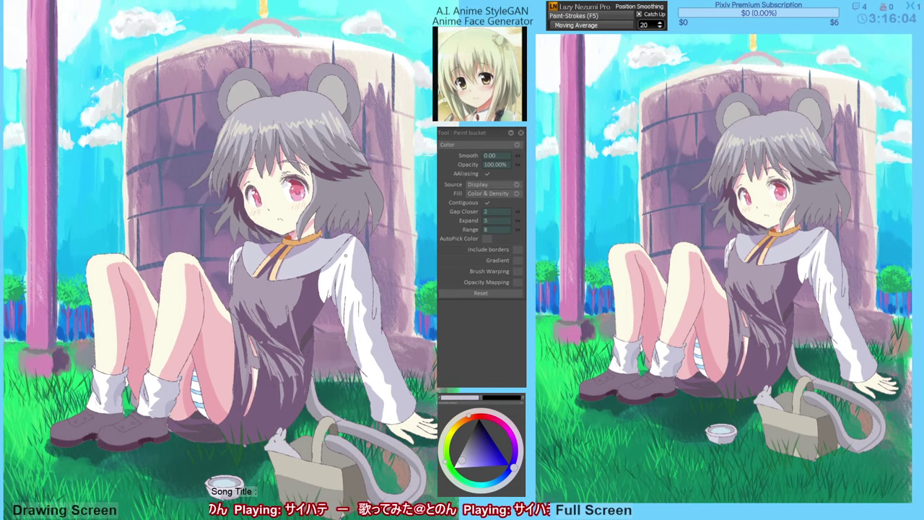
pyautogui.moveTo(295, 318); pyautogui.dragTo(297, 316)
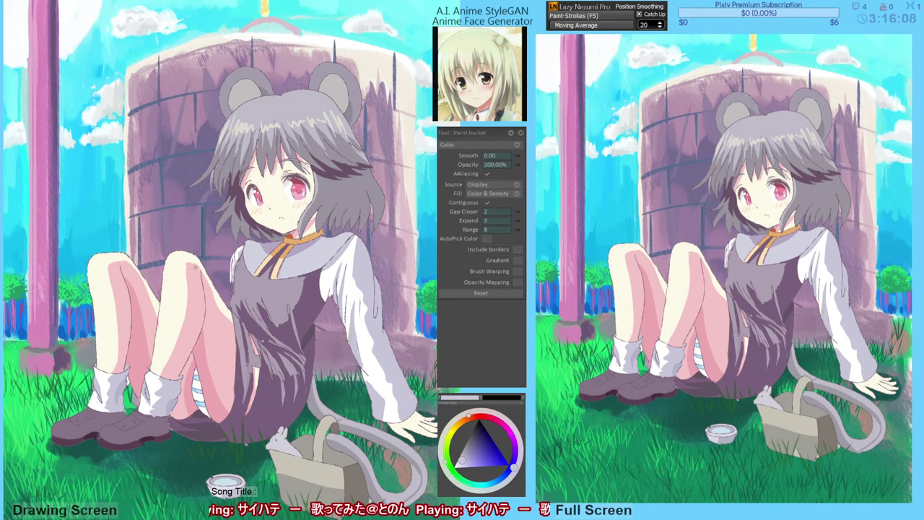
# Touch up the shading on the near knee with sampled pink and pale skin tones.
pyautogui.press('b')
pyautogui.keyDown('alt'); pyautogui.click(191, 267); pyautogui.keyUp('alt')
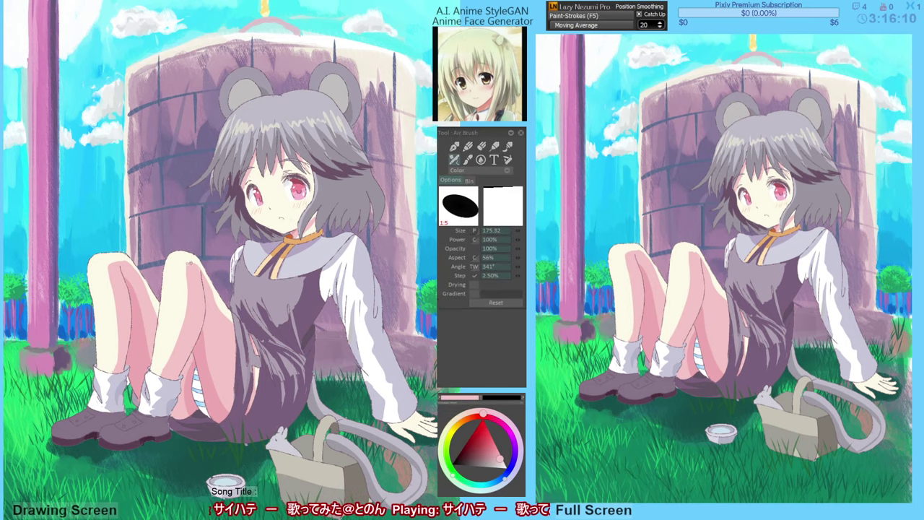
pyautogui.keyDown('alt'); pyautogui.click(181, 274); pyautogui.keyUp('alt')
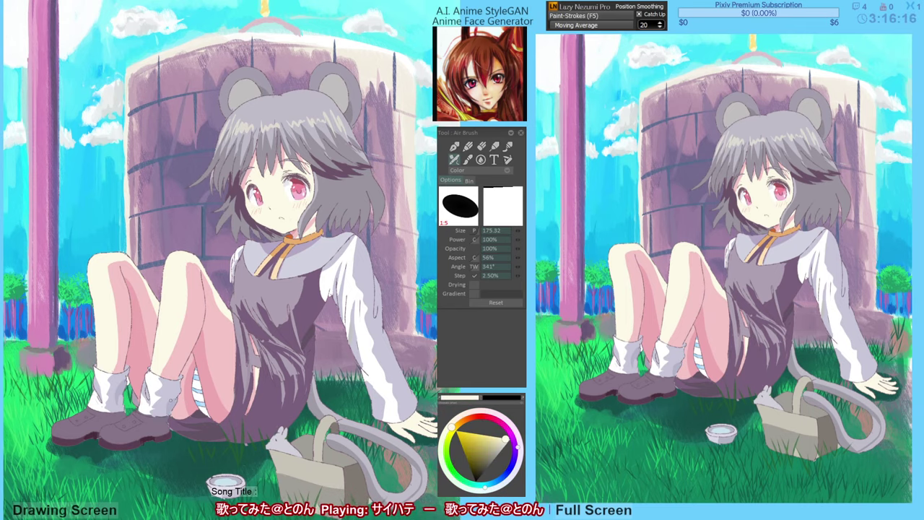
pyautogui.moveTo(171, 400); pyautogui.dragTo(167, 400)
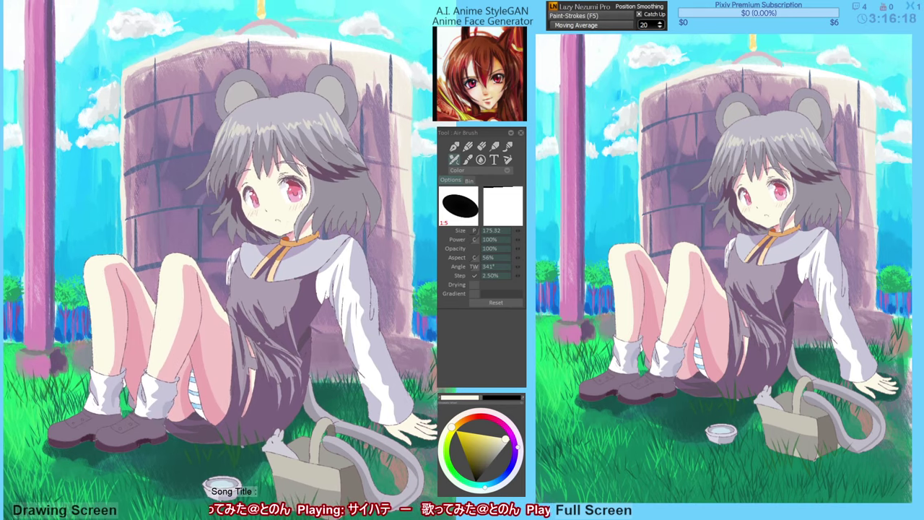
# Mix a near-white tint, sample the pillar base's pink and touch up the background with the custom brush.
pyautogui.press('o')
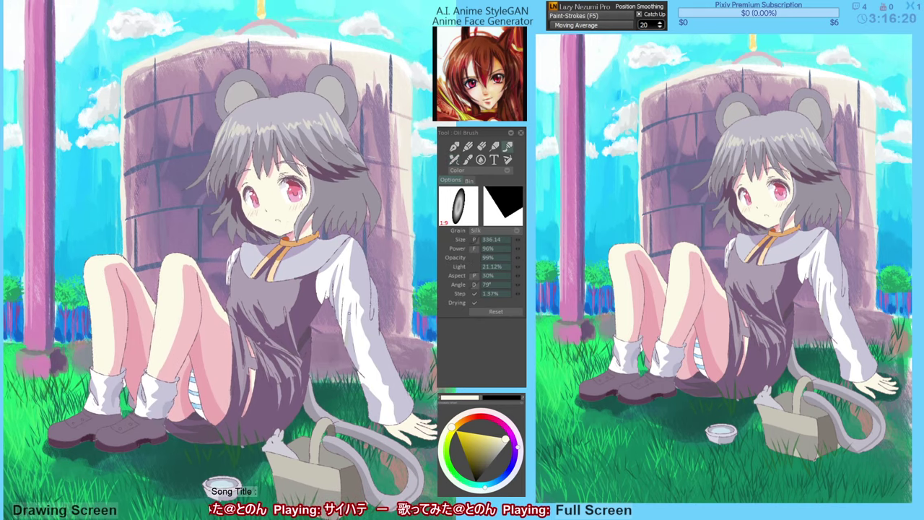
pyautogui.moveTo(355, 227); pyautogui.dragTo(344, 243)
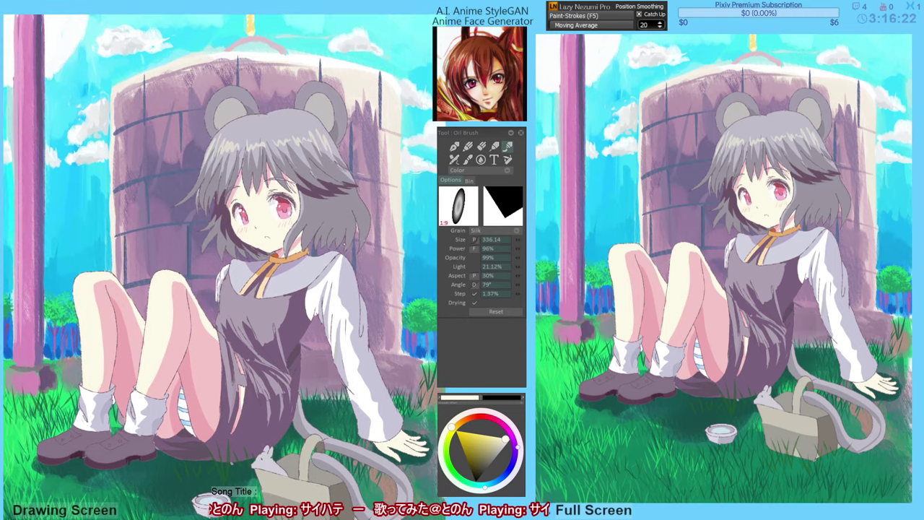
pyautogui.moveTo(497, 443); pyautogui.dragTo(511, 439)
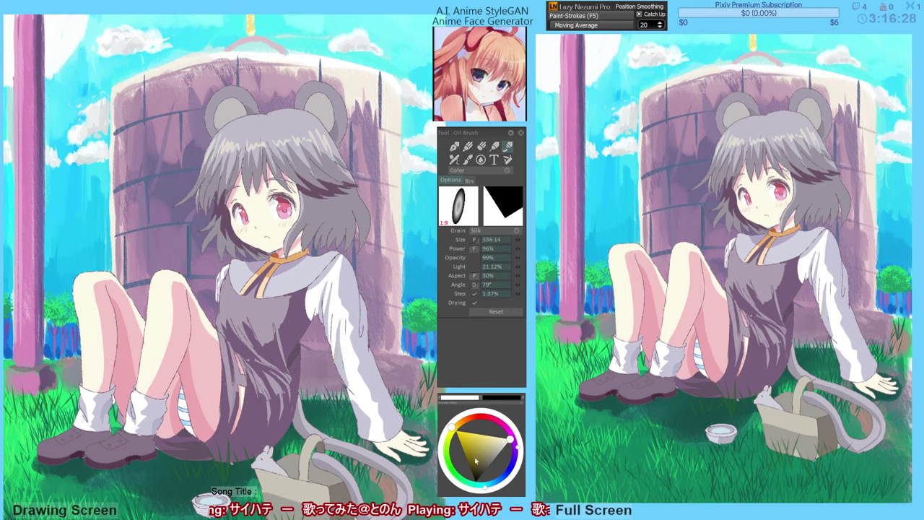
pyautogui.press('b')
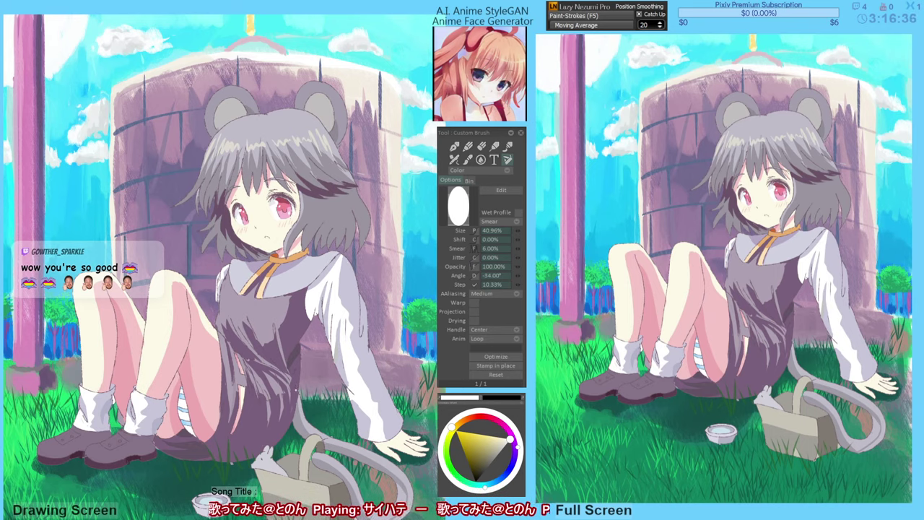
pyautogui.moveTo(298, 390); pyautogui.dragTo(309, 387)
pyautogui.keyDown('alt'); pyautogui.click(36, 378); pyautogui.keyUp('alt')
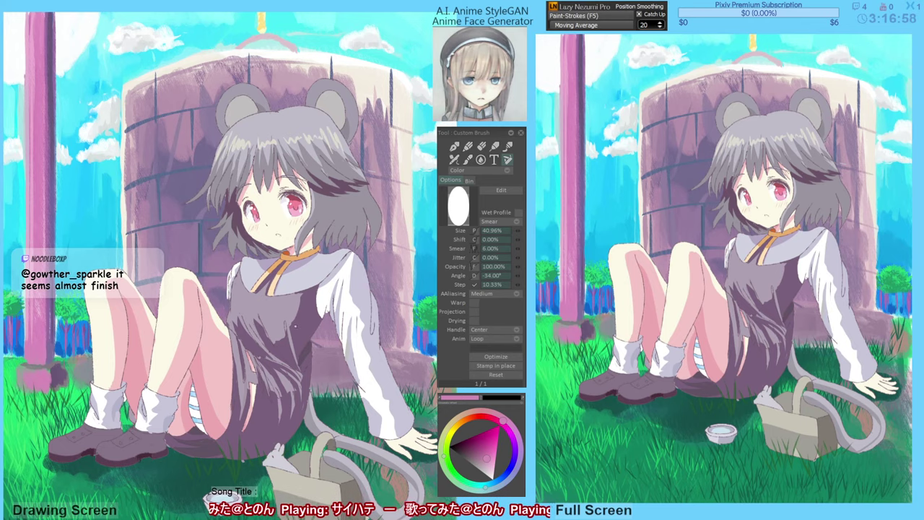
pyautogui.moveTo(220, 260); pyautogui.dragTo(239, 260)
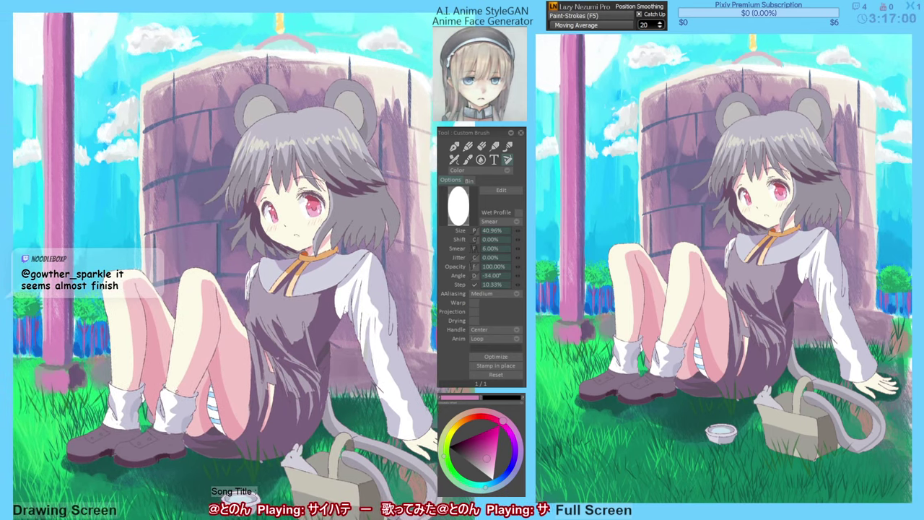
# Switch the stroke smoothing to the Slow C Line preset and on to the Balance Strokes preset.
pyautogui.press('F6')
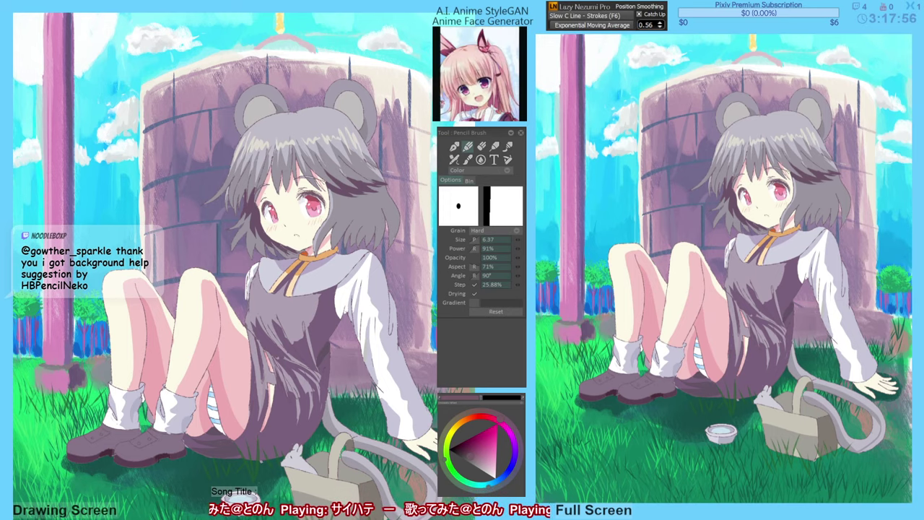
pyautogui.moveTo(365, 326)
pyautogui.mouseDown()
pyautogui.moveTo(288, 326)
pyautogui.moveTo(297, 324)
pyautogui.mouseUp()
pyautogui.press('F4')
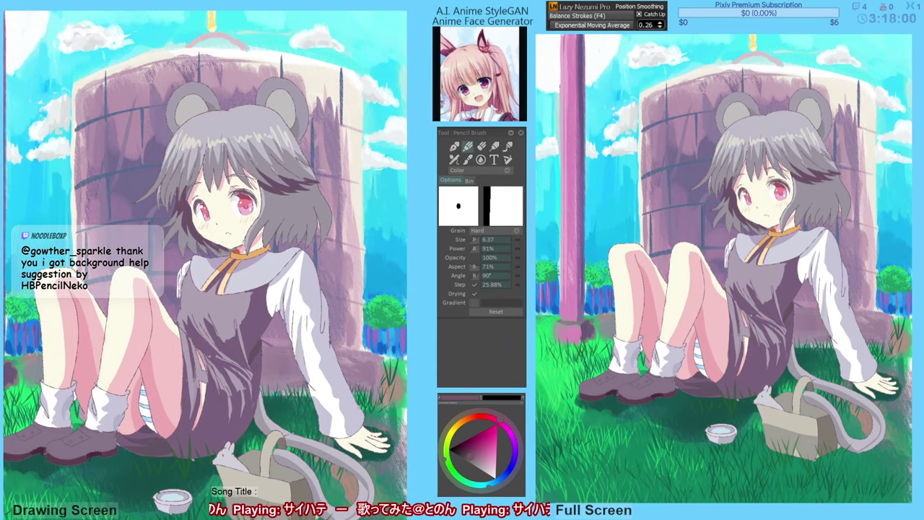
pyautogui.scroll(1, 211, 265)
pyautogui.scroll(1, 212, 265)
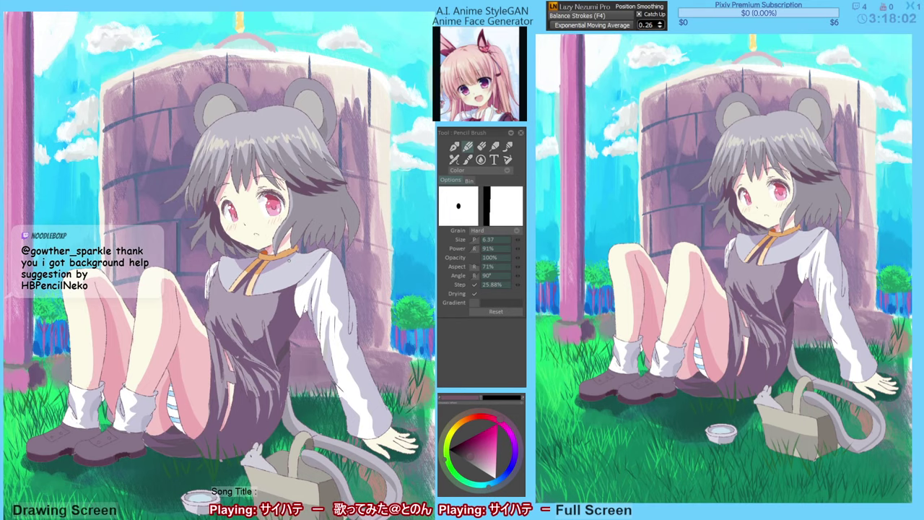
pyautogui.moveTo(341, 323); pyautogui.dragTo(342, 319)
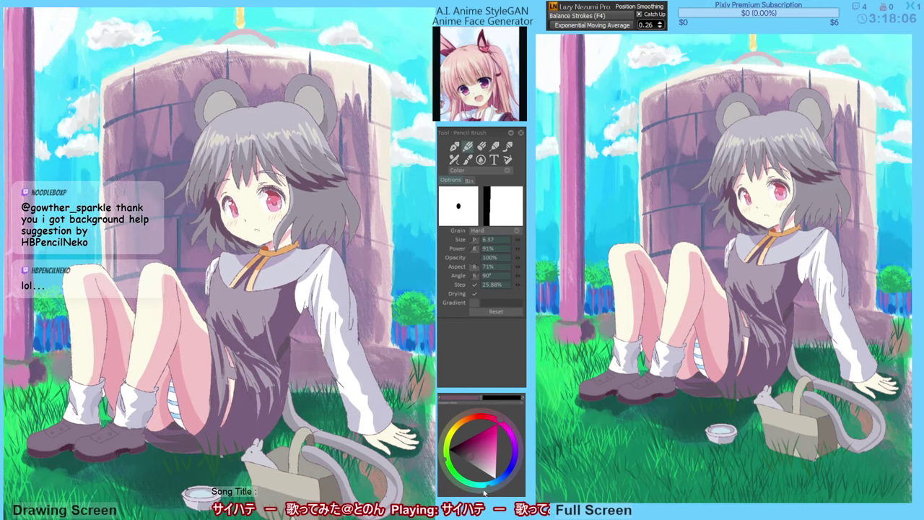
# Retouch the stone well's wall and upper edge with the custom brush, using sampled blue-grey and mauve tones.
pyautogui.press('b')
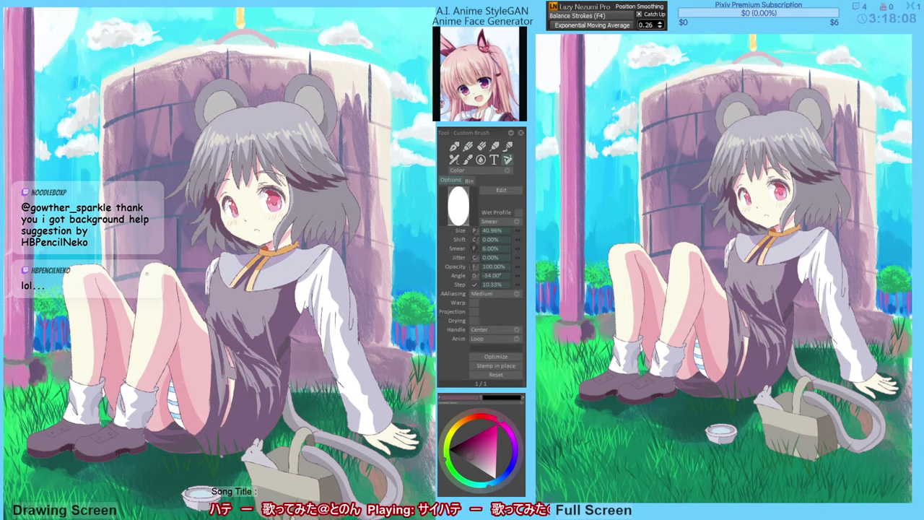
pyautogui.keyDown('alt'); pyautogui.click(179, 258); pyautogui.keyUp('alt')
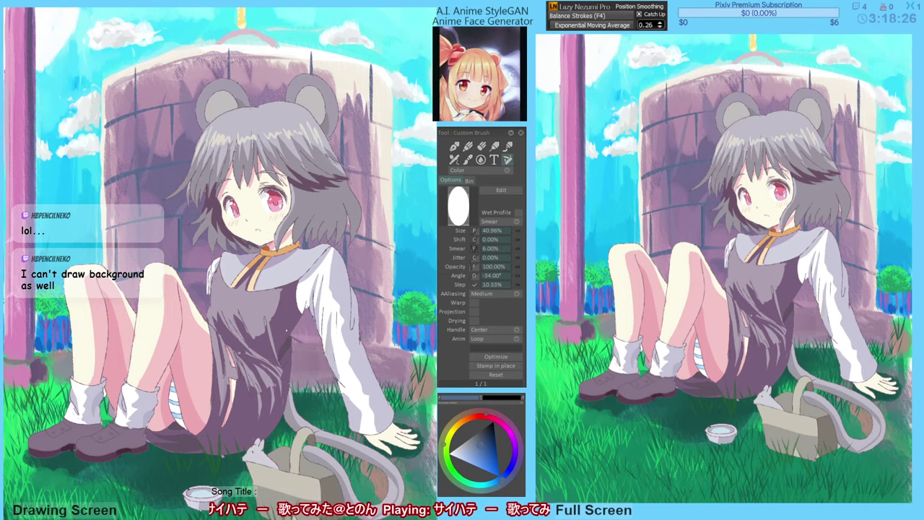
pyautogui.keyDown('alt'); pyautogui.click(308, 343); pyautogui.keyUp('alt')
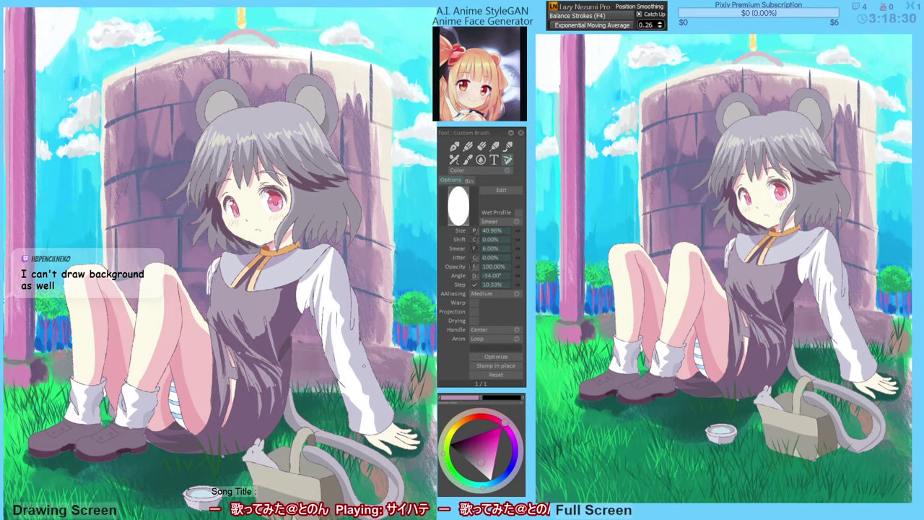
pyautogui.keyDown('alt'); pyautogui.click(325, 85); pyautogui.keyUp('alt')
pyautogui.moveTo(327, 64); pyautogui.dragTo(344, 104)
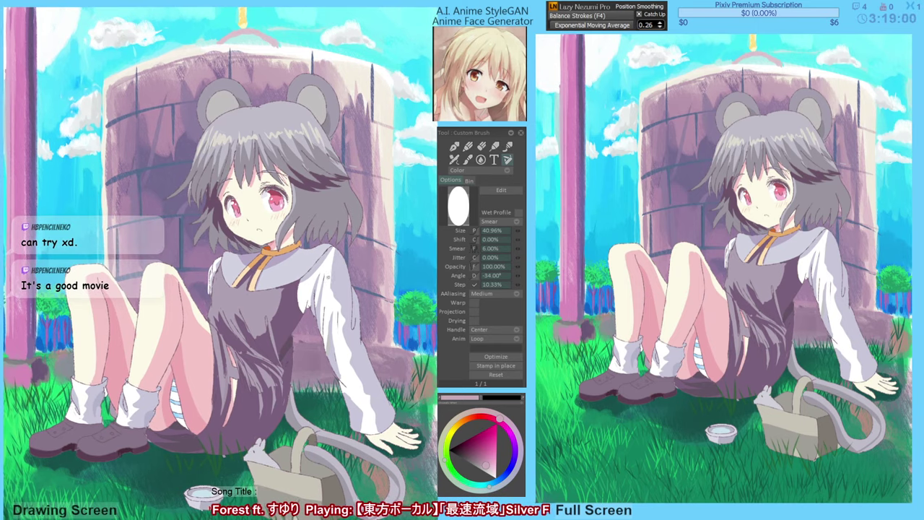
pyautogui.moveTo(332, 296); pyautogui.dragTo(341, 293)
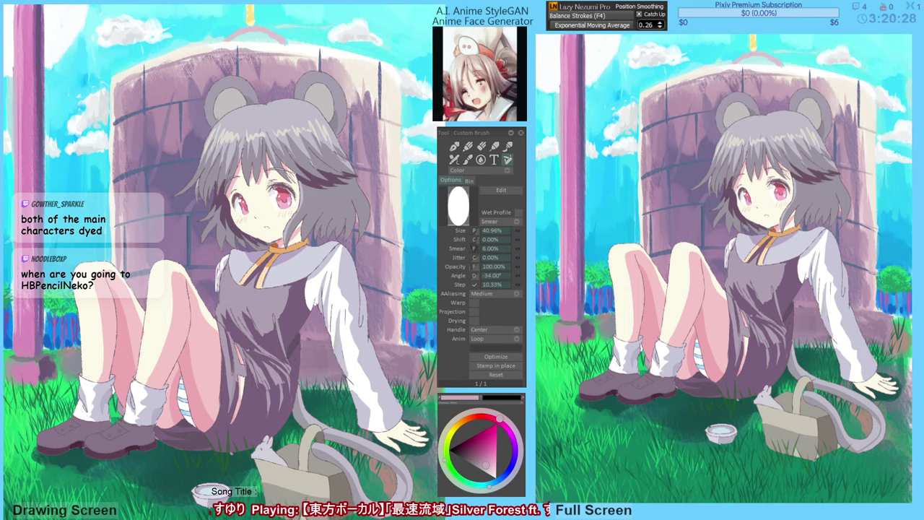
pyautogui.moveTo(301, 314); pyautogui.dragTo(310, 310)
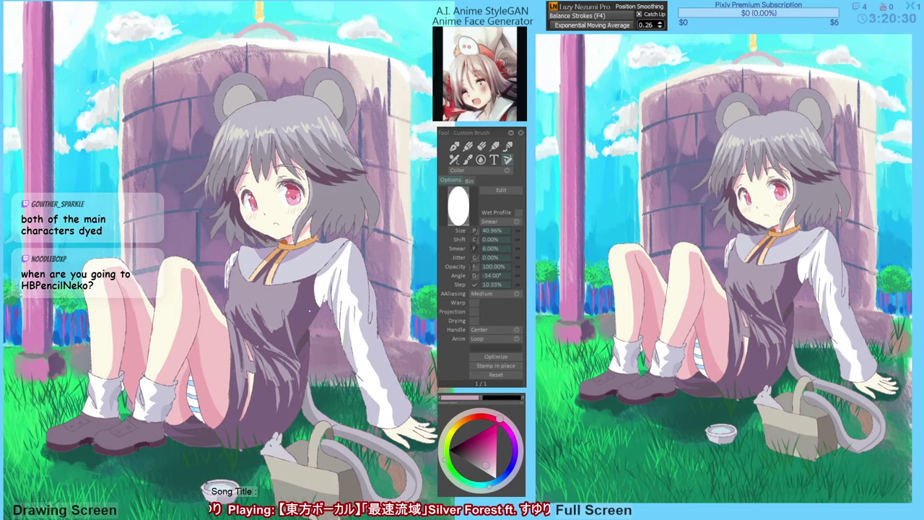
# Refine the light and shadow planes of the pillar's base block with sampled pink and magenta tones.
pyautogui.press('h')
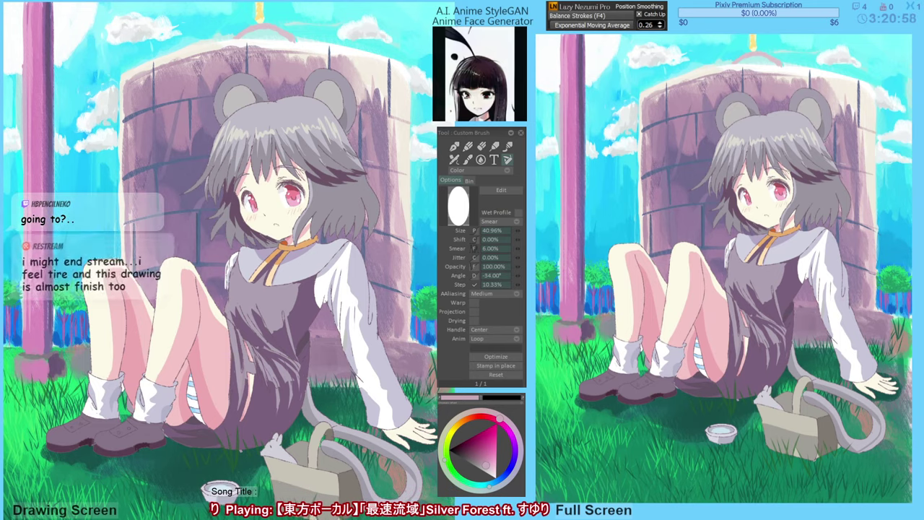
pyautogui.moveTo(105, 335); pyautogui.dragTo(168, 323)
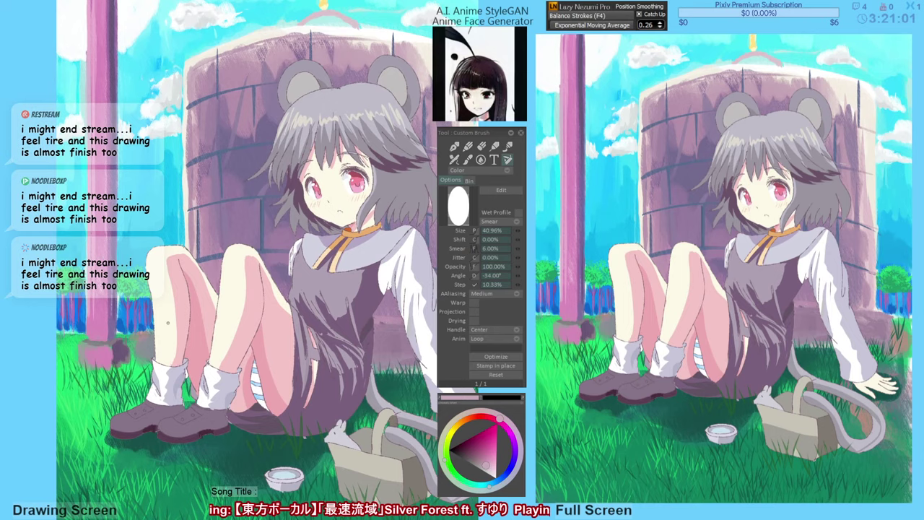
pyautogui.keyDown('alt'); pyautogui.click(104, 360); pyautogui.keyUp('alt')
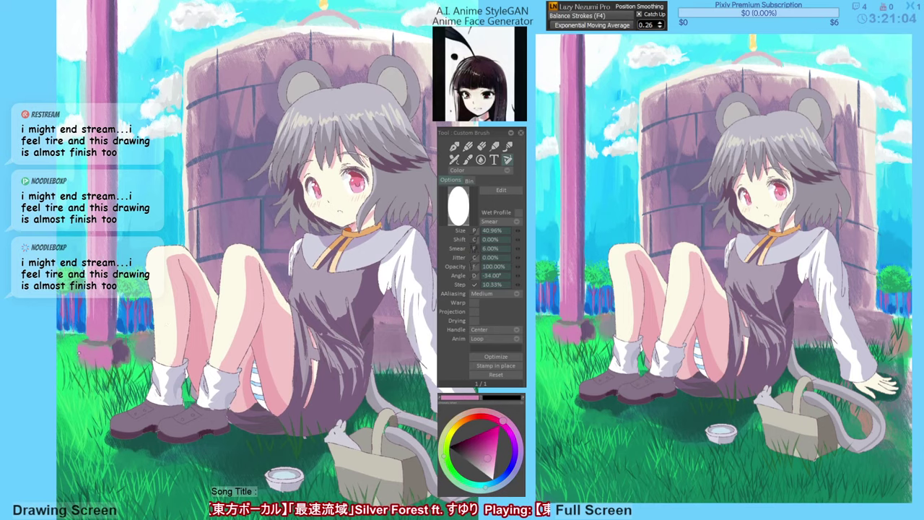
pyautogui.keyDown('alt'); pyautogui.click(87, 344); pyautogui.keyUp('alt')
pyautogui.moveTo(84, 347)
pyautogui.mouseDown()
pyautogui.moveTo(81, 368)
pyautogui.moveTo(89, 313)
pyautogui.moveTo(91, 340)
pyautogui.mouseUp()
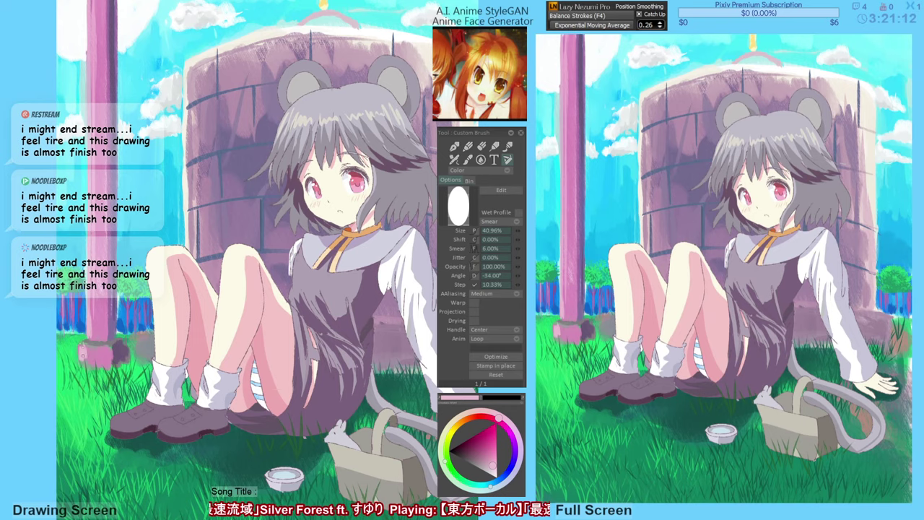
pyautogui.moveTo(82, 340)
pyautogui.mouseDown()
pyautogui.moveTo(84, 366)
pyautogui.moveTo(105, 364)
pyautogui.mouseUp()
pyautogui.keyDown('alt'); pyautogui.click(103, 355); pyautogui.keyUp('alt')
pyautogui.keyDown('alt'); pyautogui.click(100, 355); pyautogui.keyUp('alt')
pyautogui.keyDown('alt'); pyautogui.click(107, 354); pyautogui.keyUp('alt')
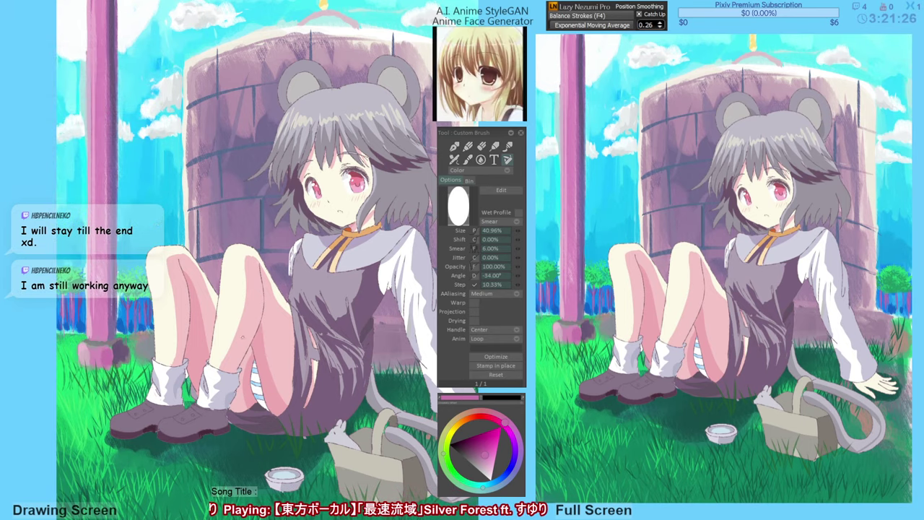
# Clean up the side edge of the pillar's base with sampled purple and the greens of the adjoining grass.
pyautogui.keyDown('alt'); pyautogui.click(121, 354); pyautogui.keyUp('alt')
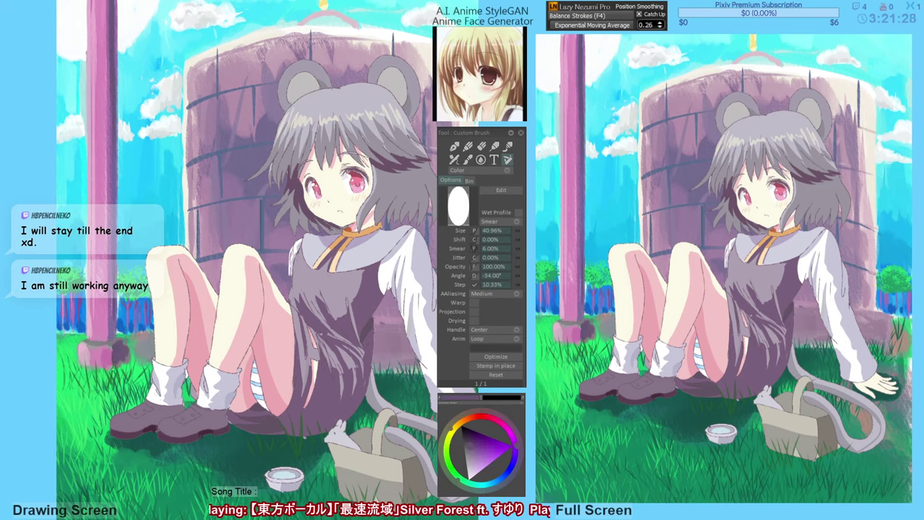
pyautogui.keyDown('alt'); pyautogui.click(122, 353); pyautogui.keyUp('alt')
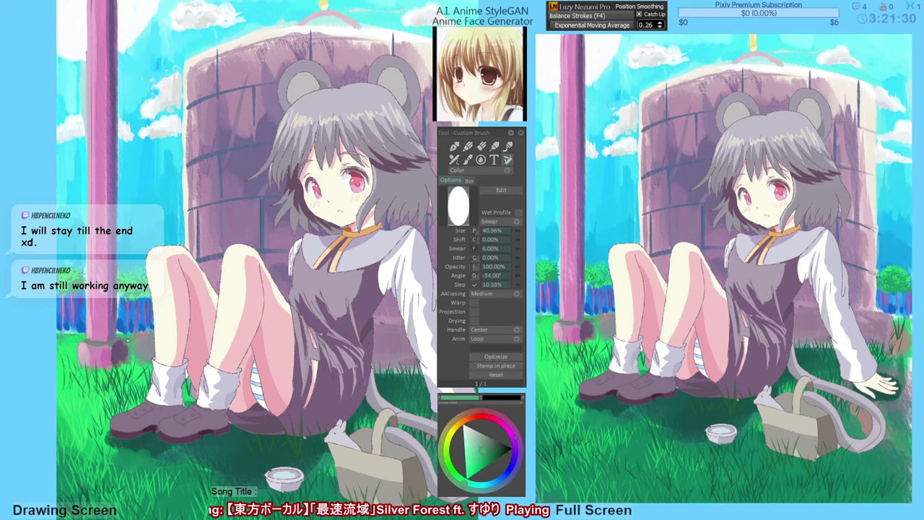
pyautogui.keyDown('alt'); pyautogui.click(141, 378); pyautogui.keyUp('alt')
pyautogui.moveTo(128, 354); pyautogui.dragTo(129, 344)
pyautogui.moveTo(126, 362); pyautogui.dragTo(125, 345)
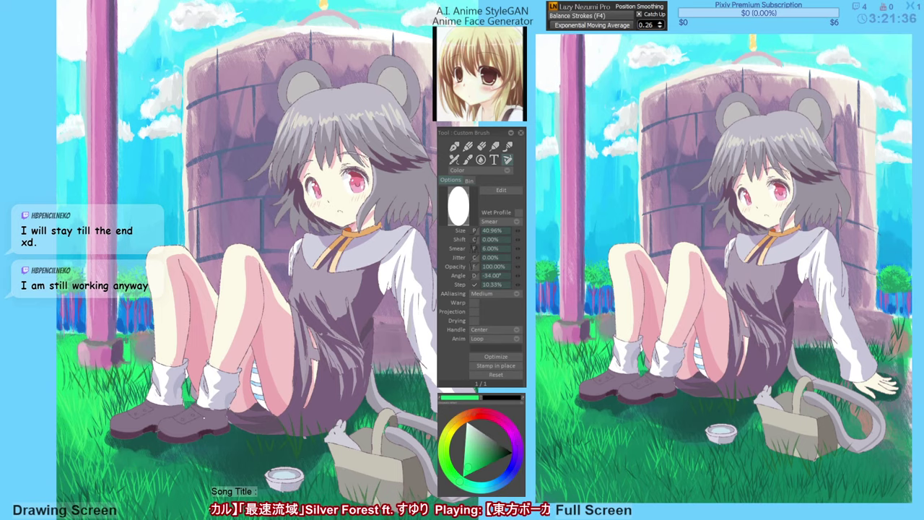
# Paint grass strokes along the underside of the pillar's base with sampled dark and mid greens.
pyautogui.keyDown('alt'); pyautogui.click(234, 453); pyautogui.keyUp('alt')
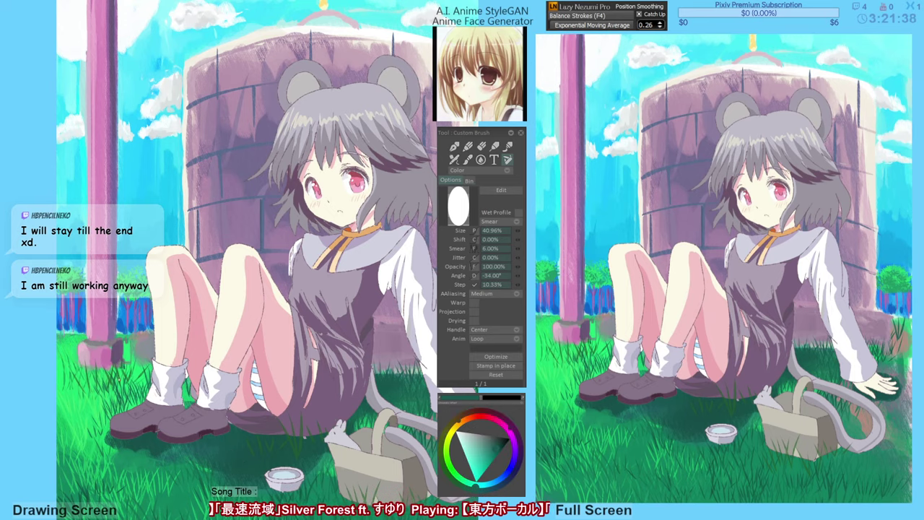
pyautogui.moveTo(109, 382)
pyautogui.mouseDown()
pyautogui.moveTo(98, 362)
pyautogui.moveTo(102, 369)
pyautogui.mouseUp()
pyautogui.moveTo(105, 379)
pyautogui.mouseDown()
pyautogui.moveTo(107, 366)
pyautogui.moveTo(125, 366)
pyautogui.moveTo(90, 371)
pyautogui.moveTo(110, 375)
pyautogui.moveTo(93, 384)
pyautogui.moveTo(98, 364)
pyautogui.mouseUp()
pyautogui.keyDown('alt'); pyautogui.click(97, 369); pyautogui.keyUp('alt')
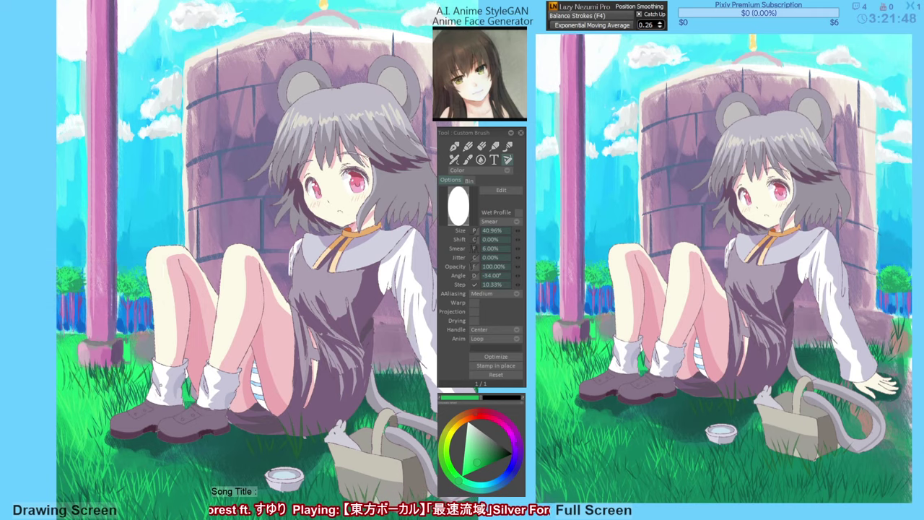
# Refine the lit front and top edge of the pillar's base block with sampled pink, mauve and pale pink tones.
pyautogui.keyDown('alt'); pyautogui.click(96, 350); pyautogui.keyUp('alt')
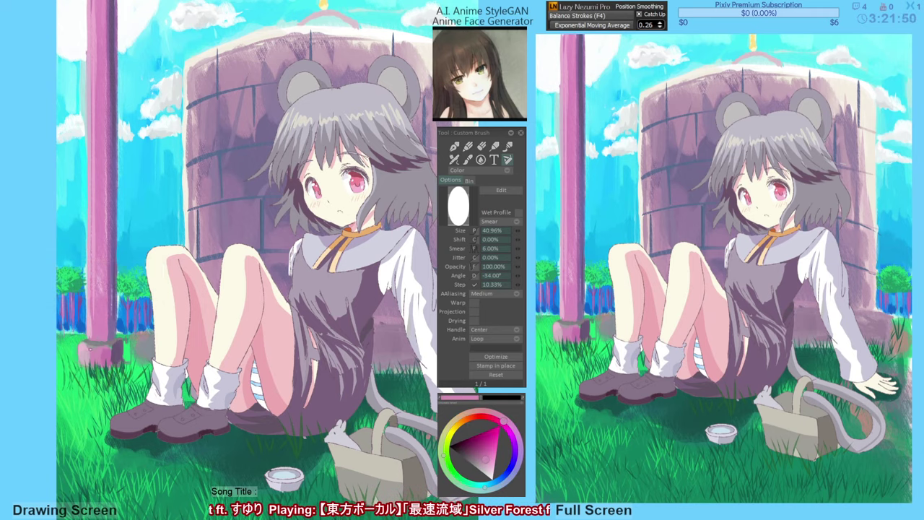
pyautogui.keyDown('alt'); pyautogui.click(89, 348); pyautogui.keyUp('alt')
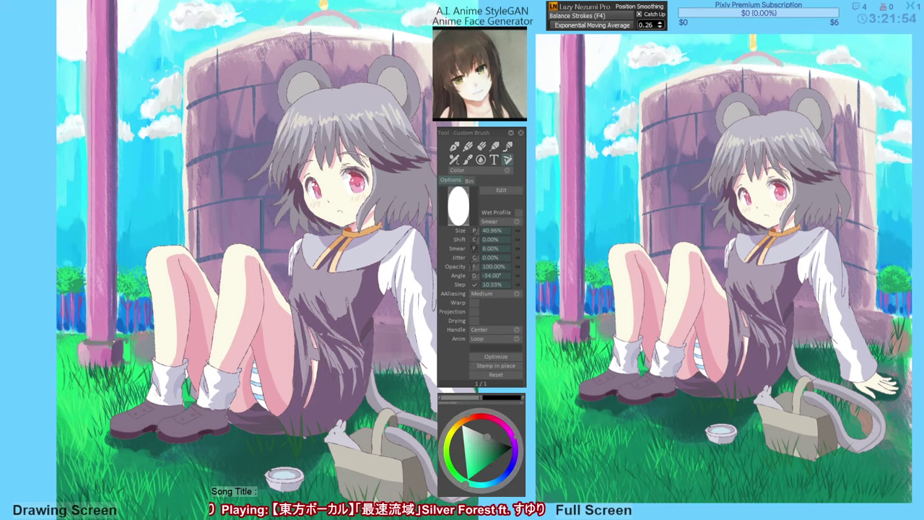
pyautogui.keyDown('alt'); pyautogui.click(118, 351); pyautogui.keyUp('alt')
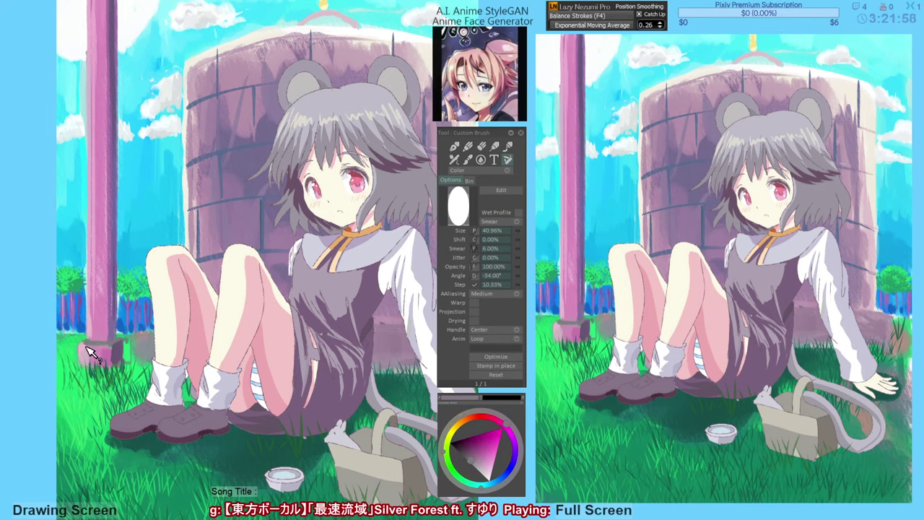
pyautogui.keyDown('alt'); pyautogui.click(94, 355); pyautogui.keyUp('alt')
pyautogui.keyDown('alt'); pyautogui.click(85, 355); pyautogui.keyUp('alt')
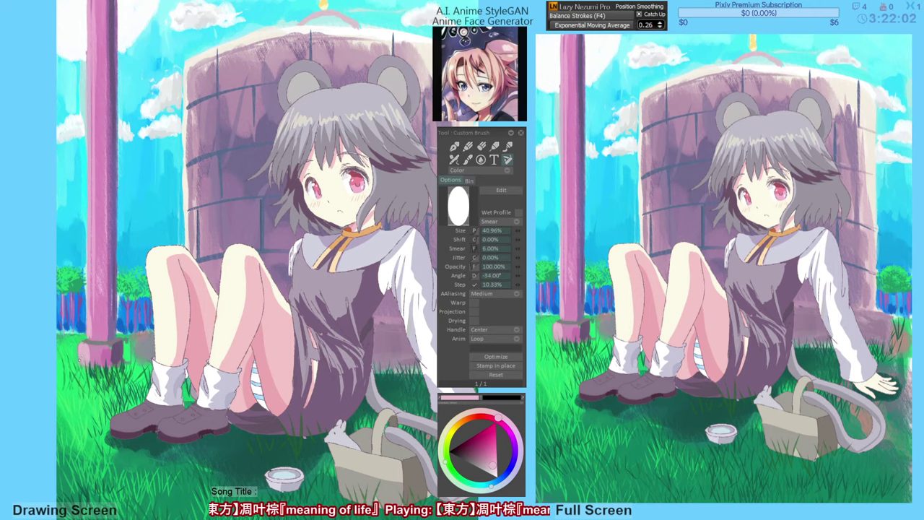
pyautogui.keyDown('alt'); pyautogui.click(79, 349); pyautogui.keyUp('alt')
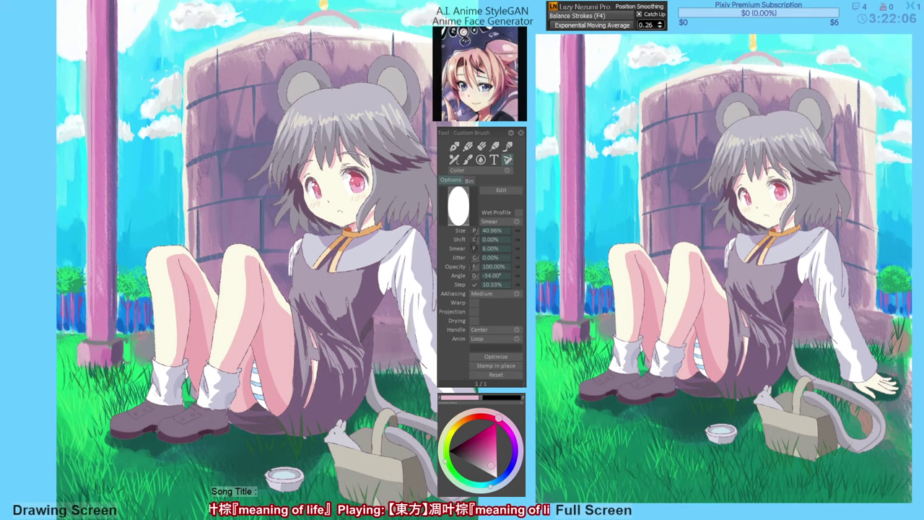
# Retouch the shaded side of the pillar's base block with sampled dark purple and magenta tones, undoing the stray stroke.
pyautogui.keyDown('alt'); pyautogui.click(125, 355); pyautogui.keyUp('alt')
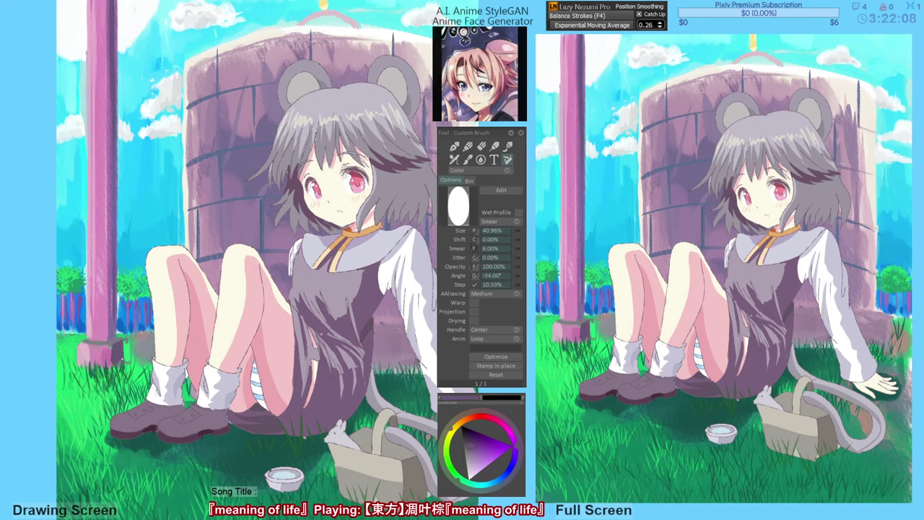
pyautogui.keyDown('alt'); pyautogui.click(121, 353); pyautogui.keyUp('alt')
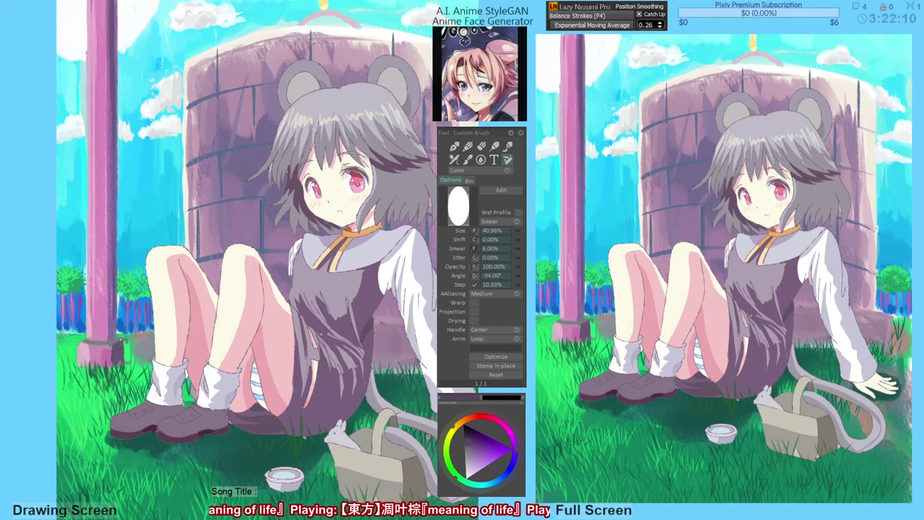
pyautogui.moveTo(122, 347); pyautogui.dragTo(122, 355)
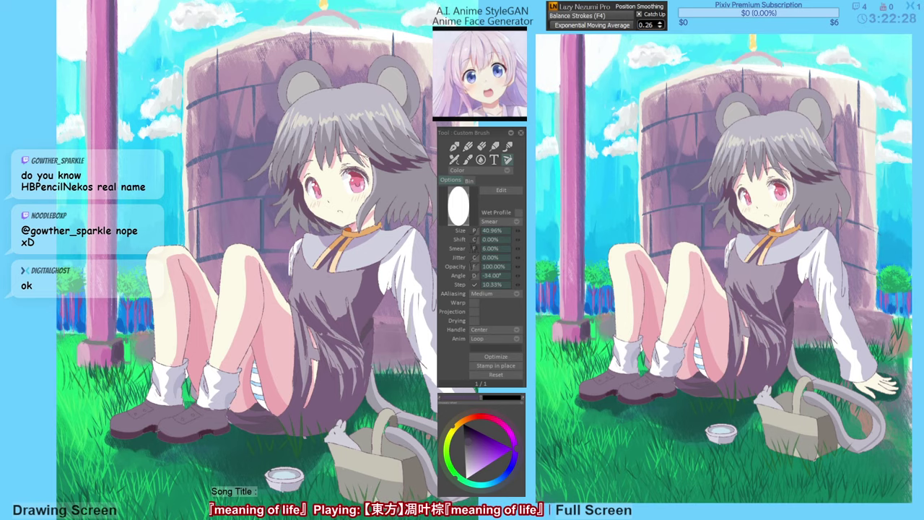
pyautogui.moveTo(90, 318)
pyautogui.mouseDown()
pyautogui.moveTo(141, 346)
pyautogui.moveTo(121, 353)
pyautogui.mouseUp()
pyautogui.hotkey('ctrl', 'z')
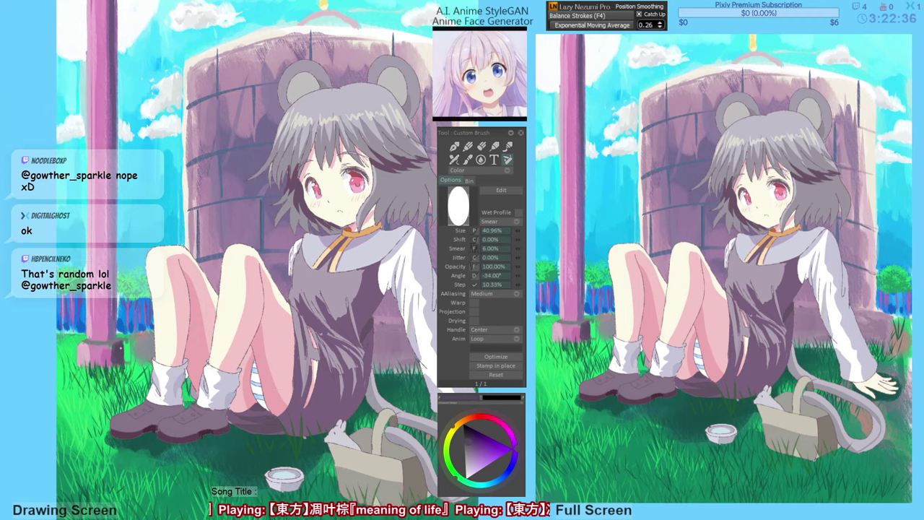
pyautogui.keyDown('alt'); pyautogui.click(112, 353); pyautogui.keyUp('alt')
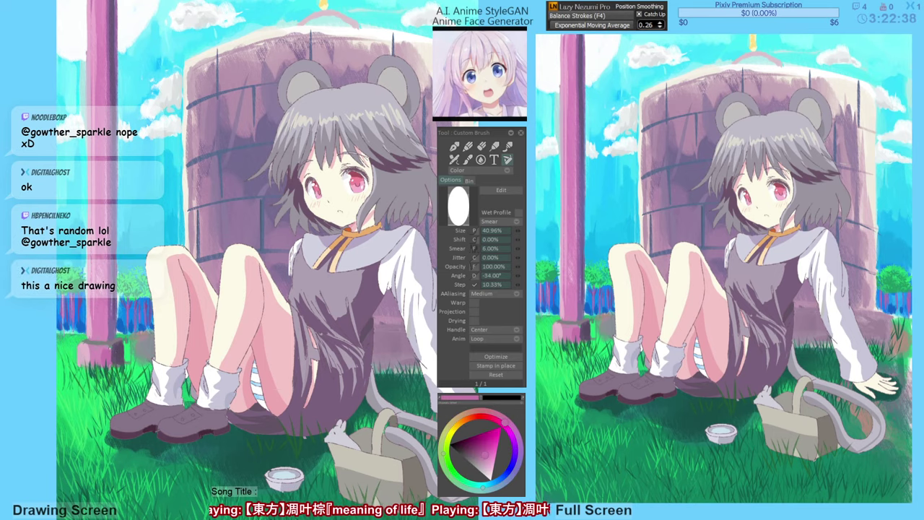
pyautogui.keyDown('alt'); pyautogui.click(122, 356); pyautogui.keyUp('alt')
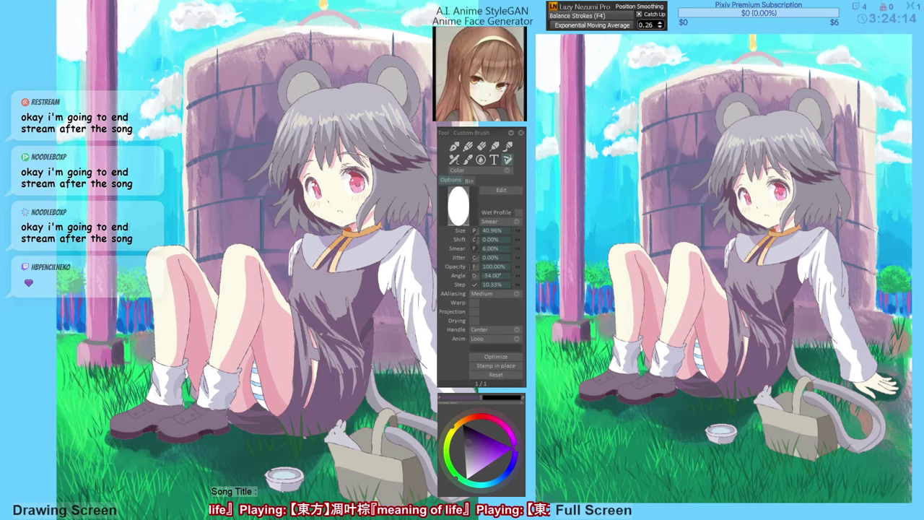
# Touch up the large cloud's edge and the sky between the pillar and the well with near-white and sampled light blues.
pyautogui.moveTo(245, 274); pyautogui.dragTo(194, 272)
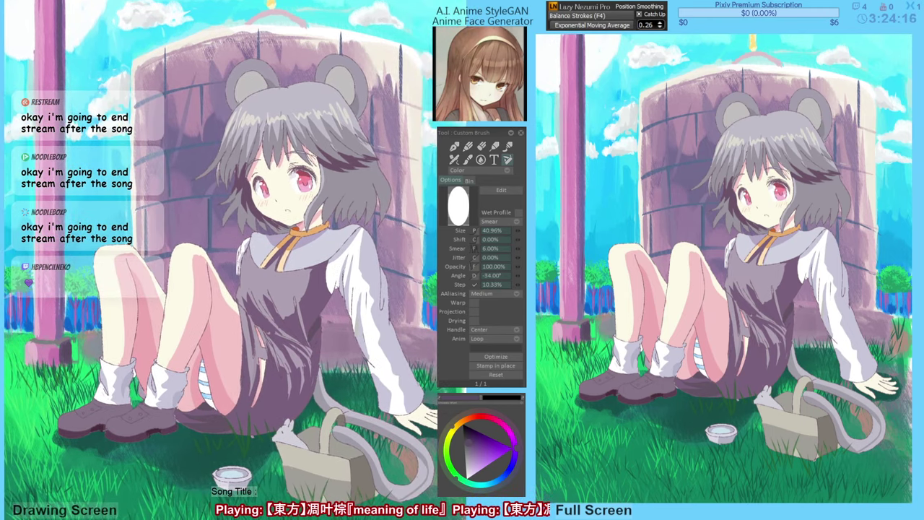
pyautogui.click(475, 462)
pyautogui.moveTo(474, 466); pyautogui.dragTo(467, 478)
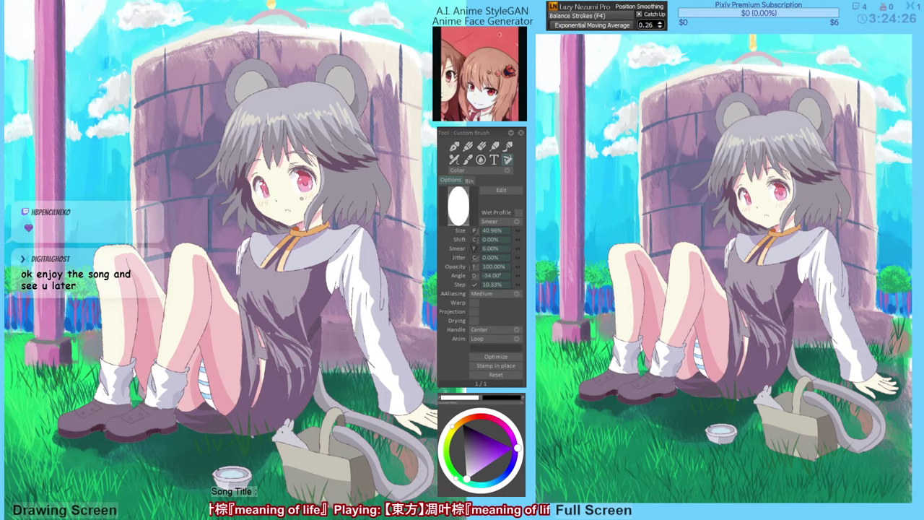
pyautogui.moveTo(207, 21); pyautogui.dragTo(210, 31)
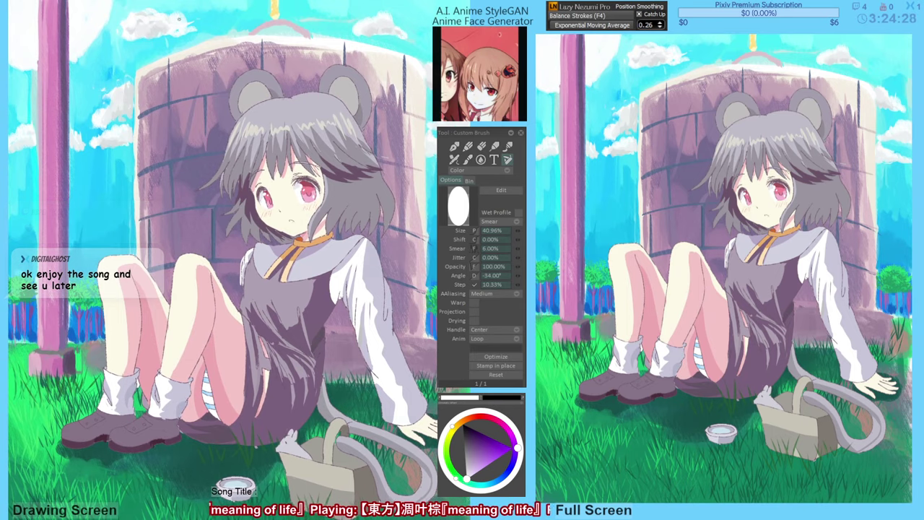
pyautogui.keyDown('alt'); pyautogui.click(175, 16); pyautogui.keyUp('alt')
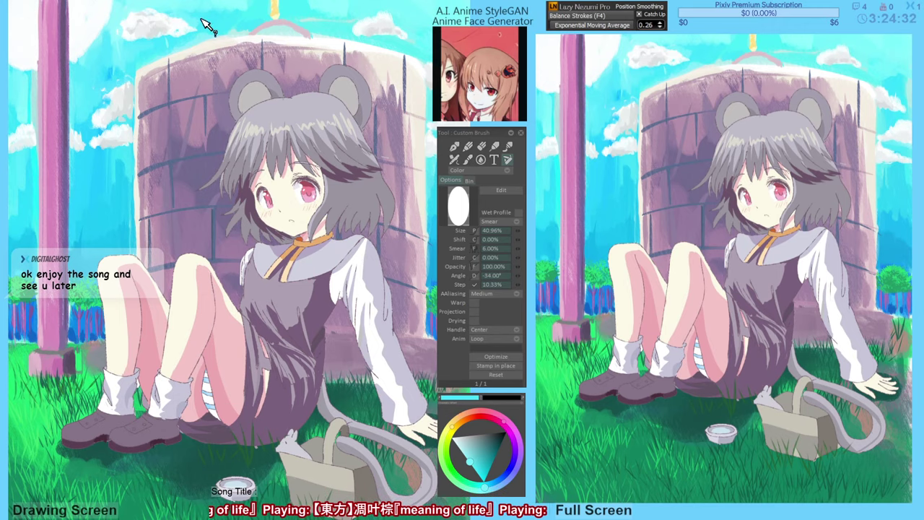
pyautogui.keyDown('alt'); pyautogui.click(207, 28); pyautogui.keyUp('alt')
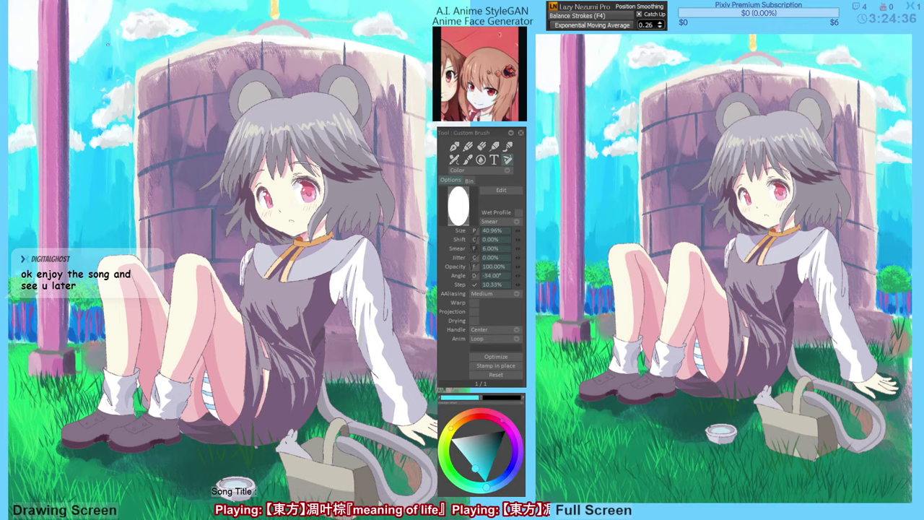
pyautogui.keyDown('alt'); pyautogui.click(118, 19); pyautogui.keyUp('alt')
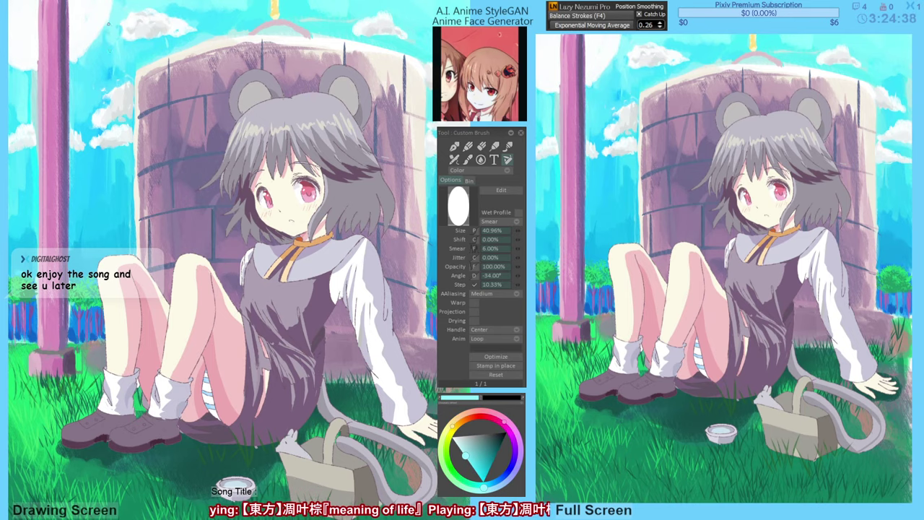
pyautogui.keyDown('alt'); pyautogui.click(85, 52); pyautogui.keyUp('alt')
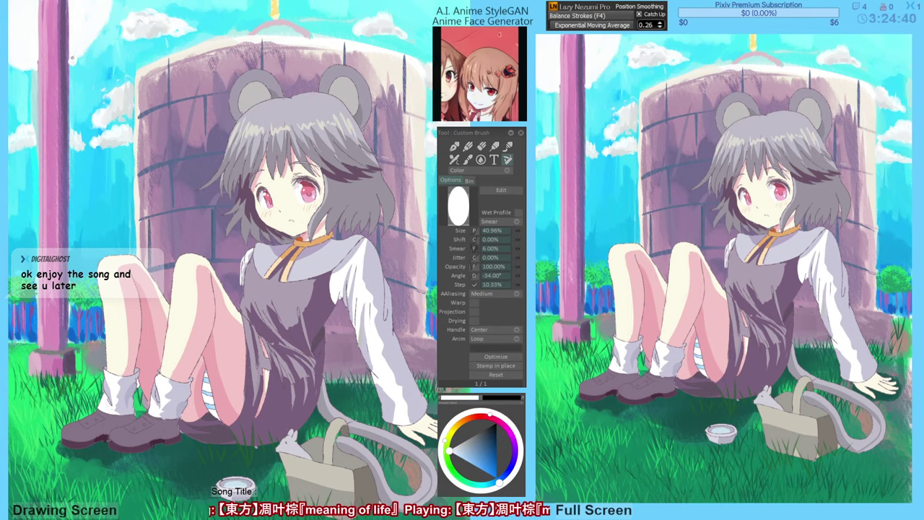
pyautogui.moveTo(81, 119); pyautogui.dragTo(83, 125)
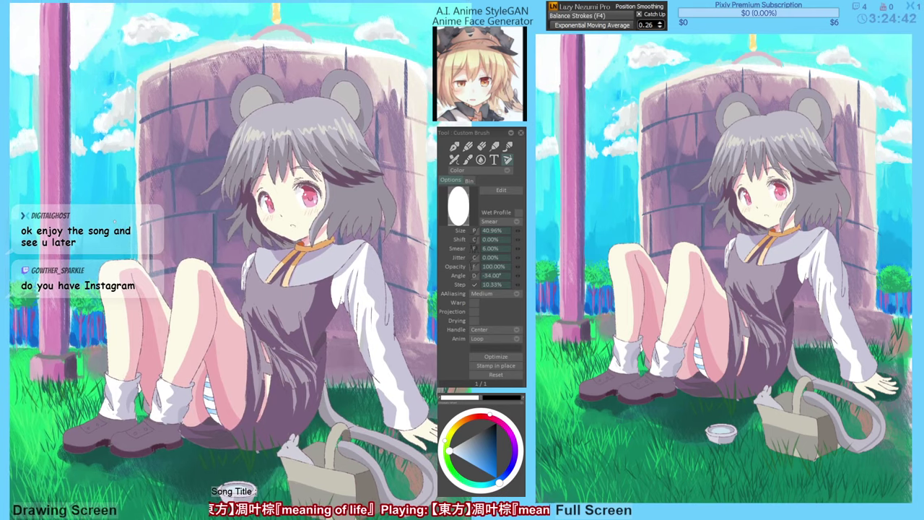
pyautogui.moveTo(118, 213); pyautogui.dragTo(130, 216)
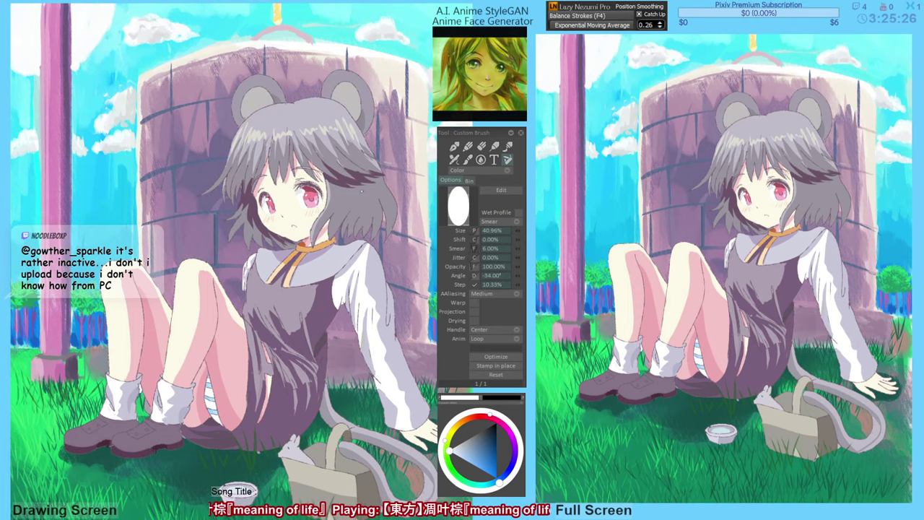
# Brush sampled pale pink highlights down the sunlit side of the well's wall, beside the girl's hair and ear.
pyautogui.keyDown('alt'); pyautogui.click(420, 238); pyautogui.keyUp('alt')
pyautogui.moveTo(421, 190); pyautogui.dragTo(422, 217)
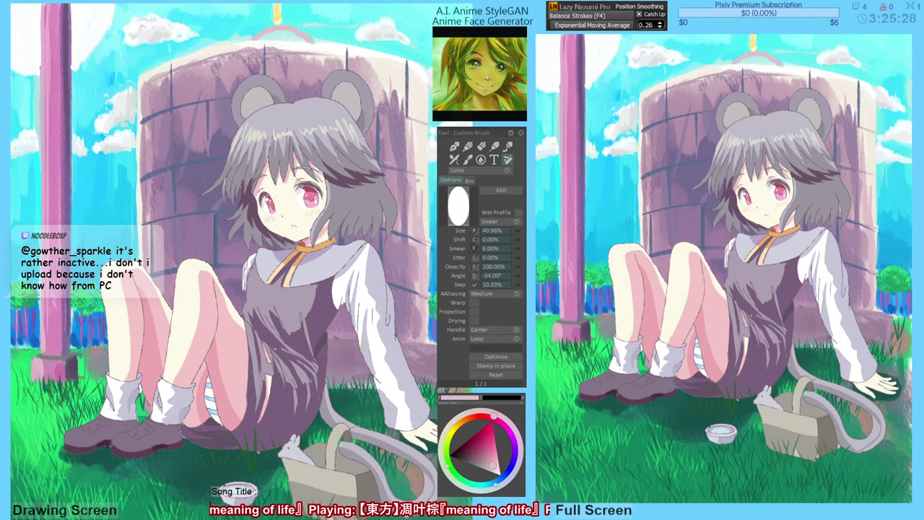
pyautogui.scroll(1, 412, 224)
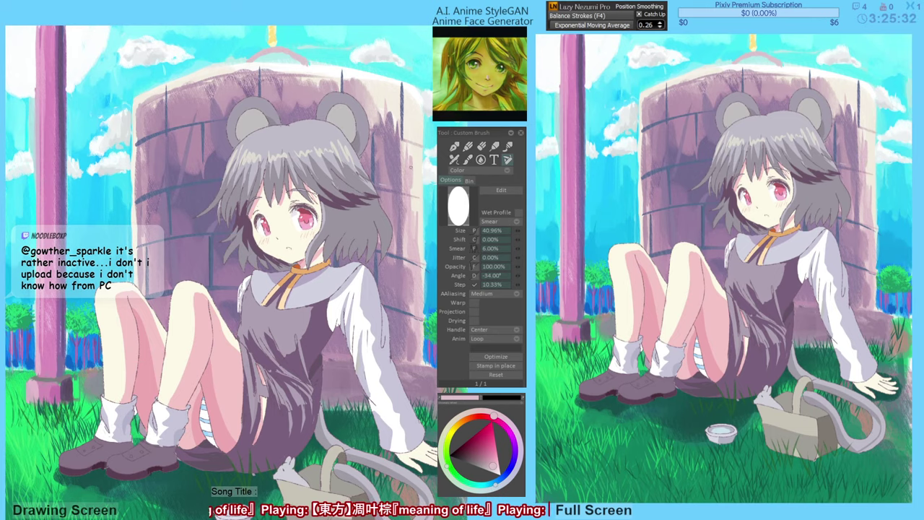
pyautogui.keyDown('alt'); pyautogui.click(378, 111); pyautogui.keyUp('alt')
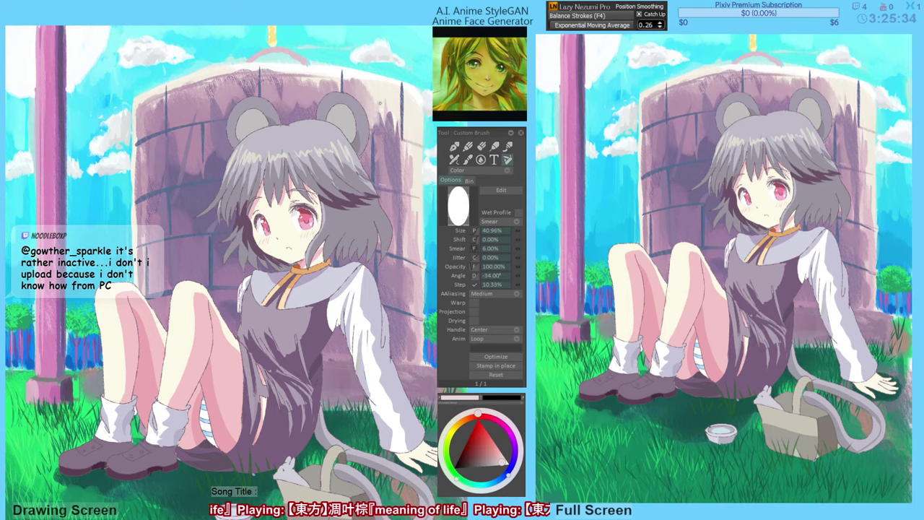
pyautogui.moveTo(380, 103)
pyautogui.mouseDown()
pyautogui.moveTo(379, 119)
pyautogui.moveTo(392, 127)
pyautogui.mouseUp()
pyautogui.moveTo(396, 113); pyautogui.dragTo(398, 134)
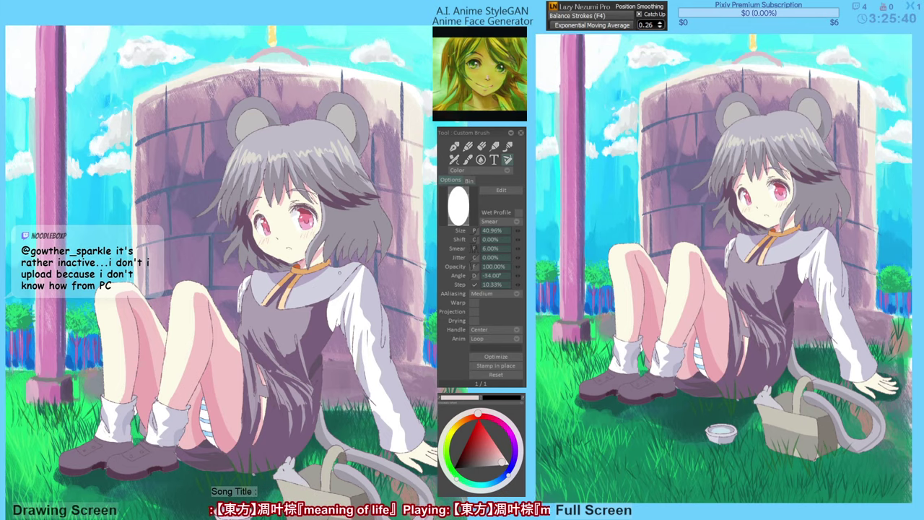
# Retouch the foot of the well between the girl's back and sleeve with sampled mauve tones.
pyautogui.moveTo(313, 292); pyautogui.dragTo(306, 278)
pyautogui.keyDown('alt'); pyautogui.click(349, 374); pyautogui.keyUp('alt')
pyautogui.keyDown('alt'); pyautogui.click(334, 372); pyautogui.keyUp('alt')
pyautogui.moveTo(334, 375)
pyautogui.mouseDown()
pyautogui.moveTo(334, 385)
pyautogui.moveTo(315, 383)
pyautogui.mouseUp()
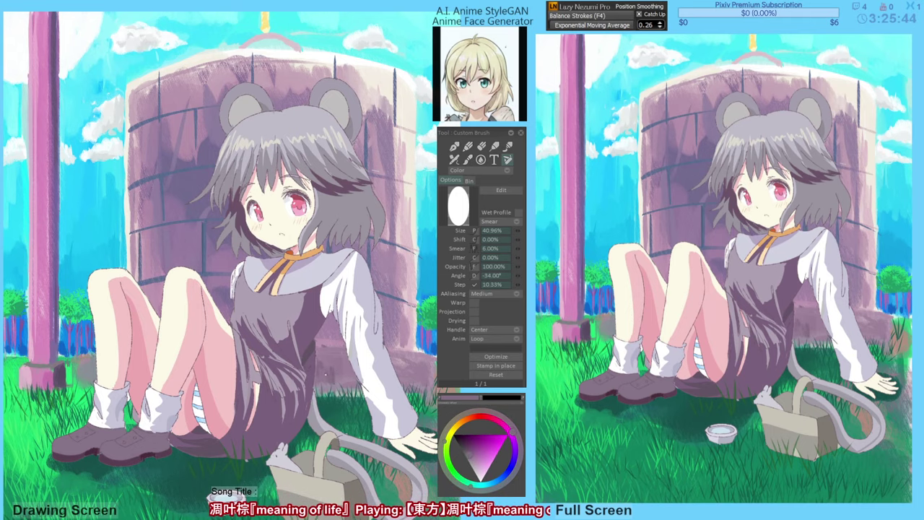